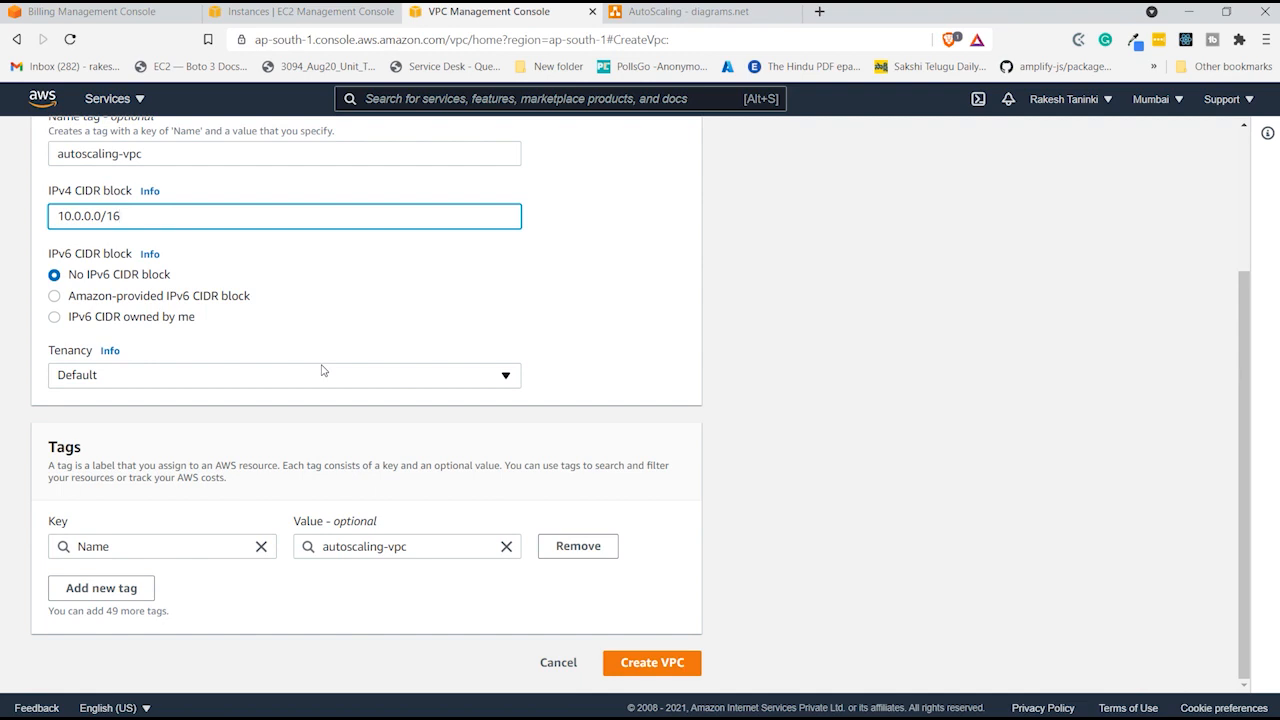
- Create the autoscaling-vpc VPC from the completed form and review its details
click(655, 664)
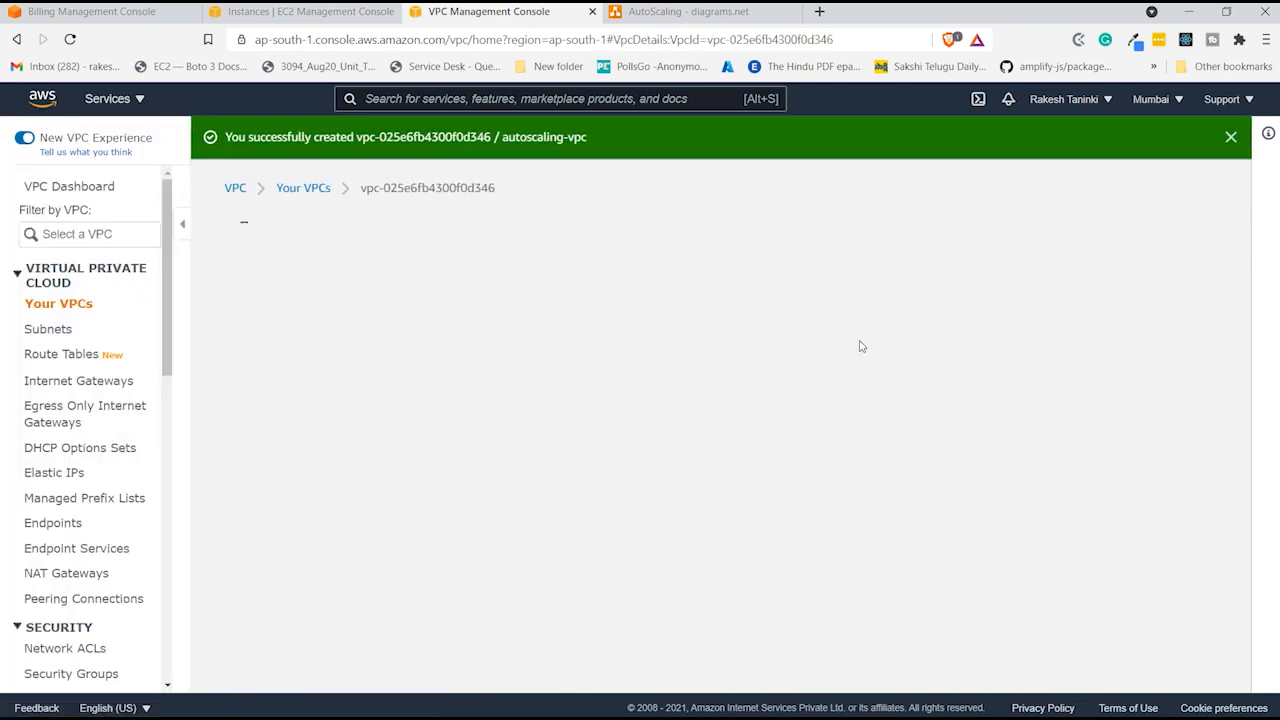
scroll(334, 393, down, 3)
scroll(334, 393, up, 2)
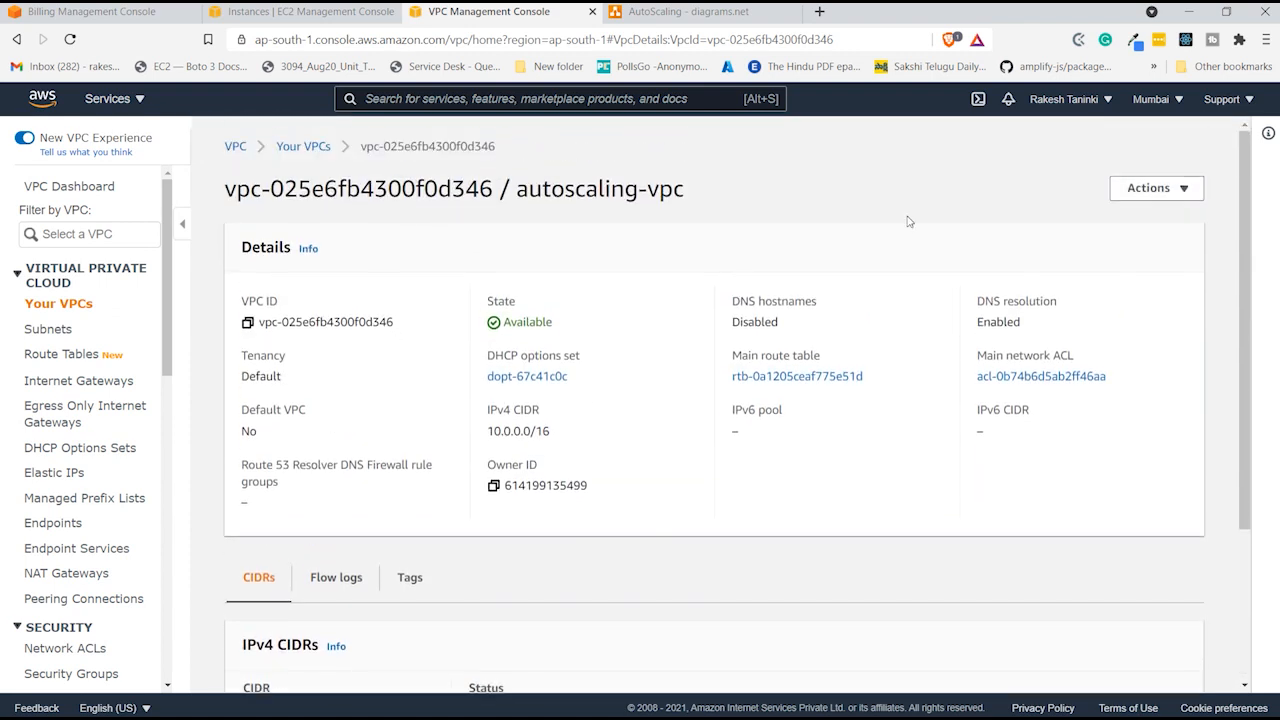
click(1152, 189)
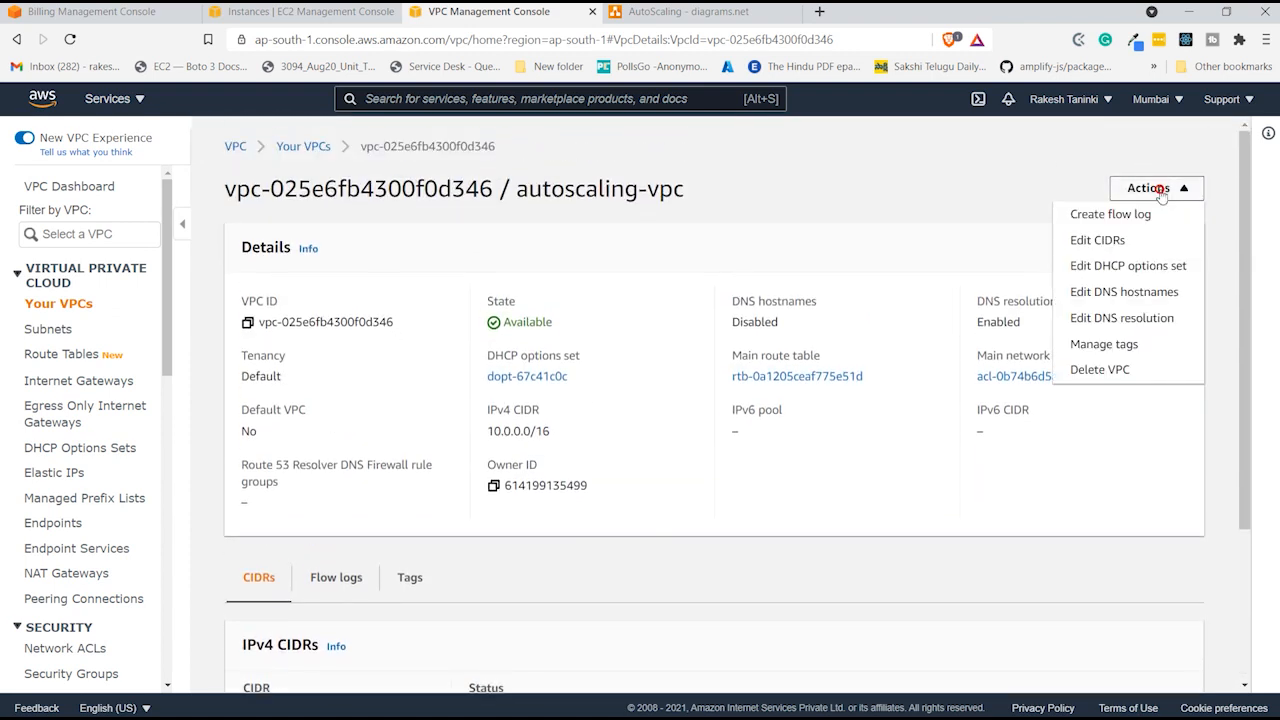
click(1142, 320)
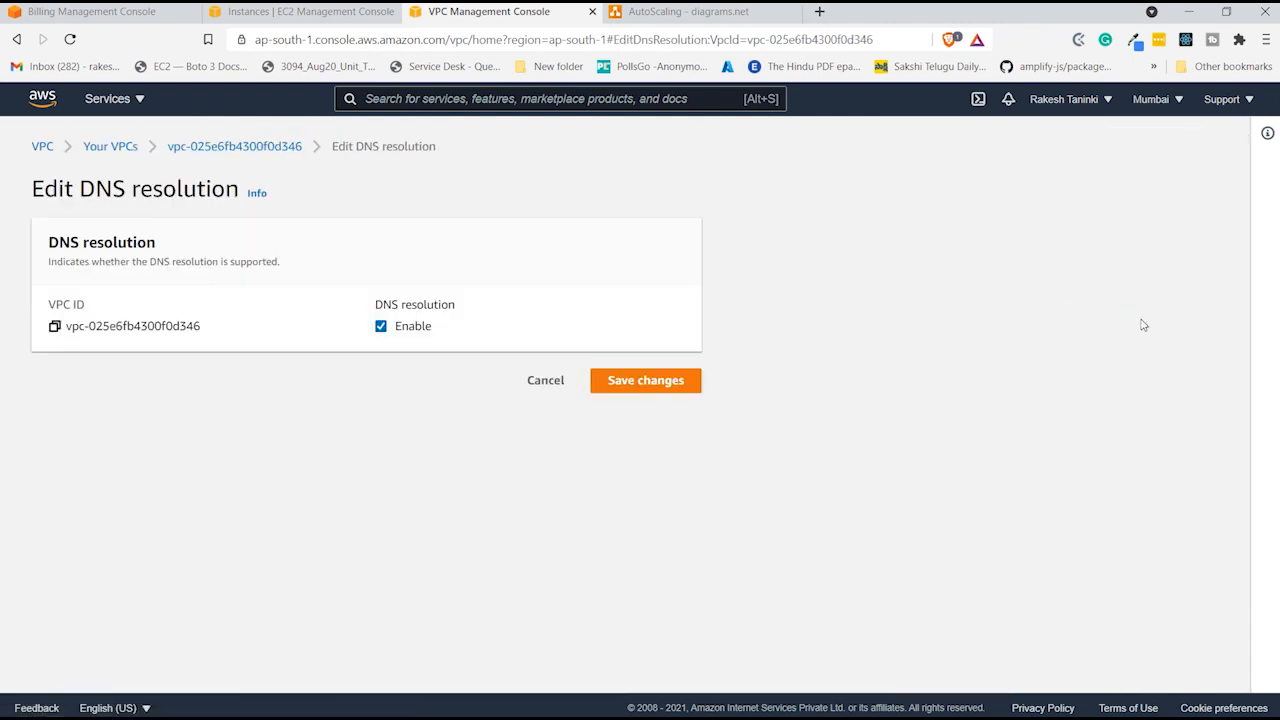
click(537, 380)
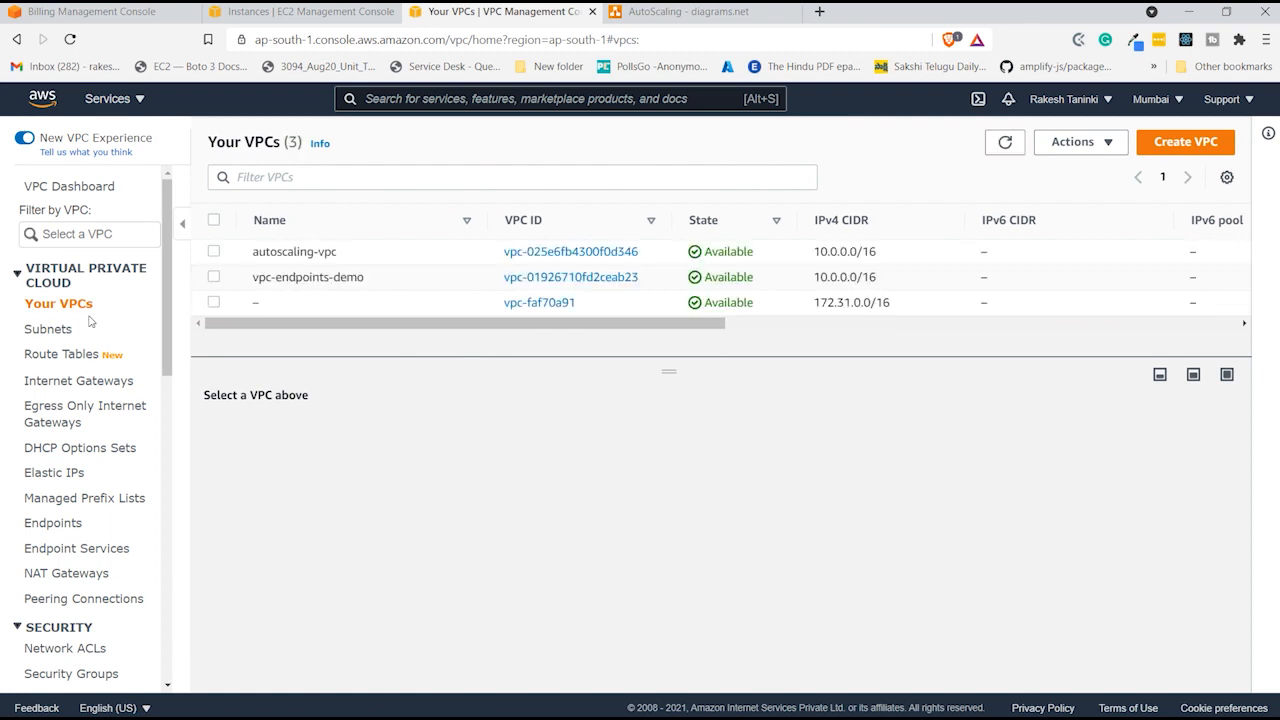
- Check the subnet layout in the AutoScaling diagram and start creating subnets in the autoscaling-vpc VPC
click(54, 332)
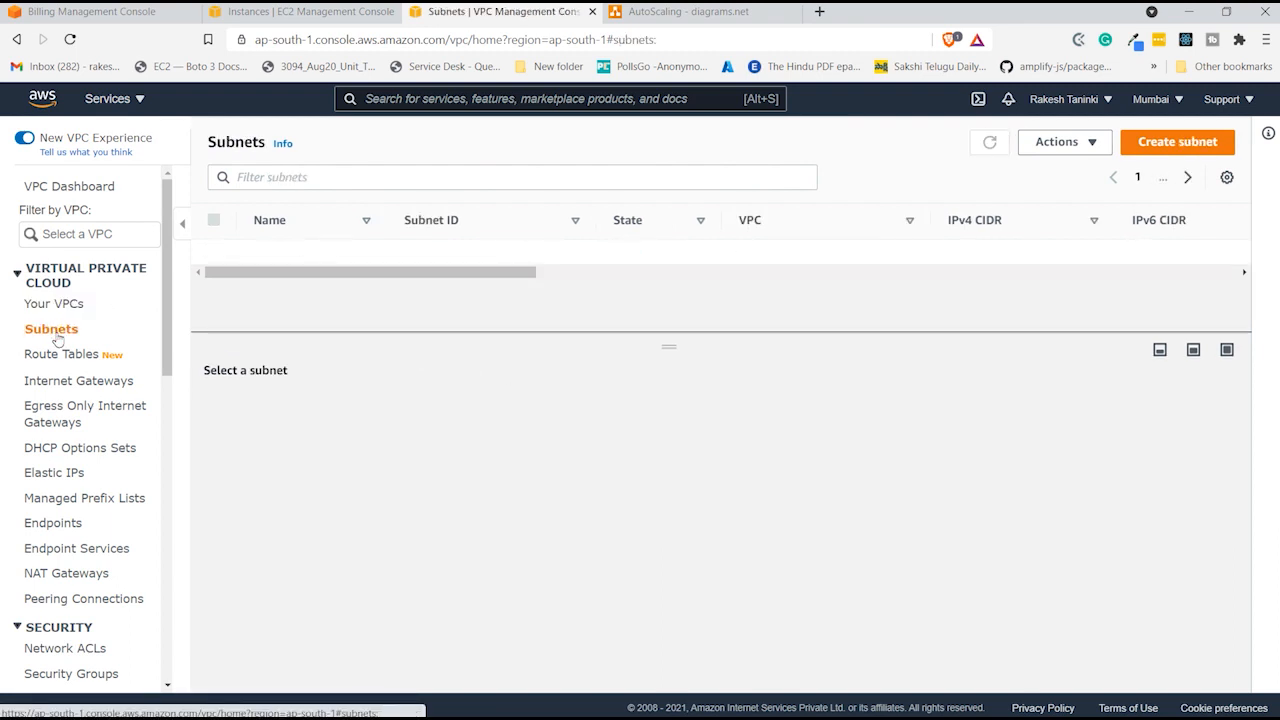
drag(670, 348, 670, 320)
click(700, 11)
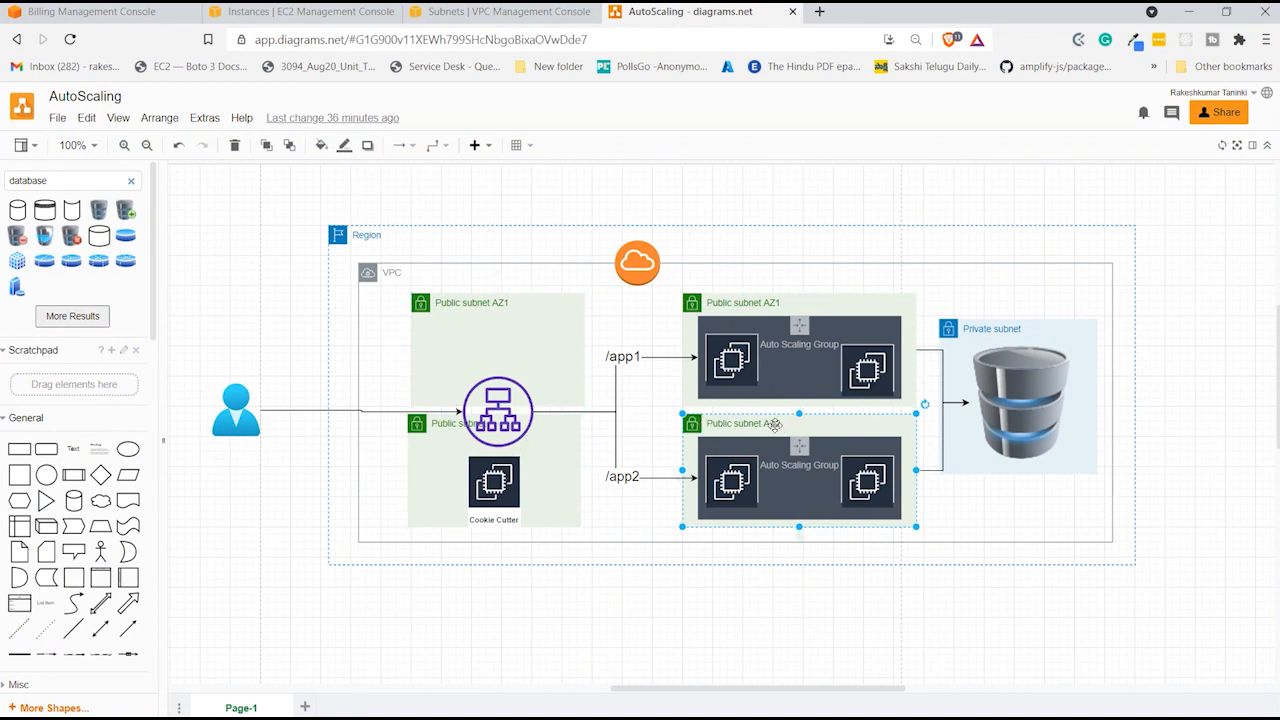
click(481, 13)
click(1164, 148)
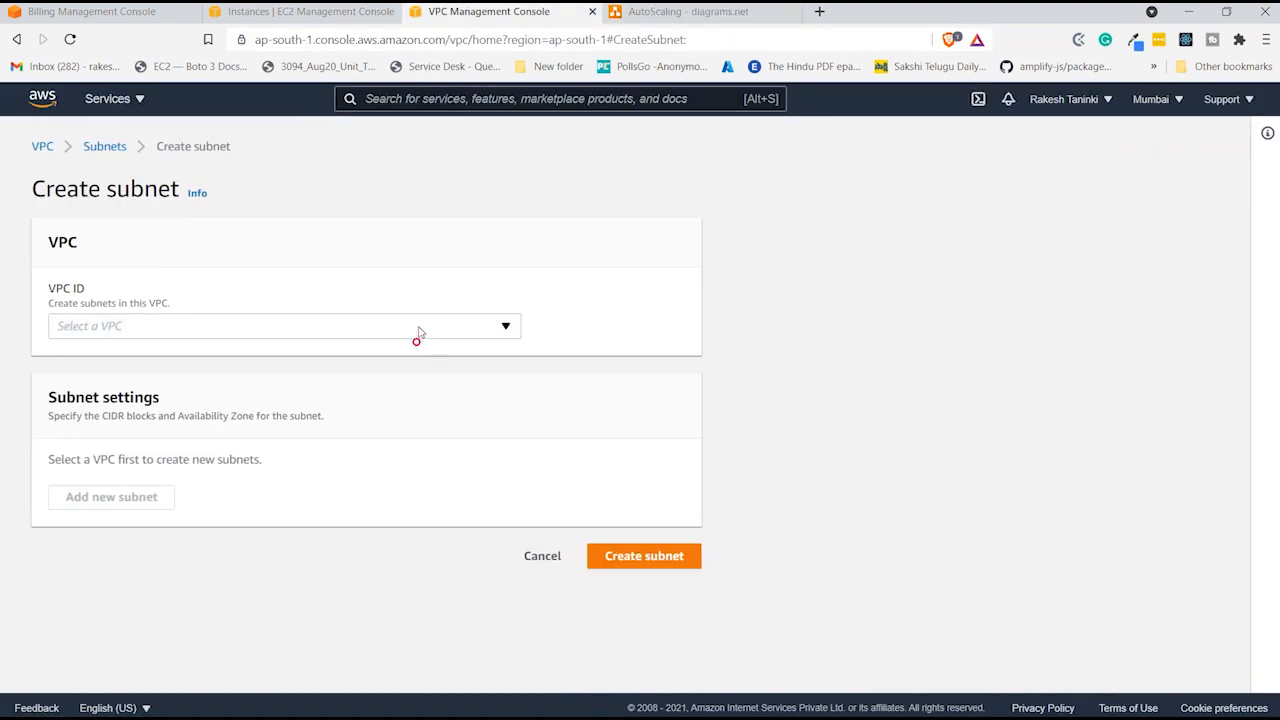
click(417, 328)
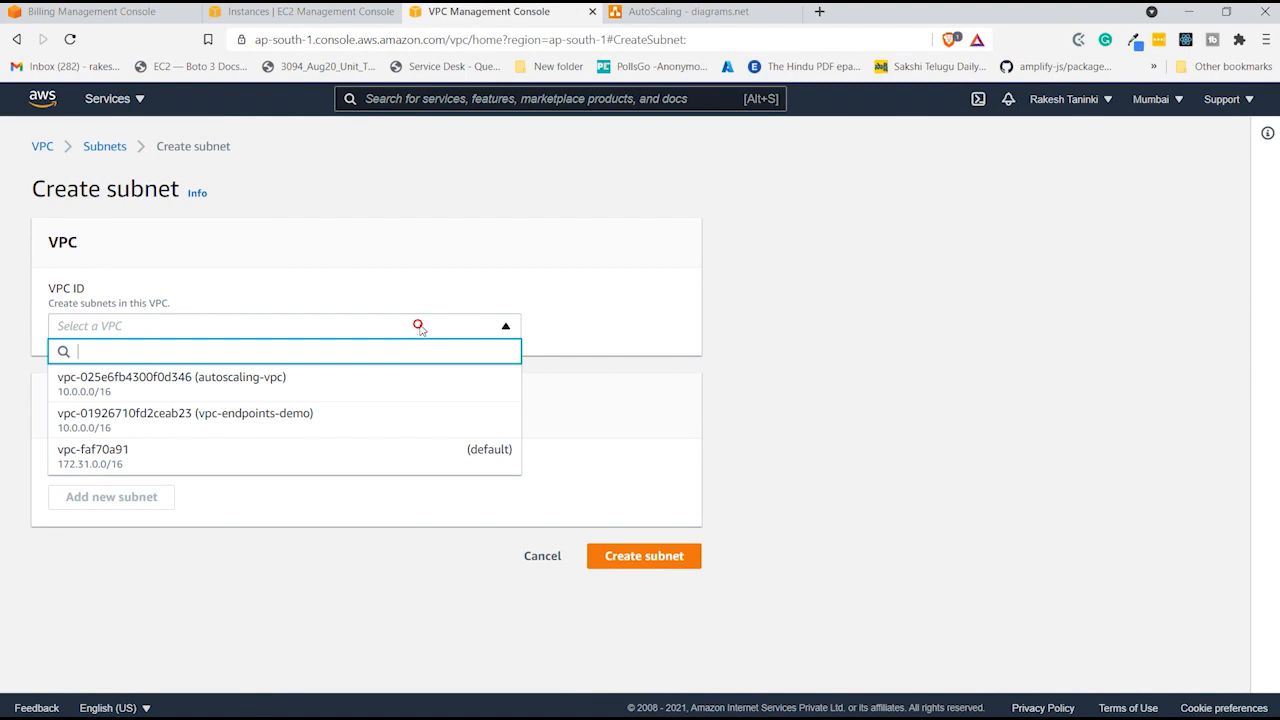
click(305, 390)
- Name the first subnet alb-subnet-az1 and set its availability zone to Asia Pacific (Mumbai) / ap-south-1a
scroll(308, 390, down, 3)
click(310, 360)
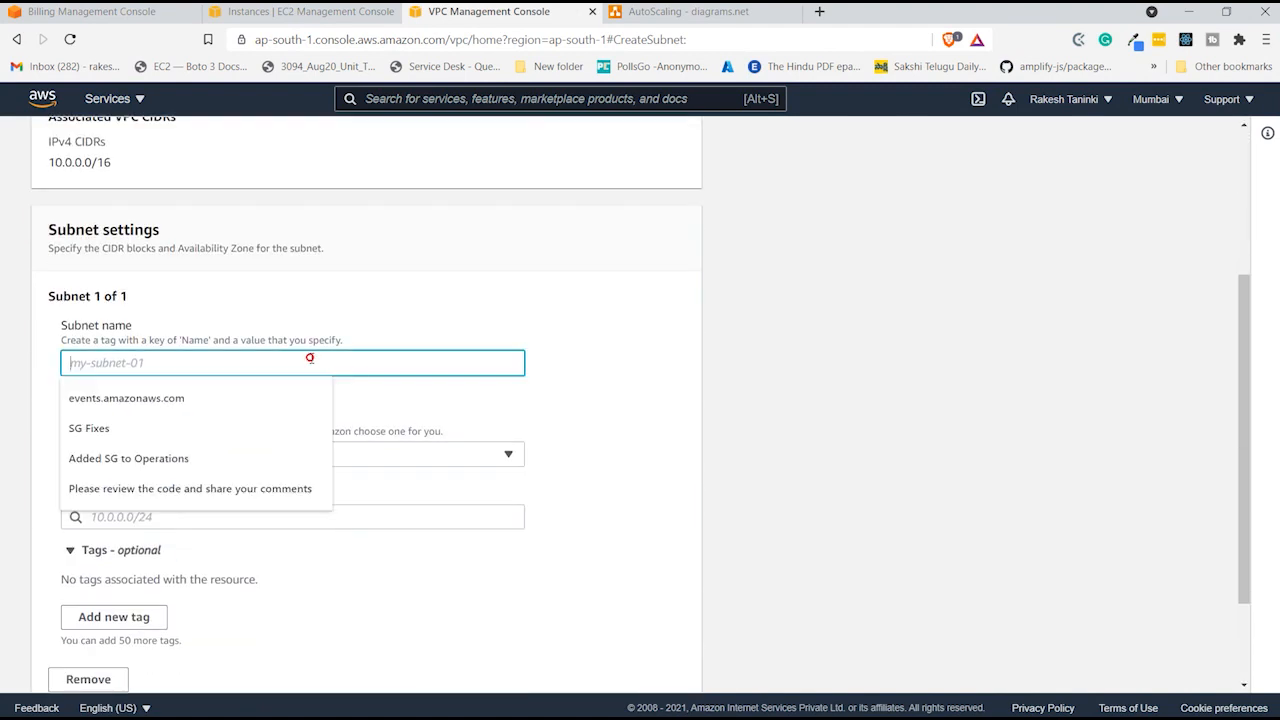
text(alb-subnet-az1)
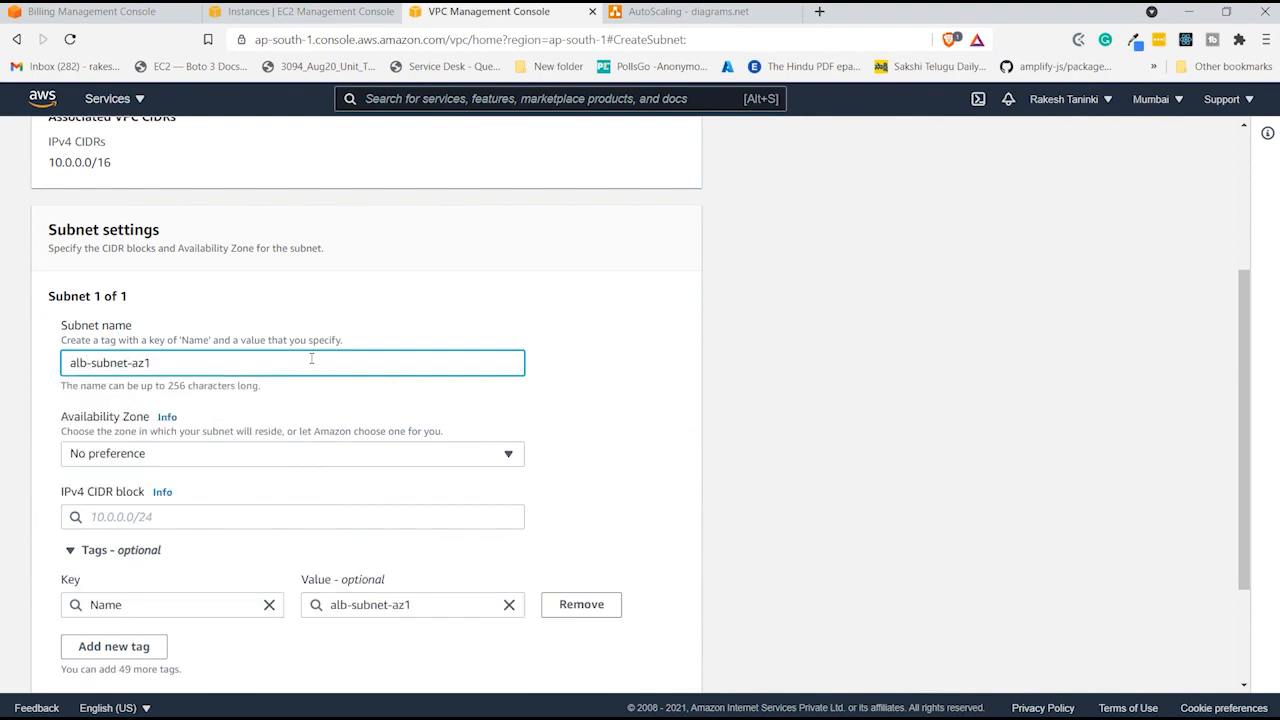
scroll(311, 360, down, 3)
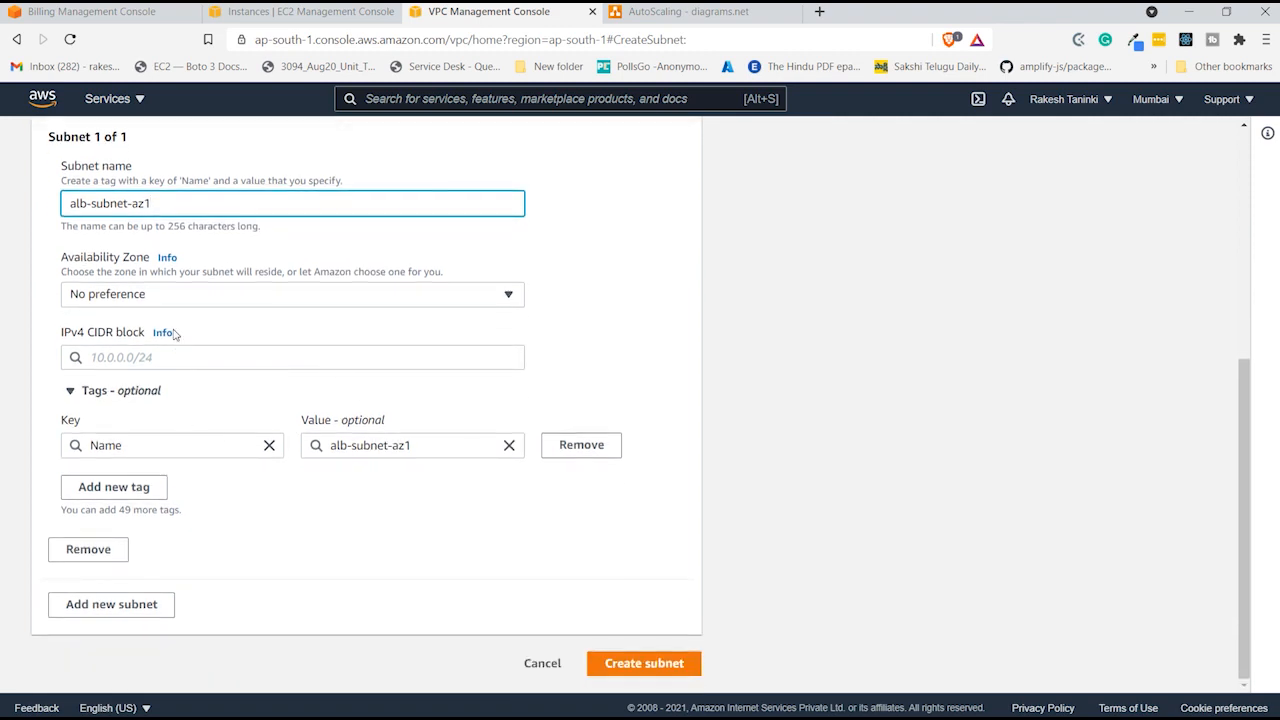
click(188, 298)
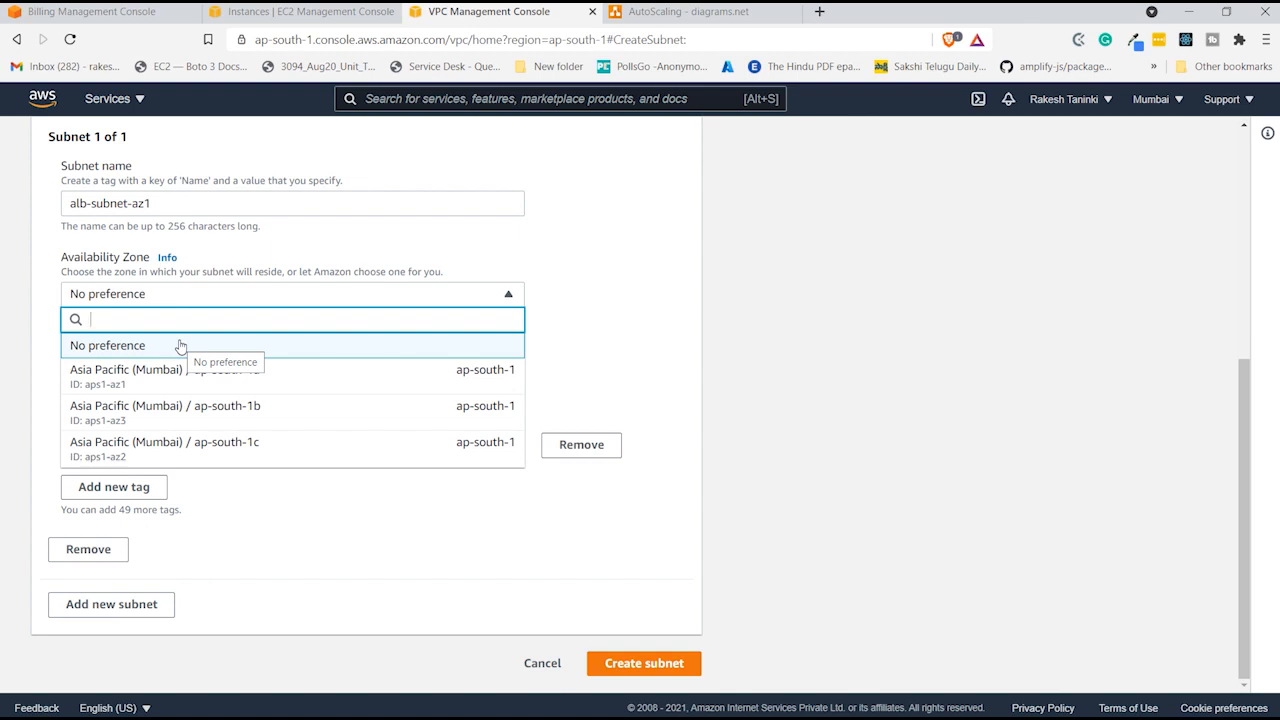
click(700, 12)
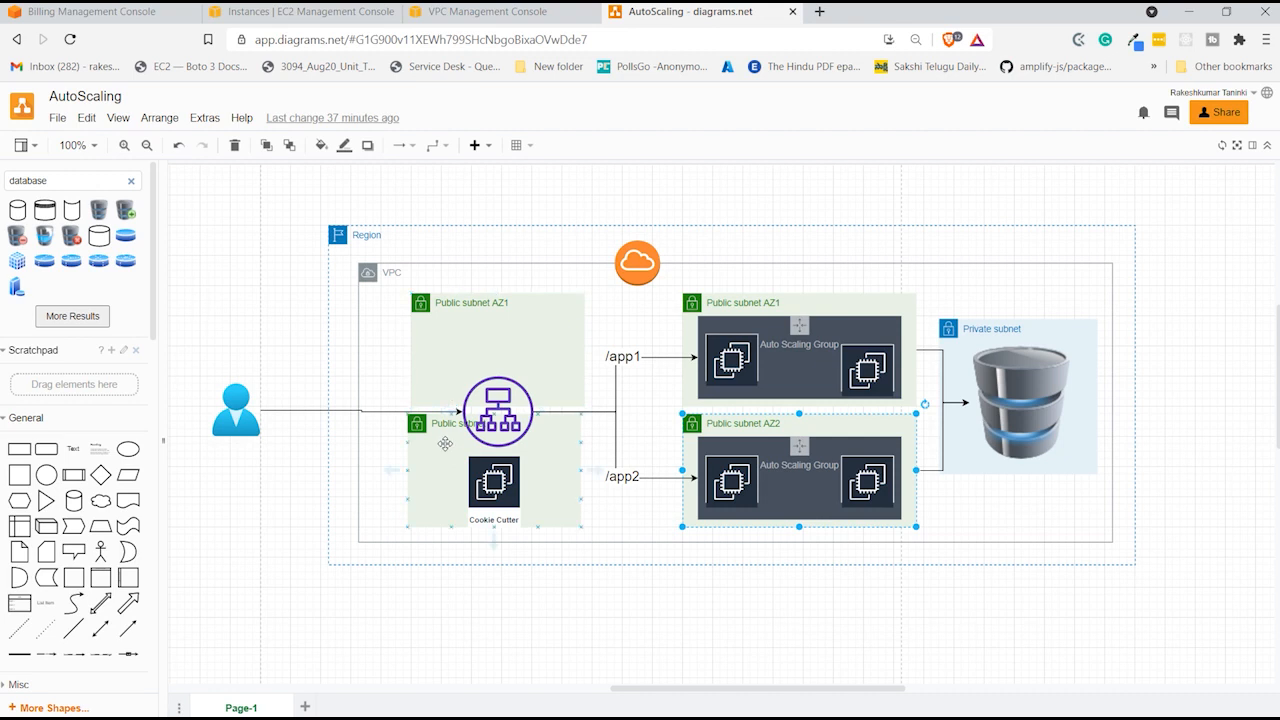
click(485, 12)
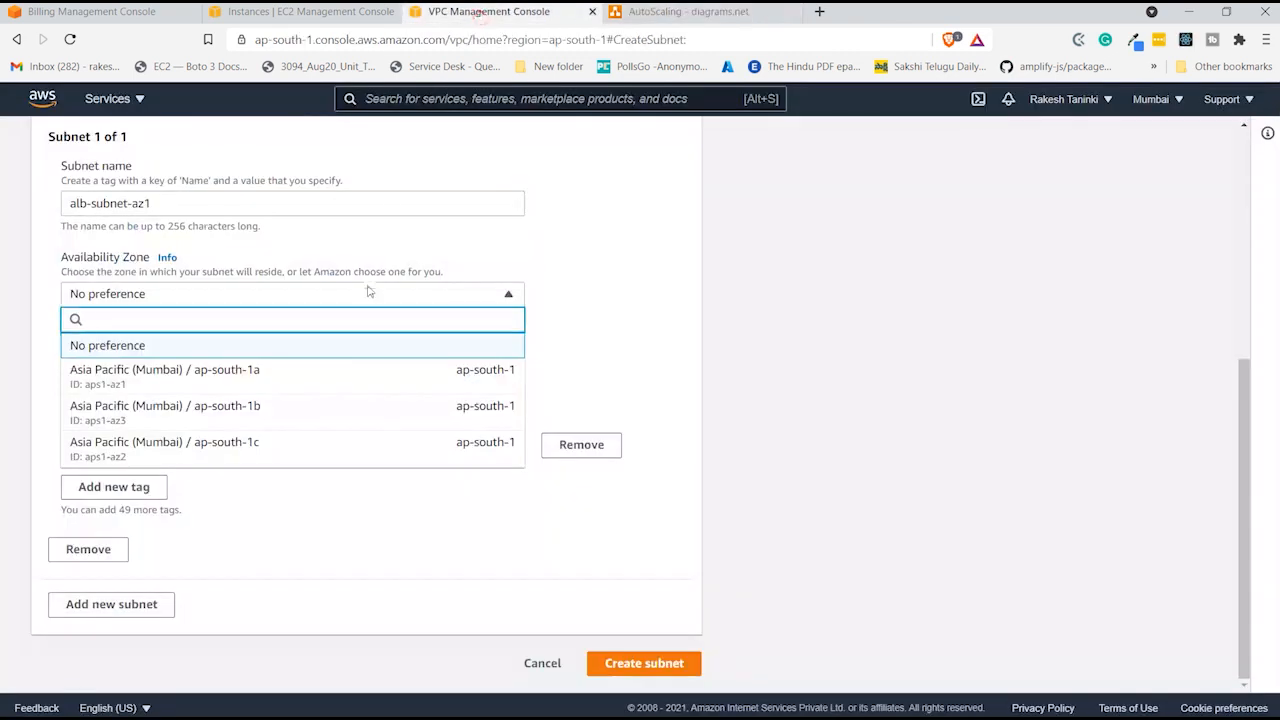
click(224, 377)
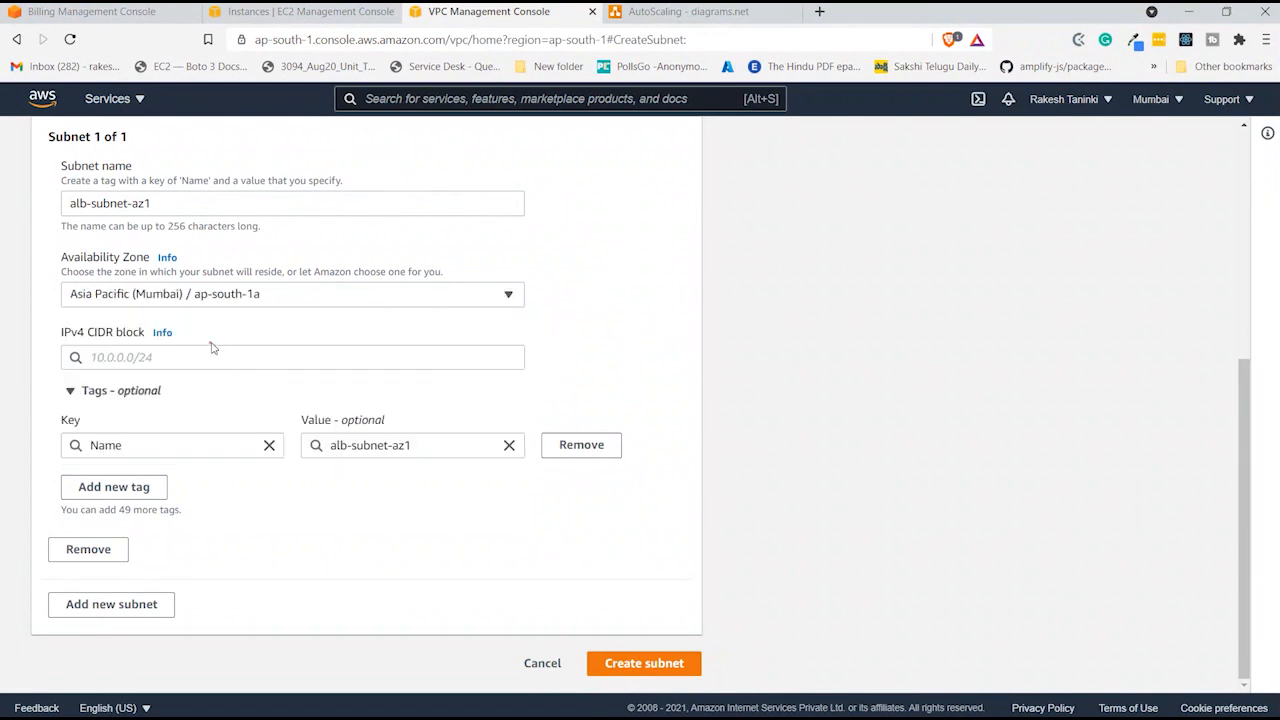
- Set the first subnet's IPv4 CIDR block to 10.0.0.0/24 and collapse its tags section
click(212, 350)
text(10.0.0)
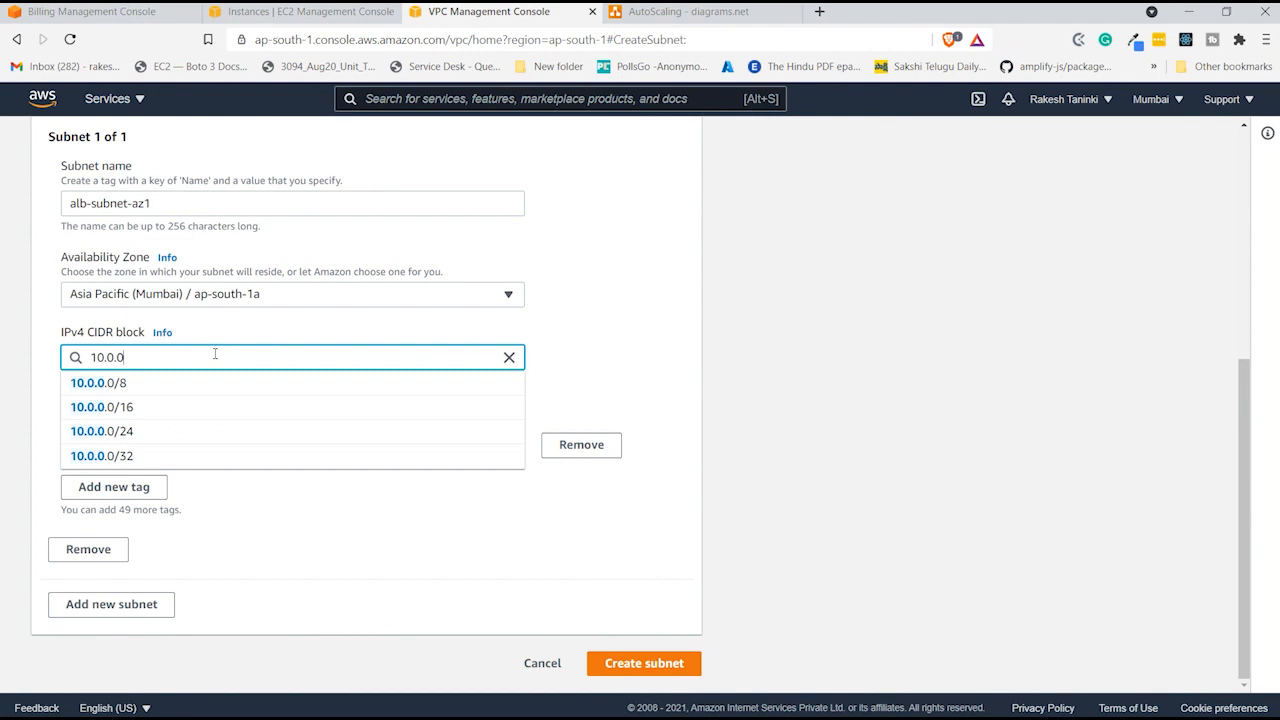
text(.0/24)
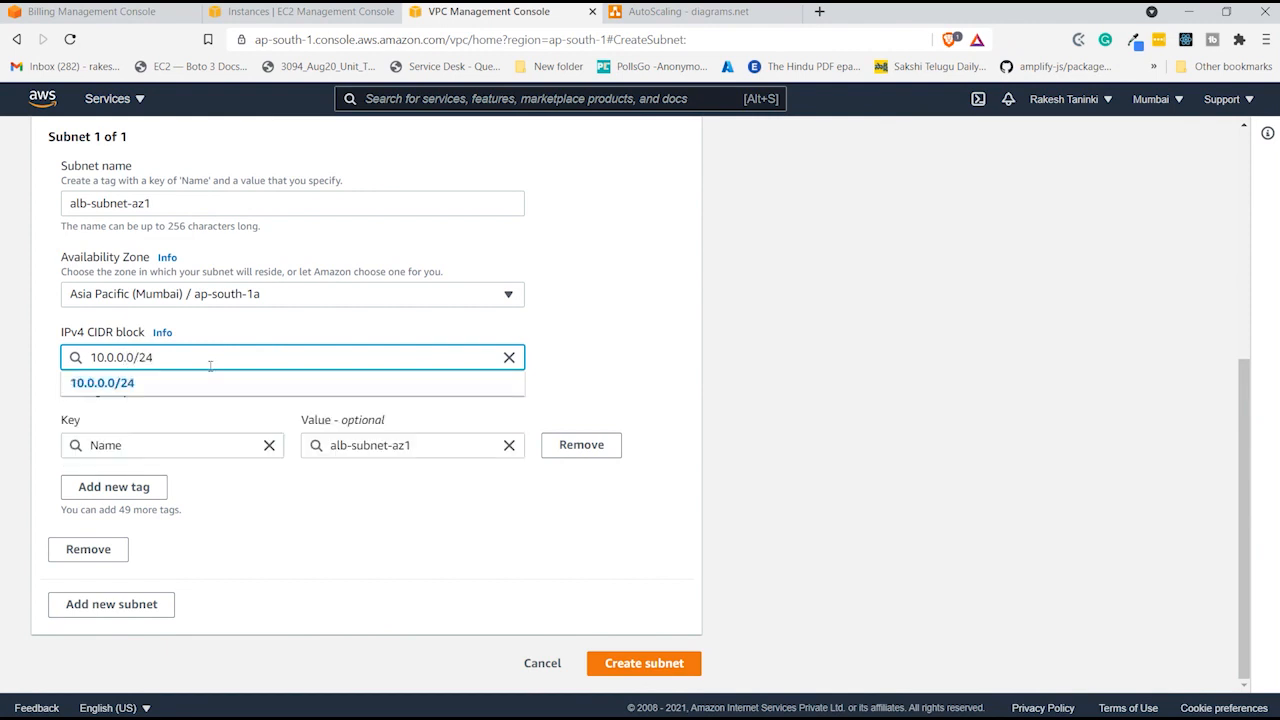
click(184, 411)
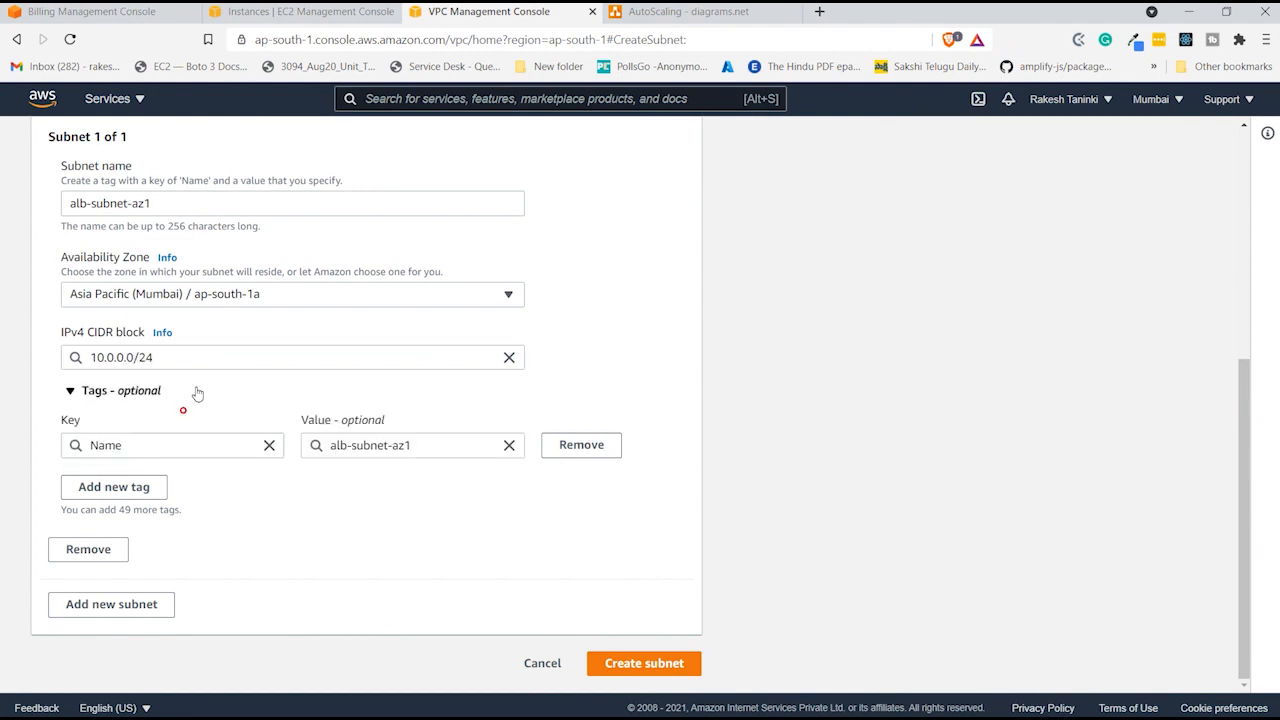
click(195, 388)
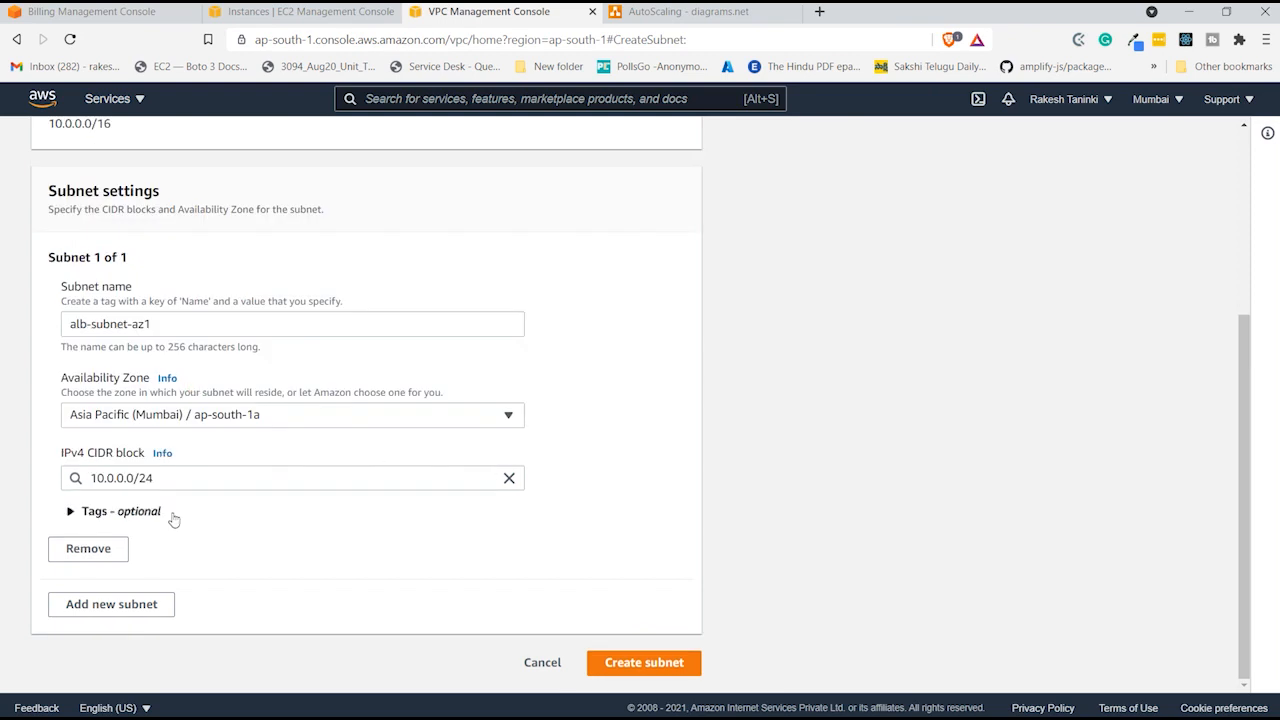
- Add a second subnet, reusing the first subnet's name to call it alb-subnet-az2
click(131, 606)
scroll(229, 530, down, 3)
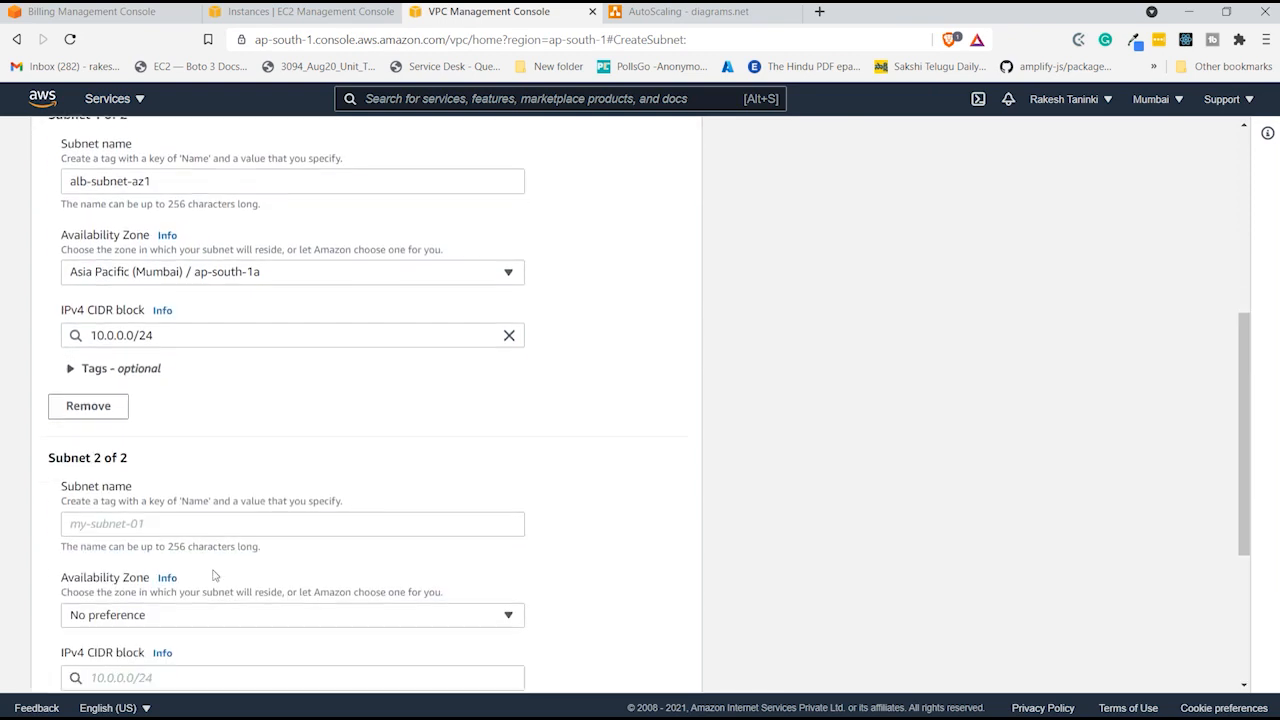
click(257, 420)
scroll(230, 400, up, 2)
triple_click(197, 230)
key(ctrl+c)
scroll(222, 333, down, 3)
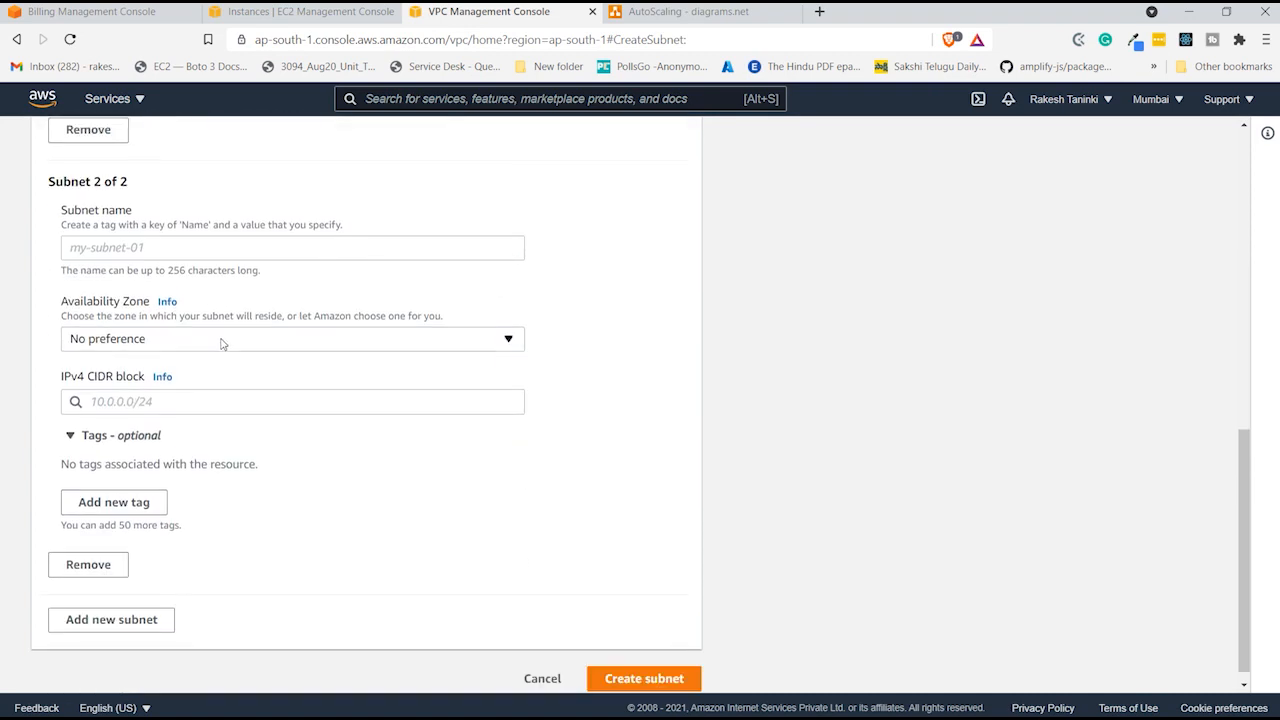
click(222, 250)
key(ctrl+v)
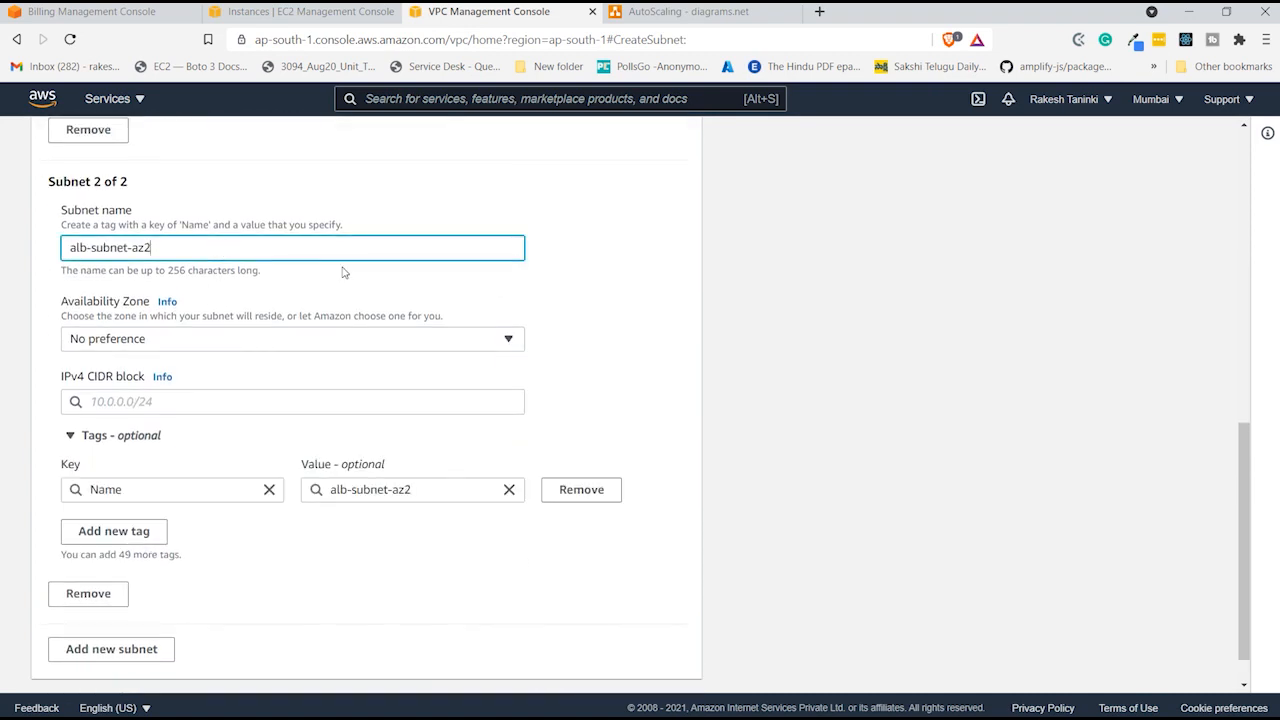
- Set the second subnet's availability zone to Asia Pacific (Mumbai) / ap-south-1b and its IPv4 CIDR block to 10.0.1.0/24
click(323, 339)
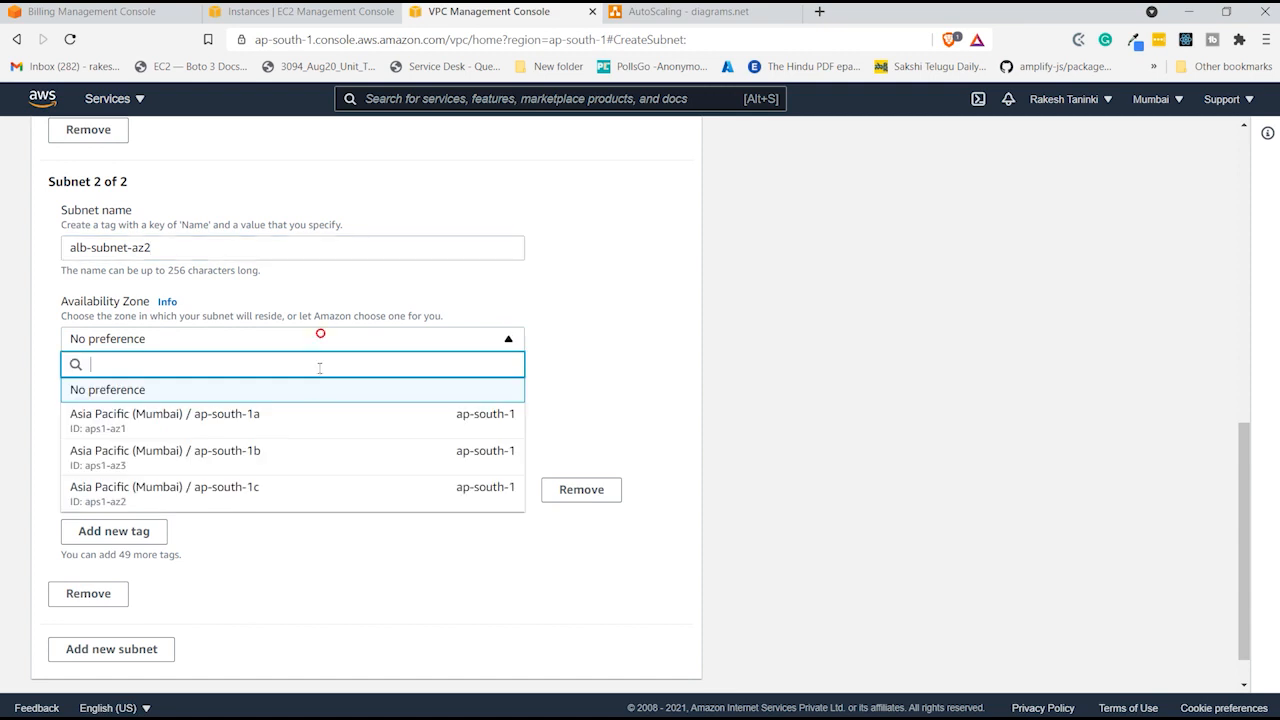
click(306, 452)
click(195, 401)
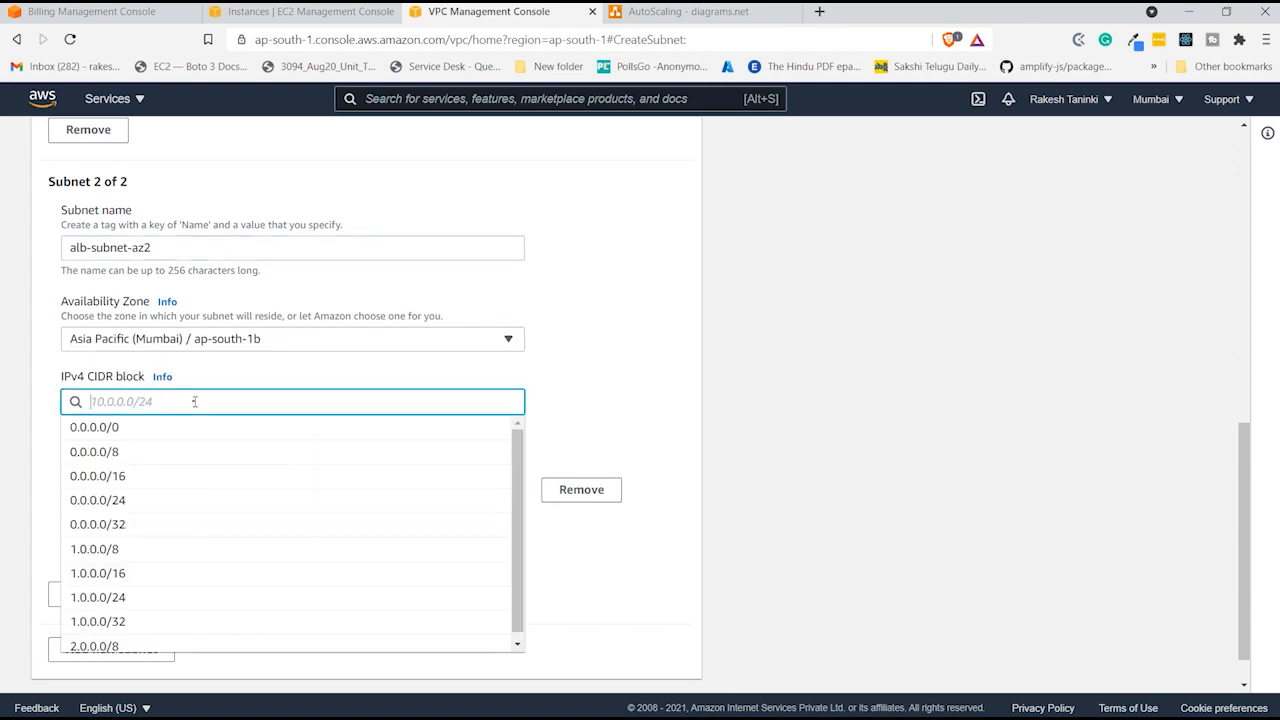
text(10.0.1)
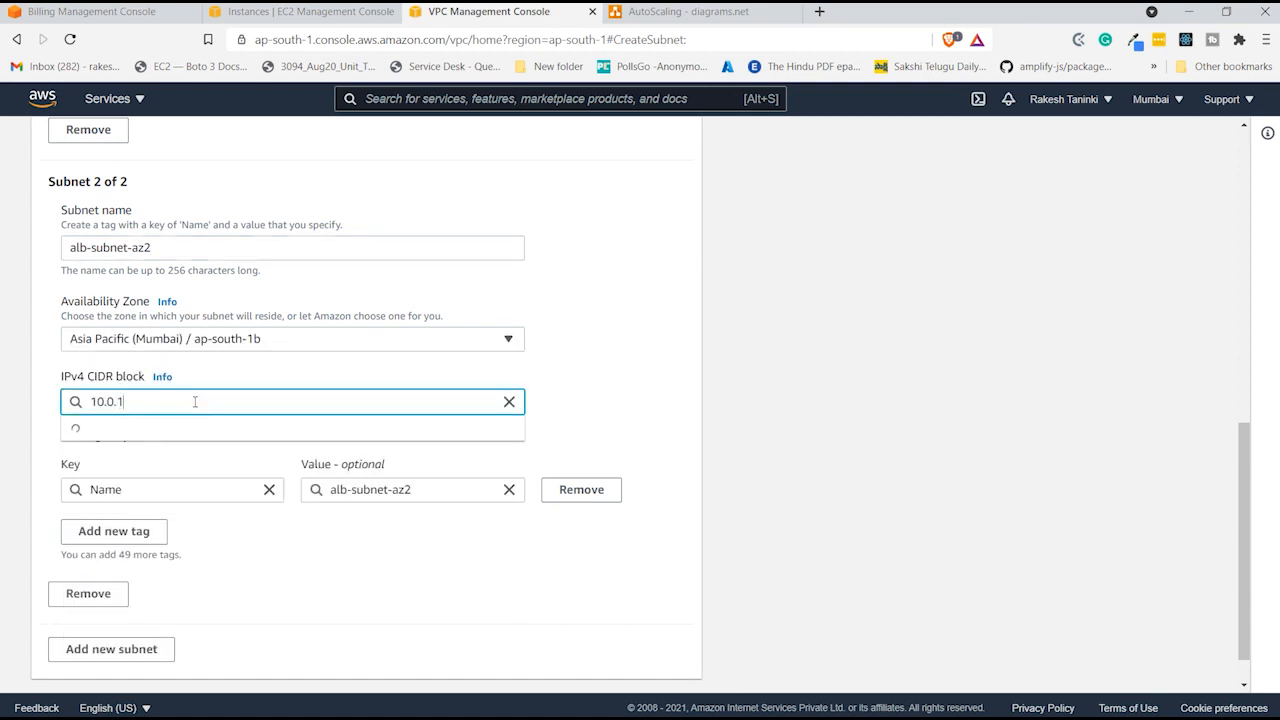
text(.0/)
click(181, 479)
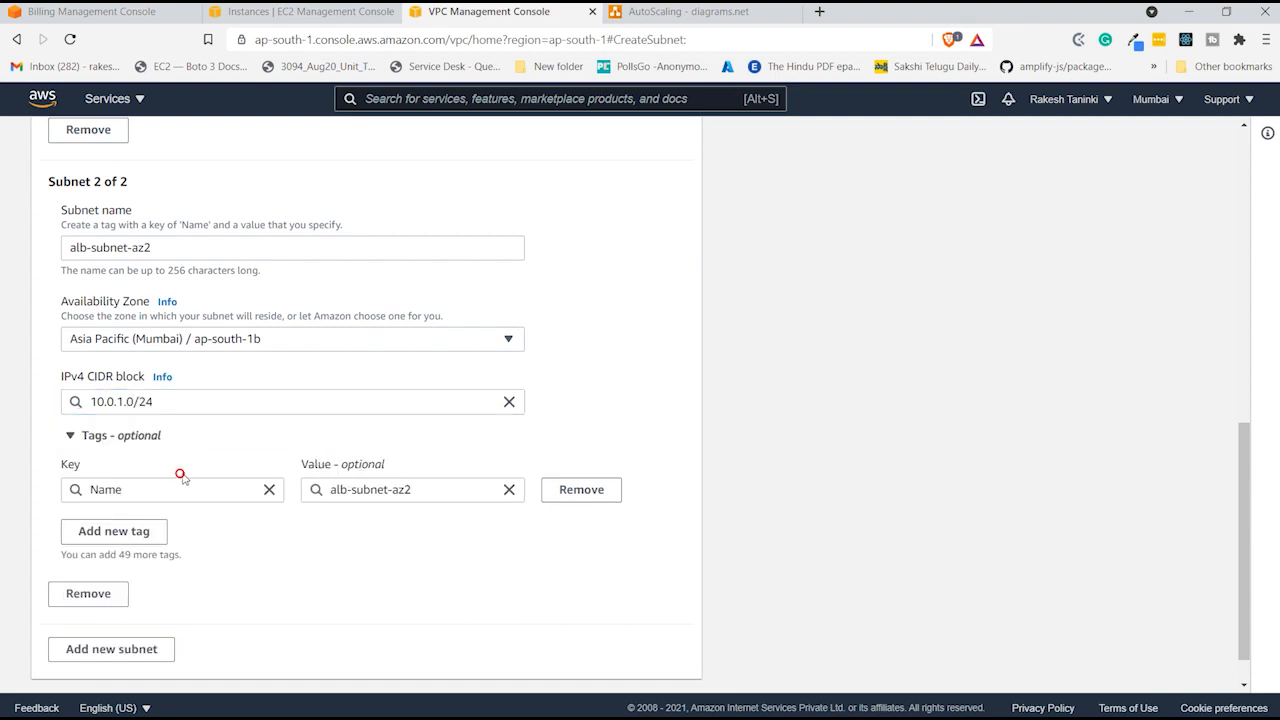
- Add a third subnet to the form and name it app1-subnet
scroll(181, 479, down, 1)
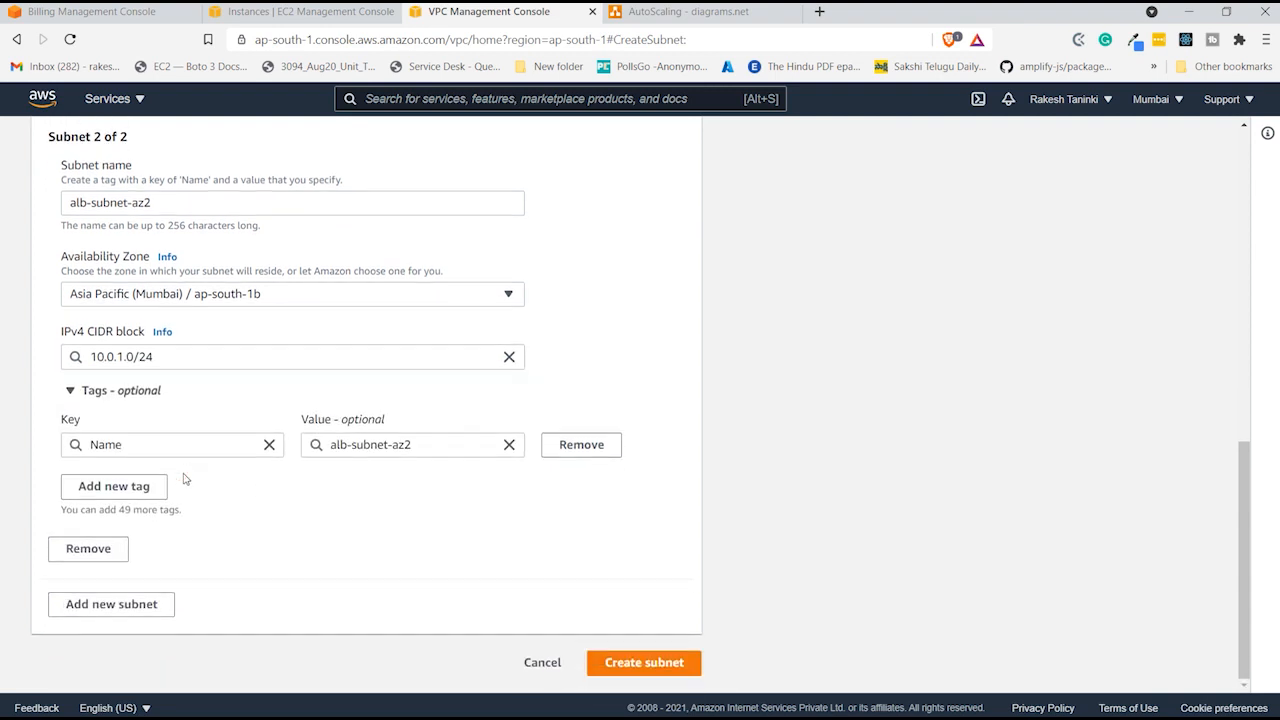
click(132, 612)
scroll(240, 480, down, 3)
scroll(245, 430, down, 2)
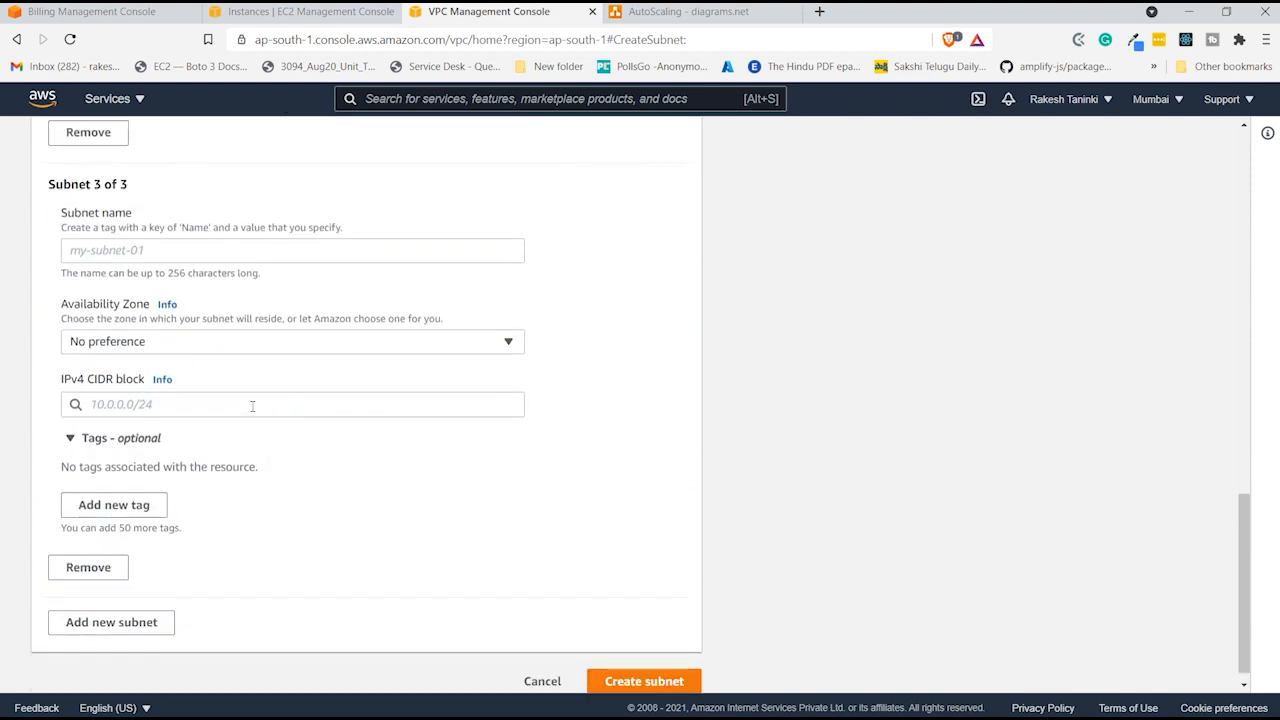
click(324, 253)
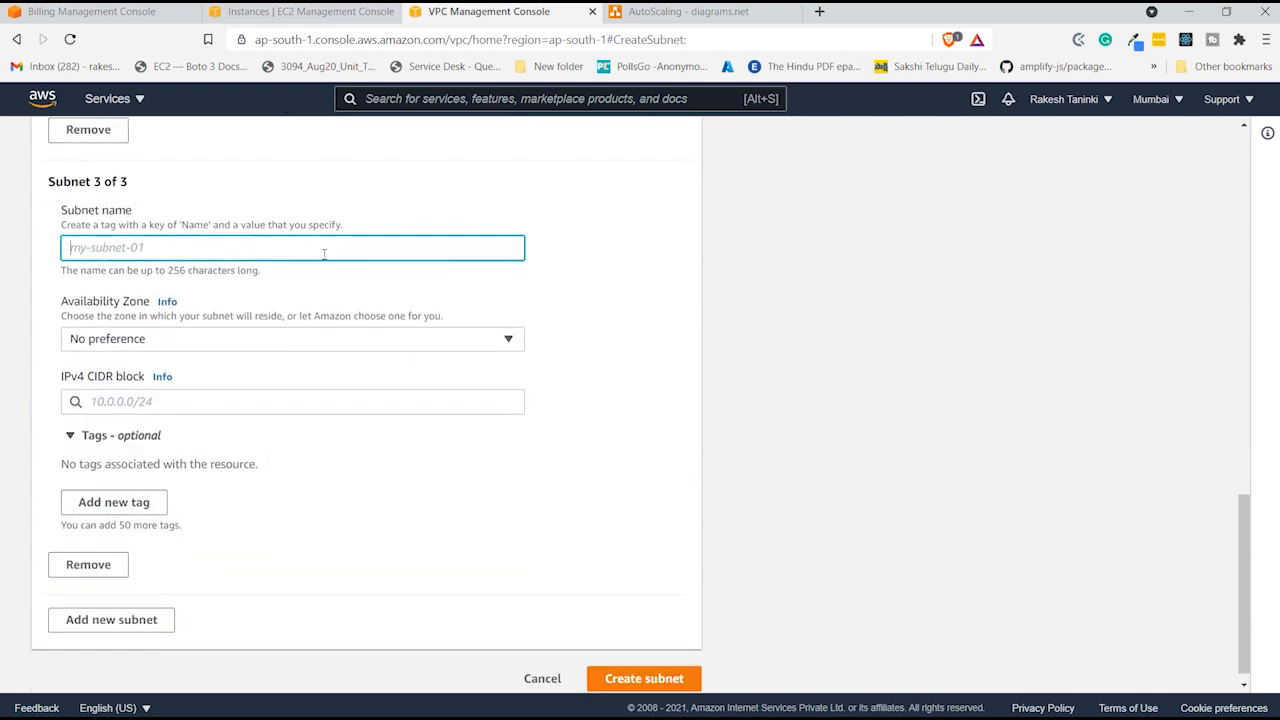
text(app1-sub)
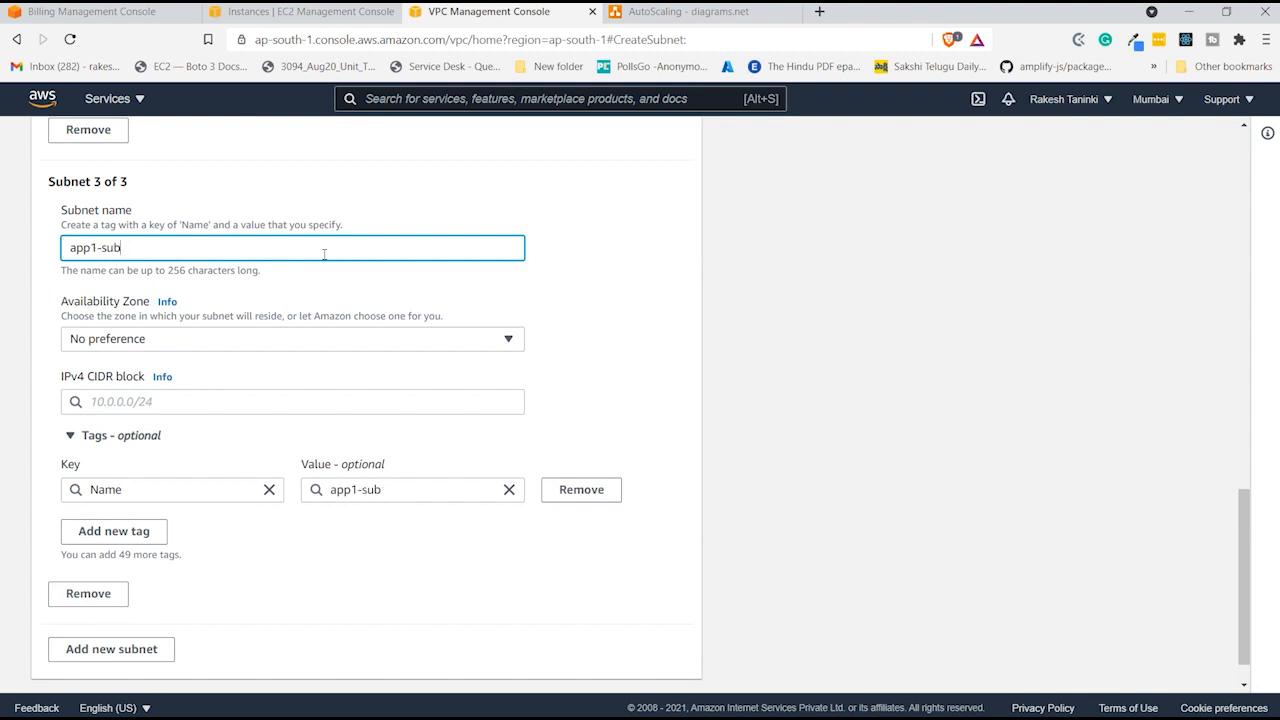
text(entet)
- Set the third subnet's IPv4 CIDR block to 10.0.2.0/24
click(238, 398)
text(1)
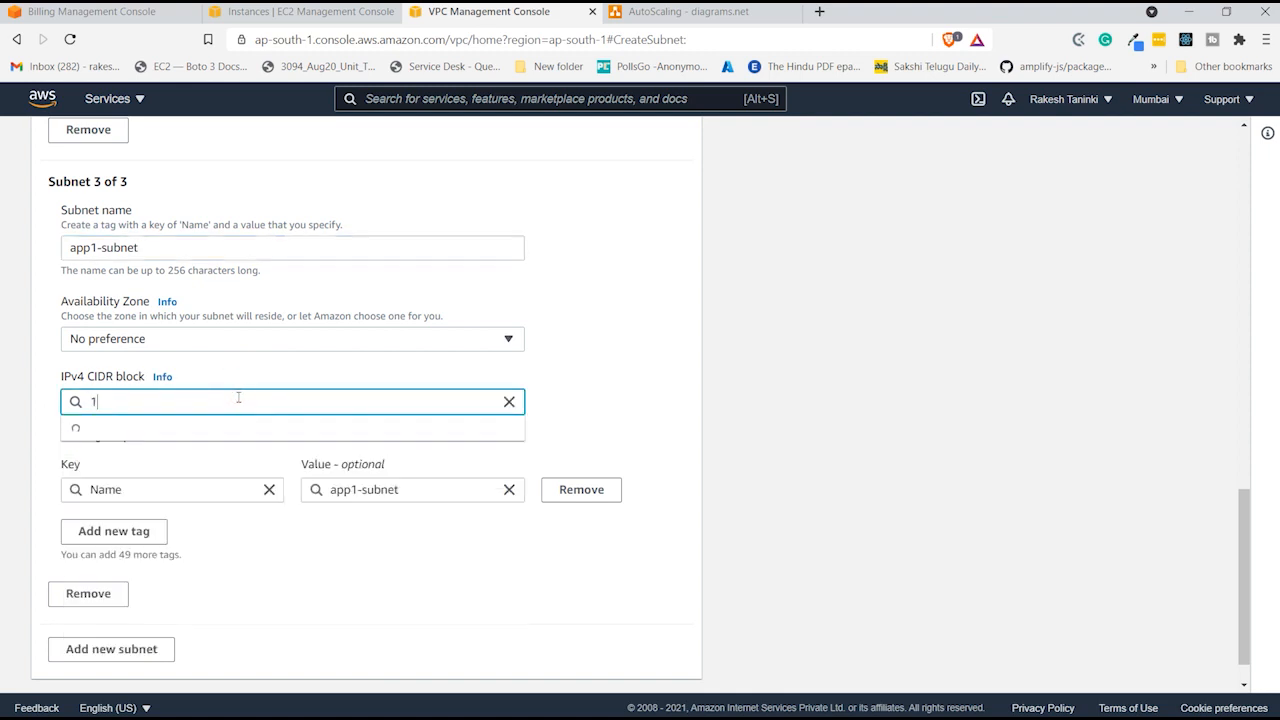
text(0.0.)
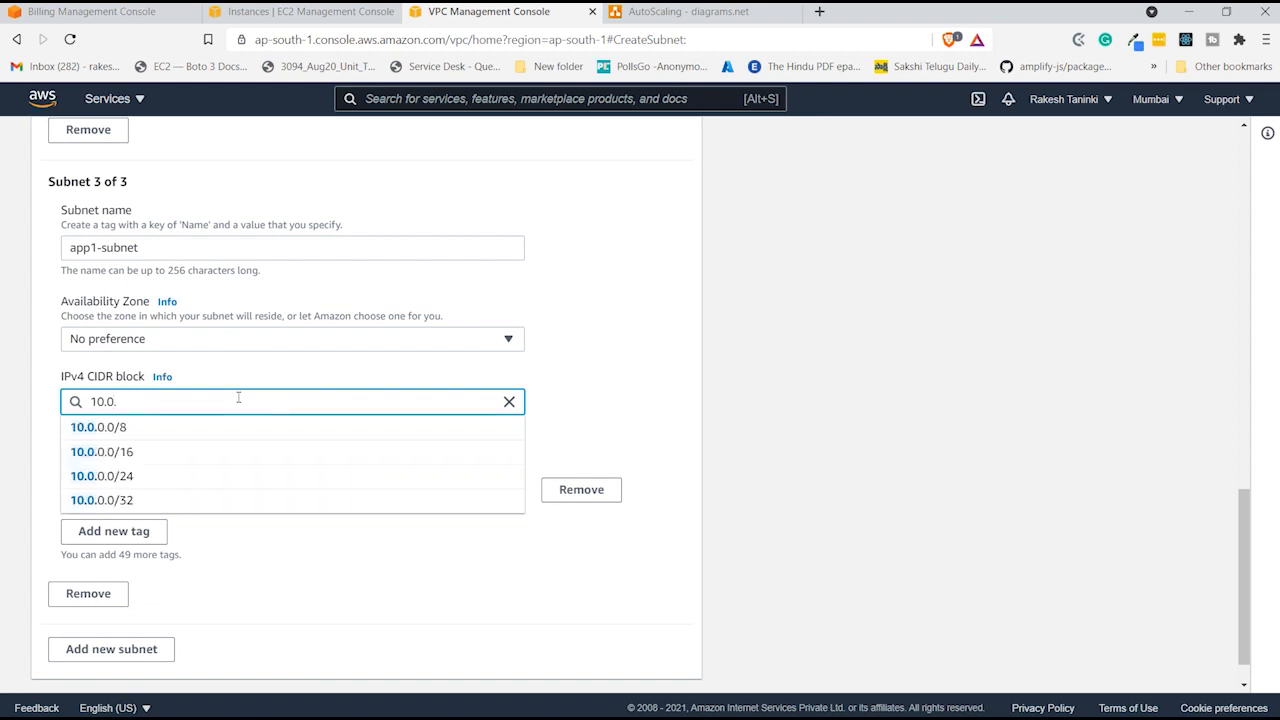
text(2.0/24)
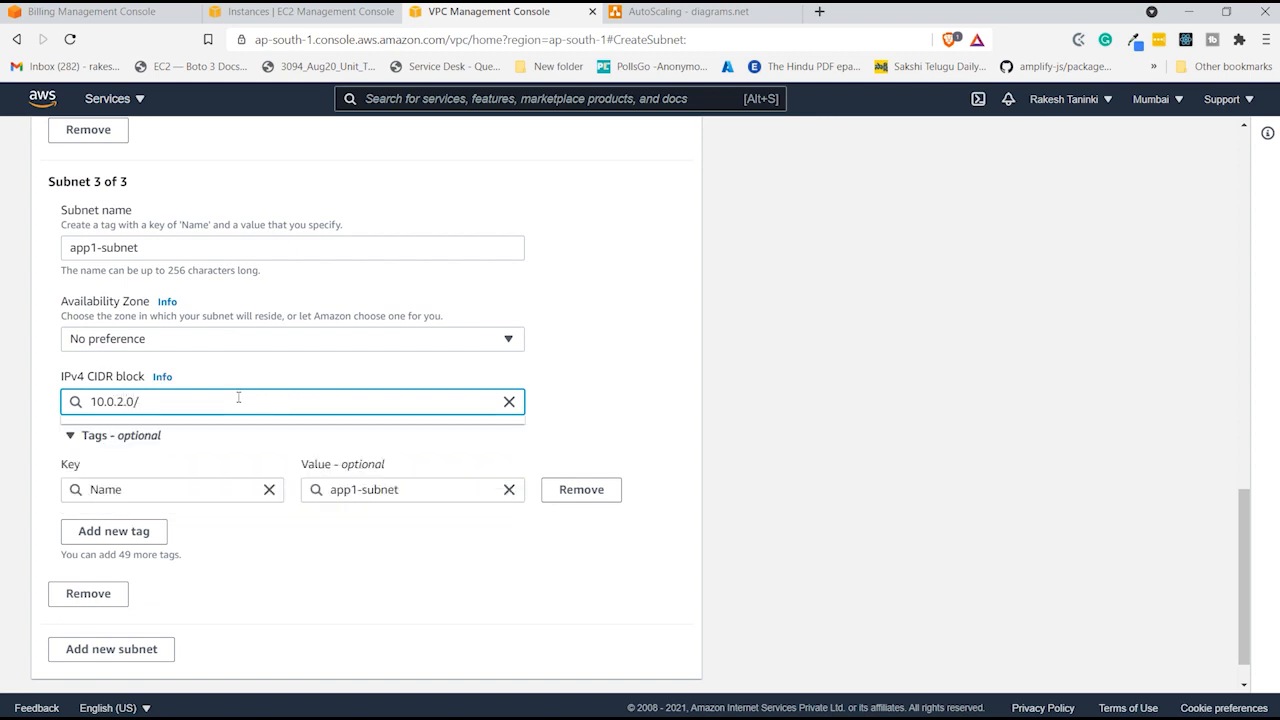
scroll(238, 398, down, 1)
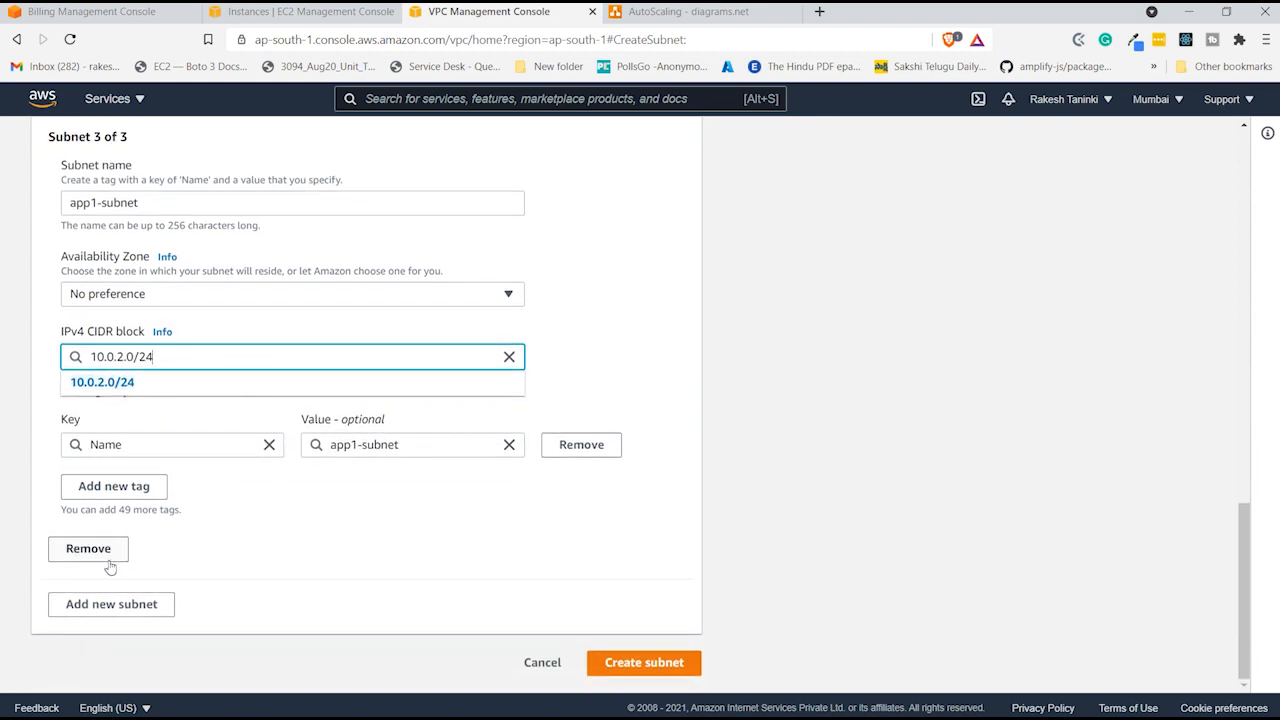
- Add a fourth subnet to the form and name it app2-subnet
click(107, 603)
scroll(280, 535, down, 2)
scroll(280, 535, down, 1)
click(288, 417)
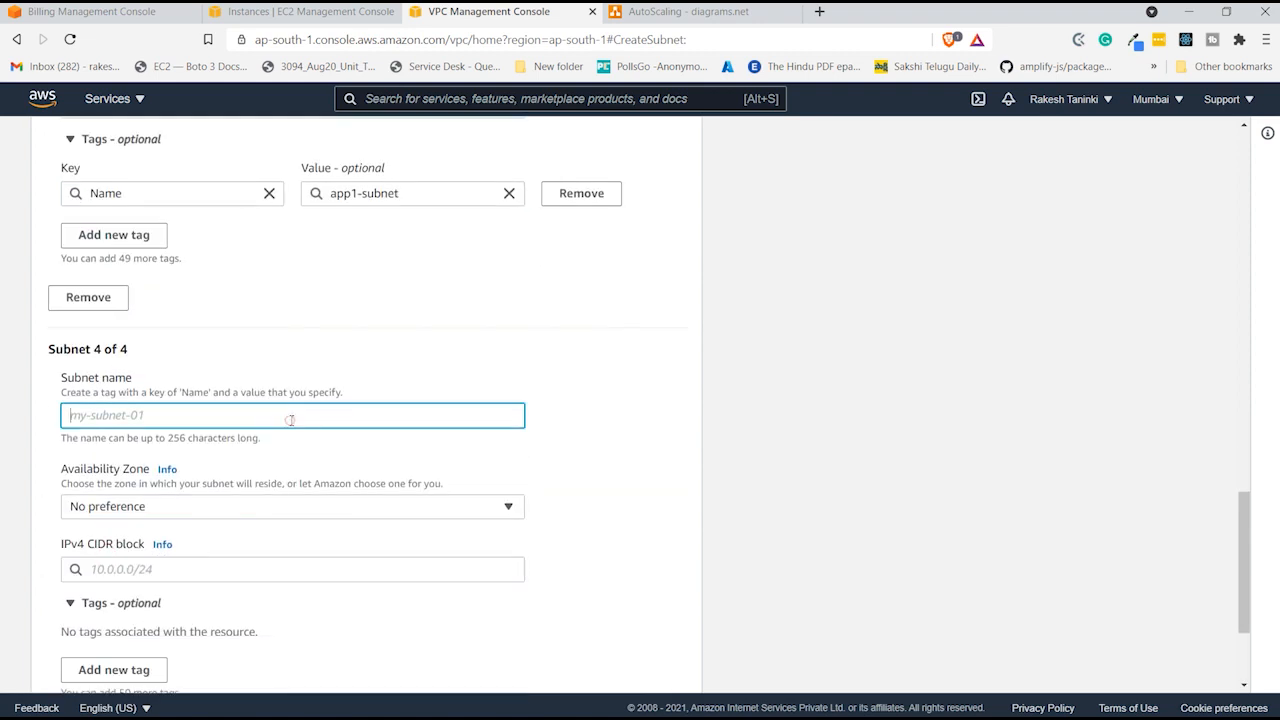
text(app2-subnet)
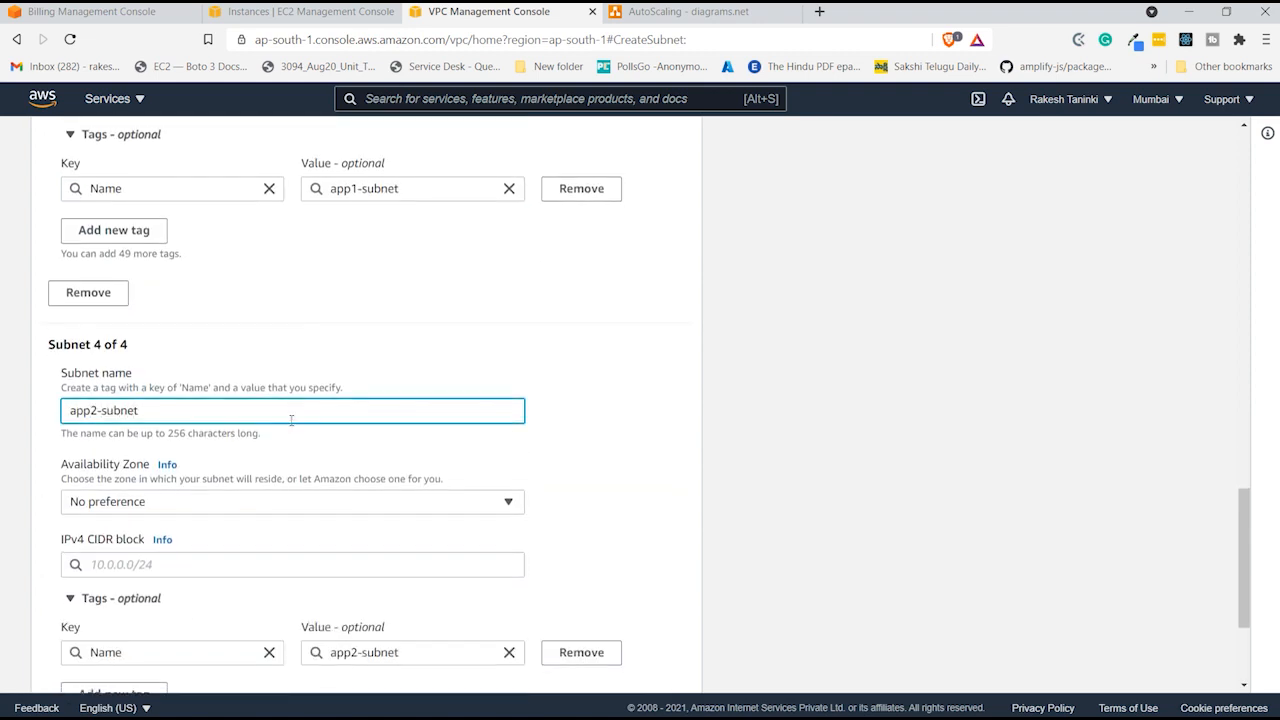
- Set the fourth subnet's IPv4 CIDR block to 10.0.3.0/24, leaving its availability zone at No preference
scroll(285, 412, down, 2)
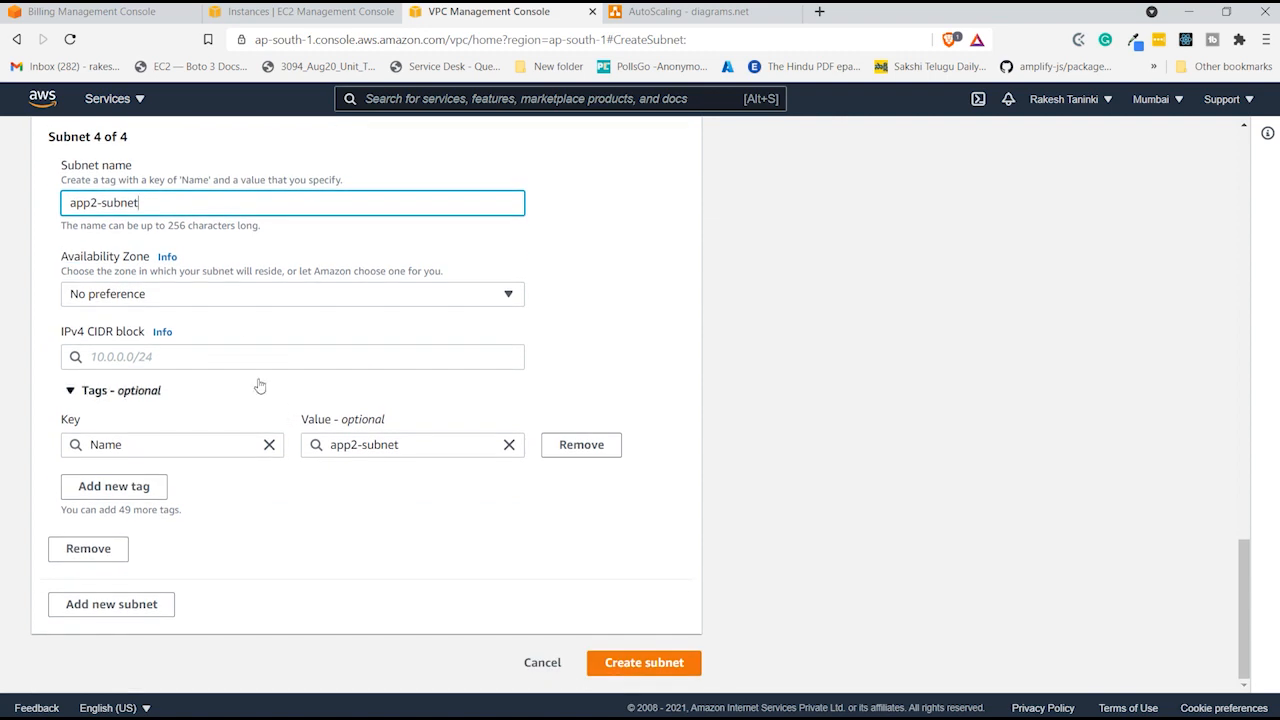
click(229, 295)
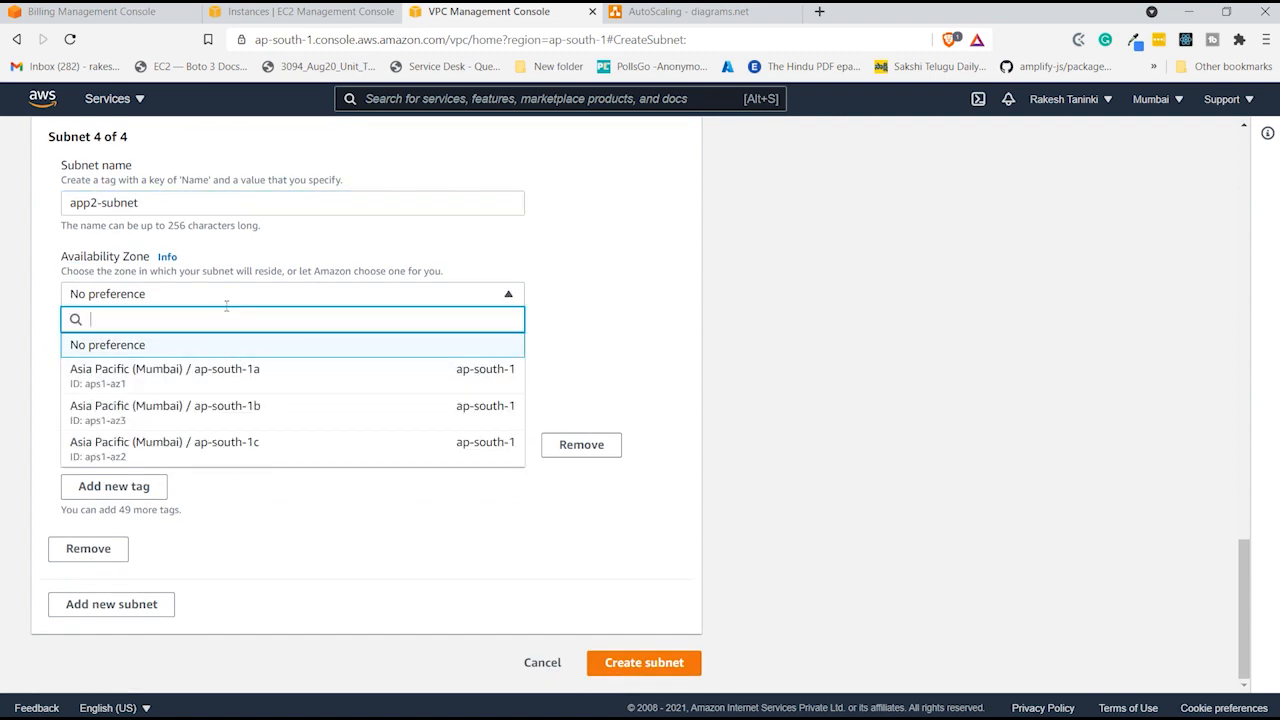
click(226, 297)
click(209, 355)
text(10.0.3)
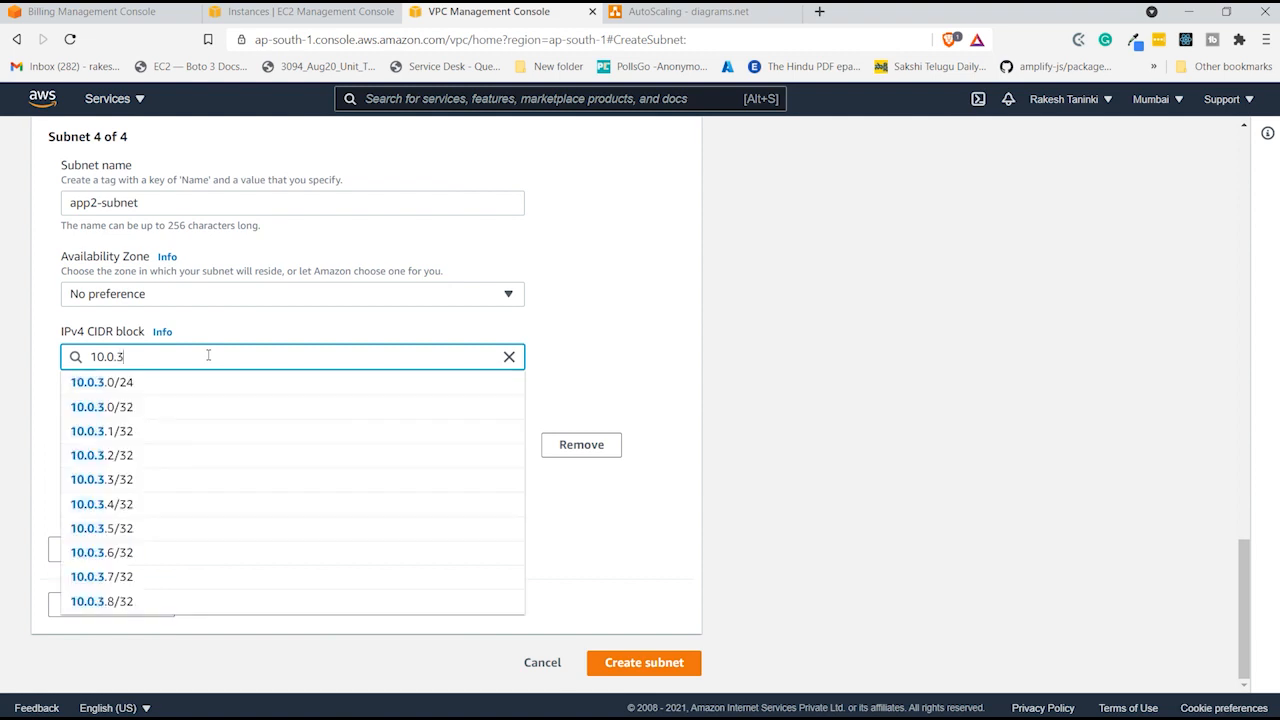
text(.0/24)
click(253, 513)
- Review the settings of all four subnets in the form and create them
scroll(253, 513, up, 8)
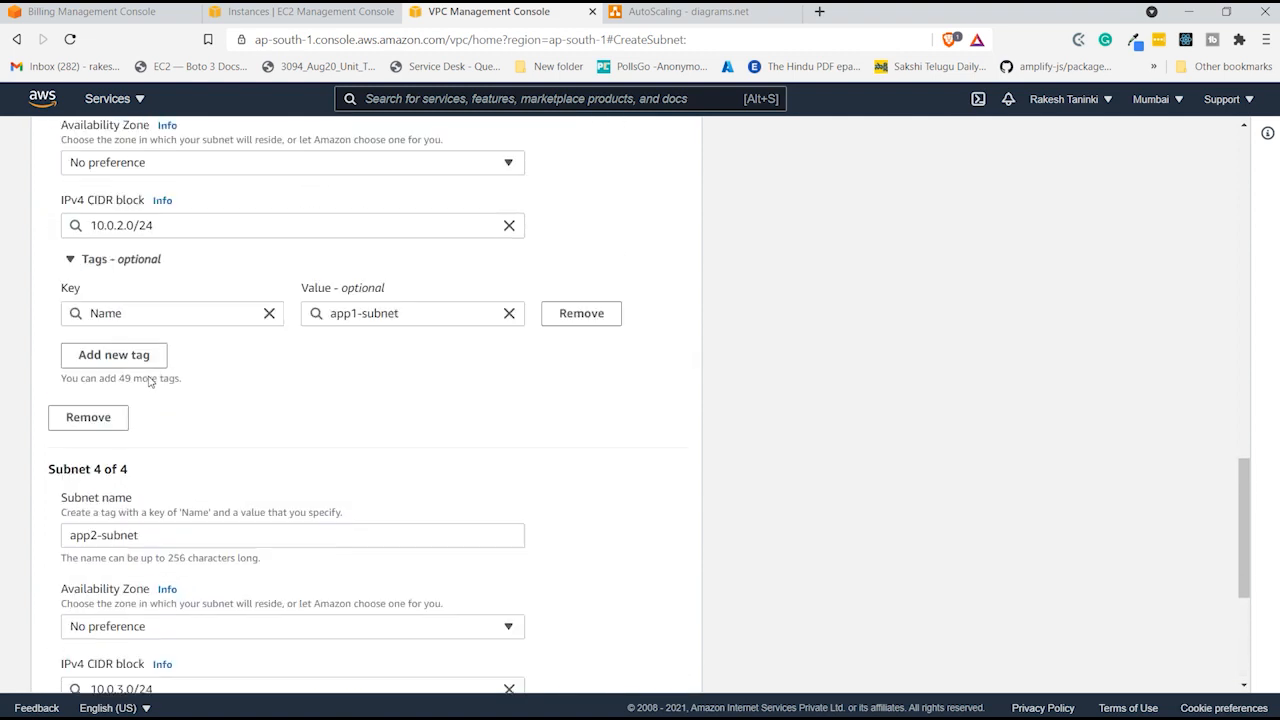
scroll(160, 440, up, 6)
scroll(160, 455, down, 7)
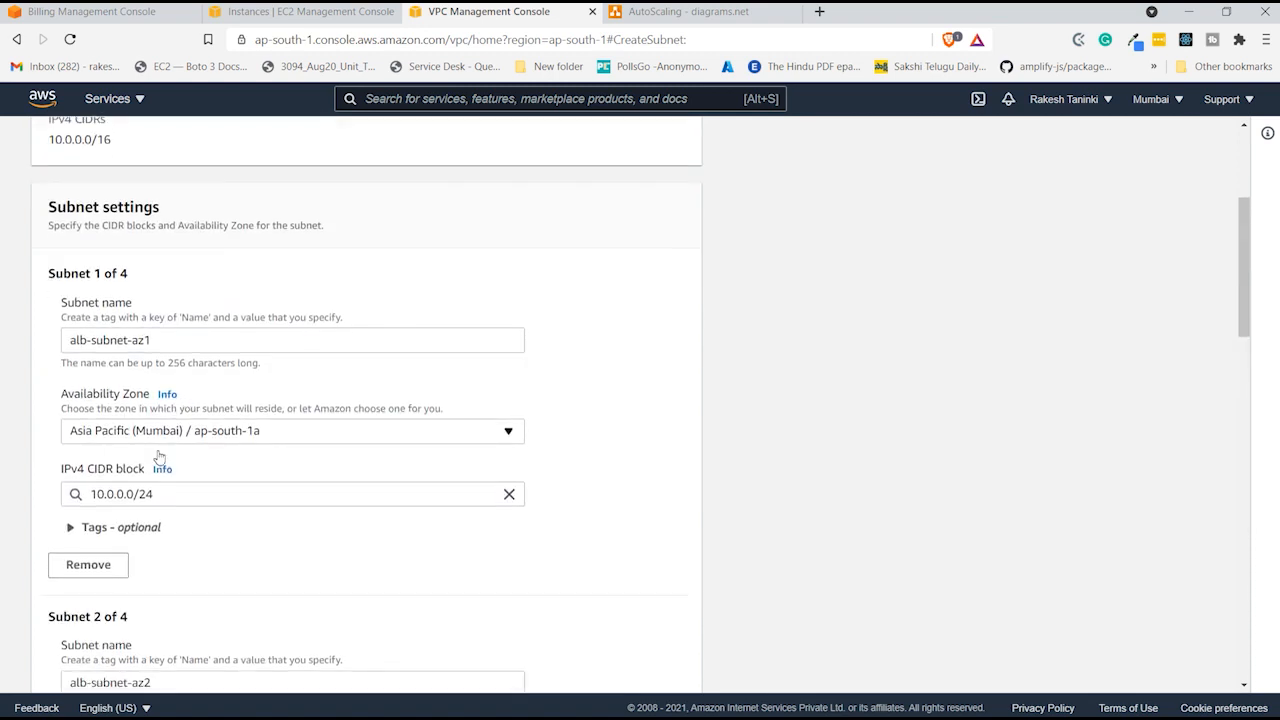
scroll(168, 464, down, 7)
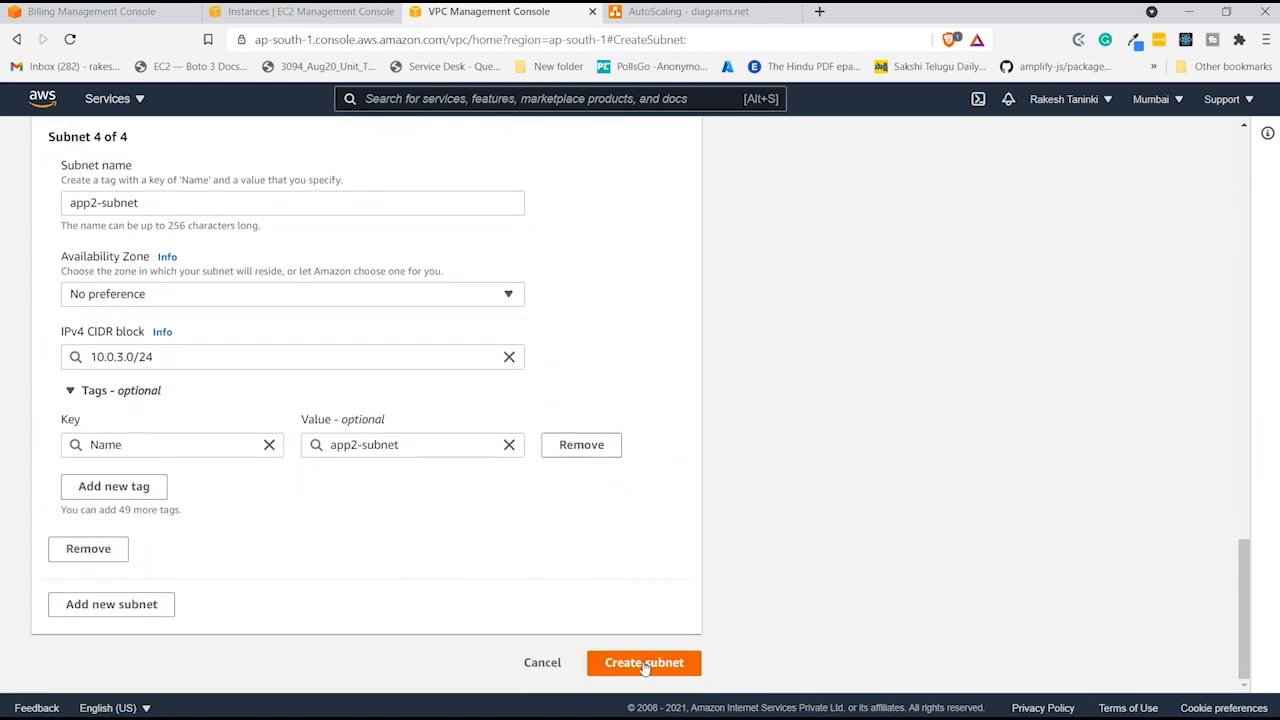
click(643, 665)
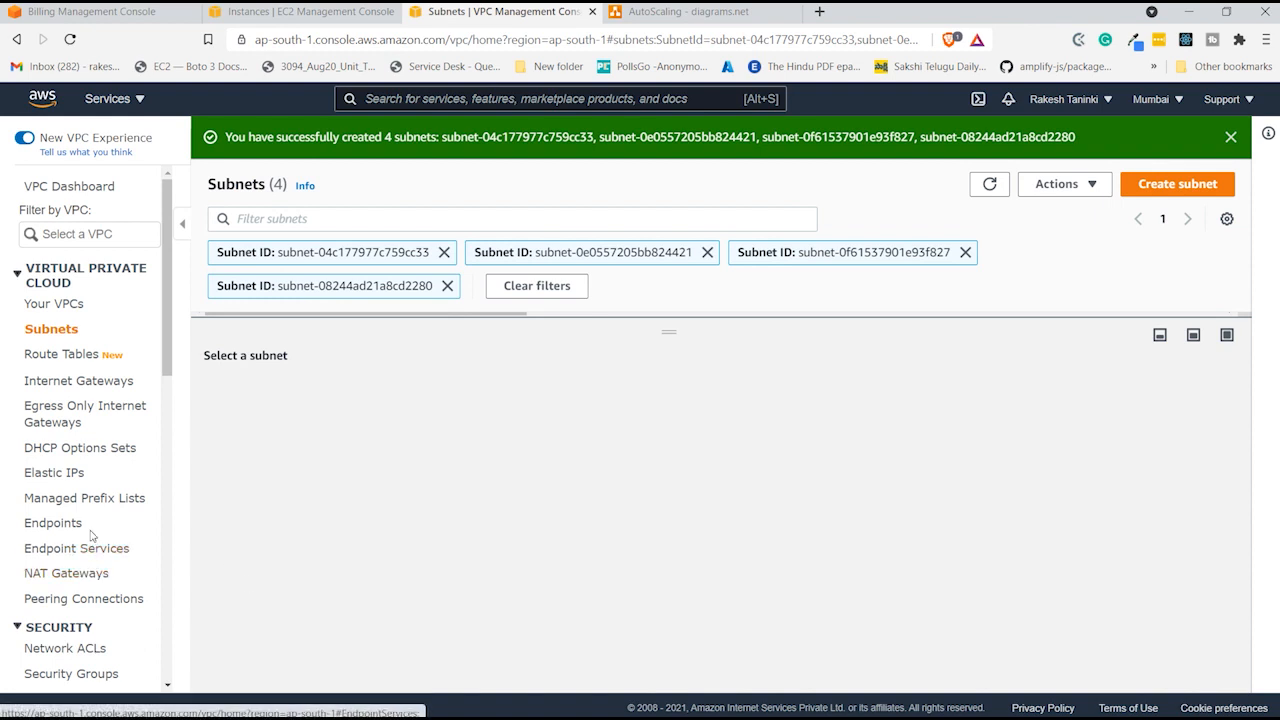
- Create an internet gateway with the name tag autoscaling-igw
click(94, 382)
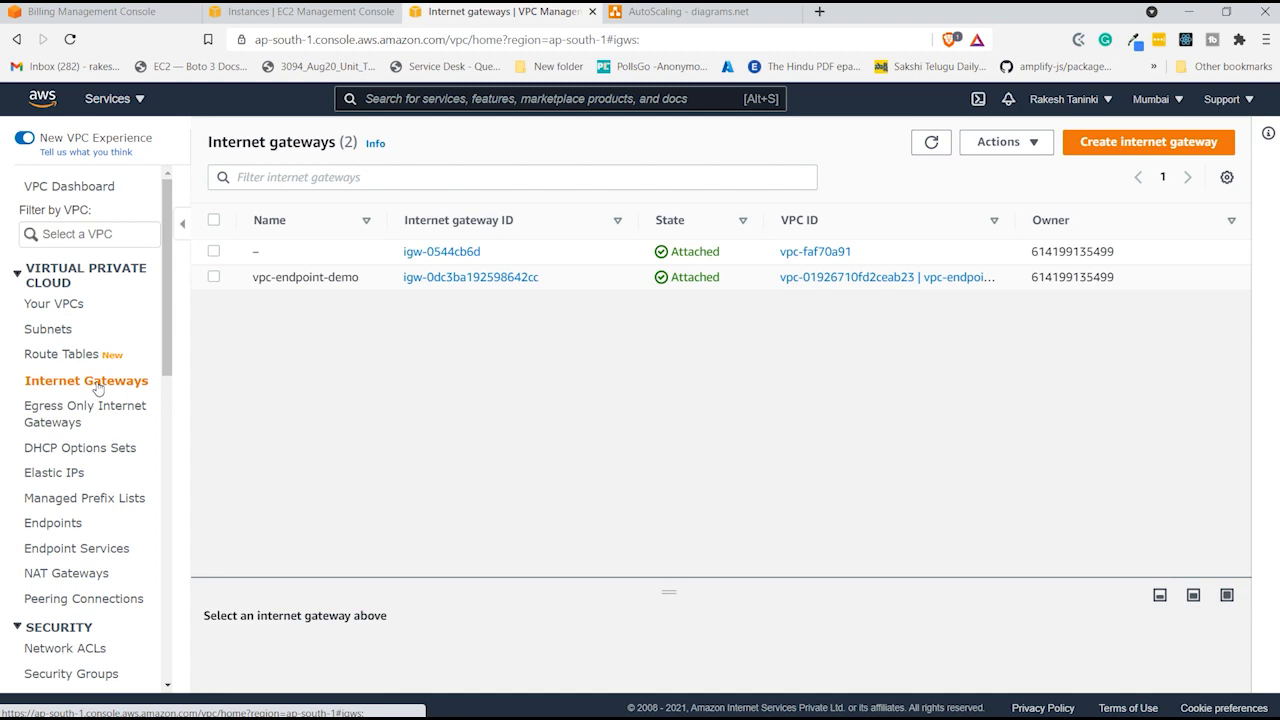
click(1120, 142)
click(430, 370)
text(autoscaling0)
text(igw)
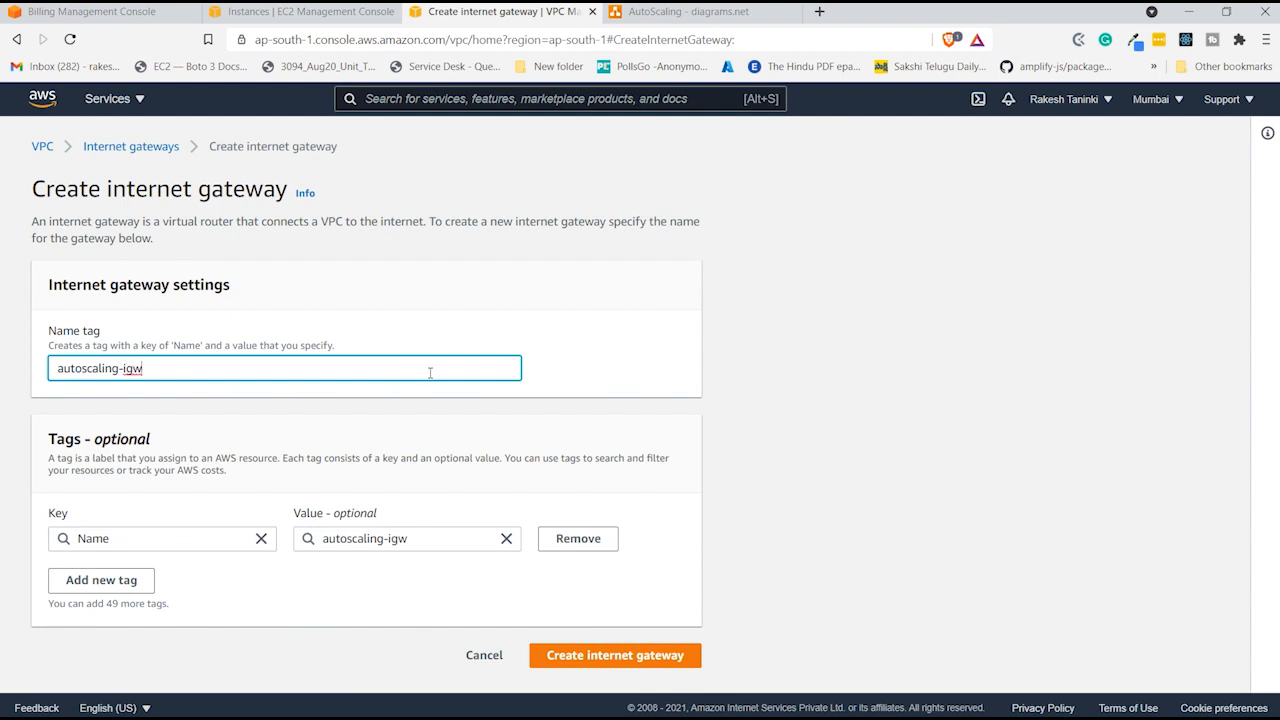
click(593, 655)
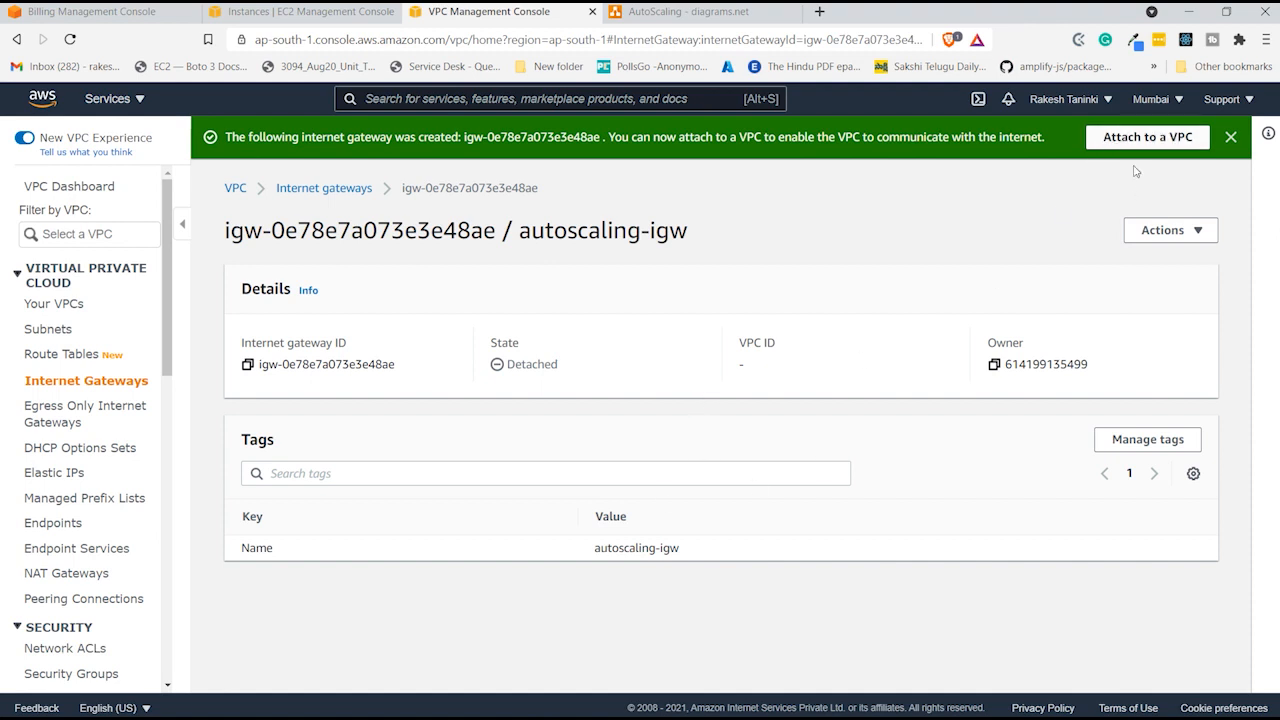
- Attach the autoscaling-igw internet gateway to autoscaling-vpc (vpc-025e6fb4300f0d346)
click(1168, 230)
click(1152, 254)
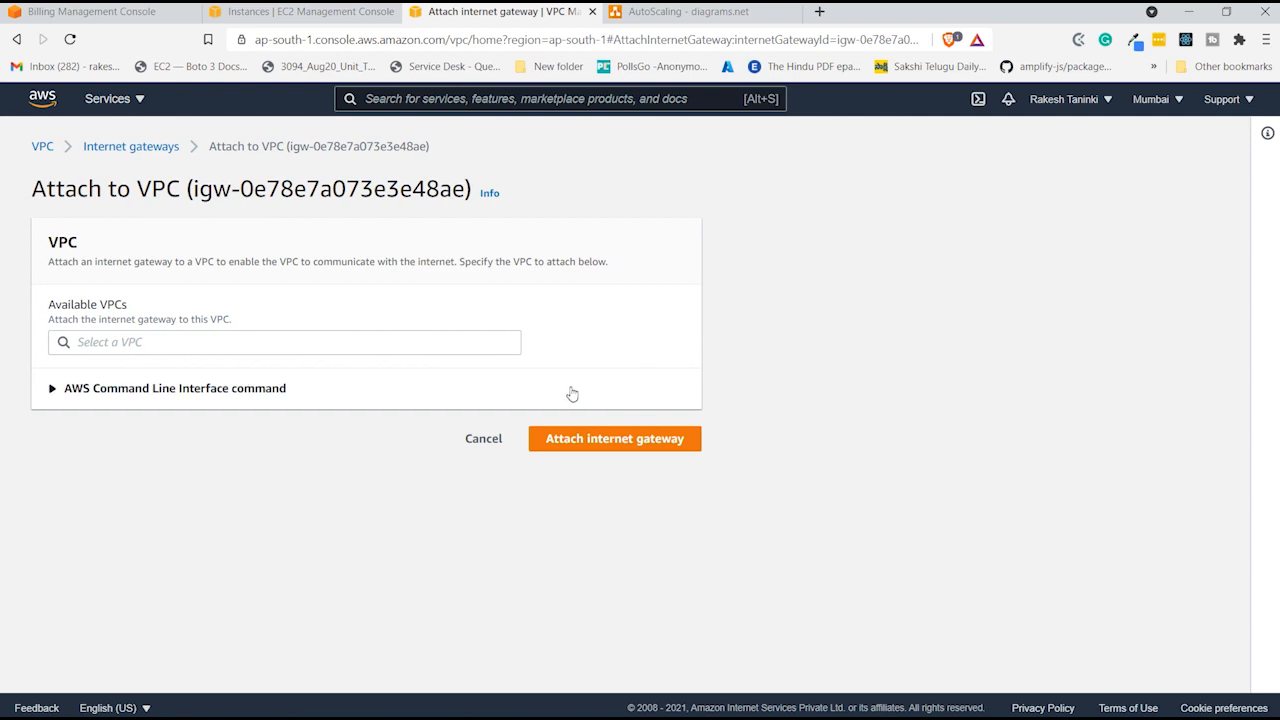
click(418, 340)
click(361, 368)
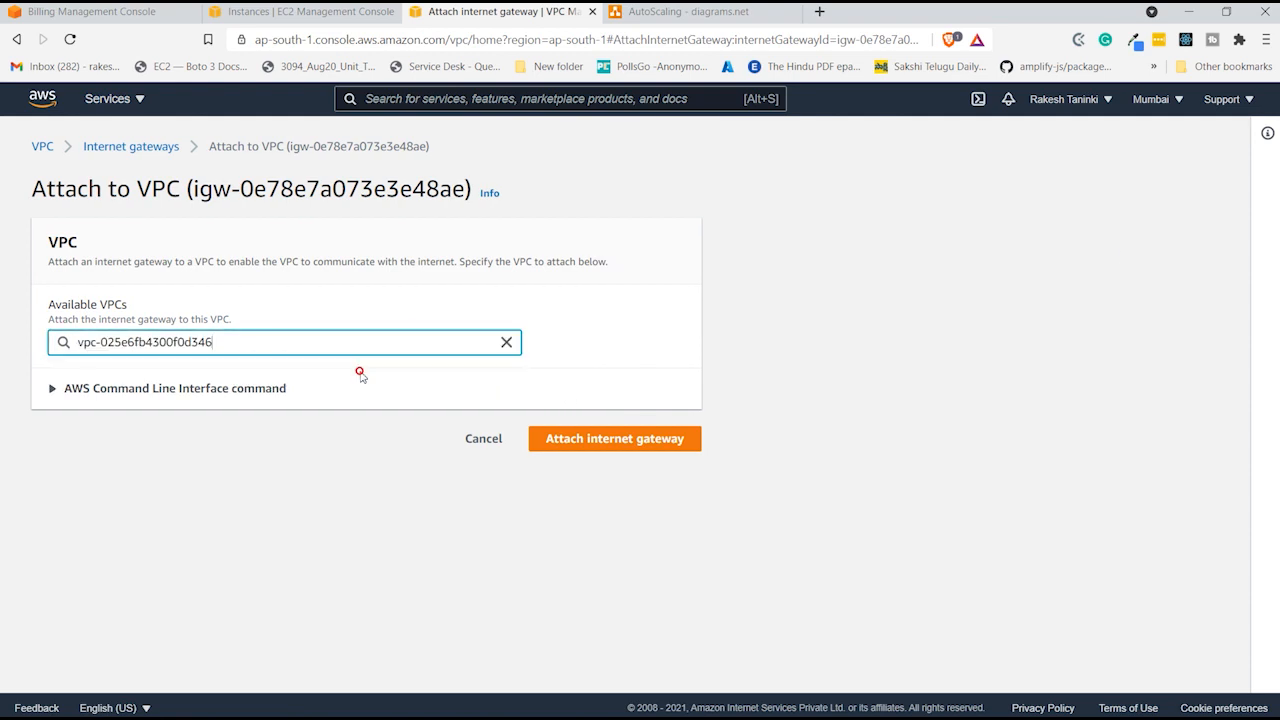
click(575, 445)
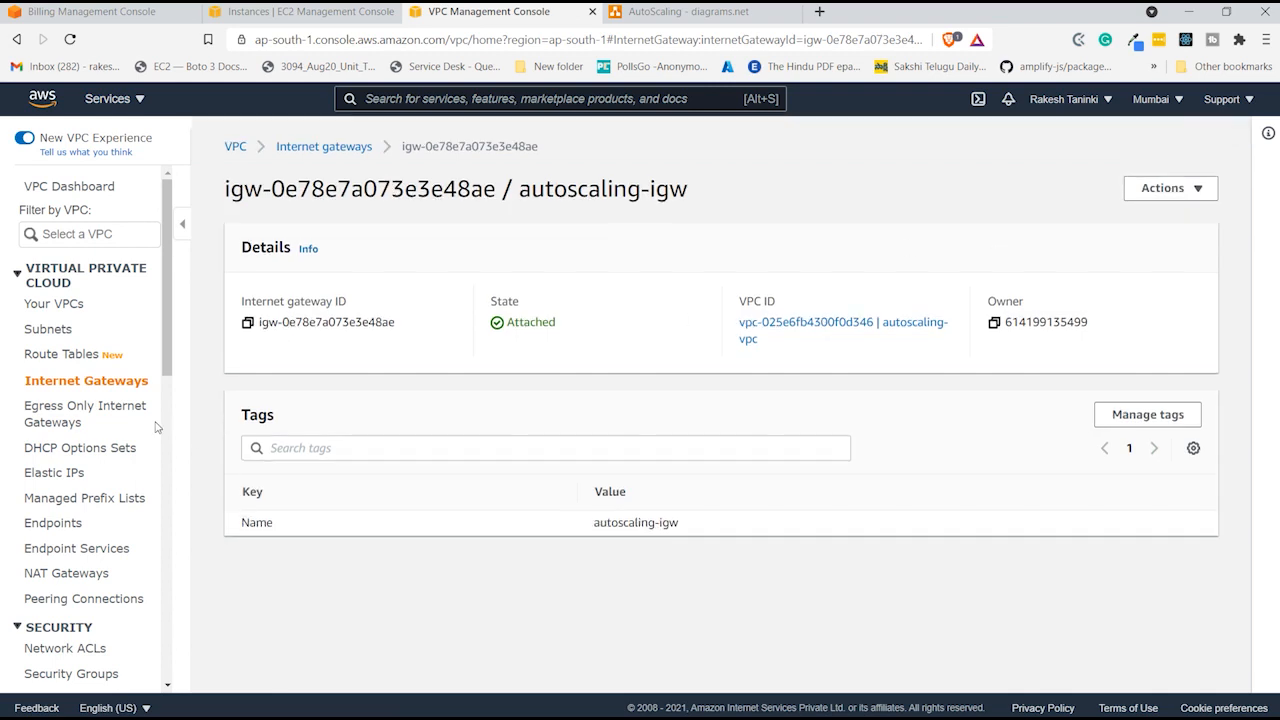
- Open the list of subnets and enlarge the list area to examine all entries
click(57, 332)
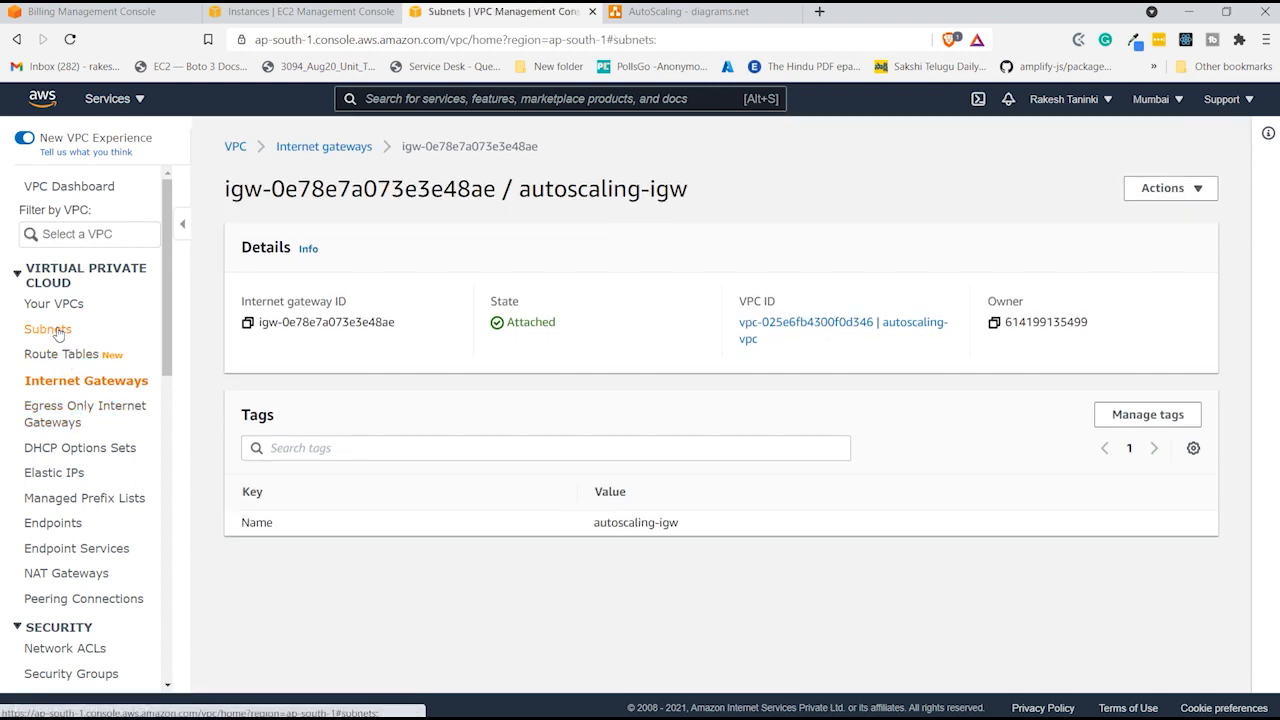
drag(674, 313, 632, 498)
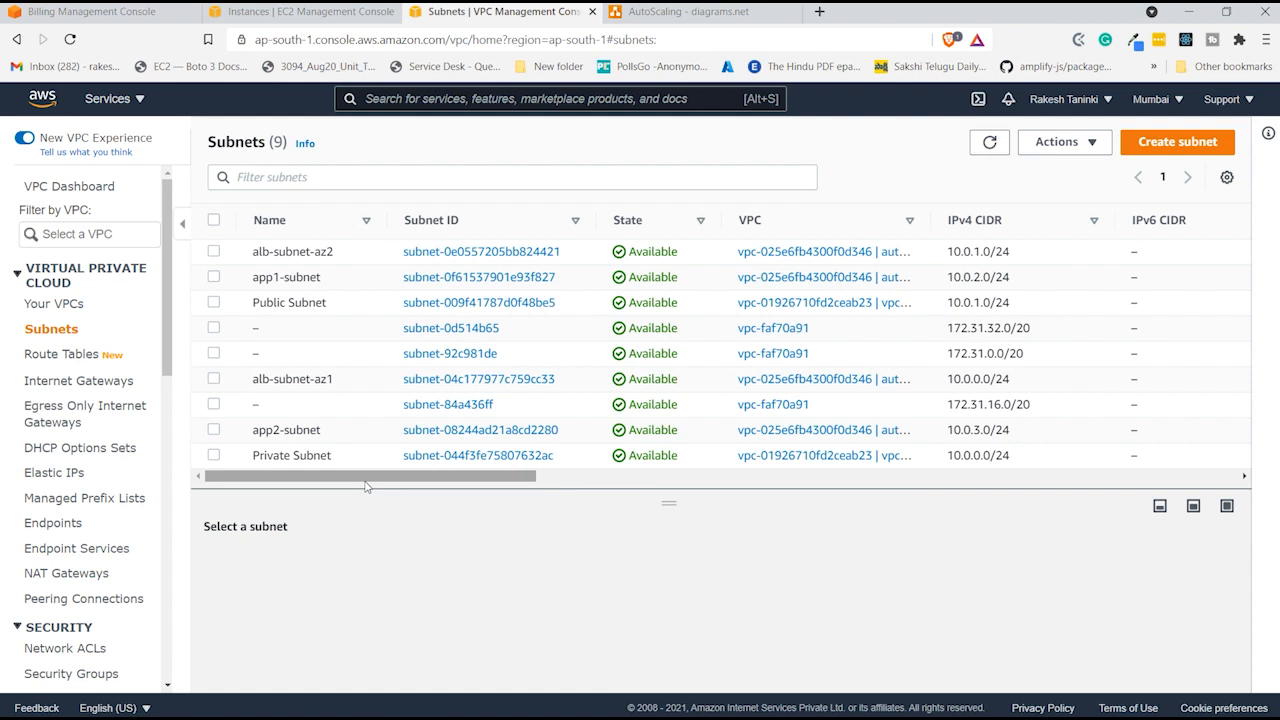
mouse_move(272, 336)
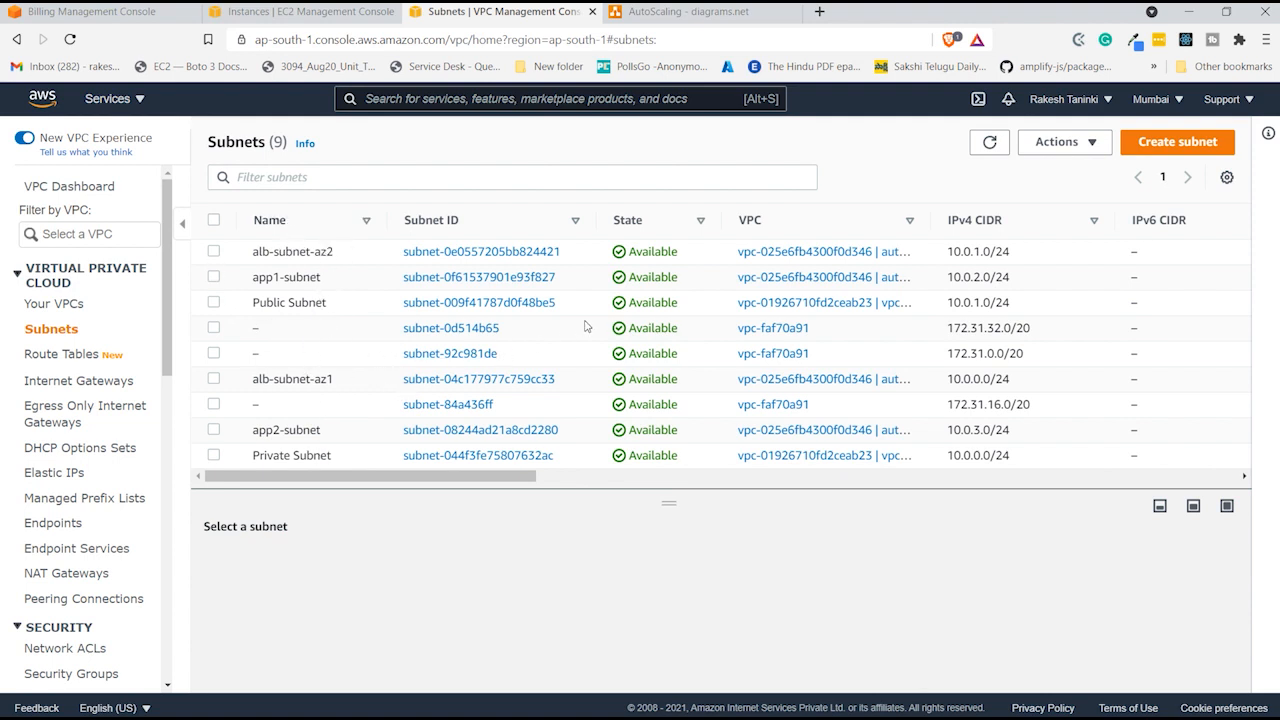
- Copy the VPC ID of autoscaling-vpc and filter the subnet list by VPC vpc-025e6fb4300f0d346
click(70, 306)
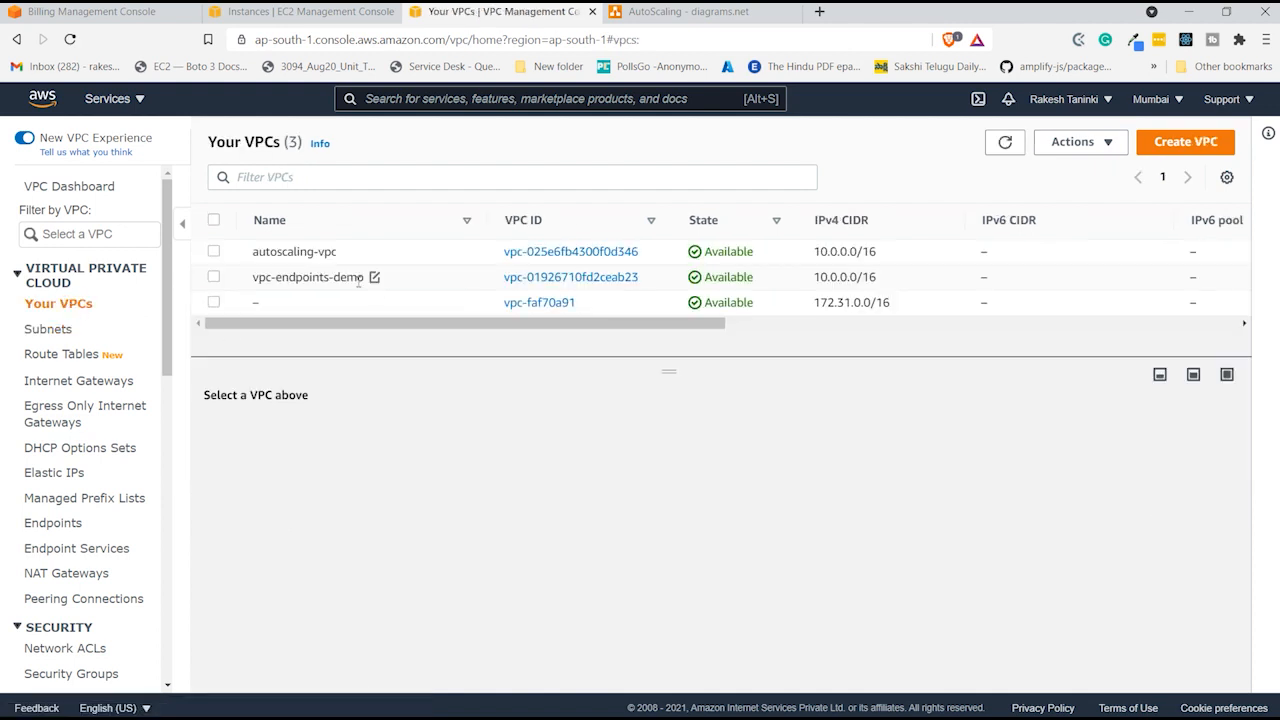
click(224, 252)
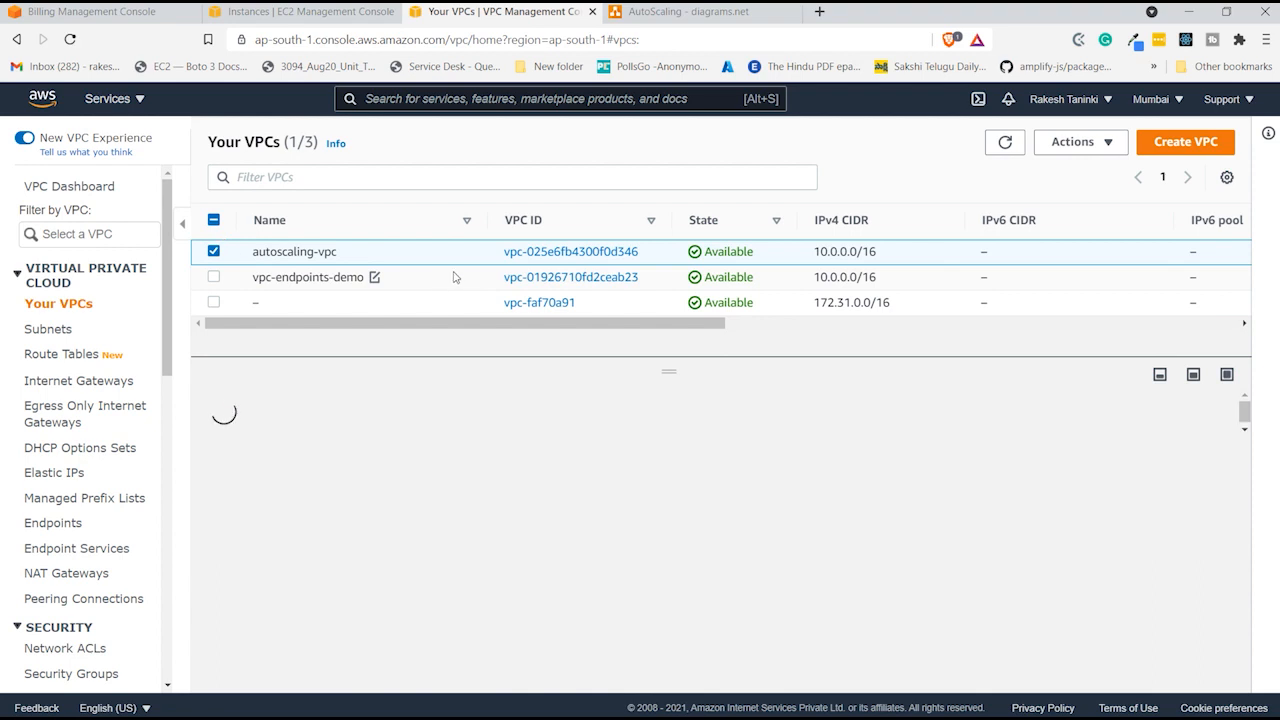
click(227, 581)
click(52, 329)
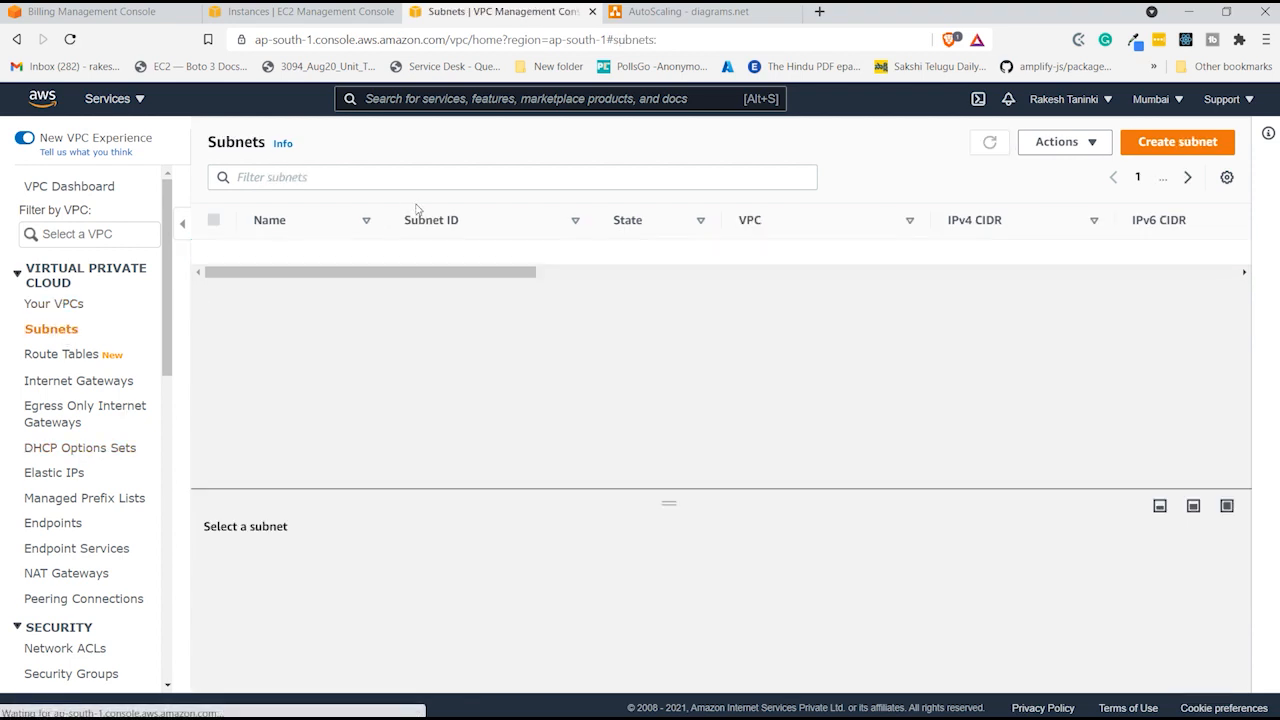
click(397, 177)
key(ctrl+v)
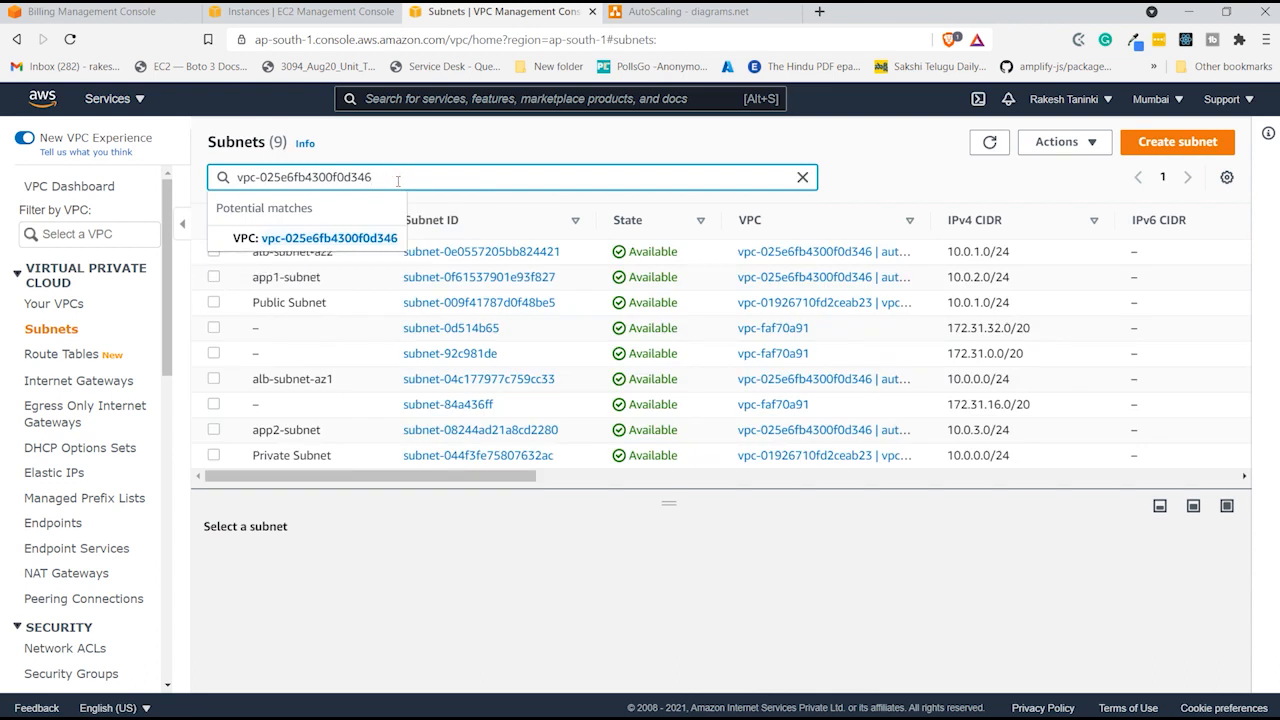
click(357, 238)
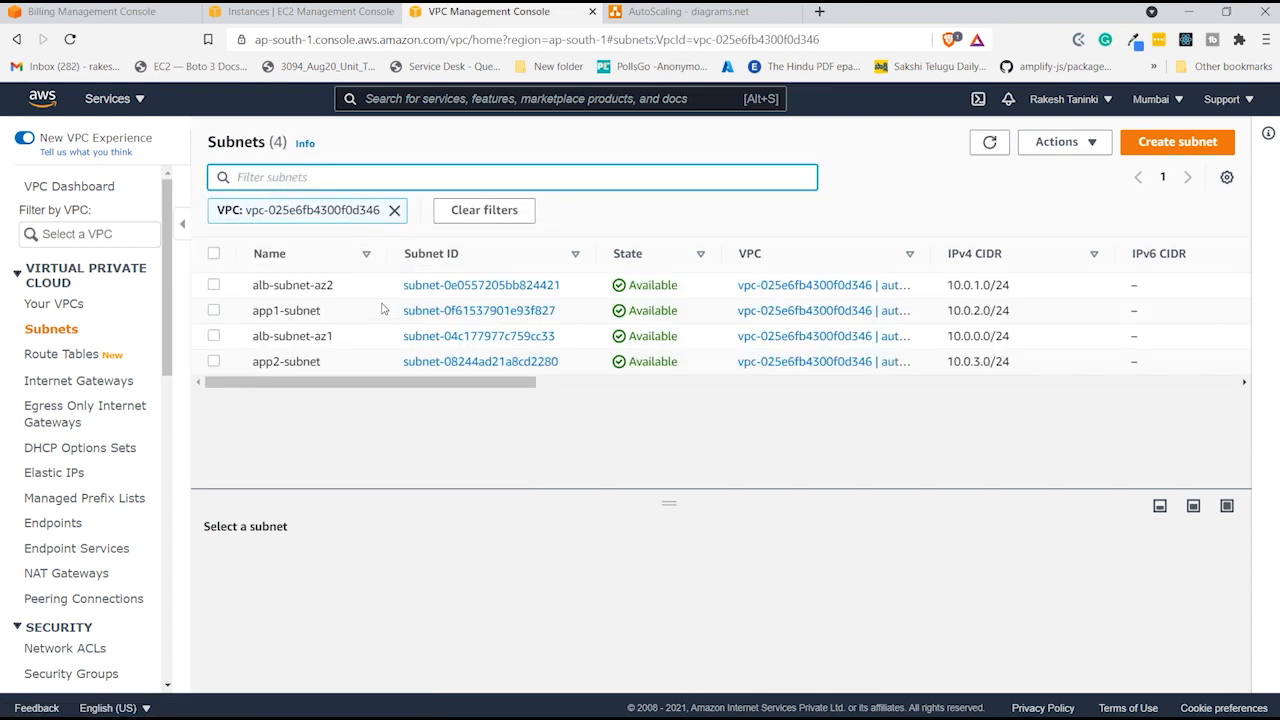
- Examine which route table is associated with alb-subnet-az2 and with app1-subnet
click(213, 253)
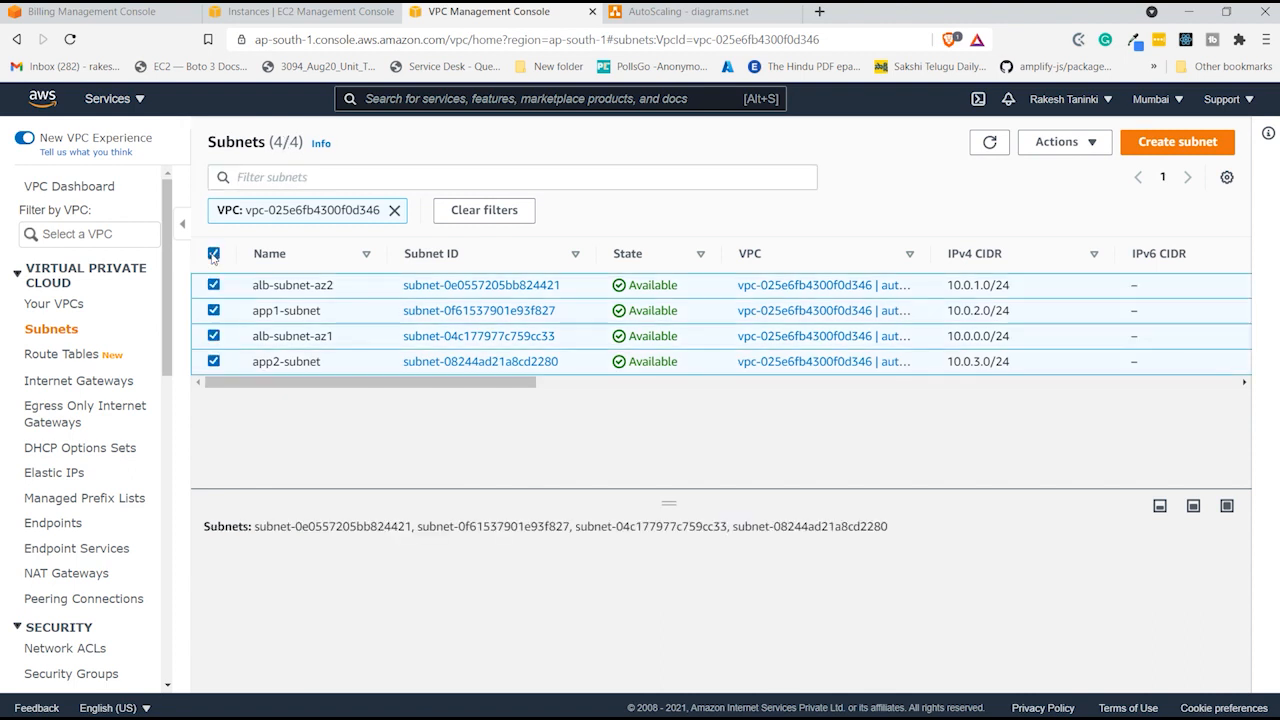
click(213, 254)
click(213, 285)
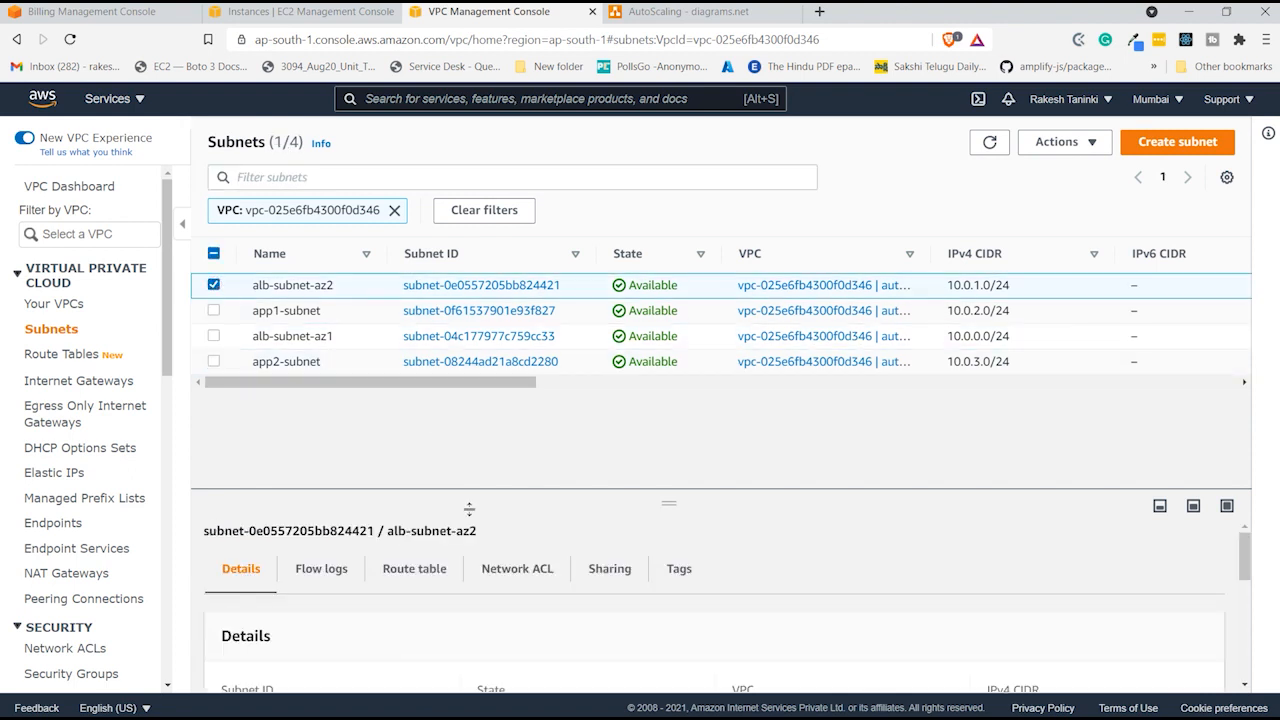
click(412, 578)
drag(683, 490, 672, 415)
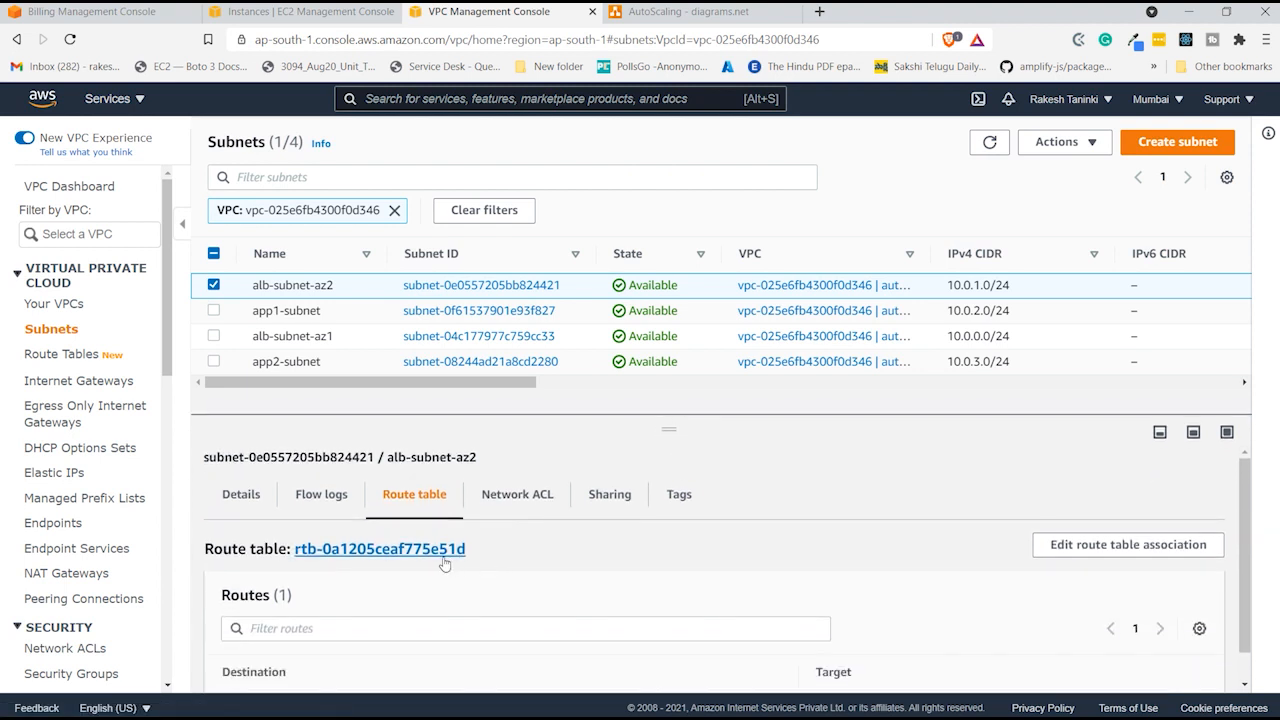
click(213, 286)
click(213, 311)
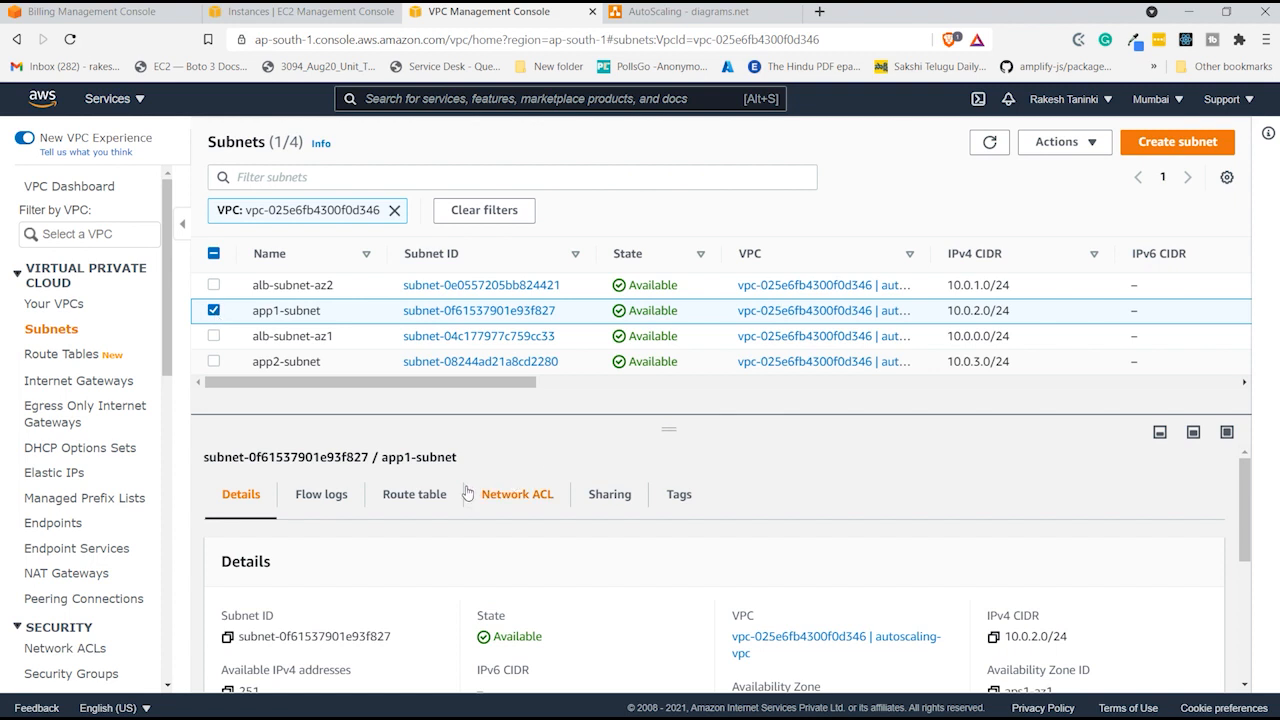
click(404, 496)
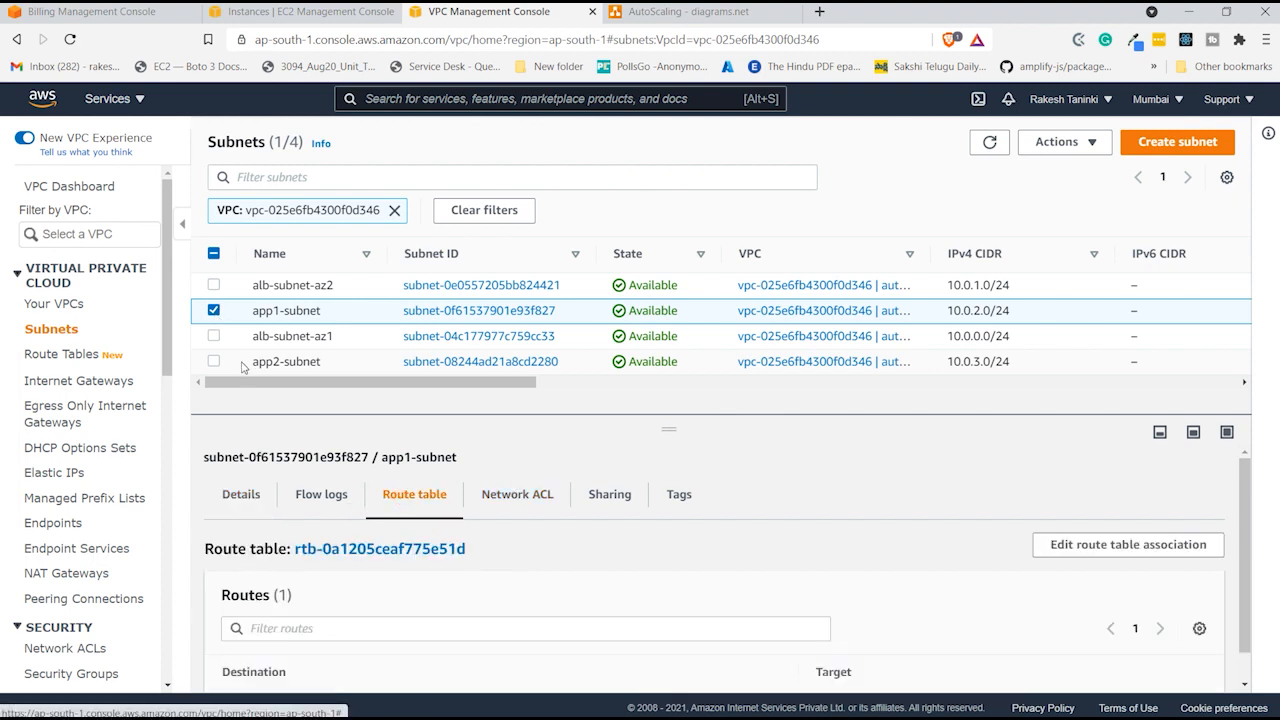
- Examine which route table is associated with alb-subnet-az1 and with app2-subnet
click(213, 311)
click(213, 336)
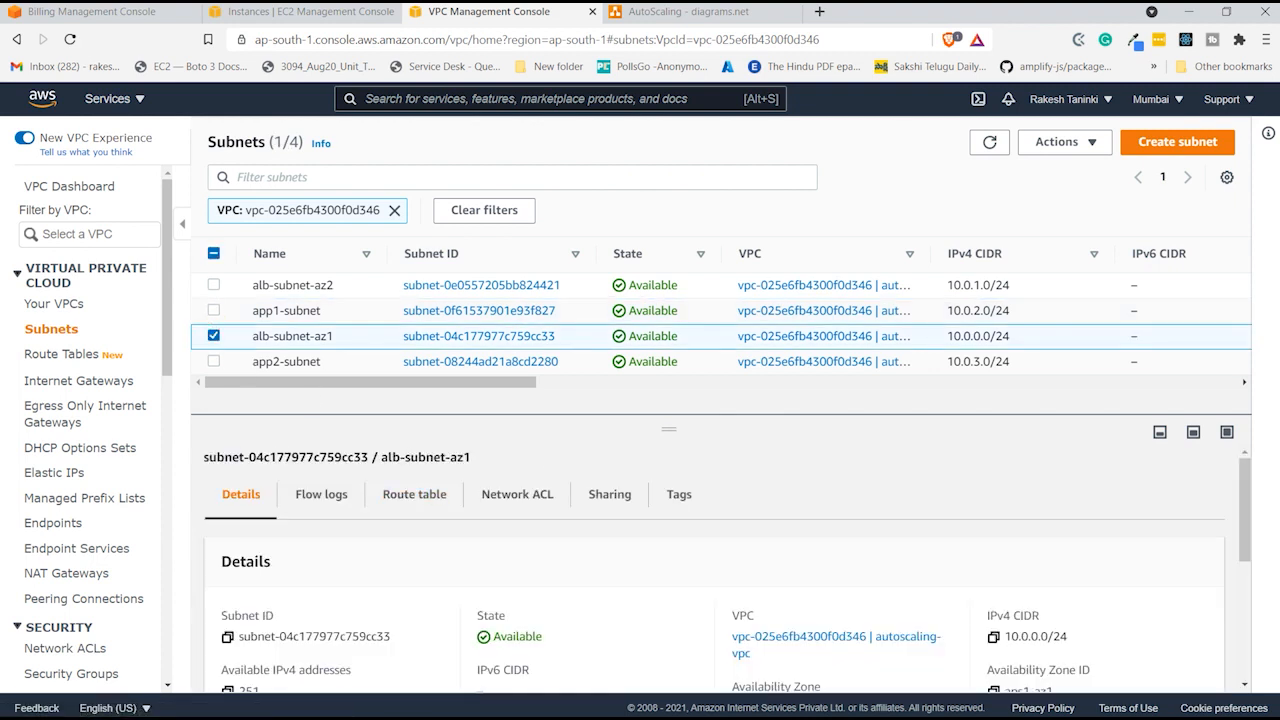
click(397, 500)
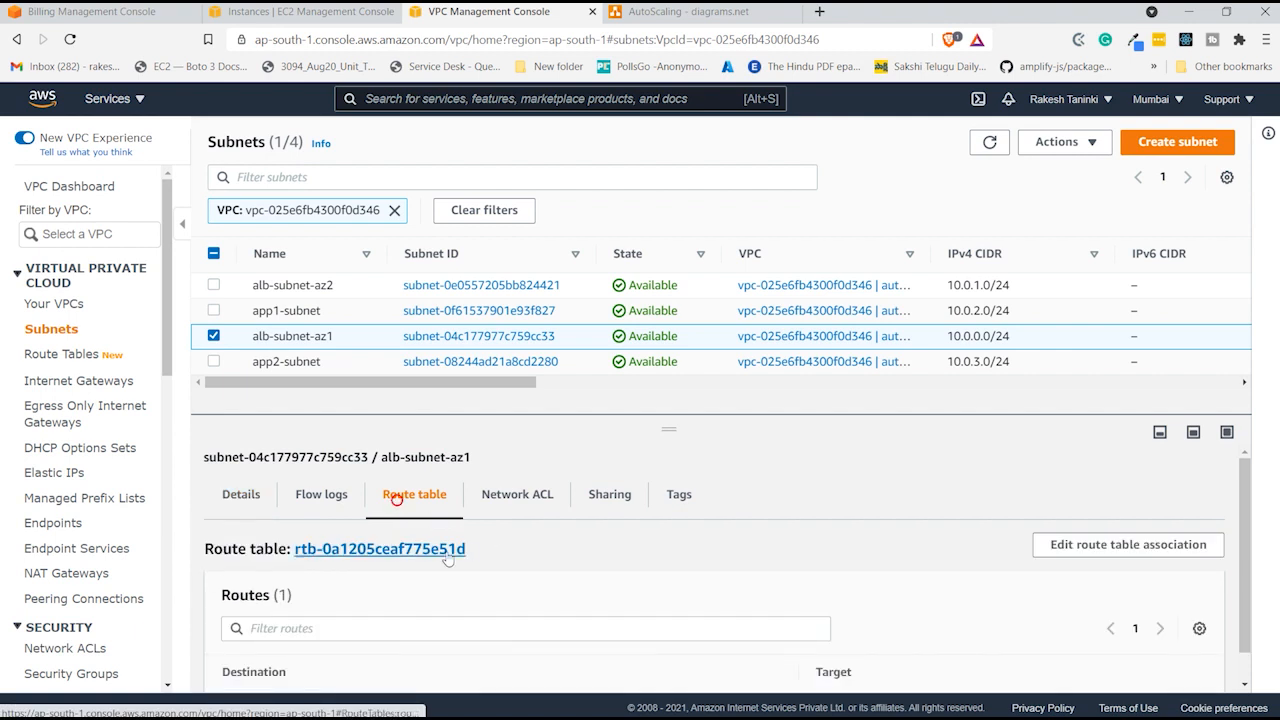
click(213, 336)
click(213, 361)
click(401, 500)
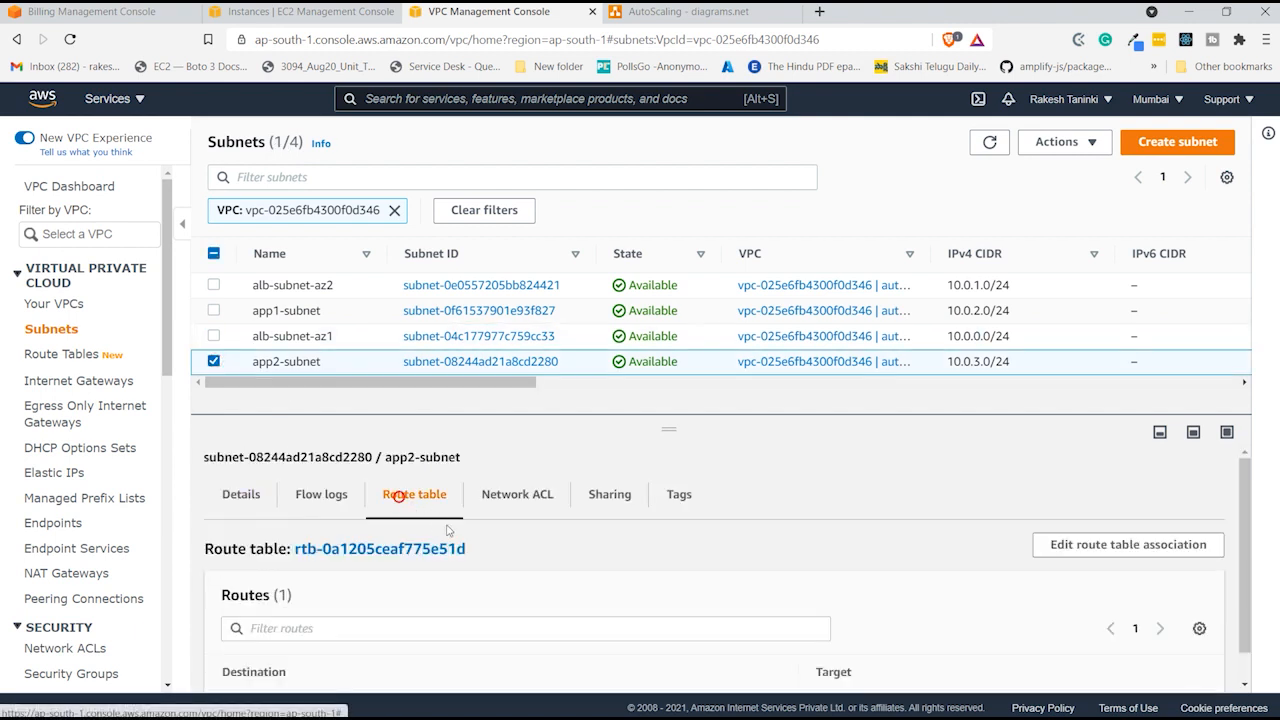
- Consult the AutoScaling diagram in diagrams.net, then return to the VPC console and examine the routes of app2-subnet's route table
click(529, 480)
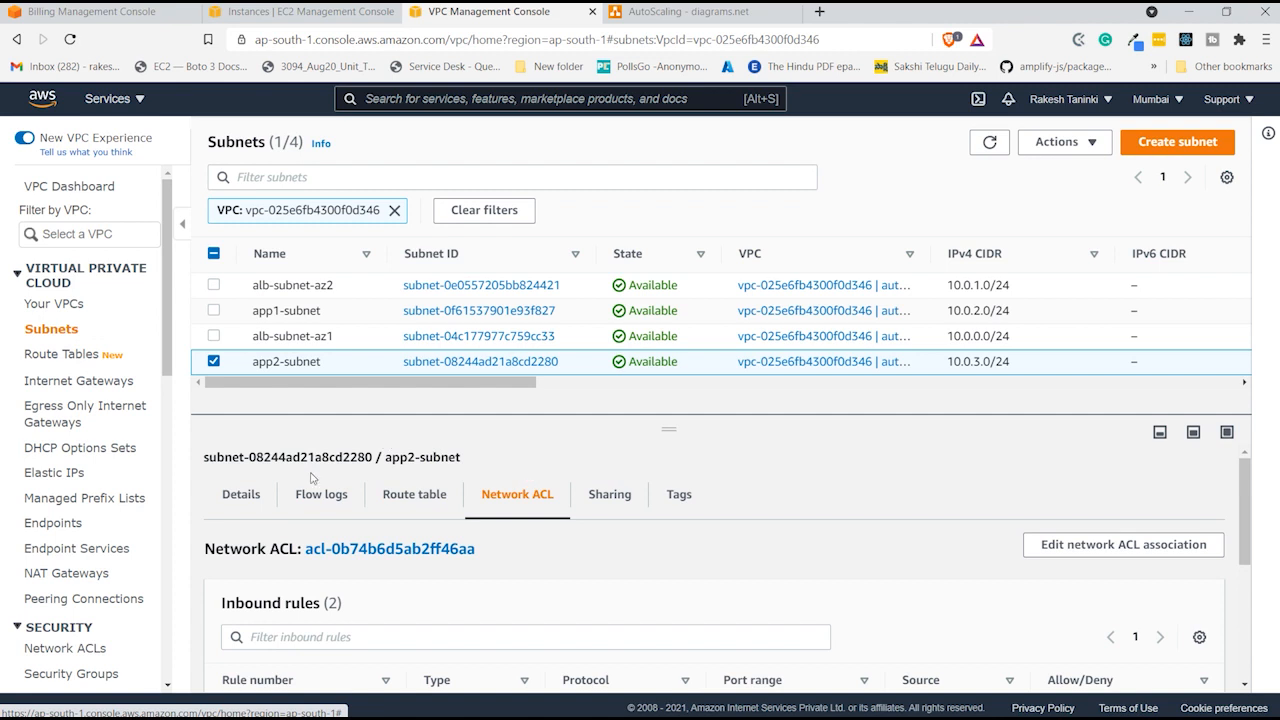
click(668, 10)
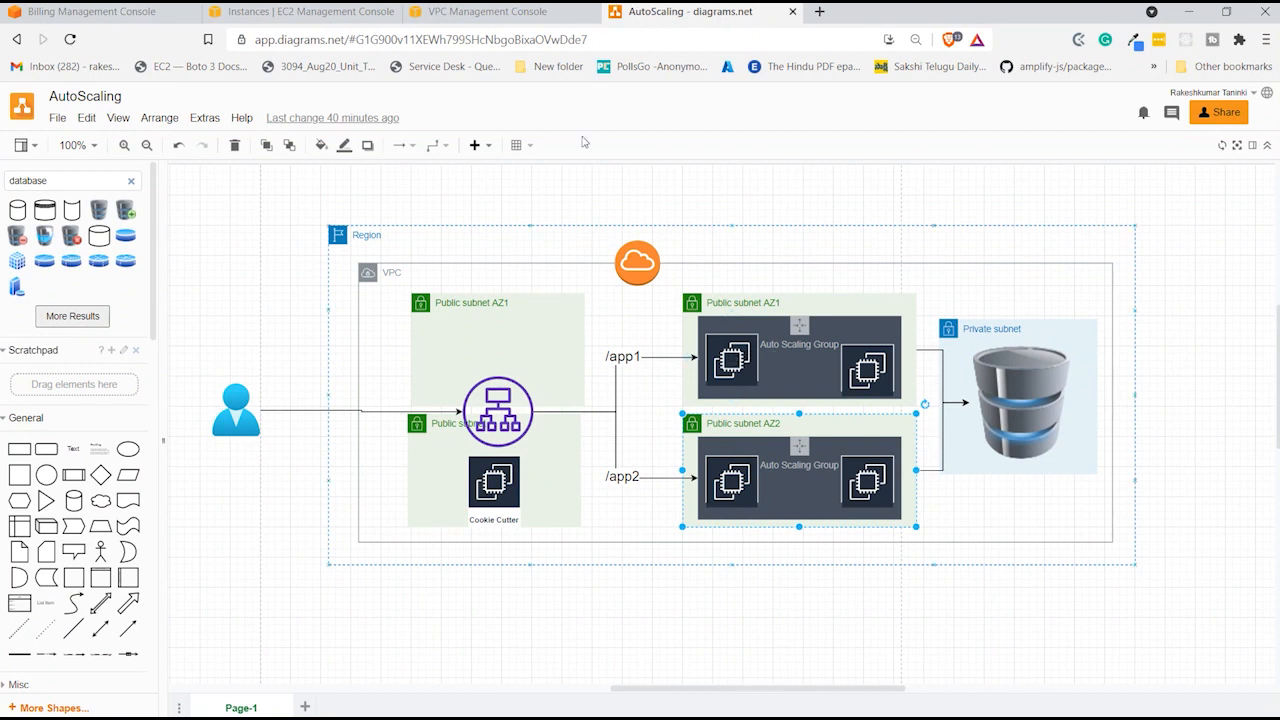
click(488, 11)
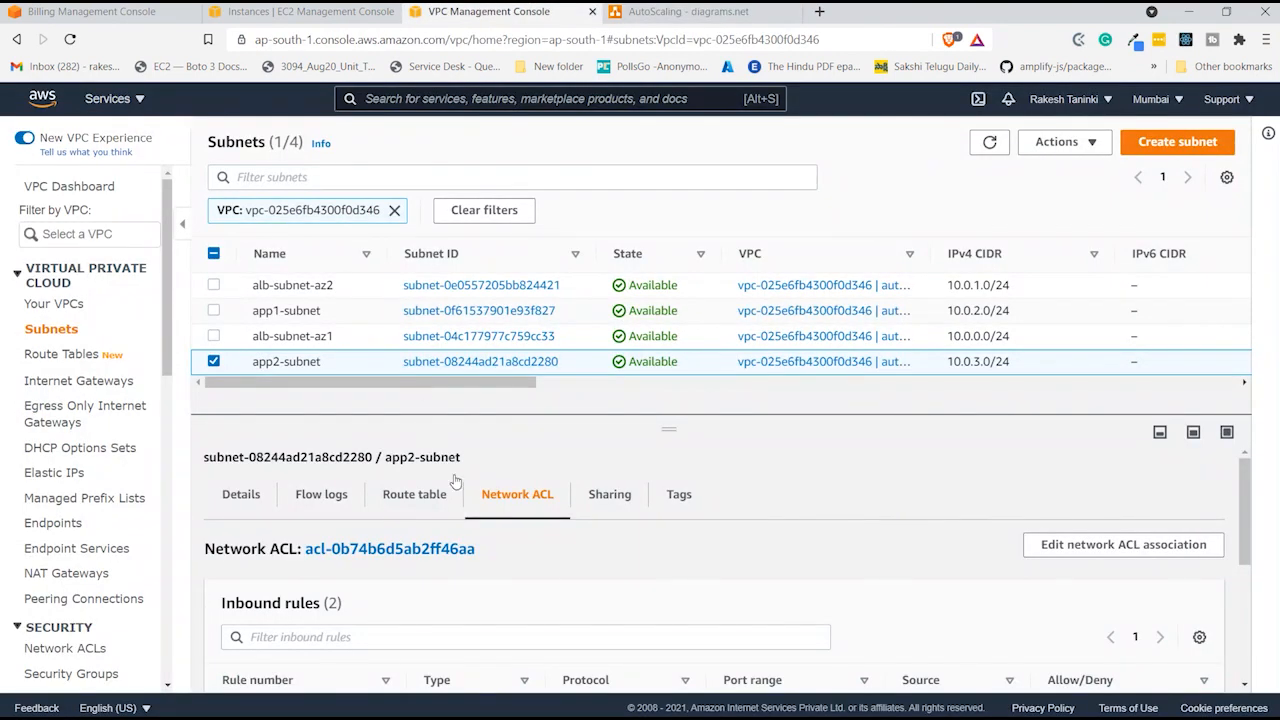
click(414, 494)
scroll(400, 505, down, 1)
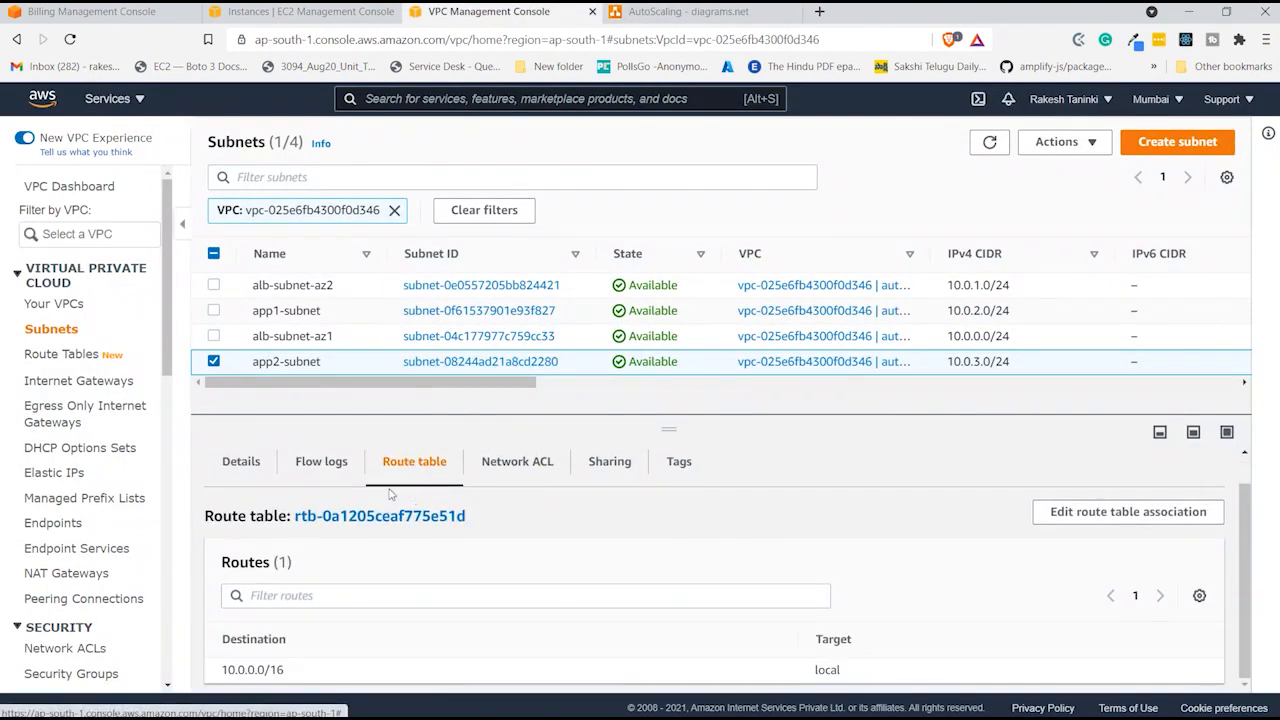
- Add a 0.0.0.0/0 route targeting the autoscaling-igw internet gateway to app2-subnet's route table and save the changes
click(368, 516)
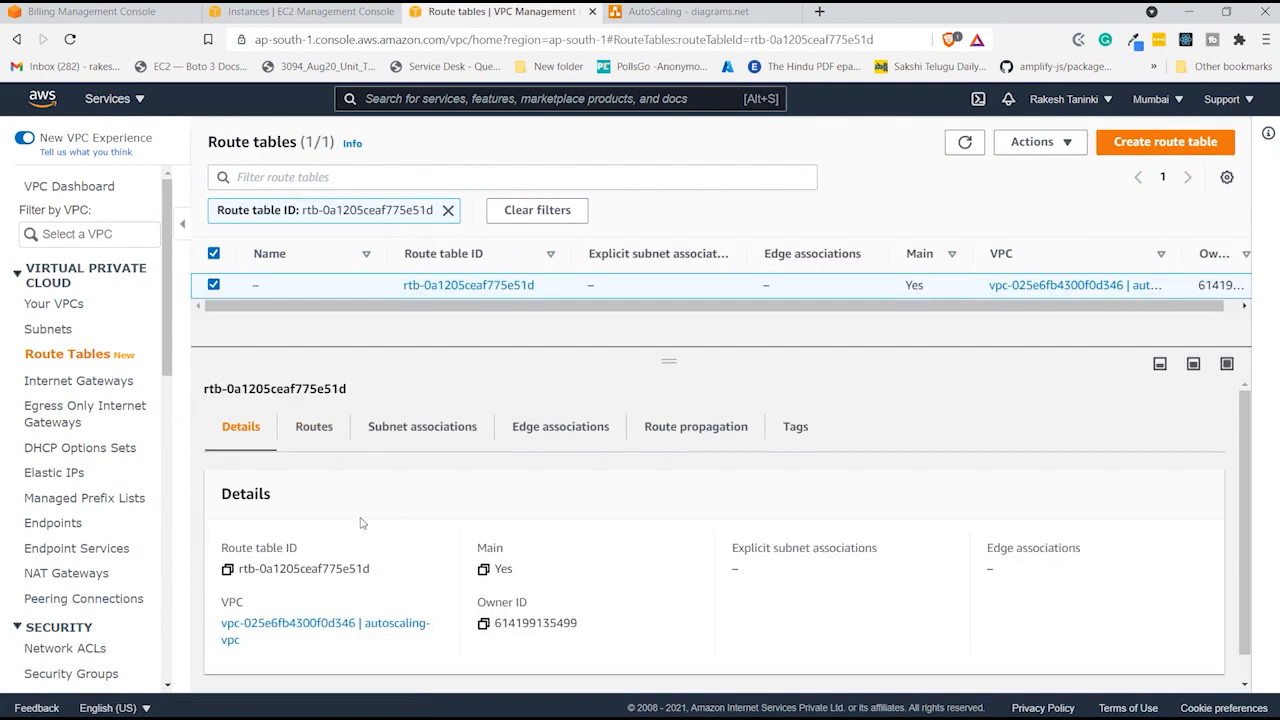
click(314, 427)
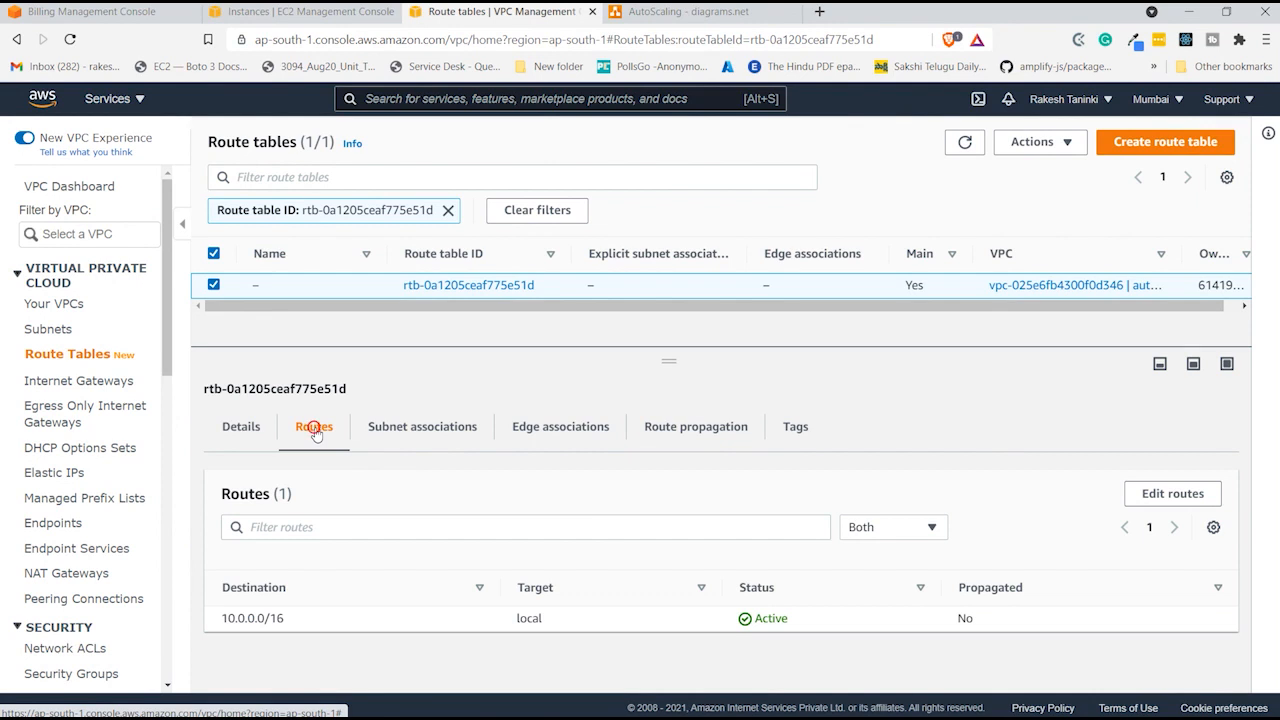
click(1174, 493)
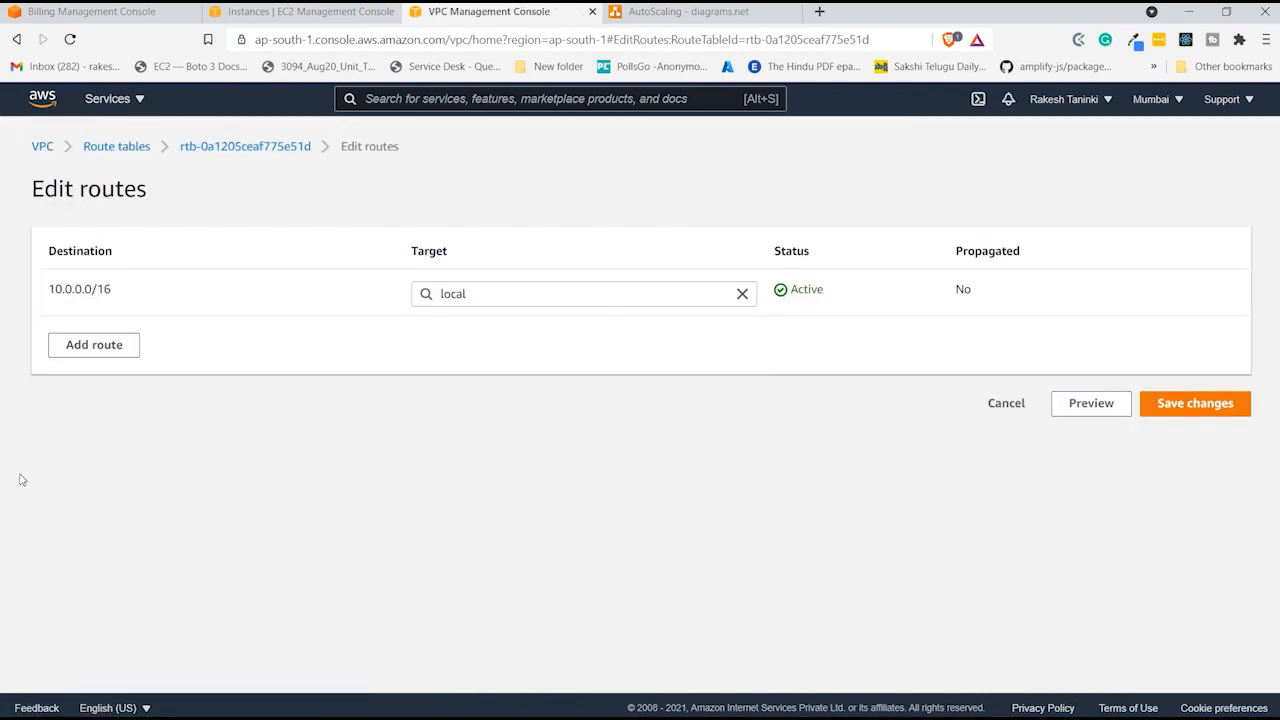
click(104, 350)
click(126, 342)
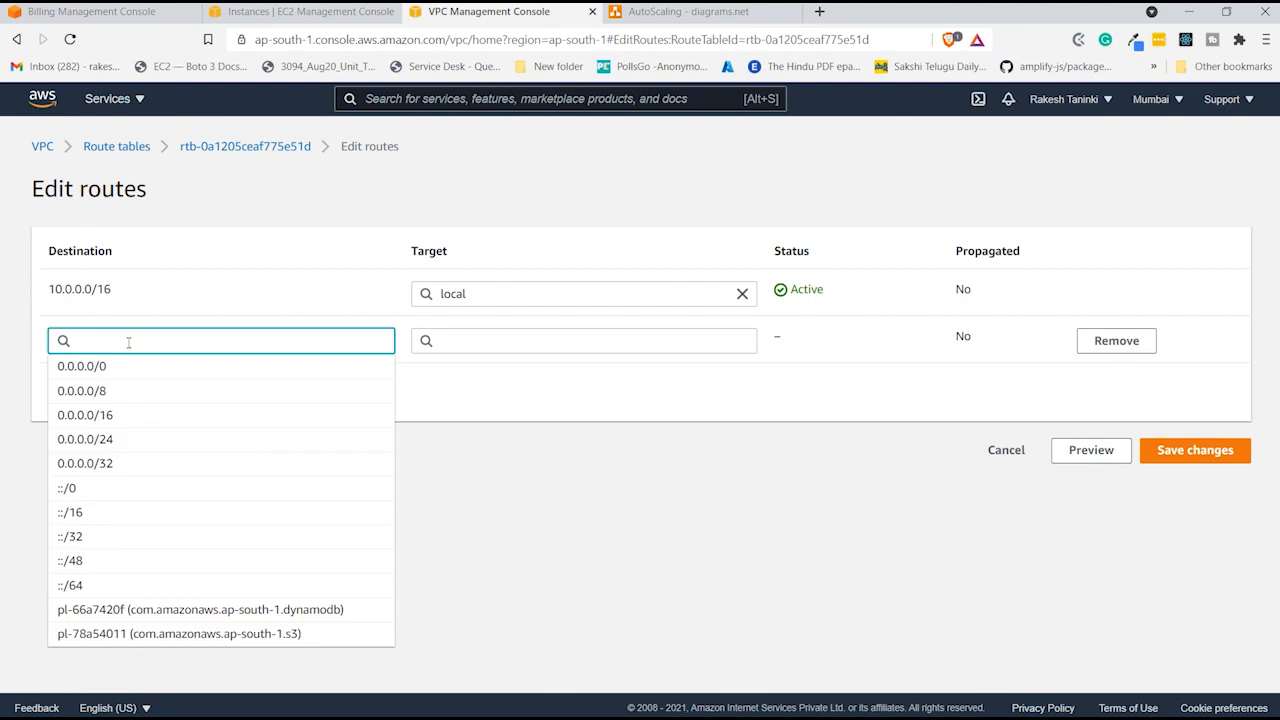
click(145, 365)
click(422, 338)
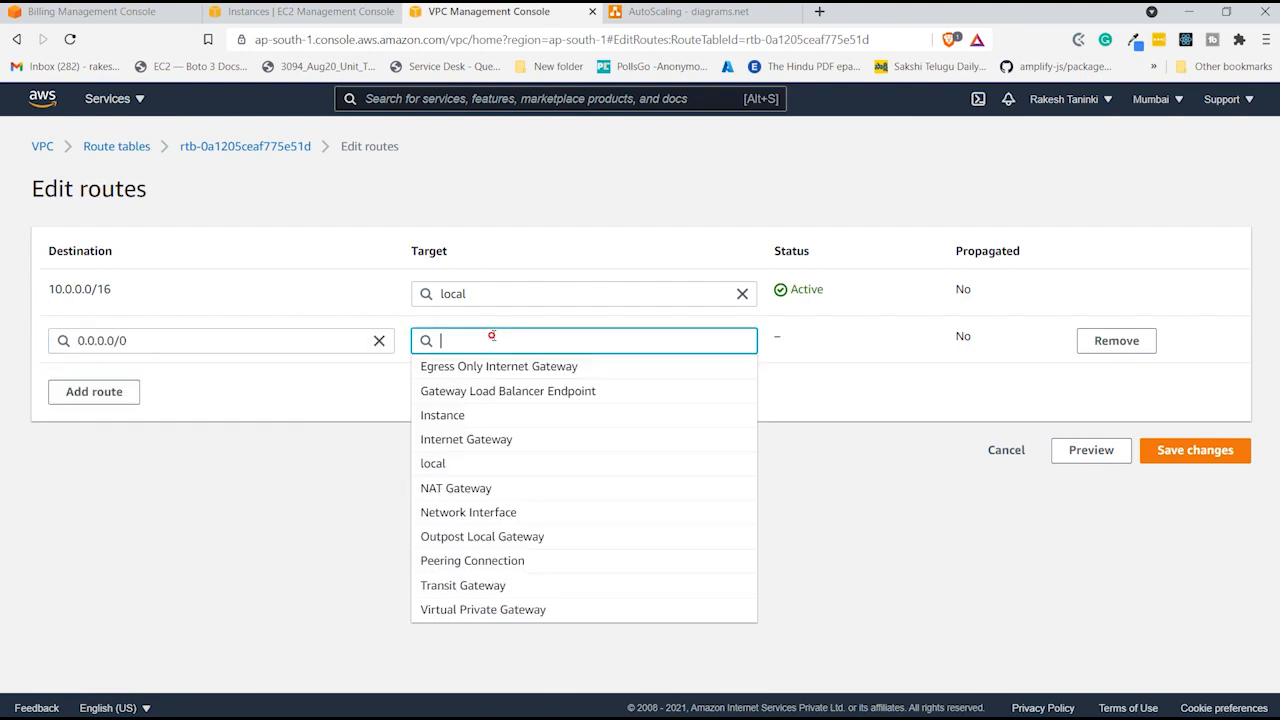
click(513, 439)
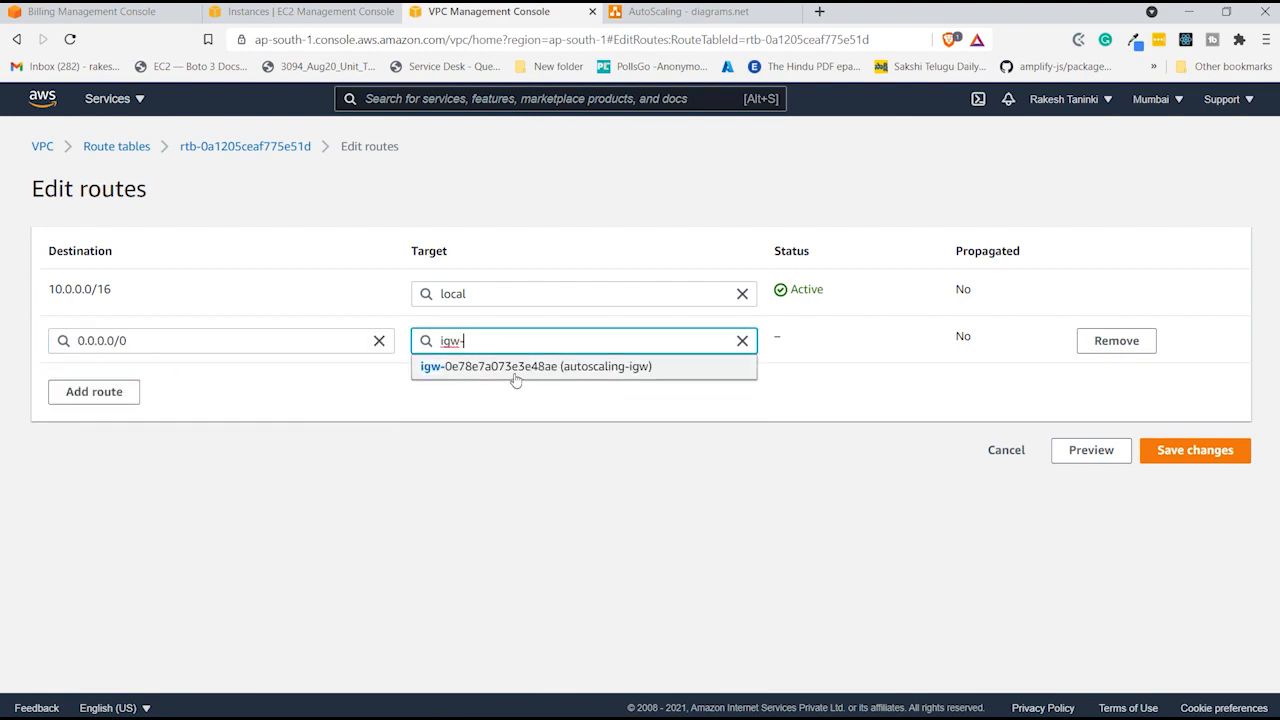
click(514, 373)
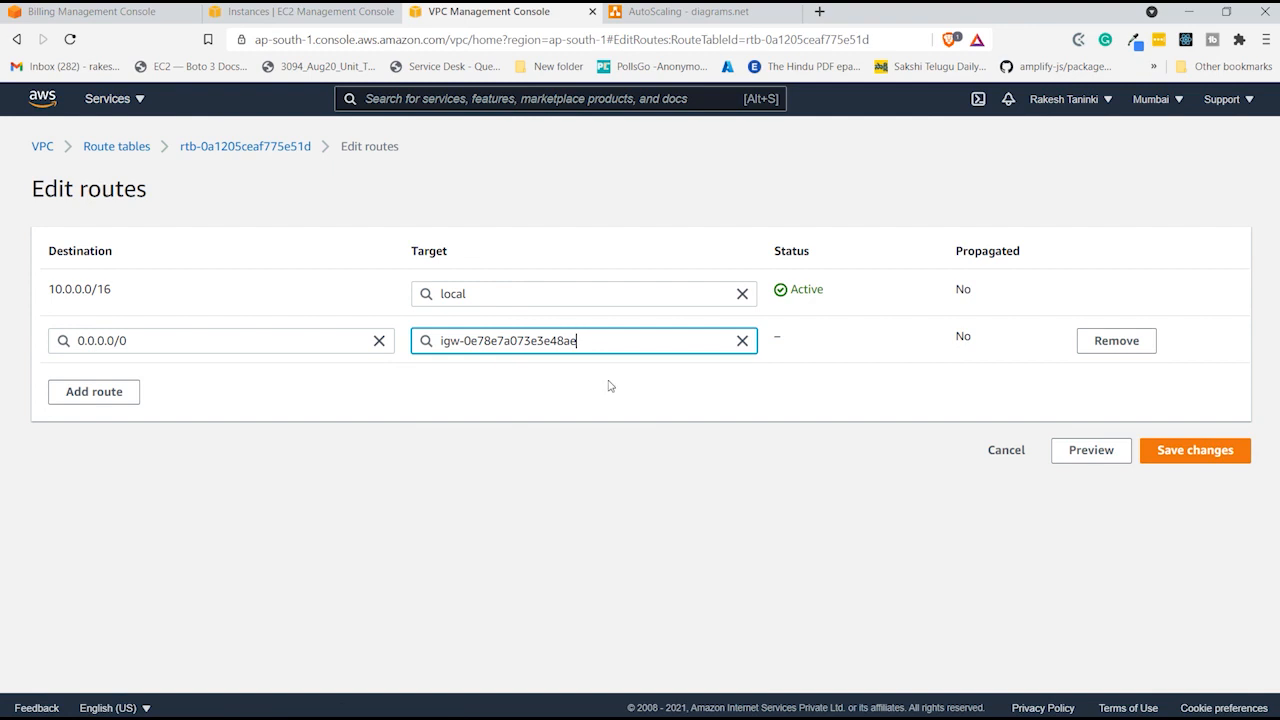
click(1216, 452)
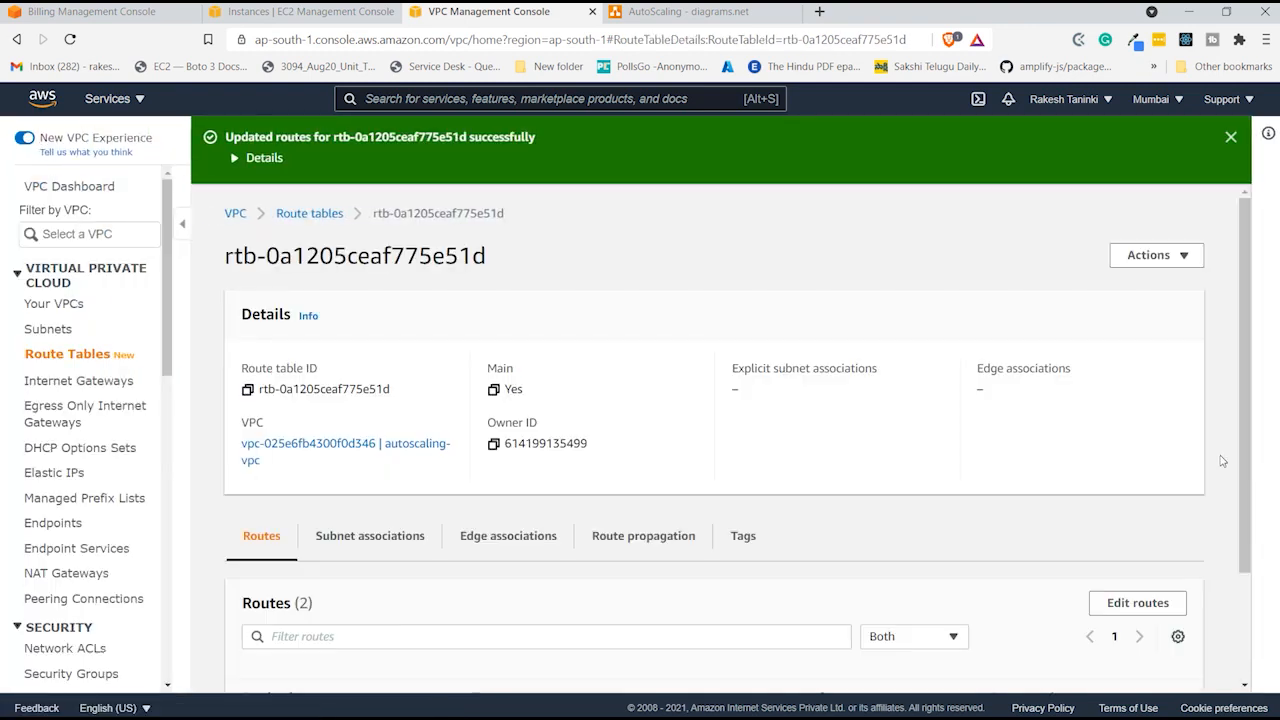
- Review the AZ1 public subnet and the internet gateway in the AutoScaling diagram on diagrams.net
click(690, 12)
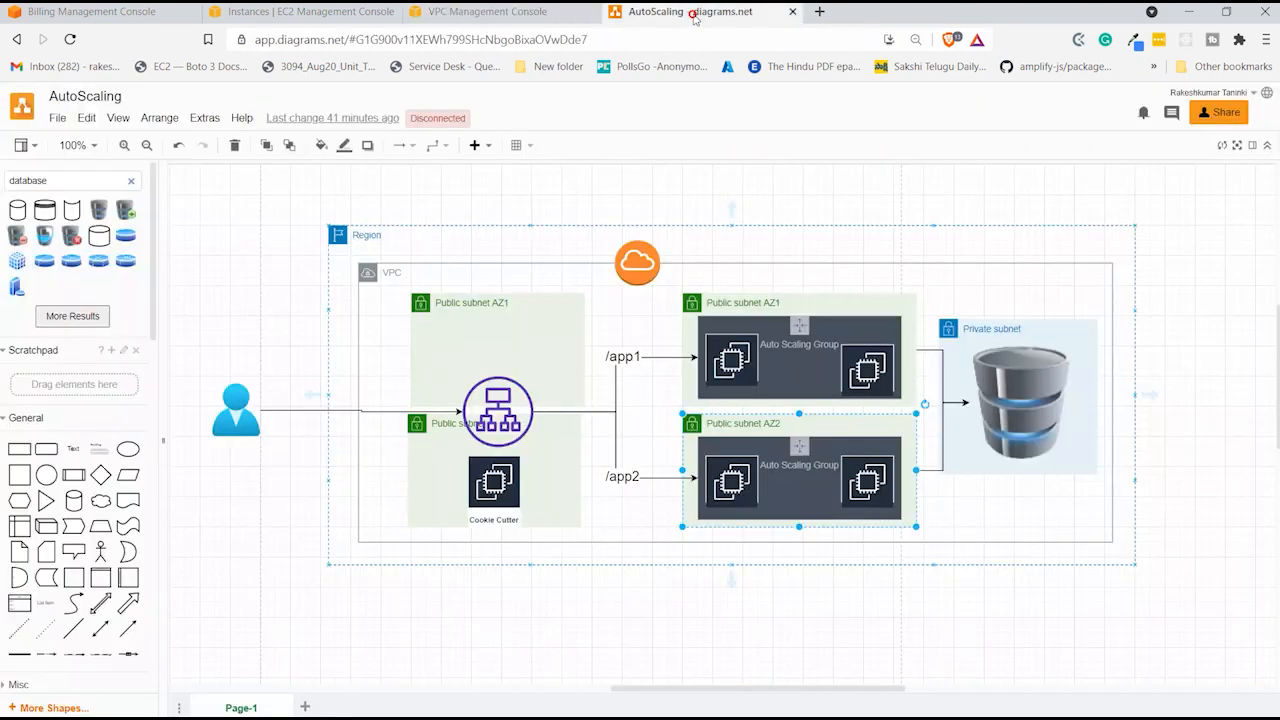
click(425, 307)
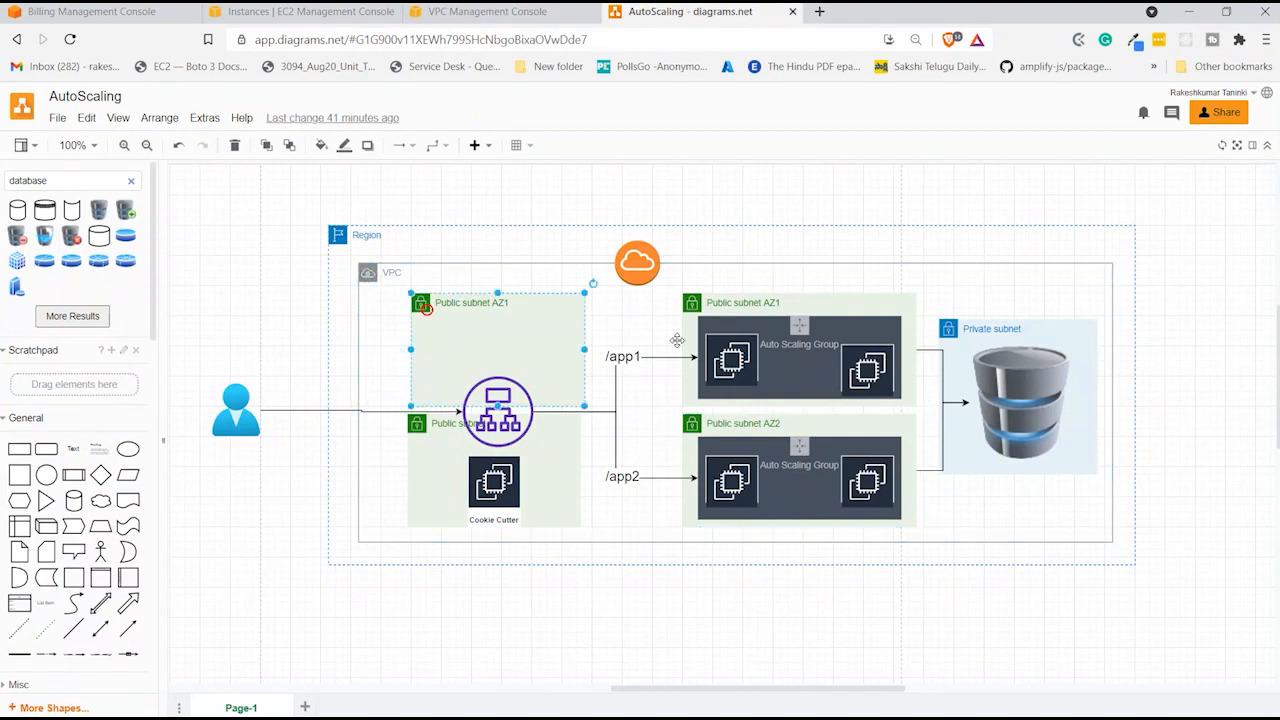
click(650, 265)
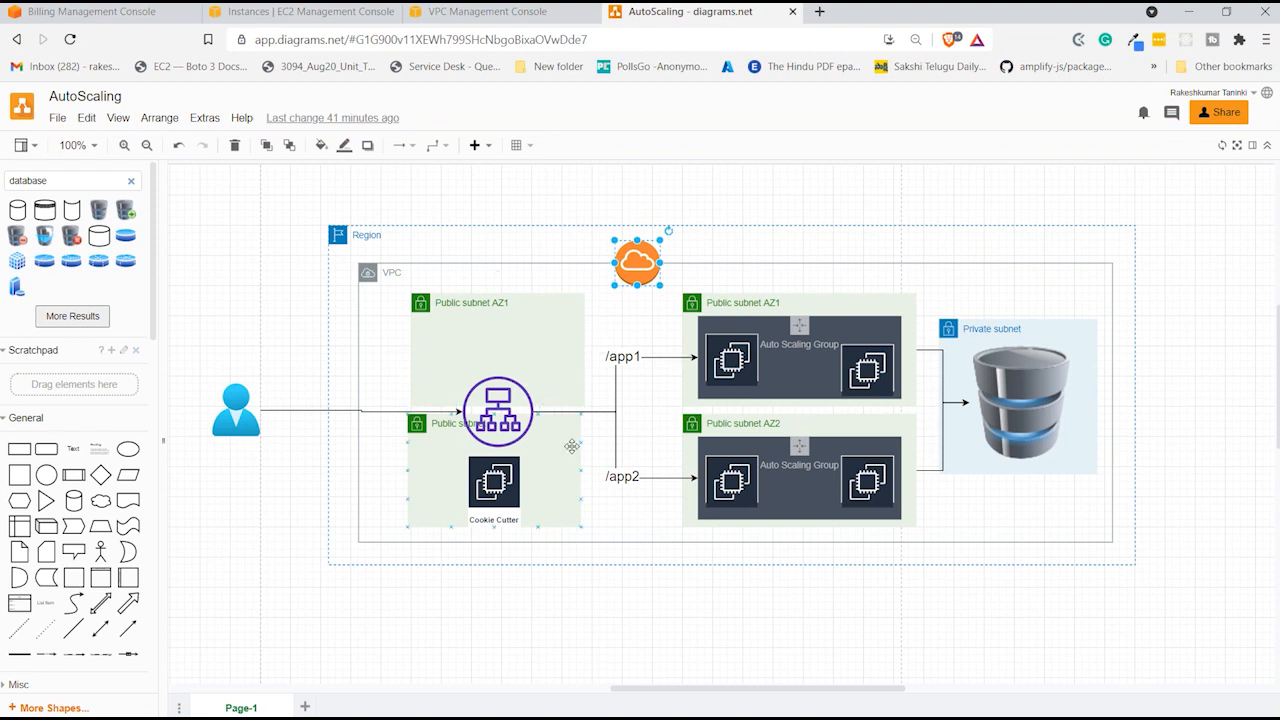
key(alt+Tab)
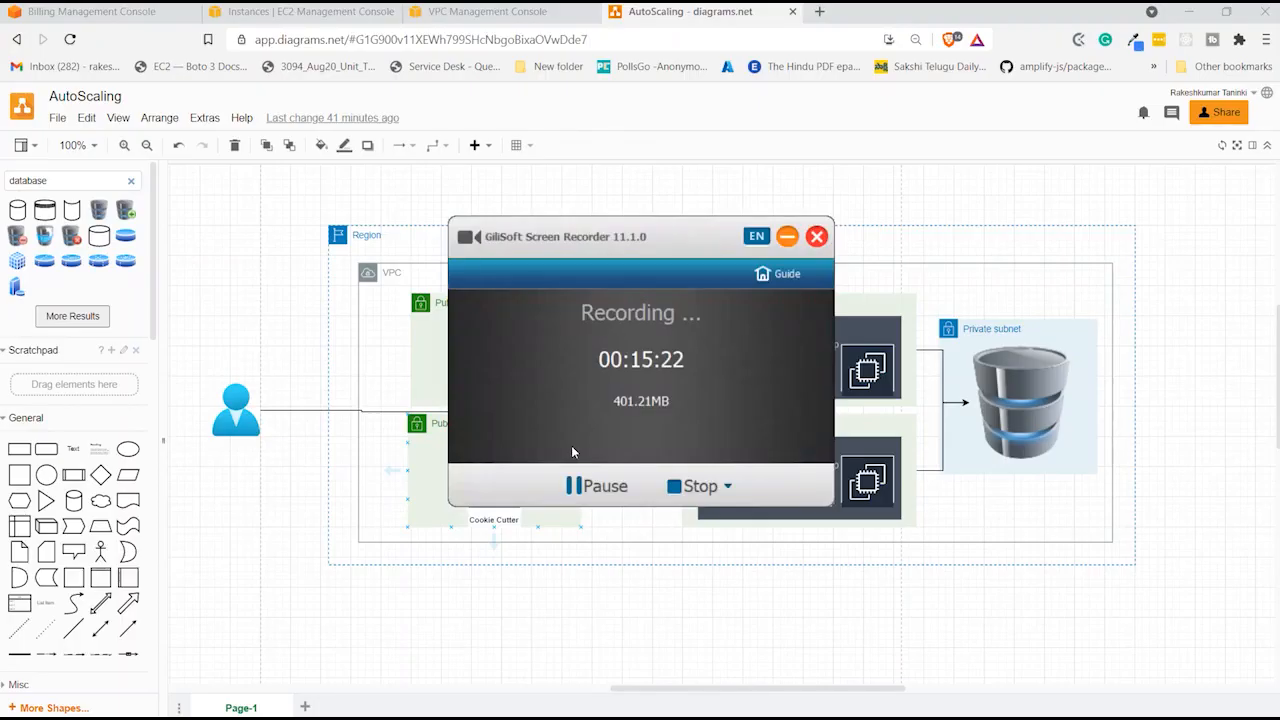
key(alt+Tab)
key(alt+Tab)
click(467, 226)
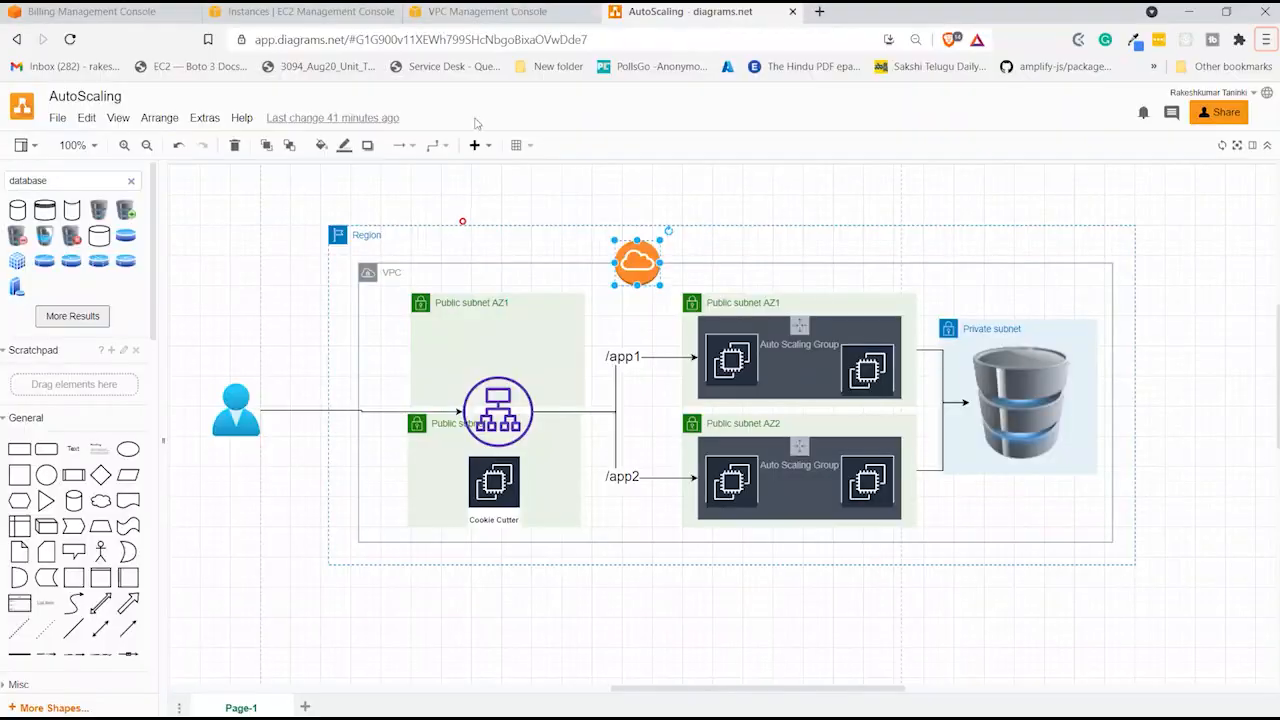
- Switch to the EC2 console and start creating a new load balancer
click(476, 11)
click(288, 10)
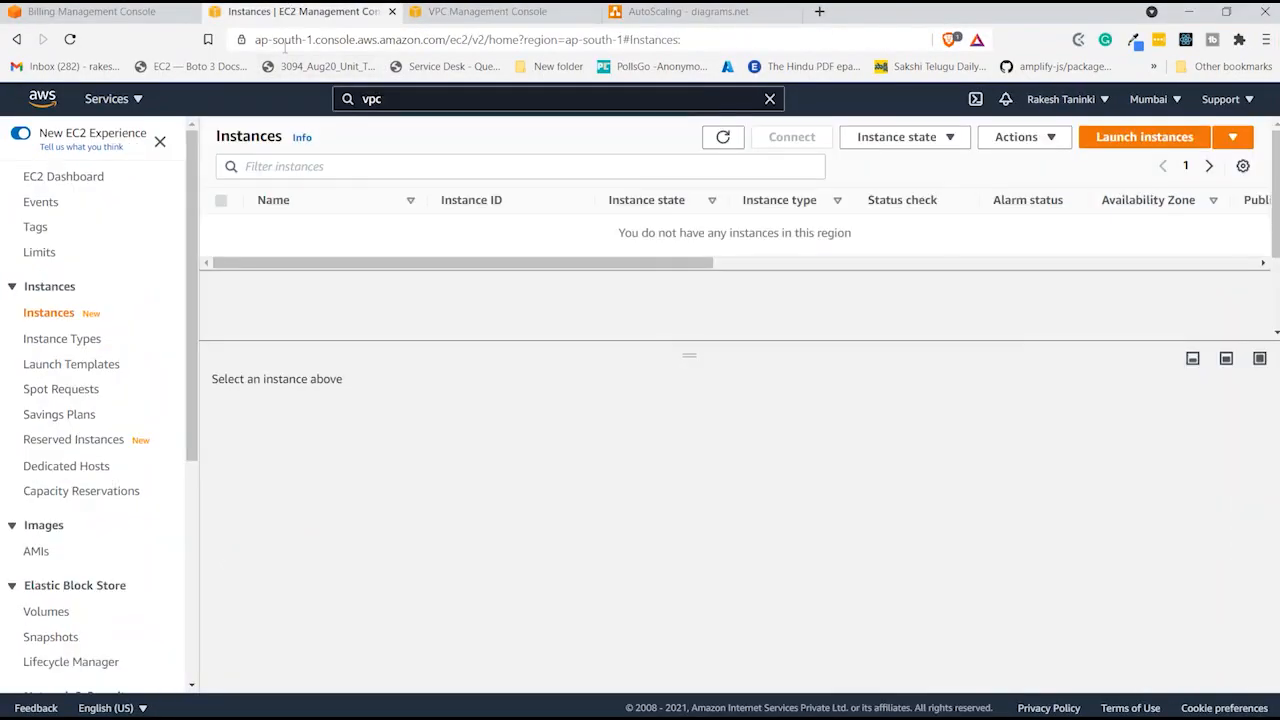
scroll(90, 300, down, 4)
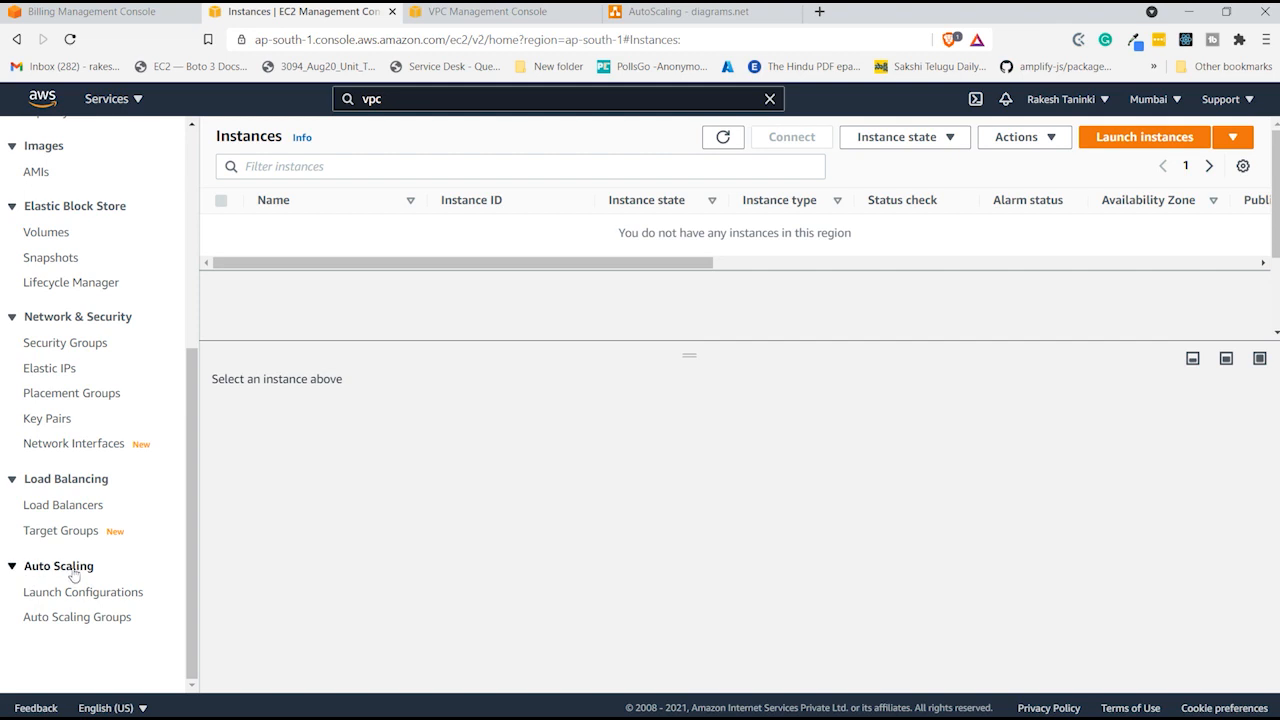
click(60, 510)
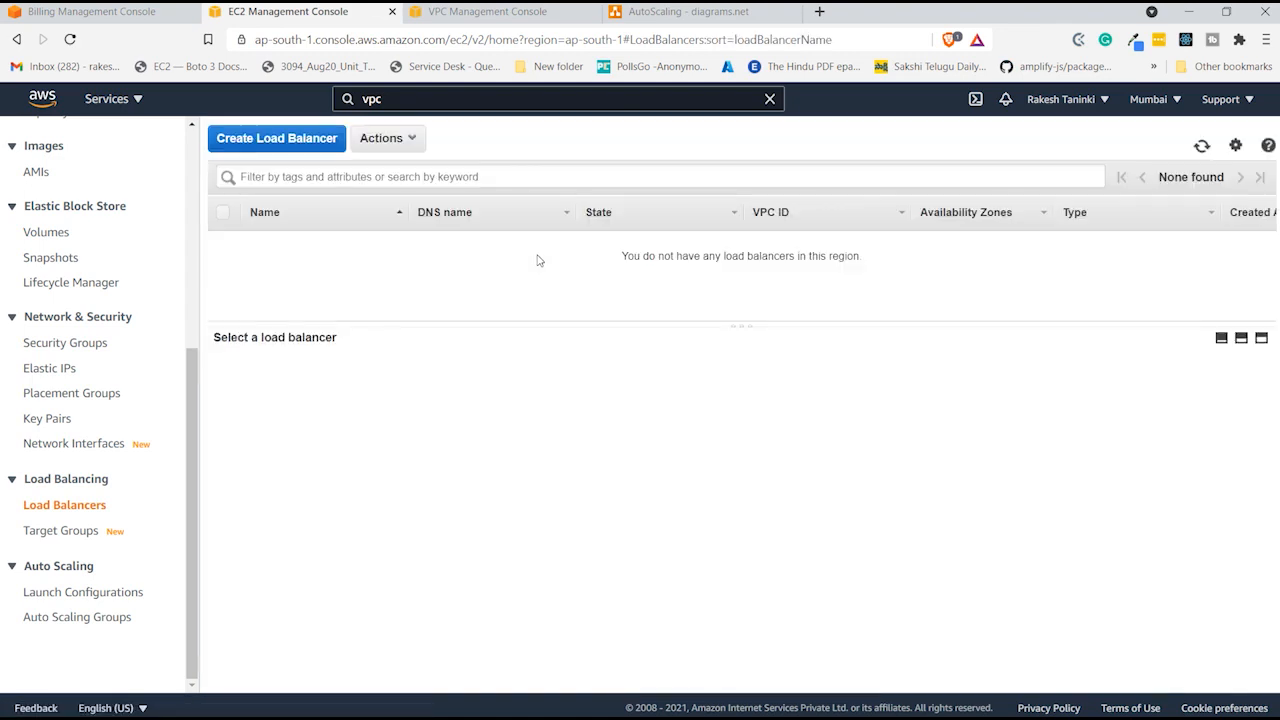
click(312, 145)
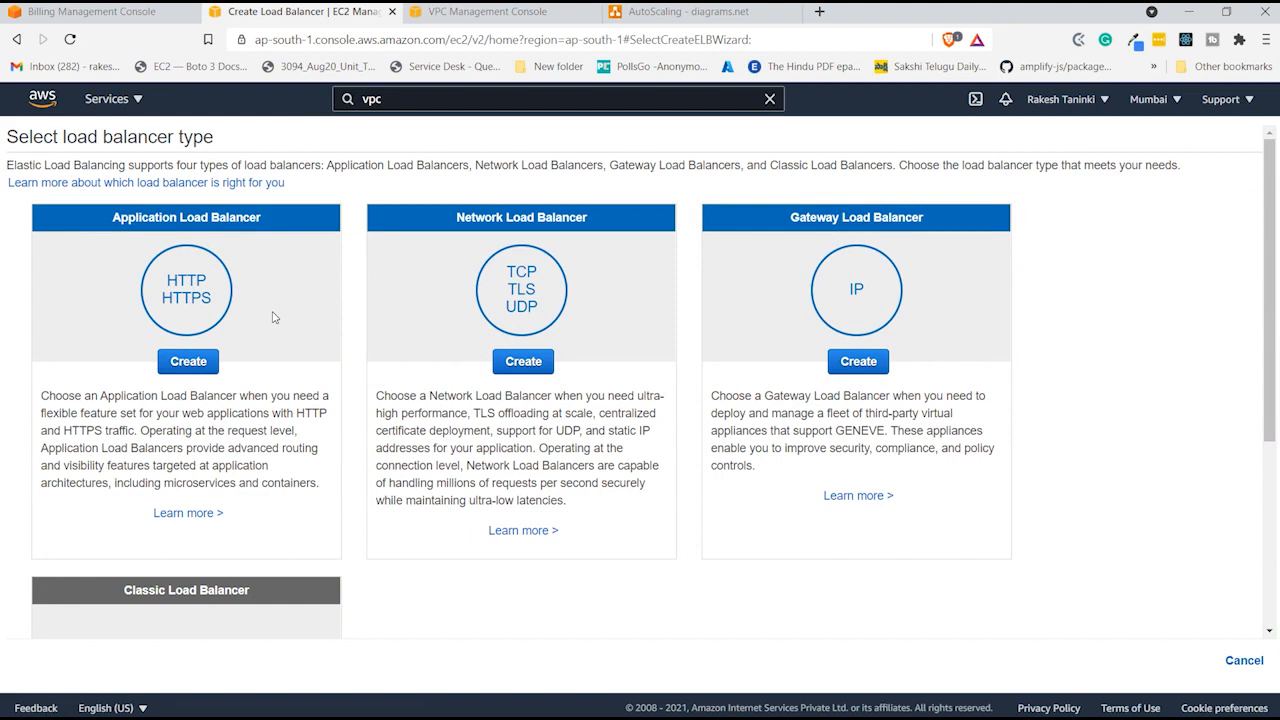
- Examine the Classic Load Balancer option, then consult the load balancer in the AutoScaling diagram
scroll(273, 318, down, 3)
drag(118, 278, 260, 293)
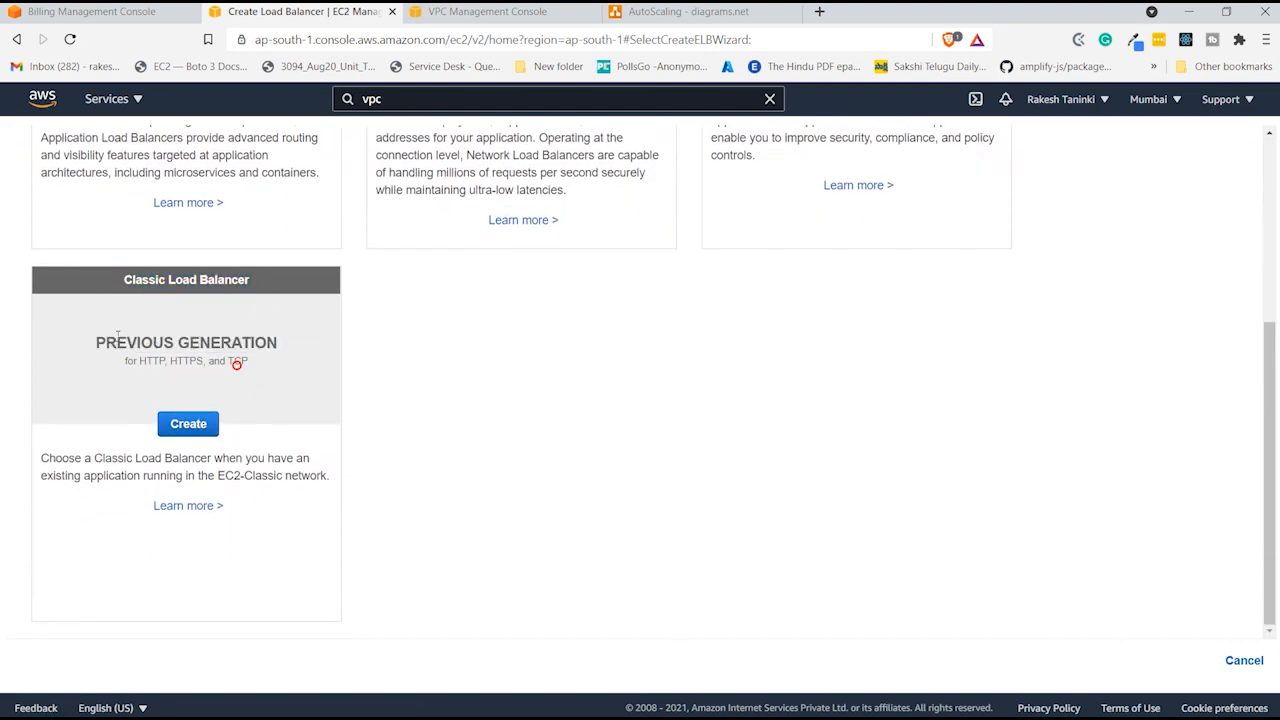
drag(96, 338, 271, 367)
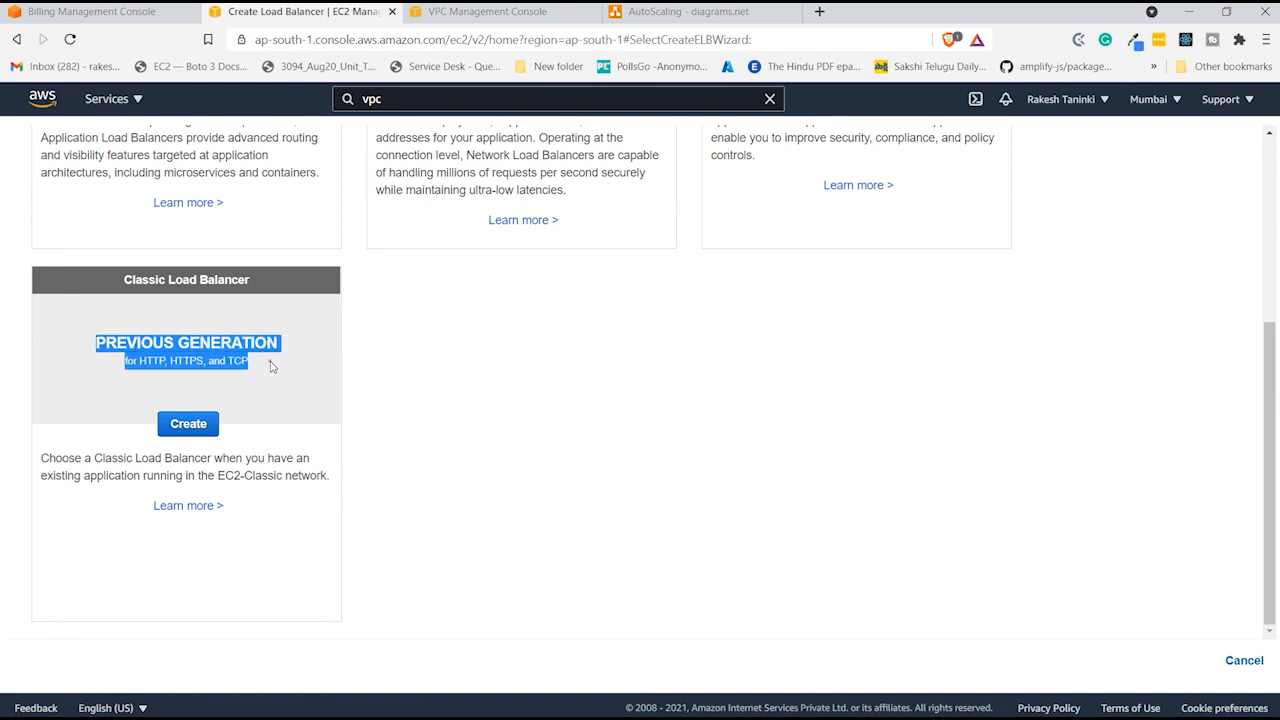
click(270, 364)
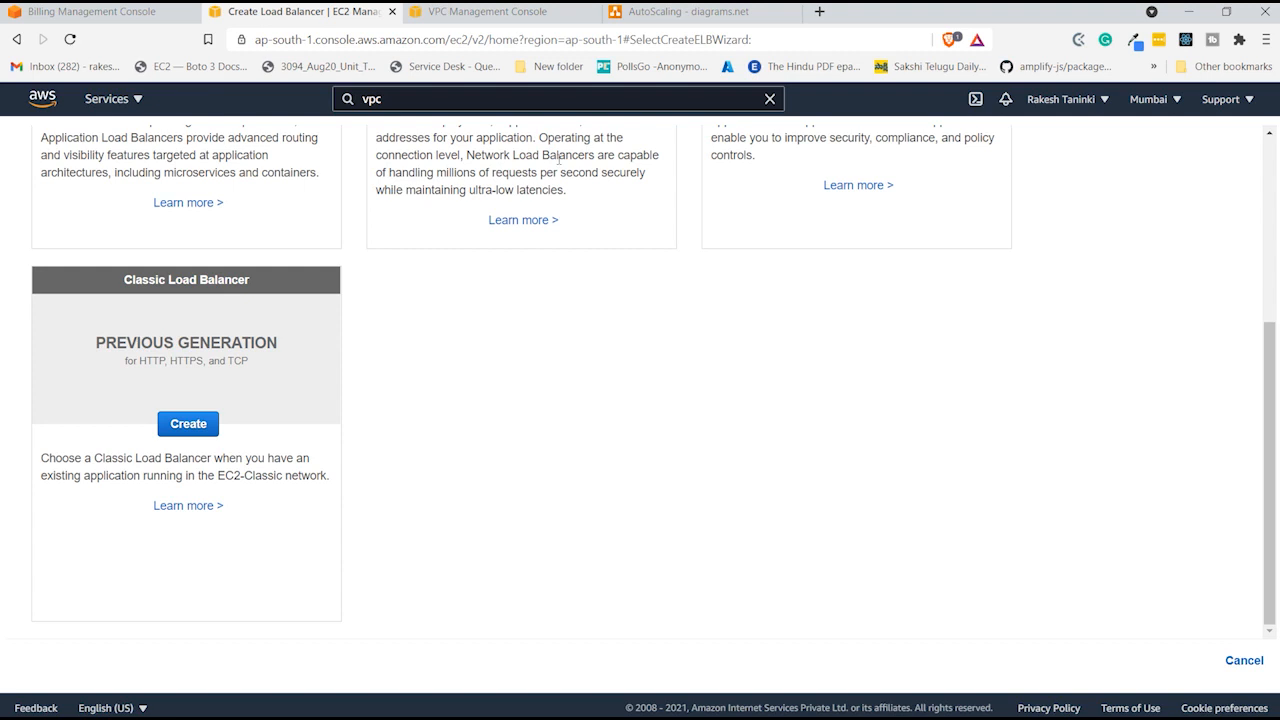
click(672, 12)
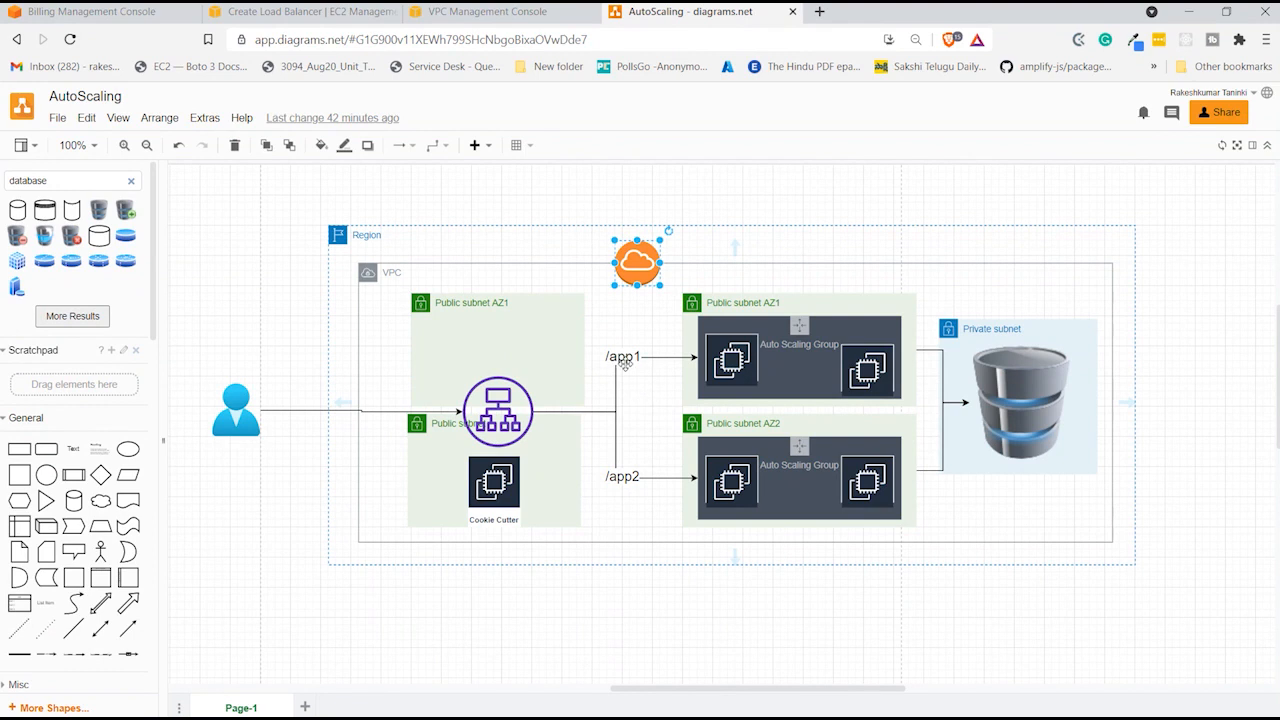
click(490, 412)
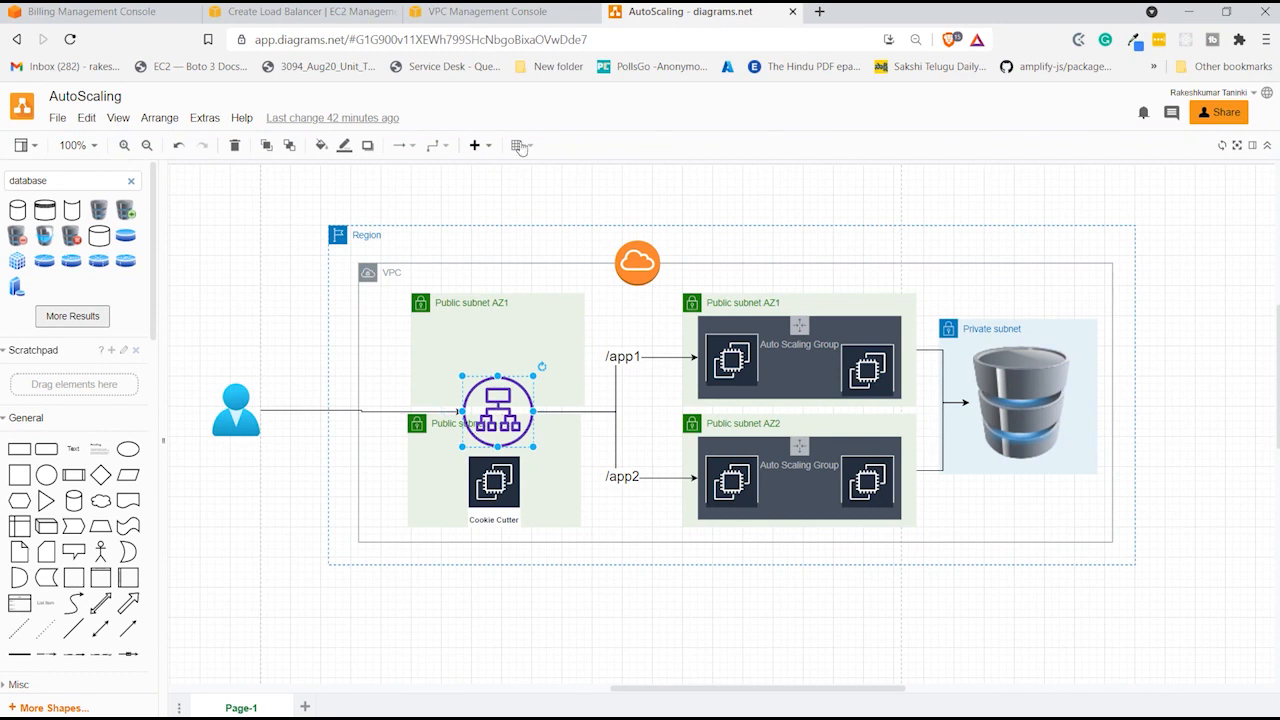
- Return to the load balancer type selection and compare the Classic description with the Application, Network and Gateway types
click(300, 12)
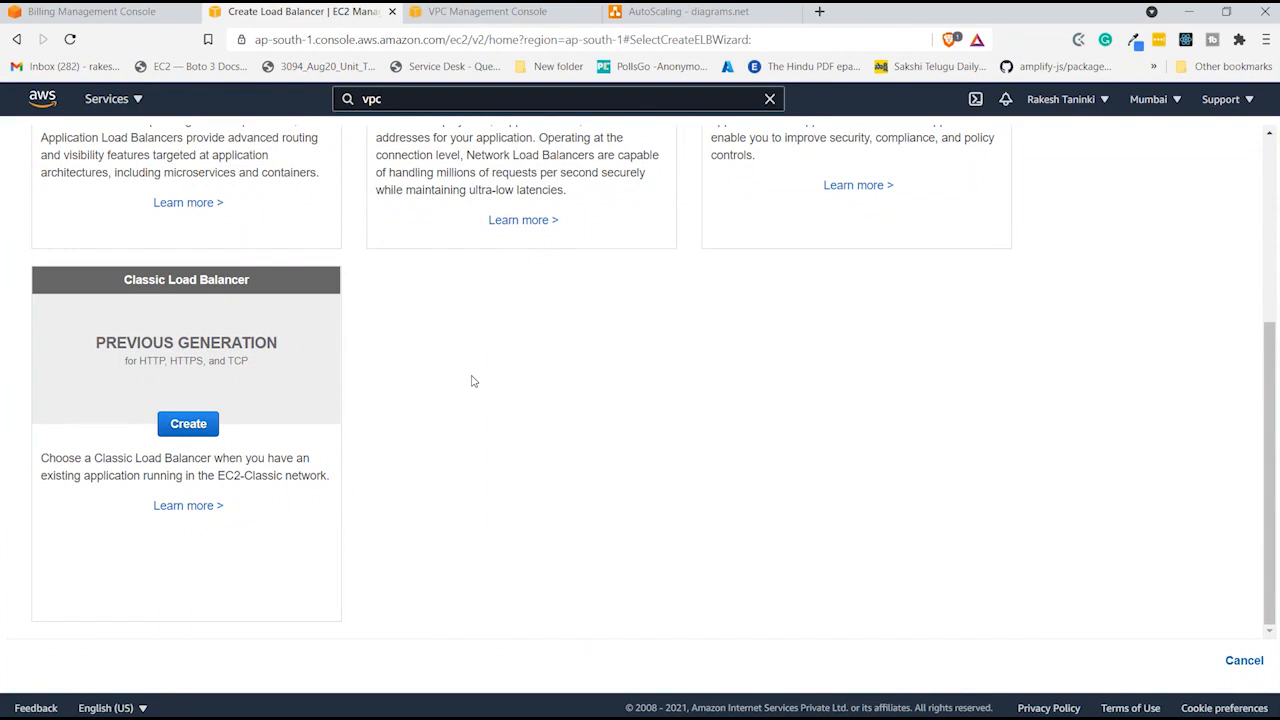
scroll(492, 505, up, 2)
scroll(306, 492, down, 2)
drag(217, 480, 285, 480)
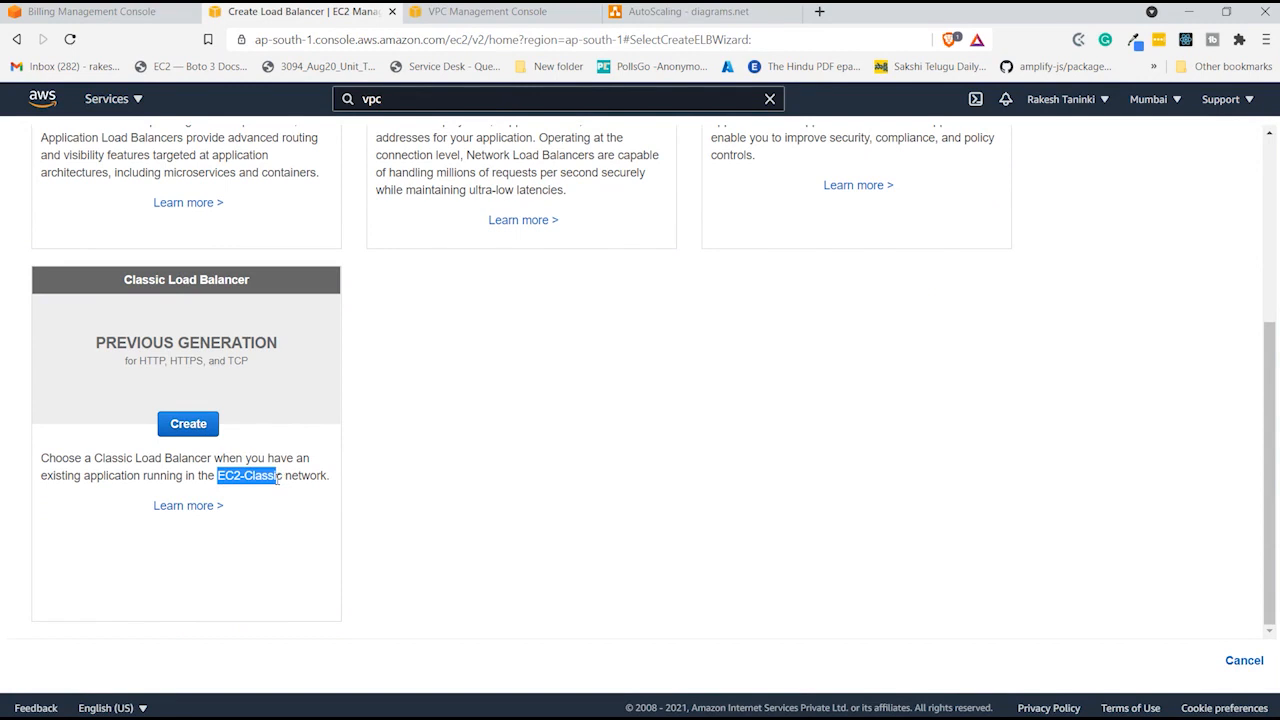
click(276, 478)
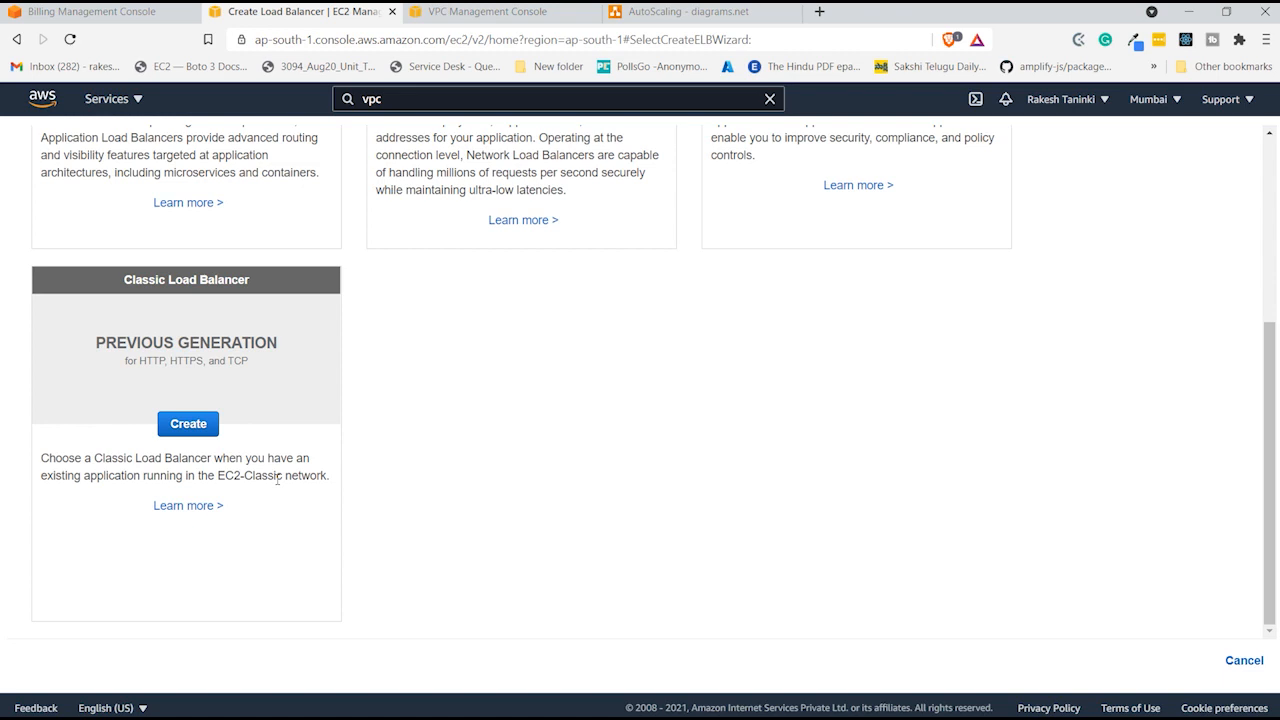
scroll(451, 371, up, 3)
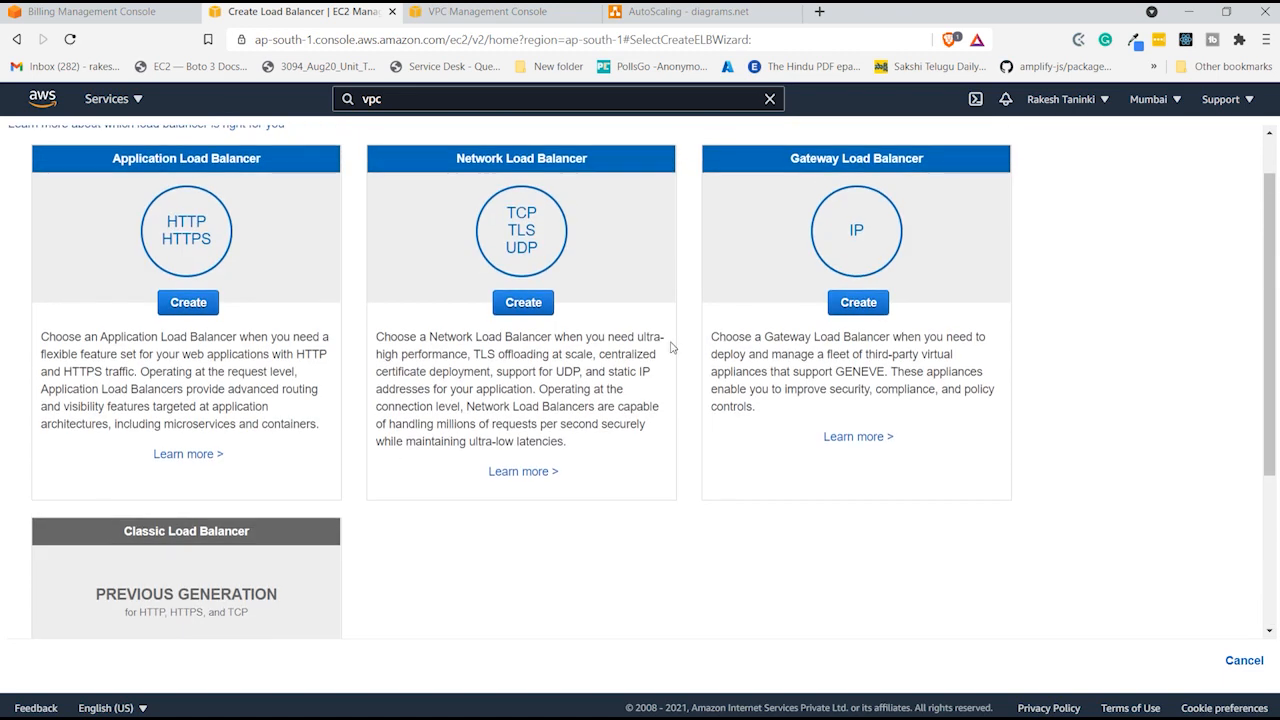
scroll(557, 372, up, 1)
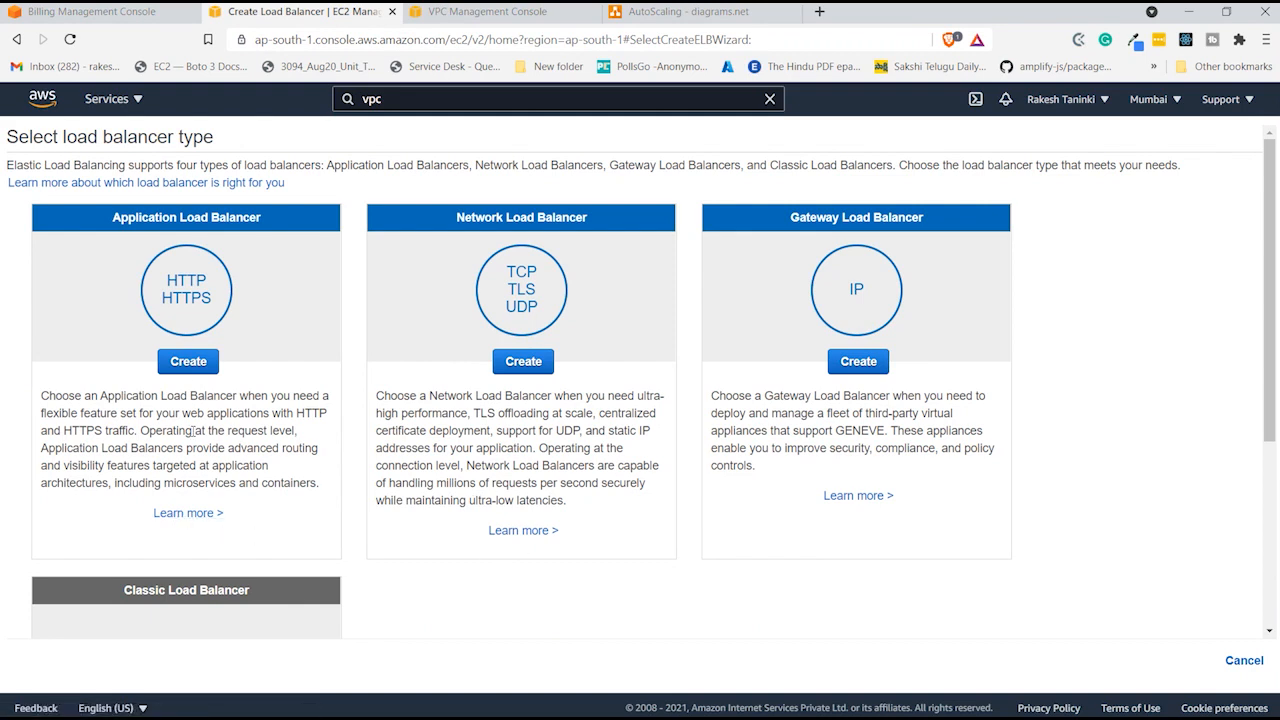
- Choose an Application Load Balancer, name it alb-demo and set its scheme to internet-facing
click(190, 361)
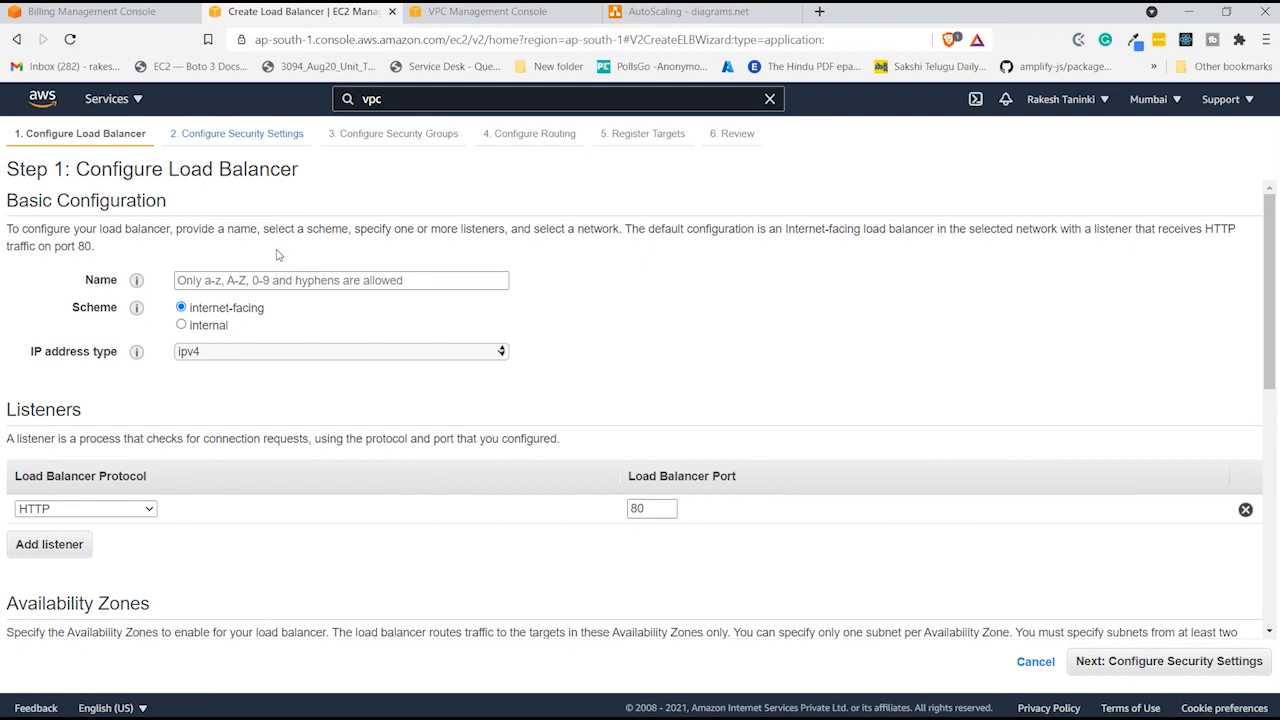
click(302, 280)
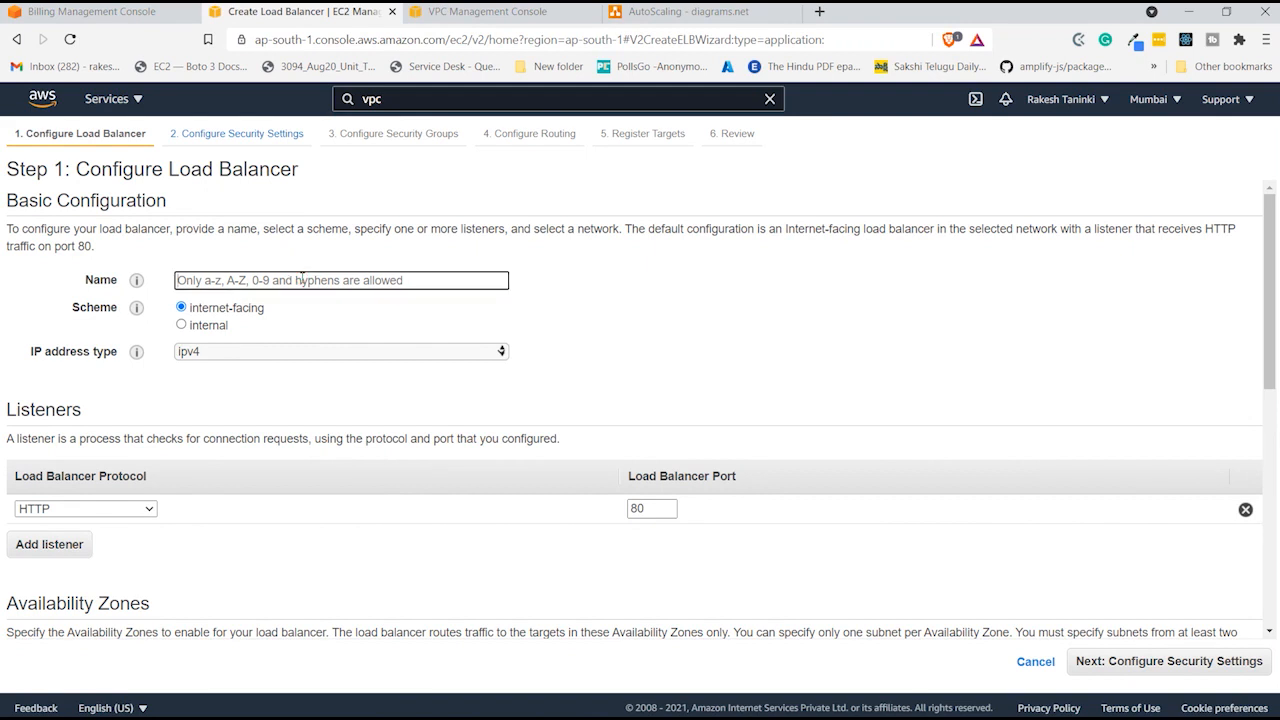
text(alb-demo)
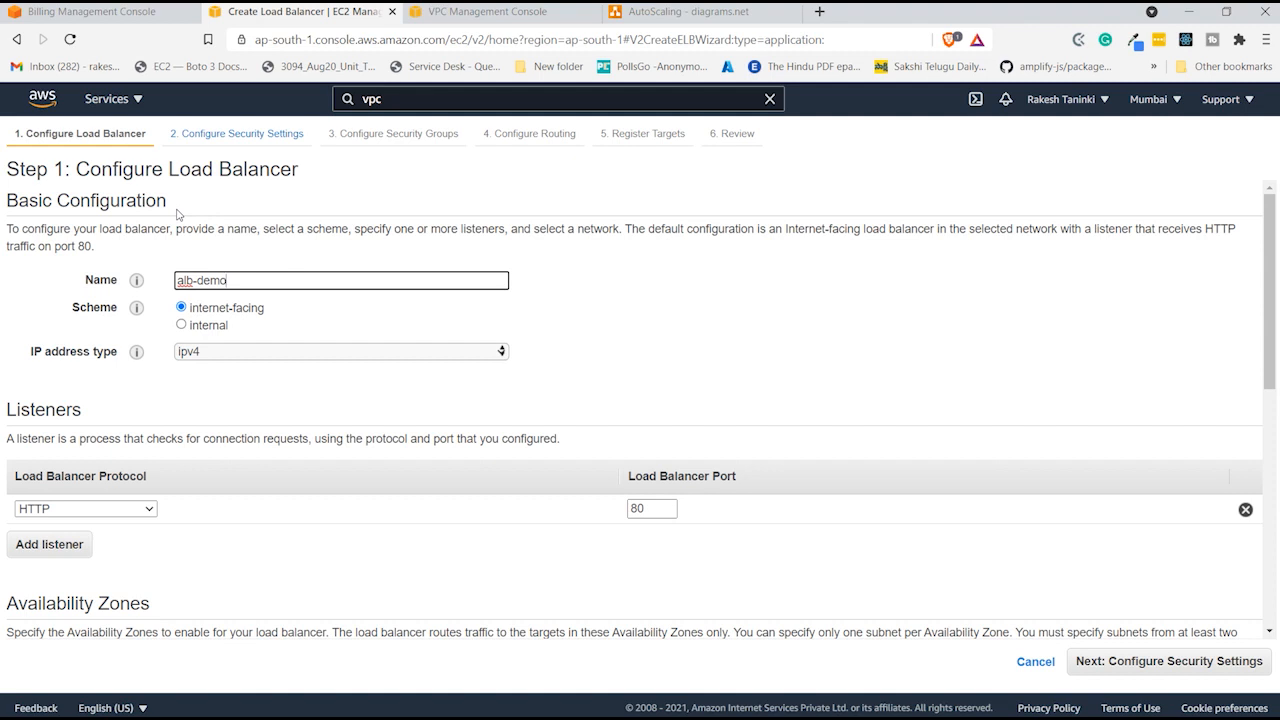
click(183, 326)
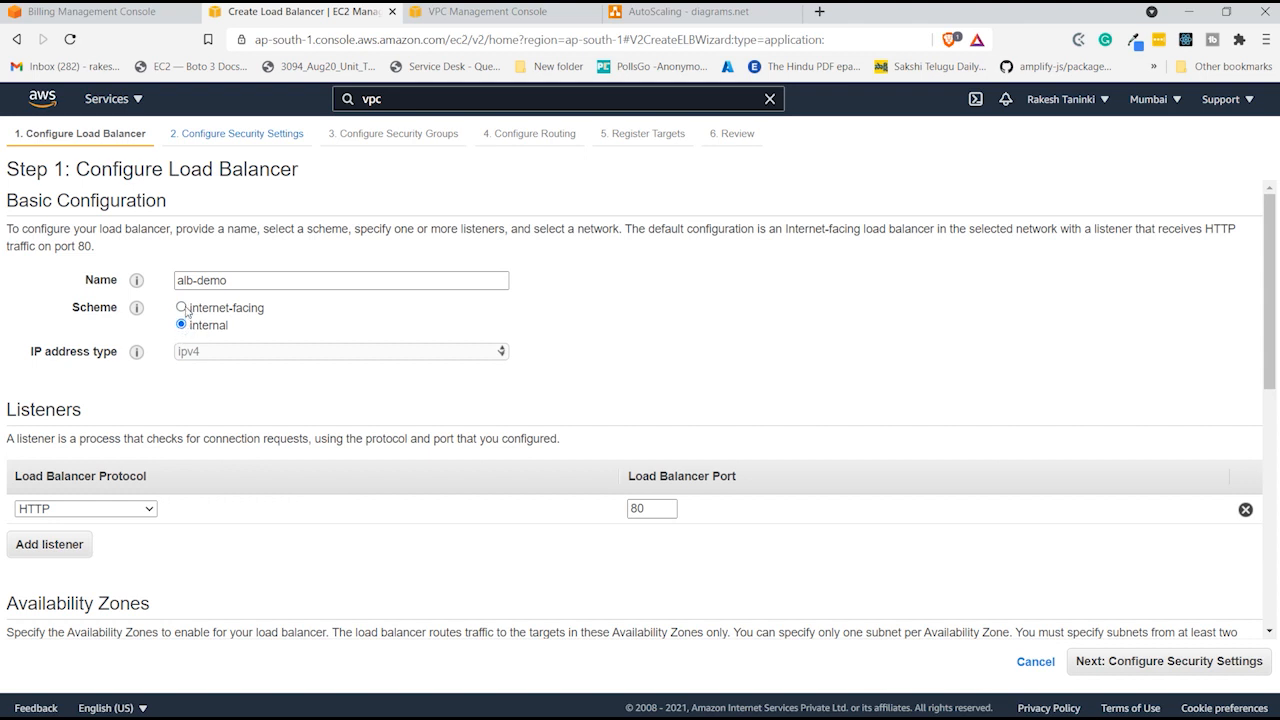
click(182, 308)
- Consult the user icon in the AutoScaling diagram, then review the load balancer's listener and Availability Zone settings
click(690, 11)
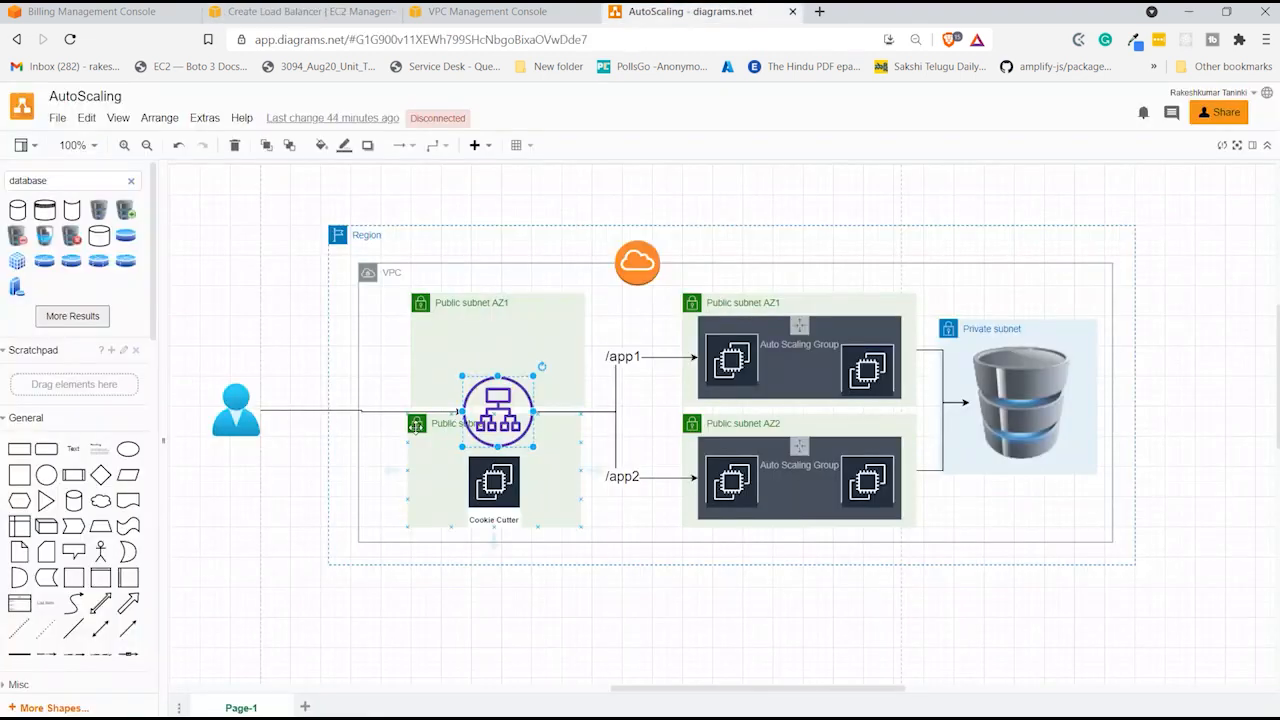
click(240, 406)
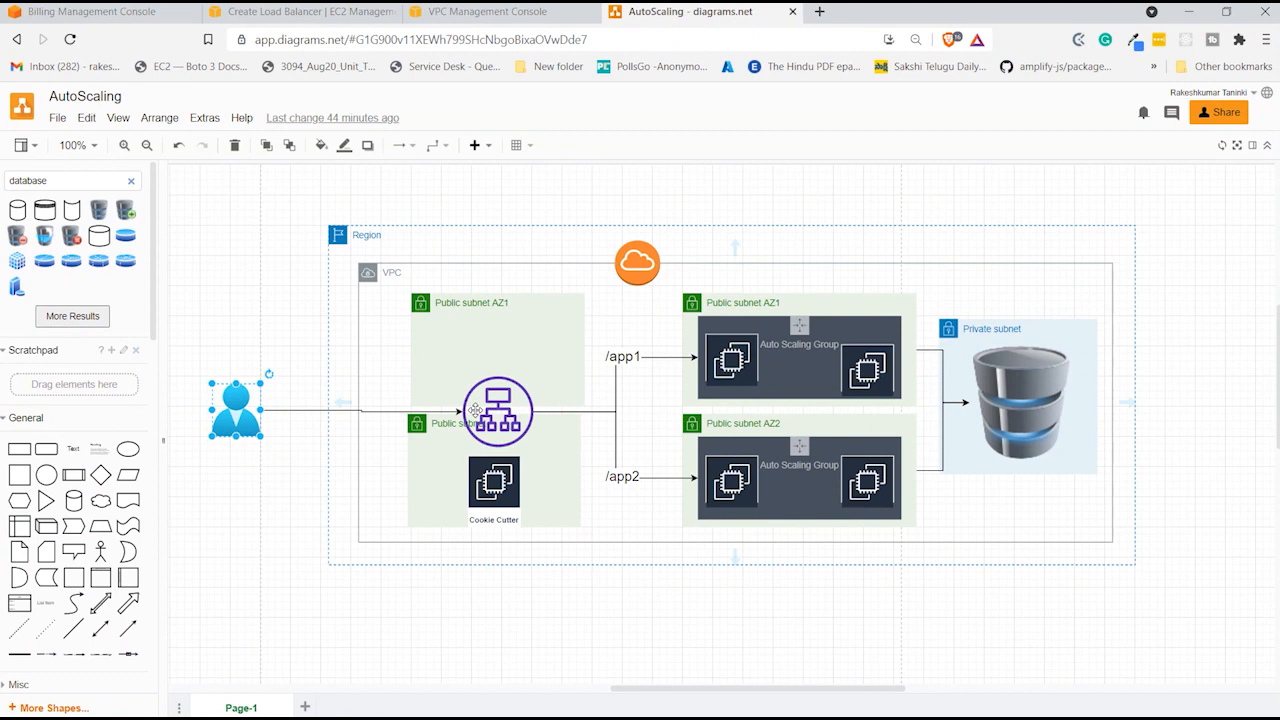
click(312, 11)
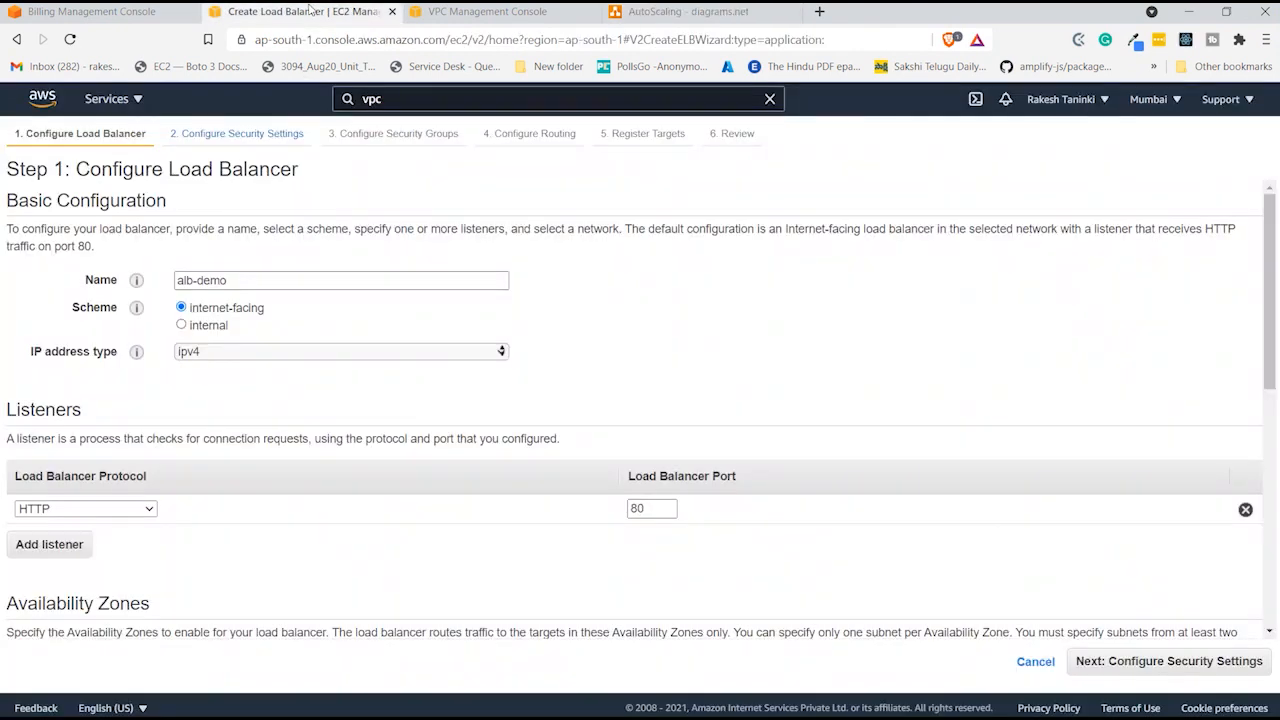
scroll(230, 328, down, 3)
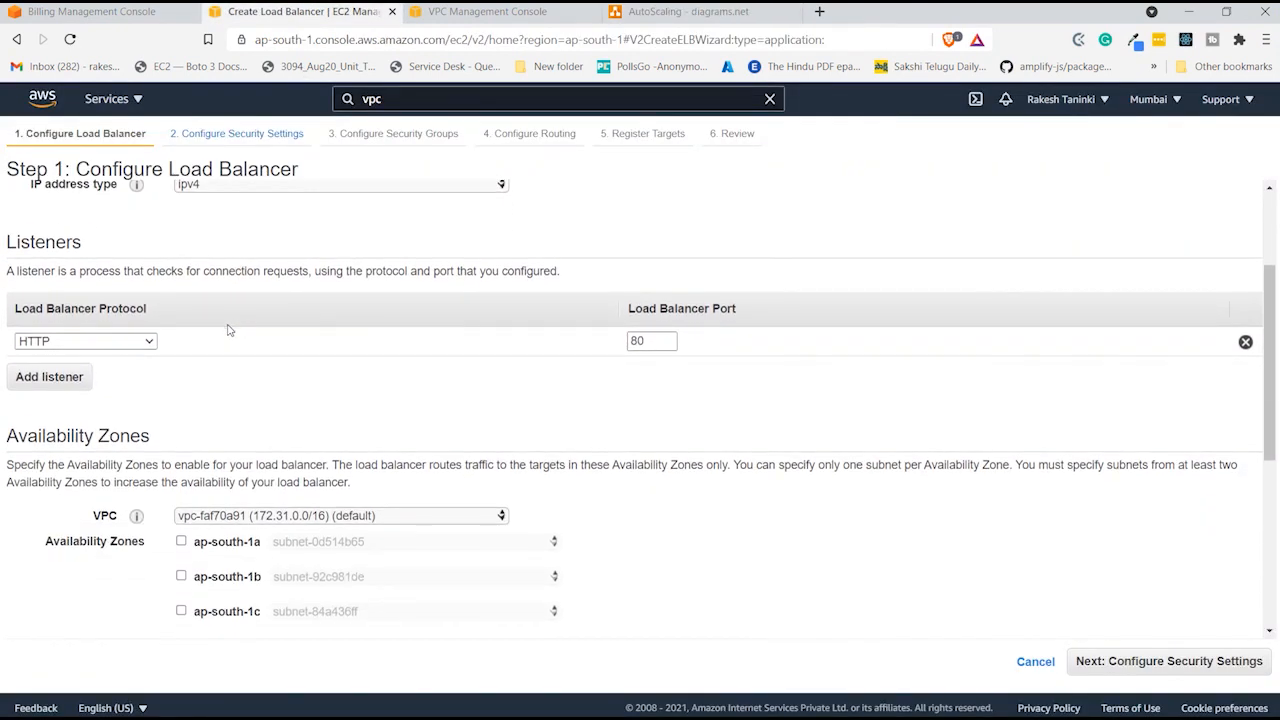
- Examine the protocol options available for the load balancer's listener
click(114, 342)
click(113, 341)
click(113, 341)
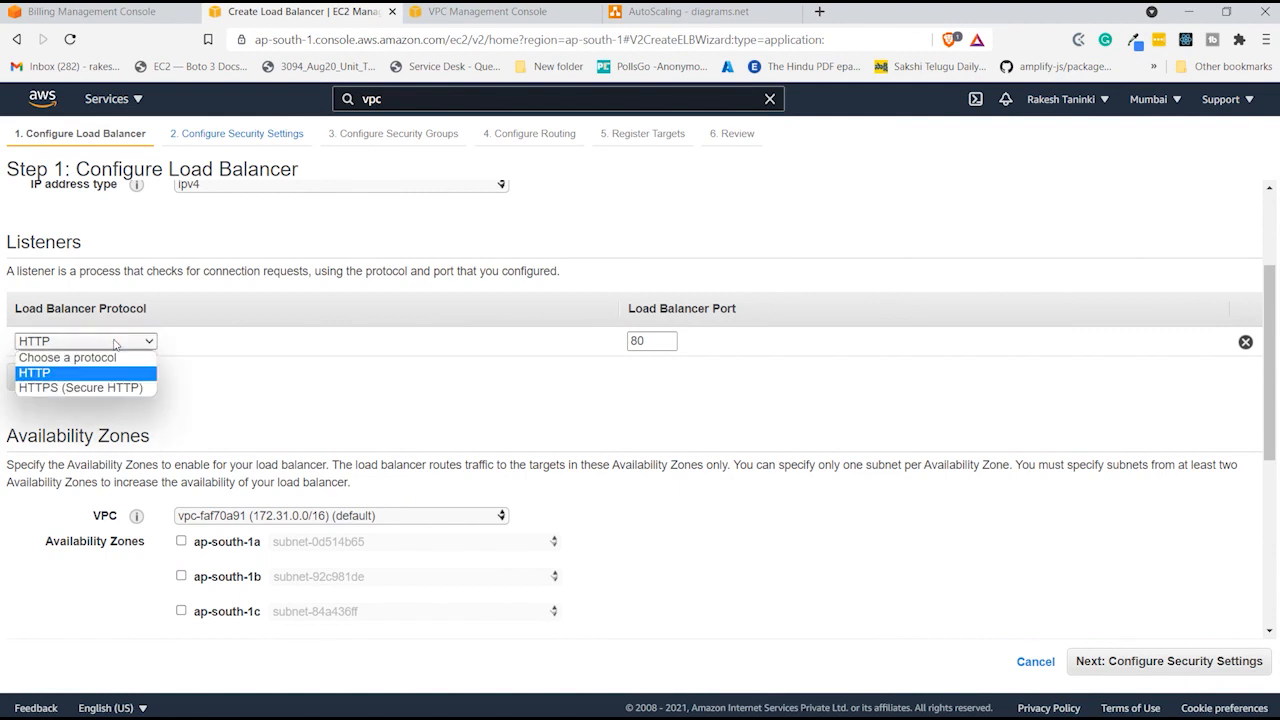
click(114, 342)
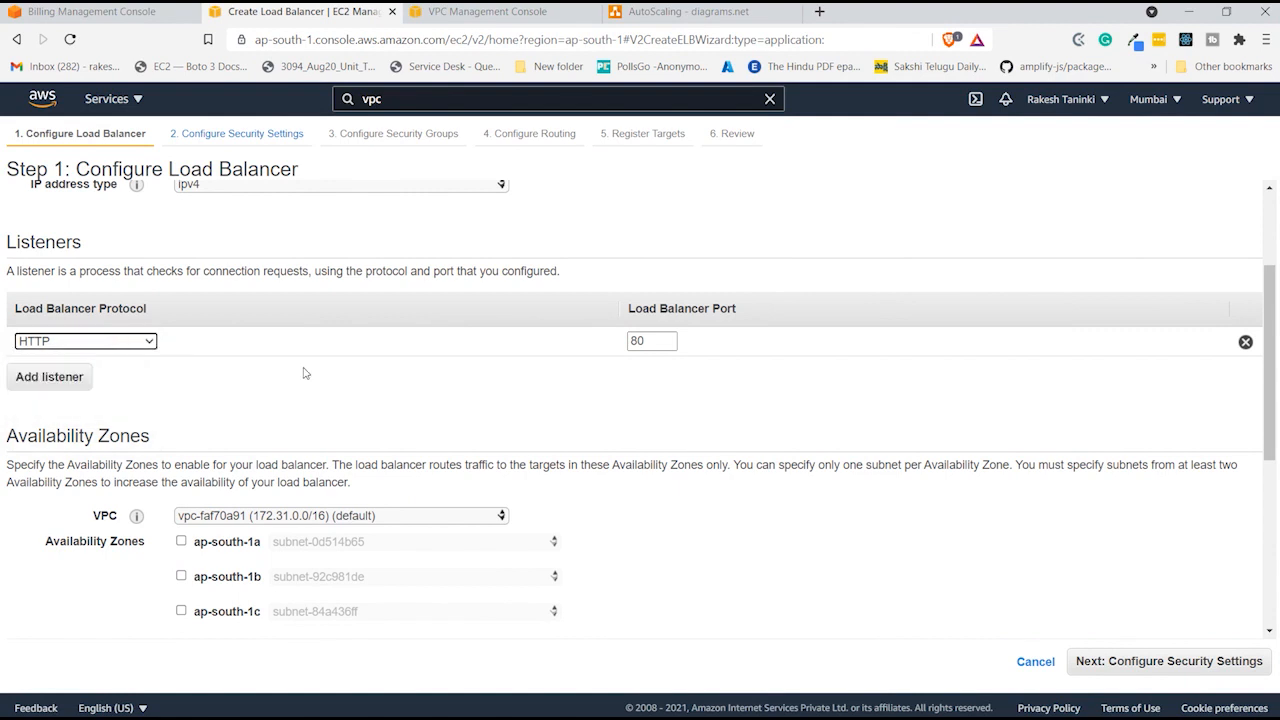
- Read the Availability Zone and subnet requirements, then consult the Public subnet AZ2 block in the AutoScaling diagram
scroll(305, 373, down, 1)
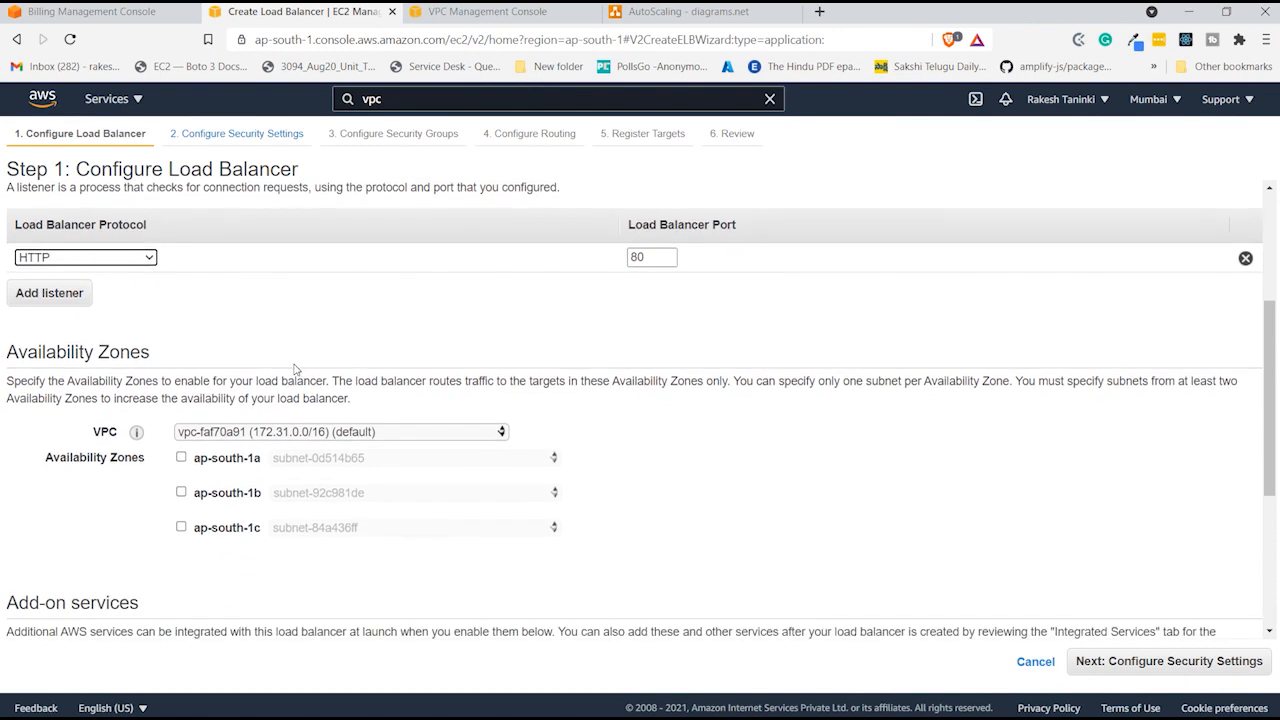
scroll(295, 370, down, 1)
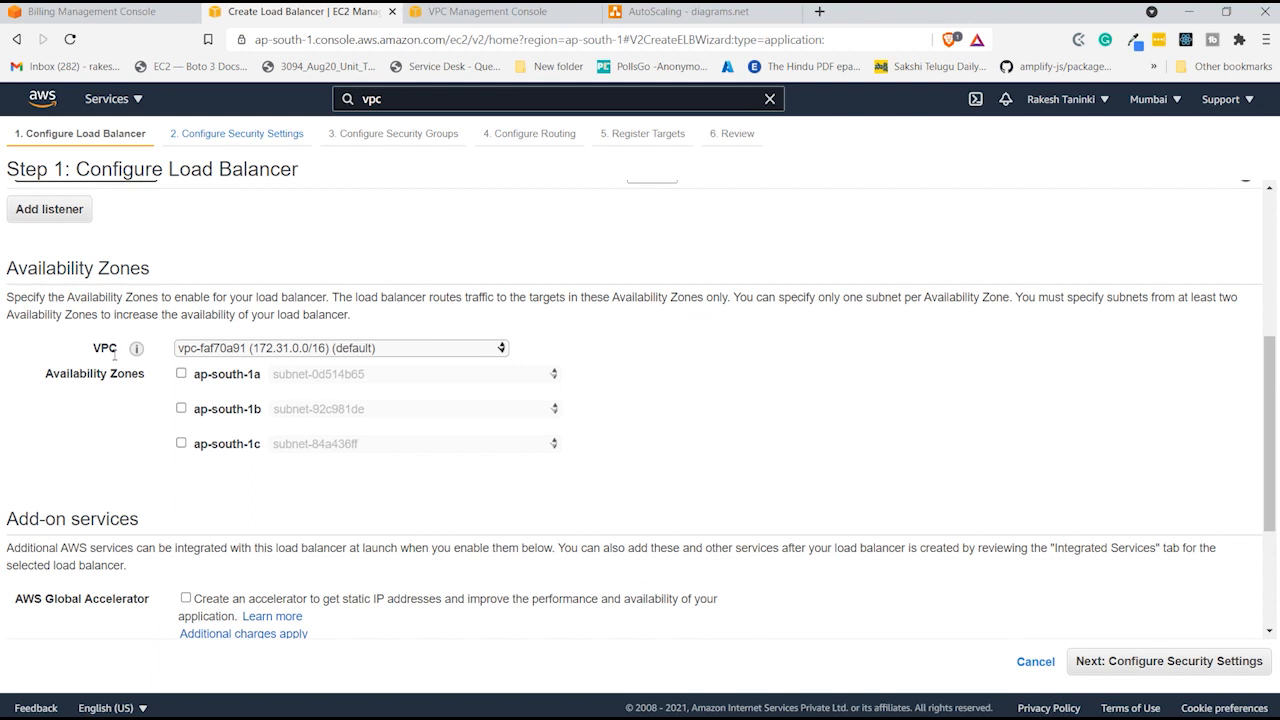
drag(45, 381, 147, 373)
drag(47, 297, 323, 298)
click(323, 298)
drag(735, 297, 1245, 313)
drag(117, 316, 1178, 300)
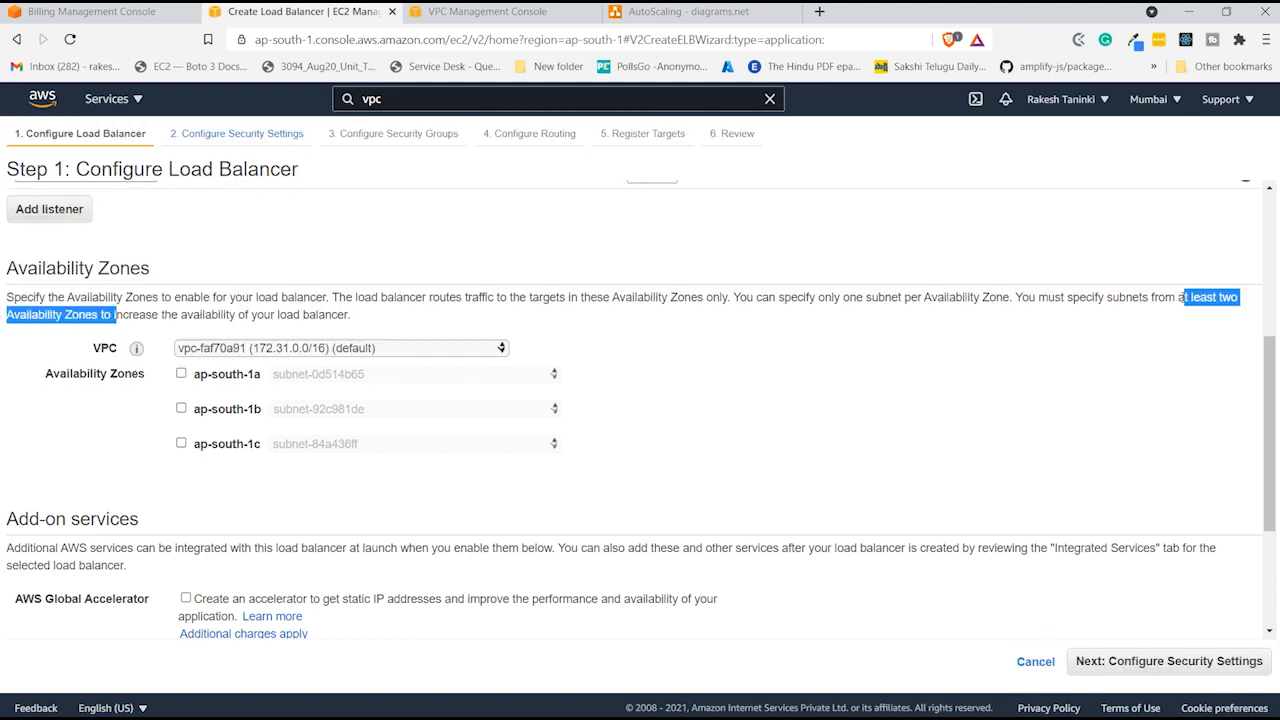
click(1180, 297)
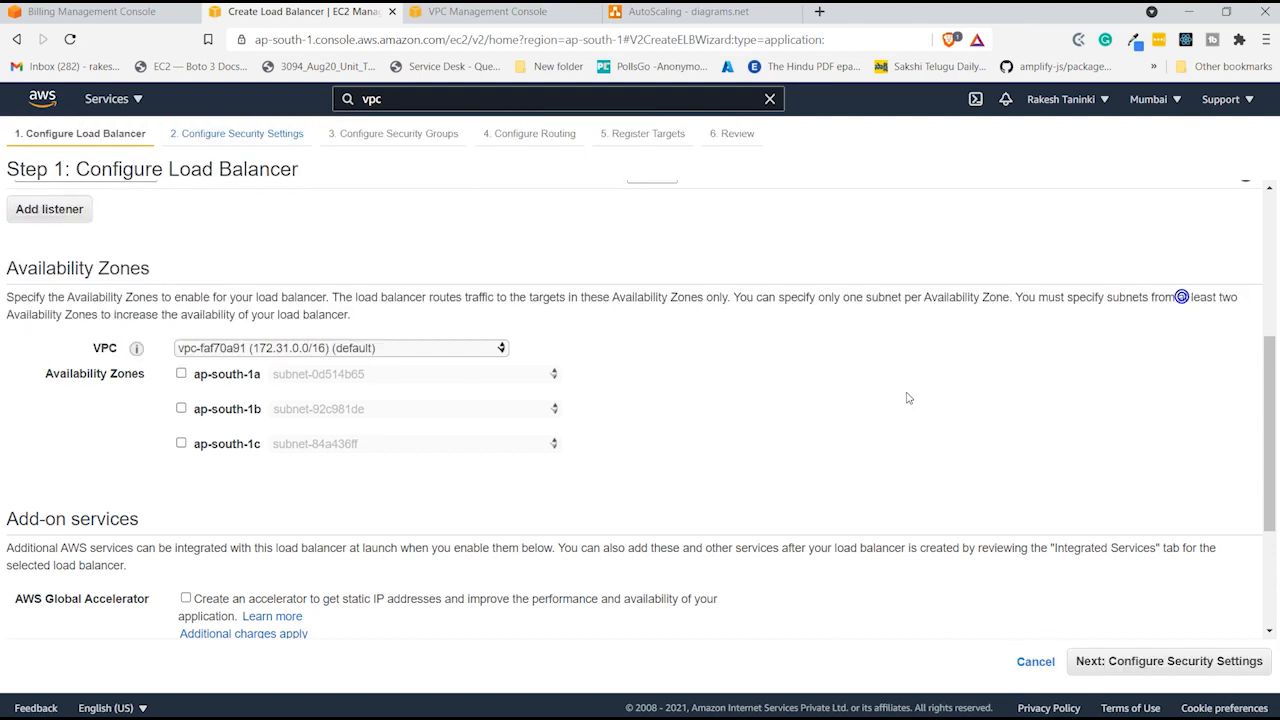
click(670, 18)
click(428, 437)
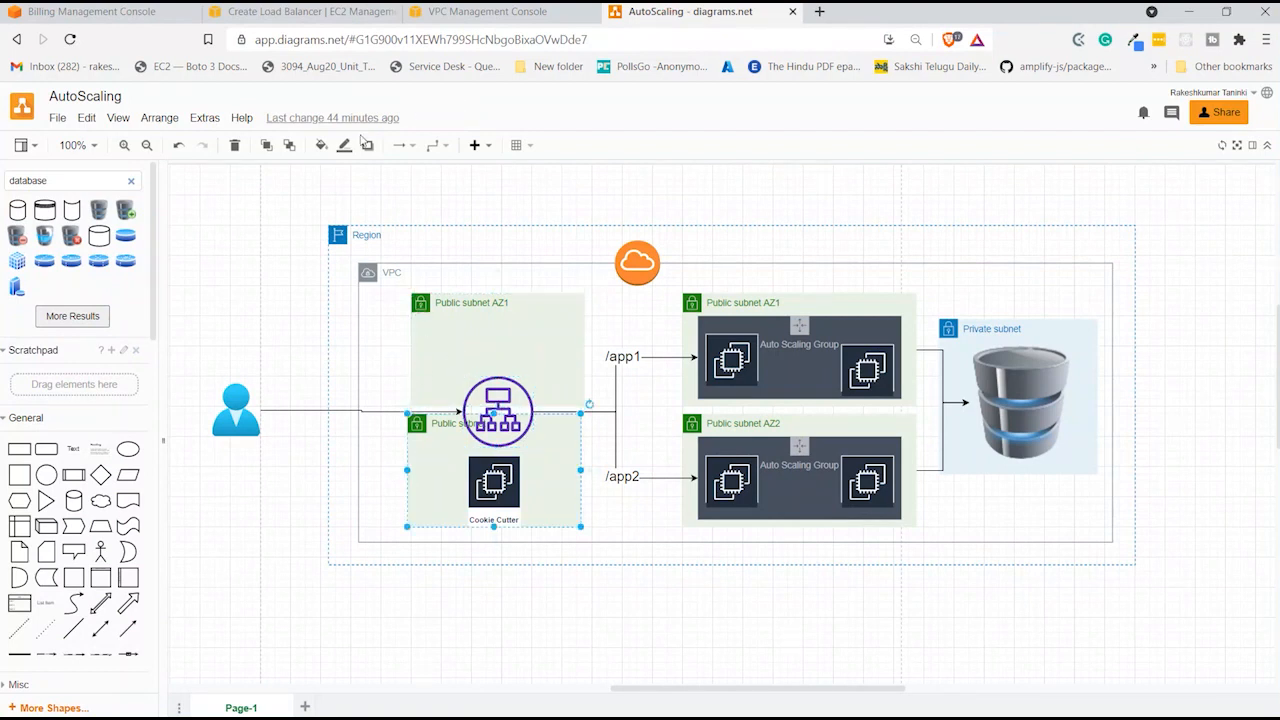
- Return to the load balancer configuration and set its VPC to autoscaling-vpc
click(302, 11)
scroll(430, 320, down, 1)
scroll(428, 330, down, 1)
scroll(400, 300, up, 1)
click(378, 266)
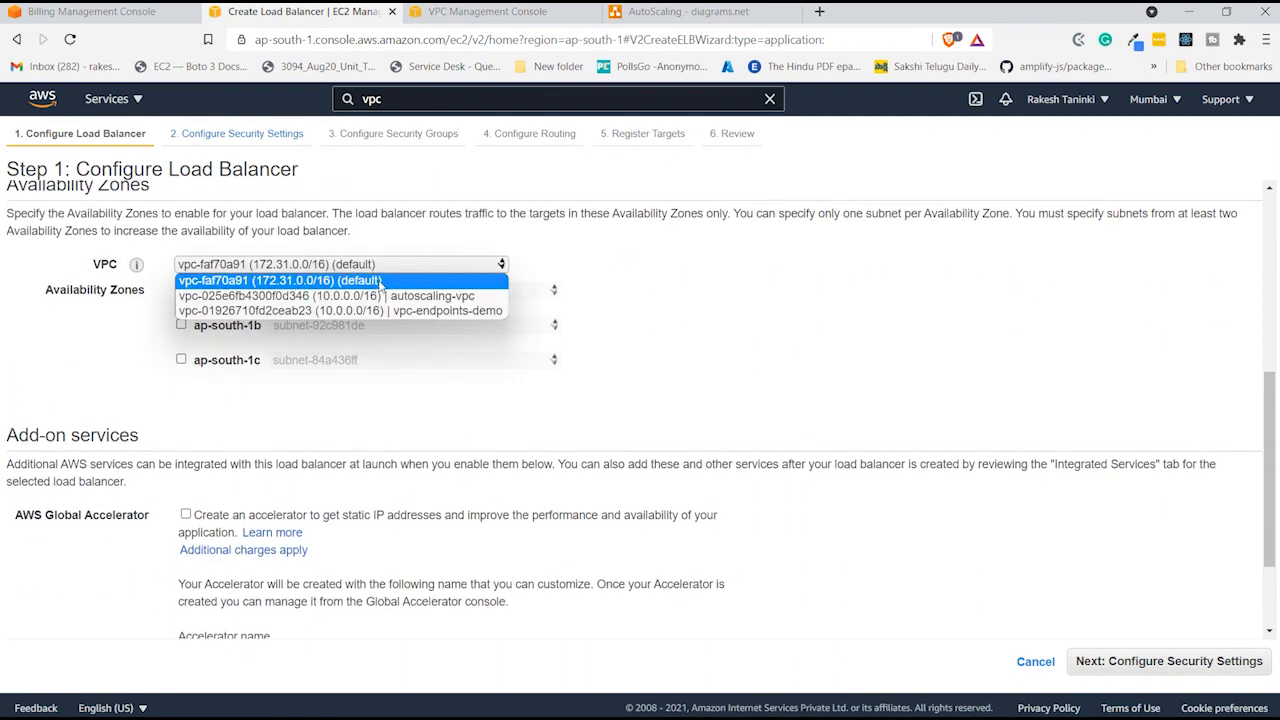
click(380, 296)
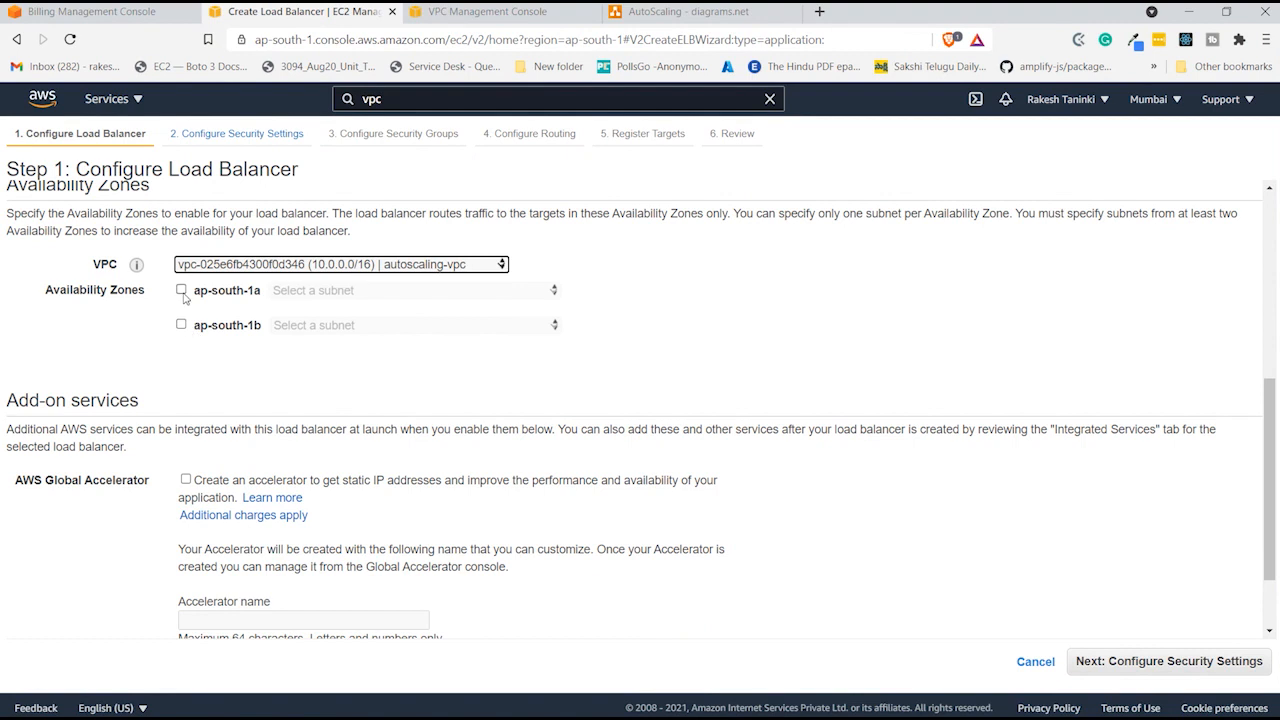
- Enable zone ap-south-1a with subnet alb-subnet-az1 and zone ap-south-1b with subnet alb-subnet-az2
click(182, 291)
click(372, 290)
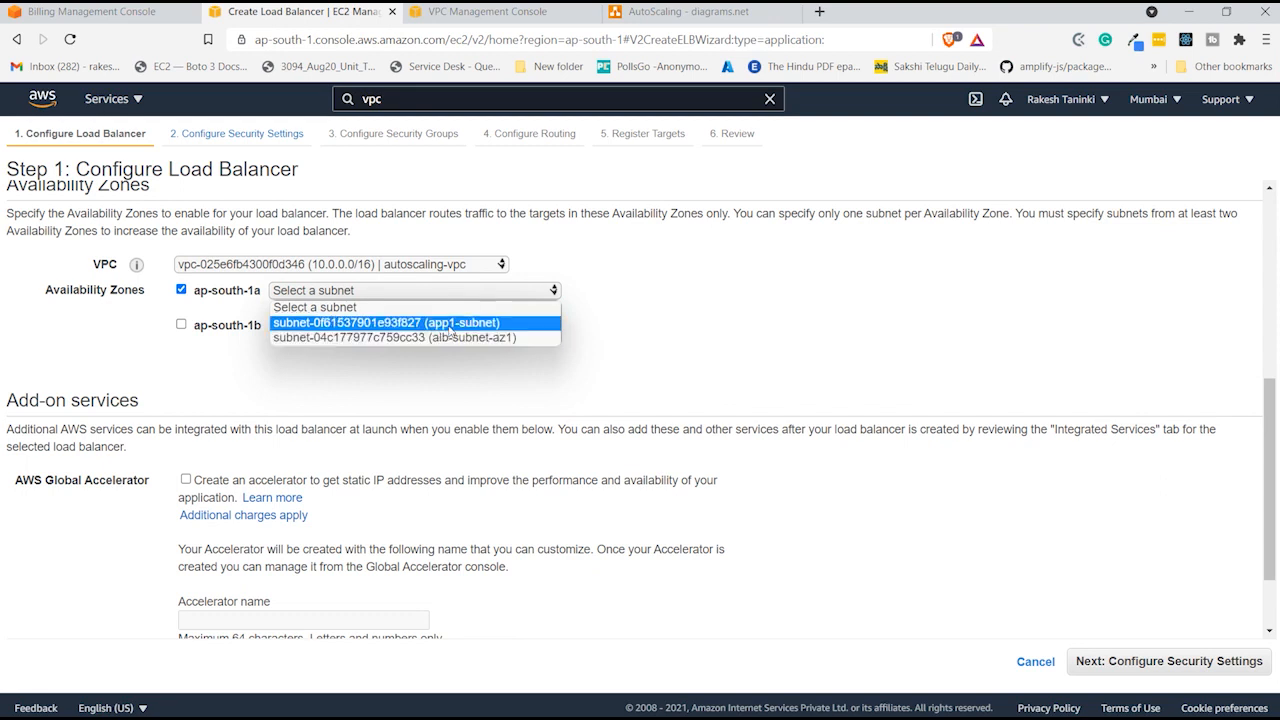
click(446, 339)
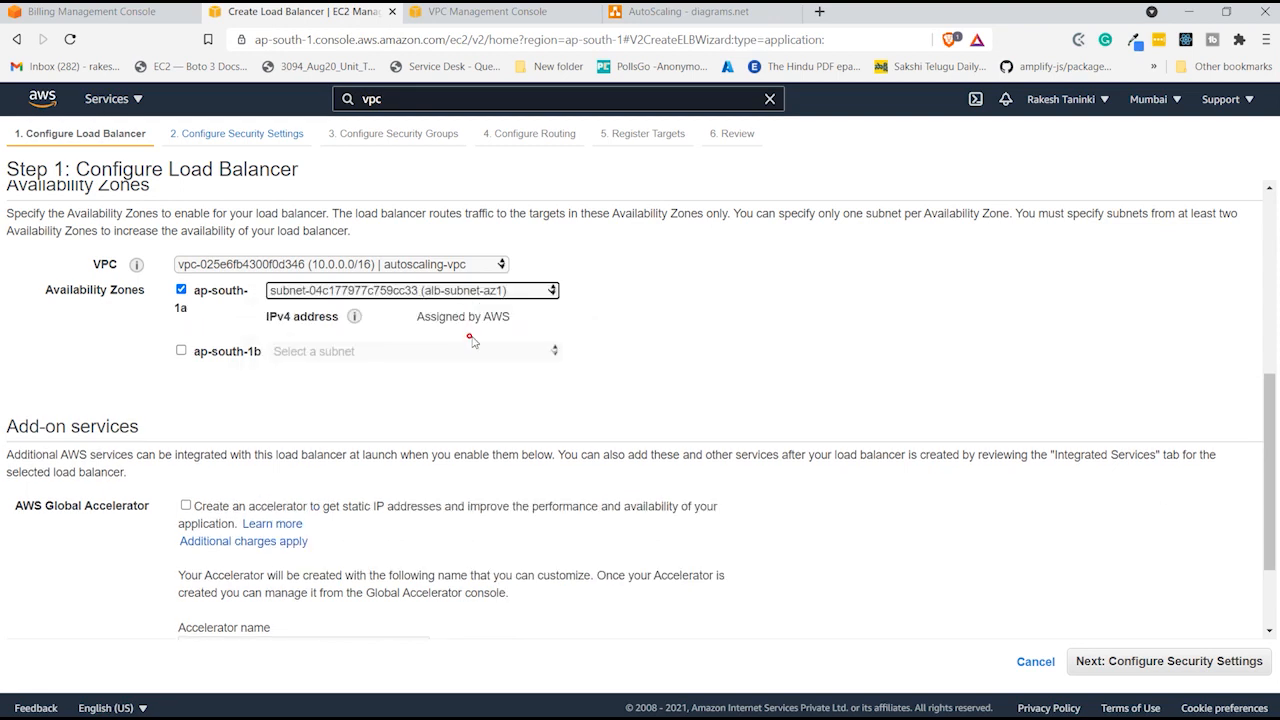
click(205, 353)
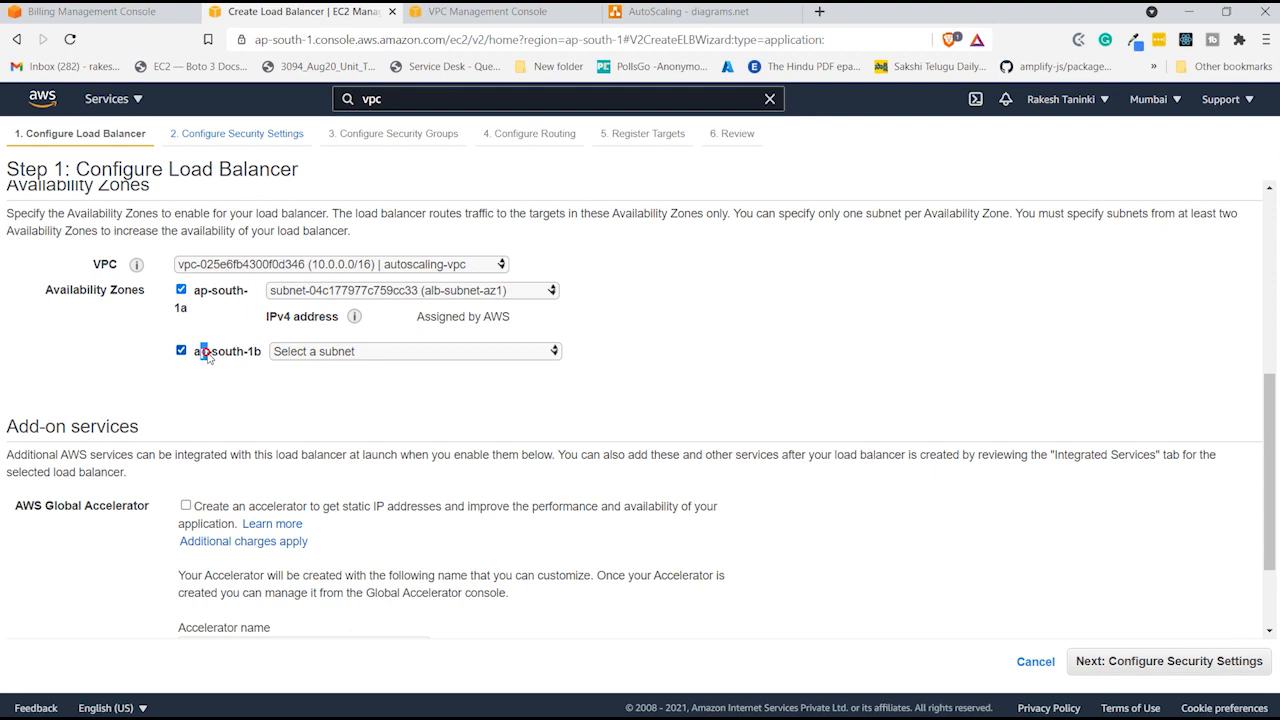
click(351, 346)
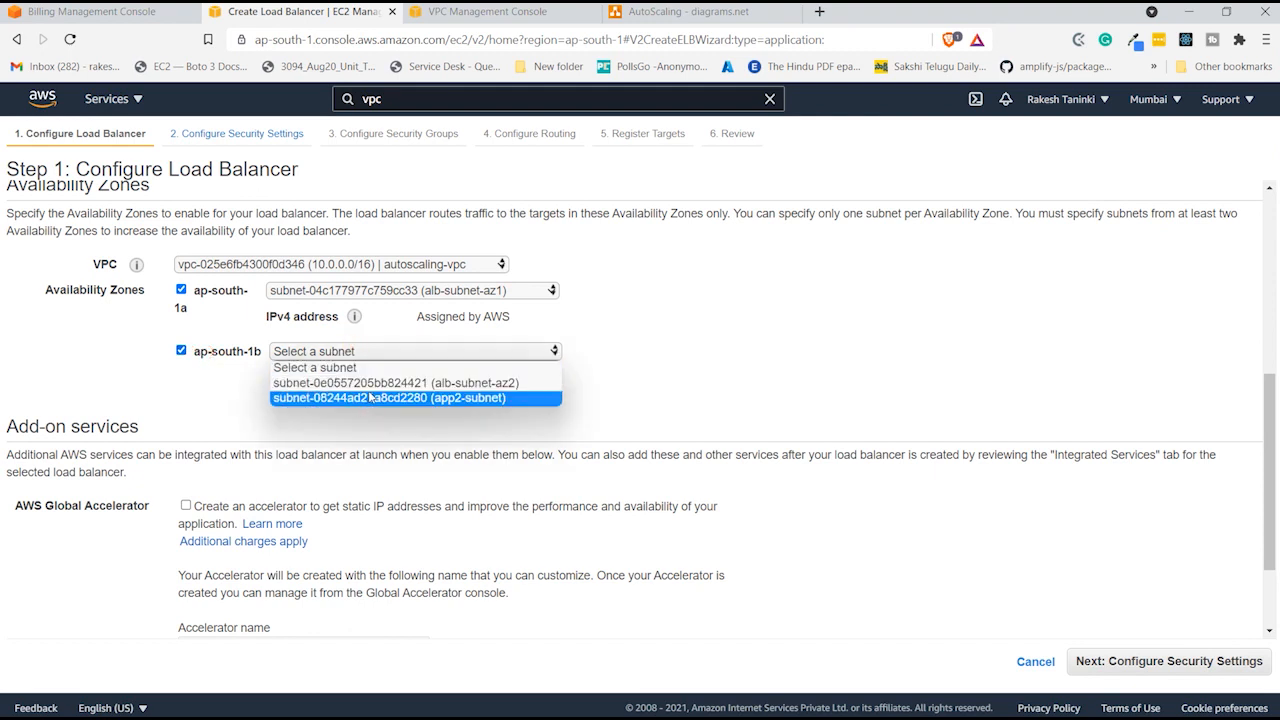
click(378, 384)
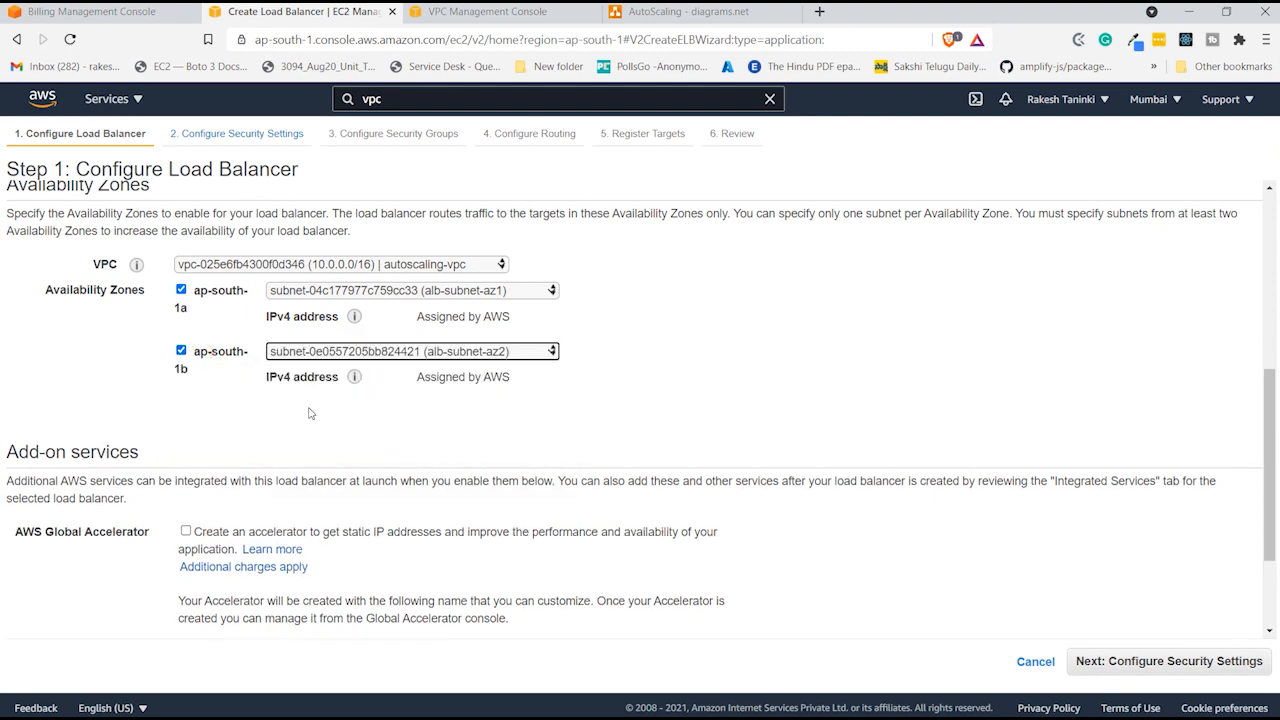
- Review the add-on services and Availability Zone settings, then proceed through security settings to the security group configuration
scroll(272, 425, down, 2)
scroll(266, 373, down, 1)
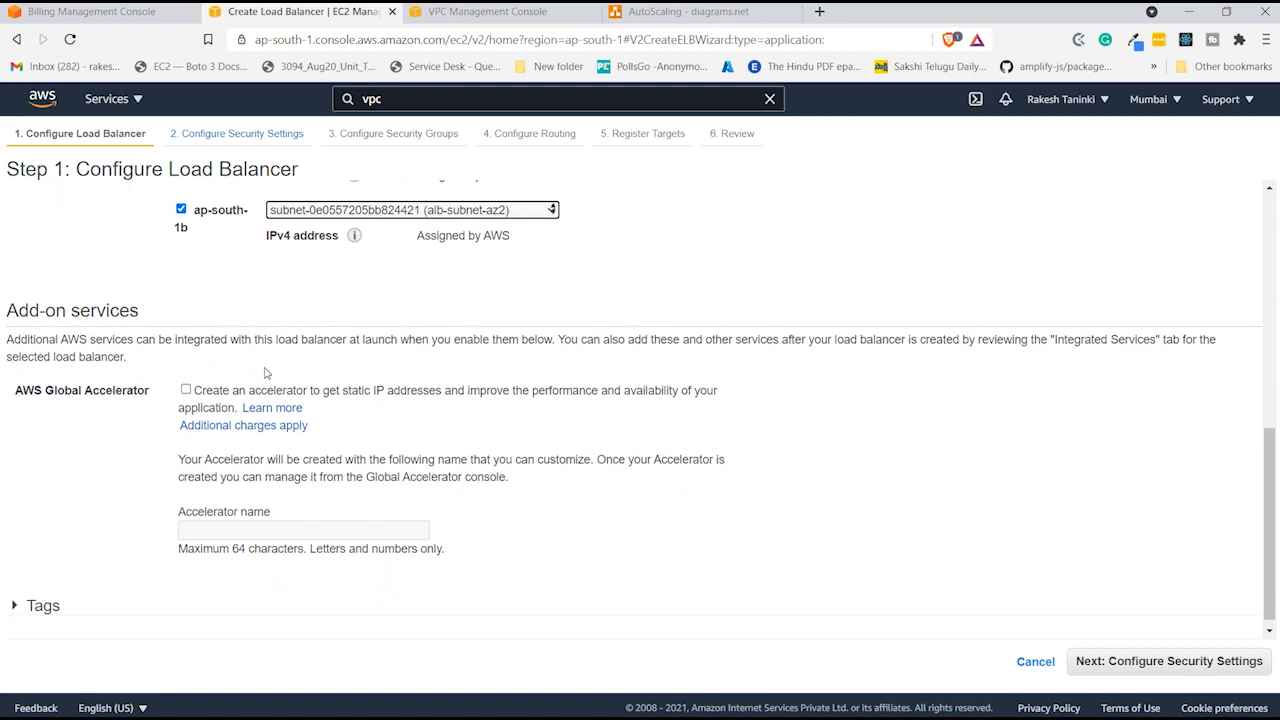
scroll(266, 373, down, 1)
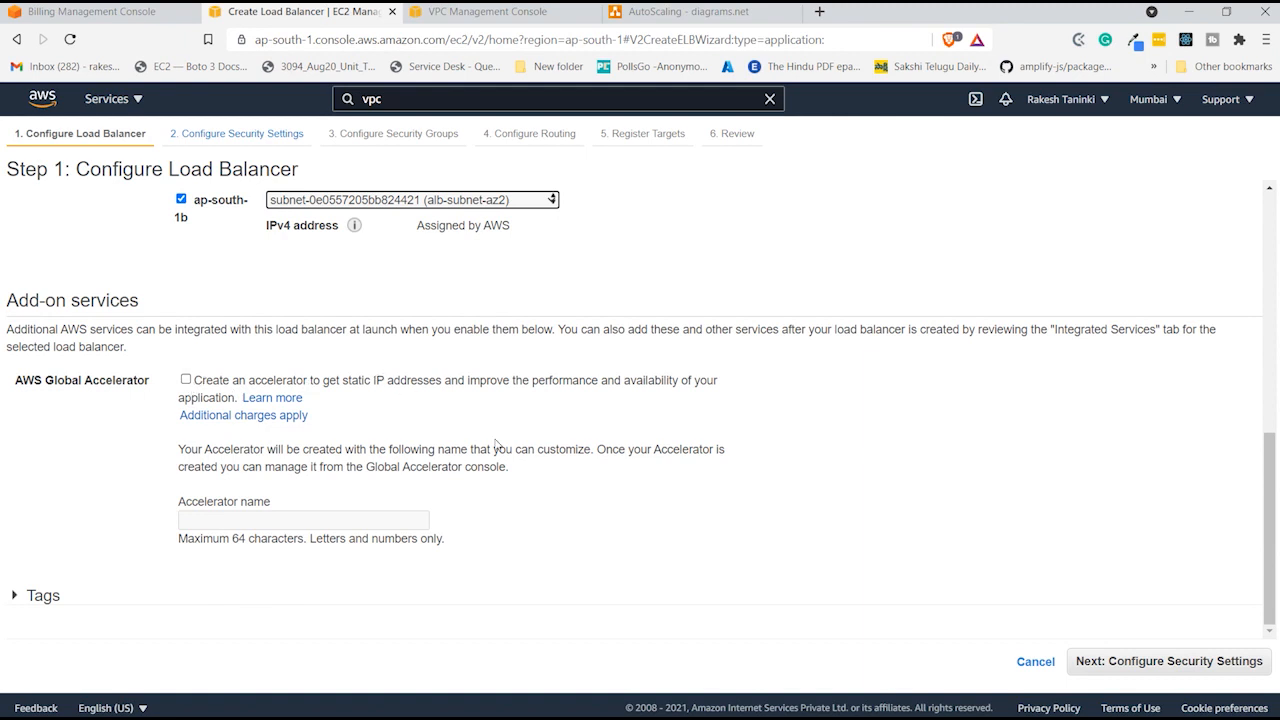
scroll(790, 522, up, 3)
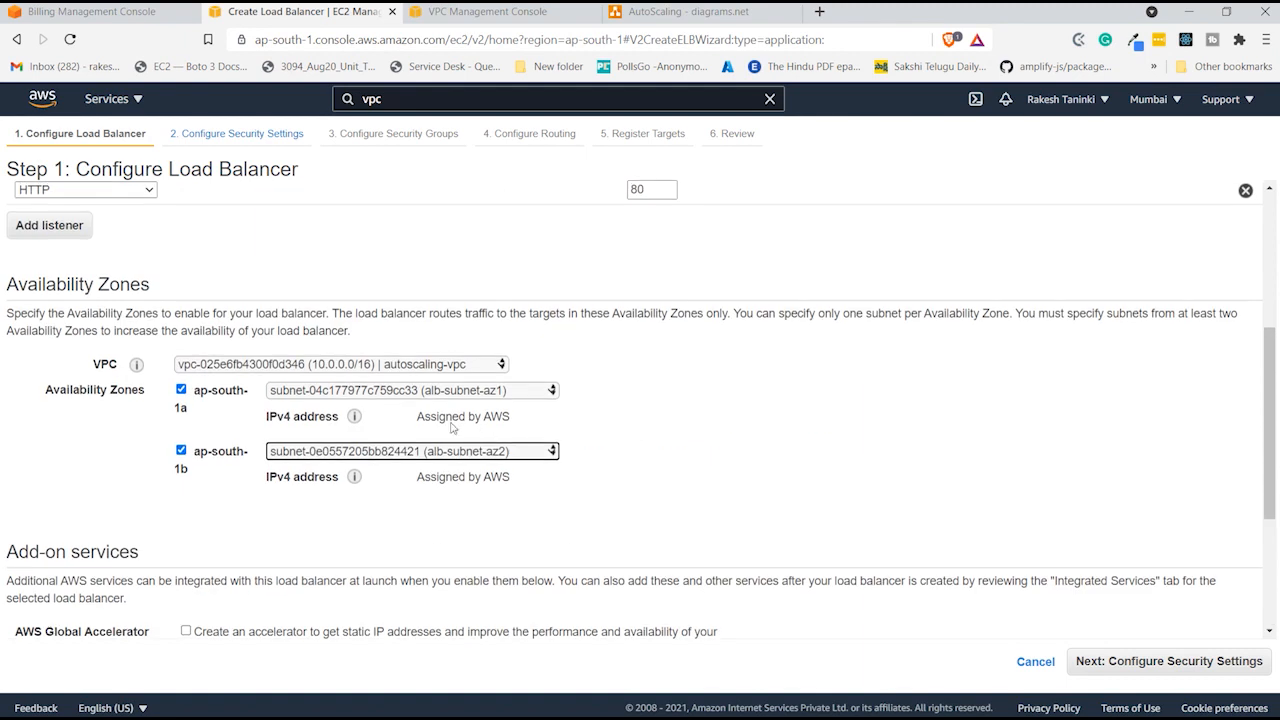
scroll(100, 373, up, 2)
scroll(100, 373, up, 1)
scroll(166, 491, down, 5)
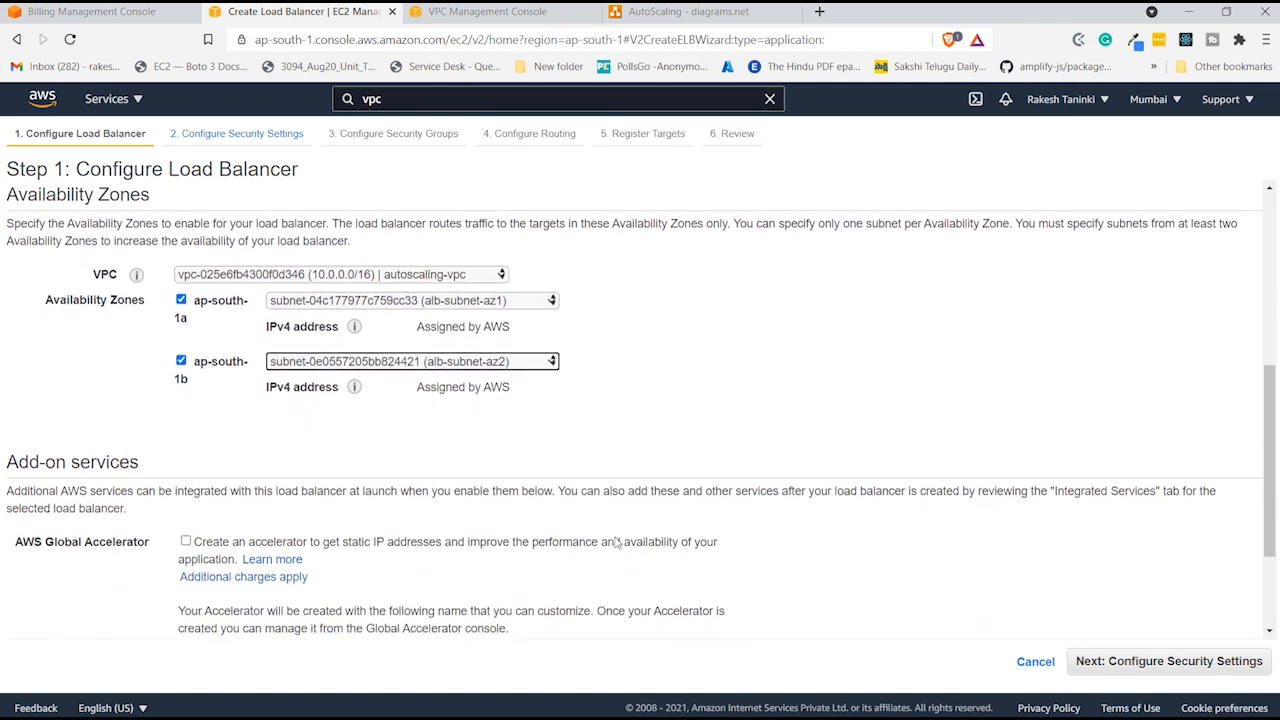
click(1152, 663)
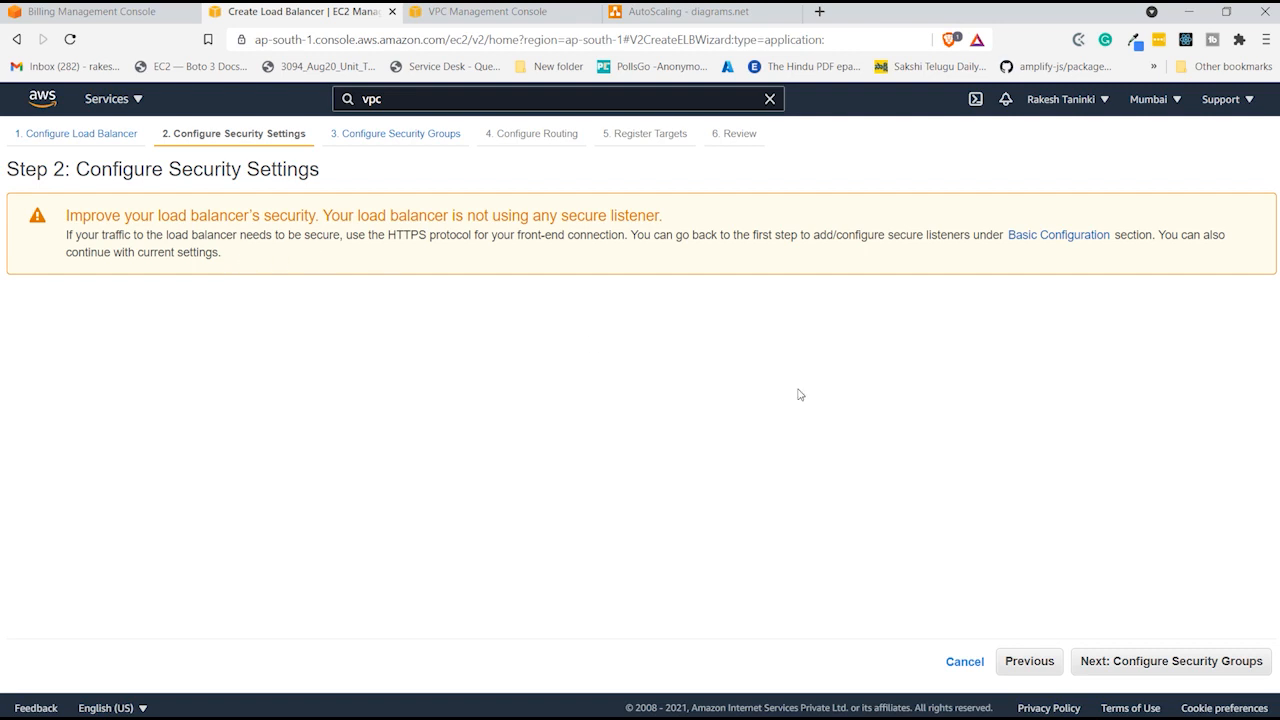
click(1178, 673)
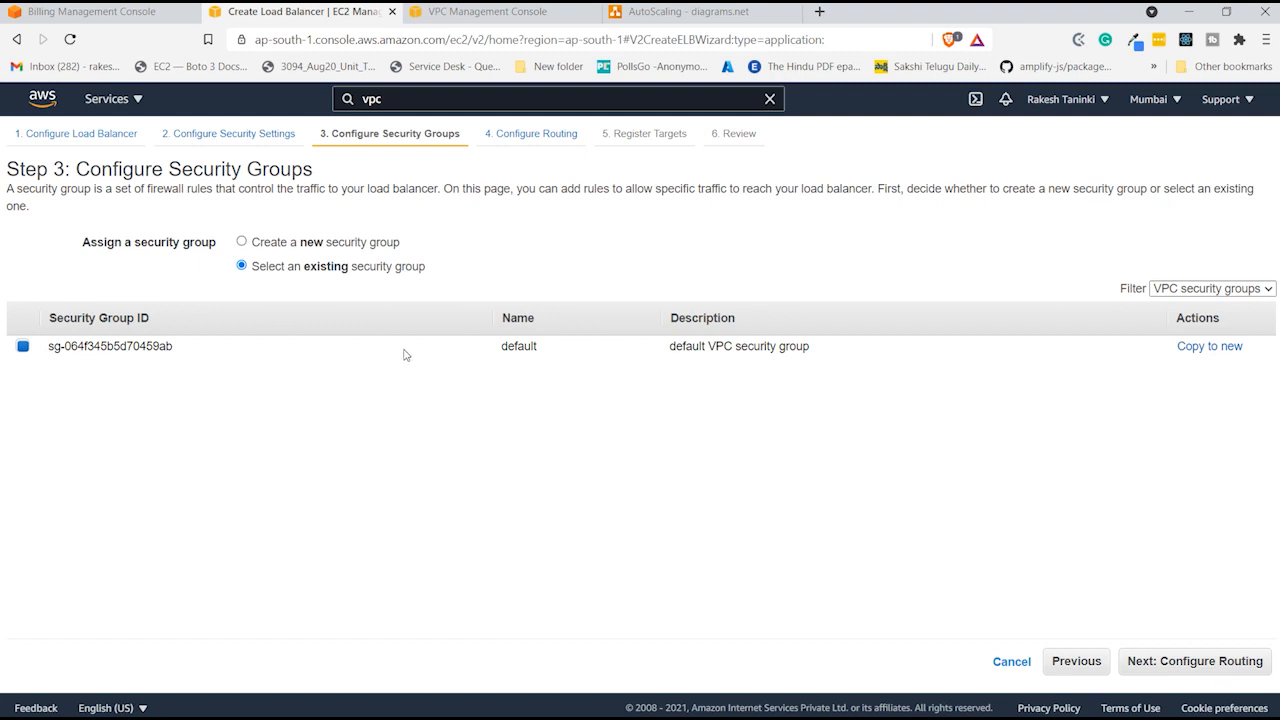
- Choose to create a new security group, using autoscaling-sg as both its name and description
click(241, 242)
click(266, 296)
key(ctrl+a)
text(au)
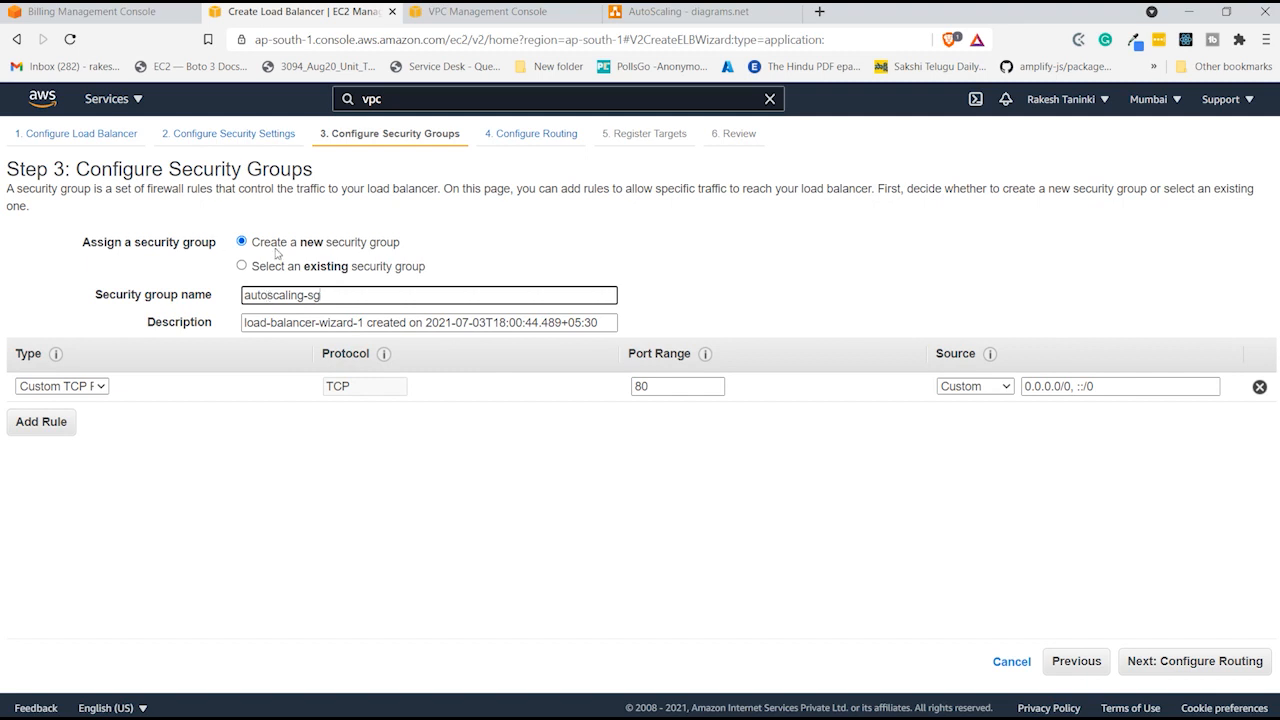
key(ctrl+a)
key(ctrl+c)
click(327, 324)
key(ctrl+v)
key(ctrl+a)
key(ctrl+v)
click(197, 450)
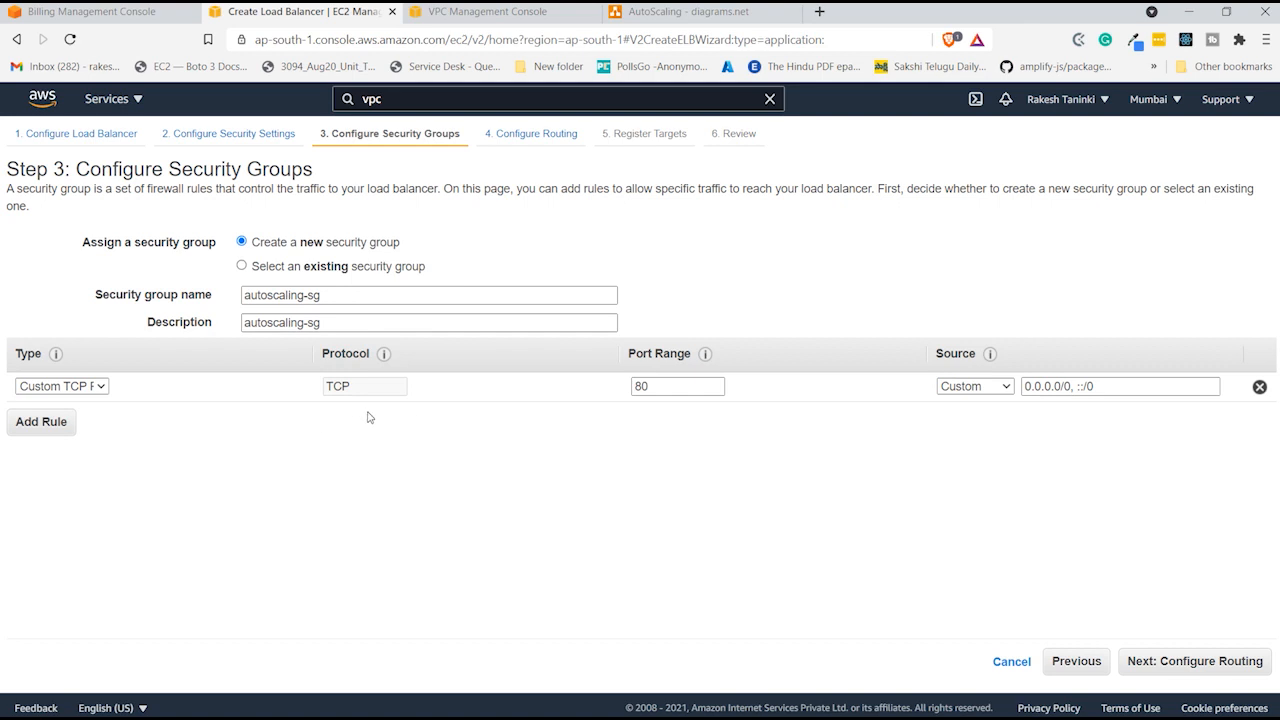
- Check the security group rule's port range, then consult the load balancer in the AutoScaling diagram
click(677, 391)
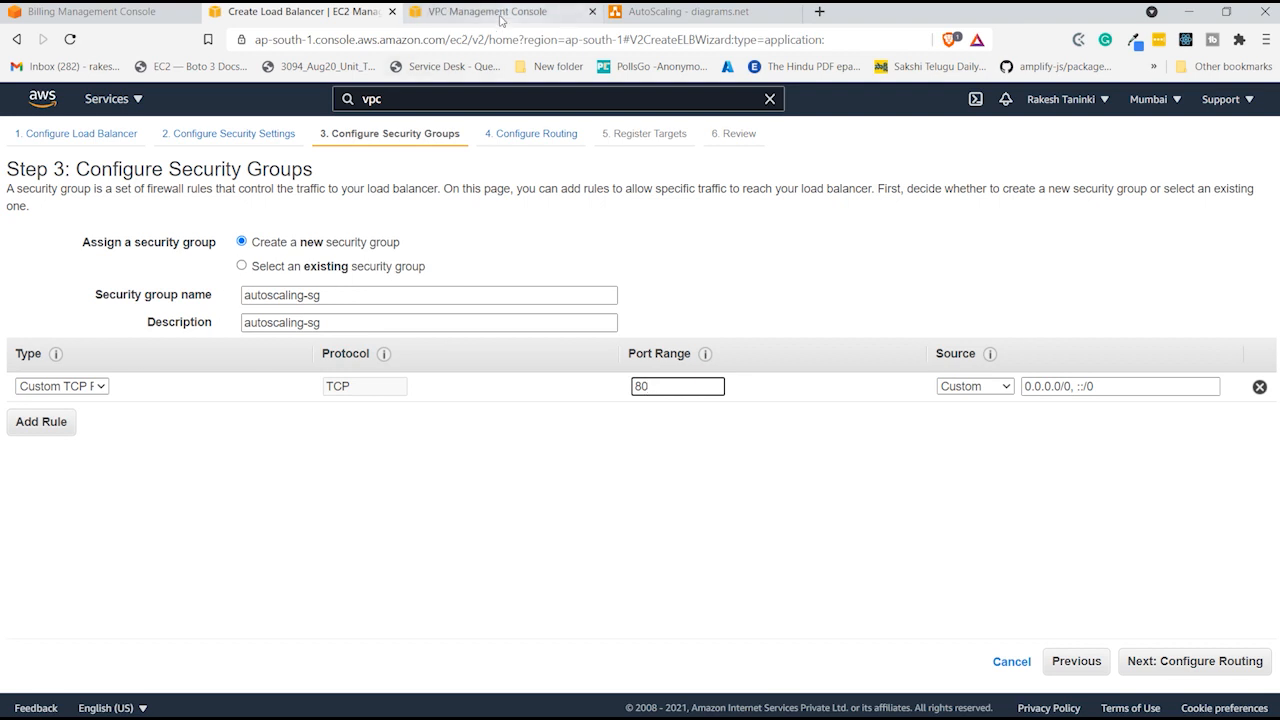
click(690, 11)
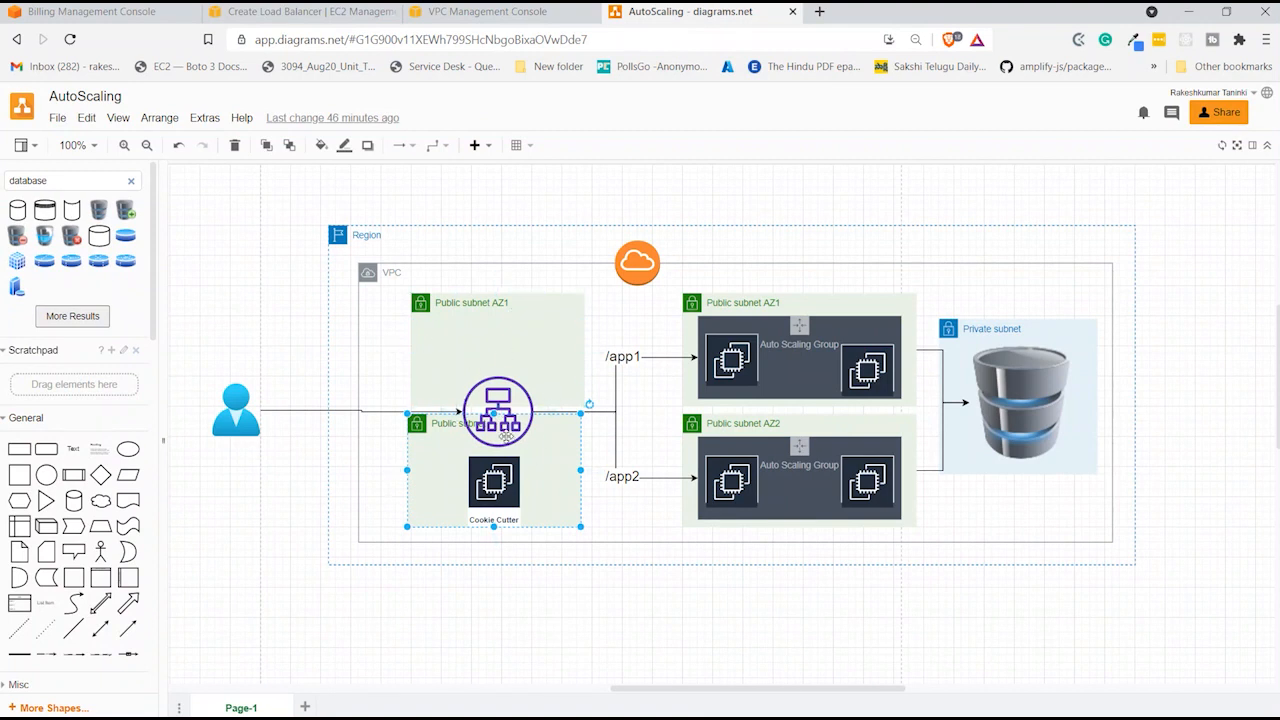
click(504, 395)
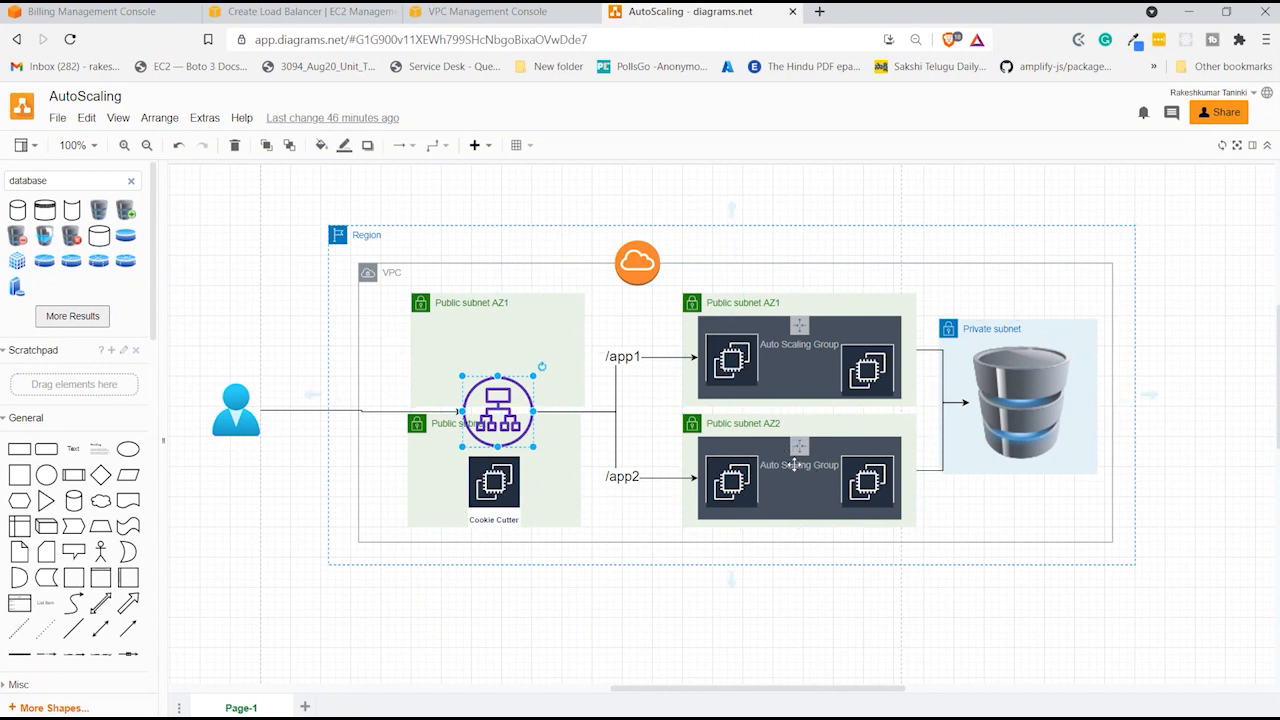
- Return to the security group setup, check the rule's source options and proceed to the routing configuration
click(328, 11)
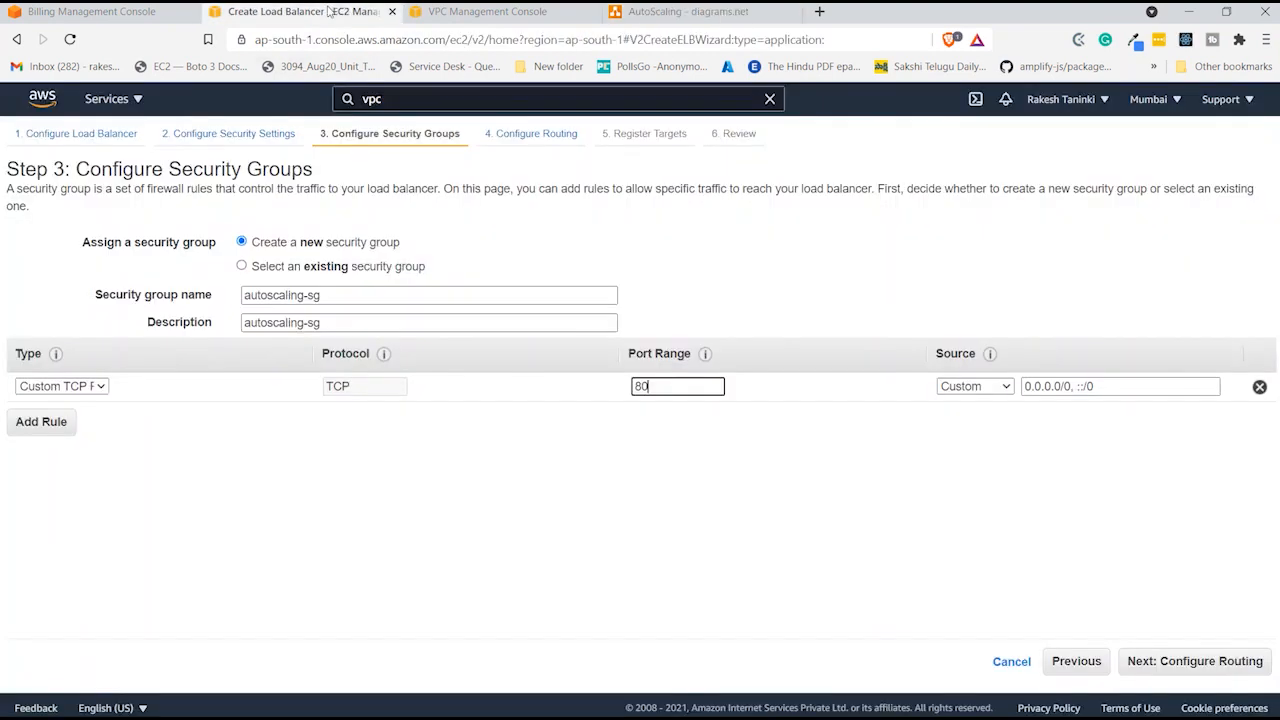
click(545, 430)
click(965, 392)
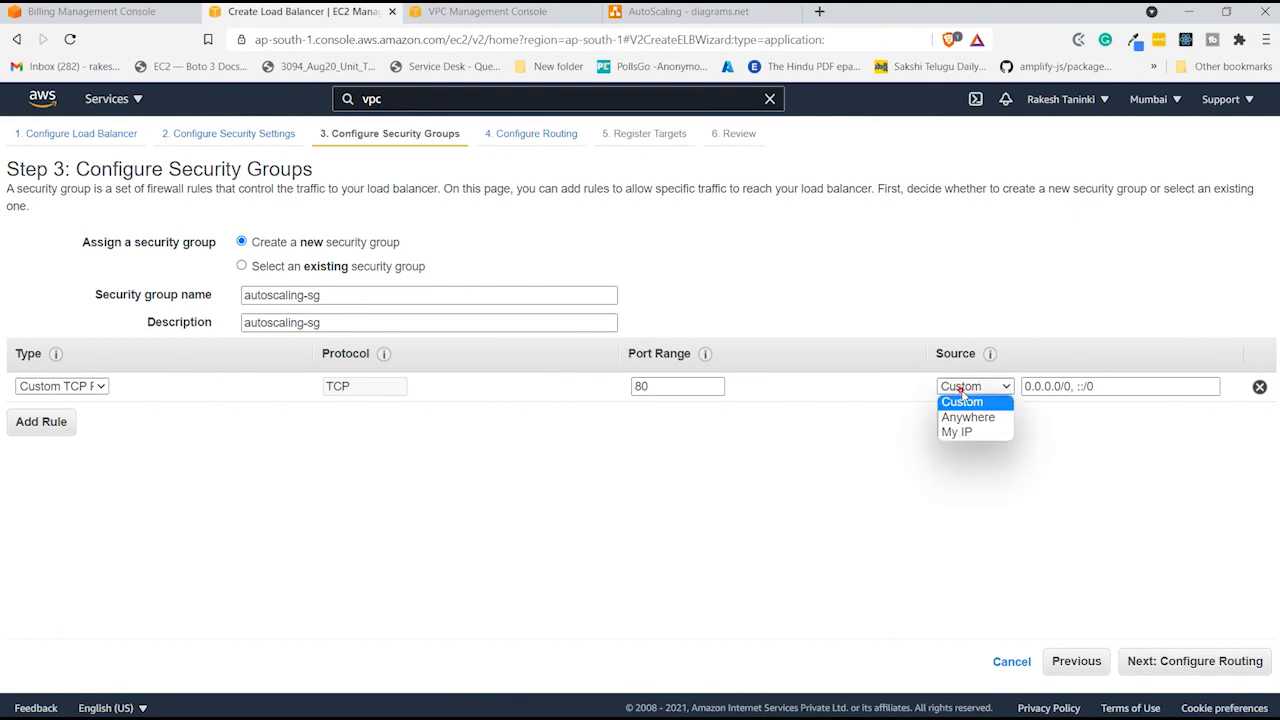
click(1174, 664)
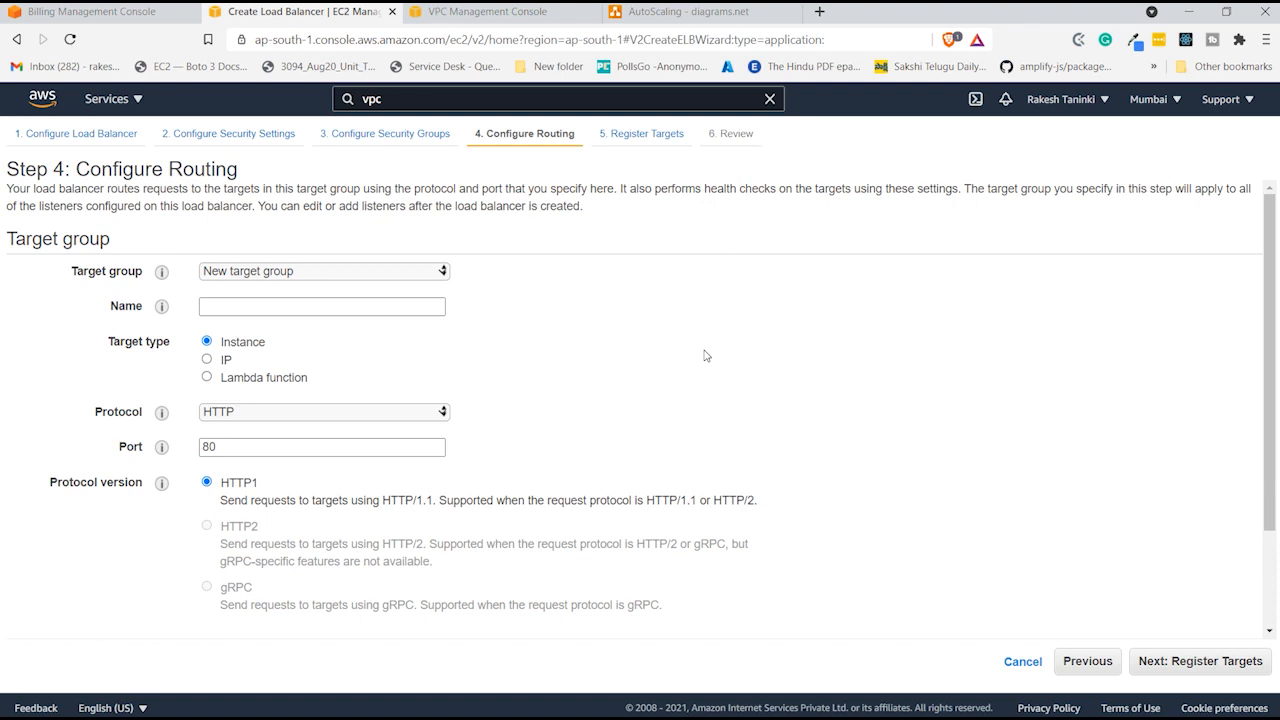
- Name the new target group app1-tg and look over its routing and health check settings
click(332, 302)
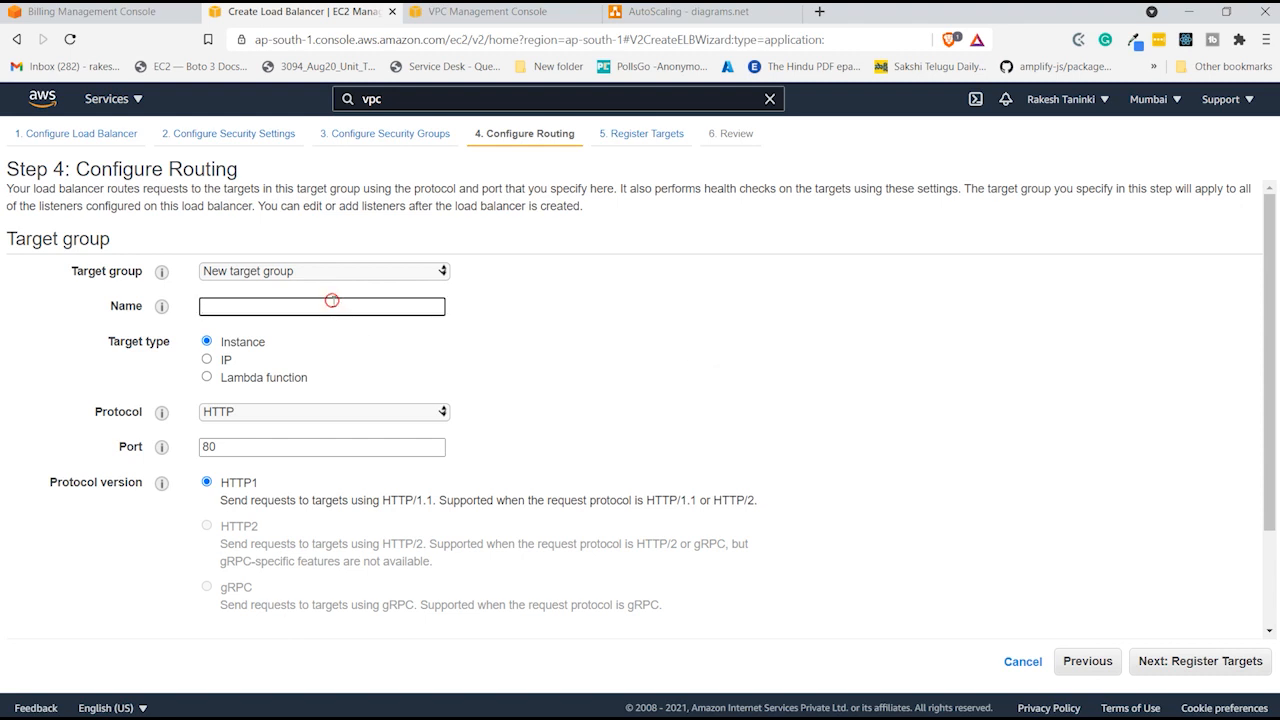
text(app1-tg)
scroll(365, 359, down, 2)
scroll(304, 478, up, 2)
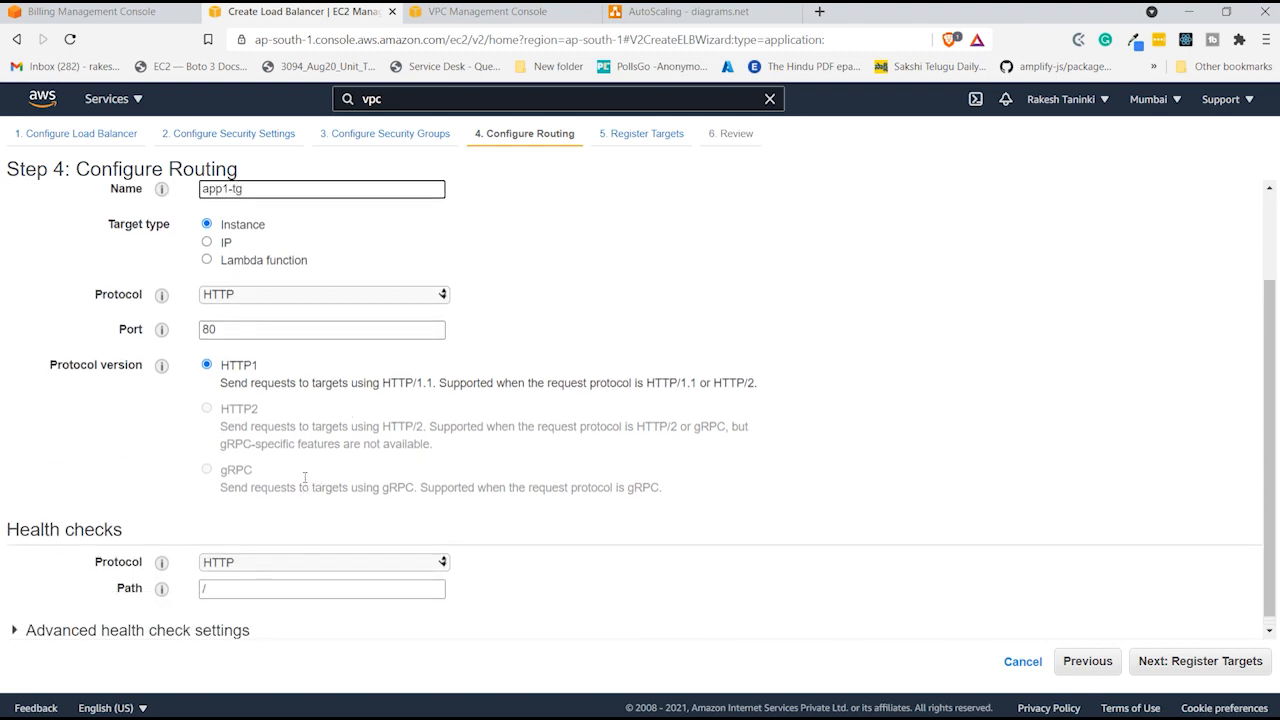
- Examine the target type choices and the protocol options for the target group
drag(114, 341, 185, 350)
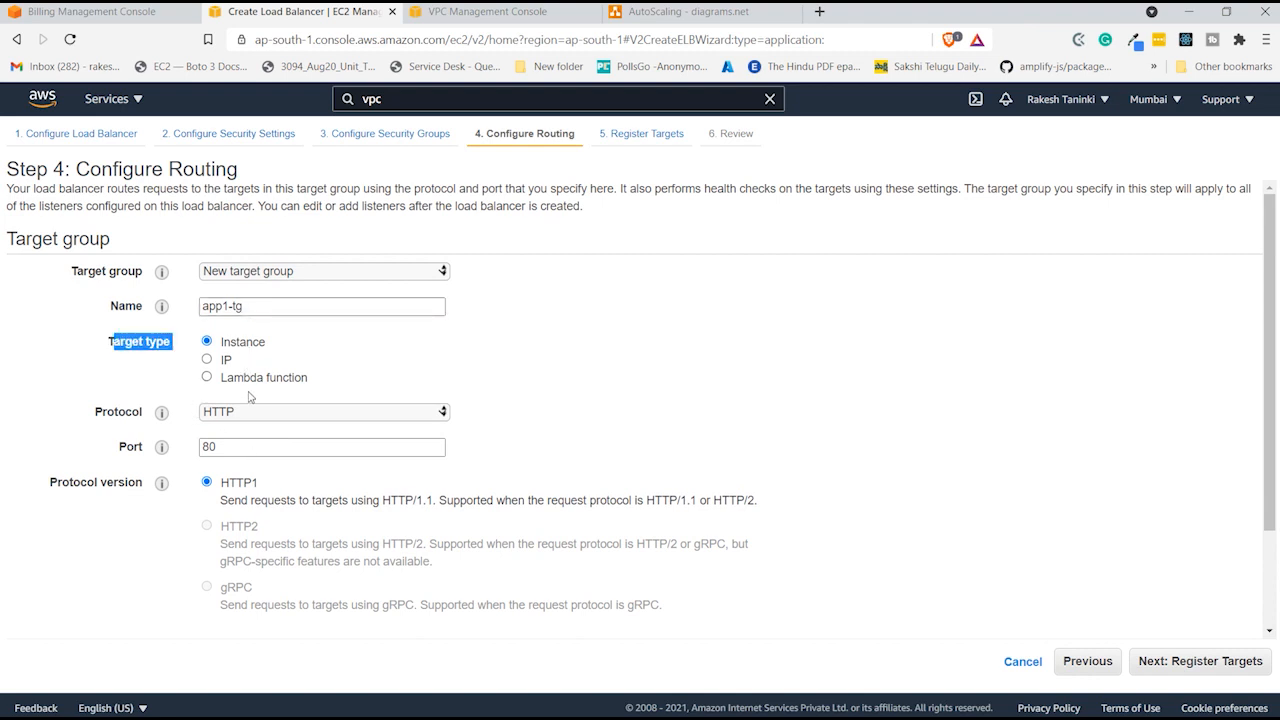
click(243, 322)
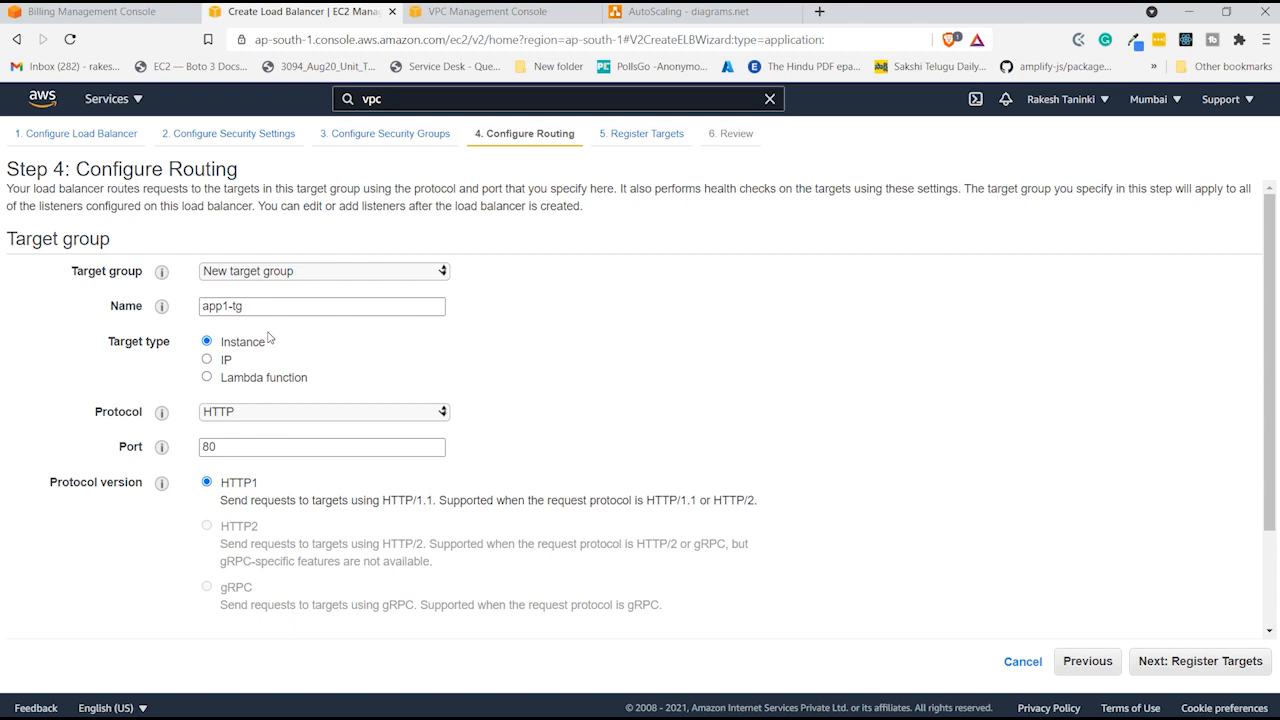
scroll(215, 415, down, 1)
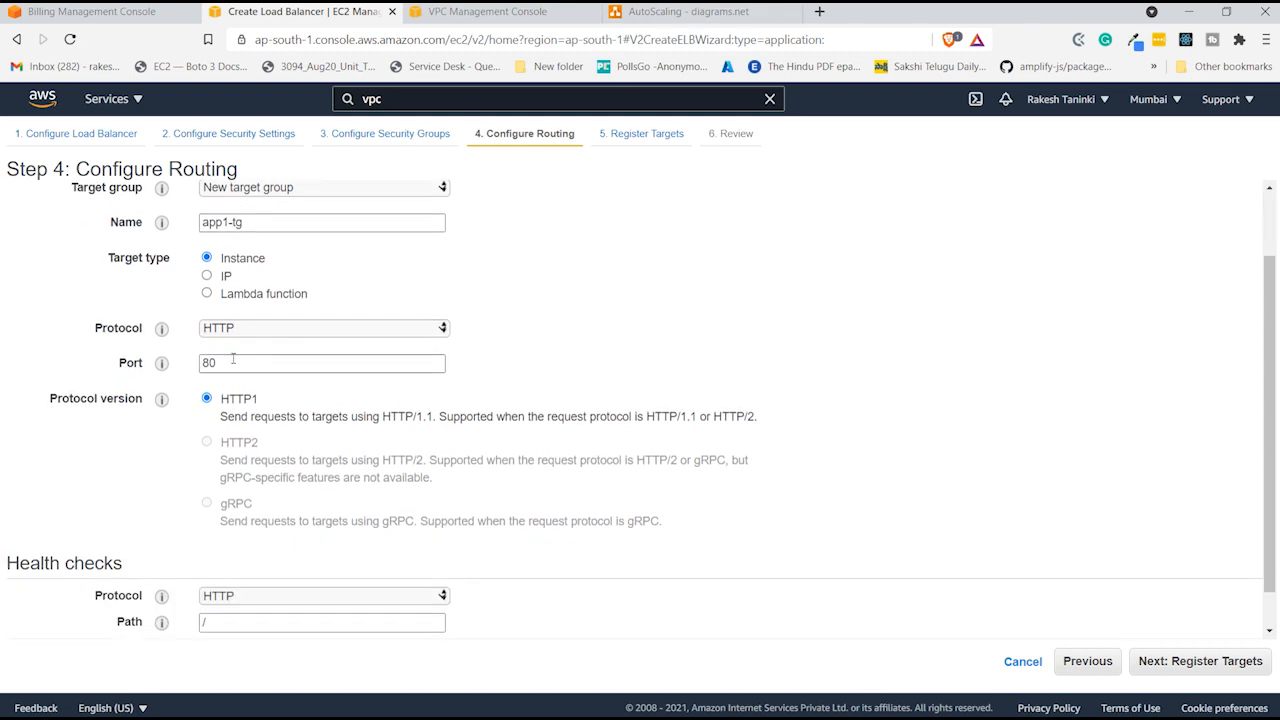
click(246, 326)
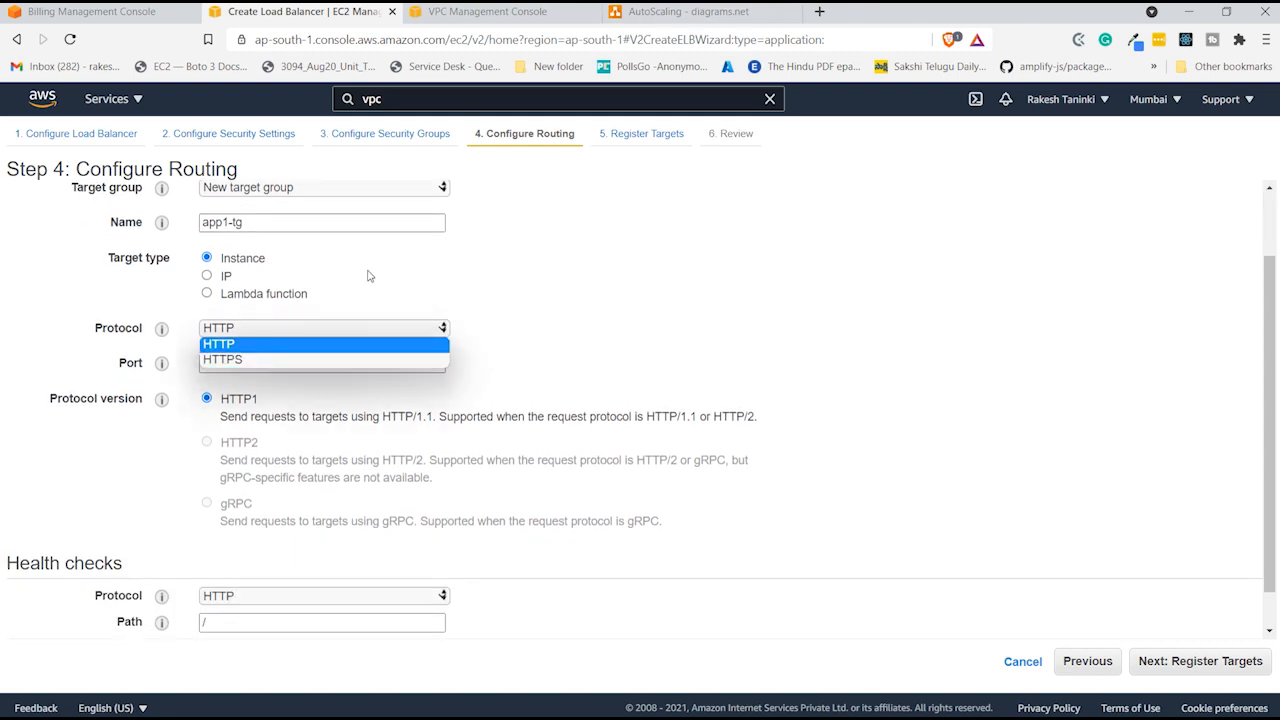
click(396, 259)
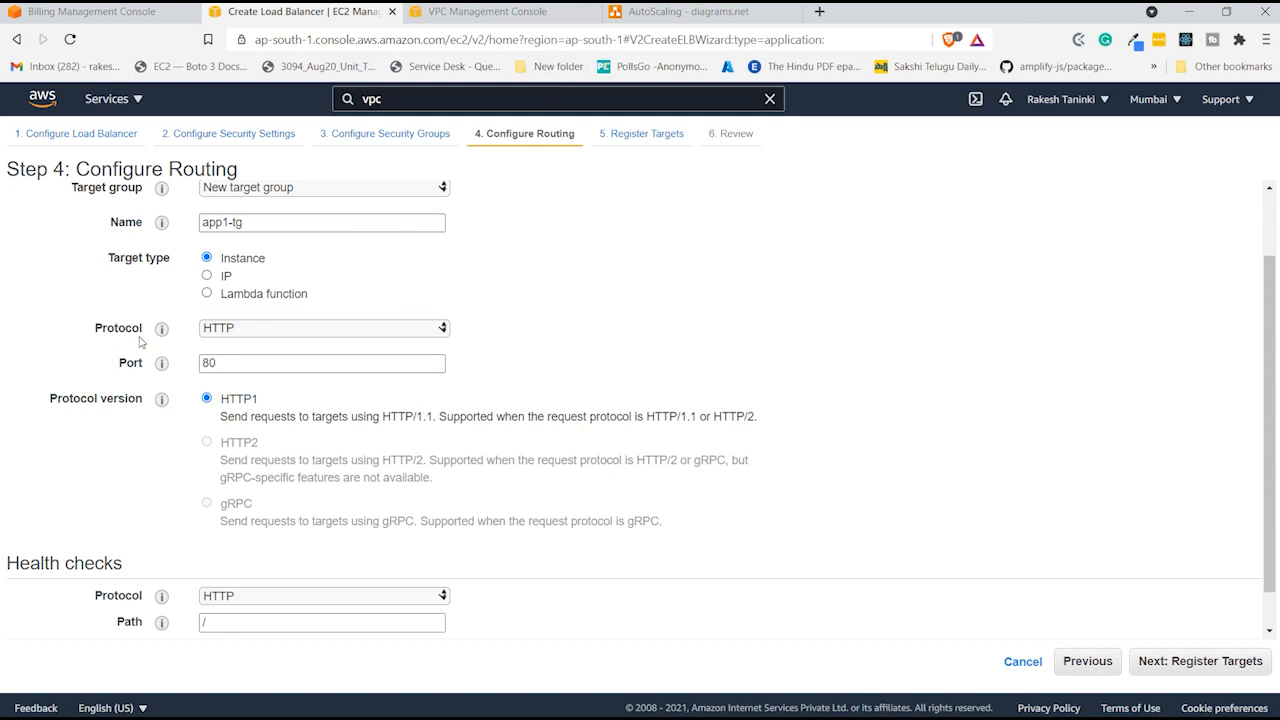
- Consult the AutoScaling diagram and compare the health check's override and traffic port options, keeping traffic port
click(680, 11)
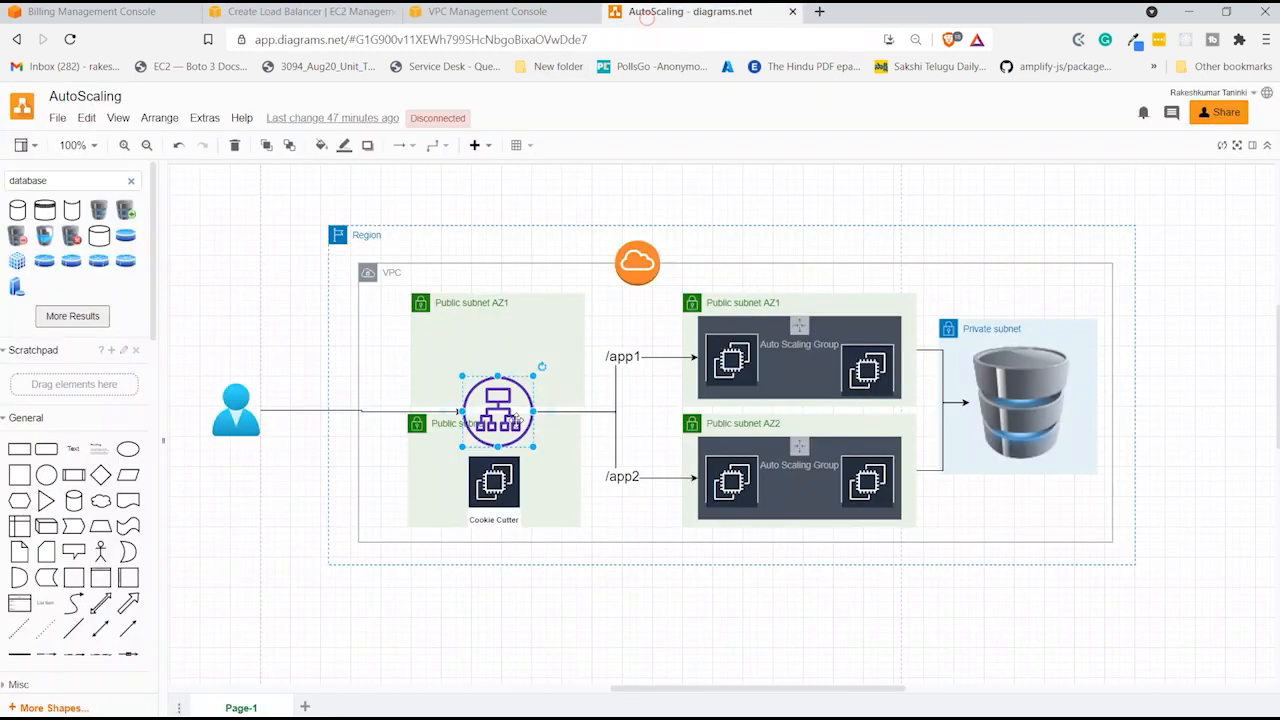
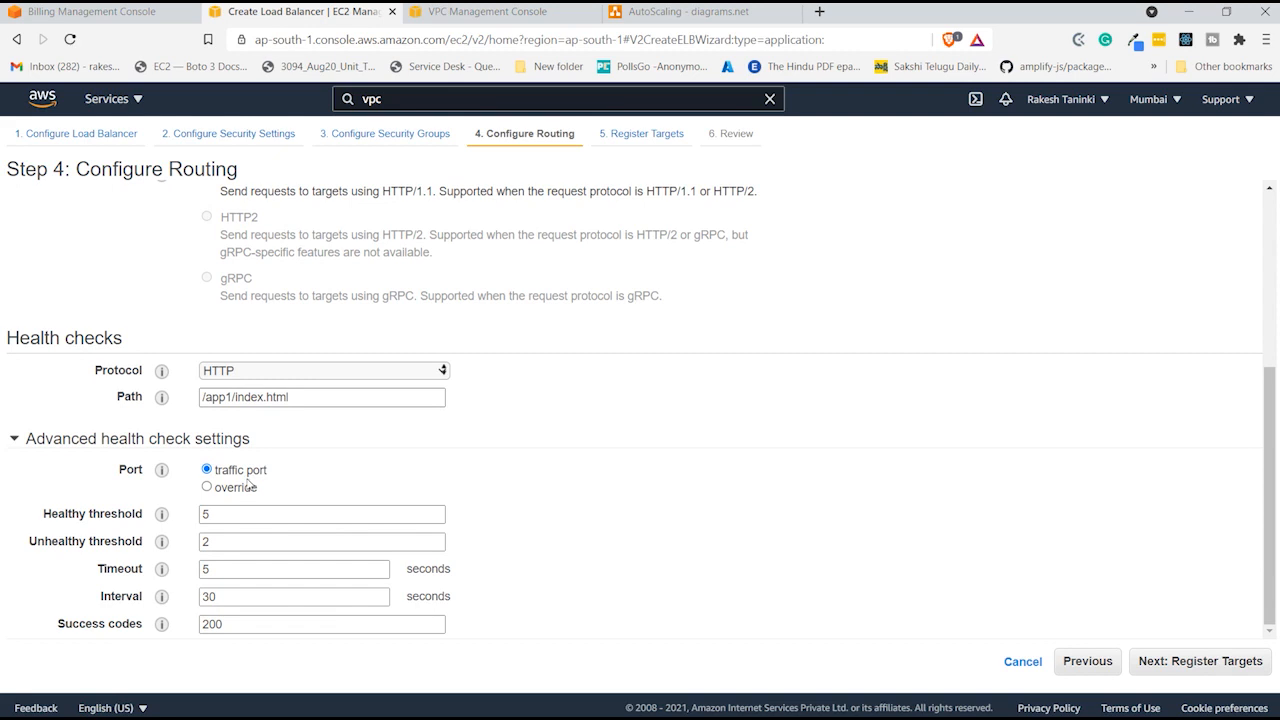
click(207, 487)
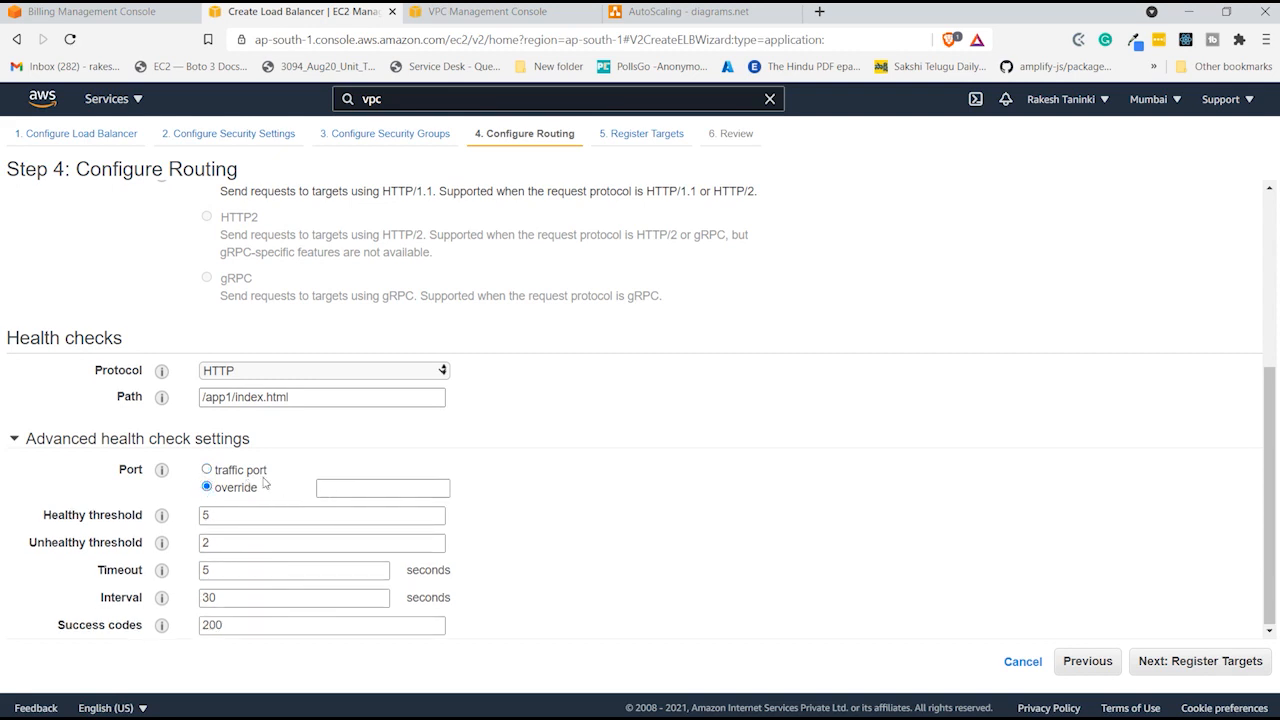
click(242, 472)
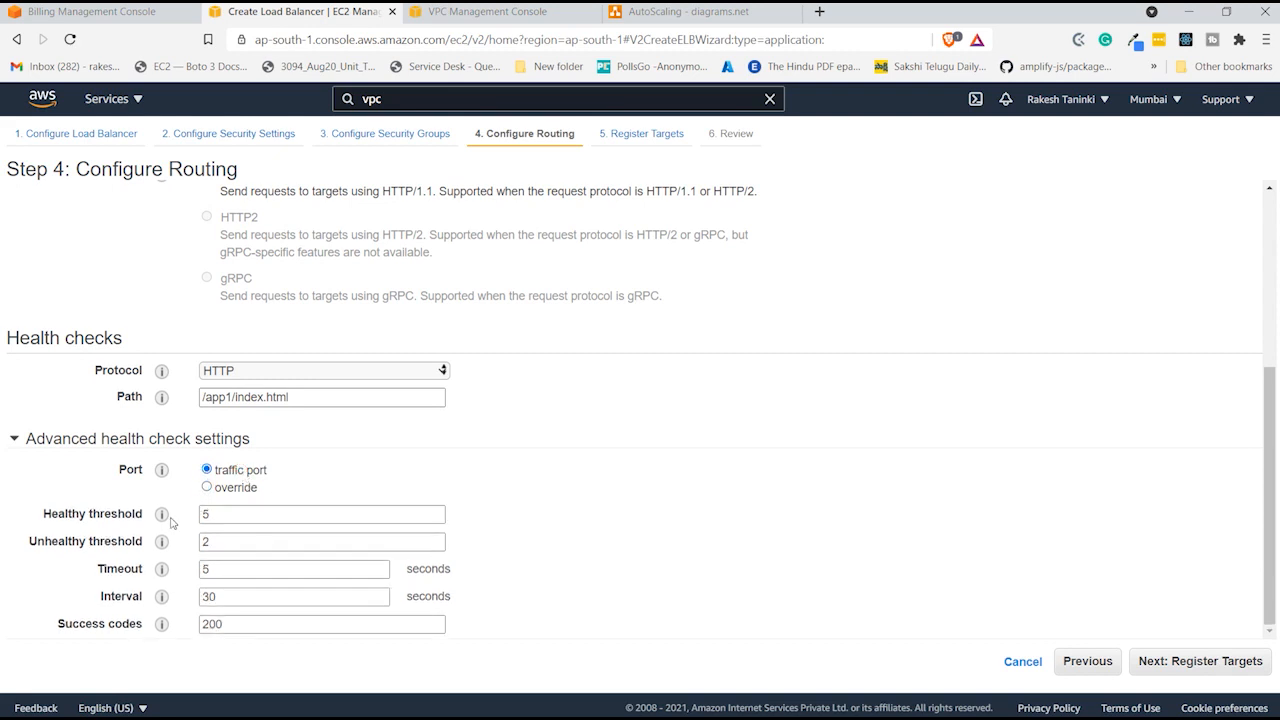
- Examine the healthy and unhealthy threshold settings of the health check and relate them to the auto scaling groups in the AutoScaling diagram
mouse_move(172, 521)
click(234, 517)
key(ctrl+a)
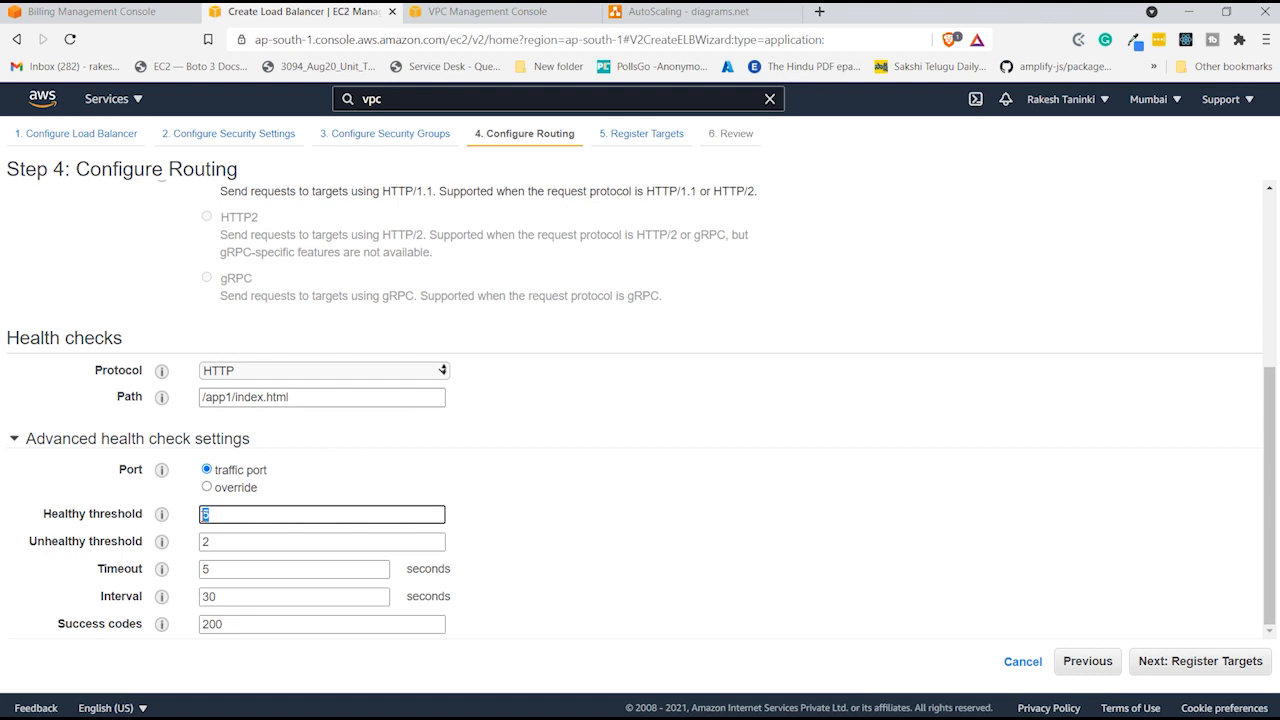
click(263, 506)
drag(142, 541, 58, 542)
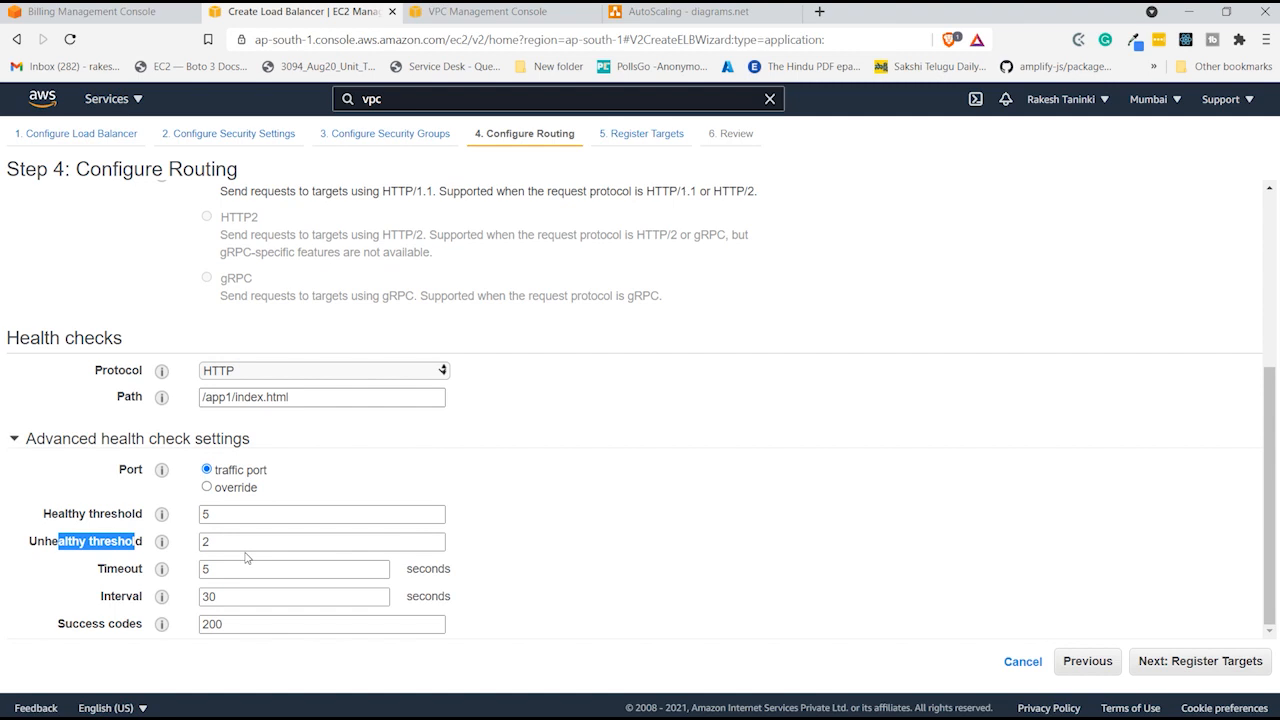
click(231, 548)
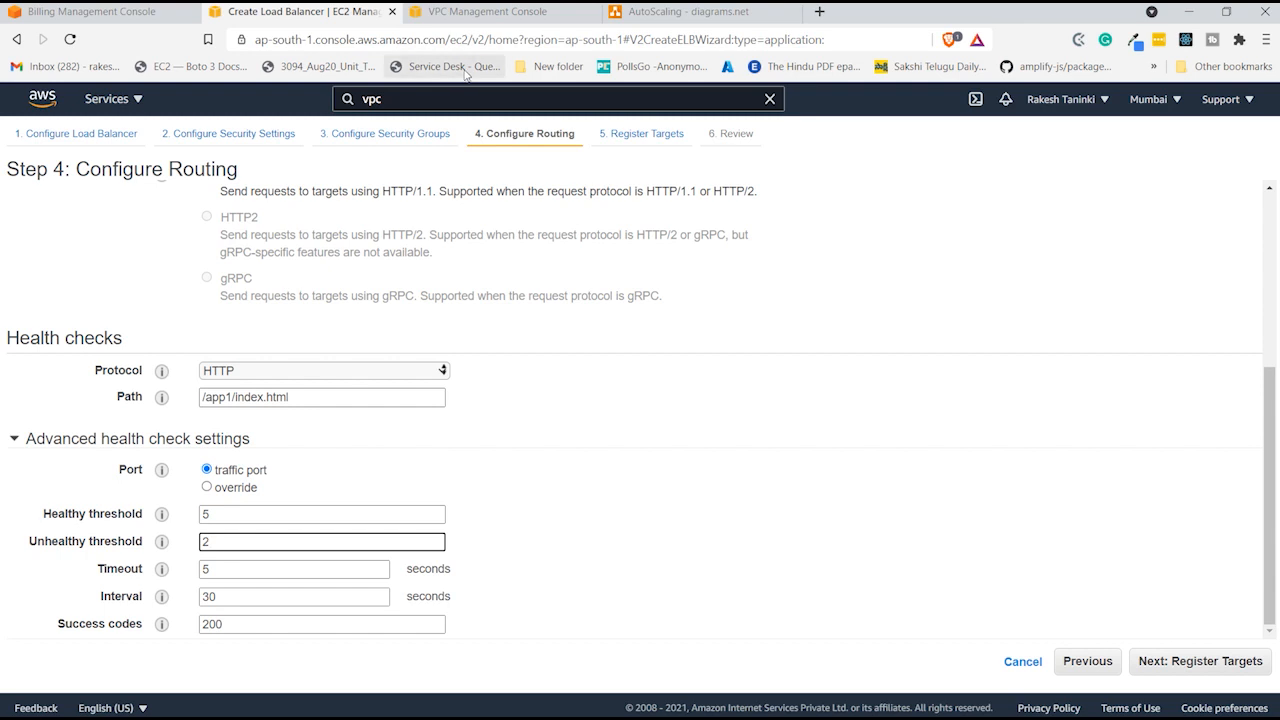
click(466, 12)
click(636, 14)
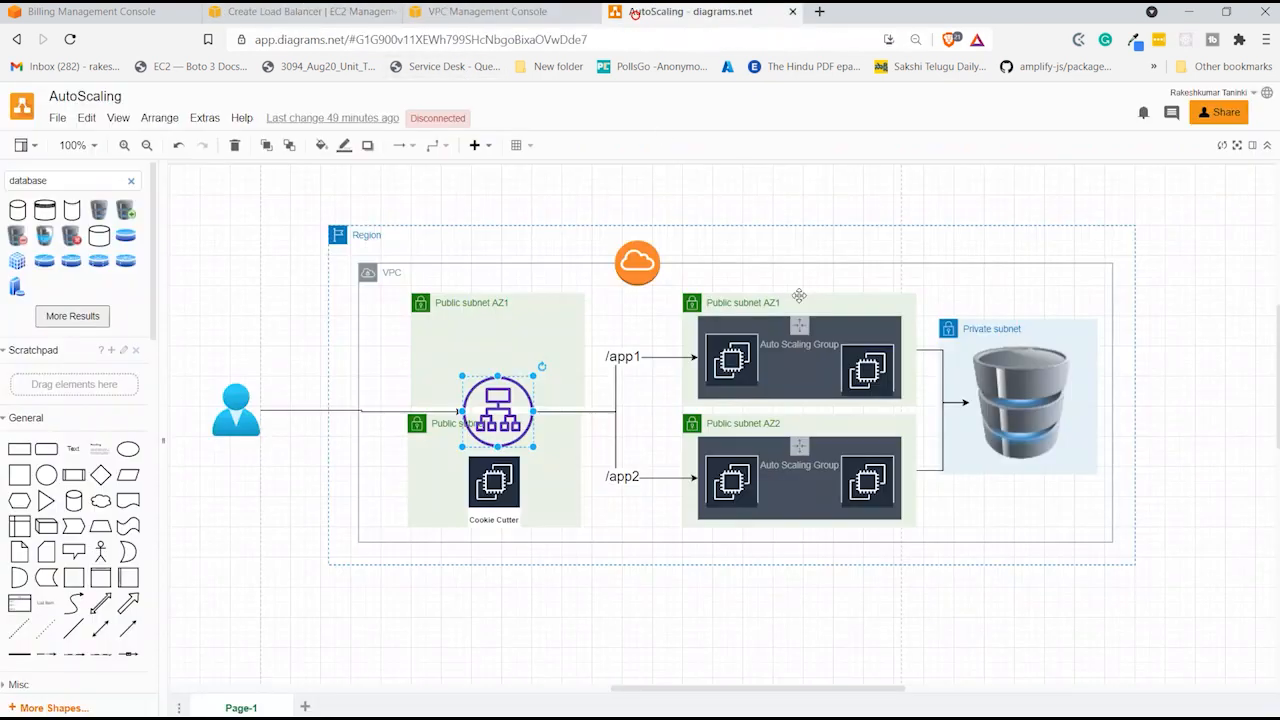
click(330, 12)
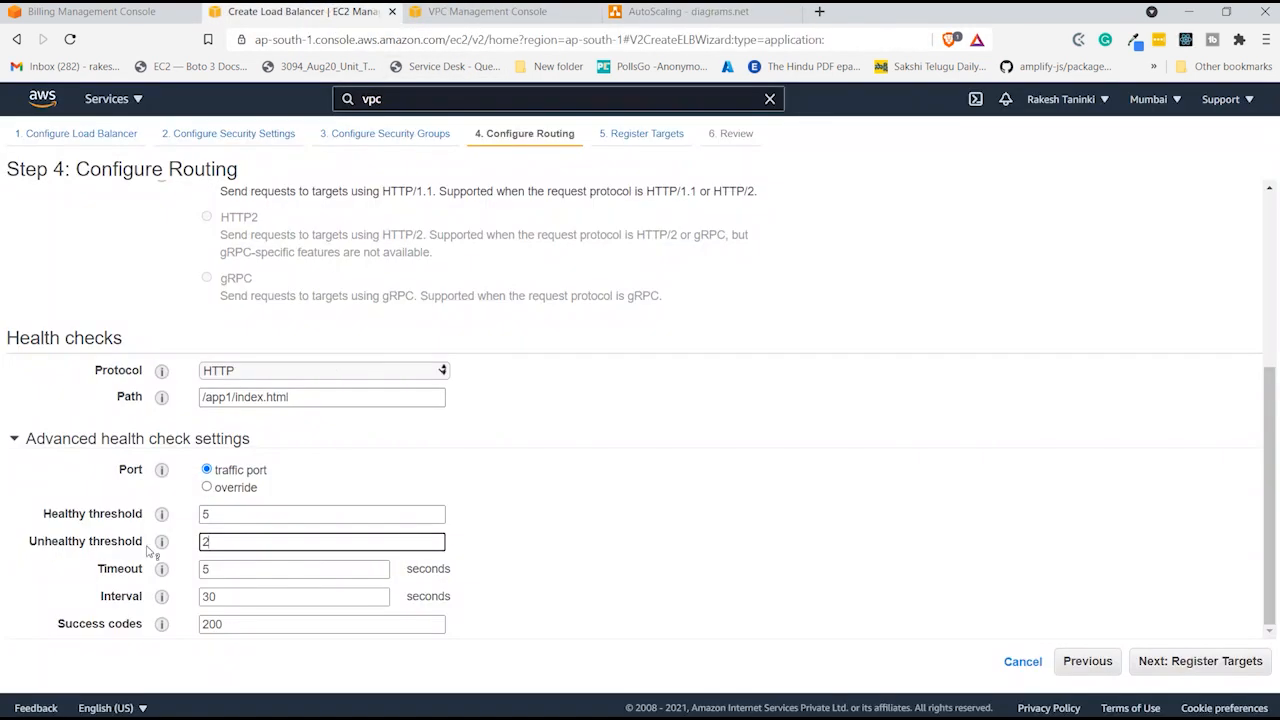
- Set the health check timeout to 30 seconds and the interval to 60 seconds
click(249, 568)
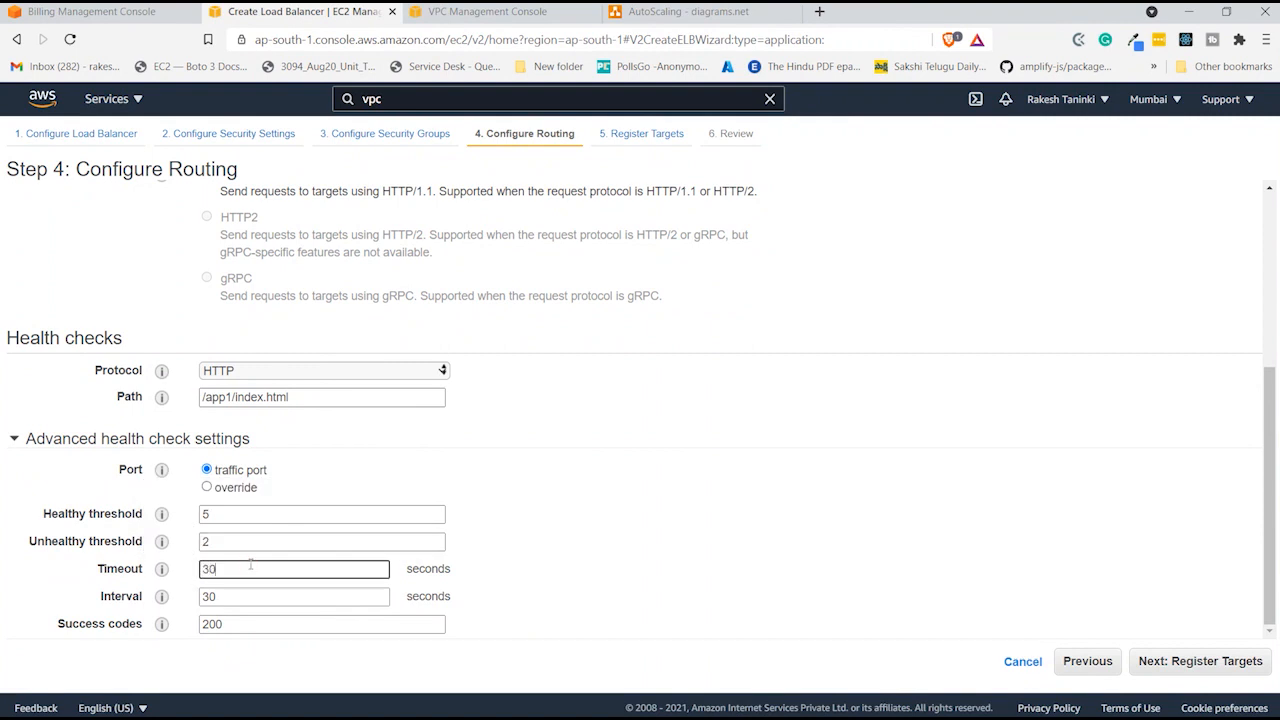
click(642, 585)
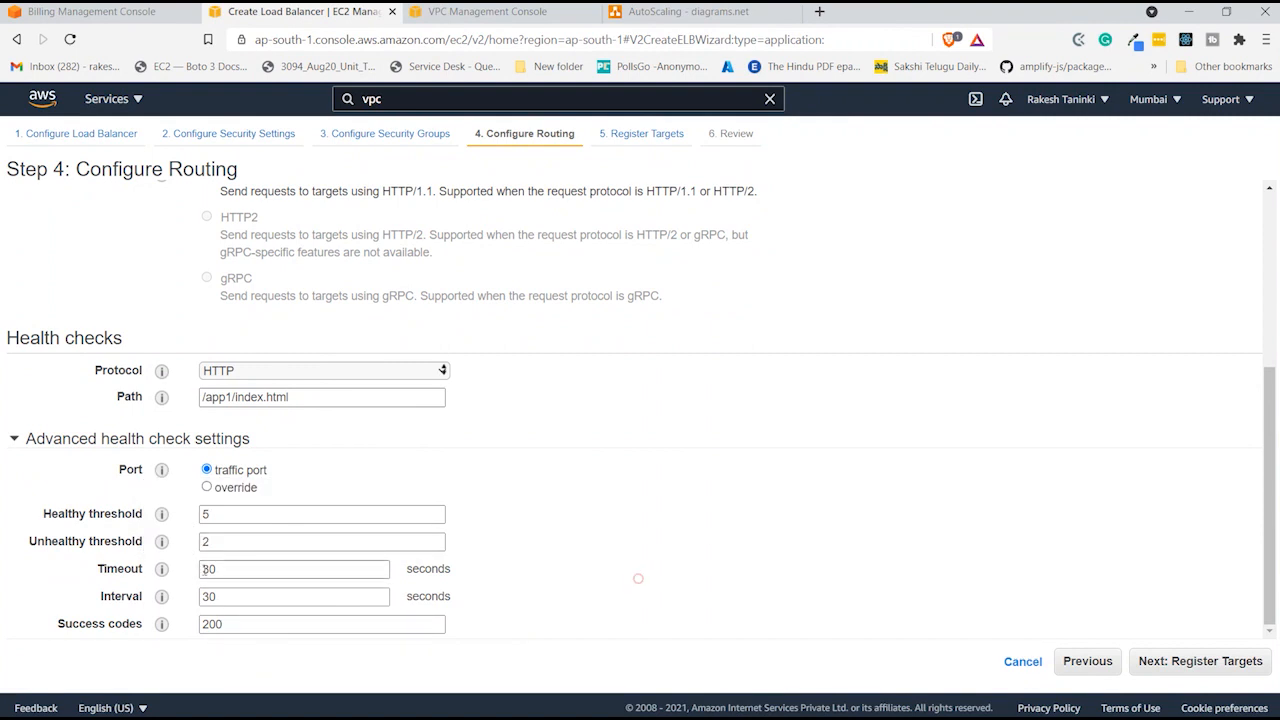
double_click(219, 598)
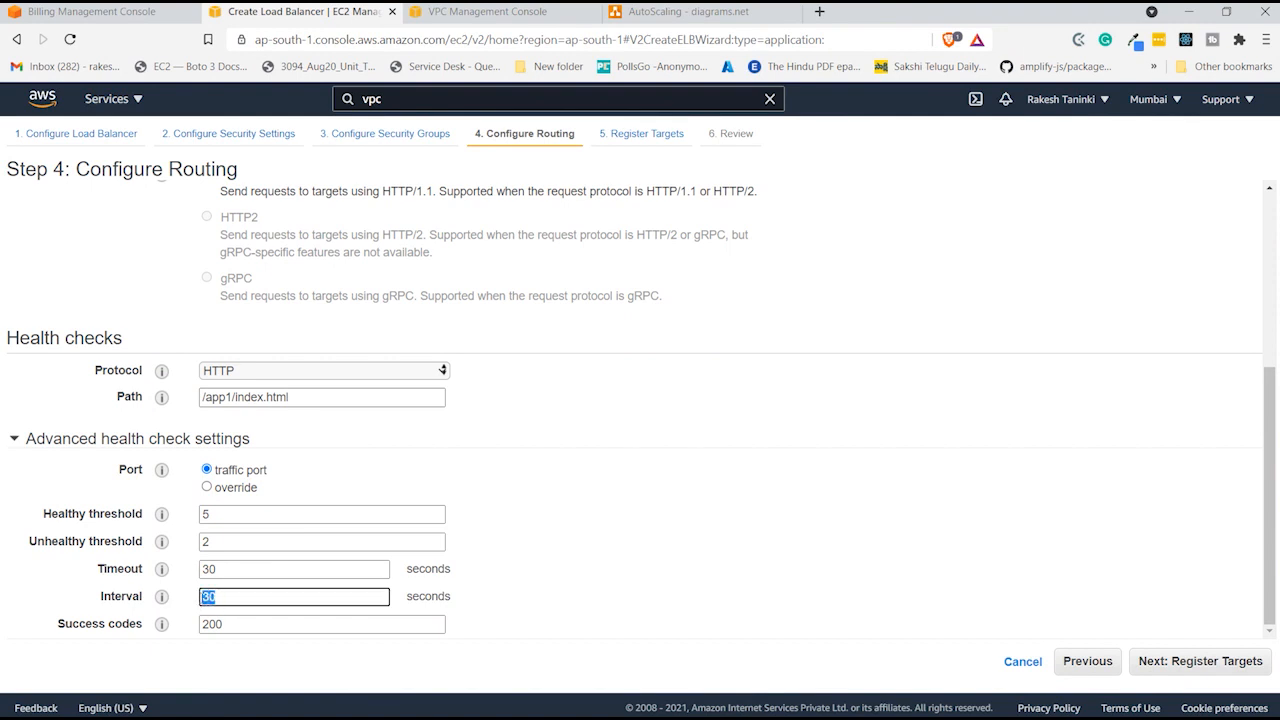
click(223, 595)
click(238, 630)
click(459, 601)
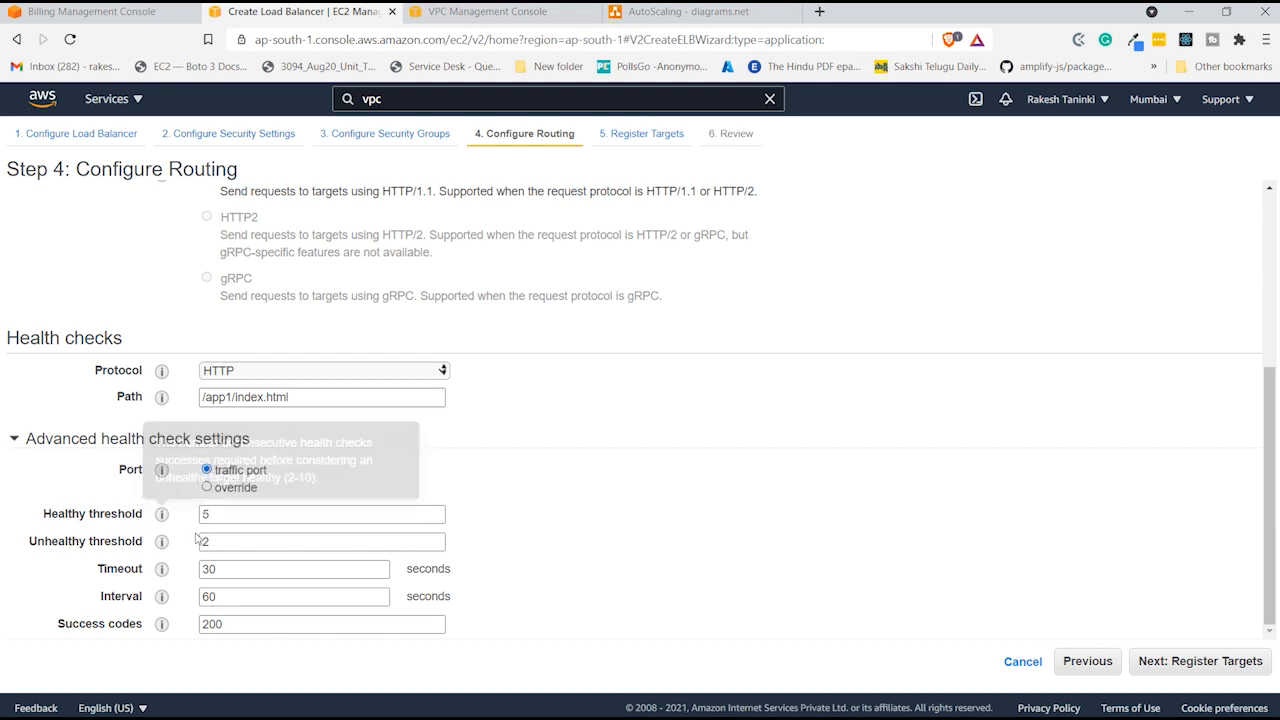
- Skip registering targets, create the alb-demo load balancer from the review and close the creation status
click(1200, 668)
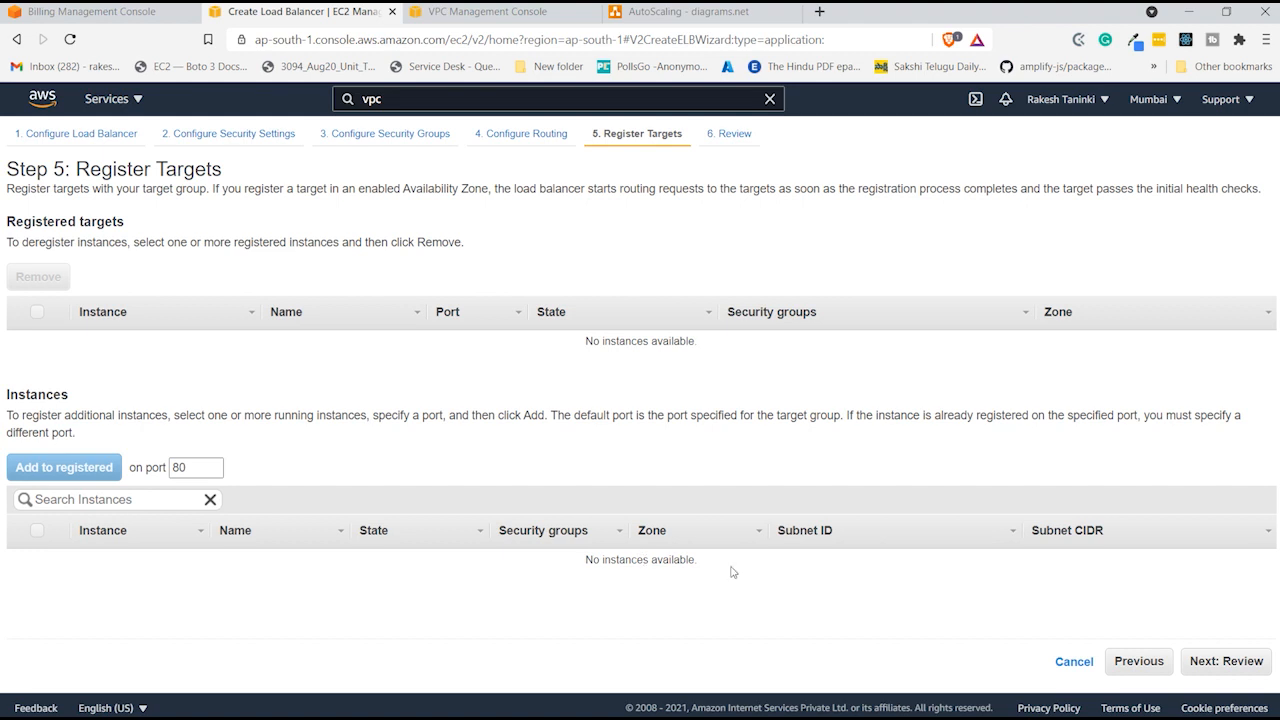
click(1232, 664)
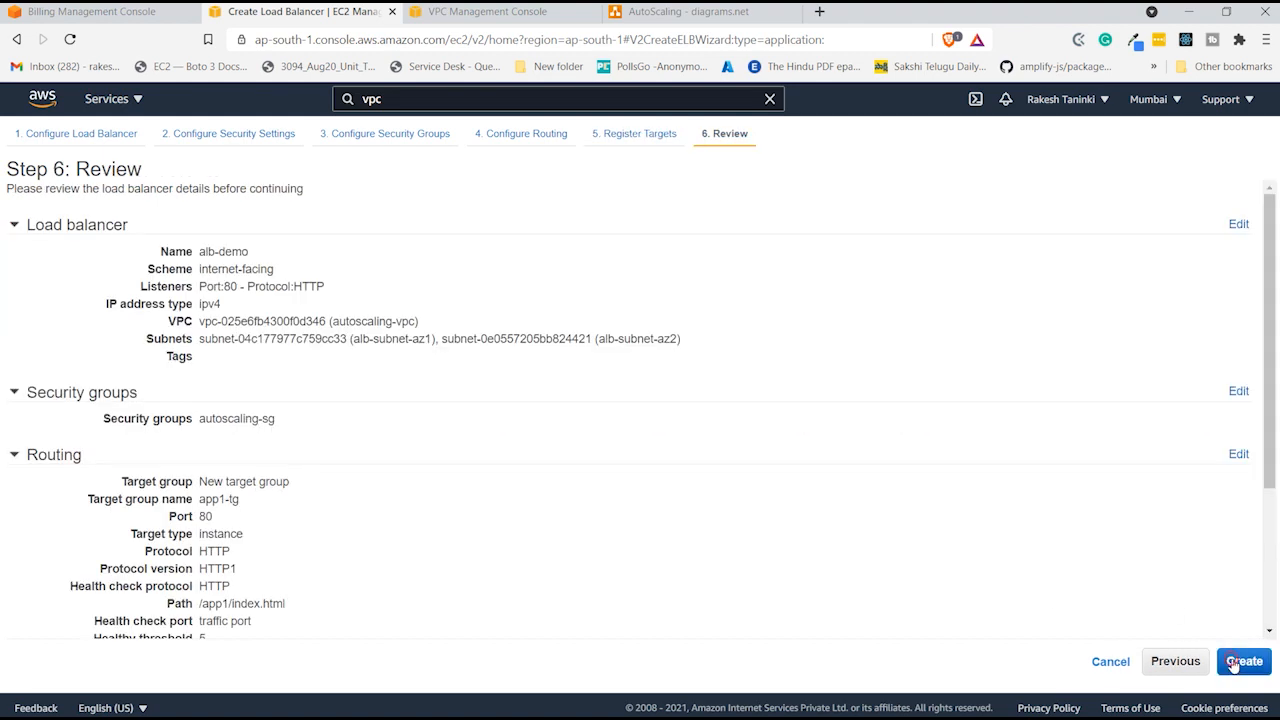
click(1250, 663)
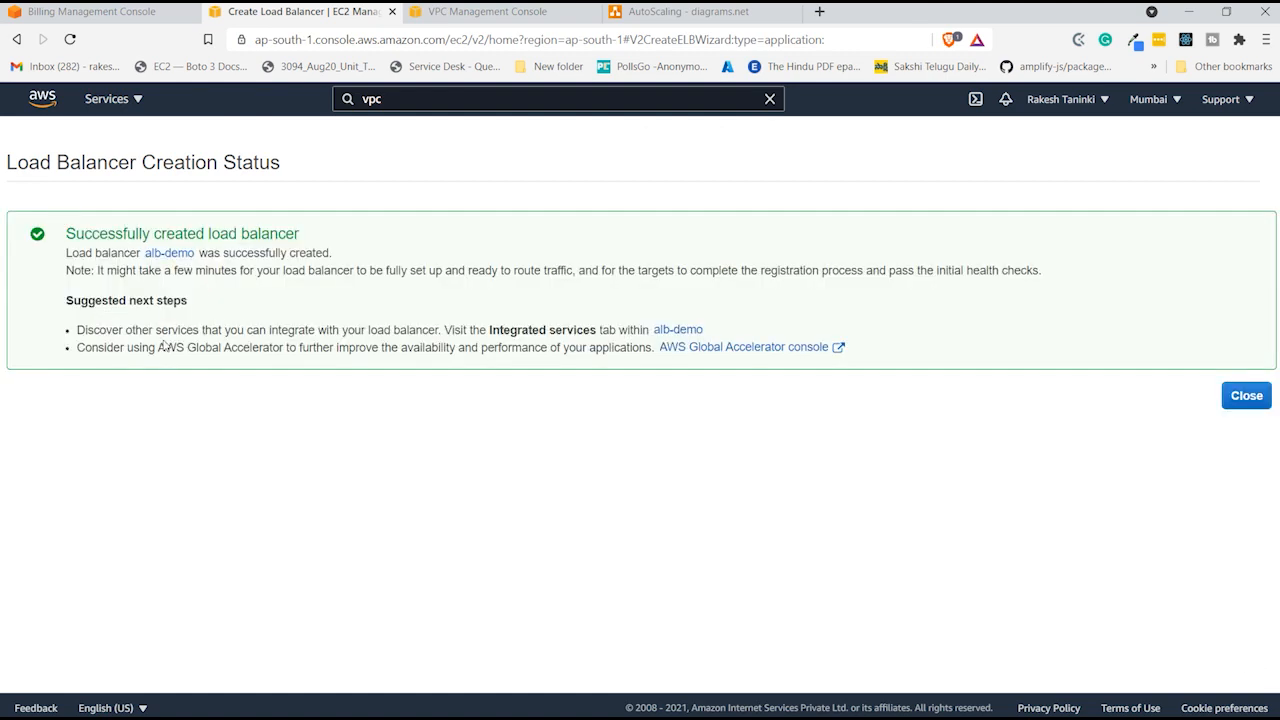
click(1256, 397)
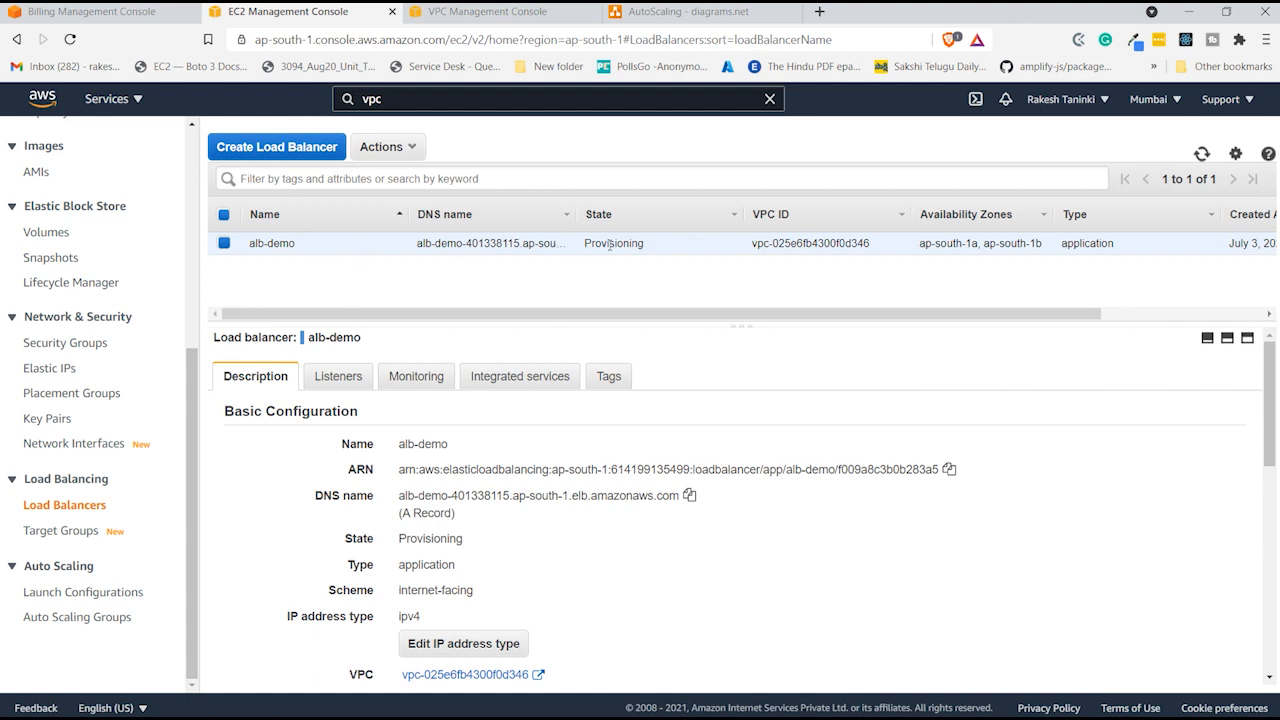
- Check the new load balancer's state and details in the list and revisit the load balancer in the AutoScaling diagram
click(600, 214)
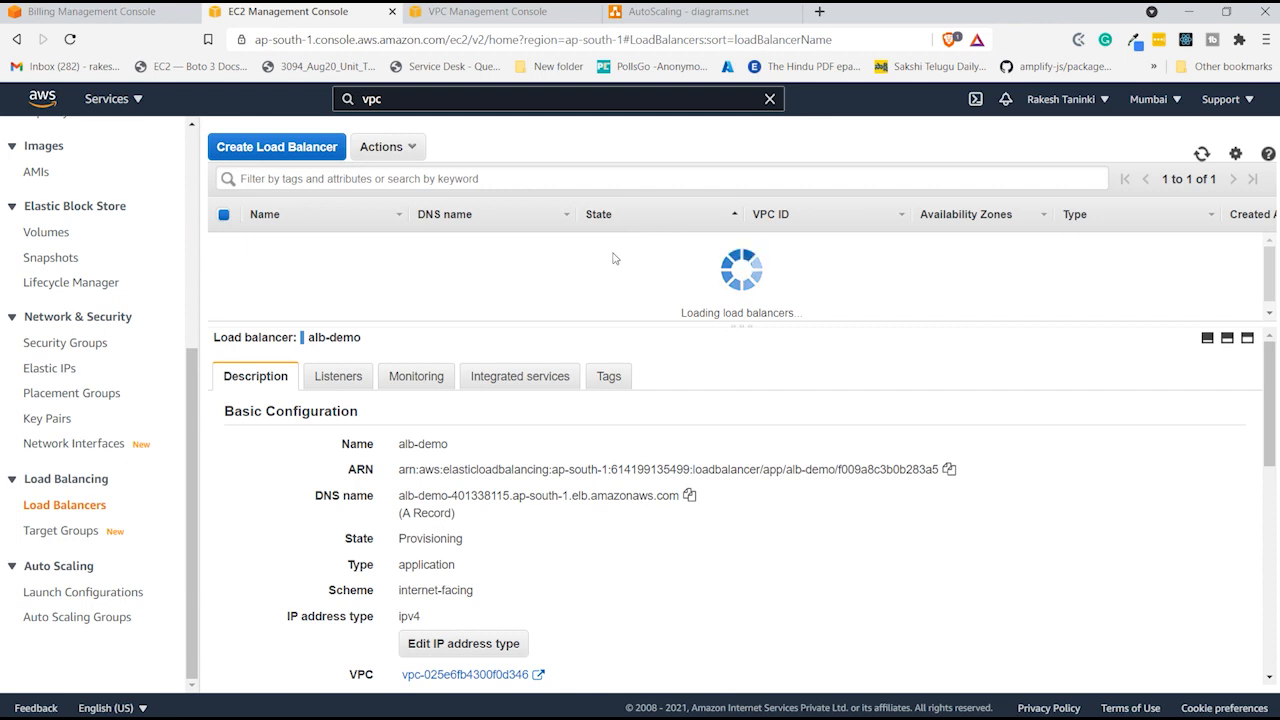
click(601, 214)
click(690, 11)
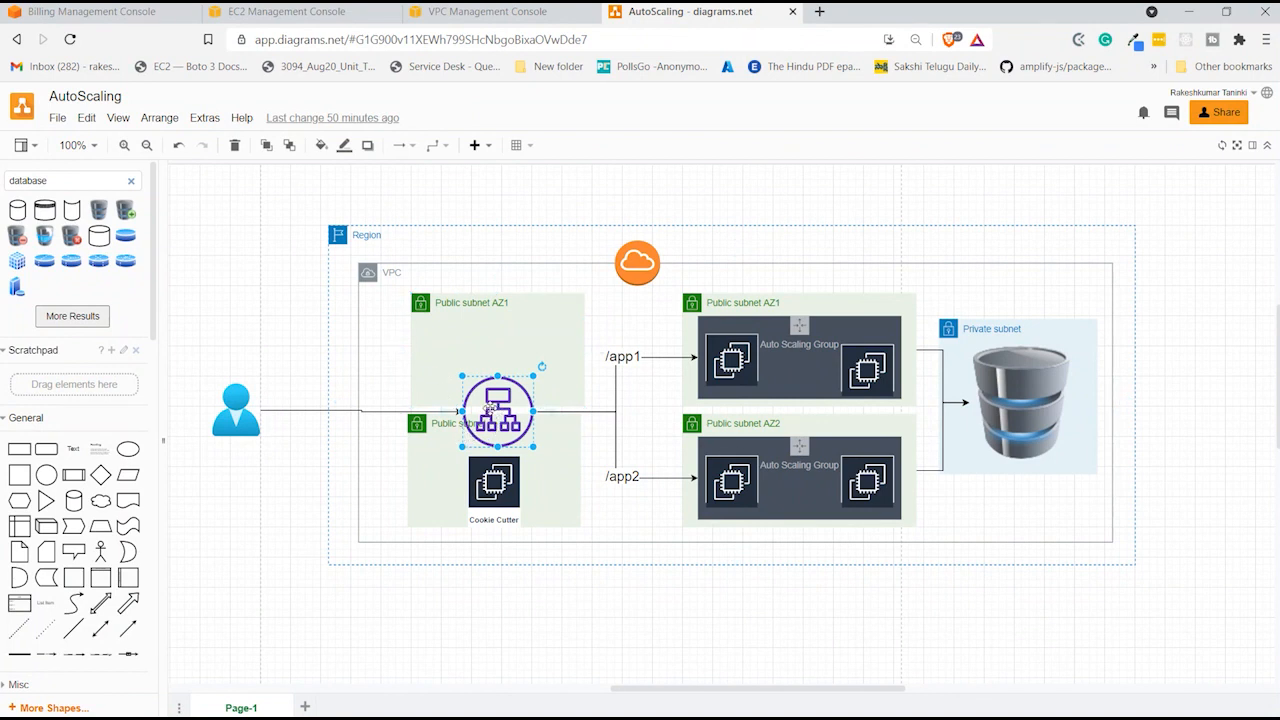
drag(490, 408, 494, 409)
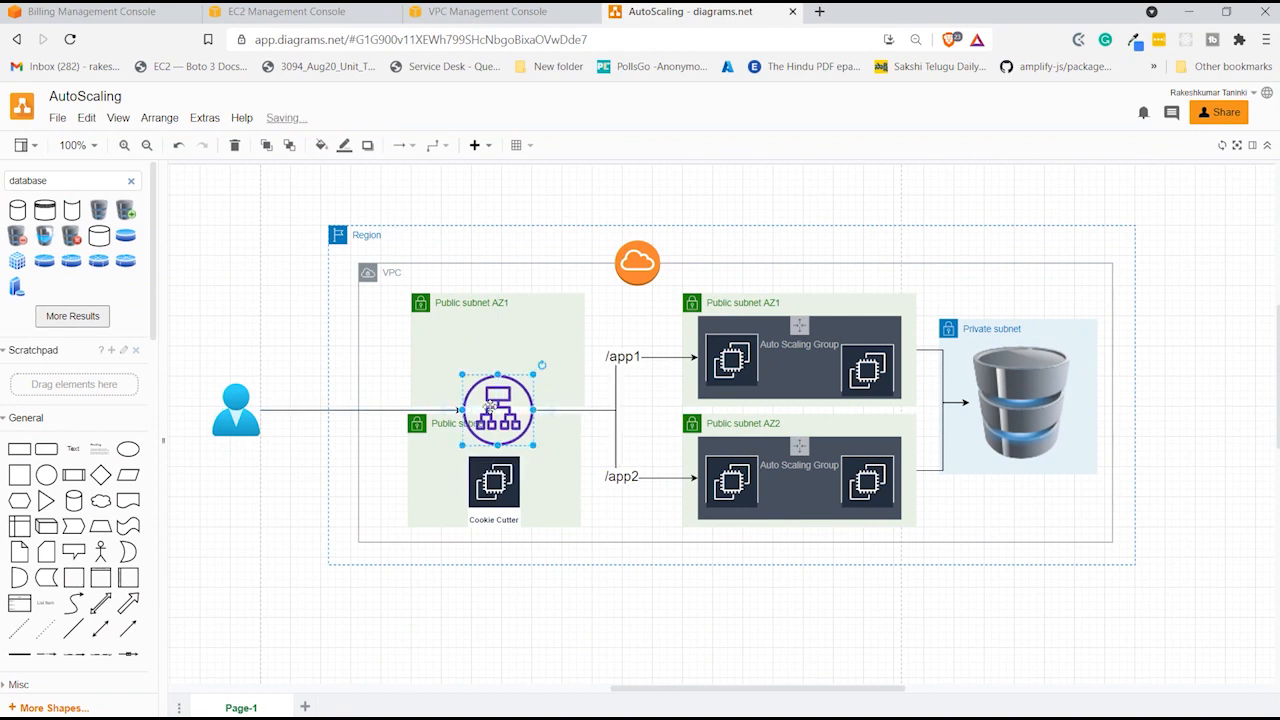
click(330, 12)
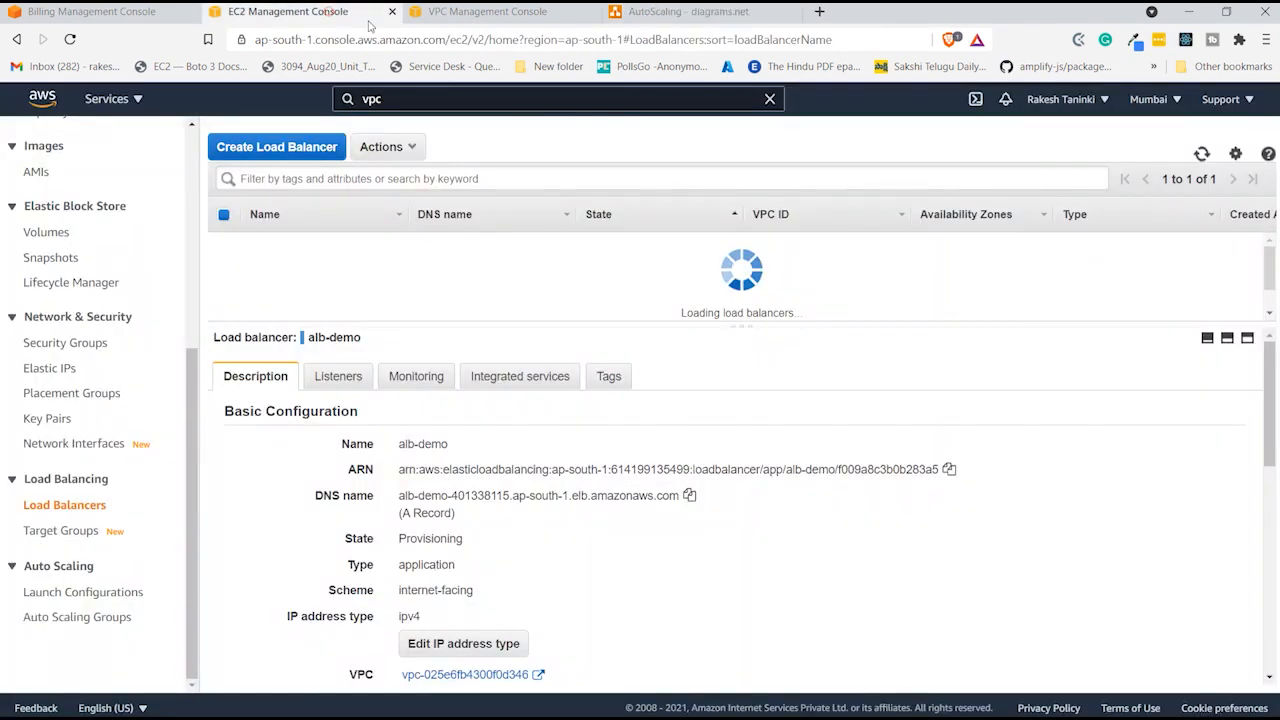
click(278, 214)
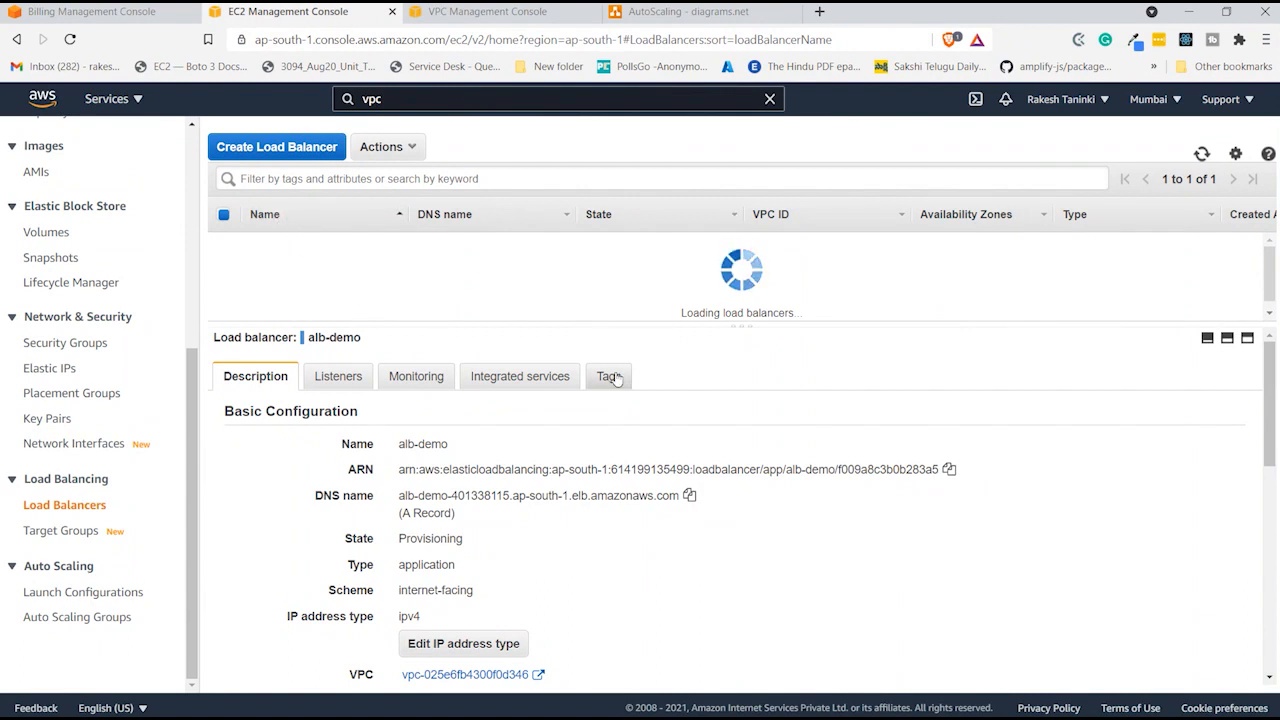
scroll(555, 478, down, 1)
scroll(594, 446, up, 1)
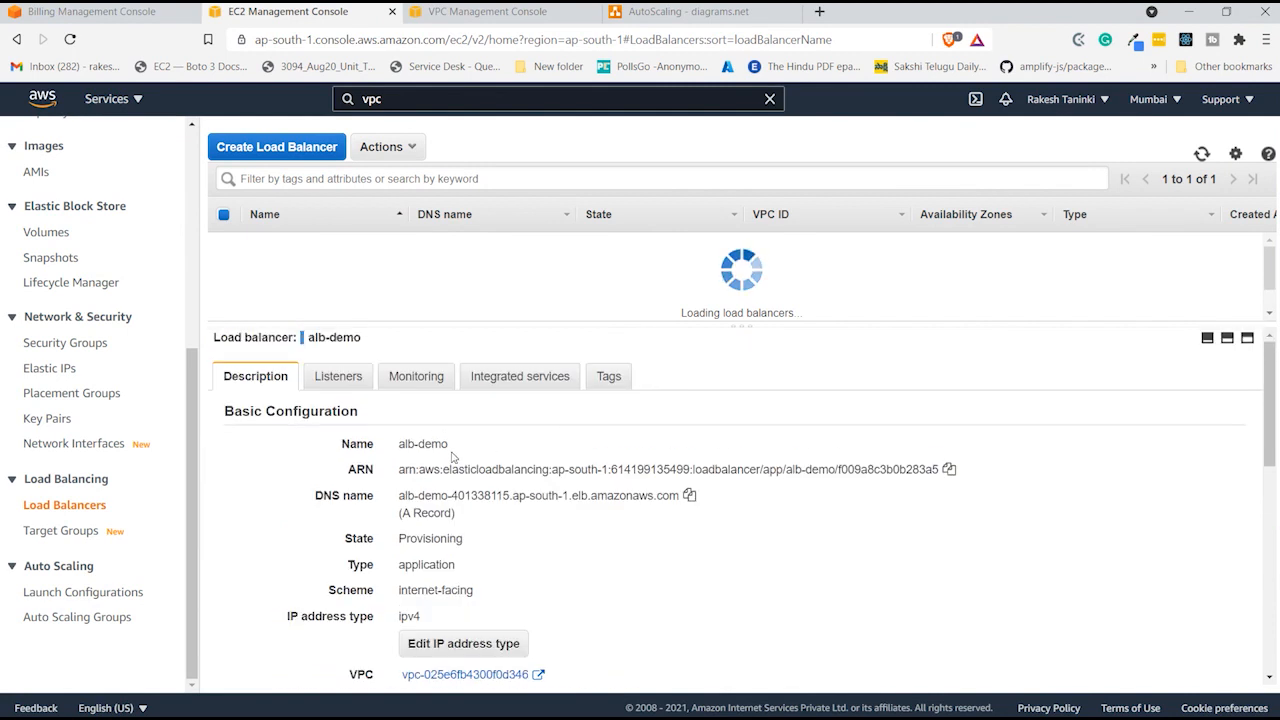
- Copy the DNS name of the alb-demo load balancer from its basic configuration
drag(314, 492, 381, 504)
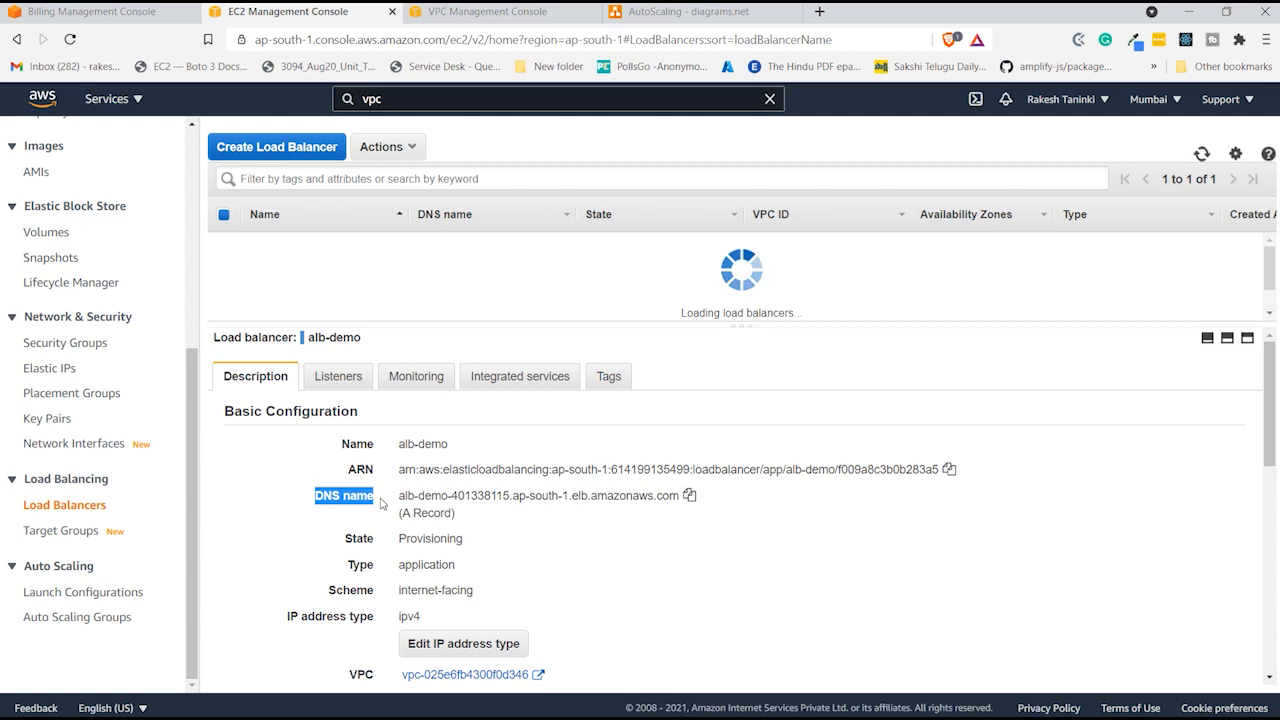
click(425, 495)
drag(399, 495, 572, 503)
click(615, 507)
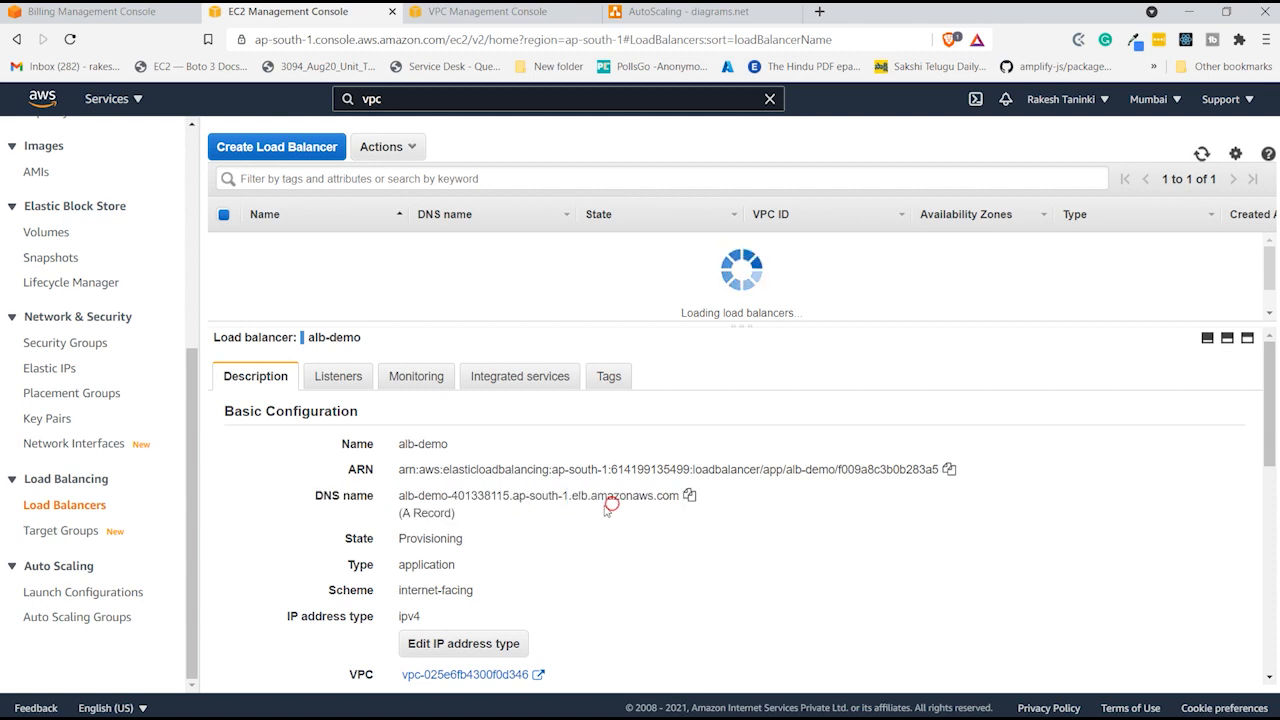
click(690, 496)
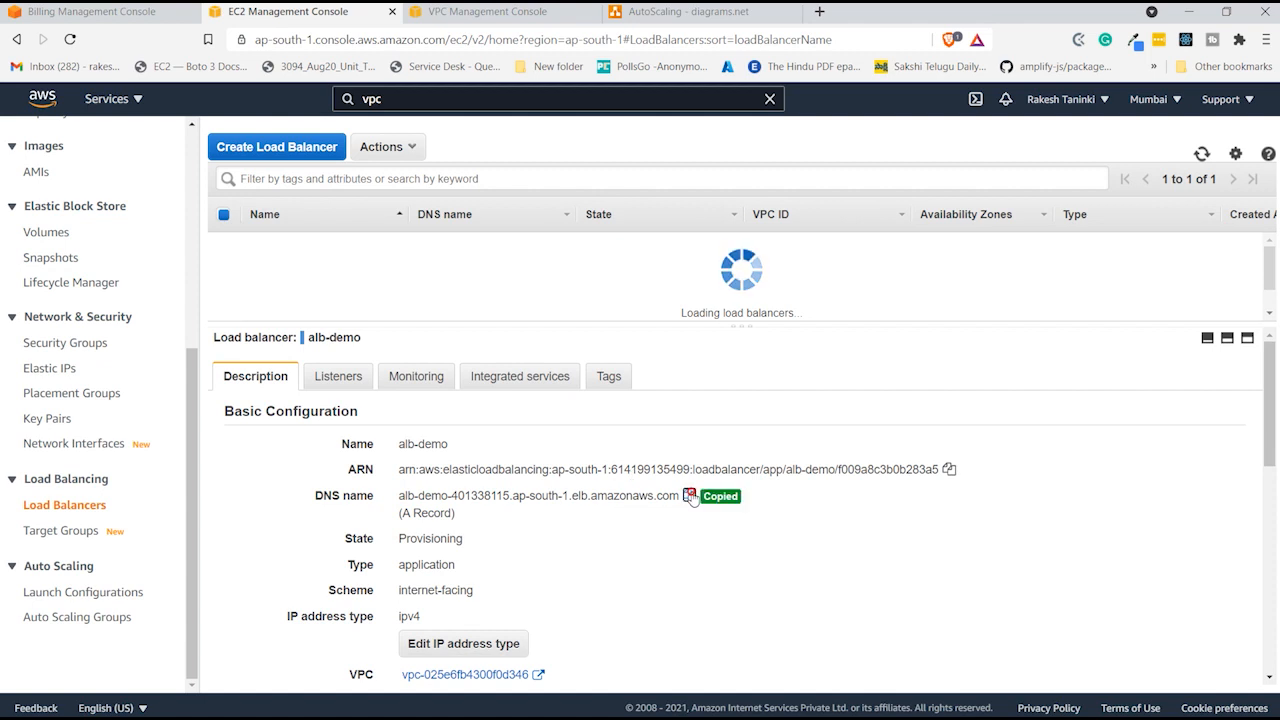
- Open dnschecker.org in a new browser tab and look up the A records of google.com
click(821, 12)
text(dnsche)
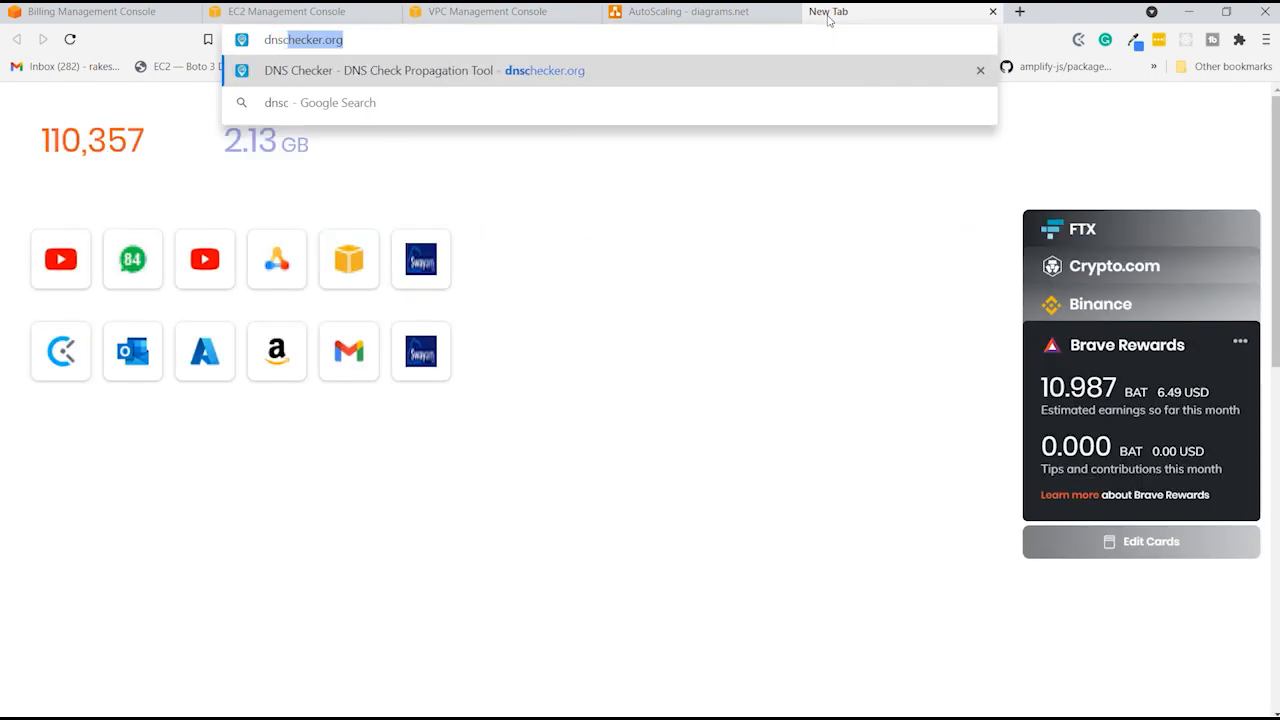
key(Return)
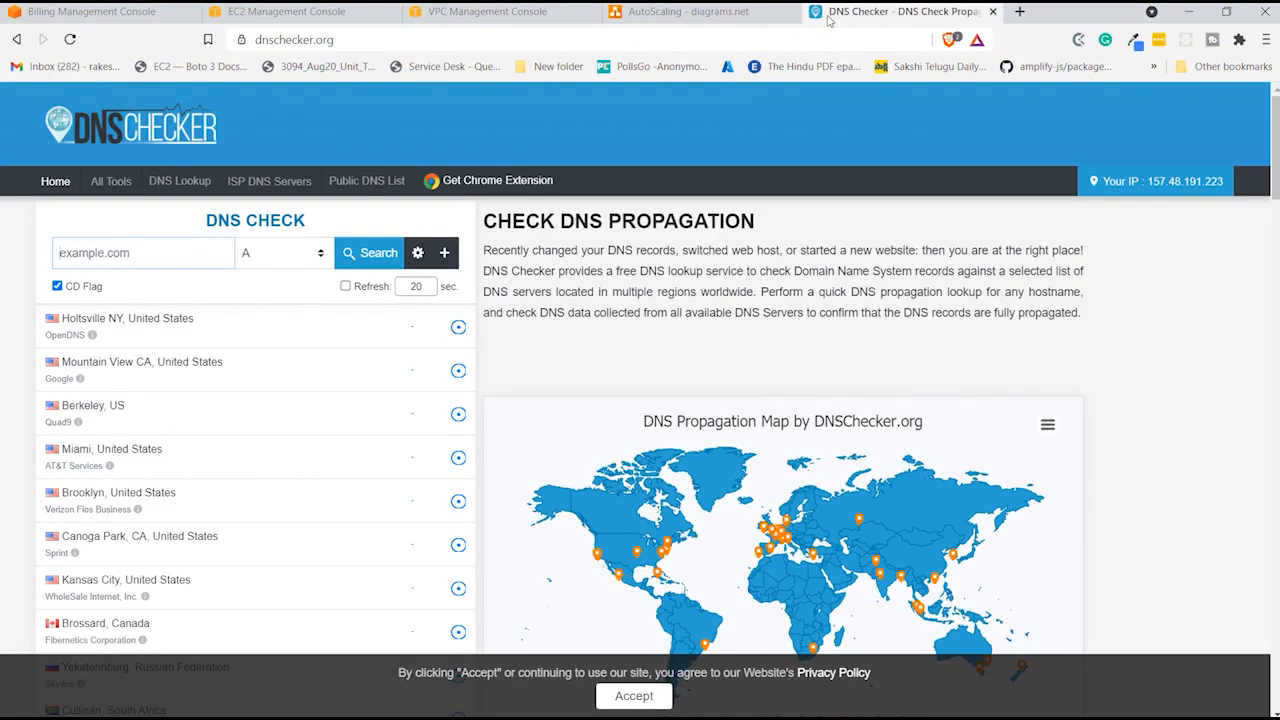
text(goo)
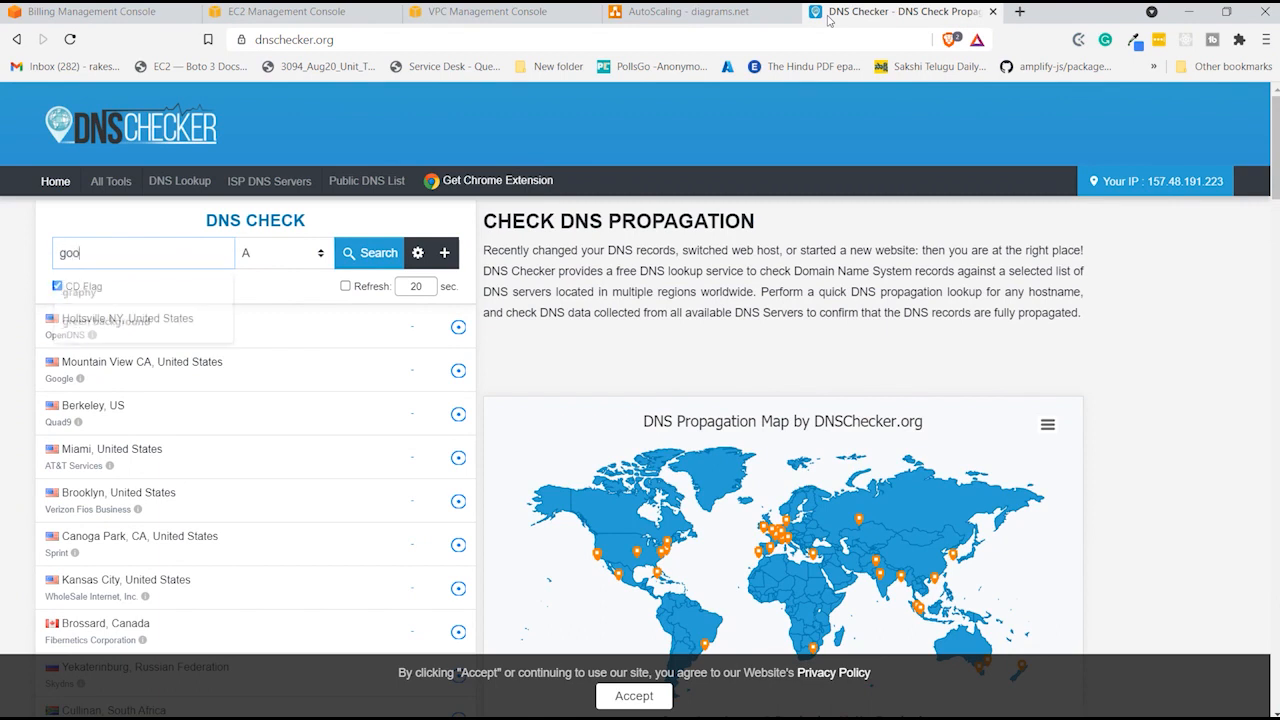
text(gle.com)
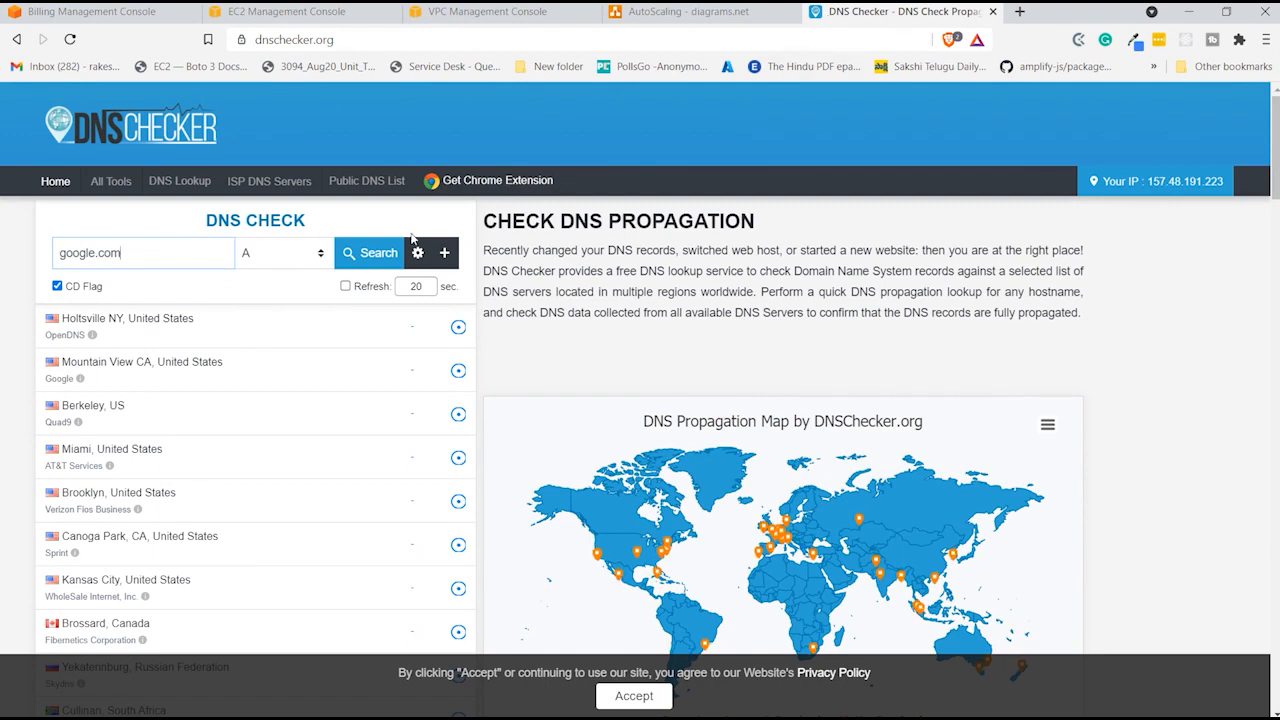
click(368, 256)
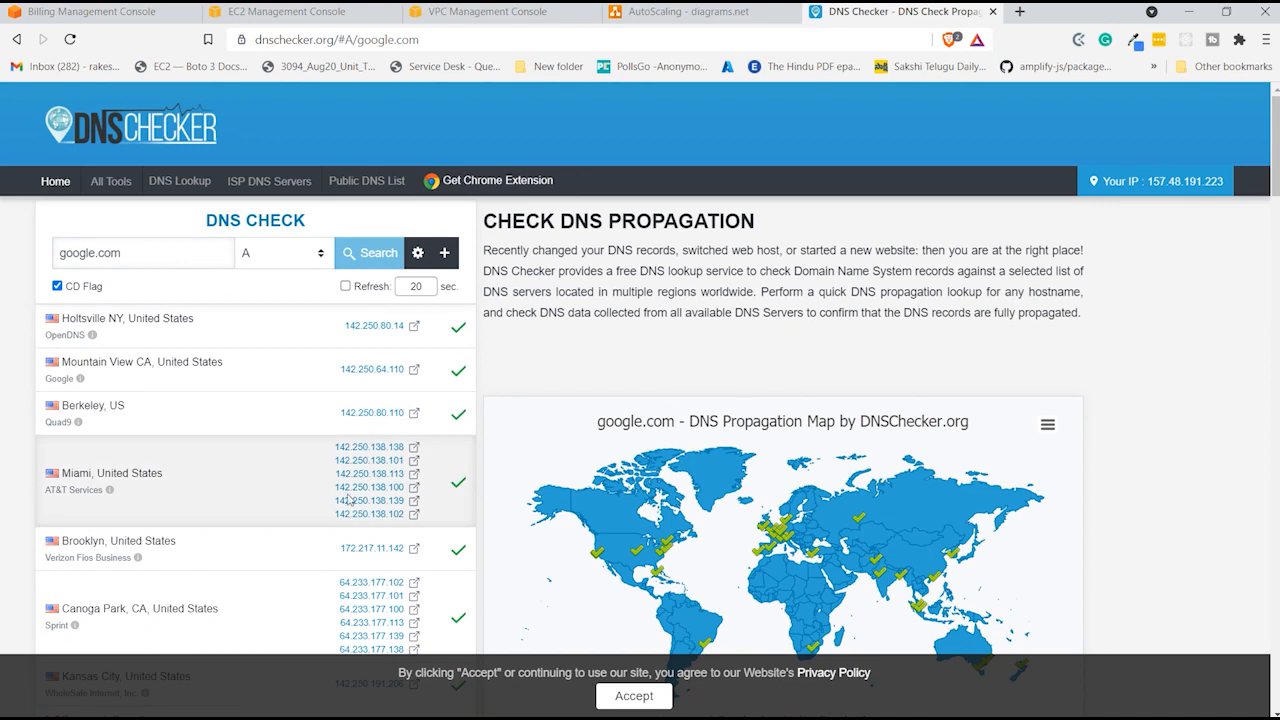
- Examine the IP addresses that google.com resolves to across the listed locations, including those for Miami
scroll(352, 462, down, 1)
scroll(352, 462, down, 1)
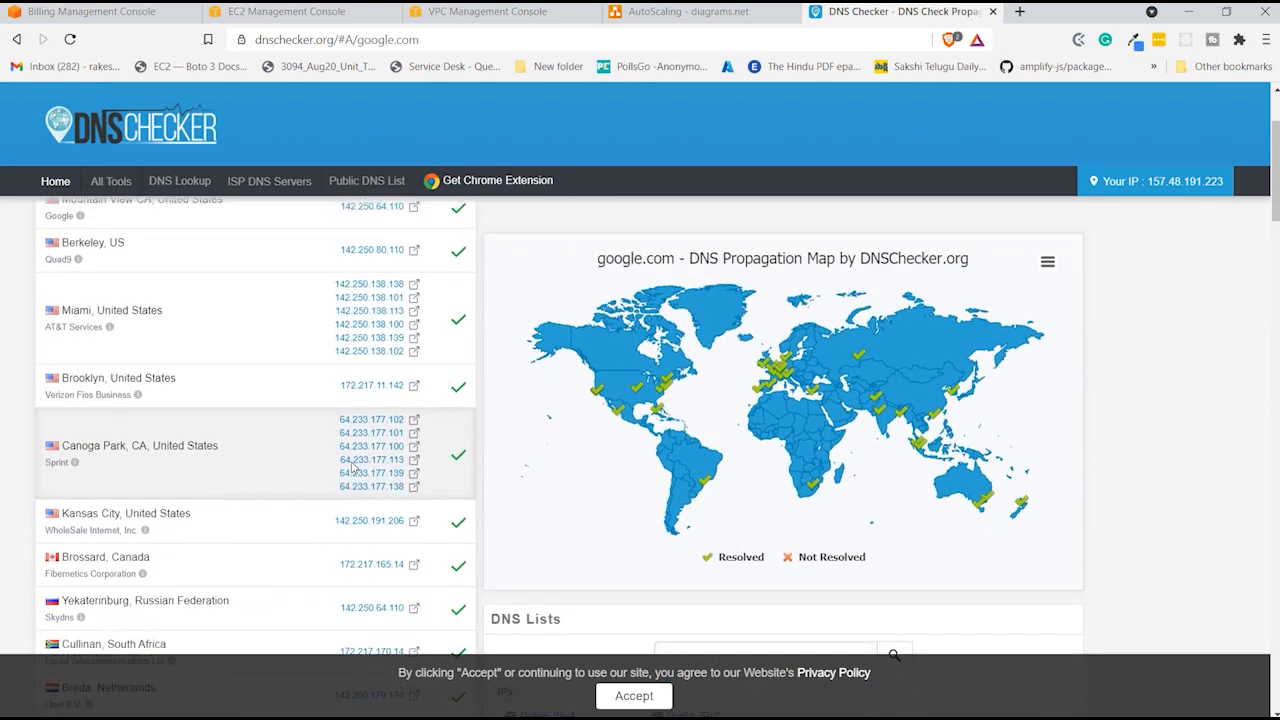
scroll(240, 423, up, 2)
scroll(237, 422, down, 5)
scroll(237, 422, down, 9)
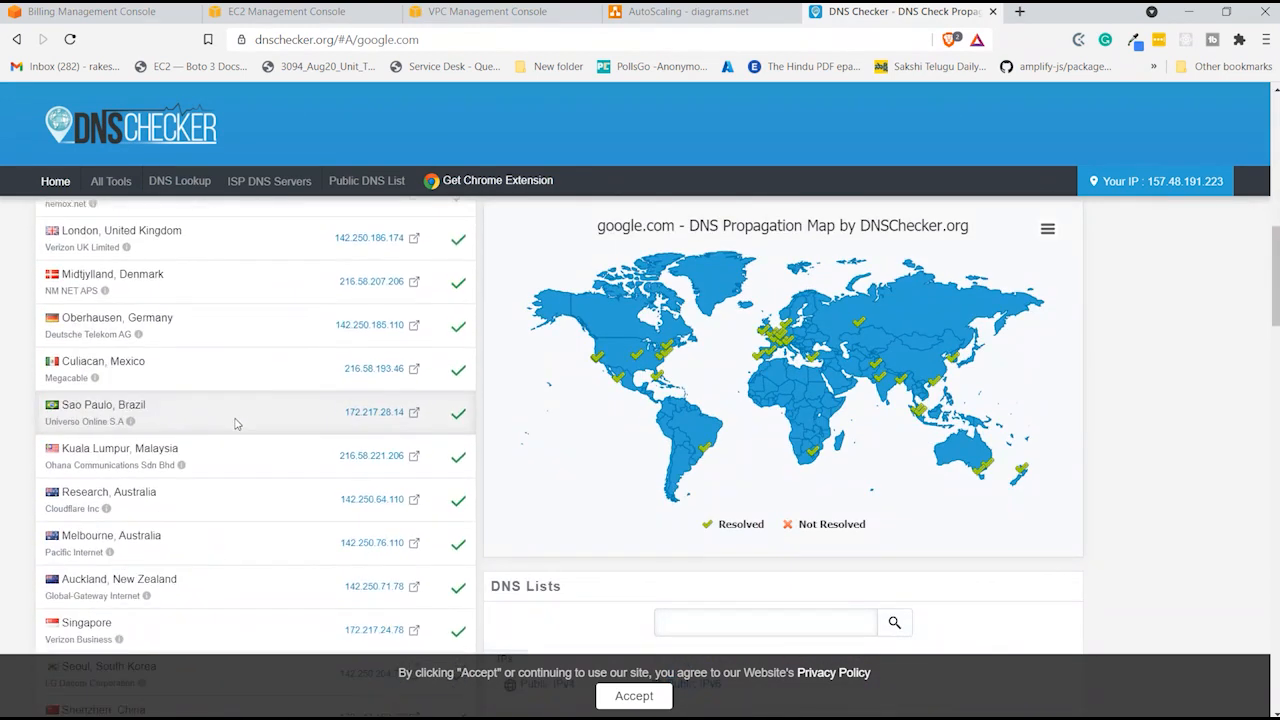
scroll(237, 436, up, 6)
scroll(237, 436, up, 6)
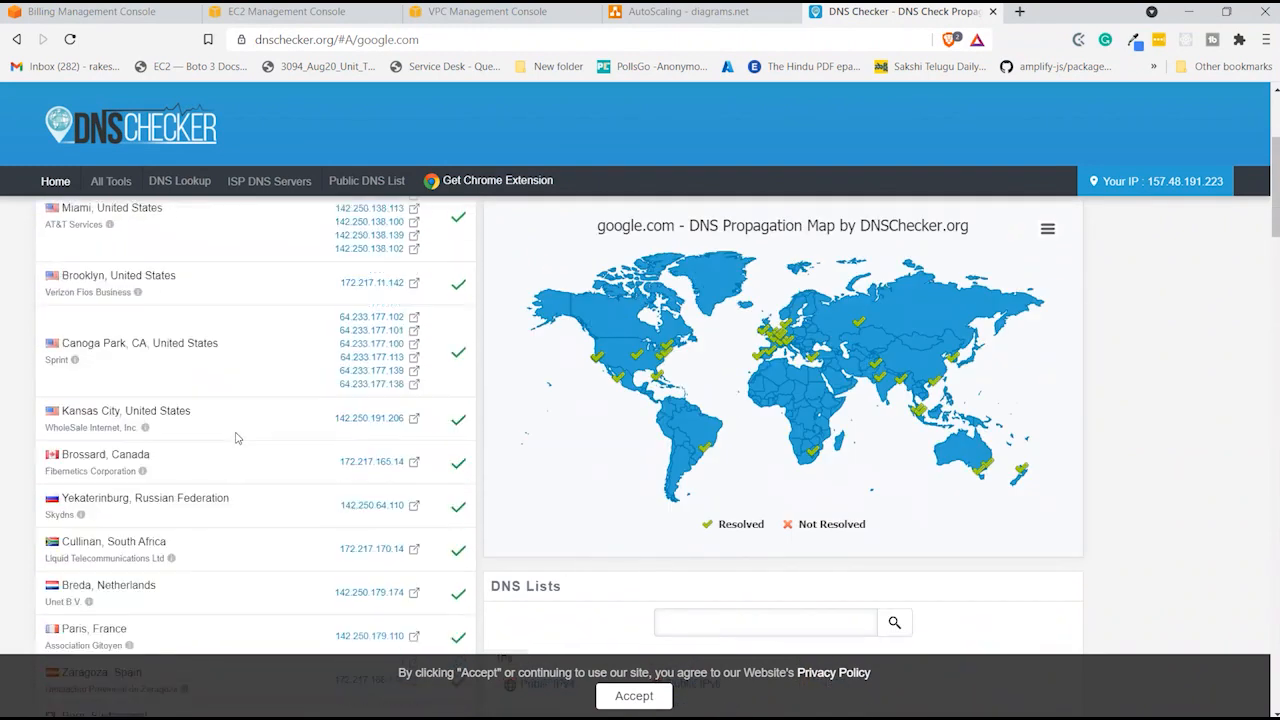
drag(333, 454, 394, 514)
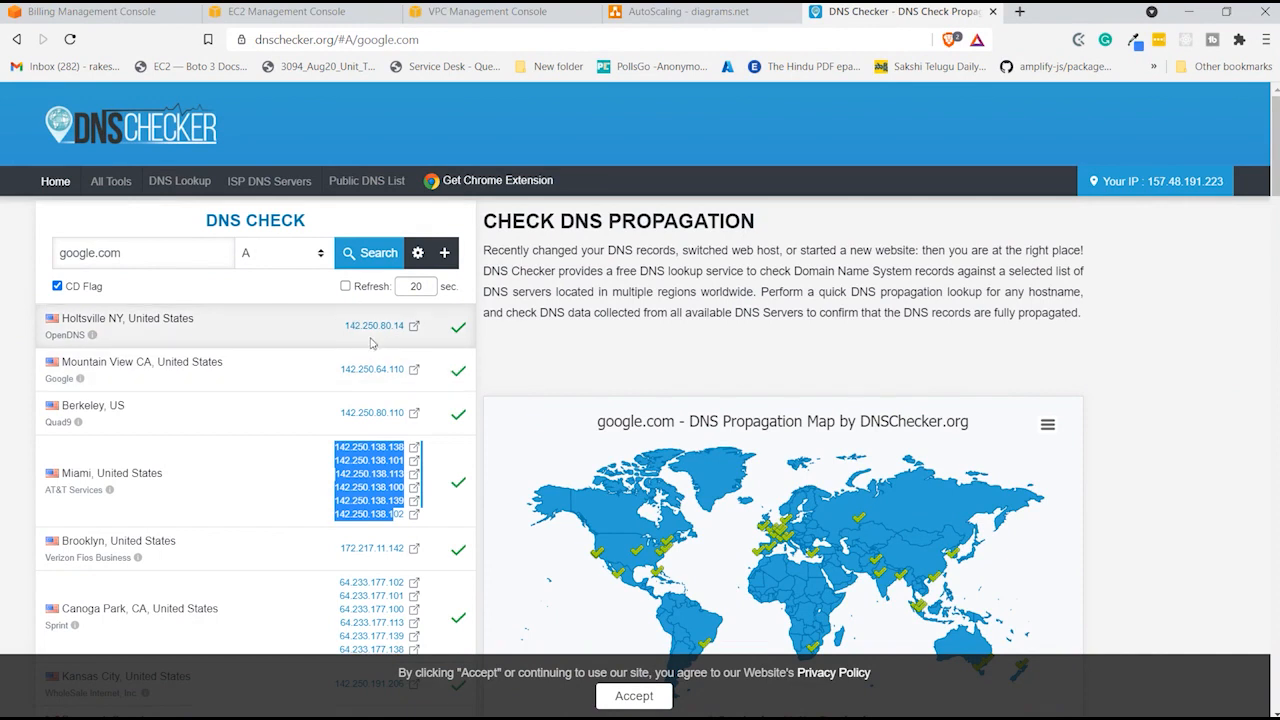
- Look up the A records of the copied alb-demo load balancer DNS name in place of google.com
scroll(361, 405, down, 4)
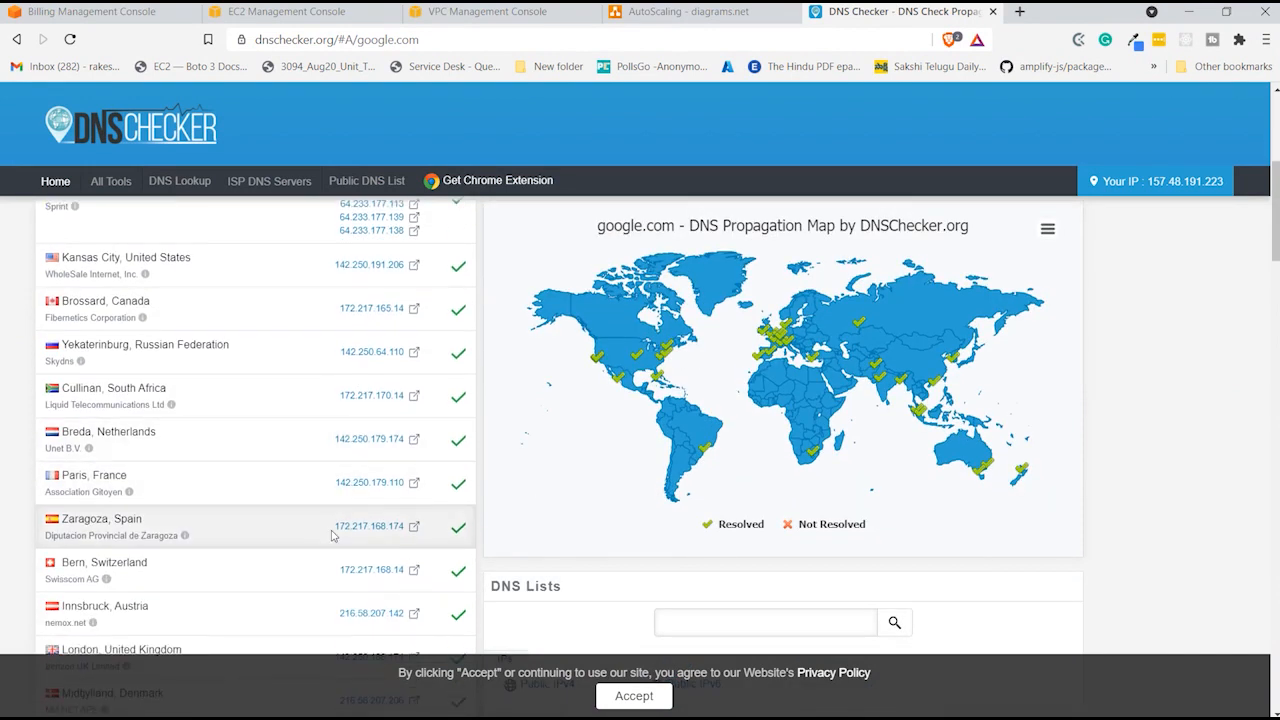
scroll(331, 530, up, 5)
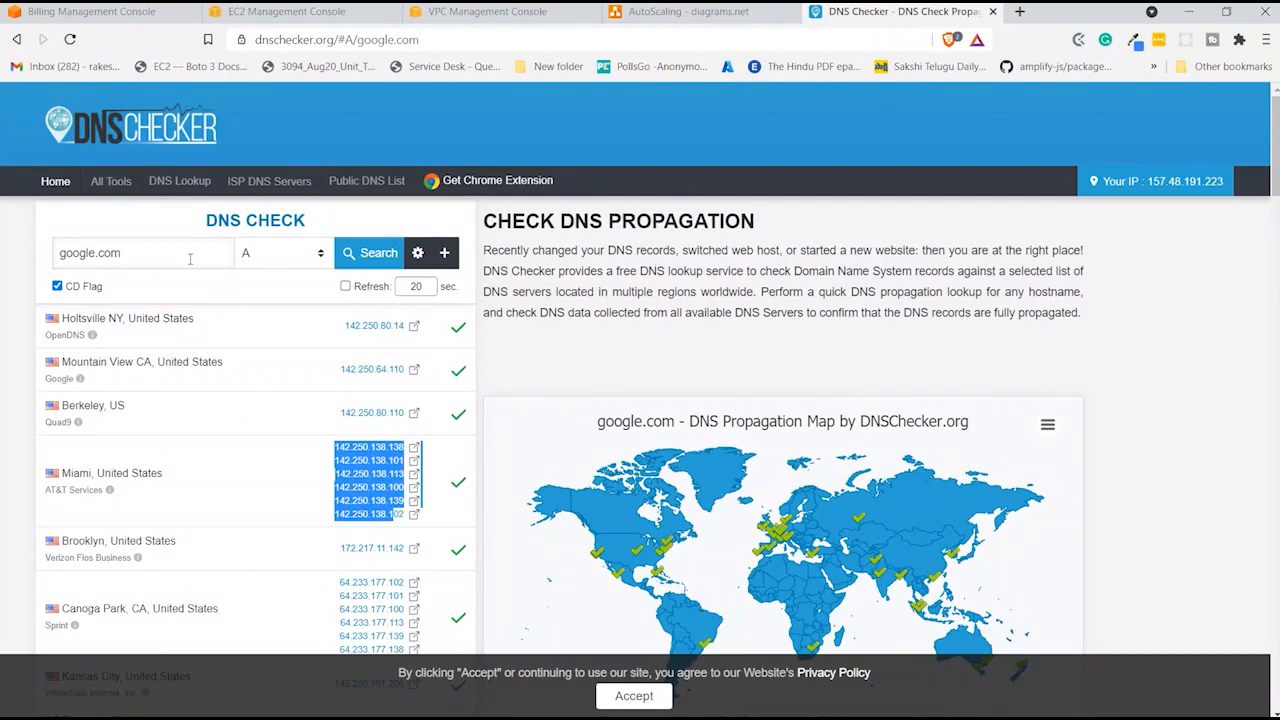
triple_click(184, 253)
key(ctrl+v)
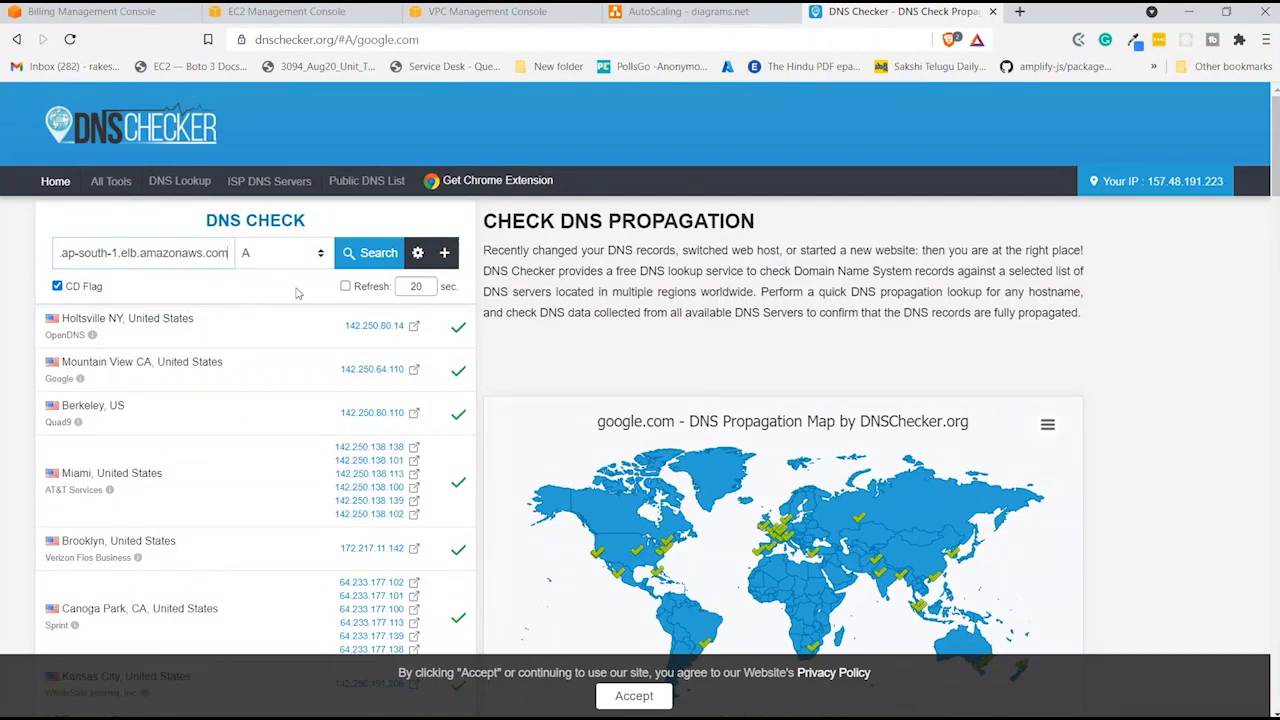
click(366, 253)
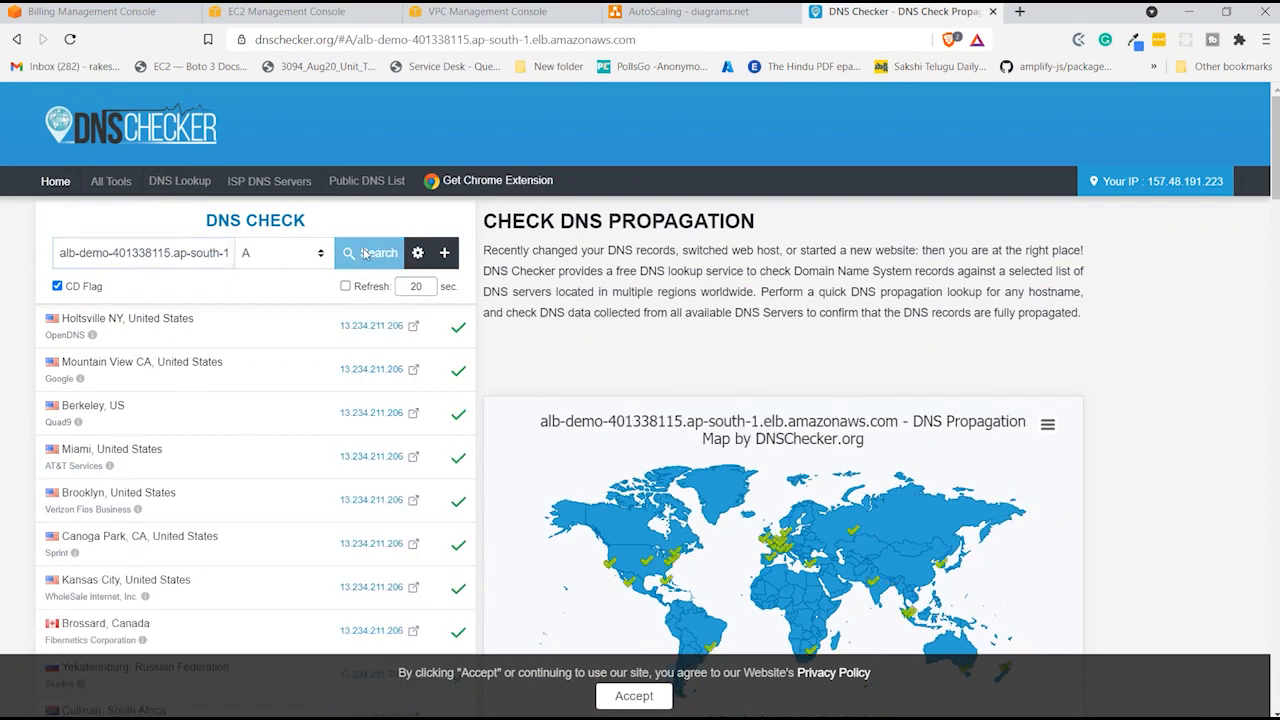
- Examine the addresses returned for the load balancer across all listed locations and run the lookup again
scroll(363, 340, down, 2)
scroll(363, 340, down, 10)
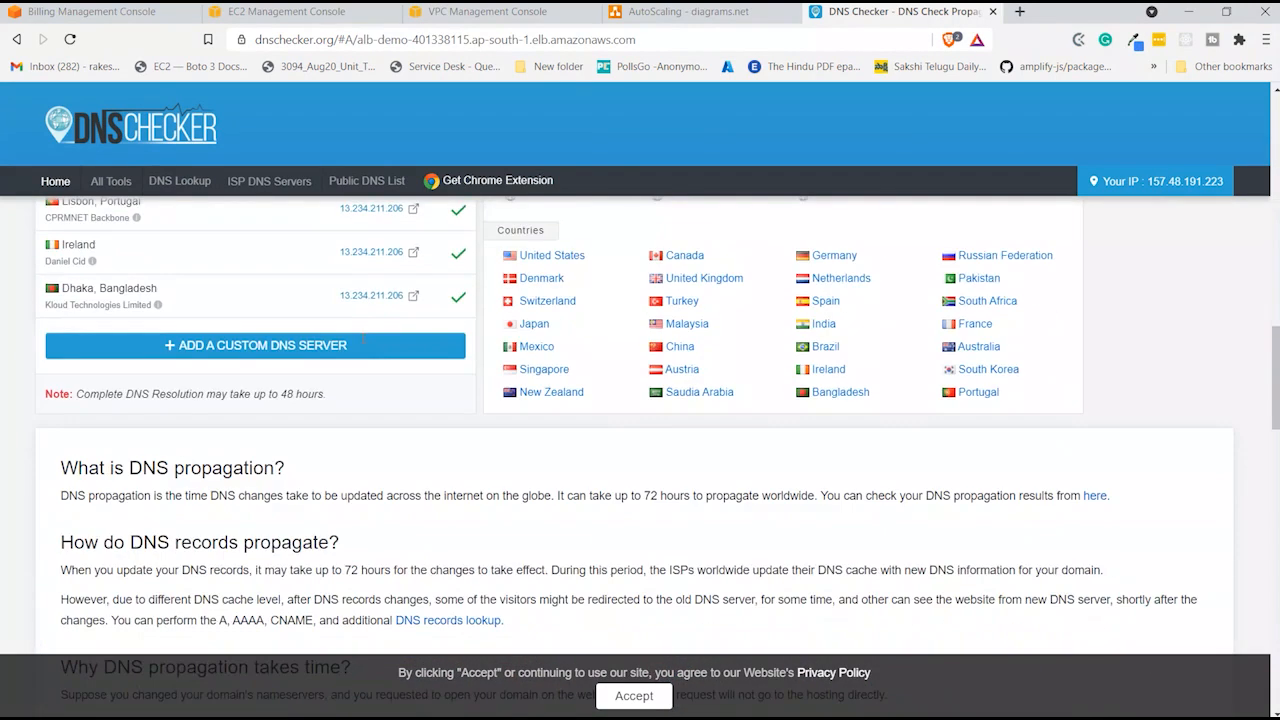
scroll(363, 343, up, 8)
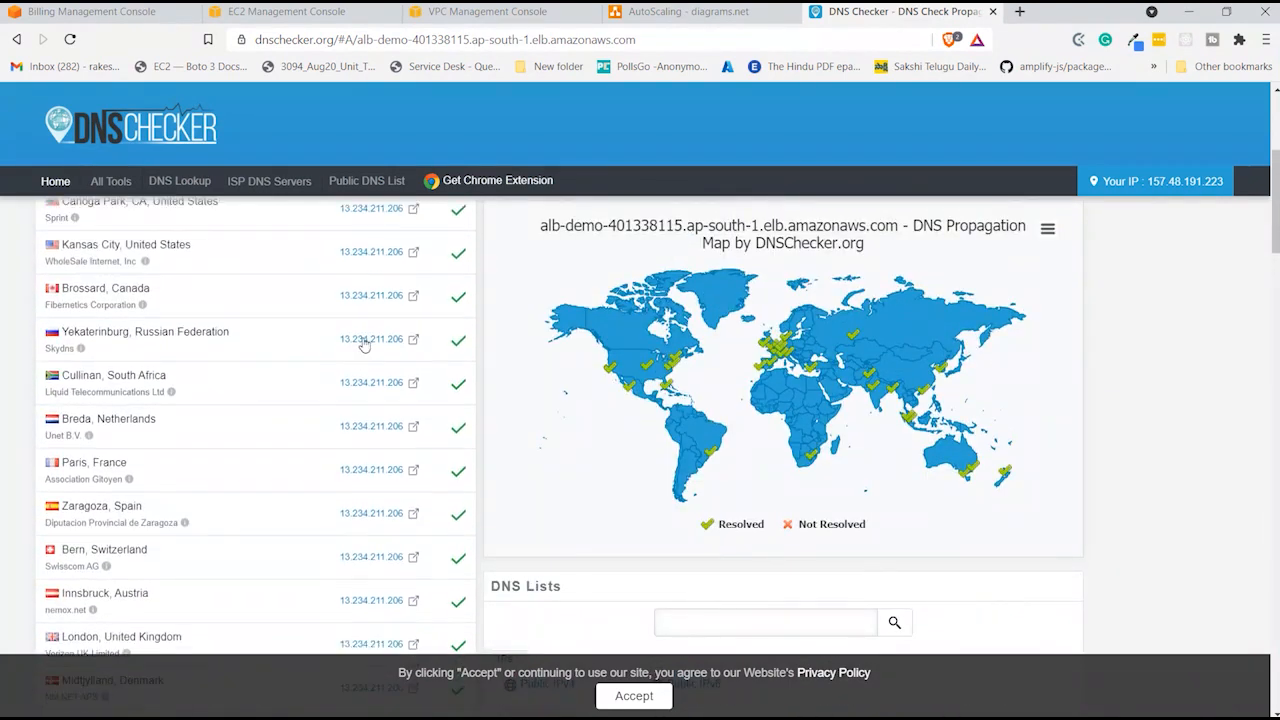
scroll(365, 343, up, 5)
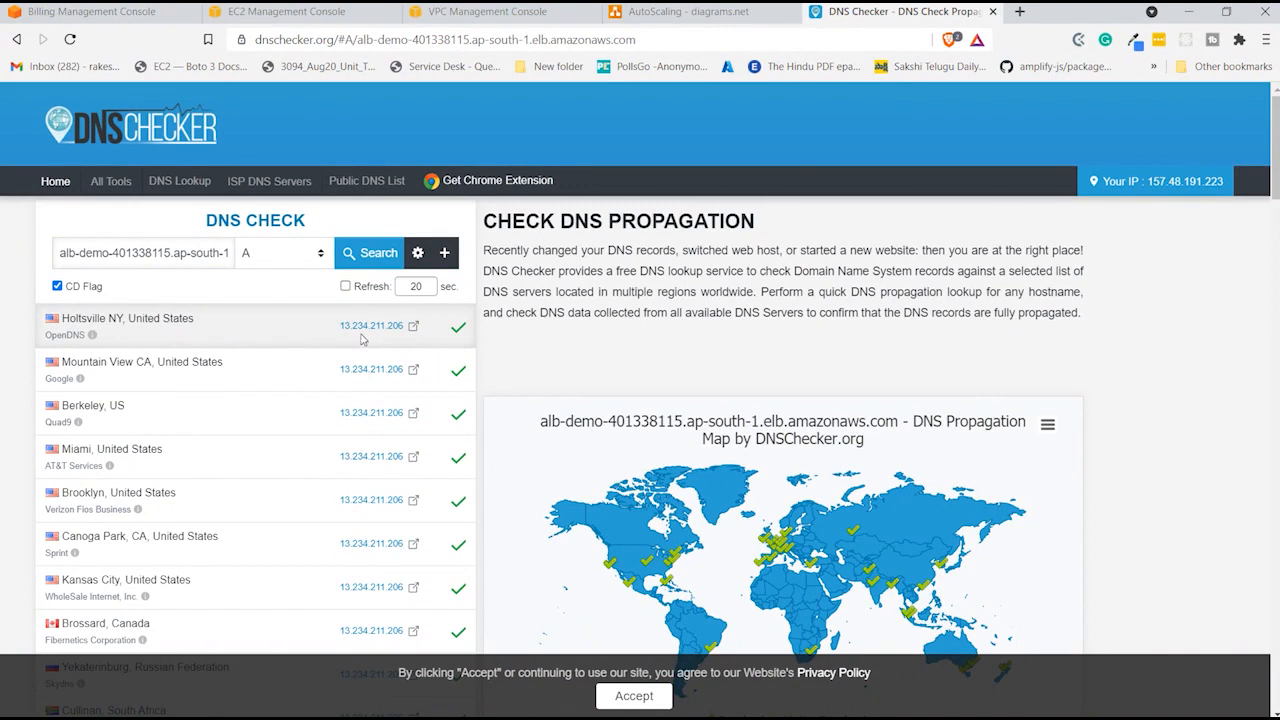
click(363, 255)
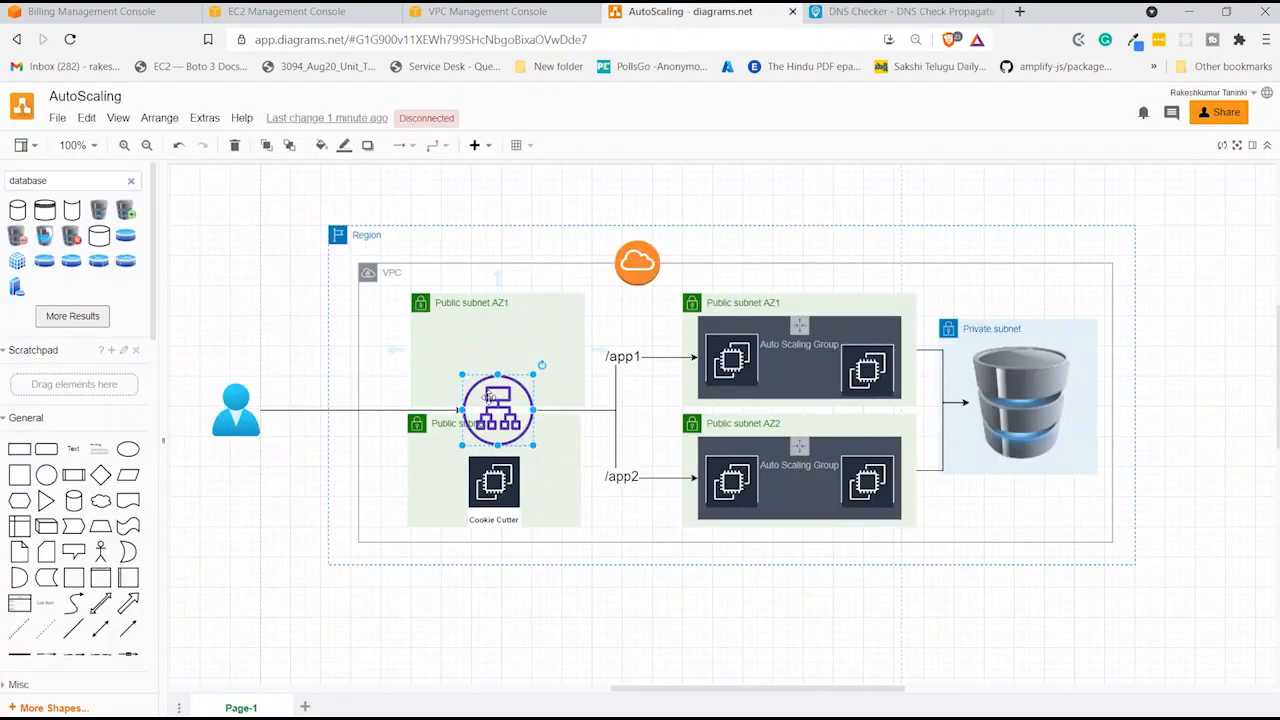
- Review the Public subnet AZ1 and AZ2 boxes around the load balancer in the AutoScaling diagram
click(434, 340)
click(426, 468)
click(447, 340)
- Return to DNS Checker, rerun the A record lookup for the load balancer and check the results
click(900, 12)
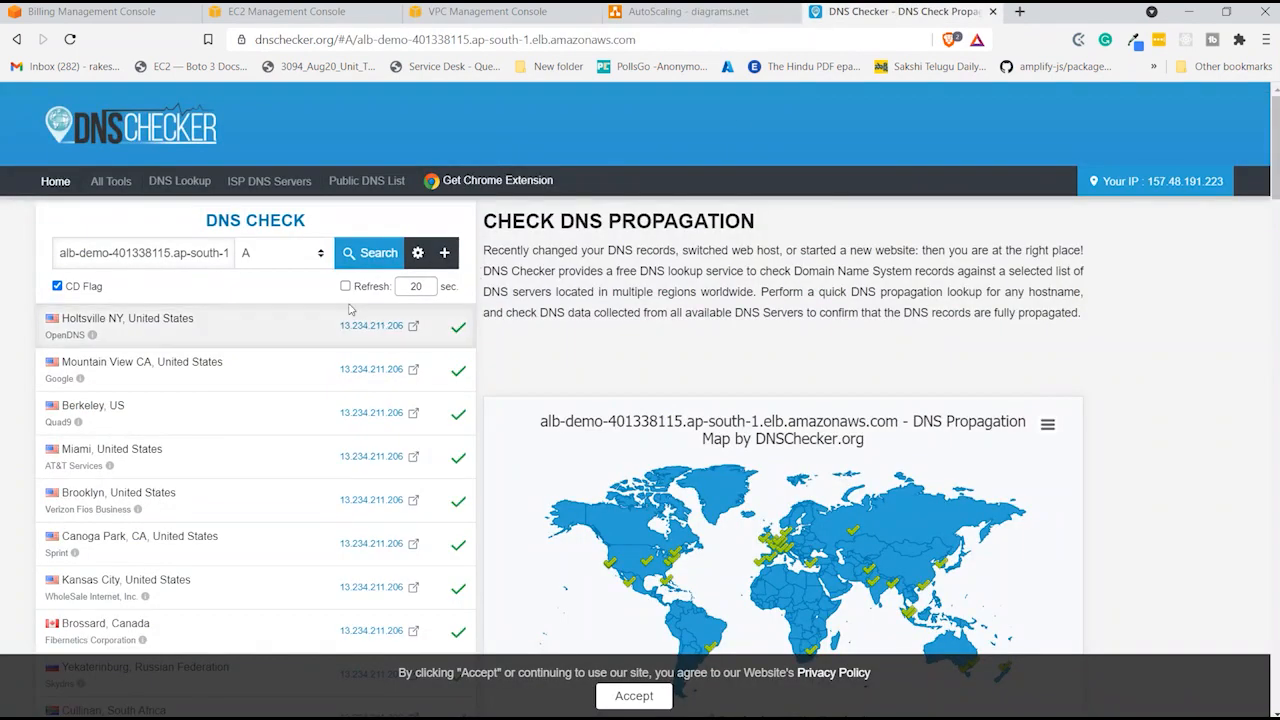
click(369, 253)
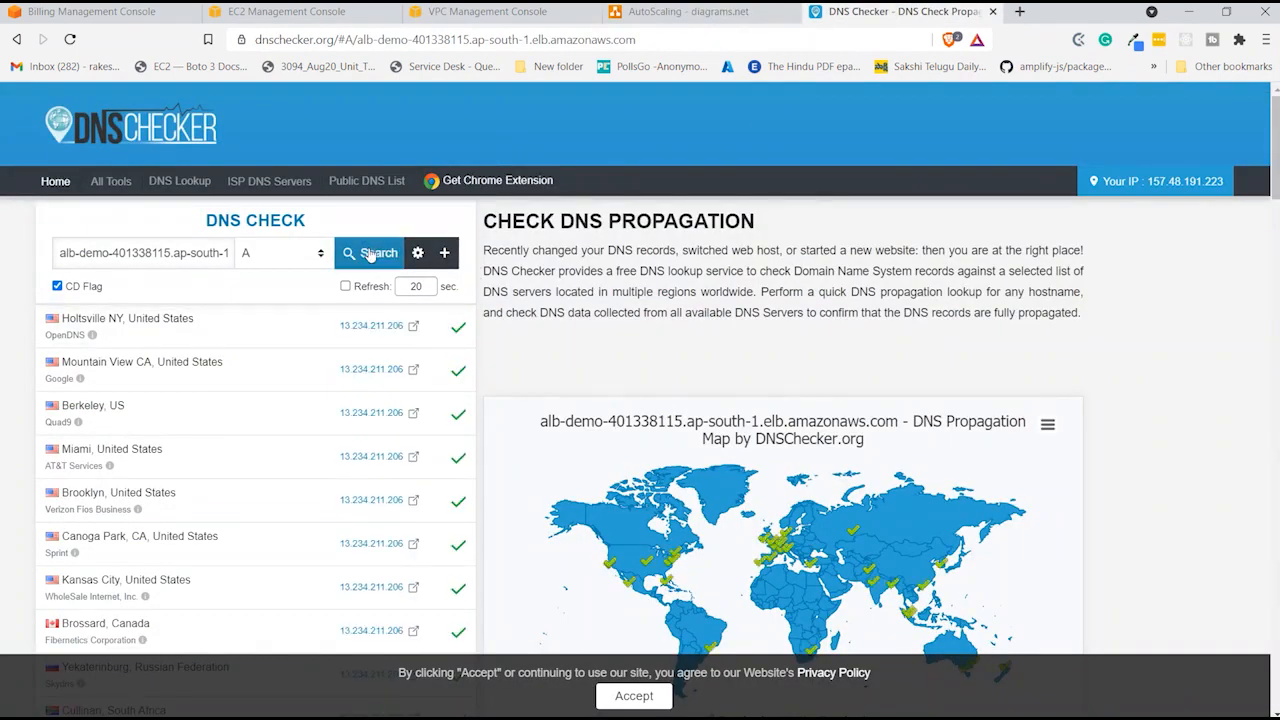
scroll(367, 265, down, 3)
scroll(365, 283, up, 3)
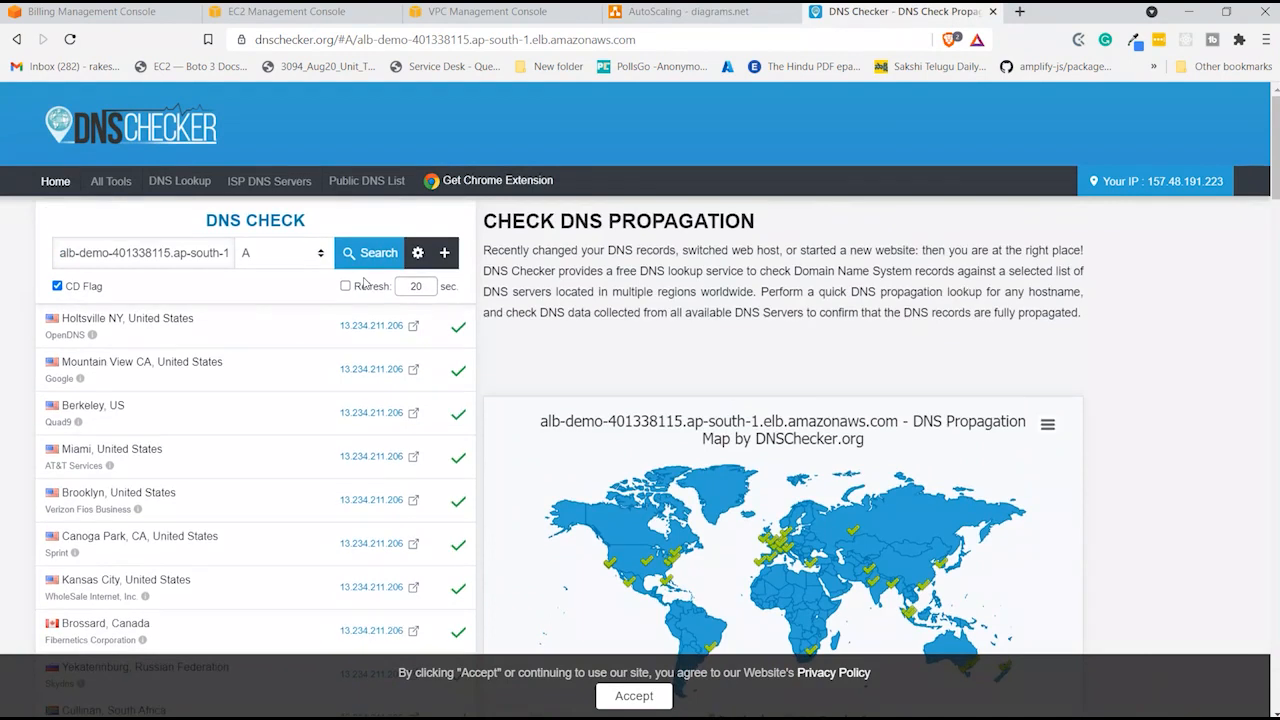
- Check the alb-demo load balancer's availability zones, subnets and security group in the EC2 console
click(532, 10)
click(290, 11)
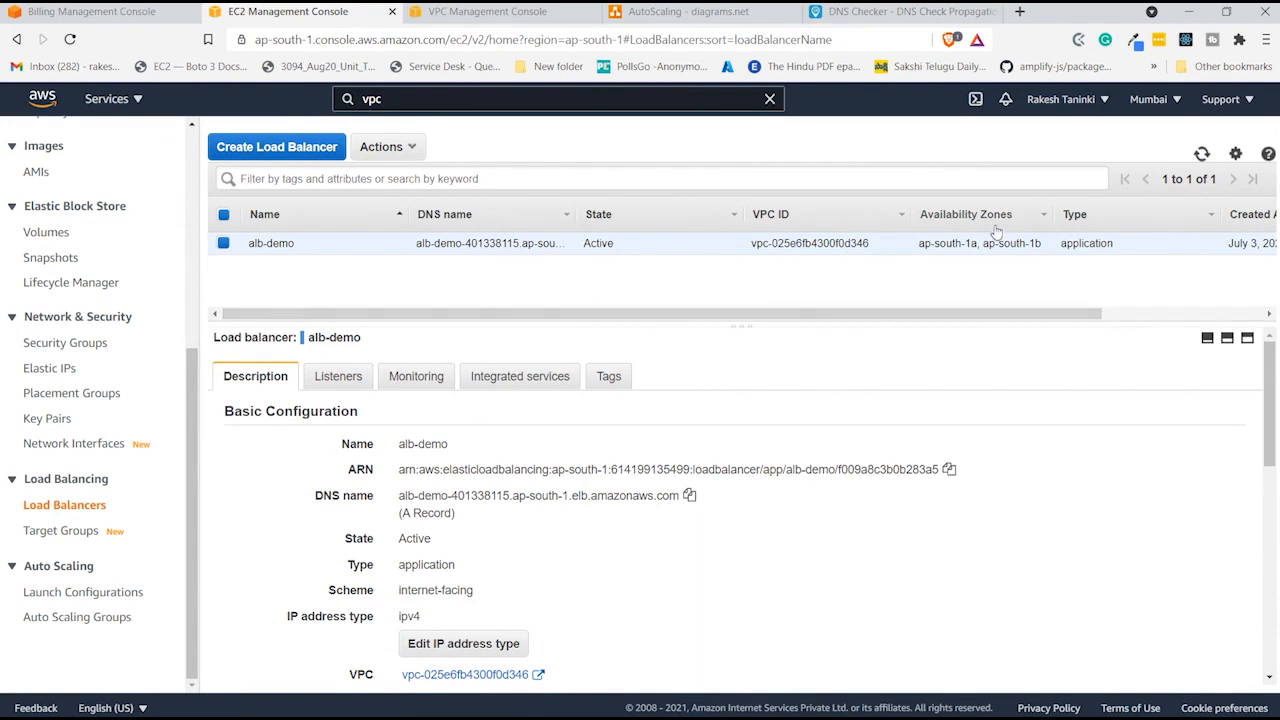
click(1174, 307)
drag(1186, 310, 817, 277)
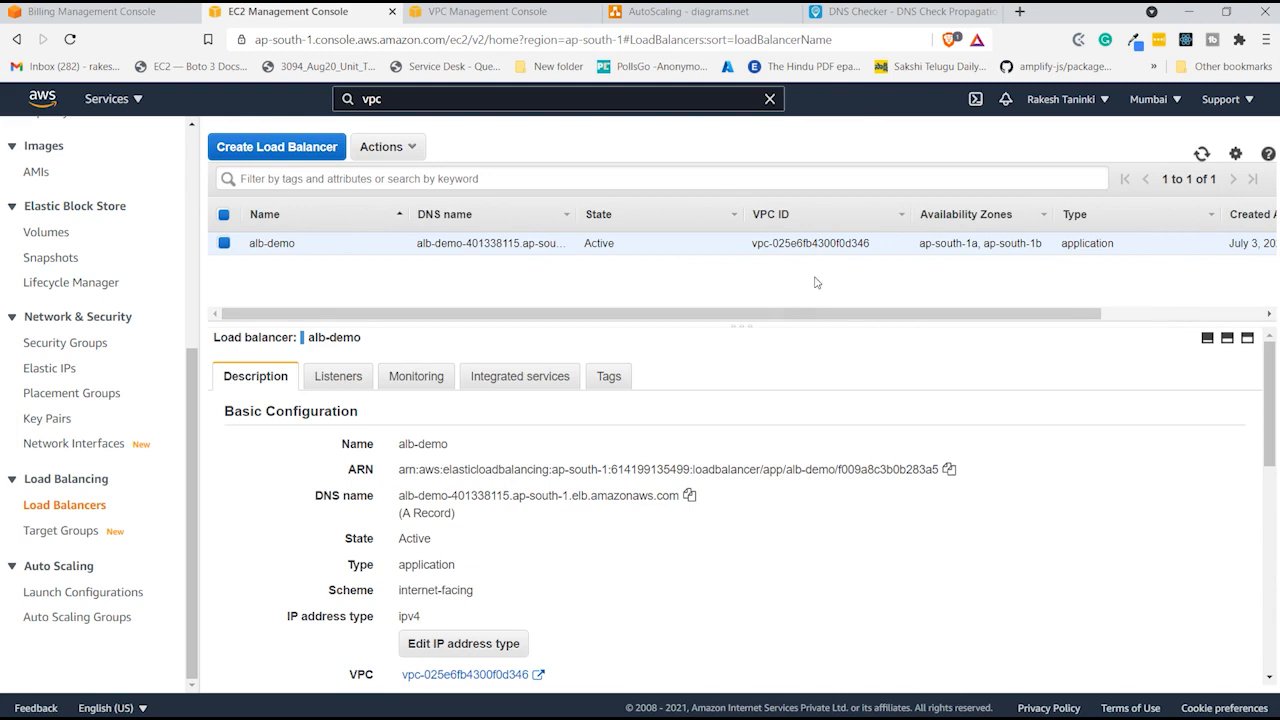
scroll(690, 432, down, 1)
scroll(614, 383, up, 1)
scroll(487, 458, down, 3)
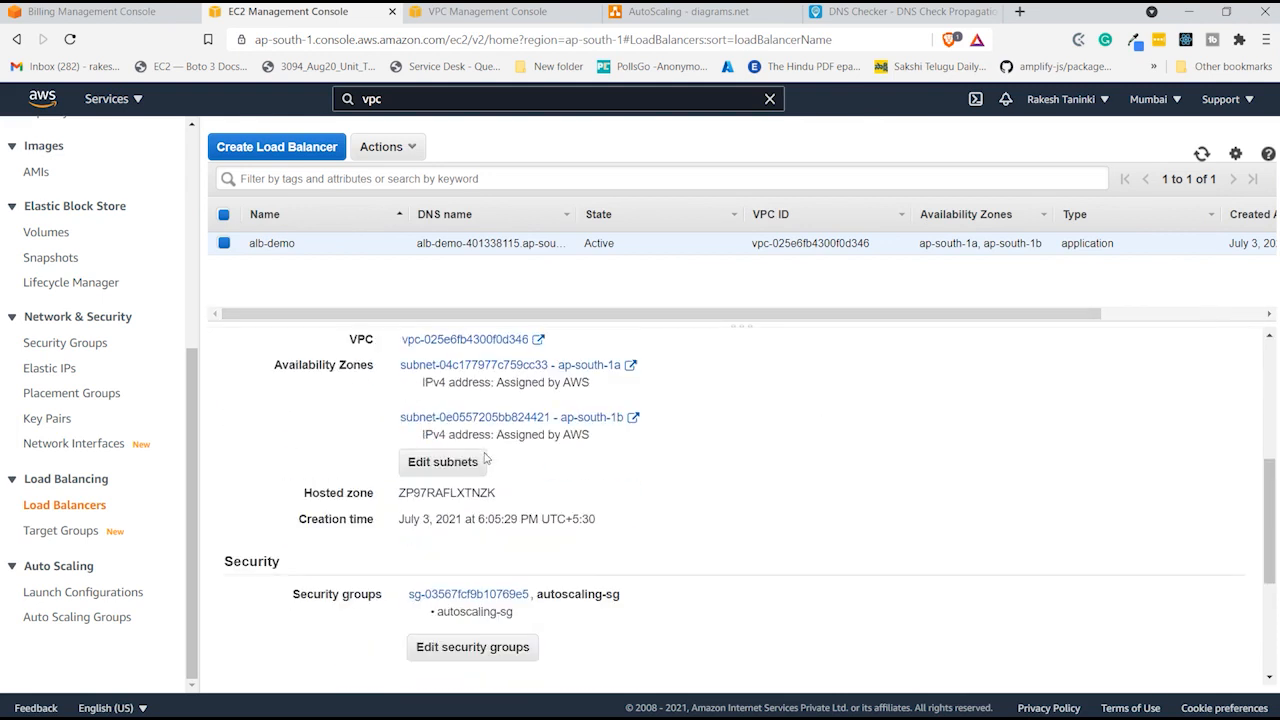
scroll(485, 455, up, 3)
- Show the alb-demo load balancer's listeners and compare them with the AutoScaling diagram
click(349, 384)
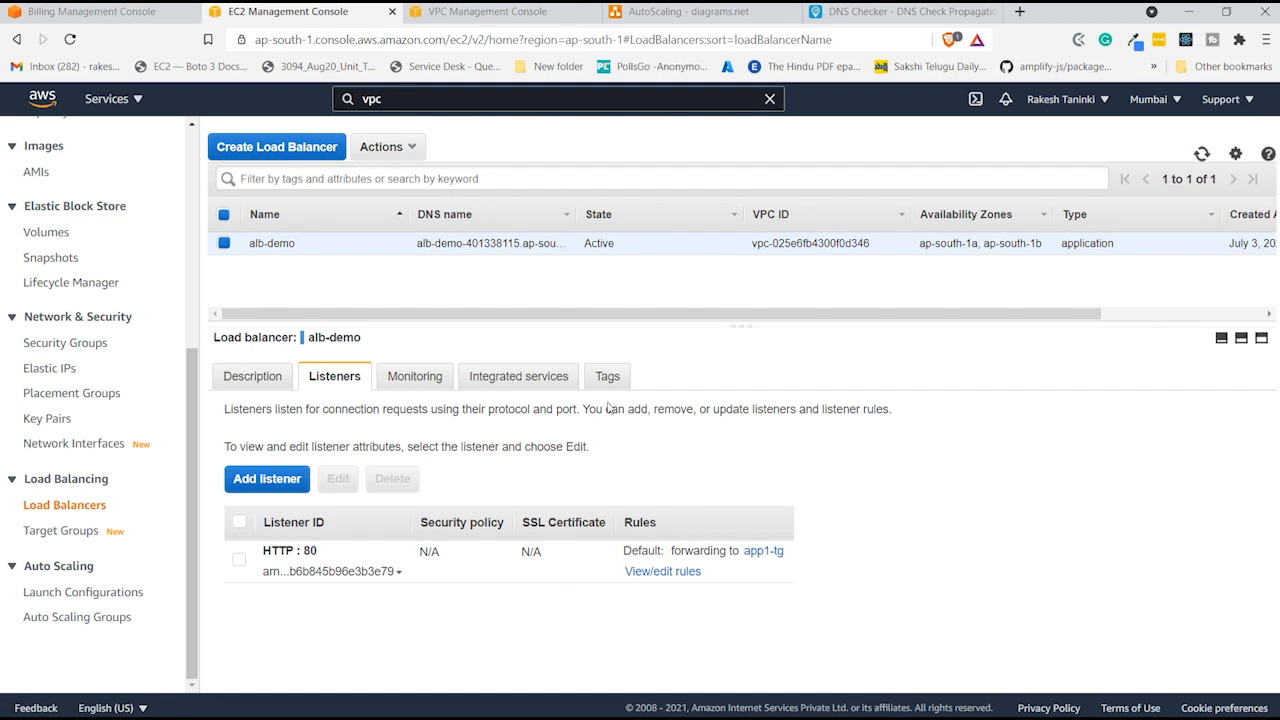
click(690, 11)
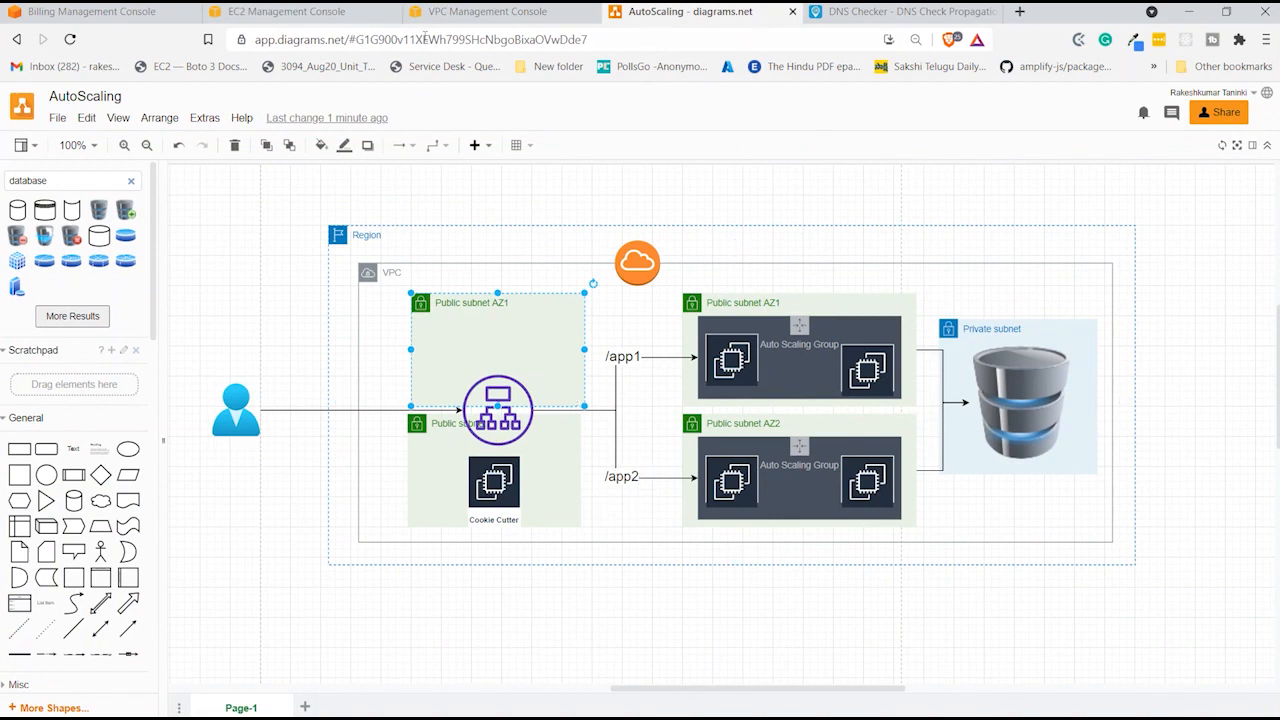
click(303, 12)
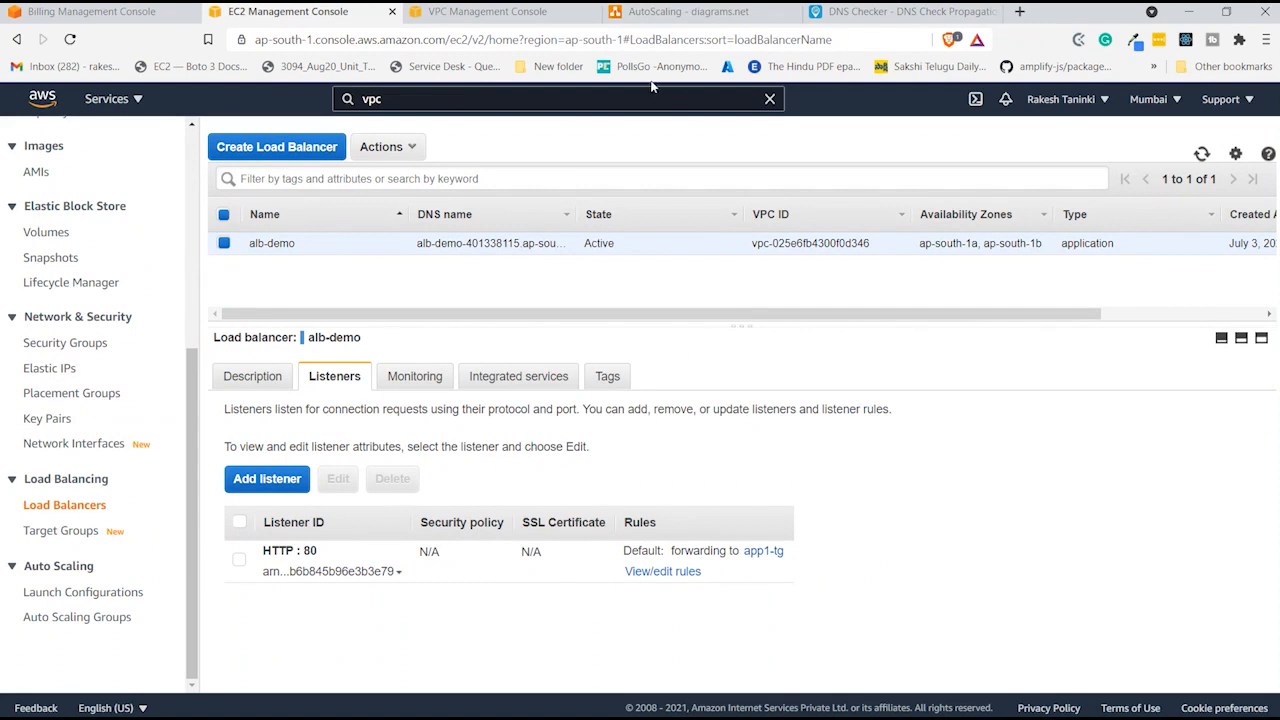
- Switch to DNS Checker, repeat the load balancer's A record lookup and compare the addresses across locations
click(845, 12)
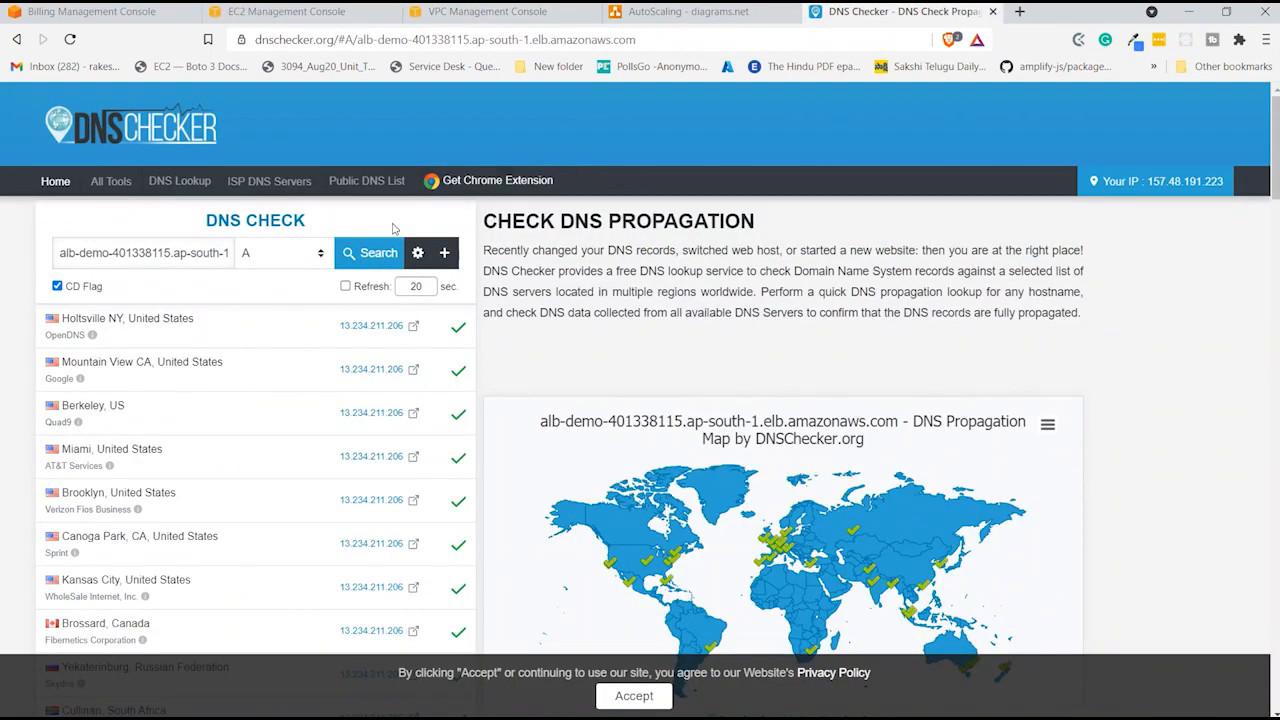
click(366, 254)
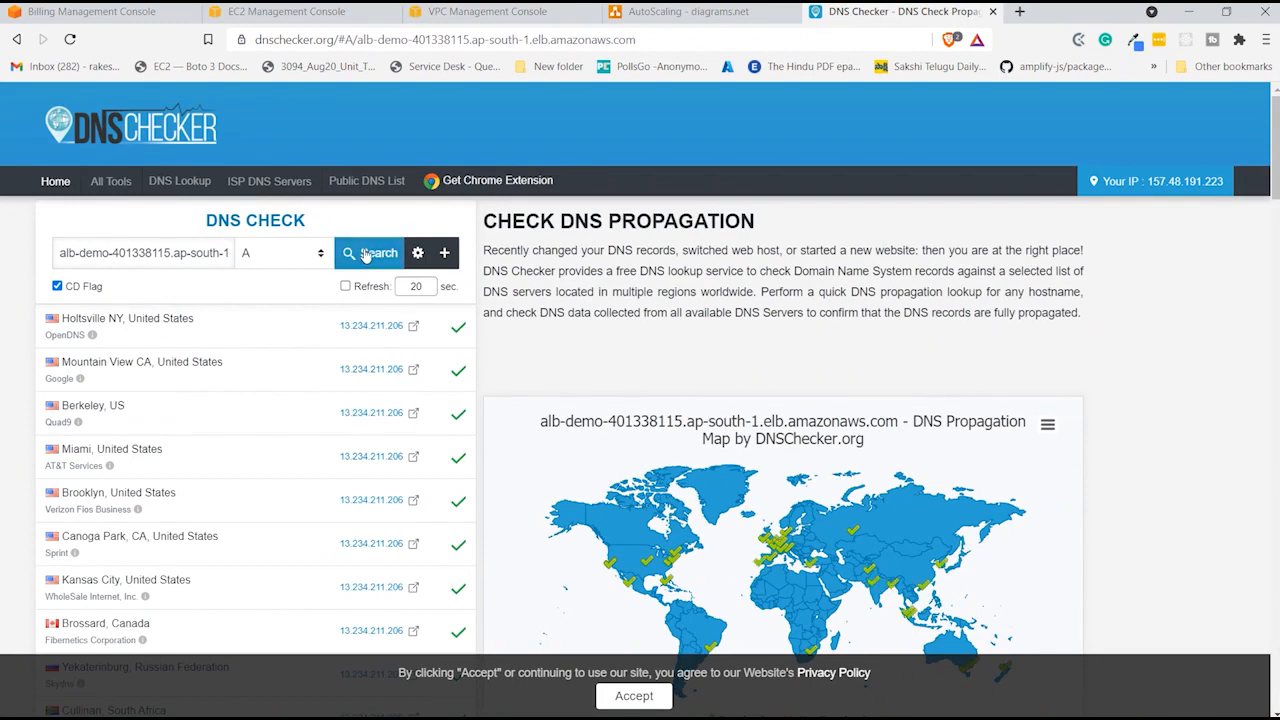
scroll(366, 254, down, 1)
scroll(366, 254, down, 14)
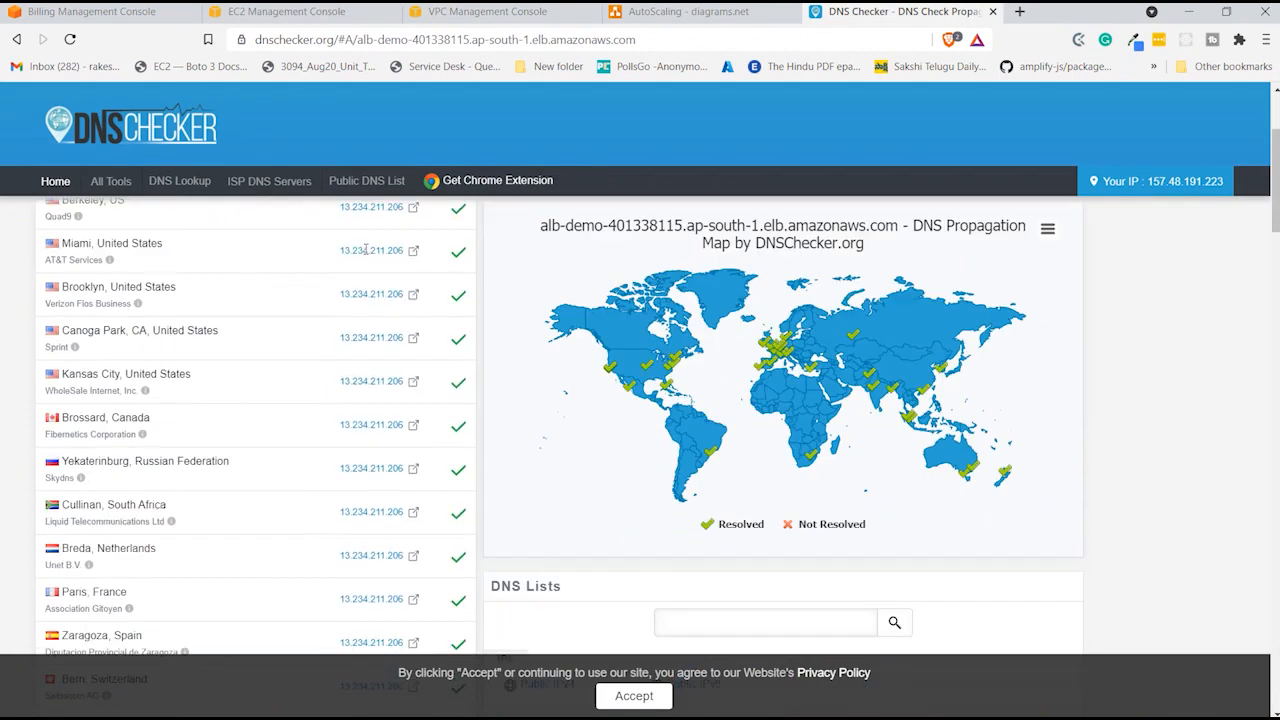
scroll(366, 250, up, 3)
scroll(366, 250, up, 12)
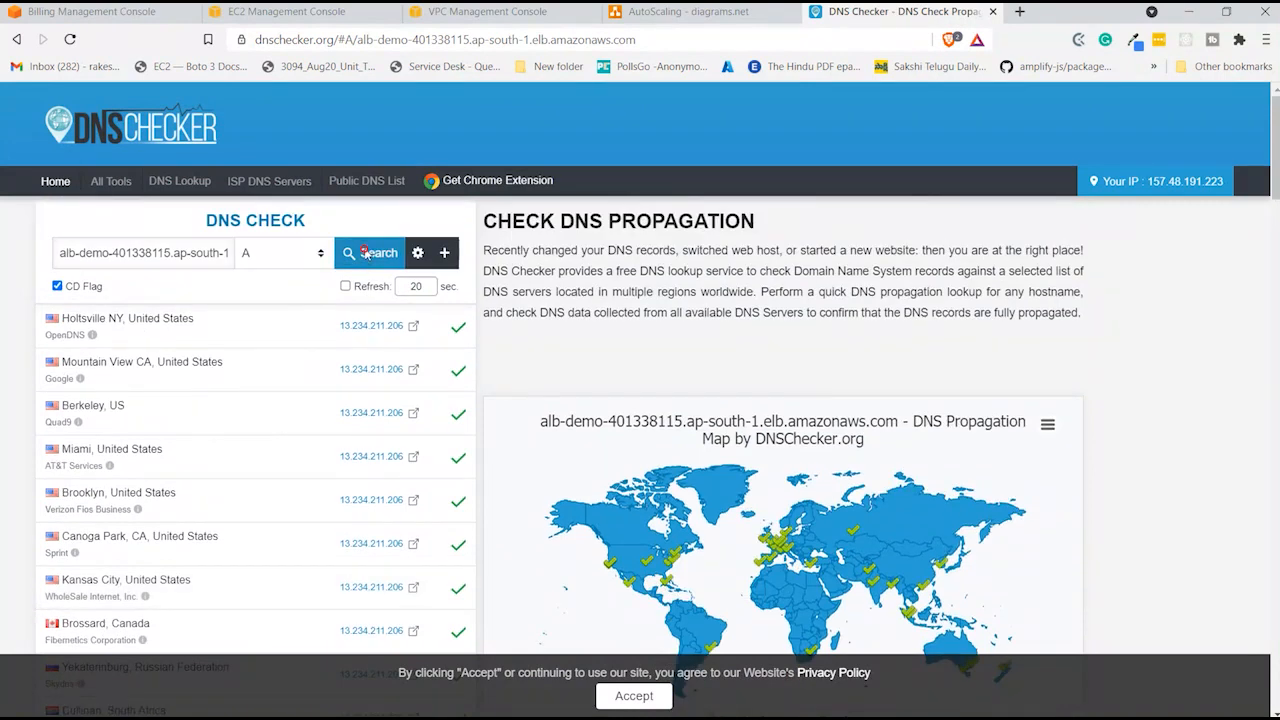
- Look up the CNAME records of the load balancer's DNS name and check the results for each location
click(279, 250)
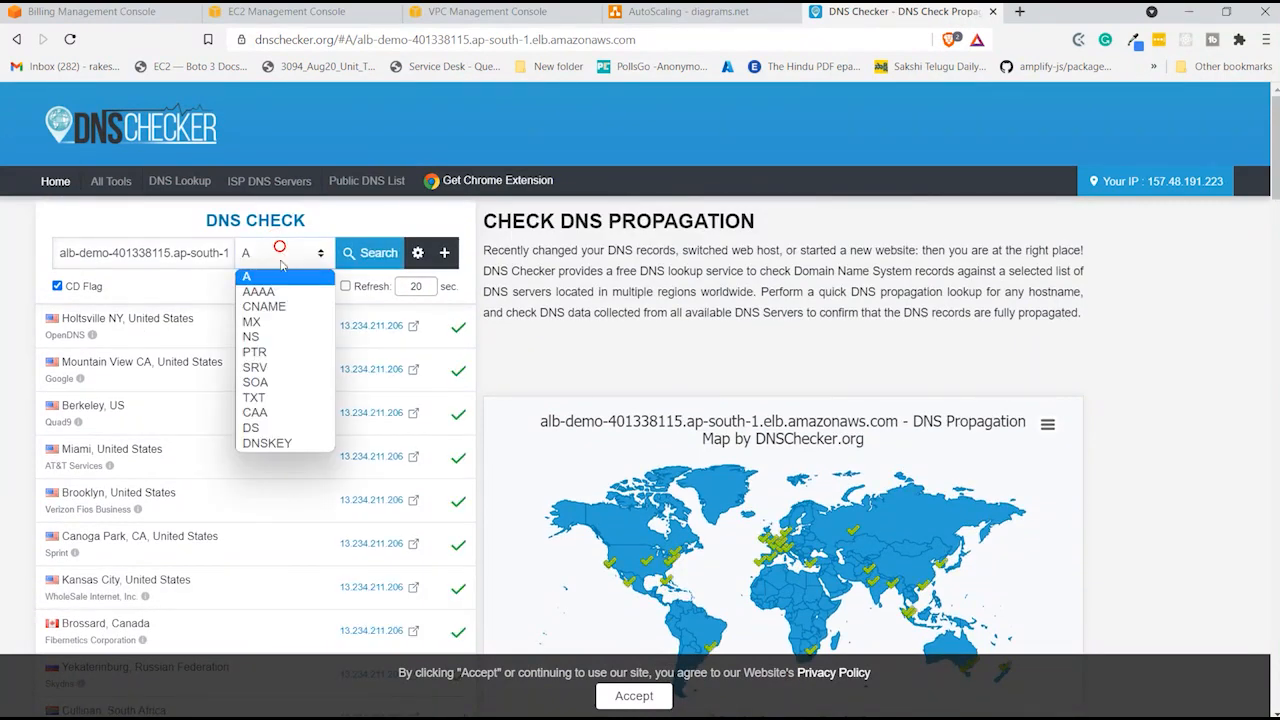
click(262, 291)
click(295, 253)
click(290, 310)
click(376, 258)
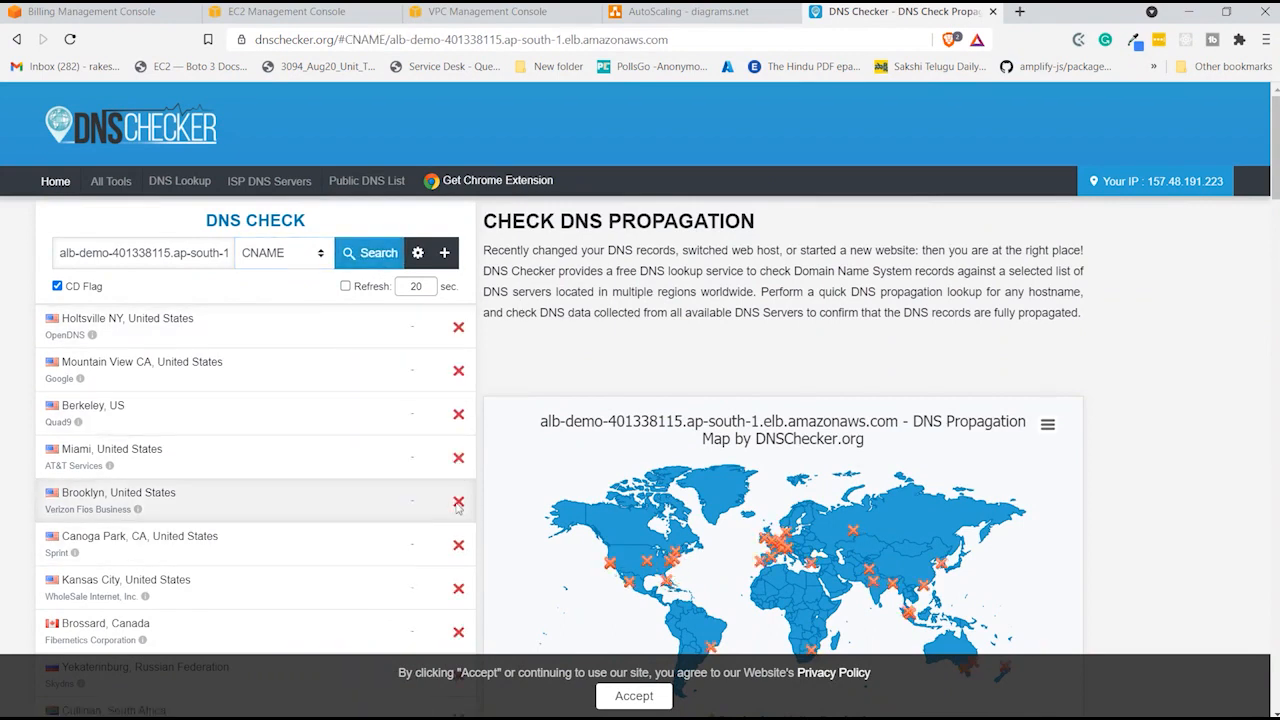
scroll(458, 517, down, 8)
scroll(455, 490, up, 8)
- Set the record type back to A and look up the load balancer's DNS name
click(284, 252)
click(283, 279)
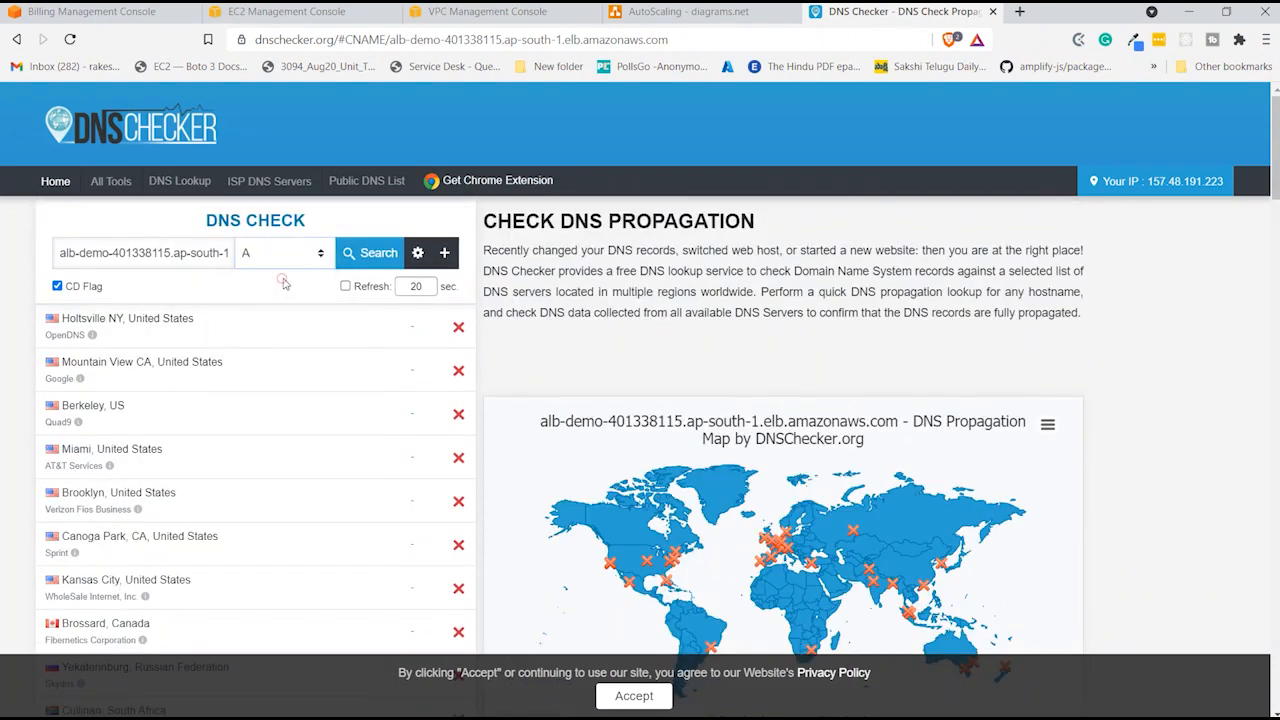
click(370, 258)
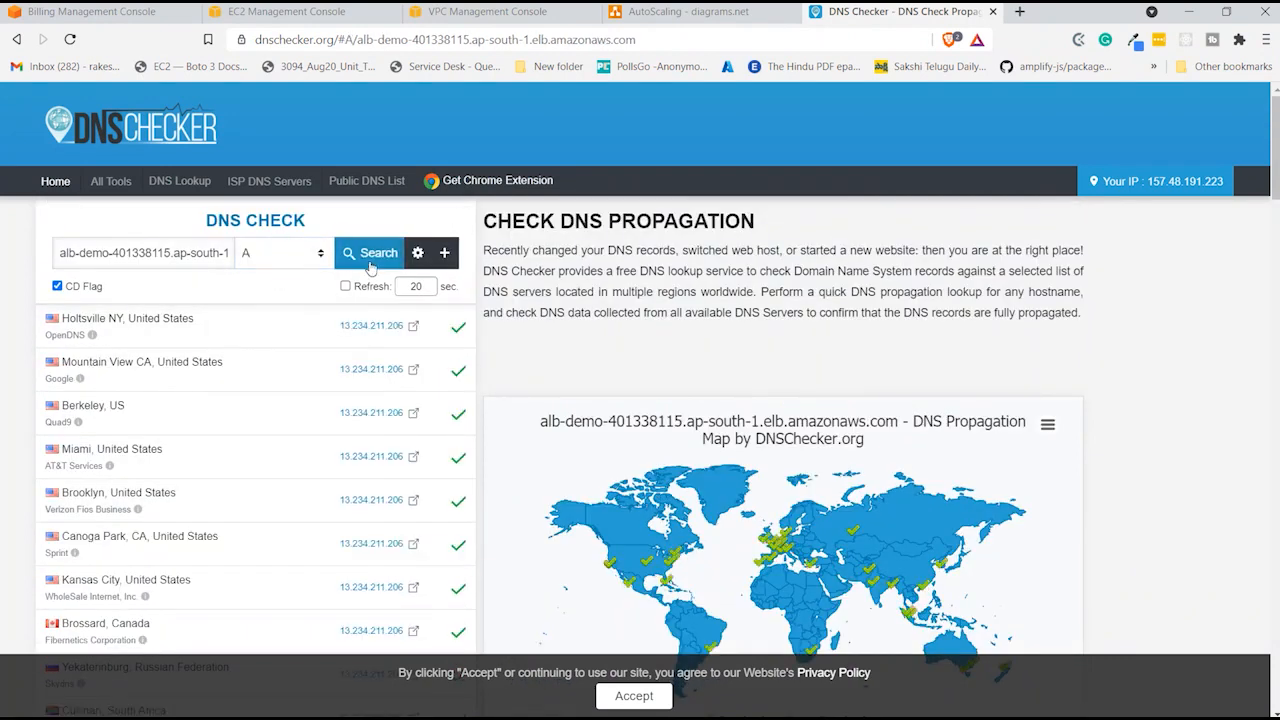
- Disable the CD Flag, rerun the A record lookup and review the addresses for all locations
click(57, 286)
click(354, 250)
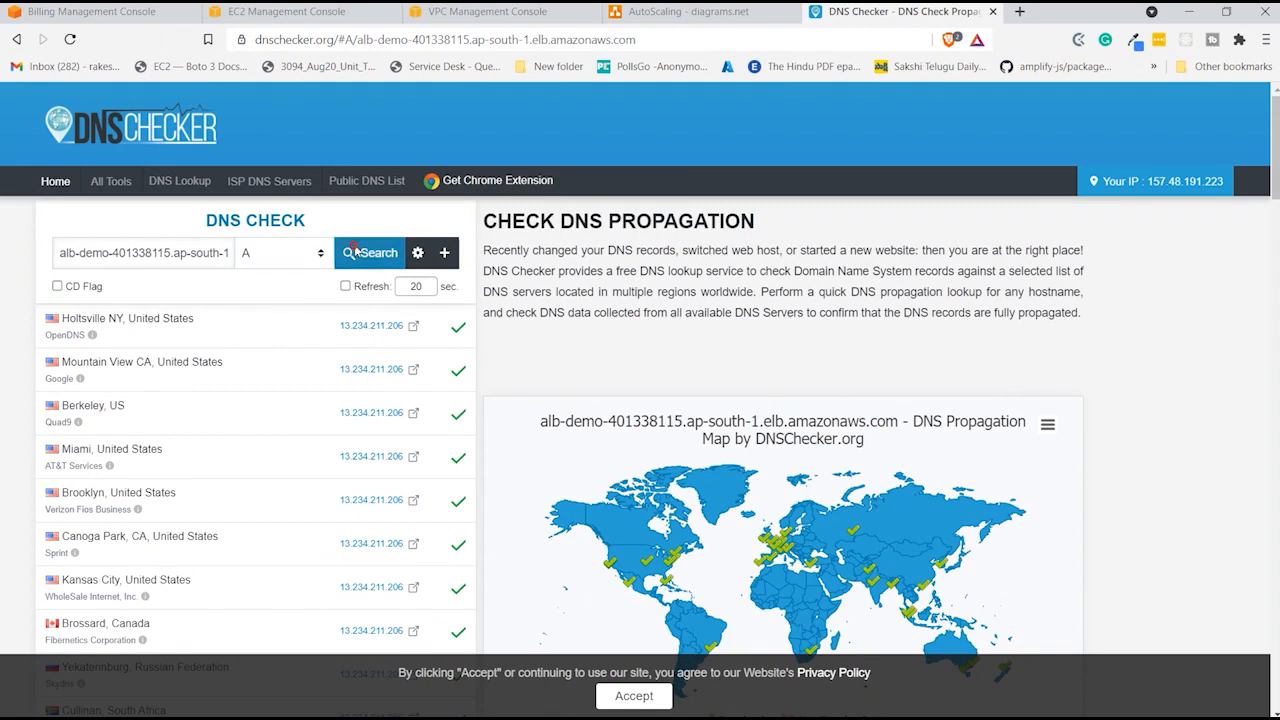
scroll(440, 438, down, 2)
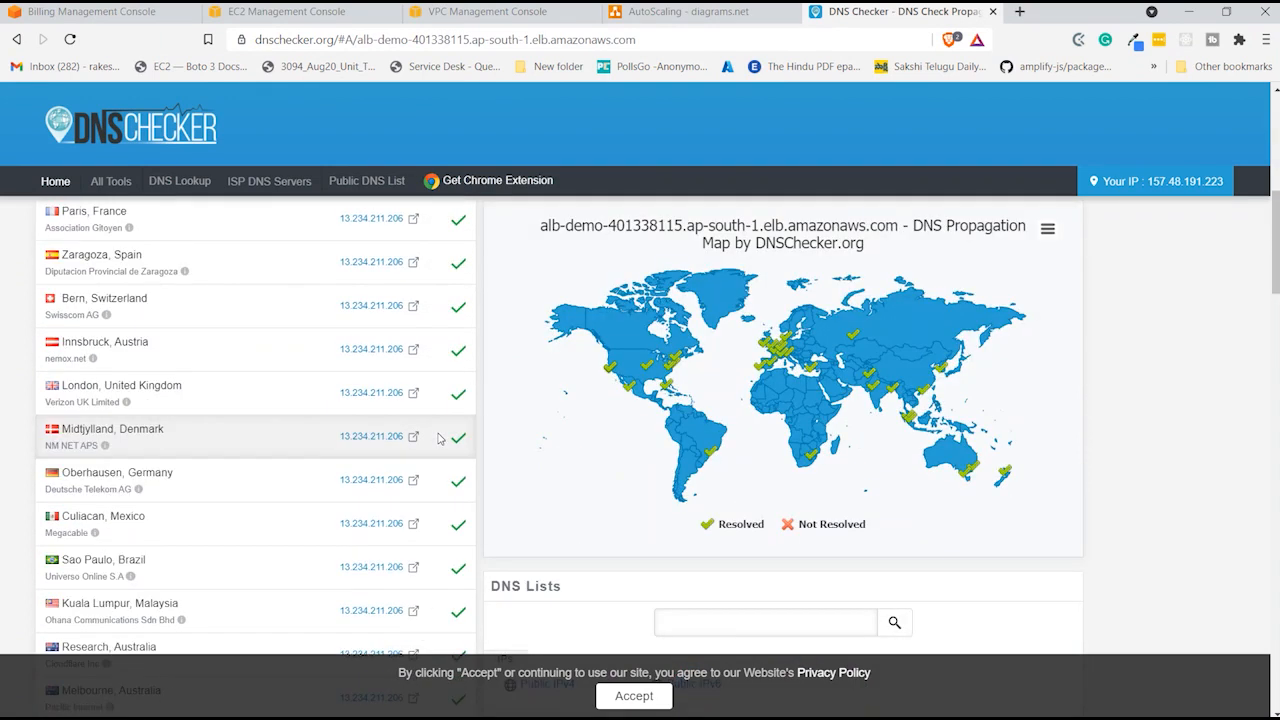
scroll(438, 438, down, 3)
scroll(438, 438, up, 6)
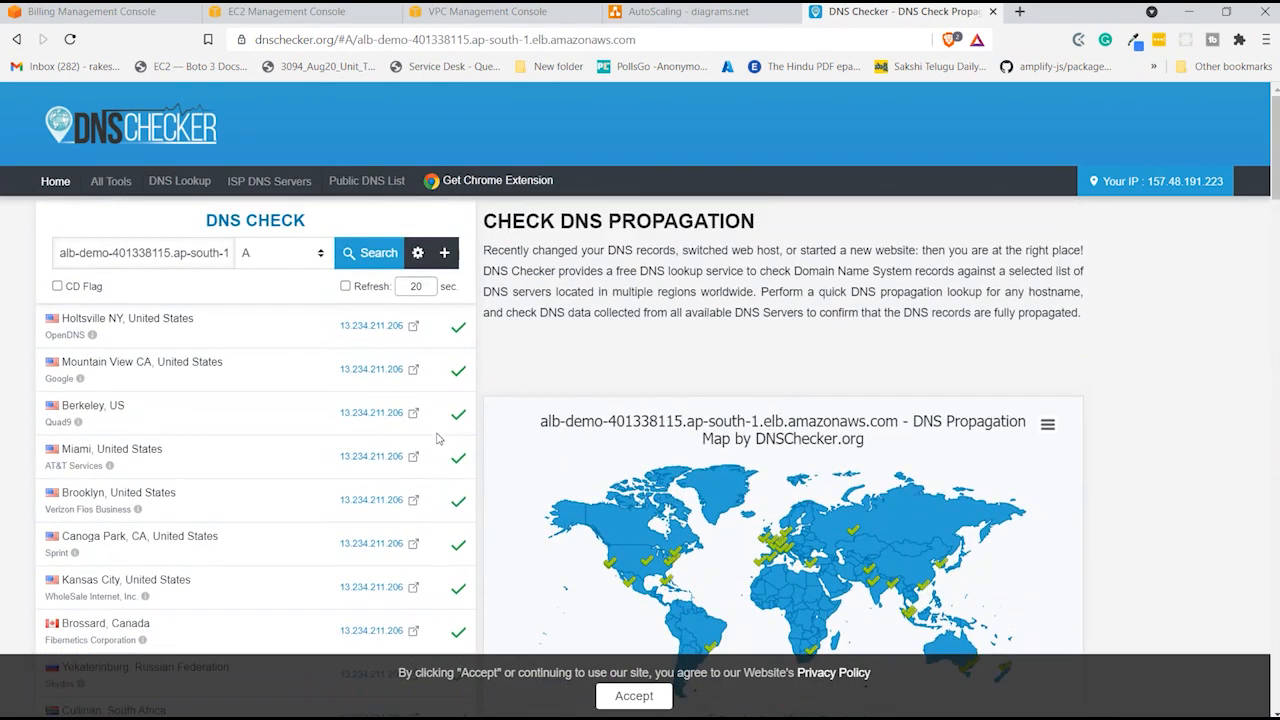
- Revisit the load balancer's listeners in the EC2 console and the Cookie Cutter instance in the AutoScaling diagram
click(288, 12)
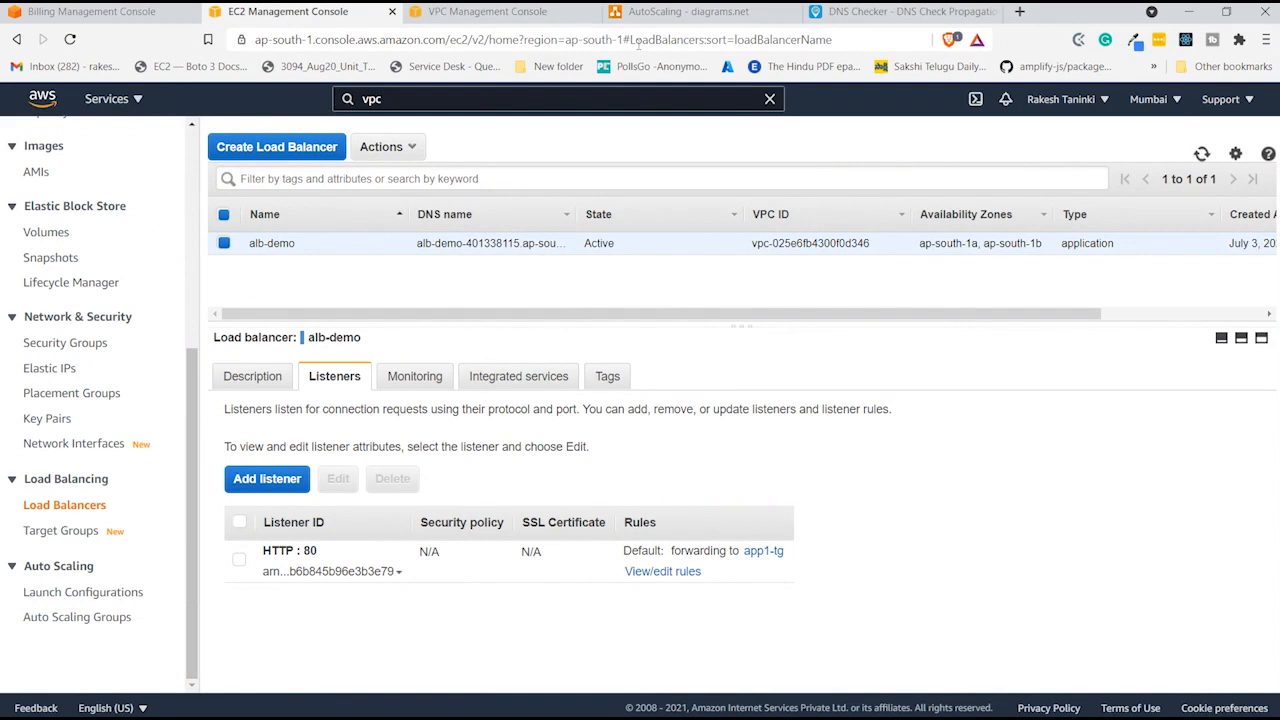
click(690, 12)
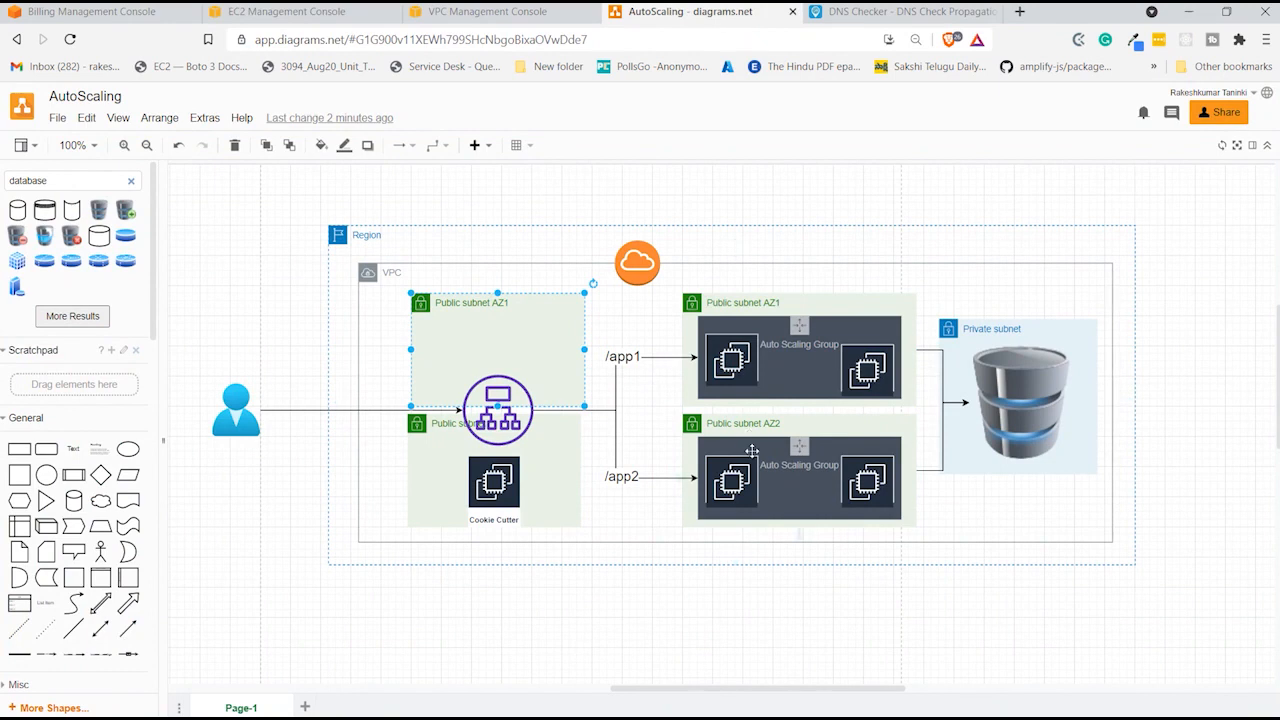
click(497, 488)
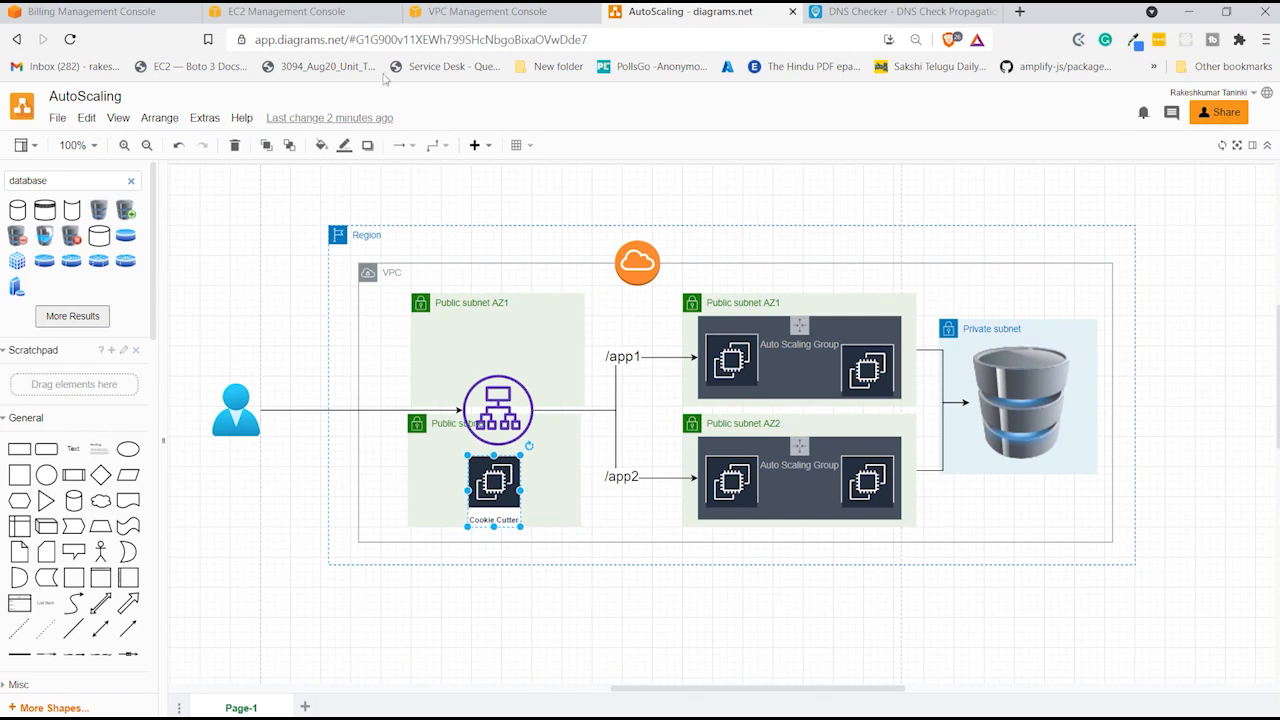
- Open the EC2 instances list and start the wizard for launching a new instance
click(335, 18)
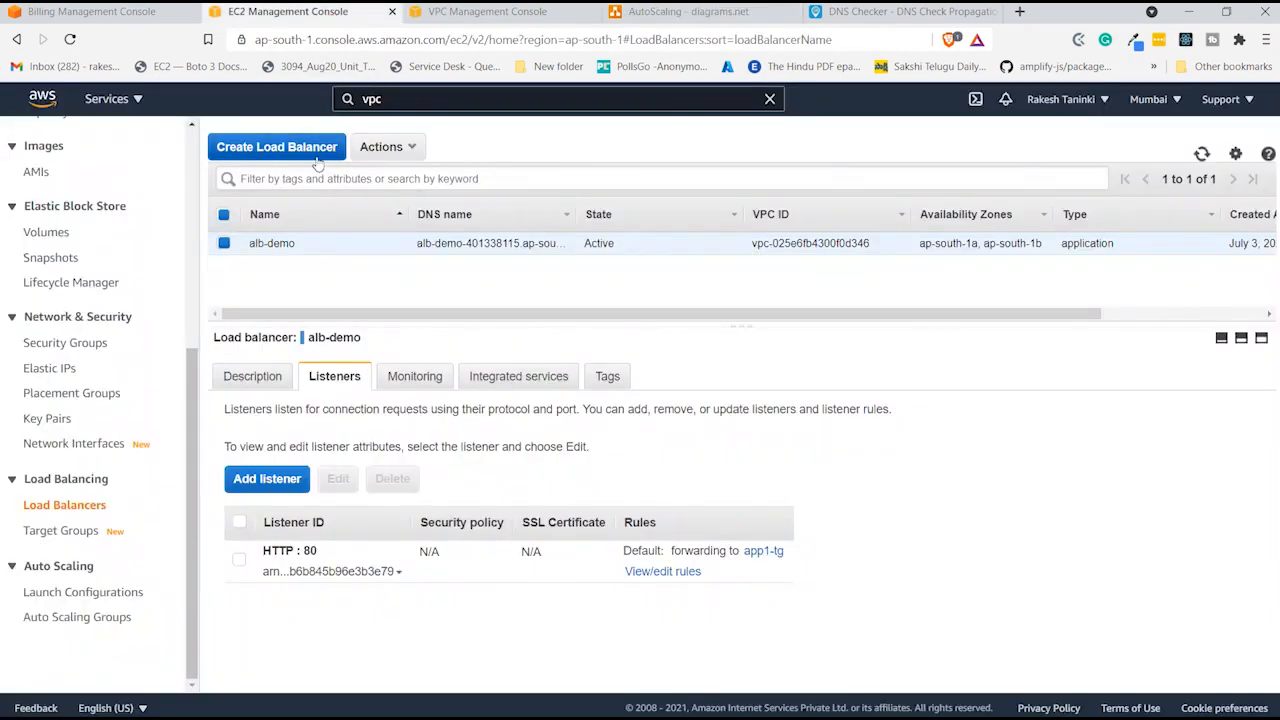
scroll(113, 263, up, 4)
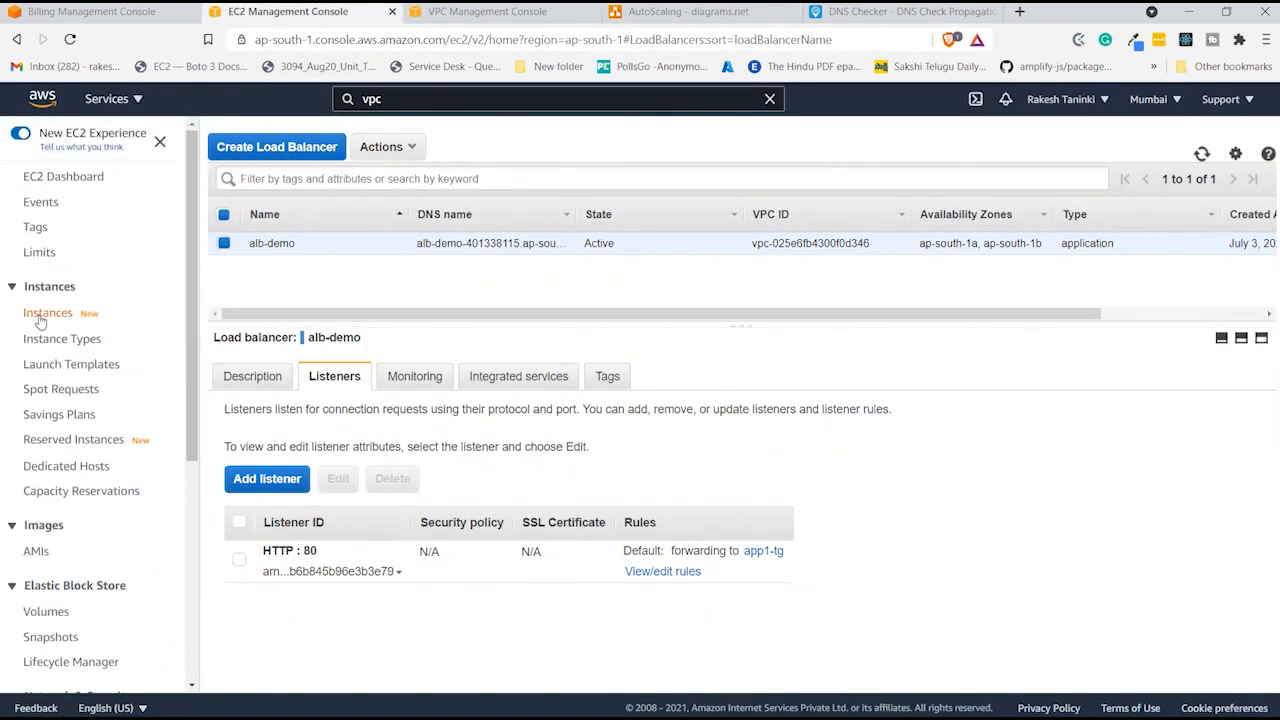
click(38, 315)
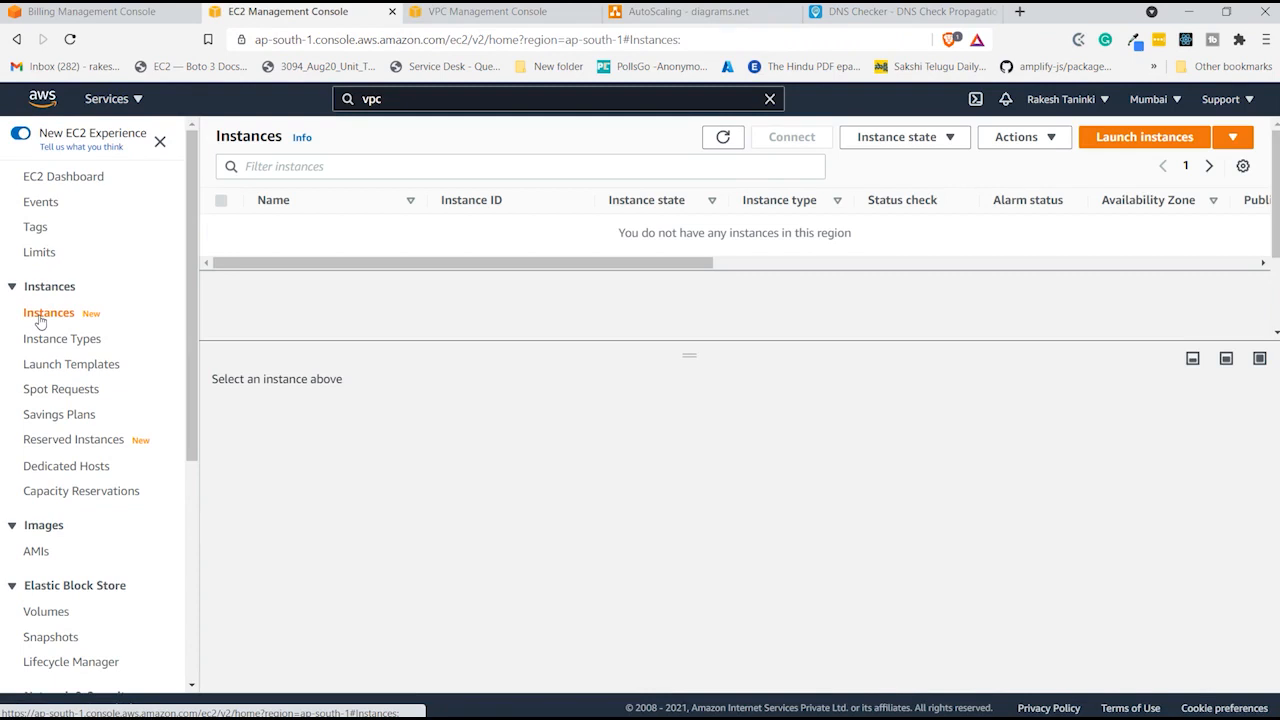
click(1140, 146)
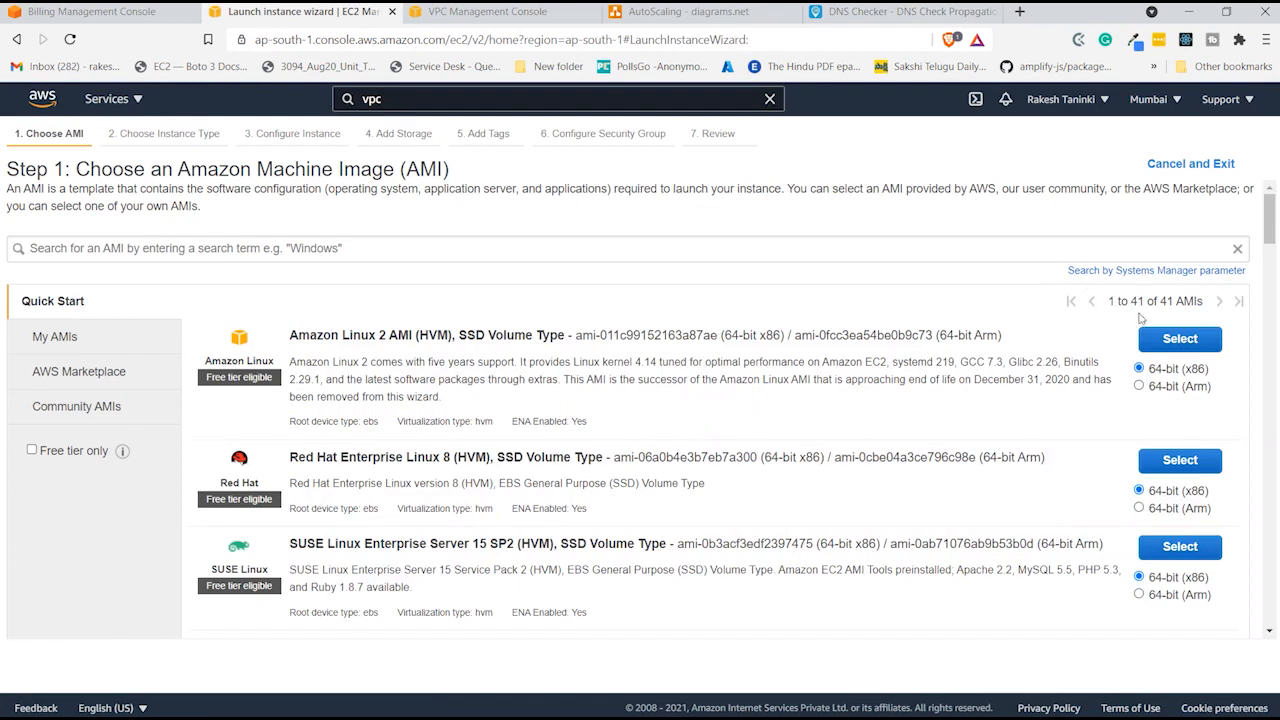
- Select the 64-bit (x86) Amazon Linux 2 AMI and accept the t2.micro instance type
click(1165, 340)
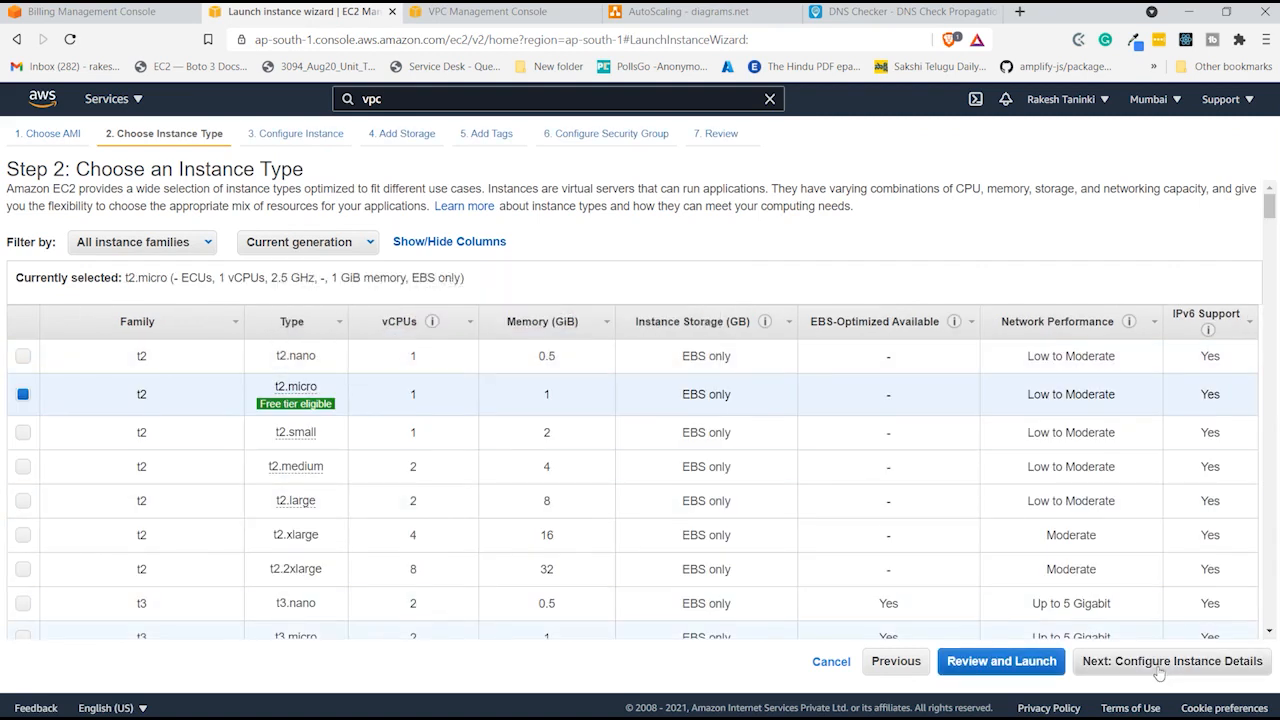
click(1158, 664)
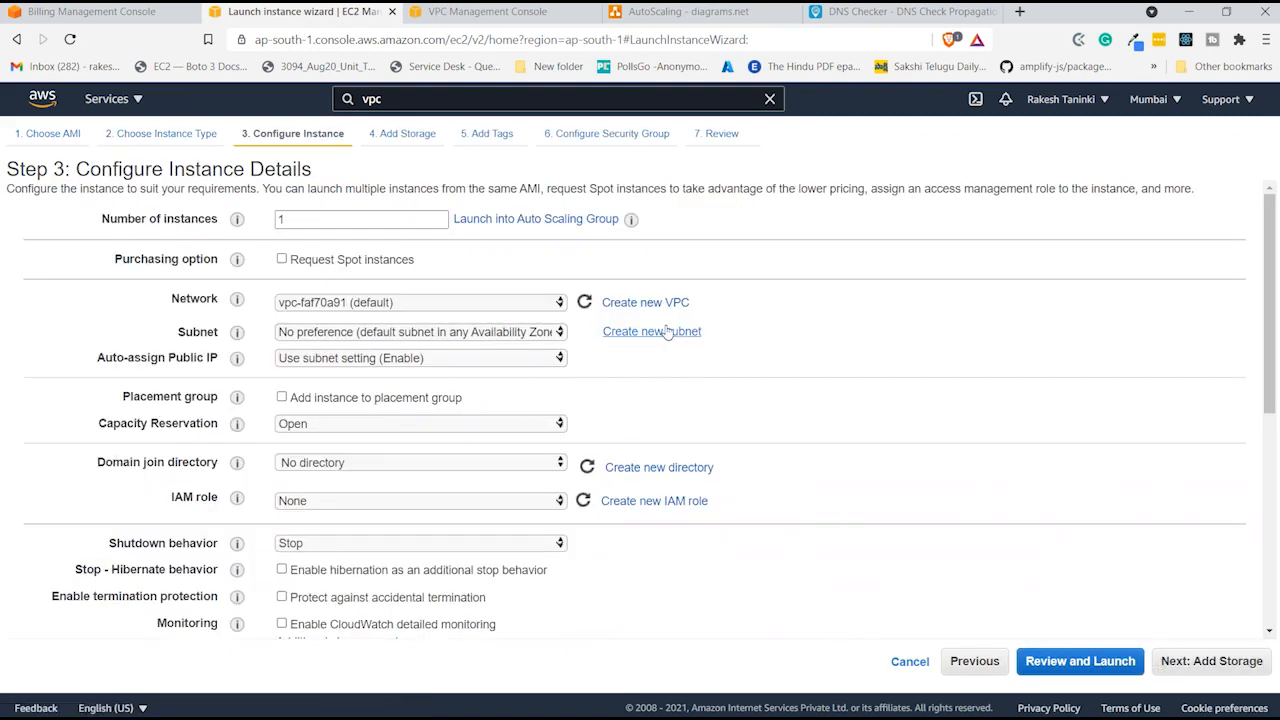
- Place the instance in autoscaling-vpc on subnet alb-subnet-az2 and enable auto-assignment of a public IP
click(476, 305)
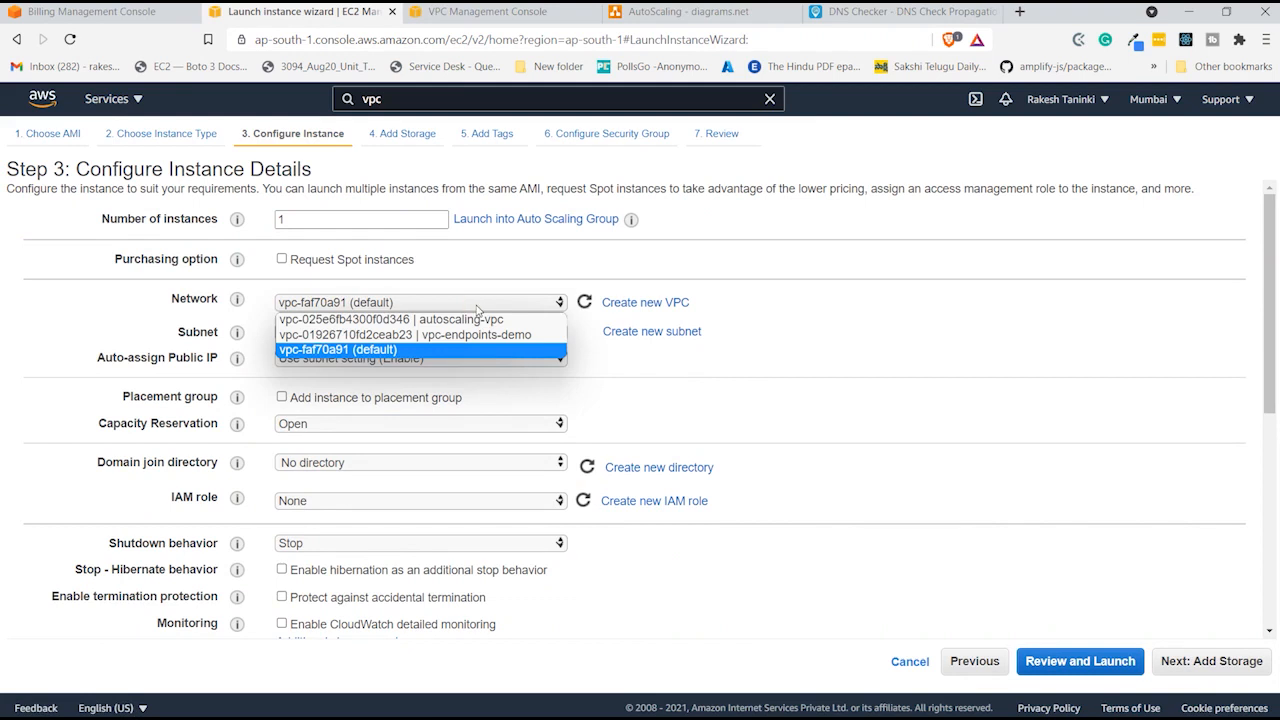
click(476, 319)
click(474, 331)
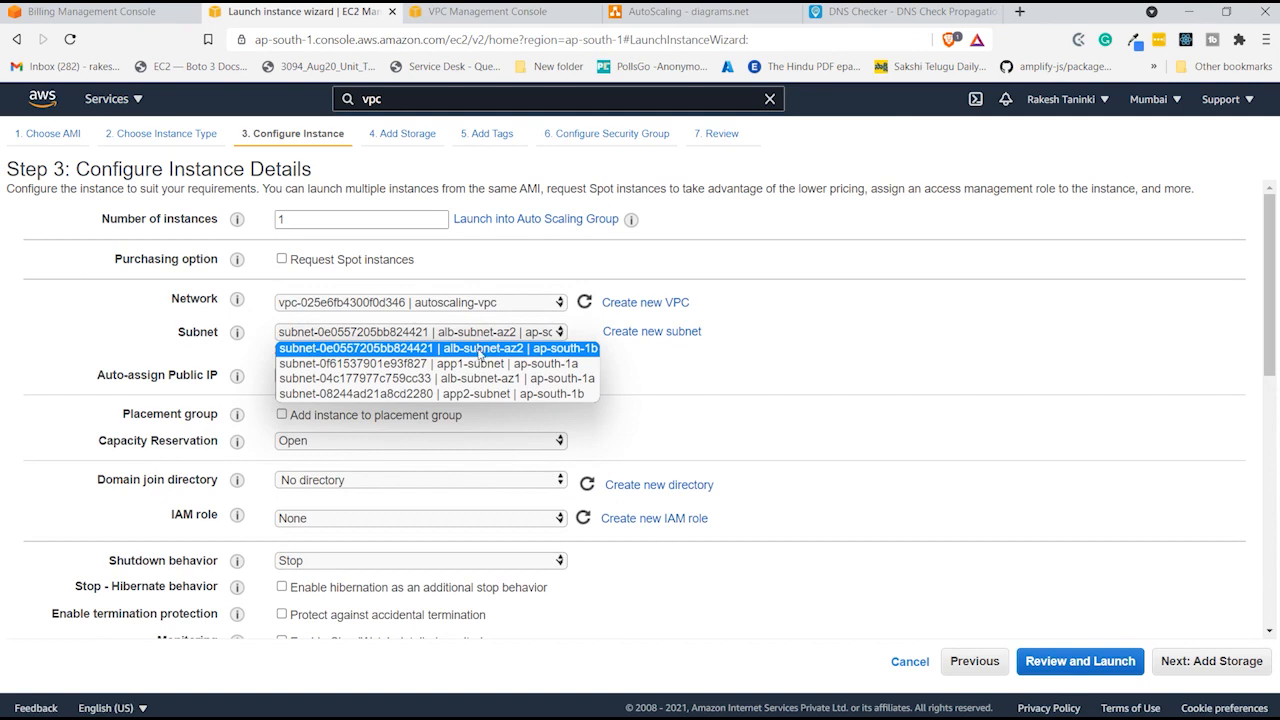
click(480, 352)
click(453, 374)
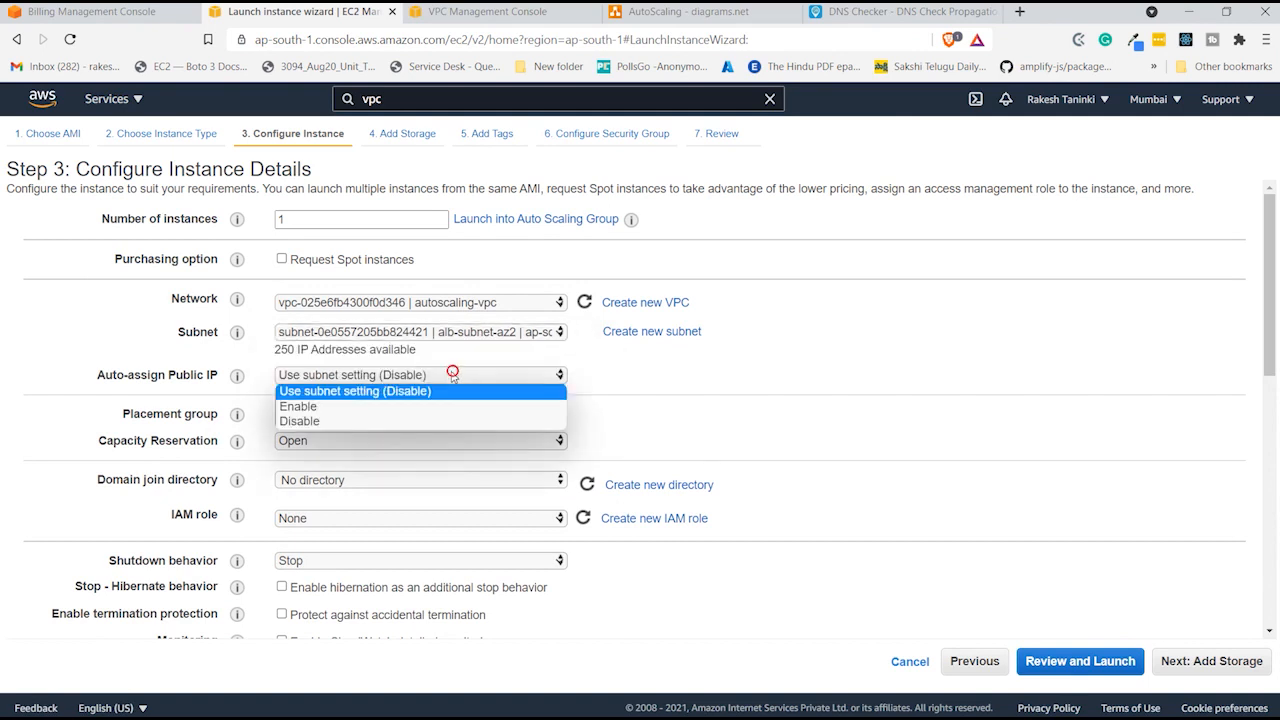
click(443, 407)
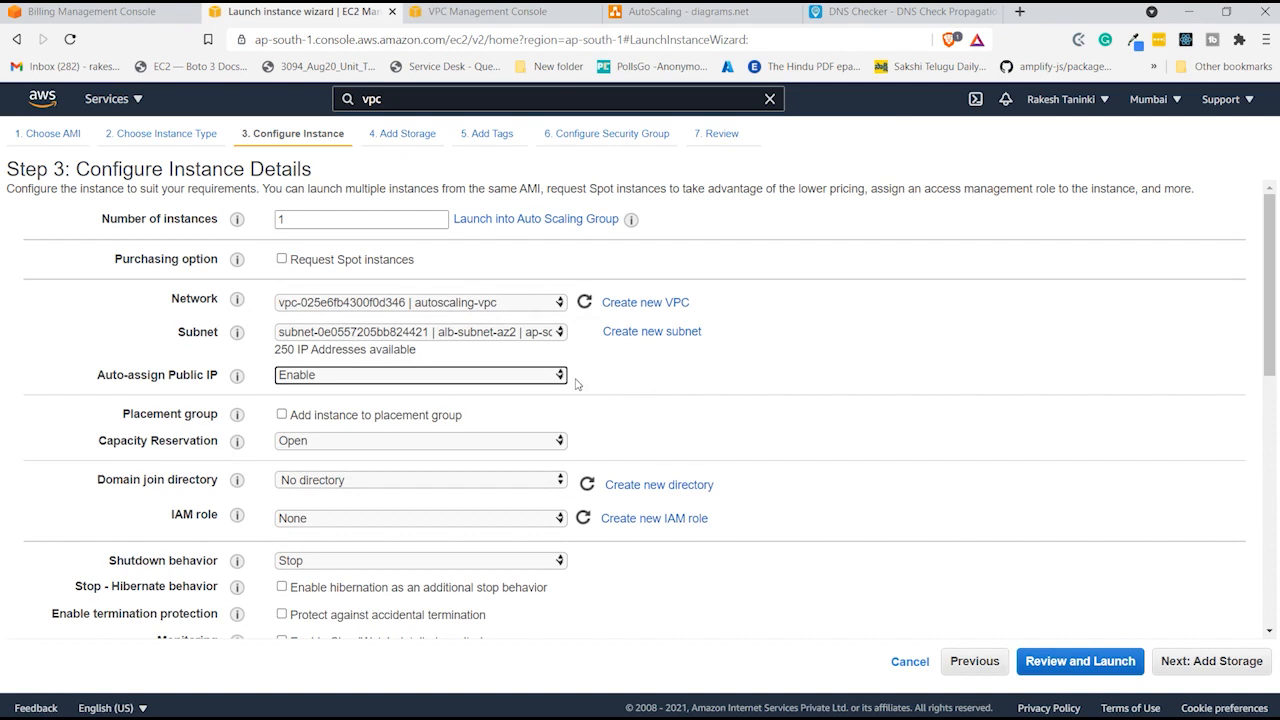
click(1197, 662)
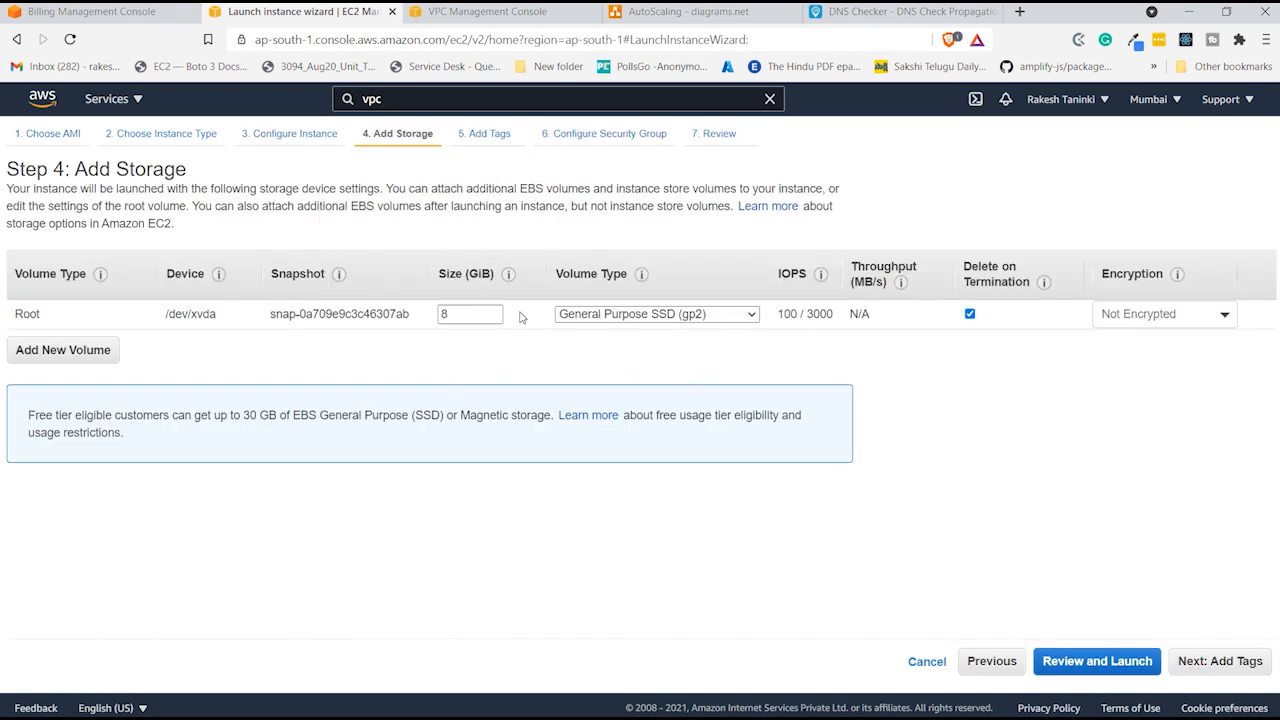
- Accept the default storage and add a Name tag with the value Cookie-Cutter
click(1220, 661)
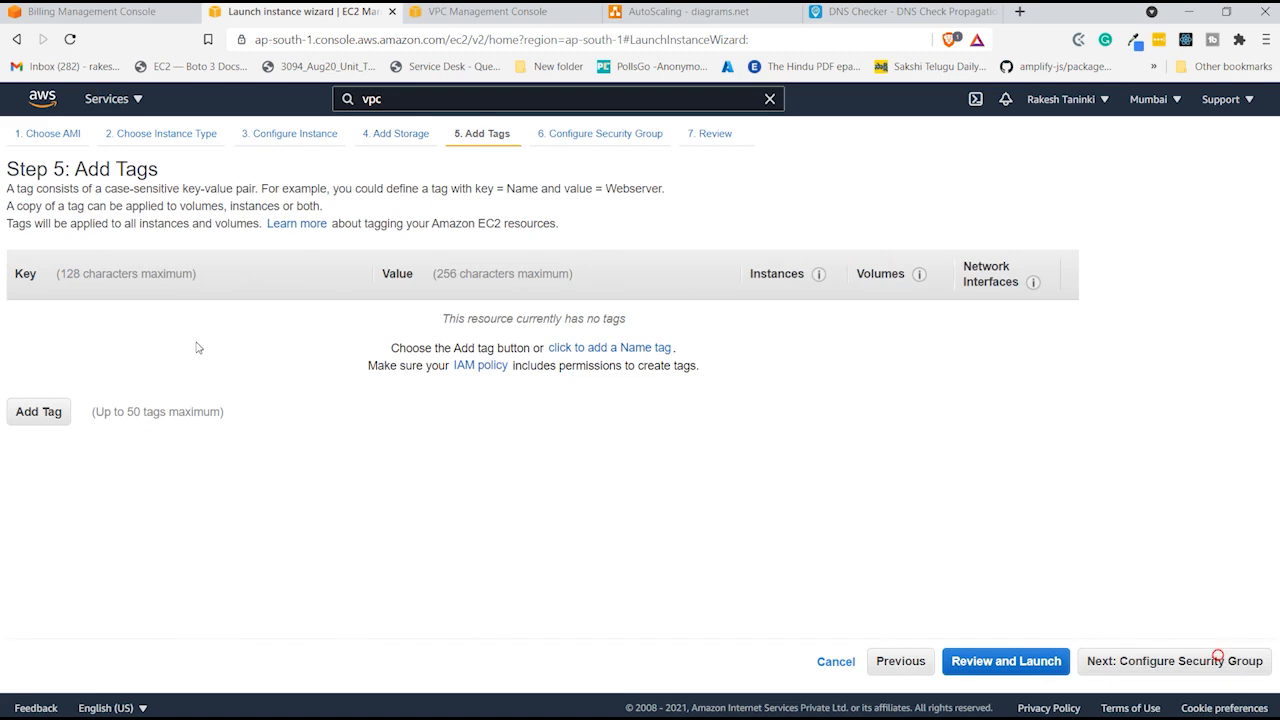
click(28, 410)
text(Name)
key(Tab)
text(Cookie-Cutter)
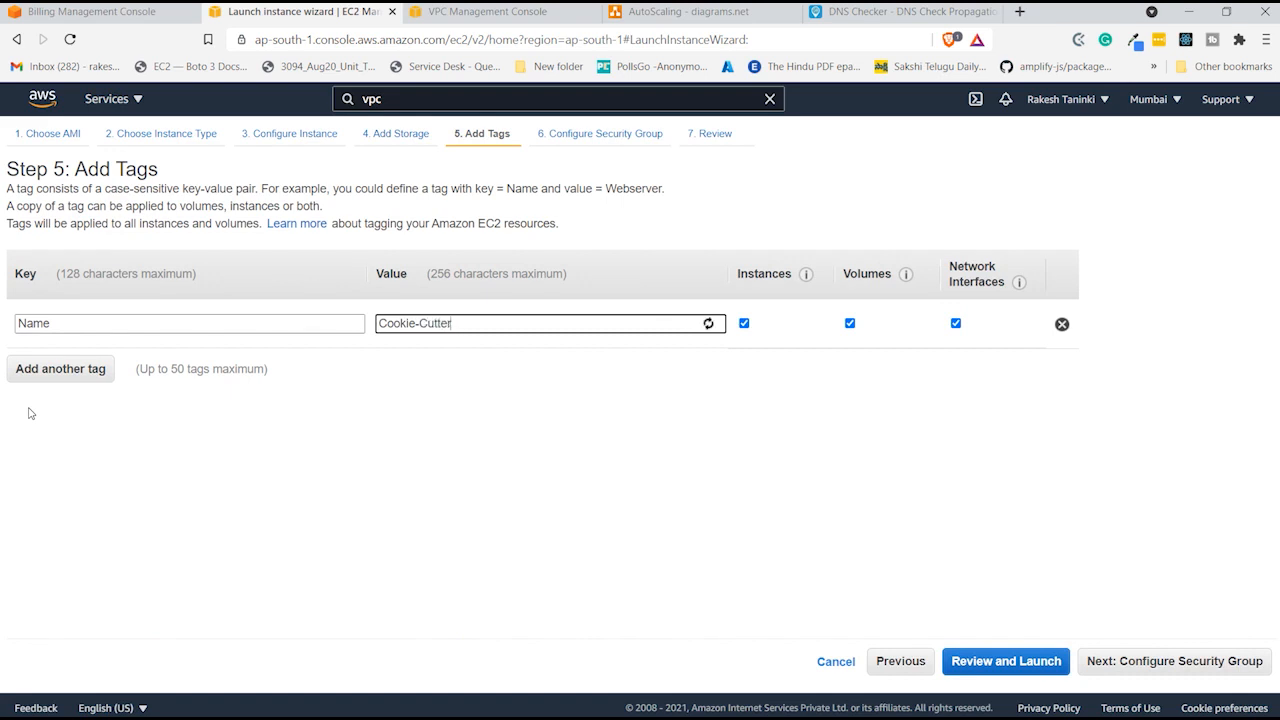
click(1140, 660)
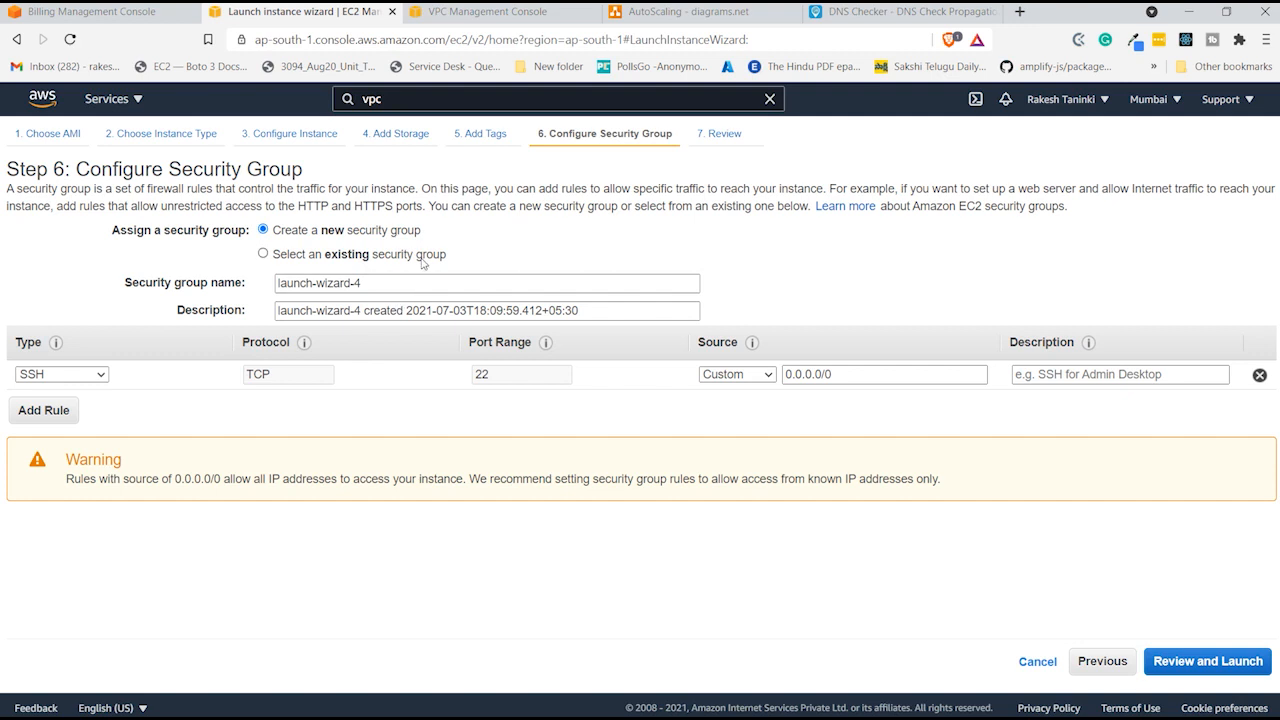
- Name the new security group cookie-cutter-asg and add a custom TCP rule for port 80 with source 0.0.0.0/0, ::/0
click(376, 290)
key(ctrl+a)
text(c)
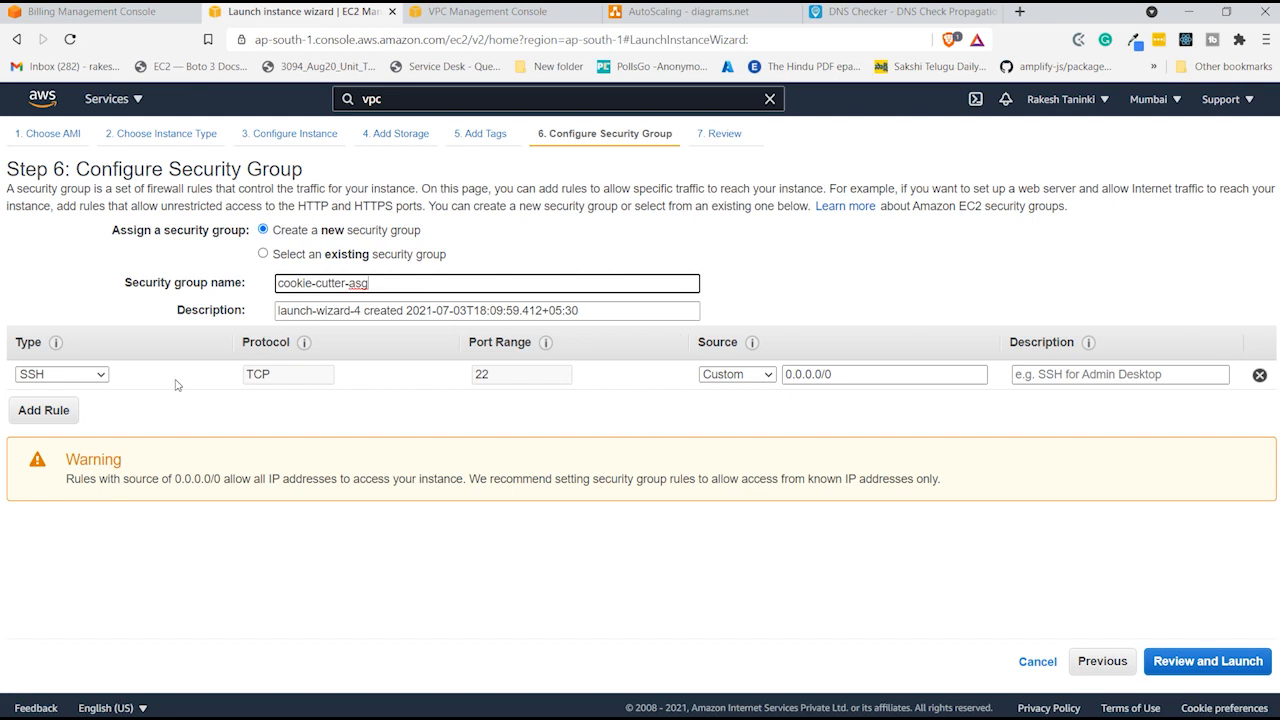
click(62, 410)
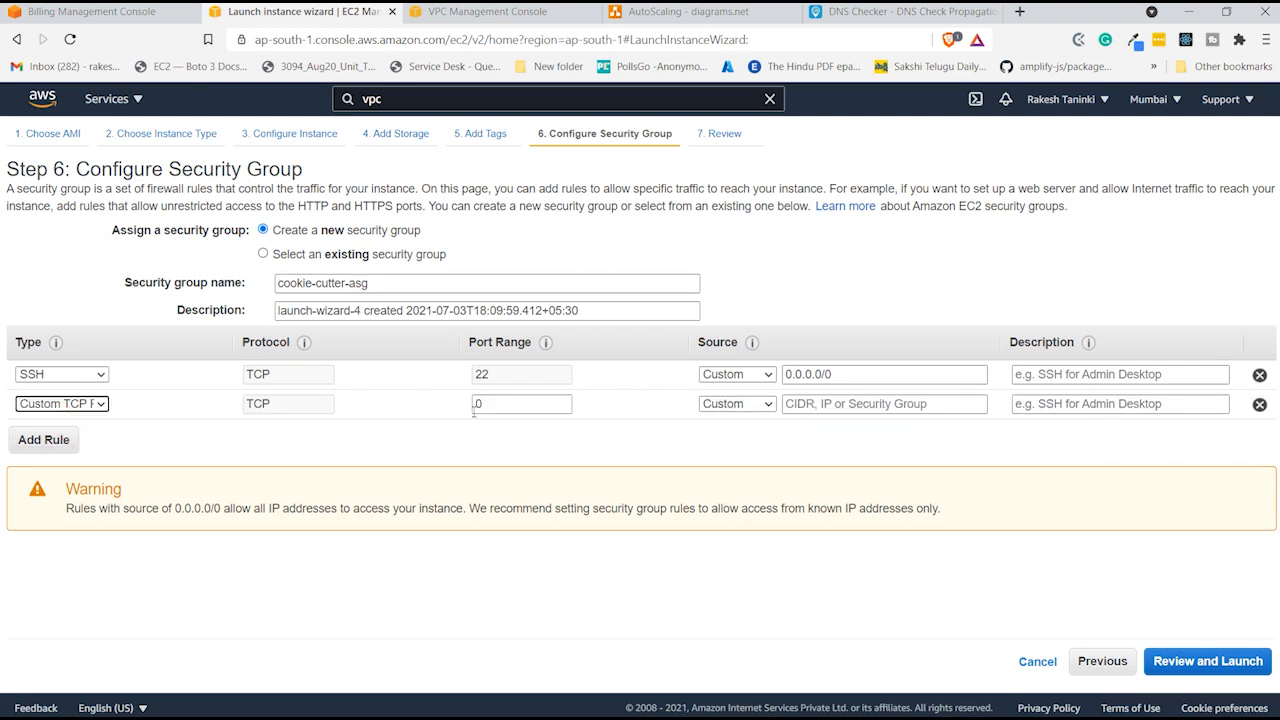
click(507, 404)
key(BackSpace)
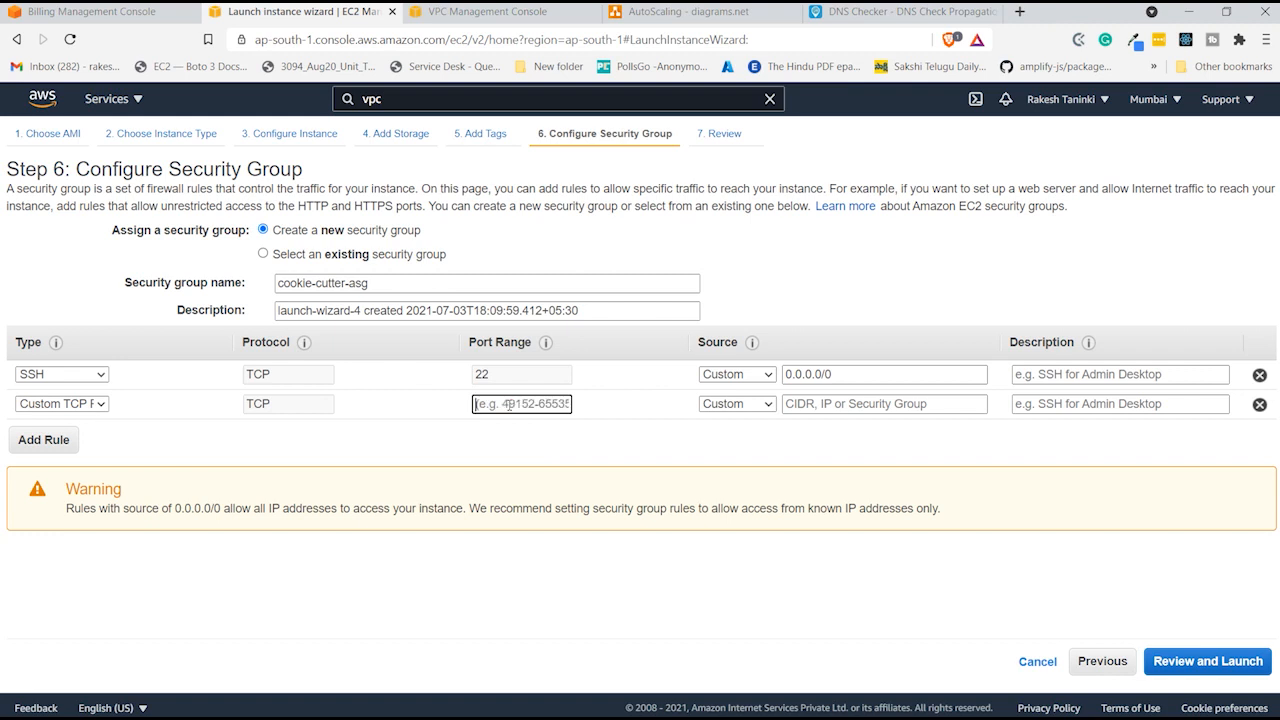
text(80)
click(580, 456)
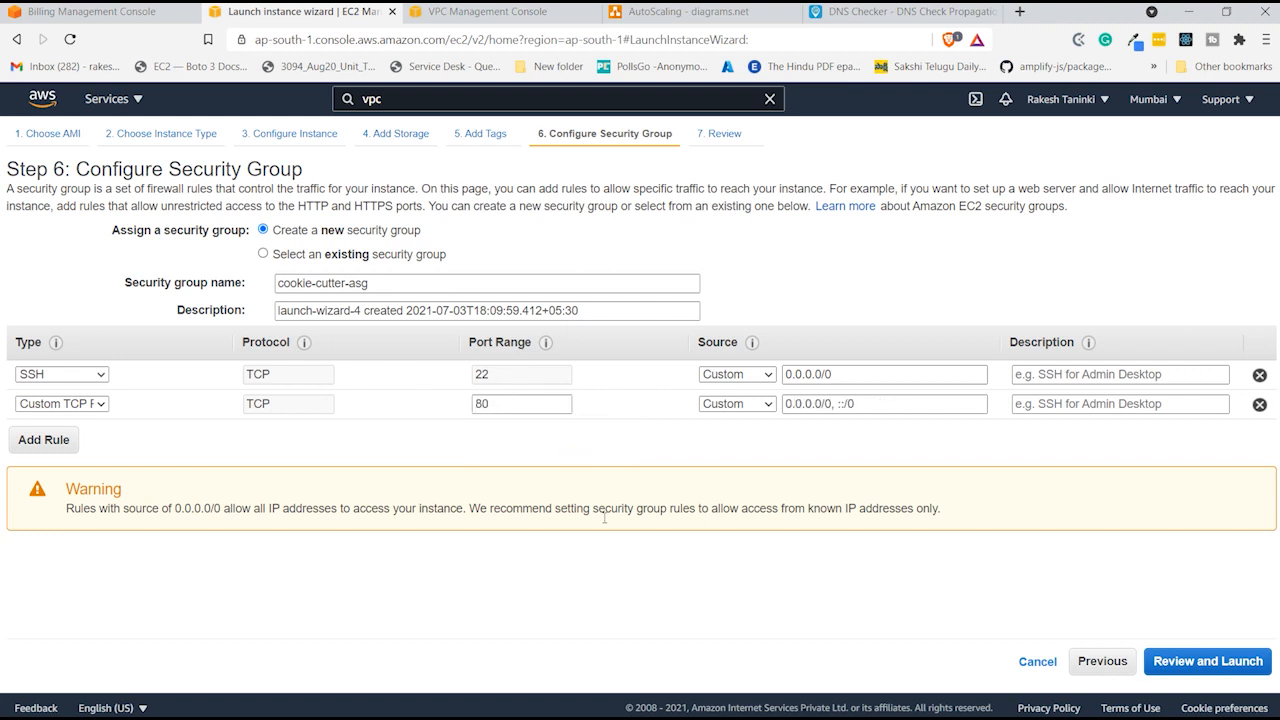
click(1178, 661)
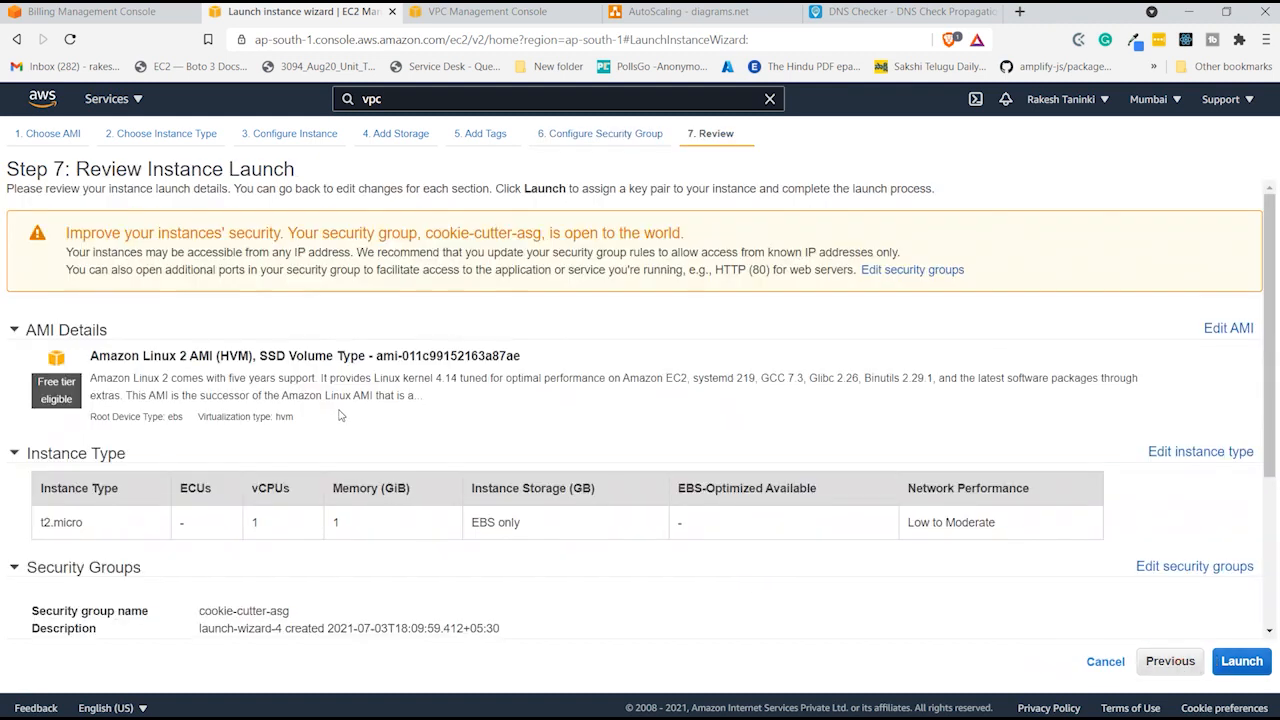
- Proceed to launch, create a new key pair named auto-scaling and save its PEM file in Downloads
scroll(339, 415, down, 3)
click(1246, 668)
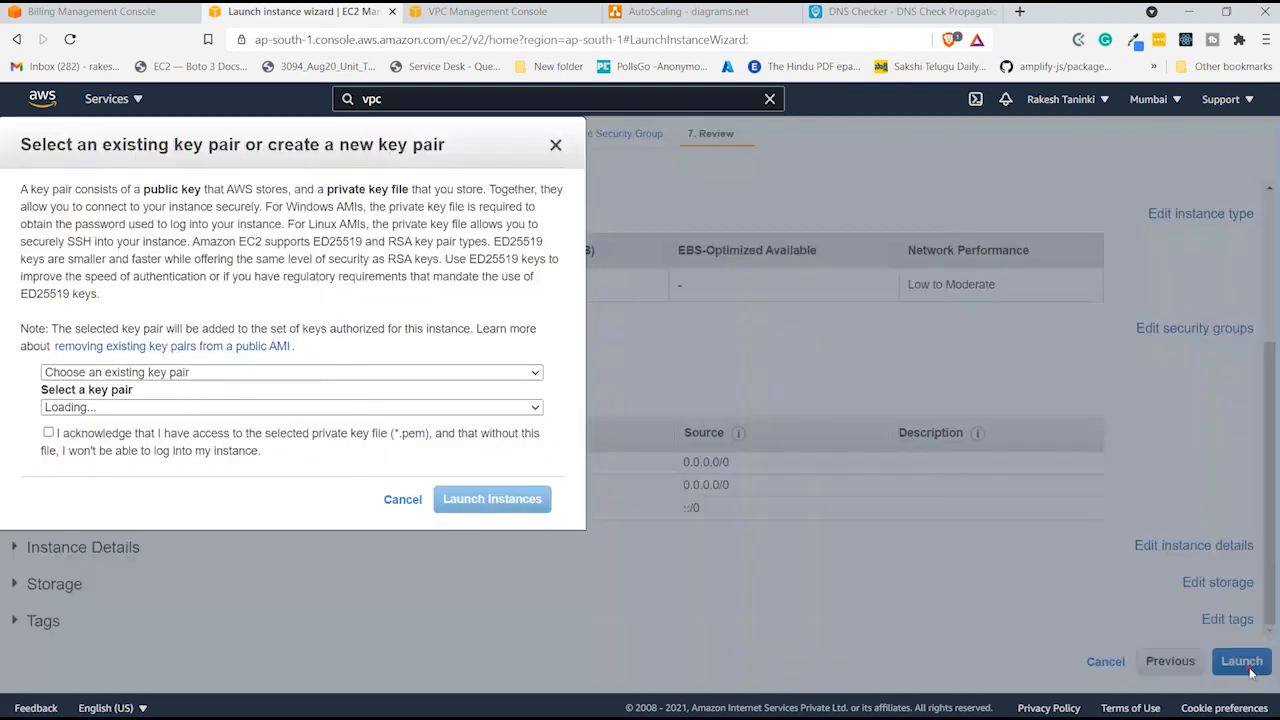
click(540, 488)
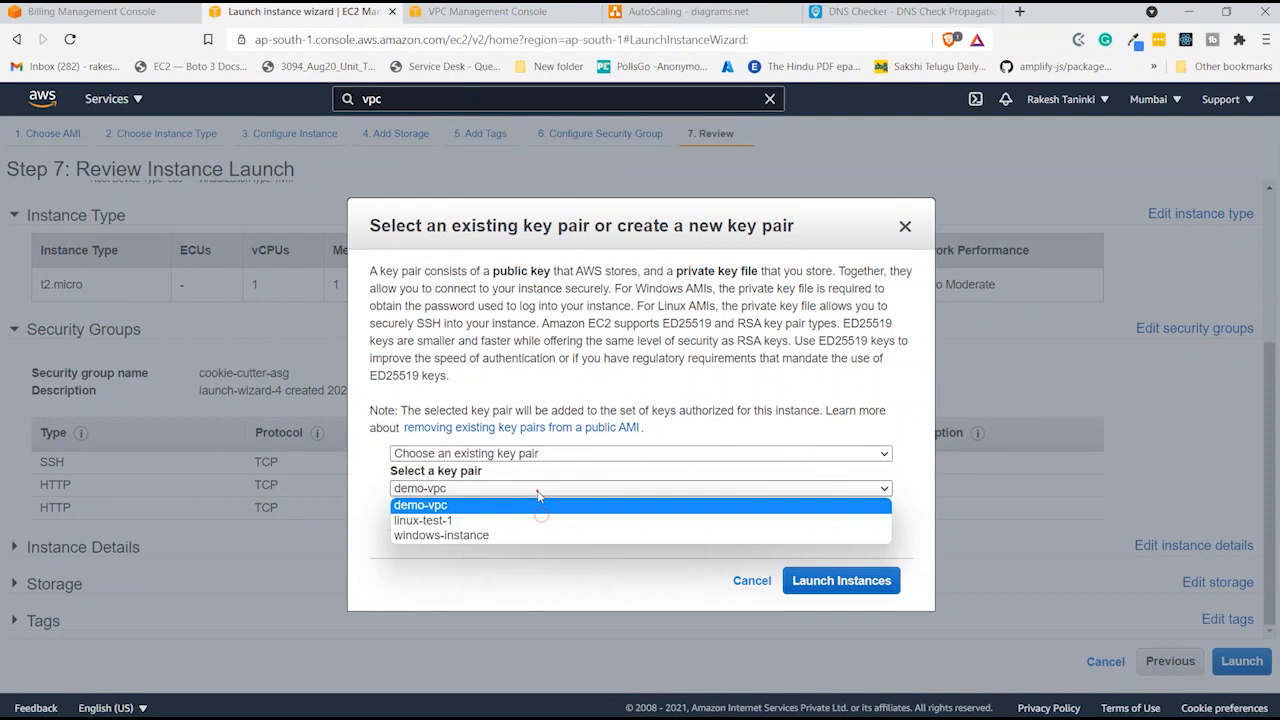
click(540, 453)
click(551, 488)
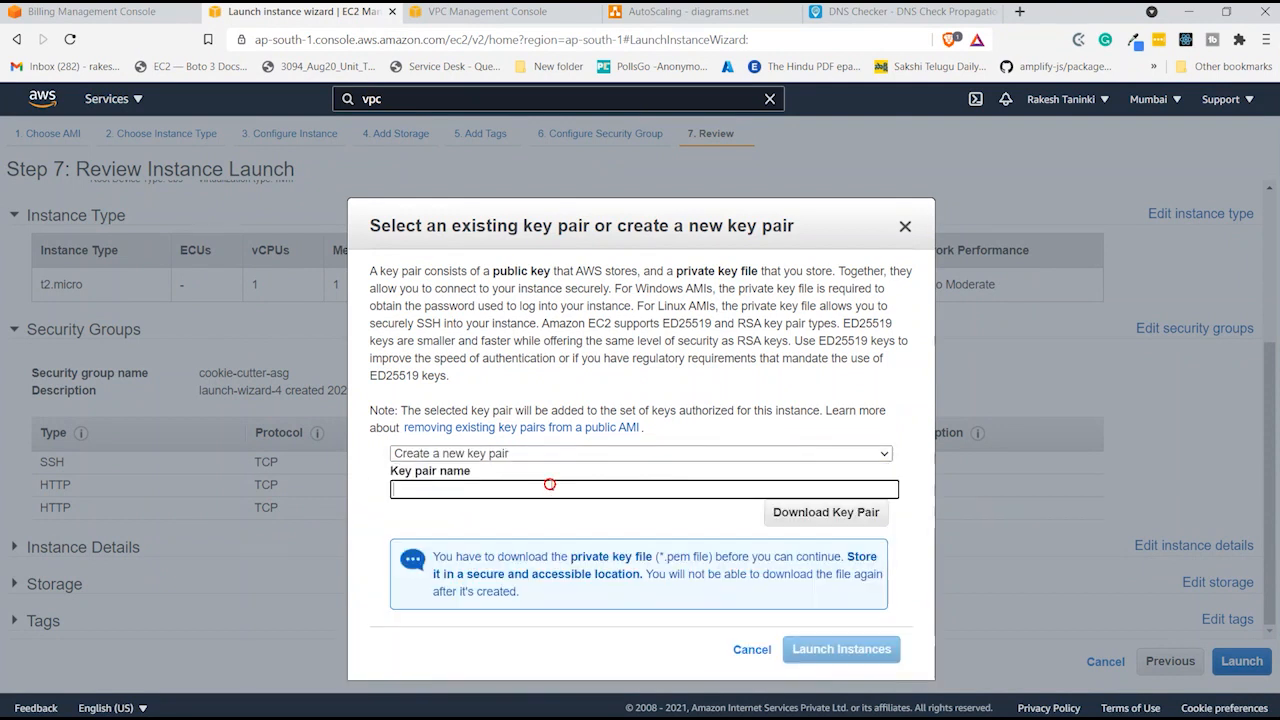
text(auto-scaling)
click(850, 514)
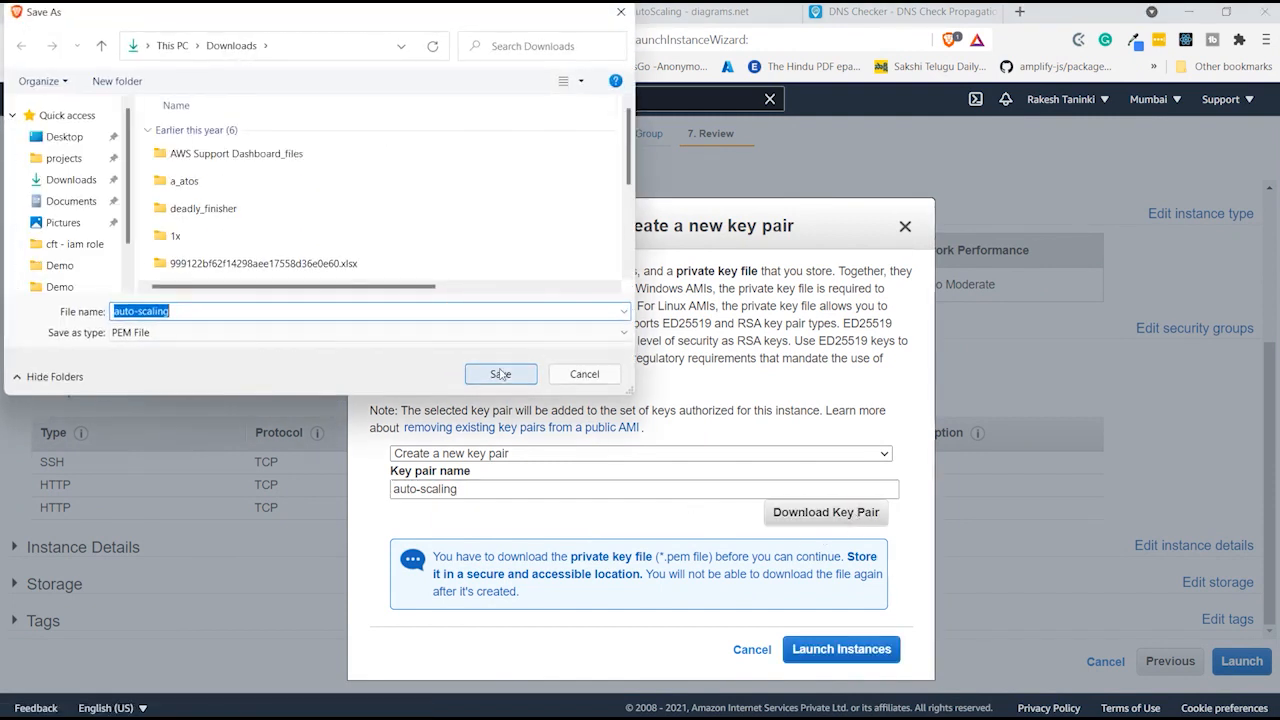
click(502, 375)
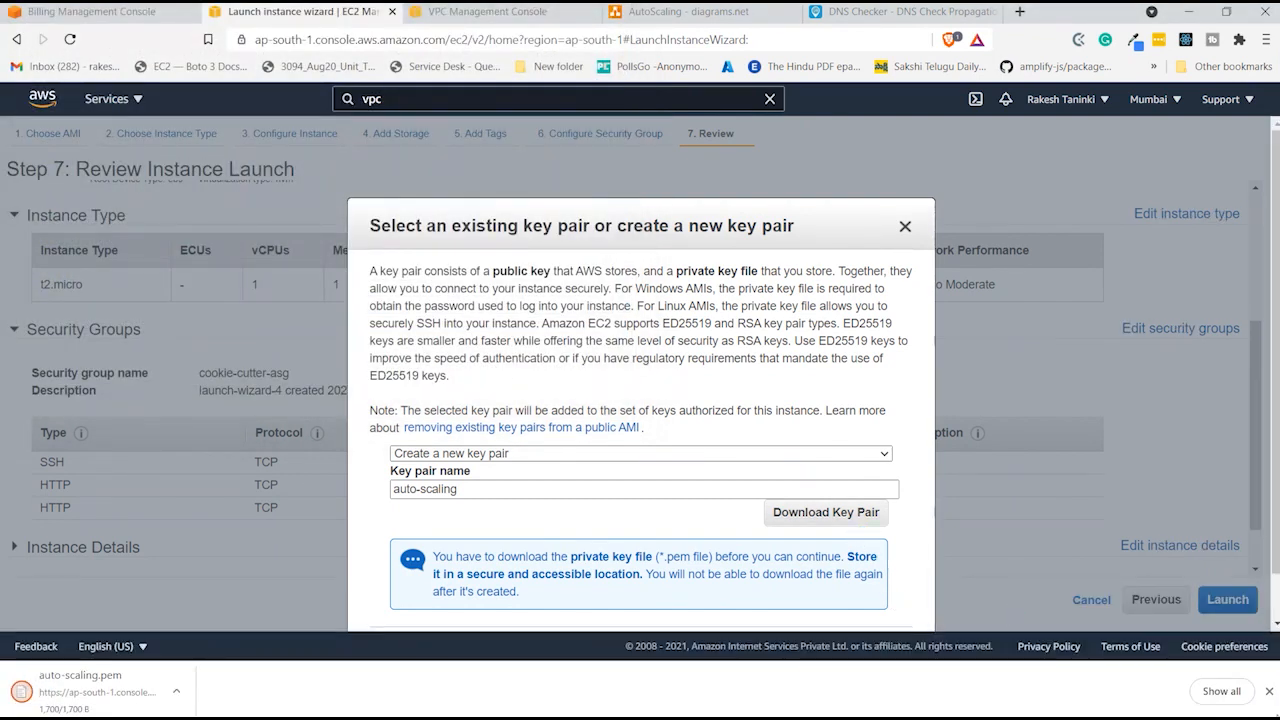
- Launch the Cookie-Cutter instance with the new key pair and open it in the instances list
click(1268, 691)
click(845, 646)
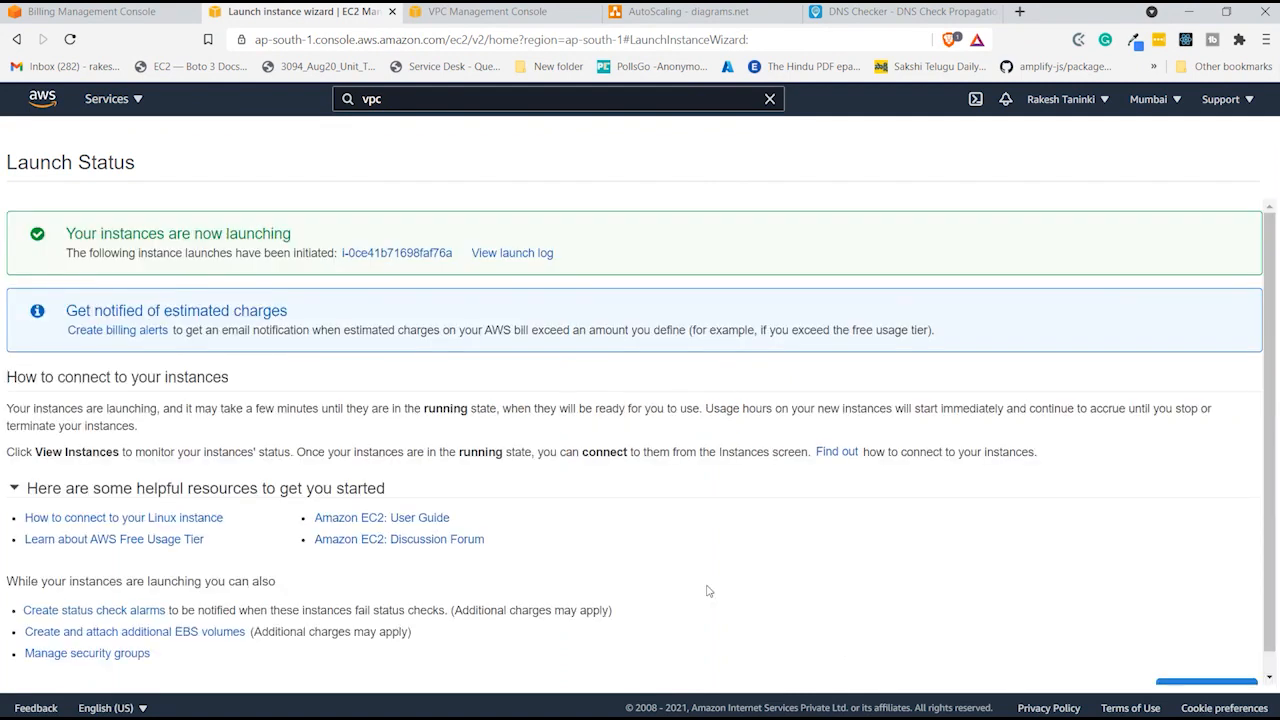
click(435, 253)
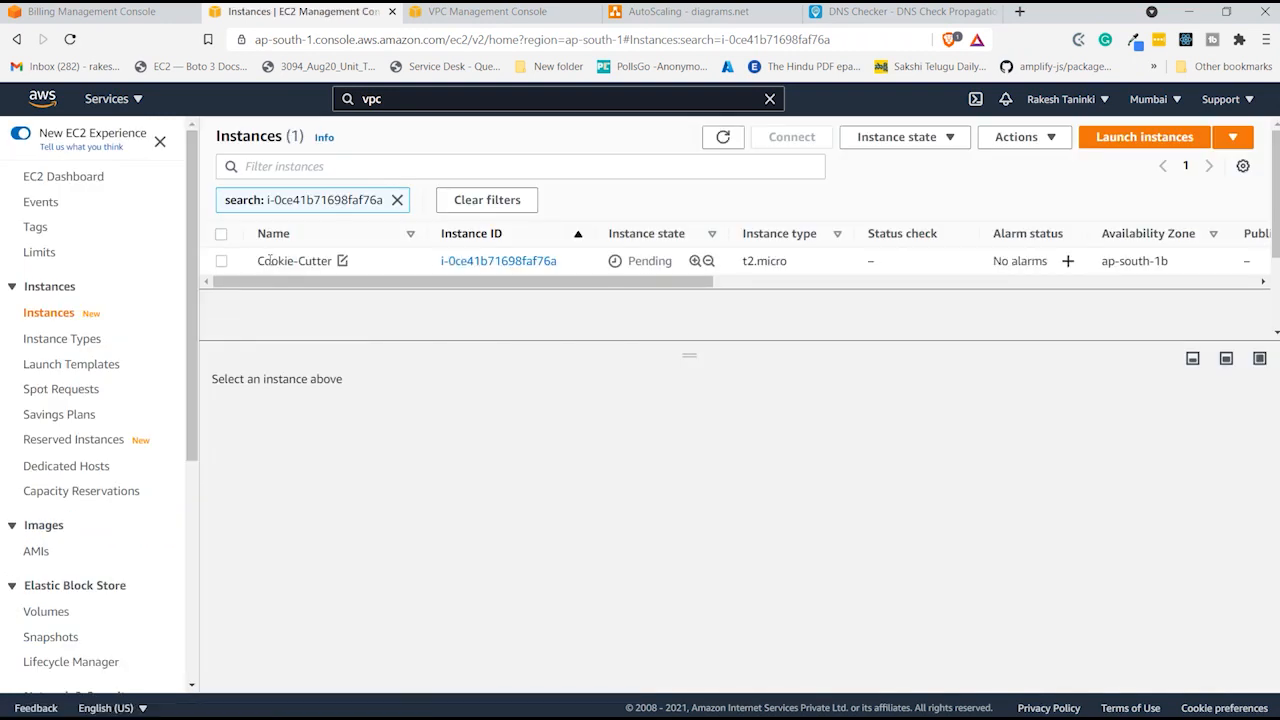
- Refresh the Cookie-Cutter instance's status and copy its public IPv4 address
click(259, 260)
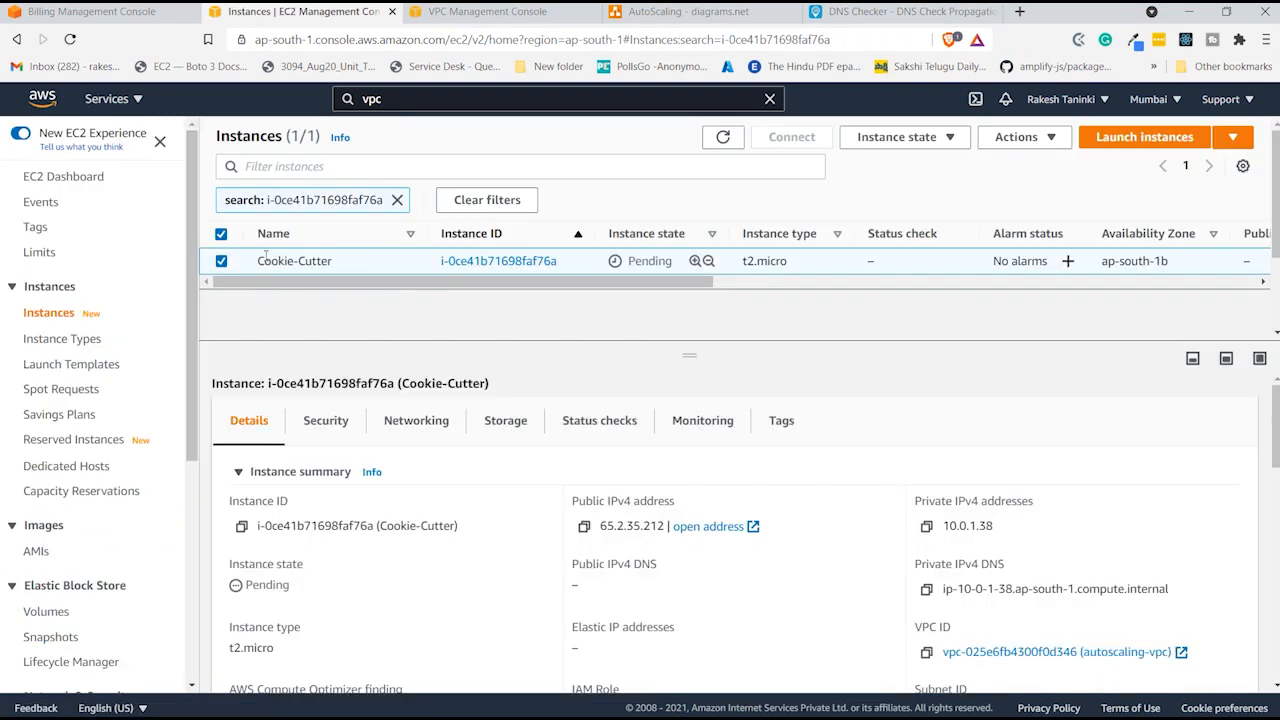
click(722, 138)
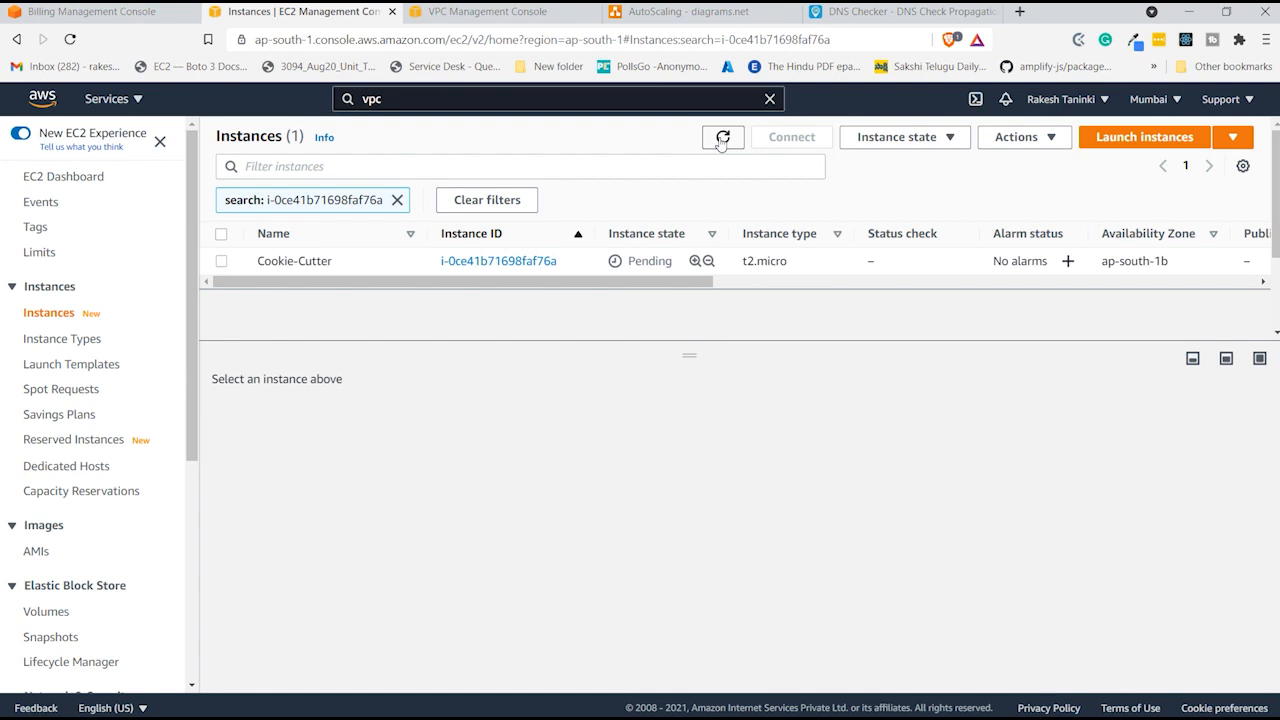
click(722, 139)
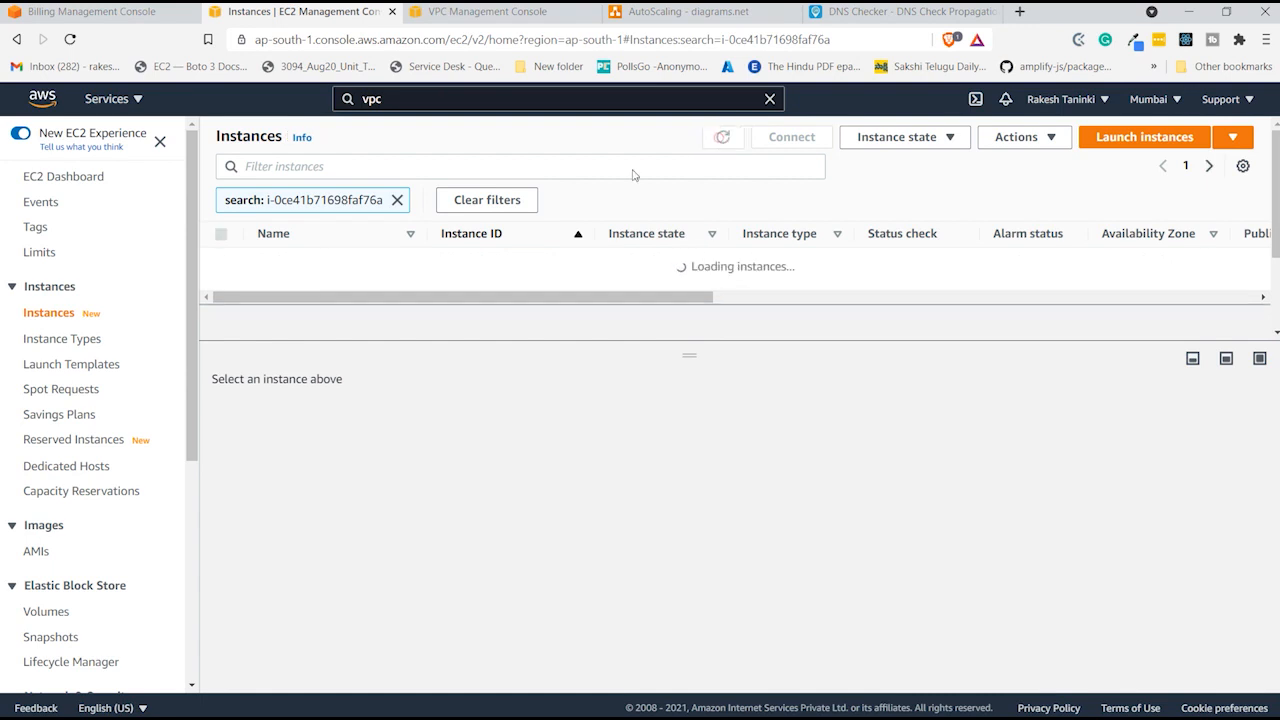
click(244, 265)
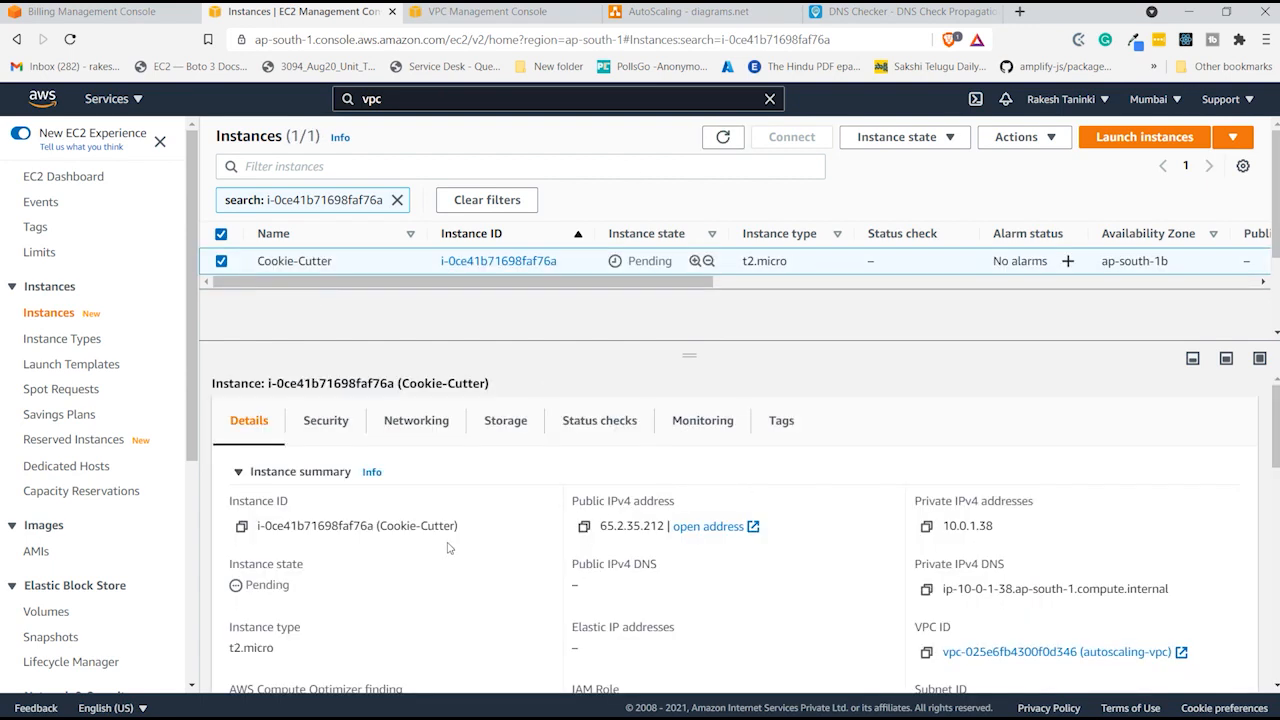
click(584, 527)
- Find and open MobaXterm on the computer
key(super)
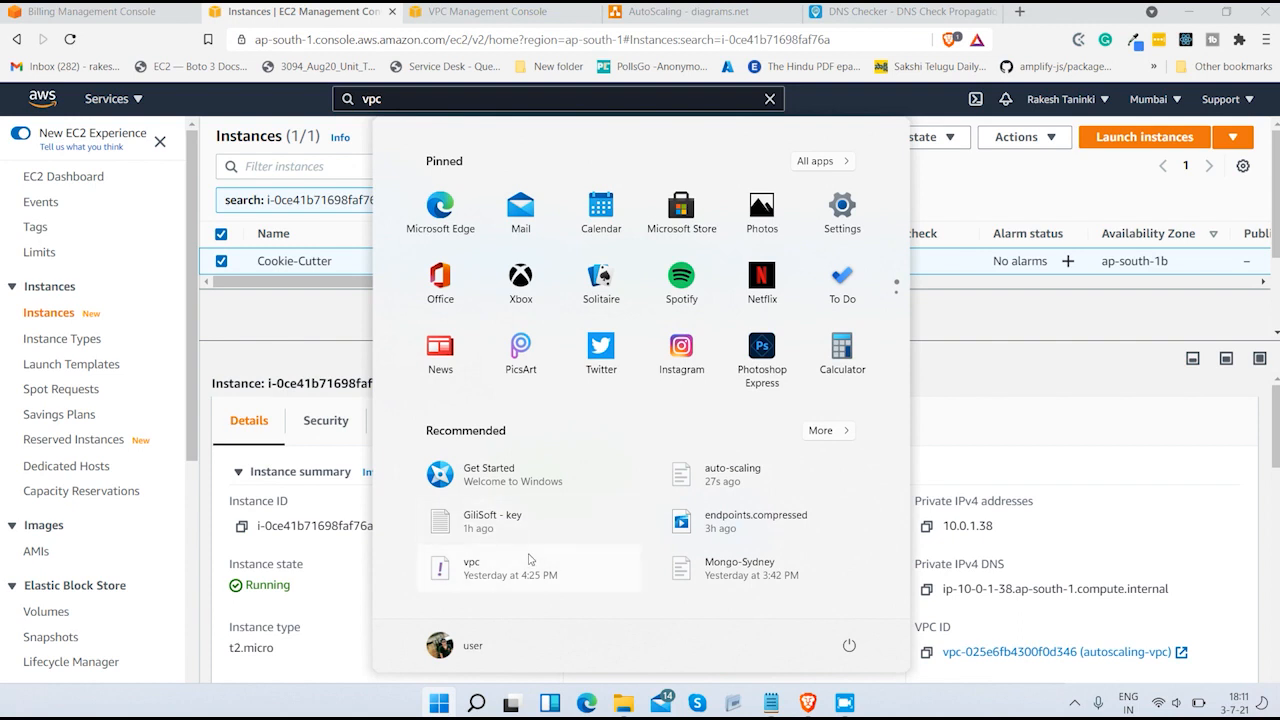
text(moba)
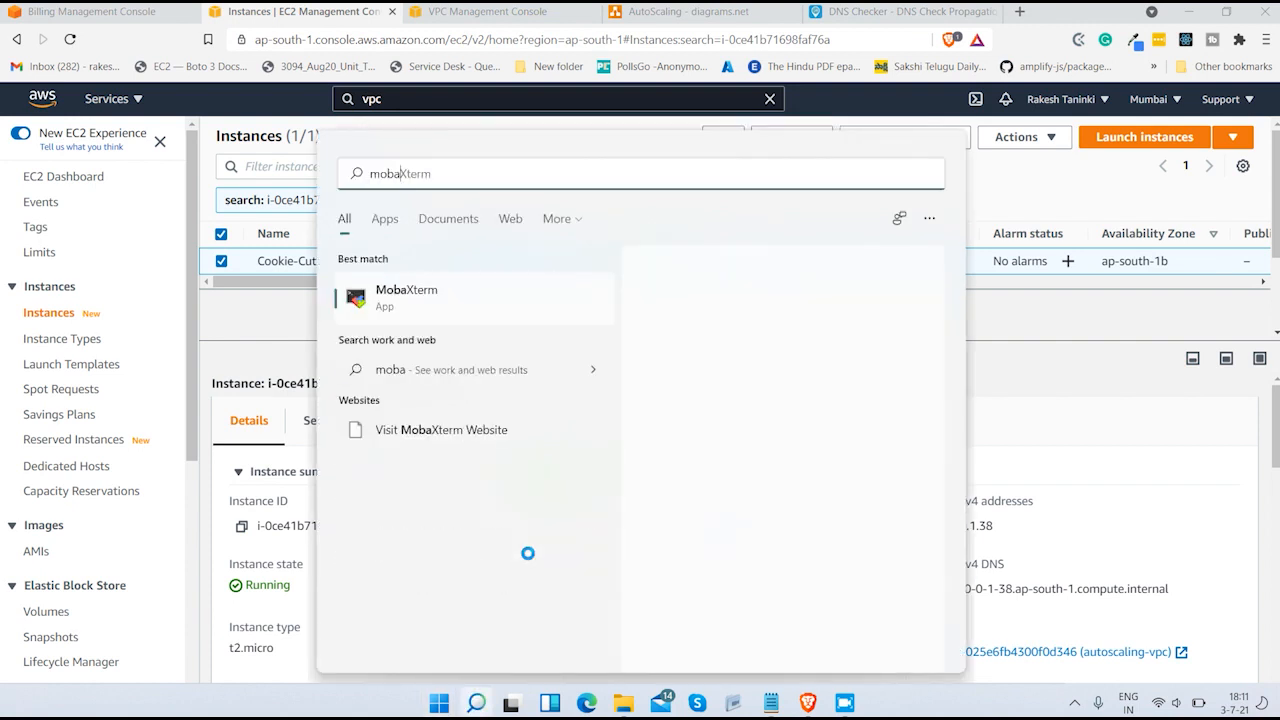
click(396, 288)
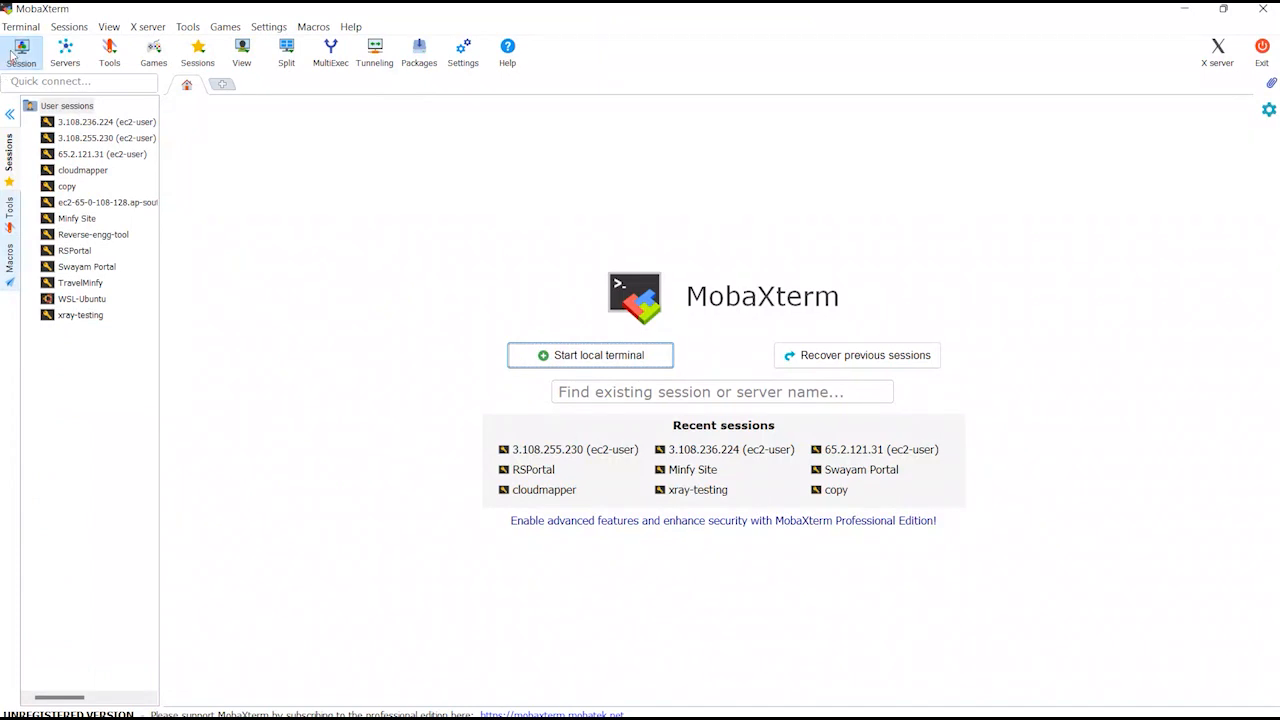
- Set up a new SSH session with the copied address 65.2.35.212 as remote host and ec2-user as username
click(21, 55)
click(302, 168)
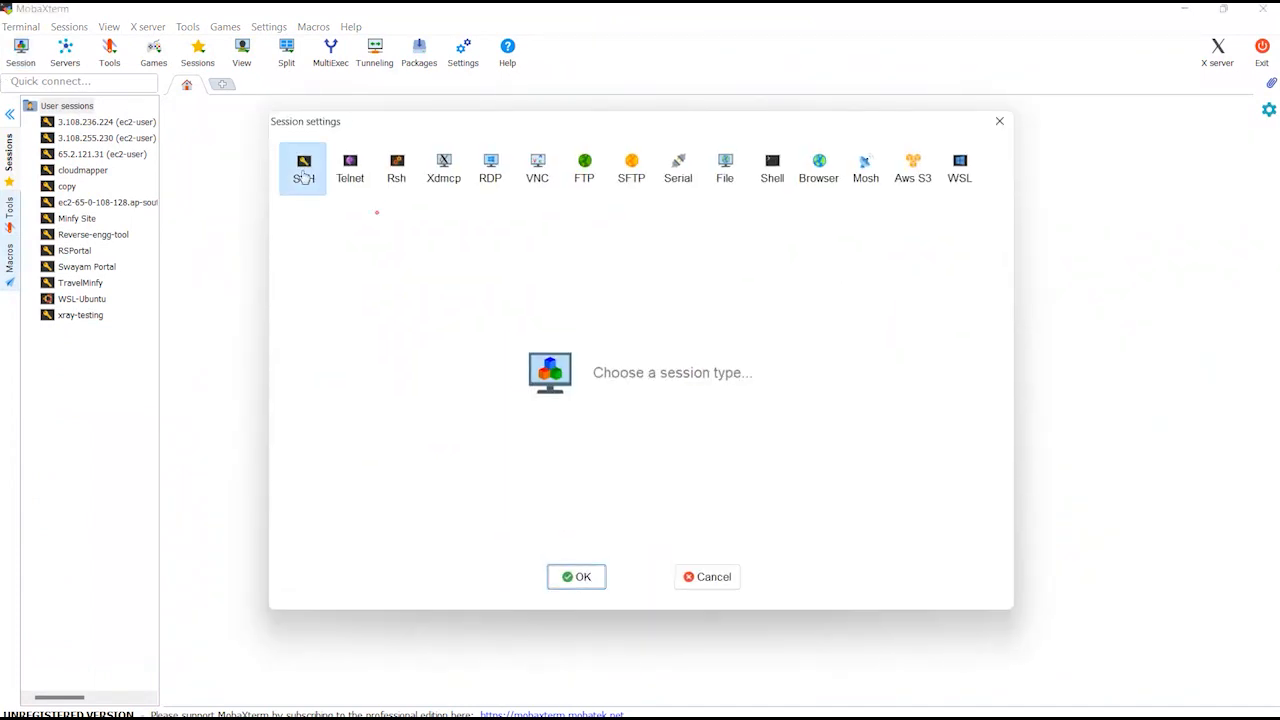
key(ctrl+v)
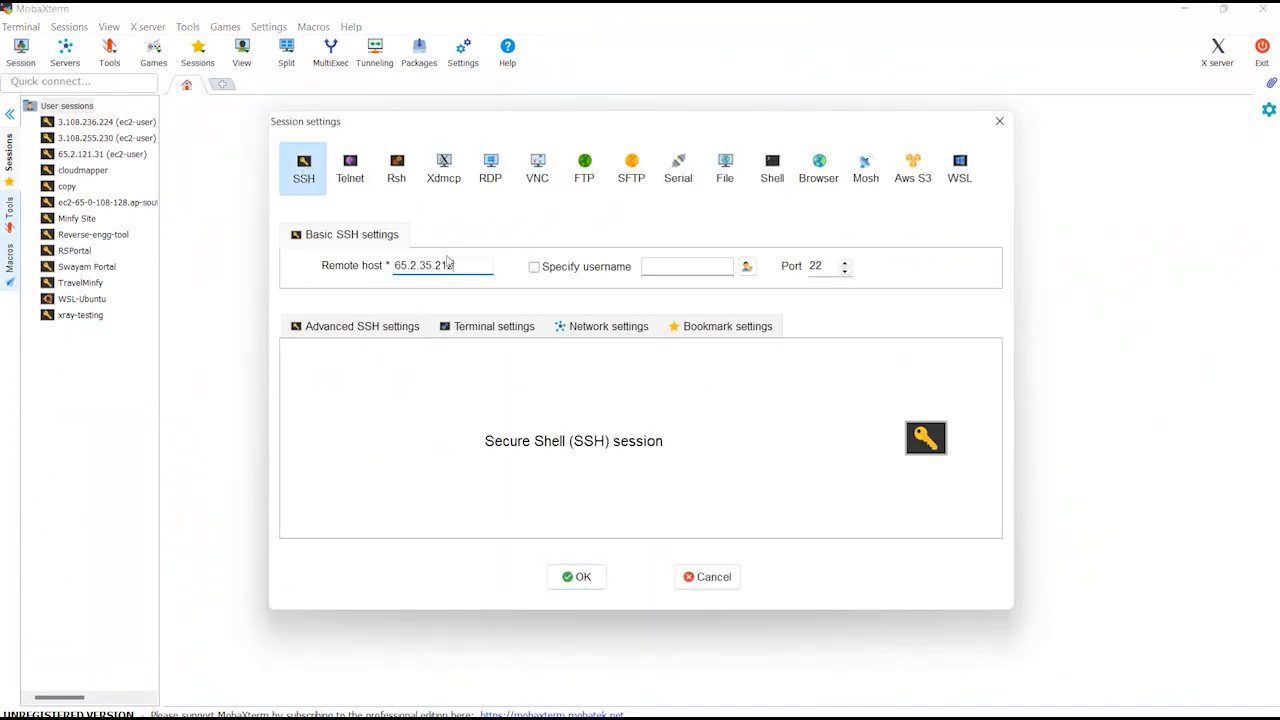
click(577, 270)
text(ec2-user)
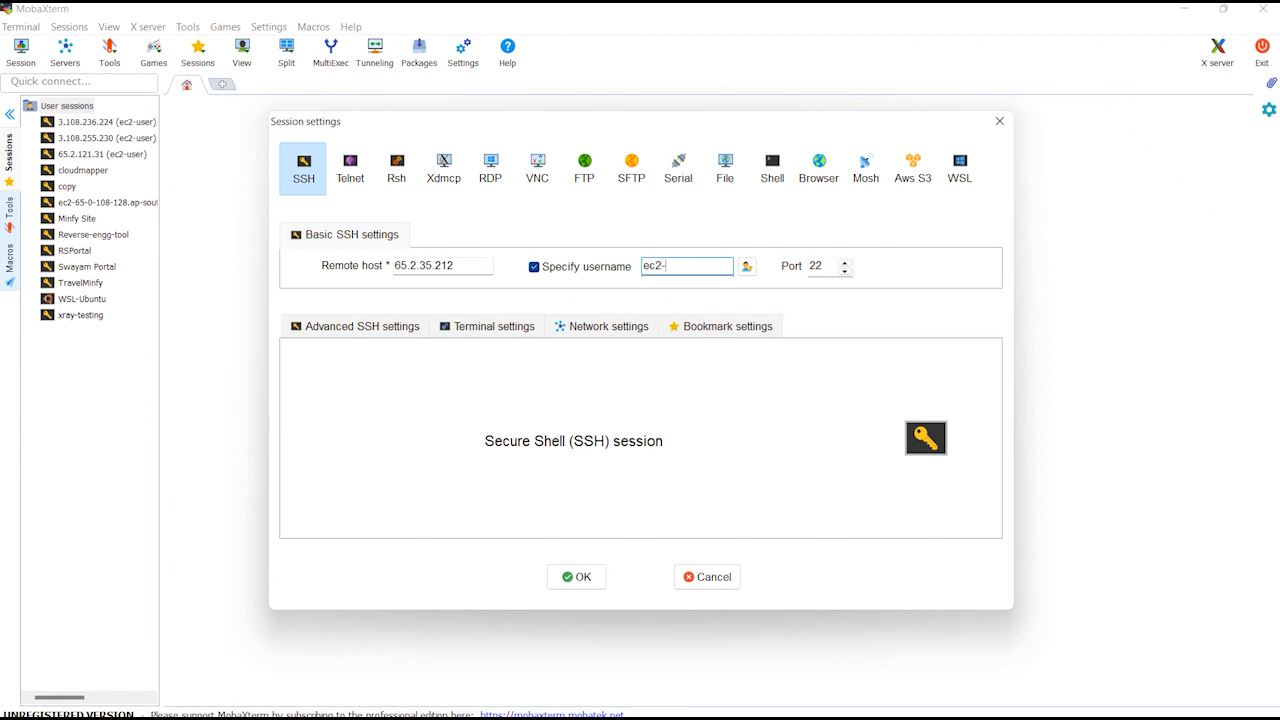
key(BackSpace)
key(BackSpace)
key(BackSpace)
key(BackSpace)
text(uswr)
key(BackSpace)
key(BackSpace)
text(e)
- Use the auto-scaling private key file from Downloads for the SSH session and connect to the instance
click(400, 328)
click(399, 480)
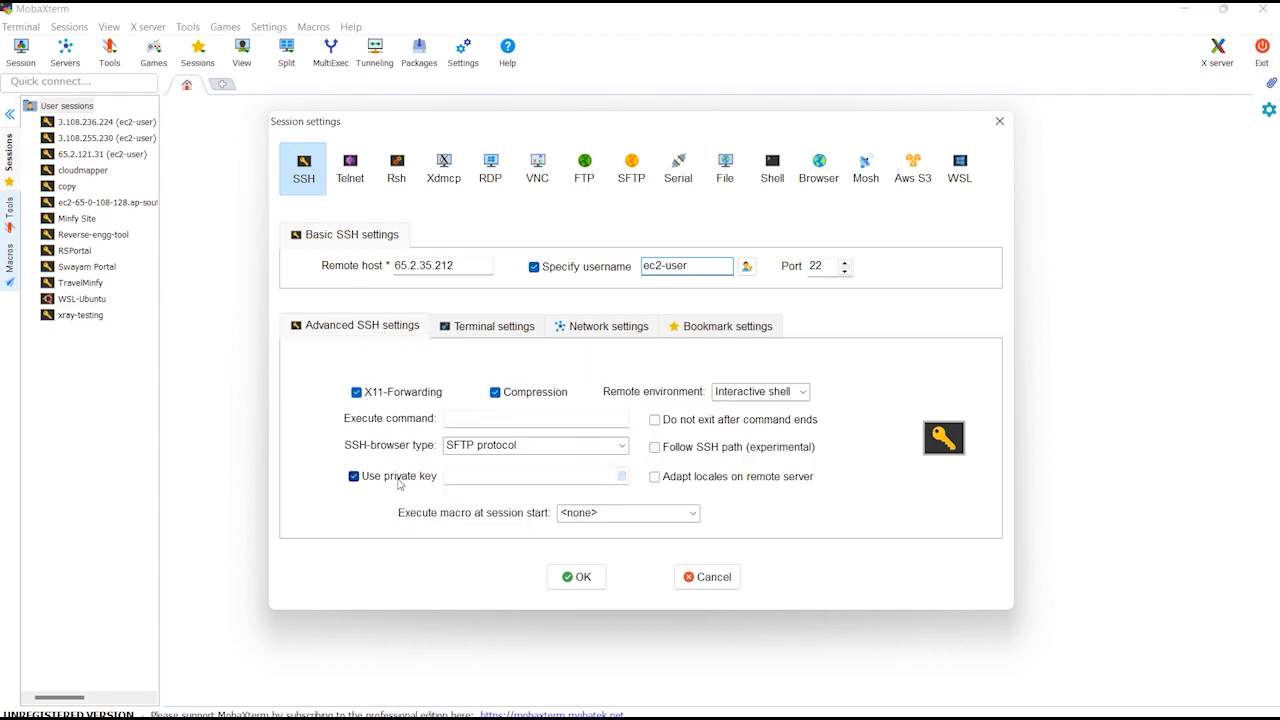
click(622, 477)
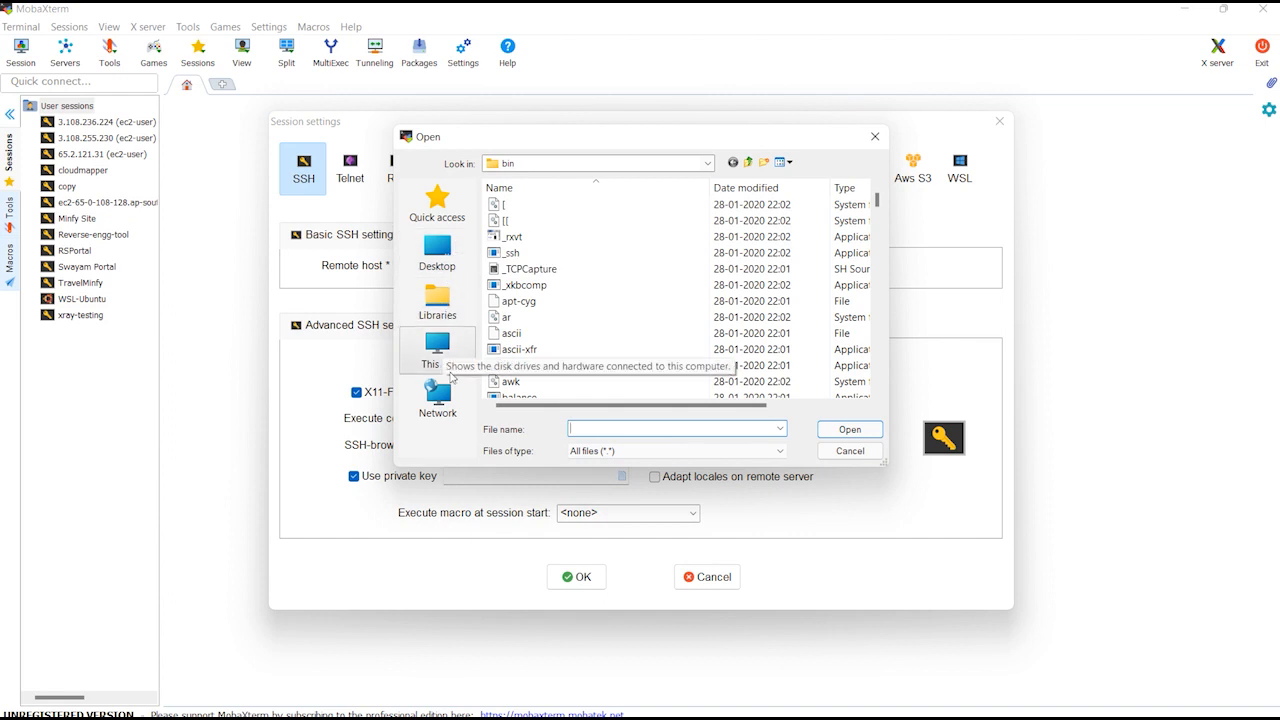
click(449, 373)
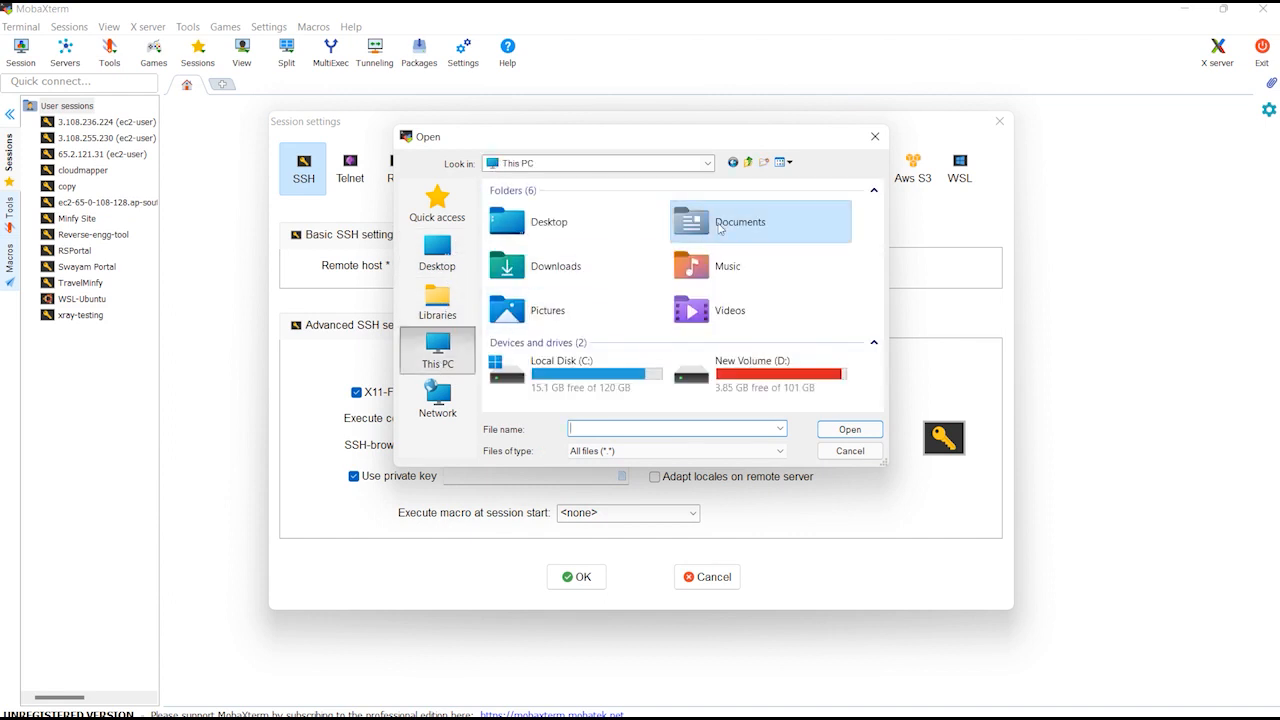
double_click(553, 272)
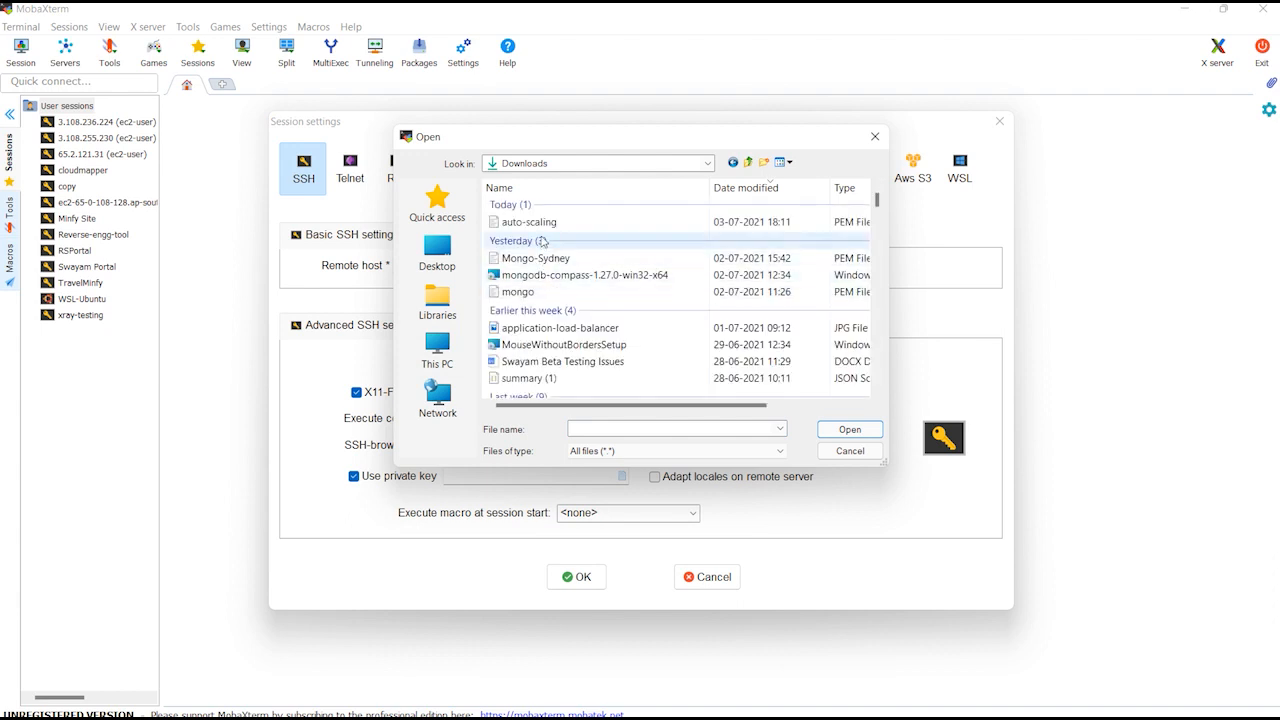
double_click(540, 222)
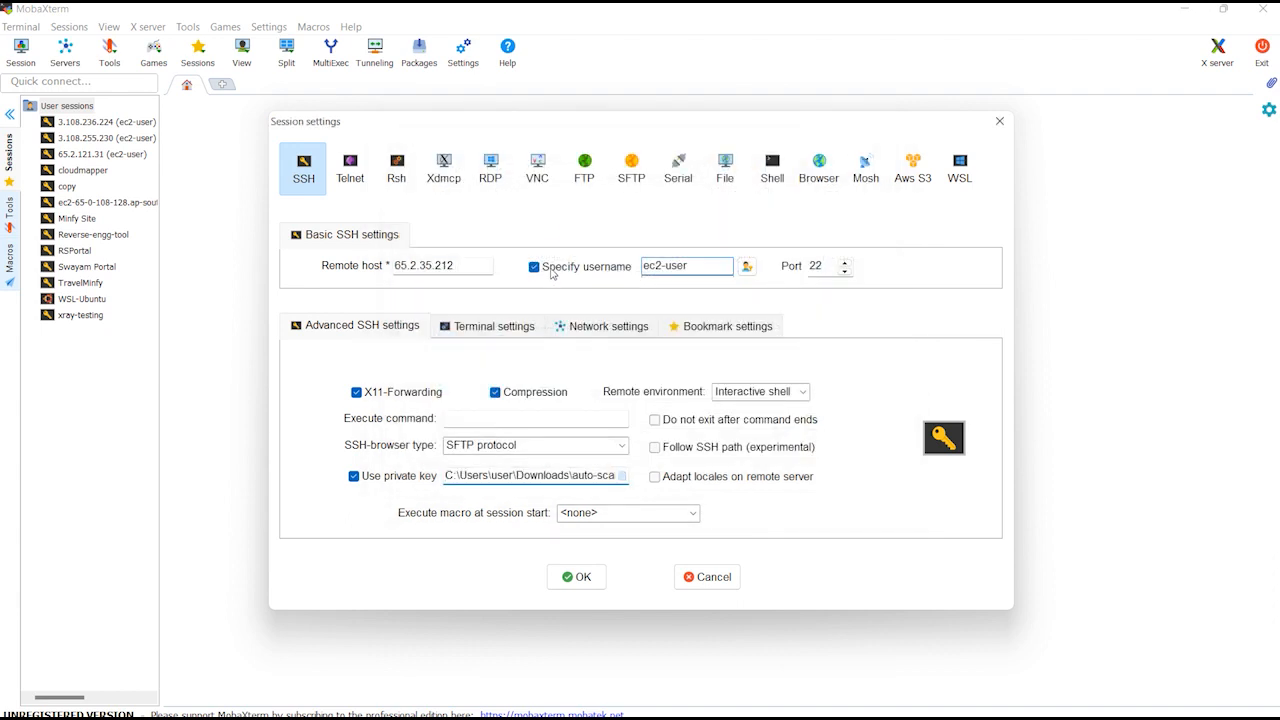
click(565, 579)
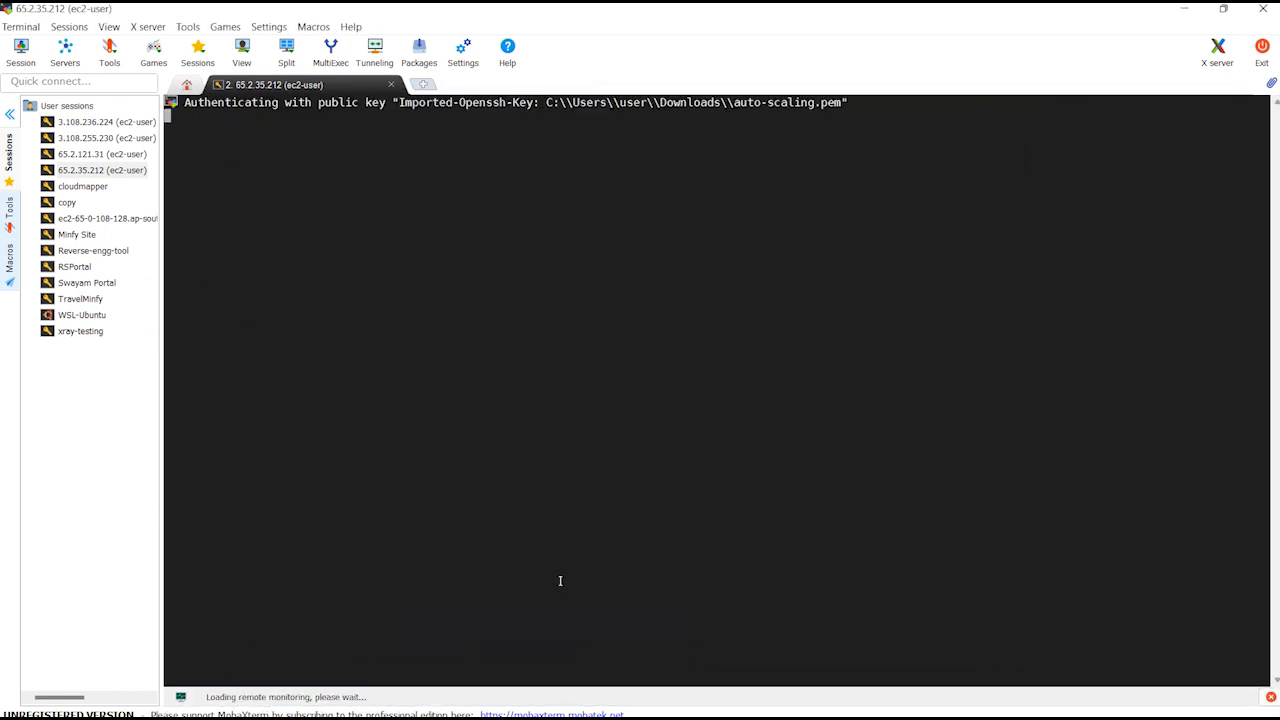
- Switch to the root shell with sudo -i and install Apache with yum install -y httpd
text(sudo -)
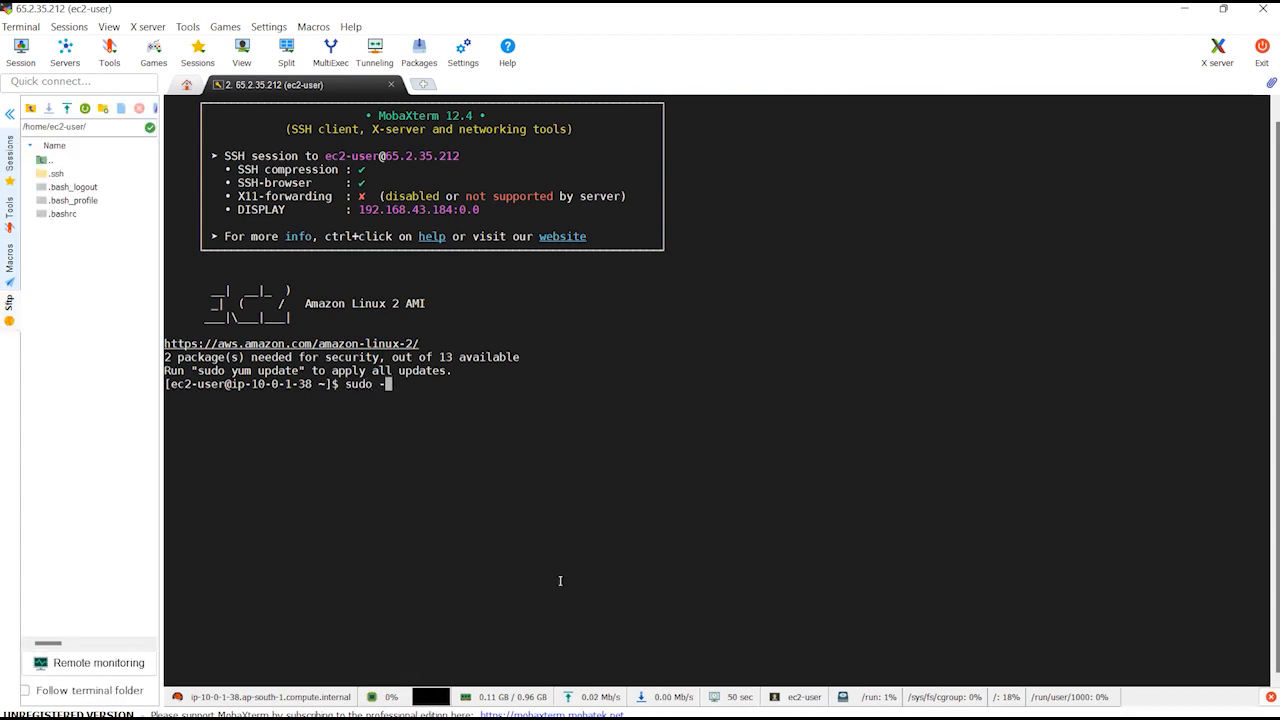
text(i)
key(Return)
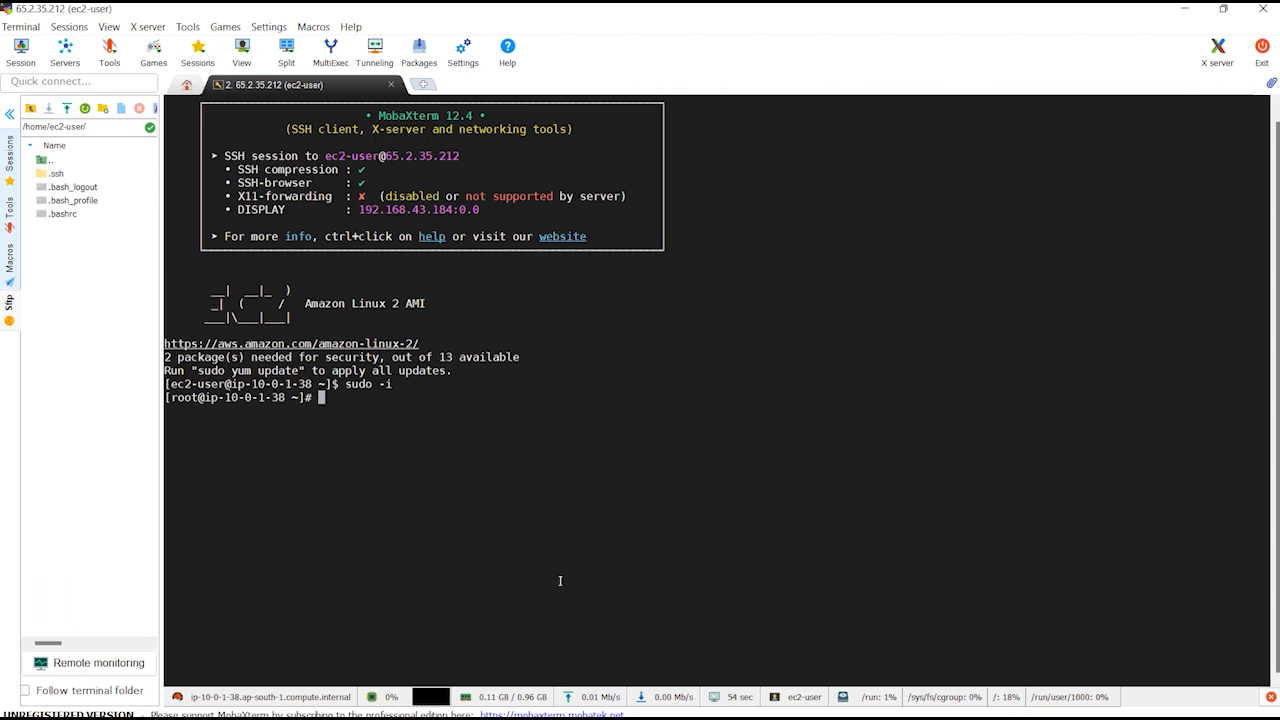
text(yum install -u)
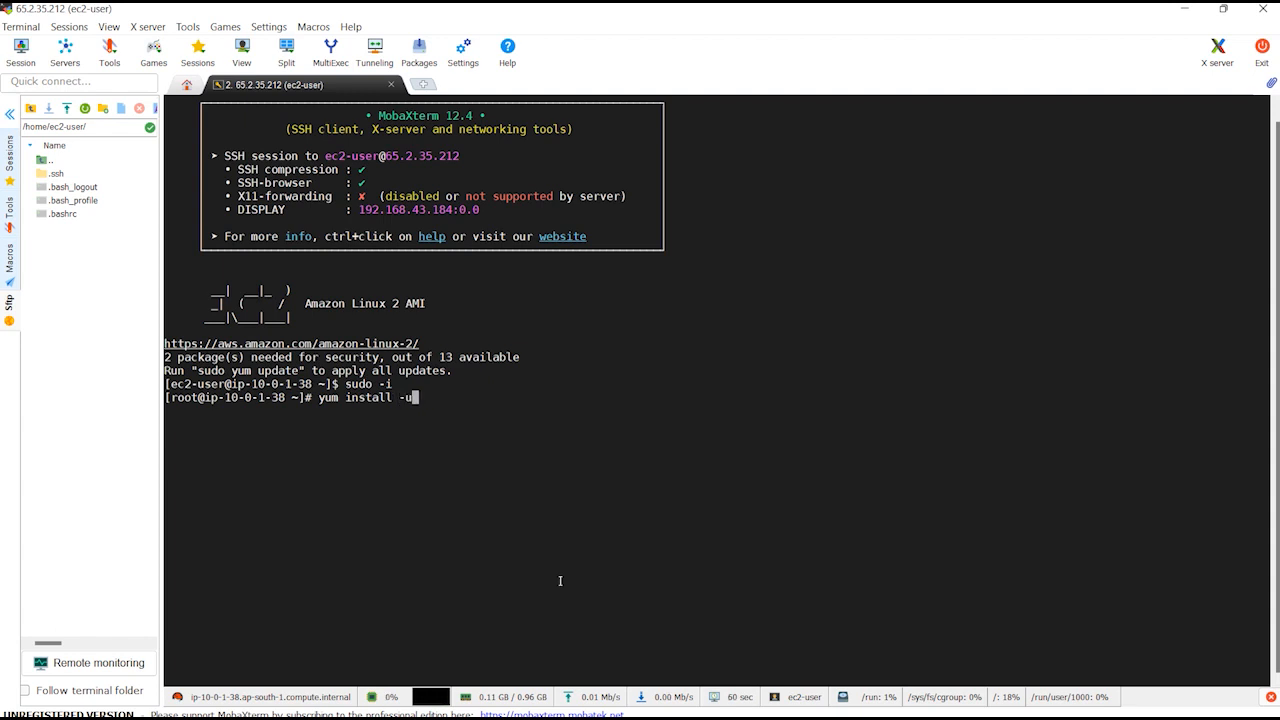
key(BackSpace)
text(y httpd)
key(Return)
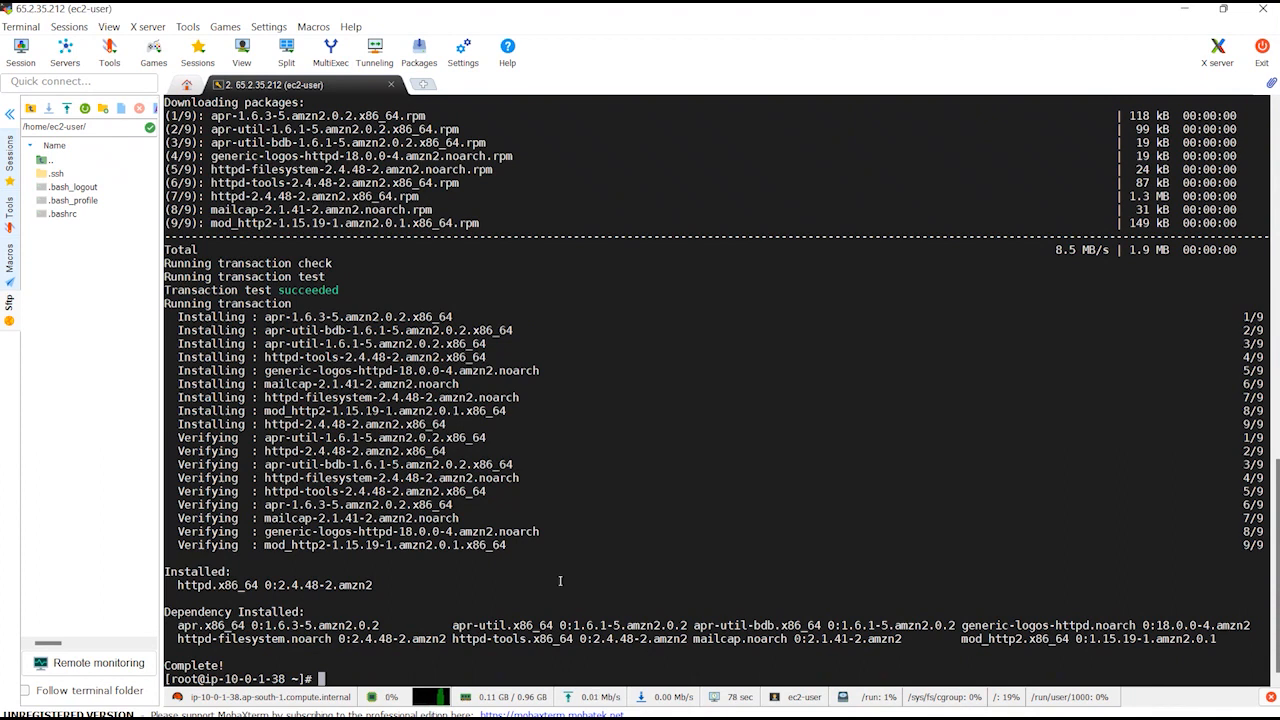
- Create an app1 directory inside /var/www/html and change into it
text(cd /var/www/html)
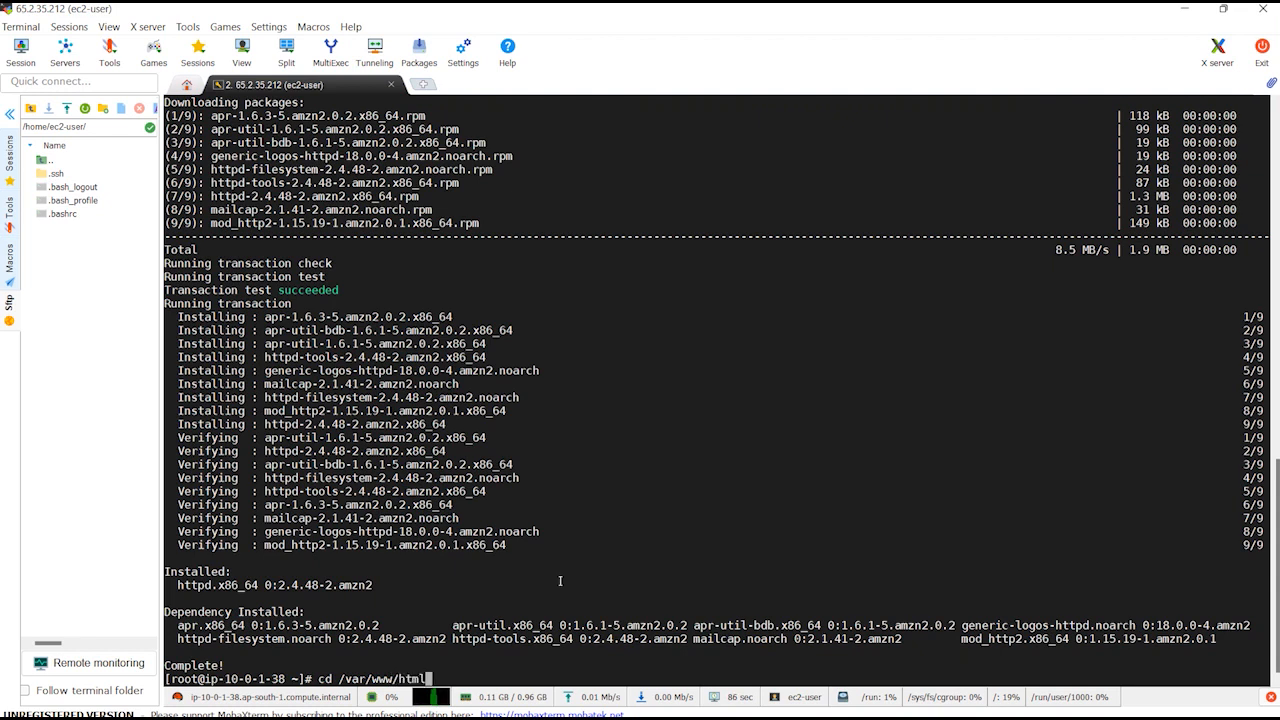
key(Return)
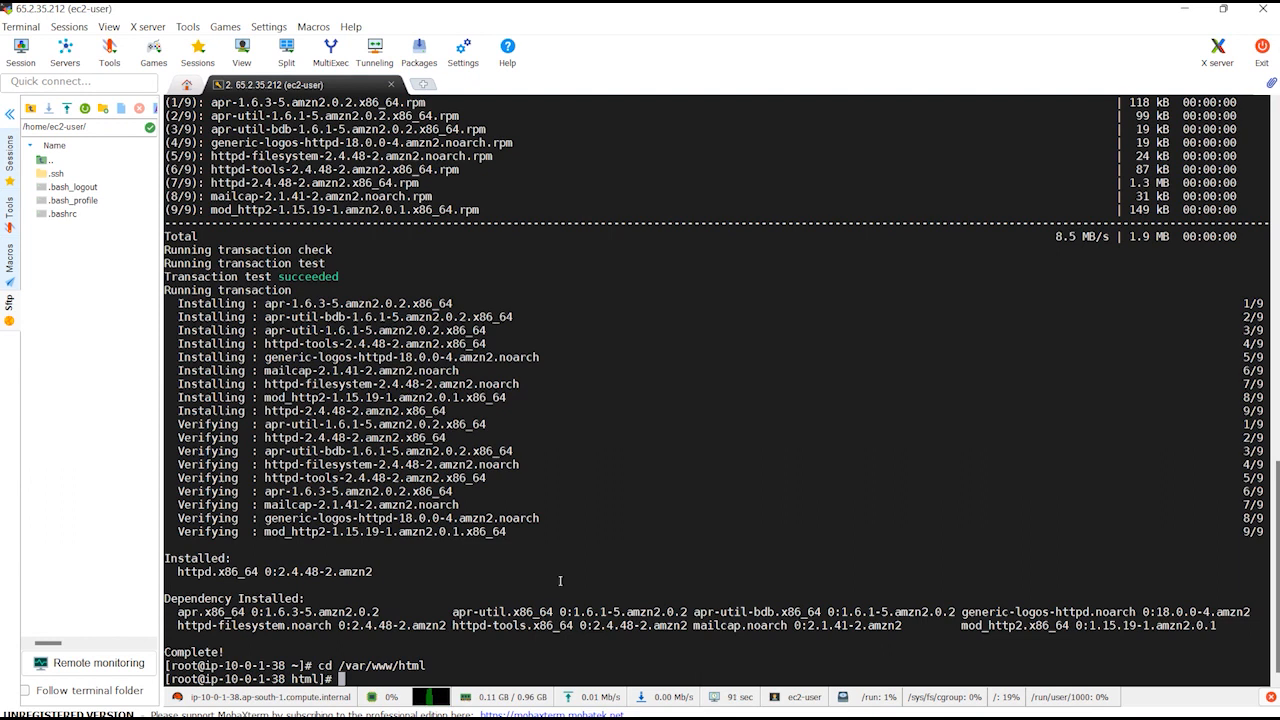
text(mkdir app1)
key(Return)
text(cd app1/)
key(Return)
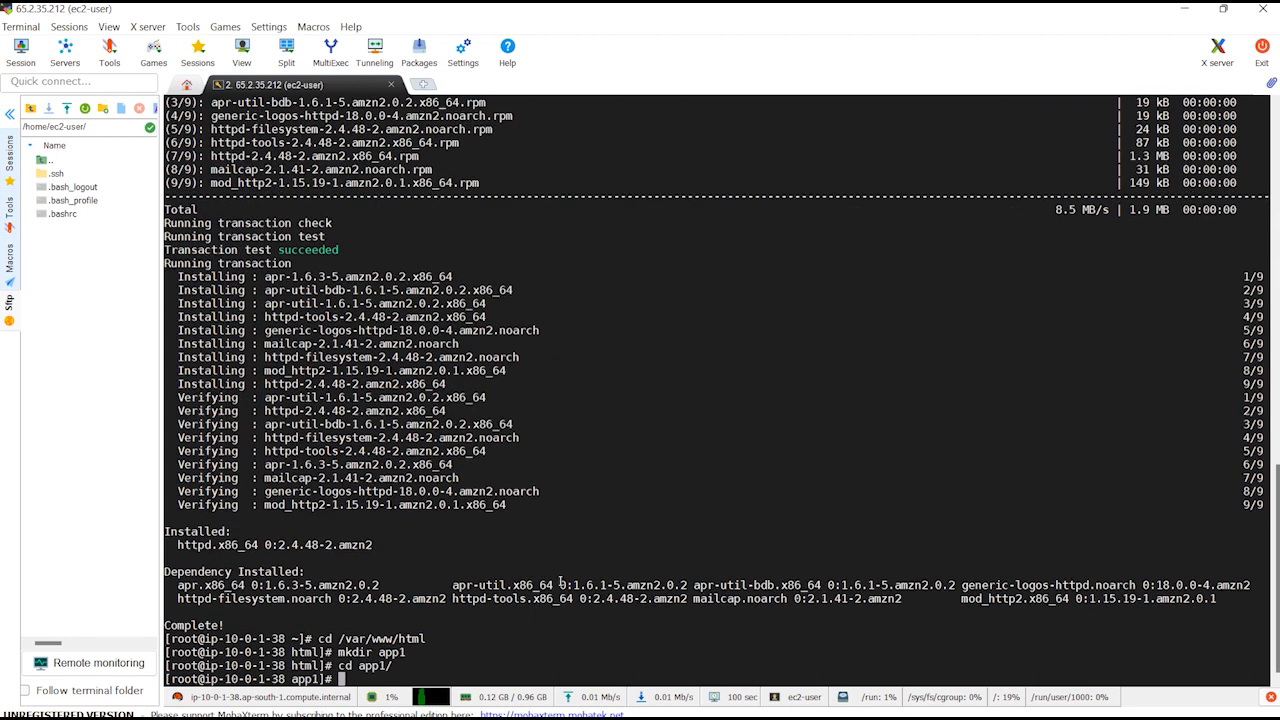
- Create index.html in vim with the h1 heading "Welcome to Application 1, ELB path based routing is working" and save it
text(vim index.html)
key(Return)
text(i)
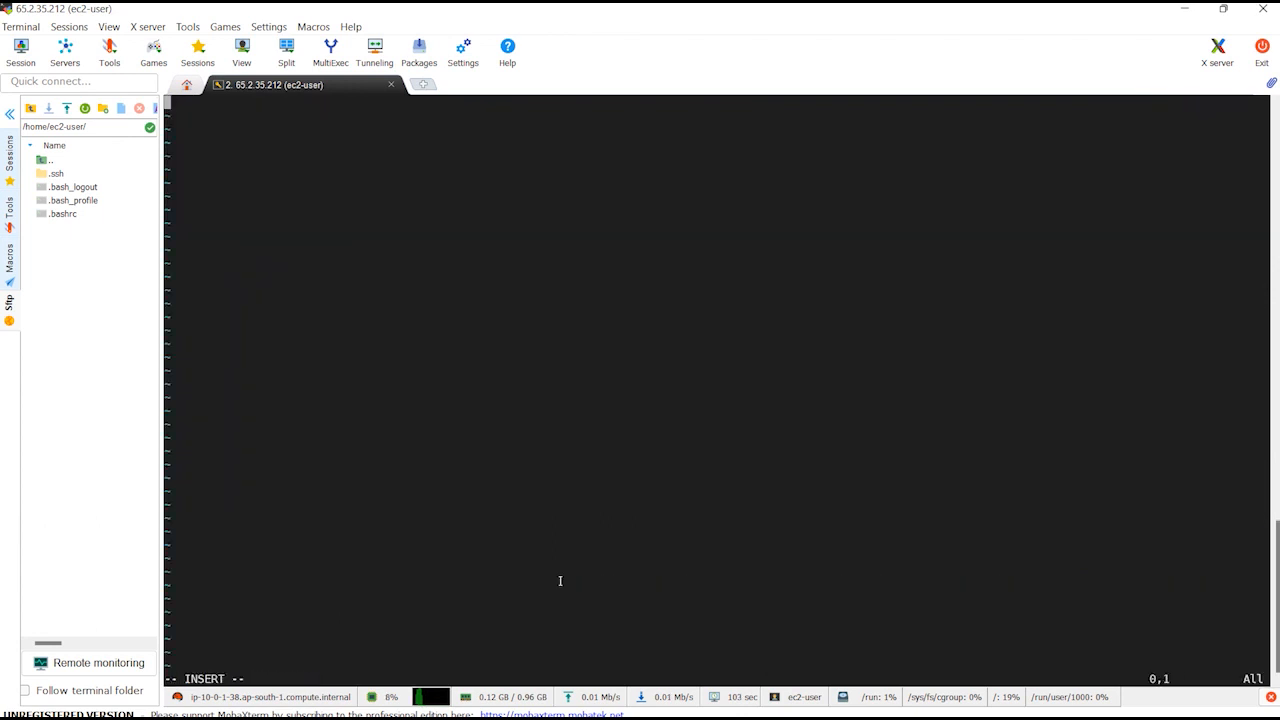
text(<h1> Welcome to )
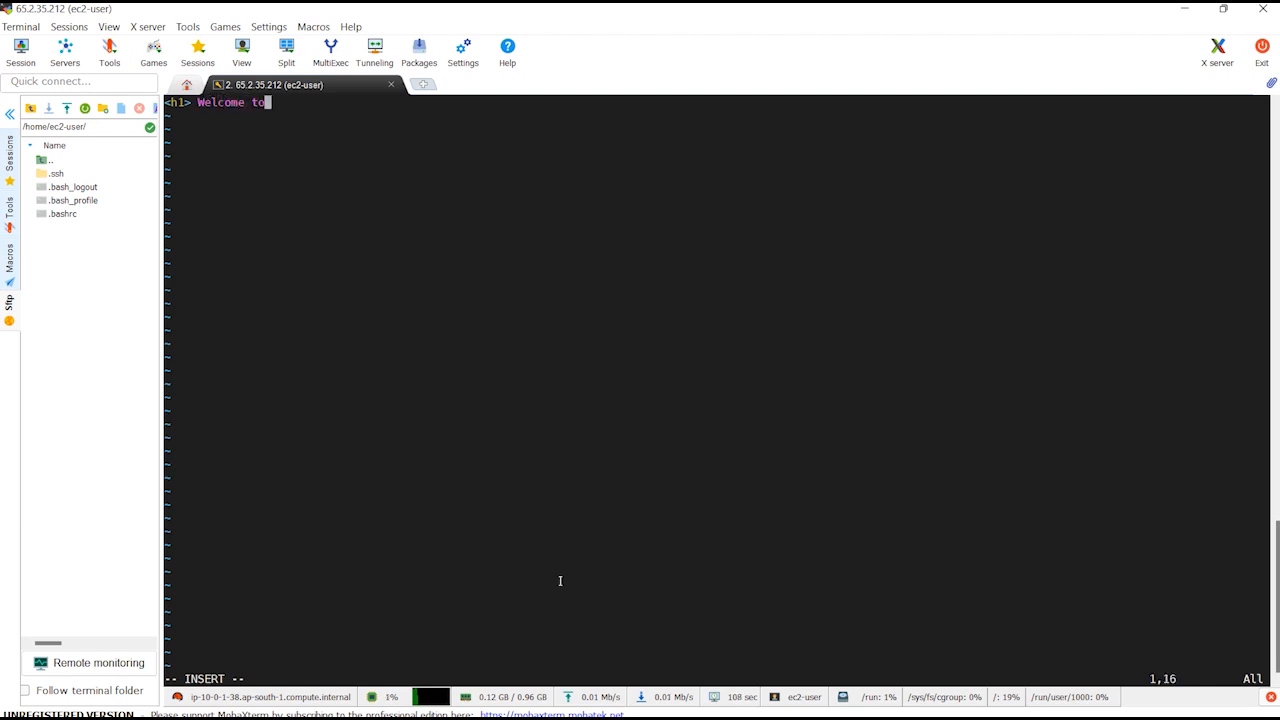
text(Application 1)
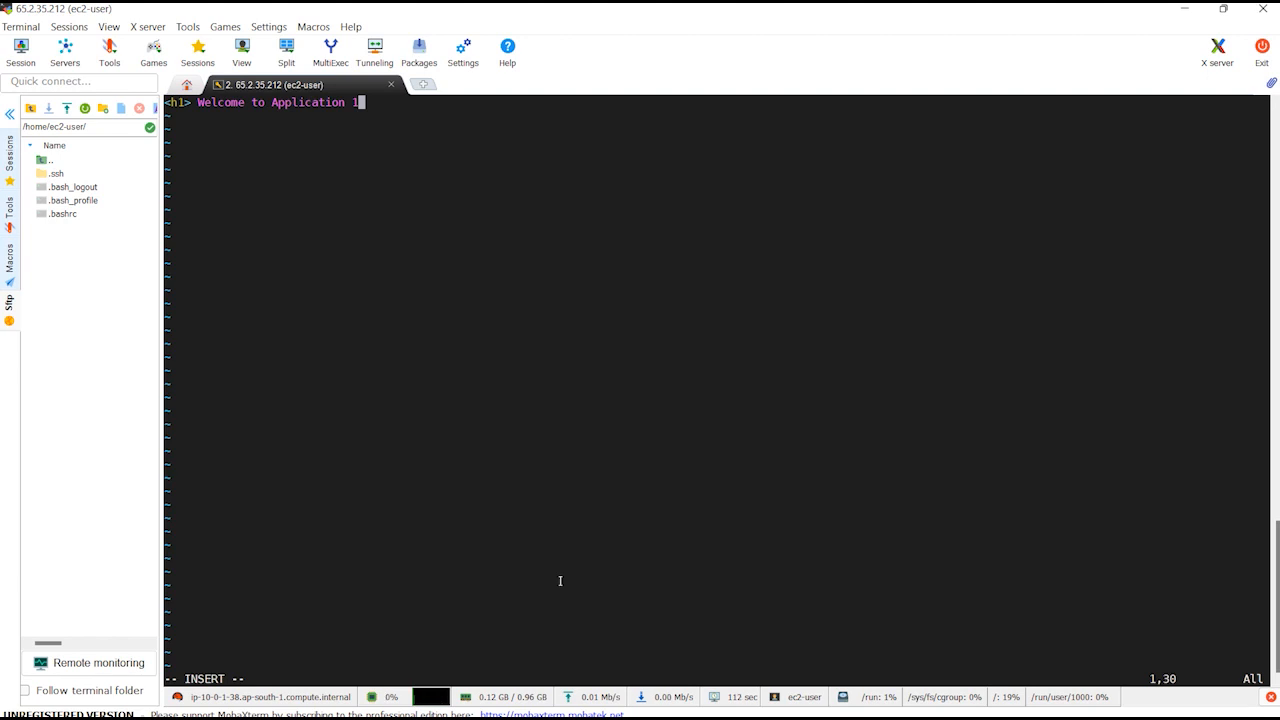
text(, ELB path base)
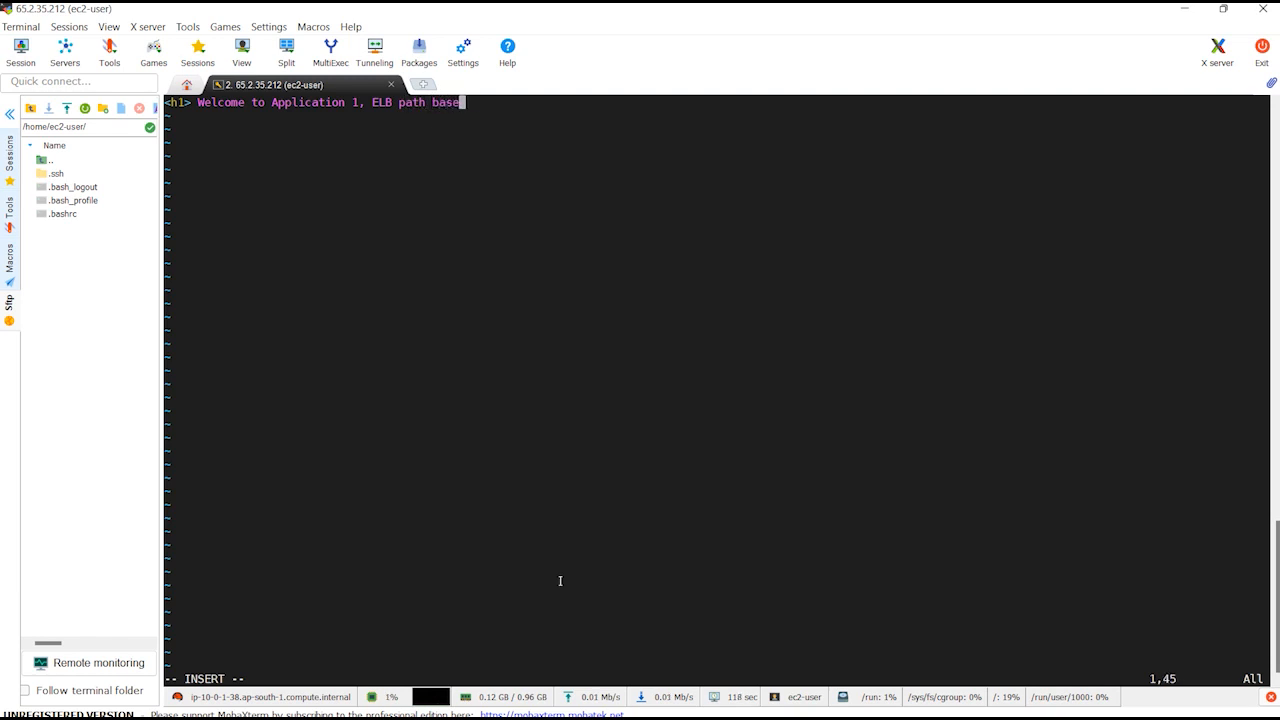
text(d routing is working </h1>)
key(Escape)
text(:wq)
key(Return)
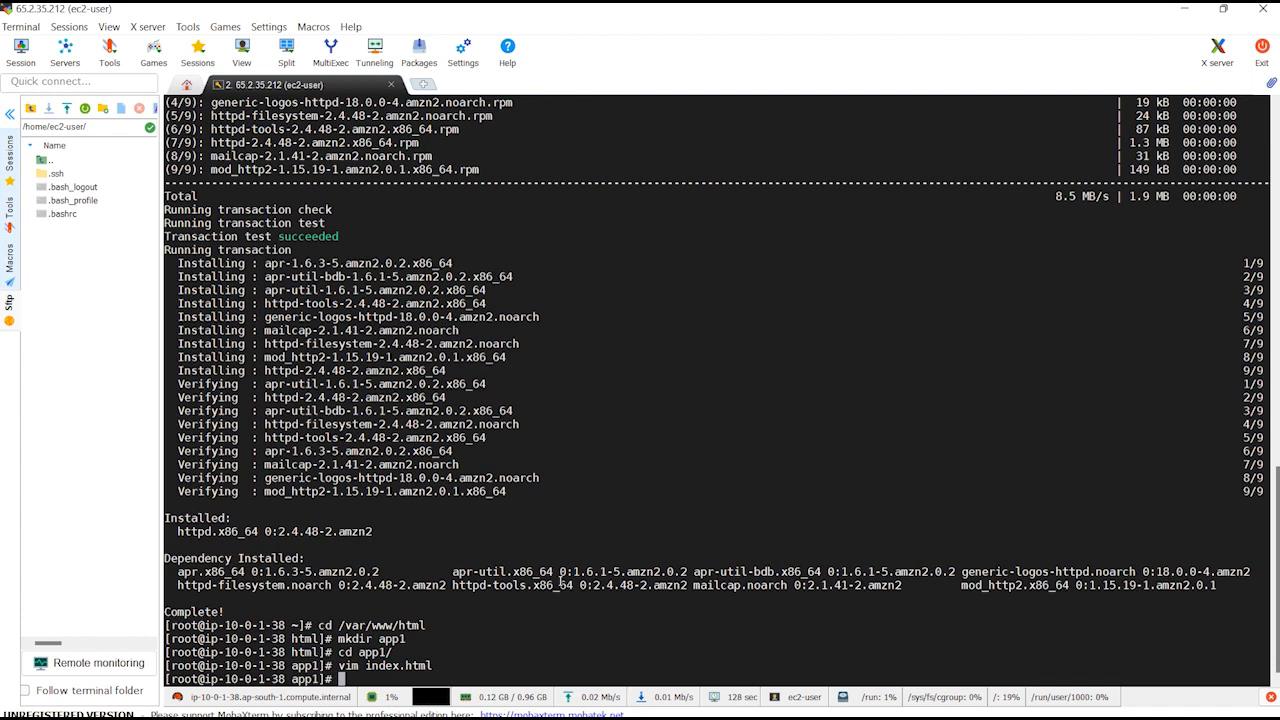
- Reopen index.html in vim to check its heading markup, and close the file again
key(Up)
key(Return)
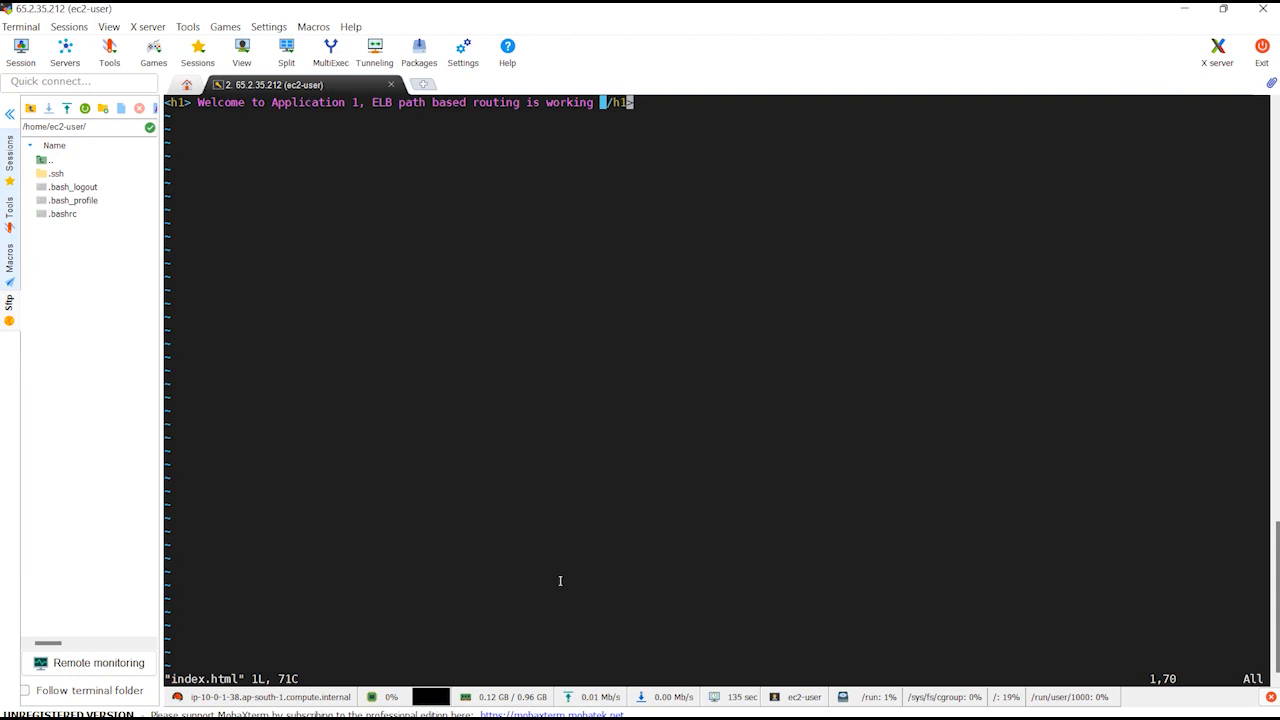
key(alt+Tab)
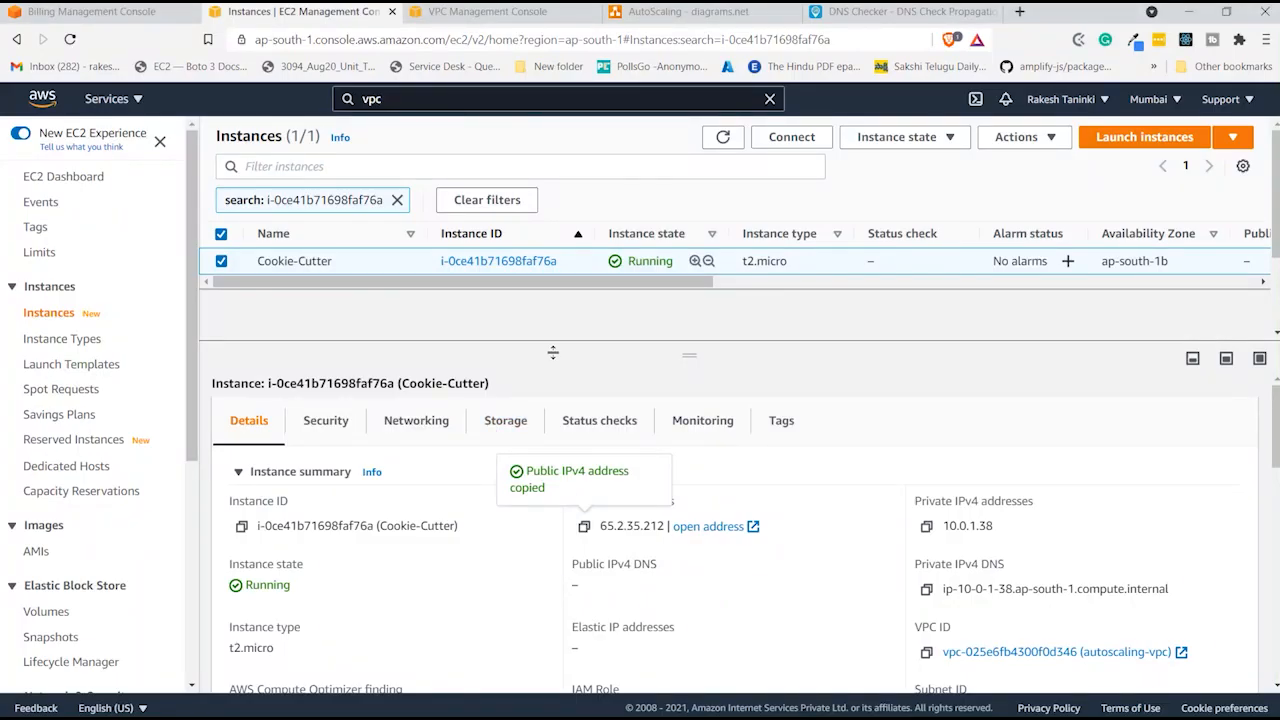
key(alt+Tab)
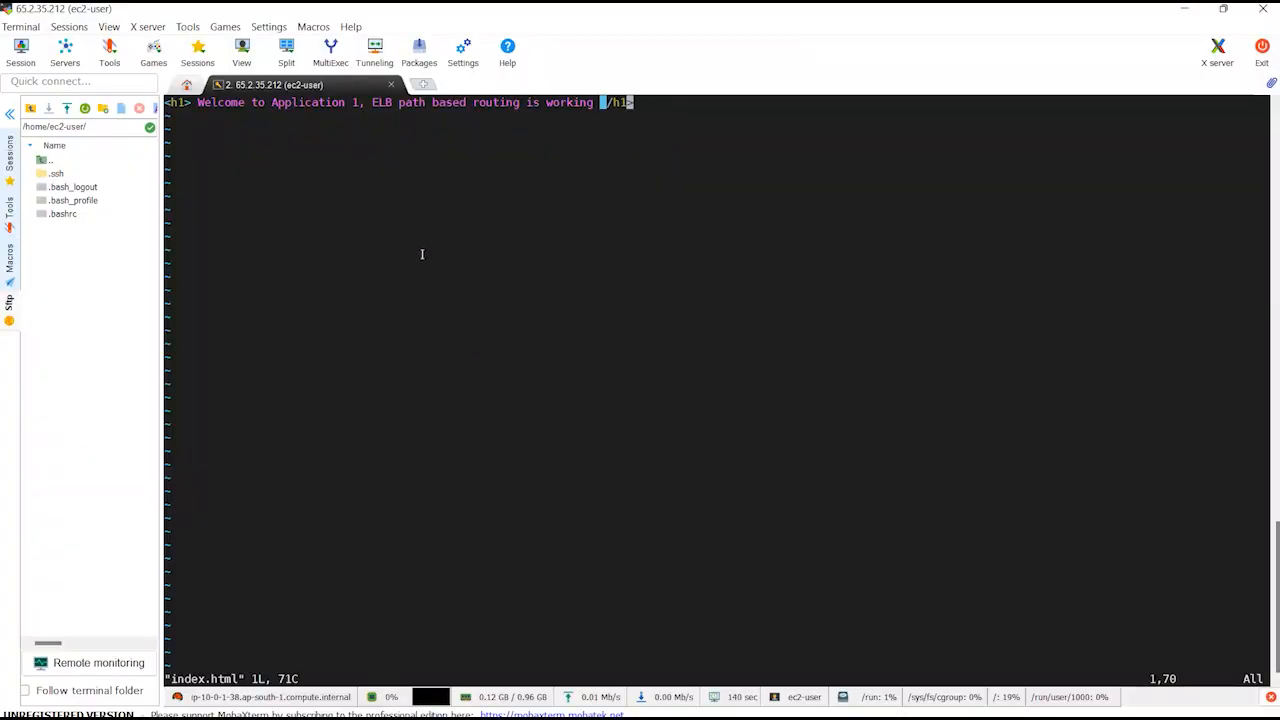
text(:wq)
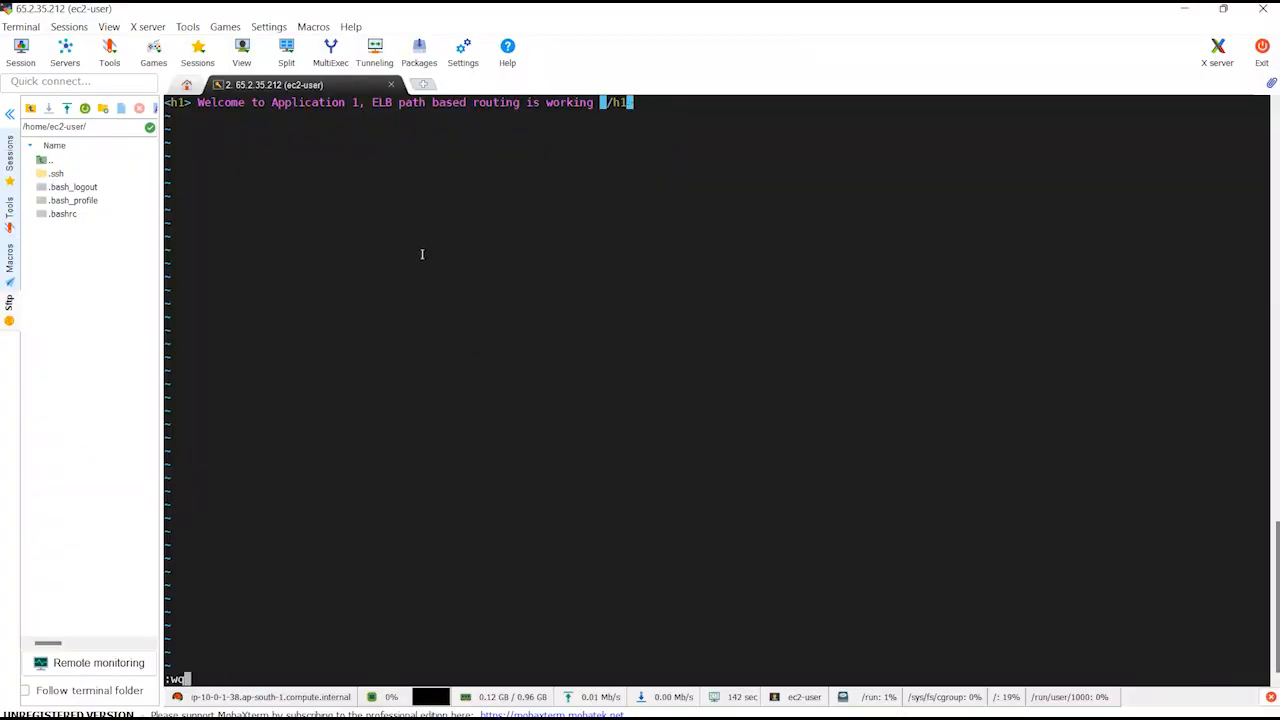
key(Return)
- Return to the parent html directory and start the web server with service httpd start
key(Up)
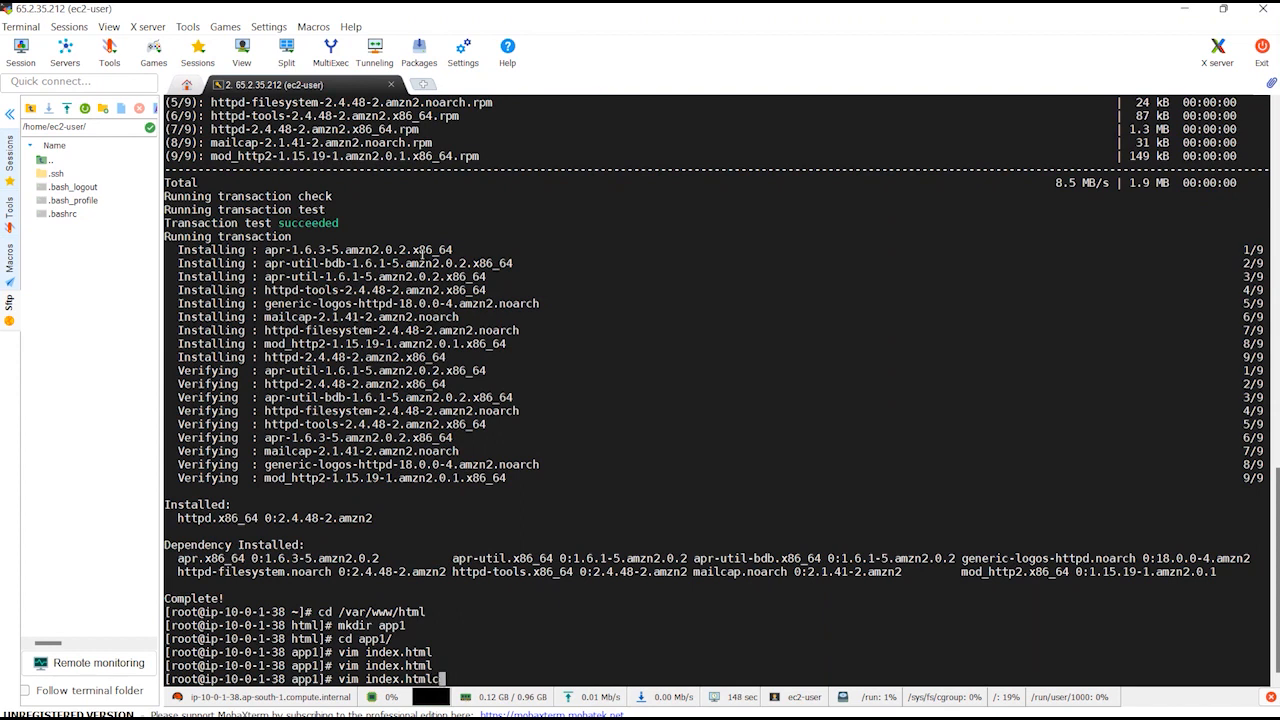
key(ctrl+c)
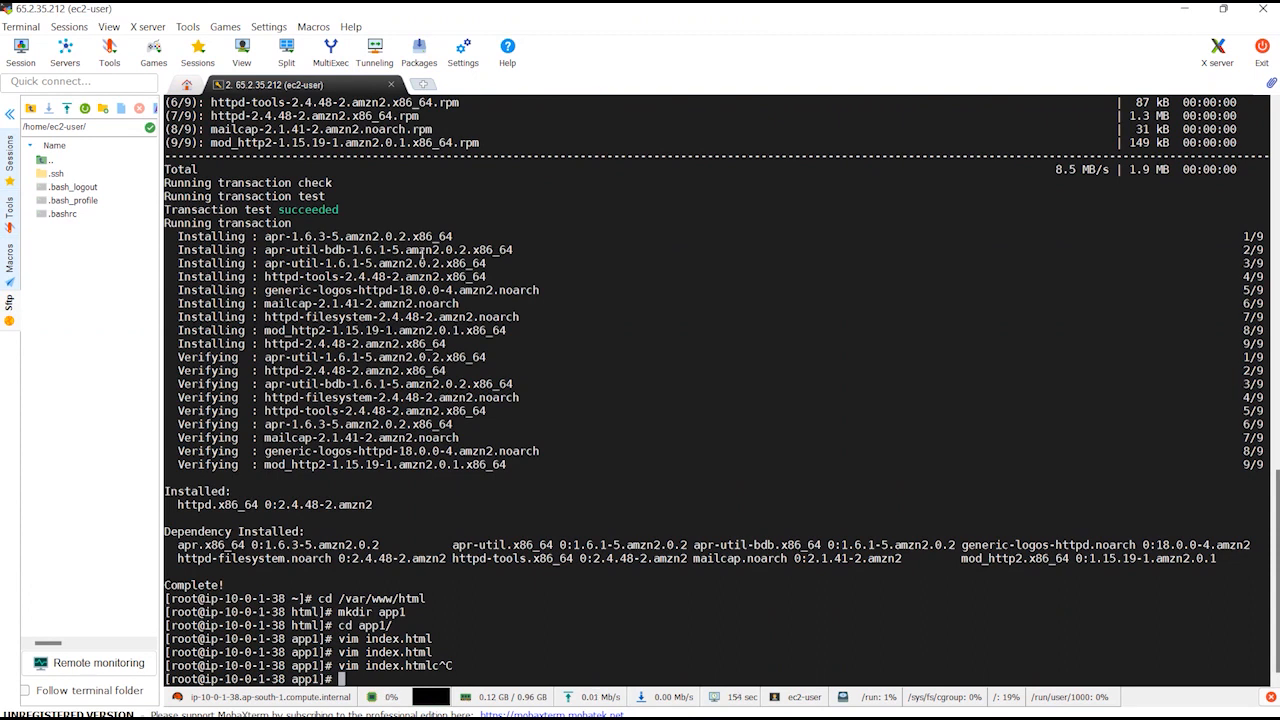
text(cd ..)
key(Return)
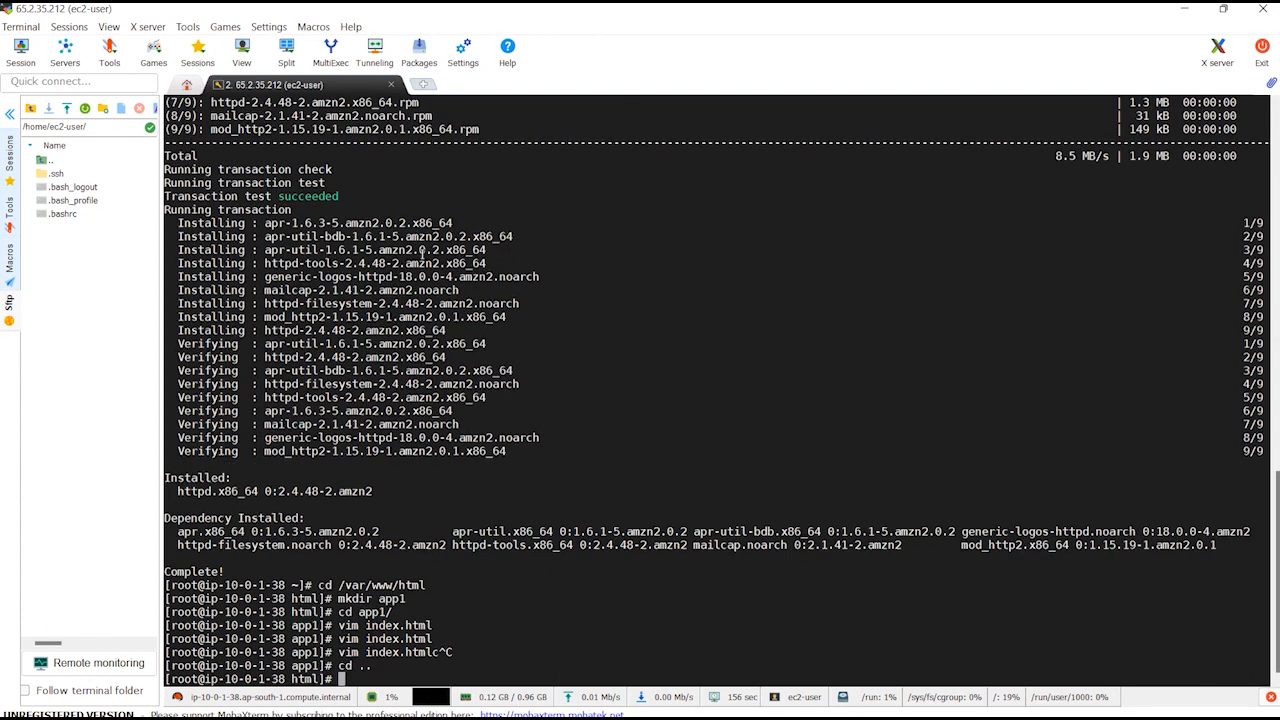
text(service httpd start)
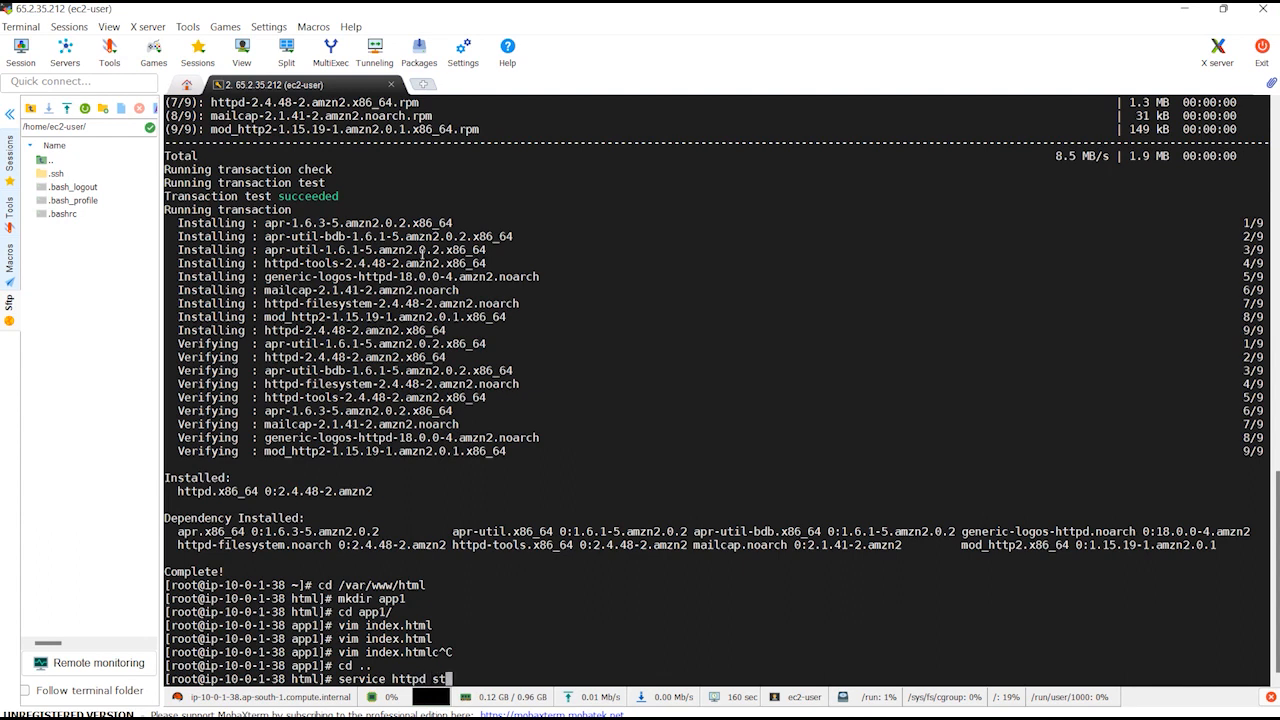
key(Return)
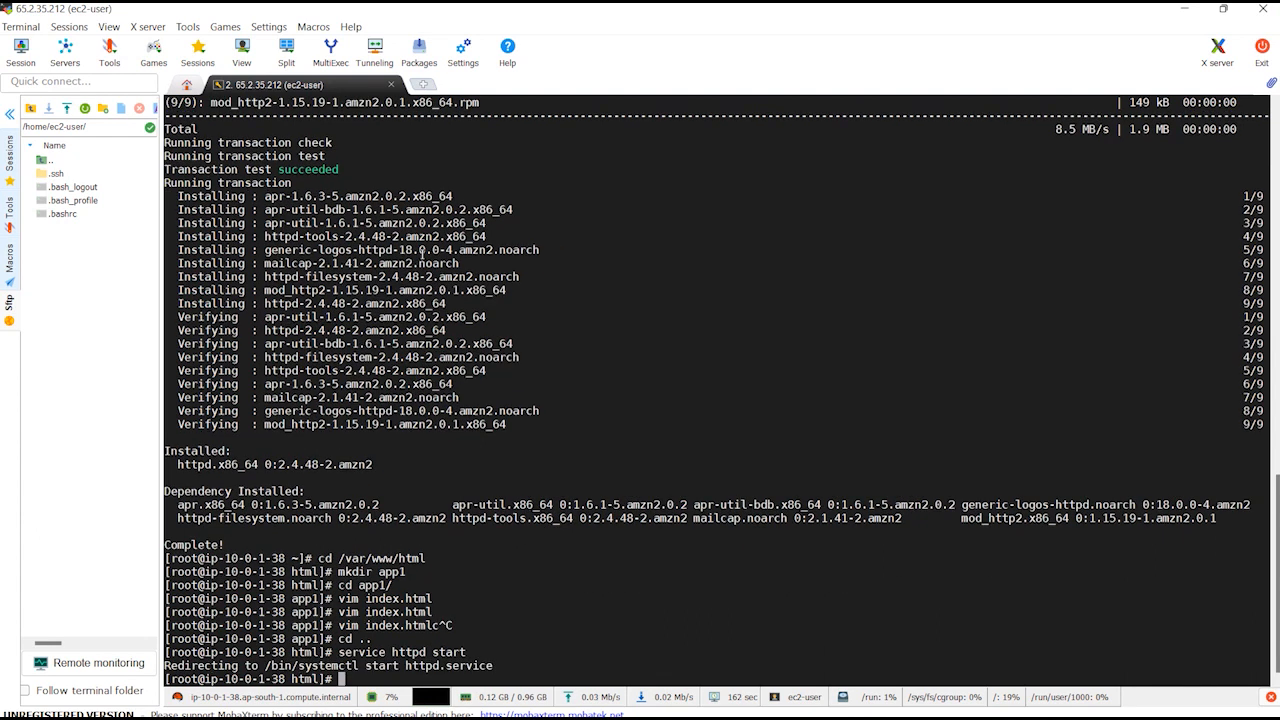
- Switch to the browser, load 65.2.35.212 in a new tab and read the Apache test page
key(alt+Tab)
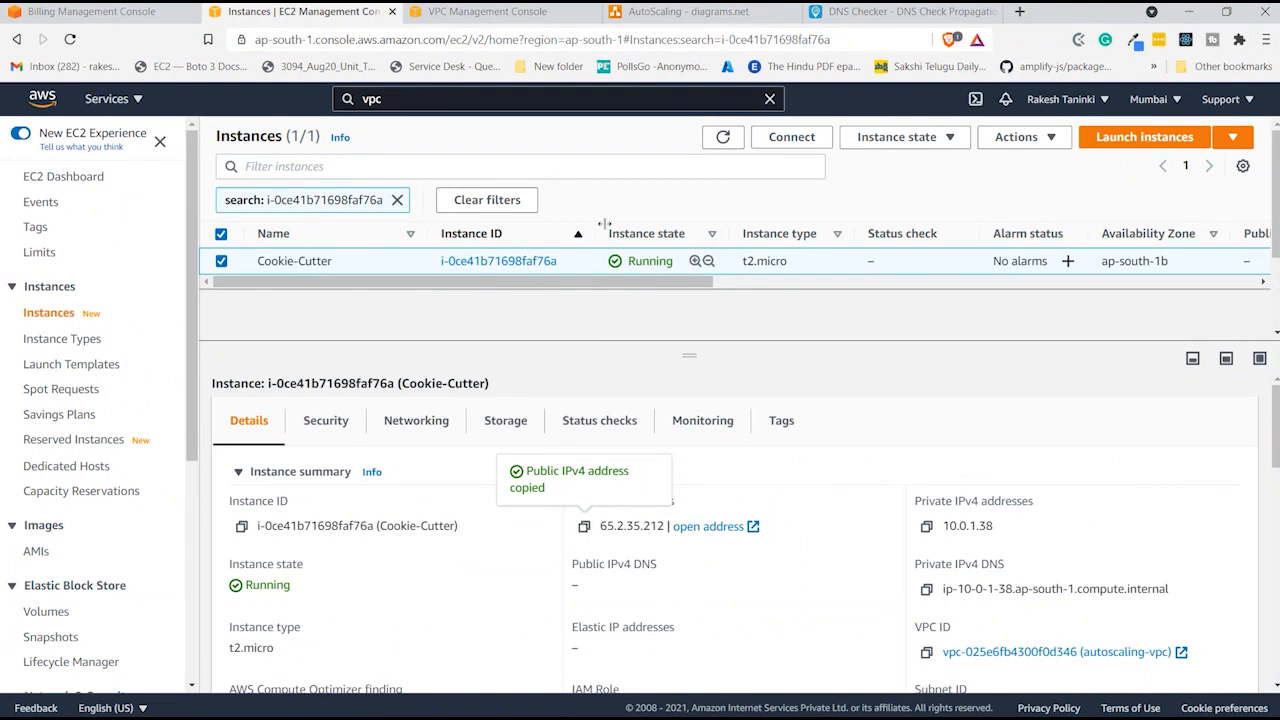
click(1019, 11)
key(ctrl+v)
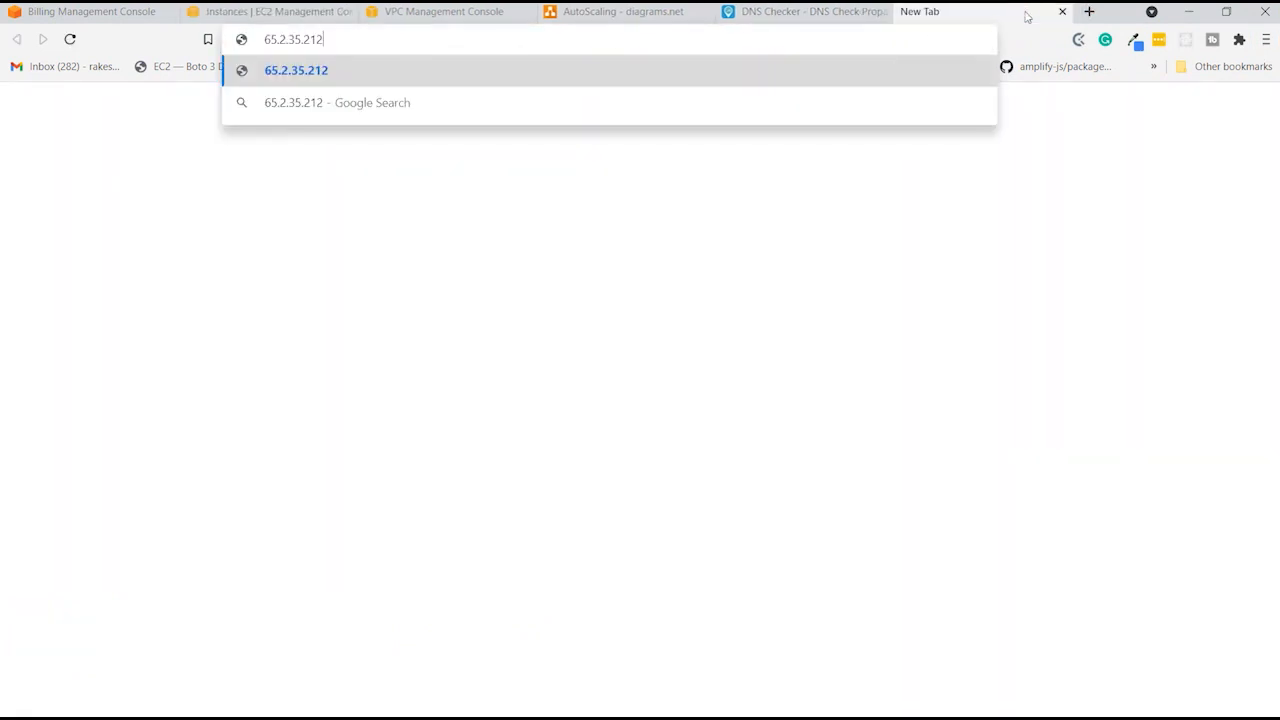
key(Return)
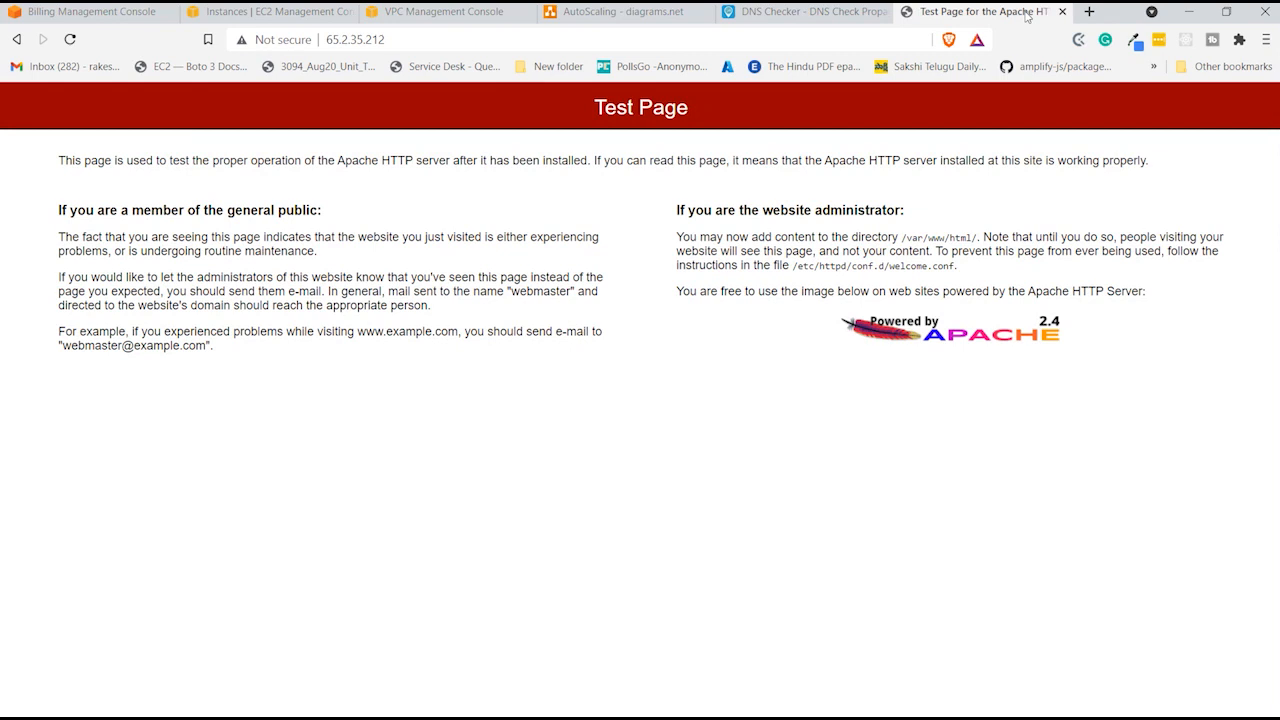
triple_click(60, 164)
drag(58, 205, 224, 305)
click(224, 305)
- Load 65.2.35.212/app1 and check the heading of the Application 1 page
click(432, 39)
click(432, 39)
text(/app1)
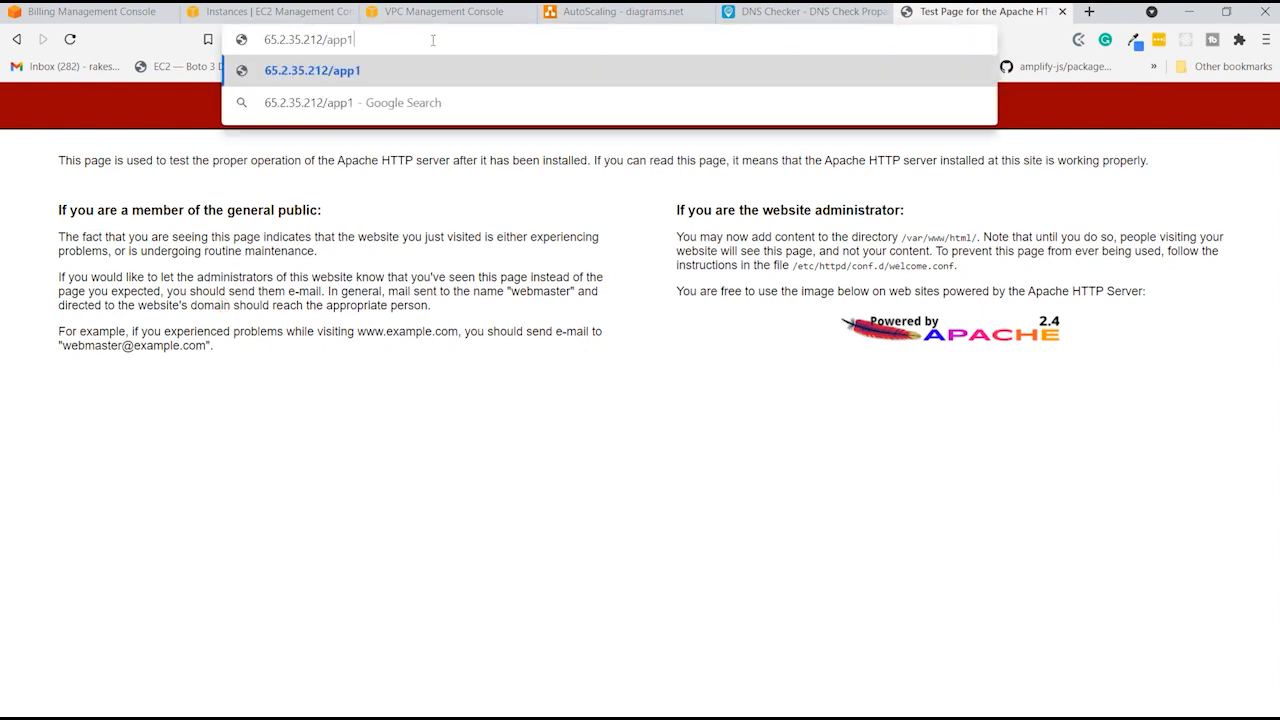
key(Return)
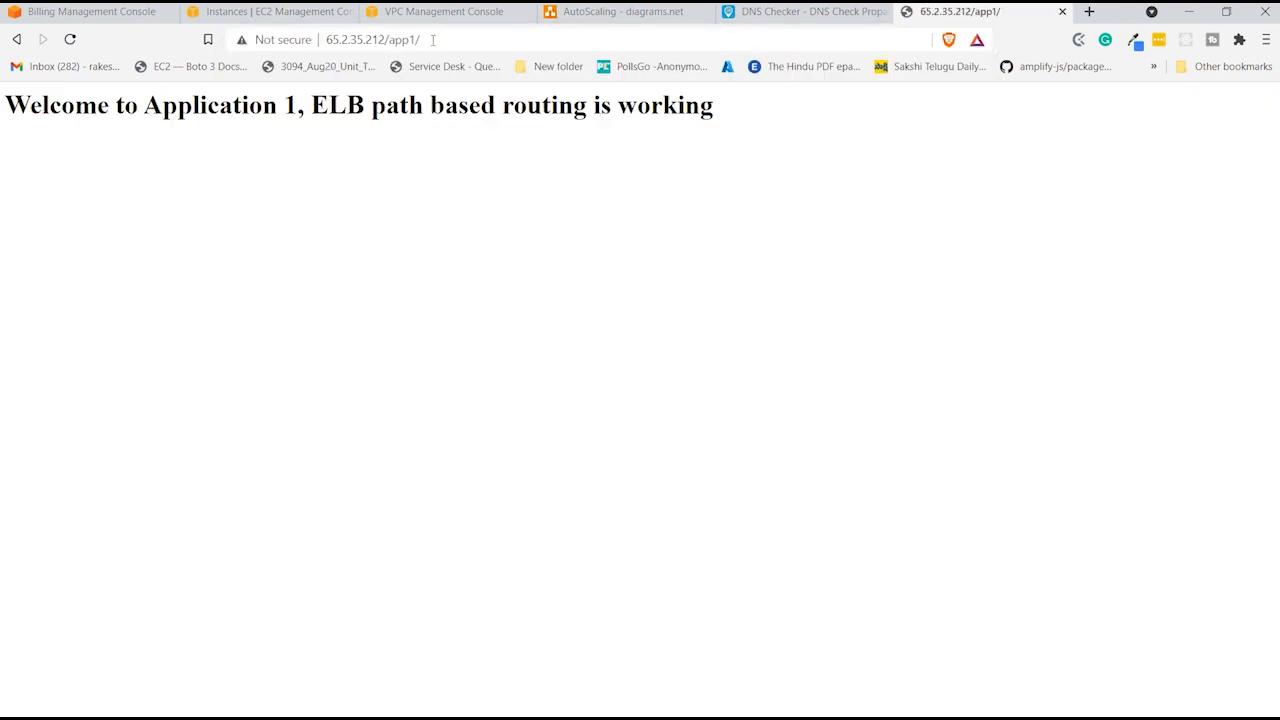
drag(6, 100, 754, 117)
click(754, 117)
- Switch back to the MobaXterm terminal and review the command that started the httpd service
click(318, 10)
key(alt+Tab)
click(639, 183)
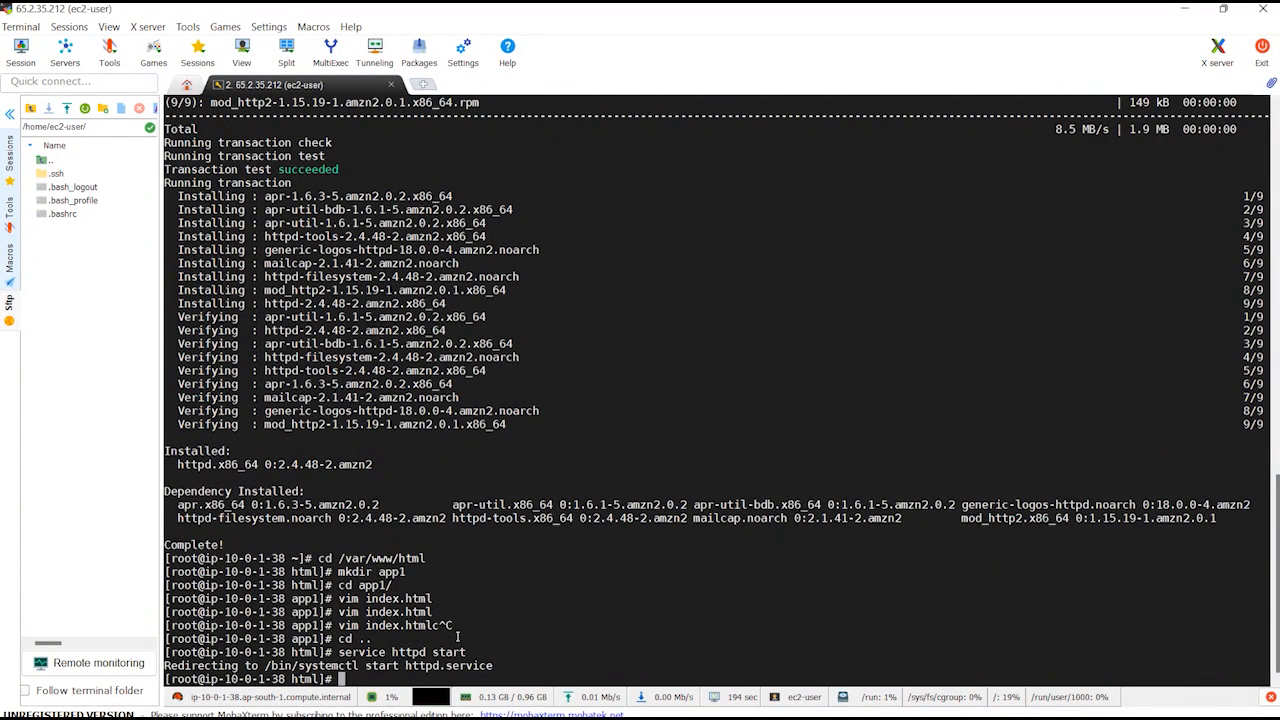
double_click(408, 651)
drag(423, 652, 470, 646)
click(470, 646)
drag(393, 652, 474, 651)
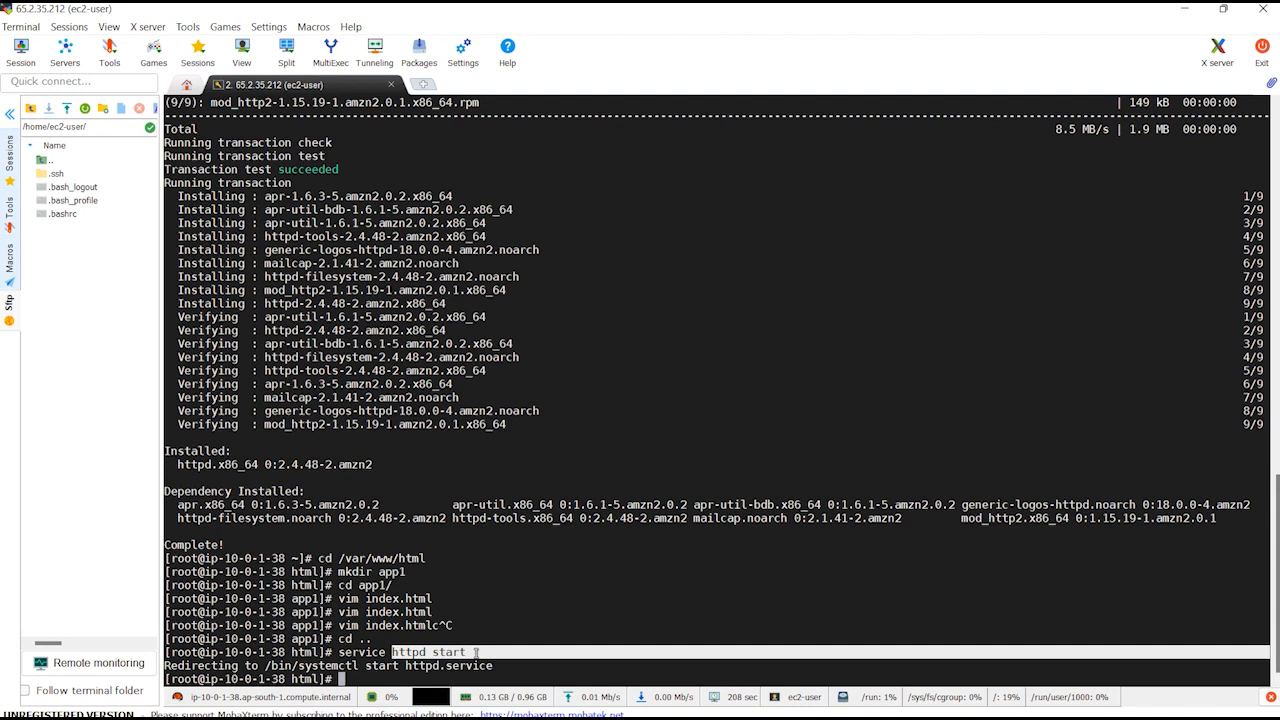
click(706, 616)
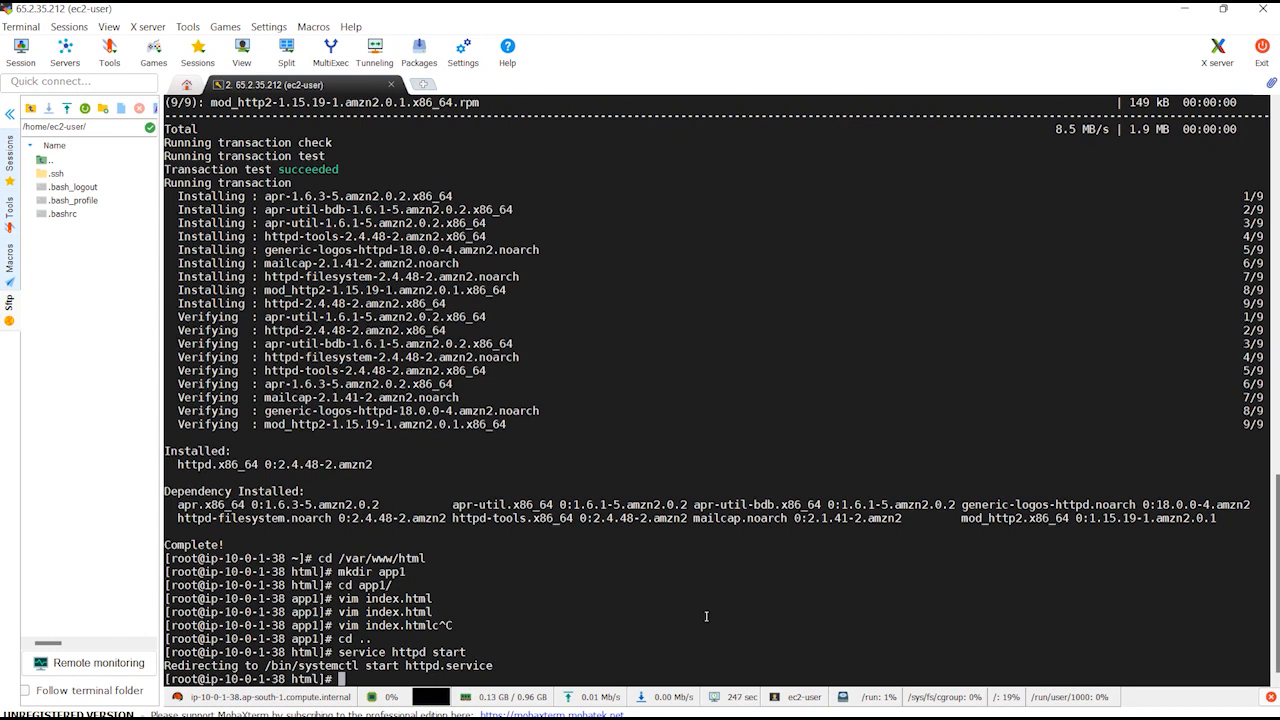
- Enable the web server to start at boot with chkconfig httpd on and review the service commands
text(chkconfig httpd on)
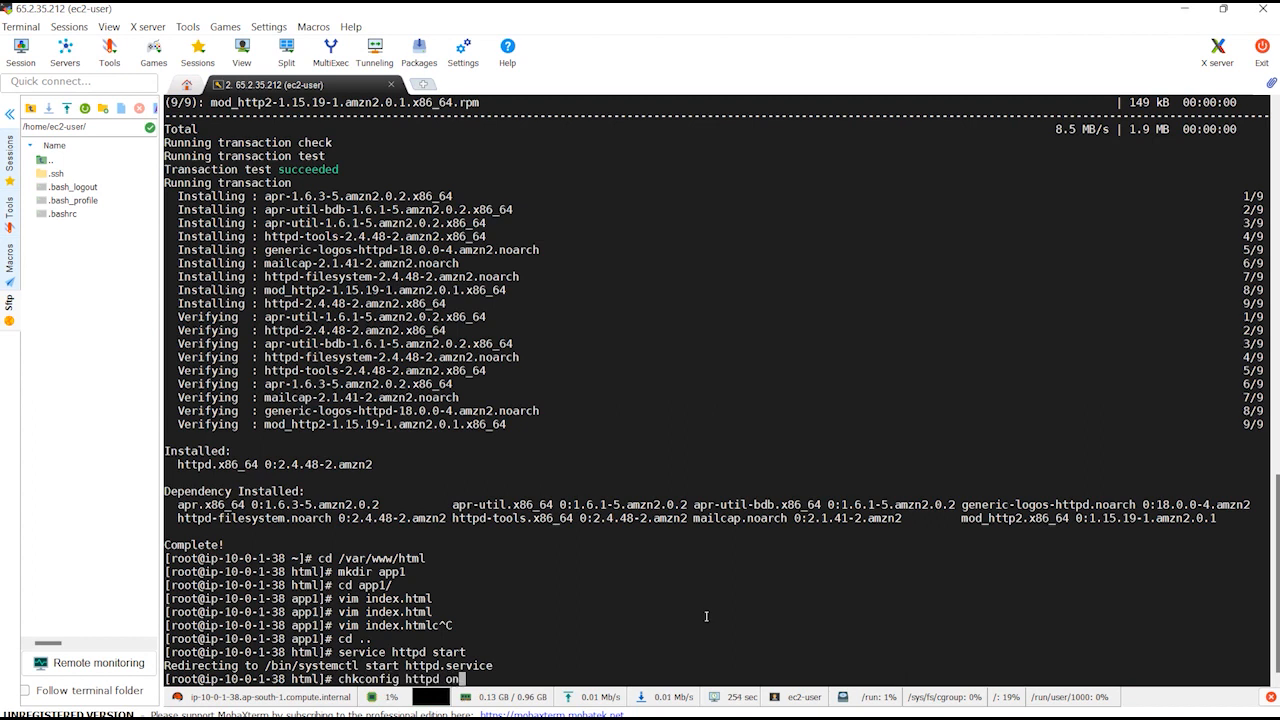
key(Return)
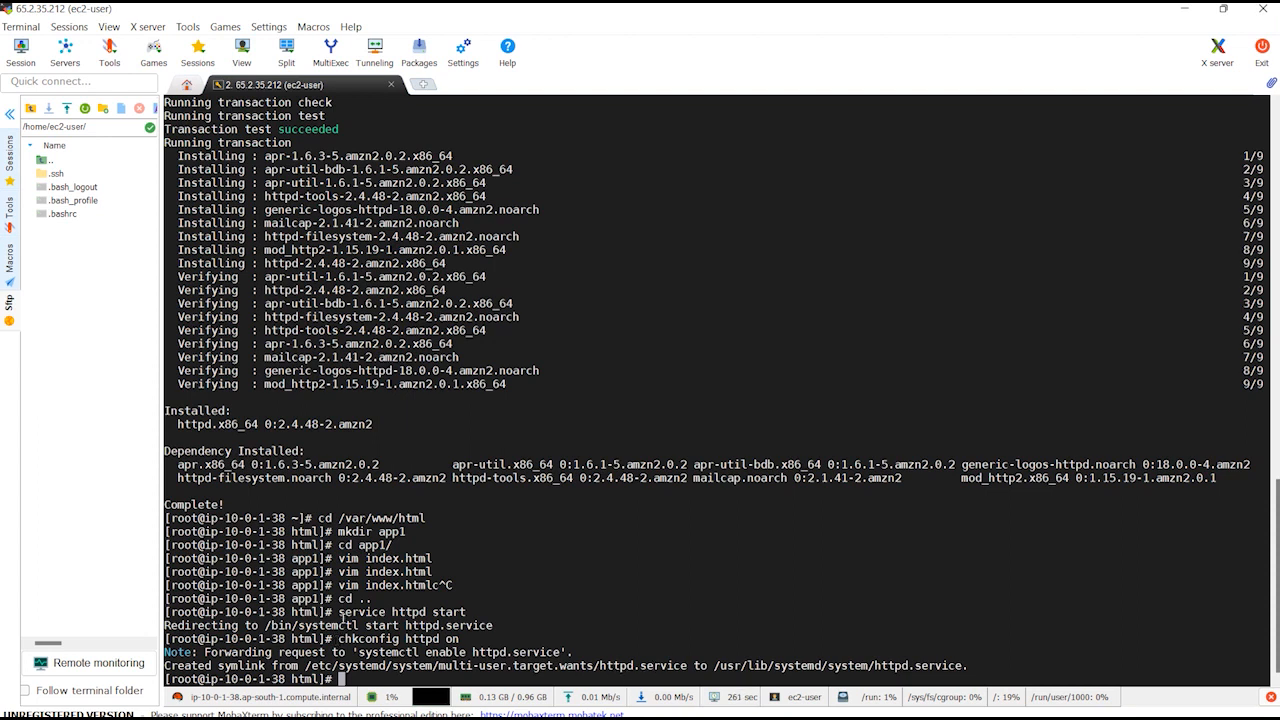
drag(339, 612, 350, 666)
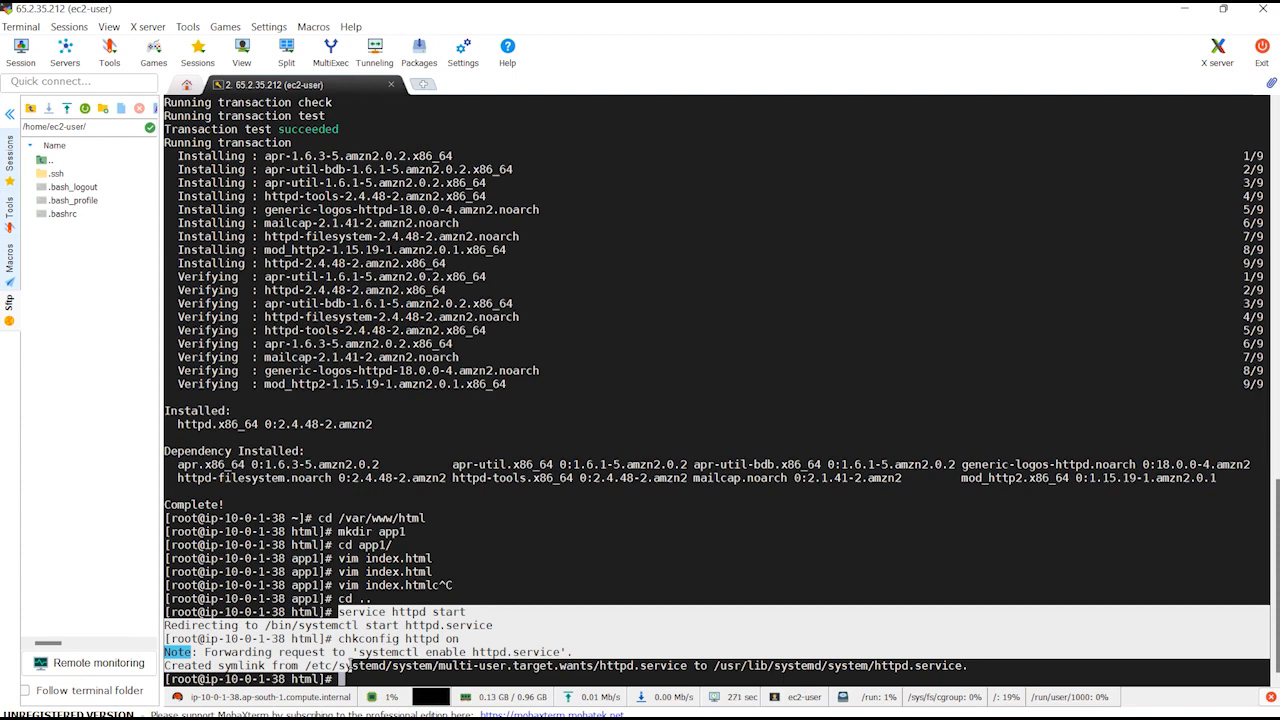
click(349, 665)
- Switch to the browser and open the image creation form for the Cookie-Cutter instance
key(alt+Tab)
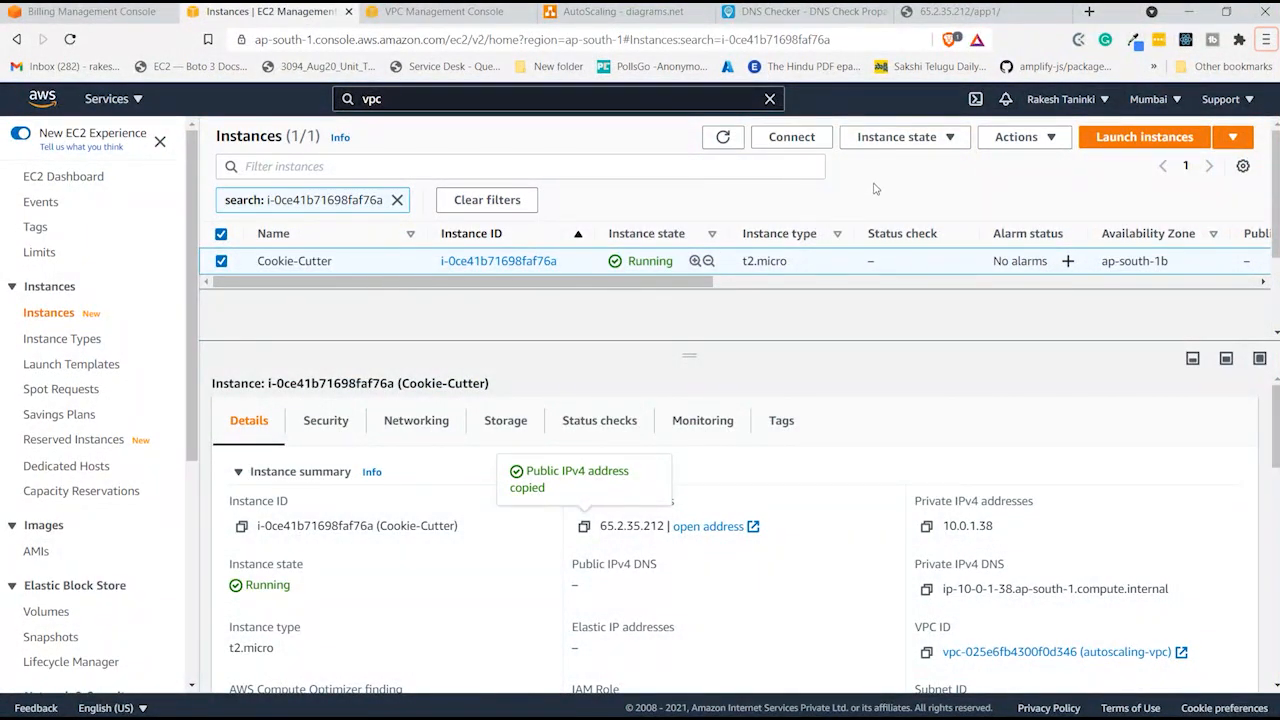
click(887, 141)
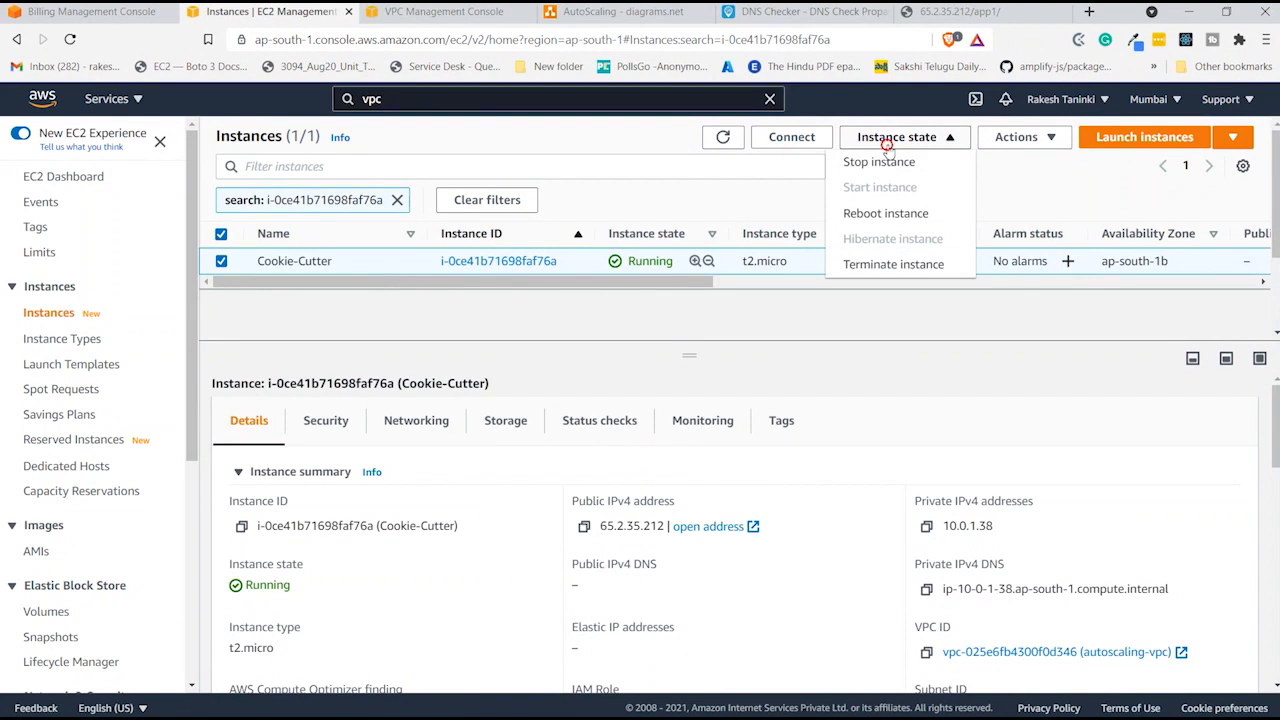
click(1012, 140)
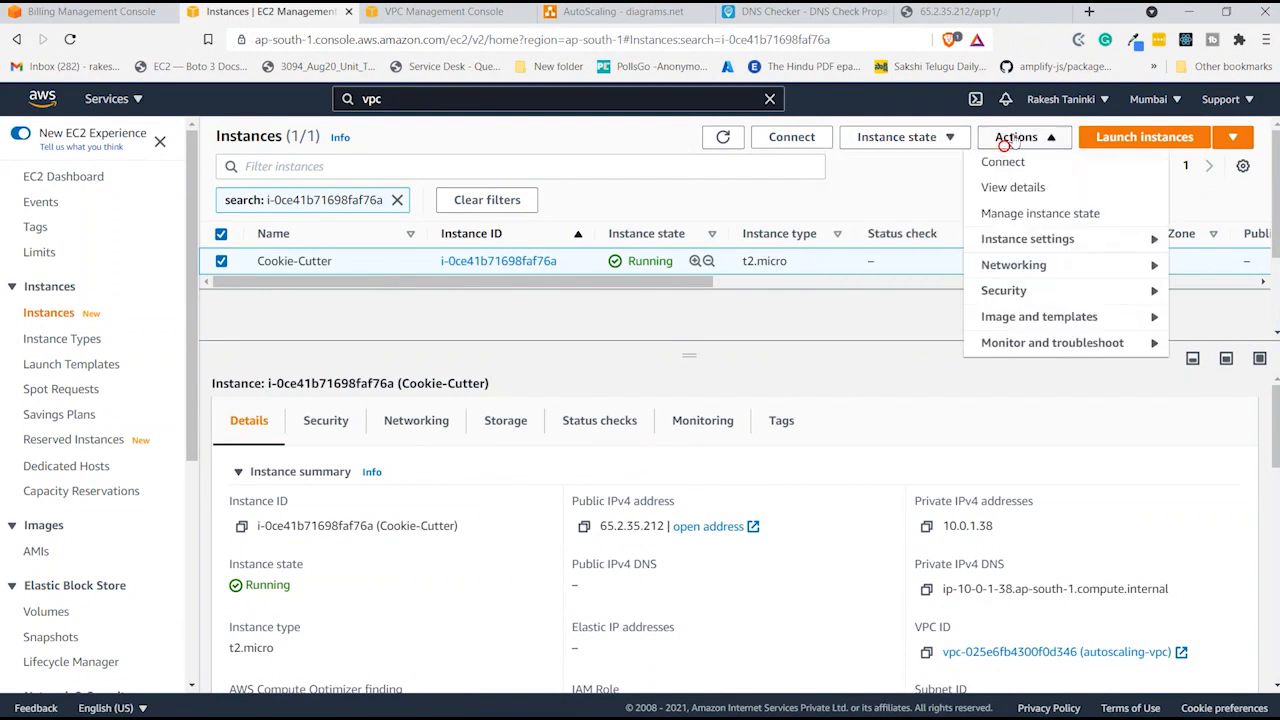
click(1040, 320)
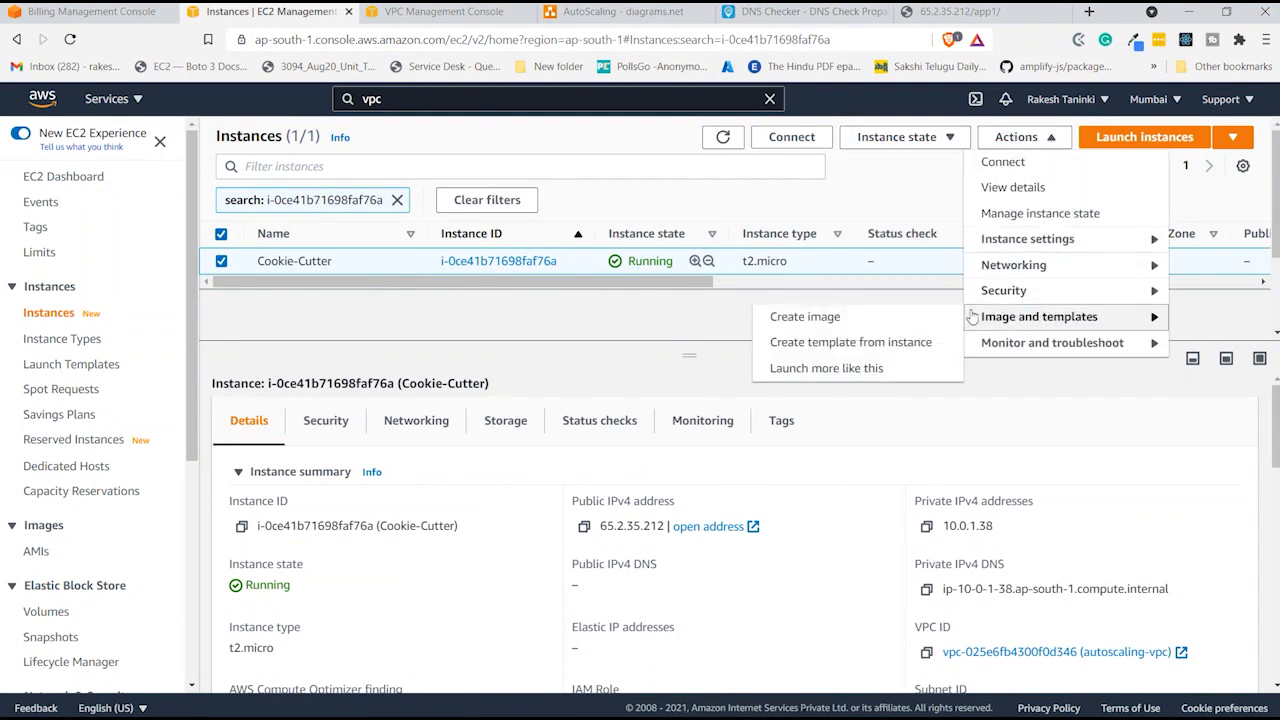
click(893, 318)
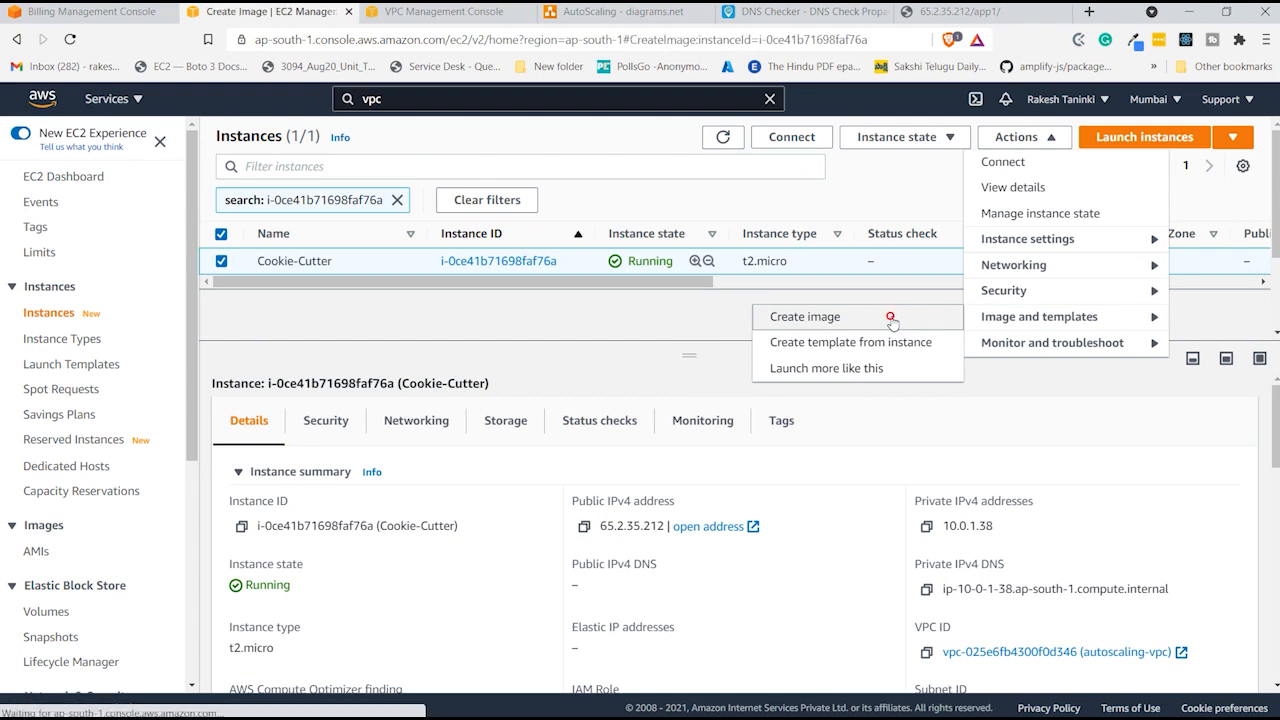
scroll(480, 415, down, 1)
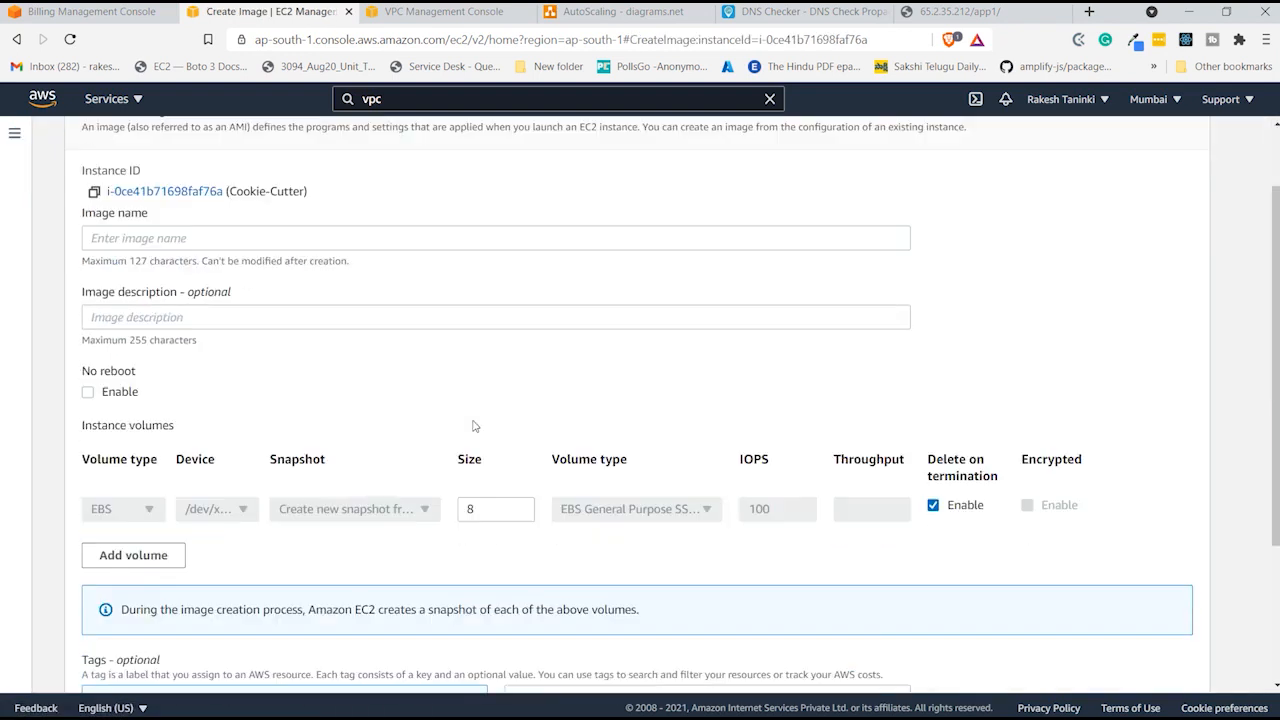
scroll(465, 390, up, 1)
- Enter Application1 as both the image name and the image description
click(449, 324)
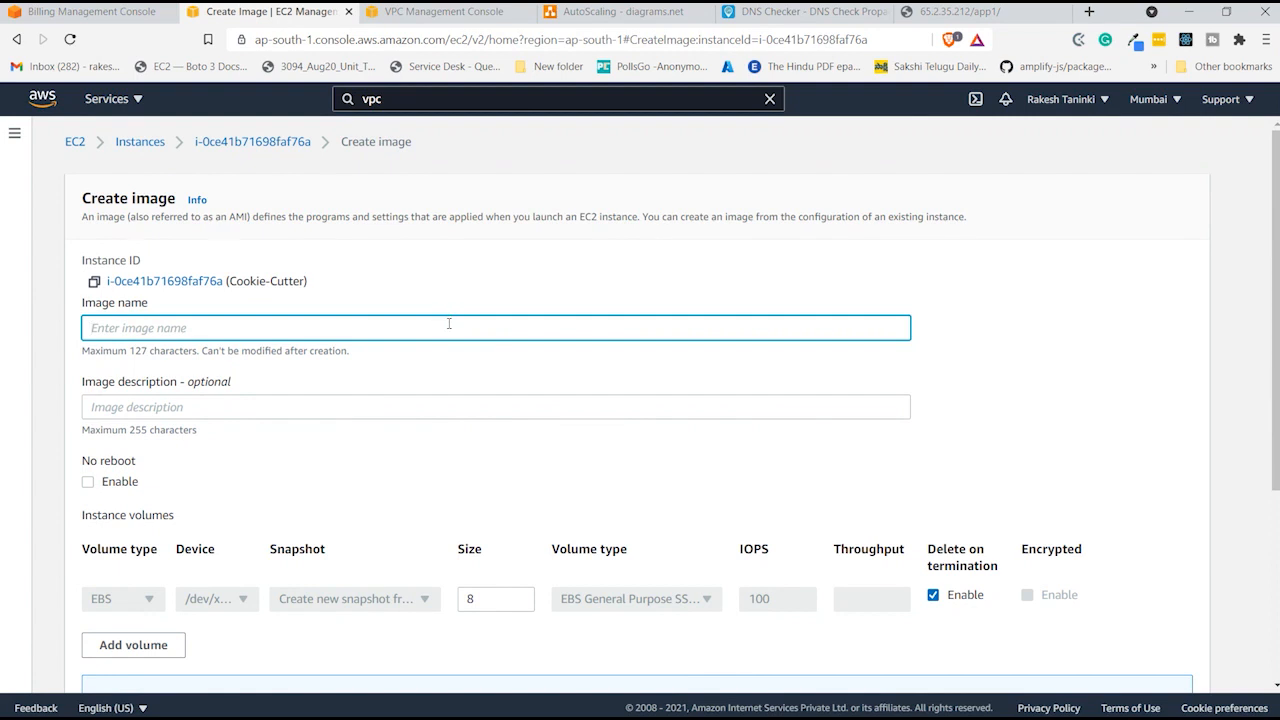
text(Application1)
key(ctrl+a)
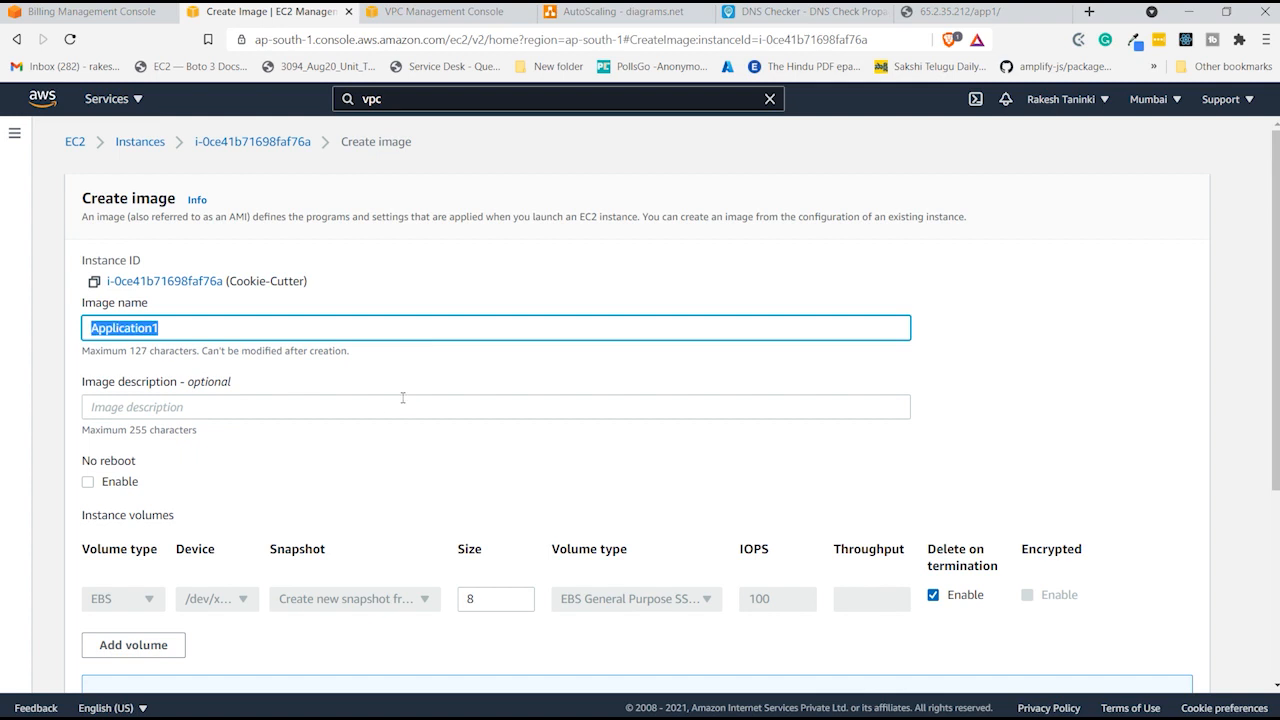
click(380, 410)
key(ctrl+v)
- Enable the No reboot option and create the image from the instance
scroll(380, 452, down, 2)
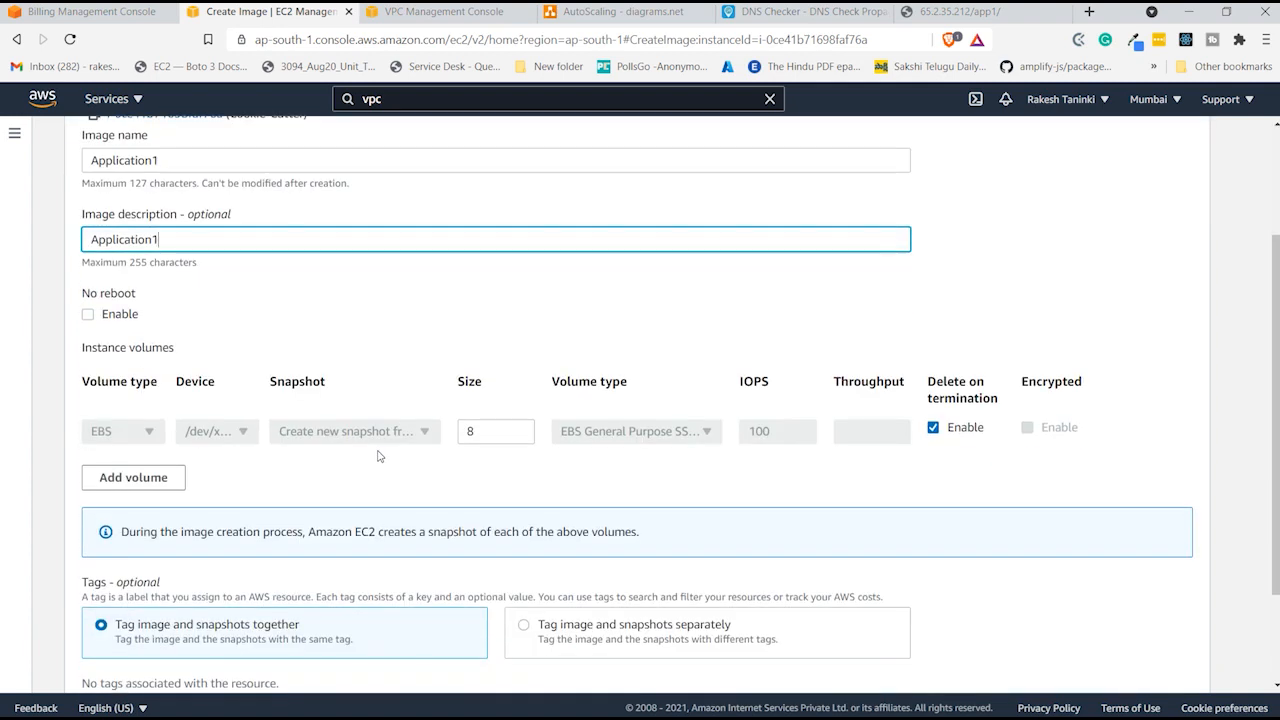
drag(83, 294, 139, 293)
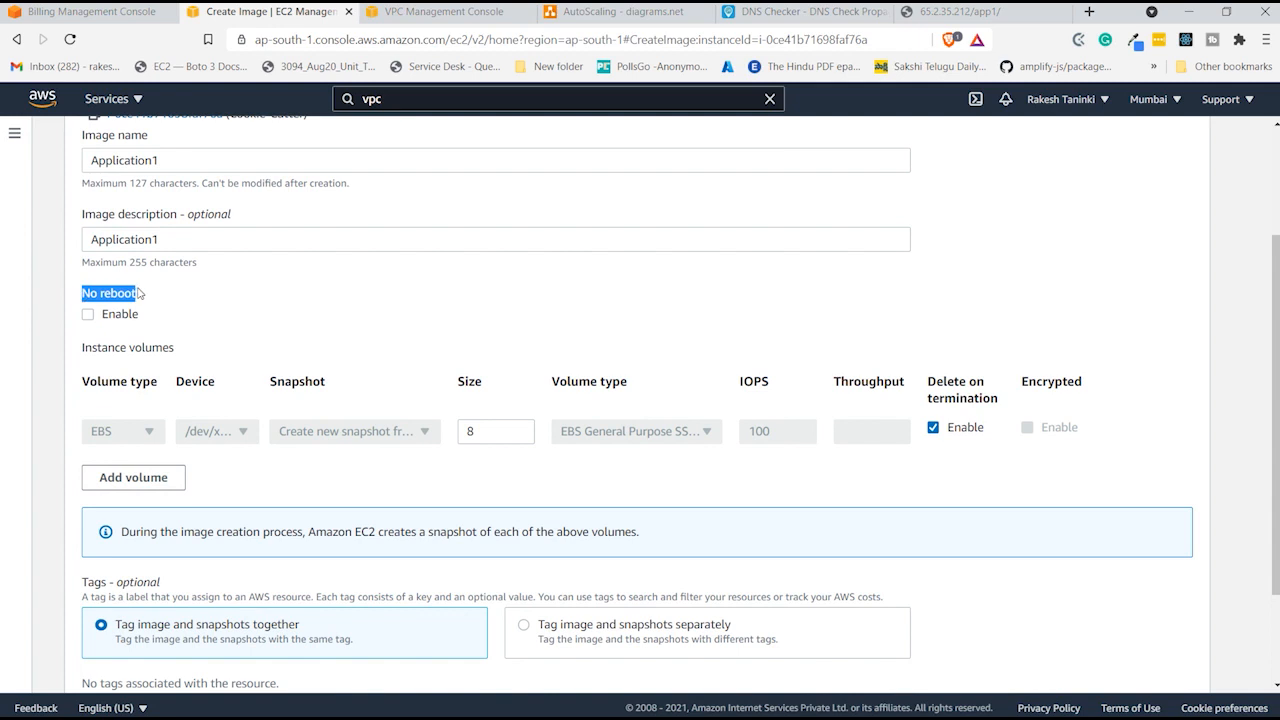
click(88, 315)
click(186, 322)
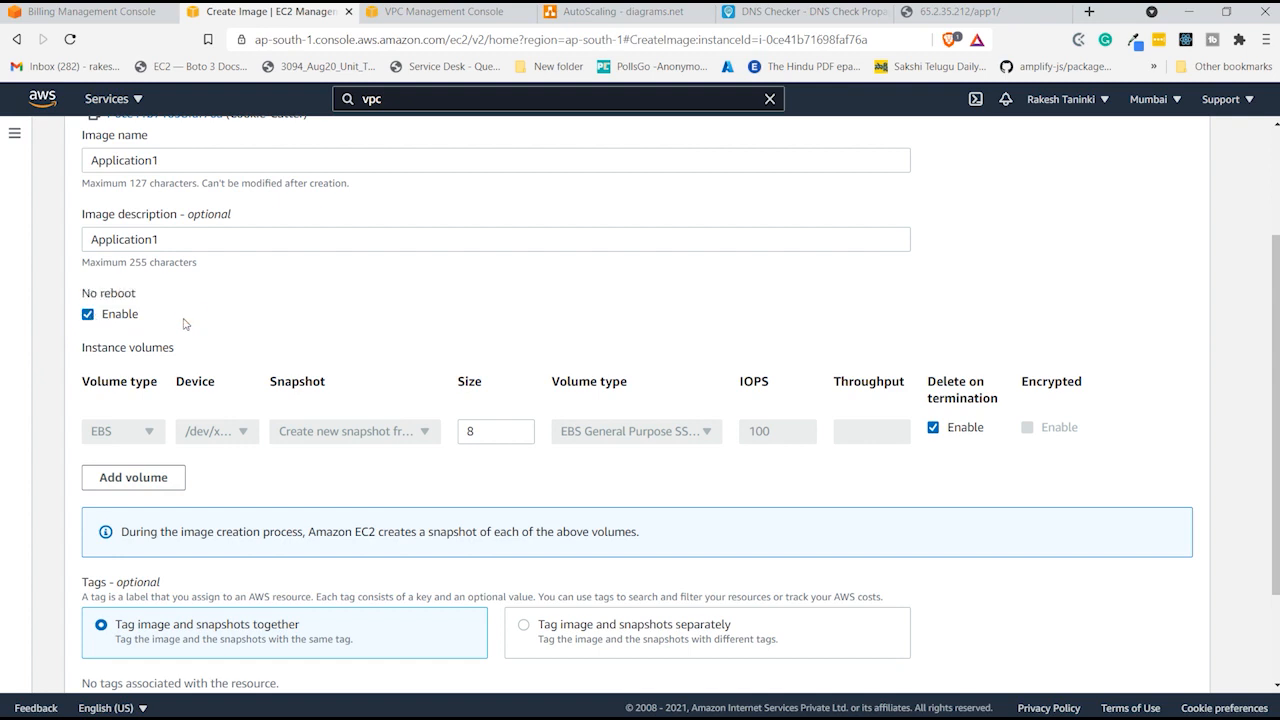
scroll(178, 322, down, 2)
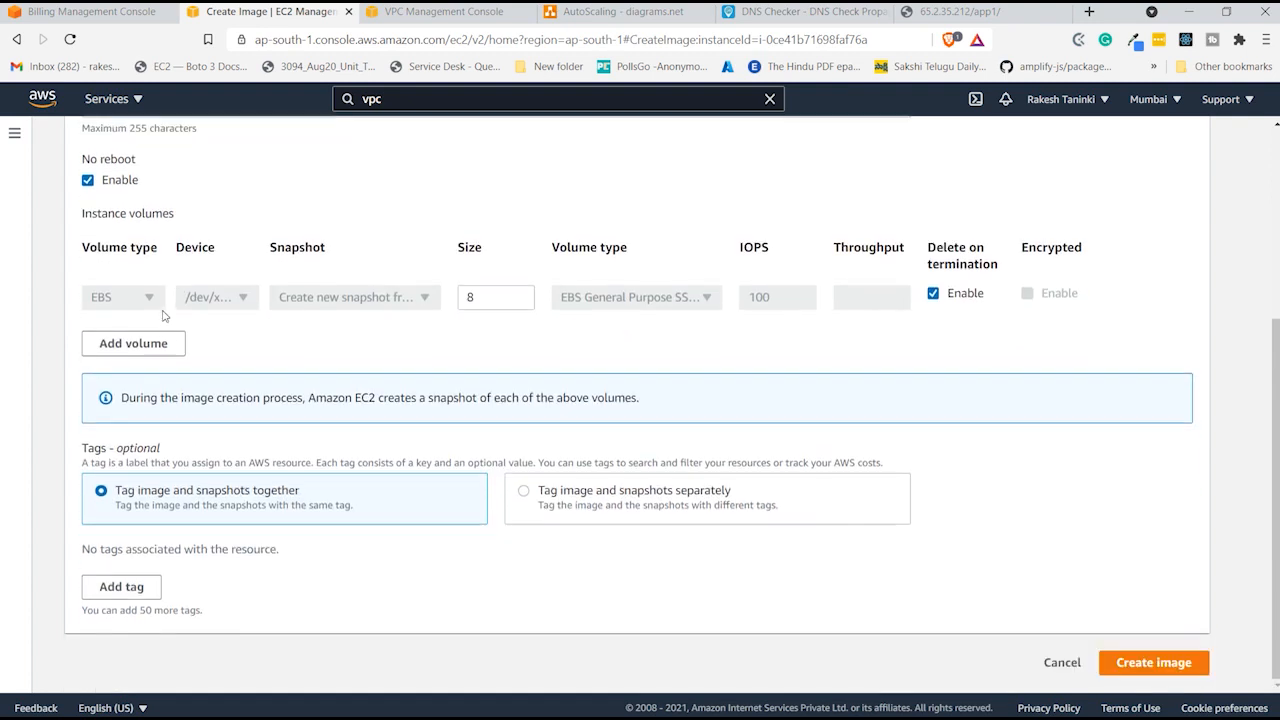
double_click(487, 297)
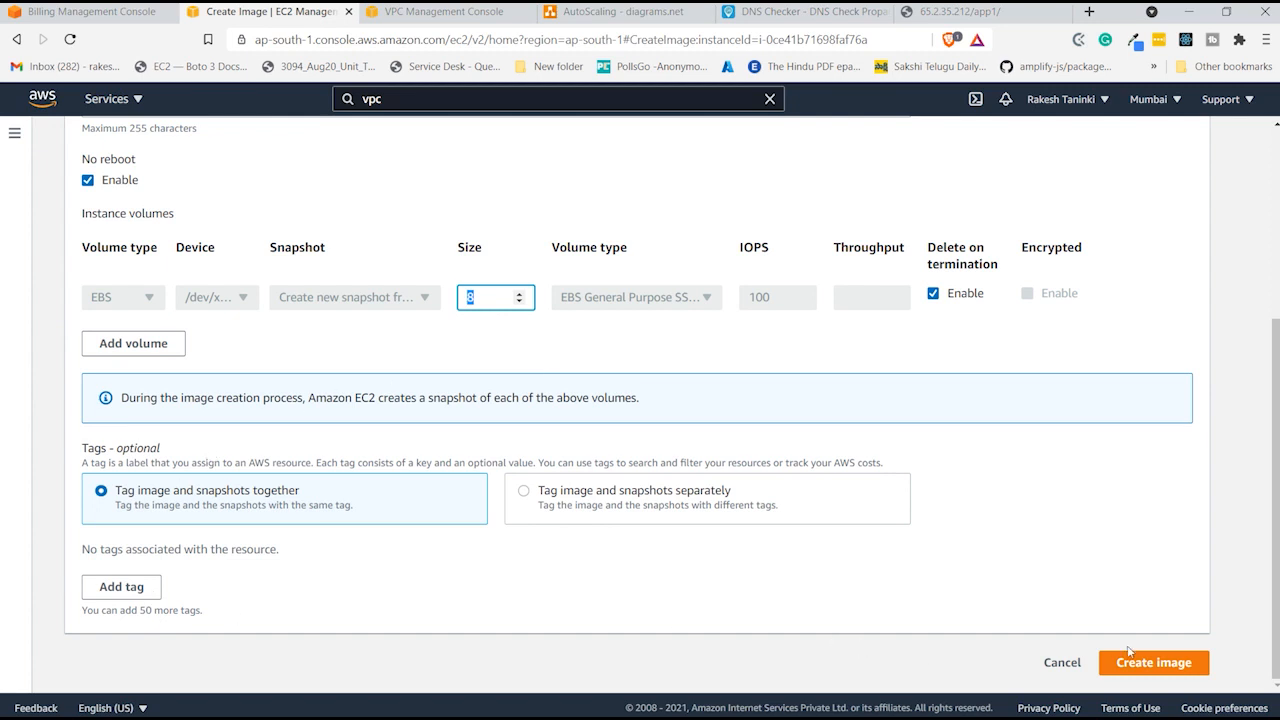
click(1152, 664)
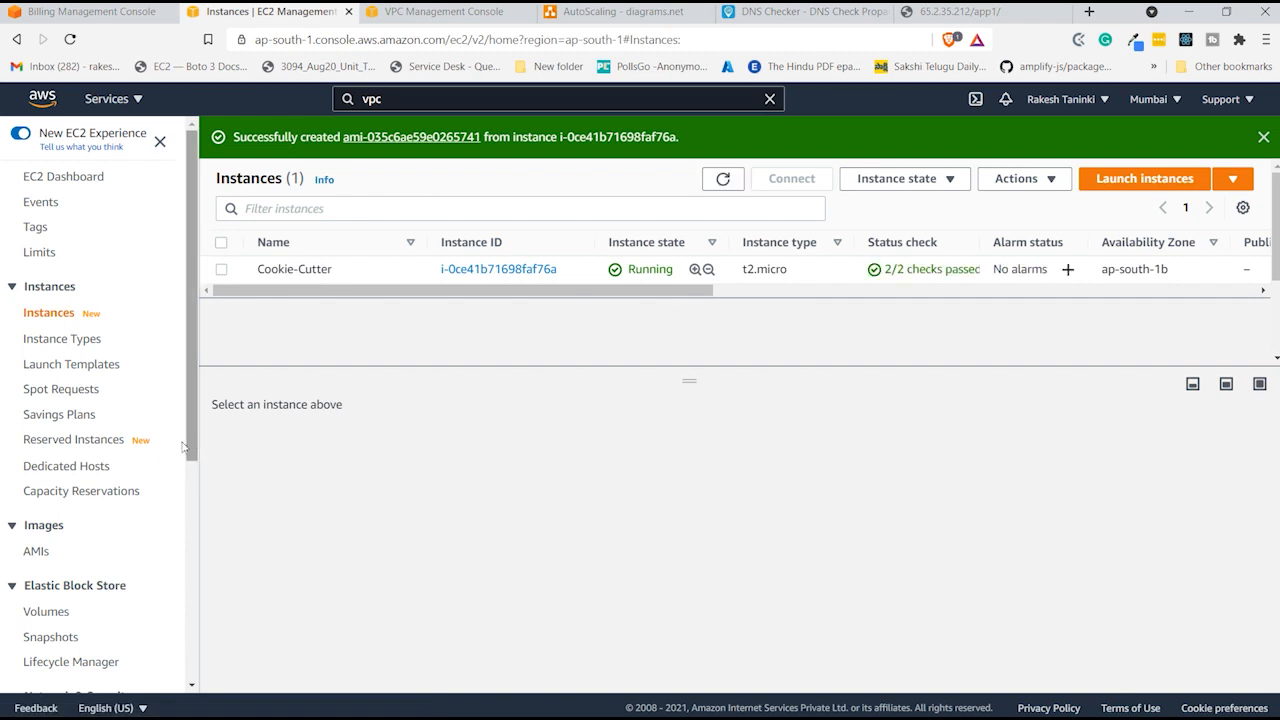
- Open the AMI list, refresh it and check the status and details of the Application1 image
click(37, 553)
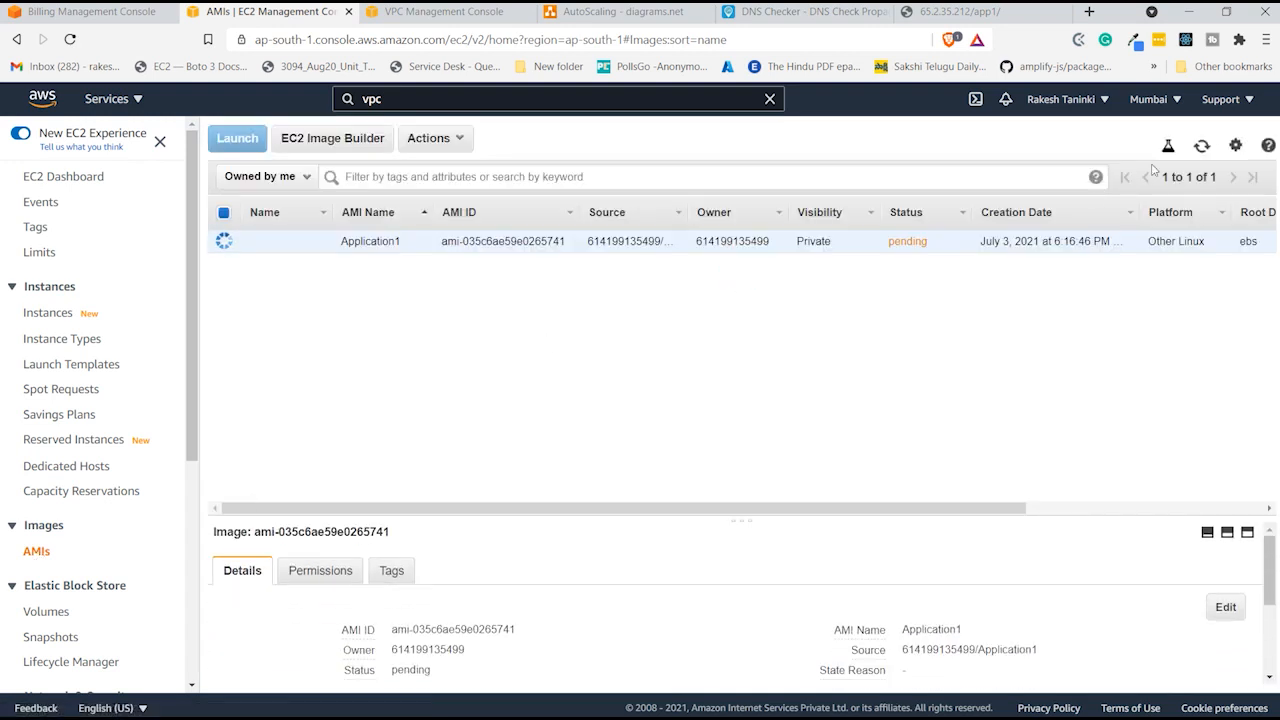
click(1202, 146)
drag(740, 517, 756, 387)
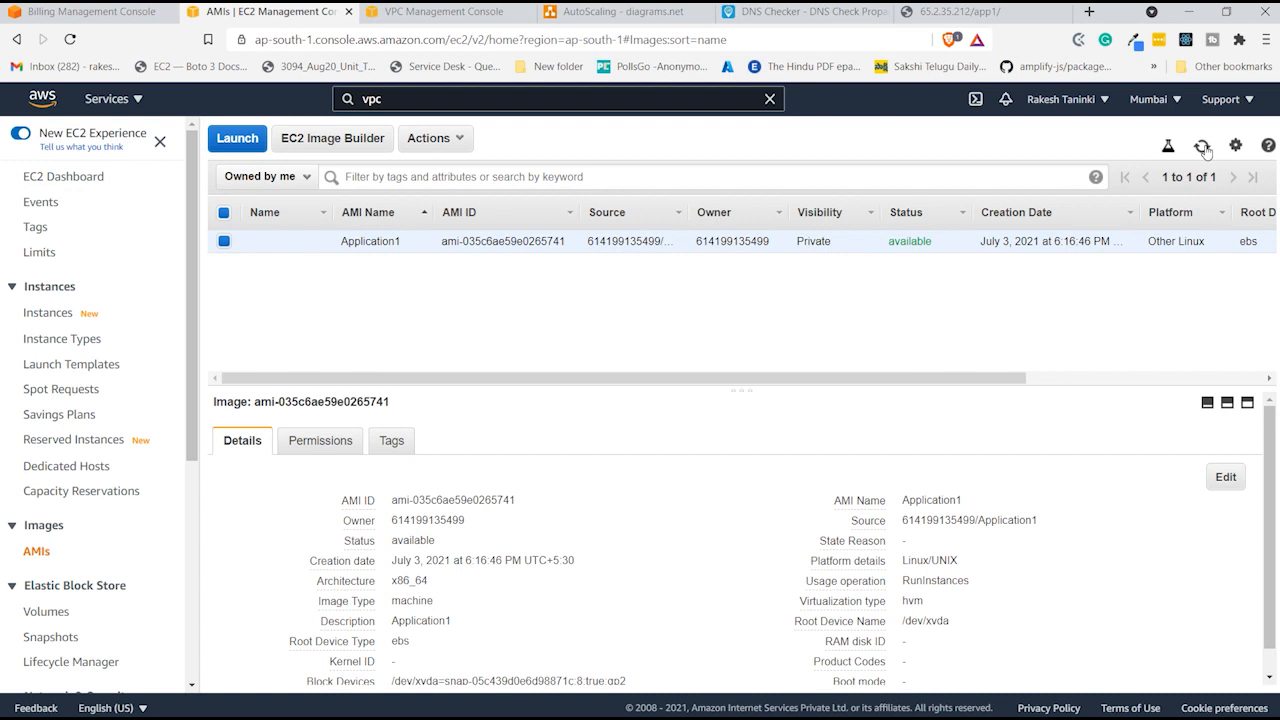
drag(937, 241, 886, 253)
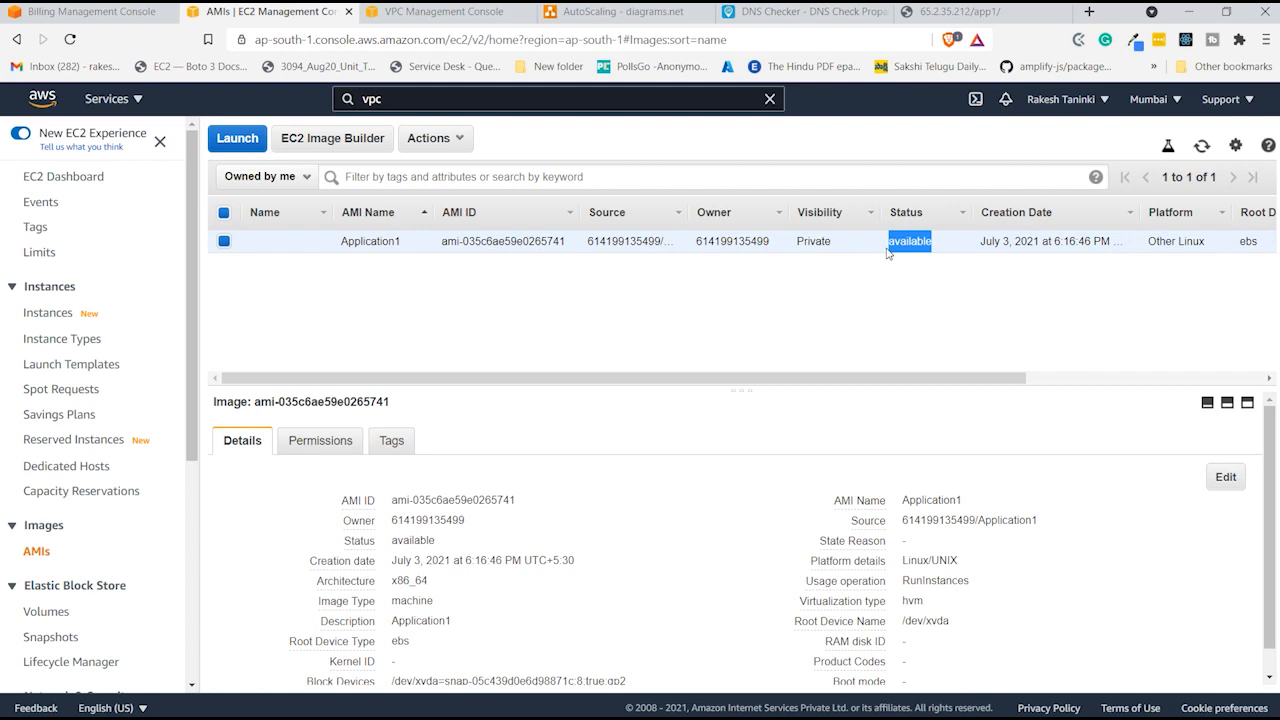
- Switch to the MobaXterm terminal, remove the app1 directory, and create and enter an app2 directory in its place
key(alt+Tab)
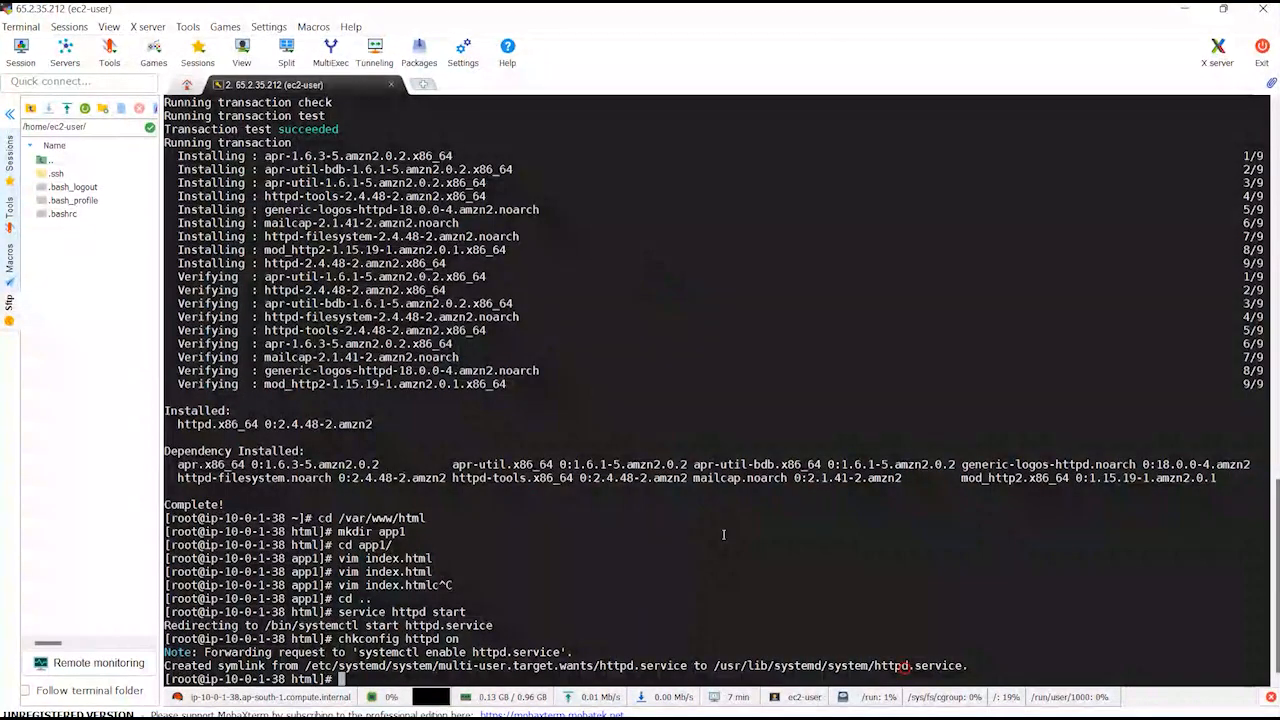
text(rm -rf app1)
key(Return)
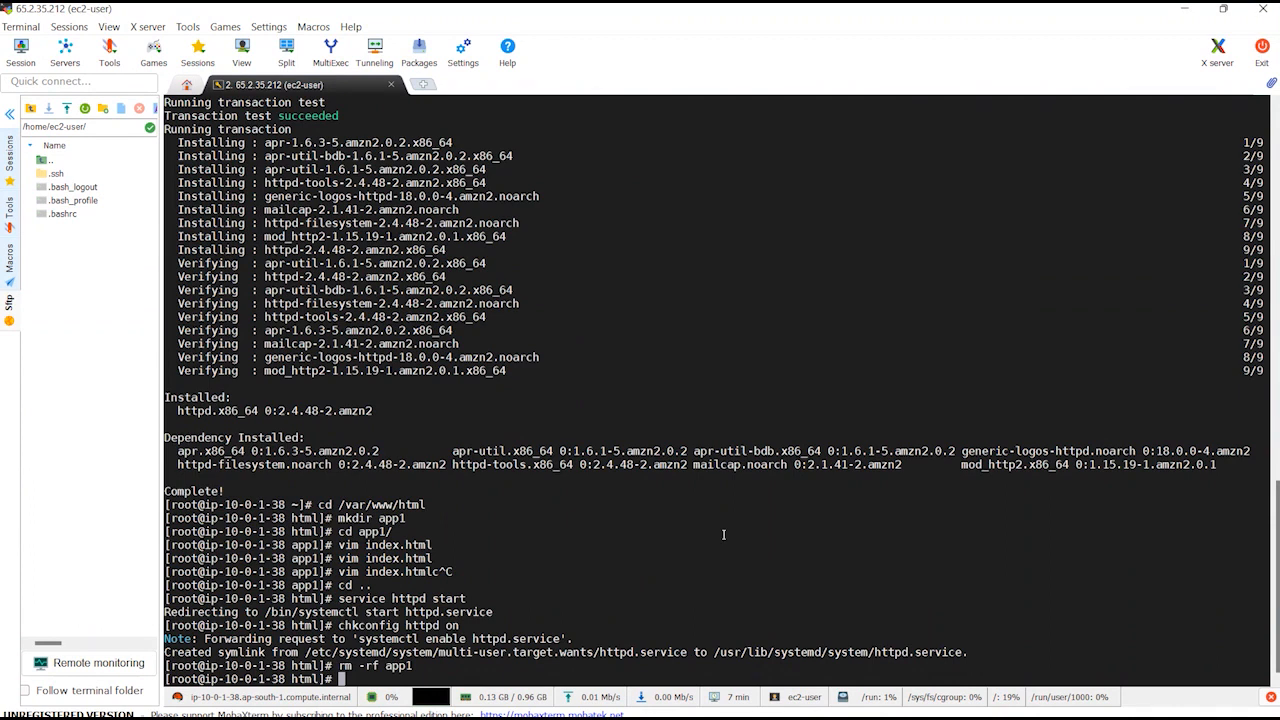
text(mkdir app2)
key(Return)
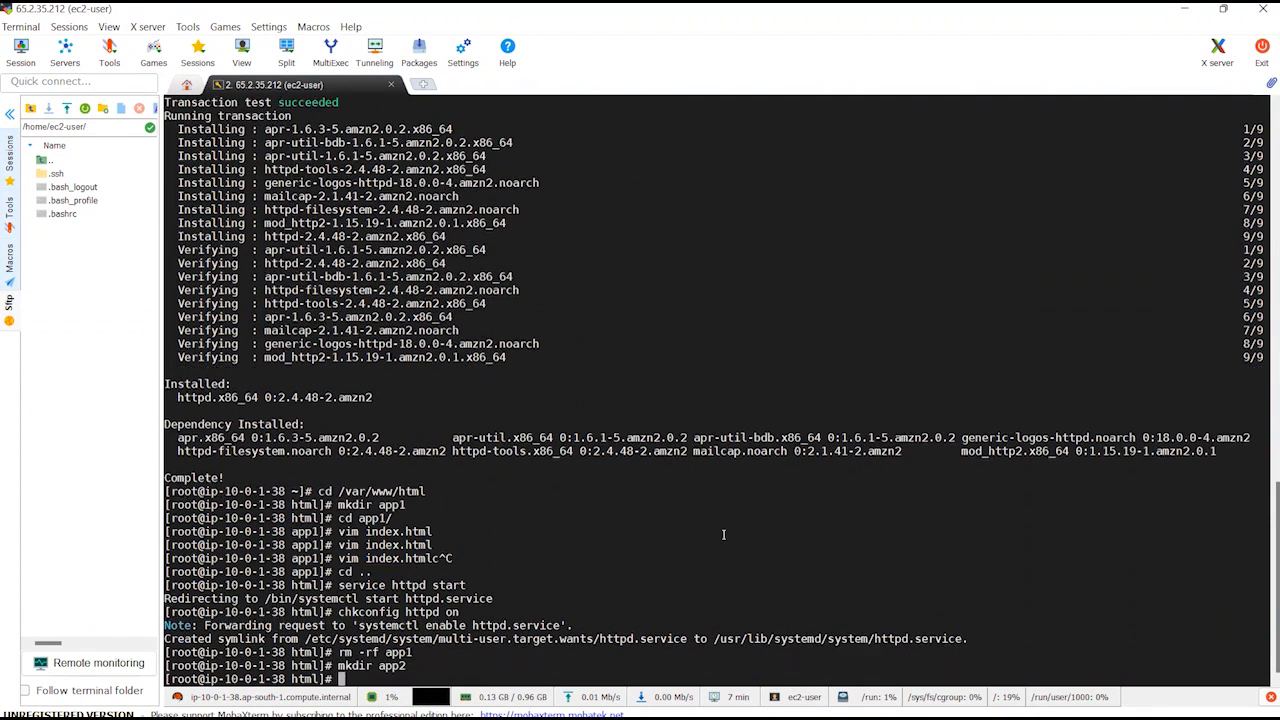
text(cd app2/)
key(Return)
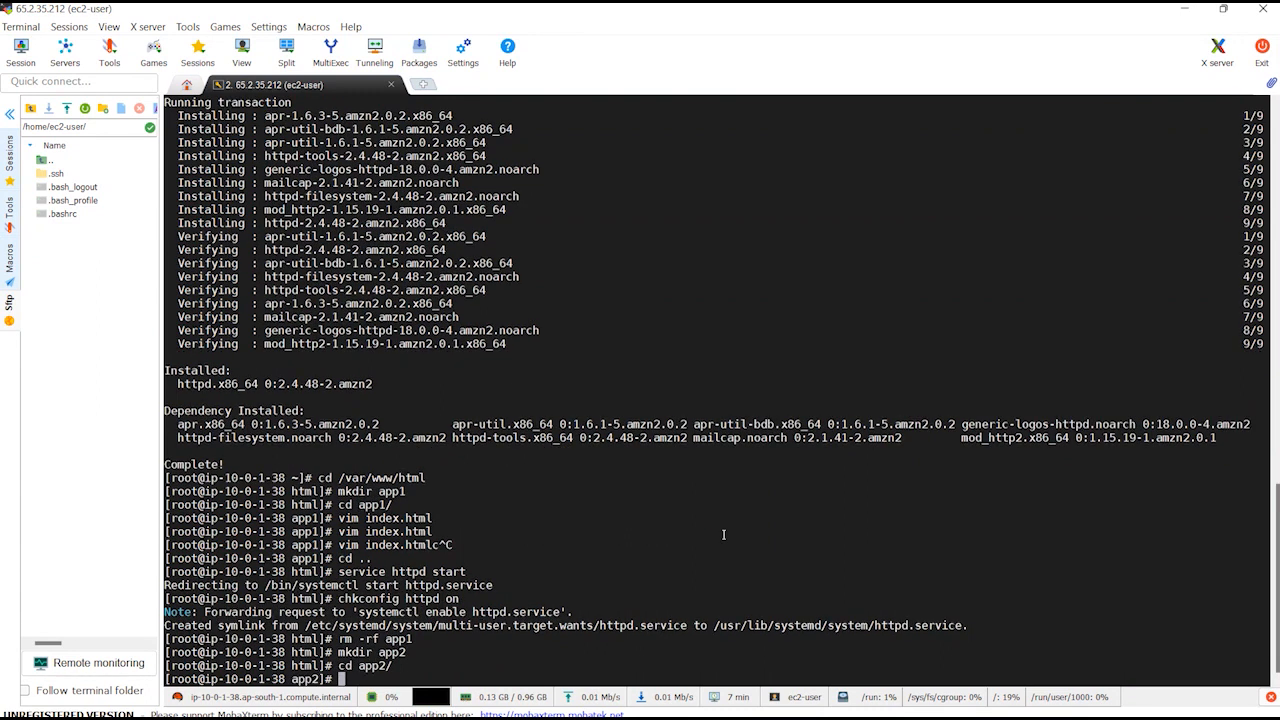
- Create index.html in app2 with vim, clear the stray characters and begin the page with an <h1> tag
text(vim index.html)
key(Return)
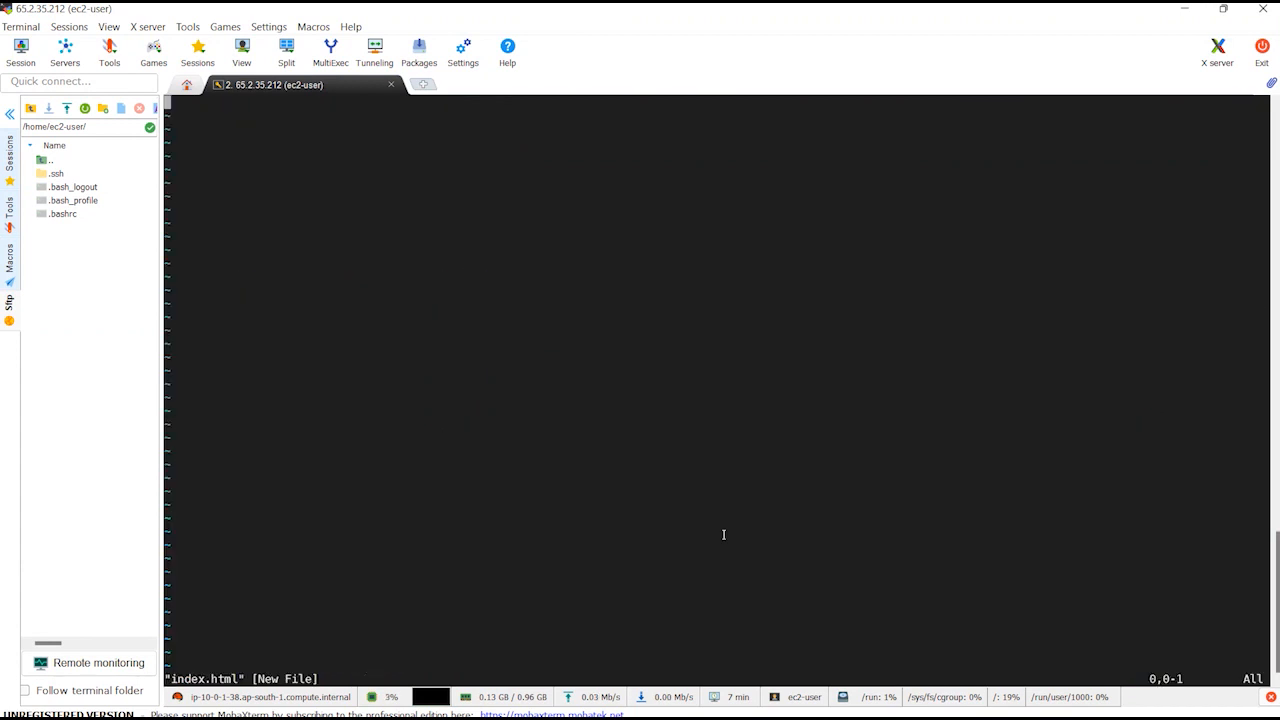
key(i)
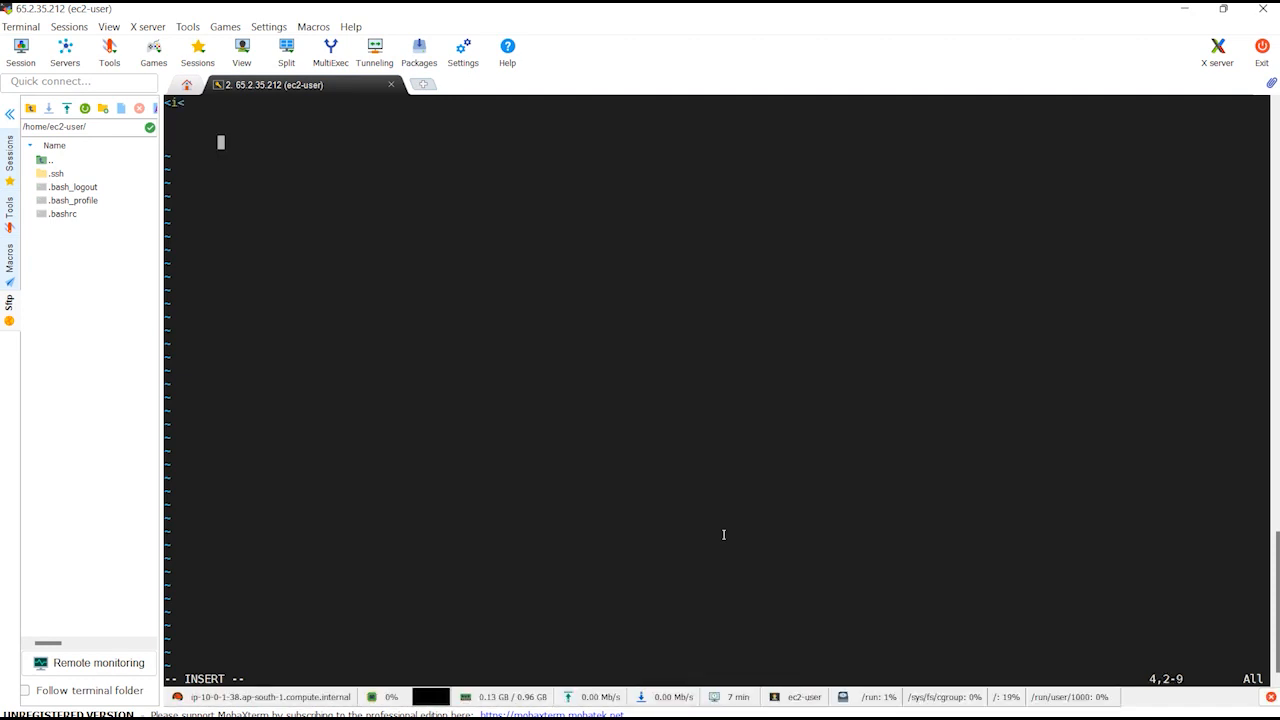
key(BackSpace)
key(BackSpace)
key(BackSpace)
key(BackSpace)
key(BackSpace)
key(BackSpace)
key(BackSpace)
text(<h1> )
text(Welcome to)
key(BackSpace)
key(BackSpace)
key(BackSpace)
key(BackSpace)
key(BackSpace)
key(BackSpace)
key(BackSpace)
key(BackSpace)
key(BackSpace)
key(BackSpace)
key(BackSpace)
- Write "Hello from Application 2" as the heading text in index.html
text(Hello from)
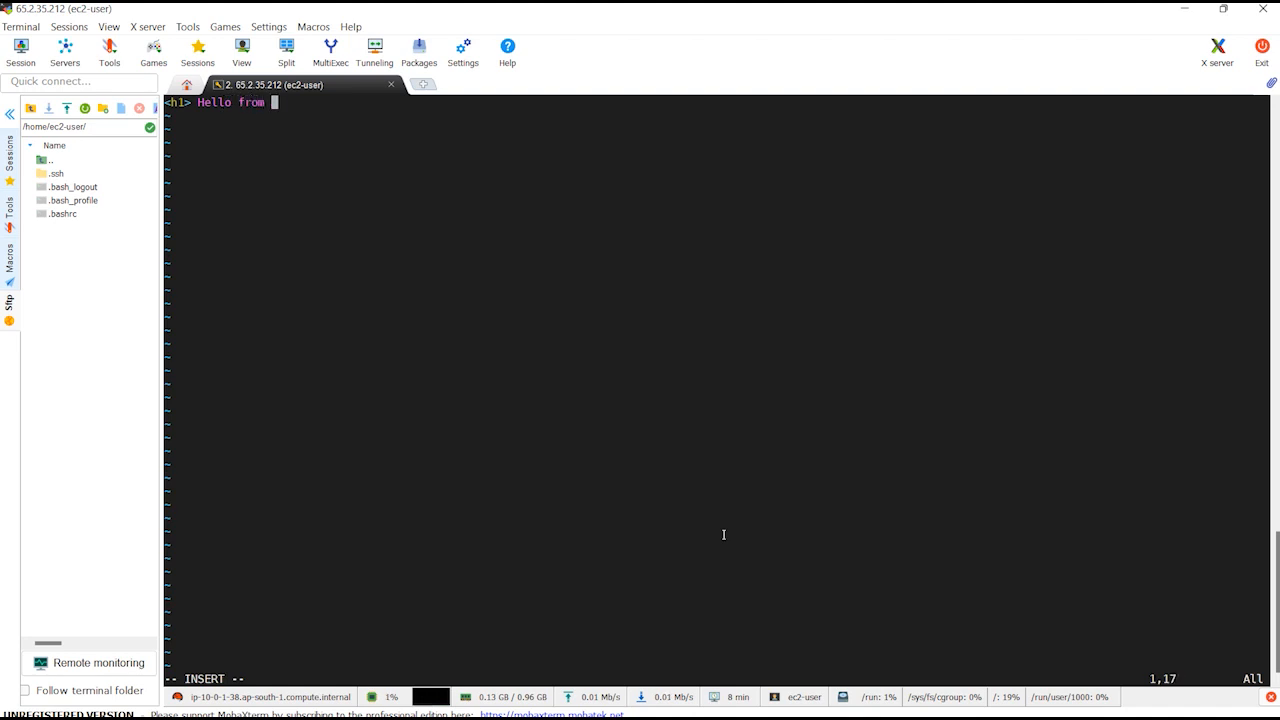
text( Application 2)
key(BackSpace)
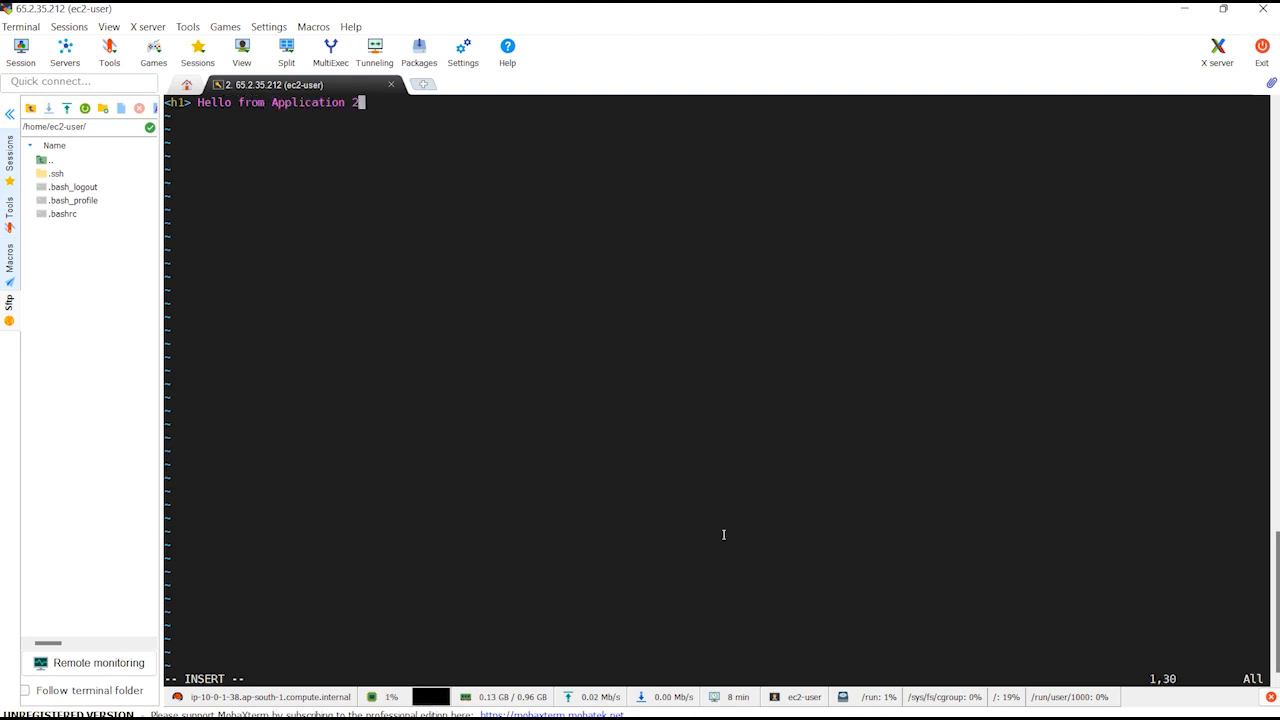
- Complete the heading in index.html with ", Thanks for testing </h1>" after "Hello from Application 2", then save and exit vim
text(, Thanks for testing </h1)
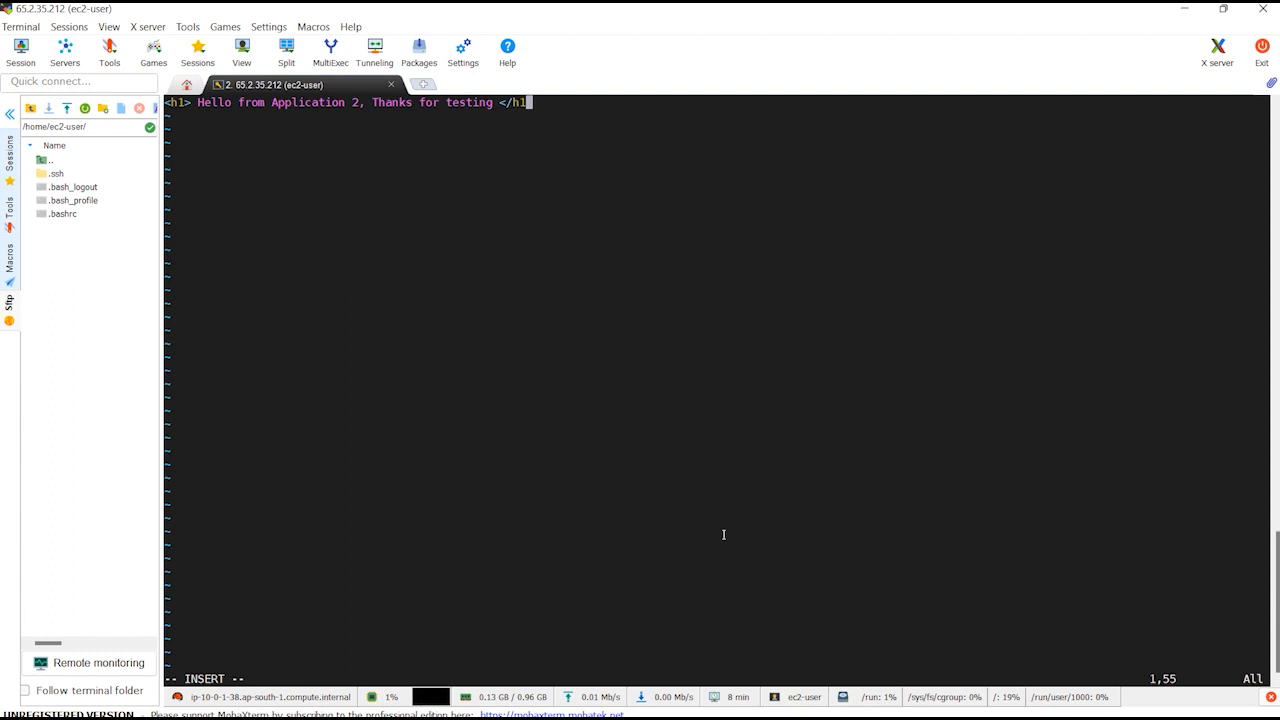
text(>)
key(BackSpace)
text(>)
key(Escape)
text(:wq)
key(Return)
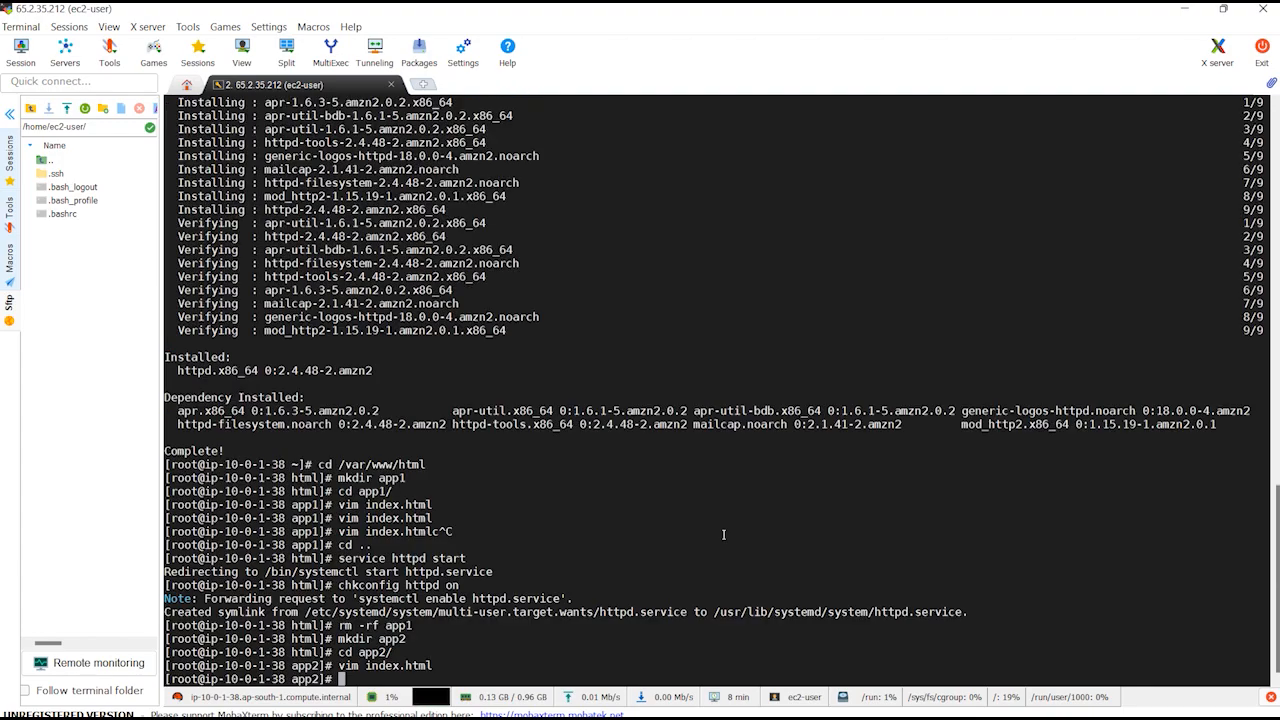
- Switch to the Brave browser, reload the 65.2.35.212/app1/ page and check its text
key(alt+Tab)
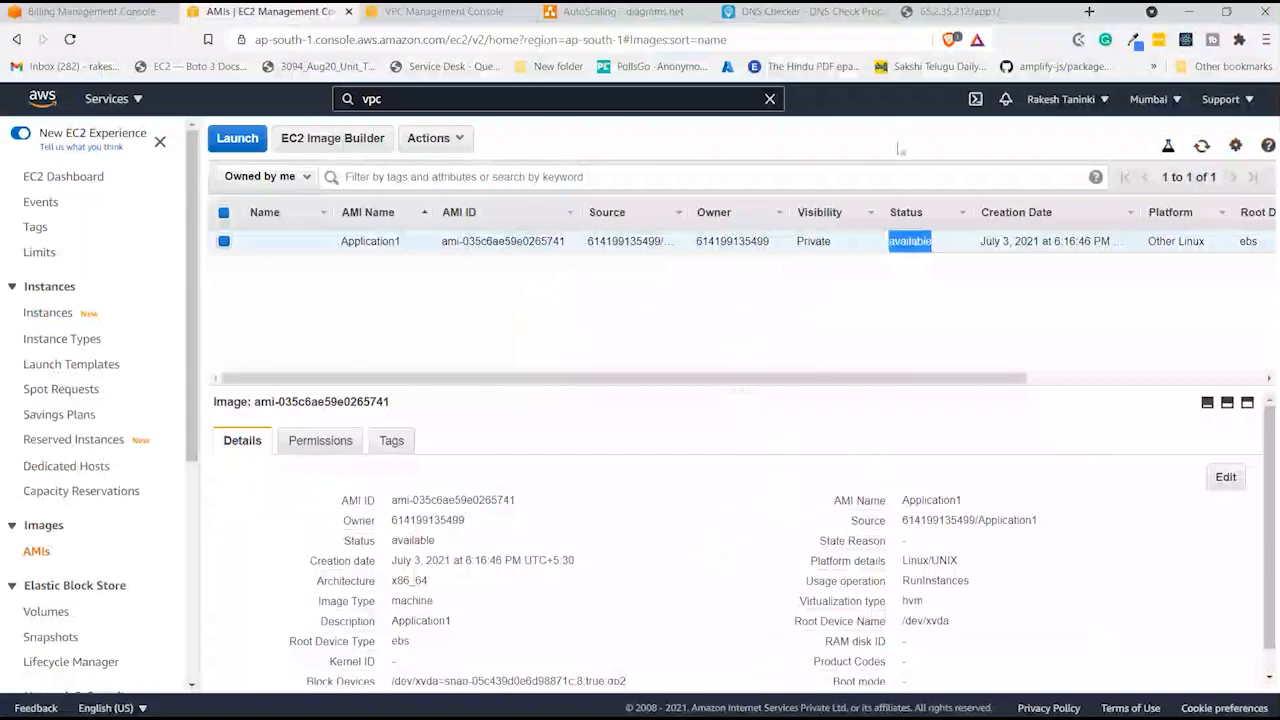
click(960, 11)
key(F5)
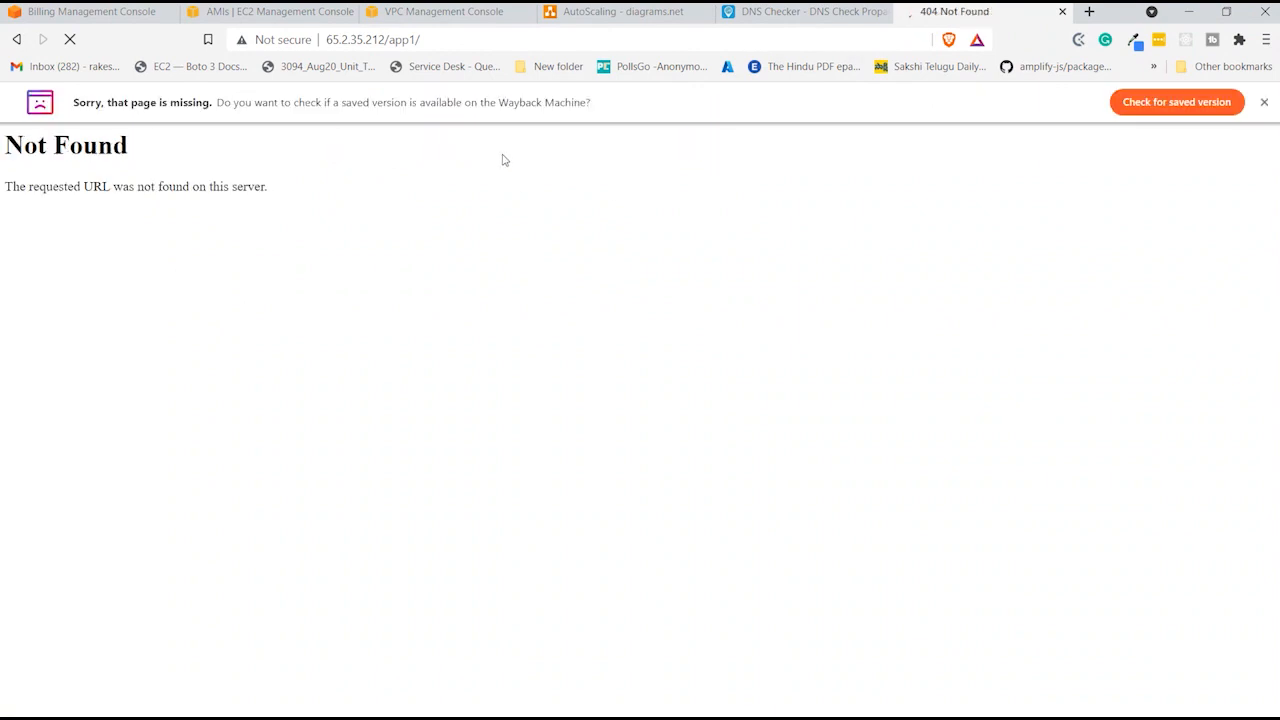
drag(10, 150, 306, 199)
click(306, 197)
- Load 65.2.35.212/app2/ in the same page and check its heading text
click(459, 38)
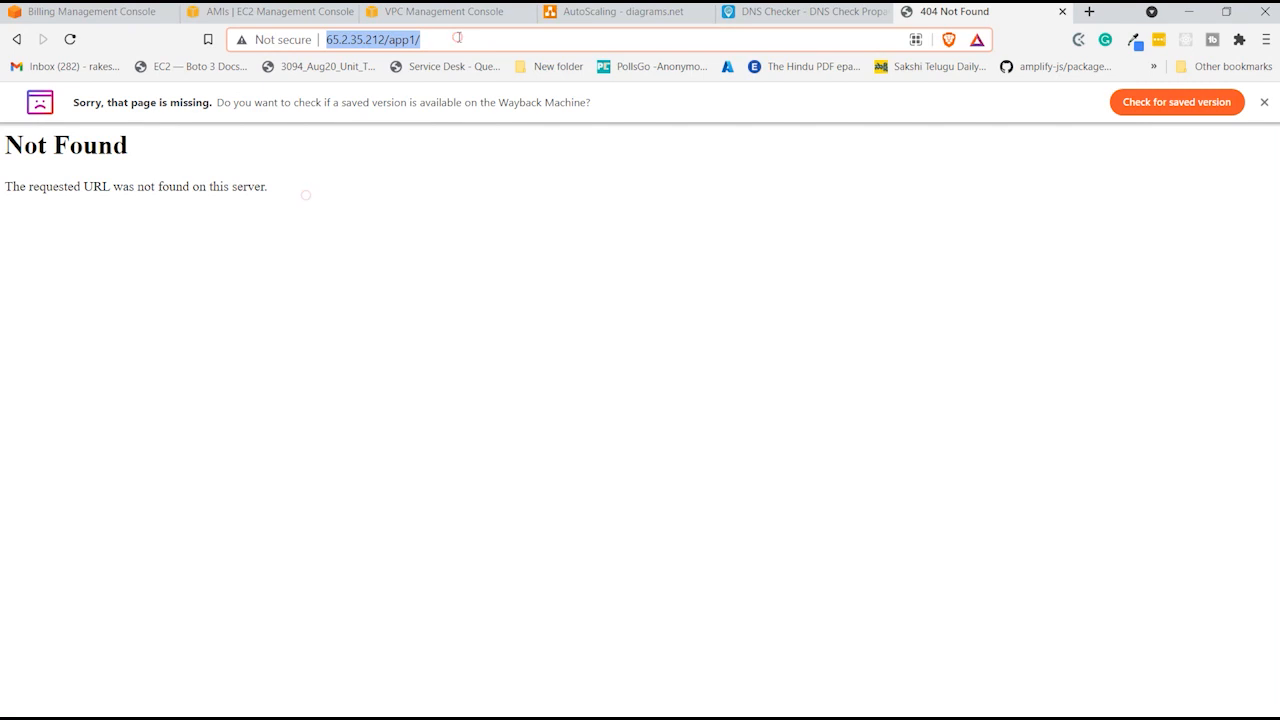
click(459, 38)
key(BackSpace)
key(BackSpace)
text(2/)
key(Return)
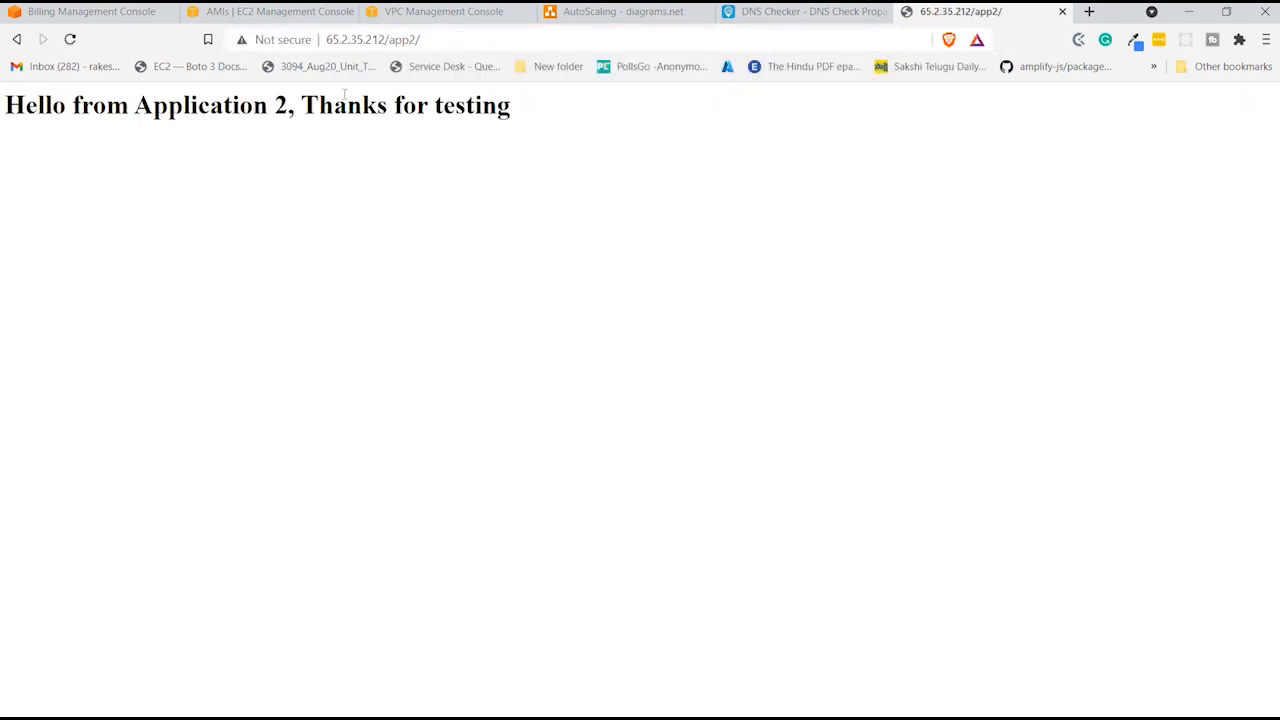
drag(38, 118, 594, 157)
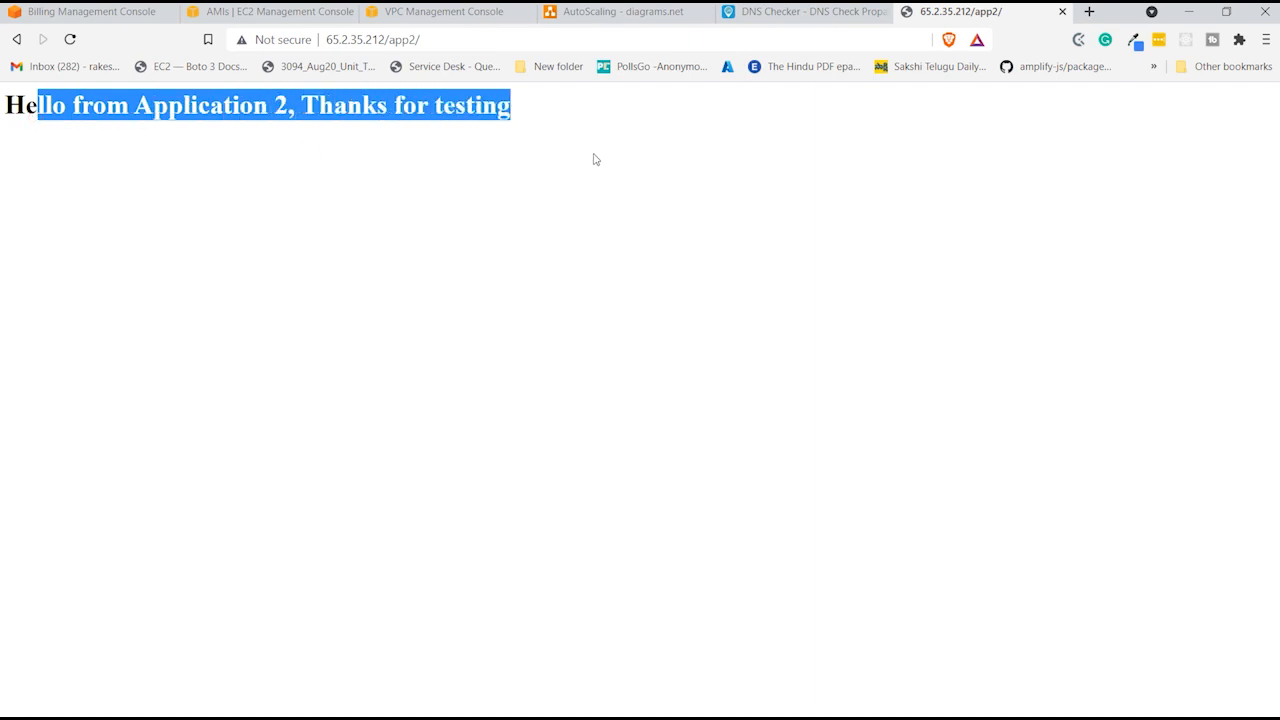
click(554, 115)
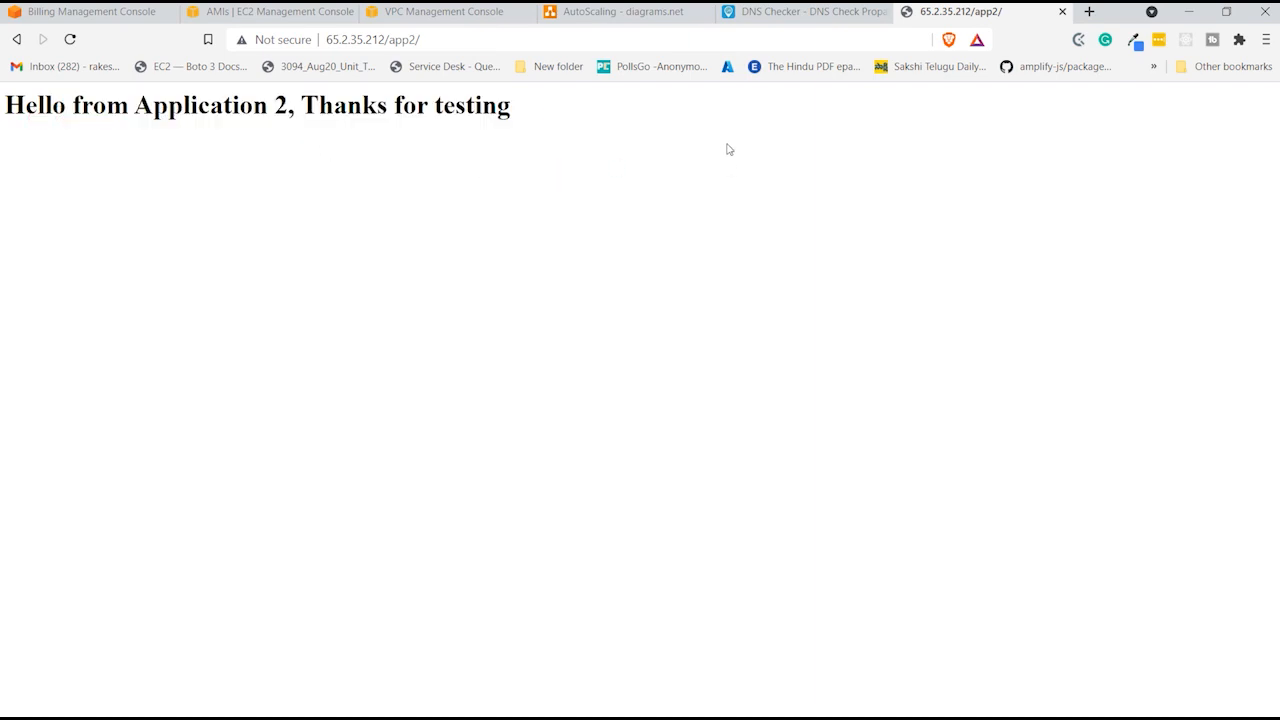
- Switch to the MobaXterm terminal and review the "chkconfig httpd on" command
key(alt+Tab)
click(651, 277)
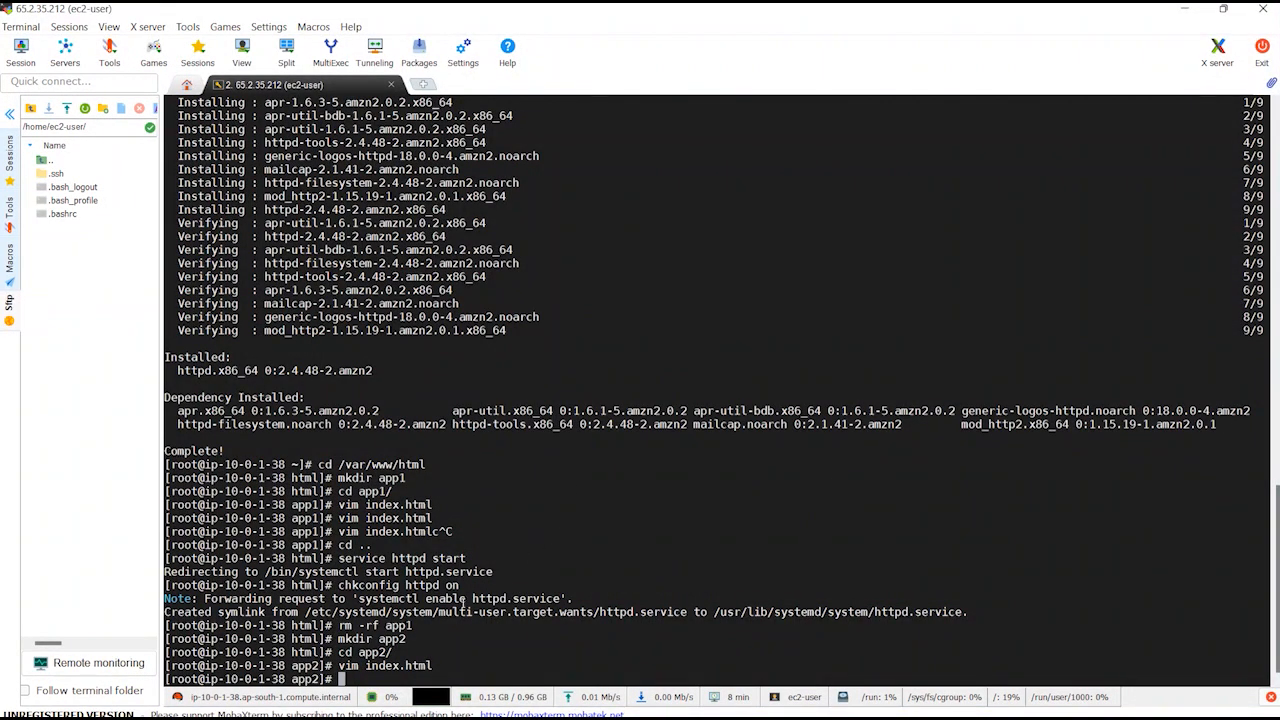
drag(340, 584, 463, 587)
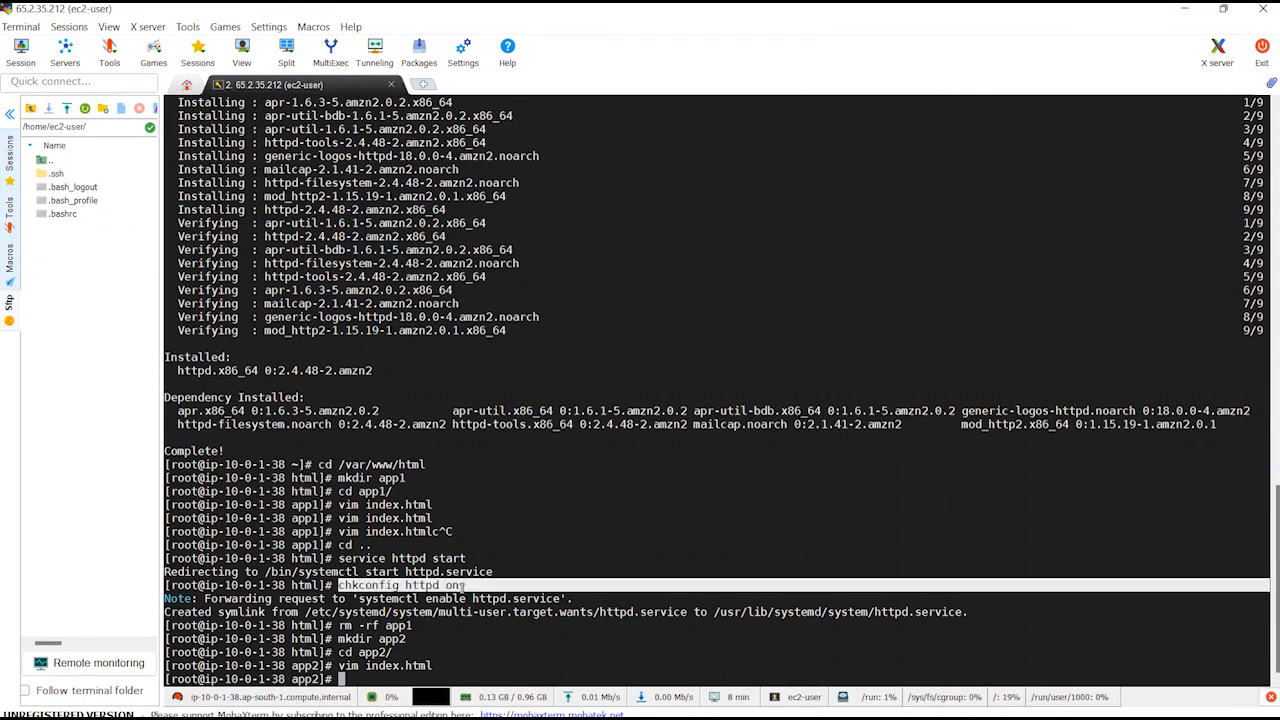
click(490, 629)
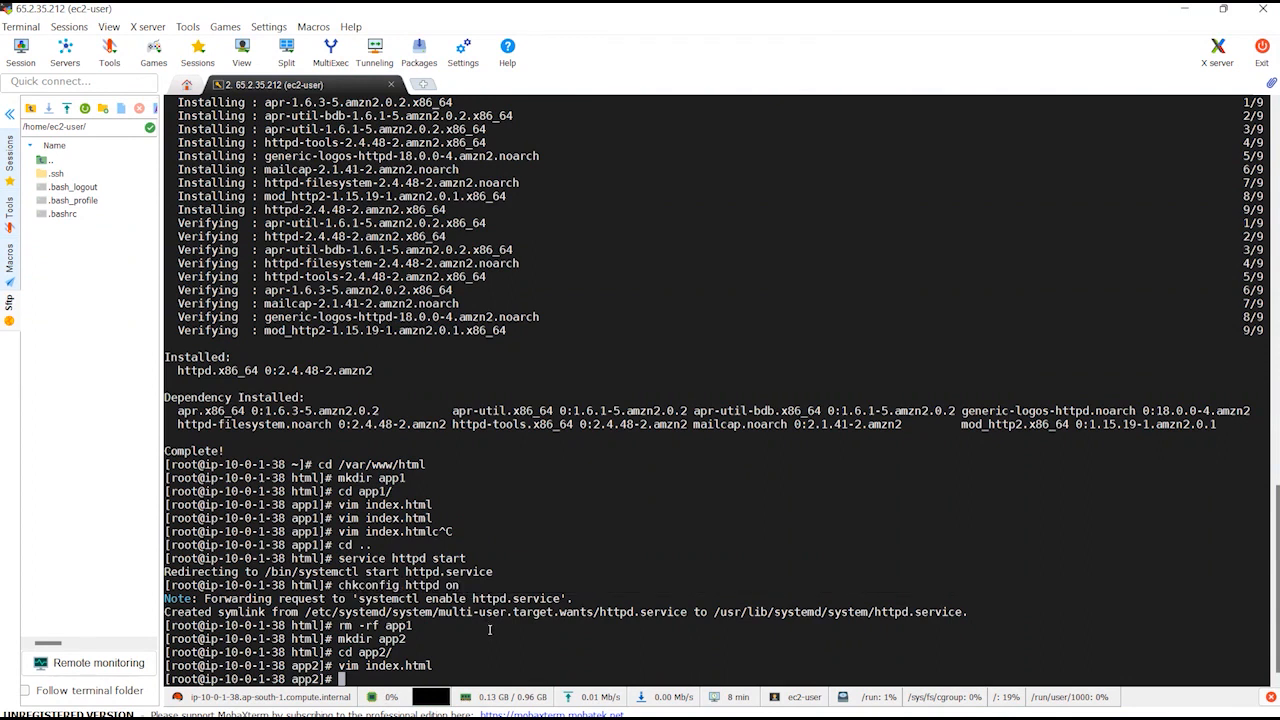
- Switch back to the EC2 console in Brave and open the Create image form for the Cookie-Cutter instance
key(alt+Tab)
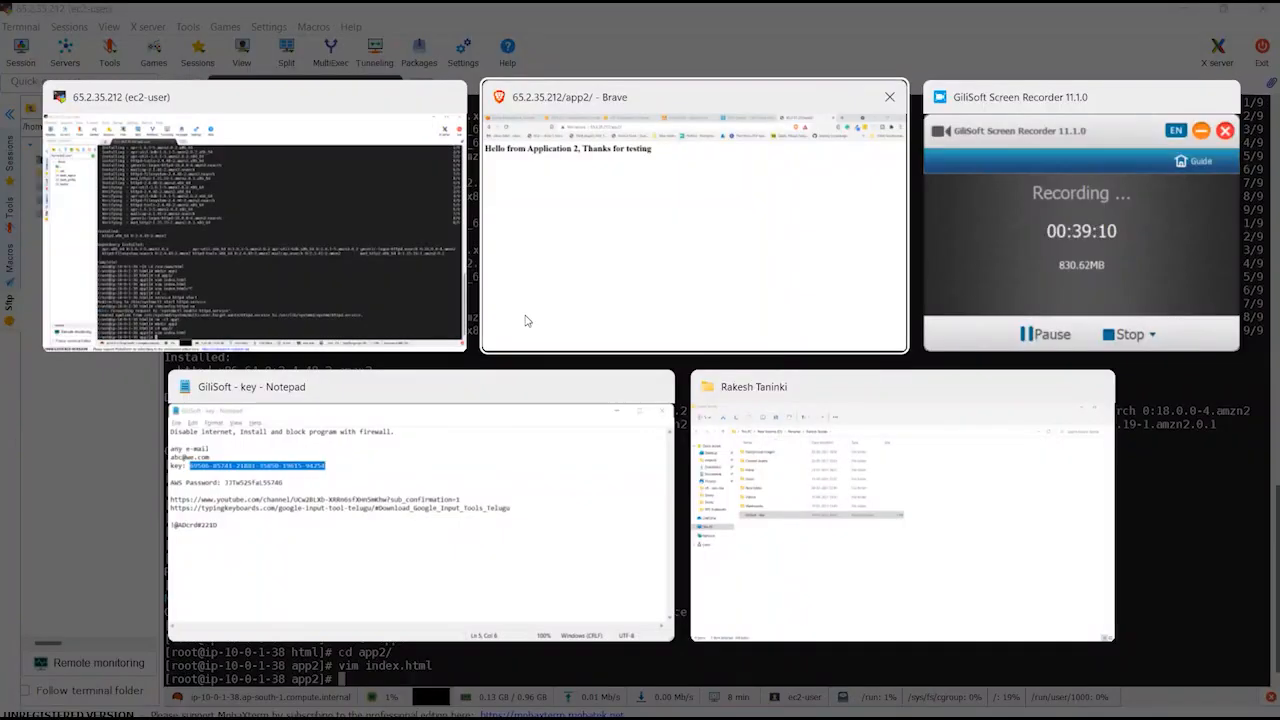
click(603, 229)
click(299, 11)
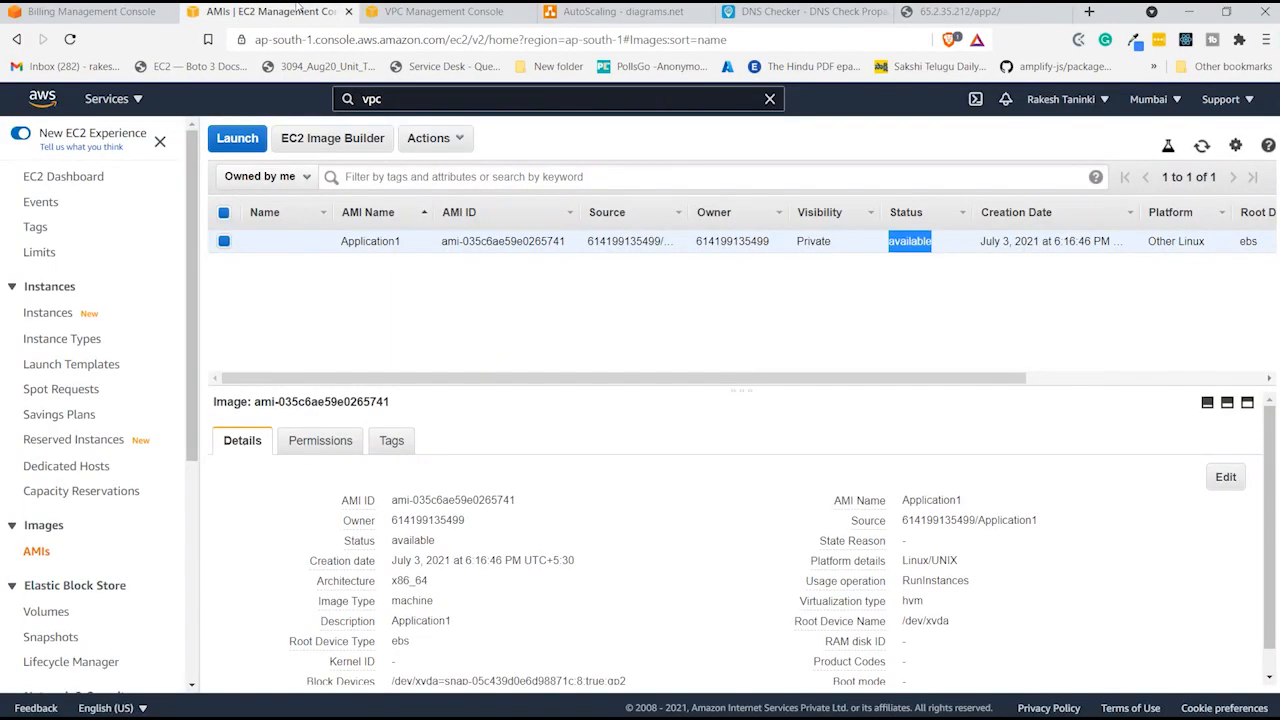
click(63, 316)
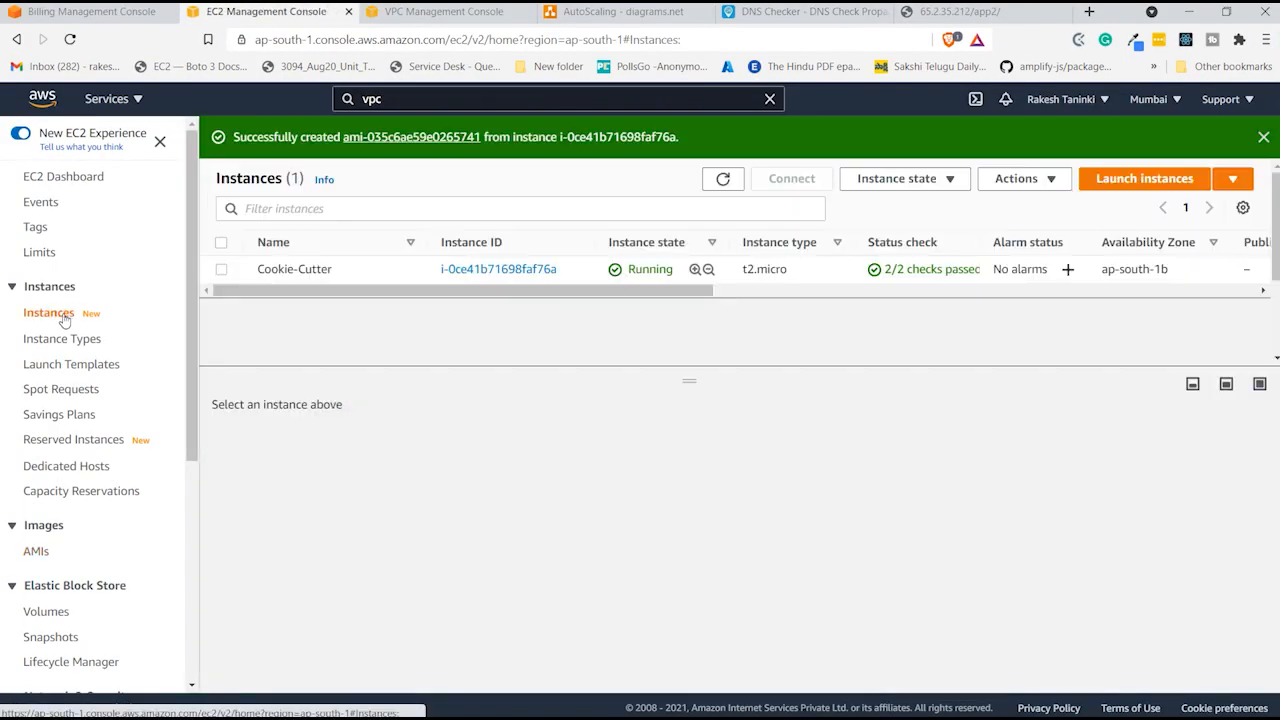
click(242, 268)
click(1020, 178)
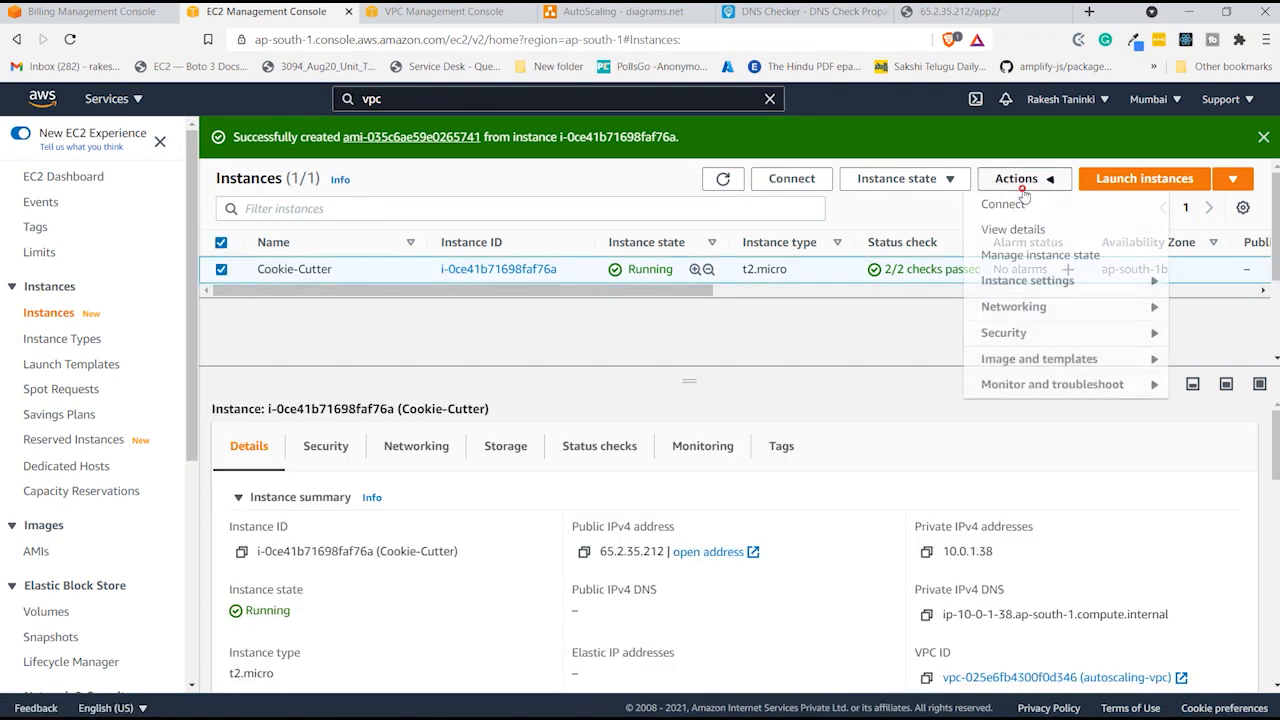
mouse_move(1071, 358)
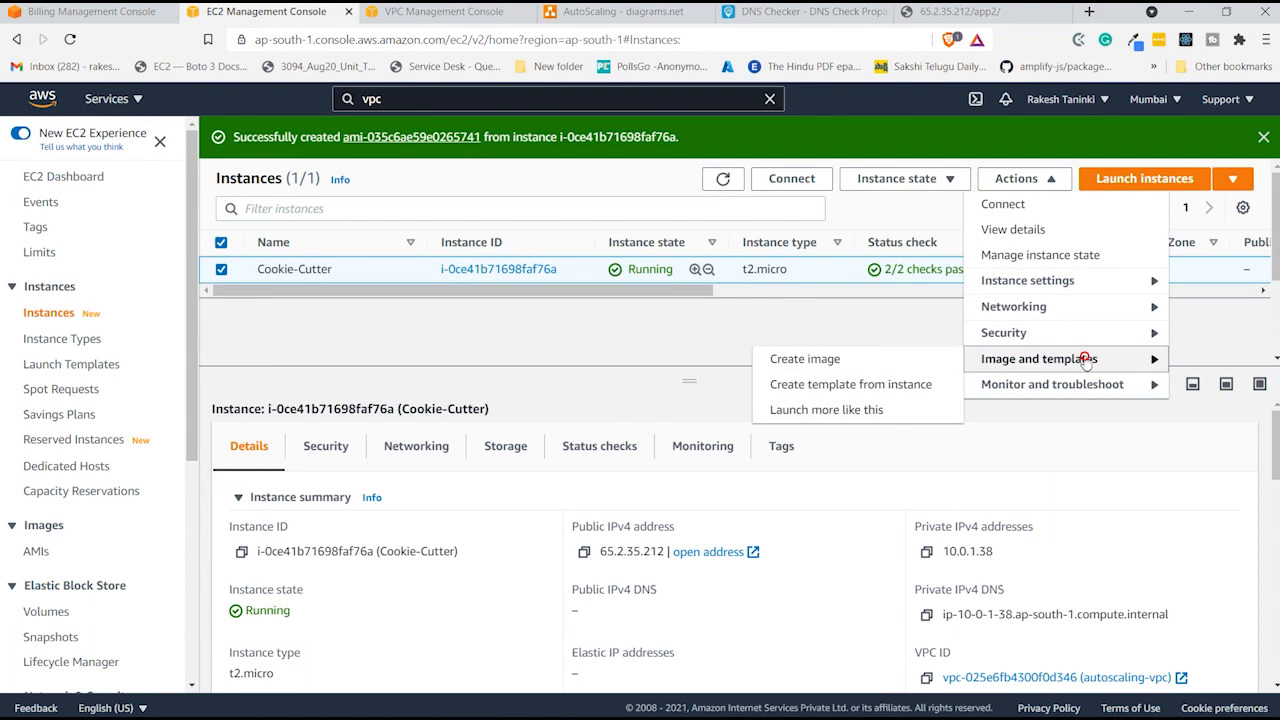
click(921, 358)
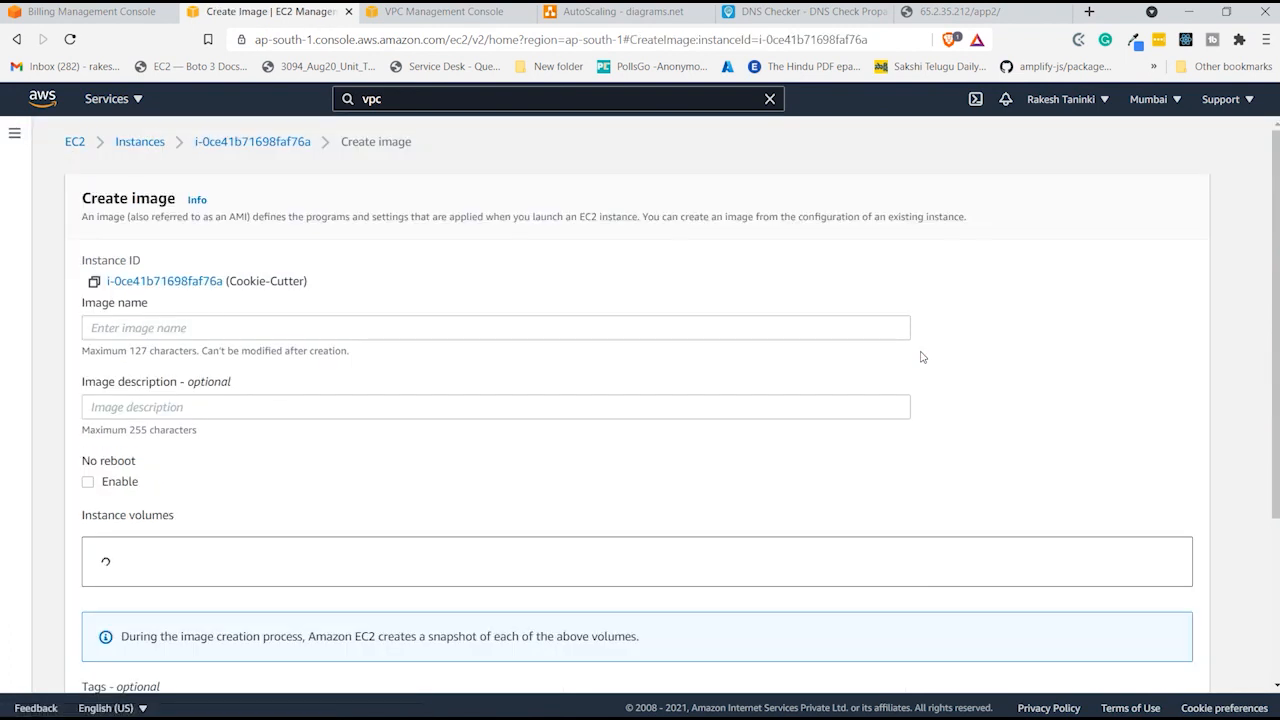
- Enter Application2 as both the image name and the image description
click(704, 316)
text(Application2)
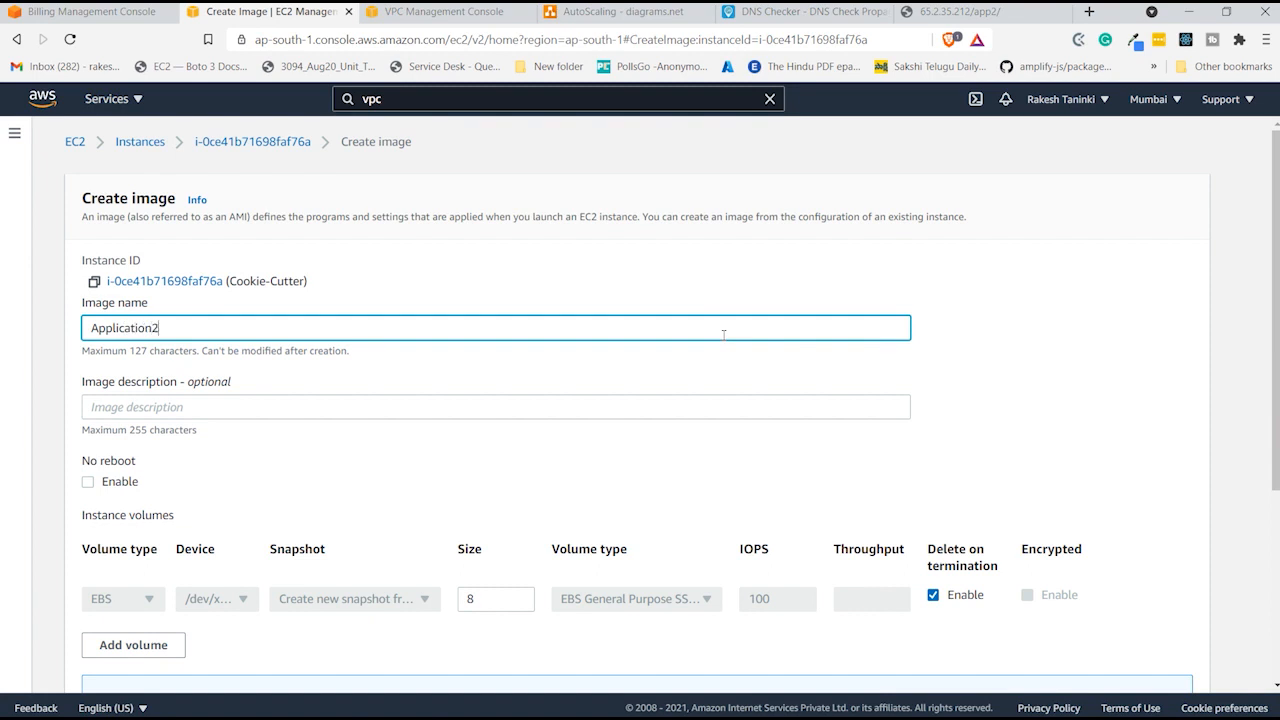
key(ctrl+a)
key(ctrl+c)
key(Tab)
key(ctrl+v)
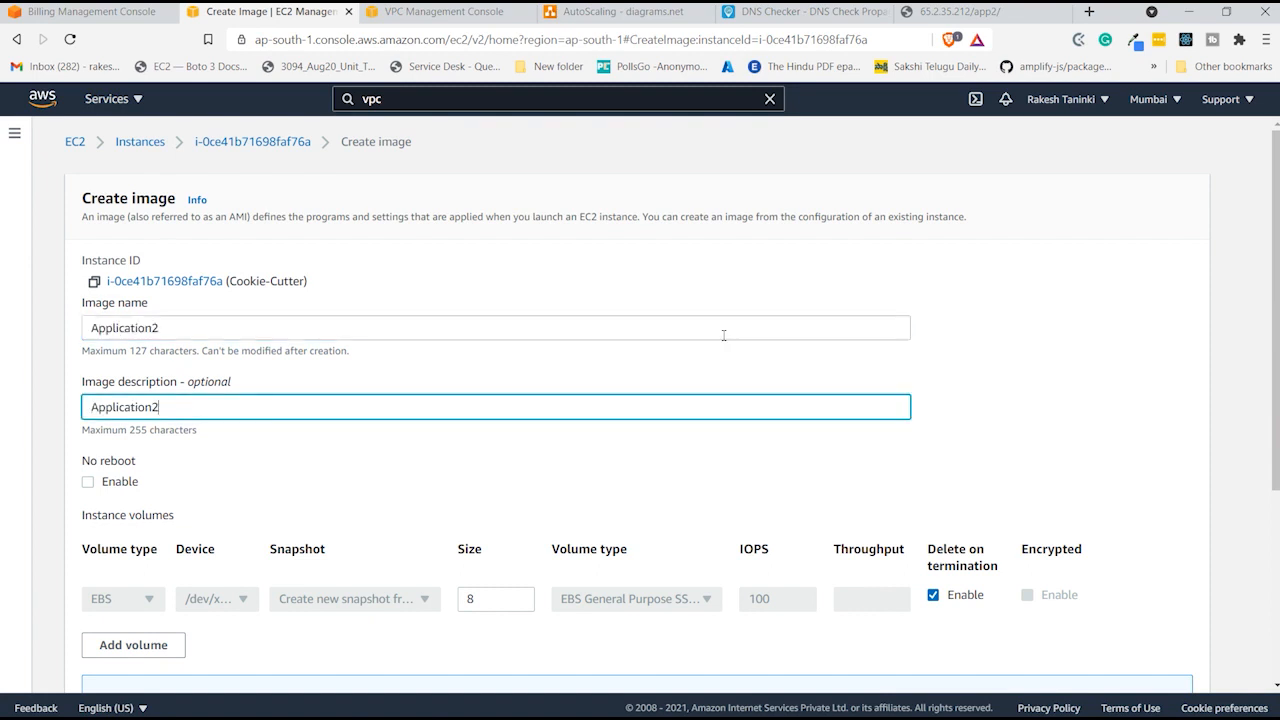
- Enable No reboot for the image and create it
scroll(601, 433, down, 3)
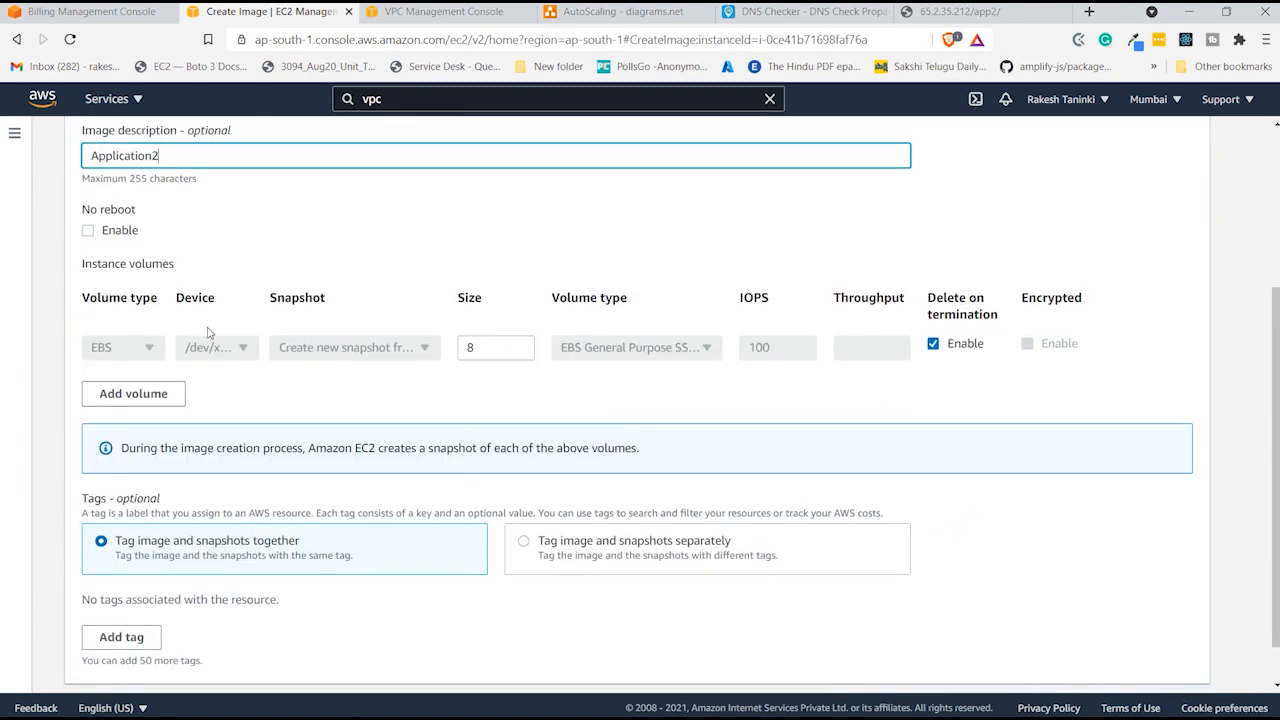
click(88, 231)
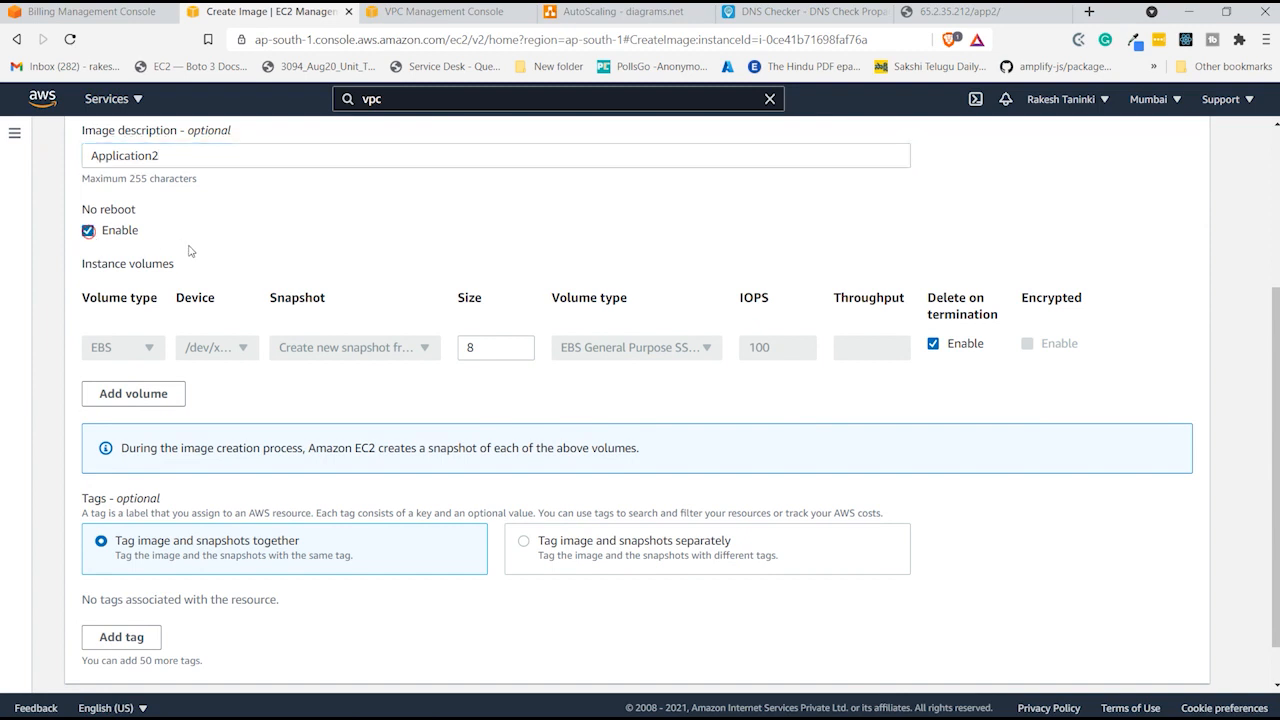
scroll(190, 250, down, 1)
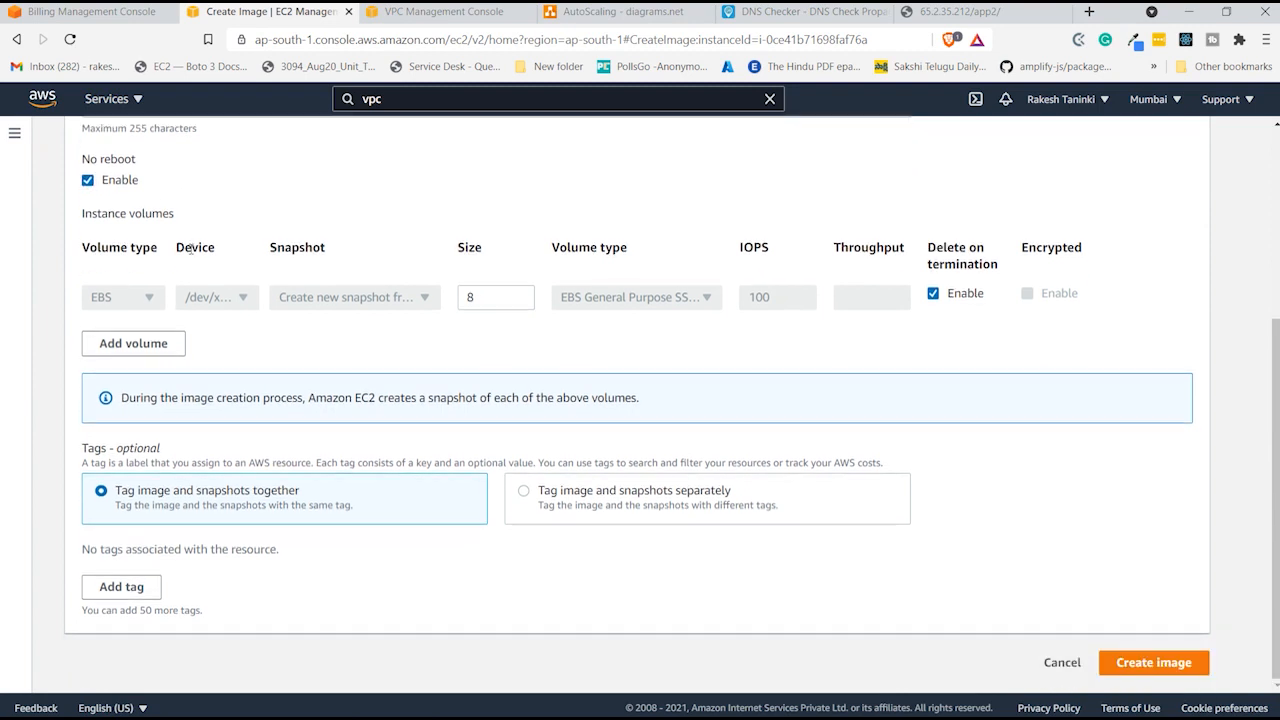
click(1143, 662)
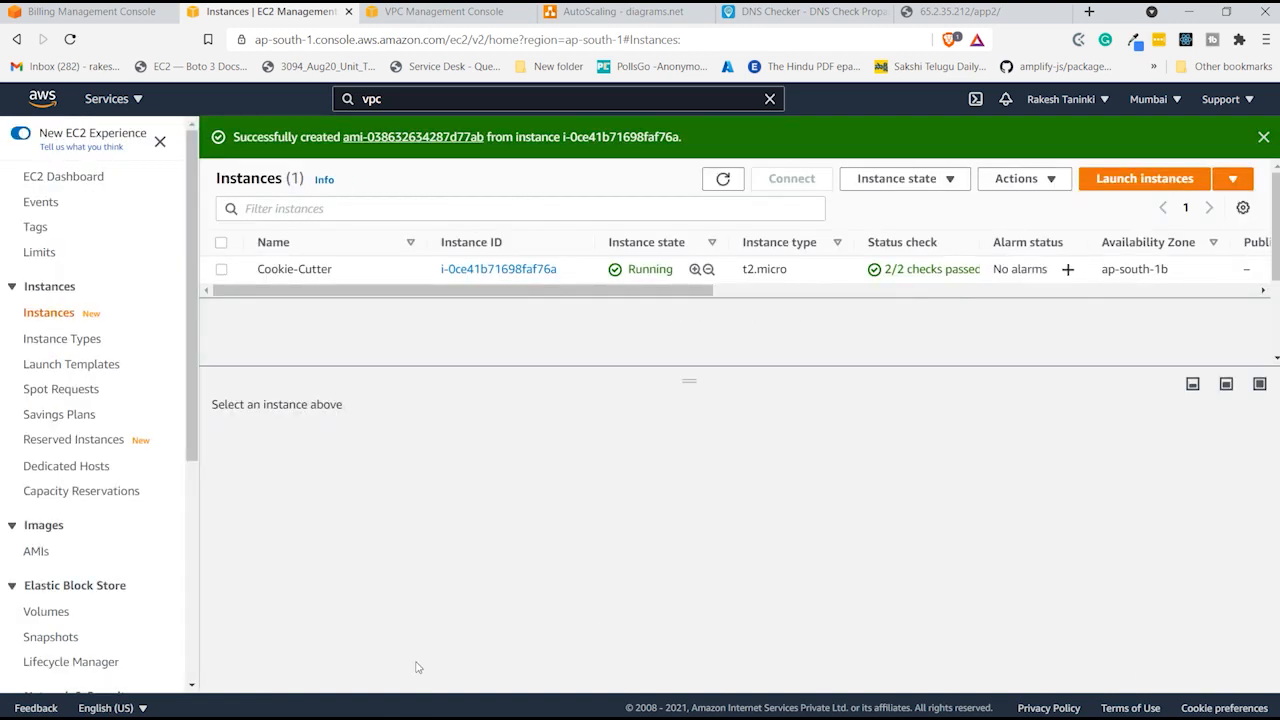
- Check the status of the images in the AMI list, view the AutoScaling architecture diagram and return to the EC2 console
click(45, 553)
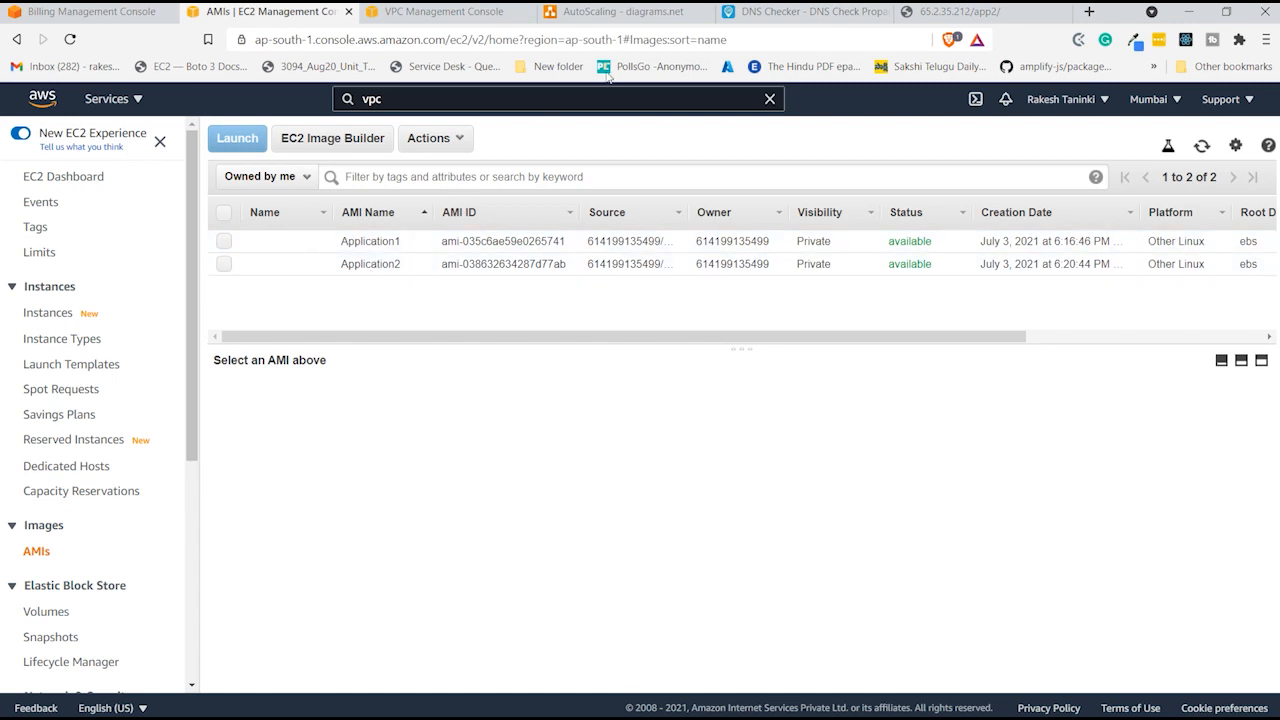
click(620, 11)
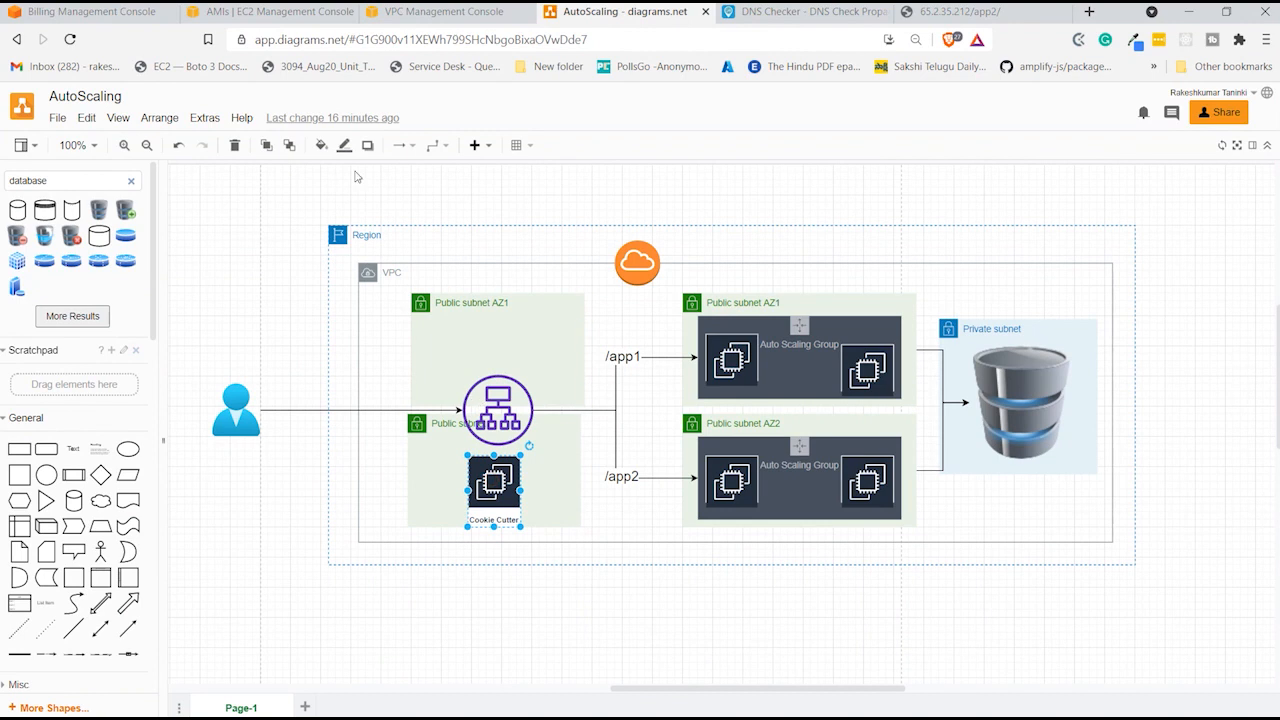
click(270, 36)
click(270, 14)
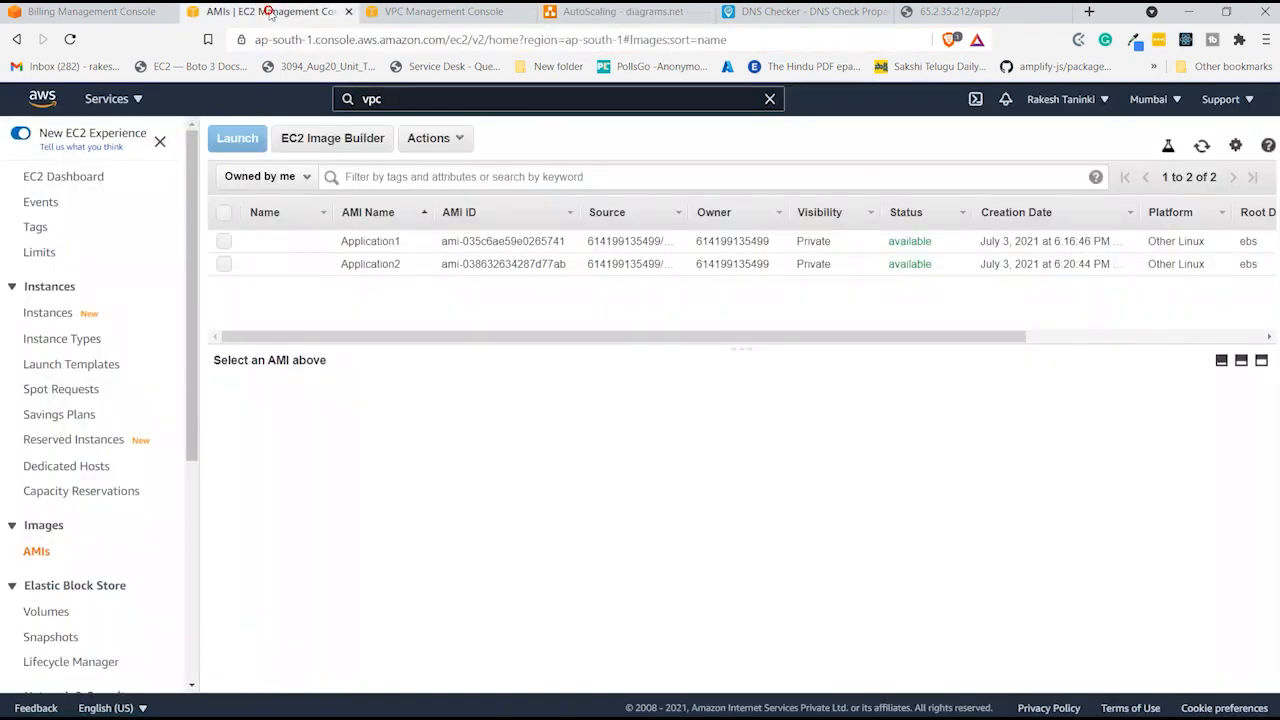
- Terminate the Cookie-Cutter instance and dismiss the success notifications
click(55, 313)
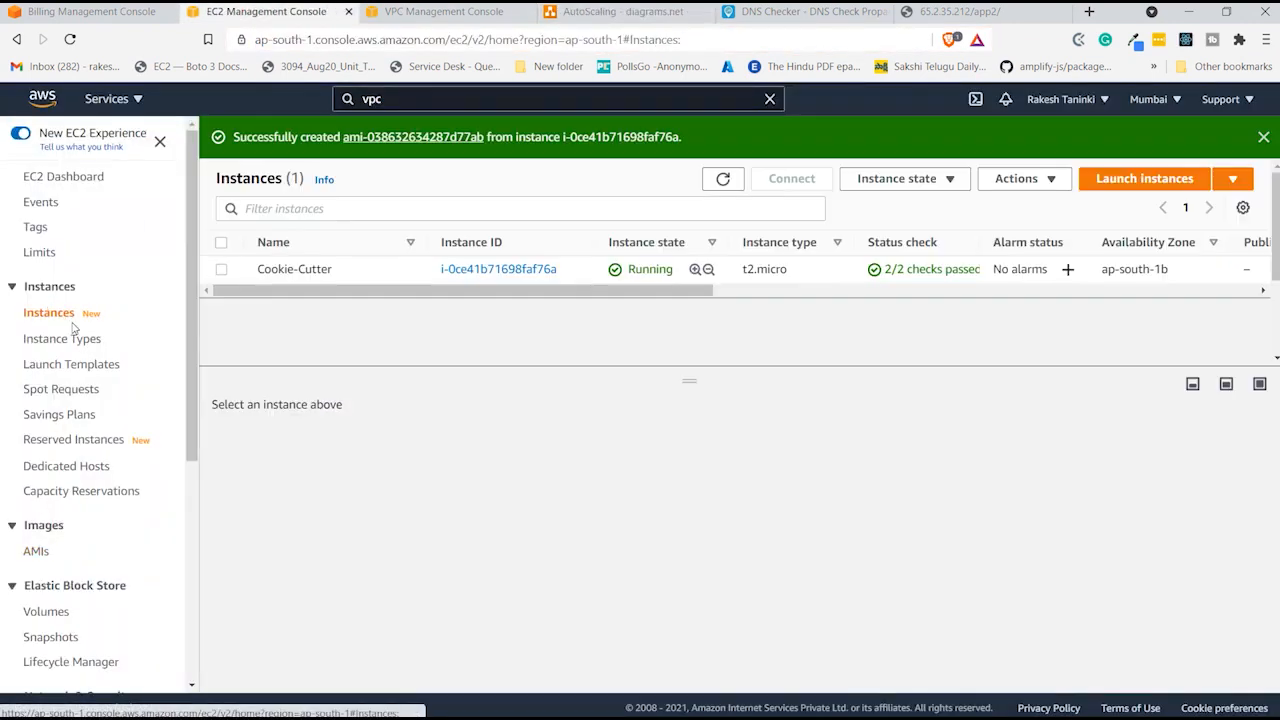
click(220, 268)
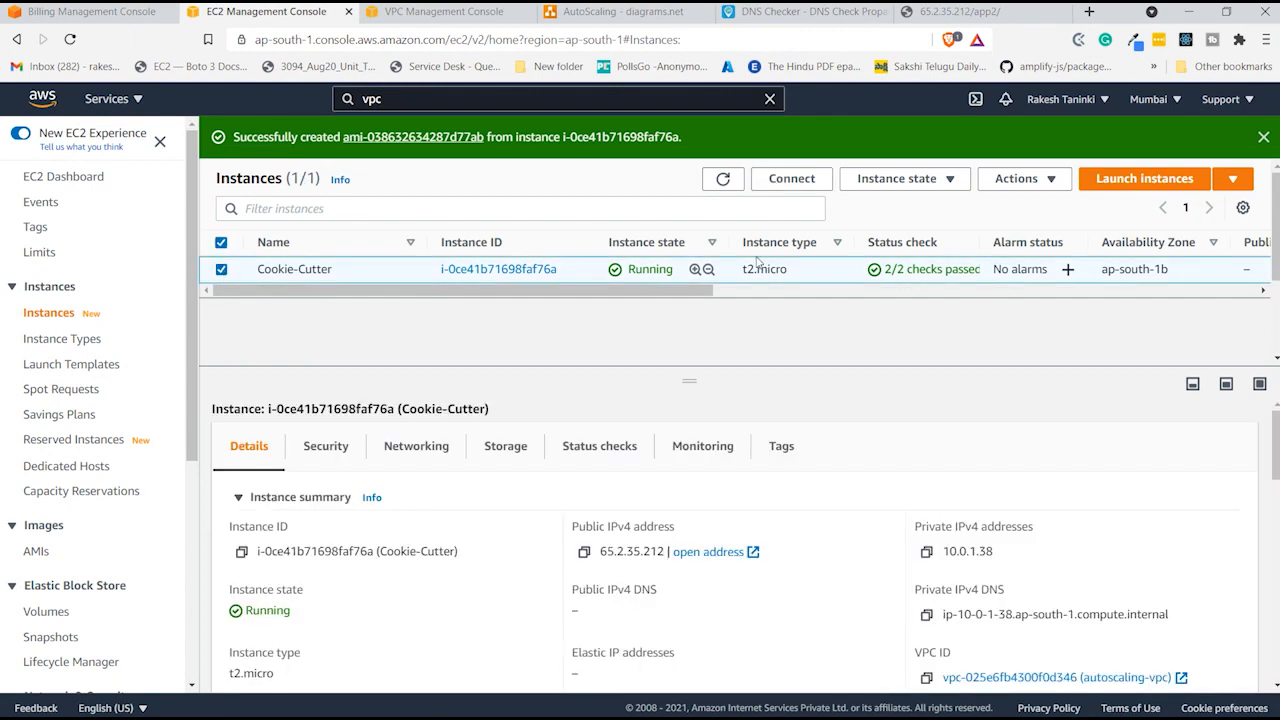
click(898, 179)
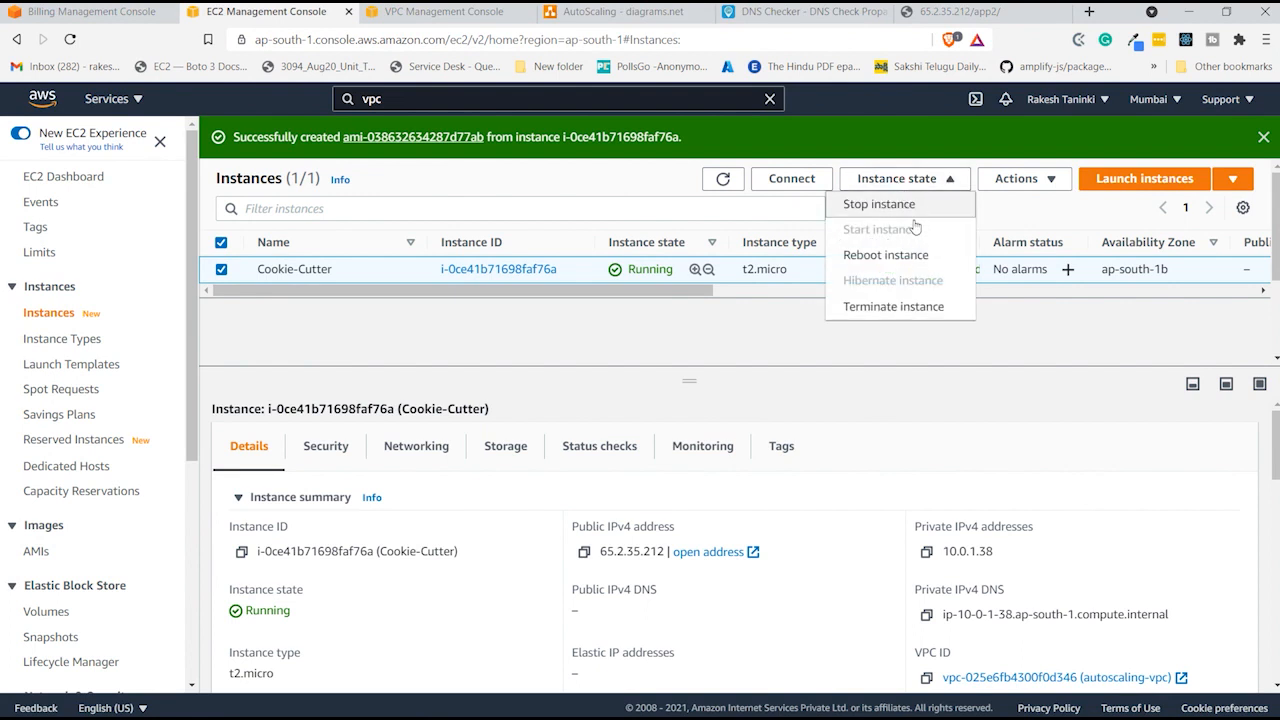
click(898, 308)
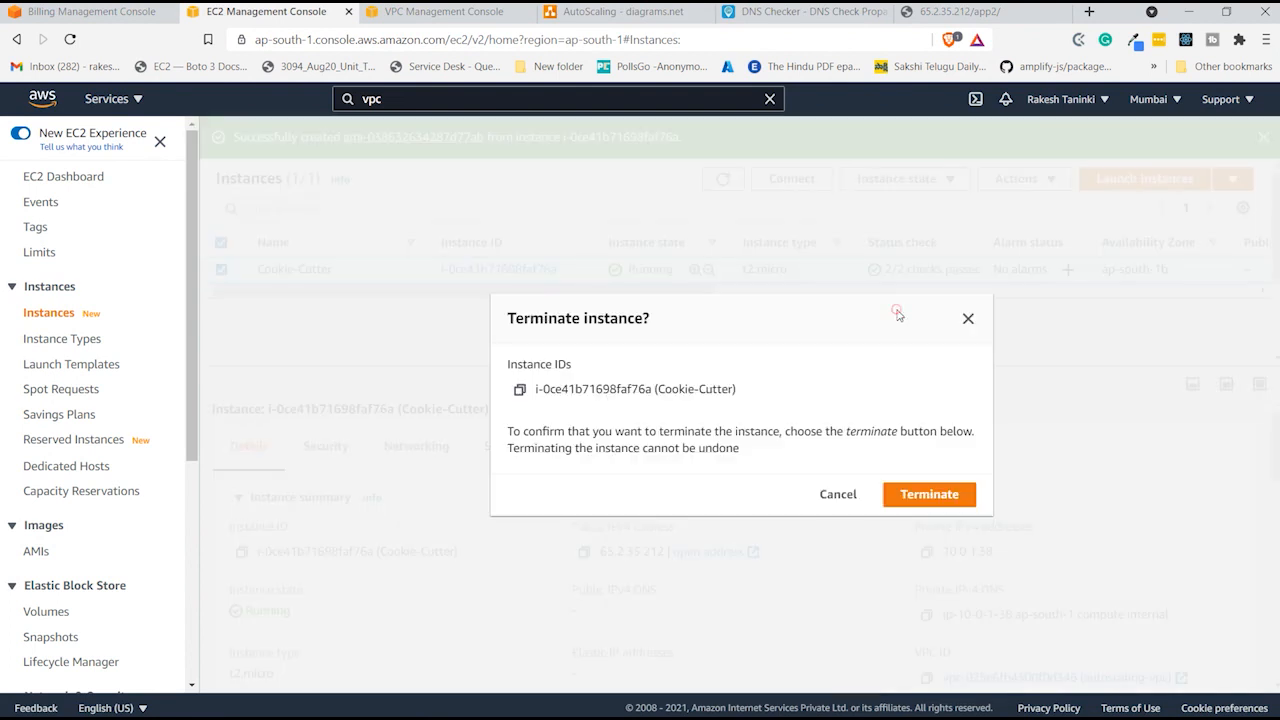
click(936, 493)
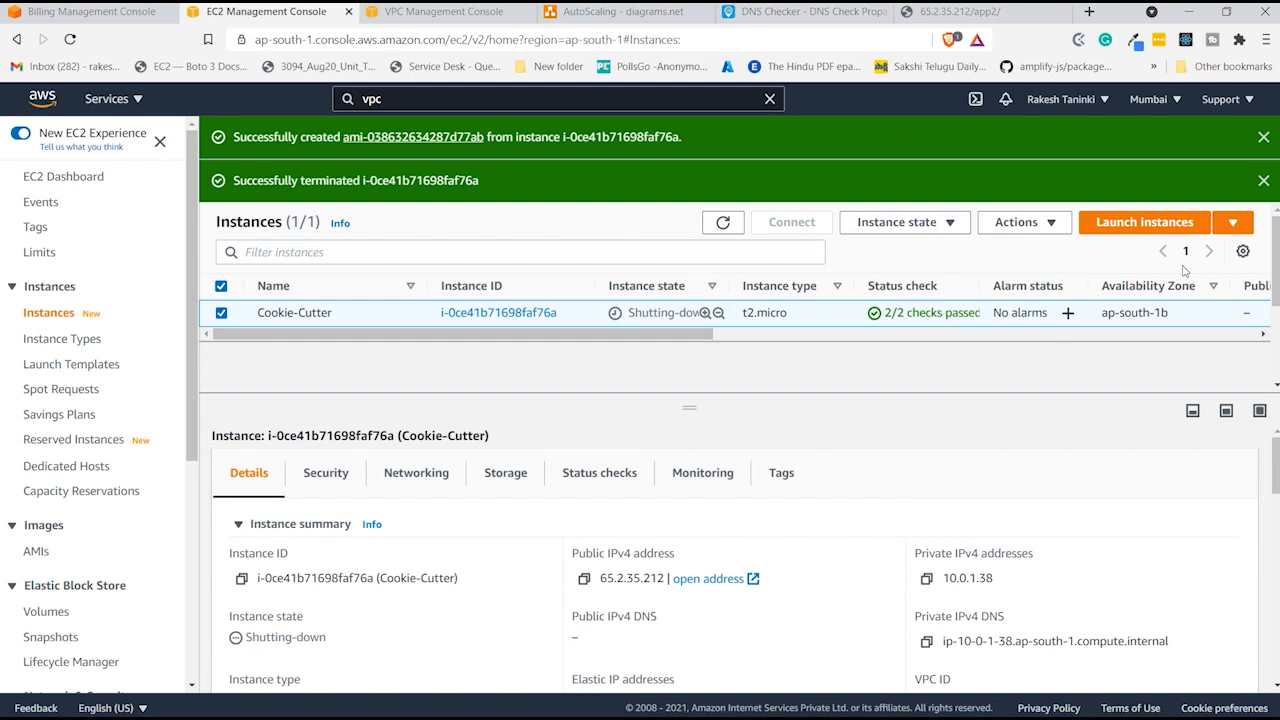
click(1265, 184)
click(1263, 137)
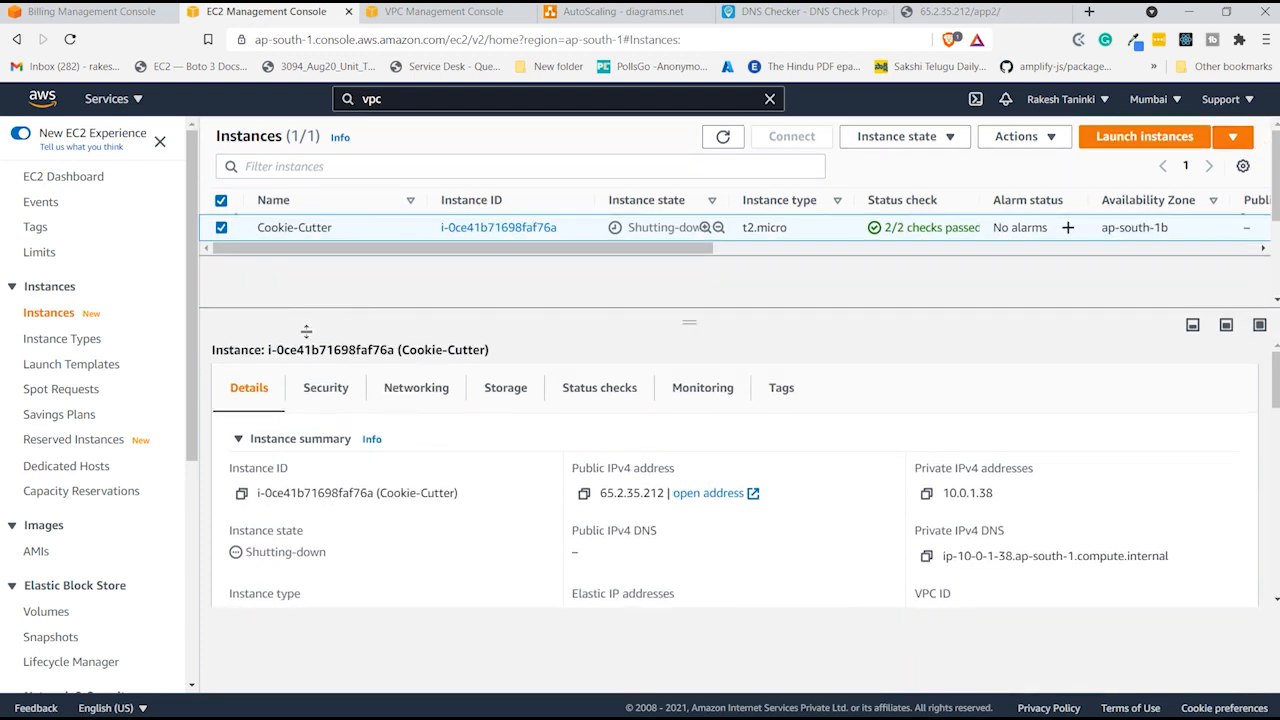
- Go to the Auto Scaling launch configurations and start creating a new launch configuration
scroll(90, 340, down, 3)
scroll(96, 343, down, 1)
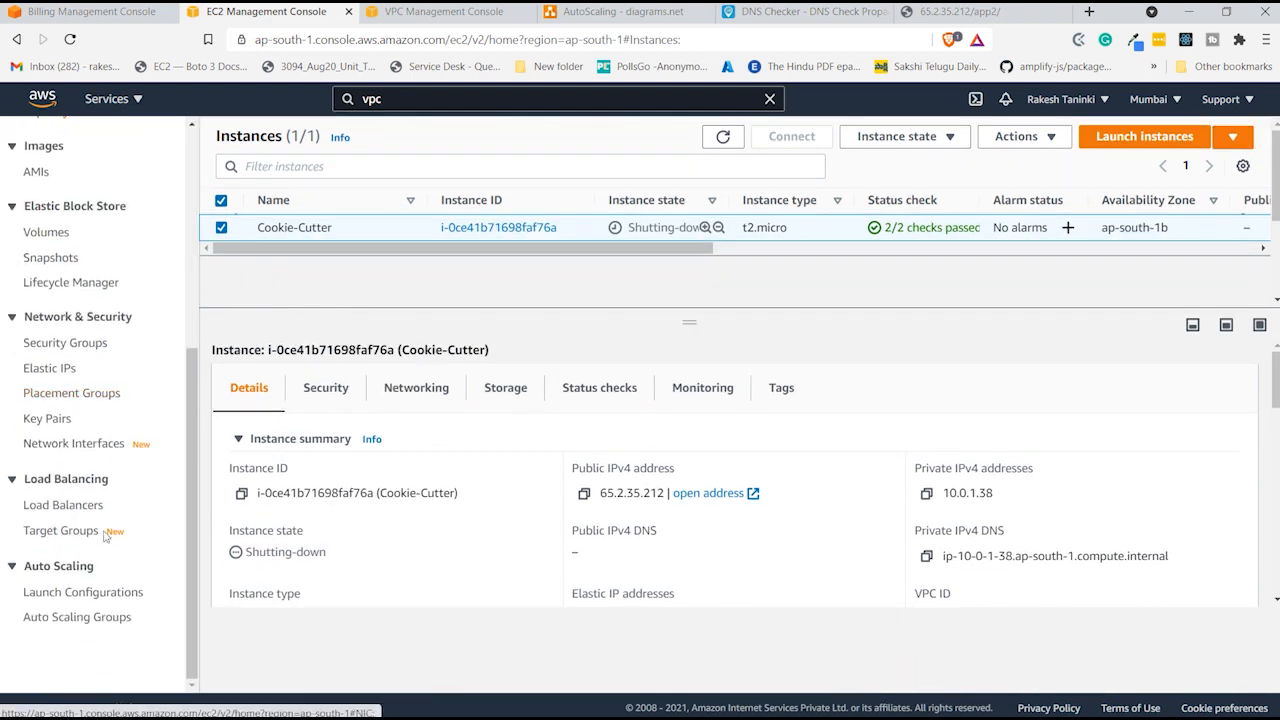
click(62, 596)
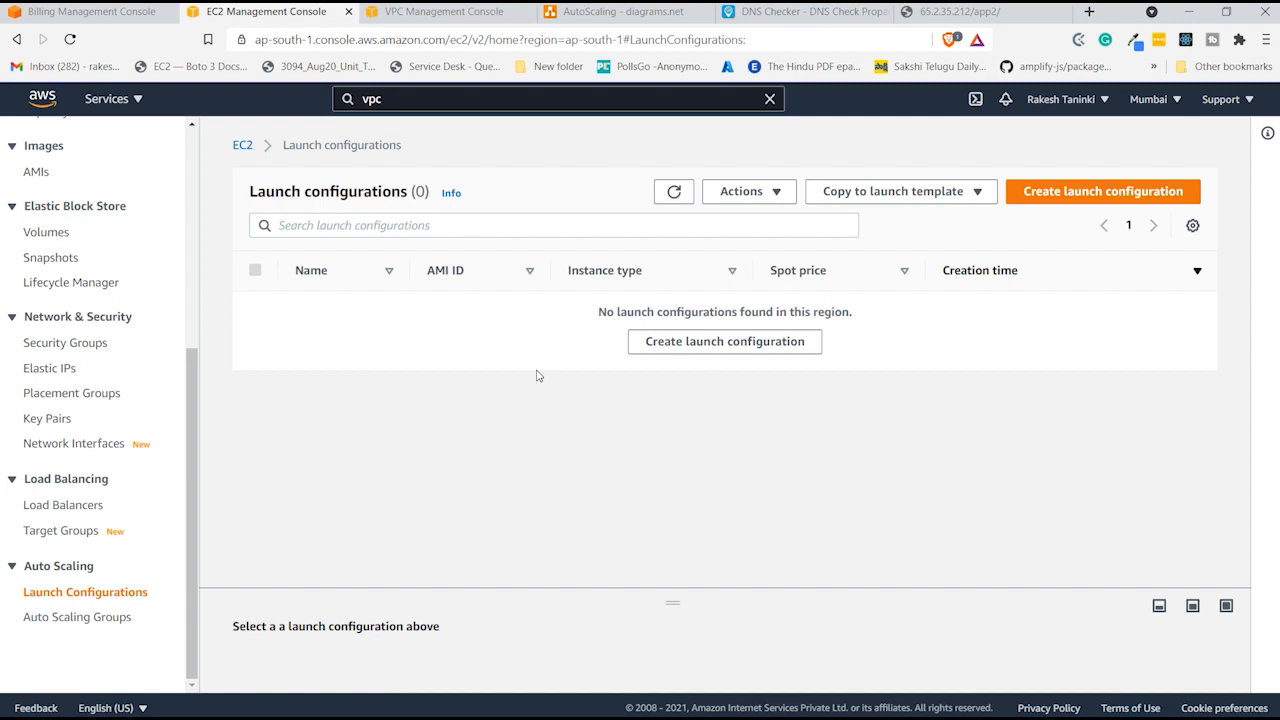
click(718, 341)
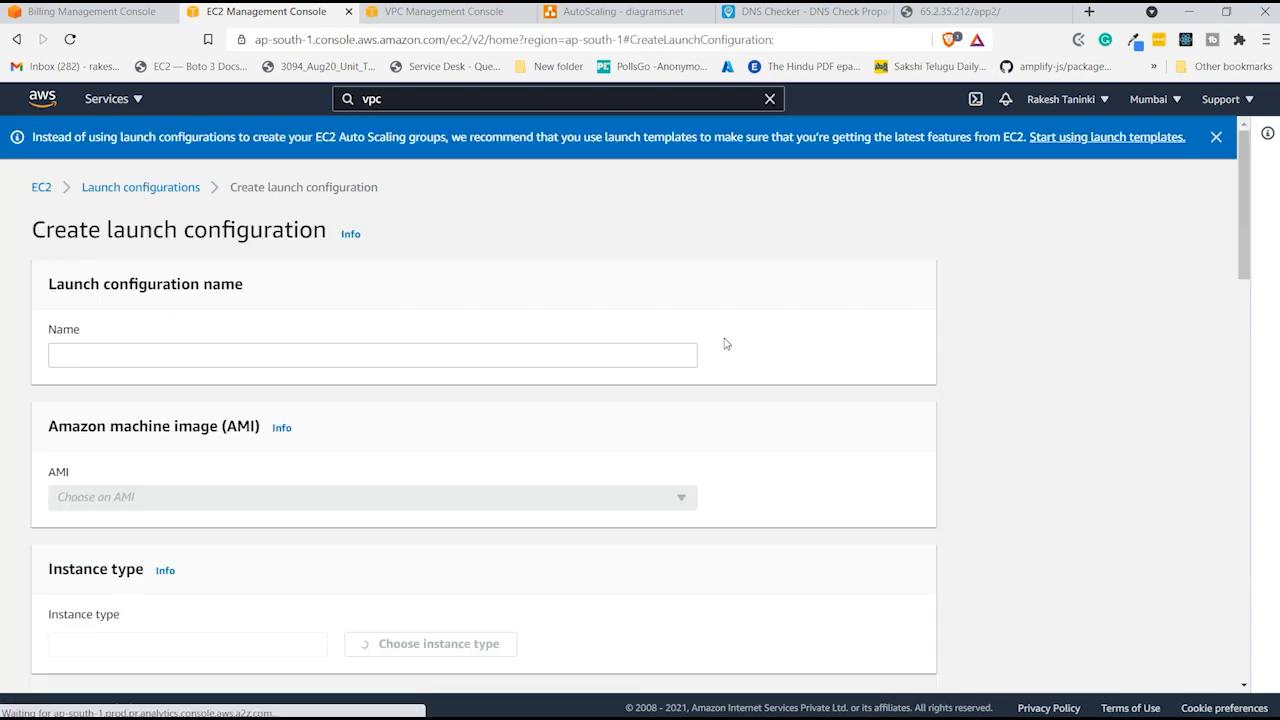
- Name the launch configuration application1-launch-config and choose Application1 as its AMI
click(623, 358)
text(application1)
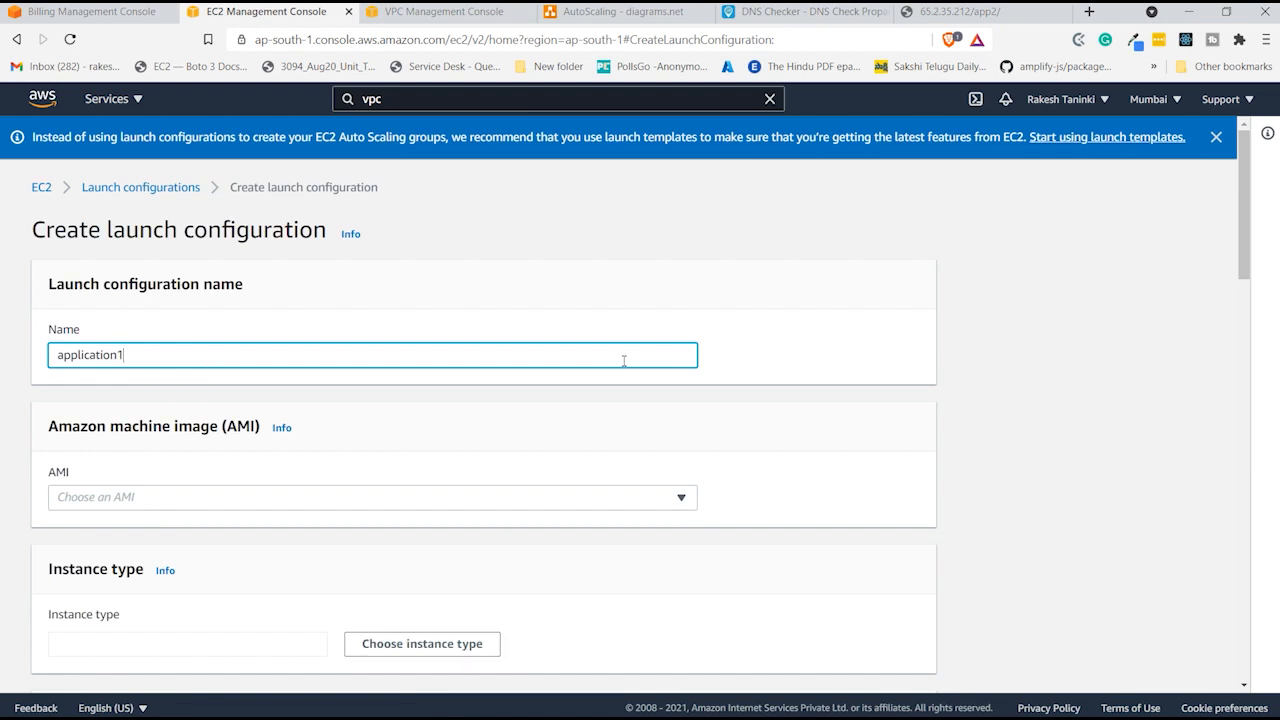
text(-launch-config)
scroll(530, 370, down, 2)
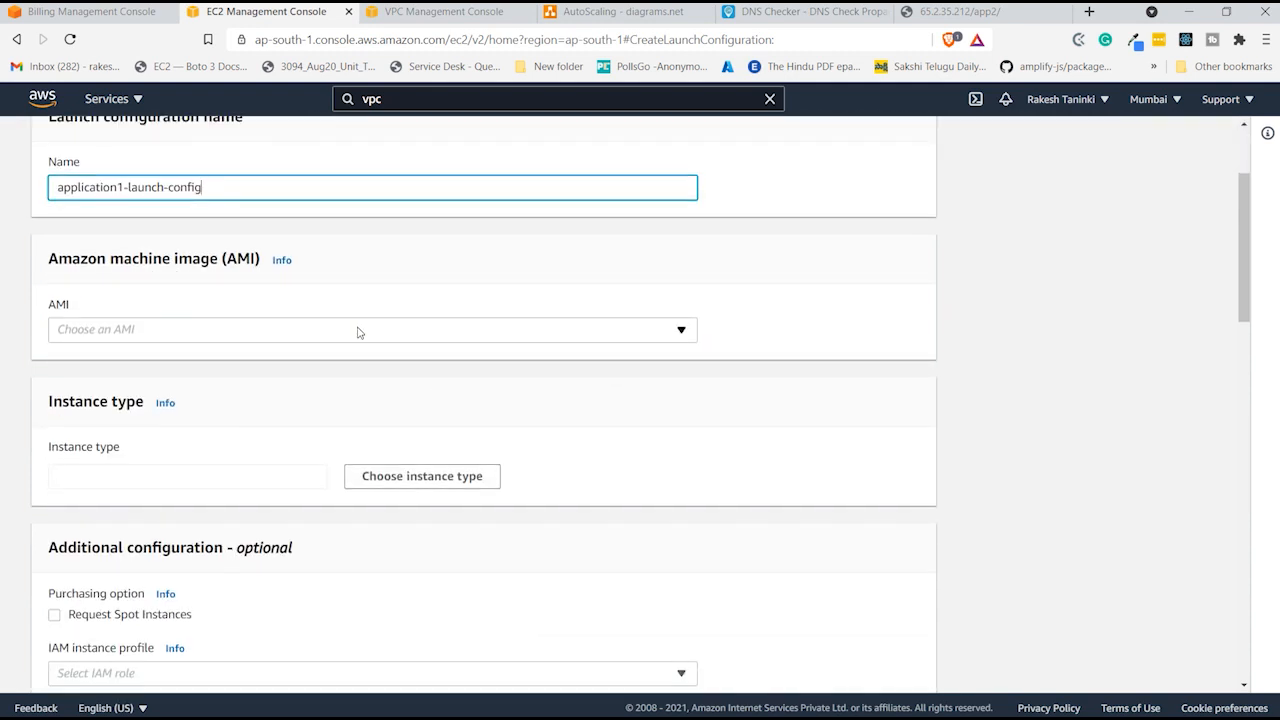
click(258, 336)
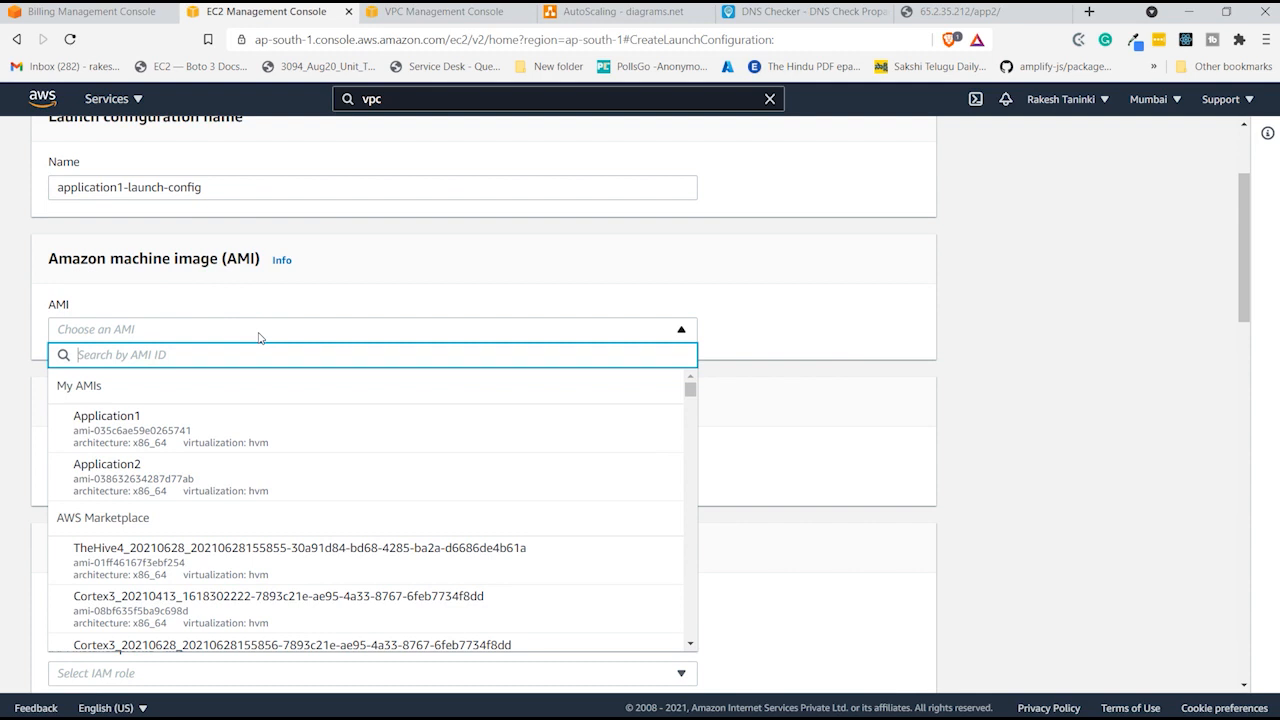
click(146, 430)
- Search the instance types for t2.micro and choose it for the launch configuration
scroll(147, 432, down, 3)
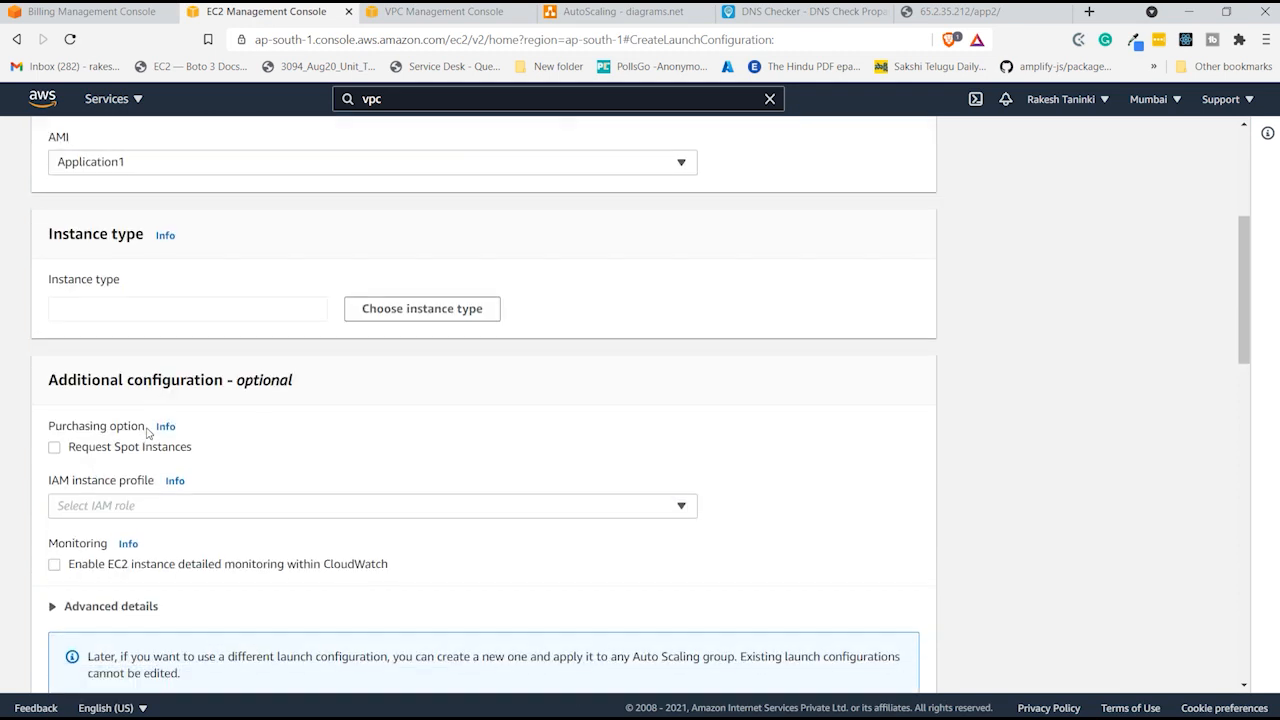
click(175, 298)
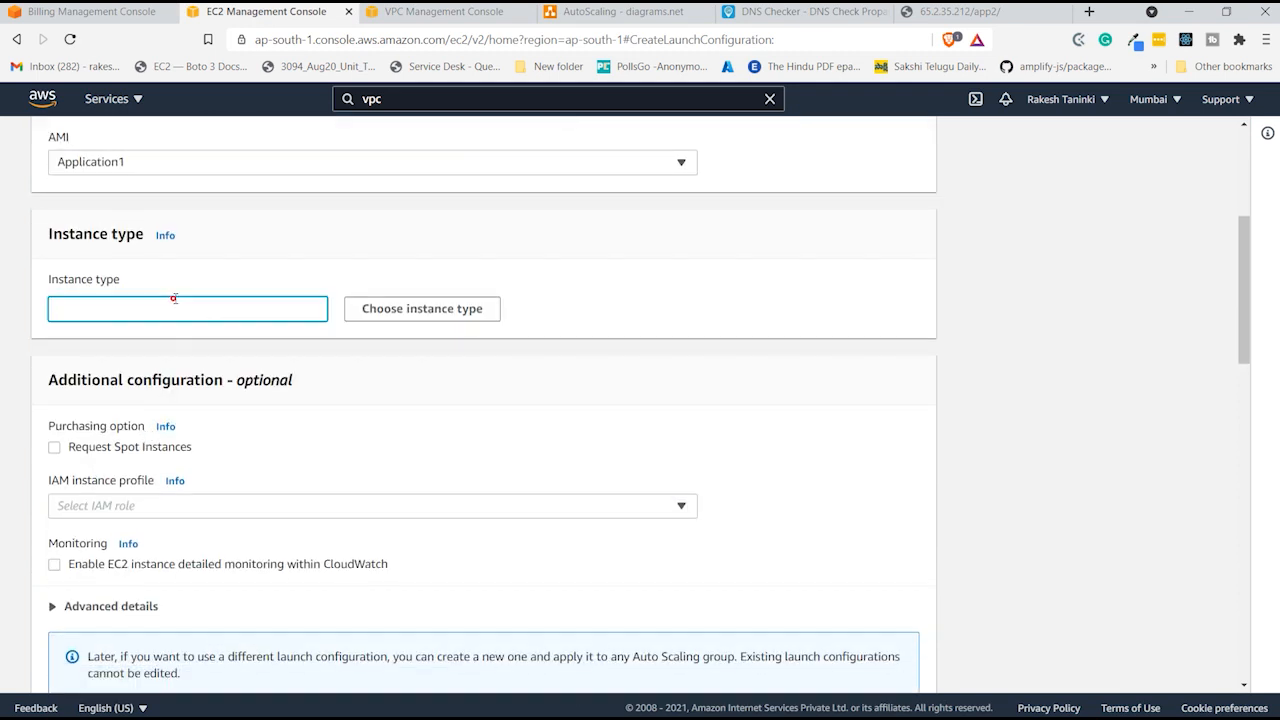
click(406, 315)
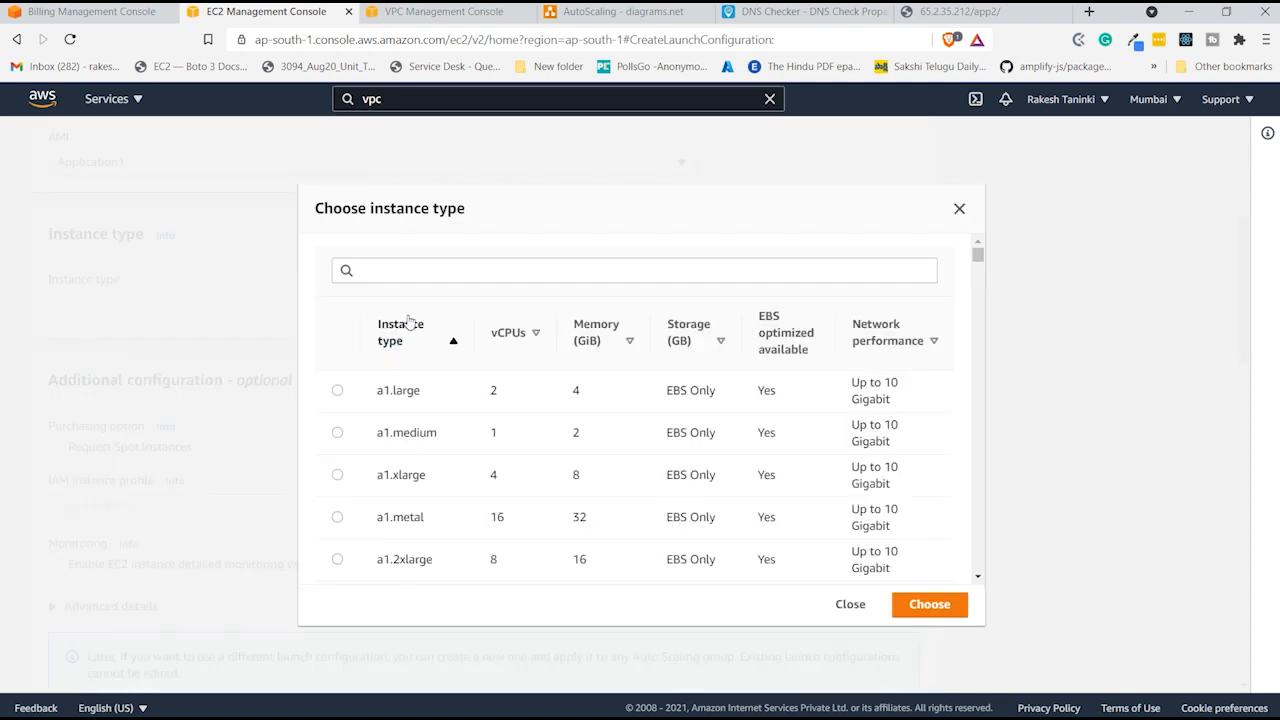
scroll(428, 375, down, 2)
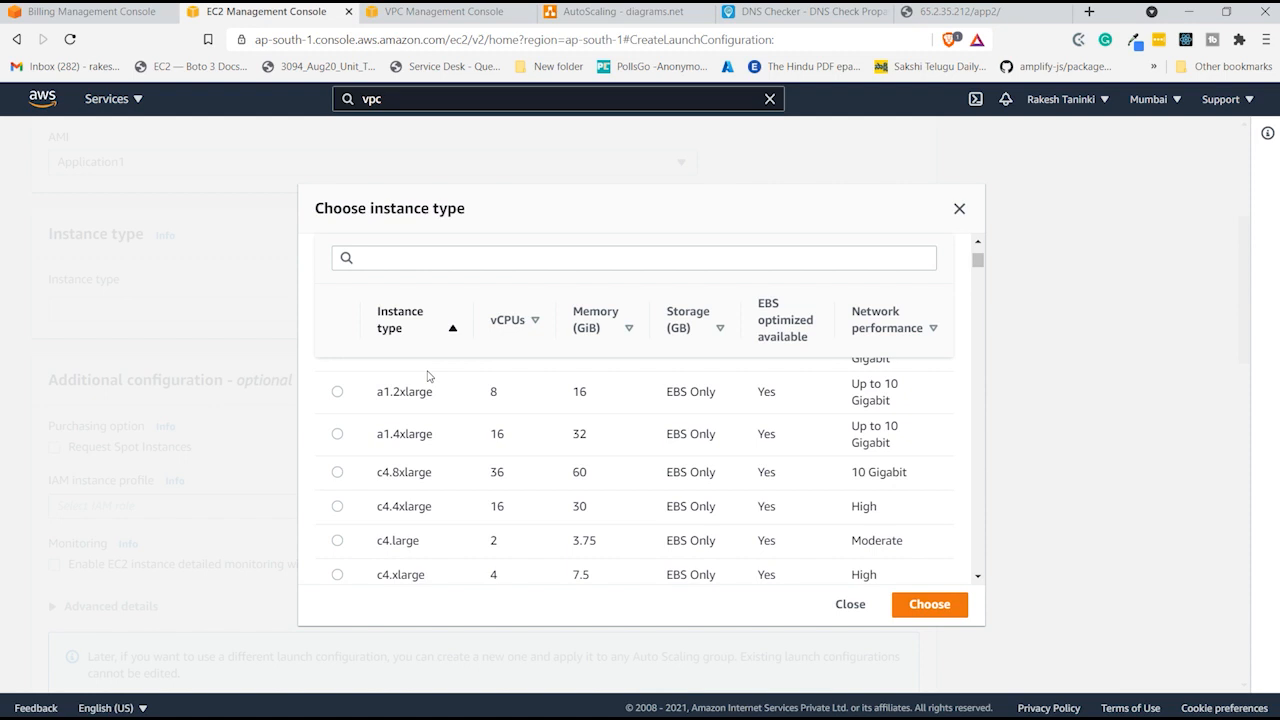
click(514, 262)
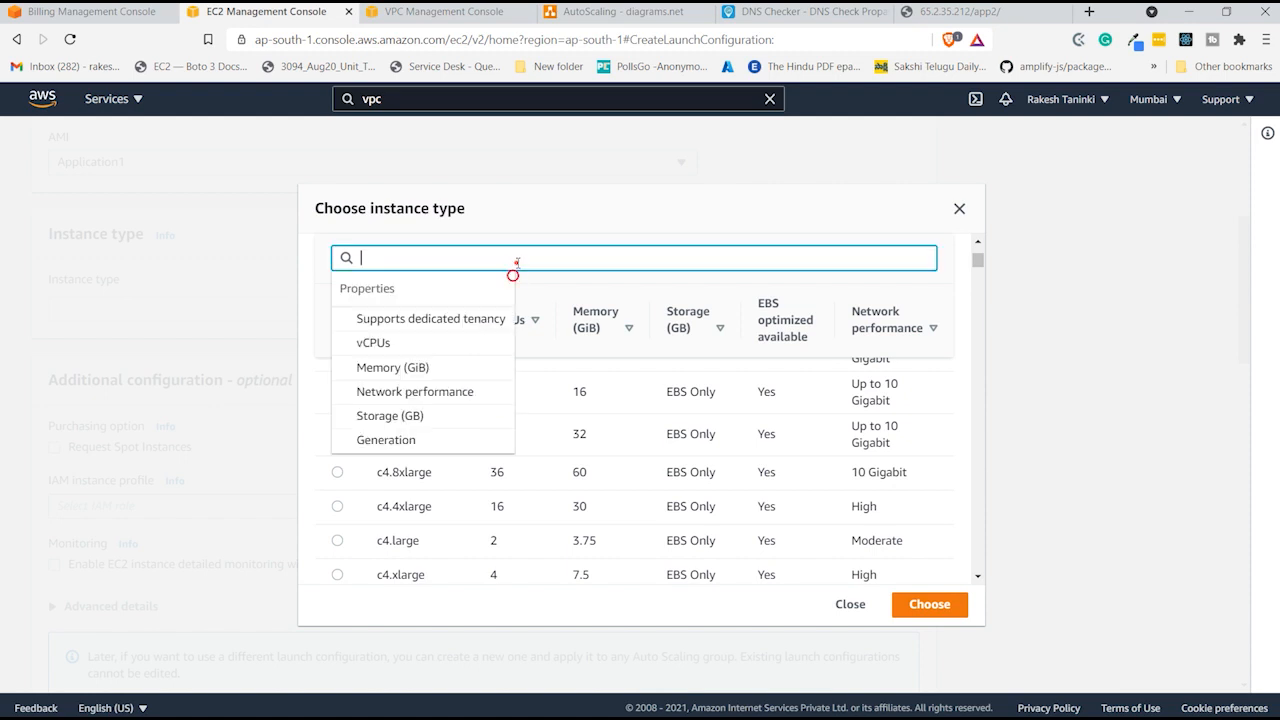
text(t2.)
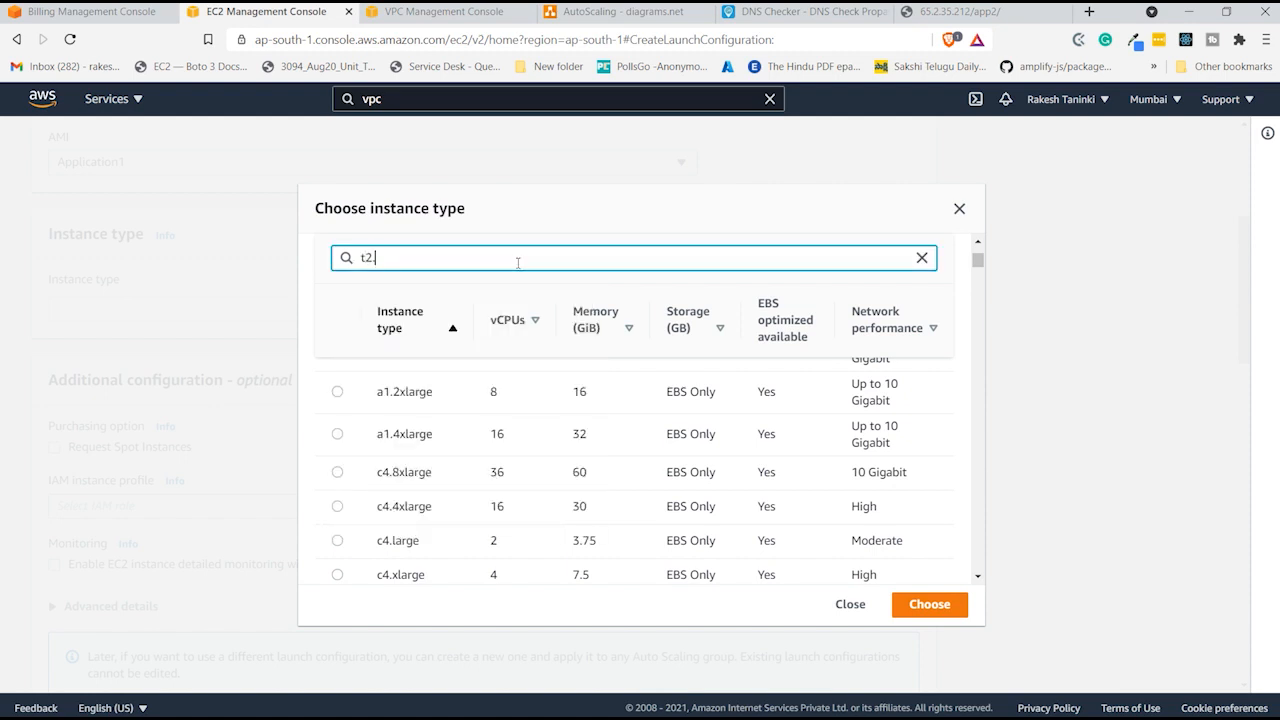
text(mc)
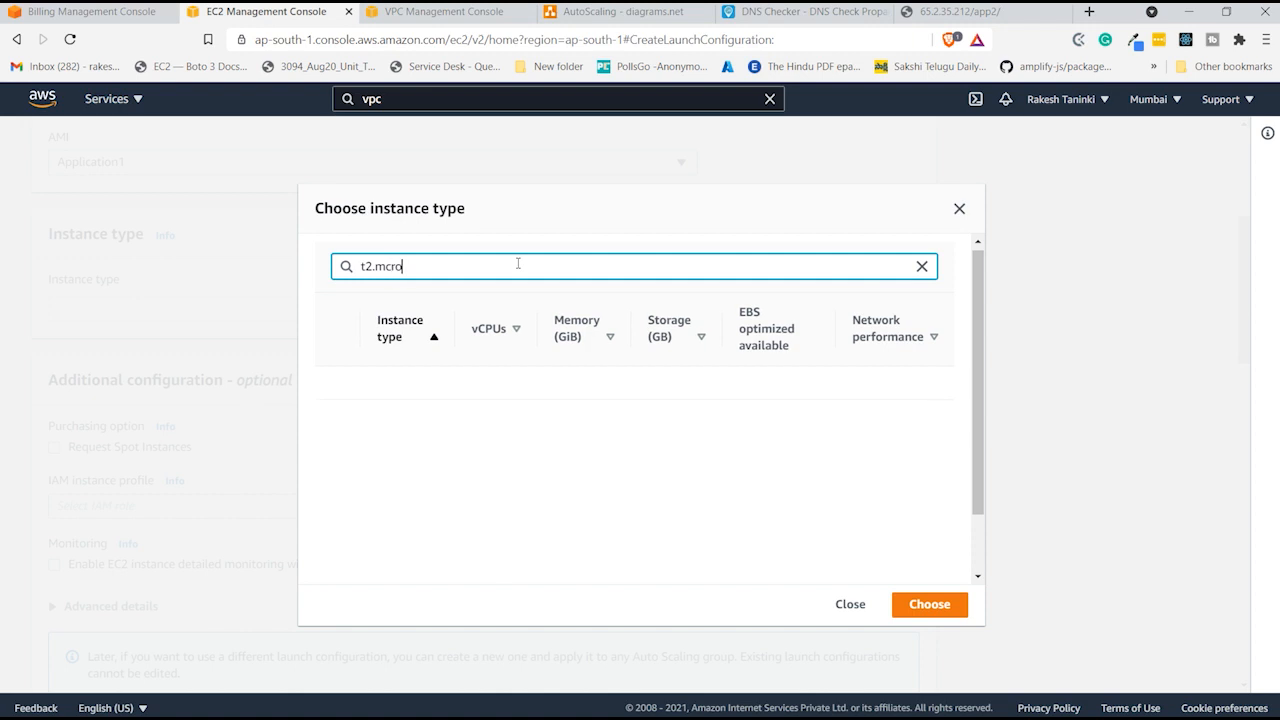
key(BackSpace)
text(i)
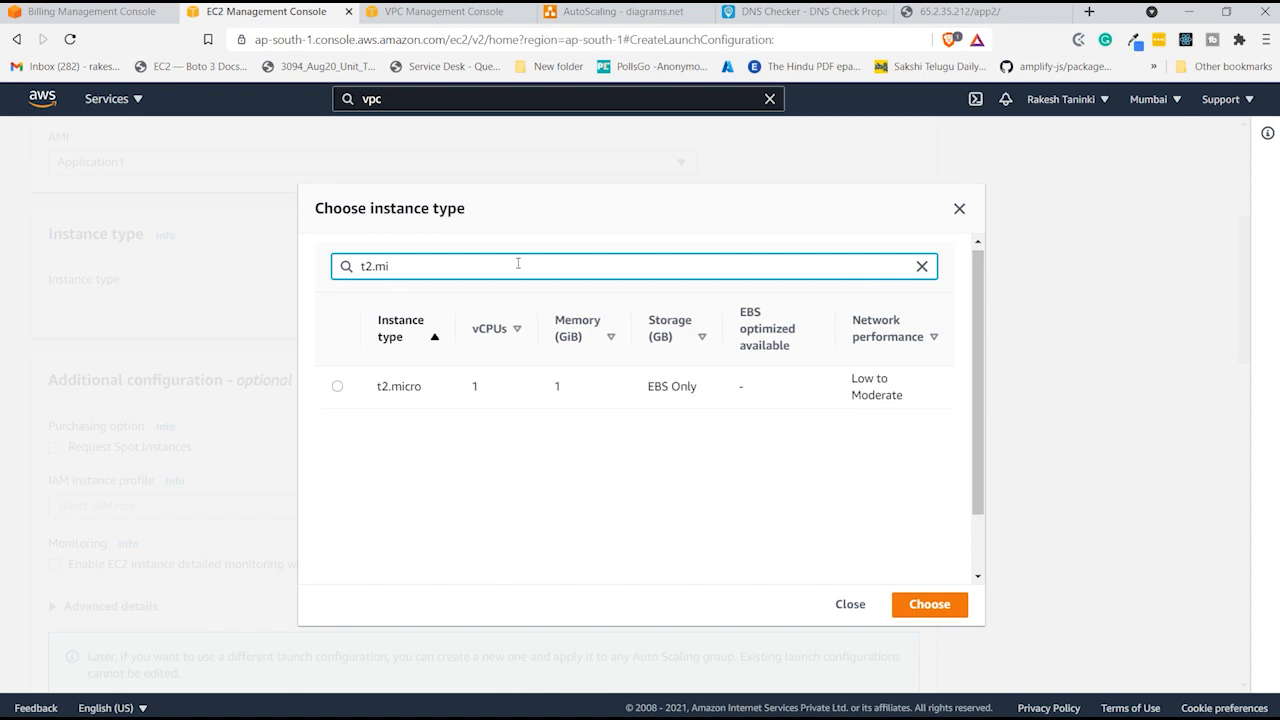
click(337, 386)
click(927, 606)
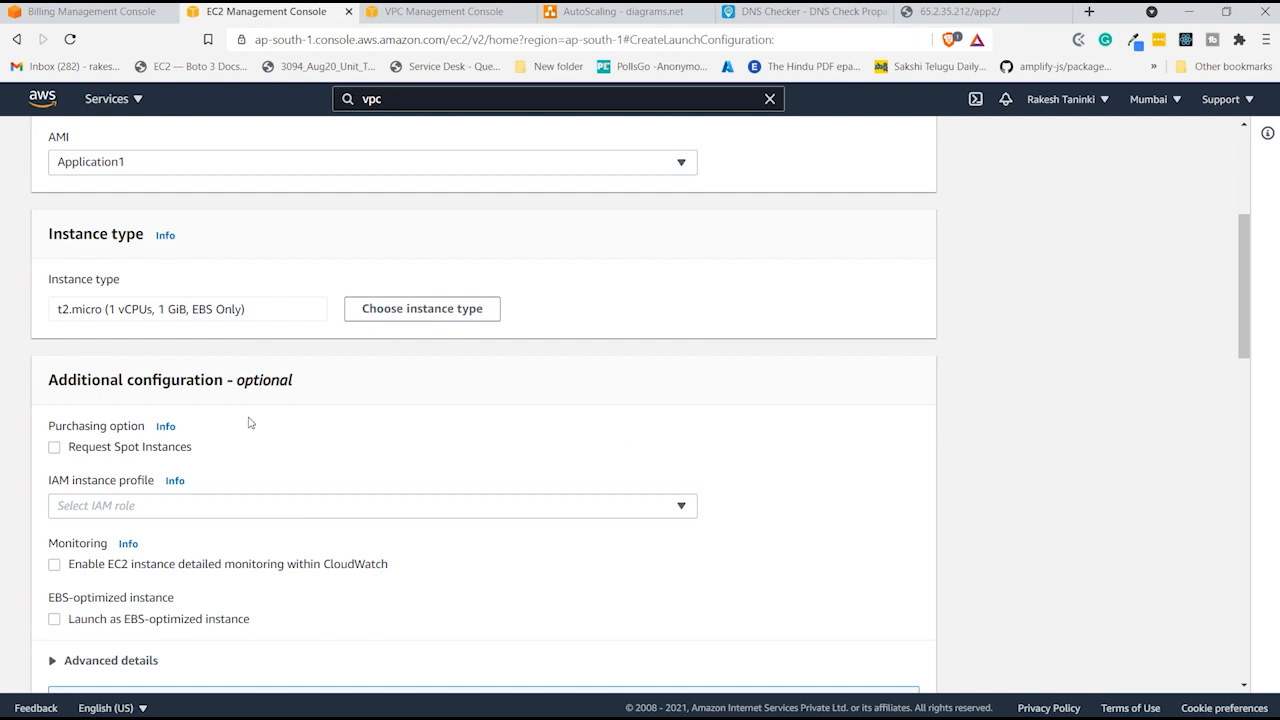
- Review the optional, storage and security group settings, then check the AutoScaling architecture diagram and return to the EC2 console
drag(52, 376, 294, 414)
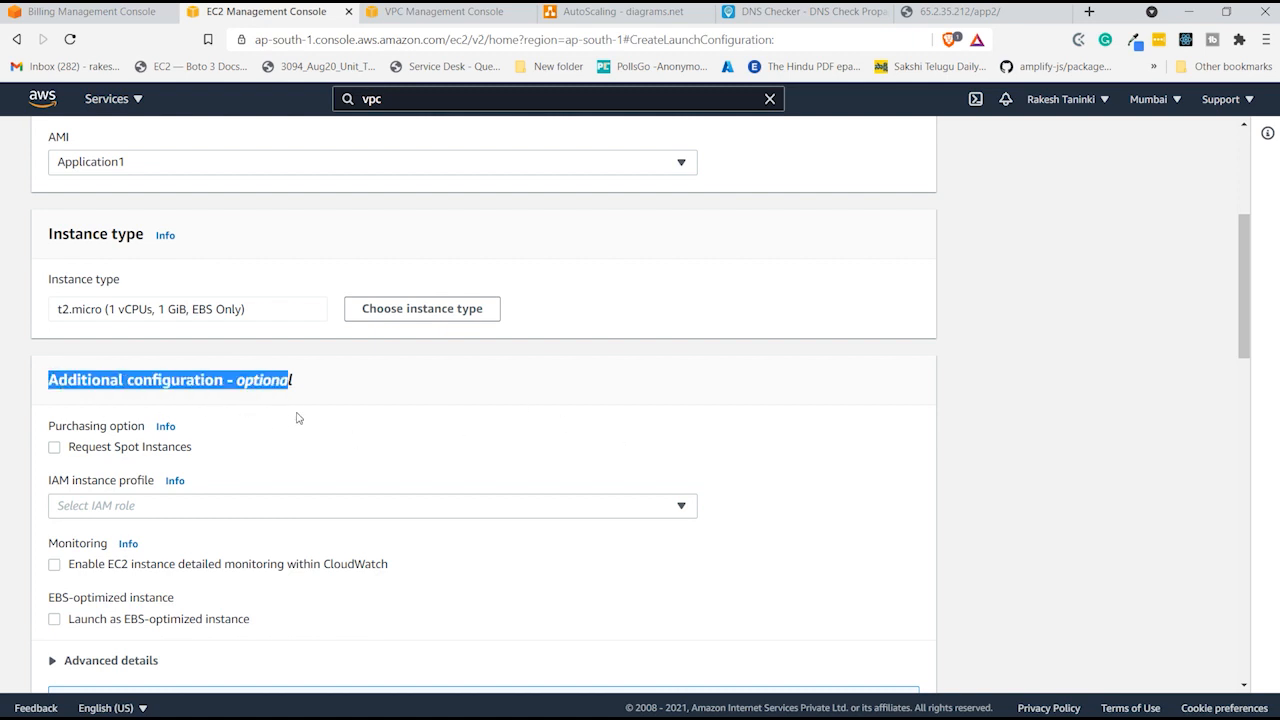
scroll(298, 418, down, 3)
scroll(298, 418, down, 2)
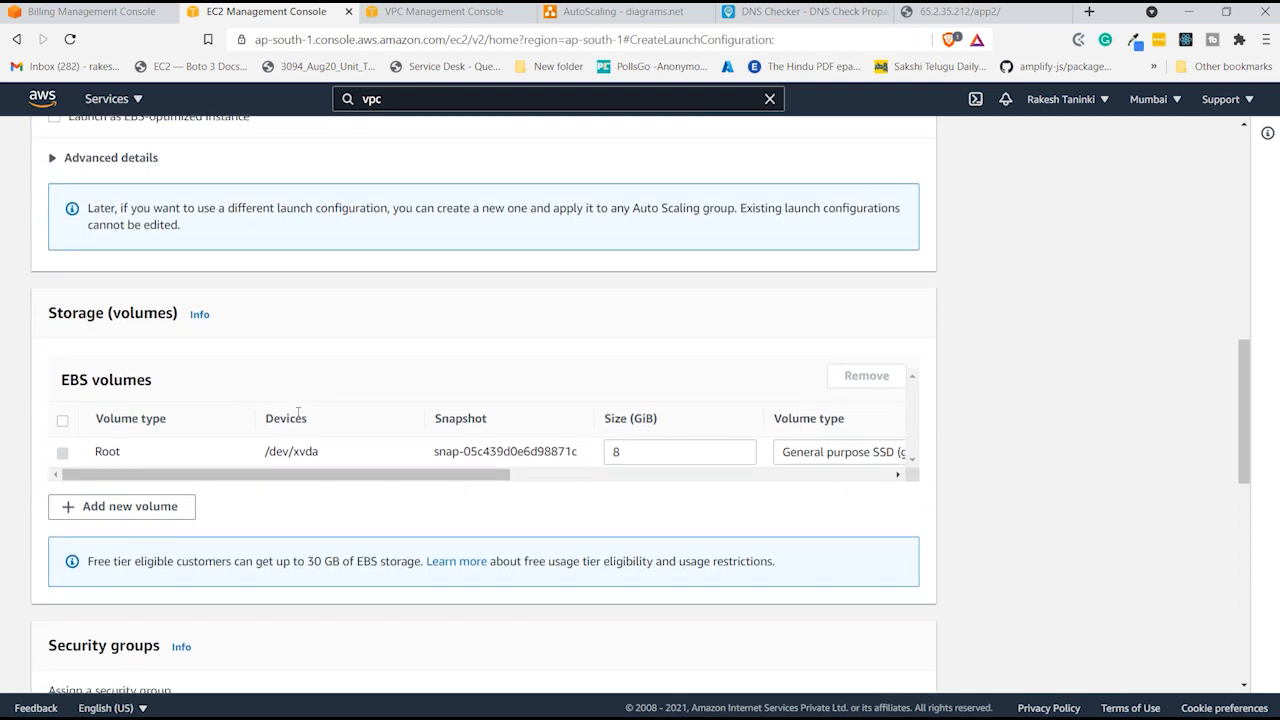
scroll(228, 470, down, 4)
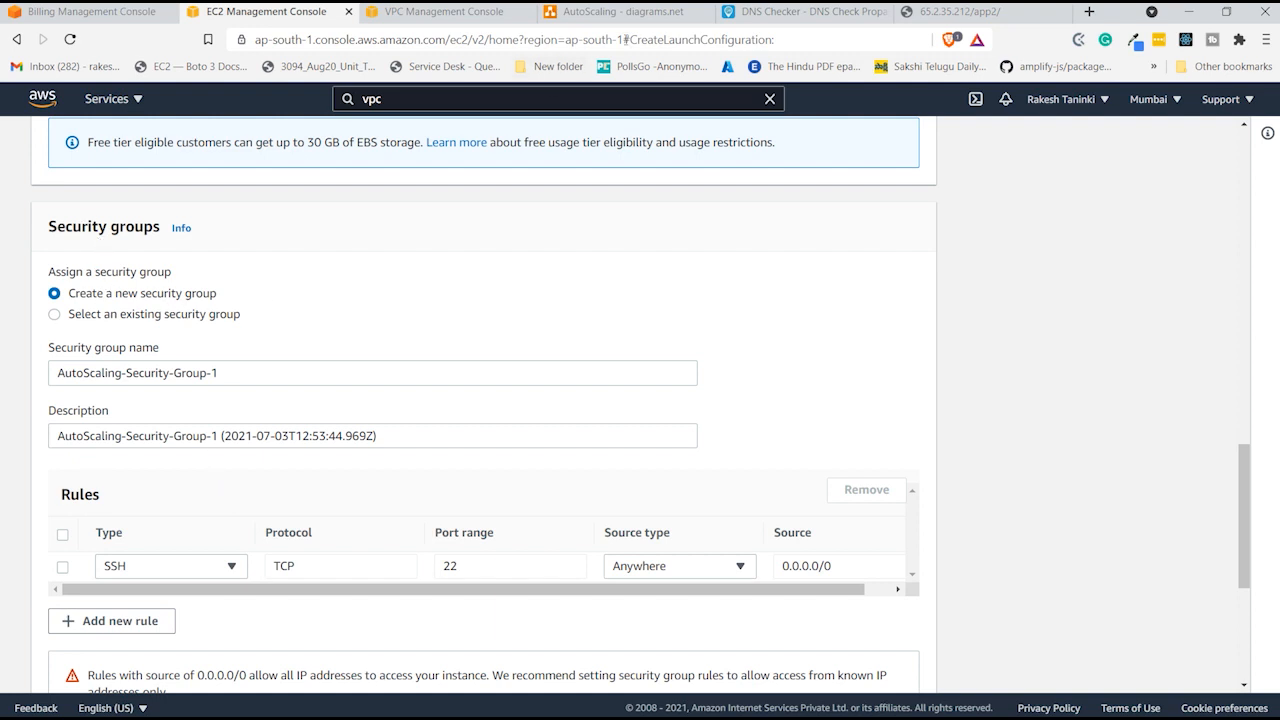
click(620, 11)
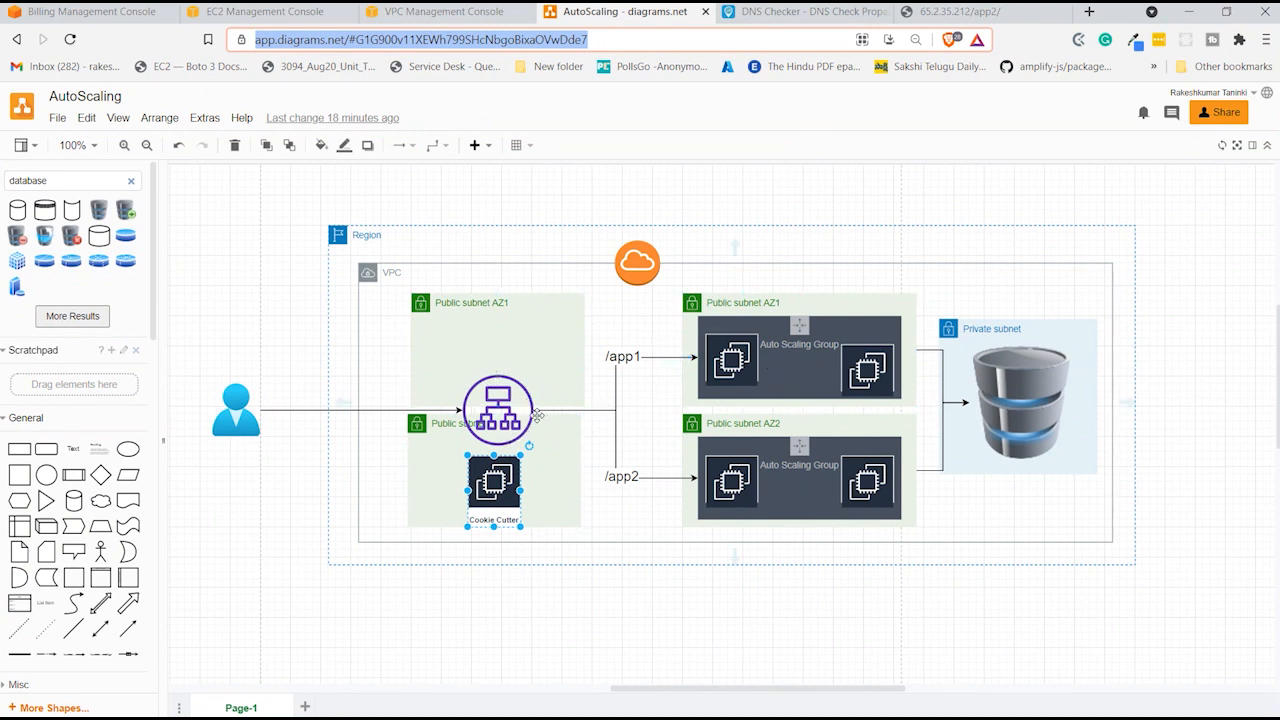
click(303, 14)
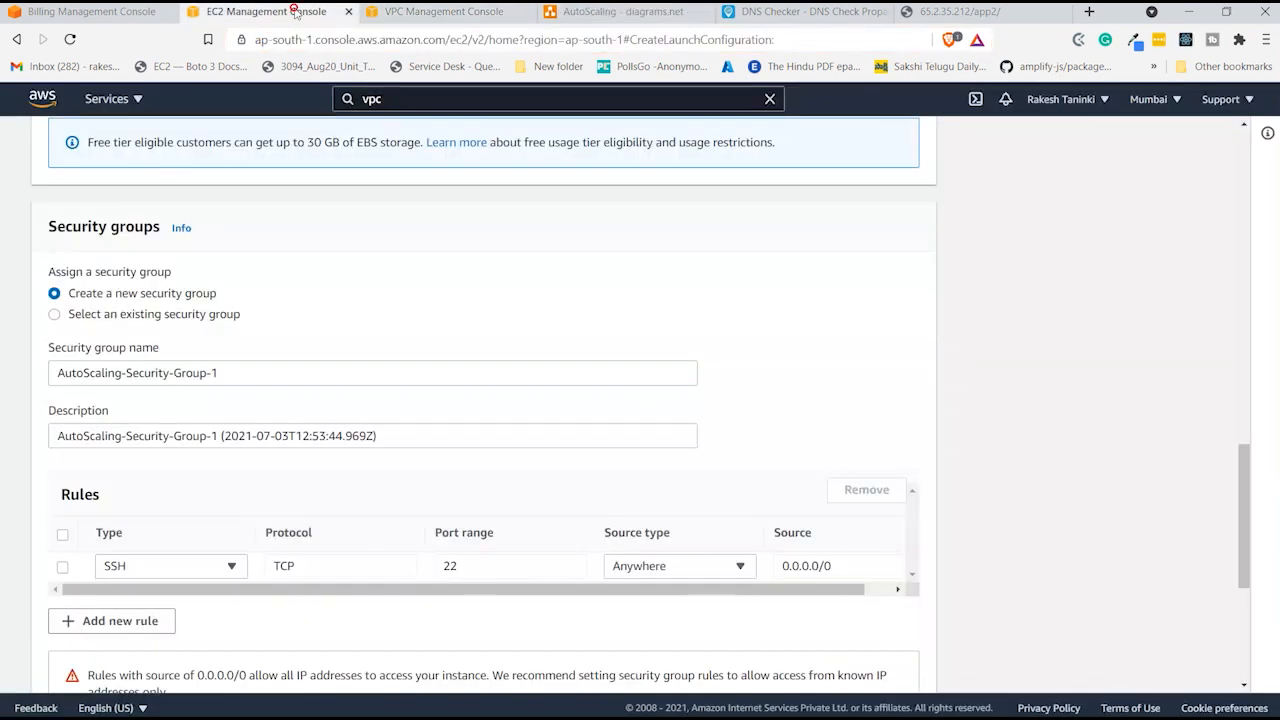
click(333, 371)
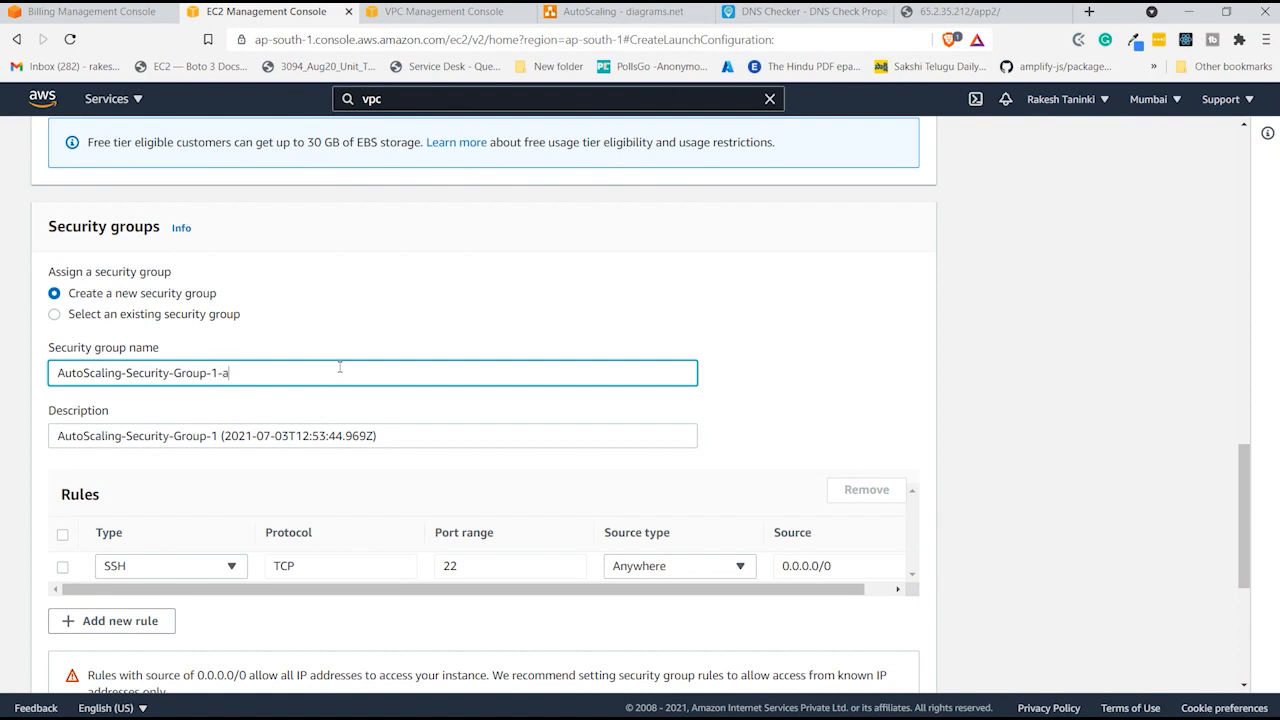
key(BackSpace)
key(BackSpace)
key(BackSpace)
- Inspect the type, protocol and port range of the new security group's default SSH rule
scroll(342, 420, down, 3)
click(184, 315)
click(184, 315)
click(310, 317)
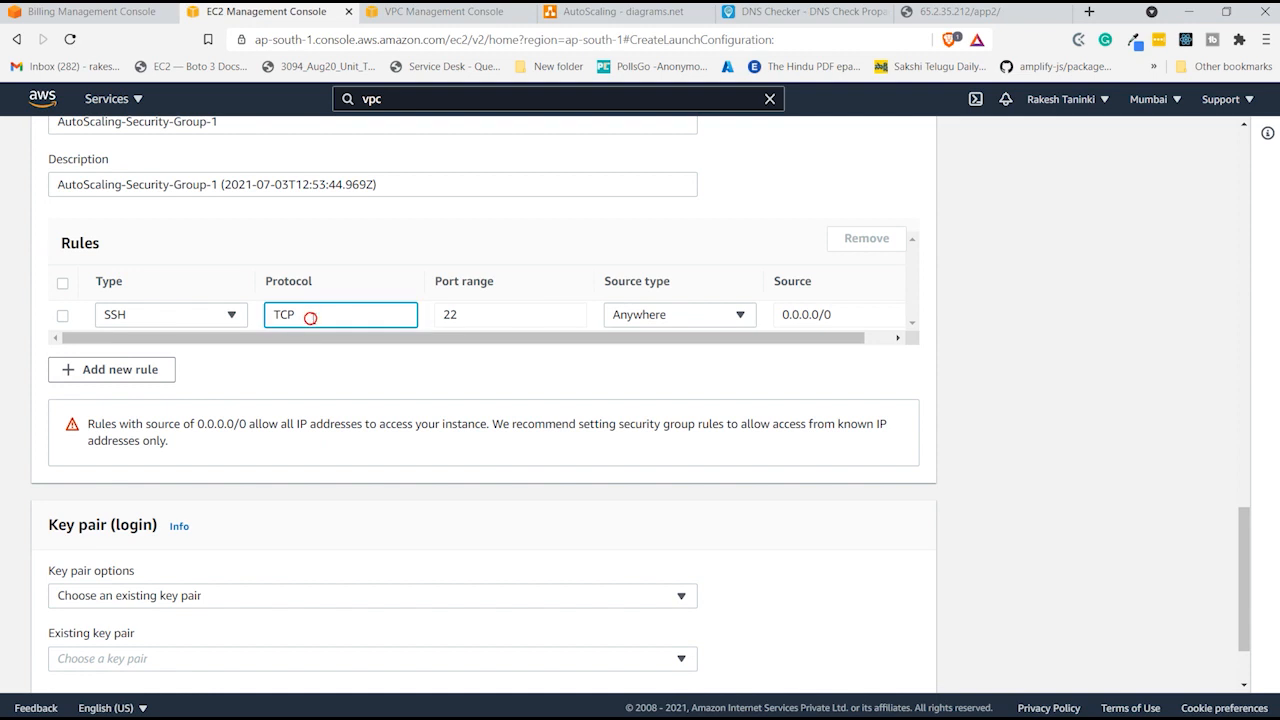
click(500, 310)
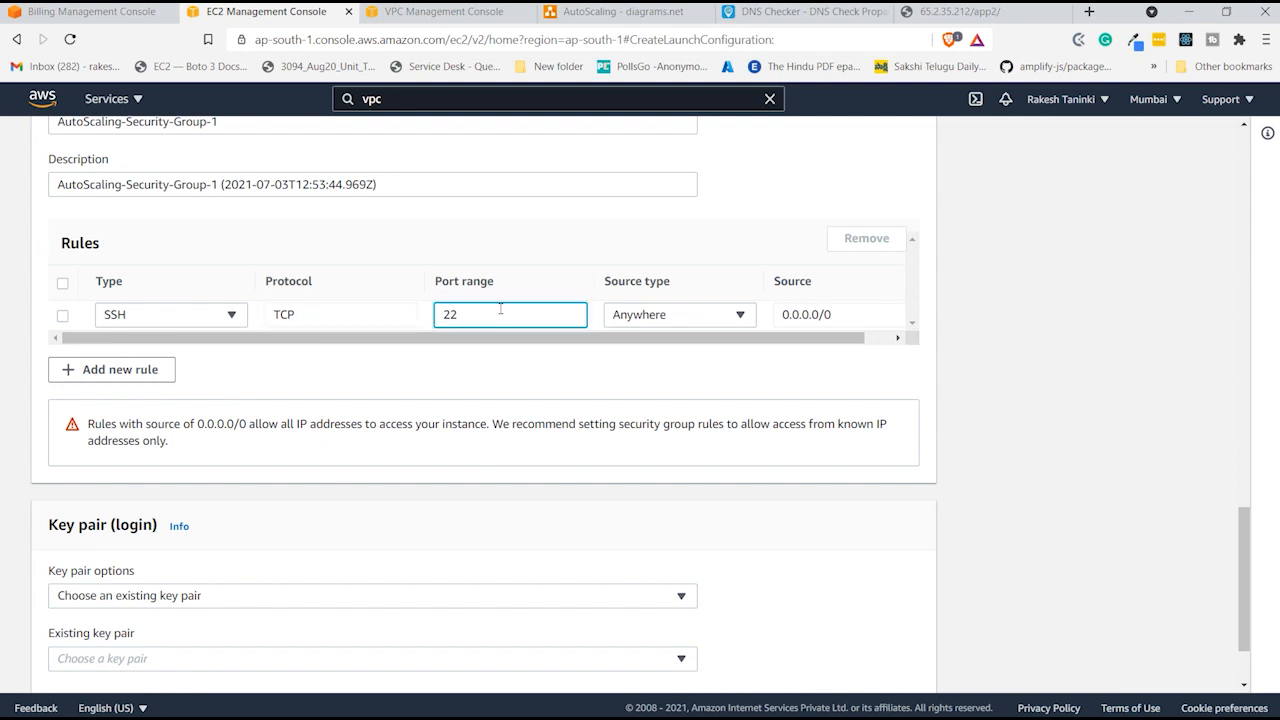
scroll(500, 312, up, 2)
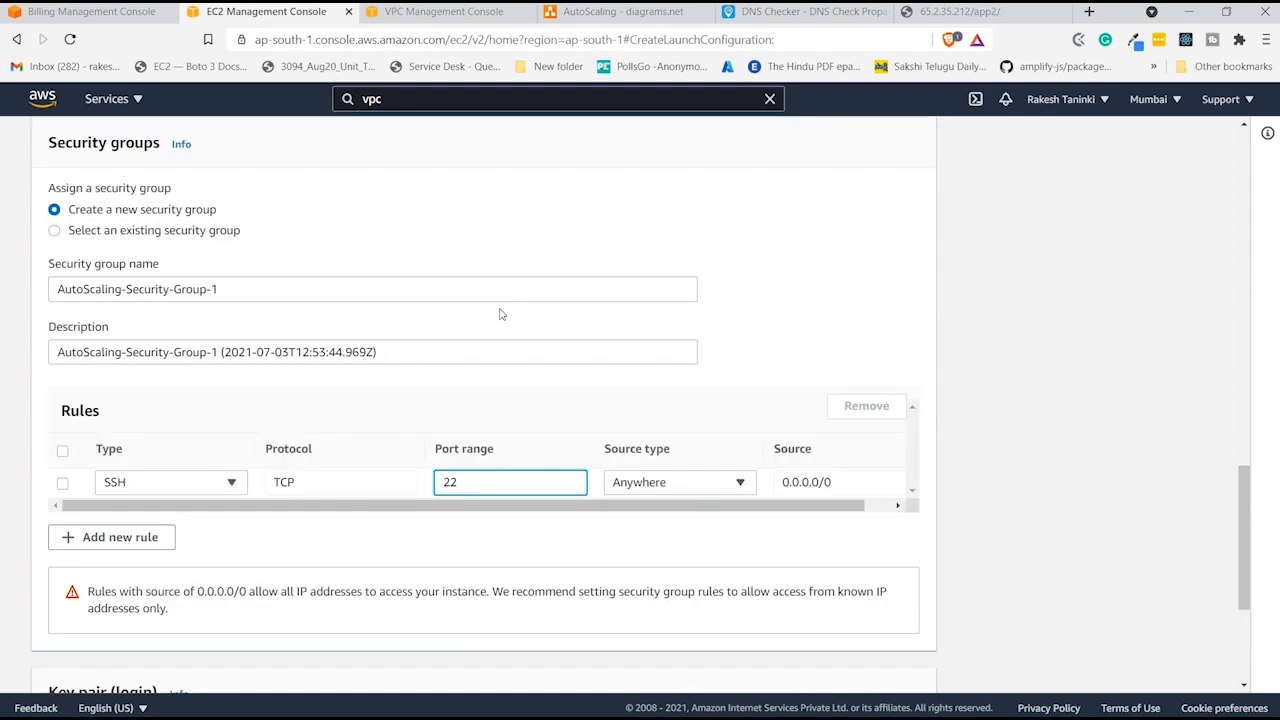
- Add a custom TCP rule for port 80 with source type Anywhere to the new security group
click(120, 537)
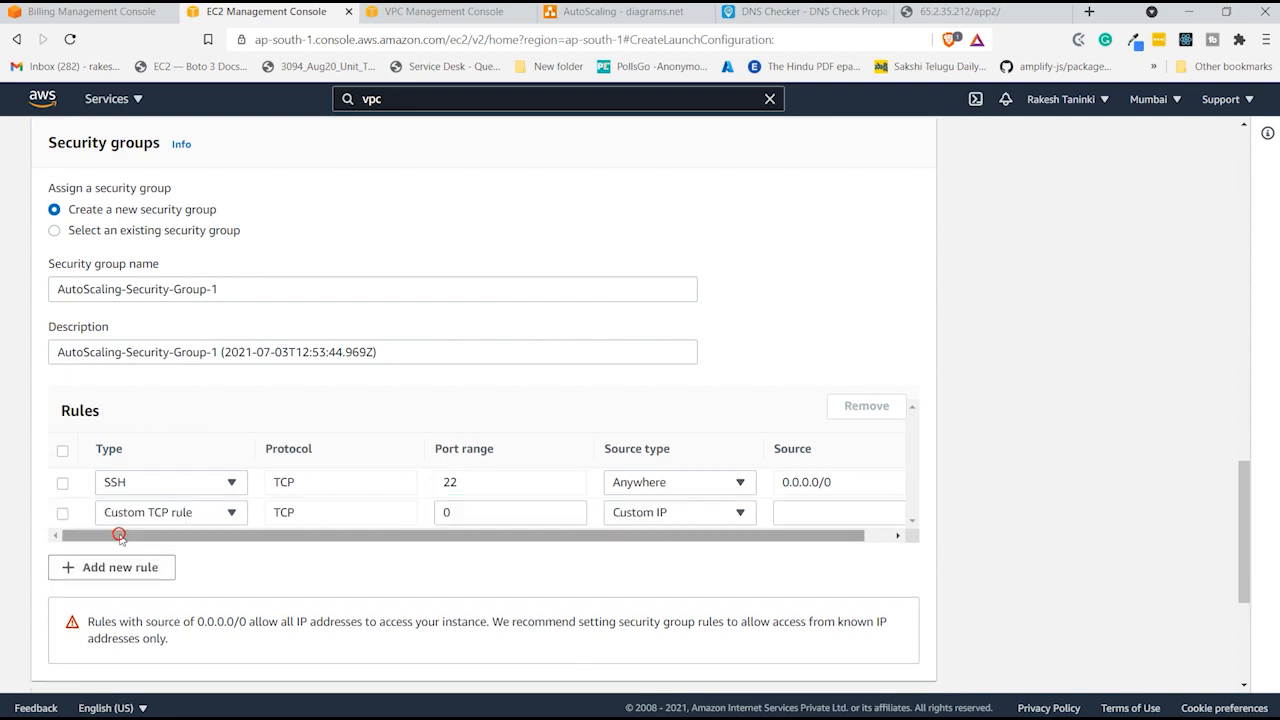
click(190, 512)
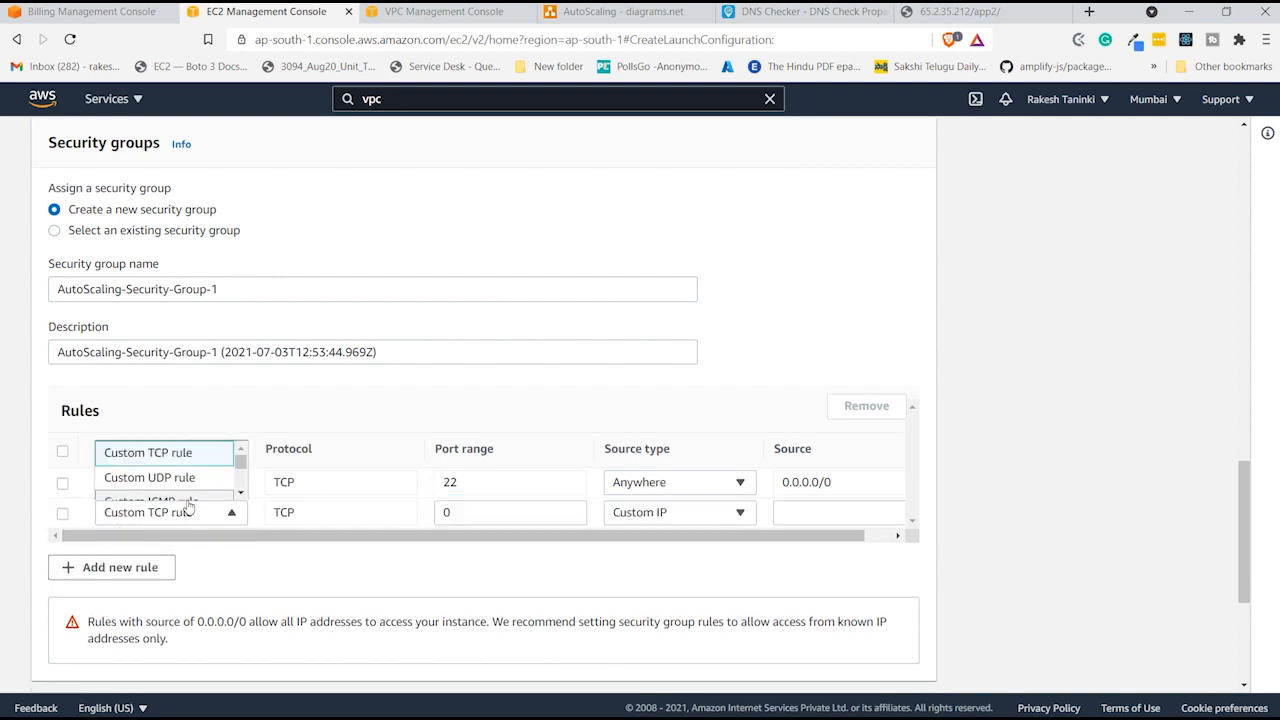
click(352, 517)
click(484, 513)
key(BackSpace)
text(80)
click(630, 514)
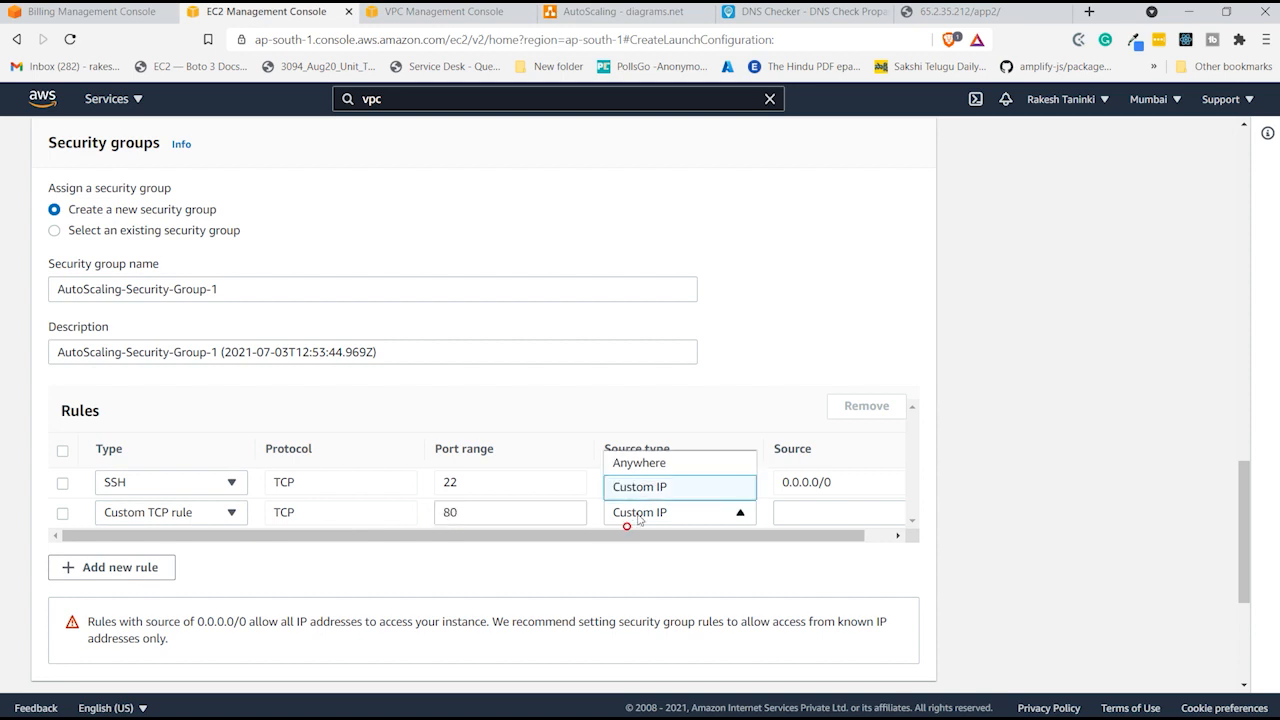
scroll(645, 485, up, 1)
scroll(648, 480, down, 2)
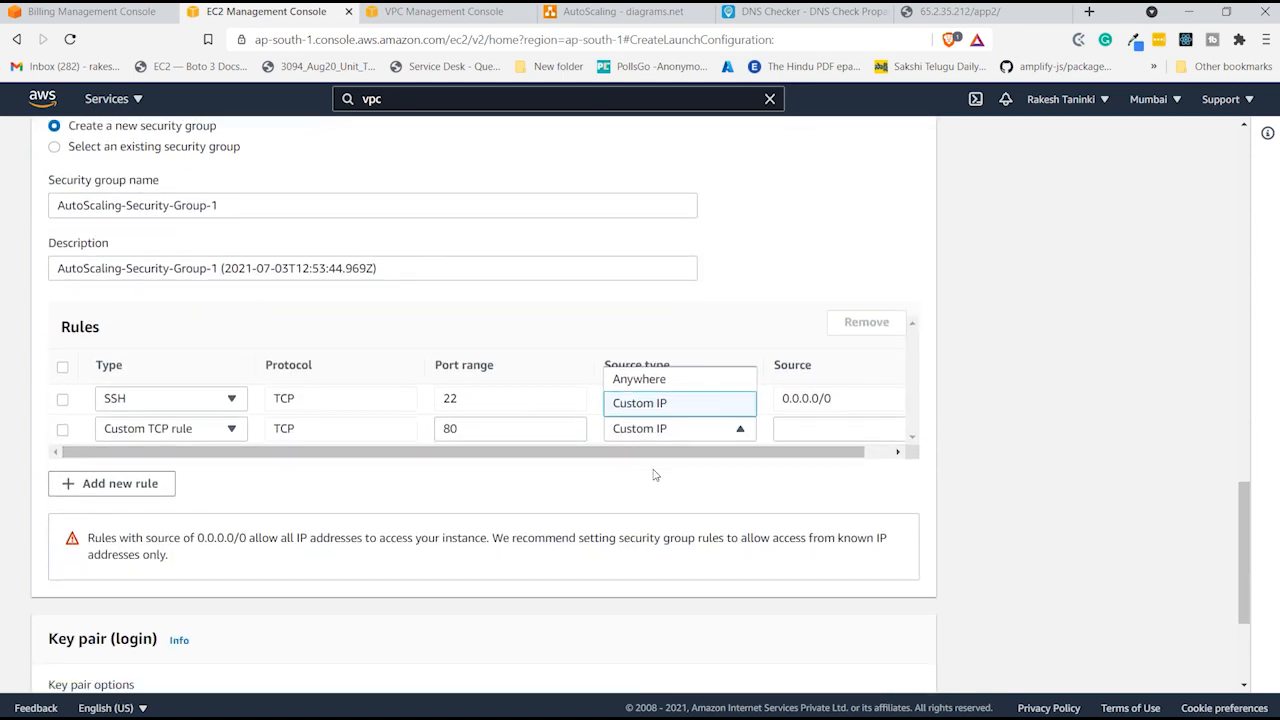
click(694, 381)
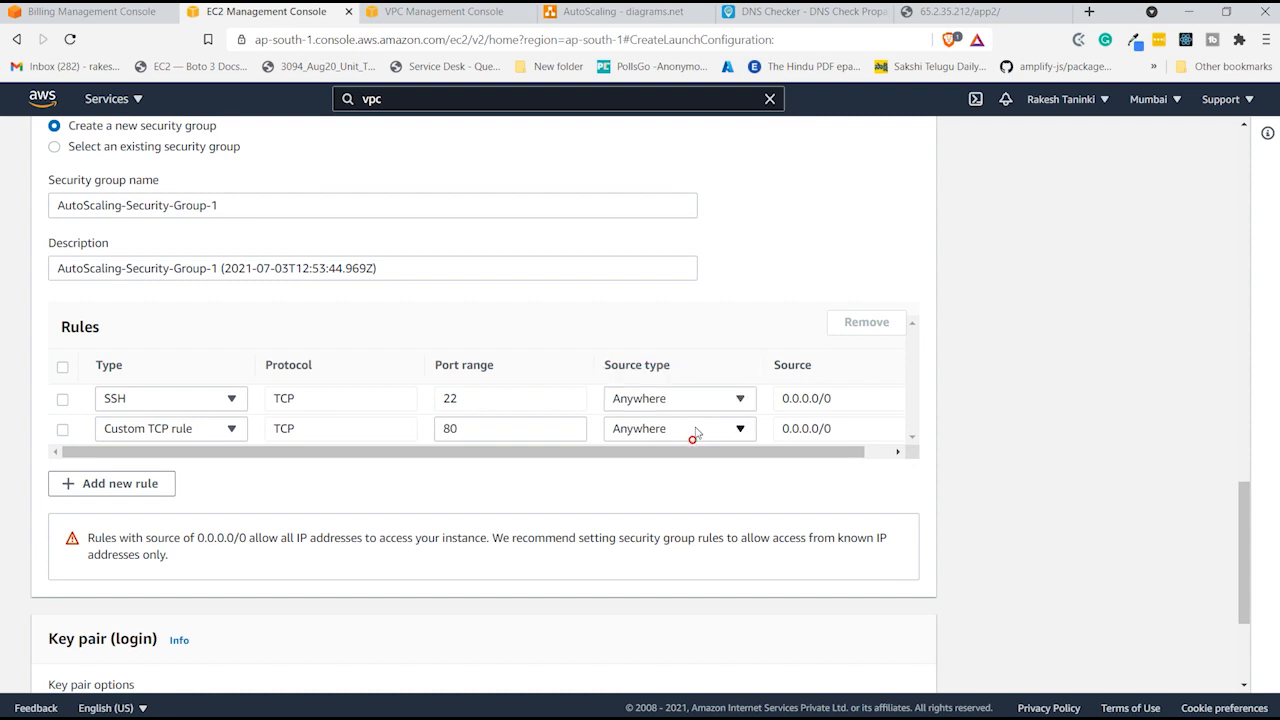
- Change the port 80 rule's source type to Custom IP and reopen its source type options
click(688, 430)
click(693, 404)
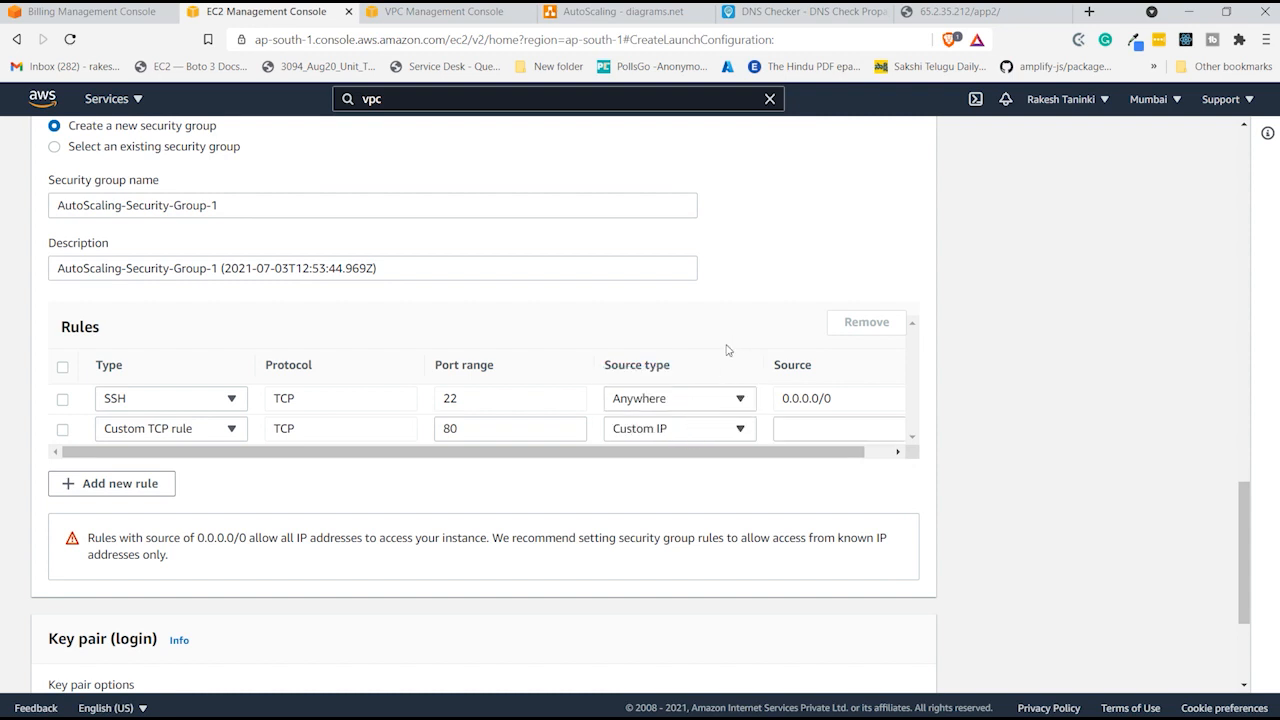
scroll(720, 345, up, 1)
scroll(716, 350, down, 1)
click(699, 425)
click(698, 422)
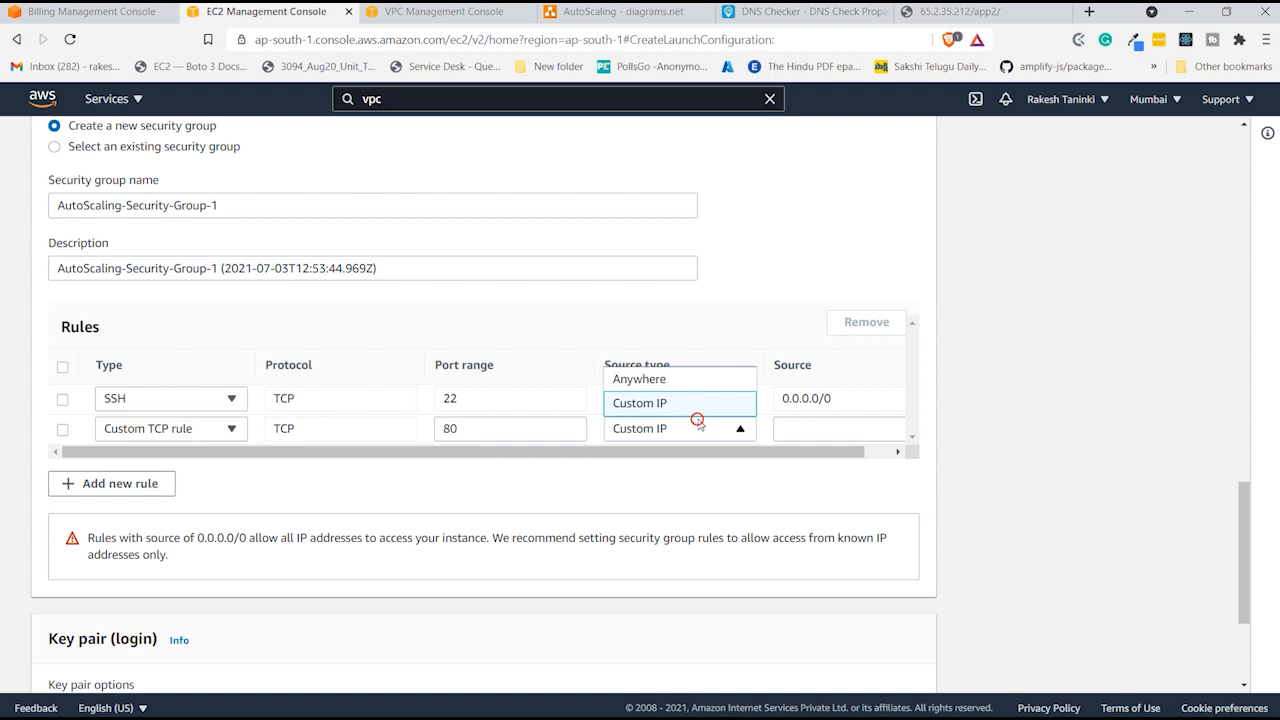
- Switch to using an existing security group and select autoscaling-sg
scroll(699, 425, up, 1)
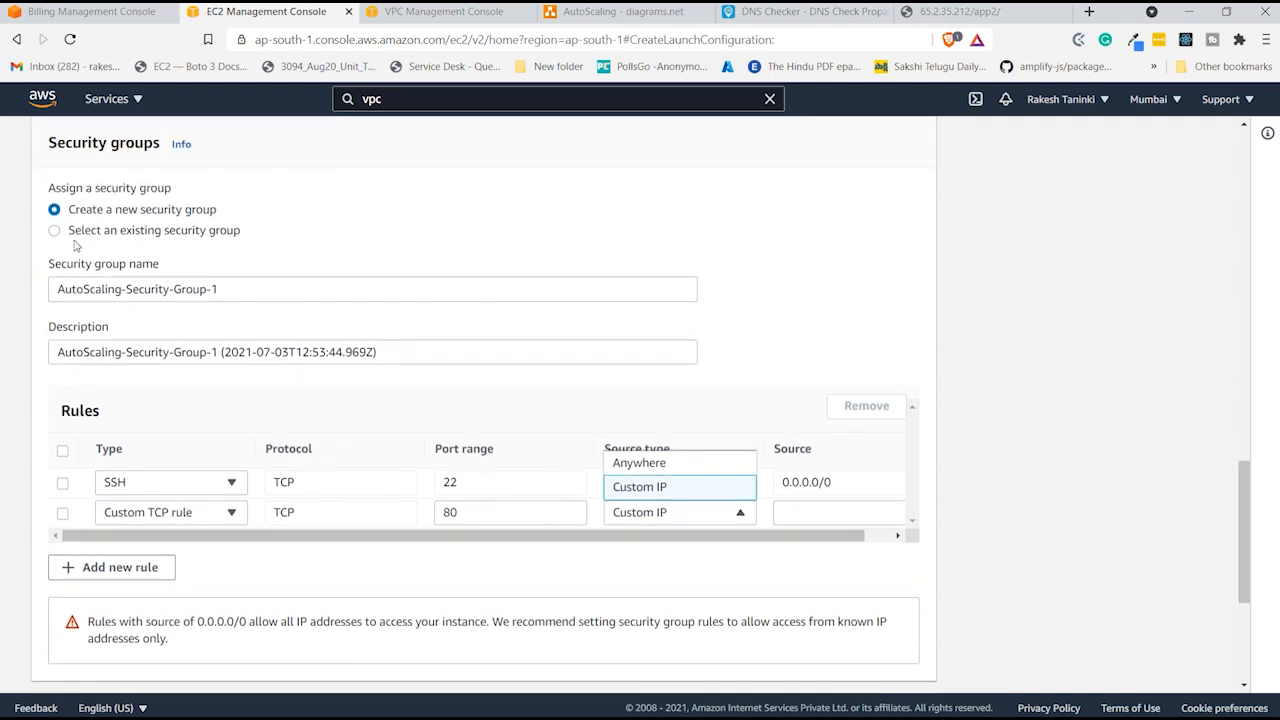
click(55, 231)
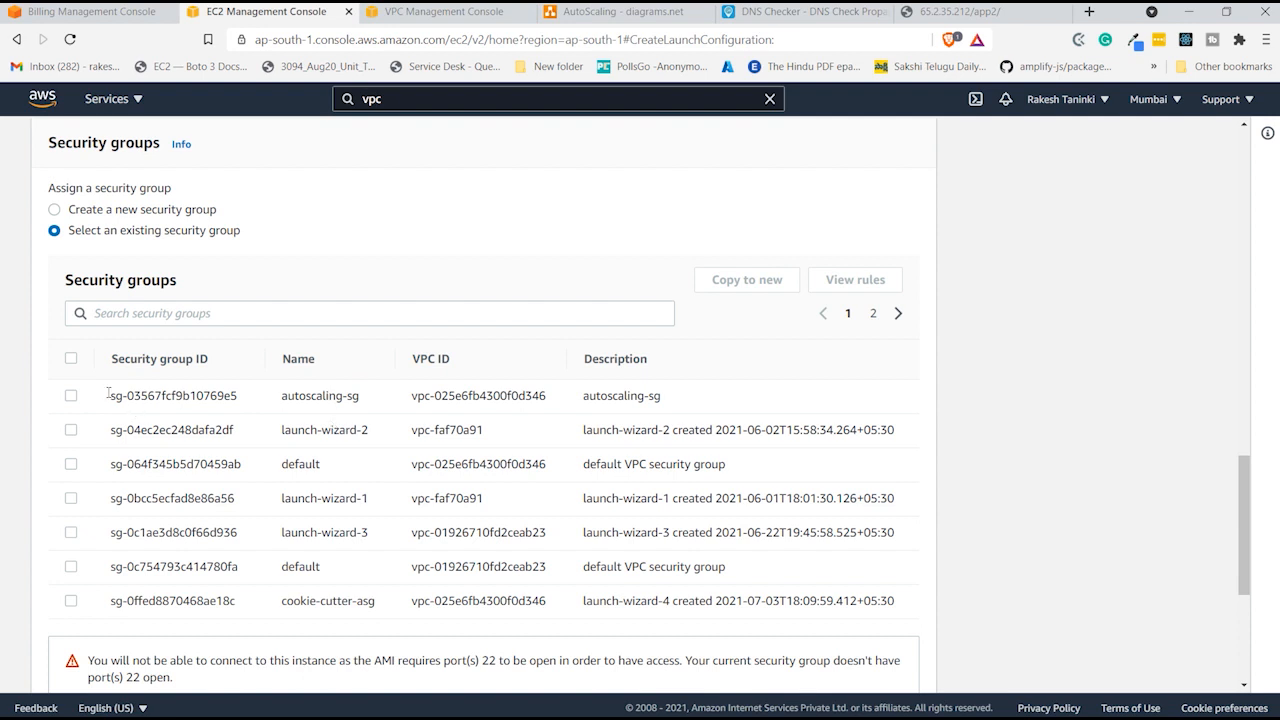
click(71, 395)
- Choose the existing auto-scaling key pair and acknowledge having access to its private key file
scroll(347, 311, down, 3)
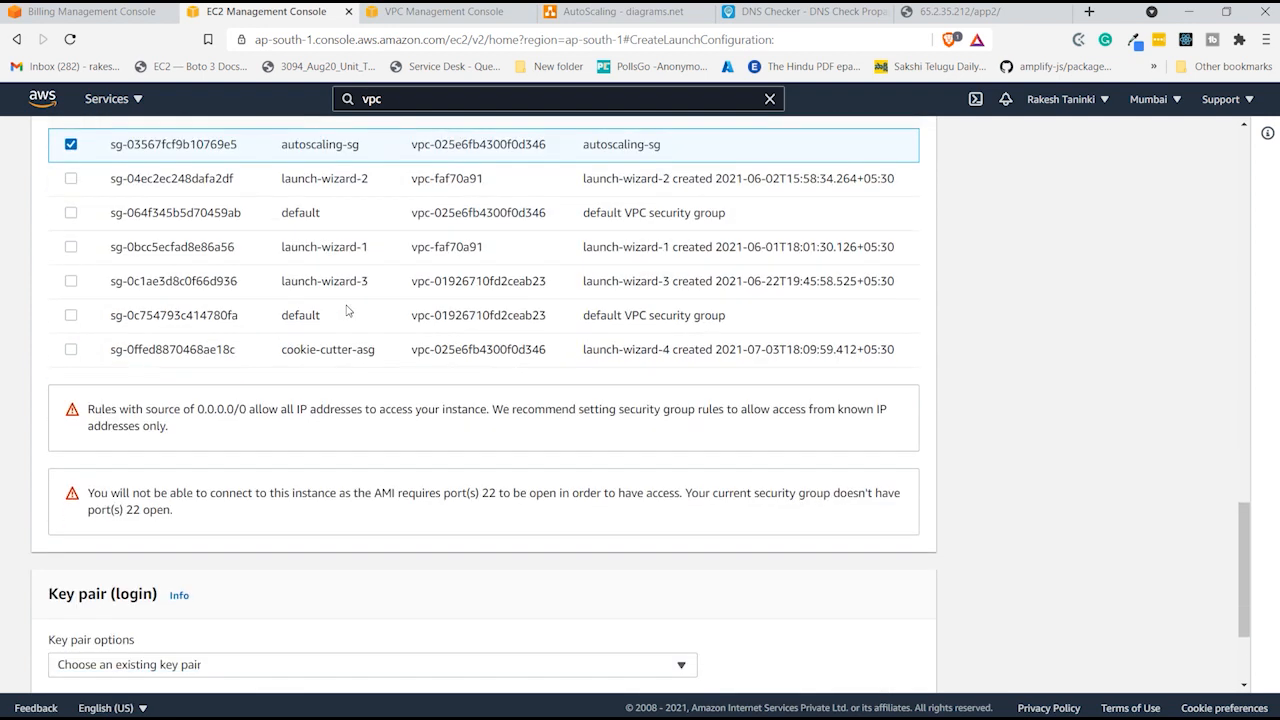
scroll(347, 311, down, 2)
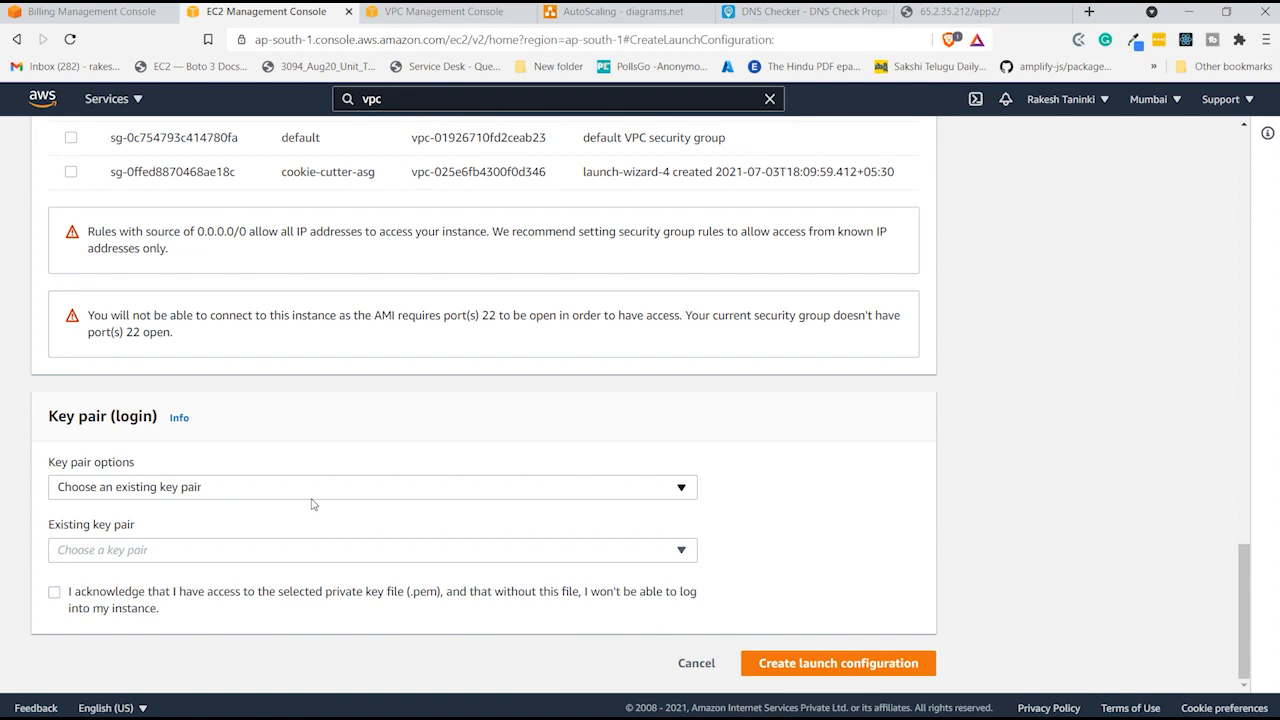
click(312, 550)
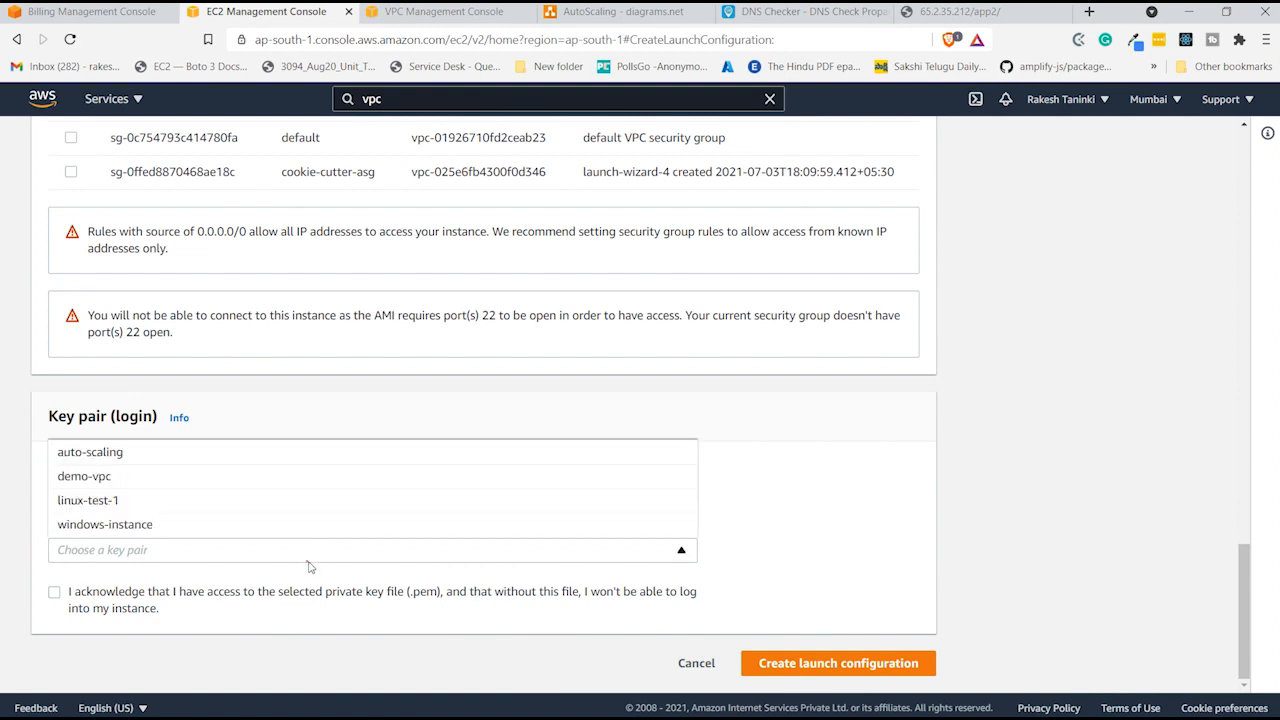
click(264, 458)
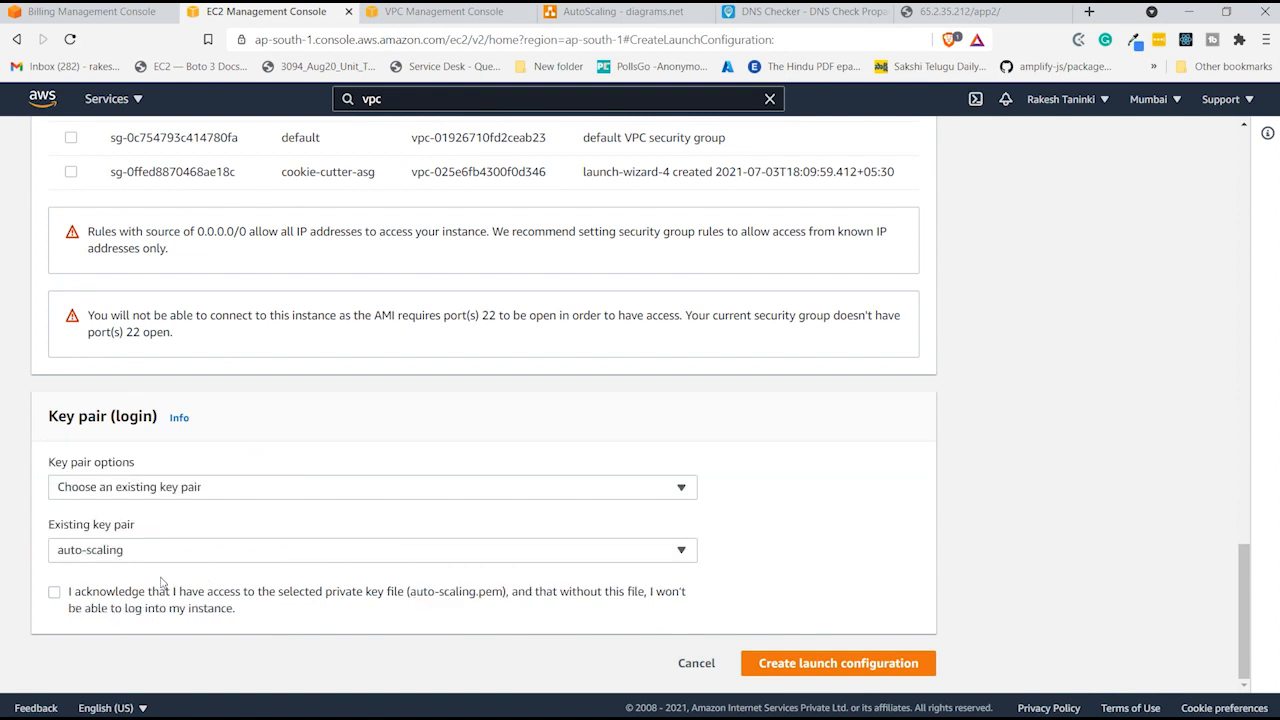
click(104, 604)
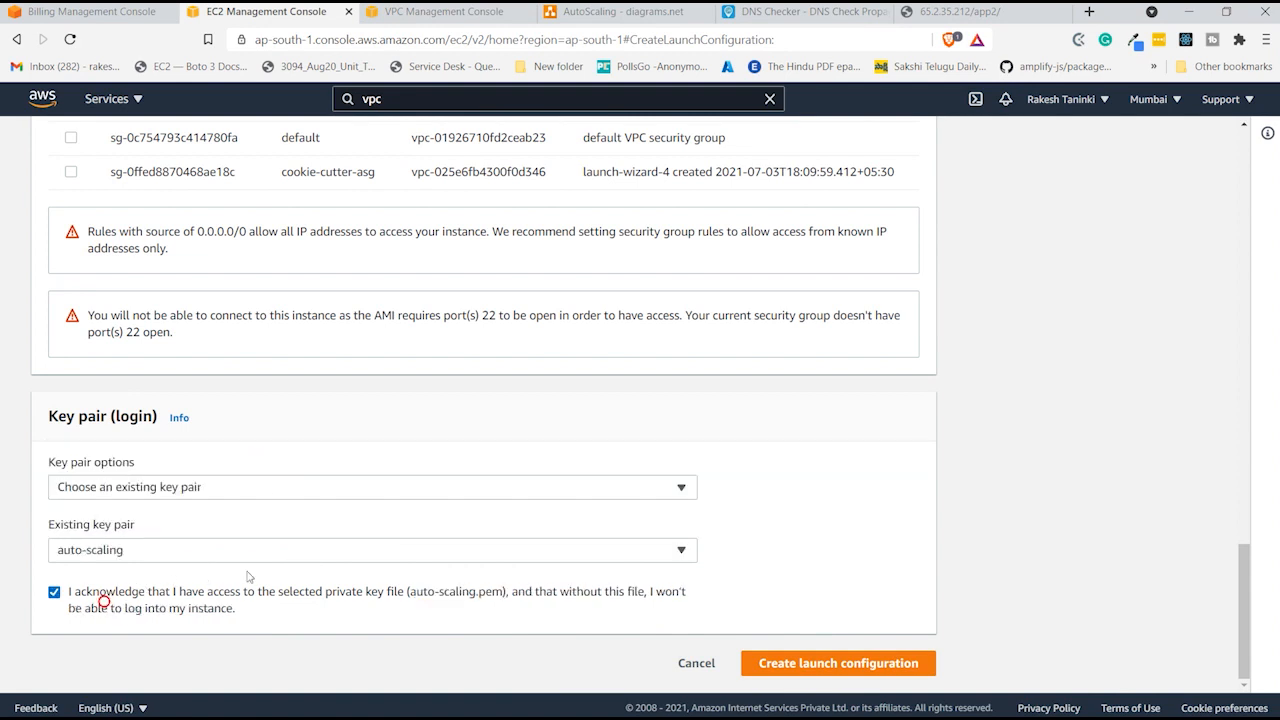
- Create the Application1 launch configuration and start a second one named application-2-launch-config
click(835, 663)
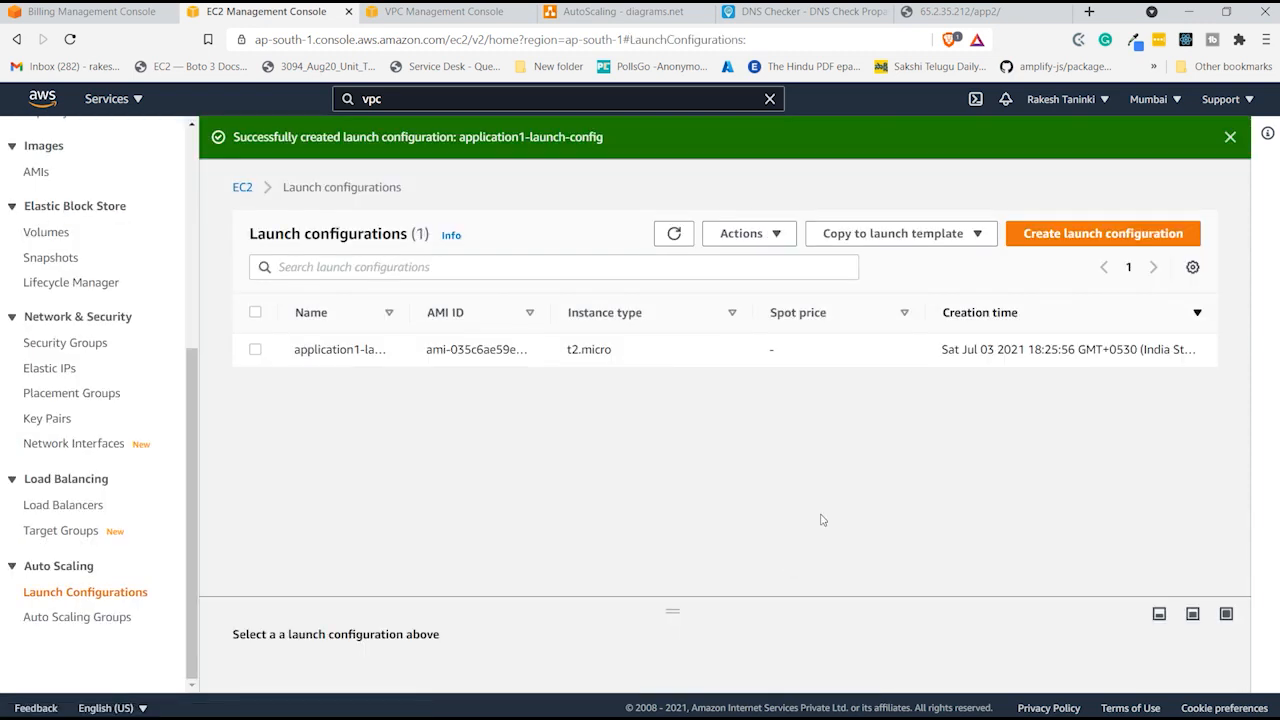
click(1070, 238)
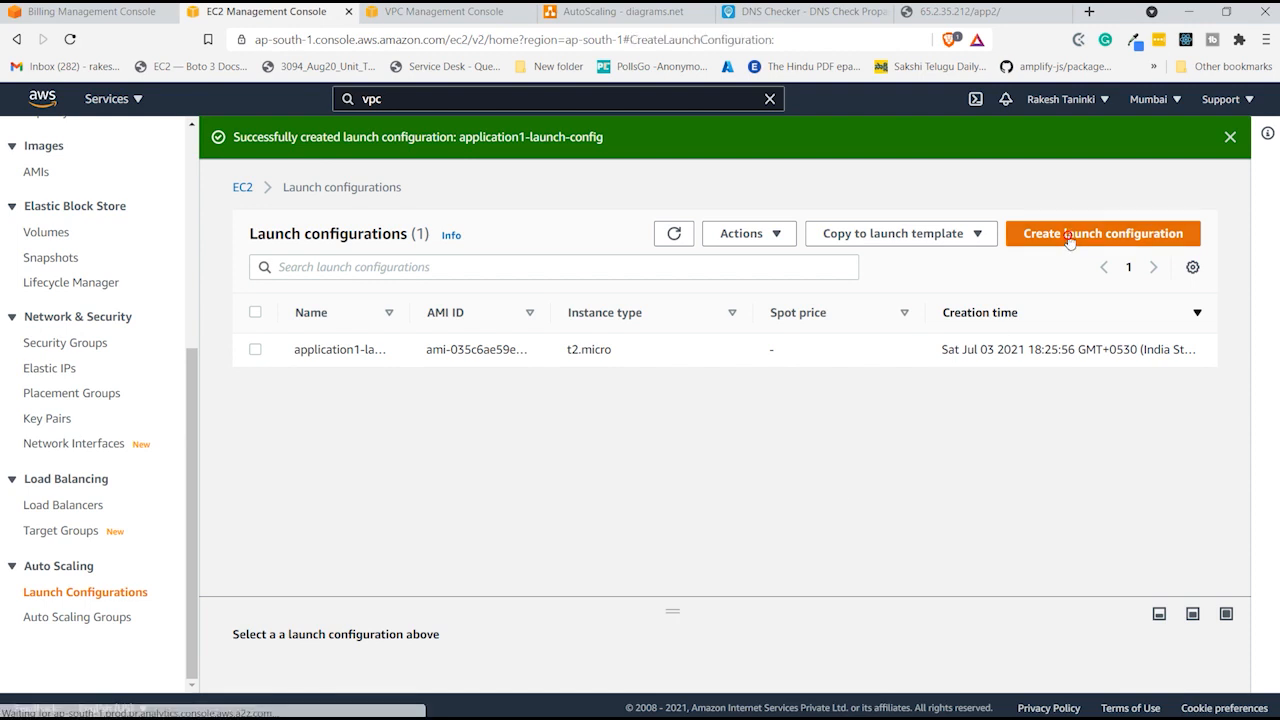
click(531, 351)
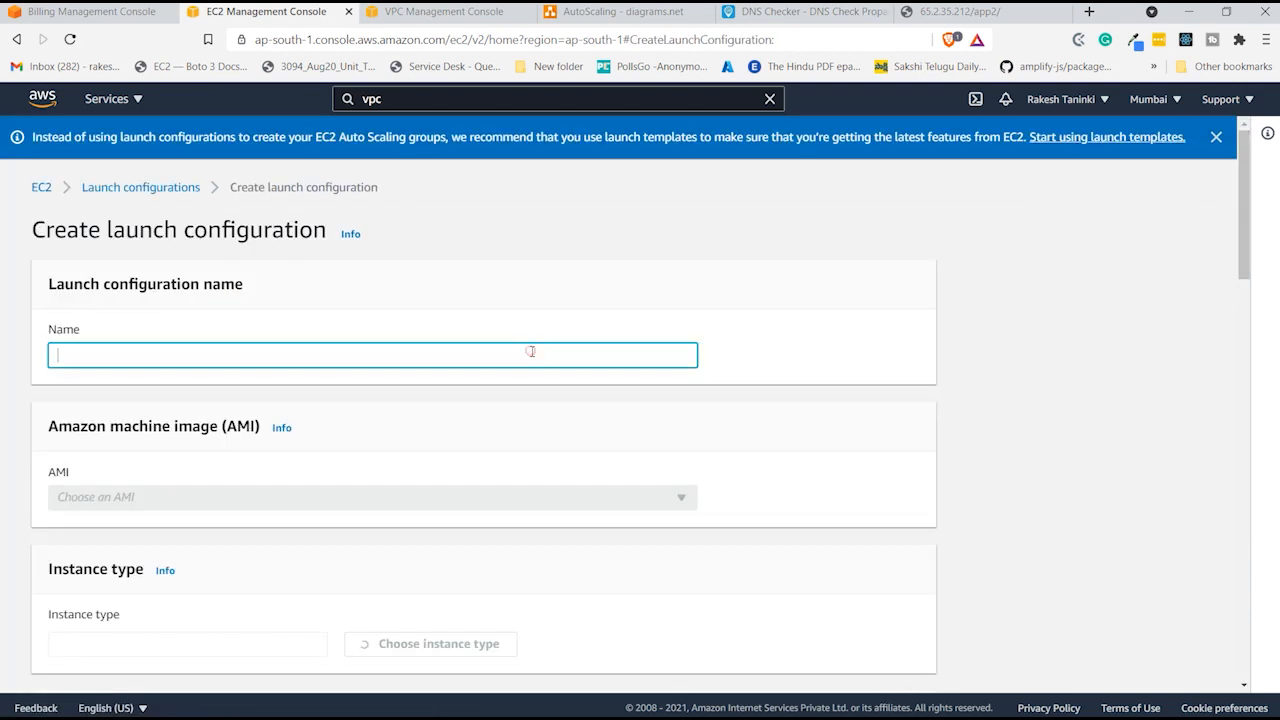
text(applica)
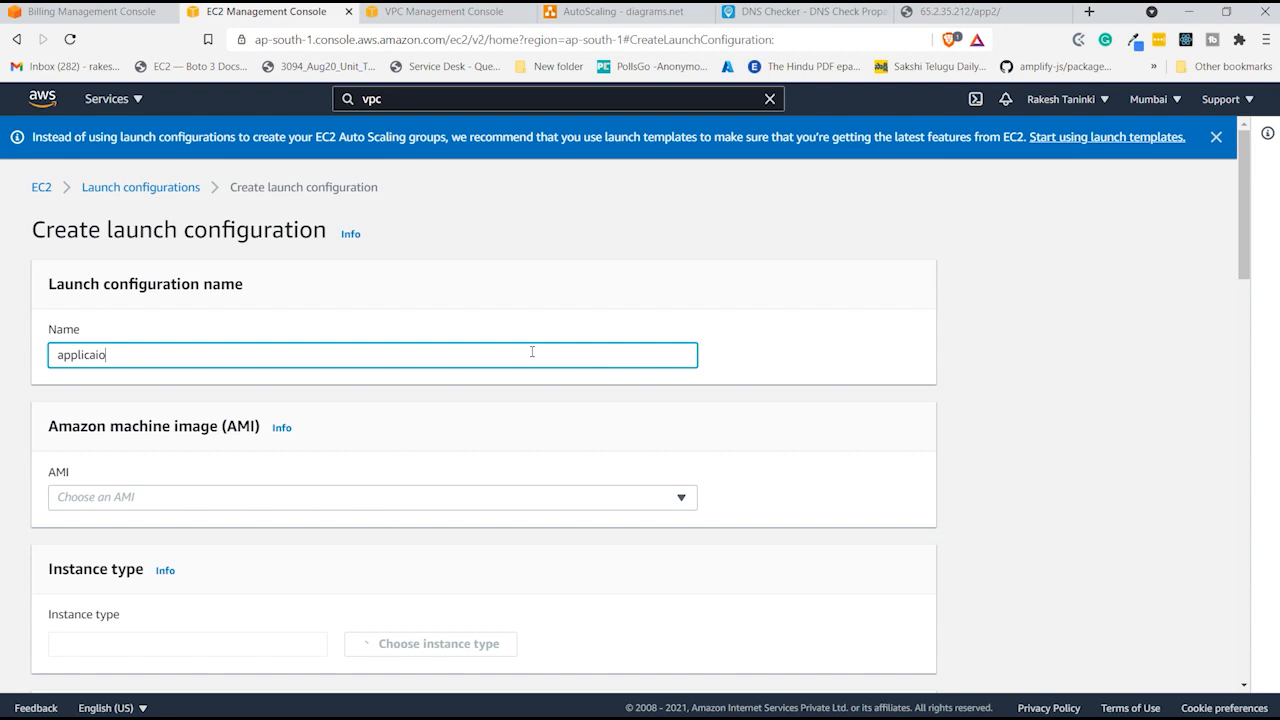
text(tion)
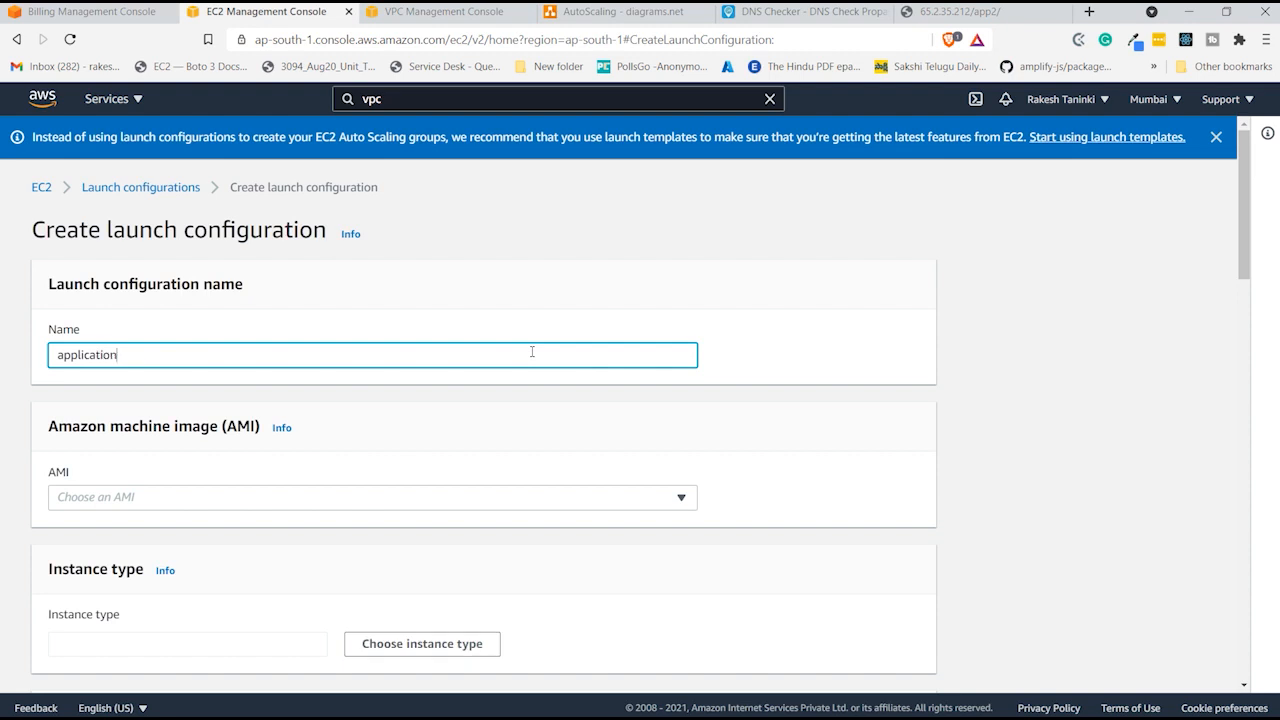
text(-2-launch-config)
- Choose the Application2 AMI for the application-2-launch-config launch configuration
scroll(532, 352, down, 2)
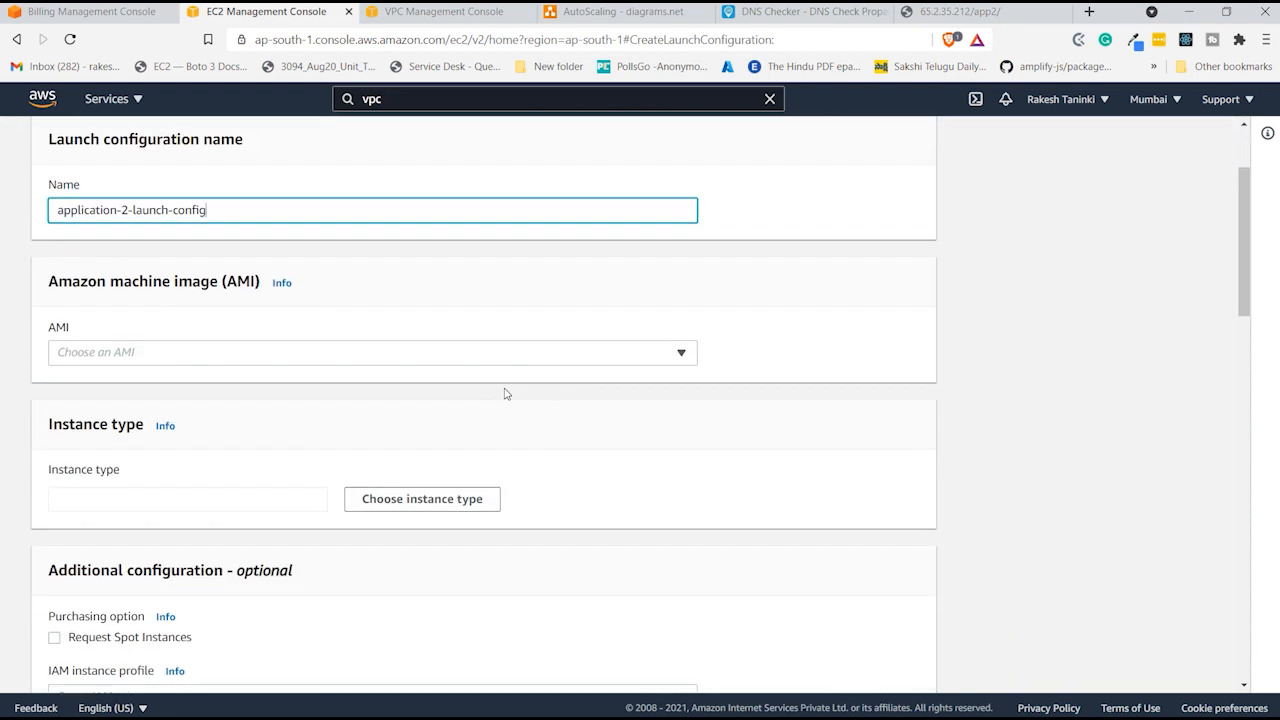
click(500, 331)
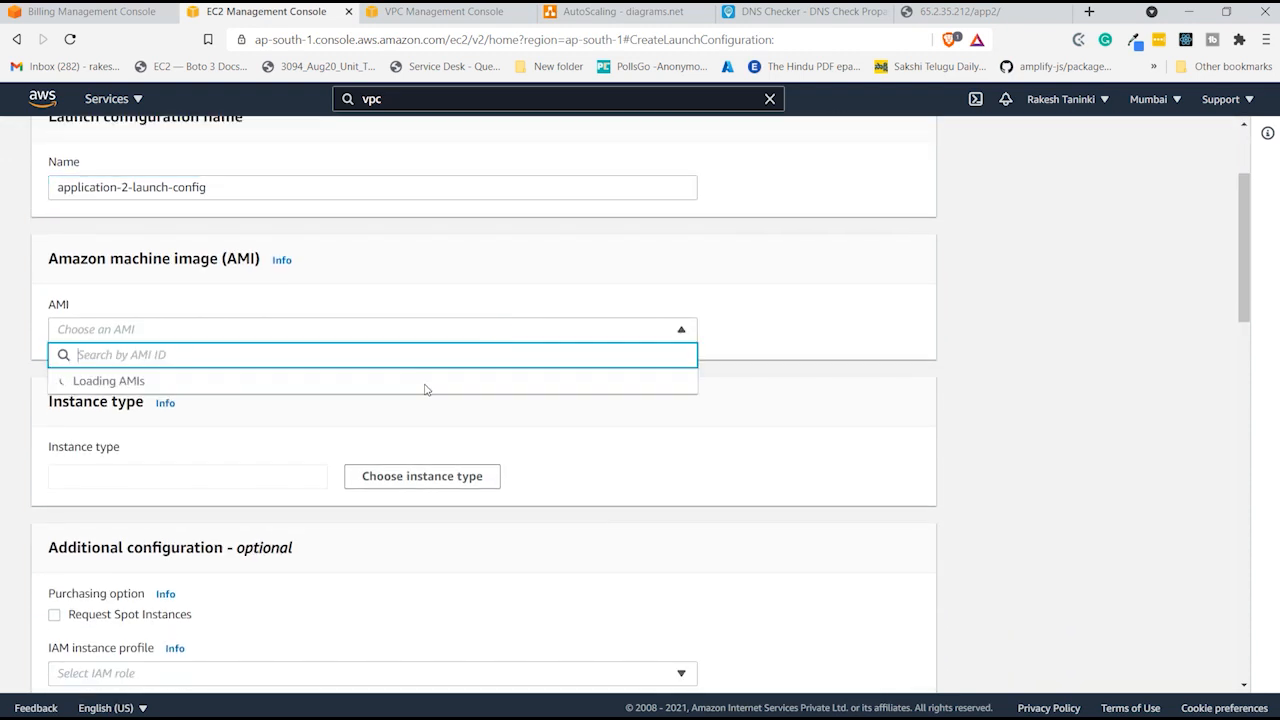
click(241, 493)
- Search the instance types for t2.micro and choose it for the launch configuration
scroll(240, 489, down, 3)
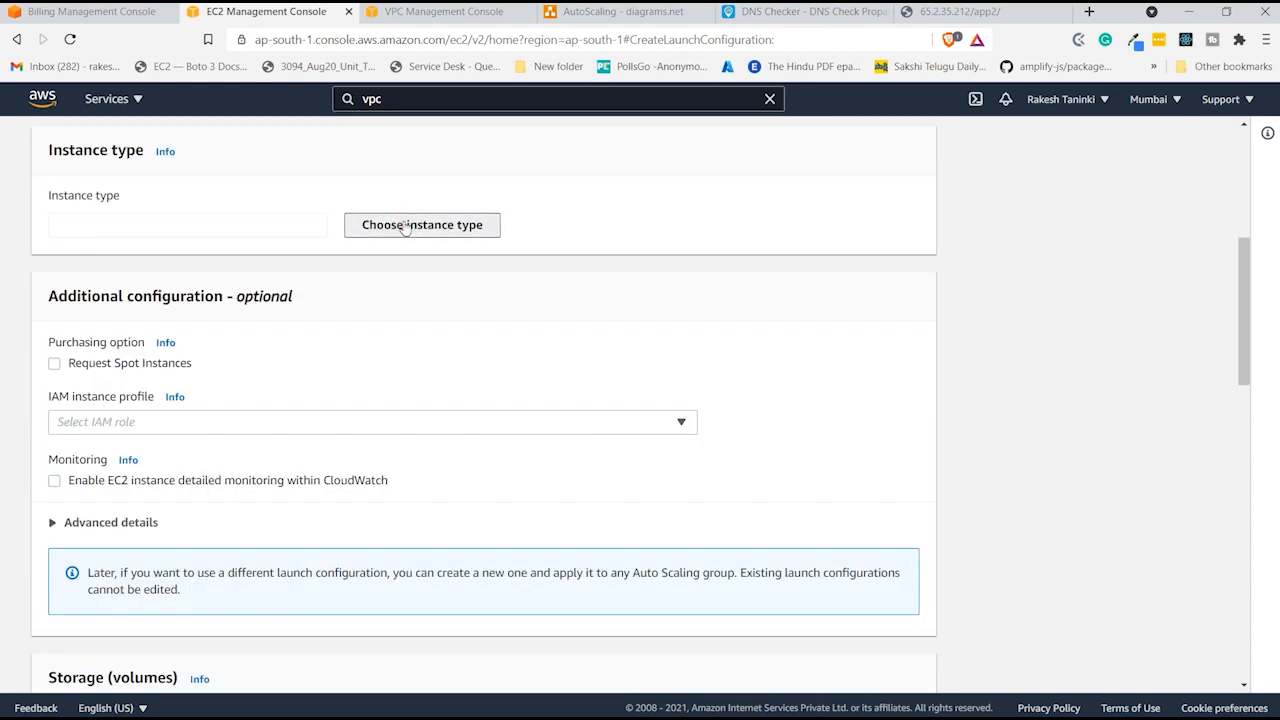
click(403, 225)
click(428, 269)
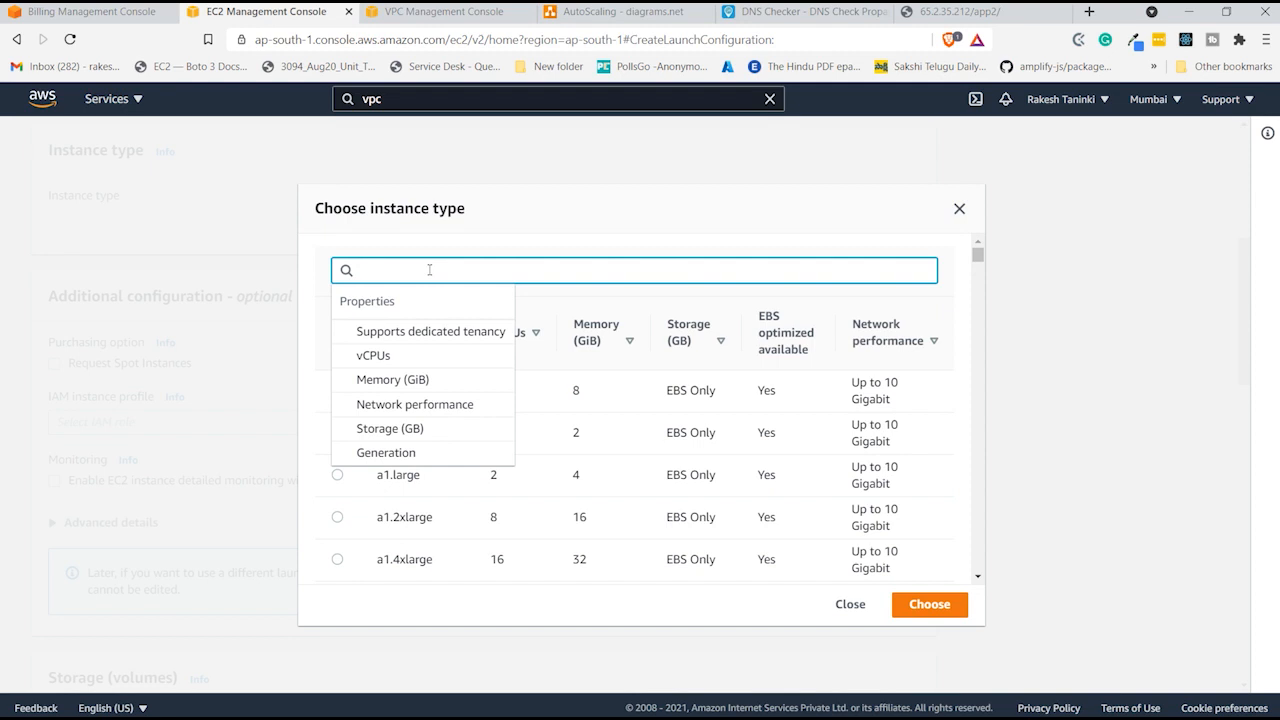
text(t2.micro)
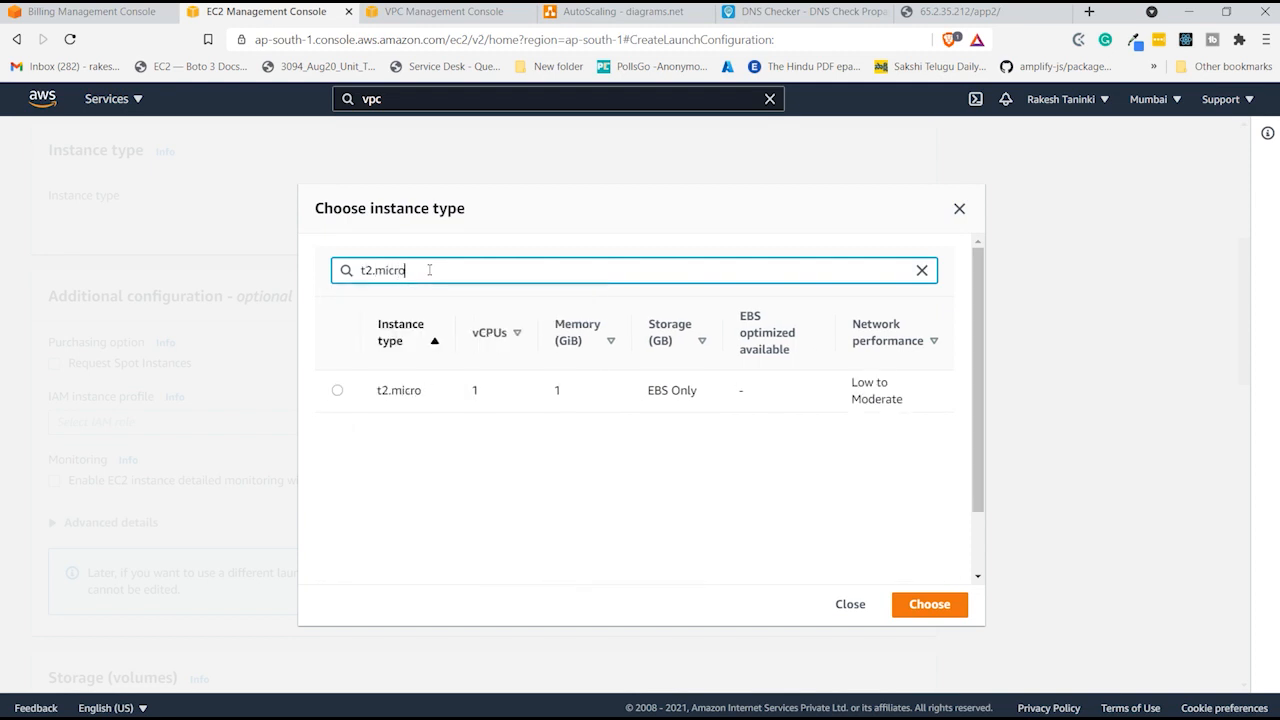
click(337, 391)
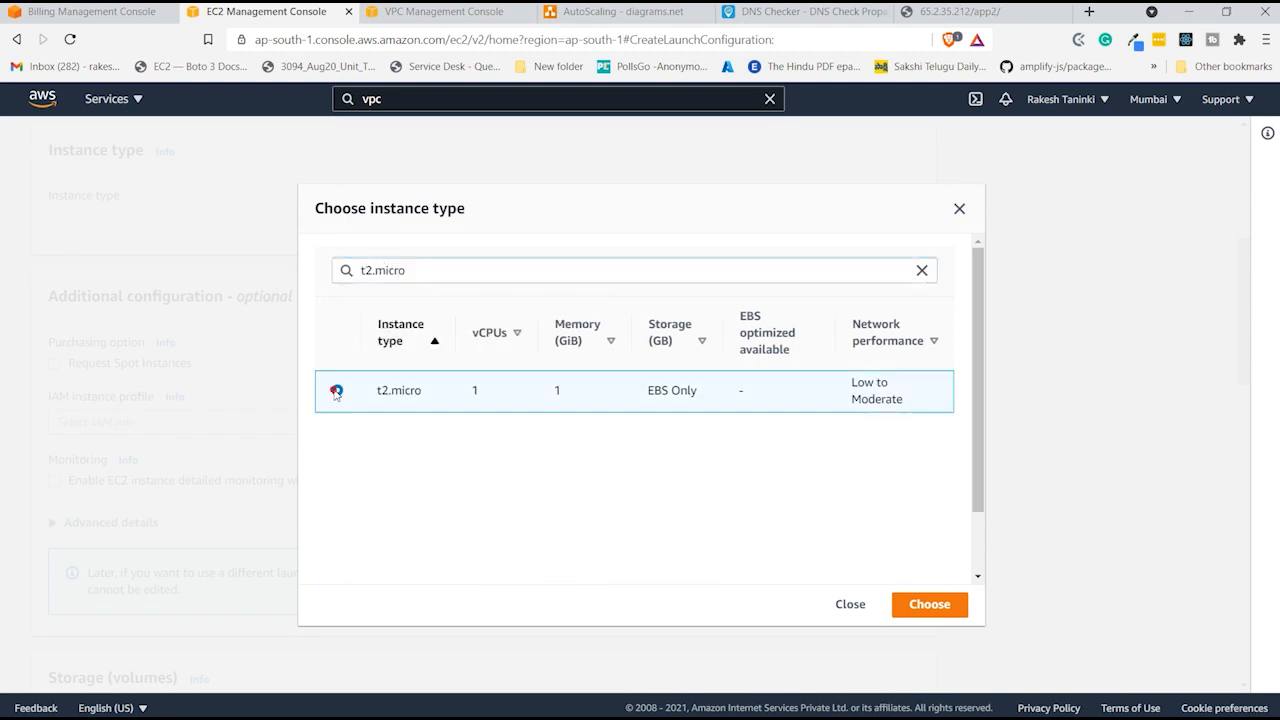
click(930, 605)
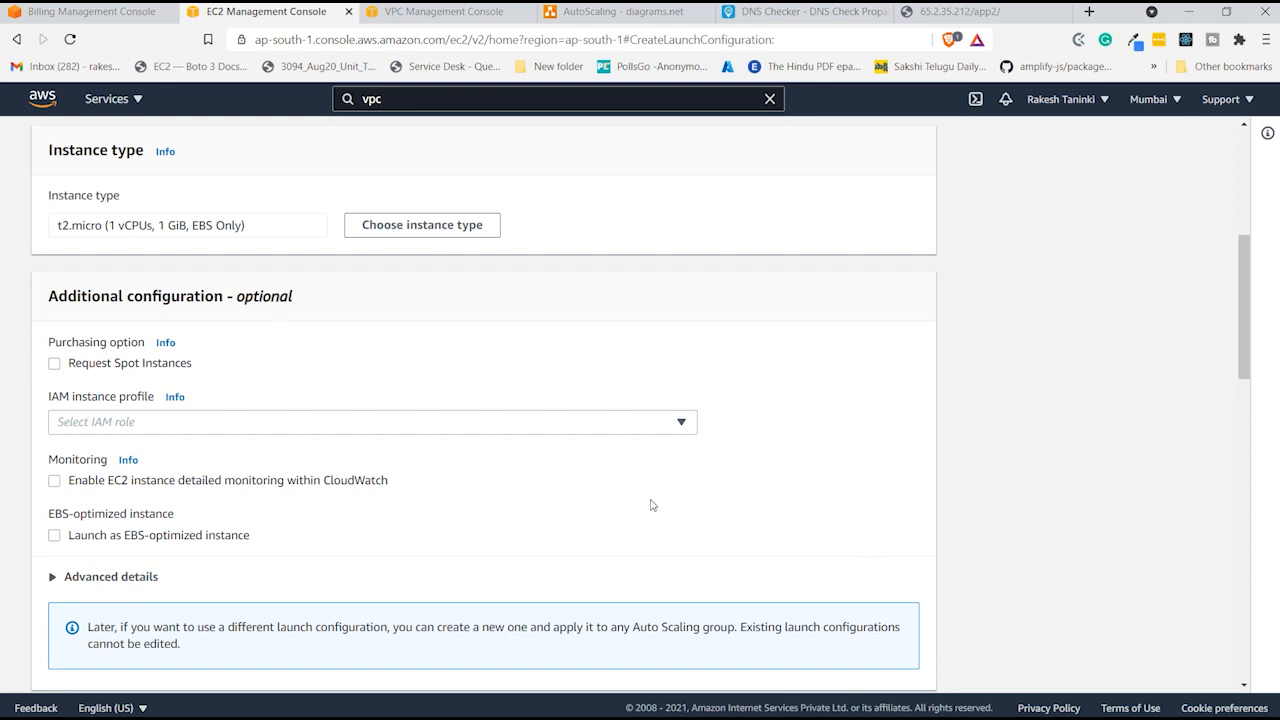
- Assign the existing security group autoscaling-sg to the launch configuration
scroll(402, 508, down, 1)
scroll(405, 509, up, 1)
scroll(223, 467, down, 2)
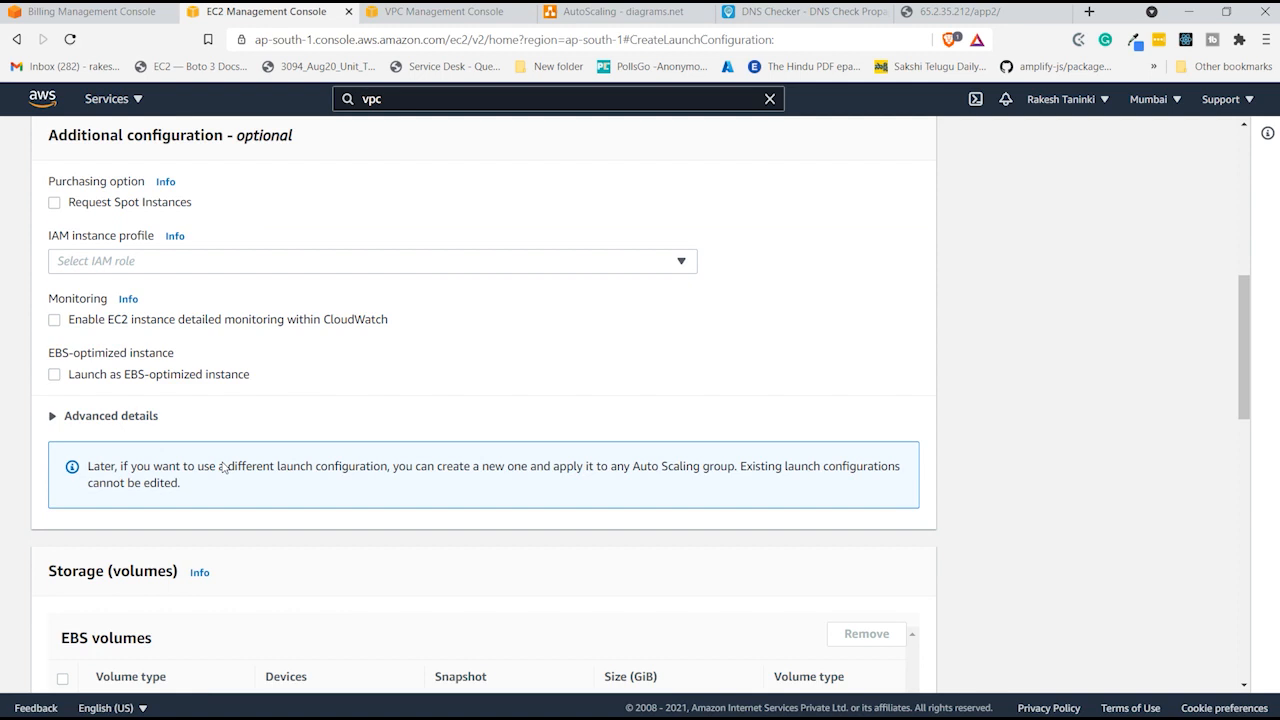
scroll(223, 467, down, 6)
scroll(223, 467, down, 1)
click(141, 316)
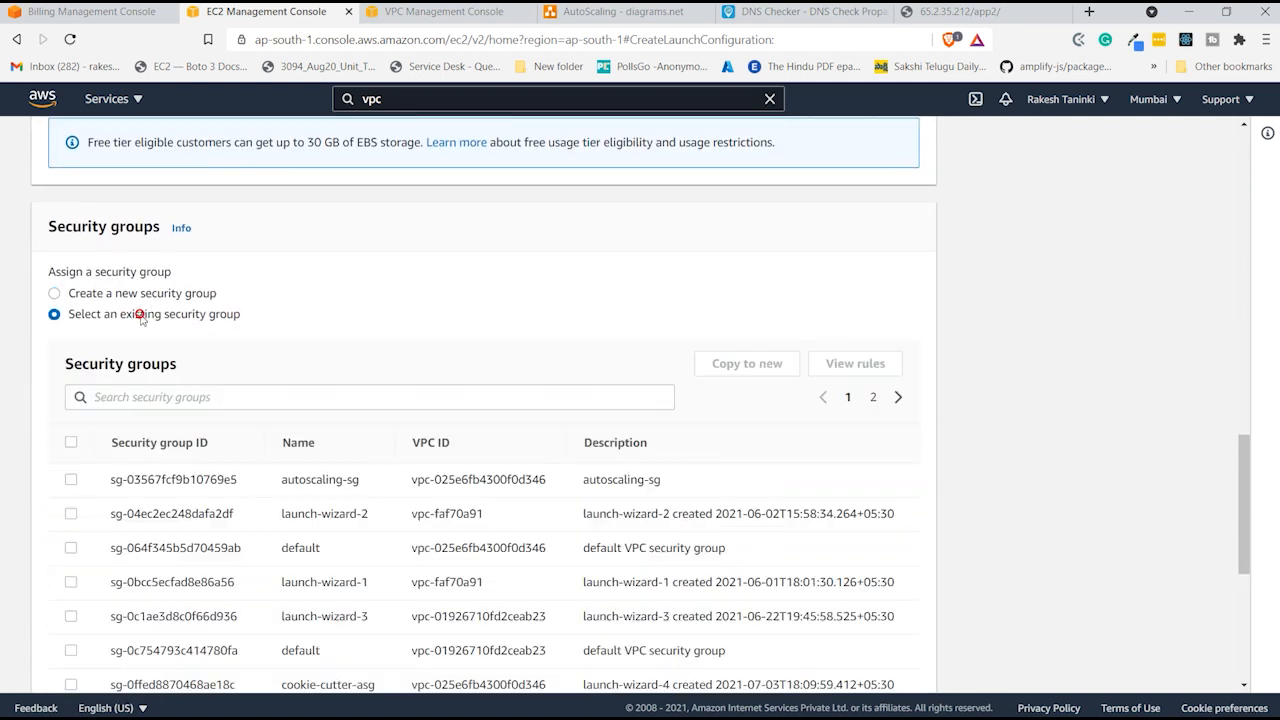
scroll(160, 370, down, 1)
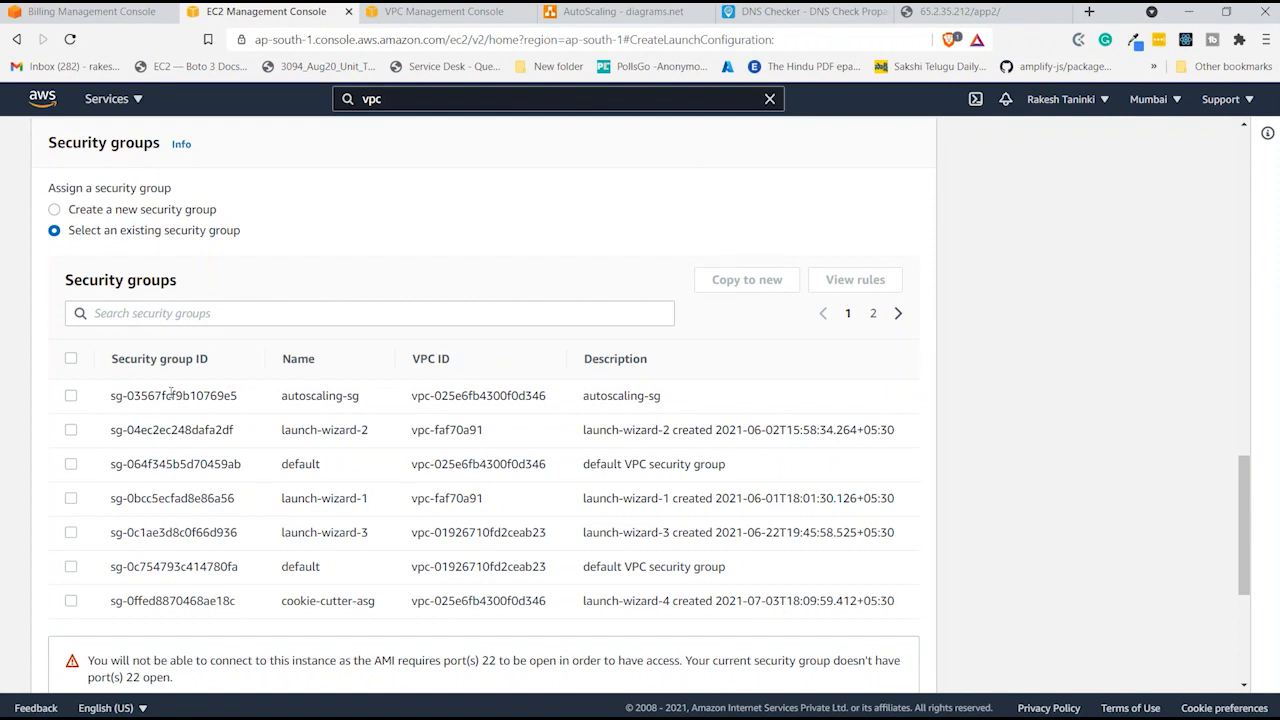
click(70, 396)
- Select the existing auto-scaling key pair, acknowledge access to its private key file, and create the launch configuration
scroll(368, 252, down, 4)
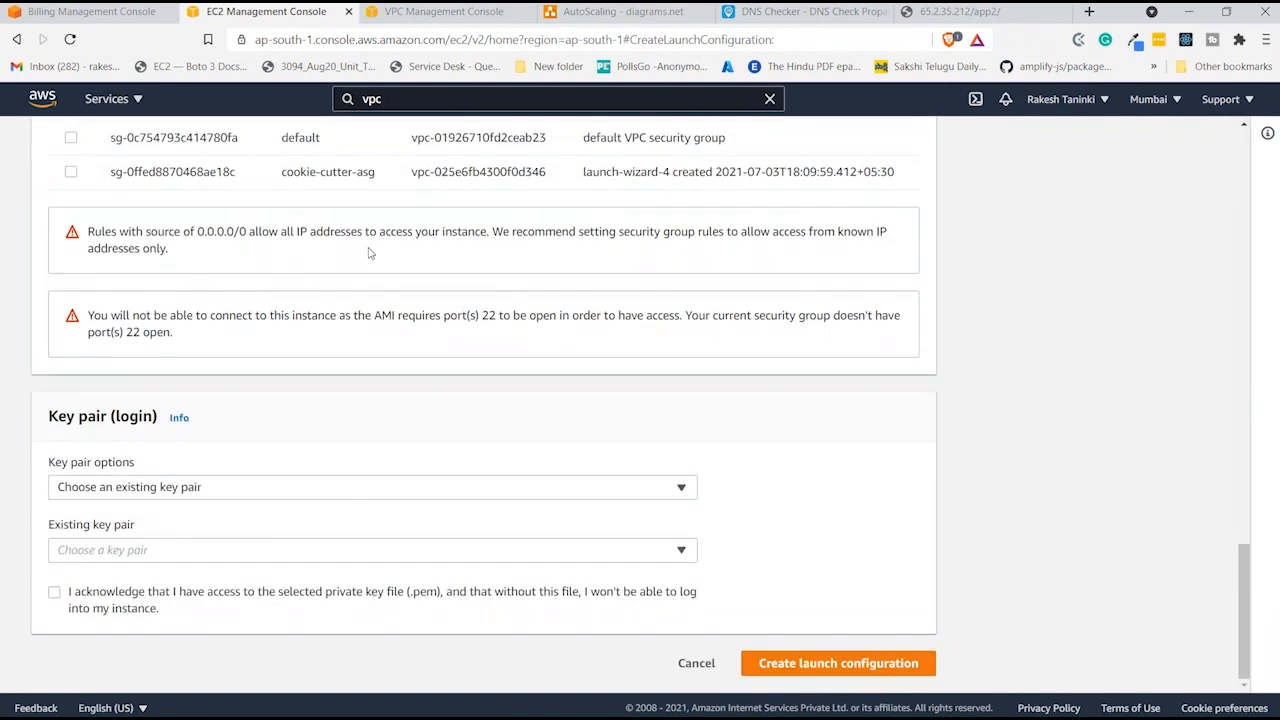
click(252, 552)
click(242, 461)
click(205, 598)
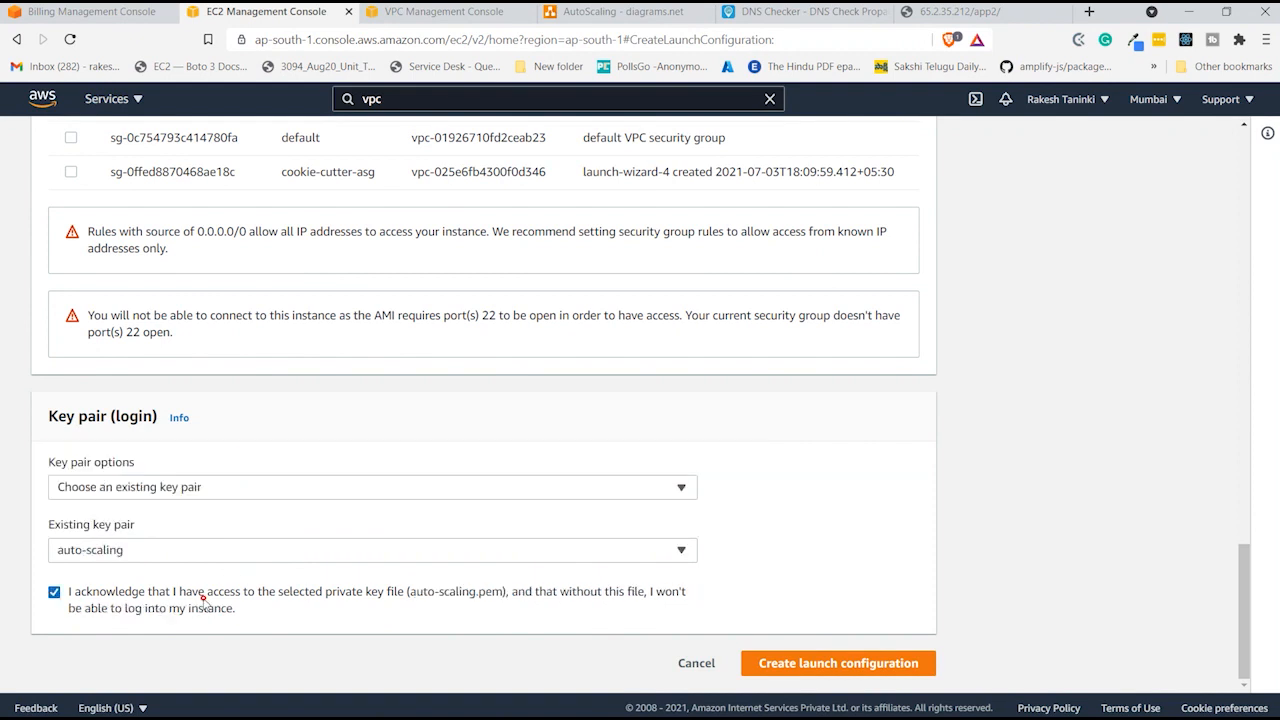
click(791, 660)
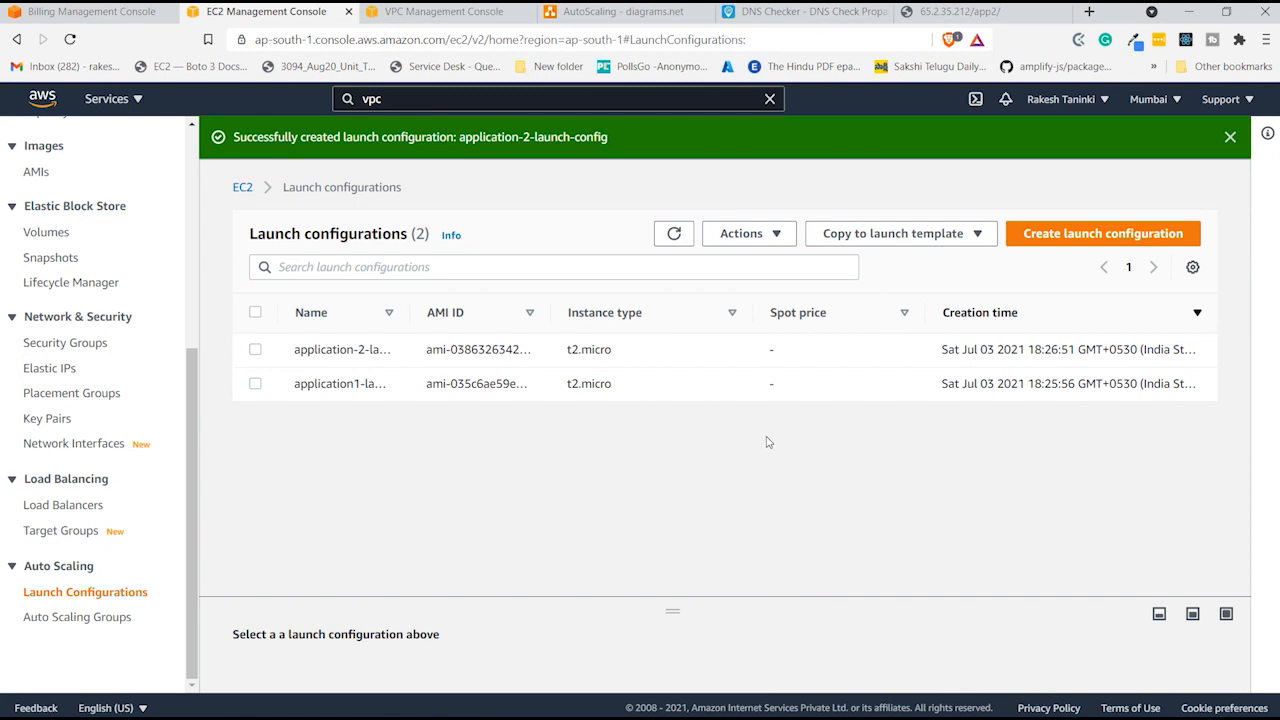
- Start creating an Auto Scaling group and name it application1-asg
click(674, 233)
click(85, 621)
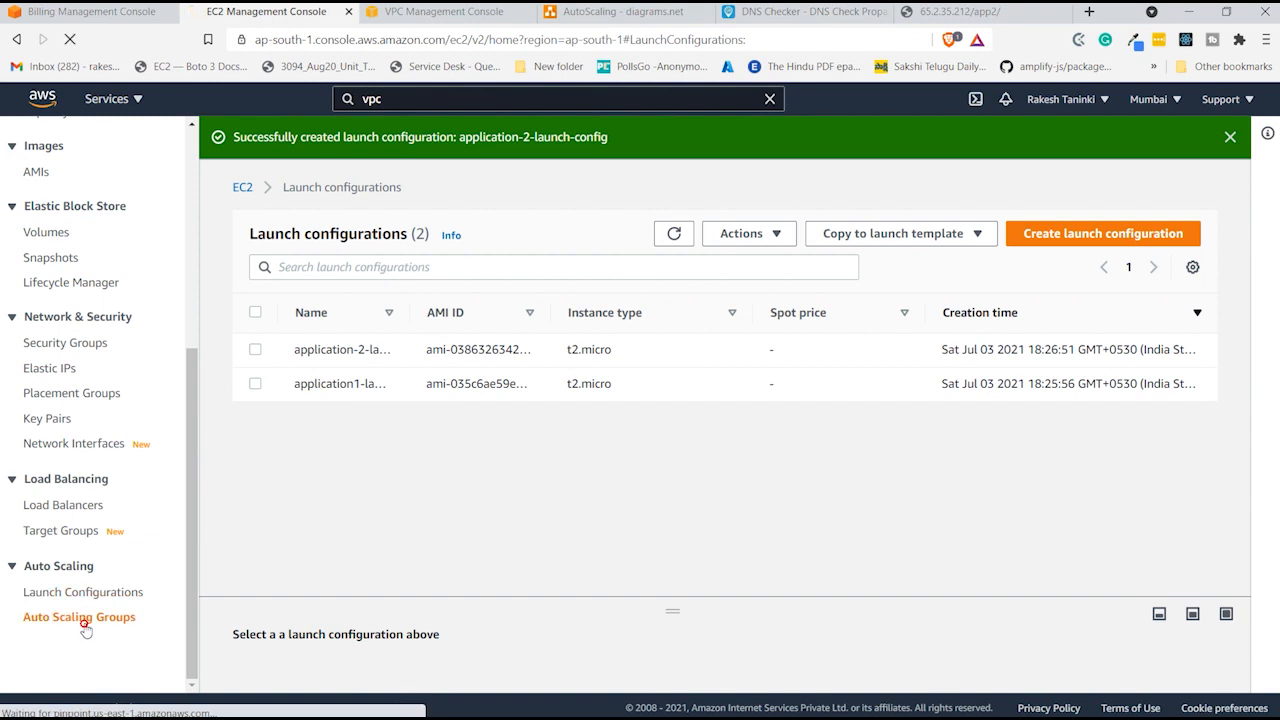
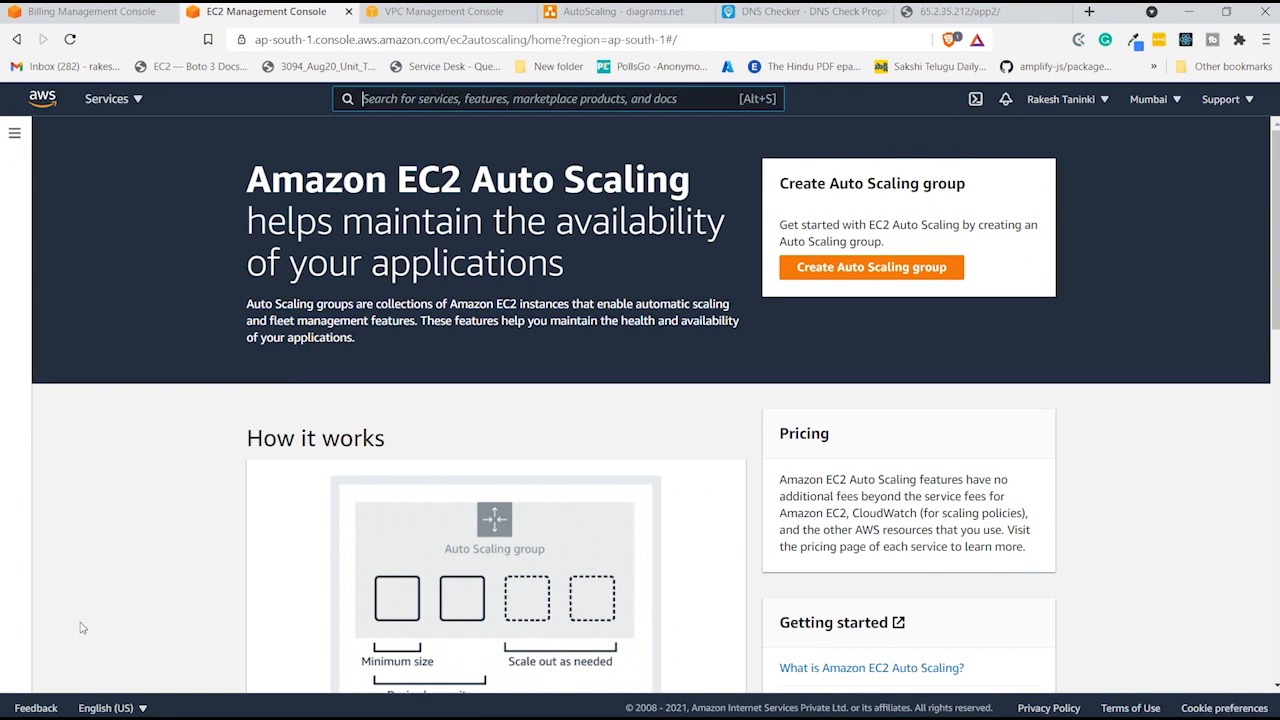
scroll(360, 566, down, 3)
scroll(336, 537, up, 3)
click(852, 273)
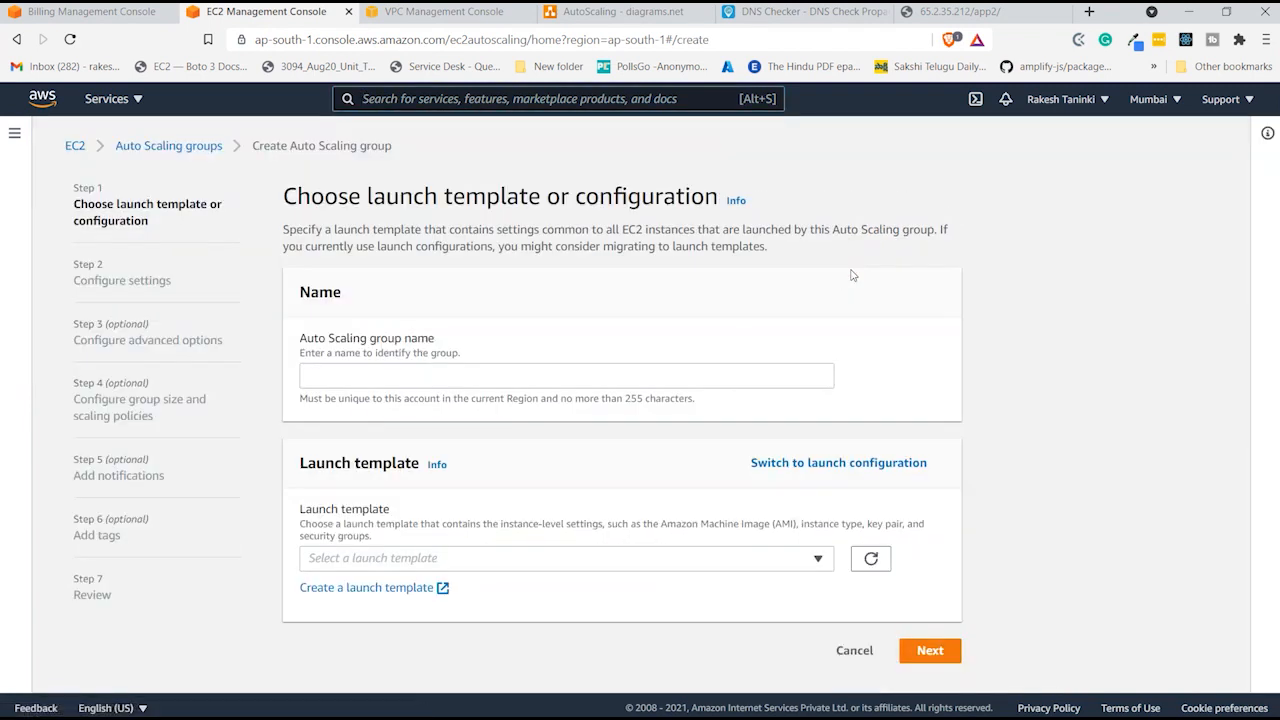
click(551, 385)
text(application1-asg)
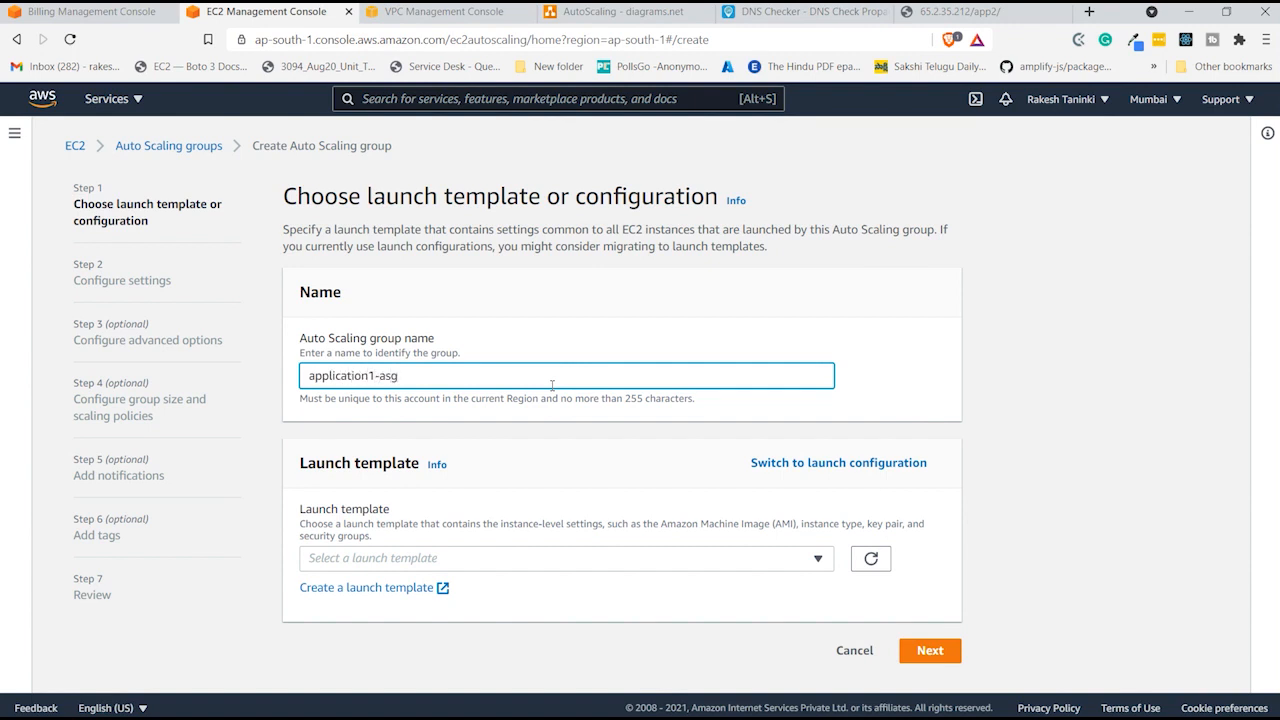
- Check the running EC2 instances in a separate browser tab and return to the Auto Scaling group setup
middle_click(75, 145)
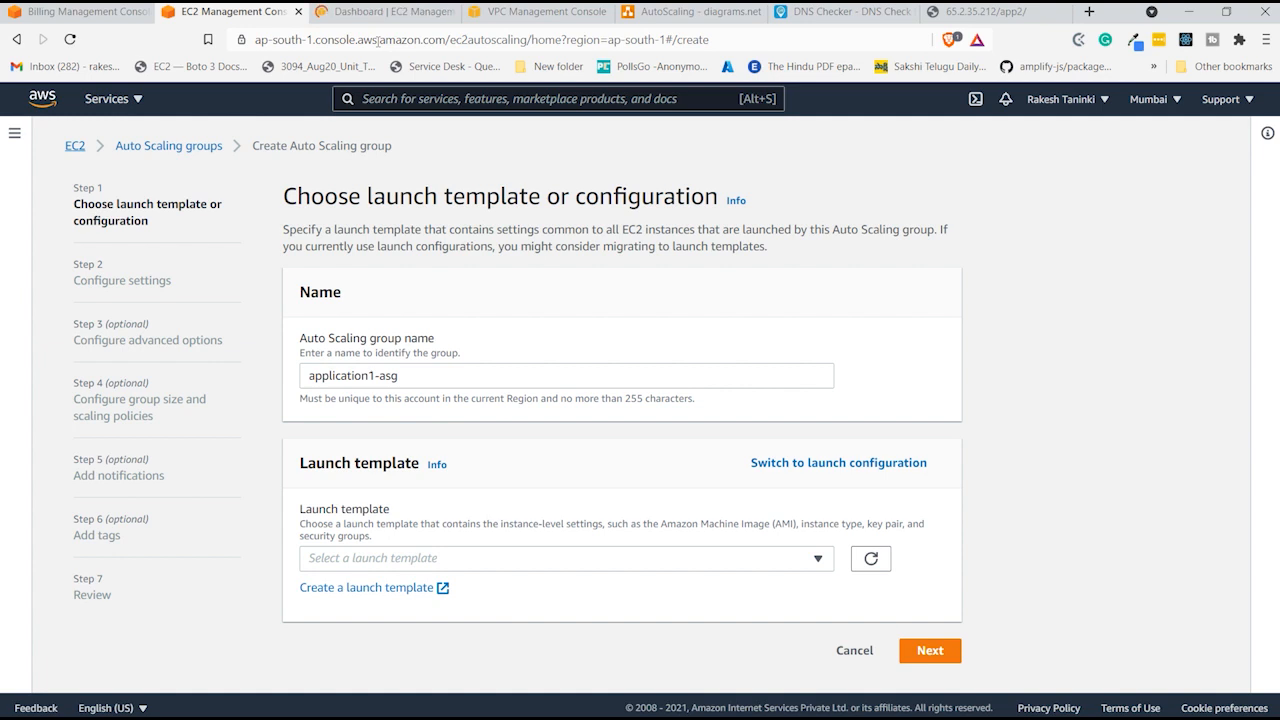
drag(374, 12, 237, 10)
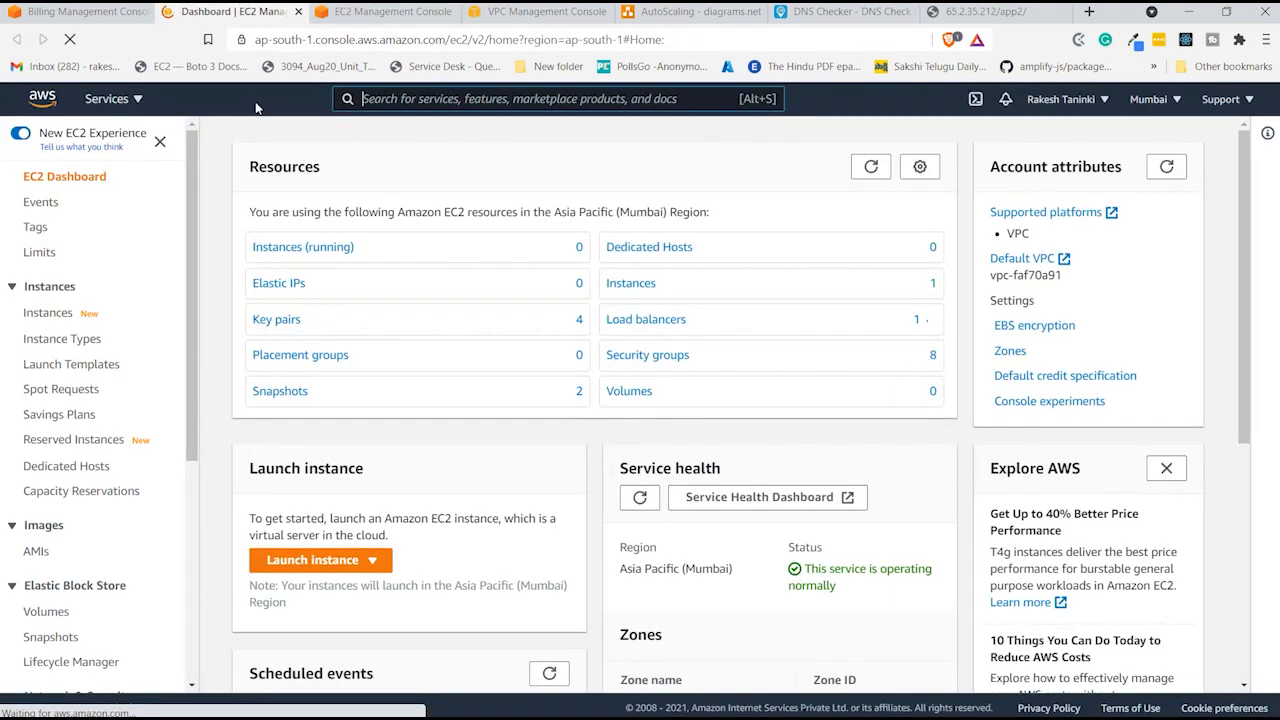
click(281, 247)
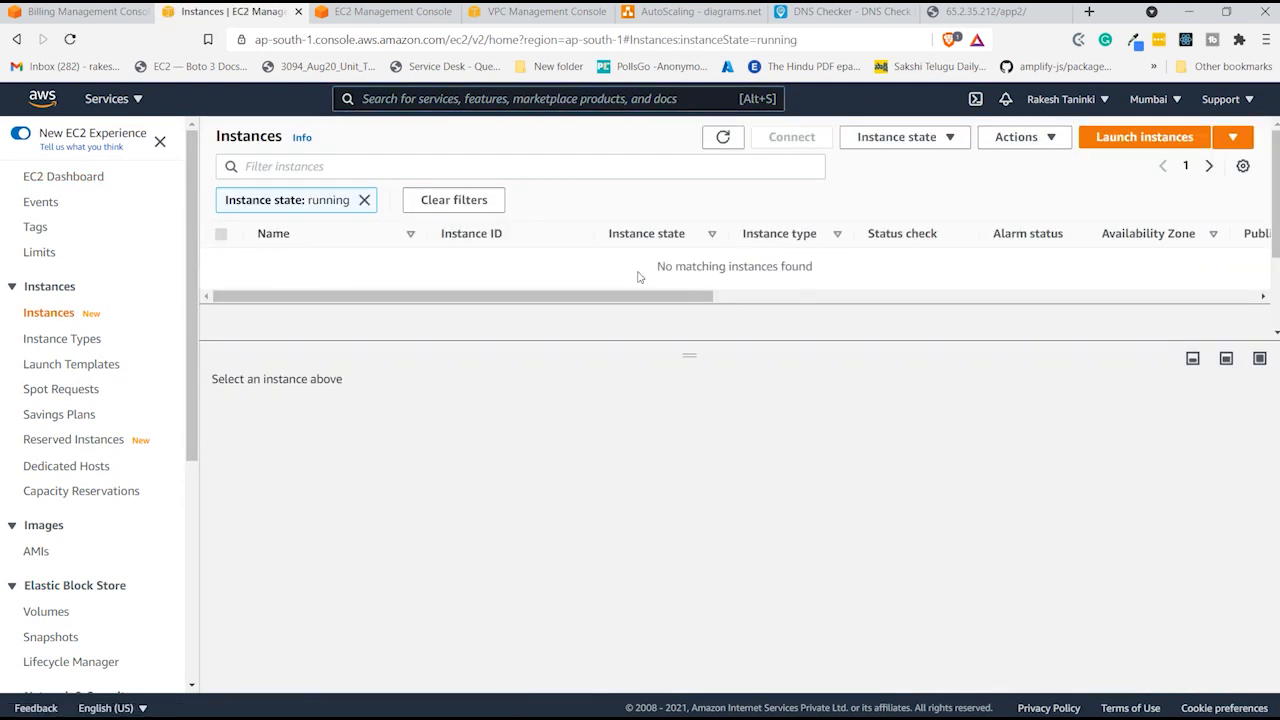
click(372, 11)
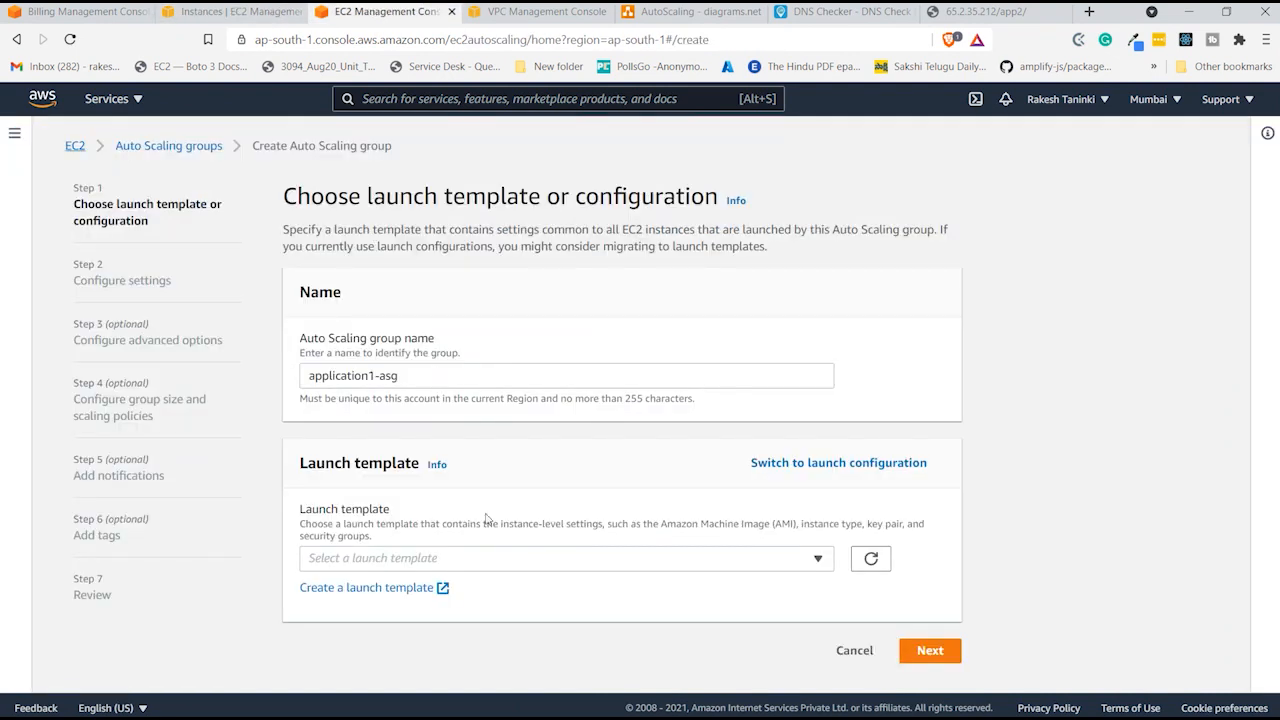
- Check which launch templates are available for the Auto Scaling group, refreshing the list
click(480, 564)
click(480, 564)
click(869, 562)
click(790, 565)
click(789, 565)
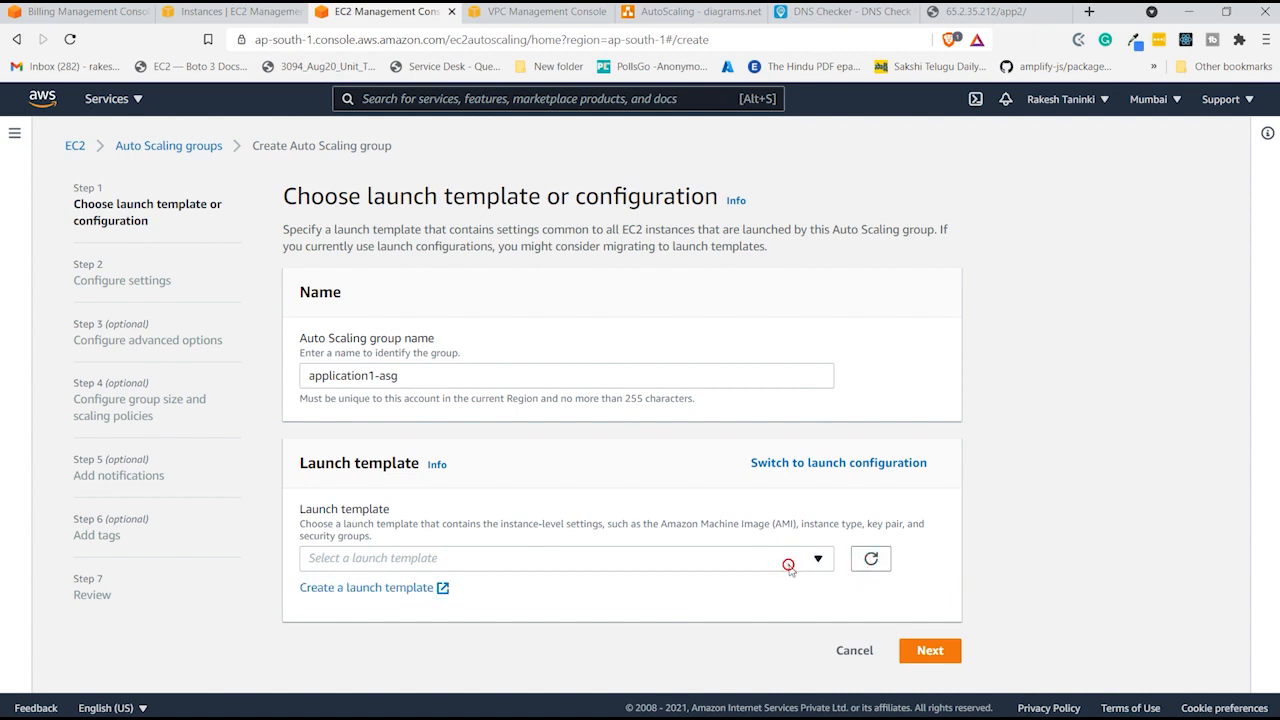
- View the available launch configurations for the group and return to the launch template option
click(800, 463)
click(715, 562)
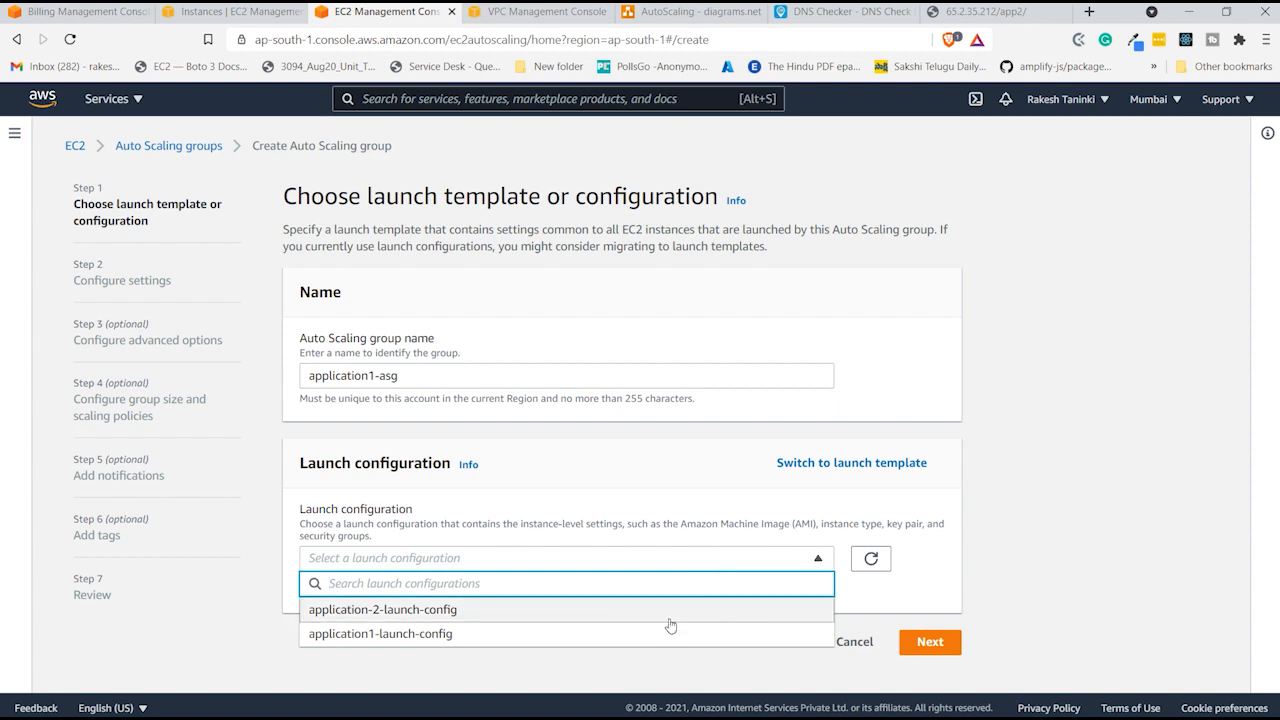
click(819, 463)
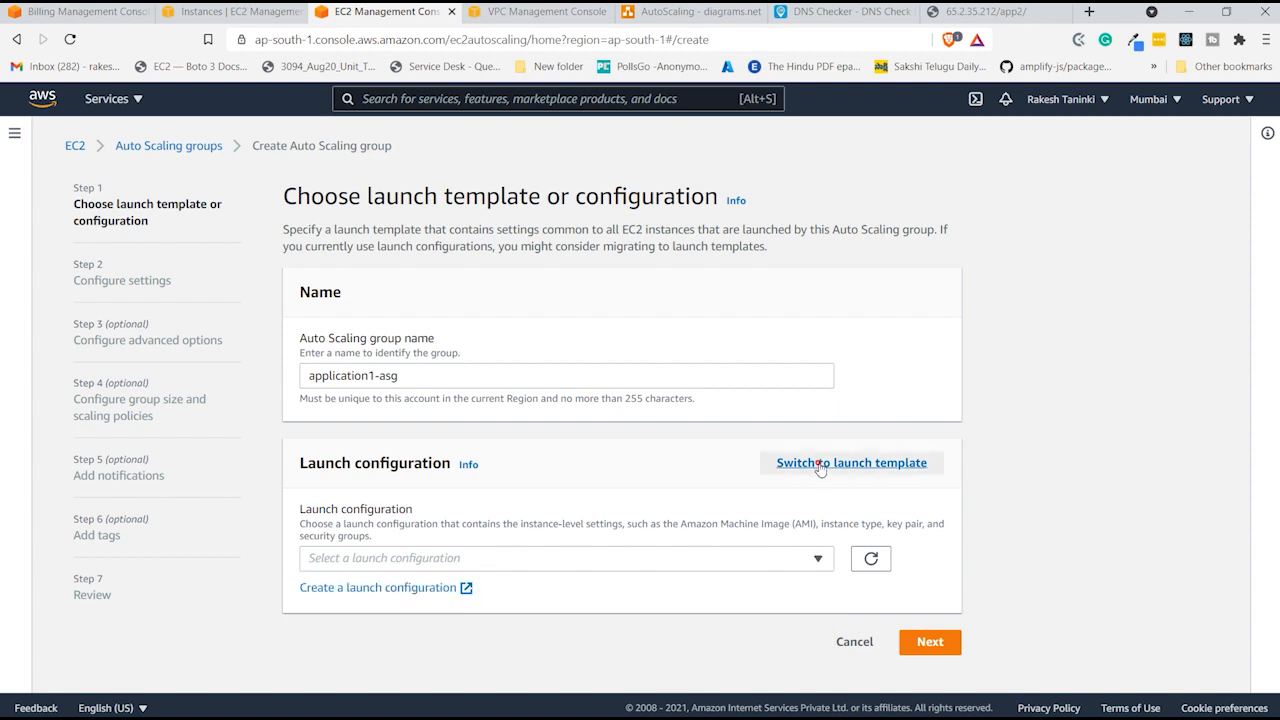
click(820, 463)
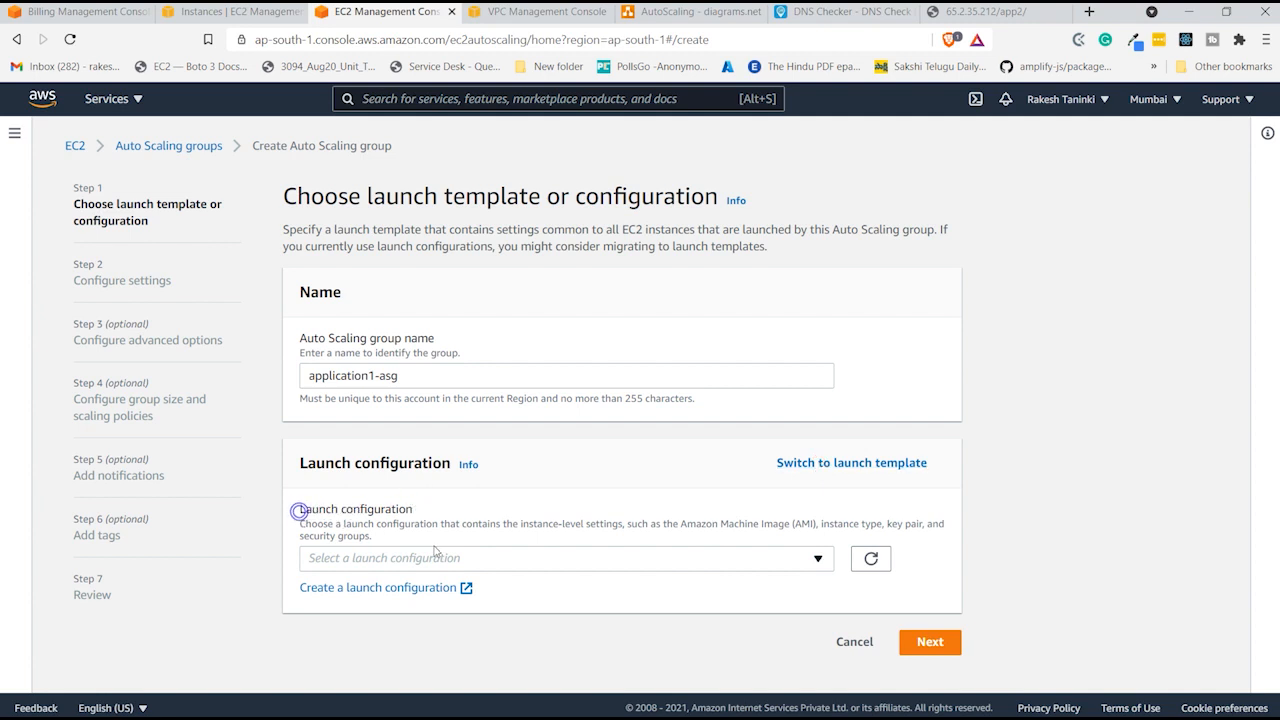
click(785, 466)
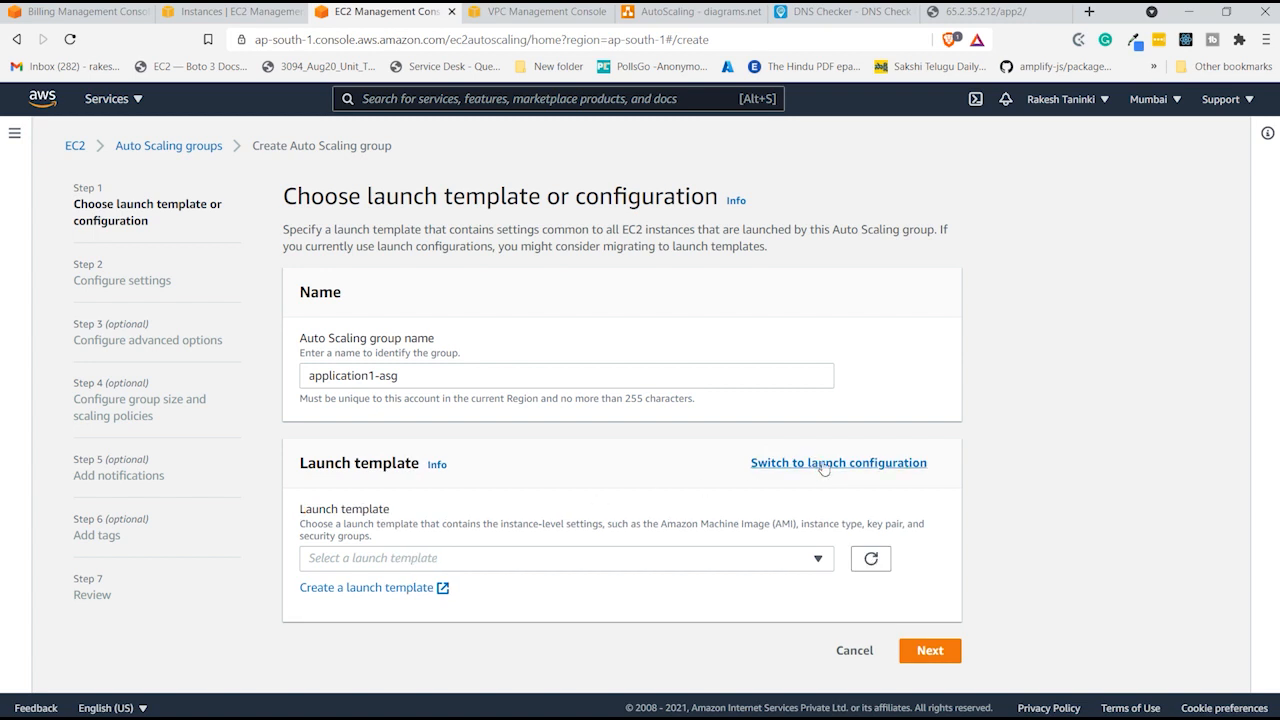
- Switch the group to a launch configuration, select application1-launch-config, and continue to the network settings
click(766, 465)
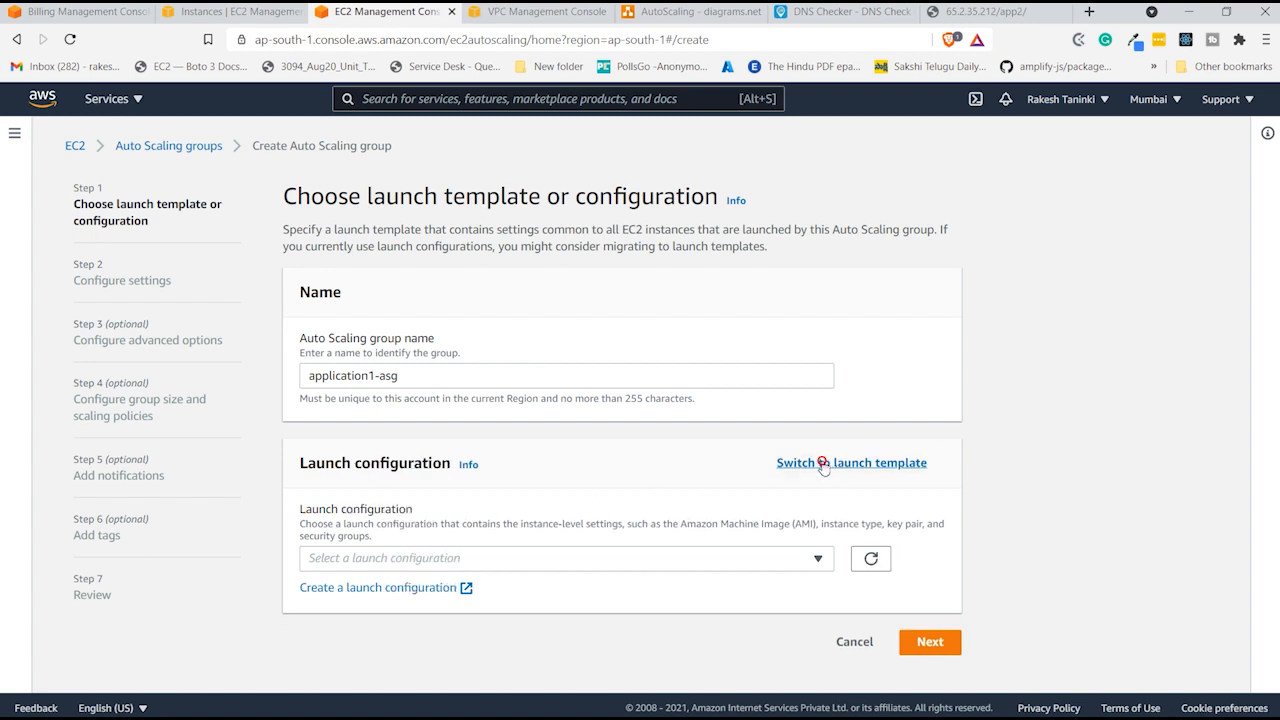
click(680, 560)
click(668, 634)
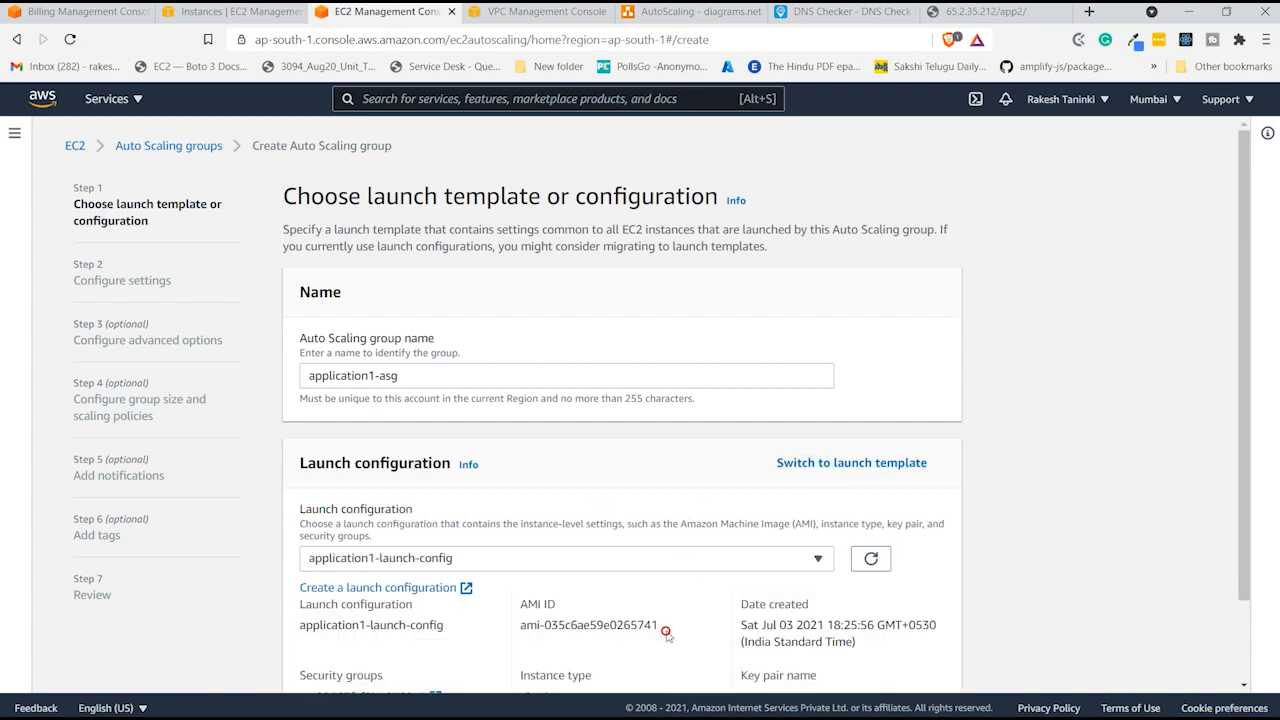
scroll(666, 625, down, 1)
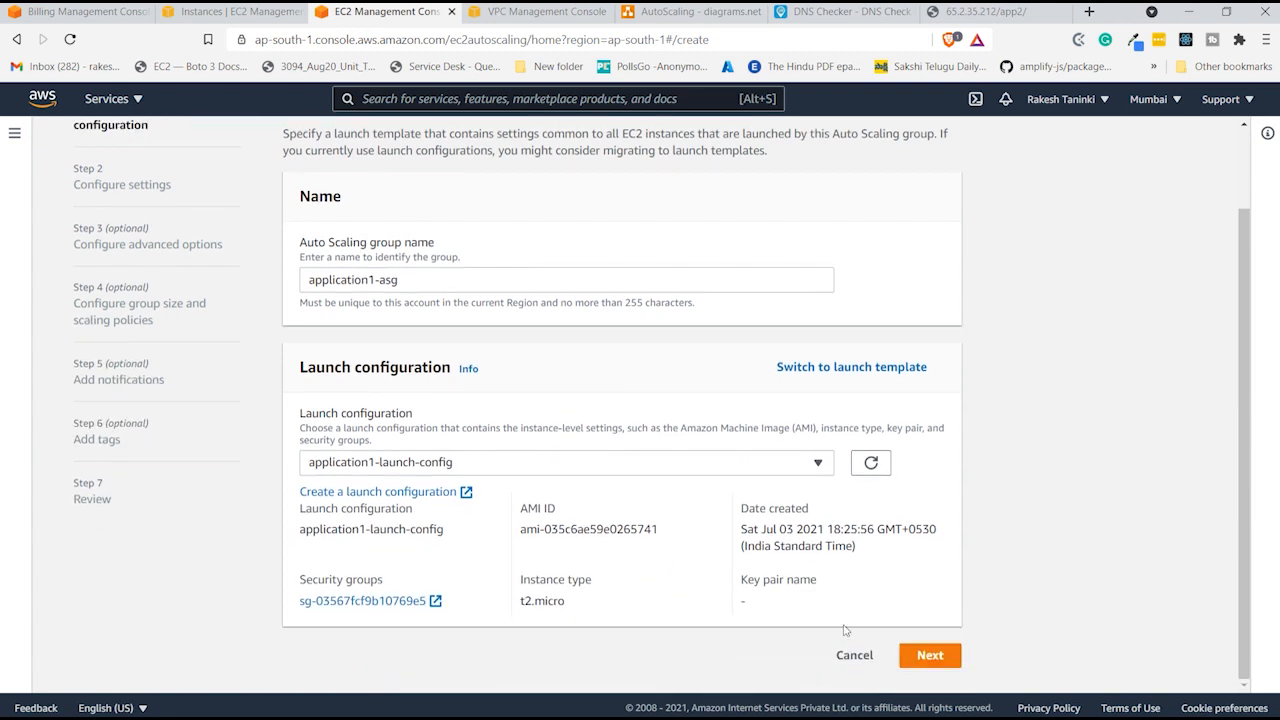
click(930, 655)
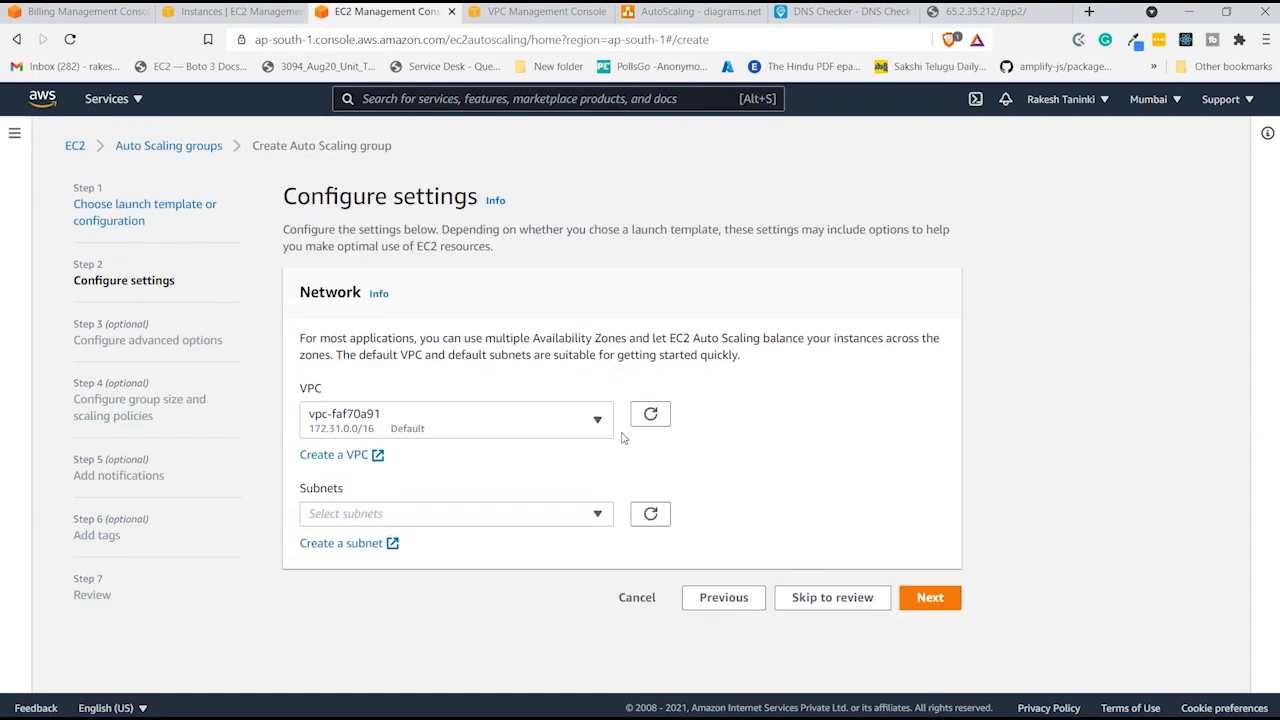
- Choose autoscaling-vpc as the VPC and app1-subnet in ap-south-1a as the subnet, and continue to the advanced options
click(560, 432)
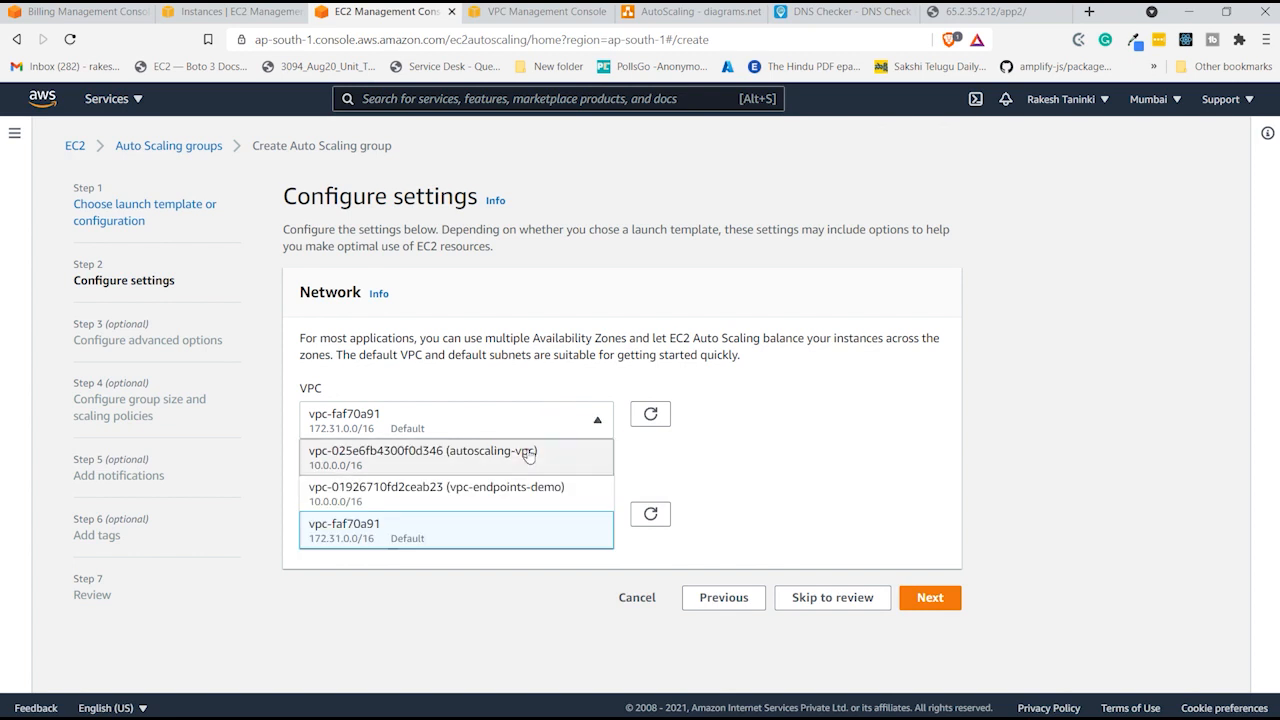
click(528, 453)
click(515, 517)
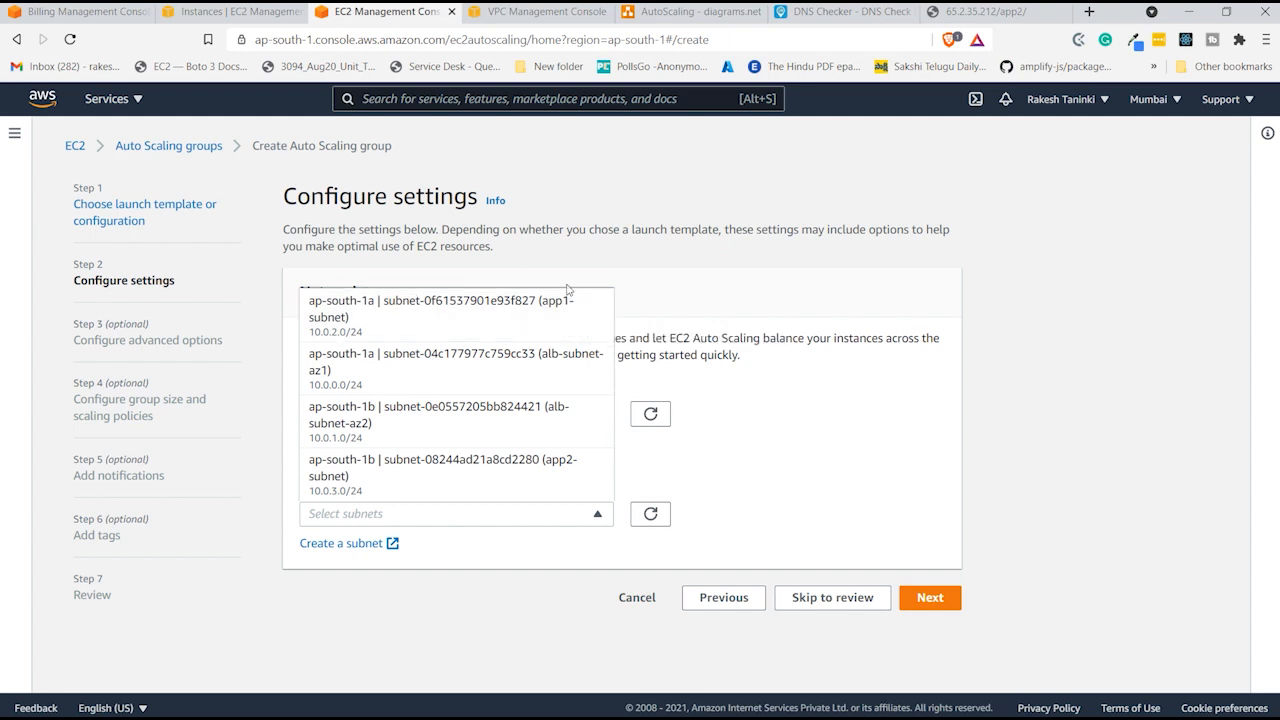
click(488, 314)
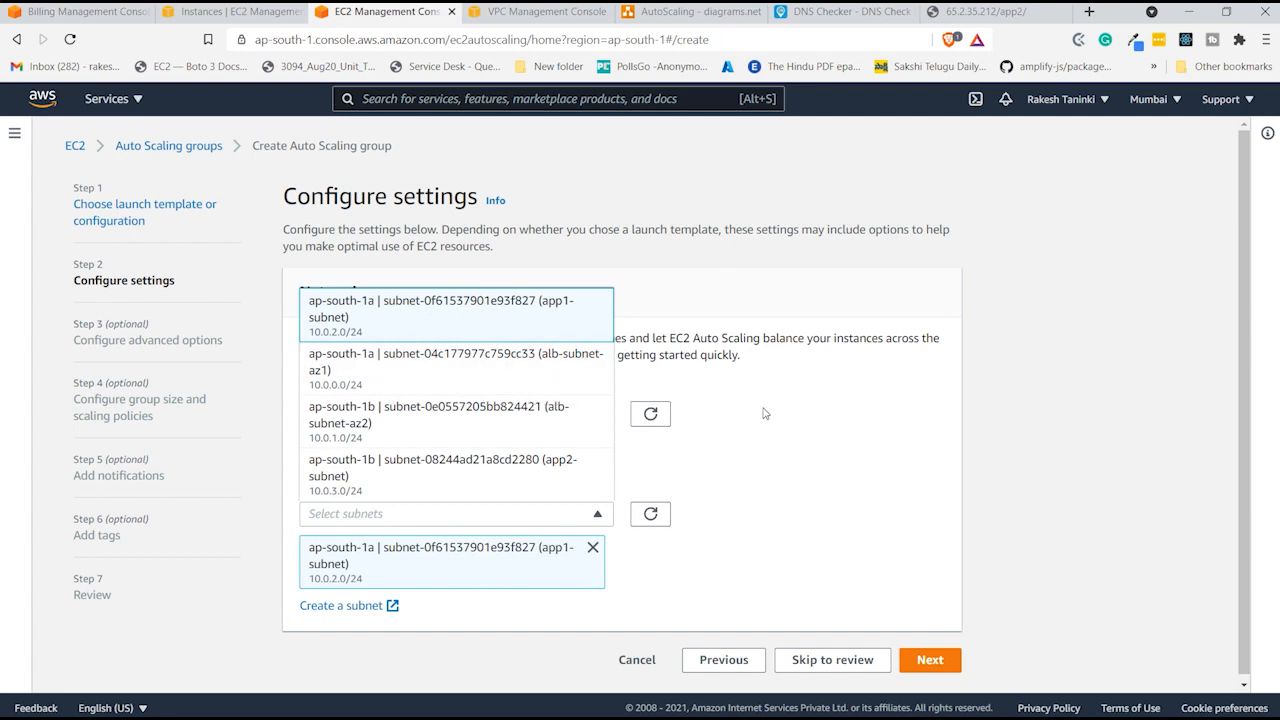
click(880, 438)
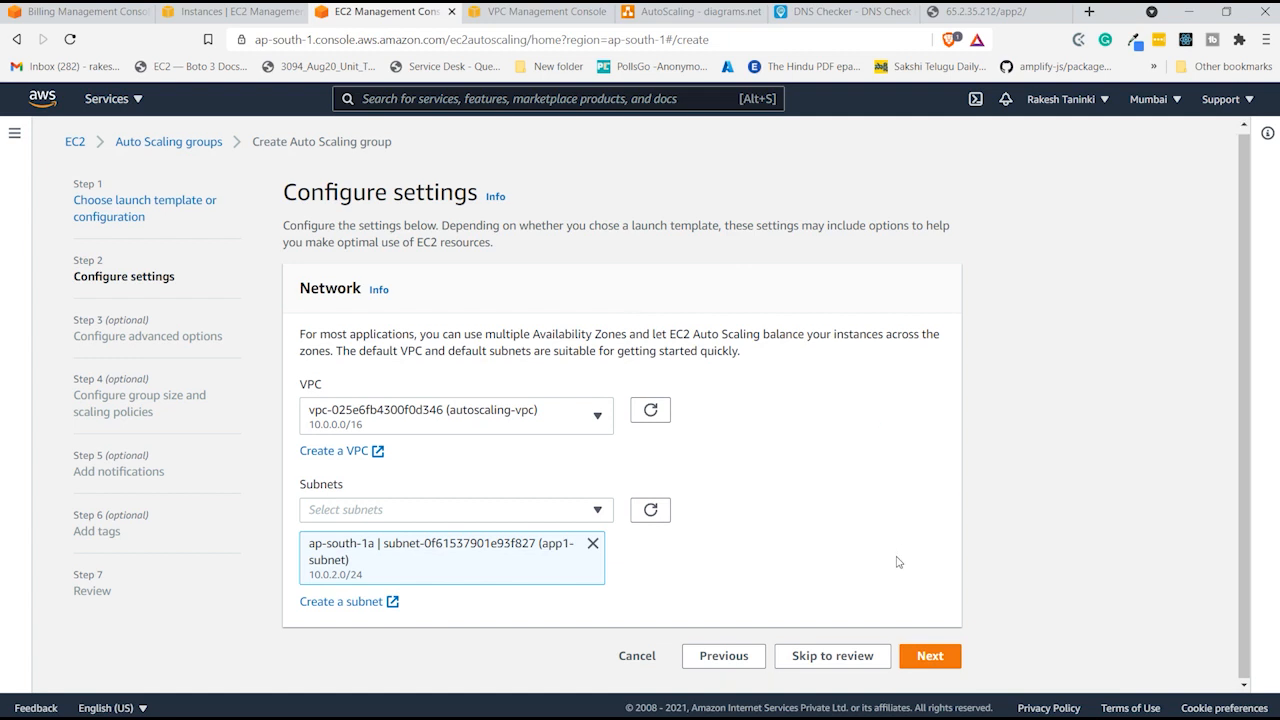
click(930, 660)
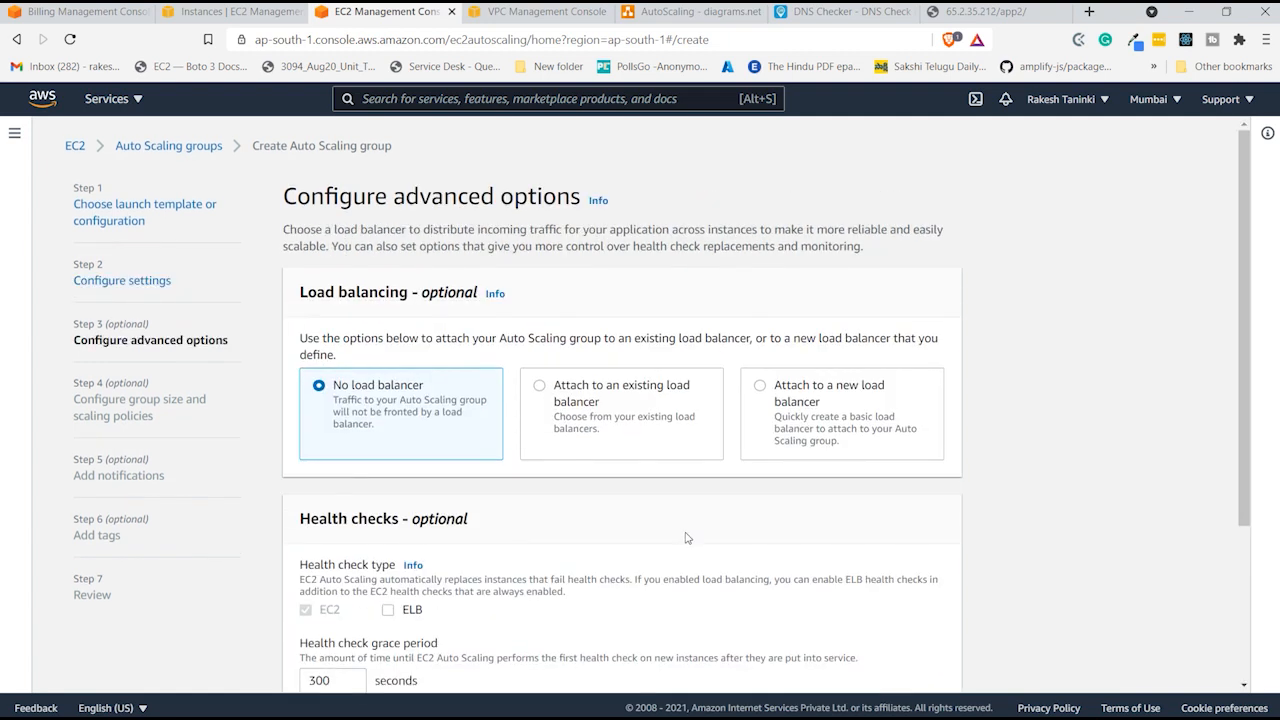
- View the settings for attaching a new load balancer, and choose to attach the group to an existing load balancer instead
scroll(684, 536, down, 1)
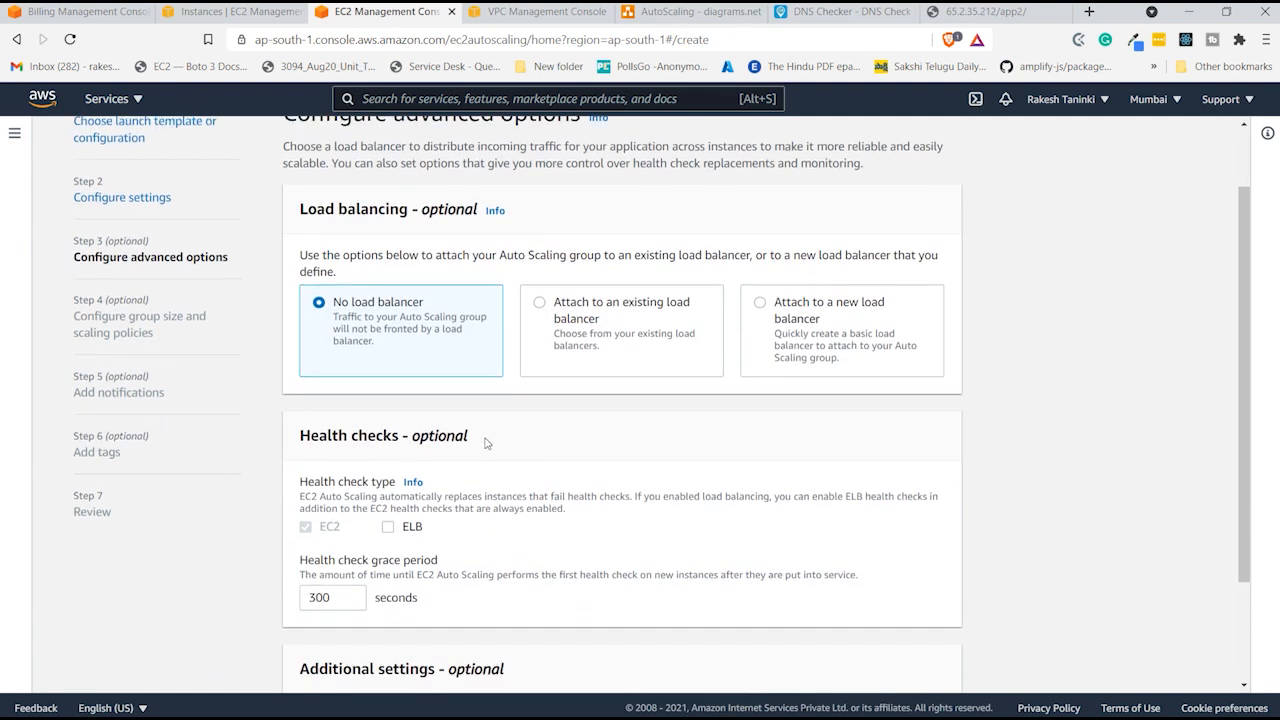
scroll(490, 446, up, 1)
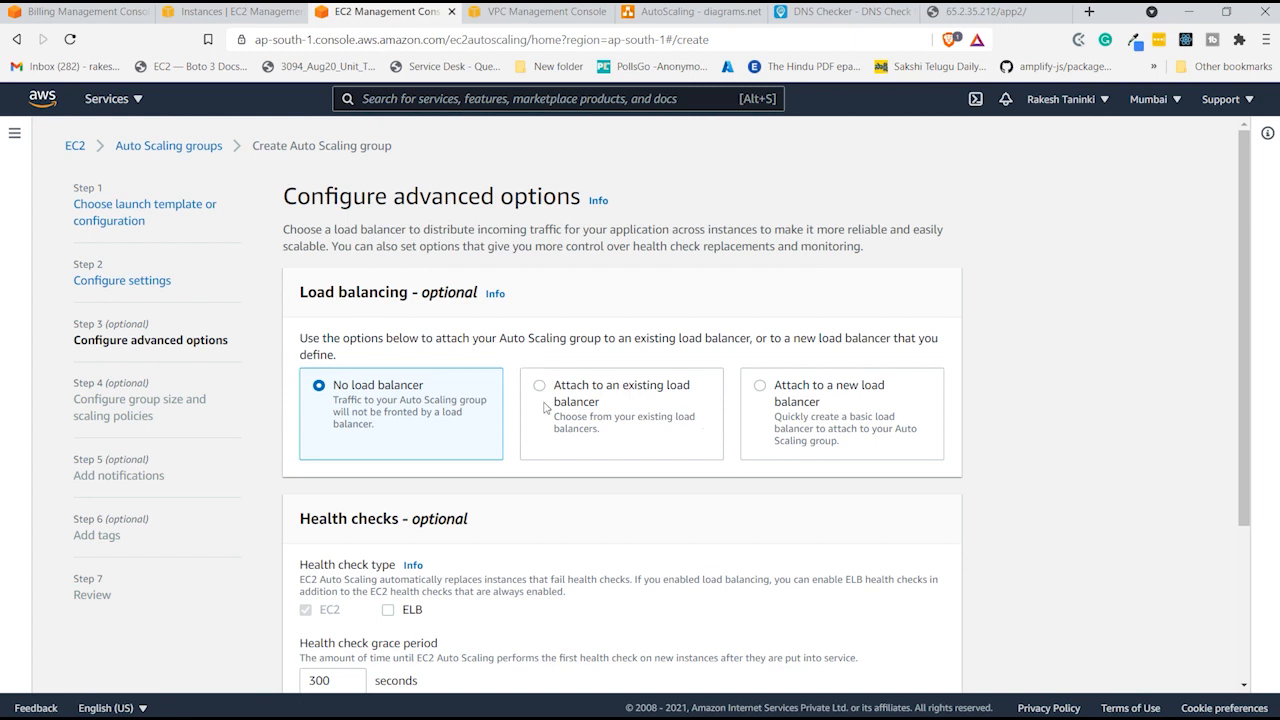
click(594, 400)
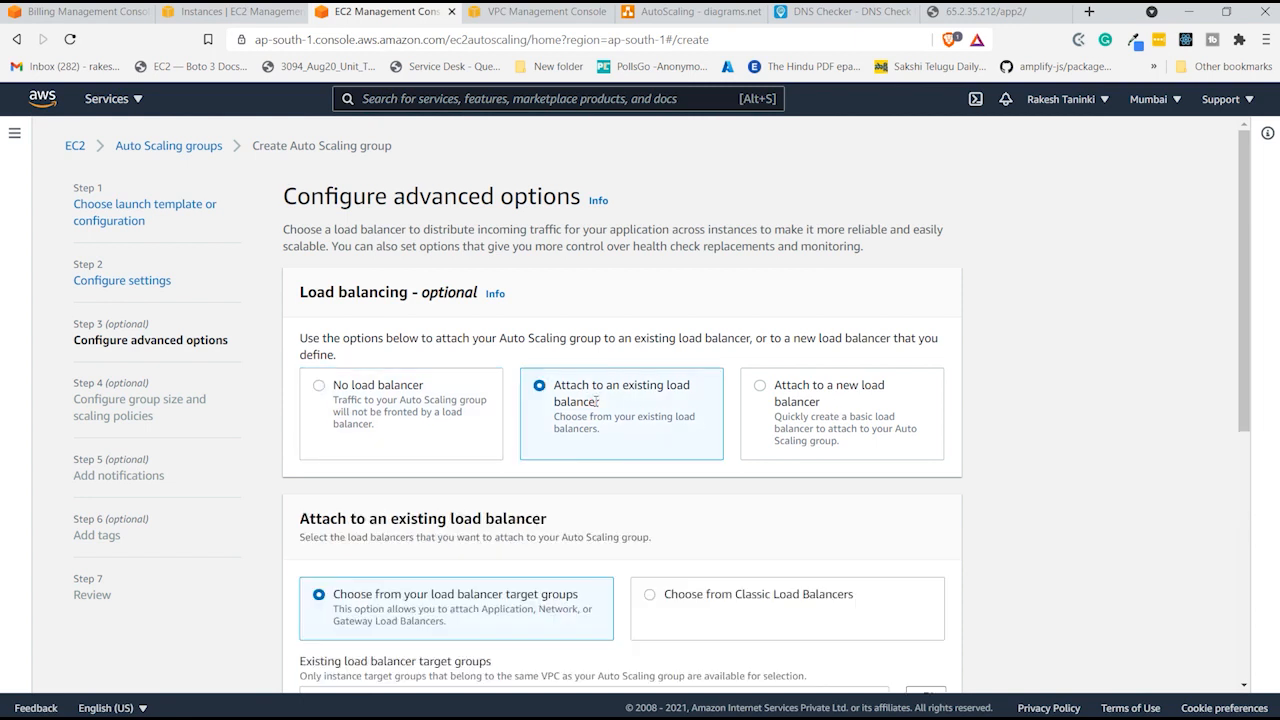
click(785, 410)
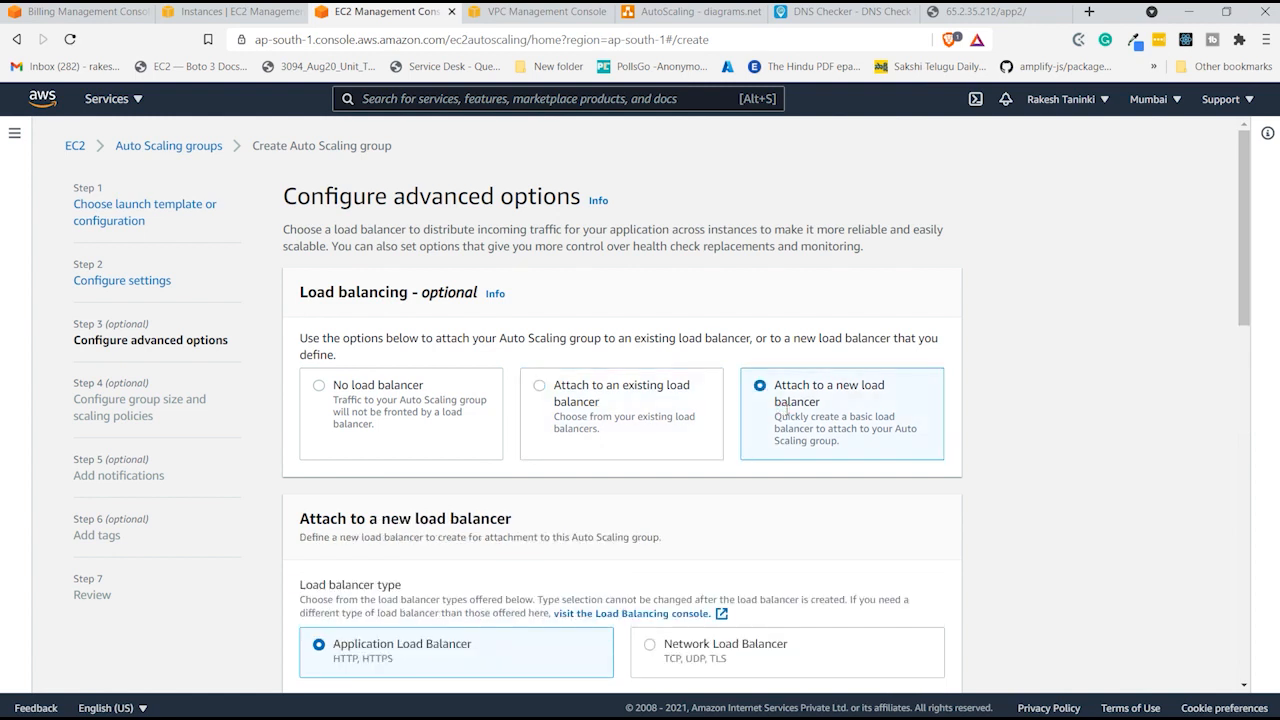
scroll(650, 360, down, 2)
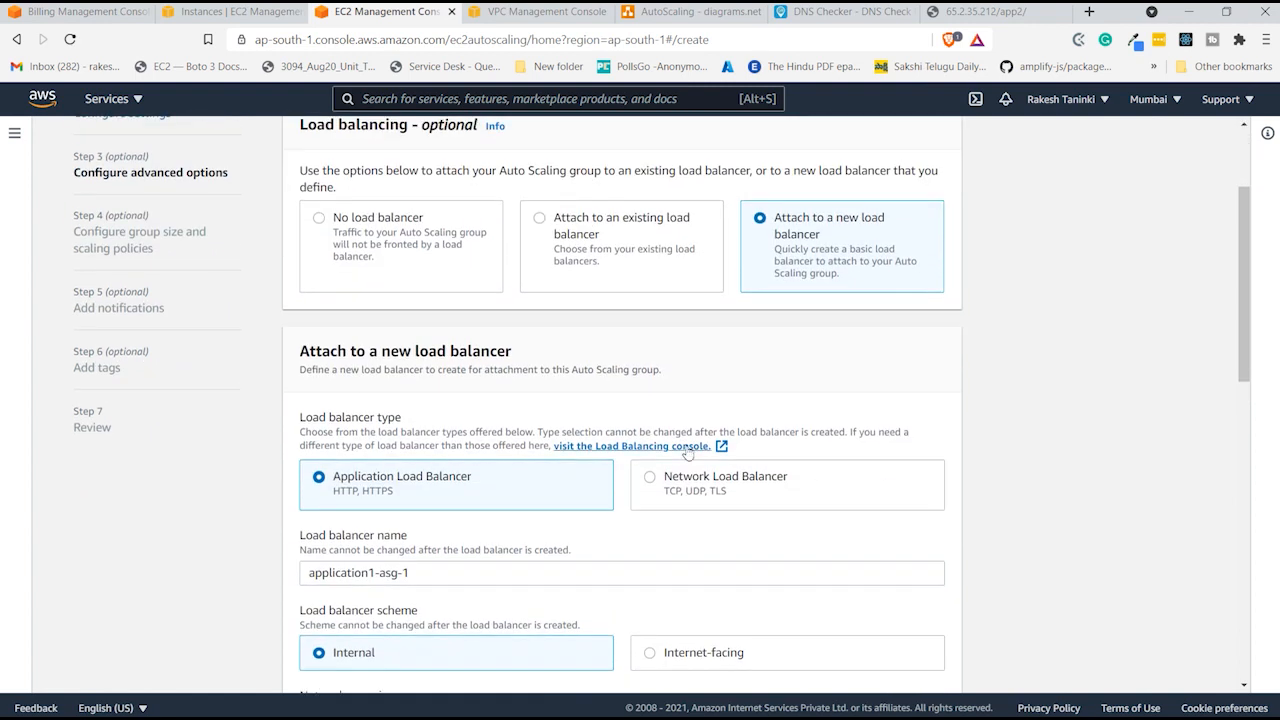
scroll(591, 328, up, 1)
click(591, 328)
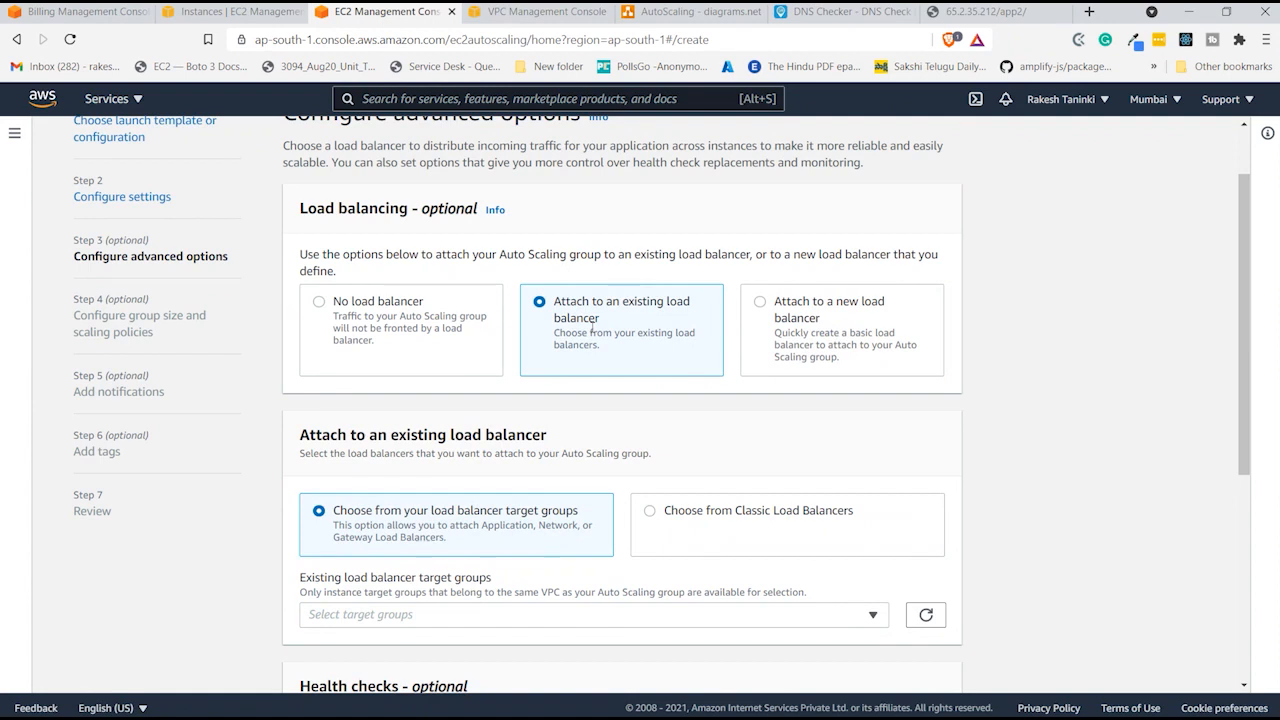
- Attach the Auto Scaling group to the existing load balancer target group app1-tg
scroll(591, 328, down, 2)
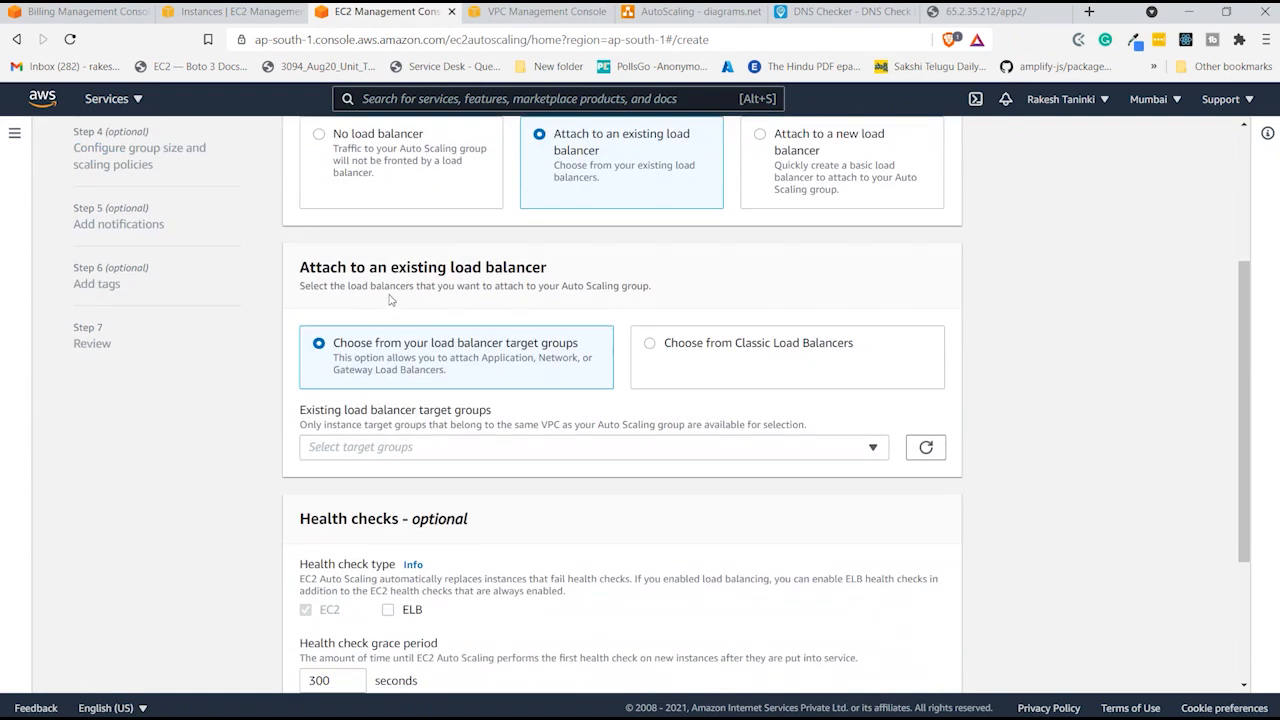
drag(379, 343, 586, 355)
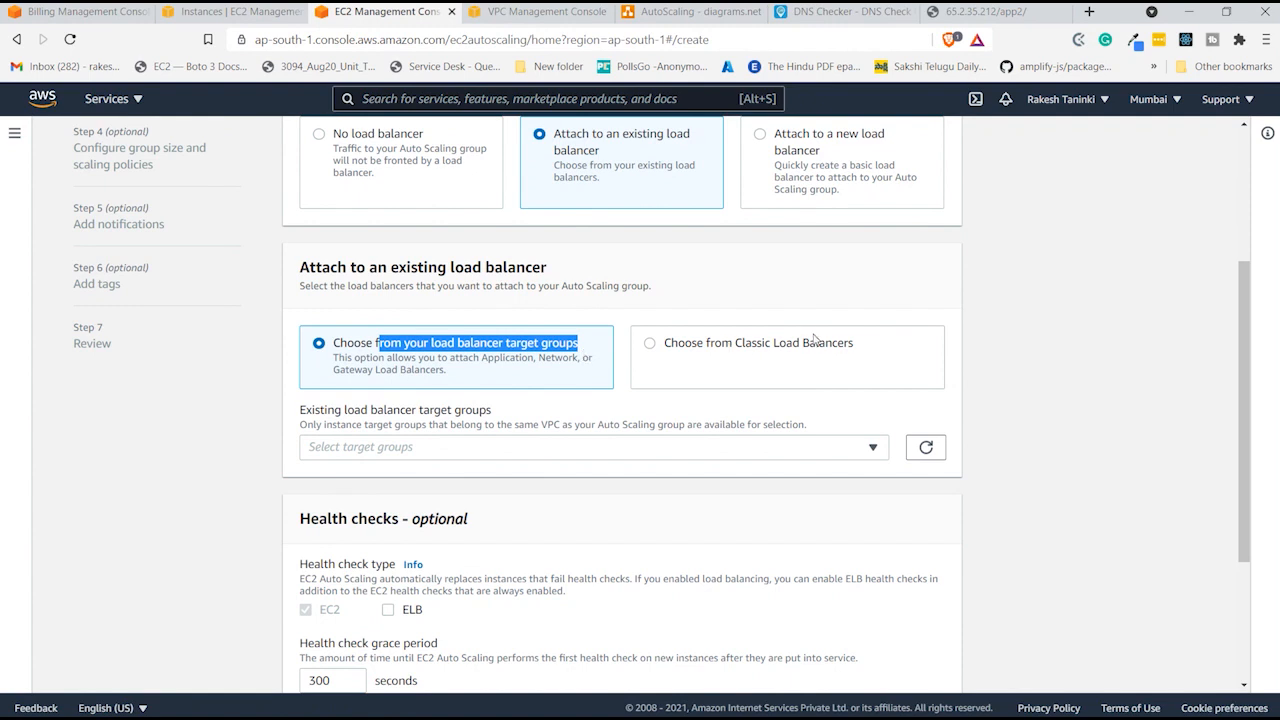
click(520, 338)
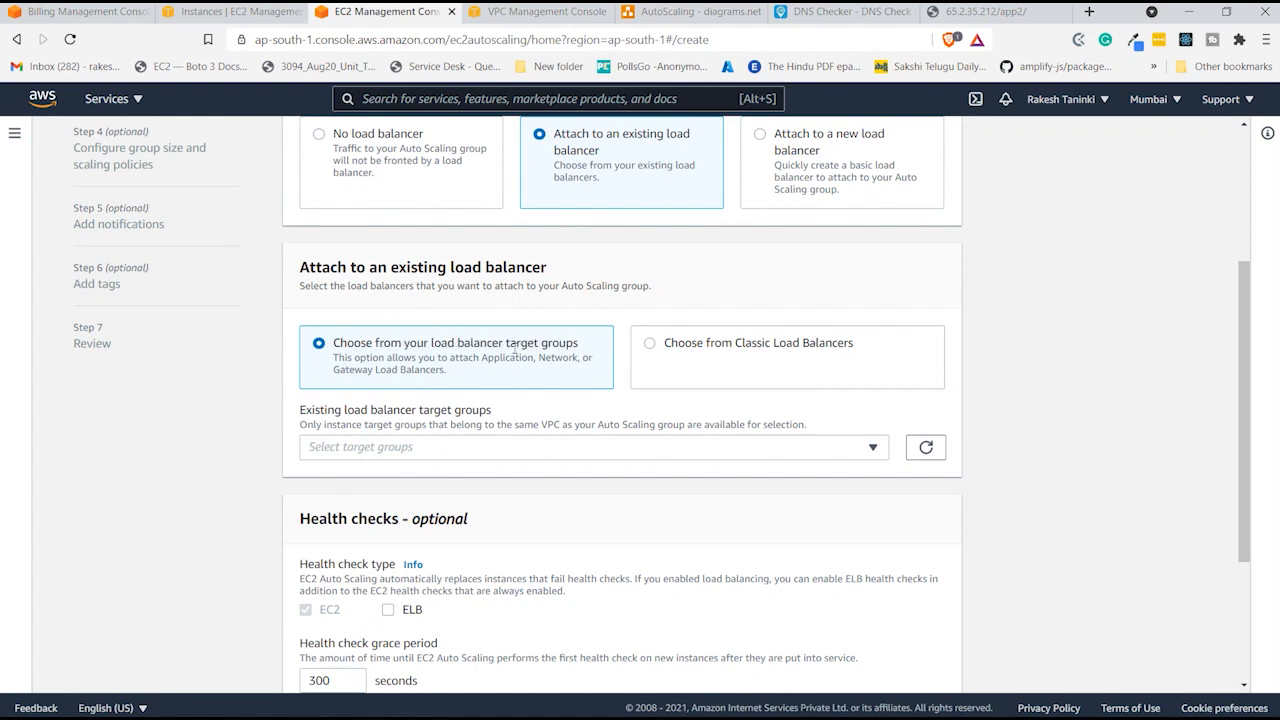
drag(467, 342, 579, 358)
click(537, 389)
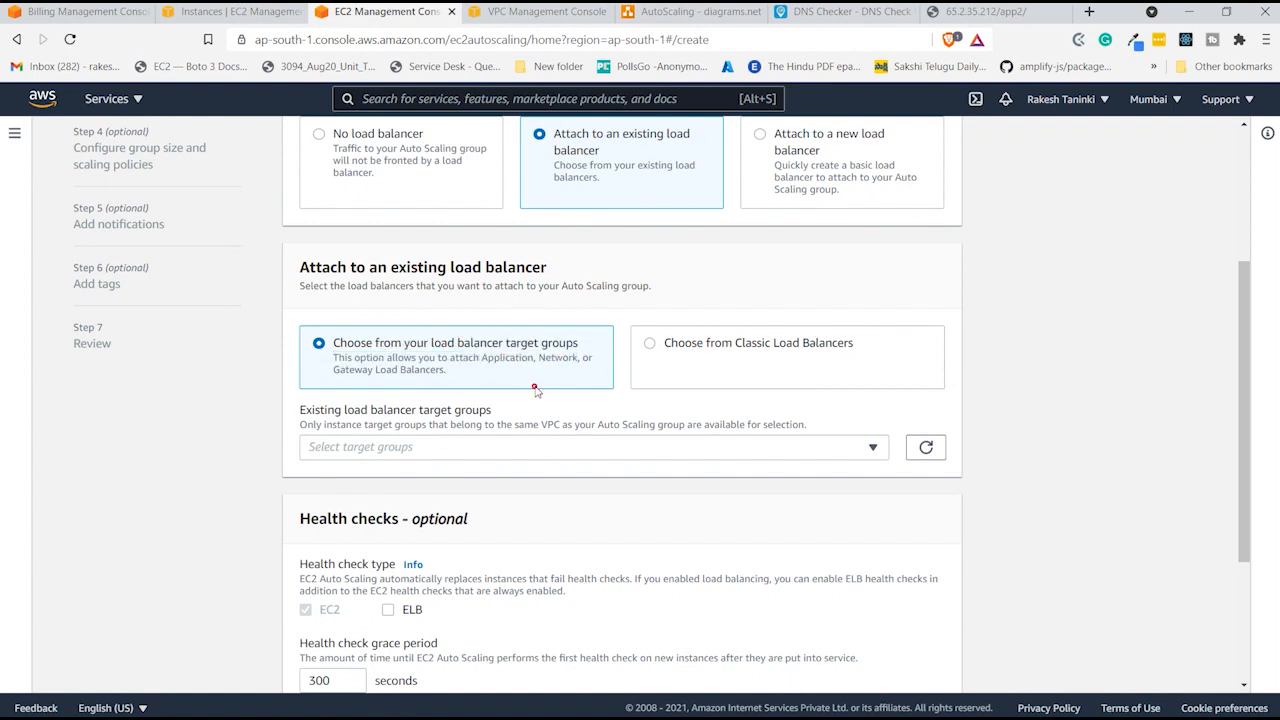
click(521, 446)
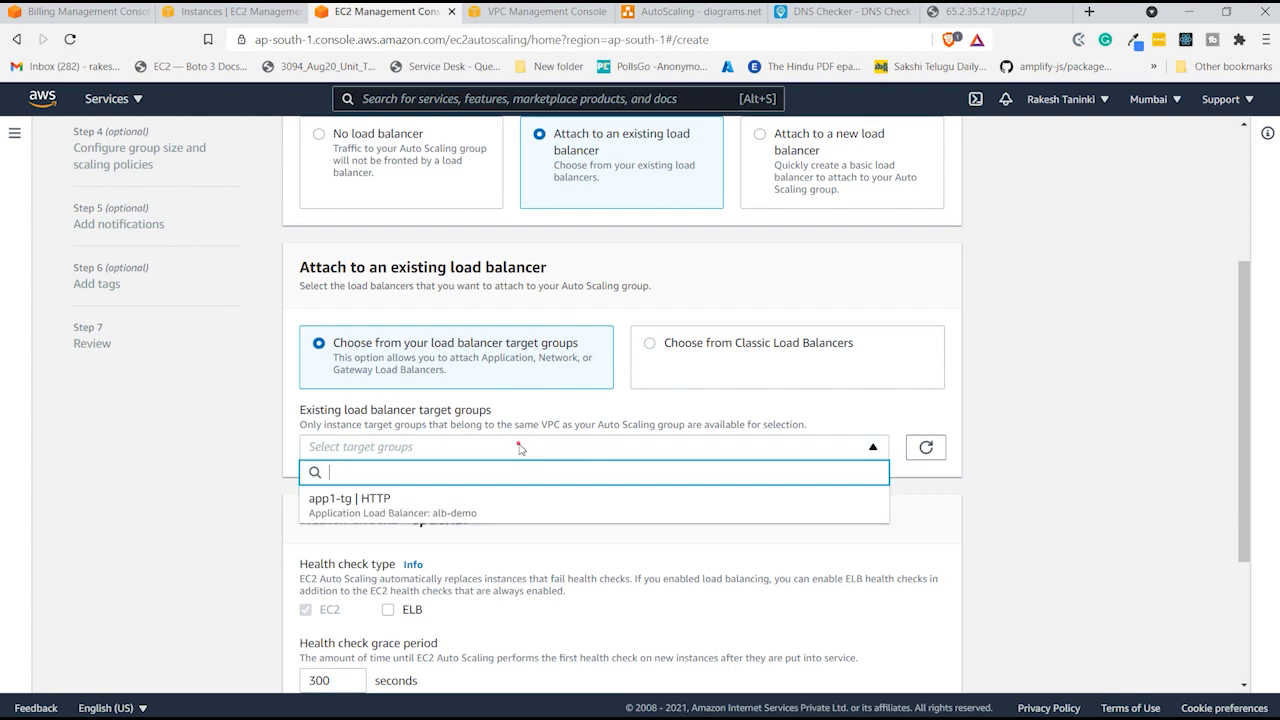
click(523, 503)
scroll(418, 469, up, 3)
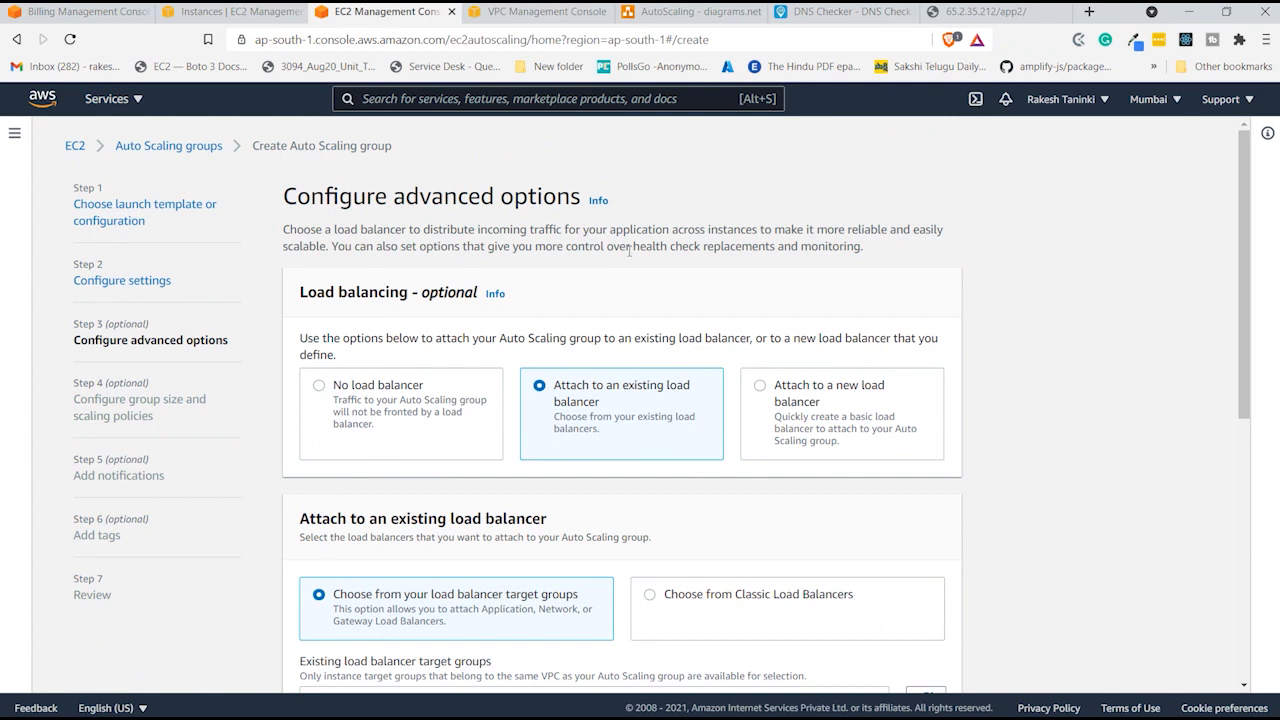
scroll(488, 310, down, 3)
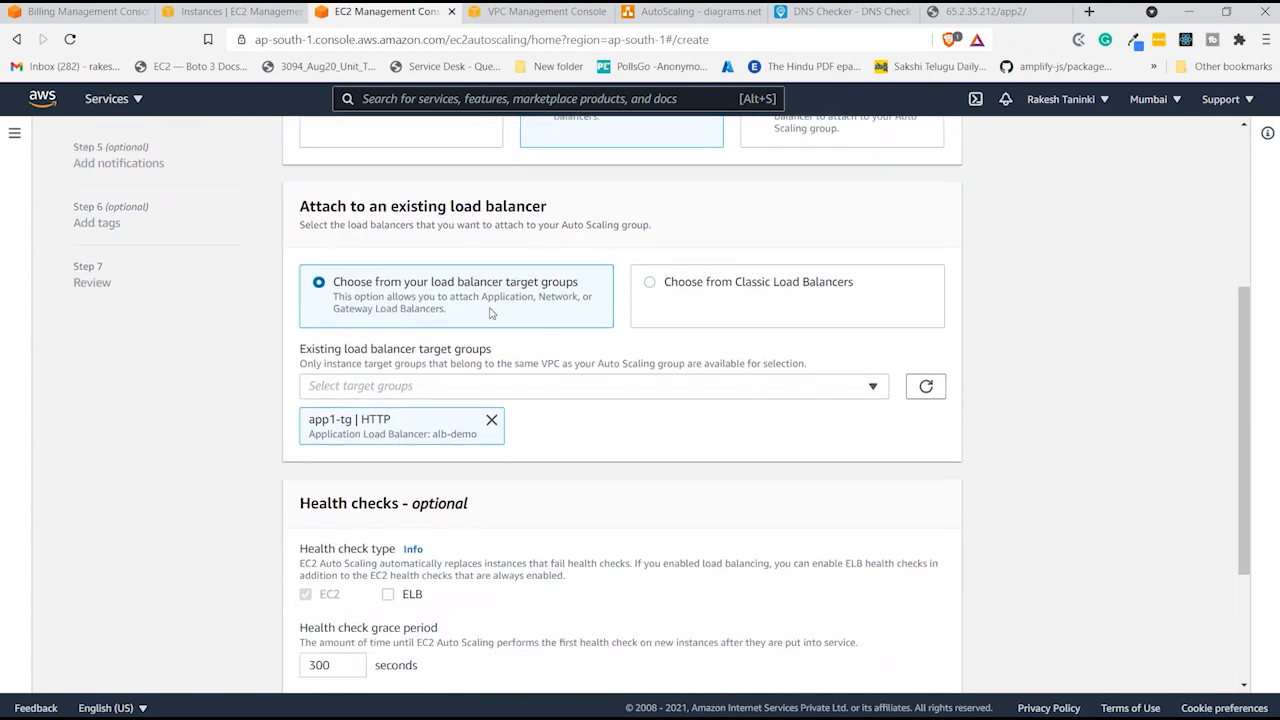
scroll(490, 313, down, 1)
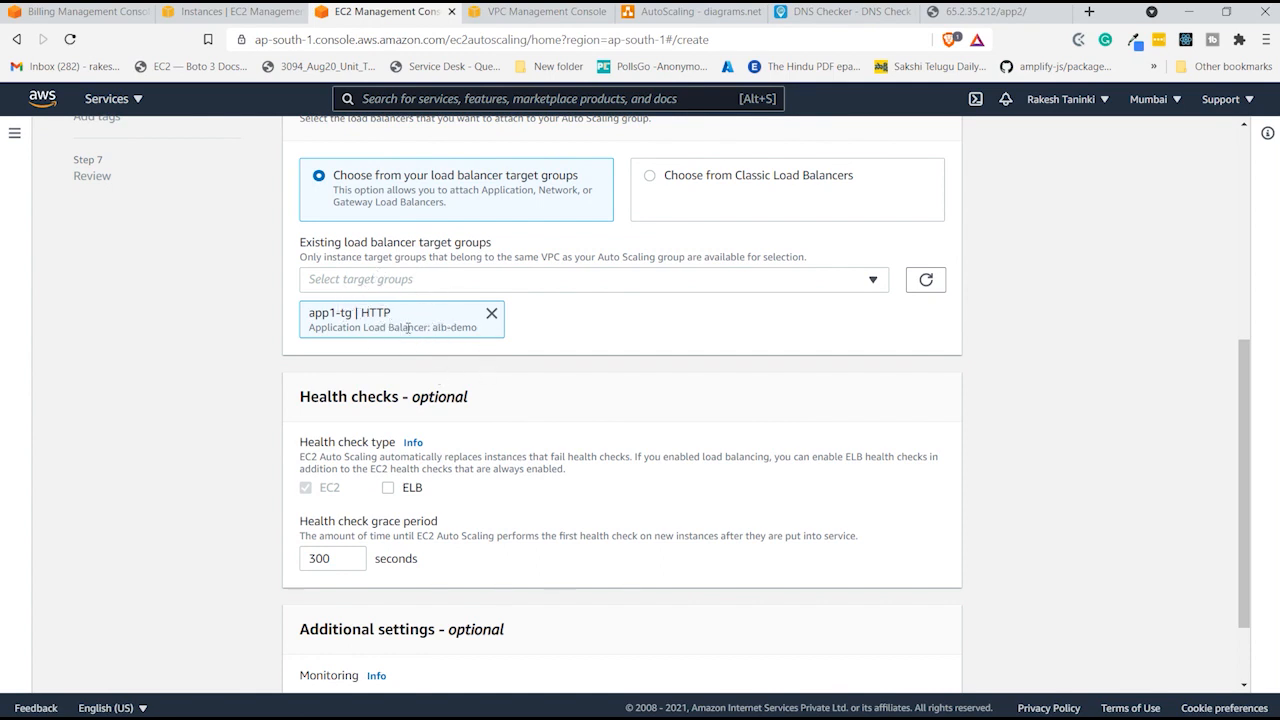
- Examine the AutoScaling architecture diagram in diagrams.net and return to the Auto Scaling group setup in the AWS console
click(690, 12)
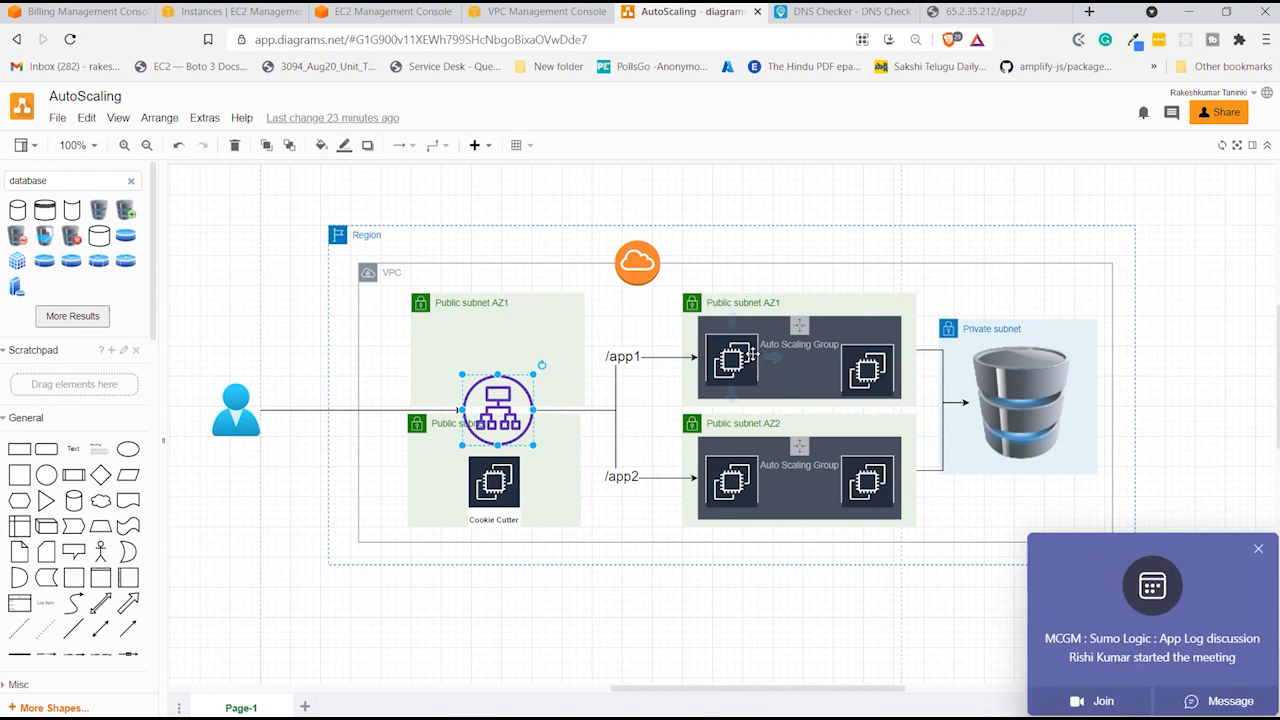
click(1259, 549)
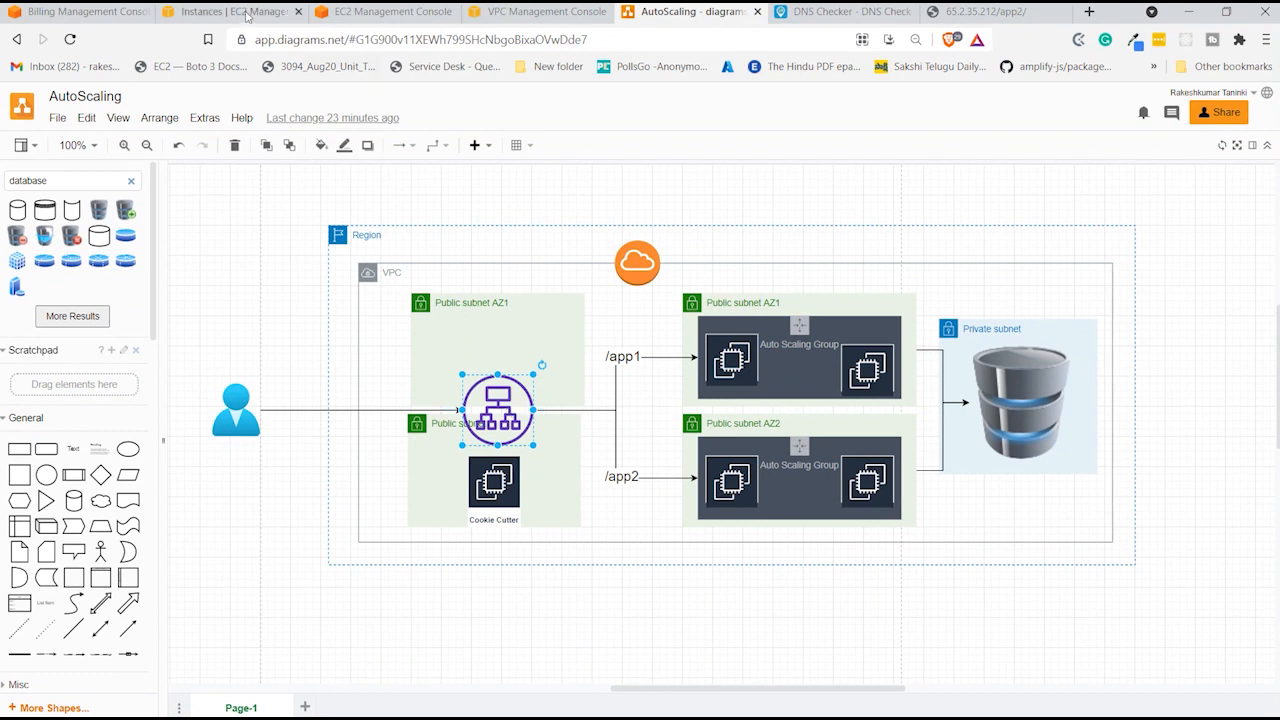
click(242, 12)
click(360, 12)
- Enable ELB health checks for the group and continue to the group size and scaling policies
scroll(514, 420, down, 2)
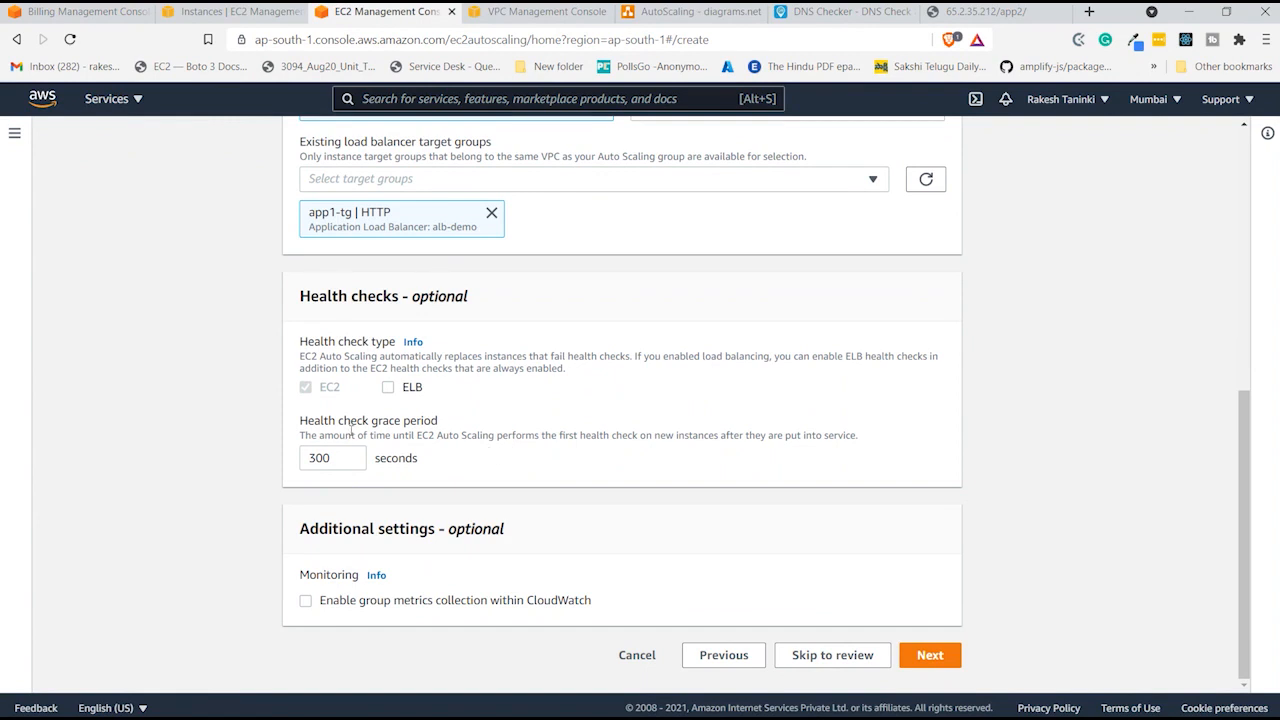
click(387, 388)
drag(299, 421, 433, 420)
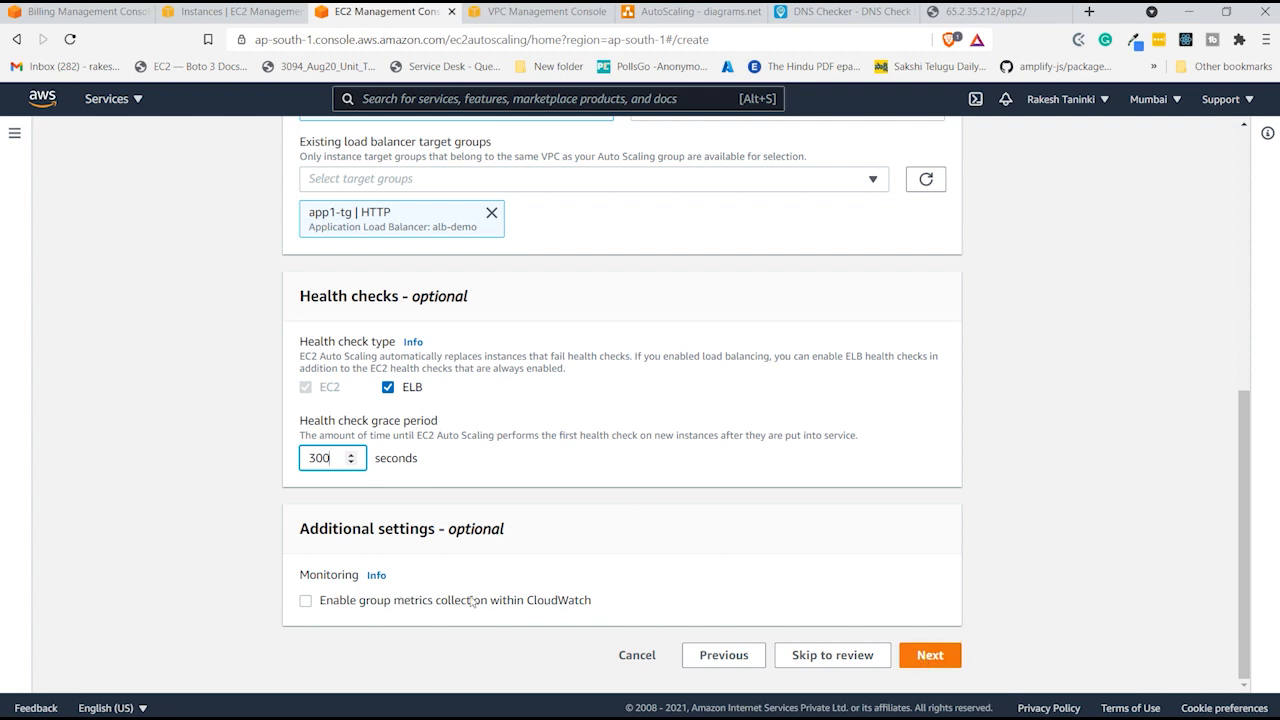
click(930, 655)
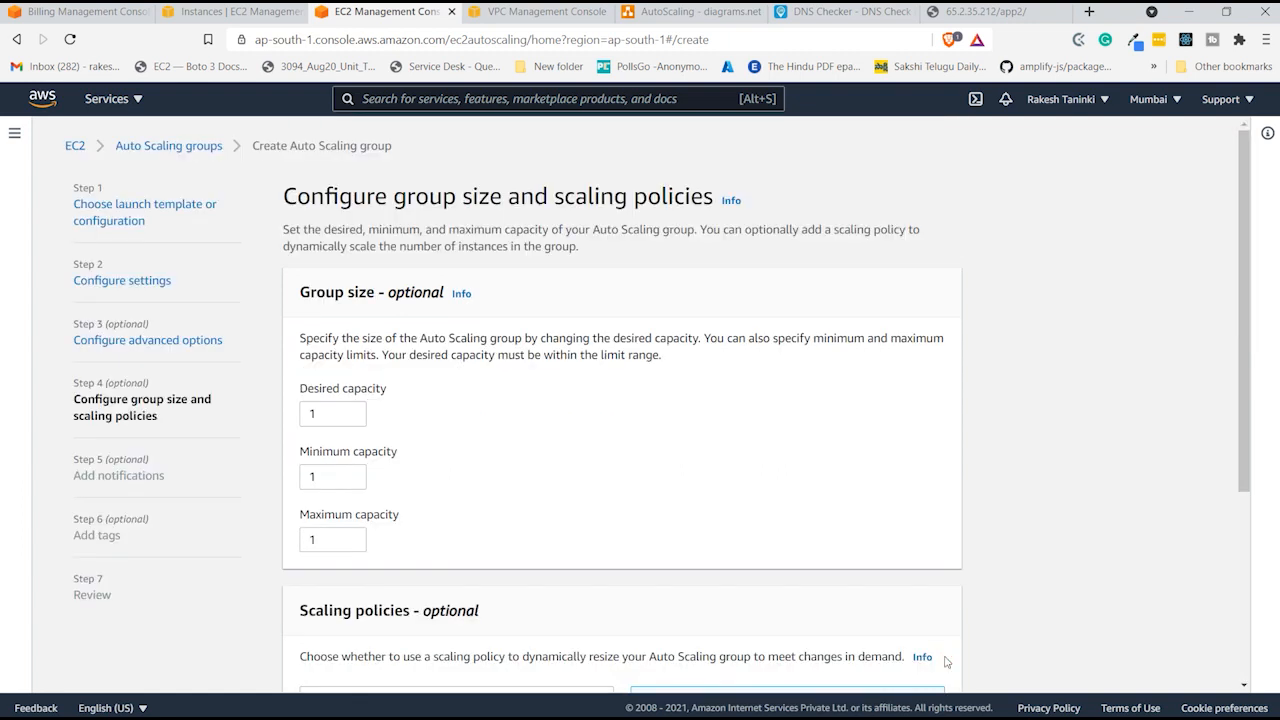
- Set the group's desired capacity to 2 and its maximum capacity to 5
drag(297, 295, 395, 303)
click(395, 308)
scroll(354, 300, down, 1)
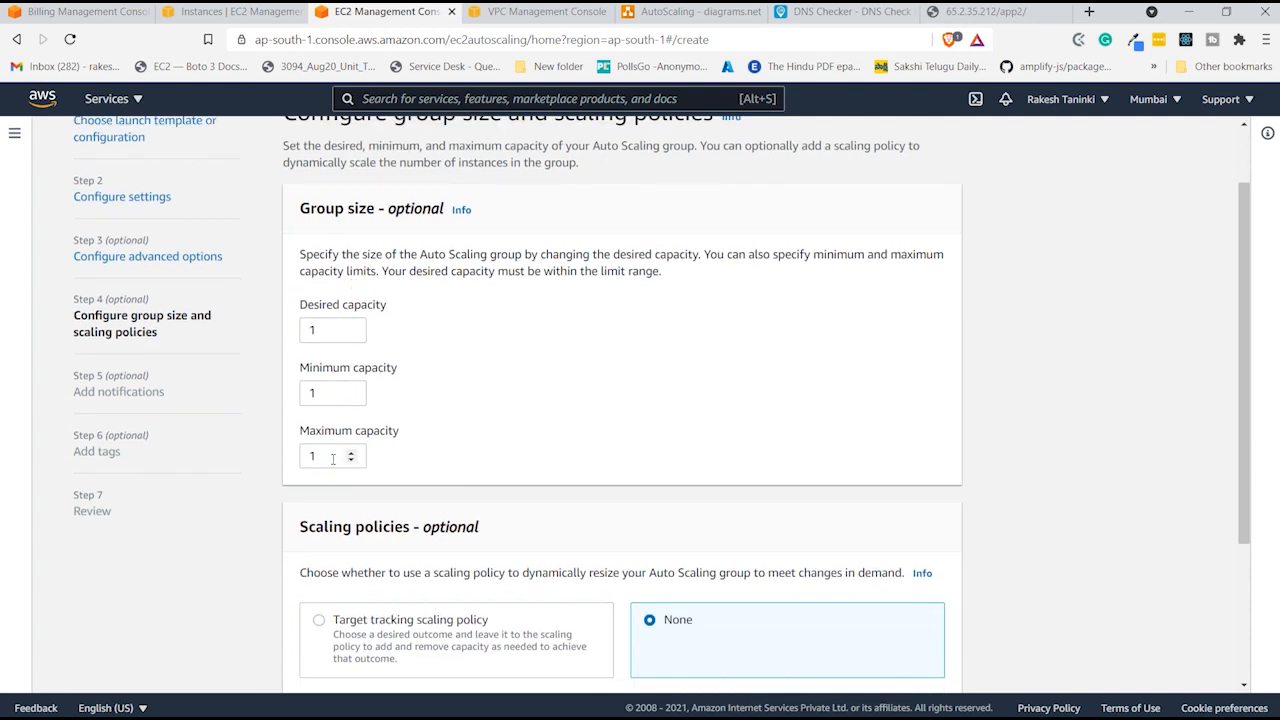
click(322, 325)
key(BackSpace)
text(2)
click(325, 455)
key(BackSpace)
text(5)
click(441, 331)
drag(300, 304, 393, 306)
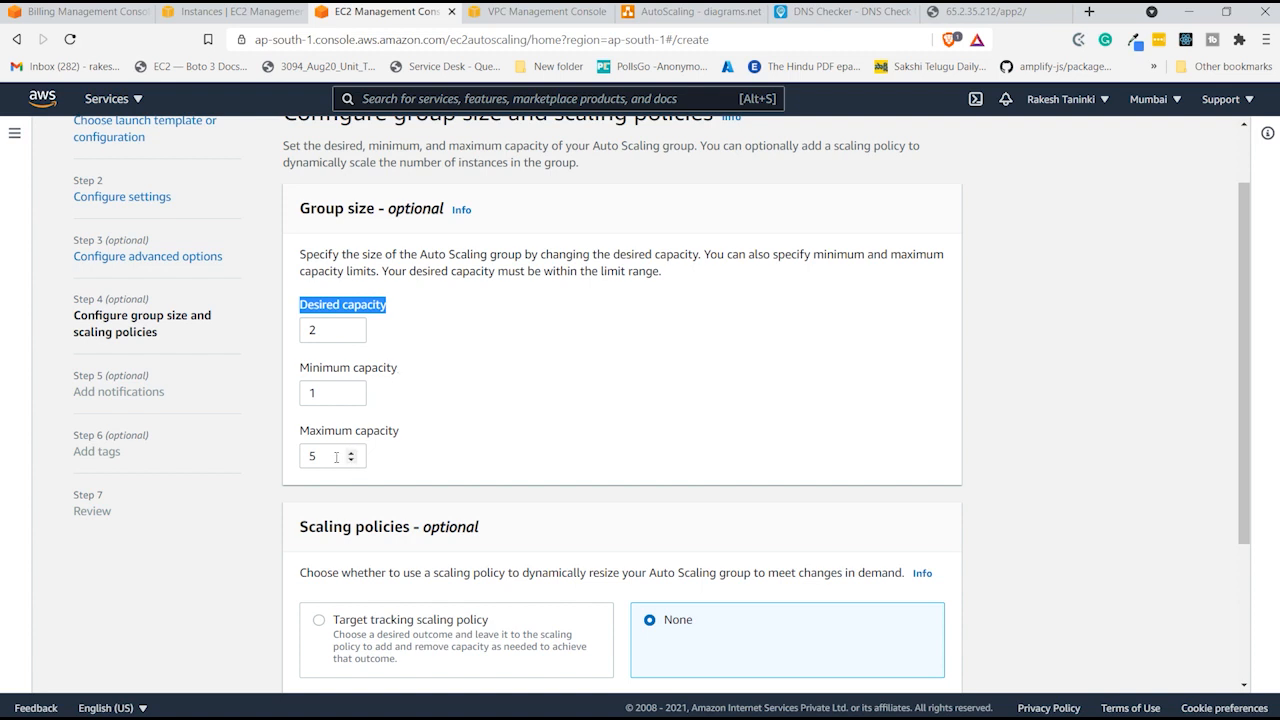
click(473, 417)
- Choose a target tracking scaling policy for the Auto Scaling group instead of none
scroll(475, 418, down, 2)
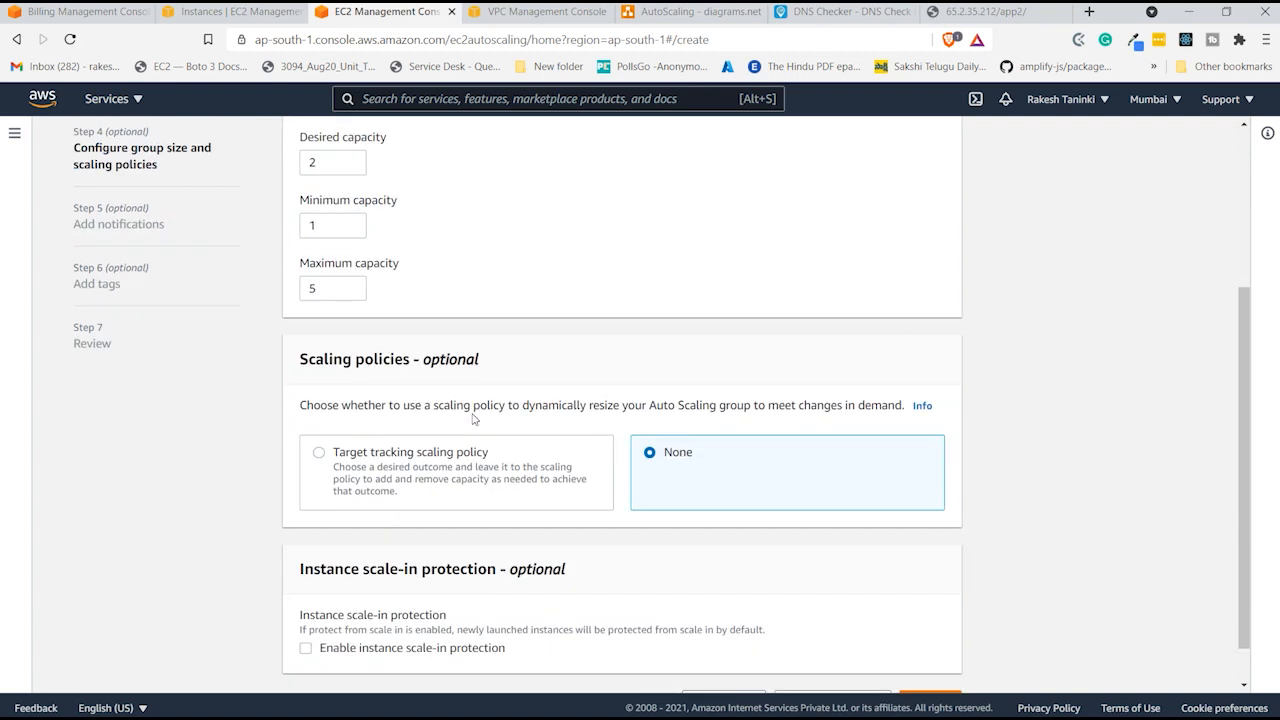
scroll(473, 417, down, 1)
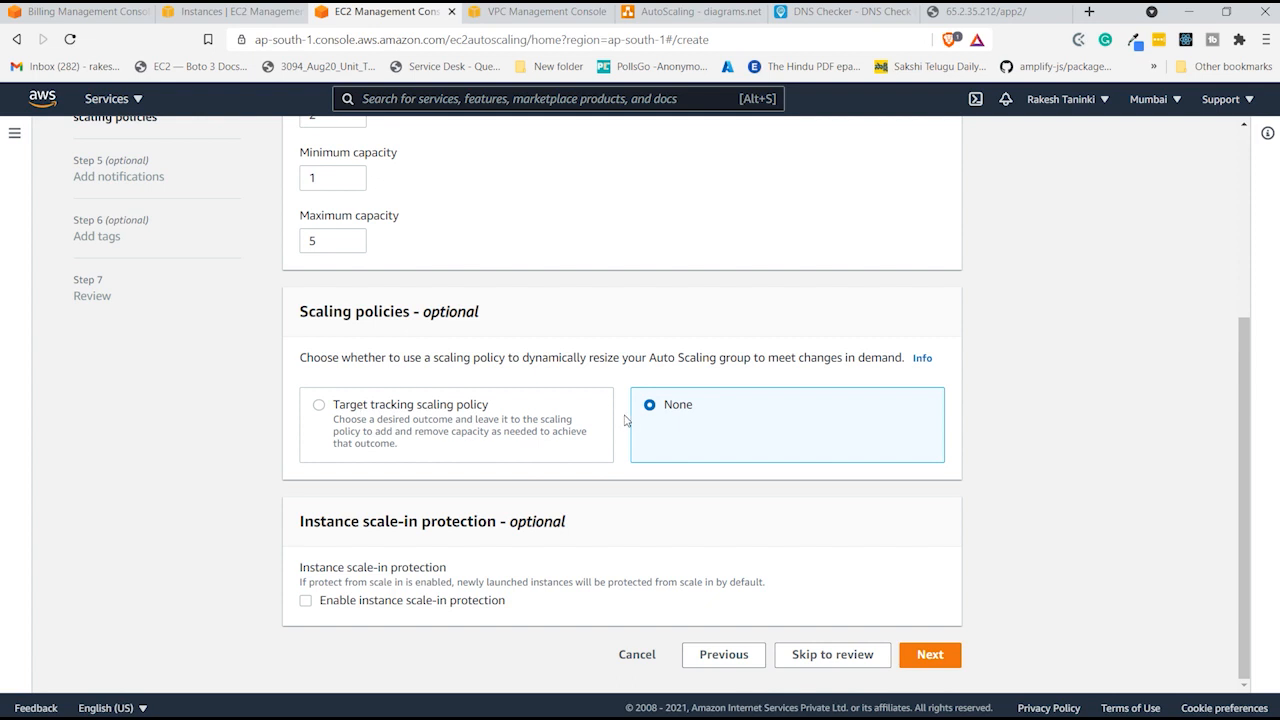
click(404, 456)
scroll(405, 455, down, 3)
scroll(409, 455, up, 2)
click(690, 352)
click(420, 443)
- Review the target tracking policy's name and metric type, checking the AutoScaling diagram in diagrams.net before returning to the AWS console
scroll(423, 450, down, 1)
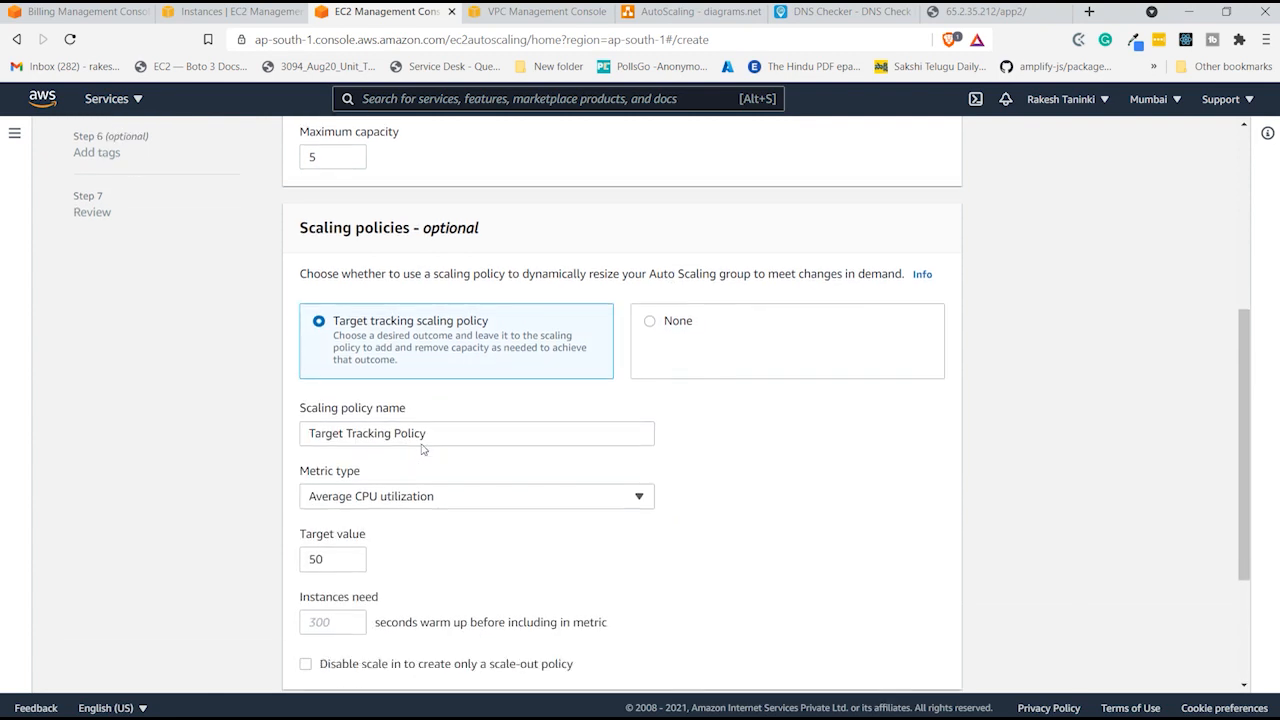
scroll(421, 449, down, 1)
click(472, 357)
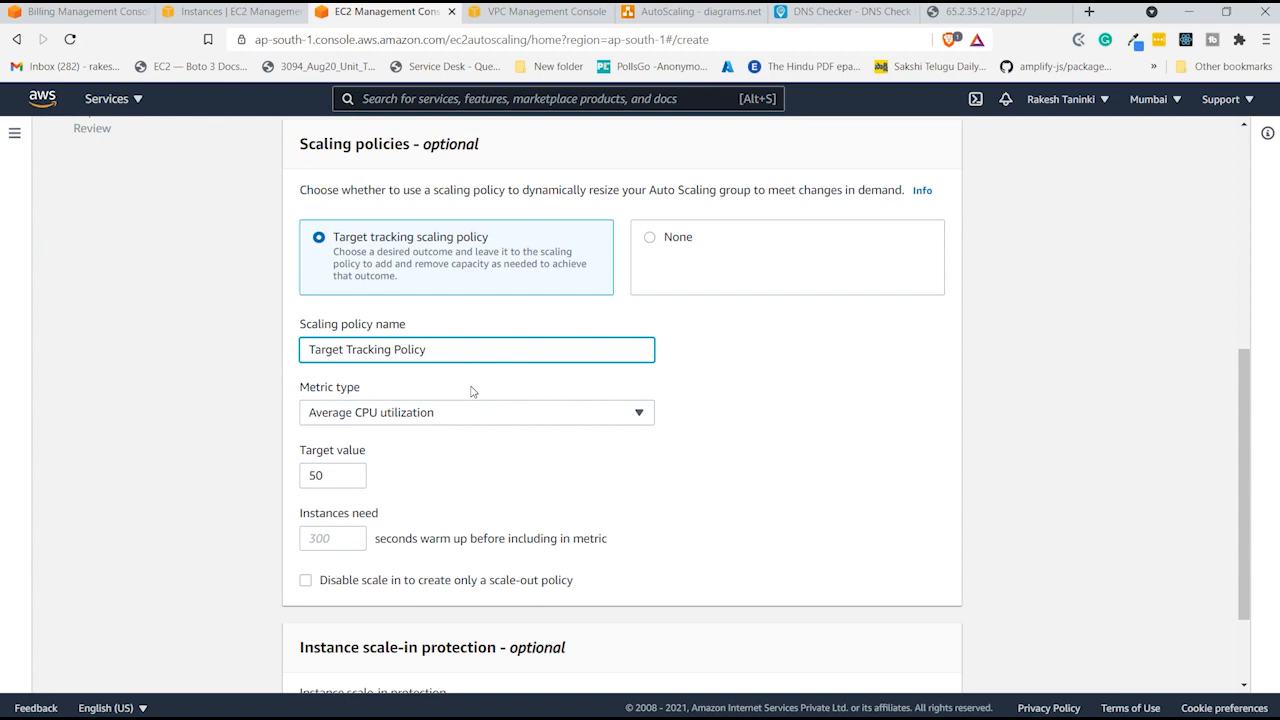
scroll(472, 391, down, 2)
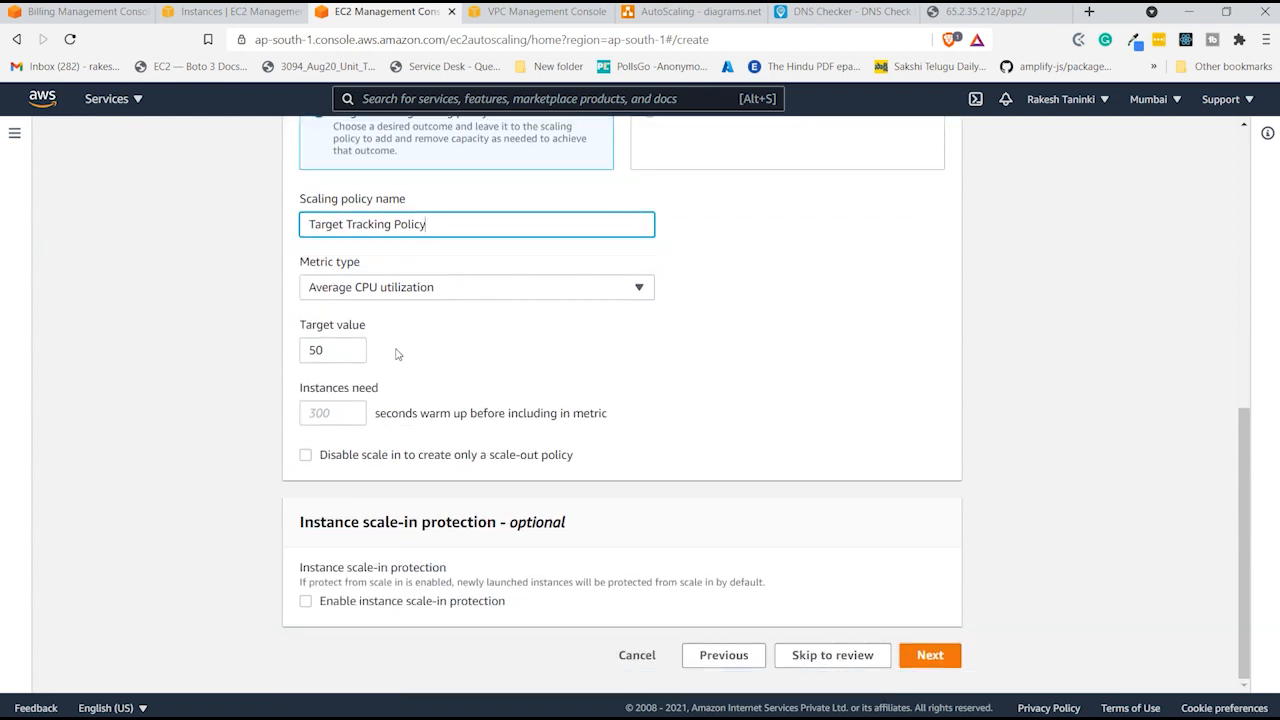
drag(372, 265, 311, 259)
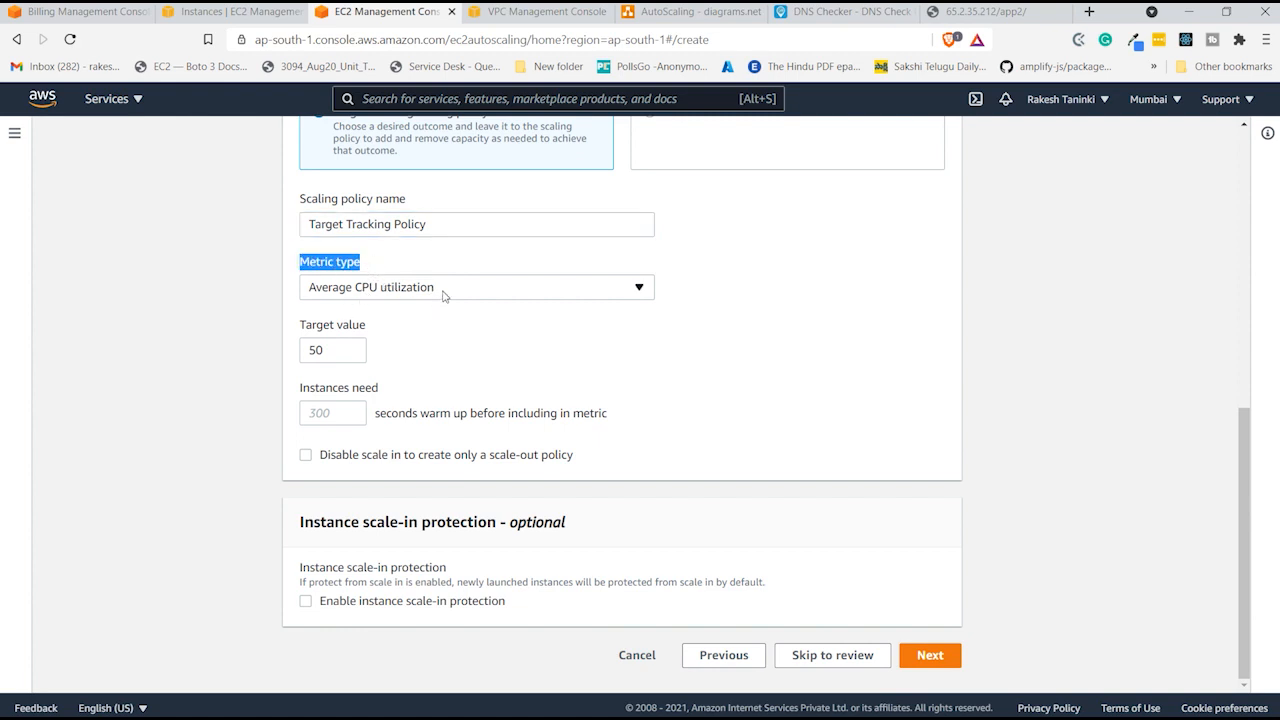
click(705, 11)
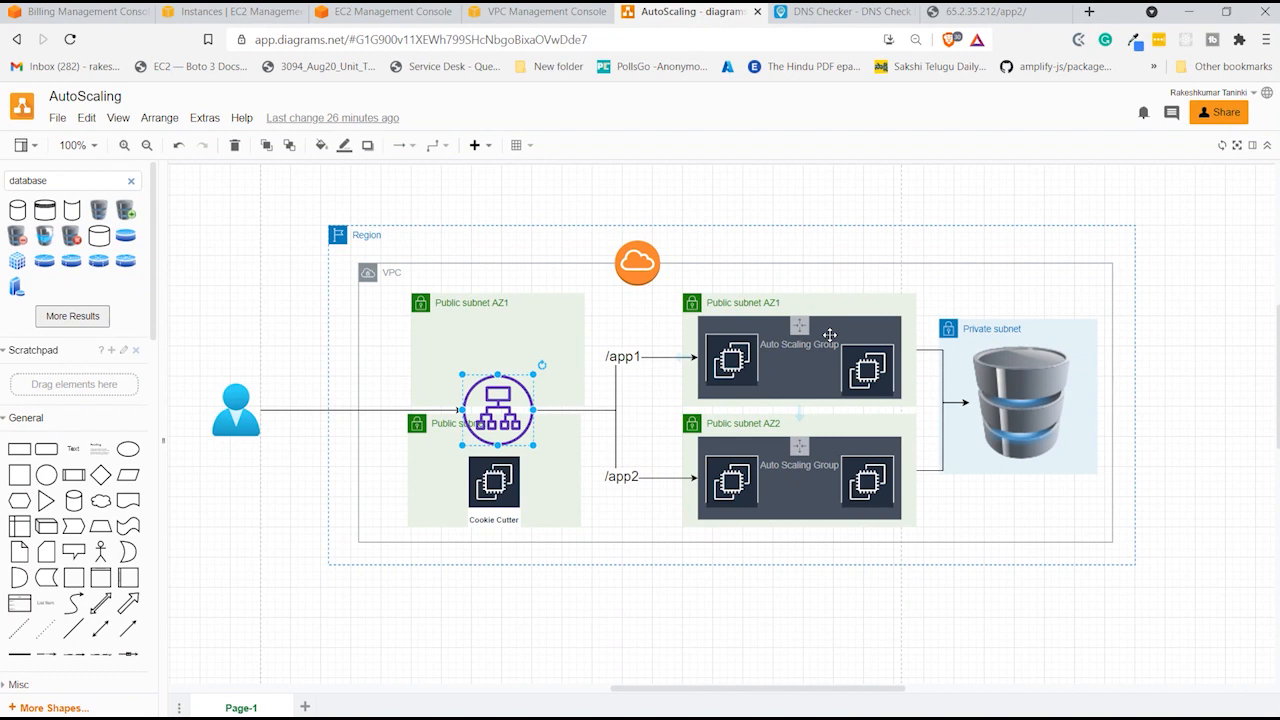
click(360, 10)
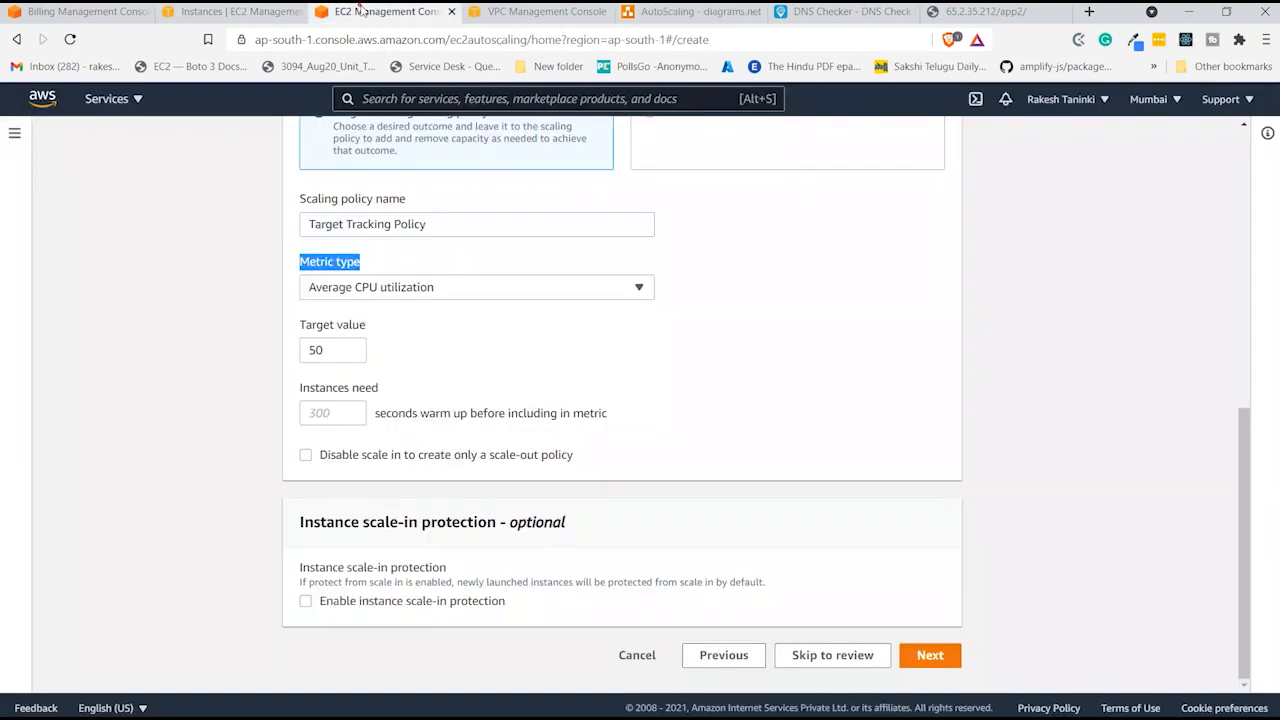
- Set the scaling policy's target value for average CPU utilization to 70
click(327, 350)
key(BackSpace)
key(BackSpace)
text(70)
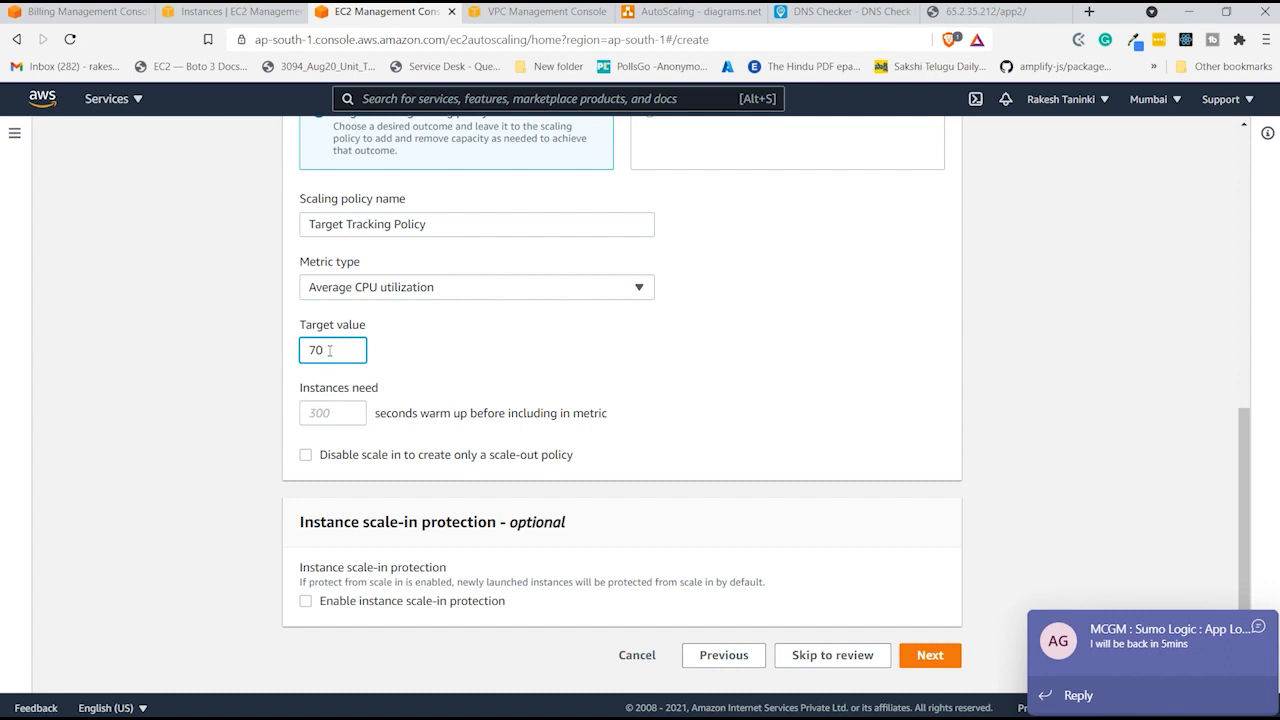
- Set the instance warm-up time to 300 seconds and complete the group size and scaling policy settings
click(1259, 628)
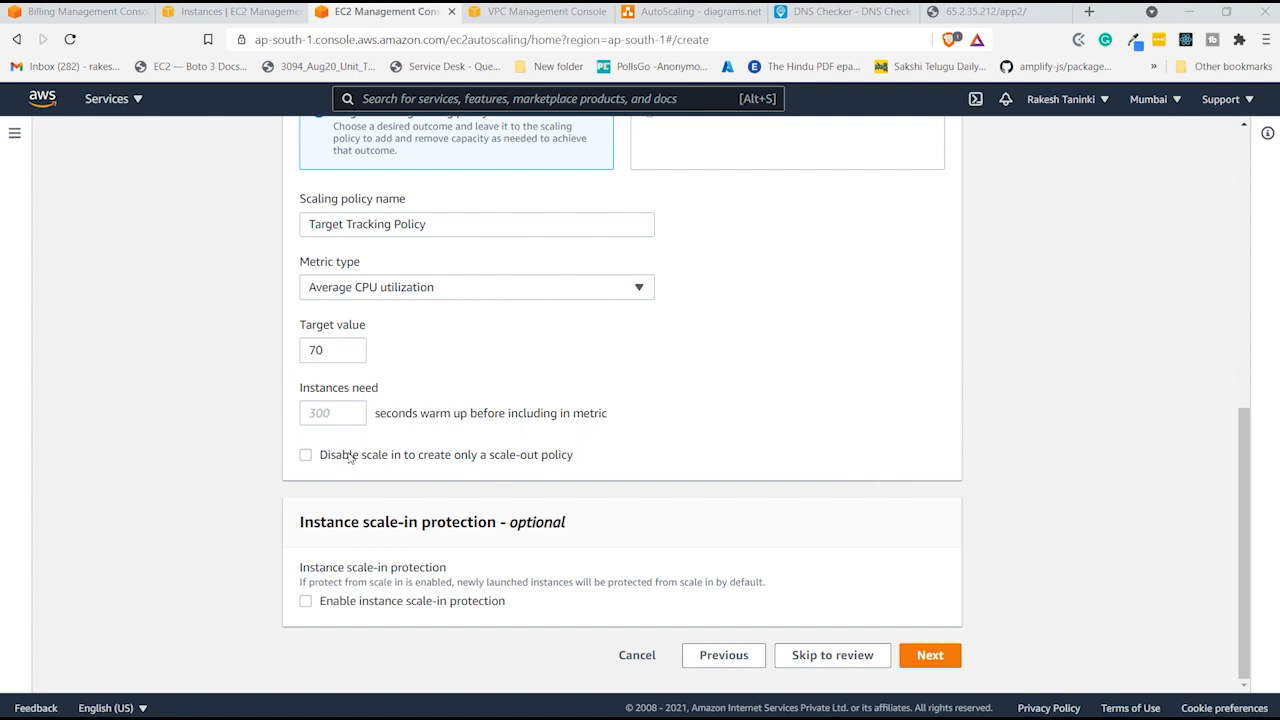
drag(441, 455, 577, 464)
click(585, 460)
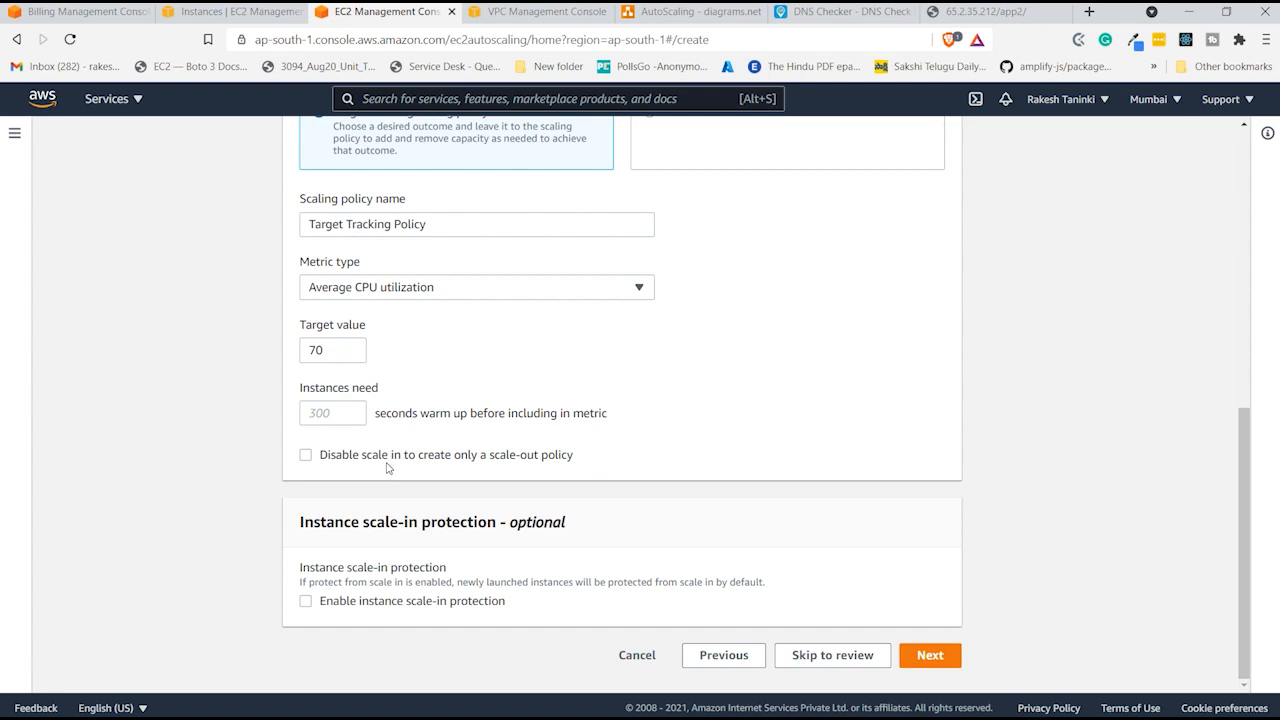
drag(311, 390, 627, 414)
click(395, 416)
click(627, 414)
click(347, 406)
text(300)
click(463, 418)
click(930, 656)
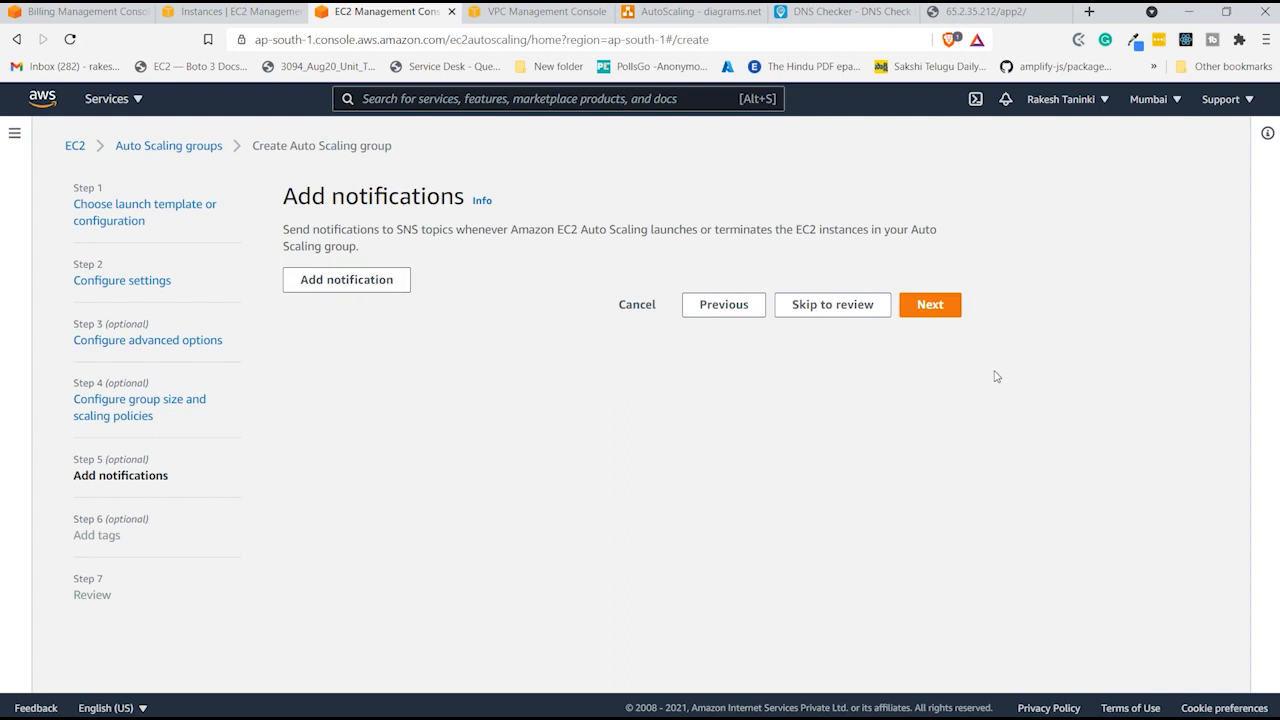
- Skip notifications and tags, review the configuration and create the Auto Scaling group
click(920, 304)
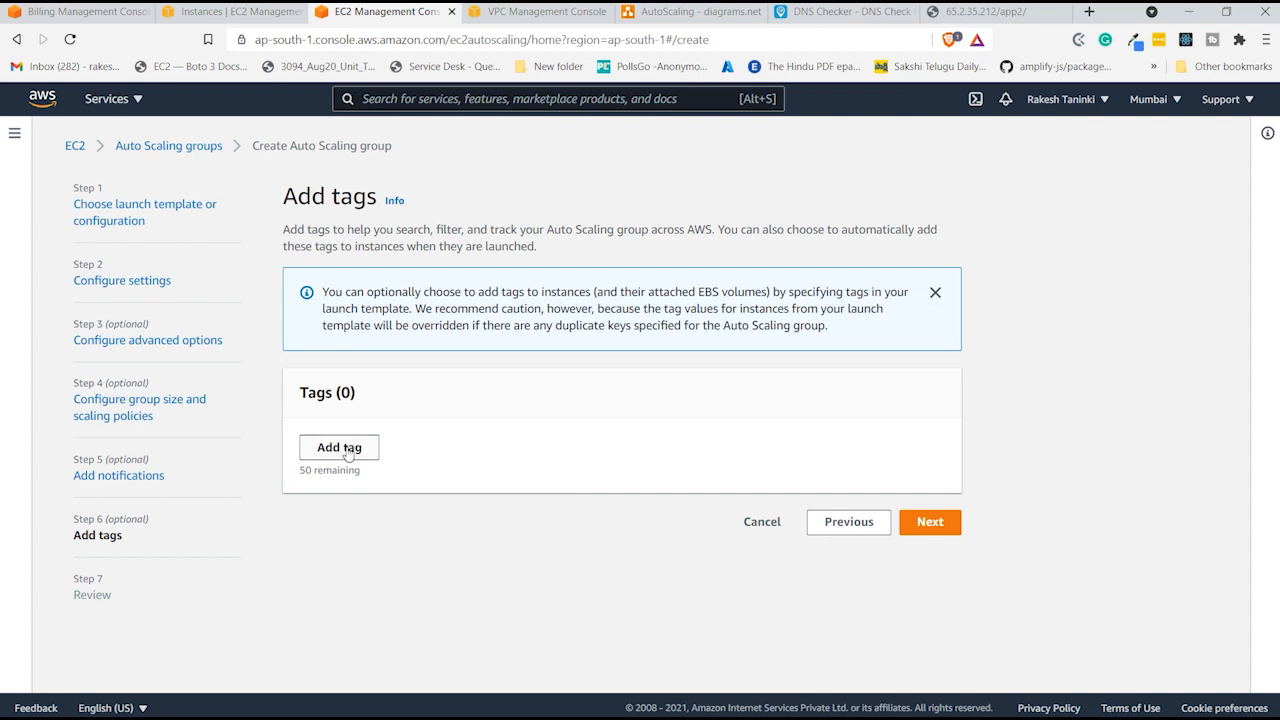
click(919, 521)
scroll(552, 427, down, 15)
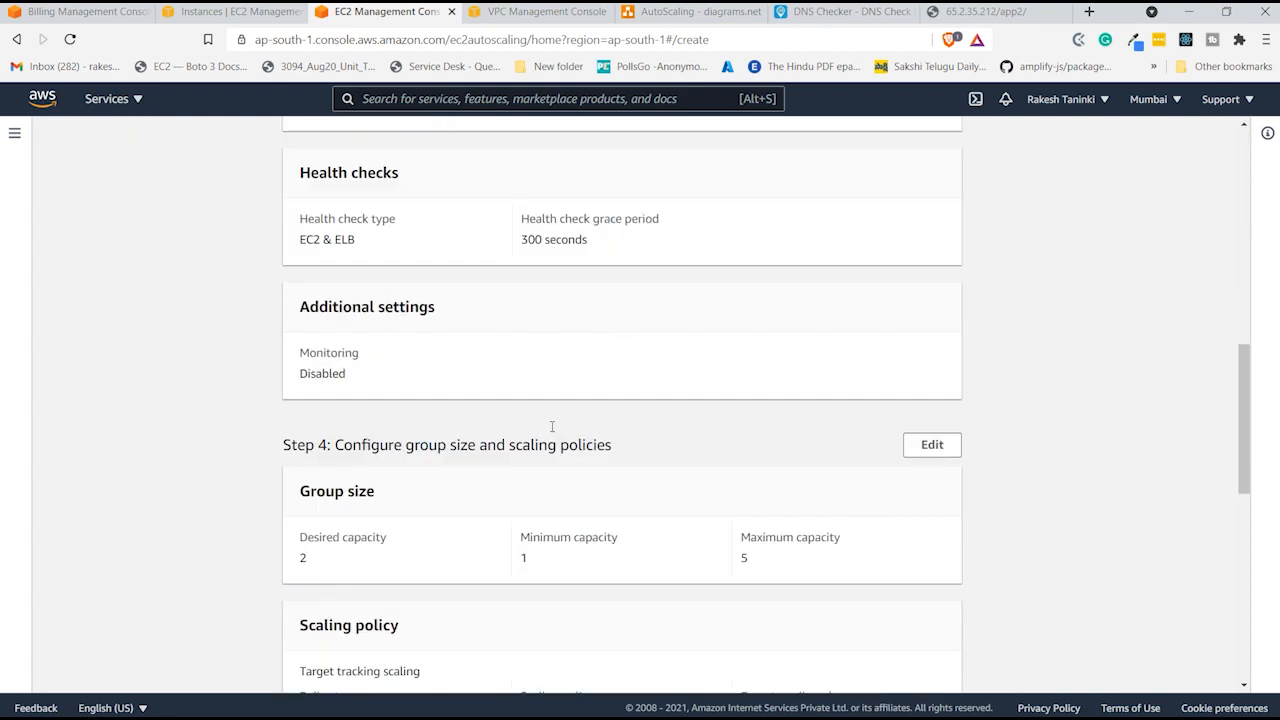
scroll(552, 427, down, 4)
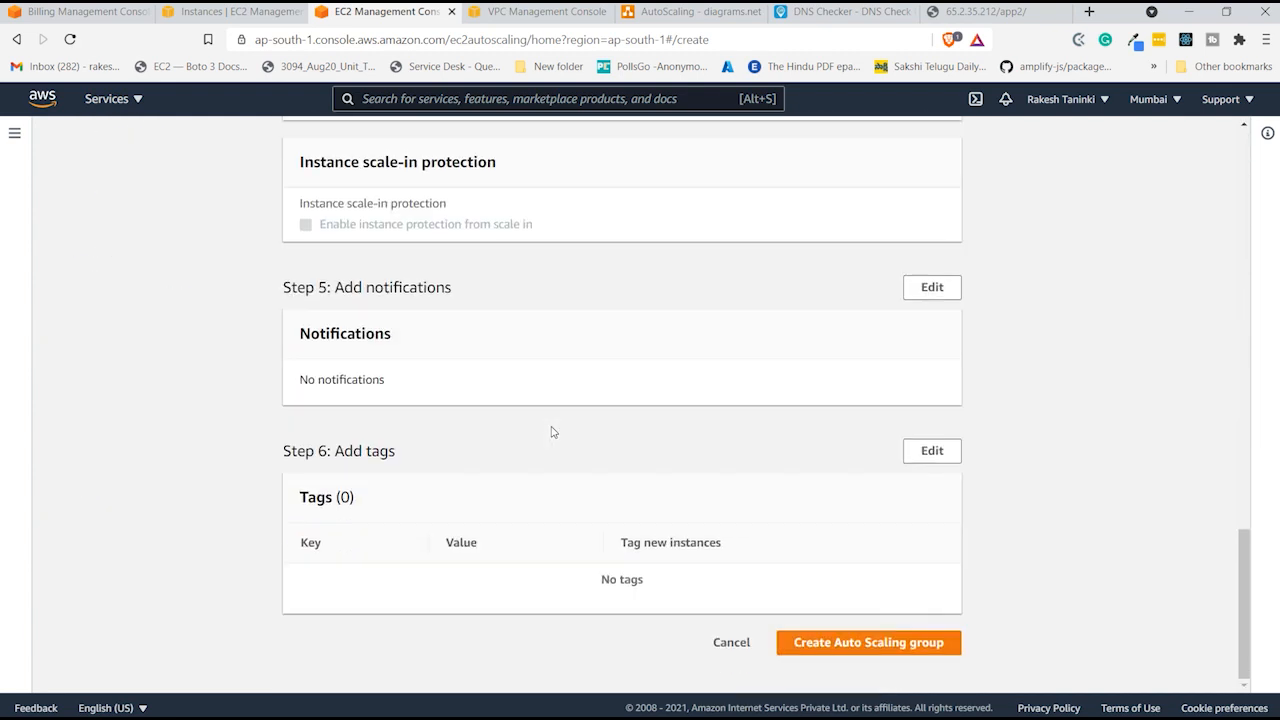
click(859, 650)
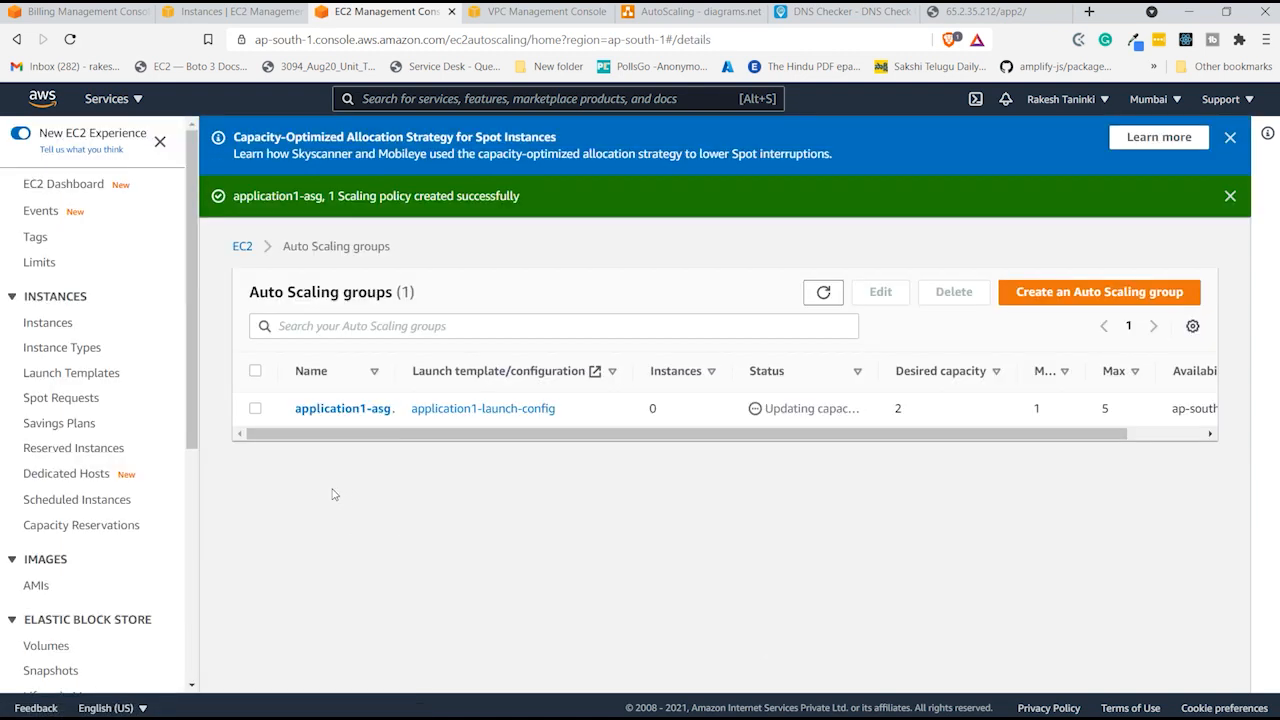
- Edit application1-asg to add a tag with key Name and value Application1, and update the group
click(254, 409)
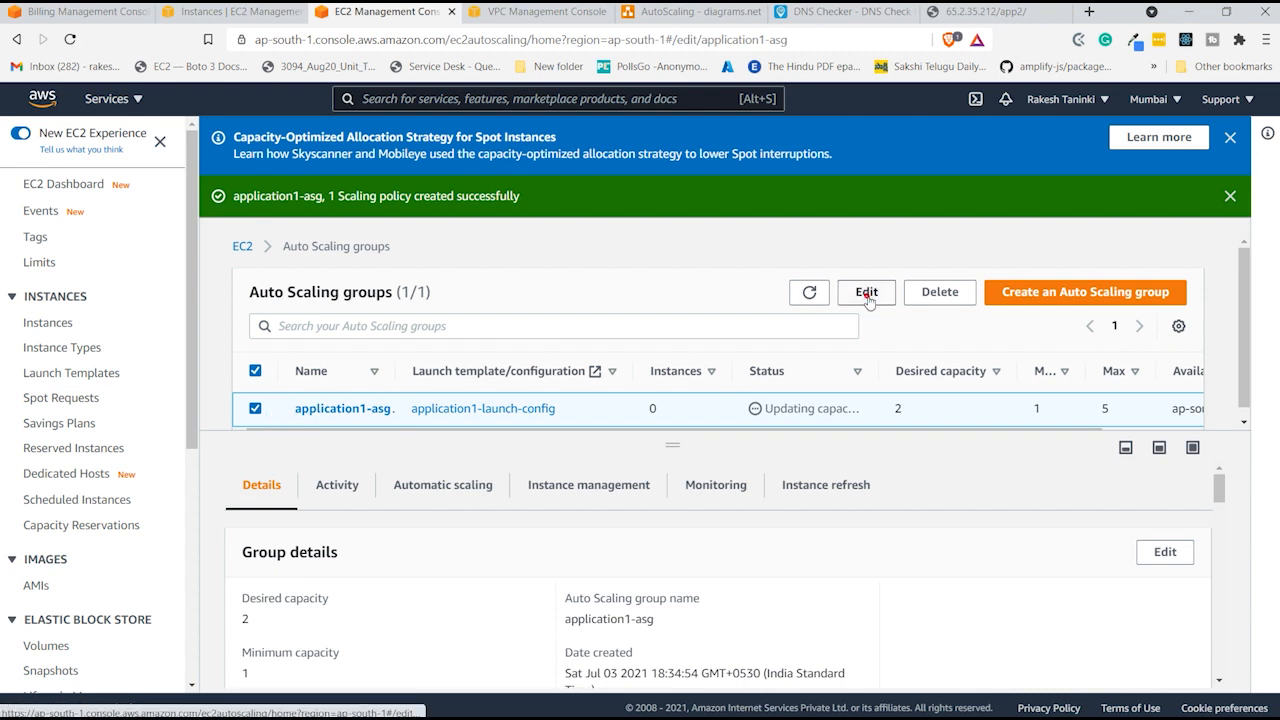
click(866, 293)
scroll(394, 371, down, 10)
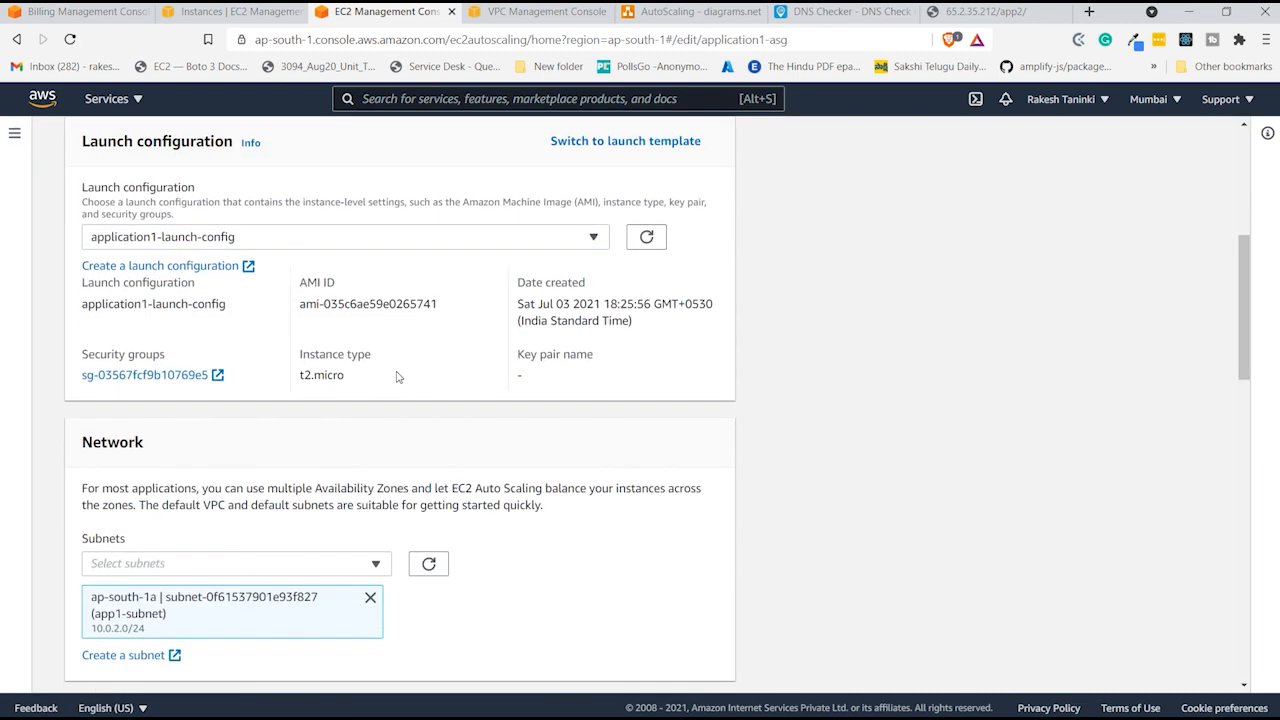
scroll(399, 378, down, 10)
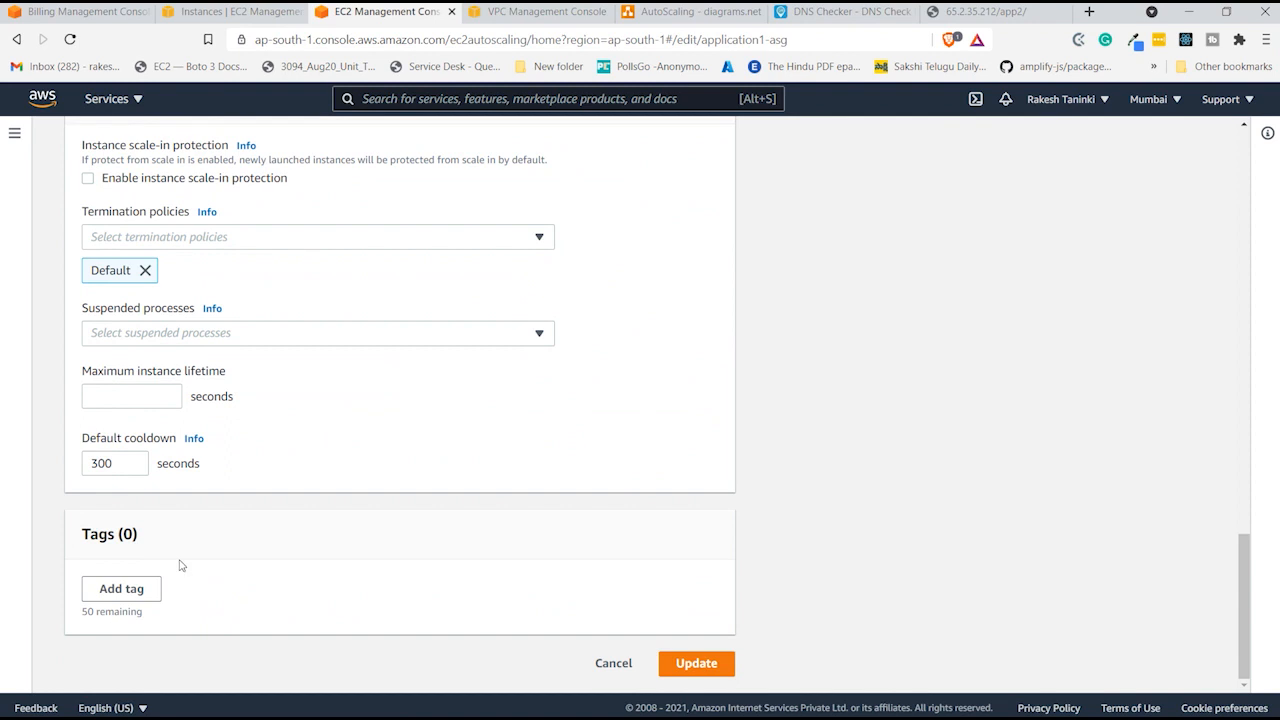
click(112, 590)
click(114, 602)
text(Name)
key(Tab)
text(Application1)
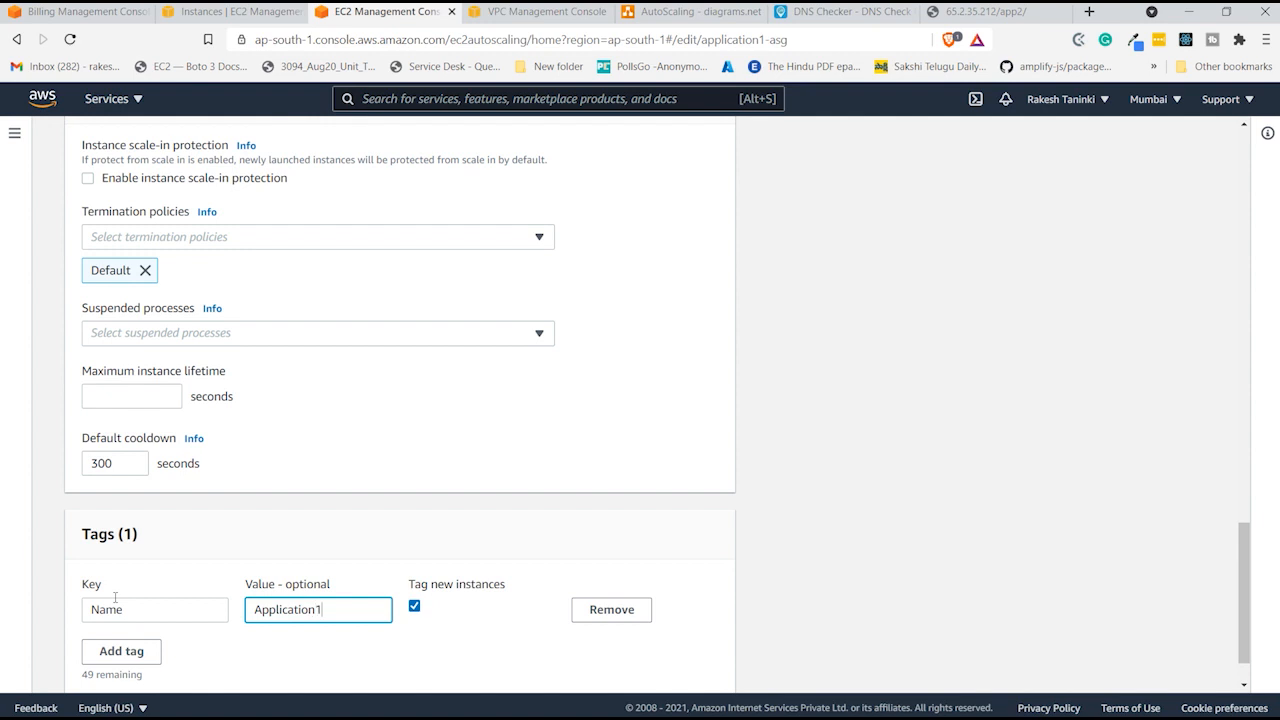
scroll(115, 597, down, 1)
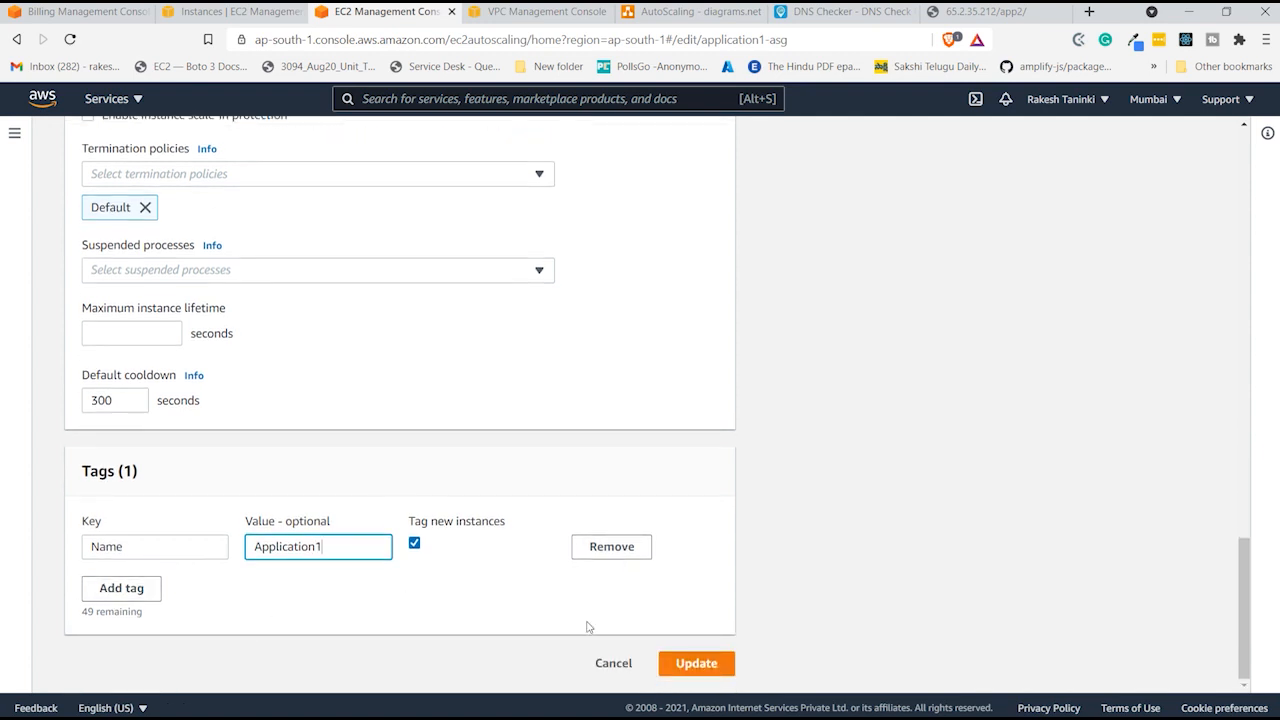
click(703, 673)
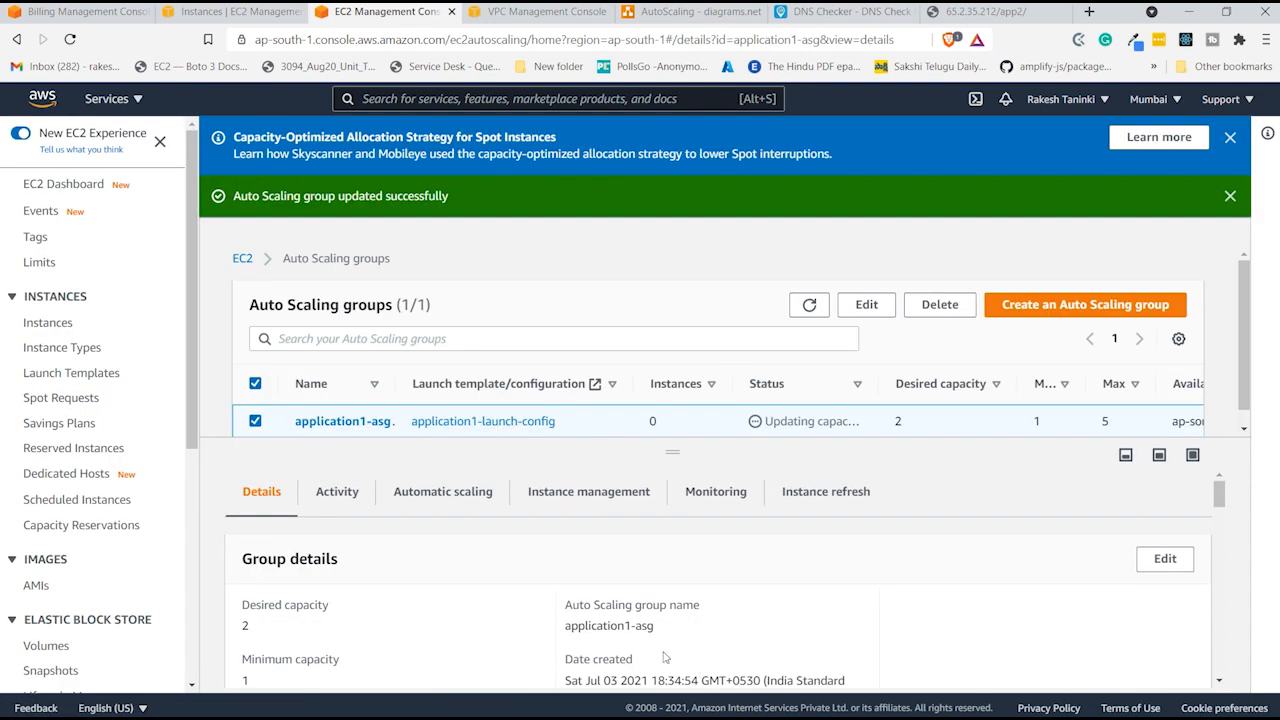
- Dismiss the notification banners, refresh the Auto Scaling groups list and examine application1-asg's status, capacities and availability zone
click(1230, 196)
click(1230, 137)
click(823, 191)
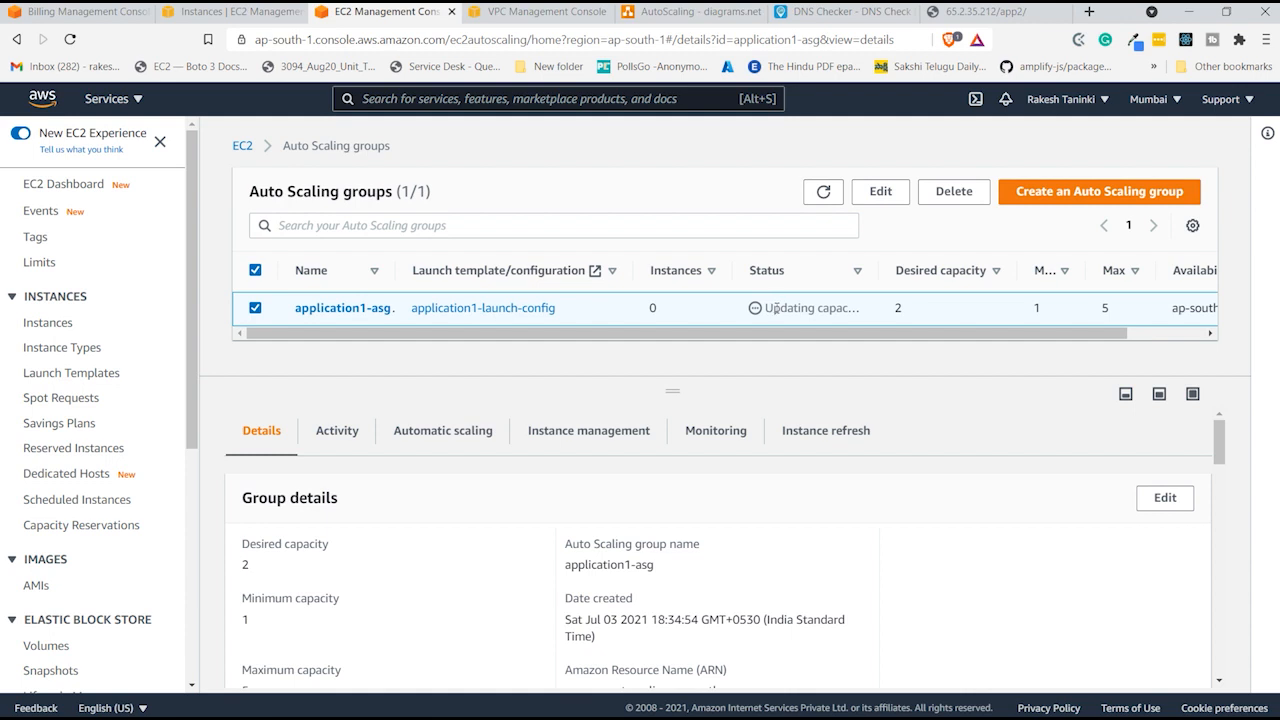
scroll(955, 345, right, 3)
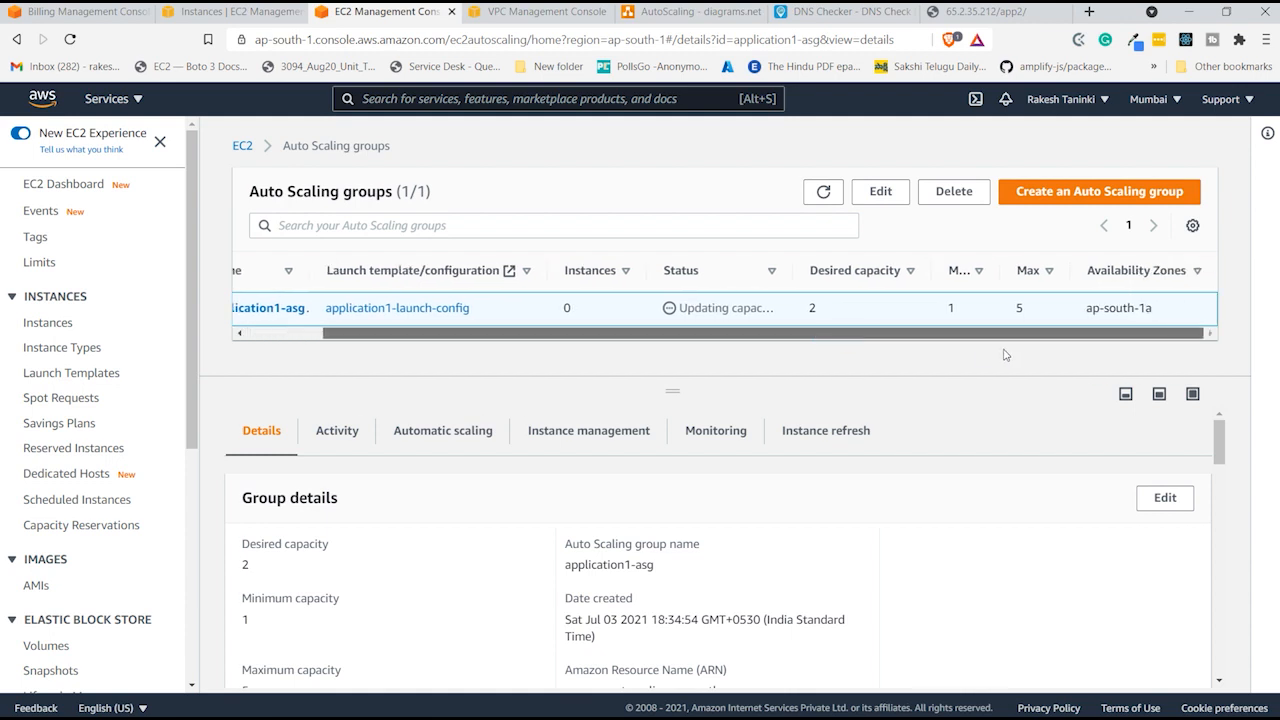
scroll(1006, 320, left, 3)
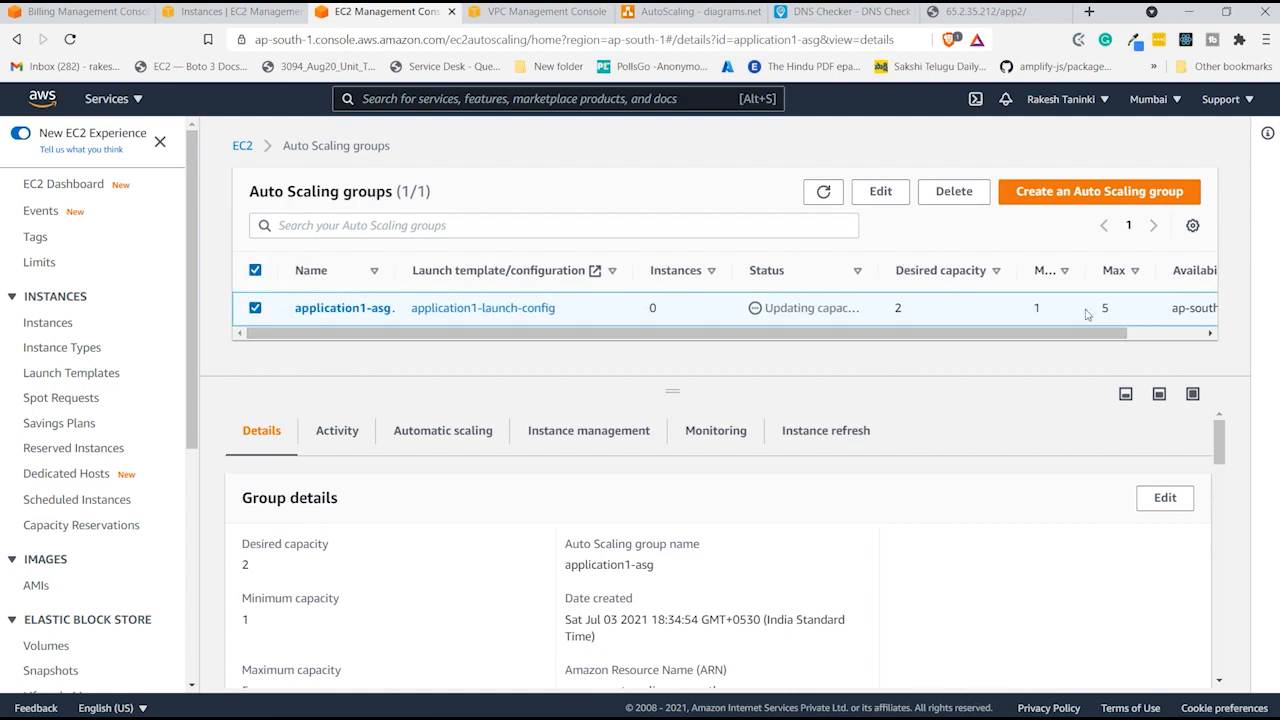
scroll(1087, 330, right, 3)
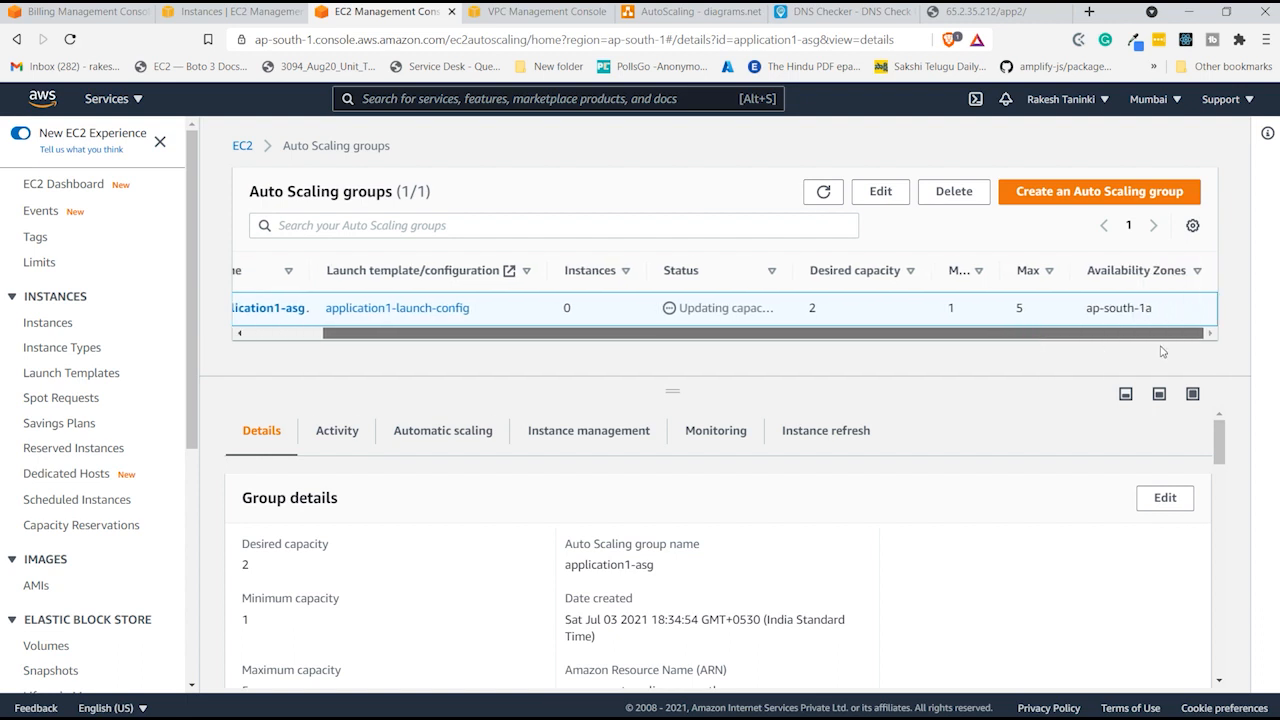
scroll(1161, 345, left, 3)
scroll(760, 520, down, 1)
scroll(555, 532, up, 1)
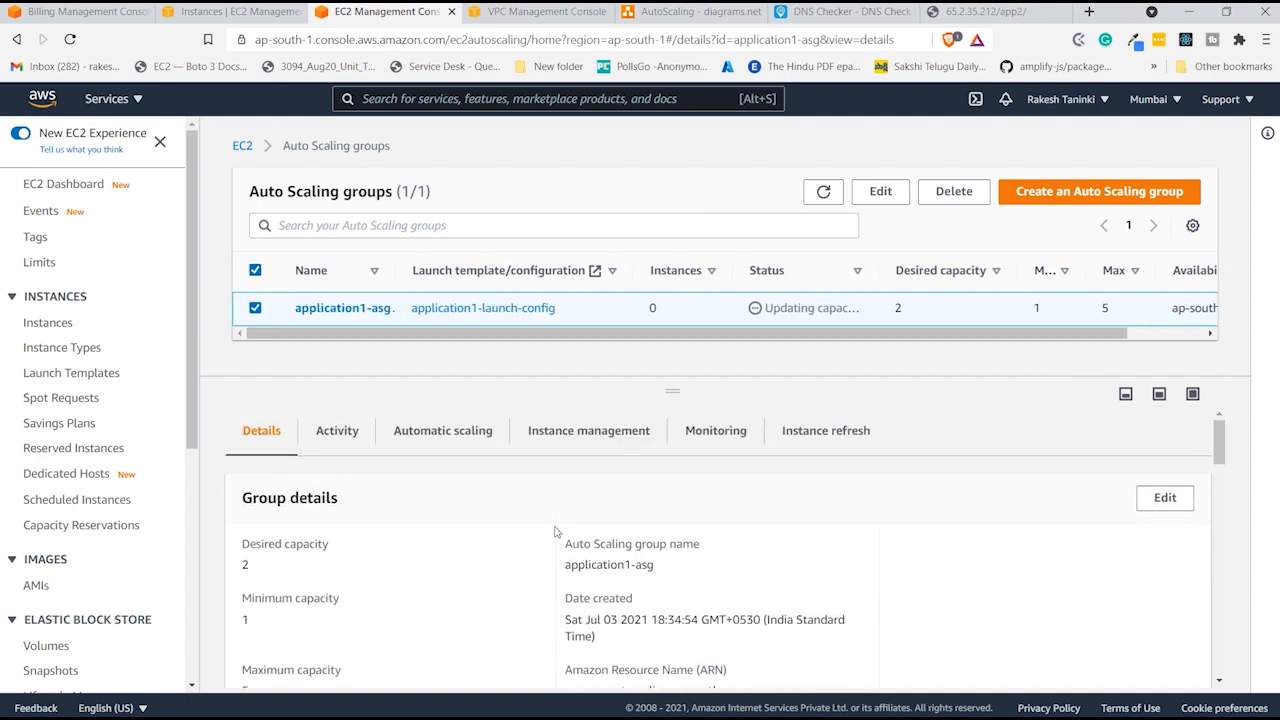
- Enlarge the details pane of application1-asg and review its group, launch configuration and network details
drag(660, 383, 647, 312)
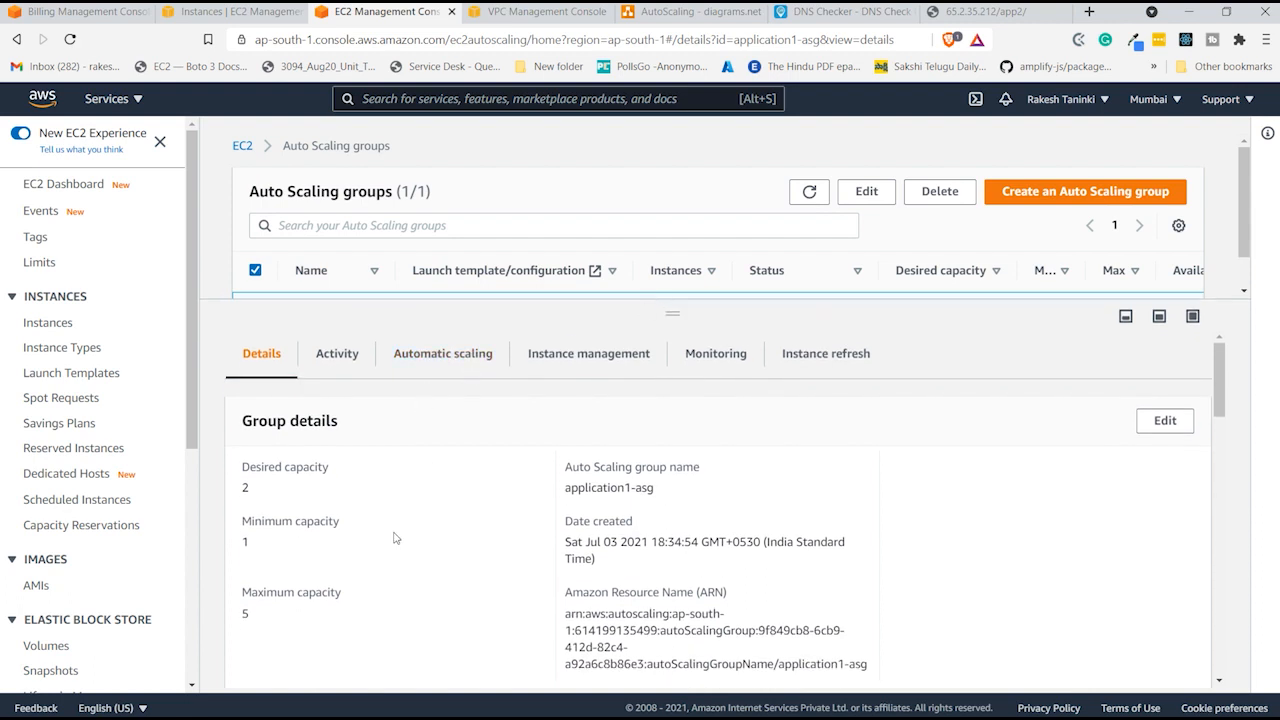
scroll(395, 538, down, 6)
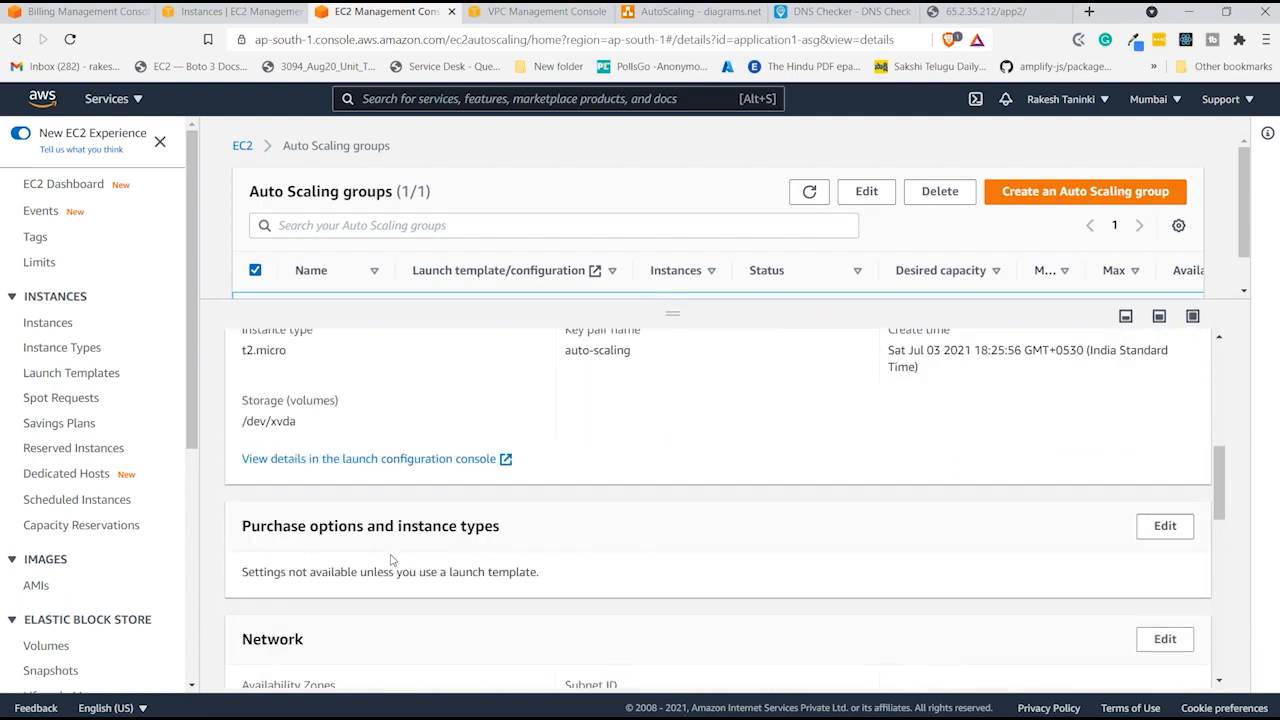
scroll(392, 560, down, 3)
scroll(392, 560, up, 5)
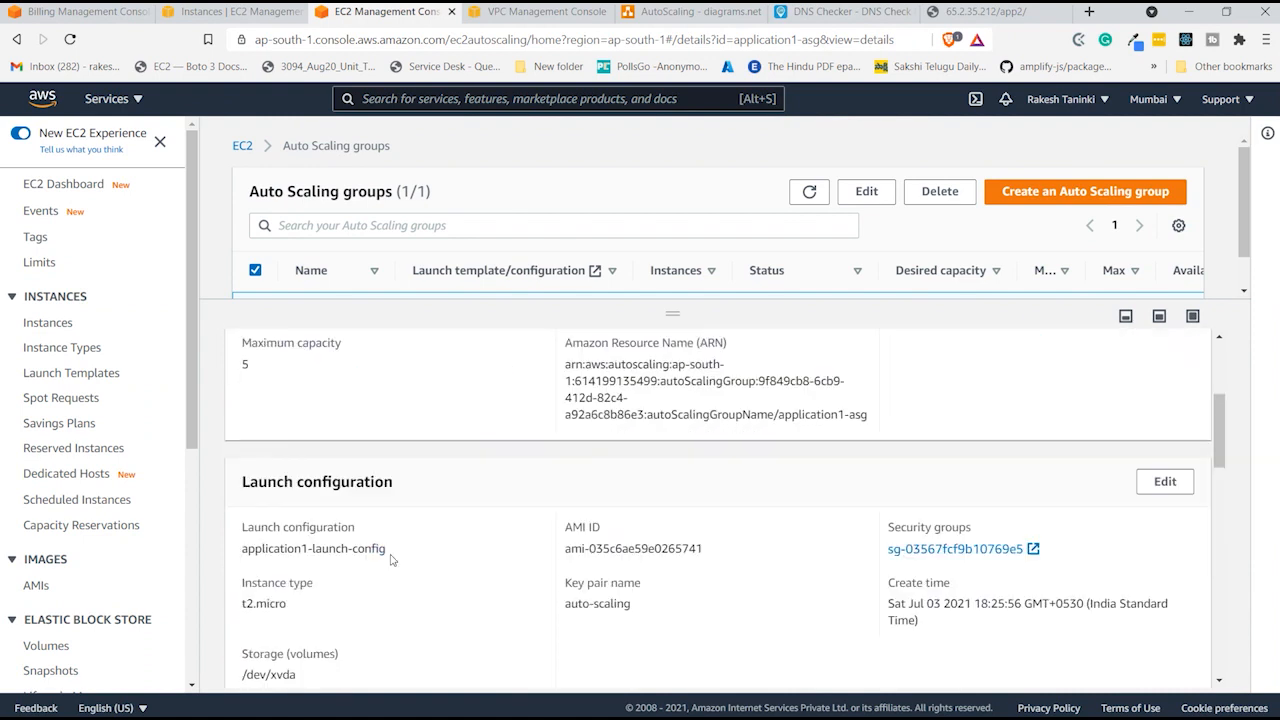
scroll(392, 560, up, 3)
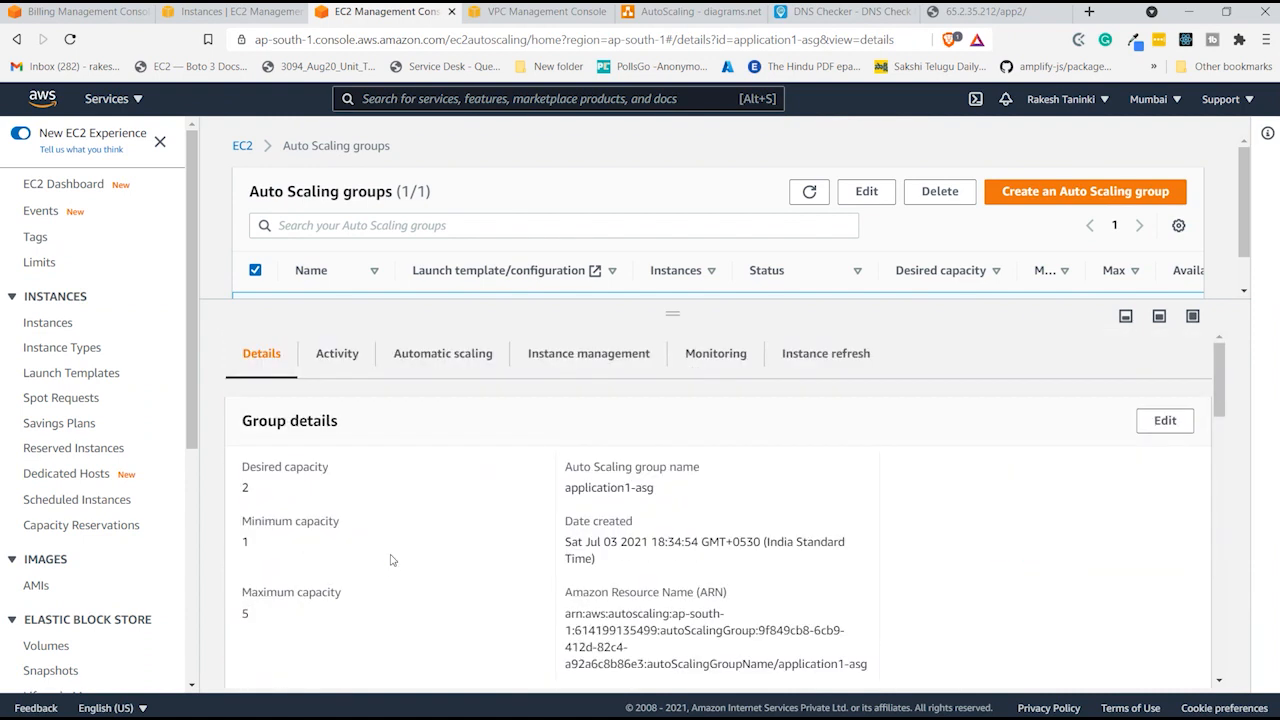
- Check the lifecycle and health status of application1-asg's instances, refreshing the instance list
click(545, 371)
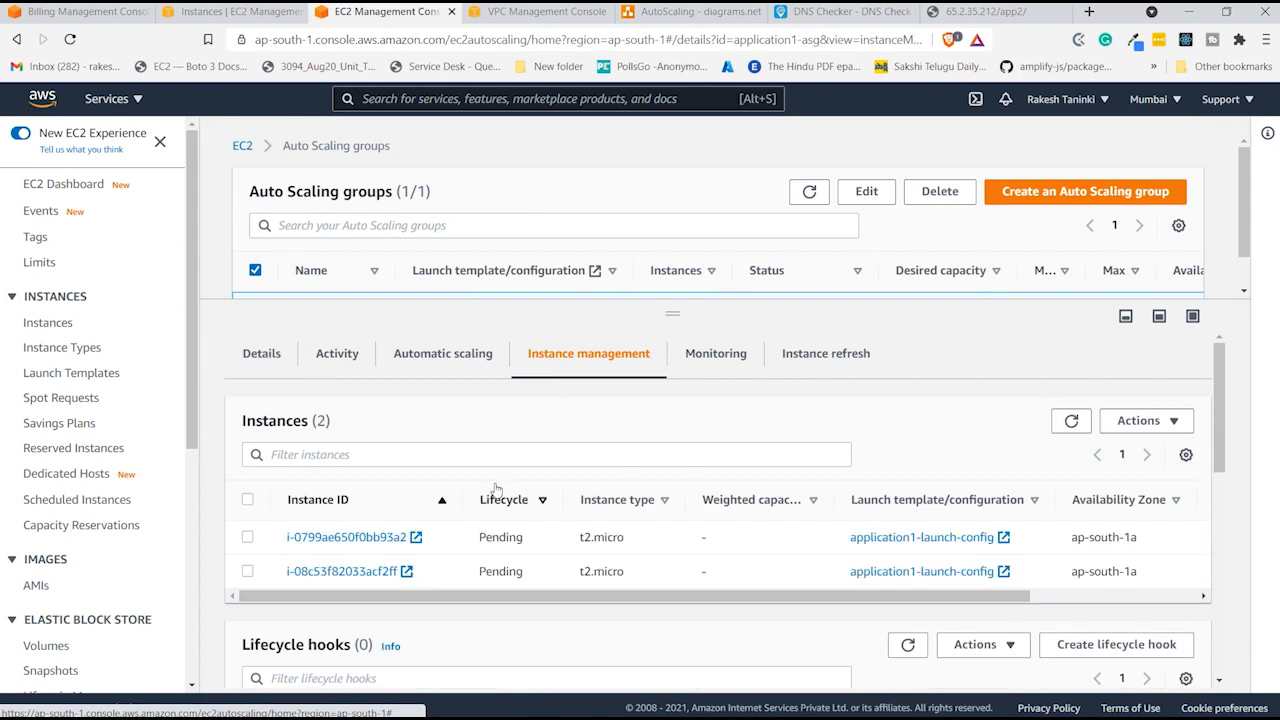
click(247, 499)
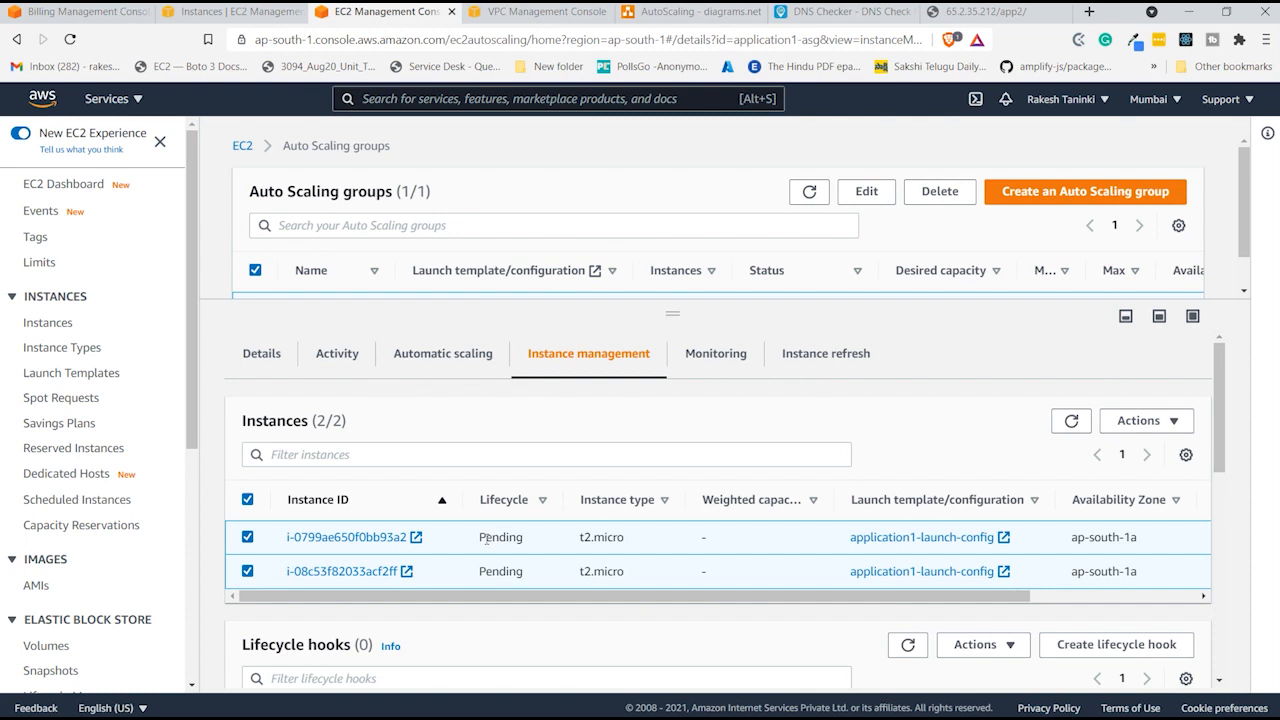
mouse_move(480, 536)
mouse_down()
mouse_move(524, 537)
mouse_move(498, 572)
mouse_move(479, 572)
mouse_move(736, 602)
mouse_up()
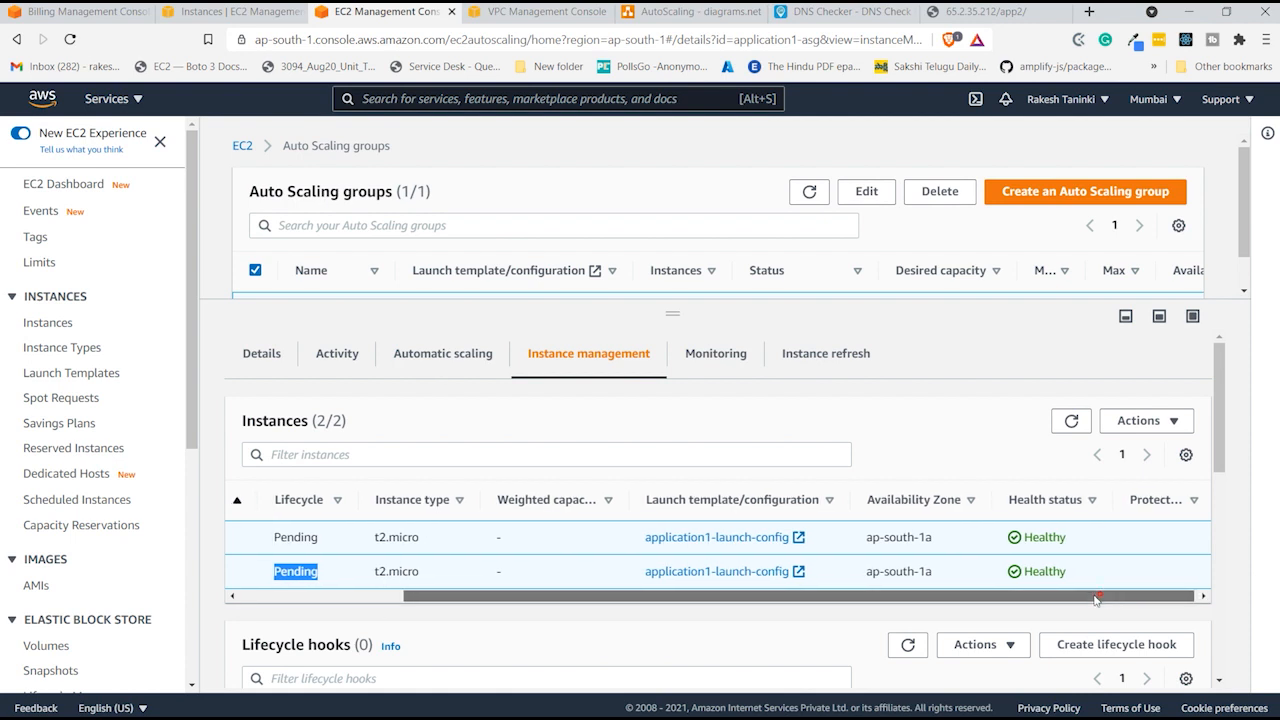
drag(1100, 596, 1079, 600)
drag(1095, 542, 1050, 539)
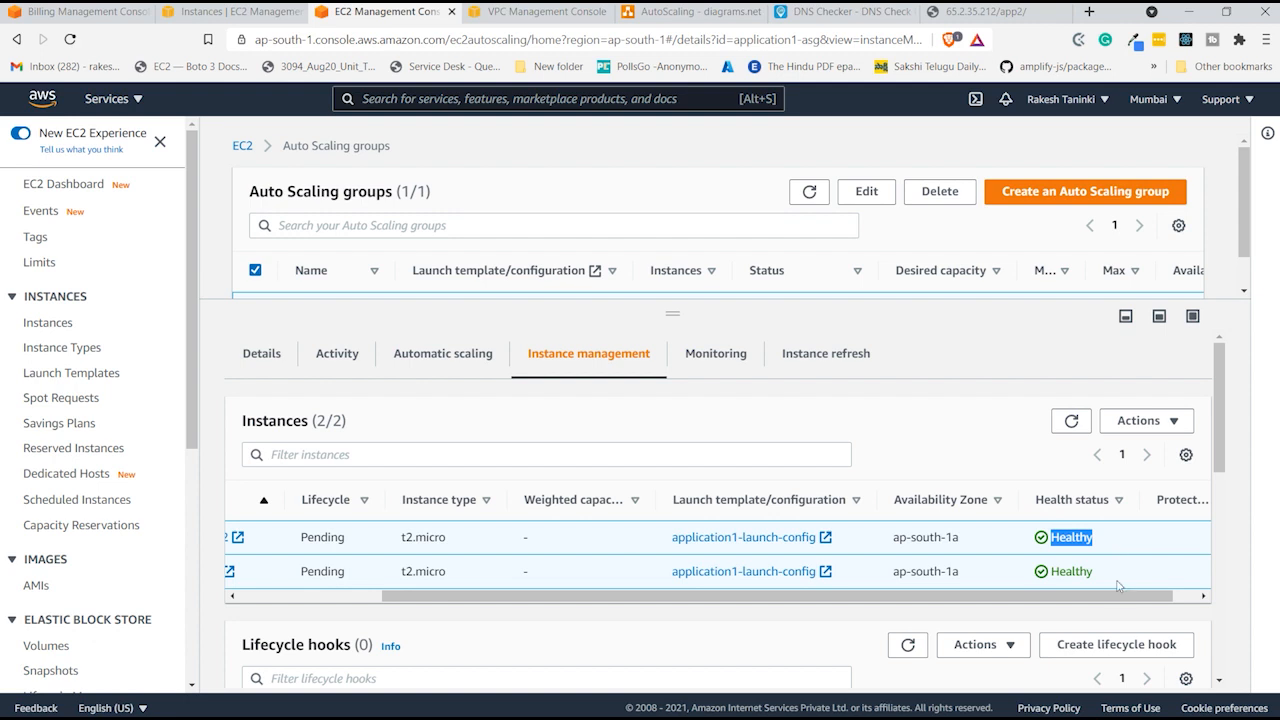
scroll(1115, 588, left, 3)
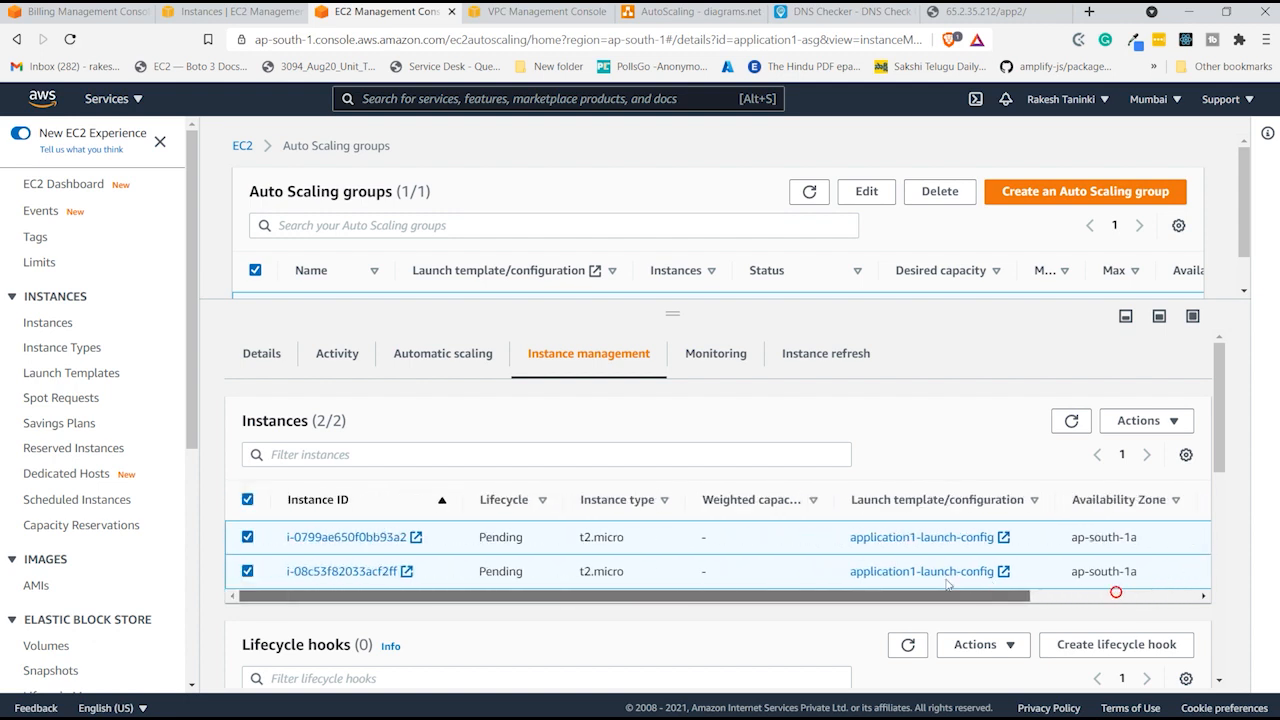
click(1071, 425)
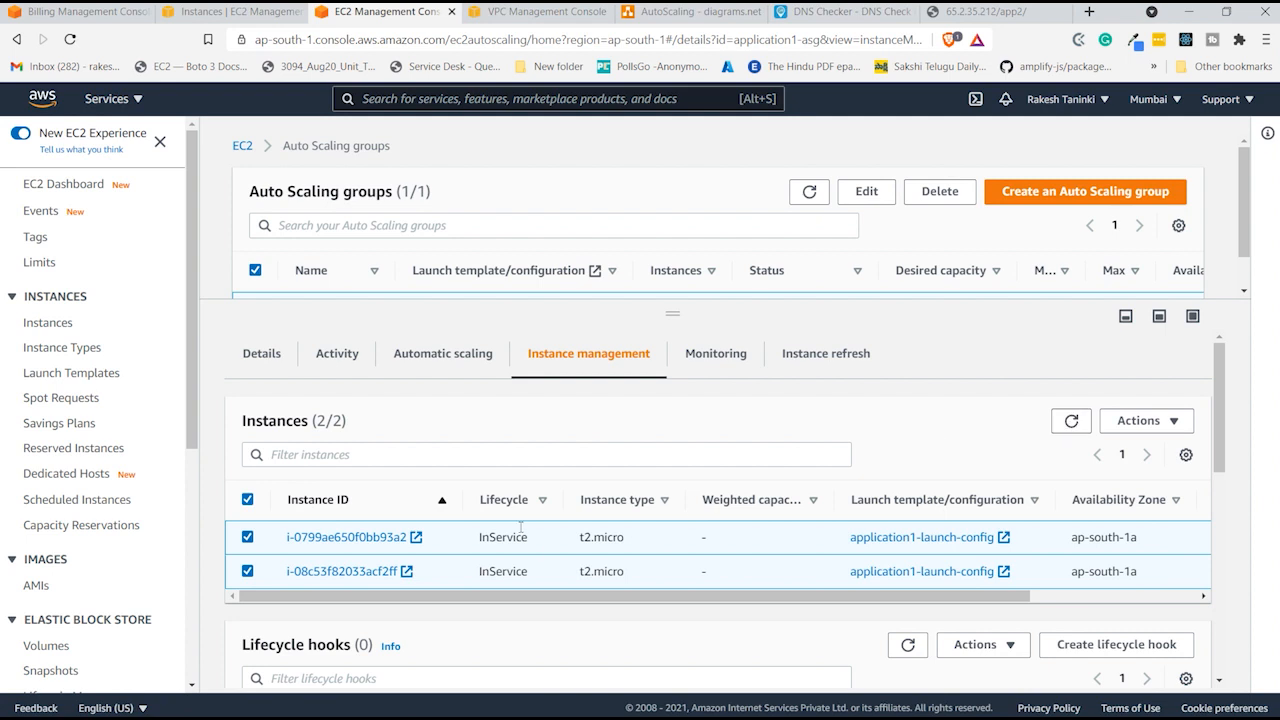
double_click(479, 541)
- Refresh the list of running EC2 instances to check the ones launched by the group
click(228, 12)
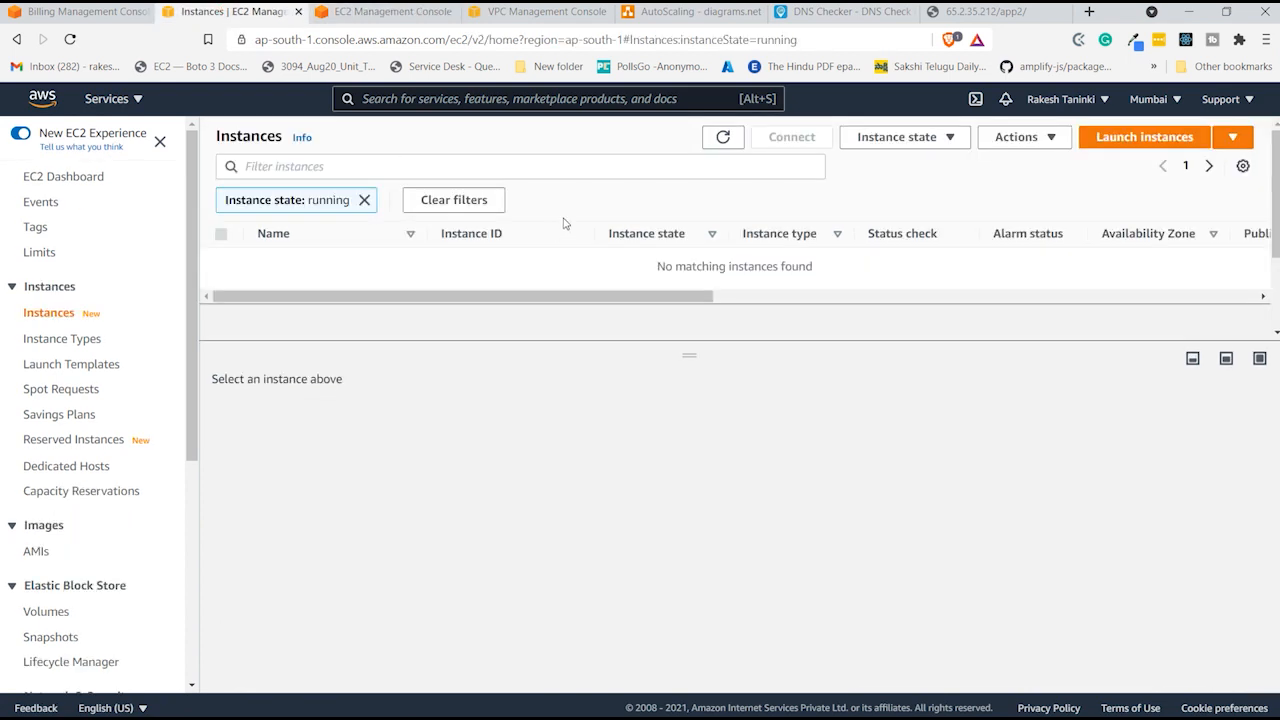
click(723, 137)
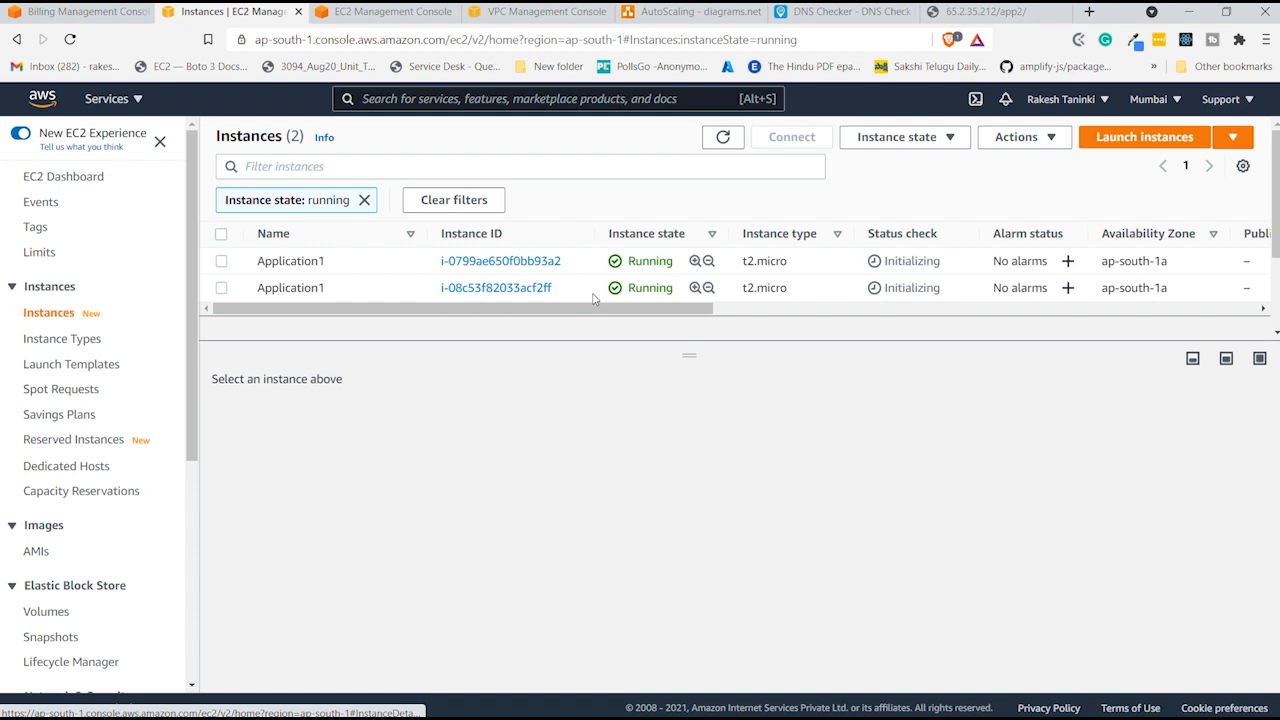
click(537, 14)
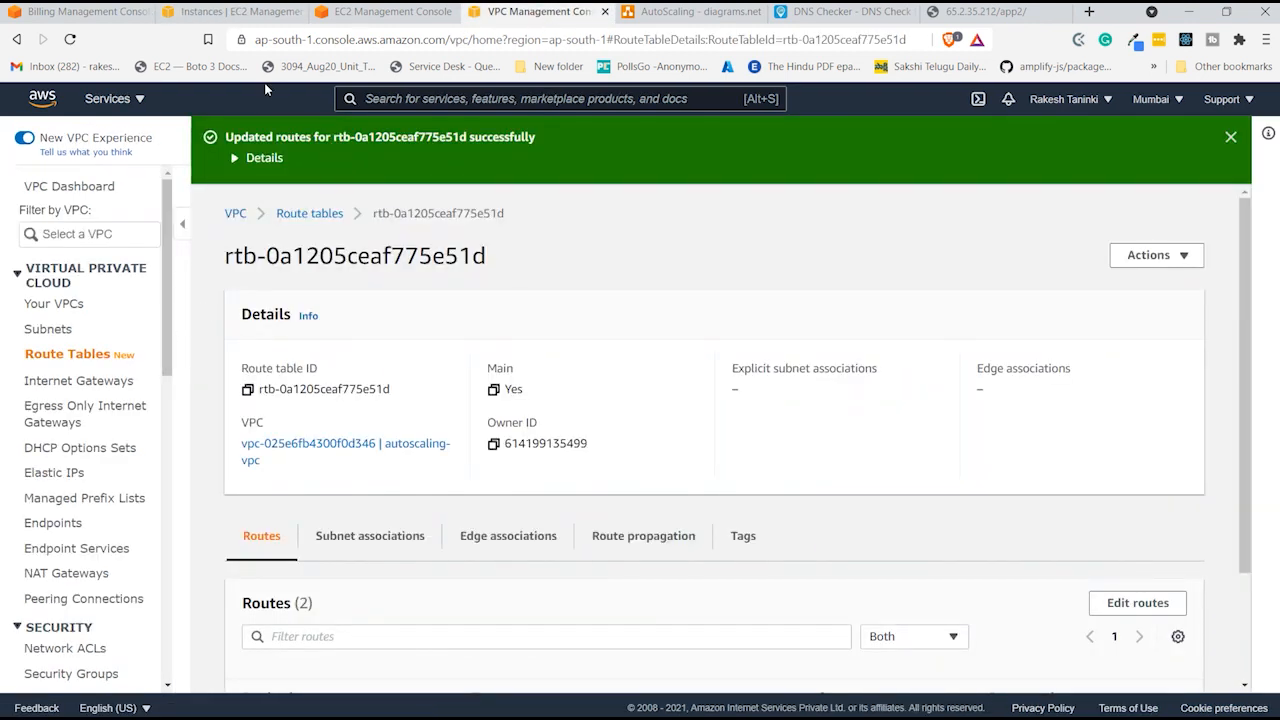
- Open the EC2 Load Balancers page and switch to the AutoScaling diagram in diagrams.net to review the architecture
click(342, 11)
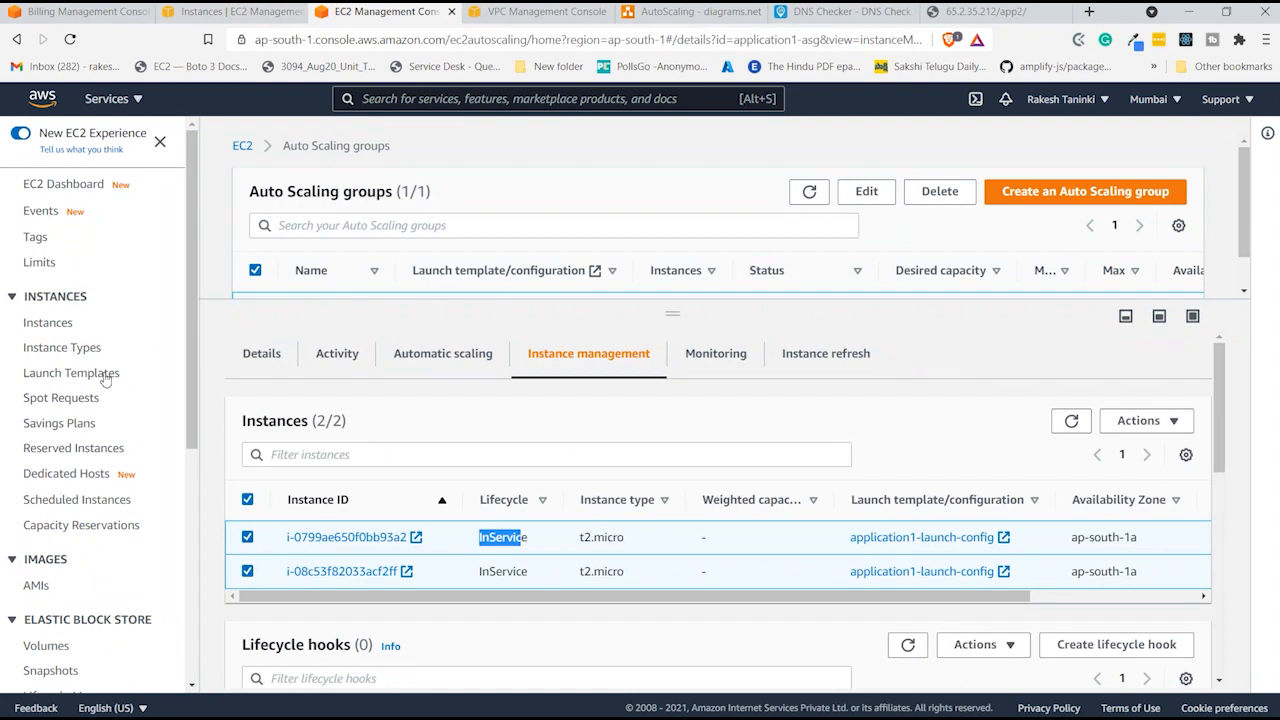
scroll(114, 420, down, 2)
scroll(114, 420, down, 3)
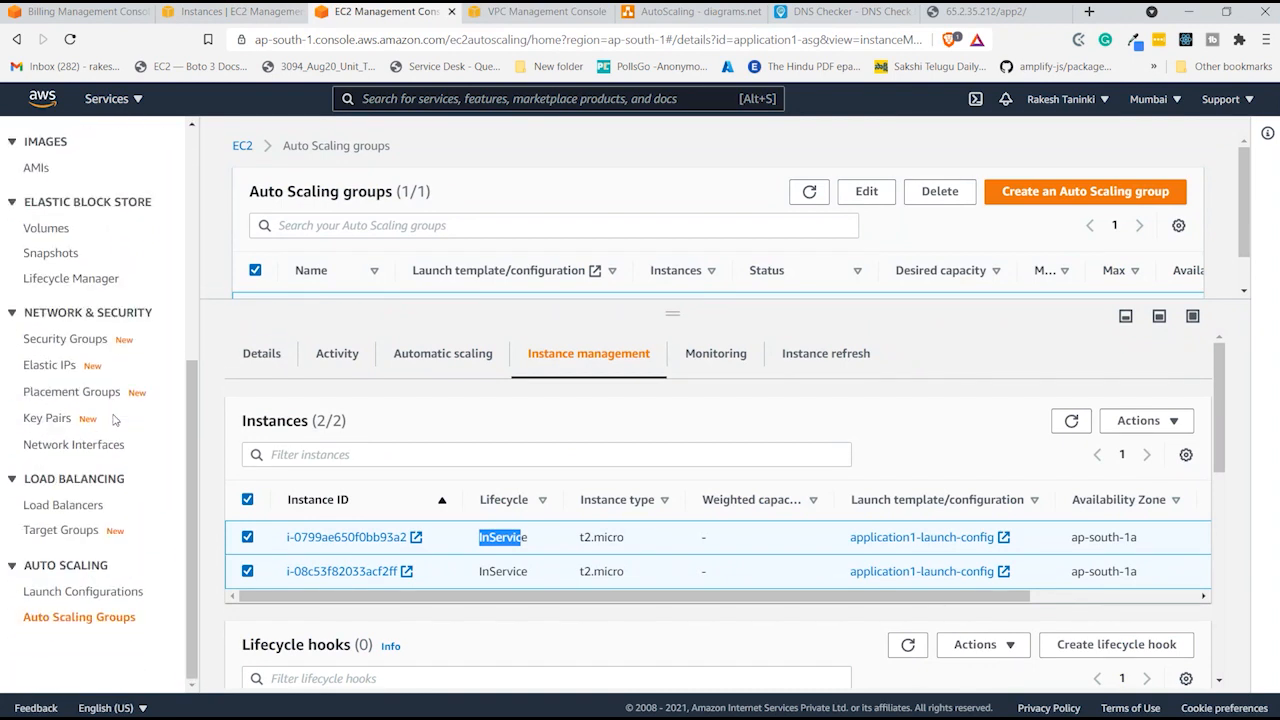
click(100, 510)
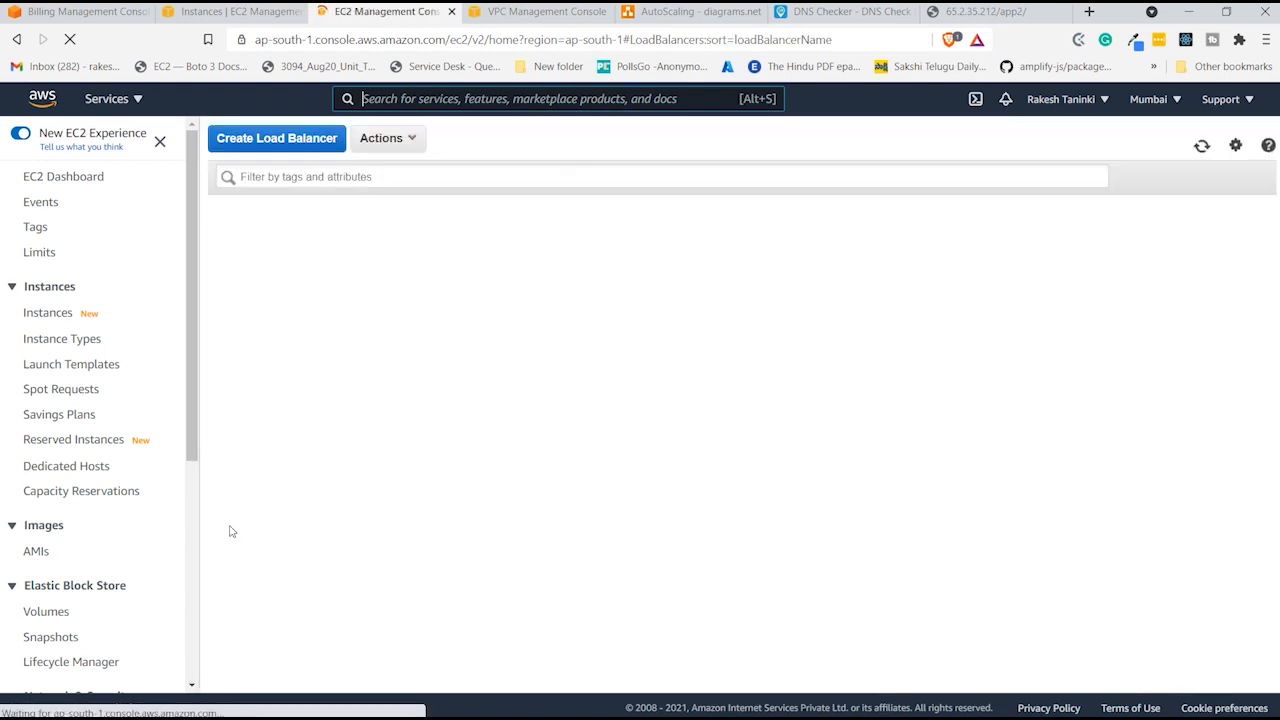
click(710, 10)
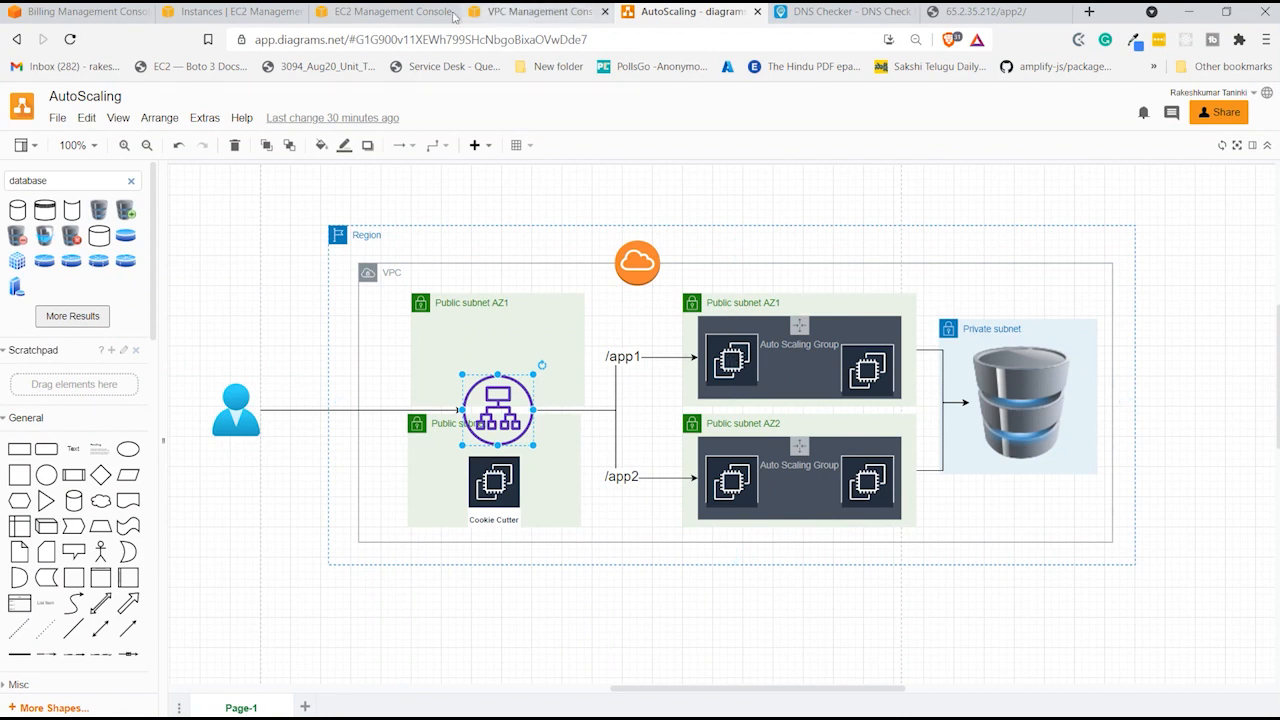
- Copy alb-demo's DNS name from its description and load it in the browser tab showing the /app2/ page
click(392, 11)
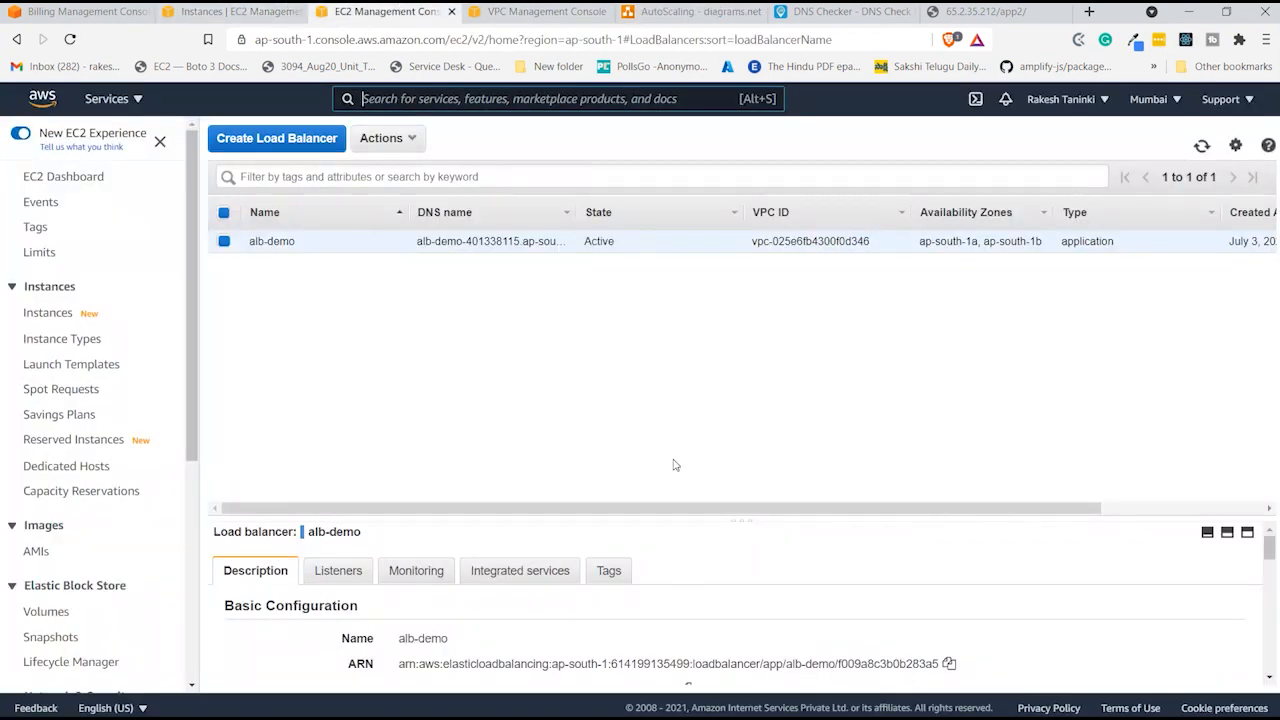
click(734, 527)
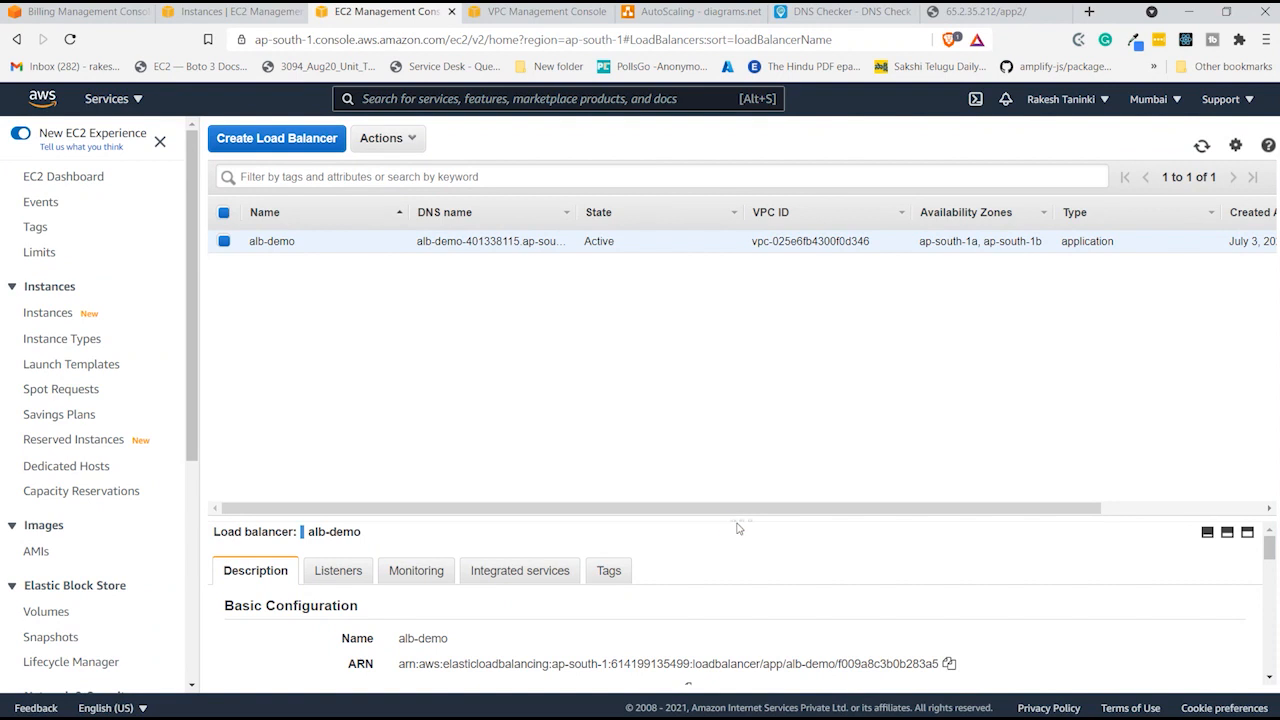
drag(740, 517, 718, 292)
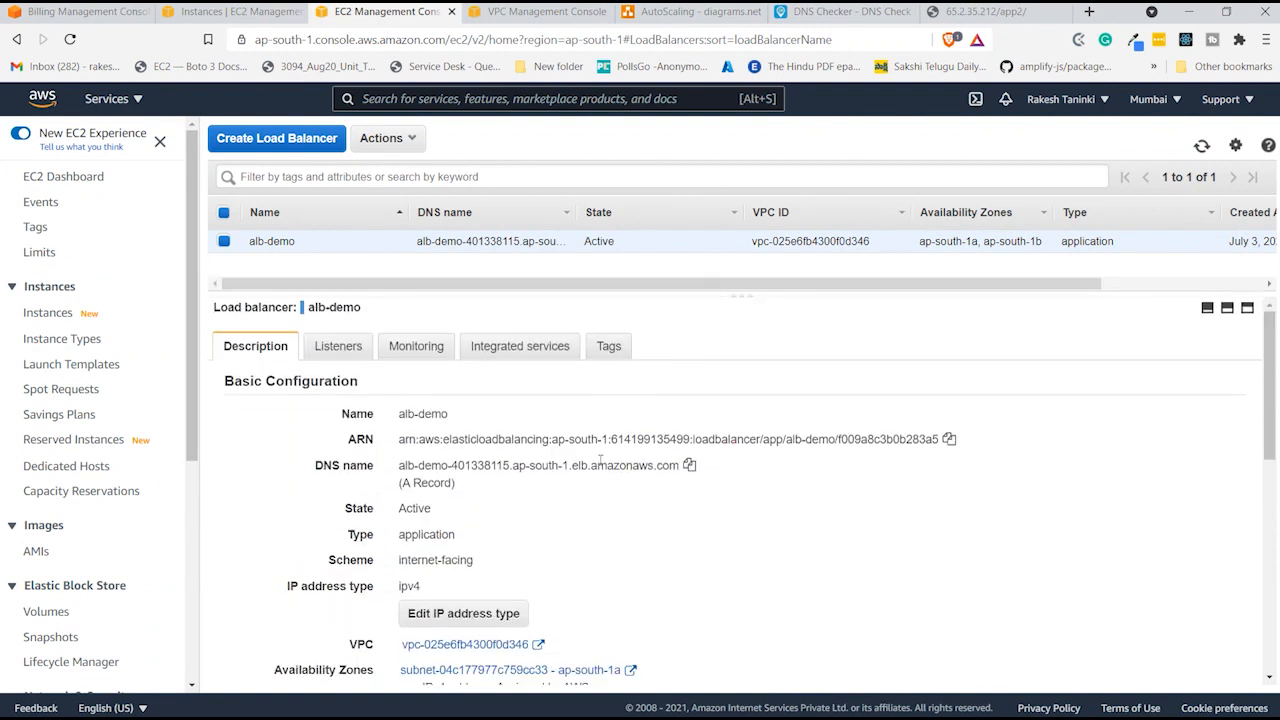
click(690, 466)
click(1016, 12)
click(759, 38)
key(ctrl+v)
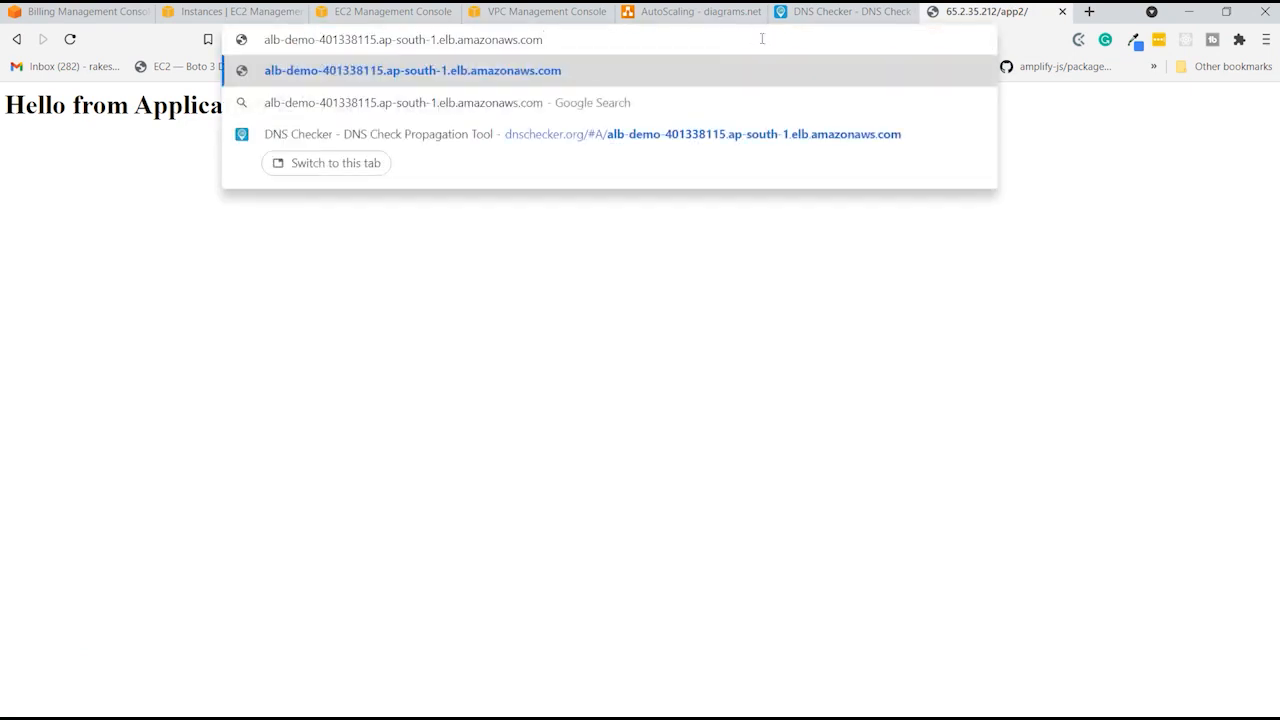
key(Return)
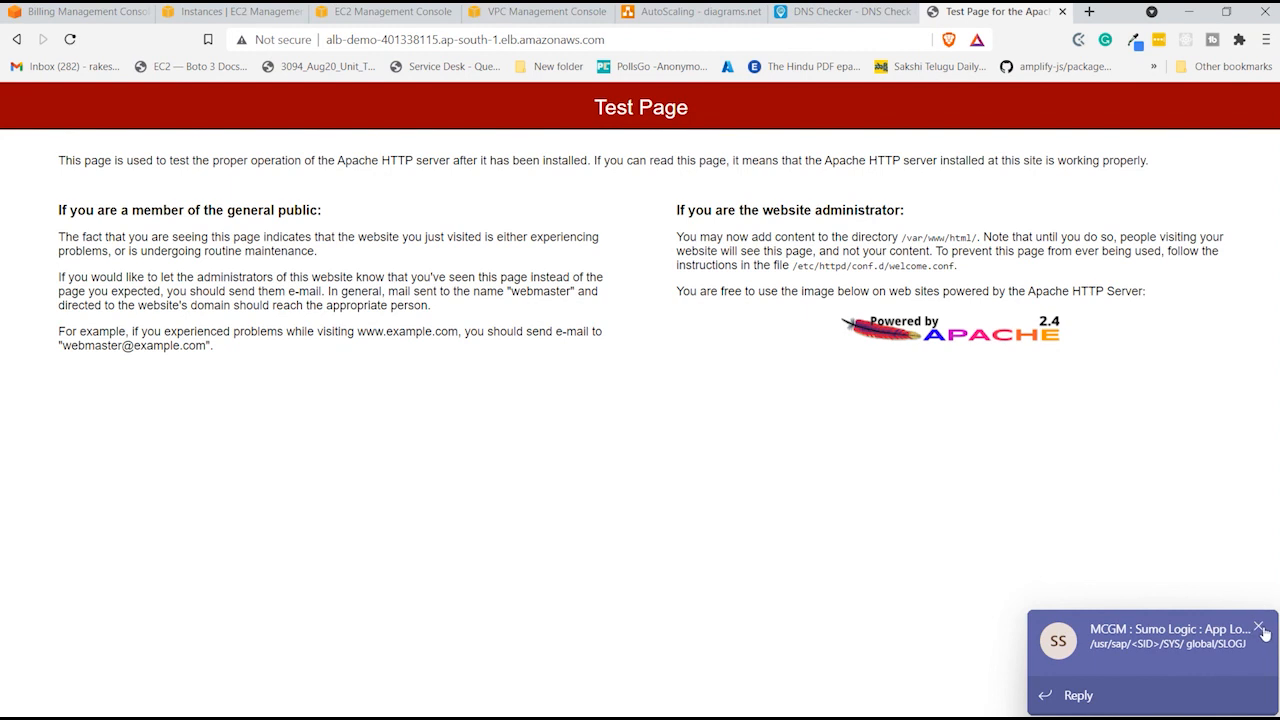
click(1259, 628)
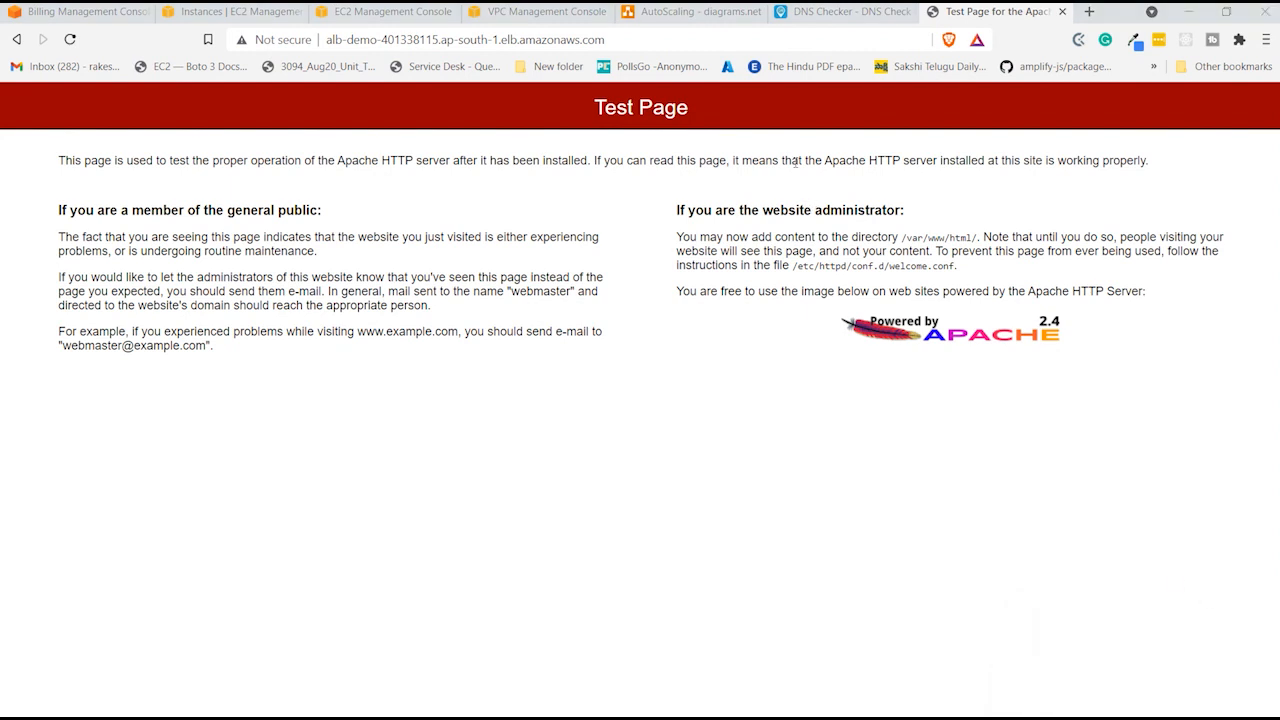
- Load the /app1 path on the load balancer's address and check the page it returns
click(737, 37)
text(/app1)
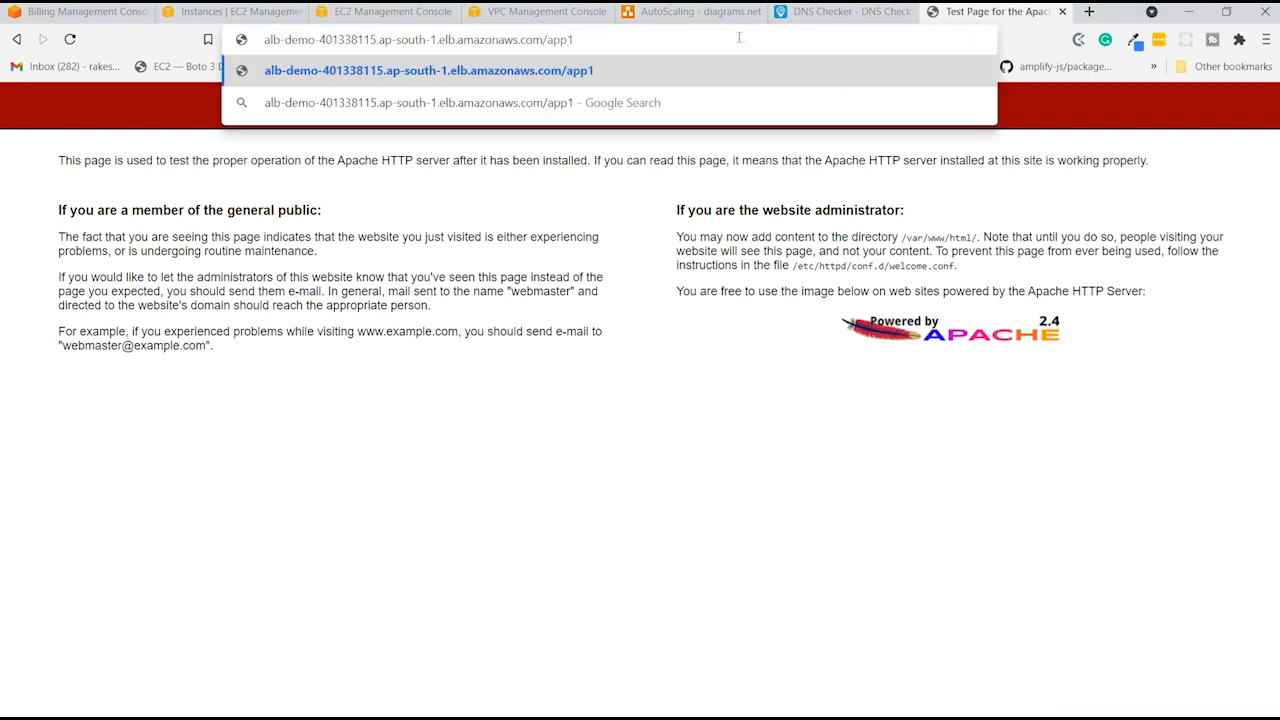
key(Return)
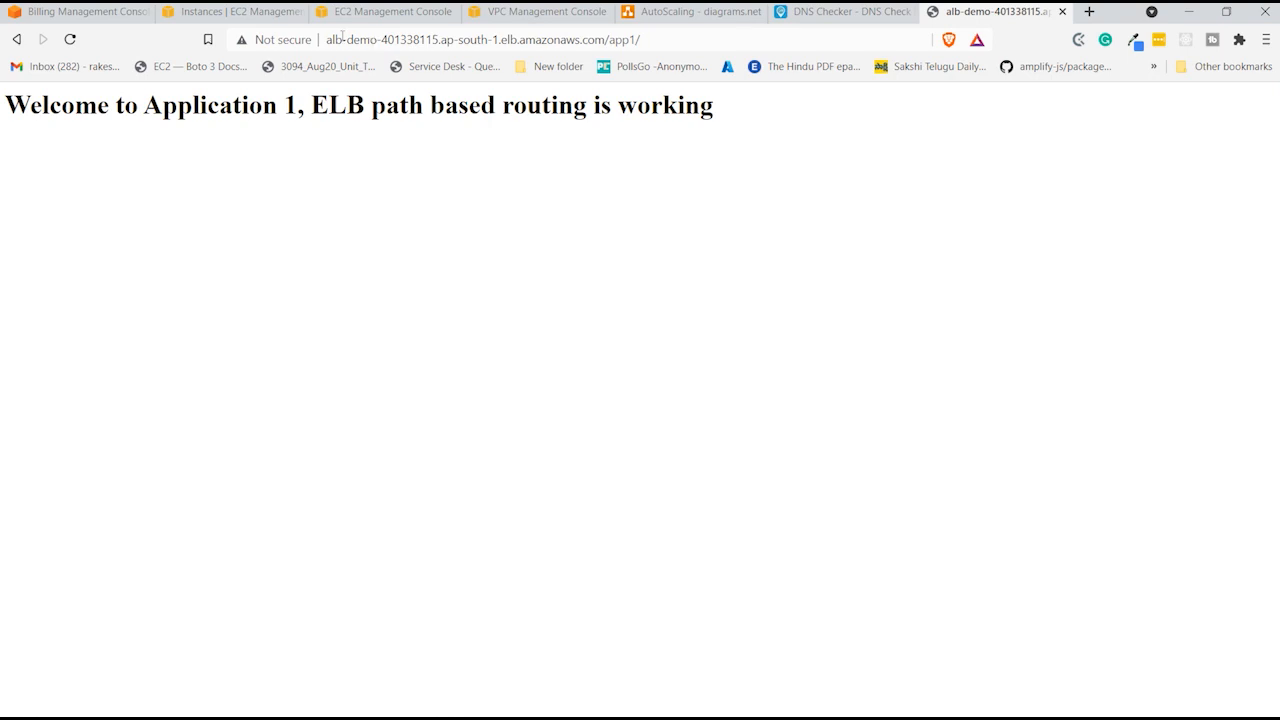
click(335, 40)
click(624, 38)
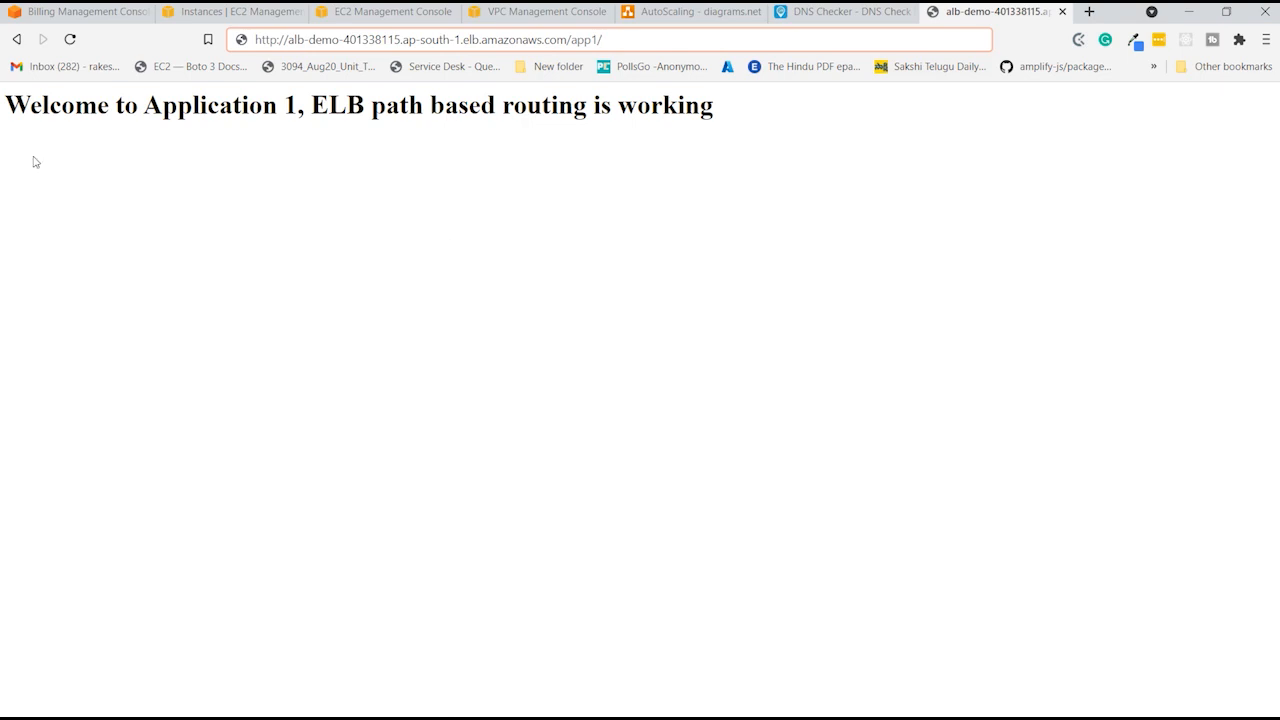
drag(2, 112, 706, 106)
click(749, 116)
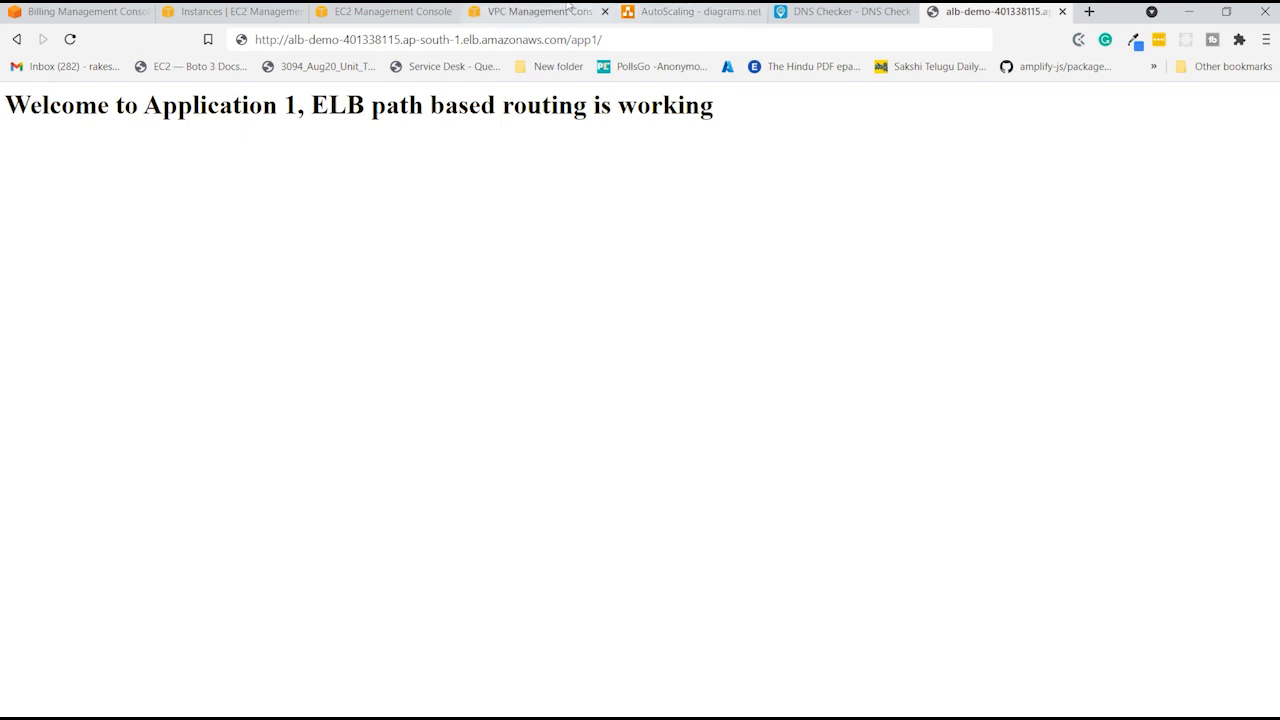
- Check the running instances, alb-demo's listeners and the /app2 branch of the AutoScaling diagram
click(356, 8)
click(252, 11)
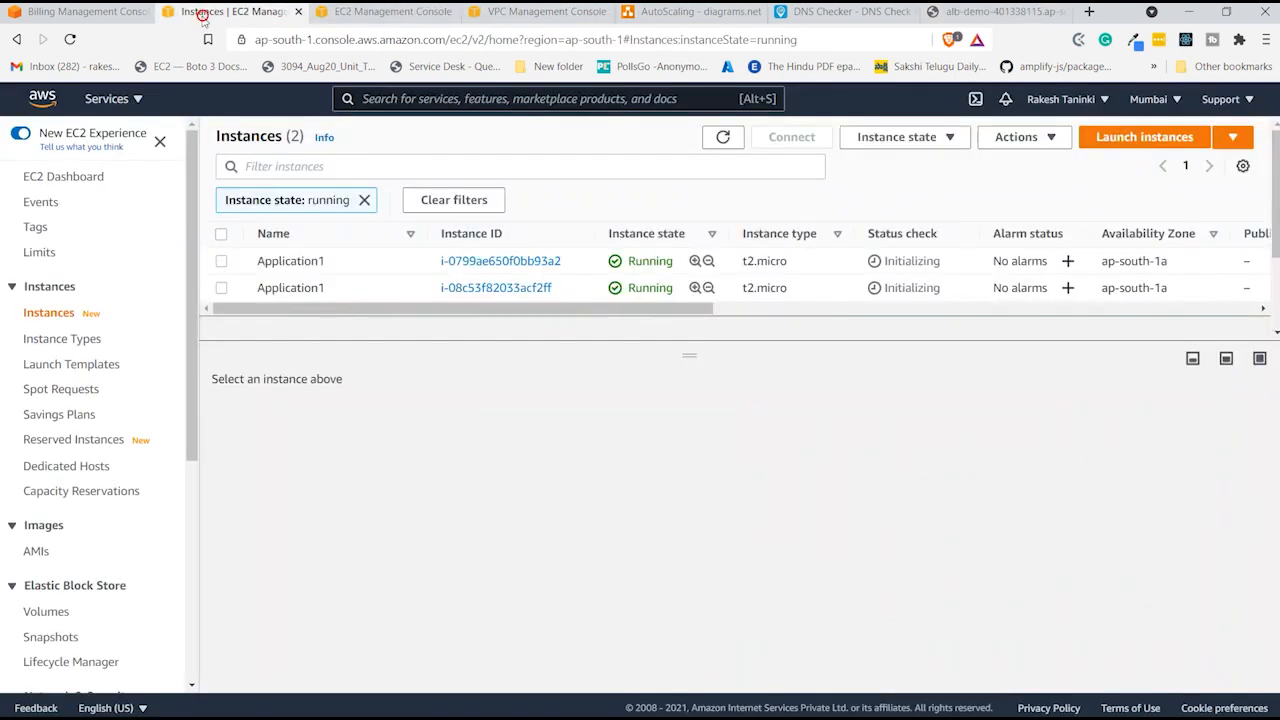
click(347, 14)
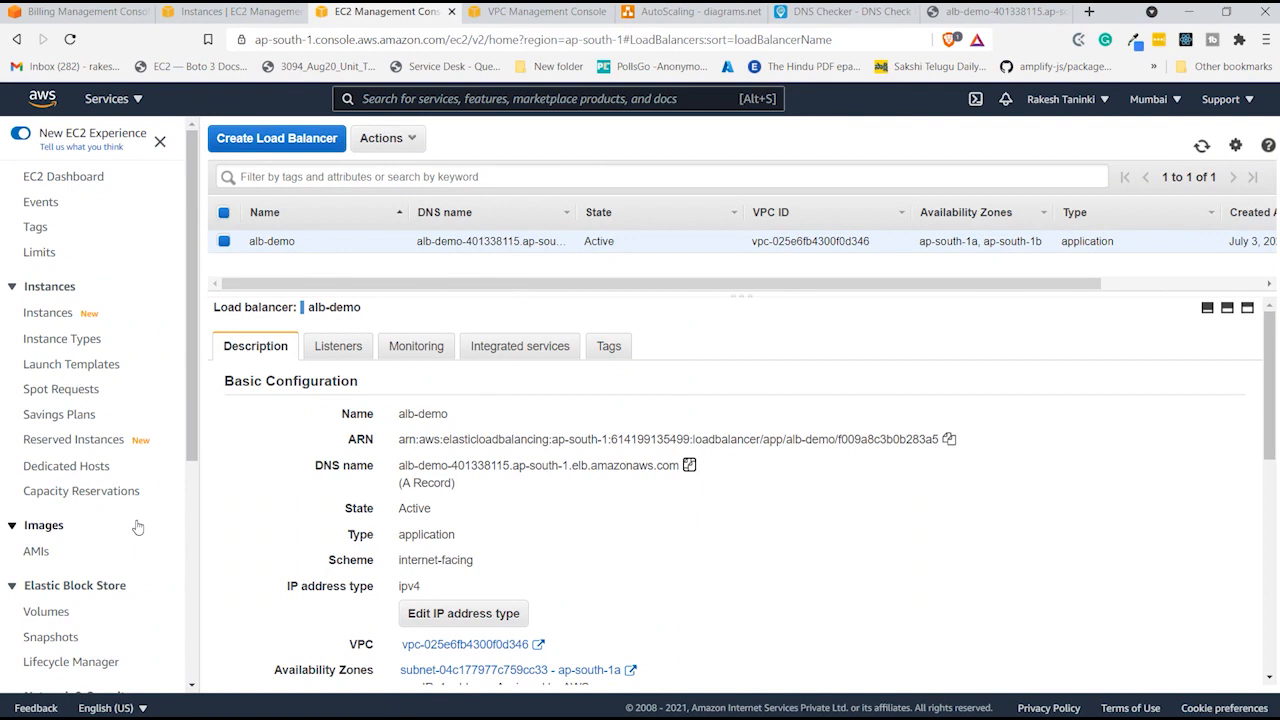
scroll(68, 440, down, 4)
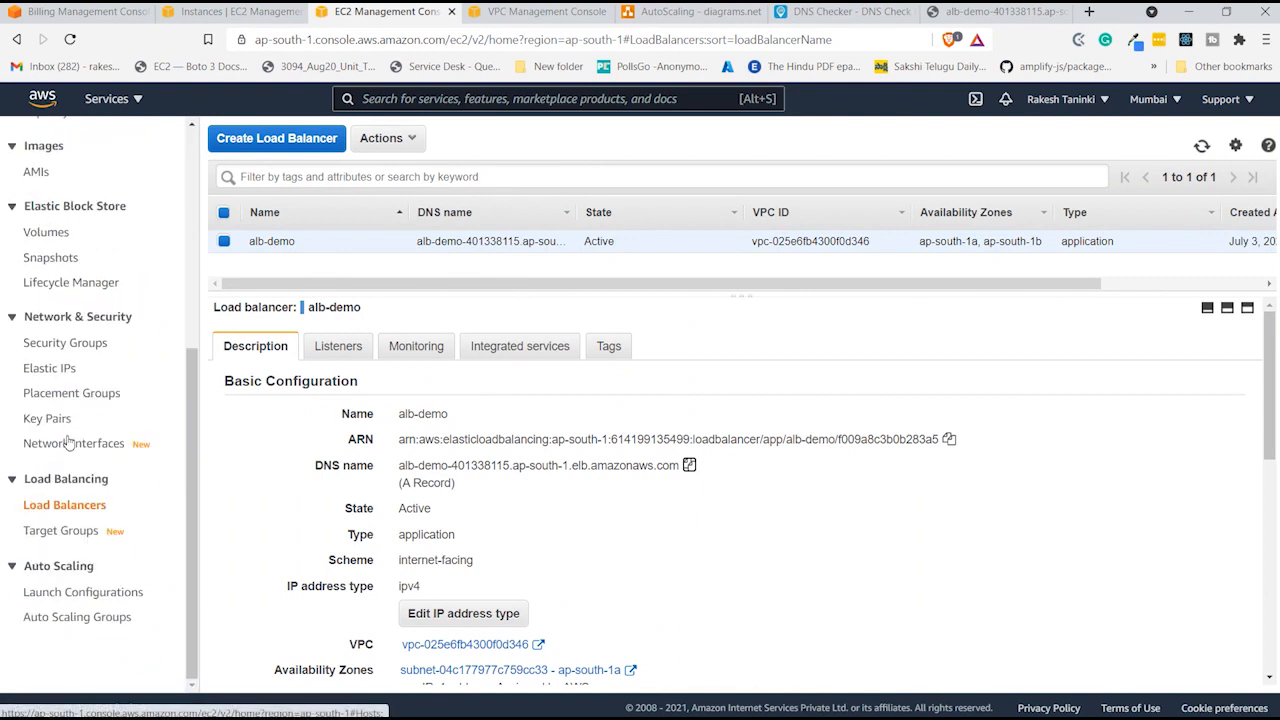
click(314, 348)
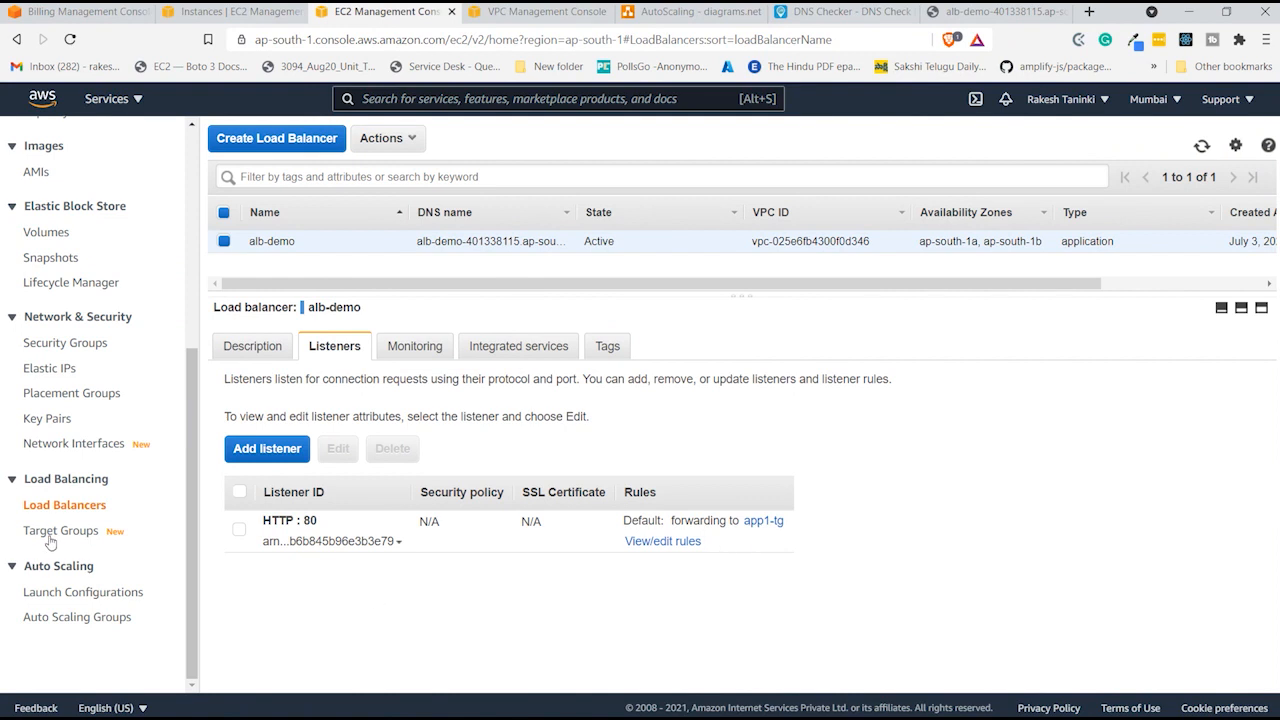
click(643, 11)
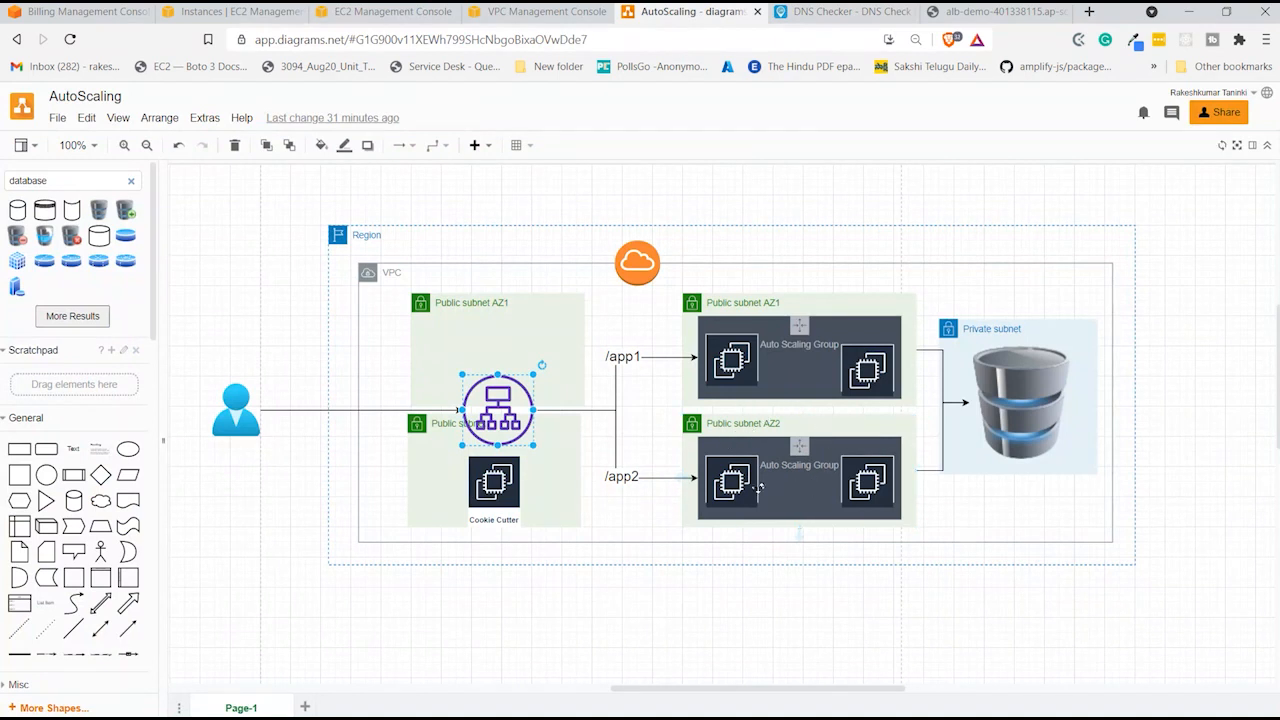
click(620, 477)
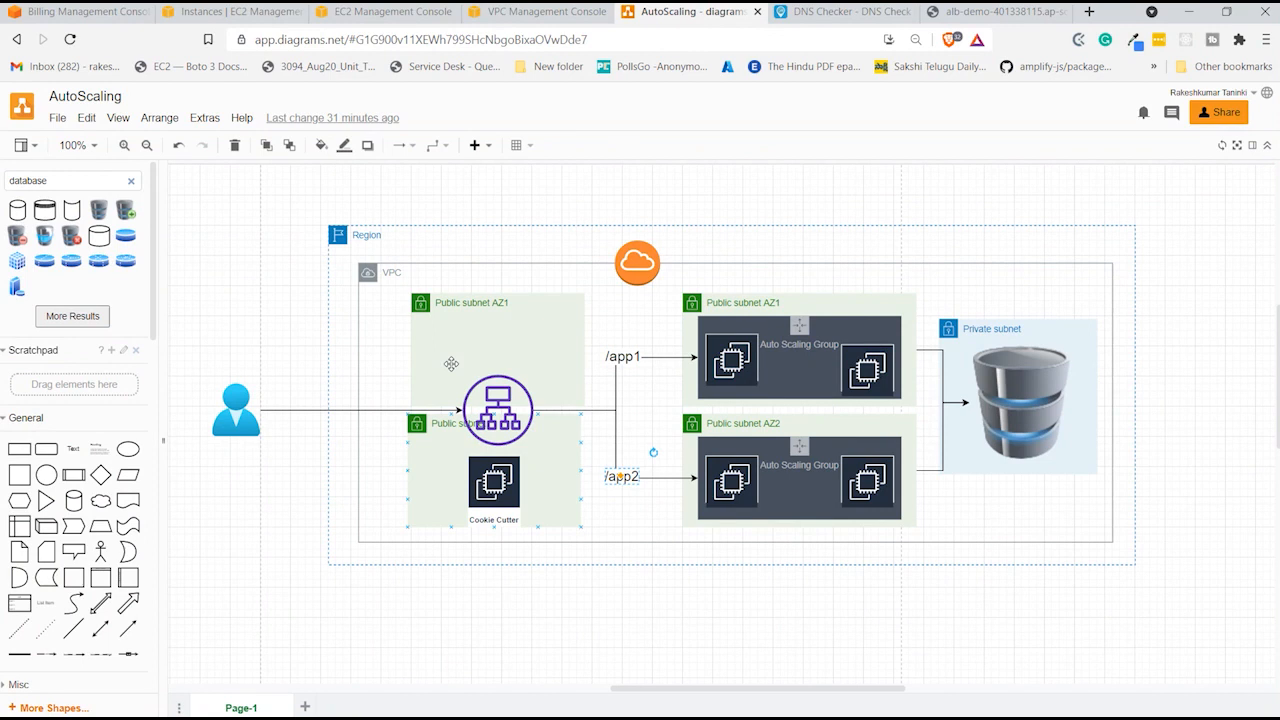
click(338, 18)
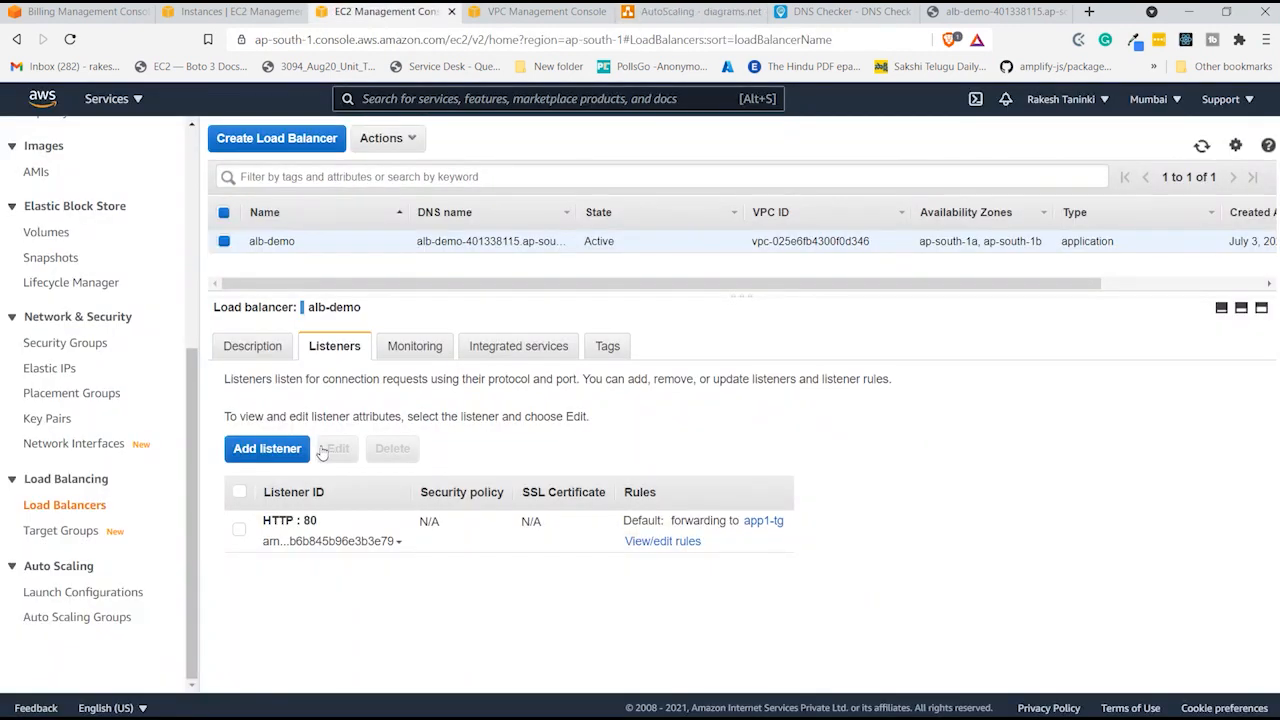
- Start a new EC2 target group with the Instances target type and name it app2-tg
click(60, 531)
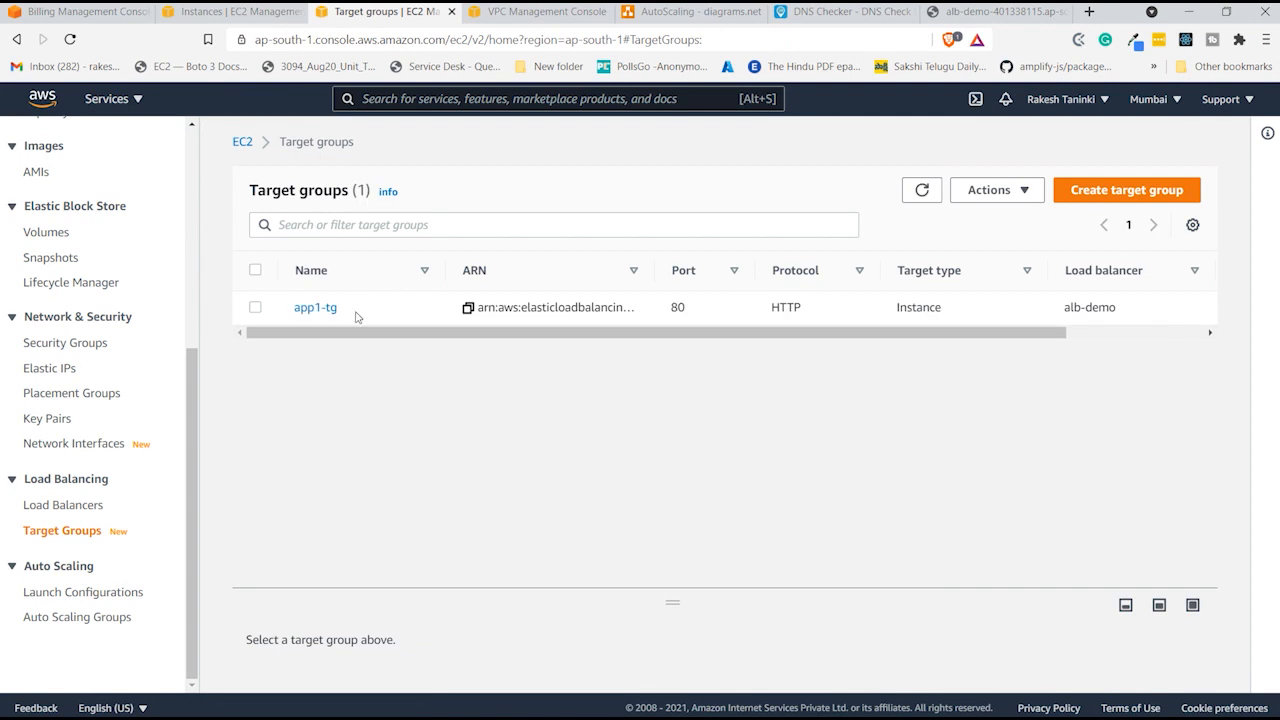
click(1125, 192)
scroll(524, 441, down, 3)
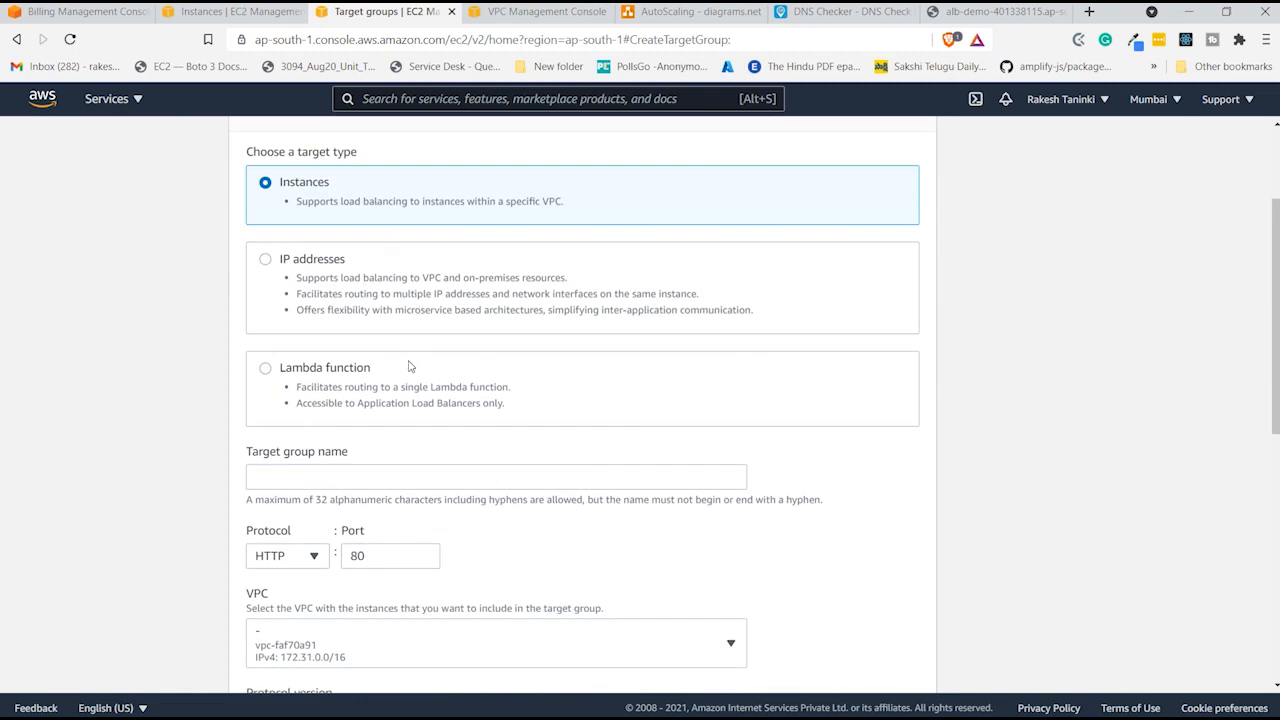
scroll(409, 370, down, 1)
click(414, 390)
text(app2-t)
scroll(416, 390, down, 3)
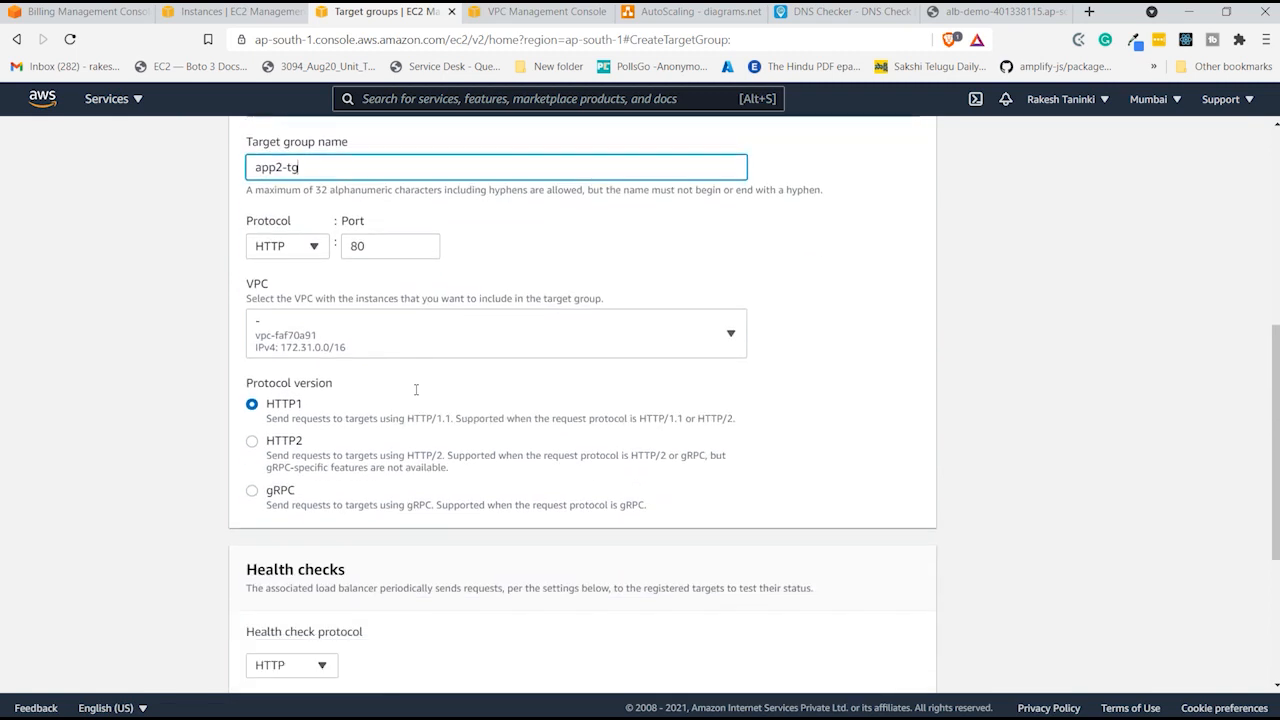
- Set the target group's VPC to autoscaling-vpc and its health check path to /app2/index.html
click(377, 318)
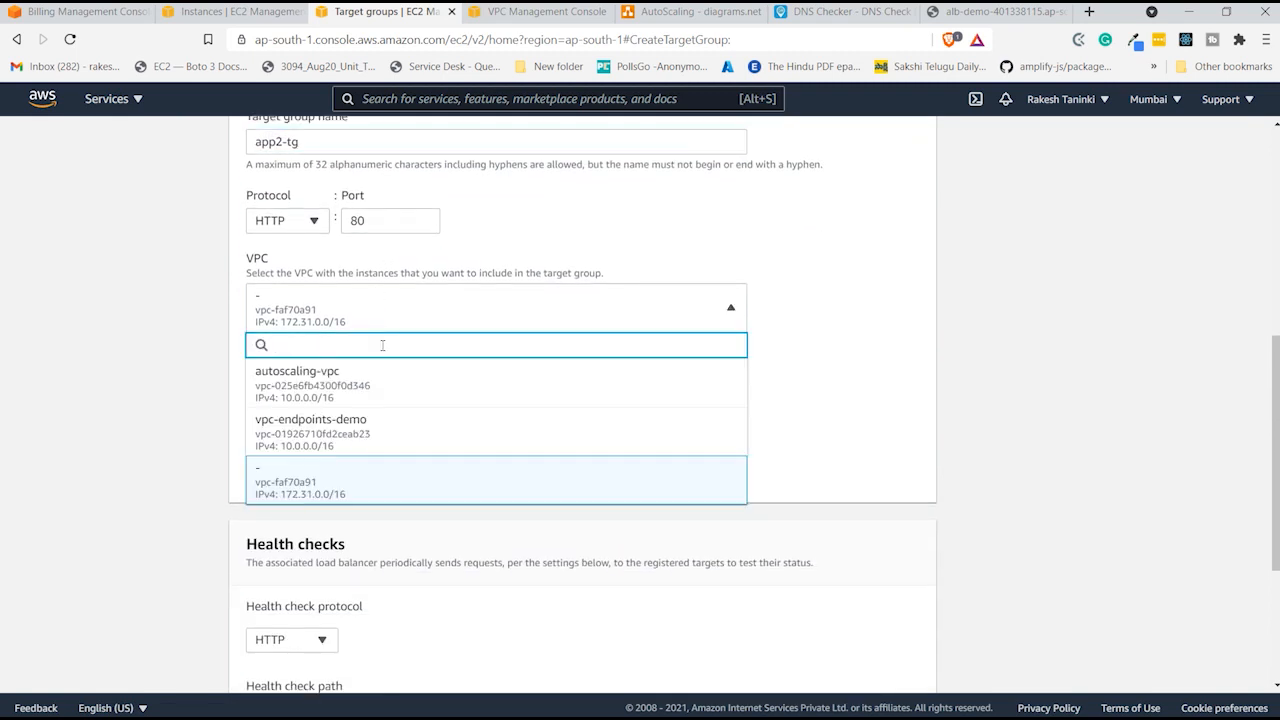
click(380, 392)
scroll(382, 392, down, 1)
scroll(382, 392, down, 1)
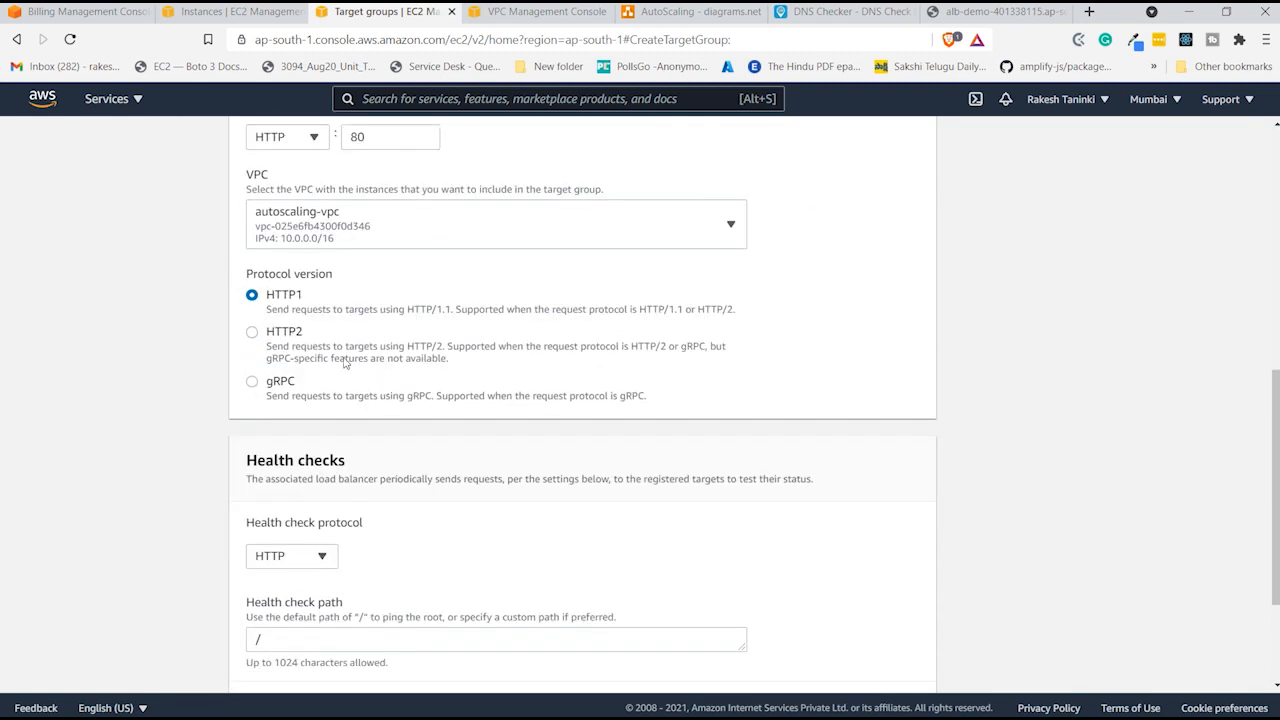
scroll(323, 381, down, 3)
click(370, 461)
click(369, 461)
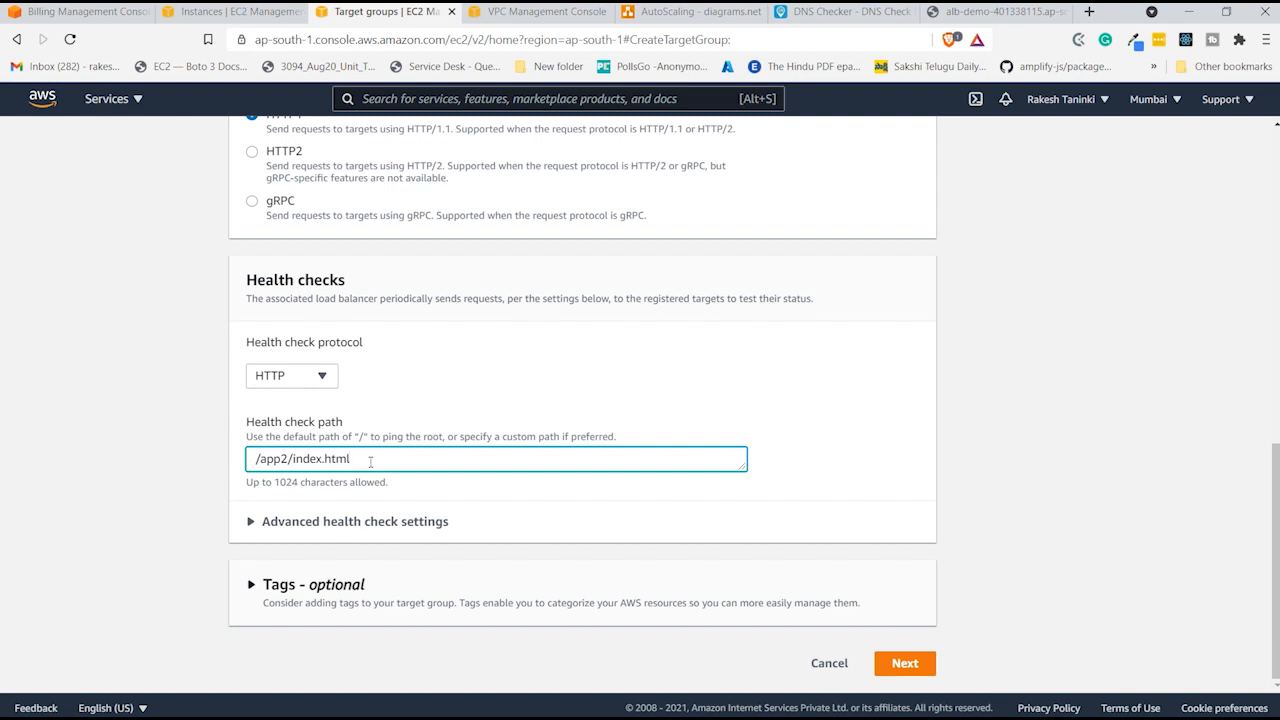
- Review the advanced health check settings, keep the defaults, and create the target group without registering any instances
click(372, 517)
scroll(451, 451, down, 3)
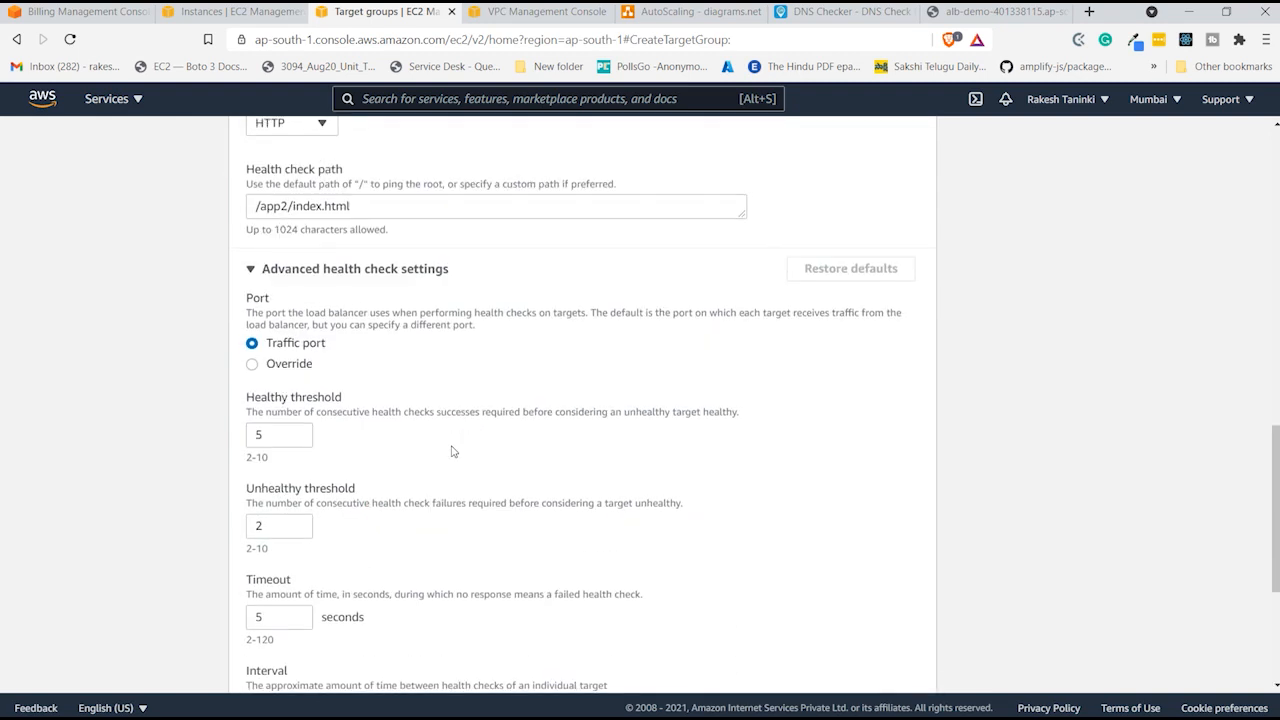
scroll(451, 451, down, 2)
scroll(451, 451, down, 1)
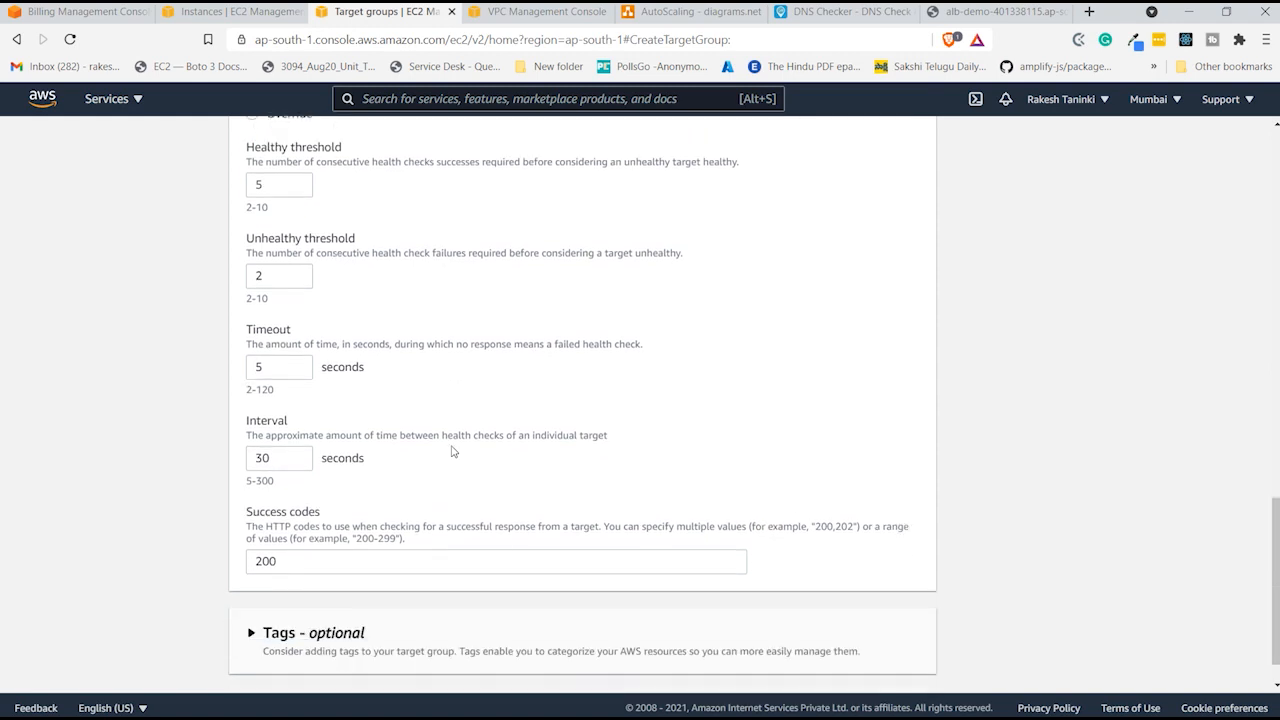
scroll(451, 451, down, 1)
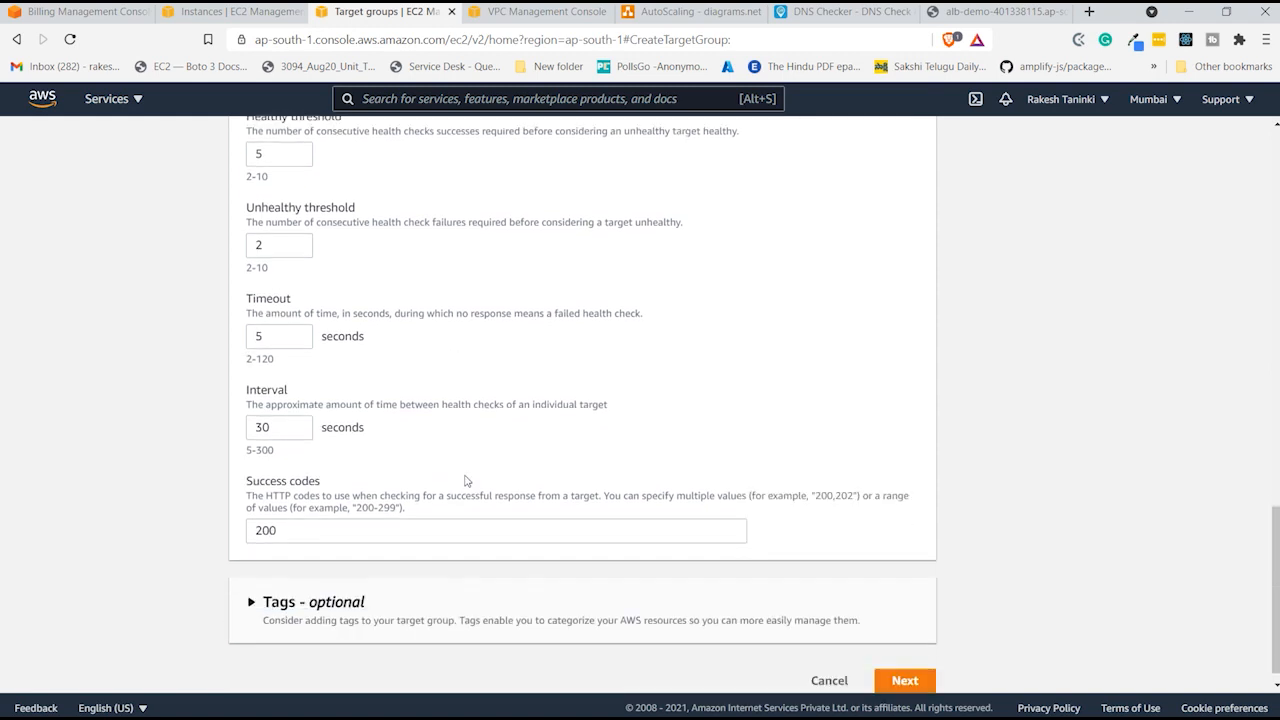
click(903, 665)
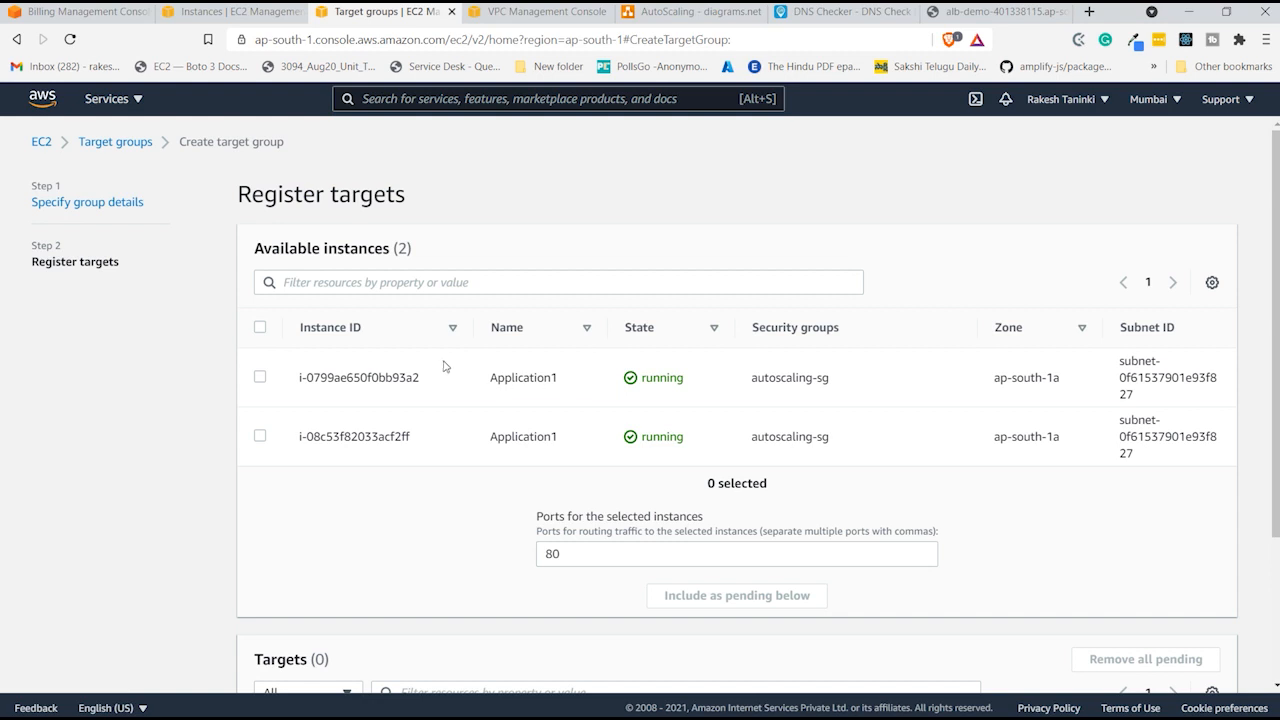
scroll(461, 436, down, 2)
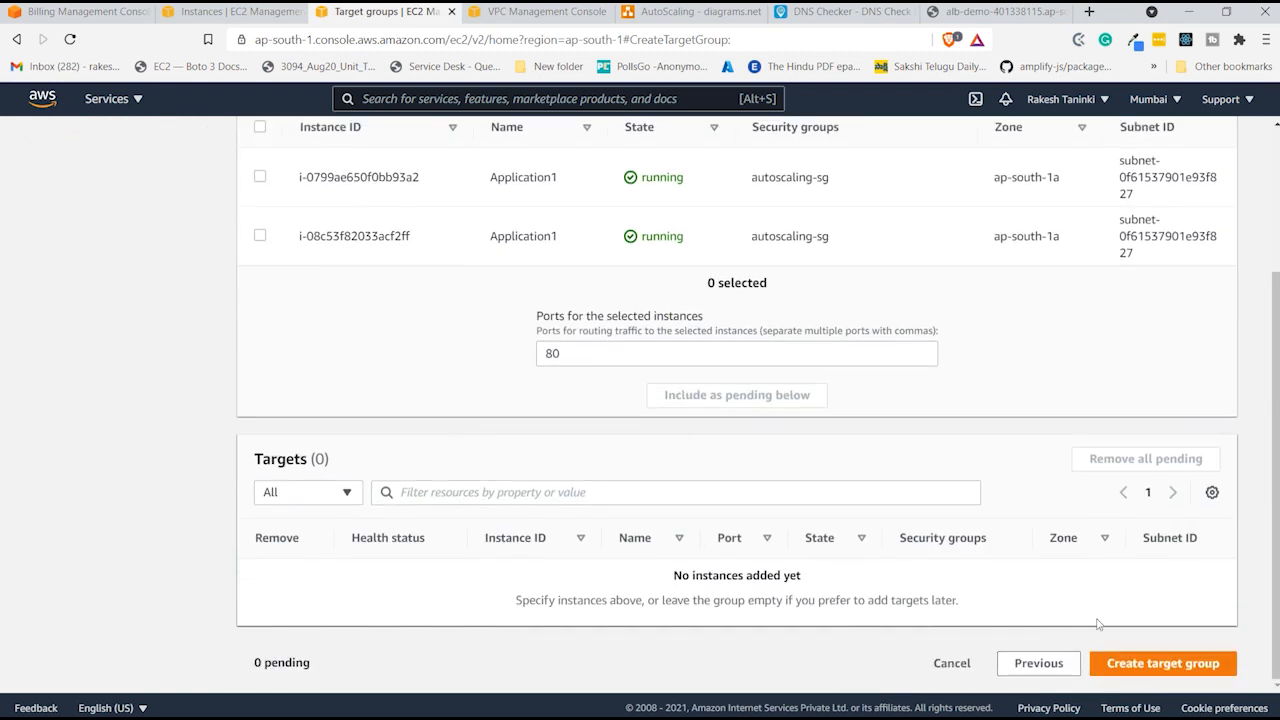
click(1129, 665)
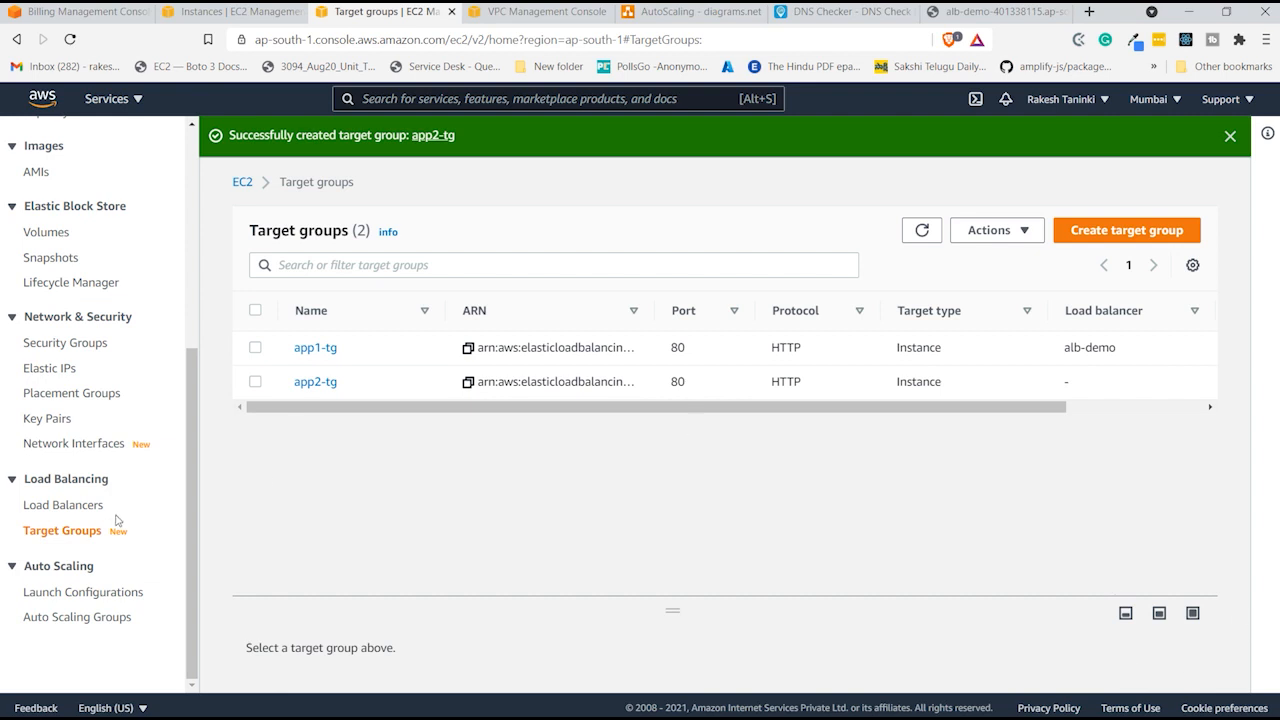
- Sort the target groups by load balancer and check which load balancer each one is attached to
drag(421, 407, 267, 439)
drag(1057, 309, 1165, 316)
click(1165, 316)
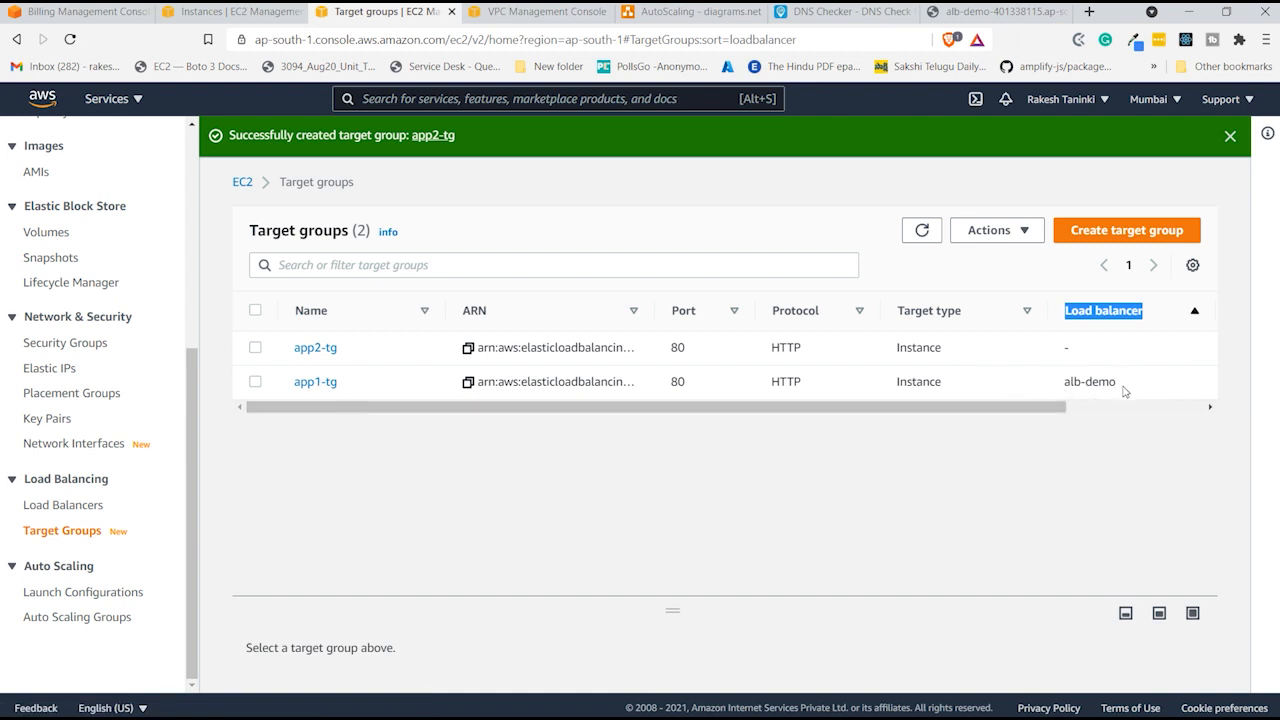
drag(1111, 390, 1043, 386)
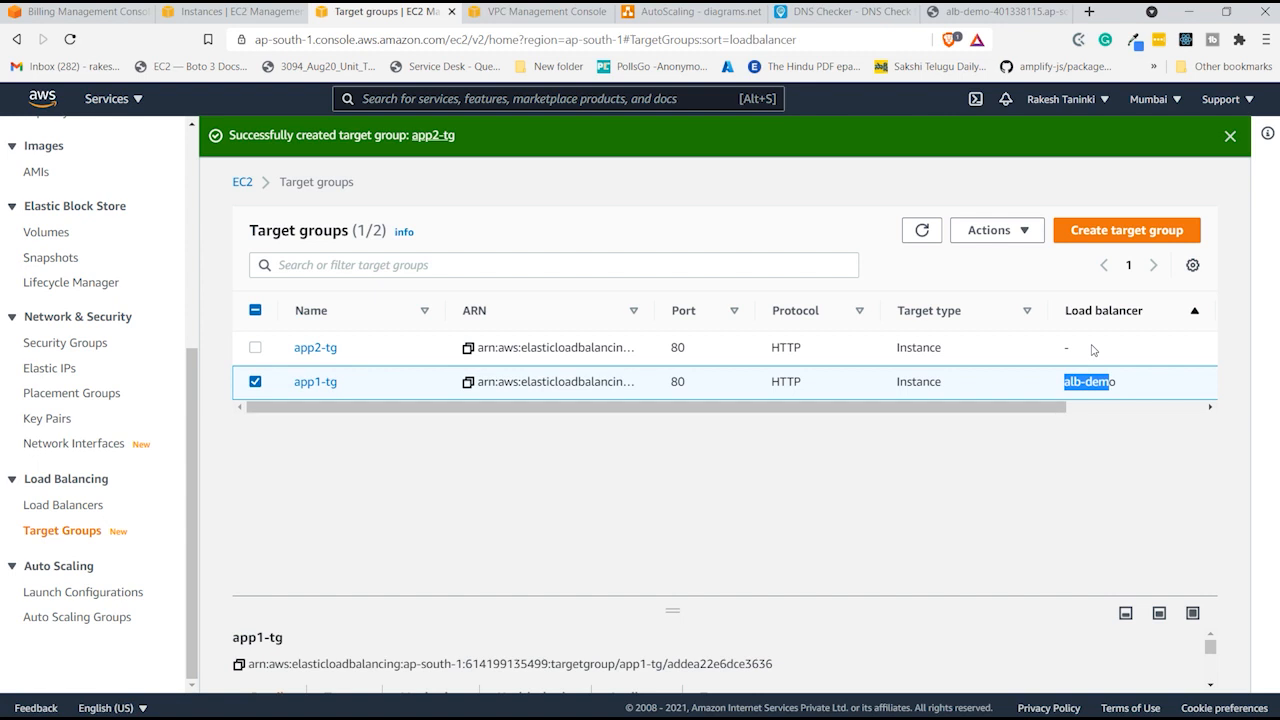
- Open the rules of alb-demo's HTTP:80 listener and insert a blank rule above the default action
click(76, 504)
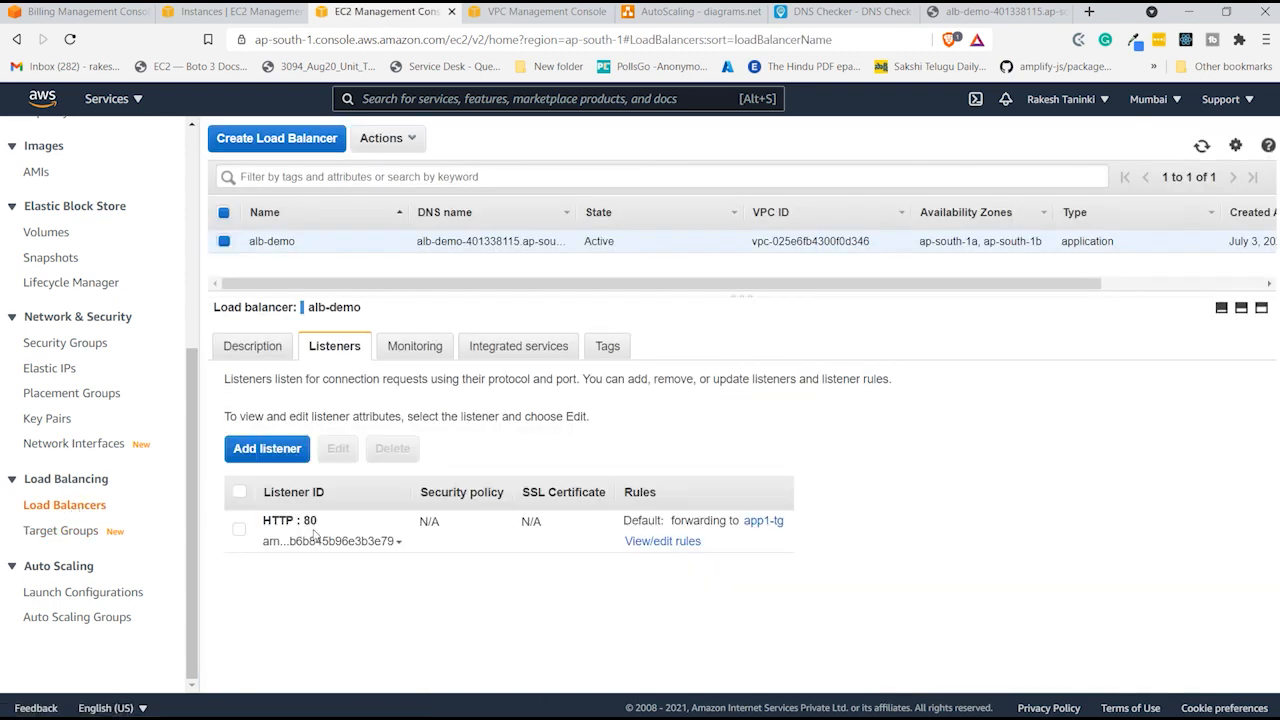
click(239, 529)
click(643, 545)
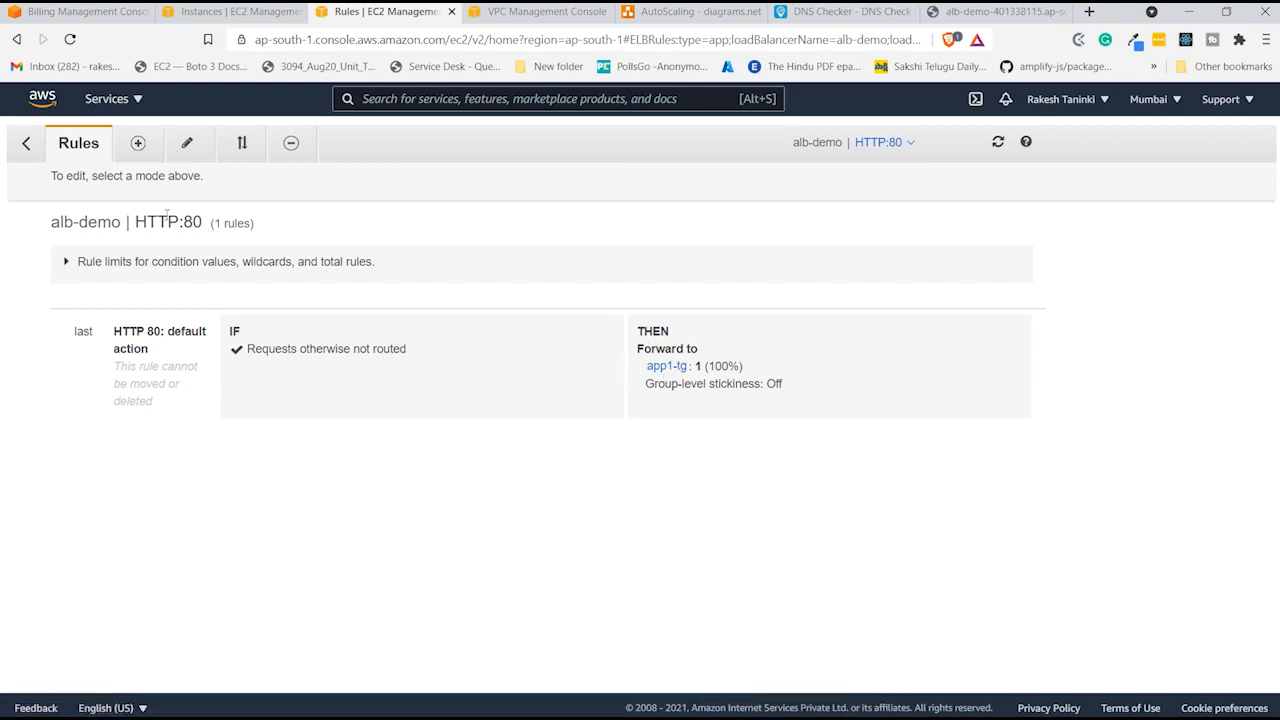
click(138, 143)
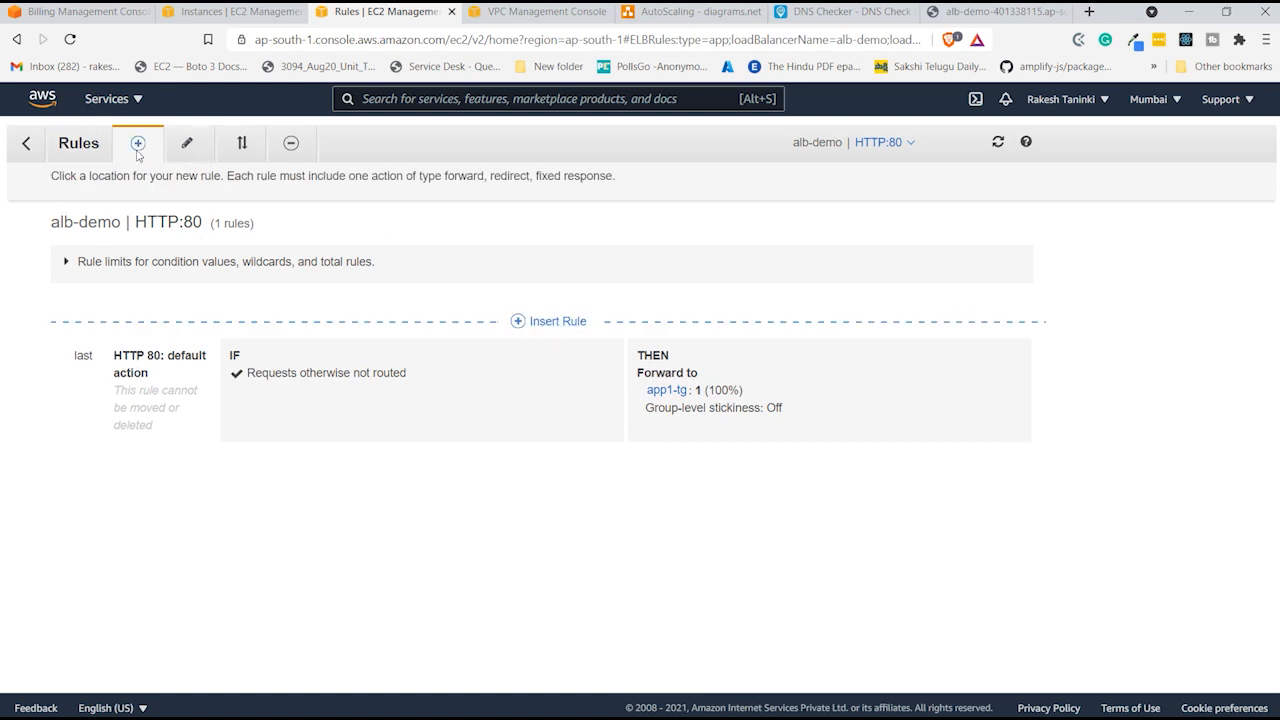
click(555, 322)
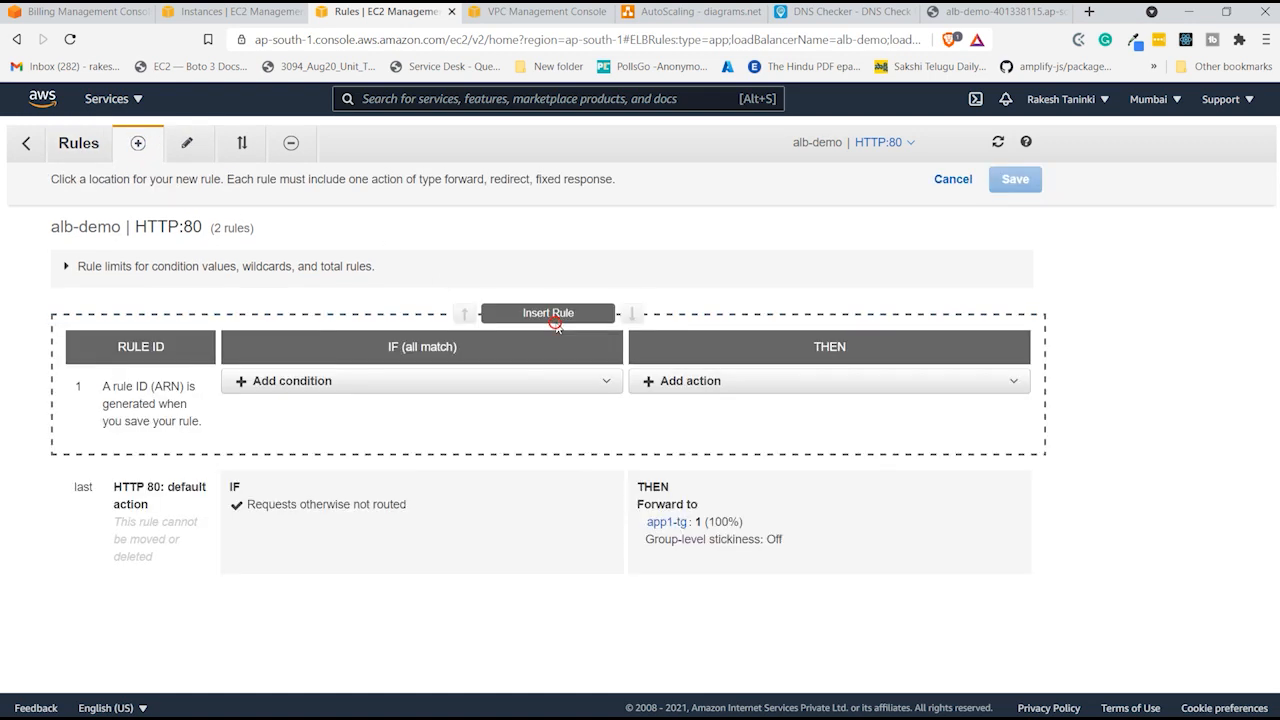
- Consult the architecture diagram for the application paths and give the blank rule a path condition of /app1
click(377, 381)
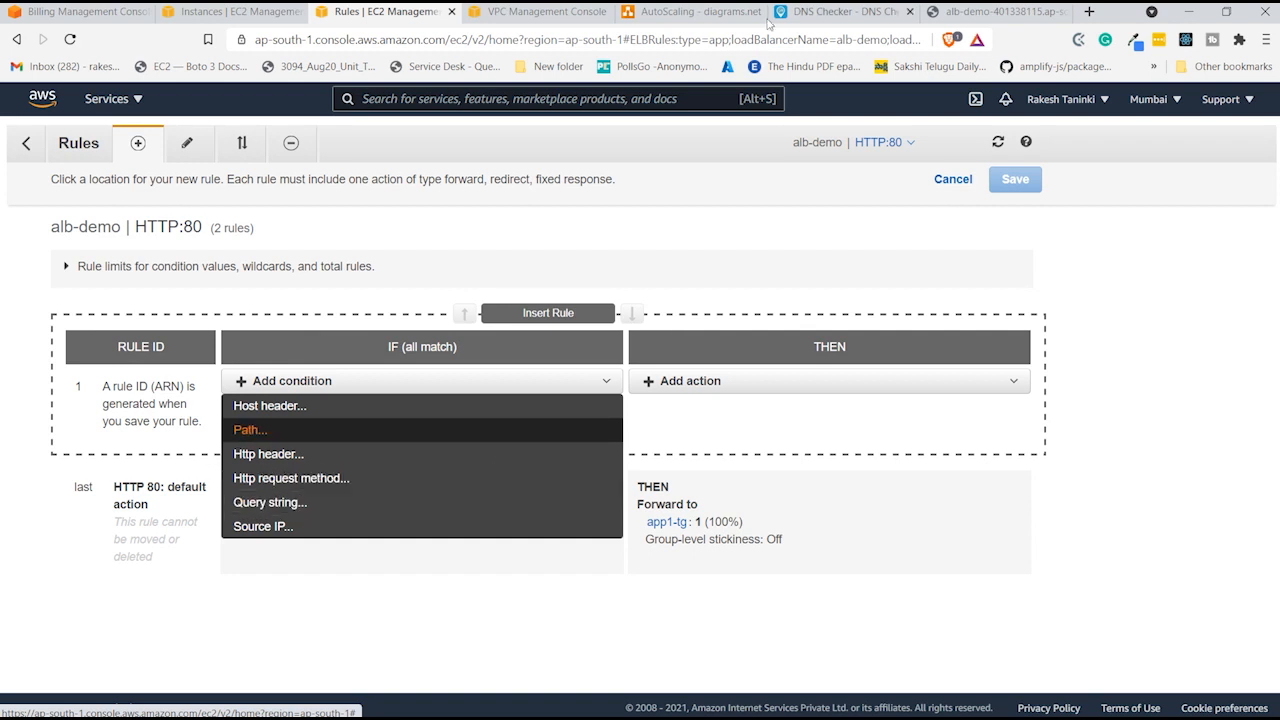
click(711, 12)
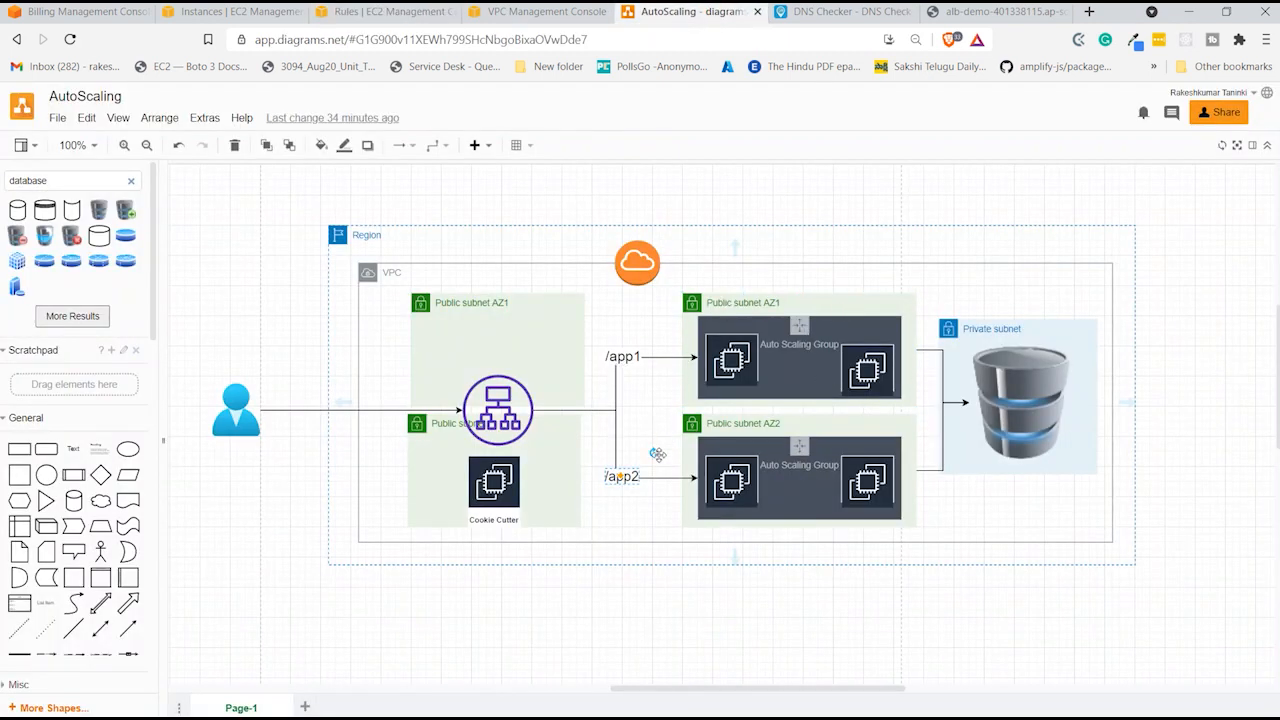
click(268, 11)
click(349, 10)
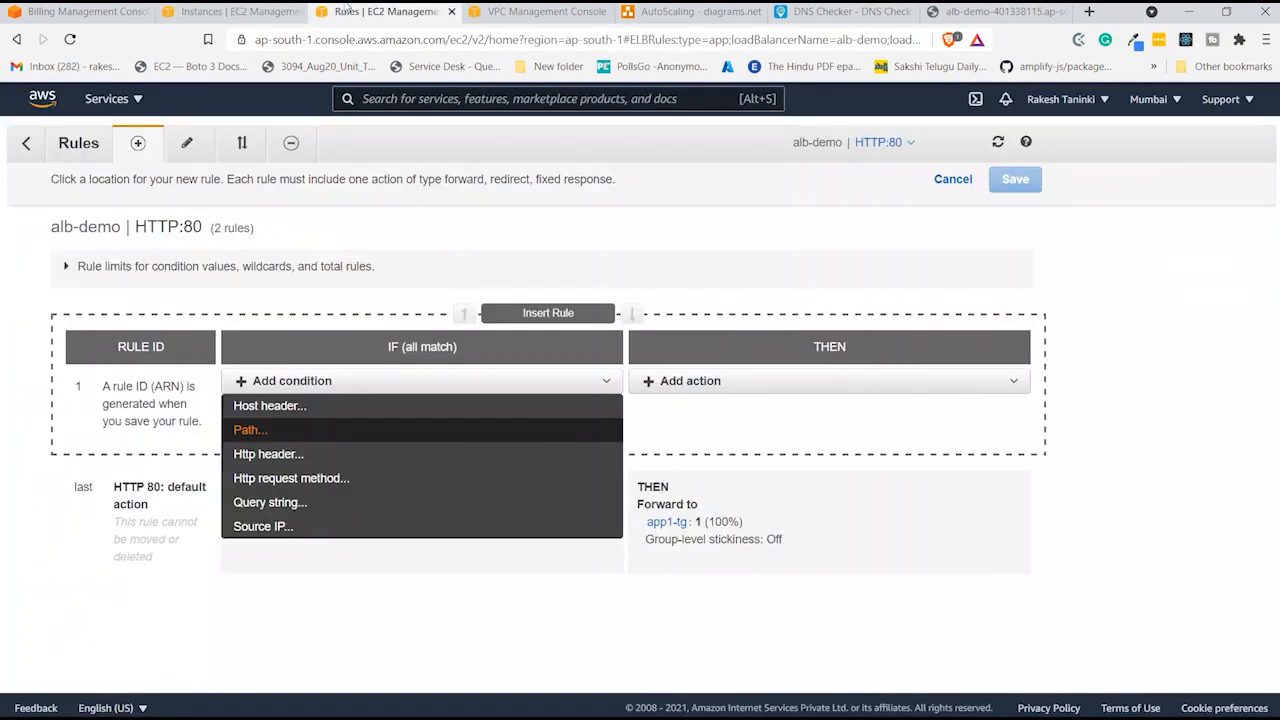
click(332, 432)
click(400, 425)
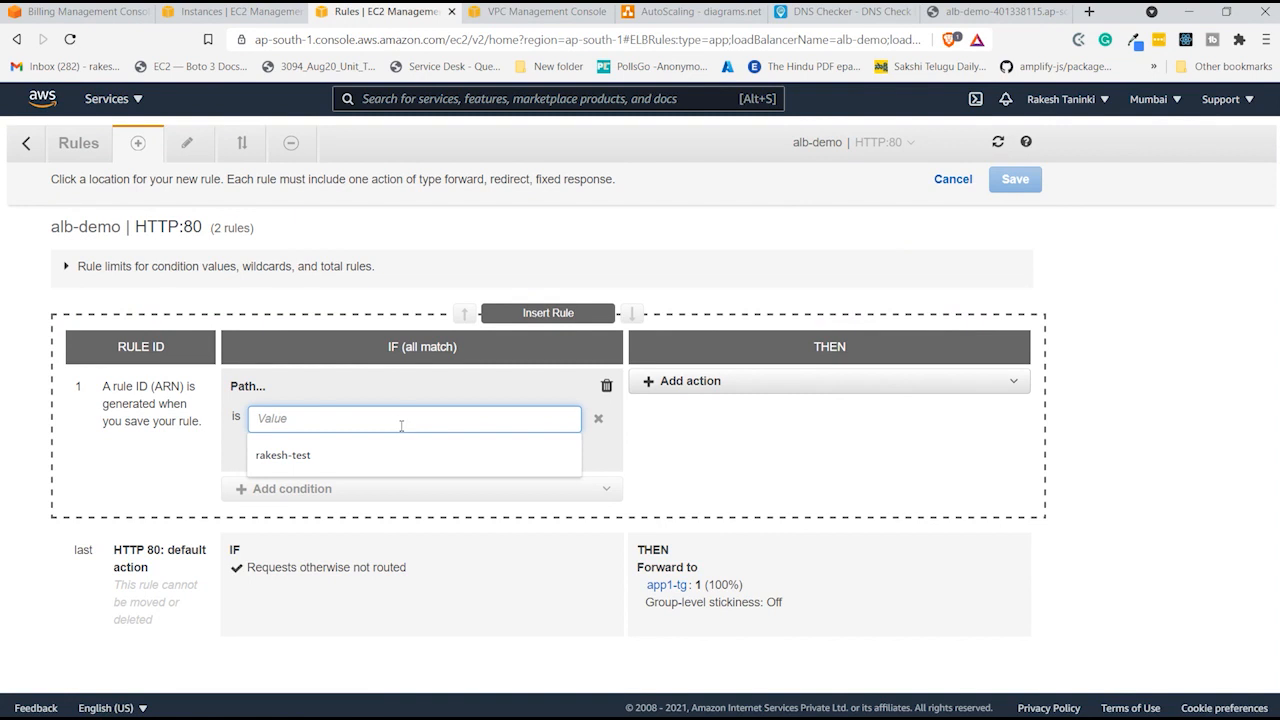
text(/app1)
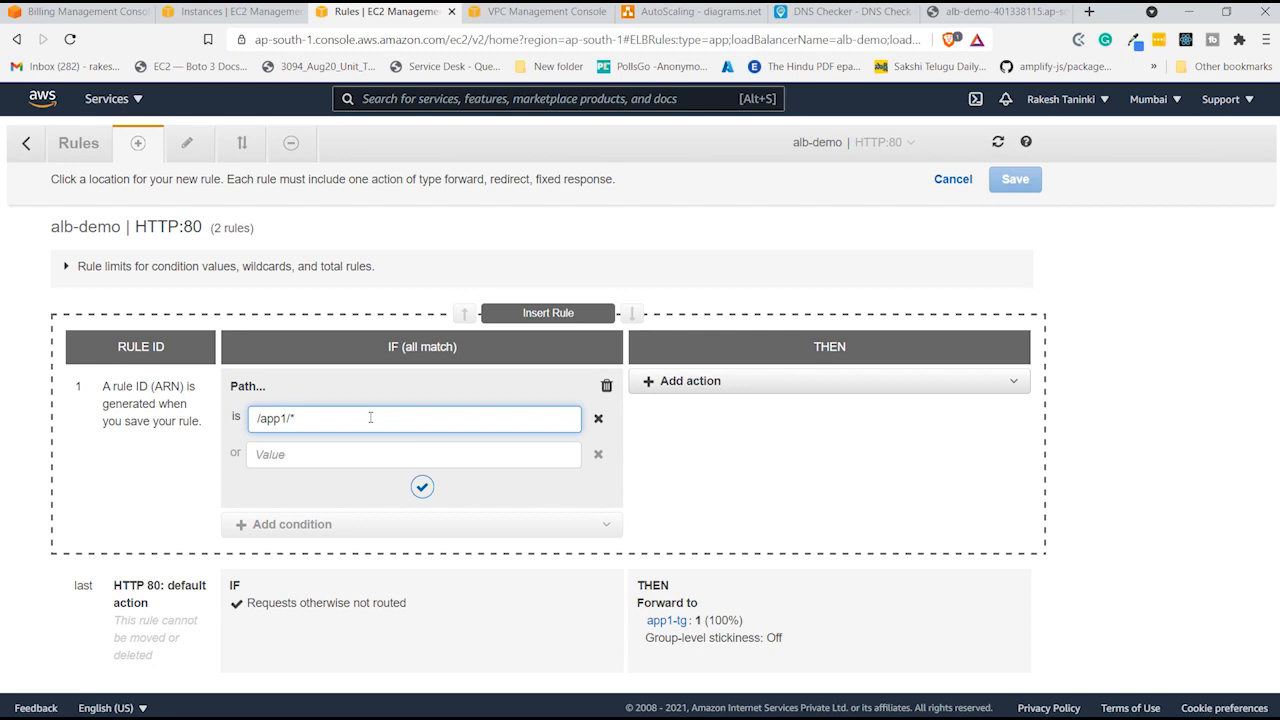
click(422, 486)
- Make the /app1 rule forward requests to app1-tg with weight 1 and save the rule
click(735, 384)
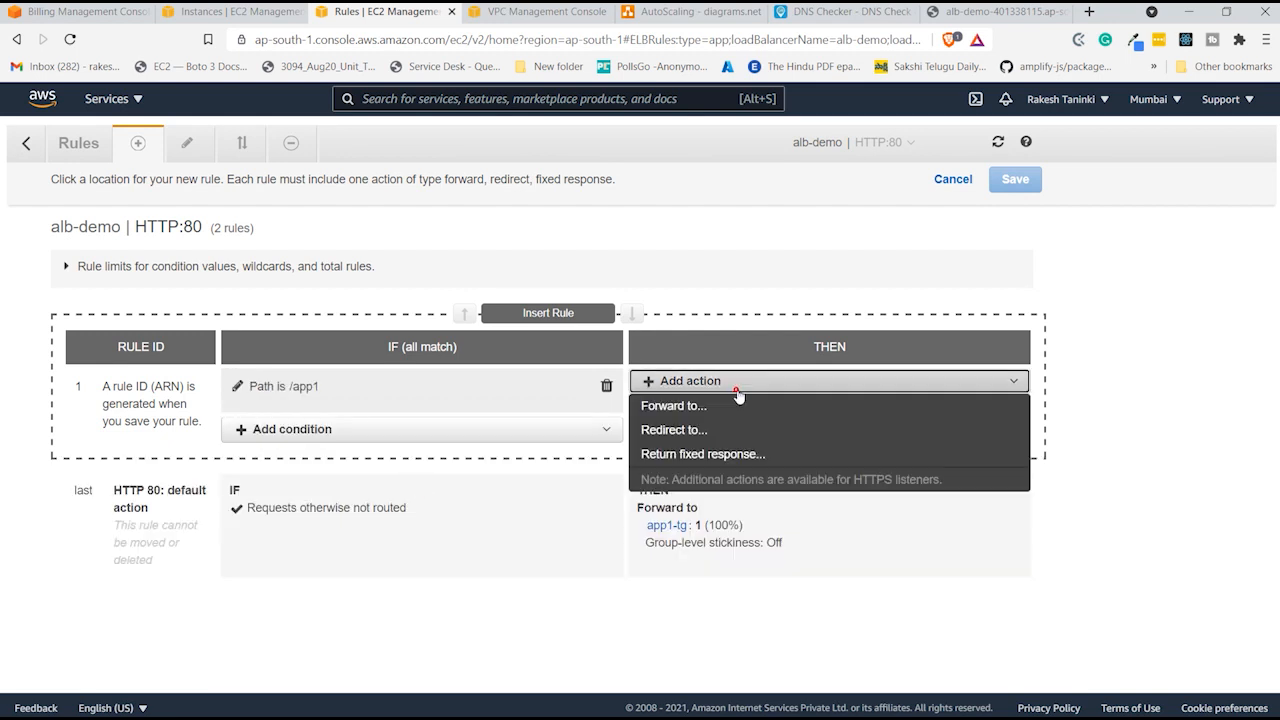
click(736, 401)
click(752, 437)
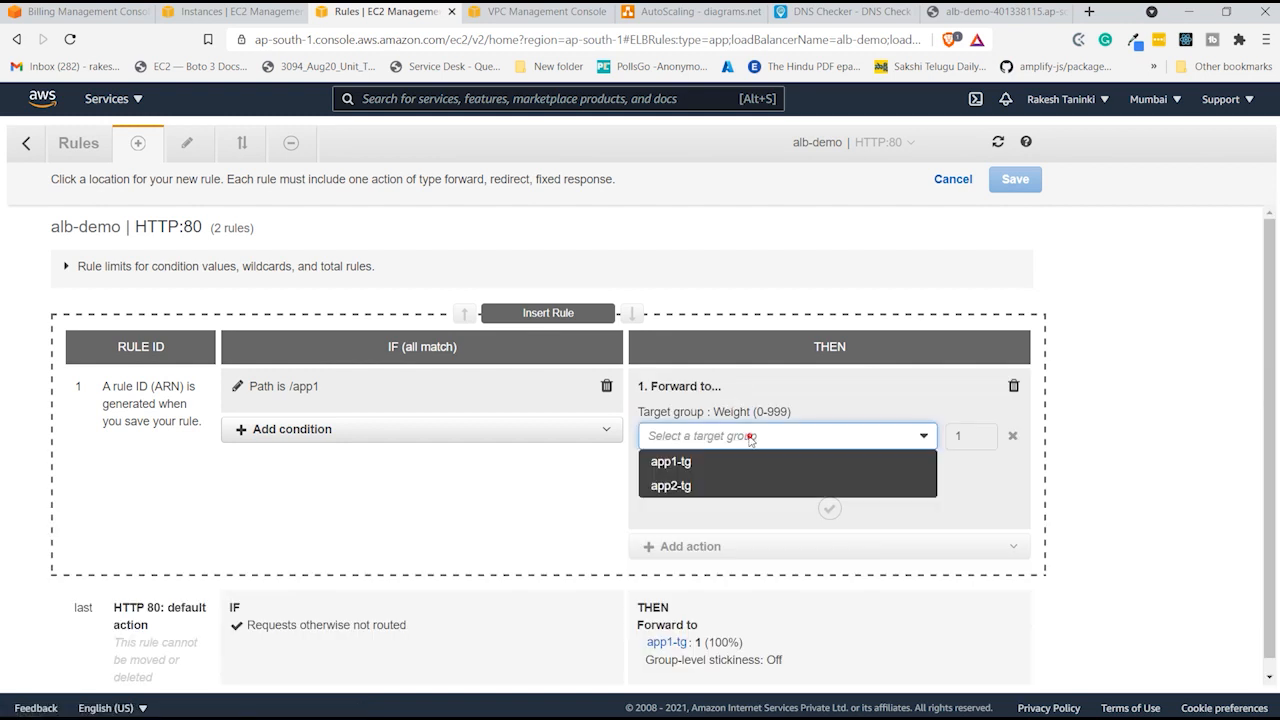
click(760, 463)
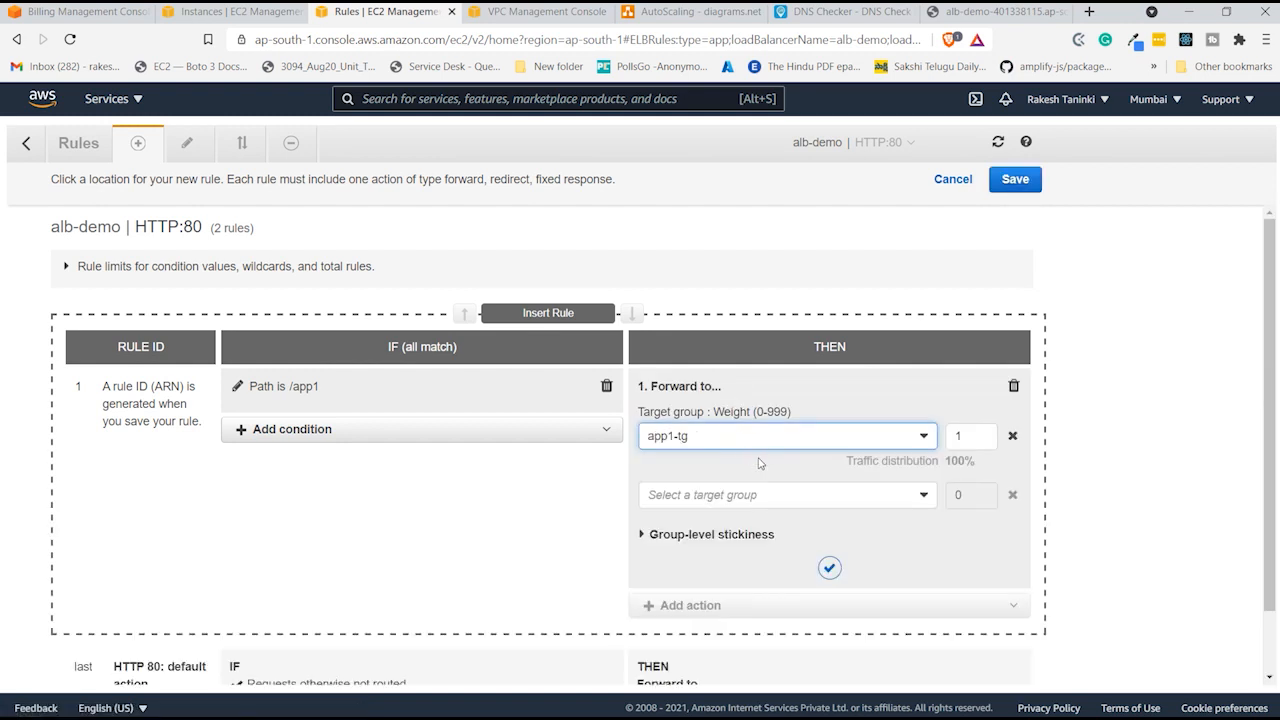
click(832, 568)
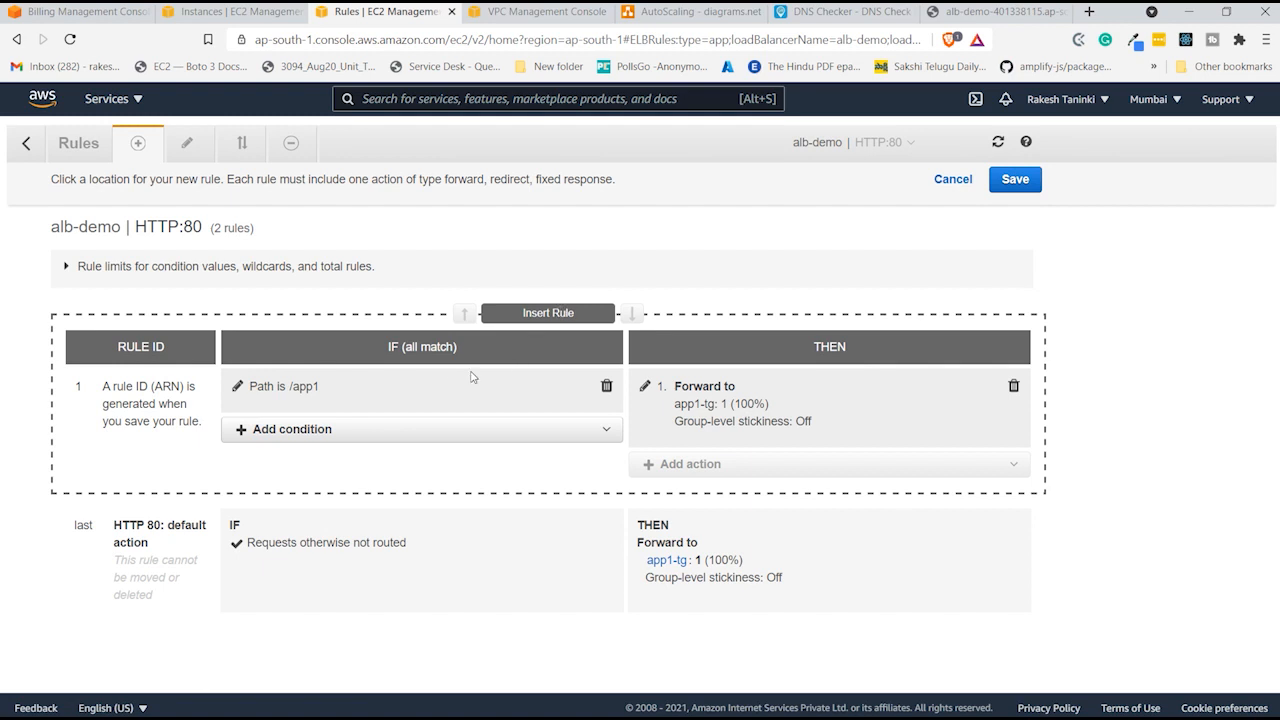
click(350, 432)
click(172, 457)
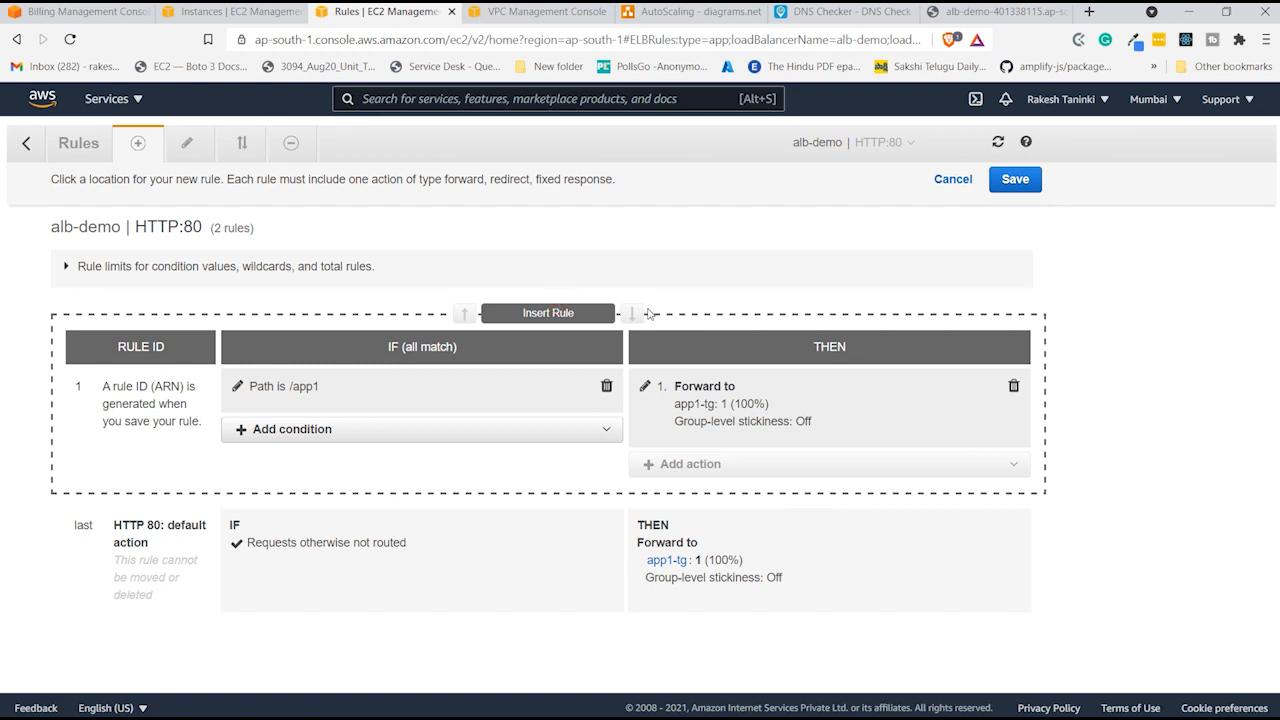
click(1015, 179)
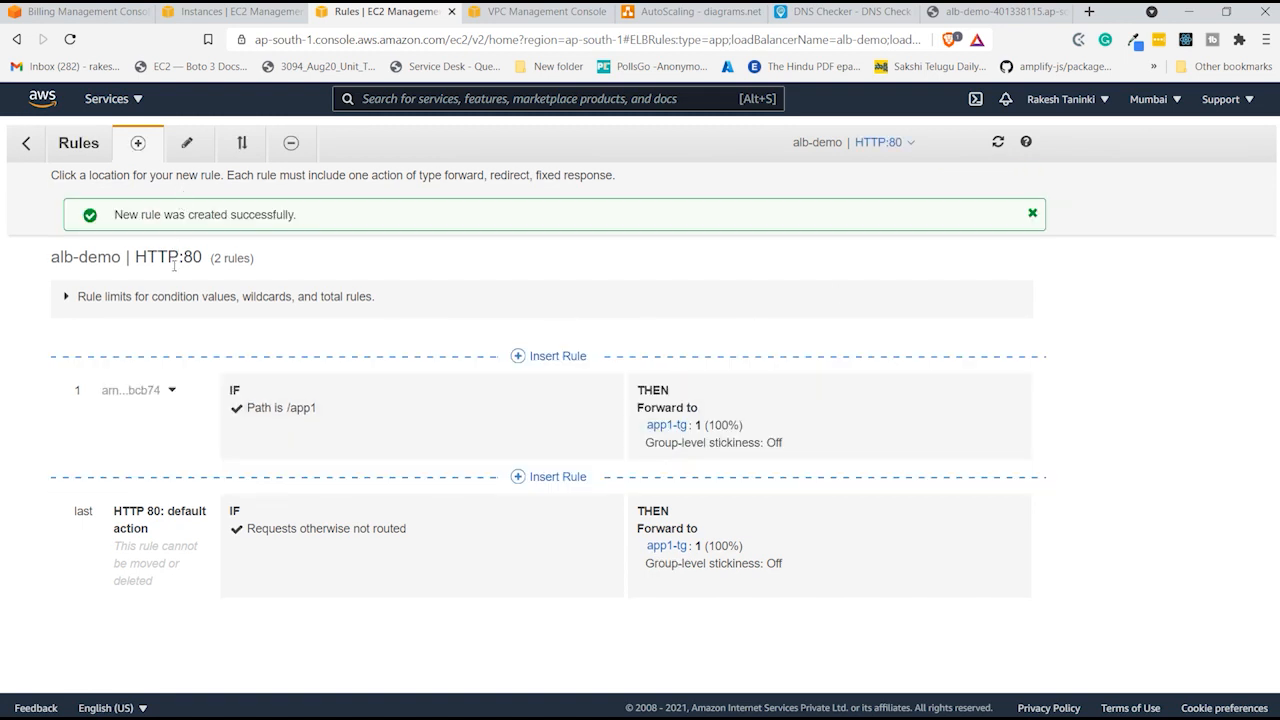
- Insert another rule above the /app1 rule with a path condition of /app2
click(558, 357)
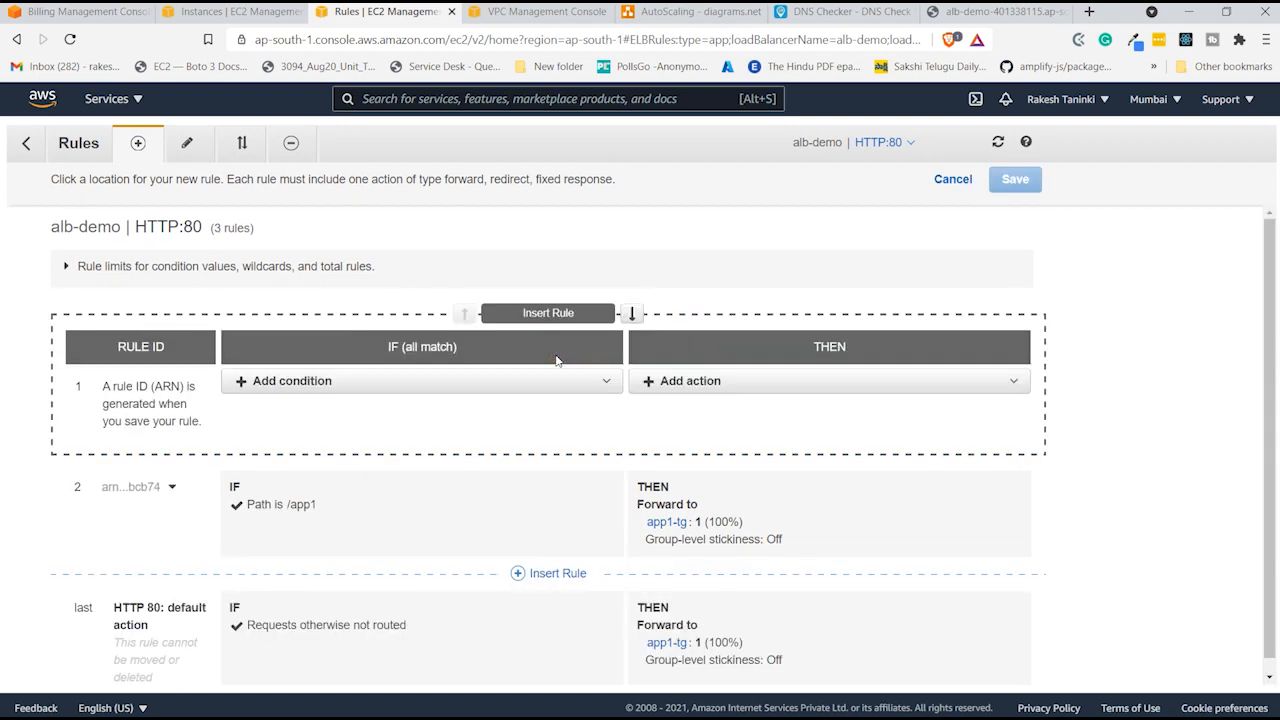
click(486, 366)
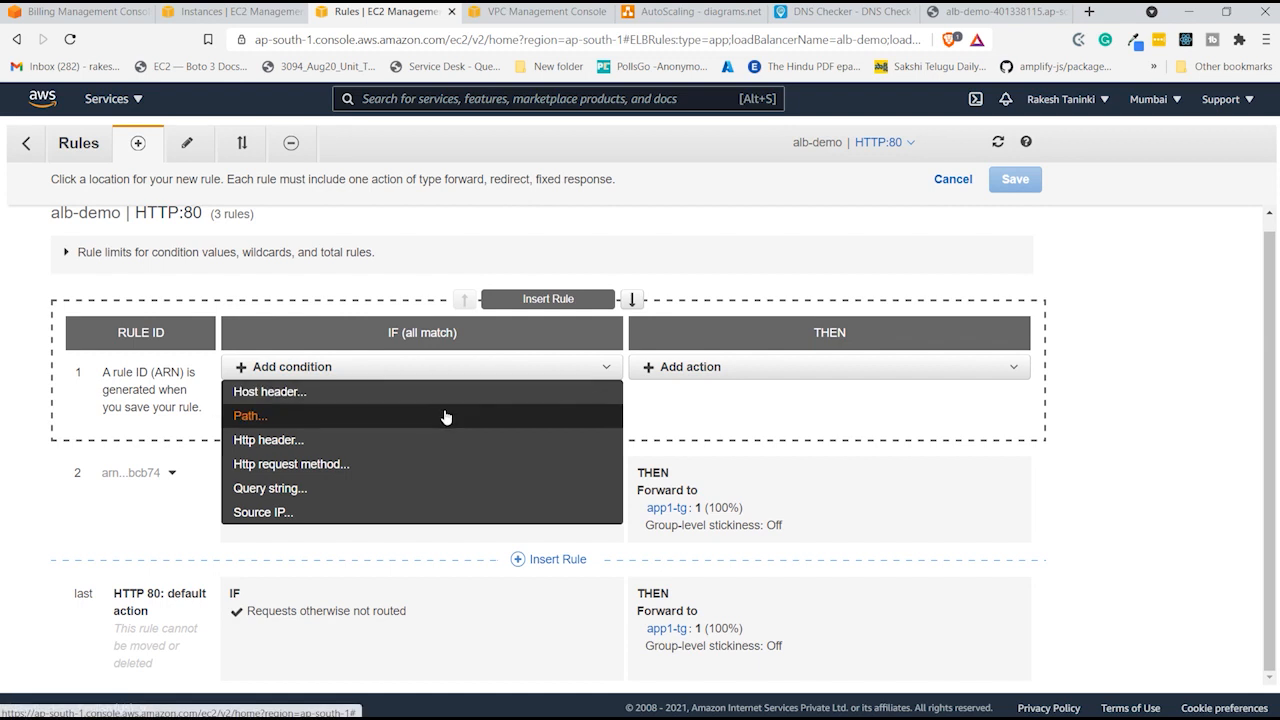
click(446, 416)
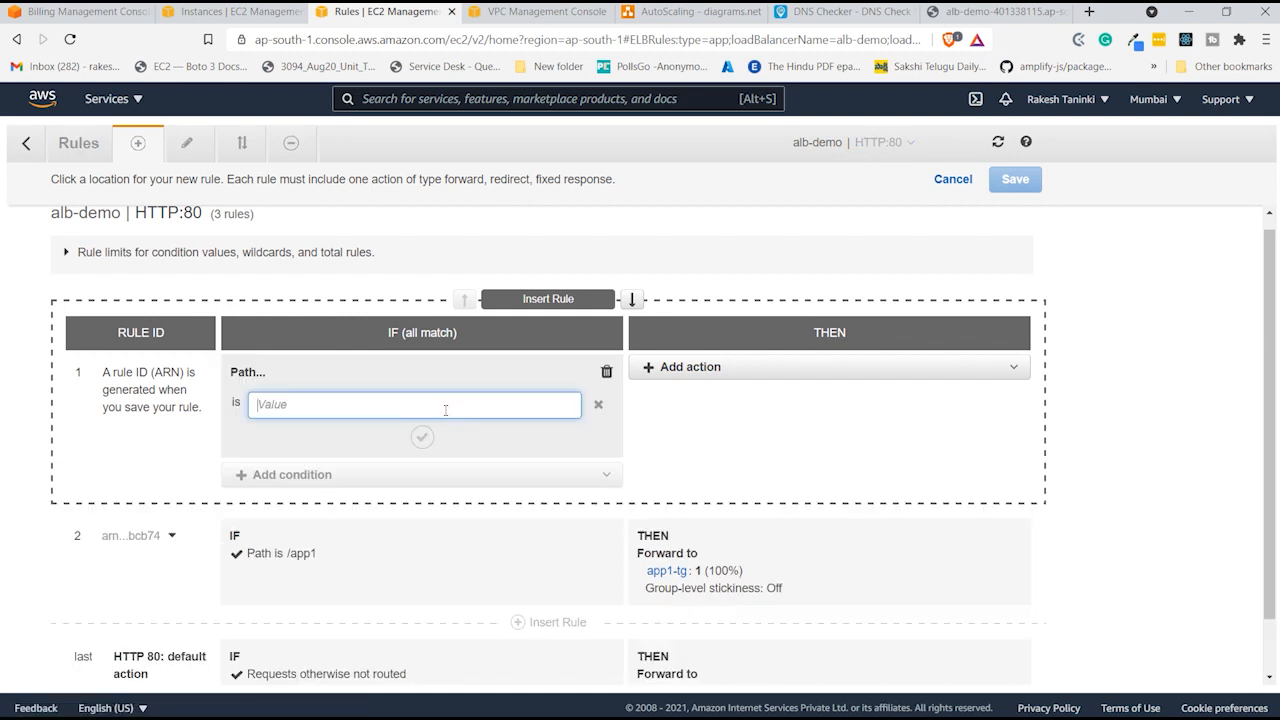
text(/app2)
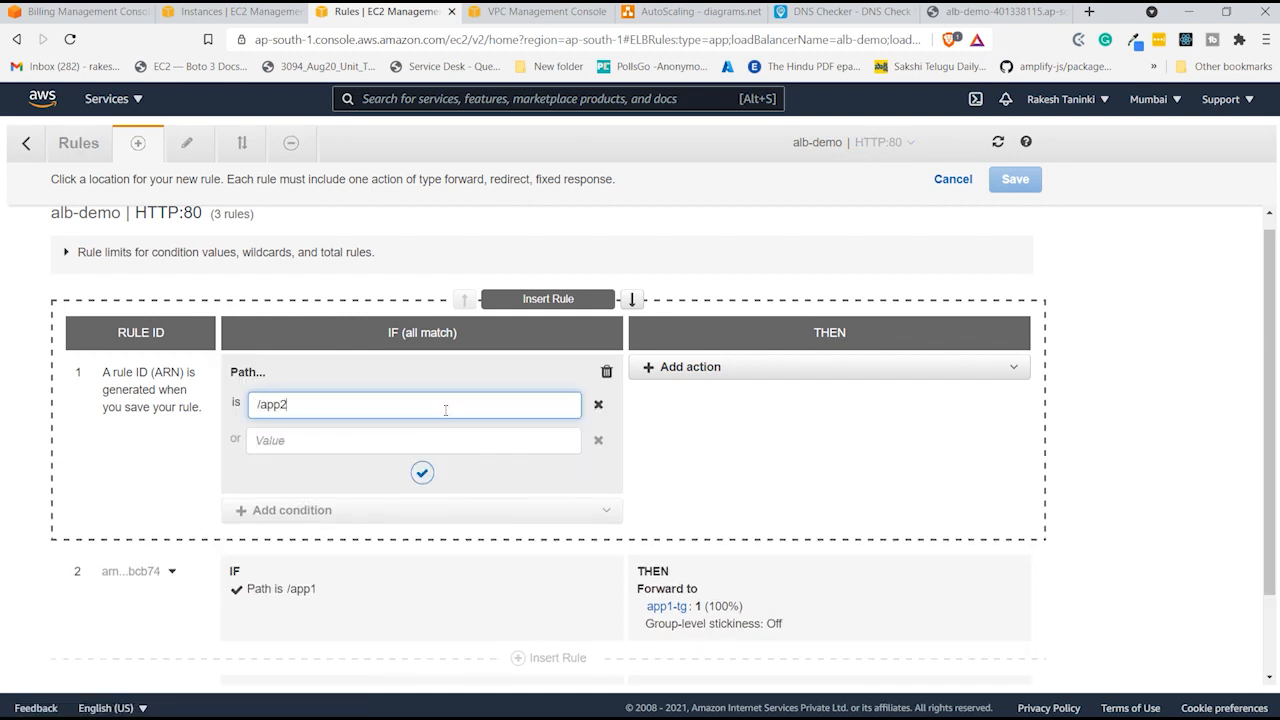
click(422, 472)
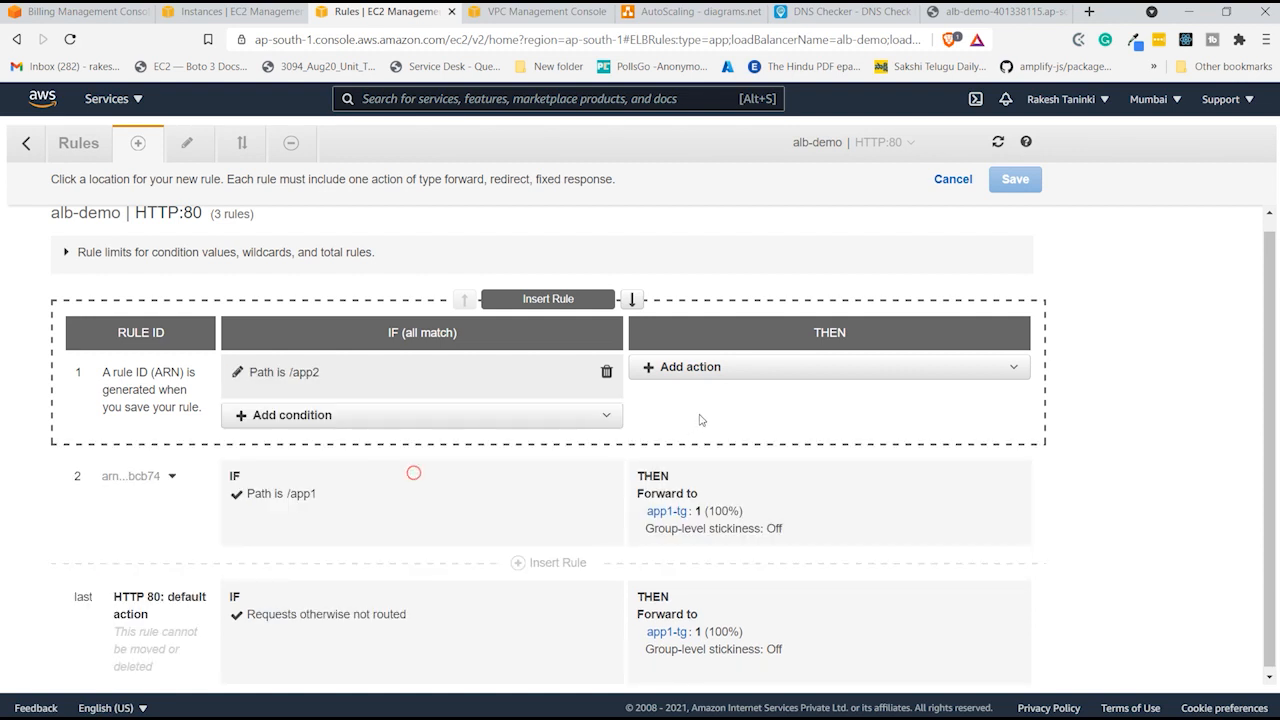
- Make the /app2 rule forward requests to app2-tg with weight 1 and save the rule
click(711, 368)
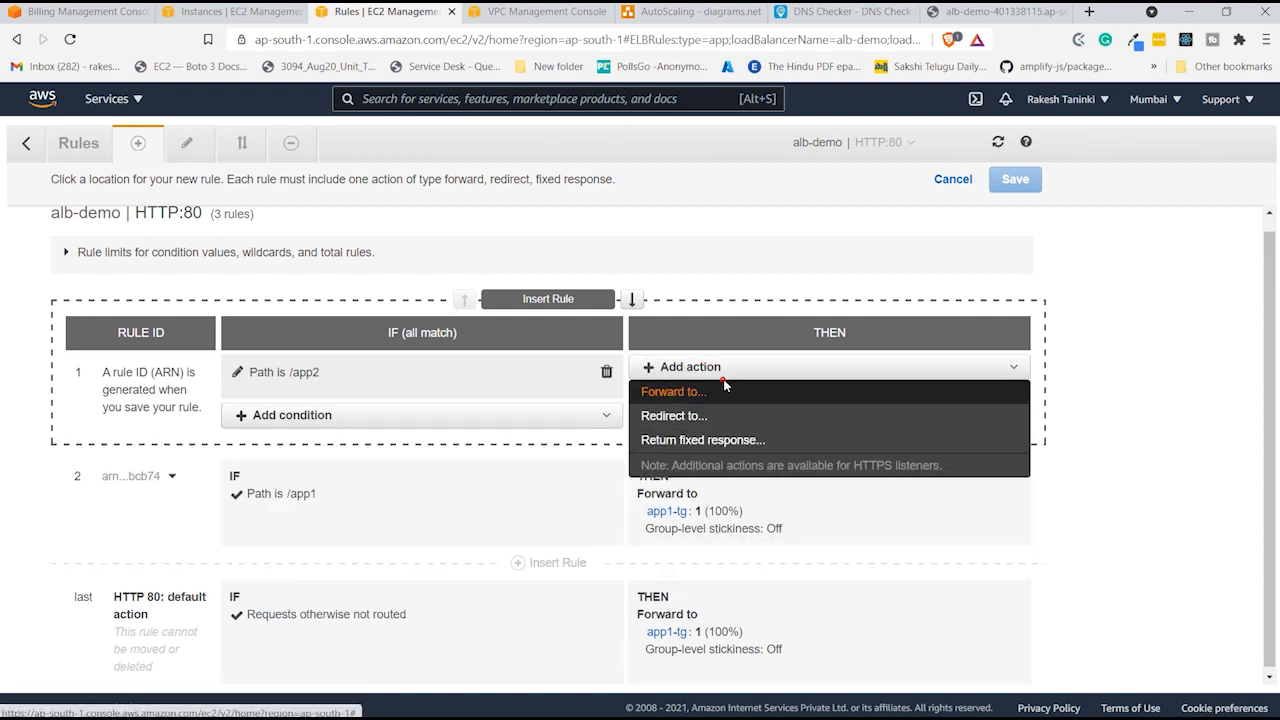
click(722, 383)
click(747, 422)
click(752, 466)
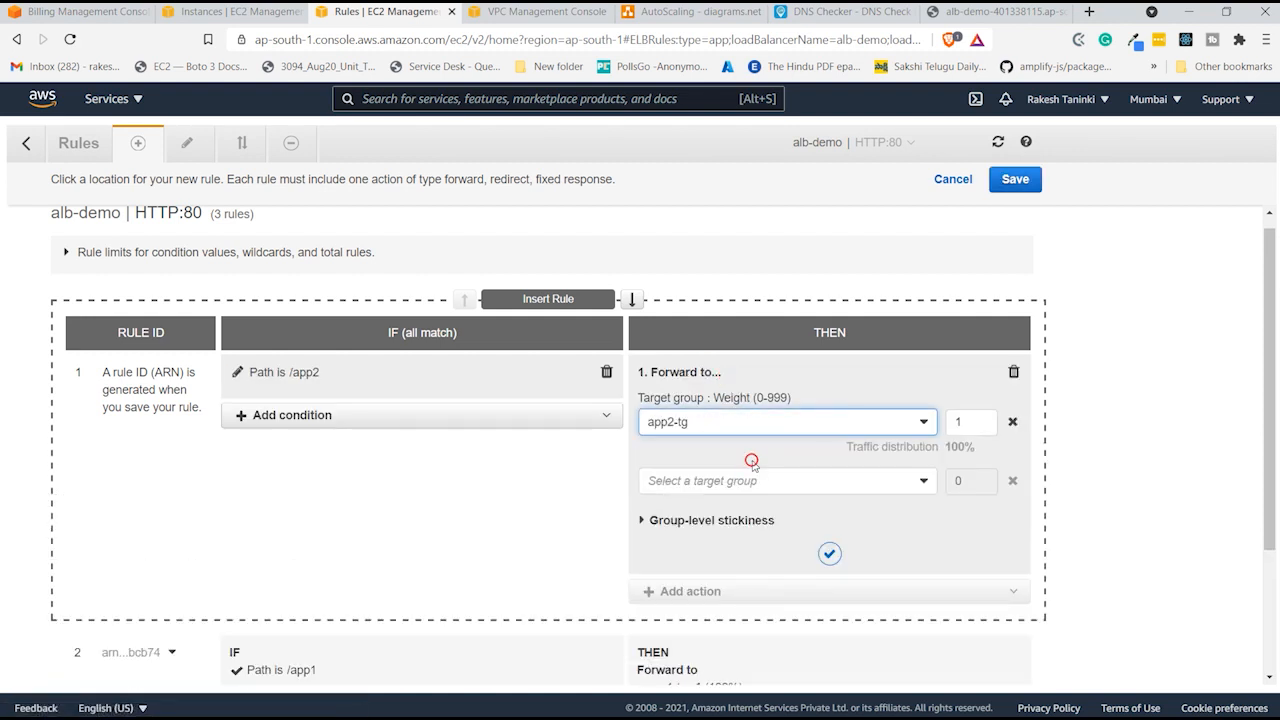
click(829, 553)
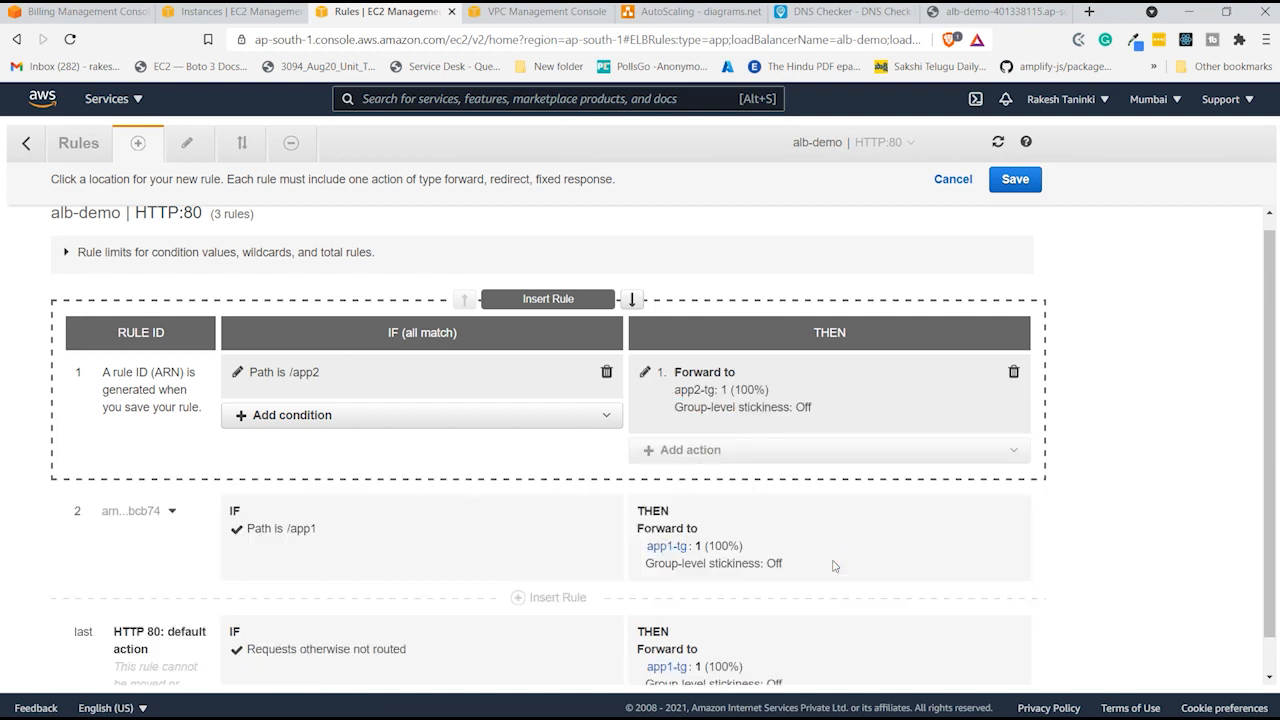
scroll(834, 566, down, 1)
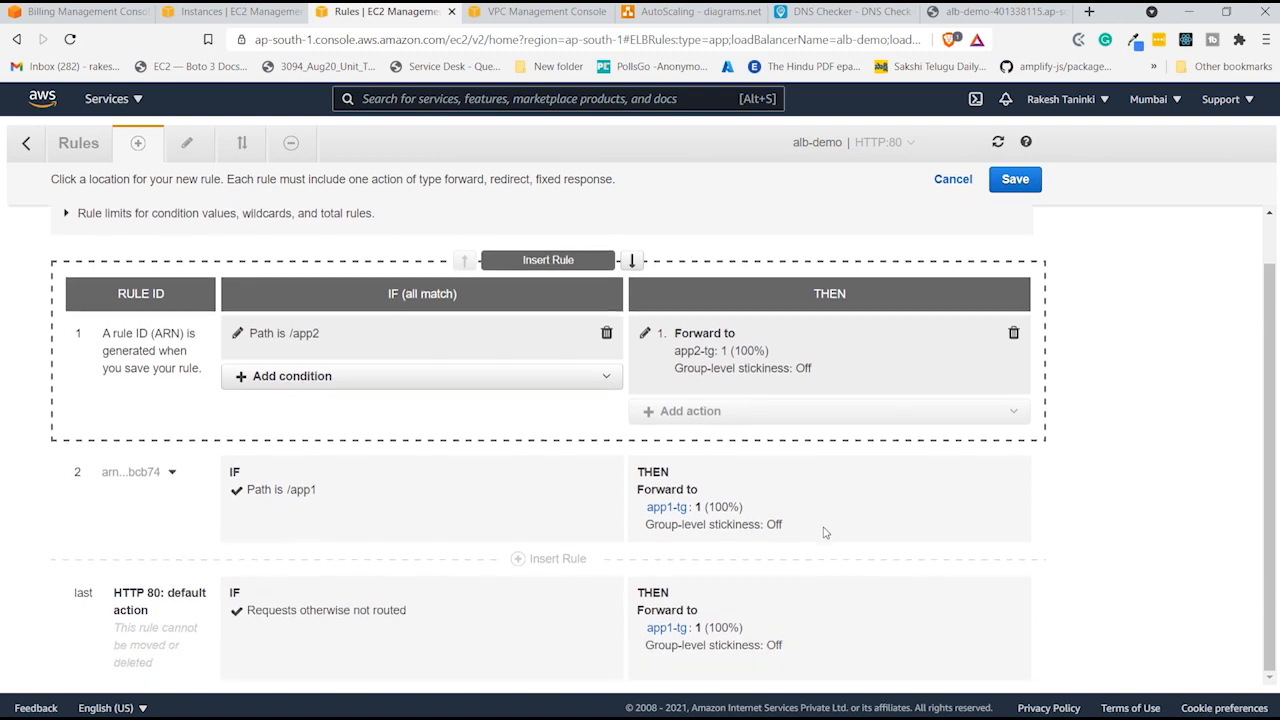
click(1010, 182)
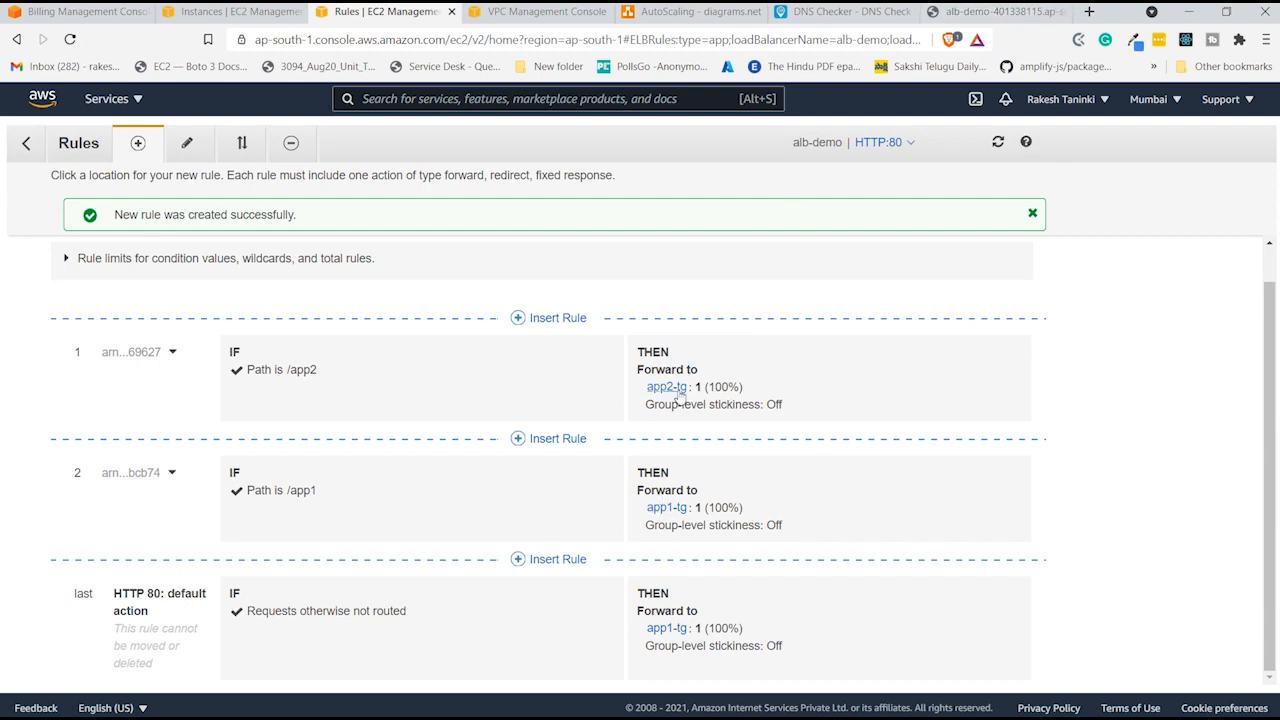
- Reload the load balancer's /app1/ address to test the routing to the first application
click(992, 11)
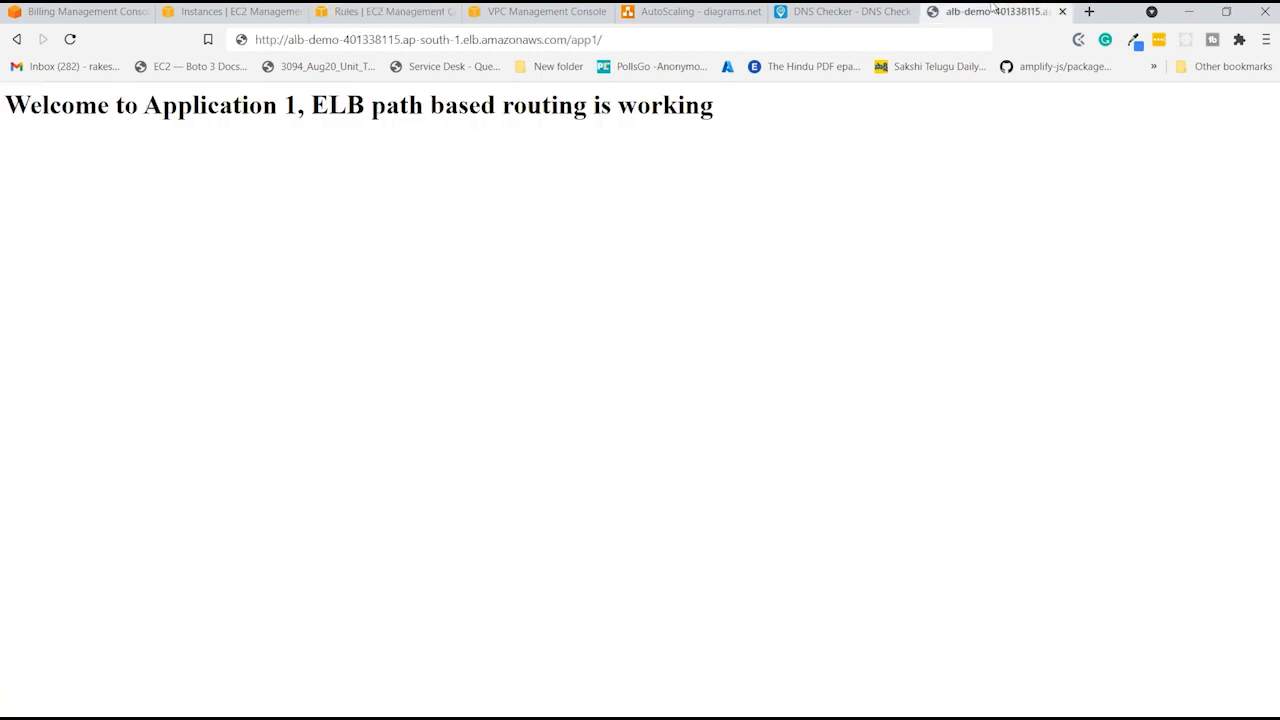
click(915, 38)
key(Return)
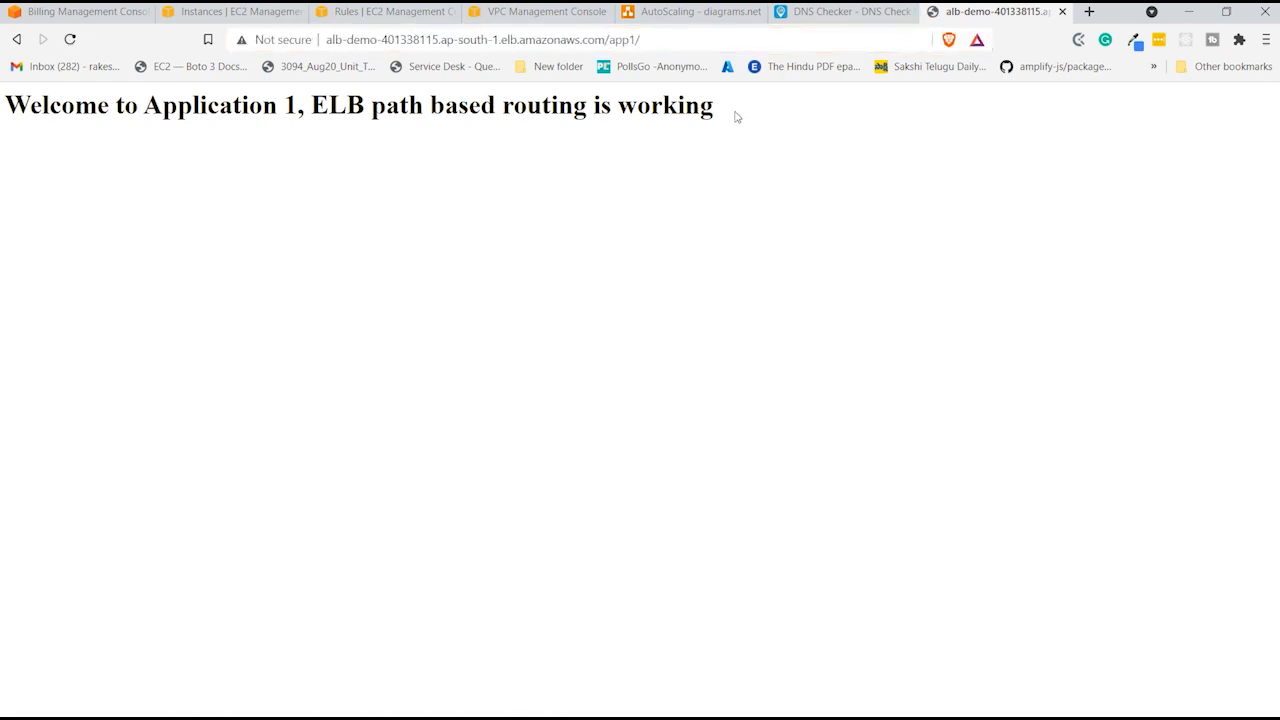
- Request the load balancer's /app2/ address and read the response
click(726, 36)
click(726, 34)
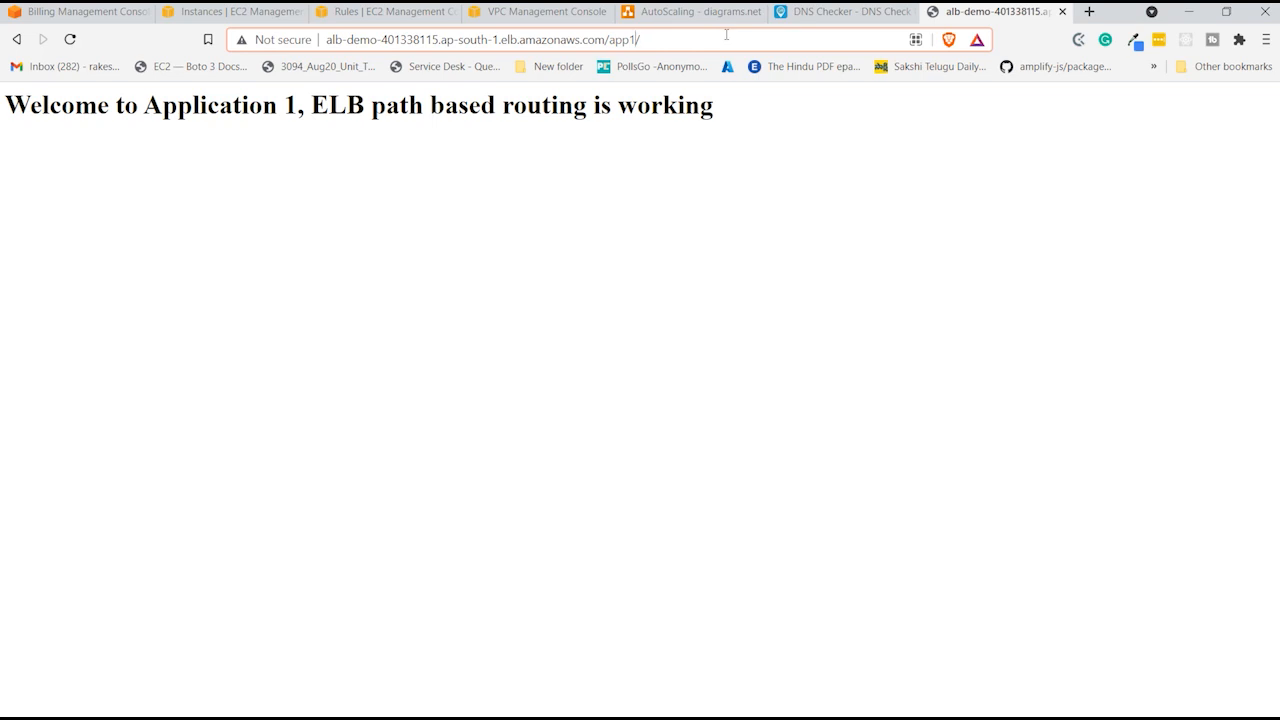
key(Left)
key(BackSpace)
text(2)
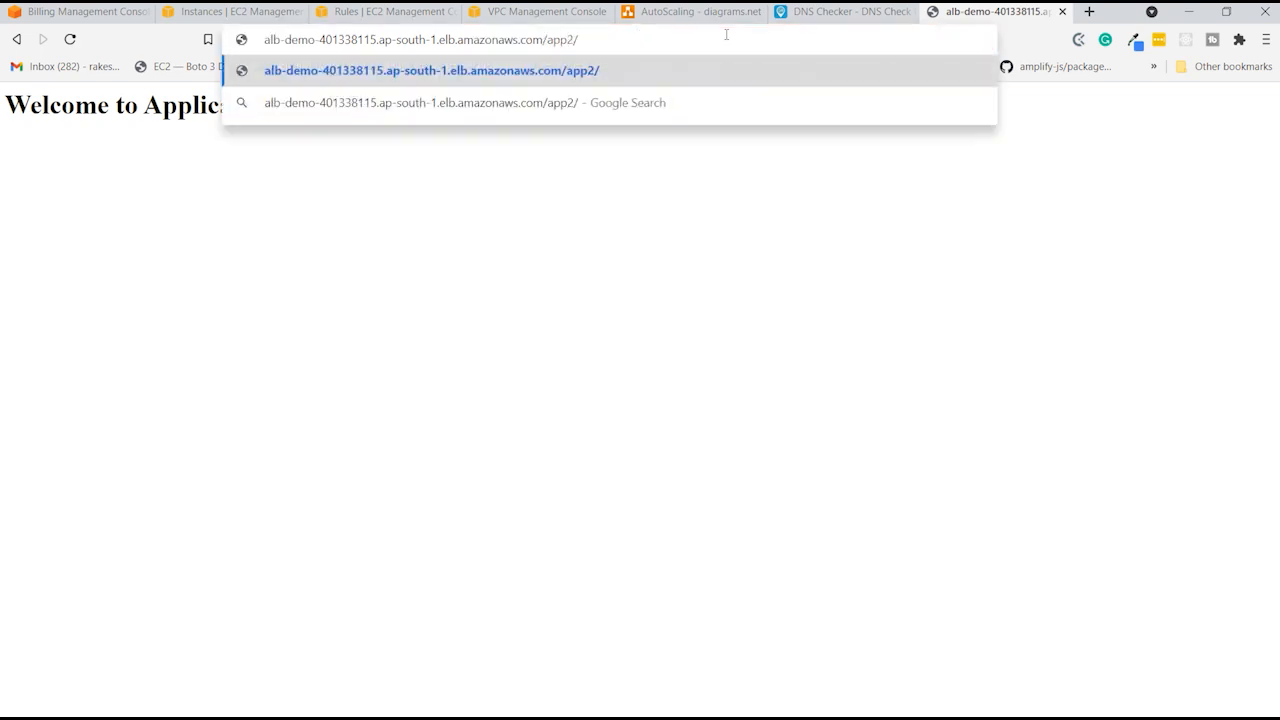
key(Return)
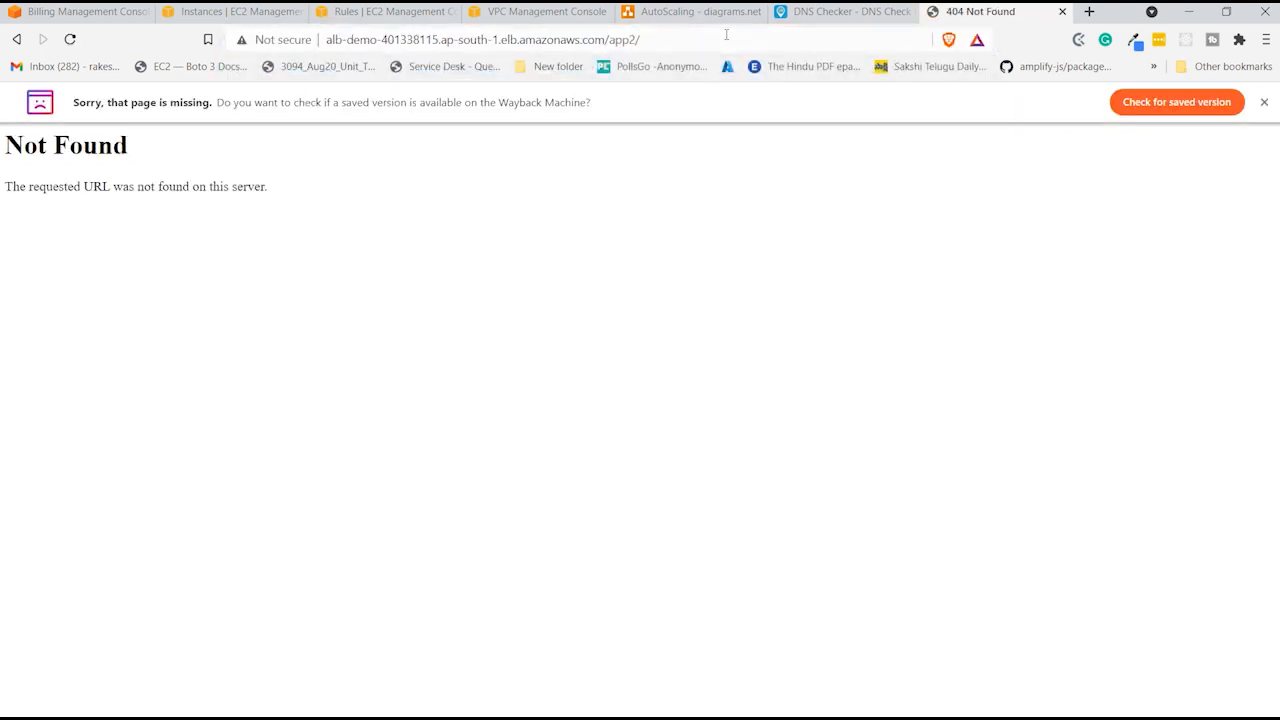
drag(3, 145, 303, 183)
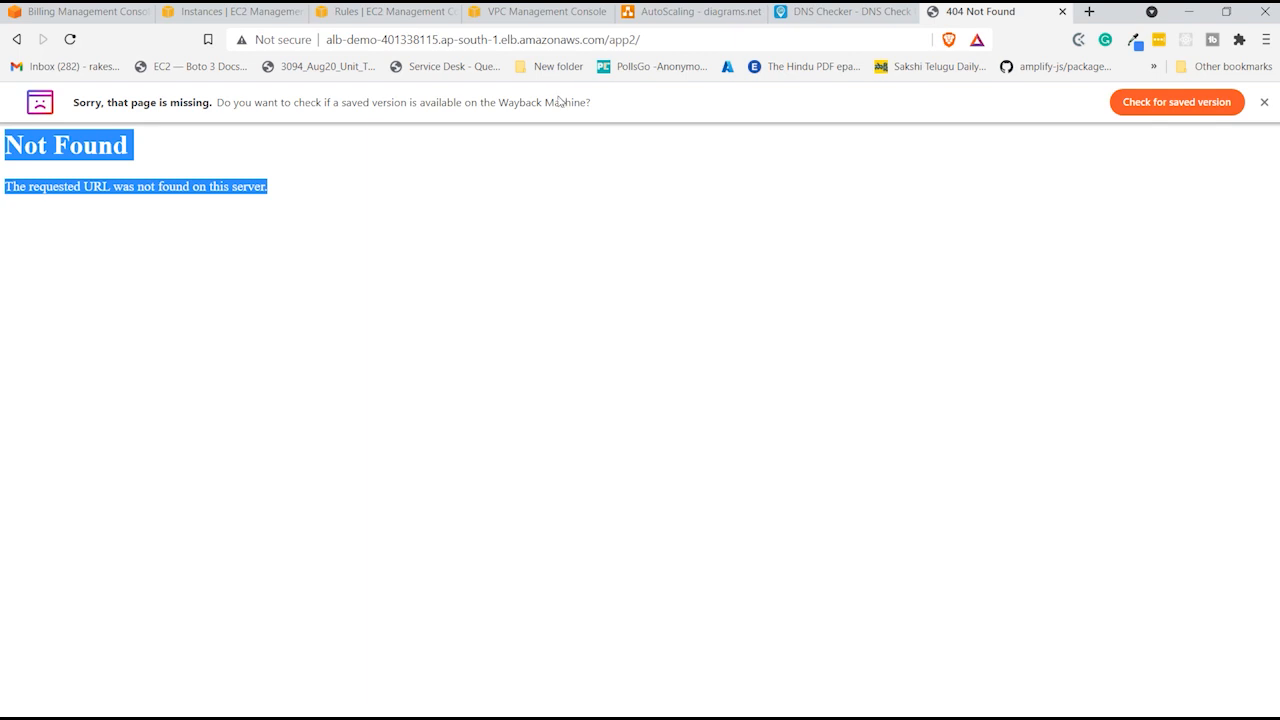
click(325, 199)
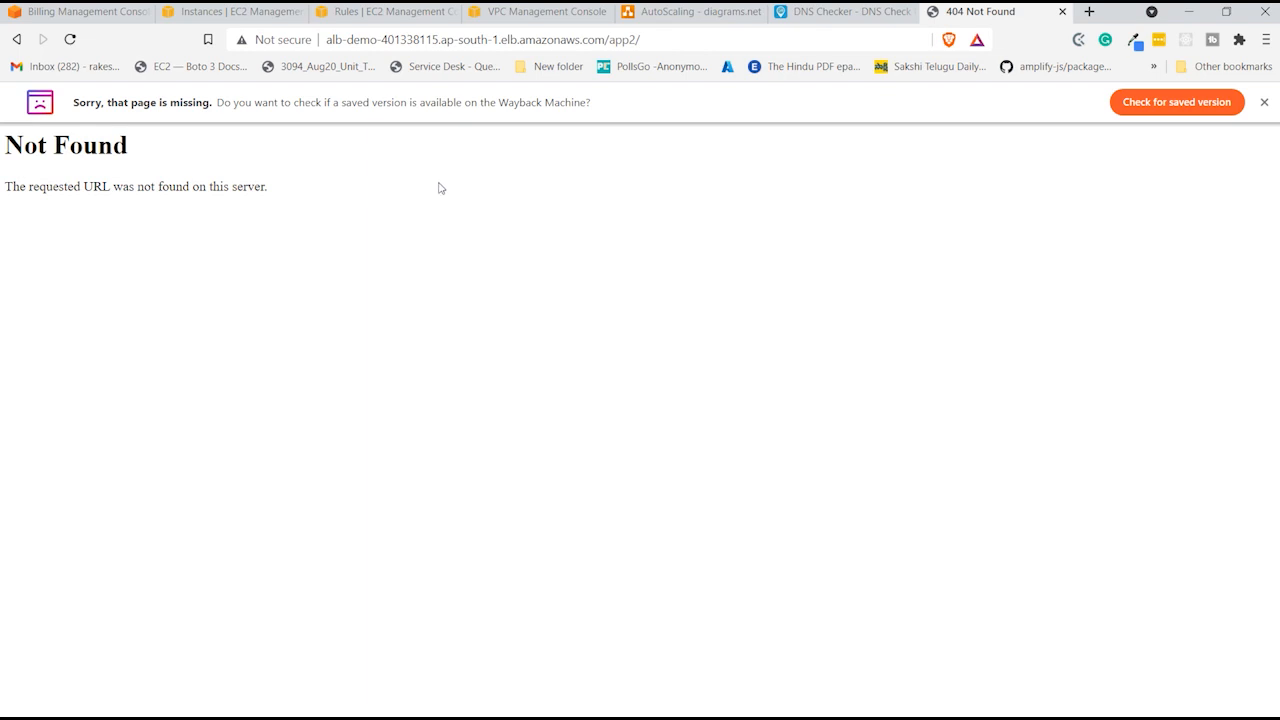
- Request the load balancer's /app2 address without the trailing slash and read the response
click(664, 35)
click(667, 41)
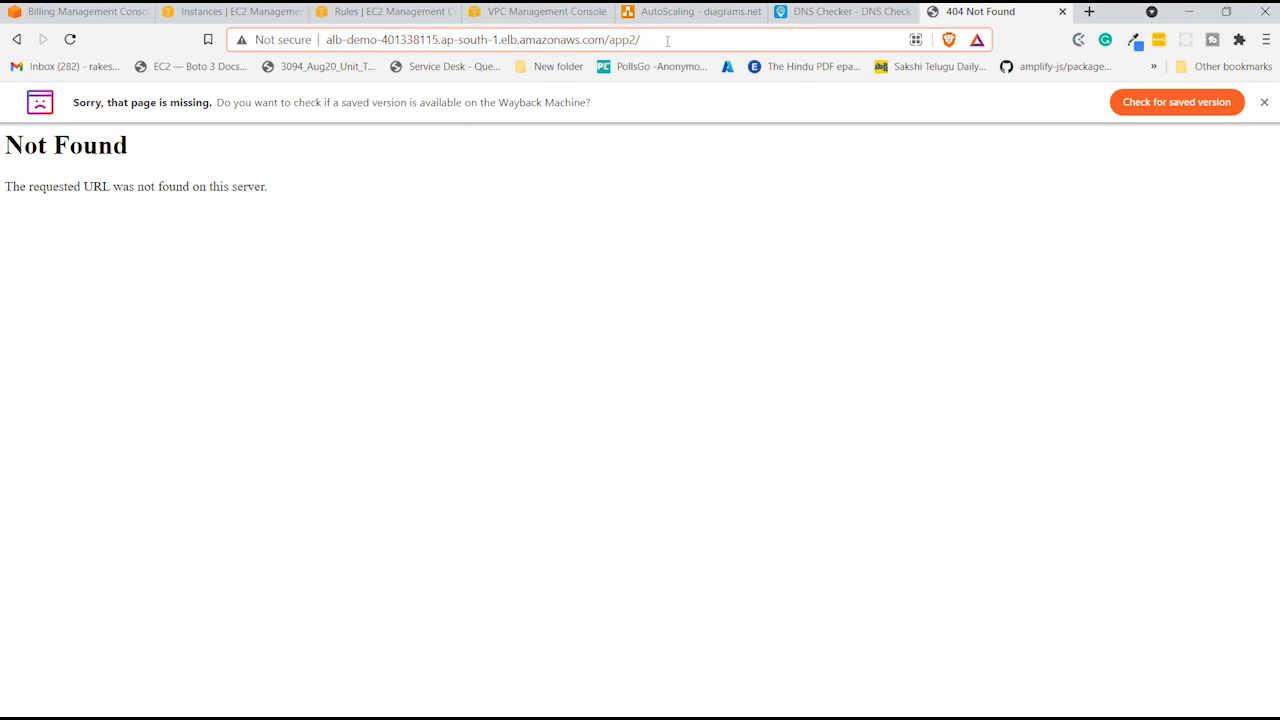
key(BackSpace)
key(Return)
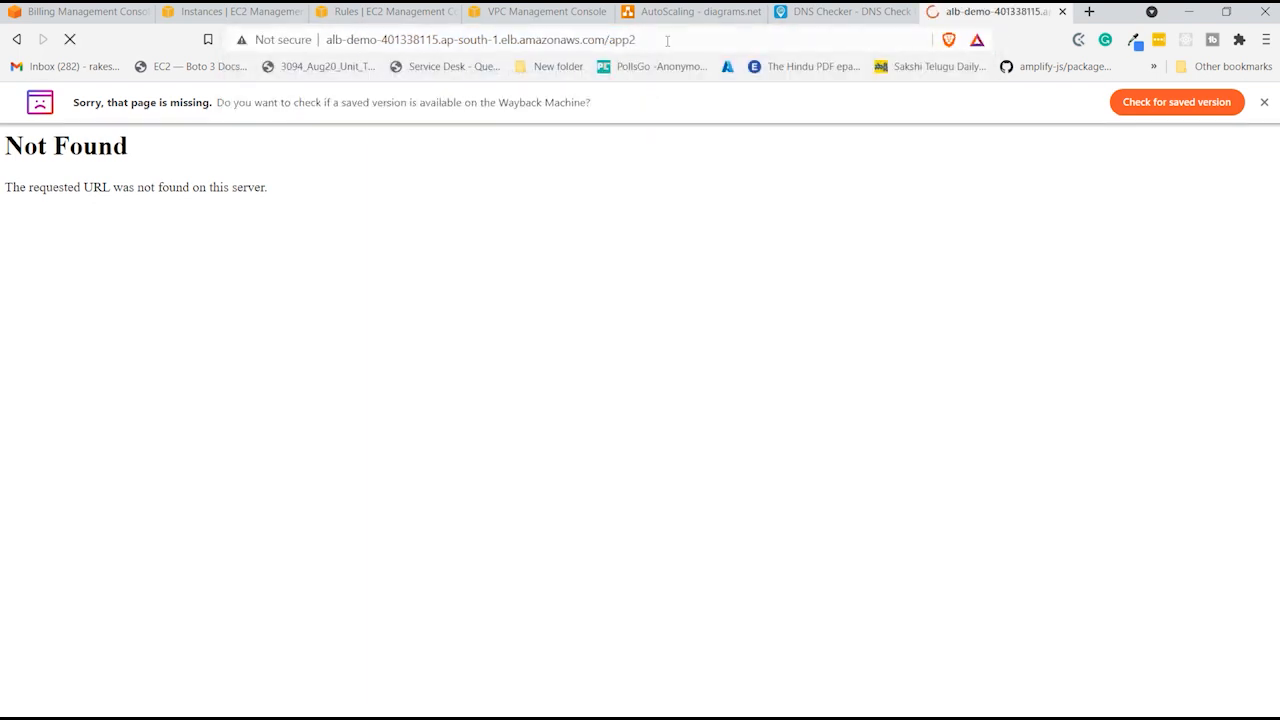
drag(424, 146, 868, 163)
click(868, 163)
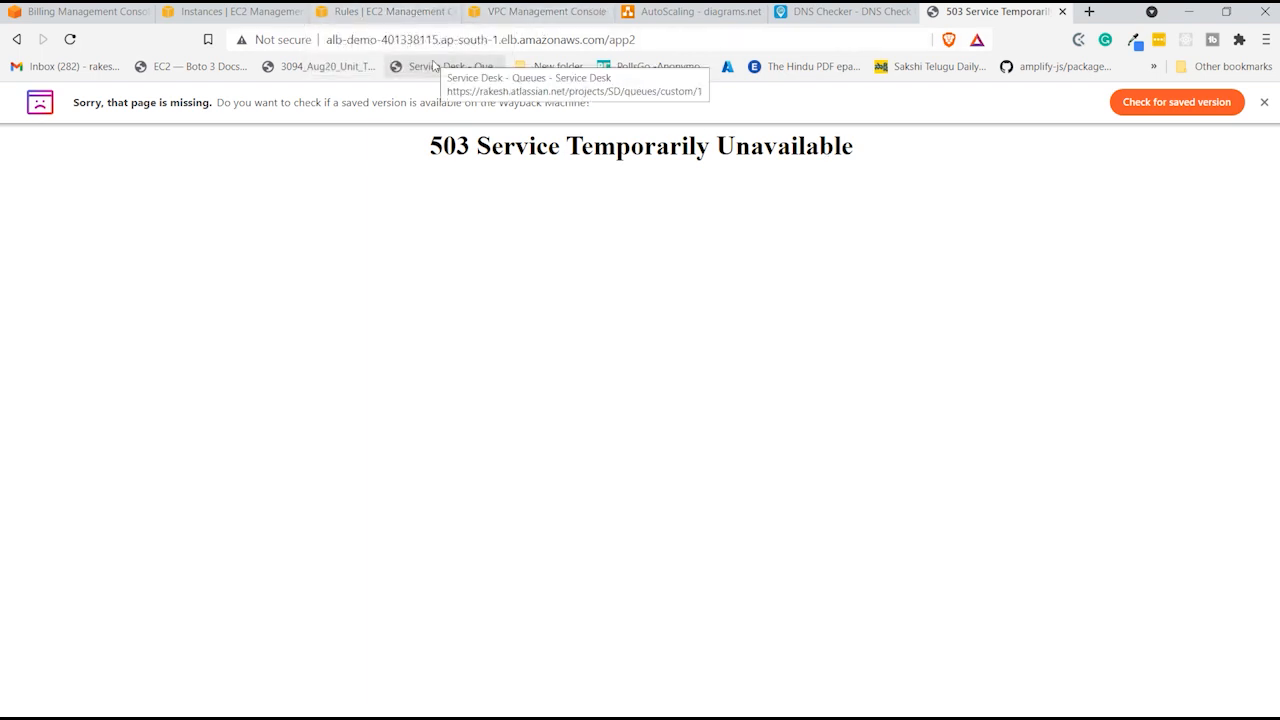
drag(442, 146, 857, 164)
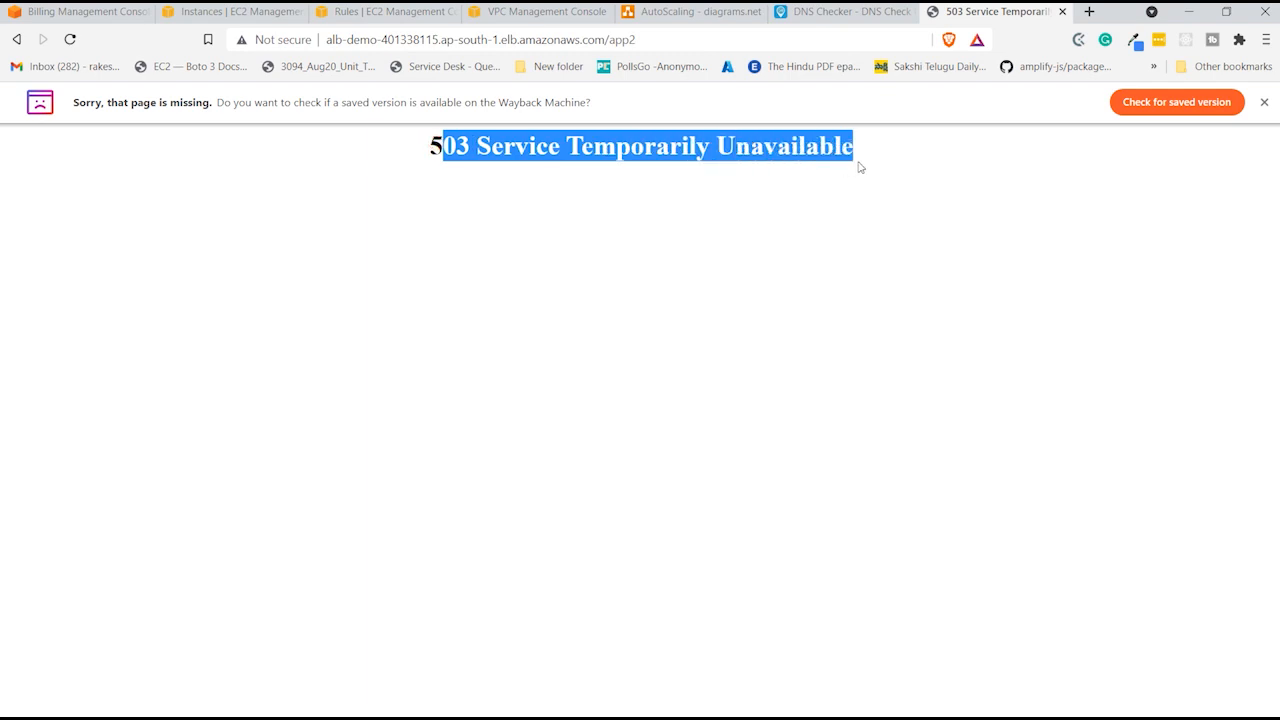
click(857, 163)
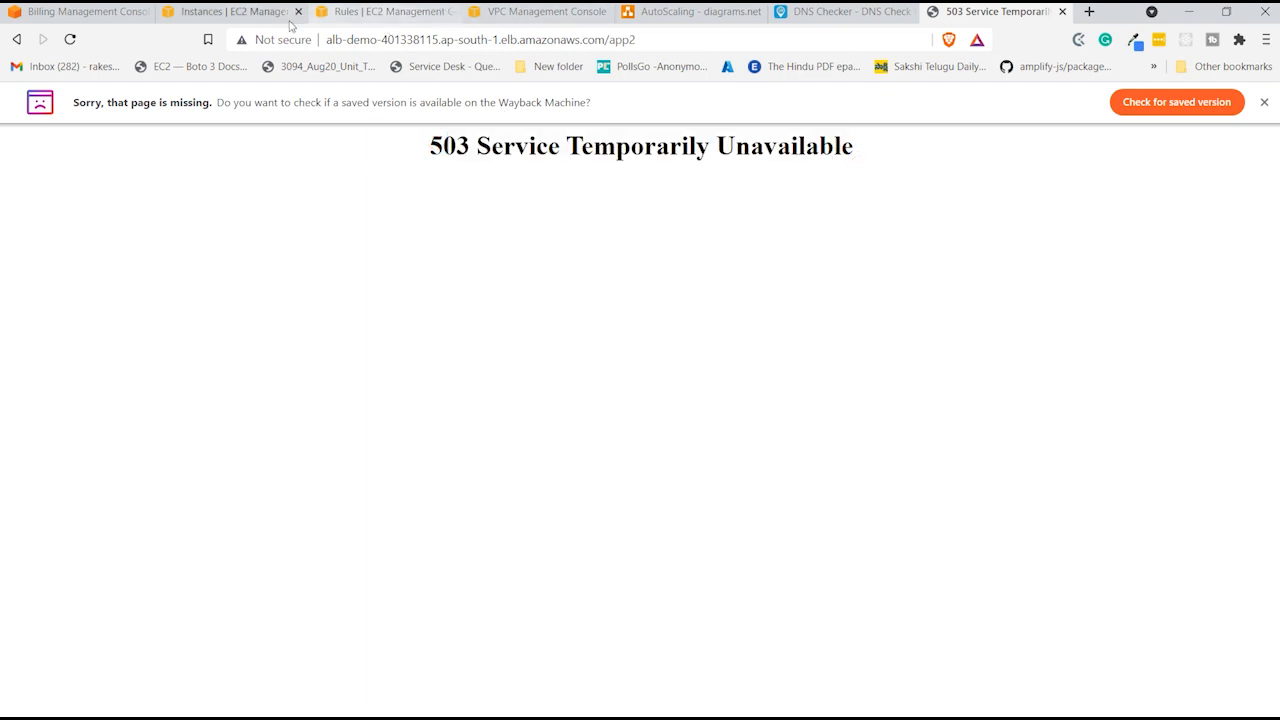
- Start creating a new Auto Scaling group in the EC2 console and name it app2-asg
click(255, 10)
scroll(31, 546, down, 4)
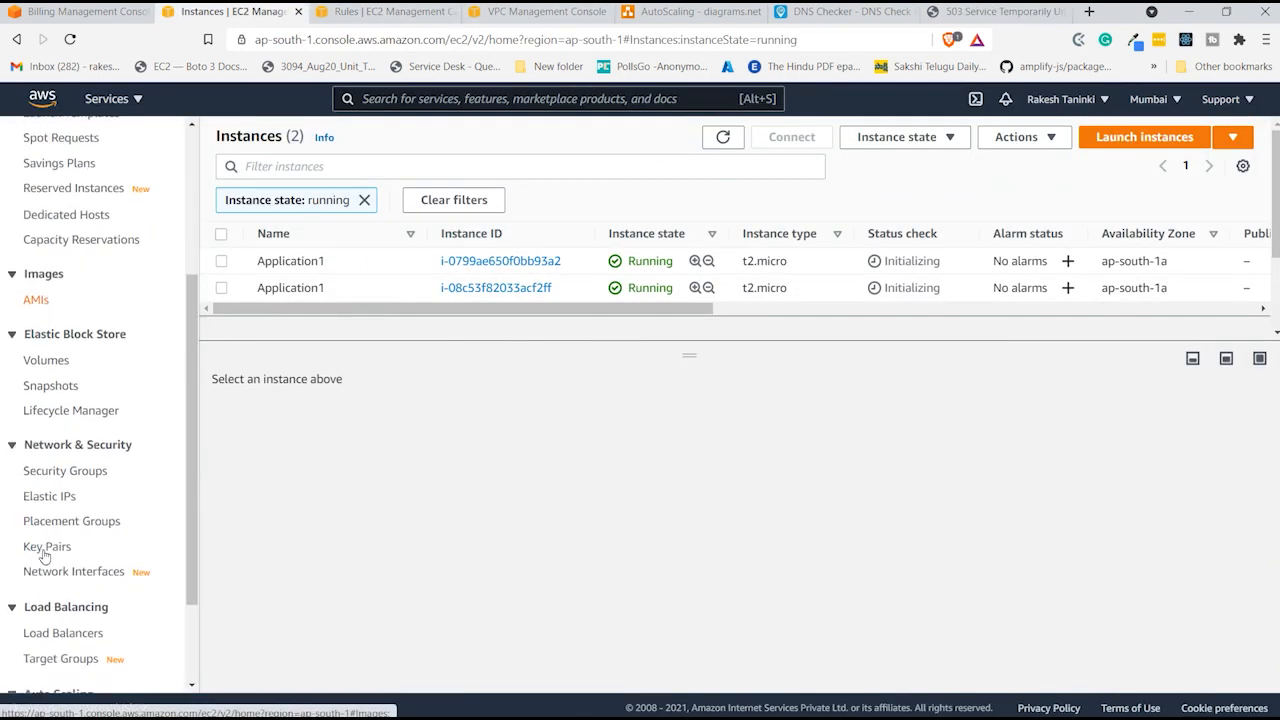
click(65, 595)
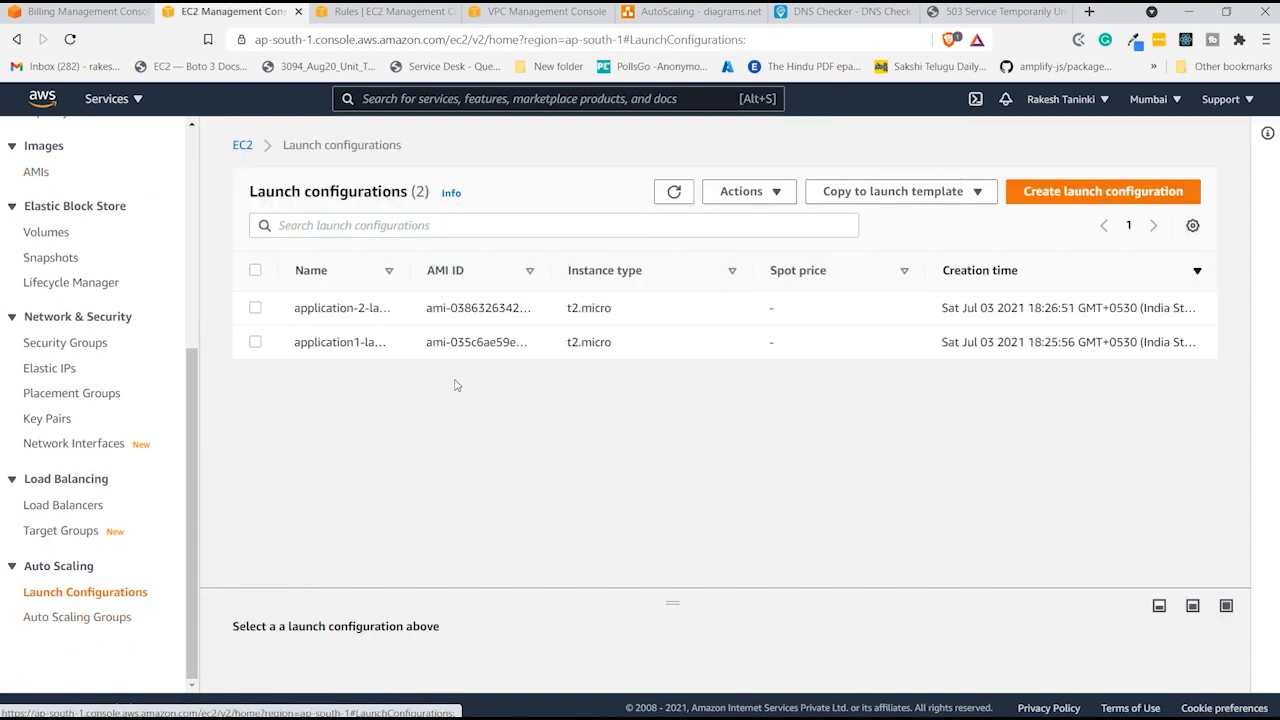
click(89, 619)
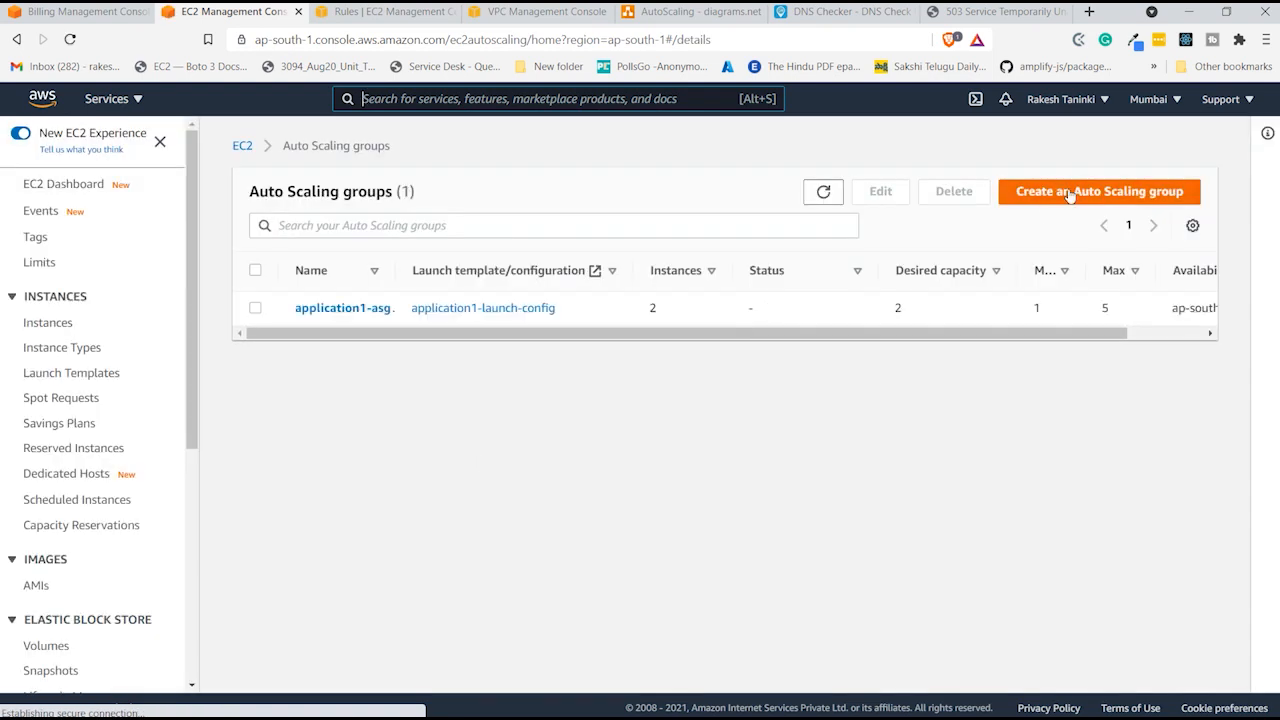
click(1067, 195)
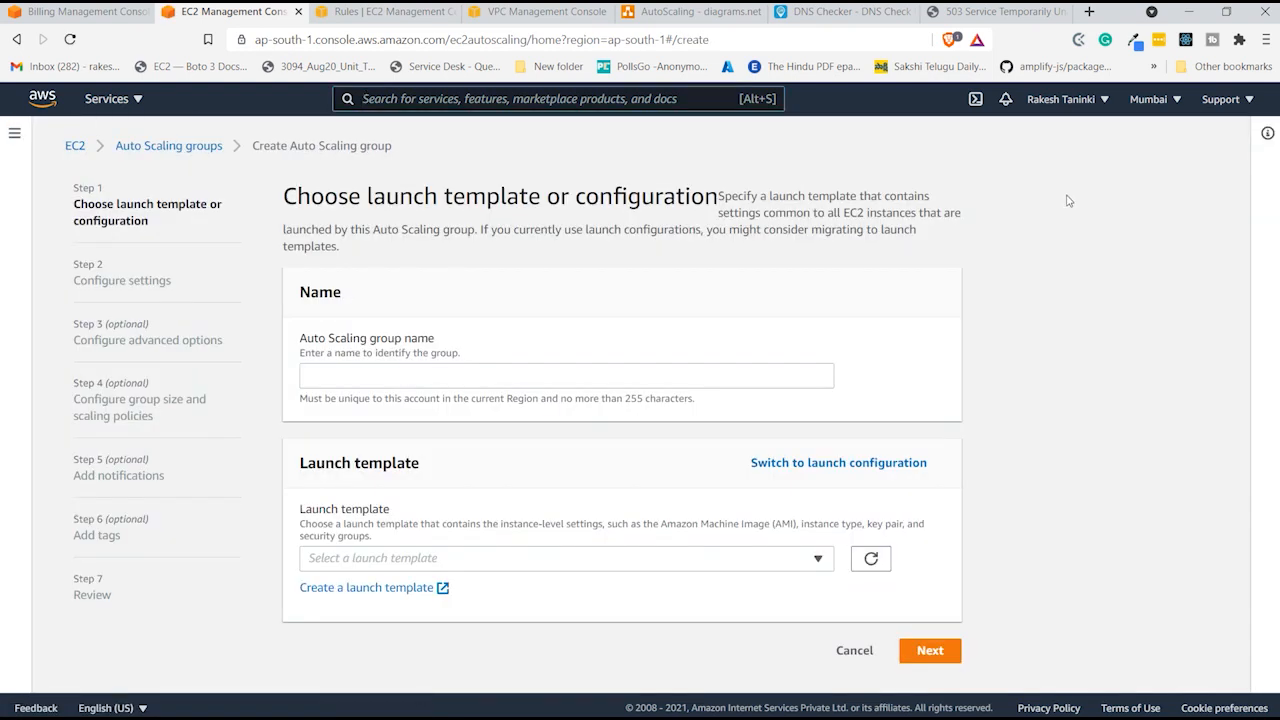
click(531, 378)
text(app2-asg)
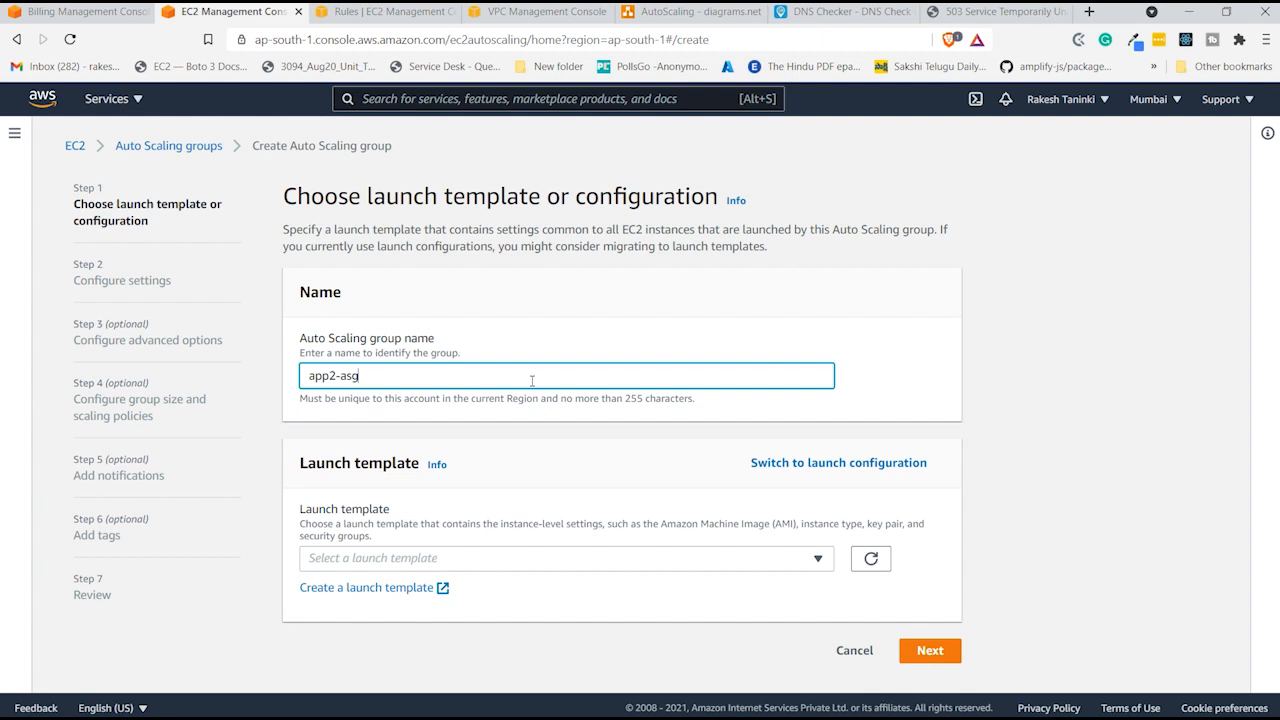
- Base the group on the launch configuration application-2-launch-config instead of a launch template, and continue to the network settings
click(858, 466)
click(632, 560)
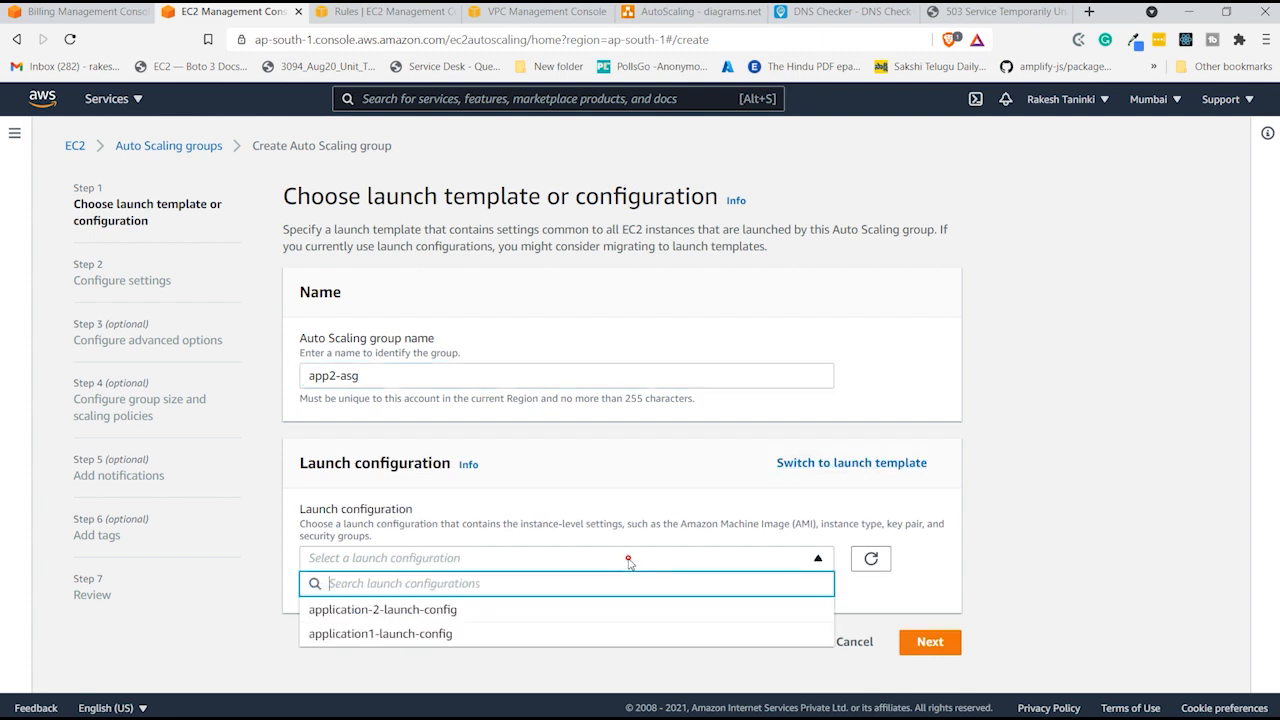
click(601, 611)
scroll(707, 565, down, 2)
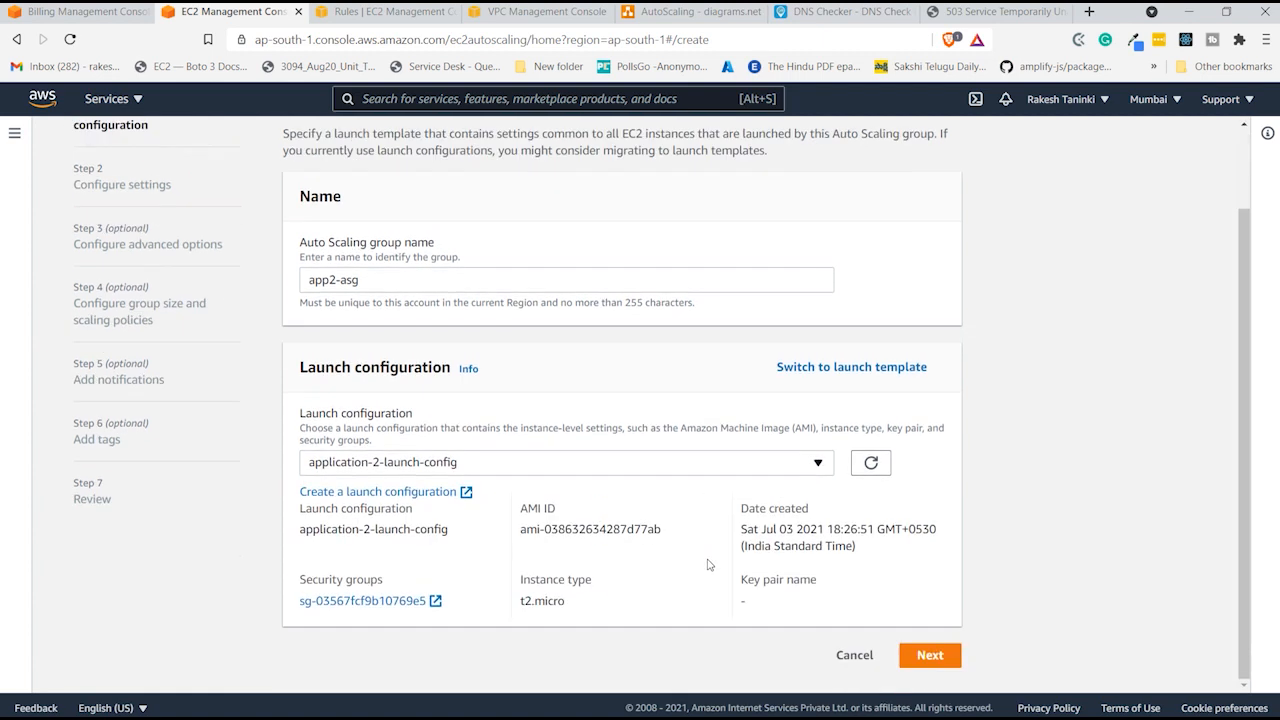
click(914, 660)
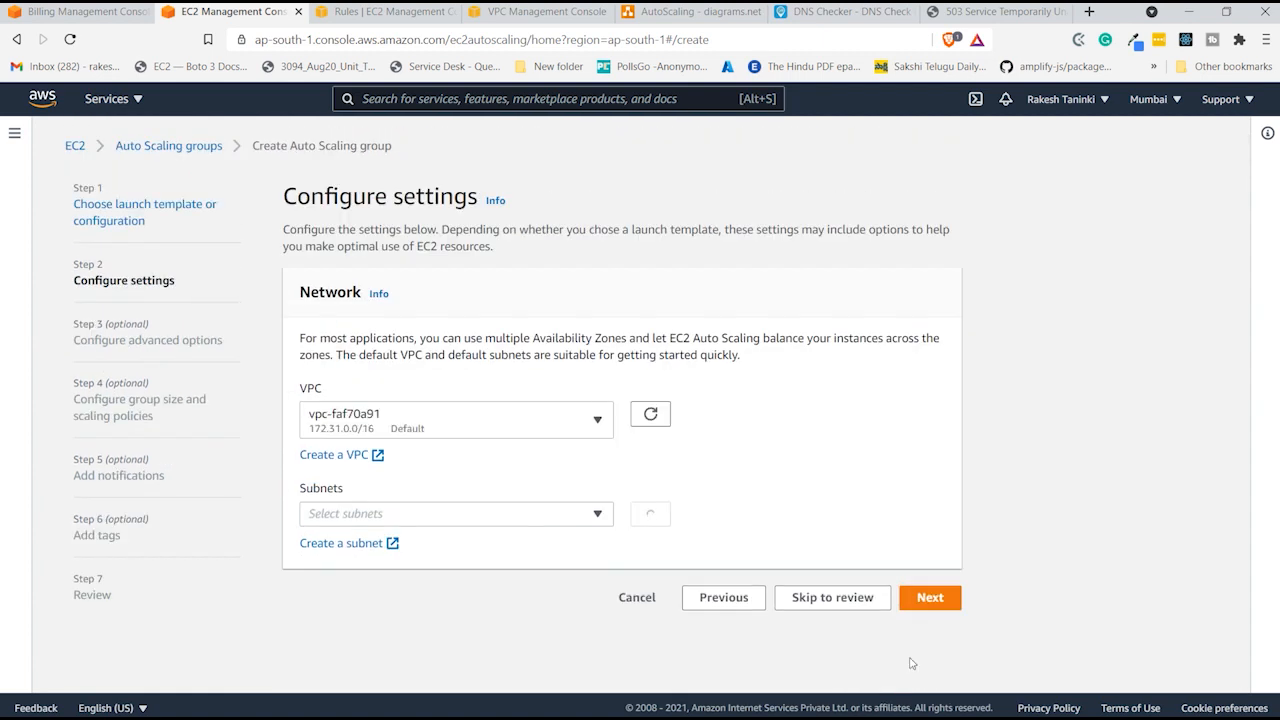
- Place the group in autoscaling-vpc with app2-subnet in ap-south-1b, and continue to the advanced options
click(487, 401)
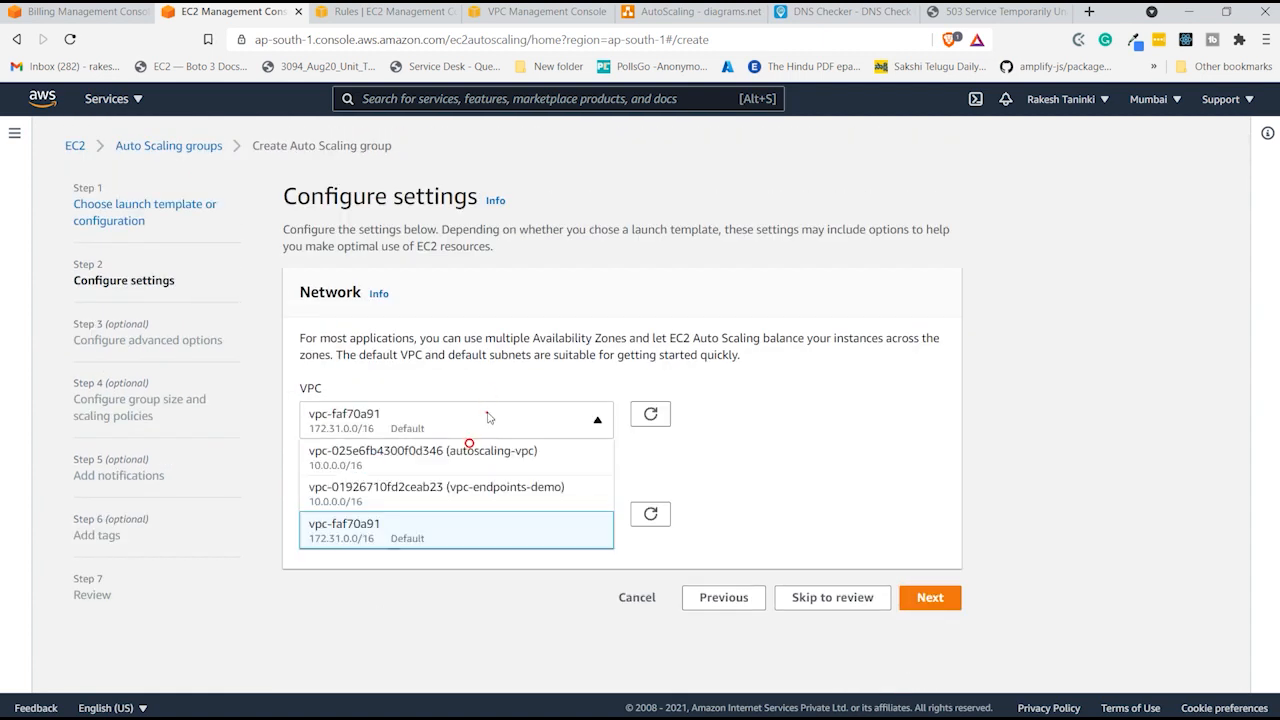
click(478, 471)
click(484, 514)
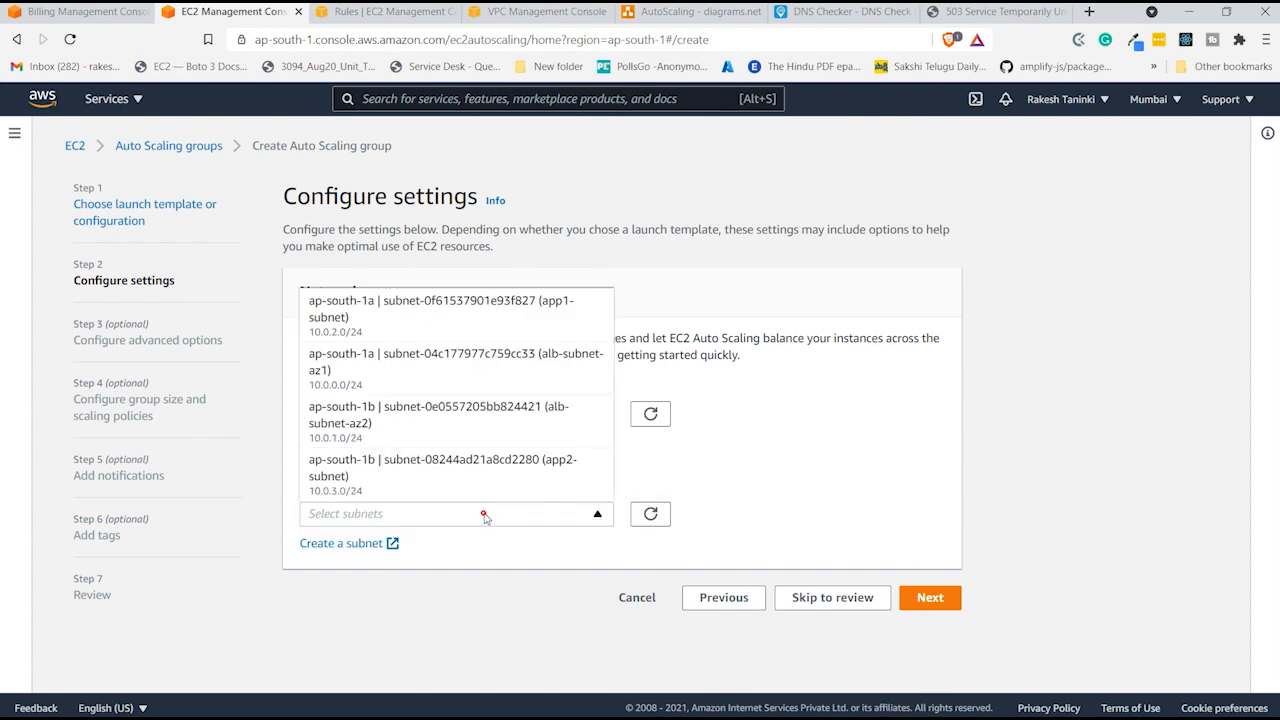
click(517, 471)
click(748, 475)
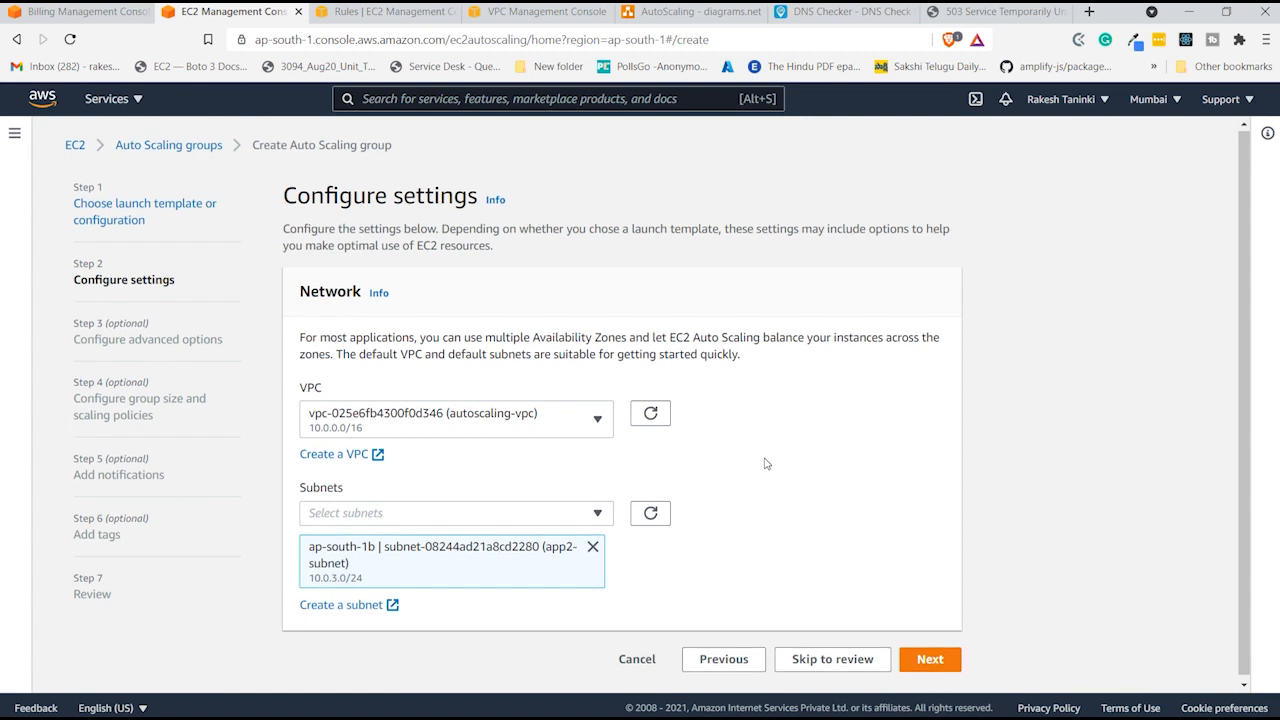
click(919, 655)
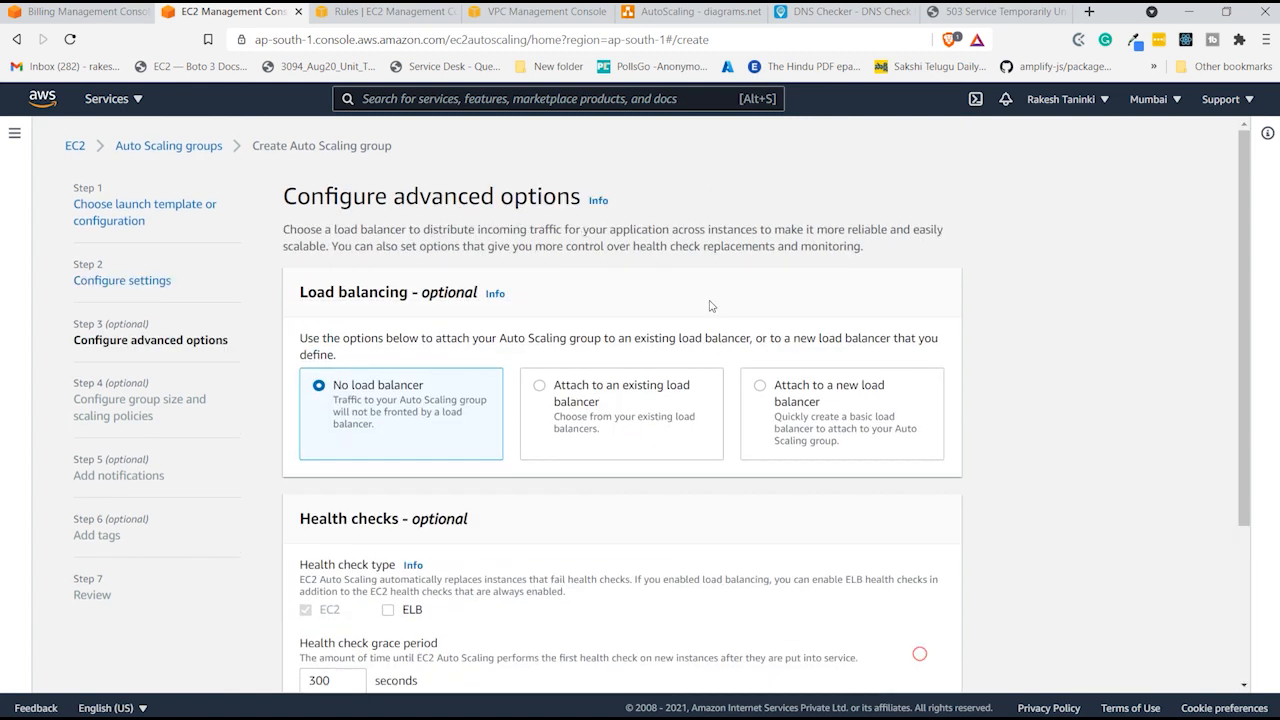
- Check the architecture diagram and attach the group to the existing alb-demo load balancer through target group app2-tg
click(688, 12)
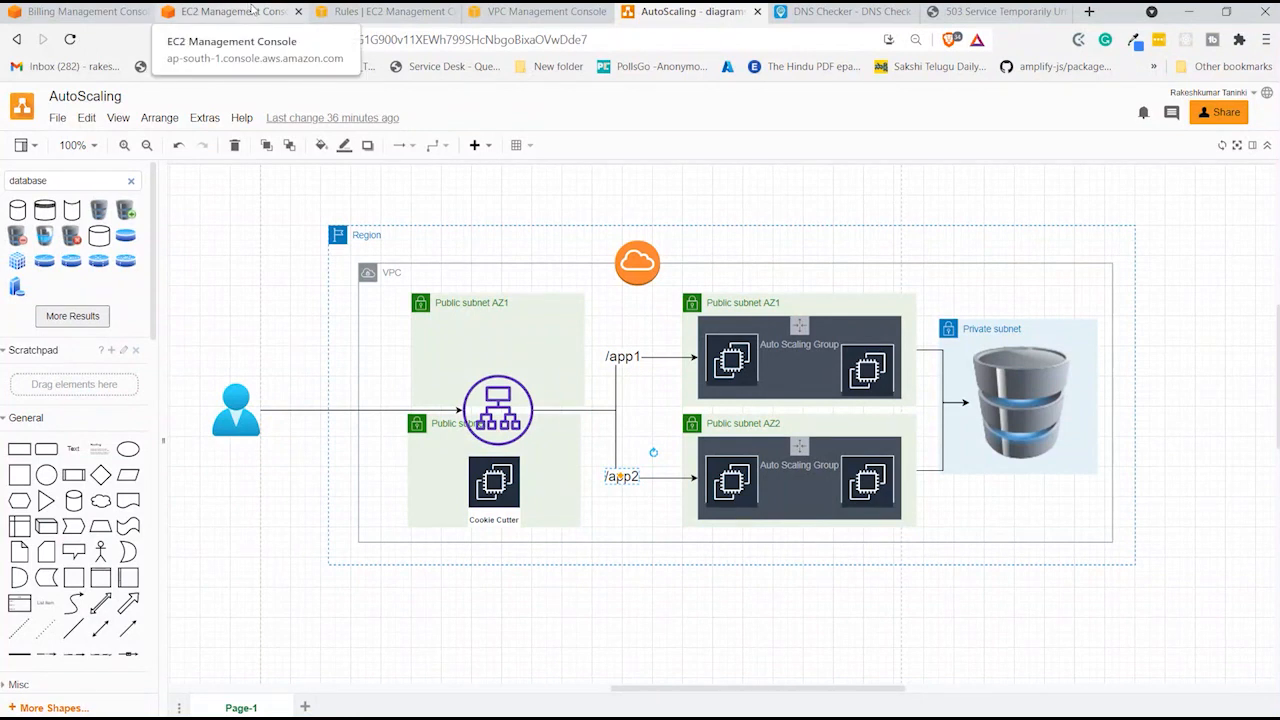
click(343, 11)
click(233, 11)
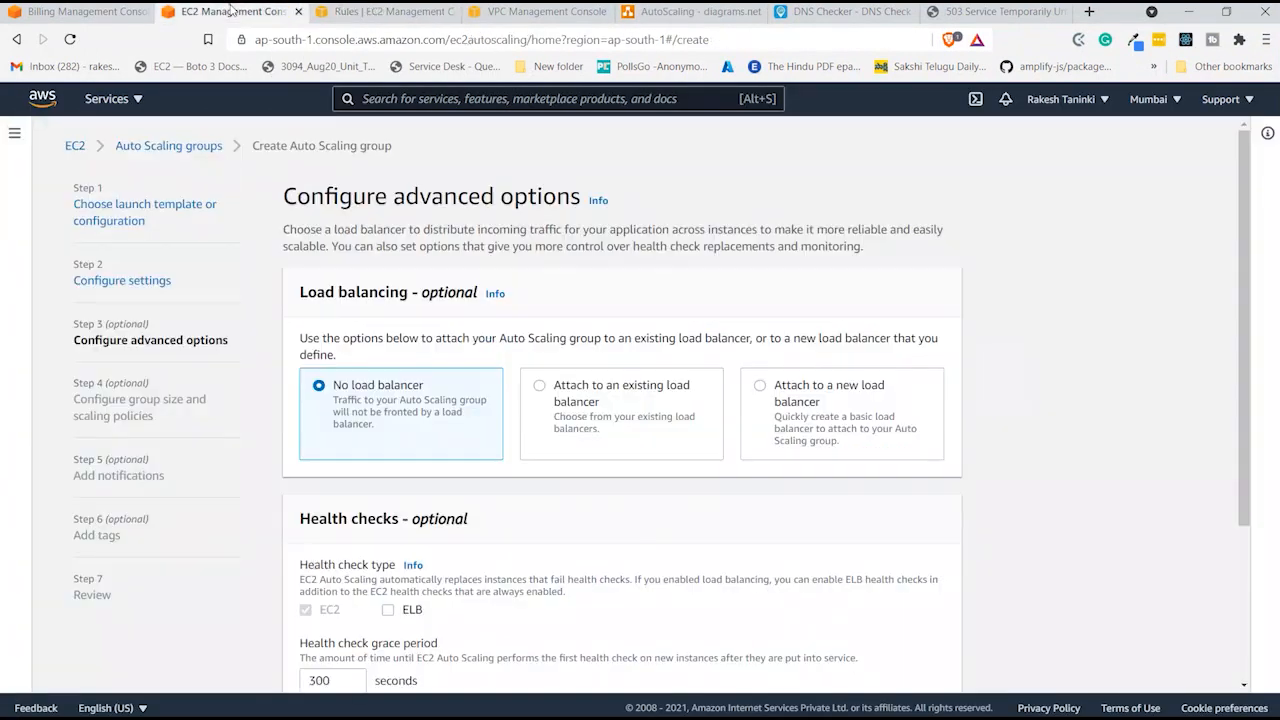
scroll(520, 377, down, 1)
scroll(520, 377, down, 1)
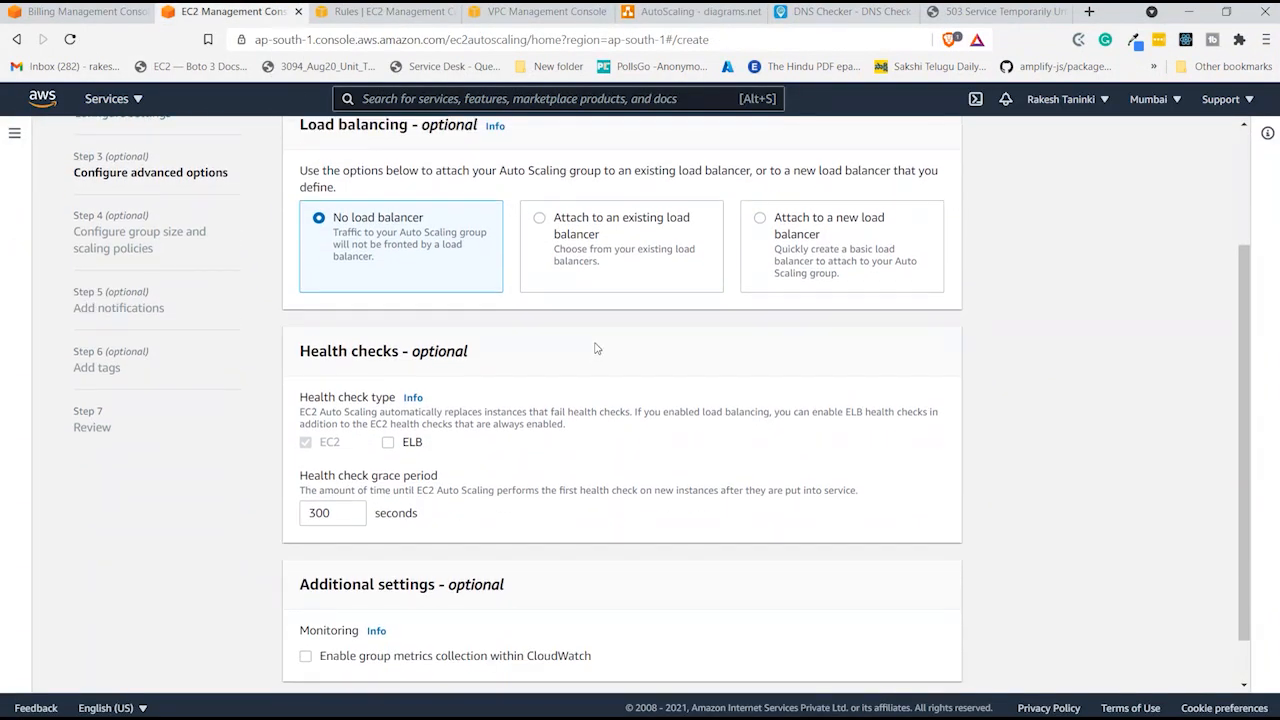
click(603, 246)
scroll(604, 244, down, 1)
scroll(604, 244, down, 1)
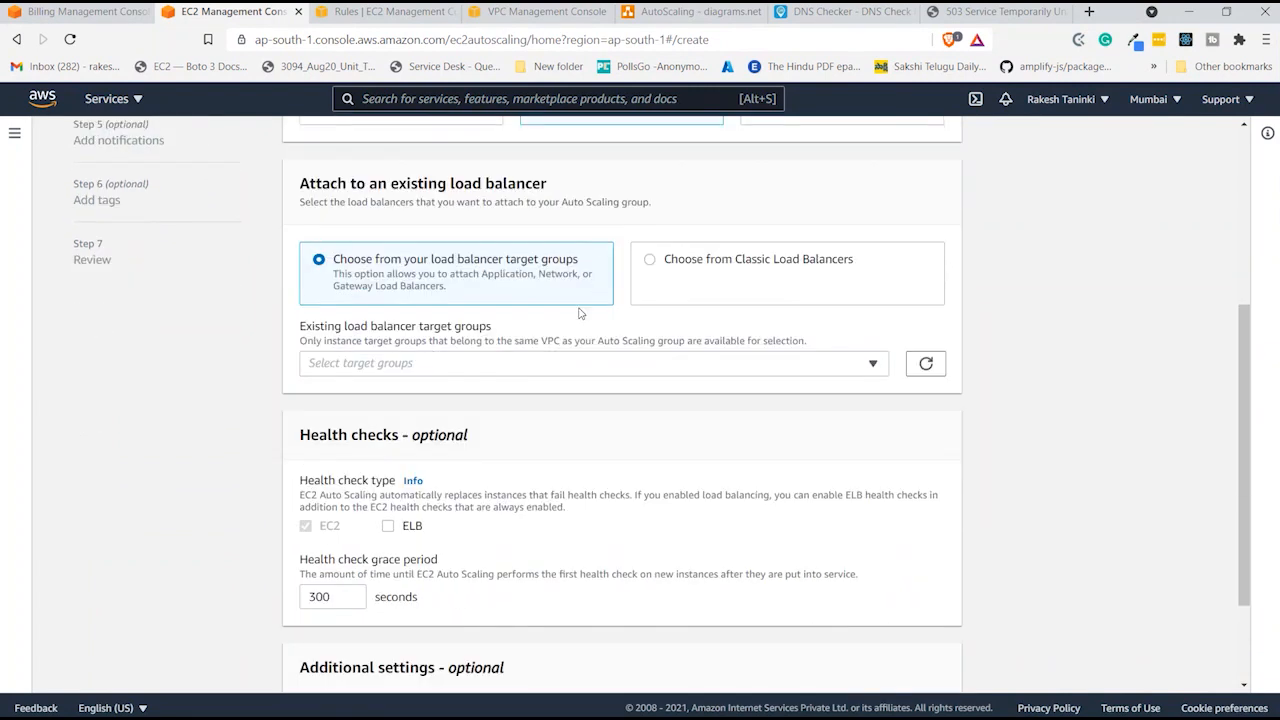
click(492, 363)
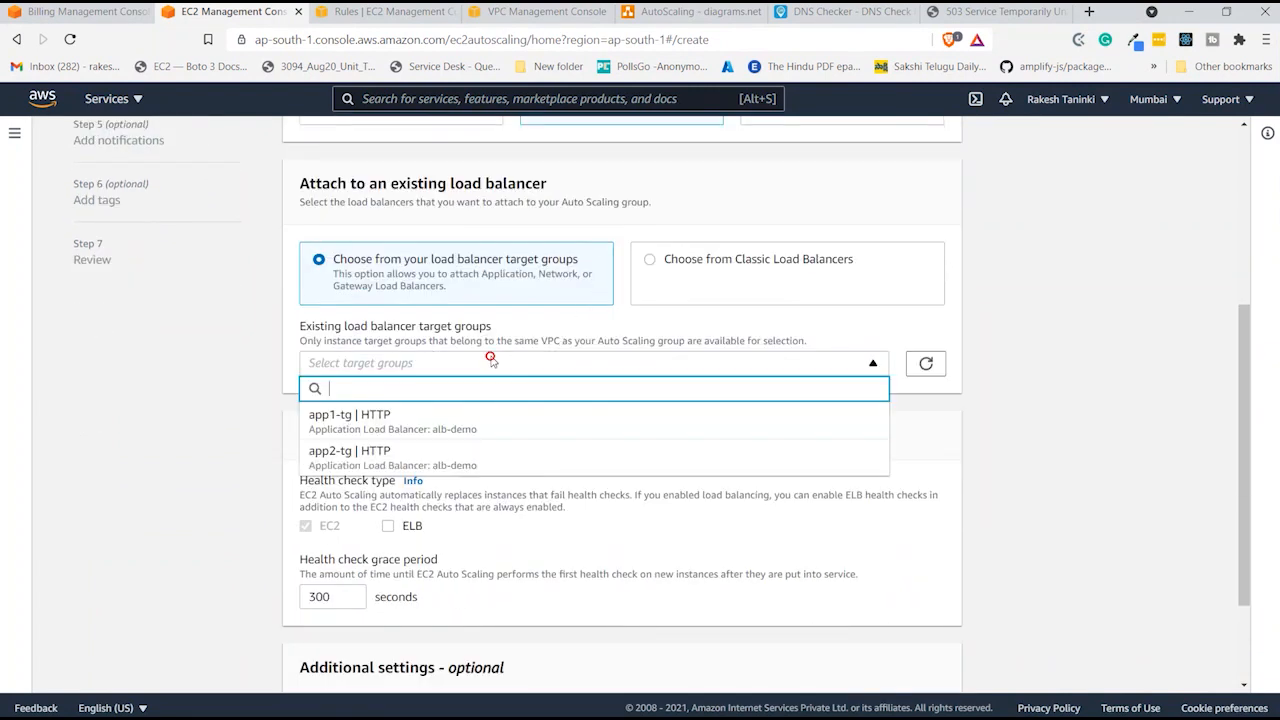
click(494, 457)
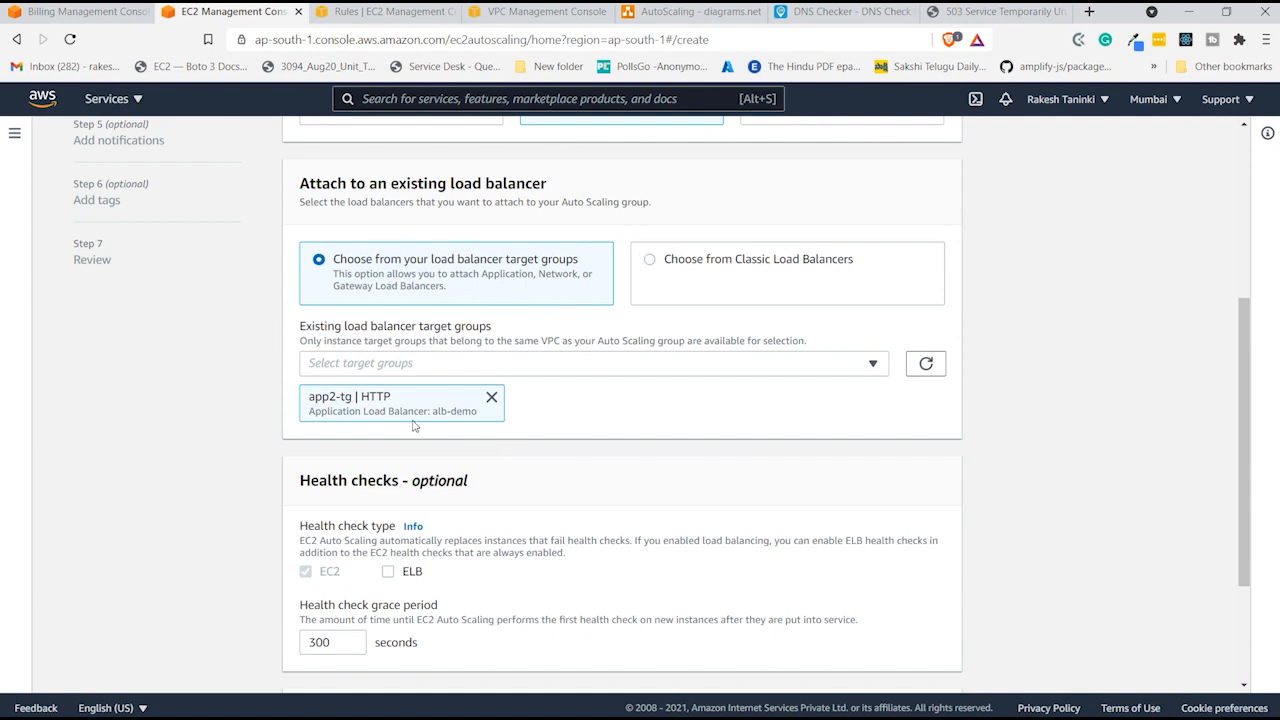
- Enable ELB health checks for the group and continue to the group size and scaling policies
scroll(414, 425, down, 2)
click(389, 388)
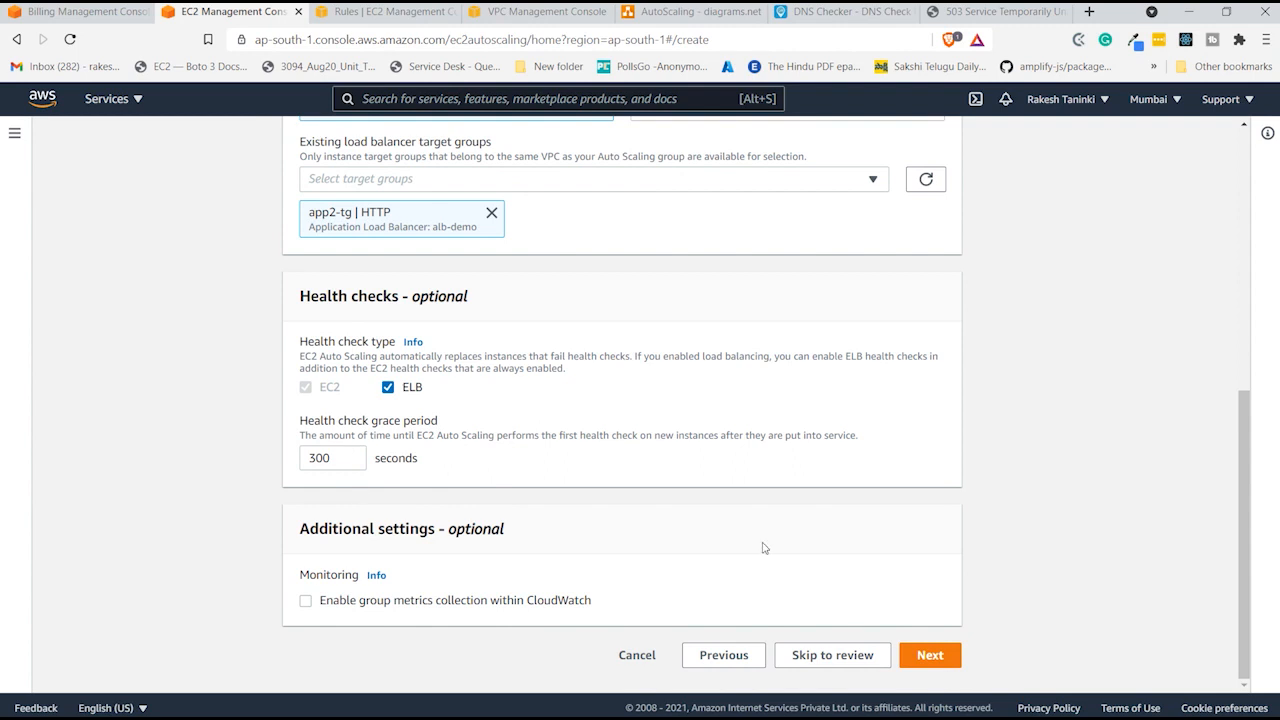
click(929, 656)
- Set the group's desired capacity to 3 and maximum capacity to 5, keeping the minimum capacity at 1
scroll(489, 453, down, 1)
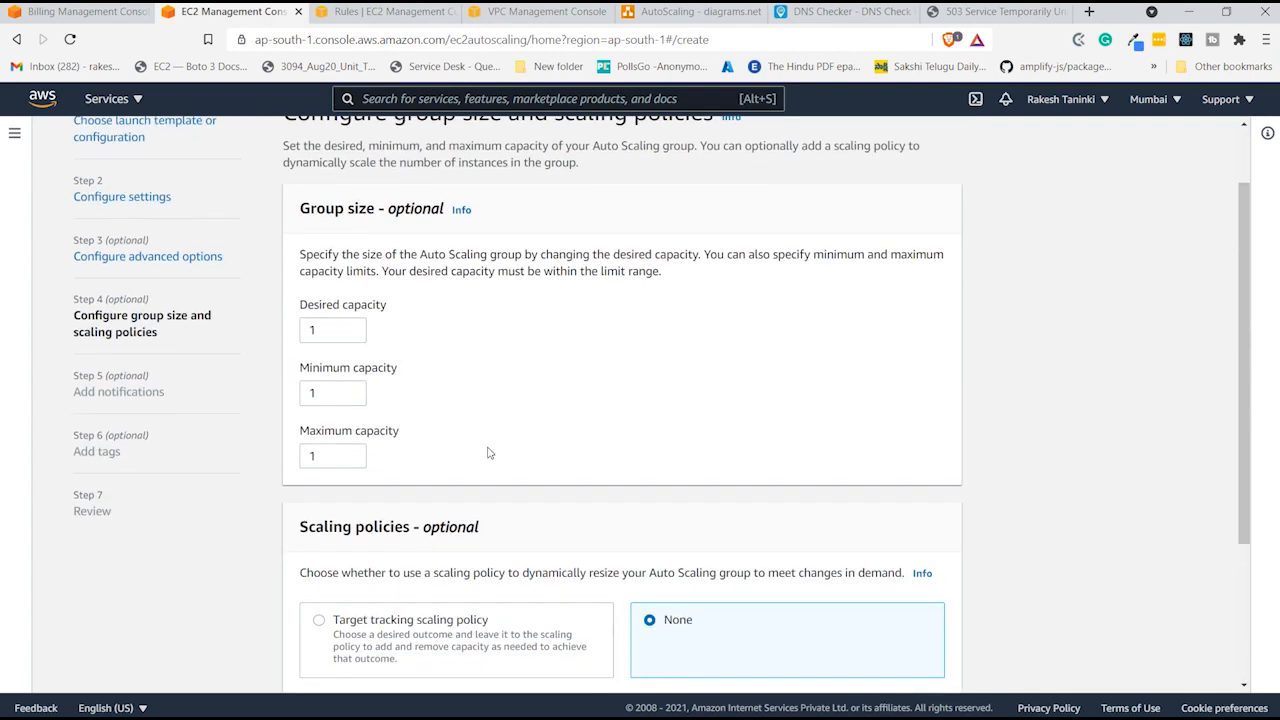
click(317, 331)
key(BackSpace)
text(0)
click(517, 404)
click(330, 398)
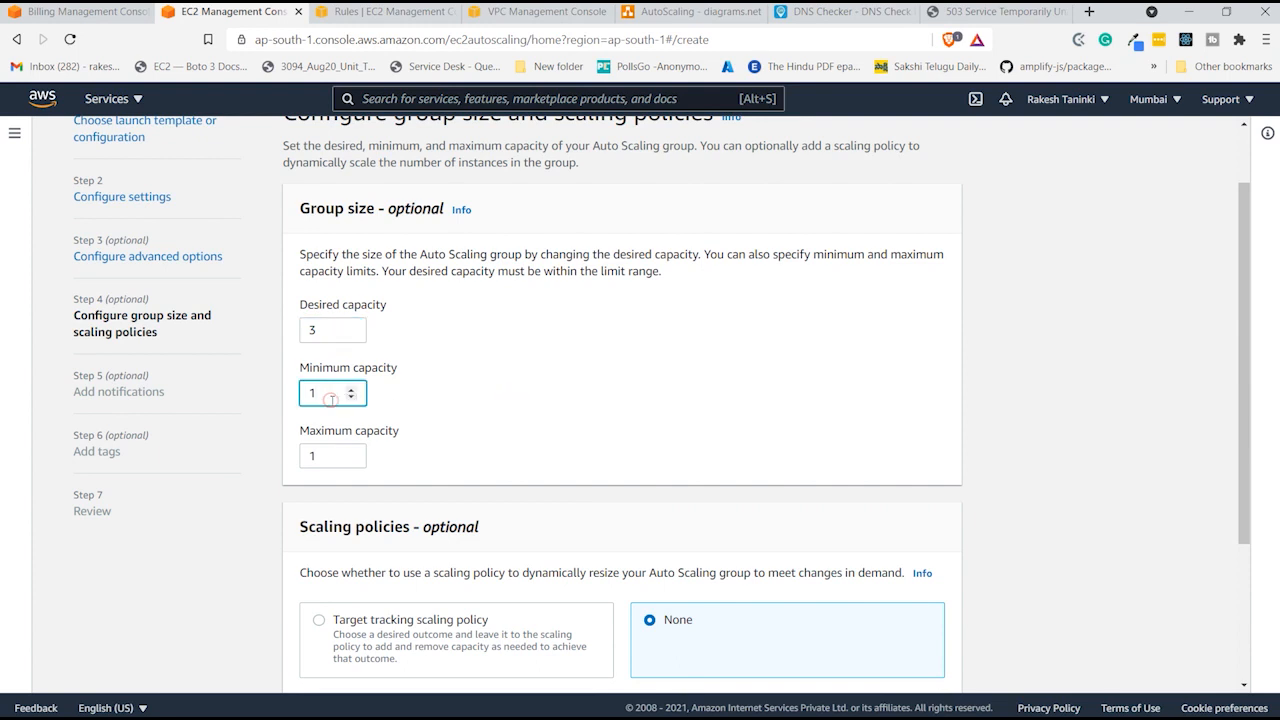
click(331, 457)
key(BackSpace)
text(0)
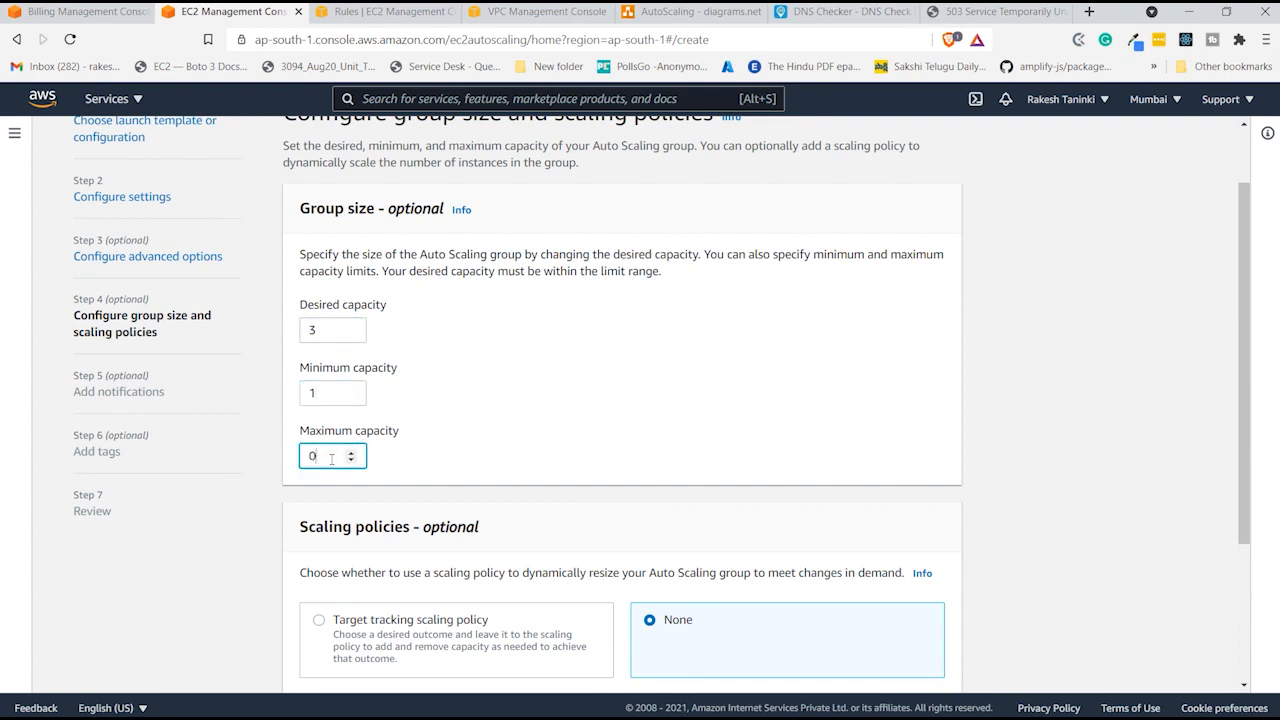
click(649, 397)
- Add a target tracking scaling policy on Average CPU utilization with target value 50 and a 300-second instance warm-up, and continue
scroll(580, 420, down, 2)
click(538, 412)
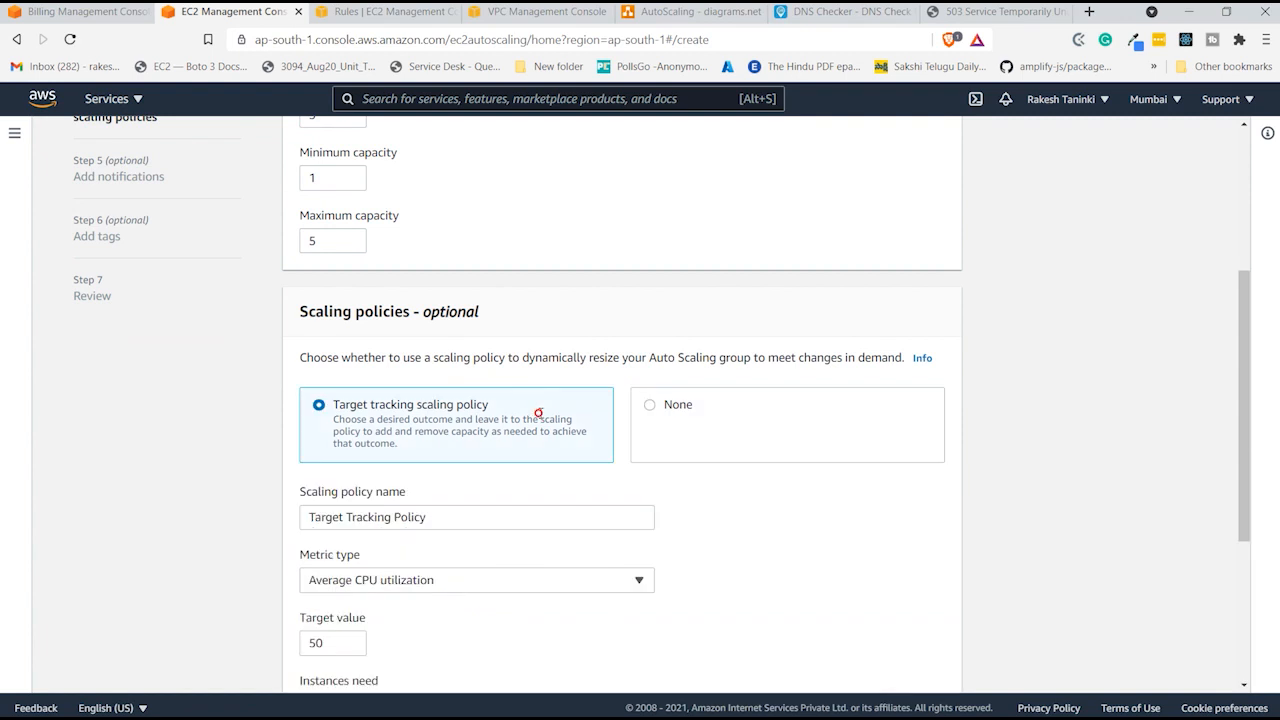
scroll(540, 413, down, 2)
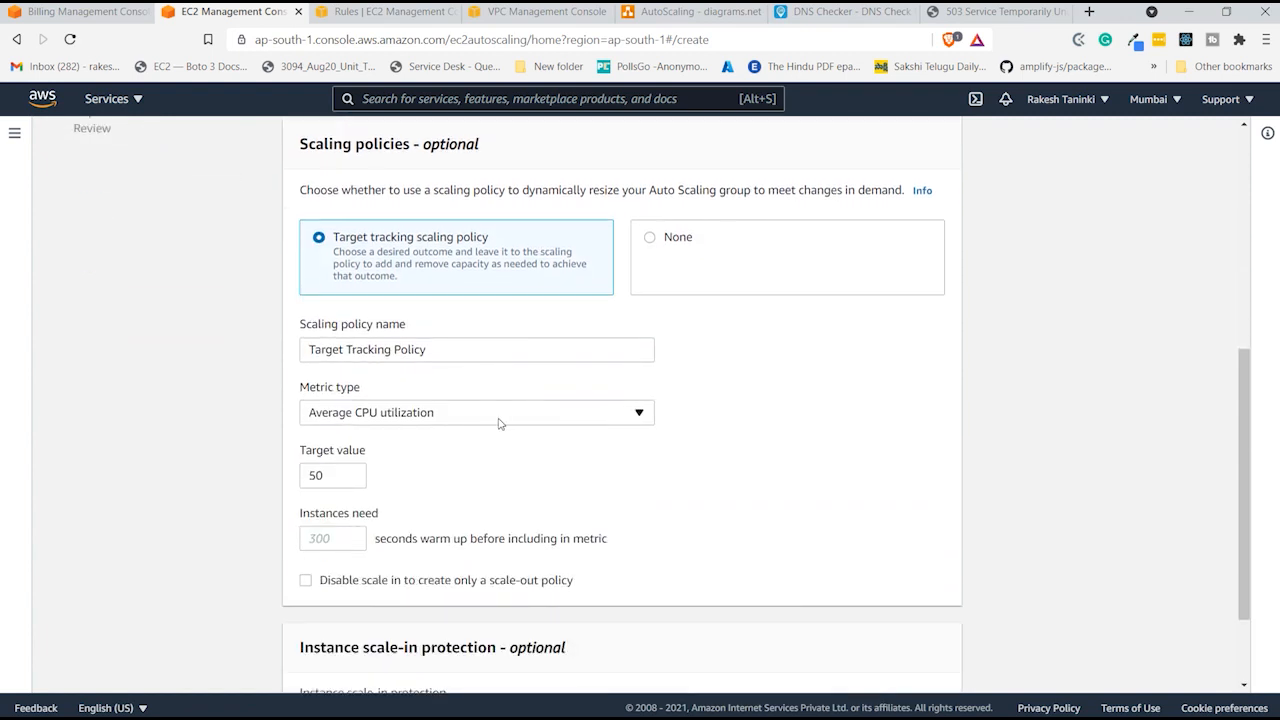
click(500, 424)
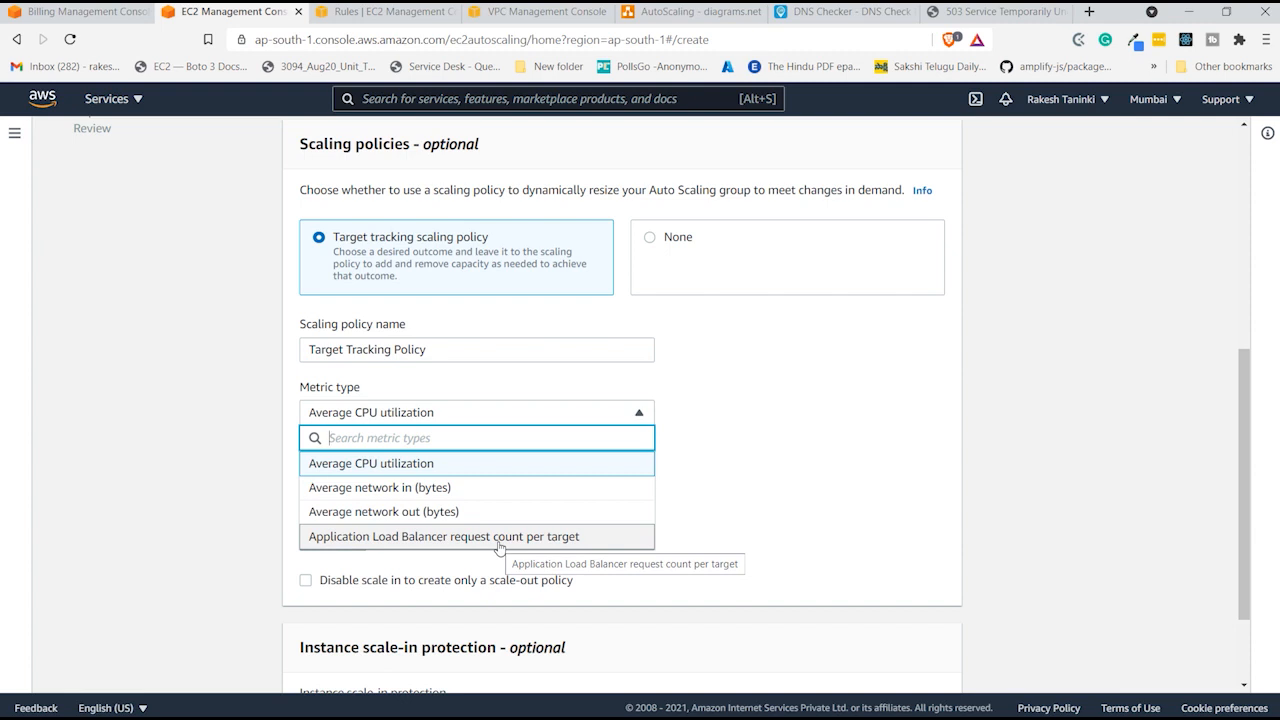
click(477, 467)
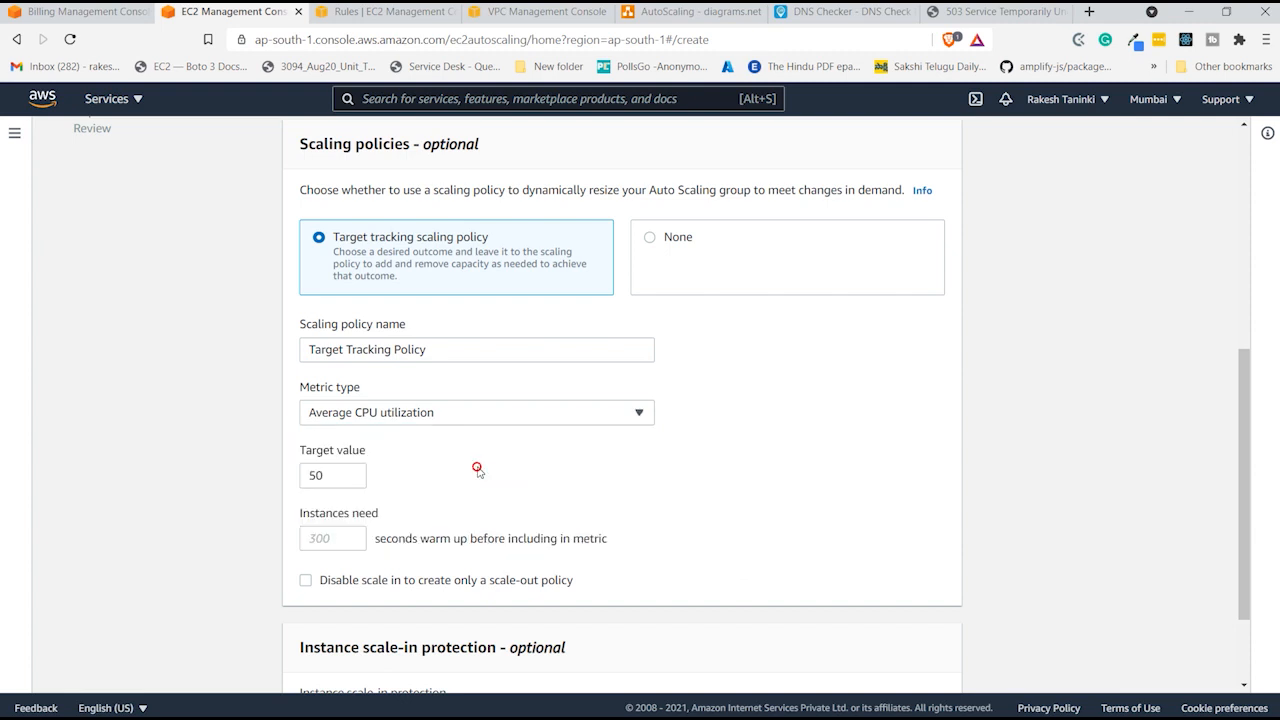
click(329, 478)
click(339, 532)
text(300)
click(380, 562)
scroll(807, 507, down, 3)
click(921, 656)
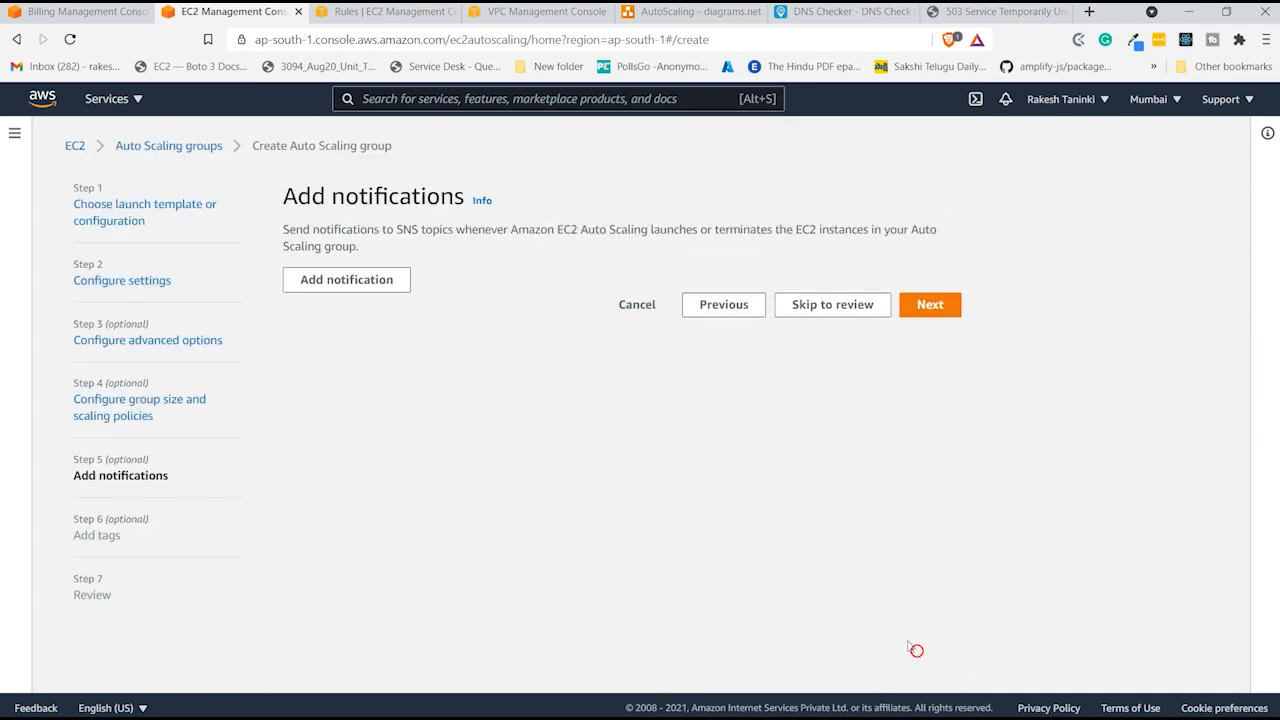
- Skip notifications and add a tag with key Name and value Application2 for new instances, continuing to the review
click(933, 306)
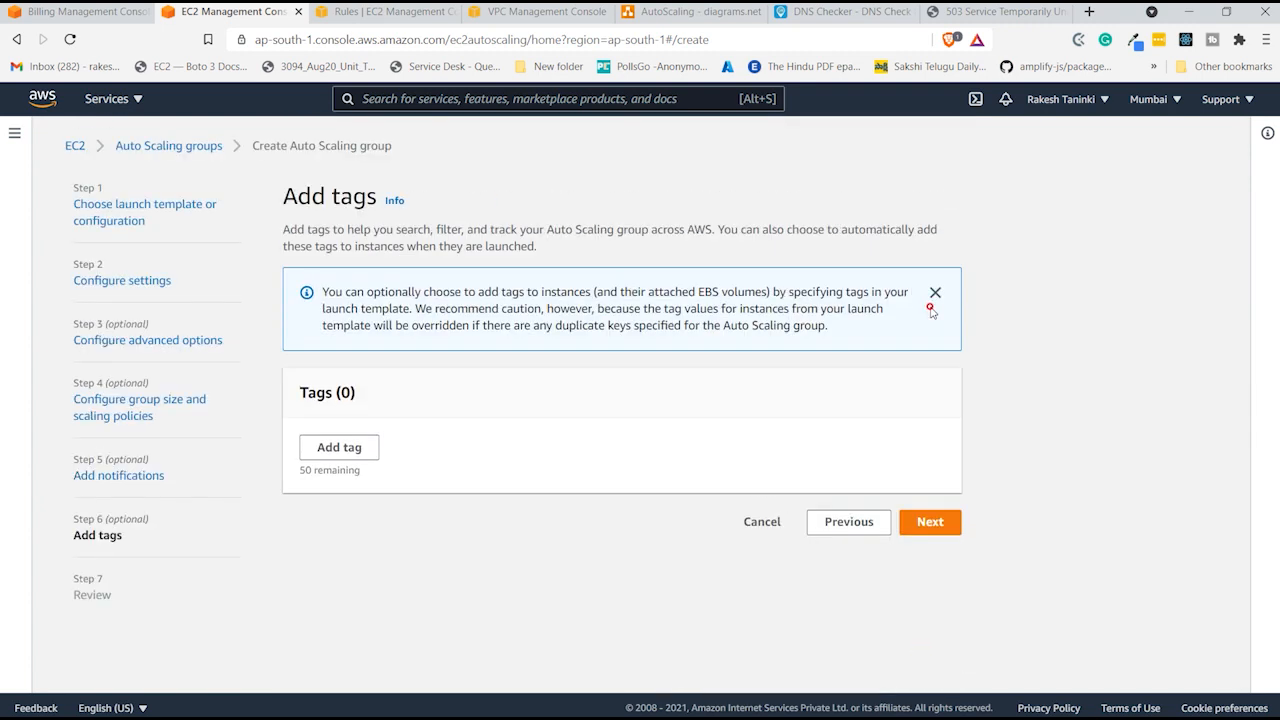
click(339, 448)
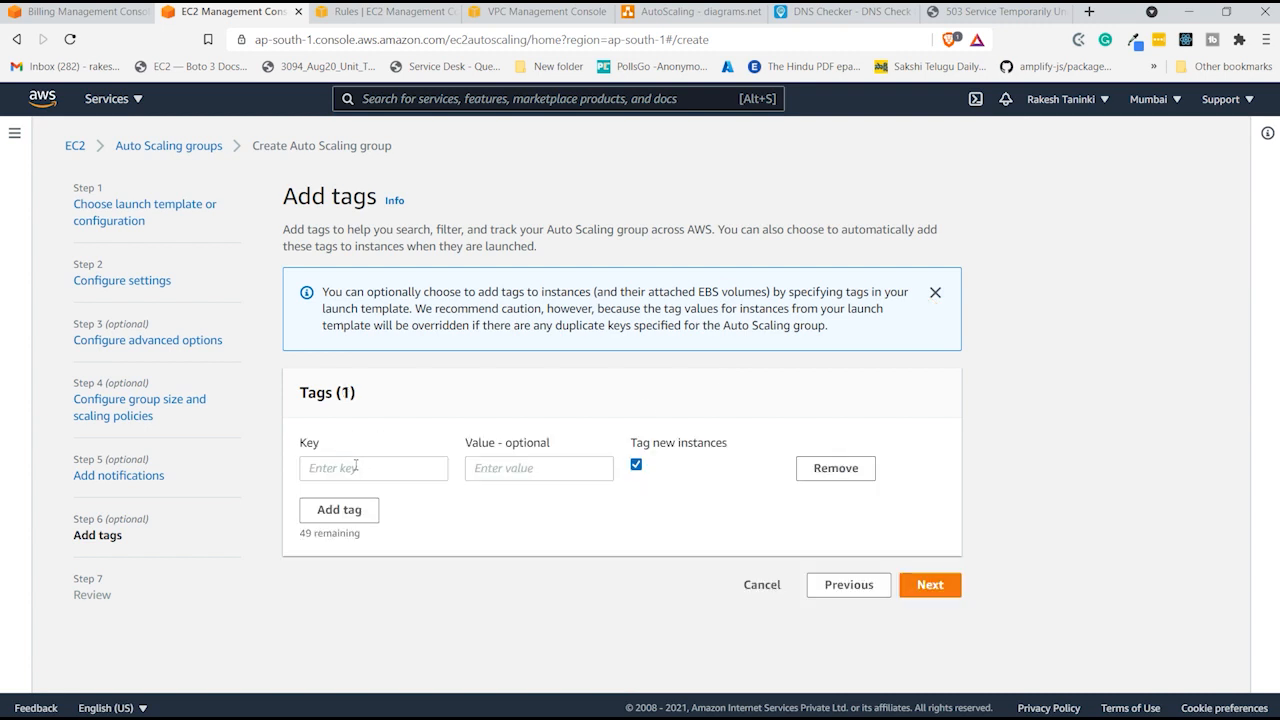
click(355, 466)
text(Name)
key(Tab)
text(Apl)
text(licatiou)
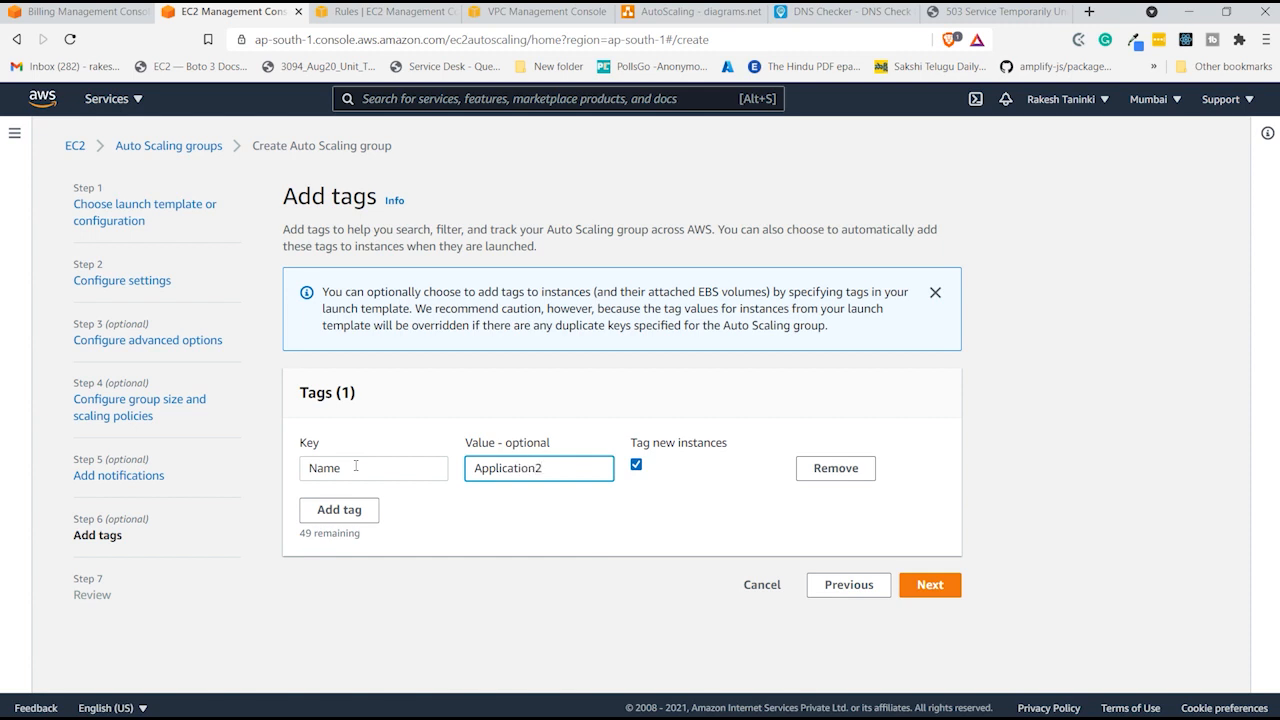
click(928, 584)
- Review the settings of app2-asg and create the Auto Scaling group
scroll(908, 603, down, 6)
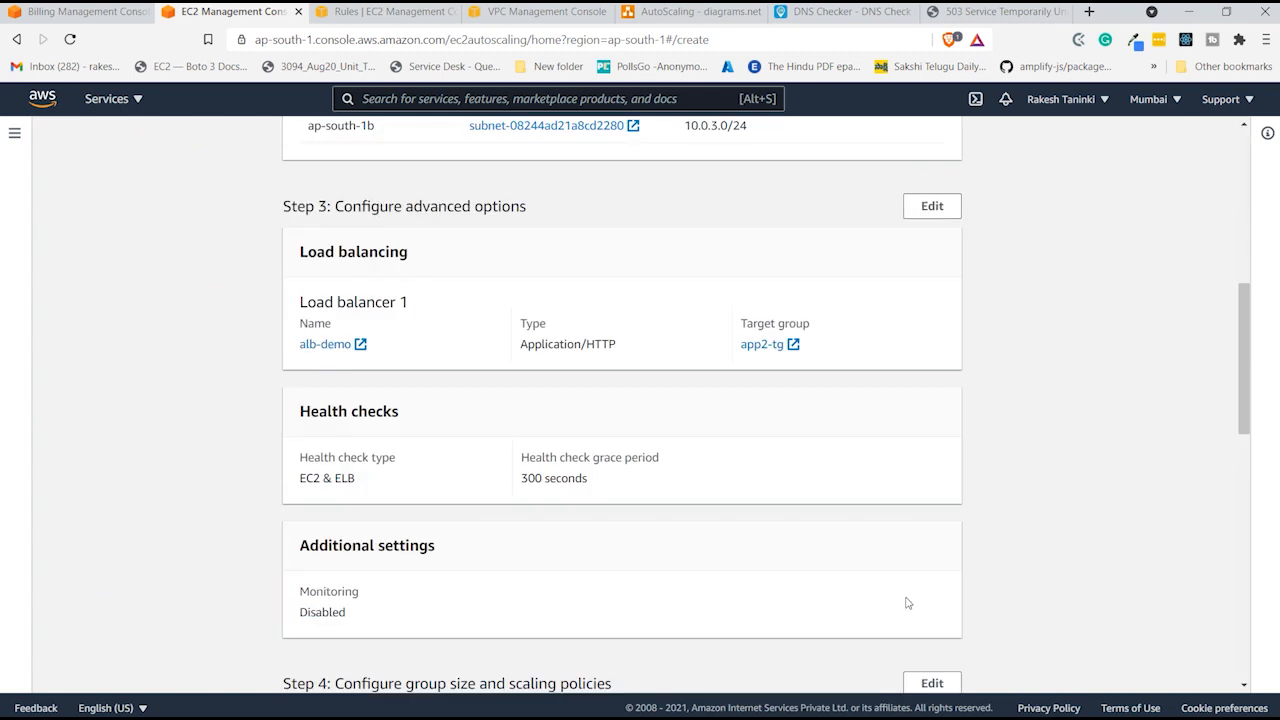
scroll(908, 603, down, 10)
click(917, 646)
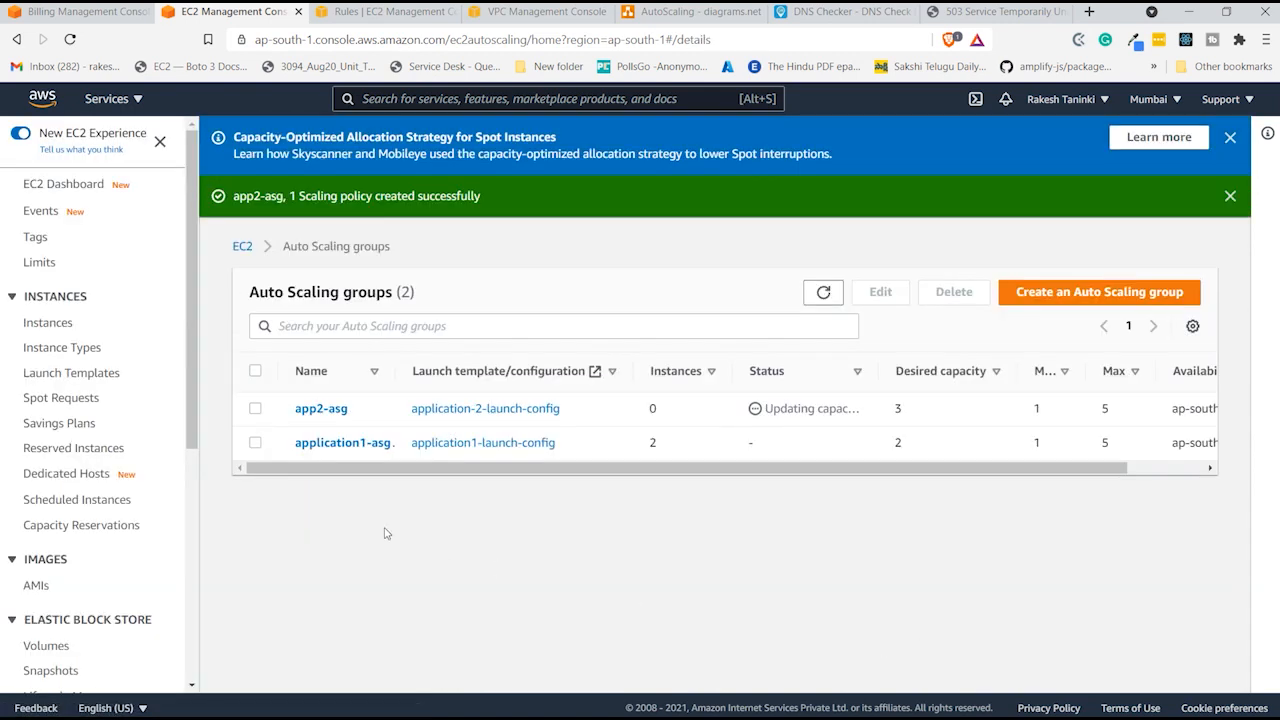
- Refresh the Auto Scaling groups list to check app2-asg's status, and open the EC2 instances list
click(824, 292)
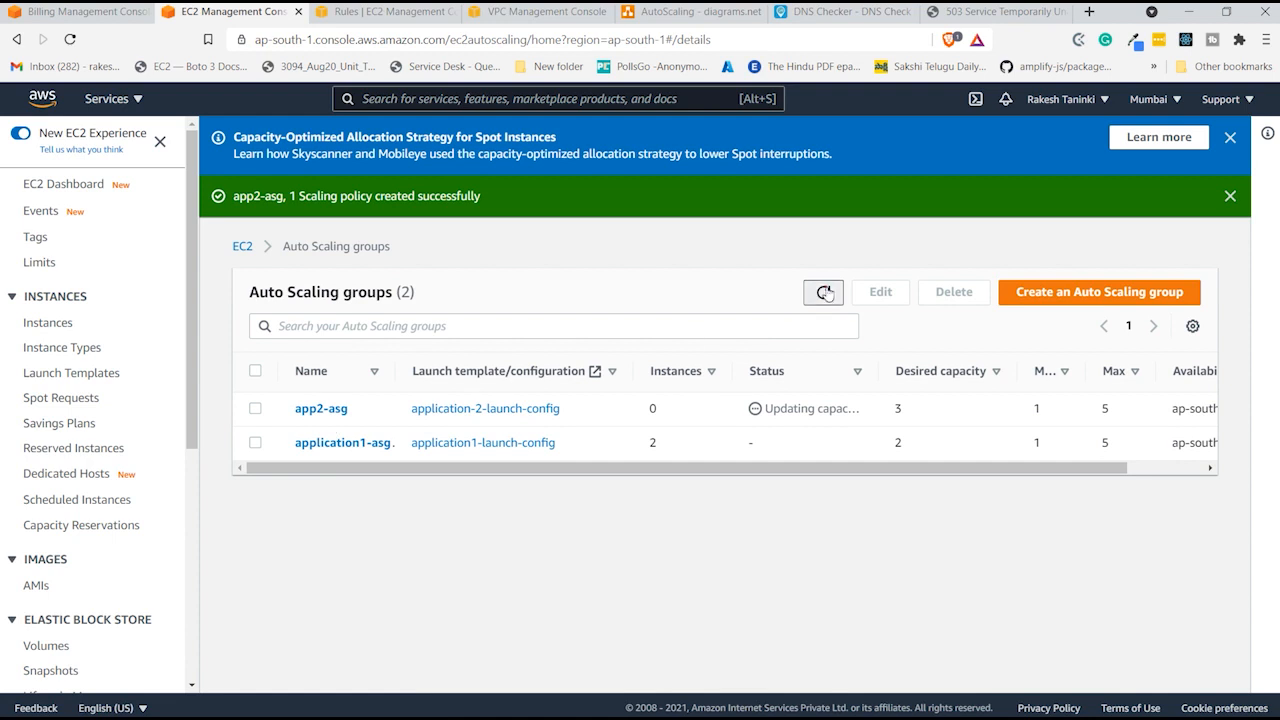
click(1230, 196)
click(1230, 138)
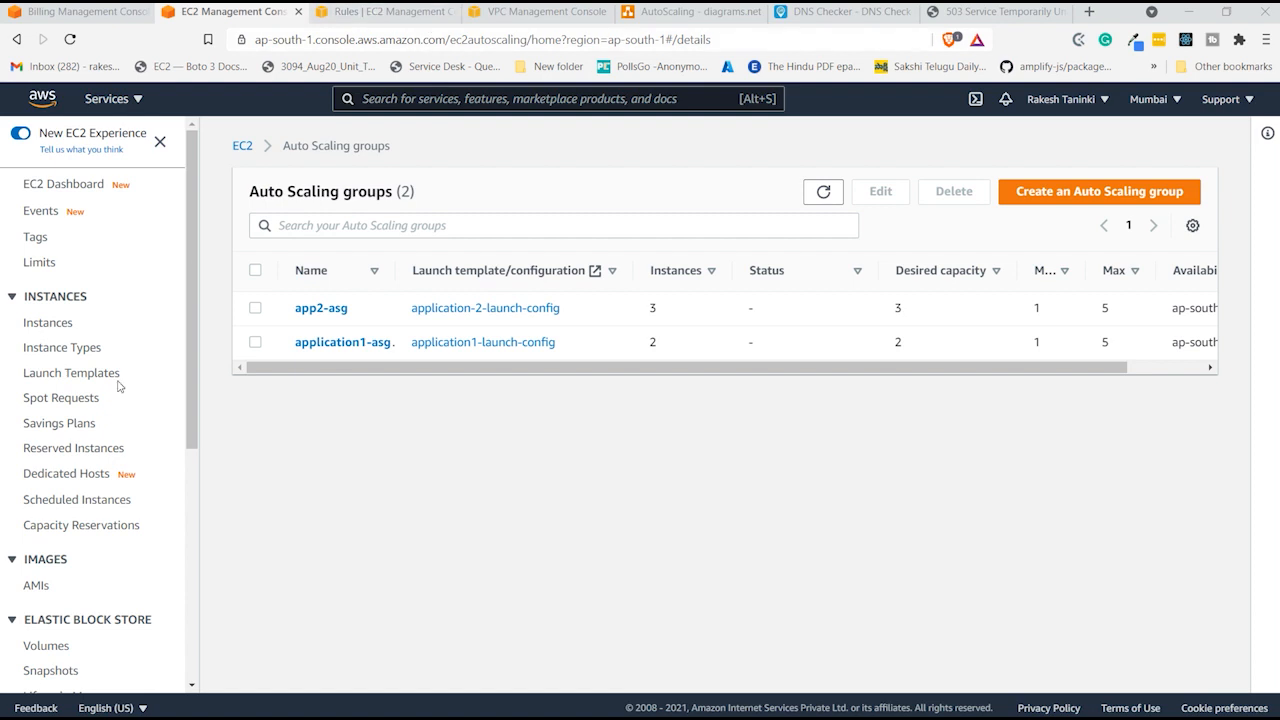
click(64, 325)
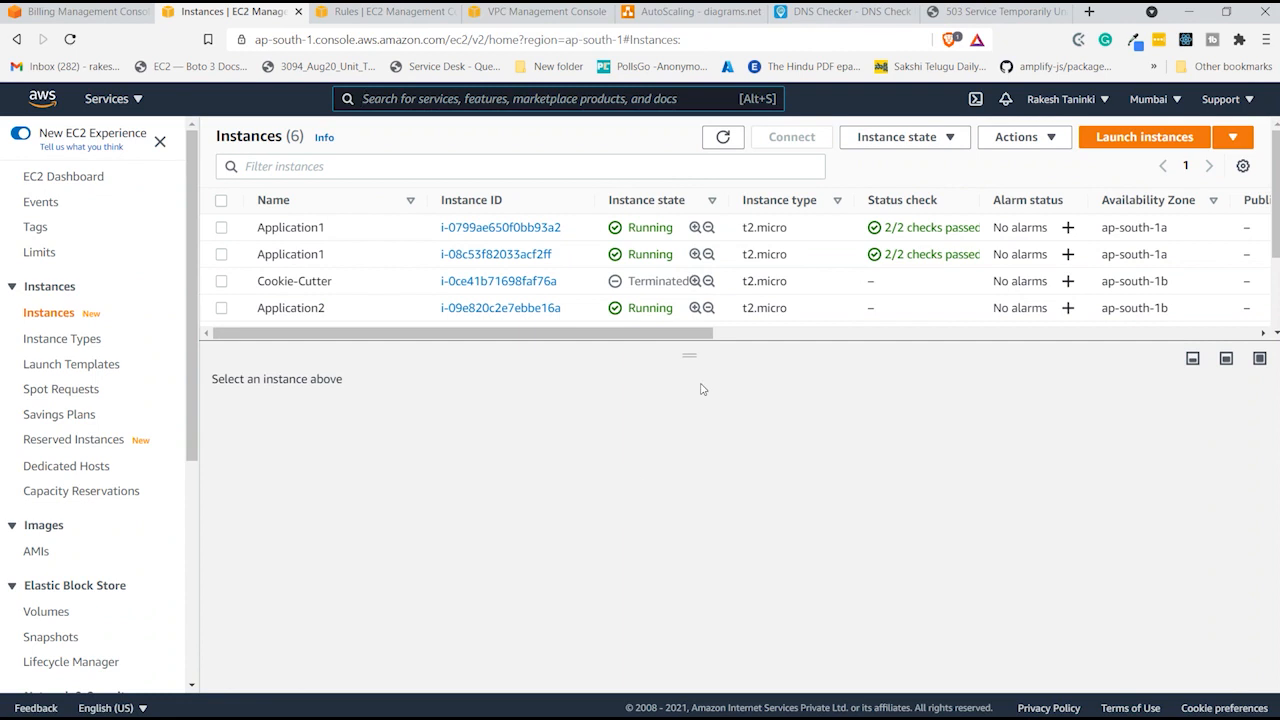
- Enlarge the instances list and refresh it to examine the status checks of the Application2 instances
drag(703, 355, 669, 456)
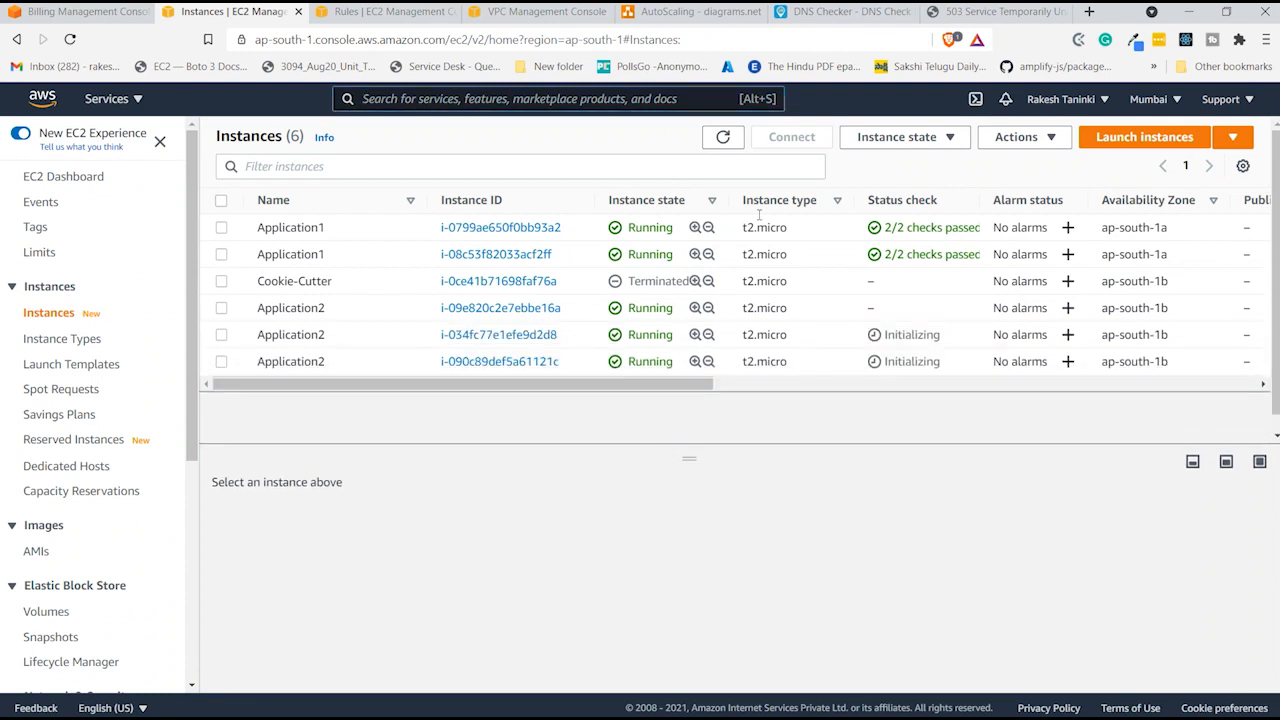
click(723, 137)
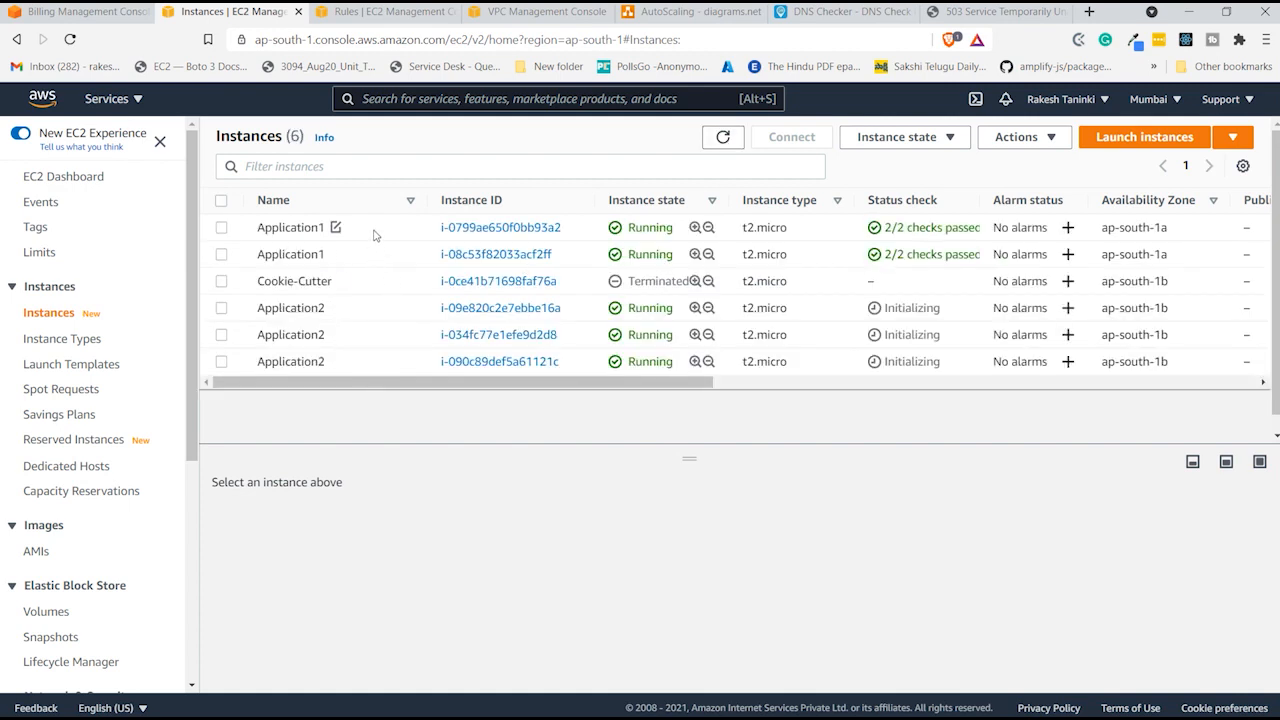
click(386, 280)
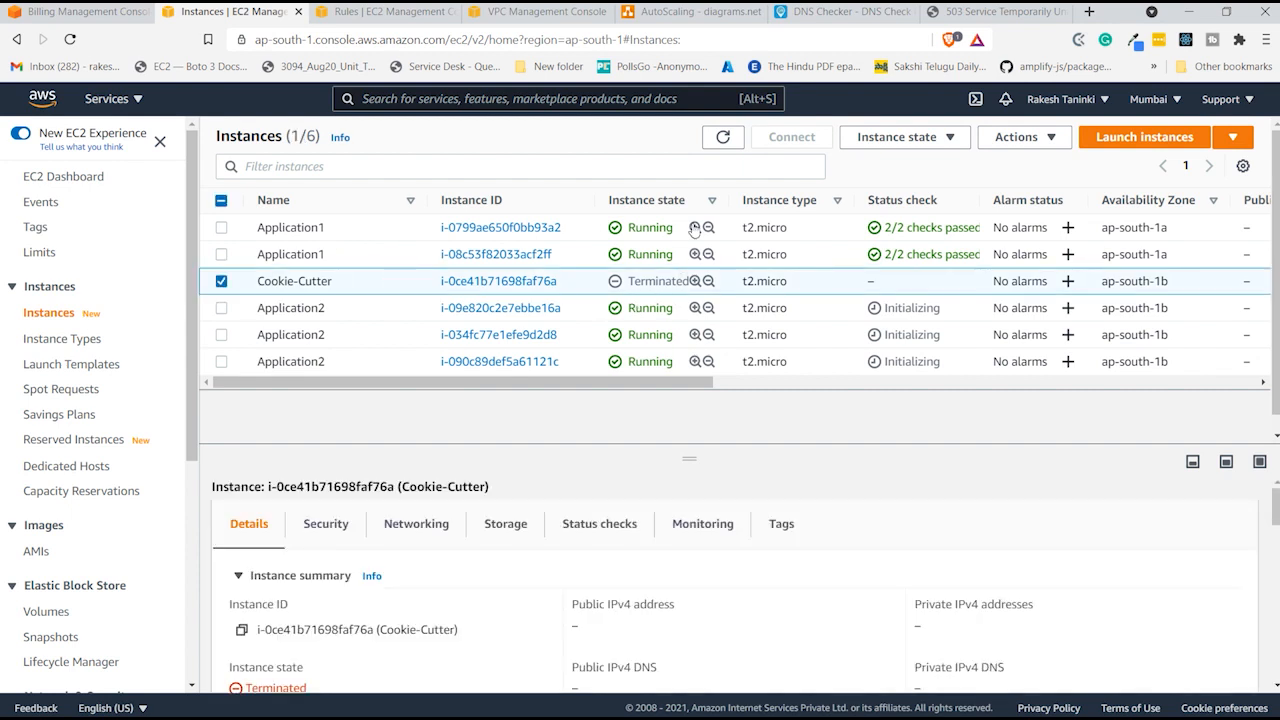
click(723, 137)
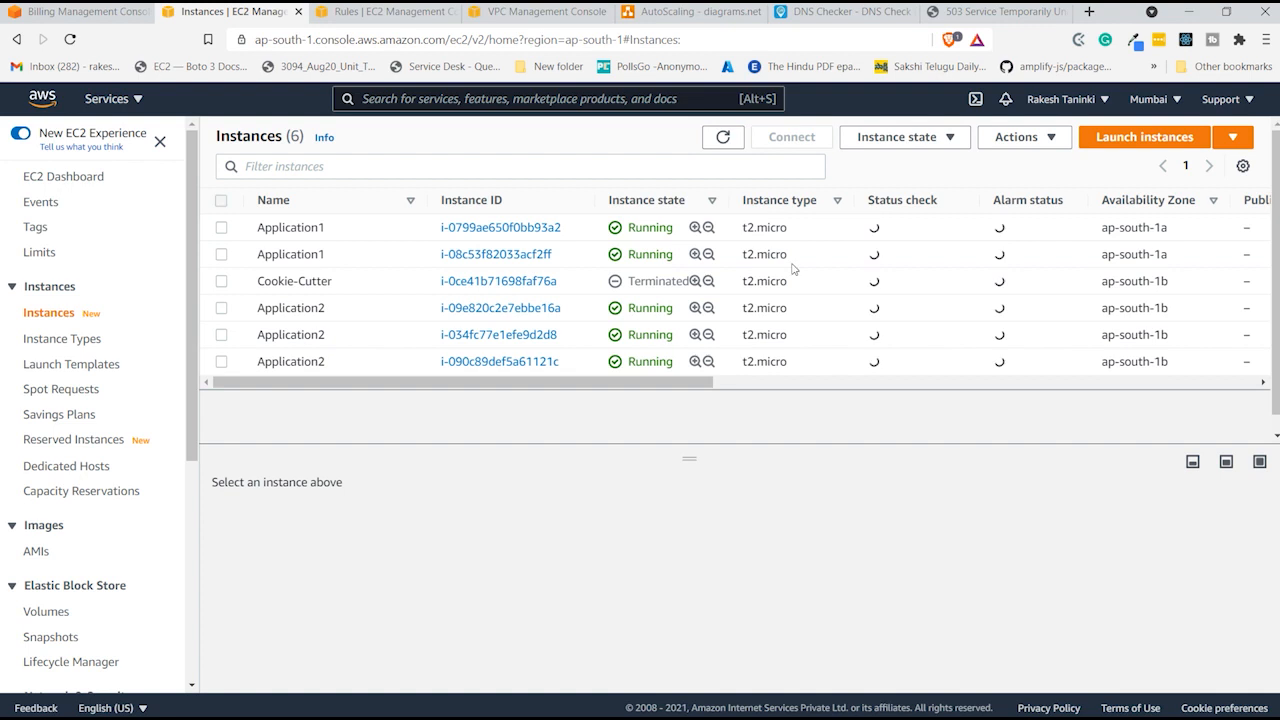
double_click(885, 312)
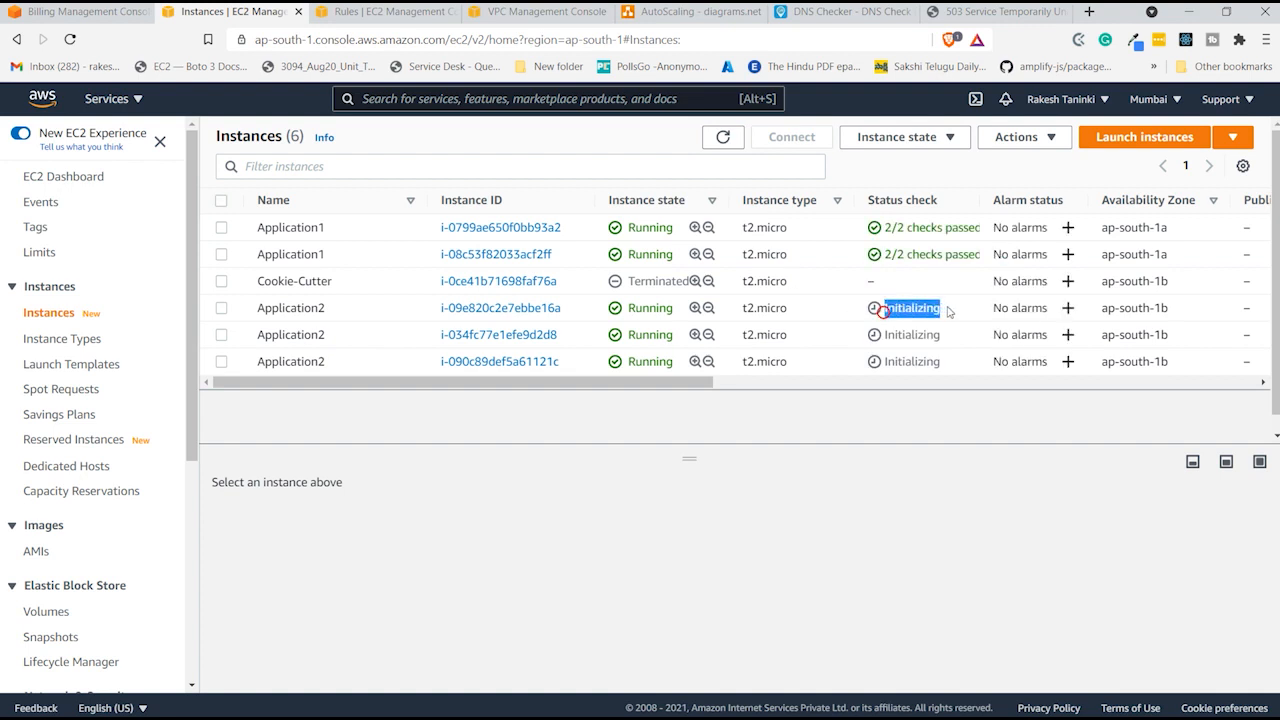
drag(893, 334, 940, 337)
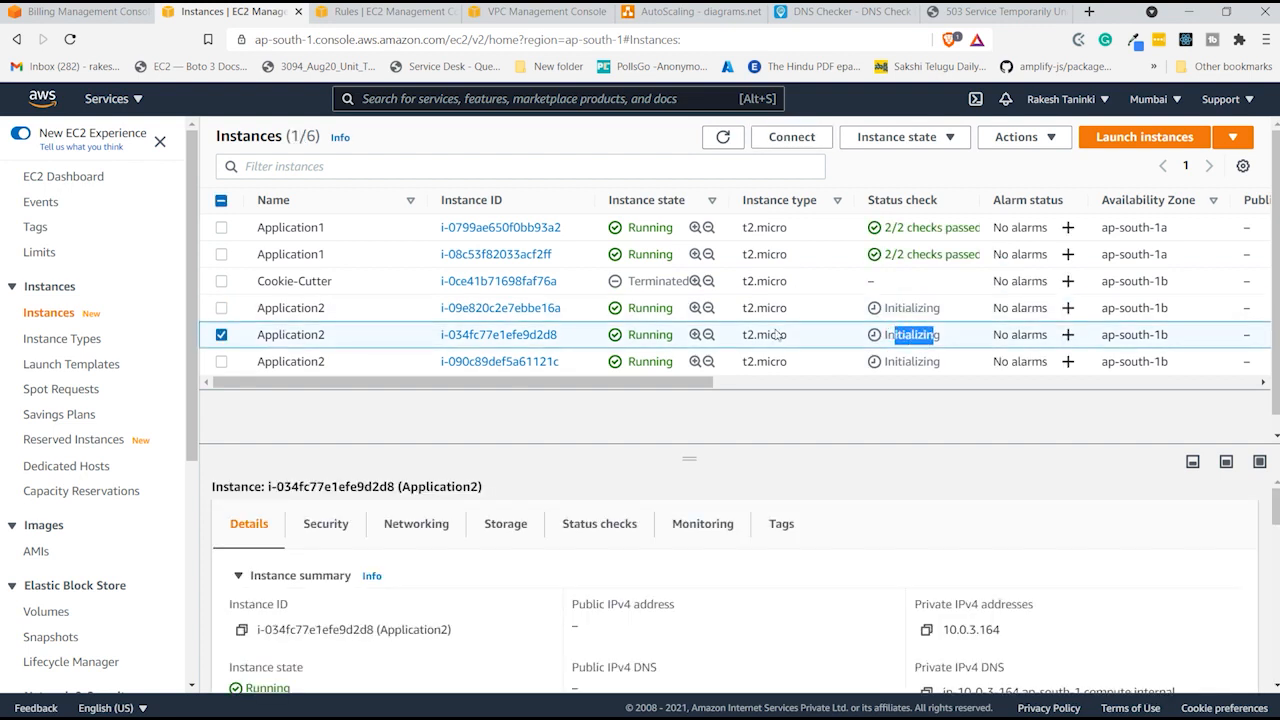
- Select the first Application1 instance and examine its details, including its IP addresses, subnet and AMI
click(221, 228)
click(221, 334)
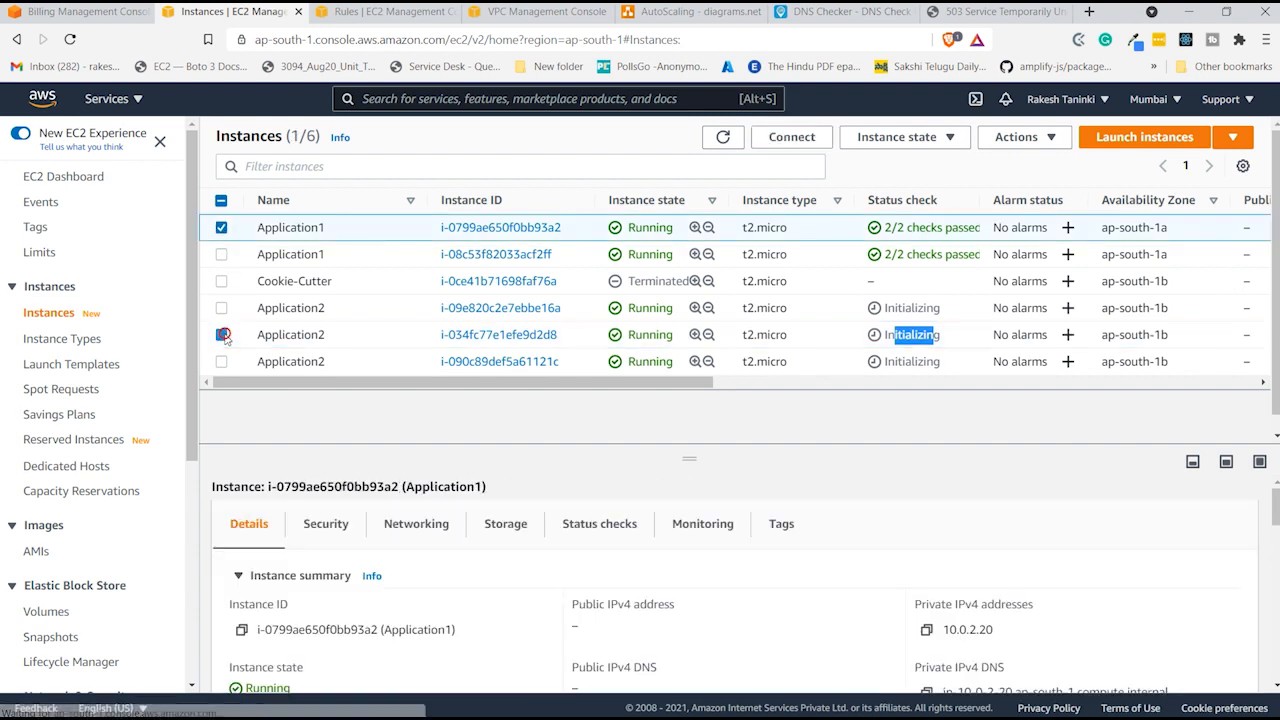
drag(680, 465, 860, 357)
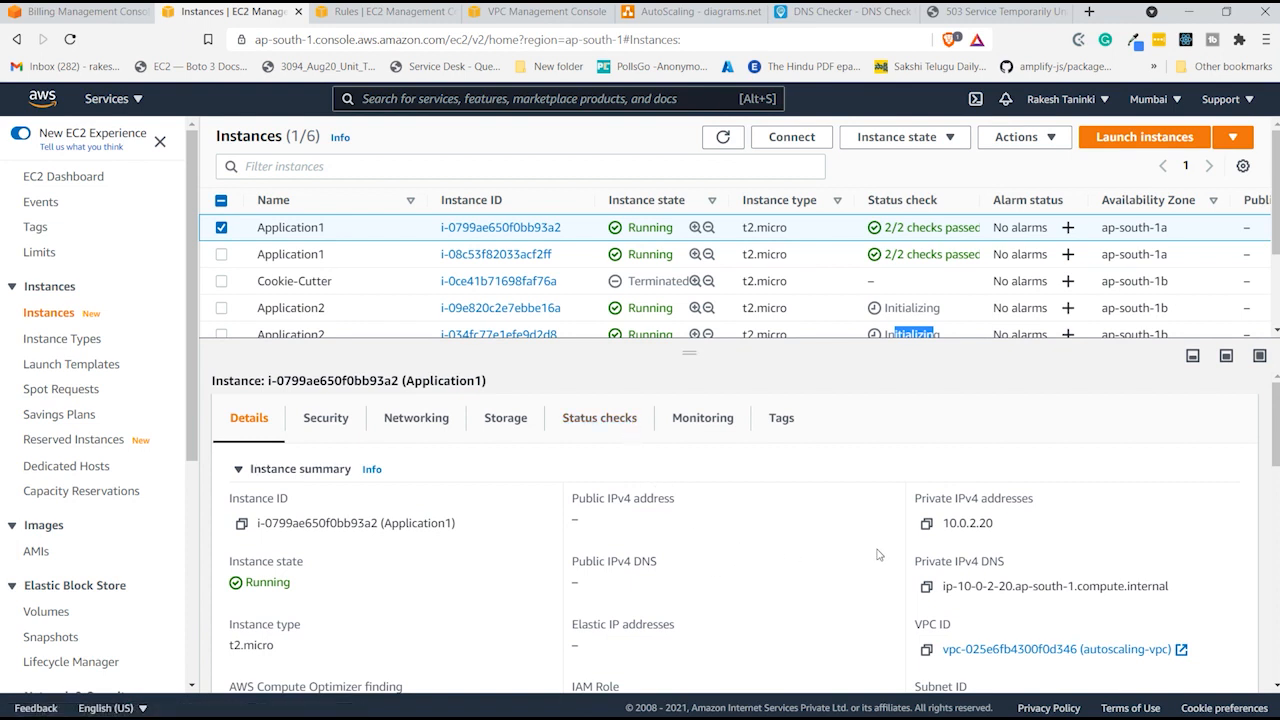
scroll(860, 573, down, 2)
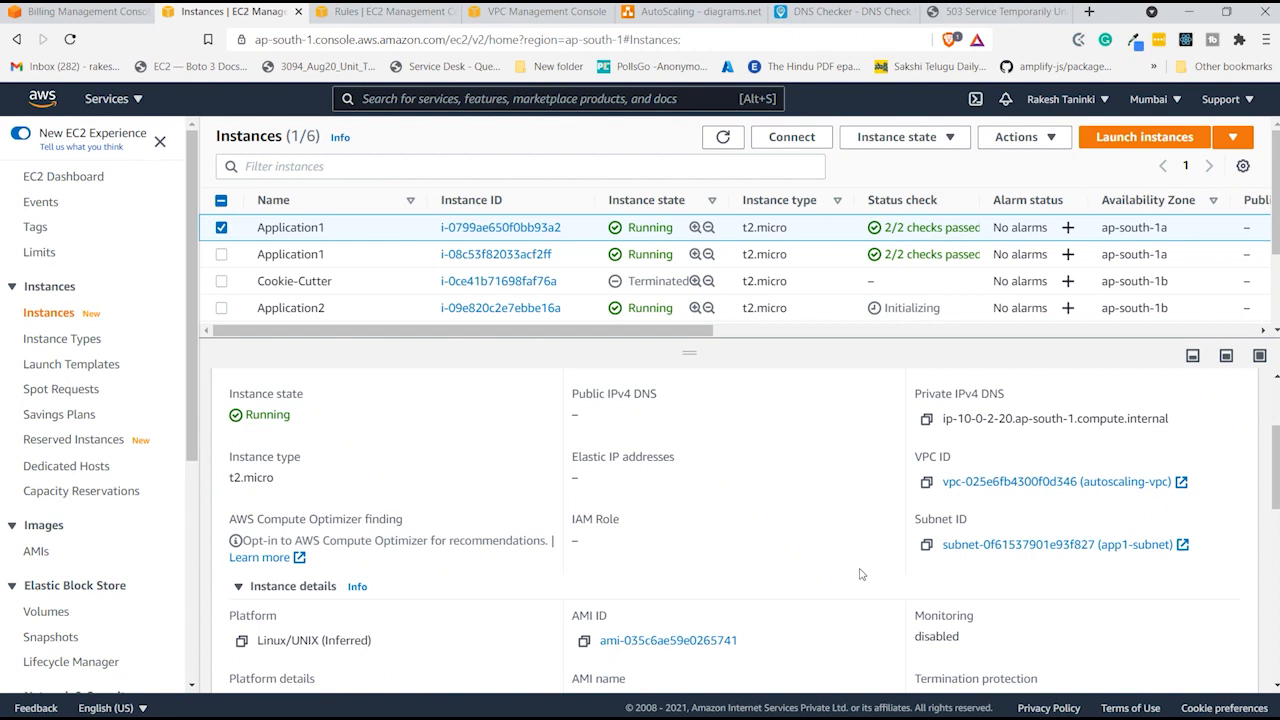
scroll(860, 574, down, 3)
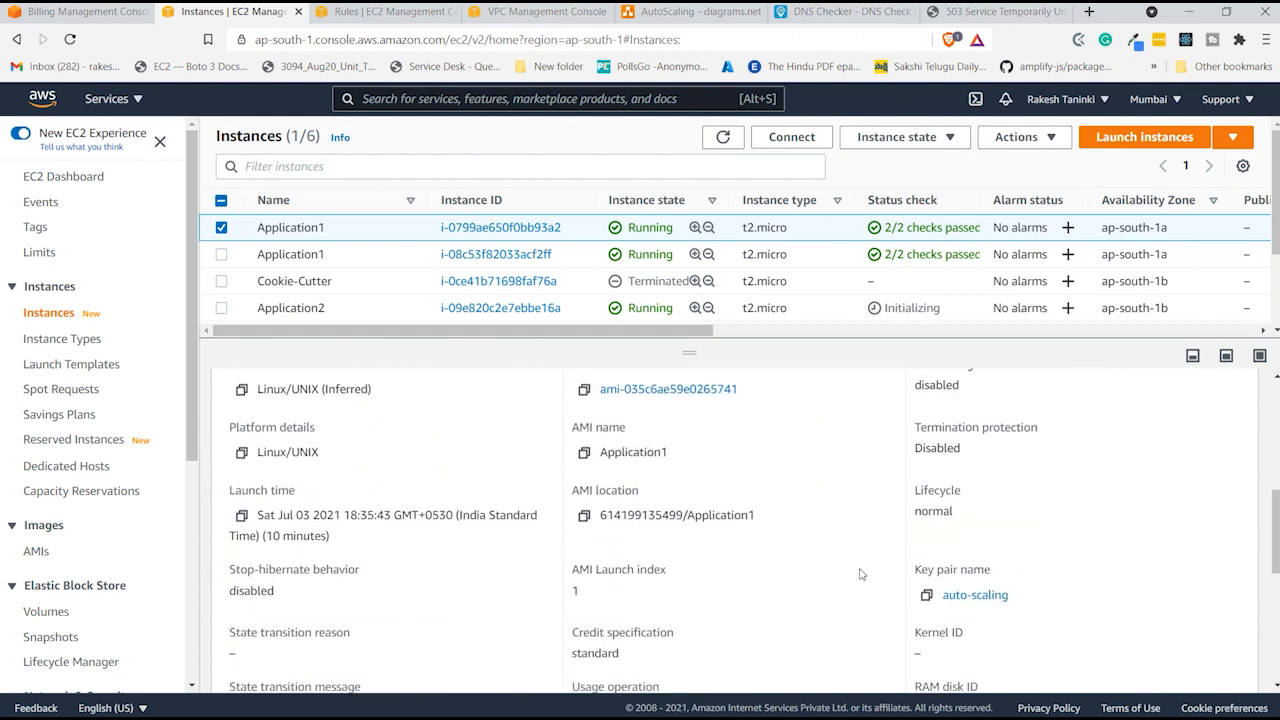
scroll(860, 574, up, 2)
scroll(860, 574, up, 3)
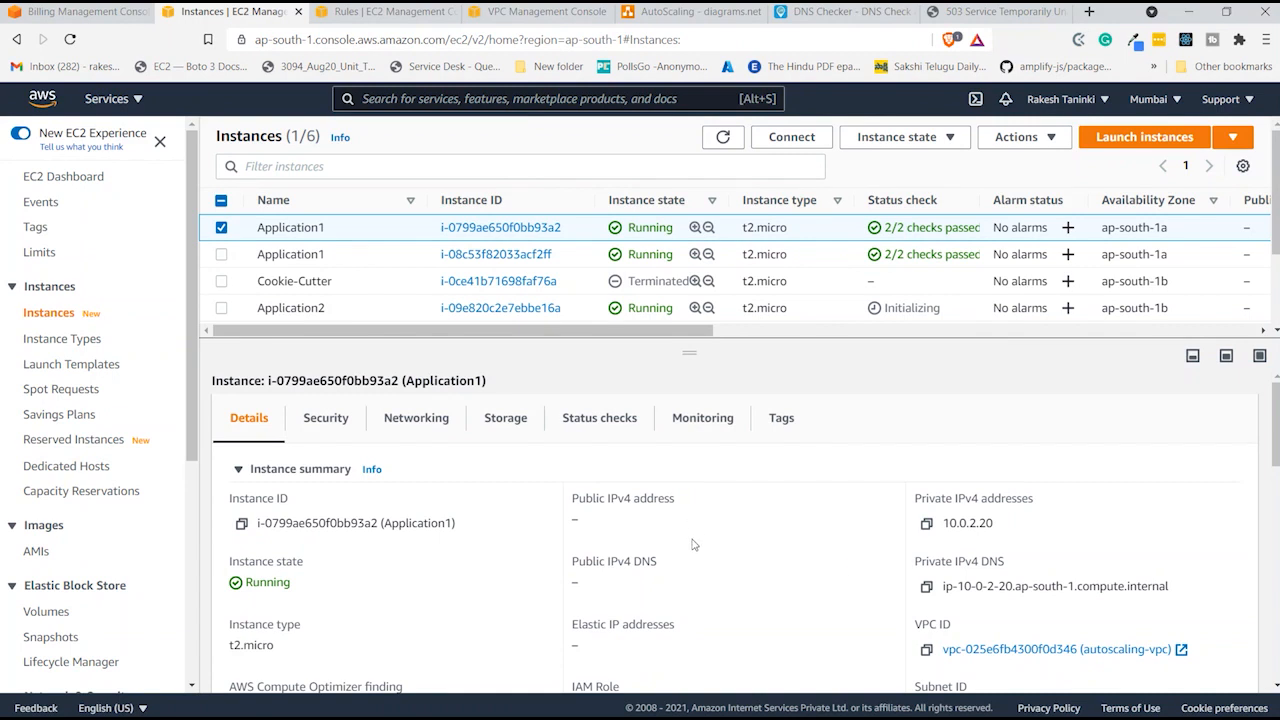
drag(686, 347, 668, 440)
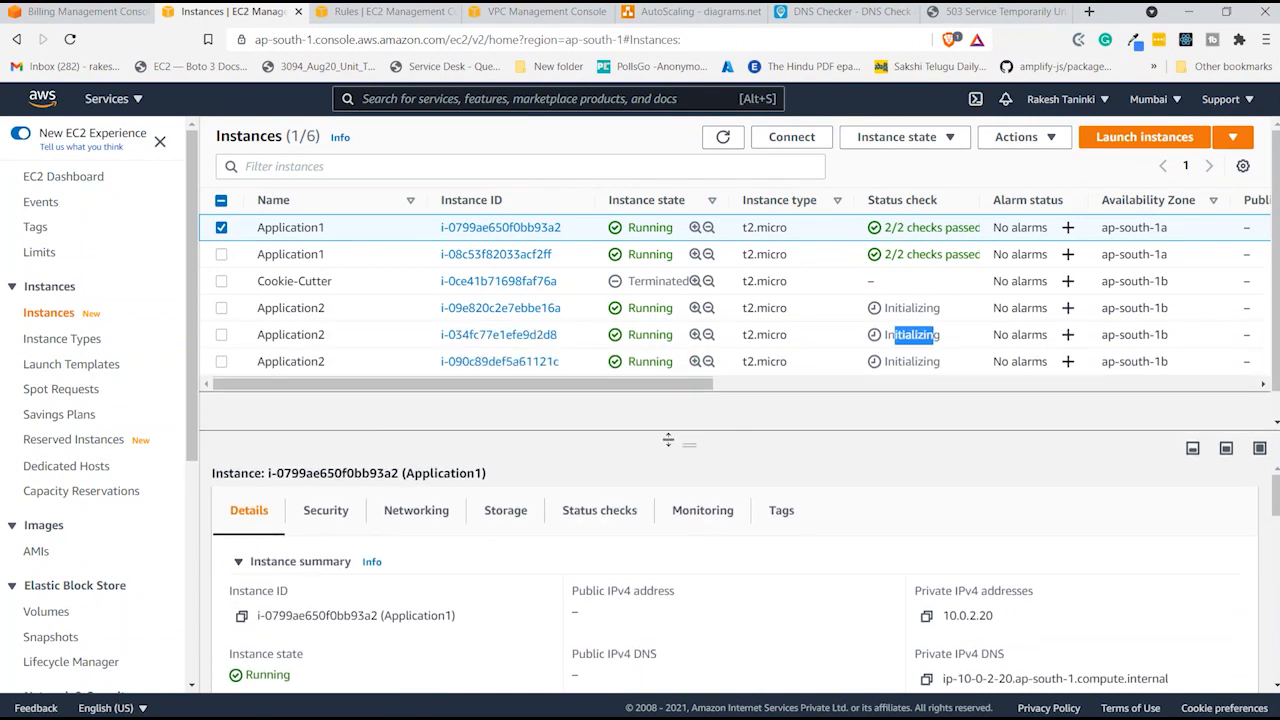
- Allocate a new Elastic IP address from Amazon's pool of IPv4 addresses
scroll(50, 575, down, 3)
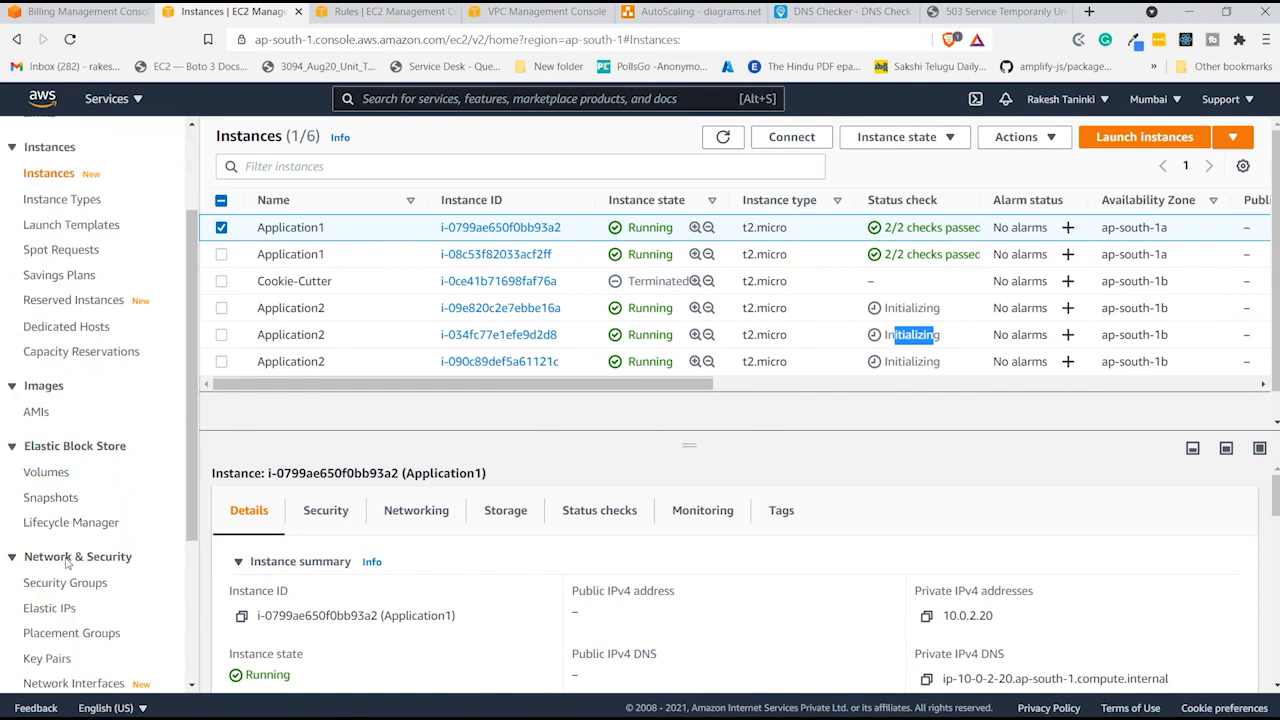
click(57, 499)
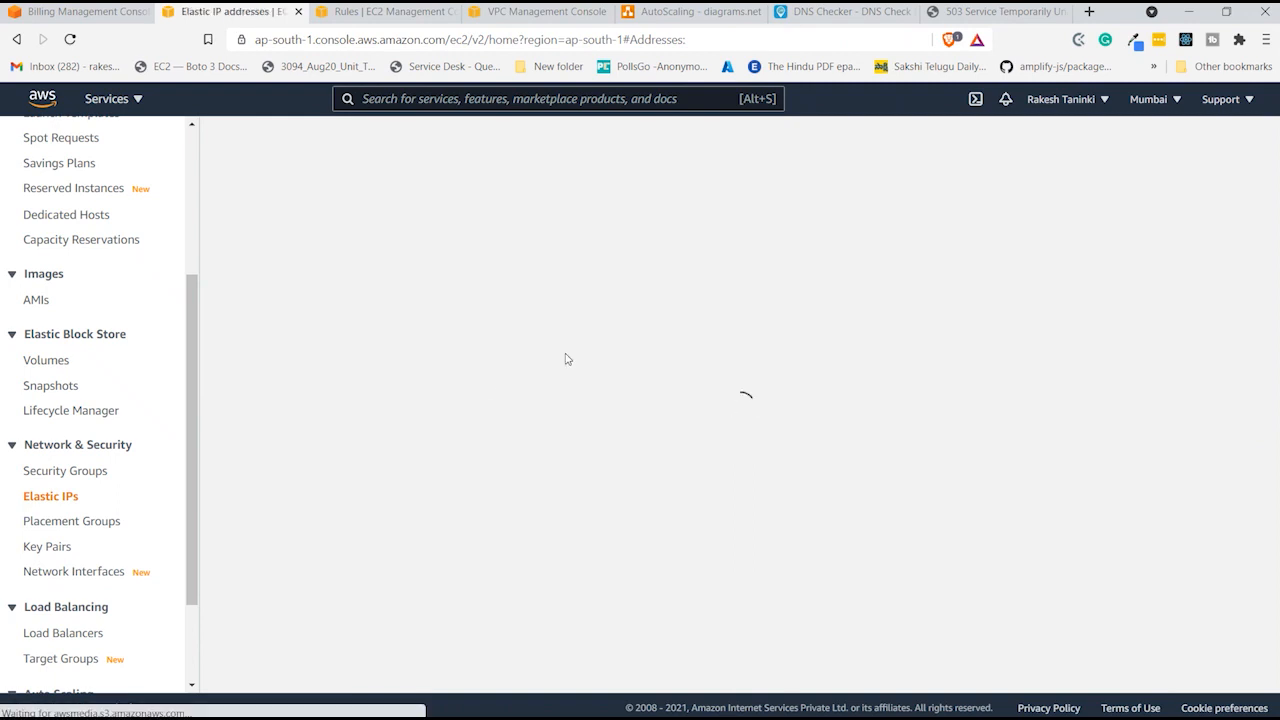
click(1118, 167)
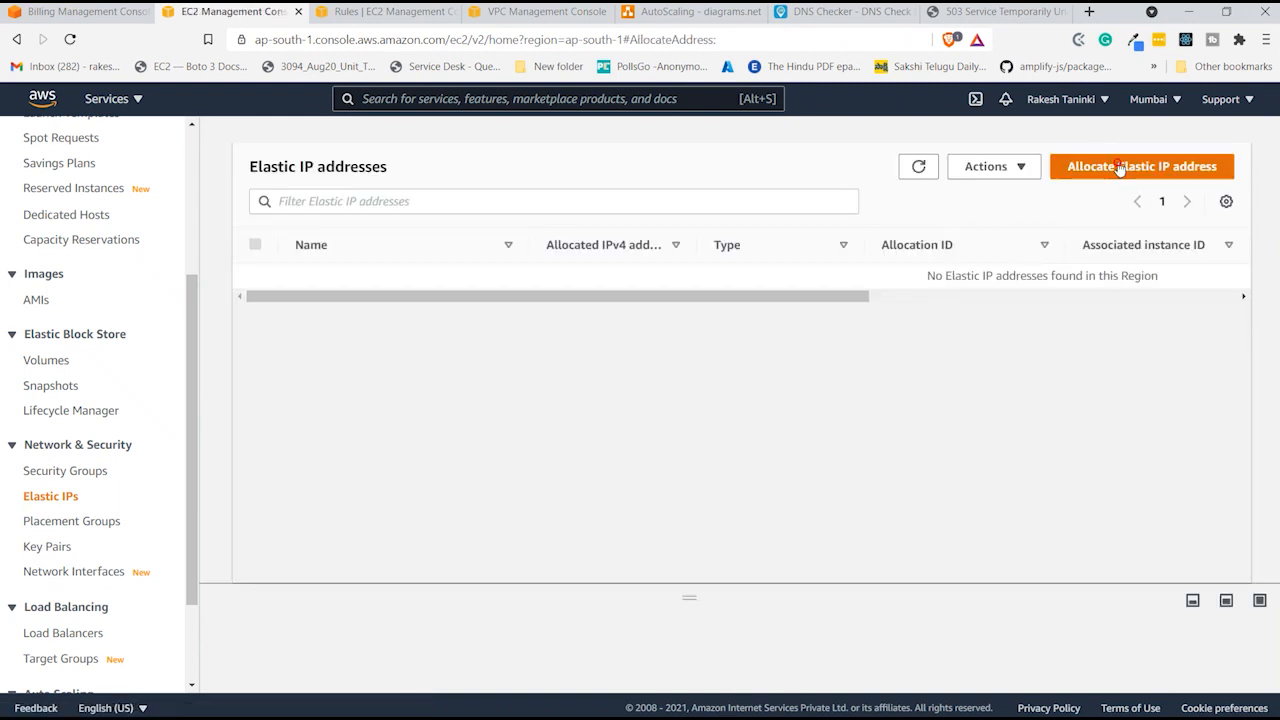
scroll(549, 366, down, 2)
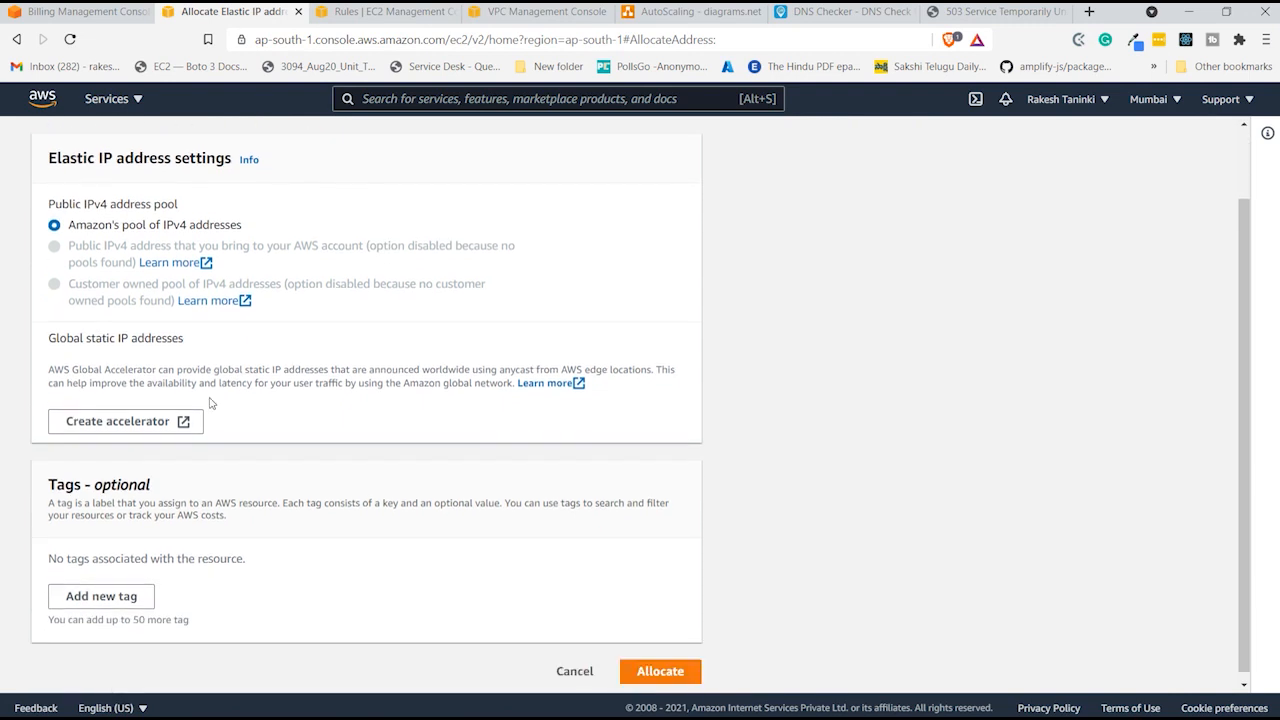
click(660, 663)
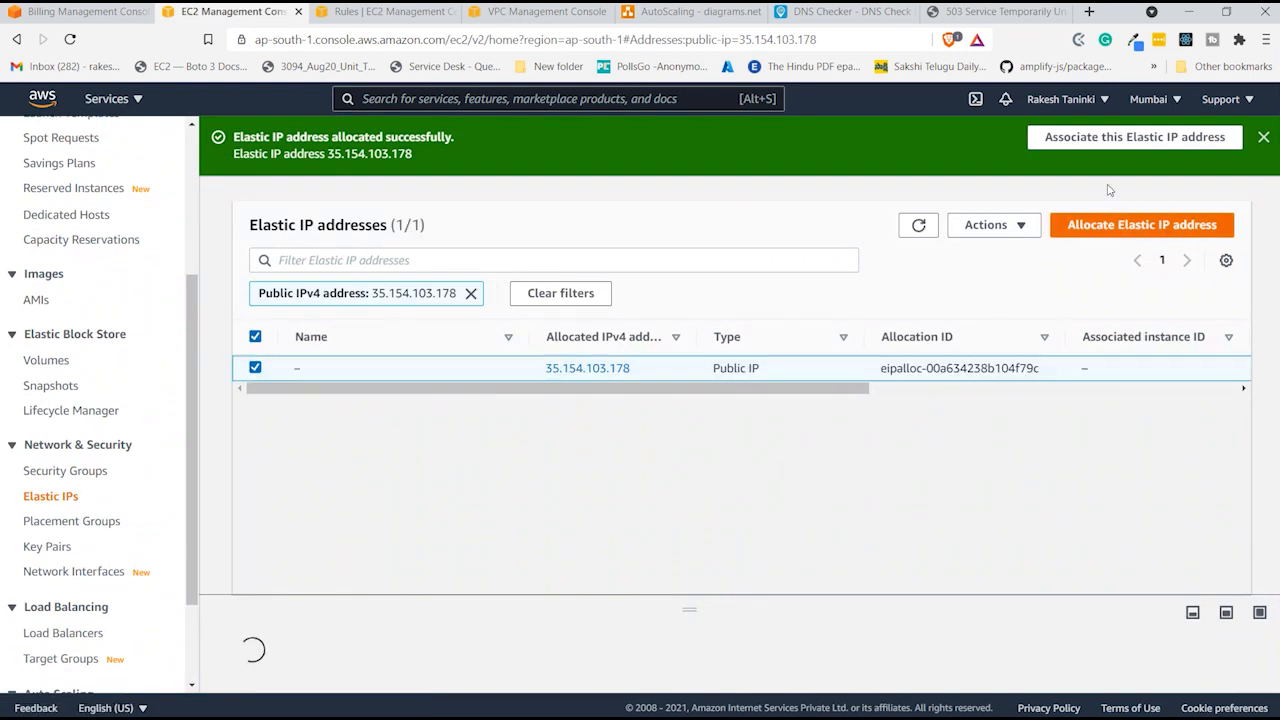
- Associate the new Elastic IP address with the Application1 instance i-0799ae650f0bb93a2
click(1018, 224)
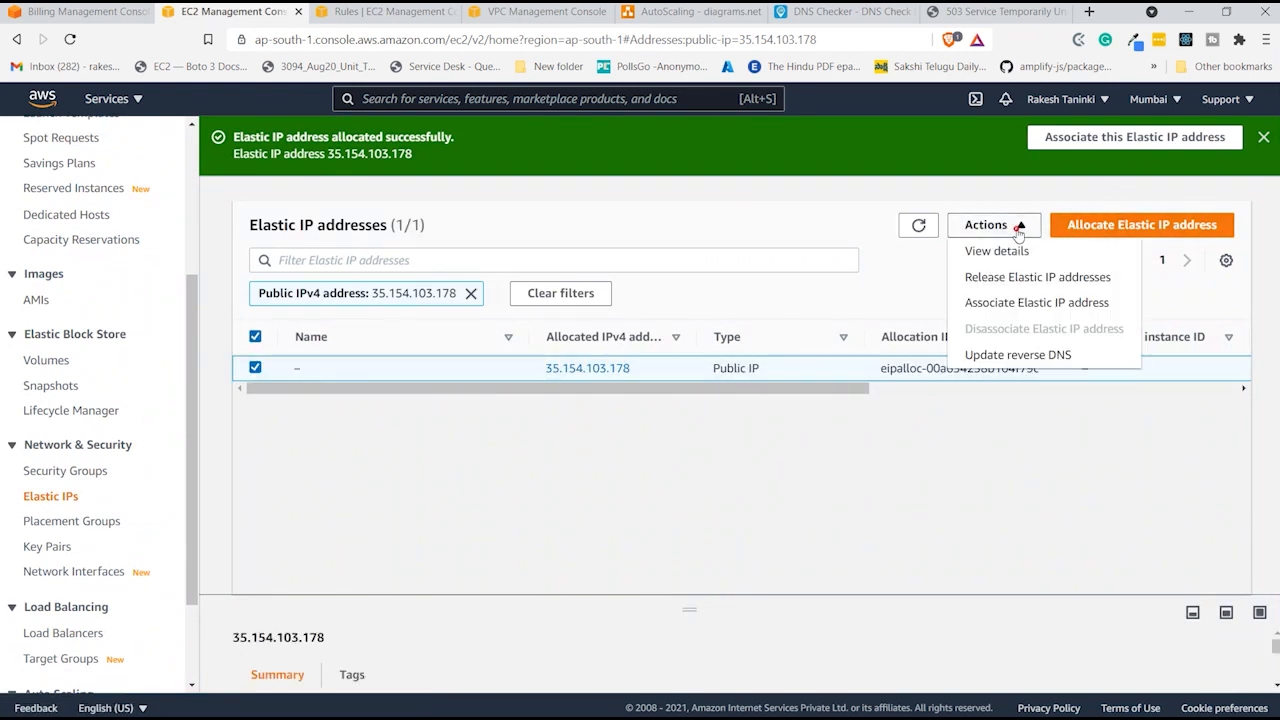
click(1003, 301)
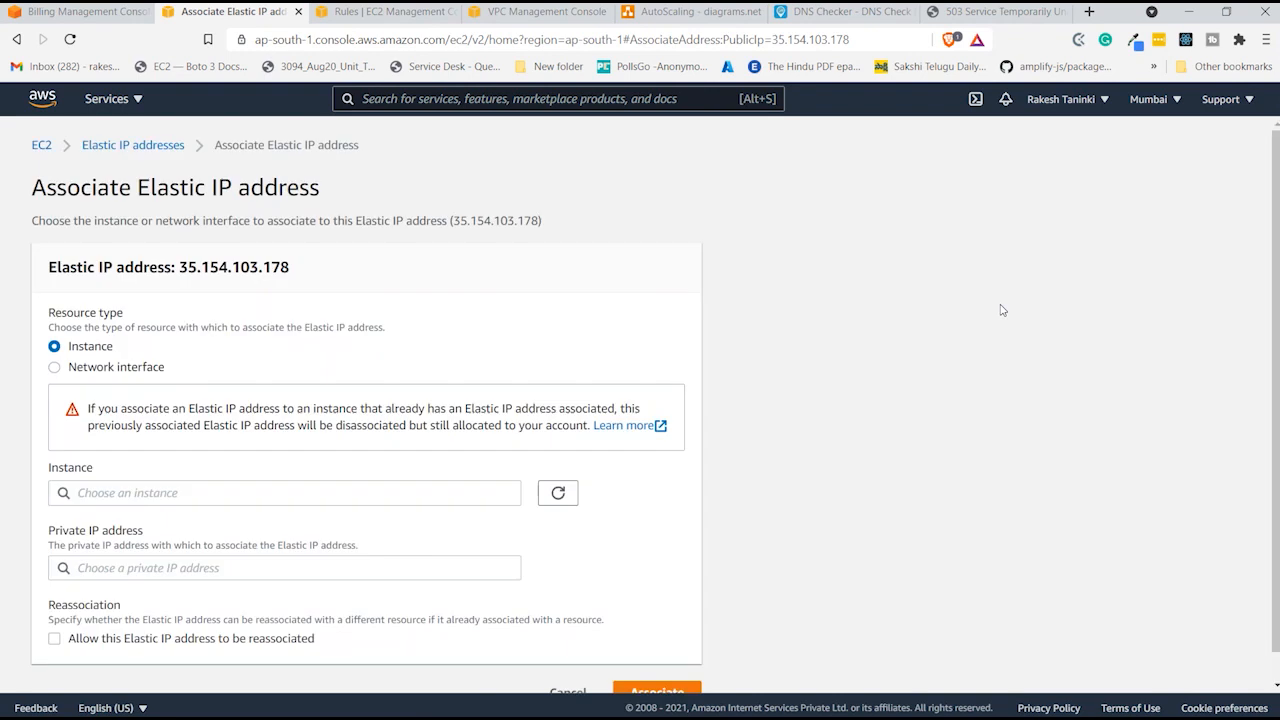
scroll(402, 467, down, 1)
click(312, 470)
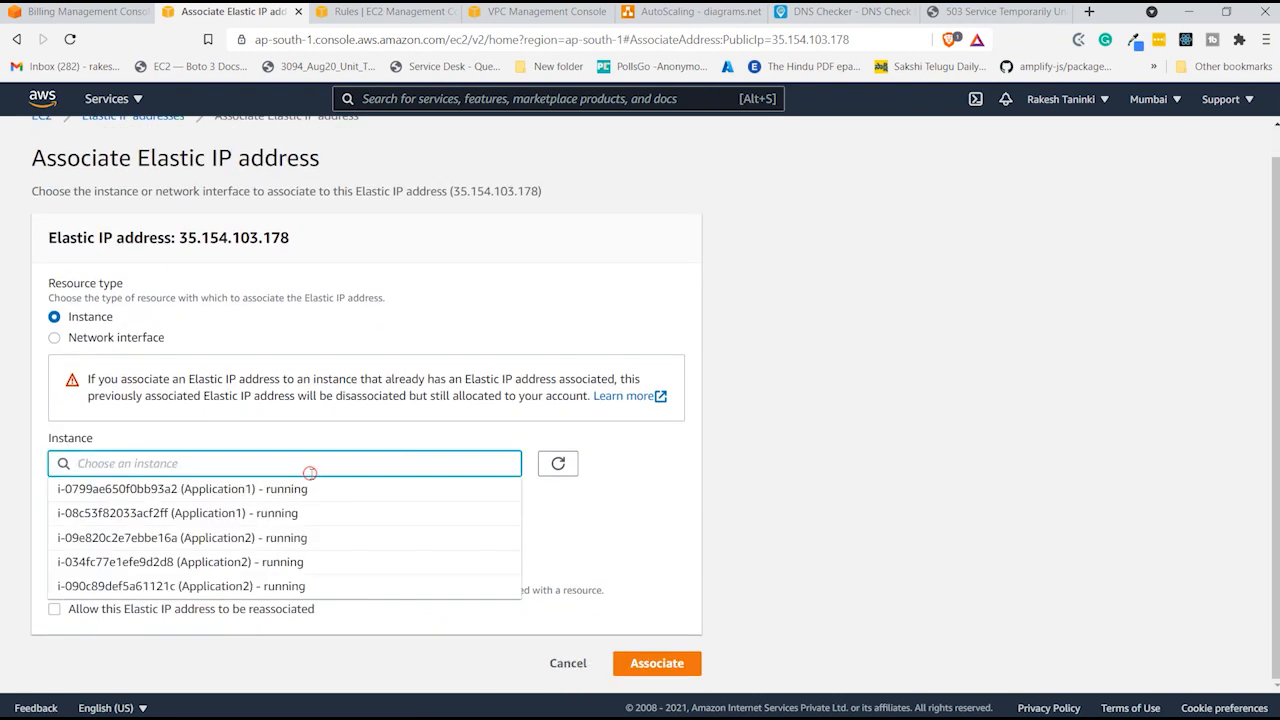
click(320, 490)
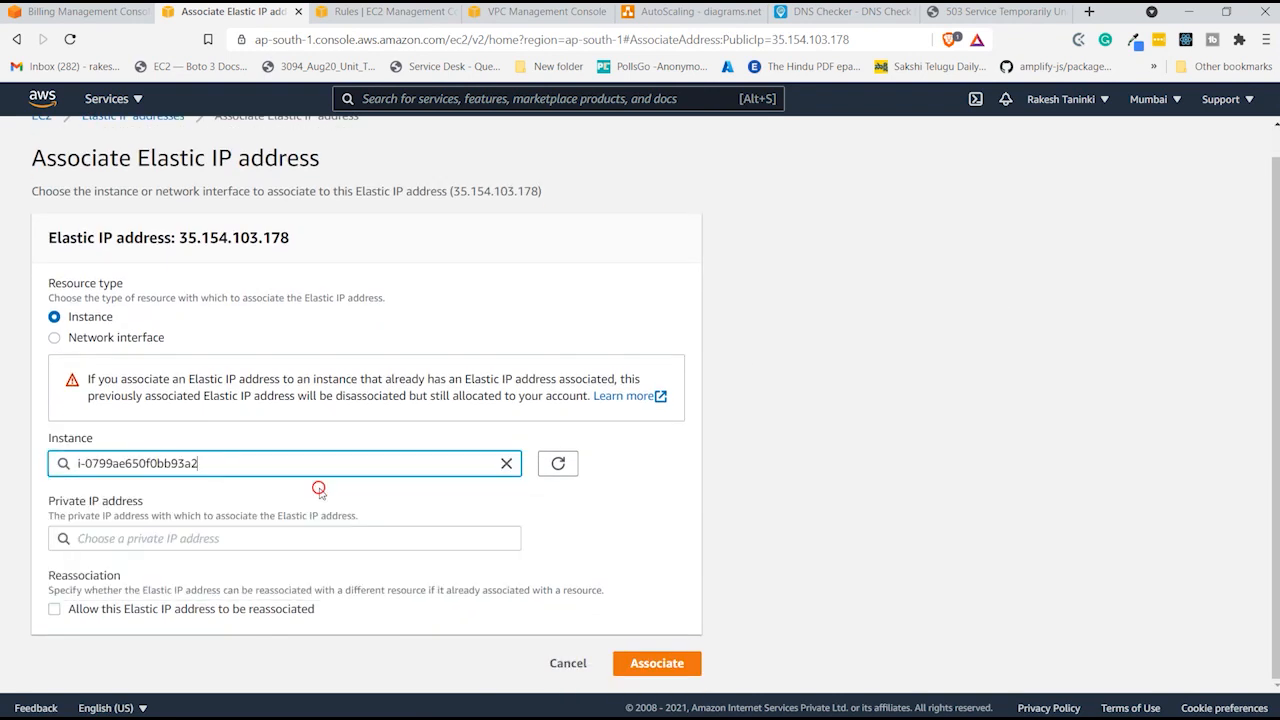
click(664, 668)
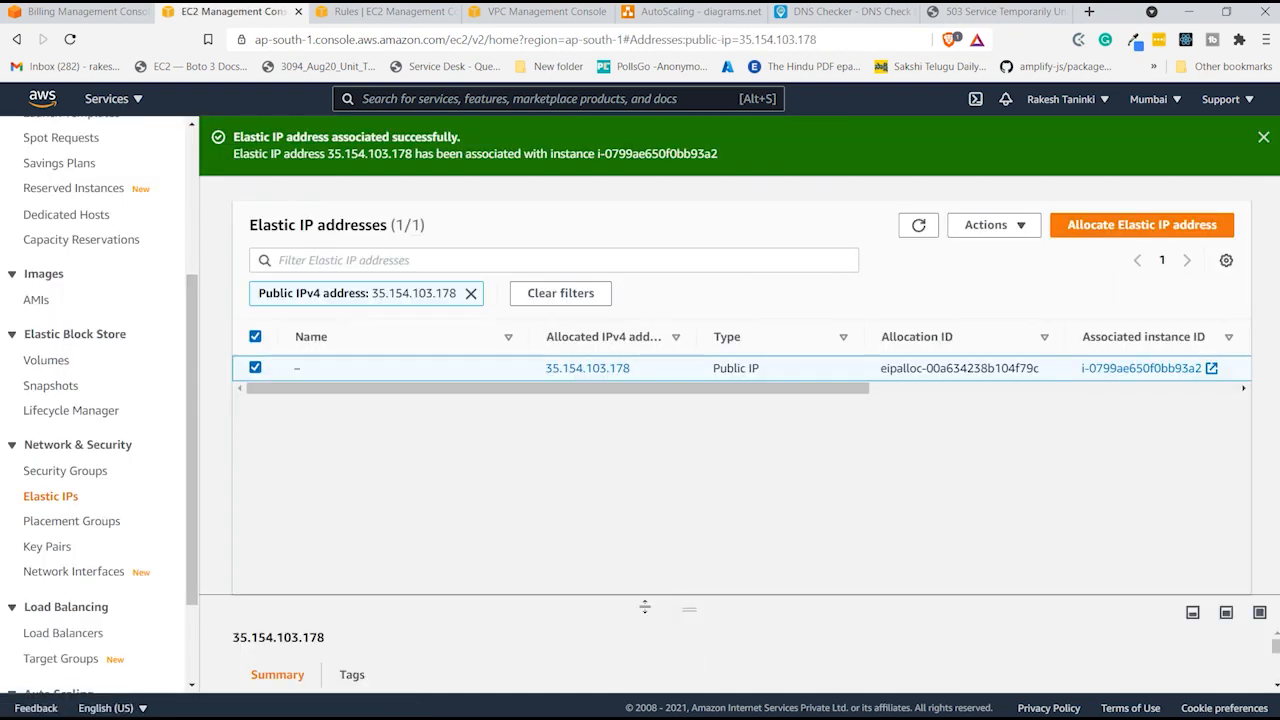
- Copy the Elastic IP address and open it with the path /app1 in a new browser tab to test application 1
drag(634, 370, 543, 370)
key(ctrl+c)
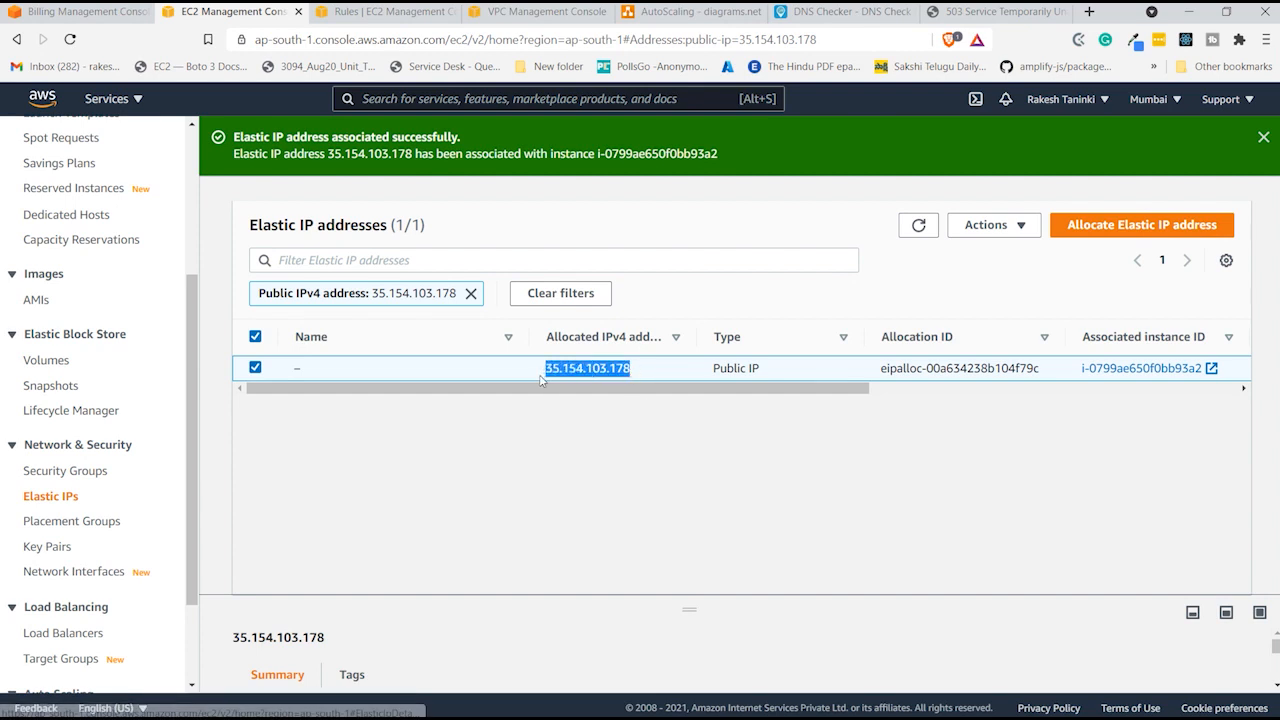
click(1089, 11)
key(ctrl+v)
text(/app1)
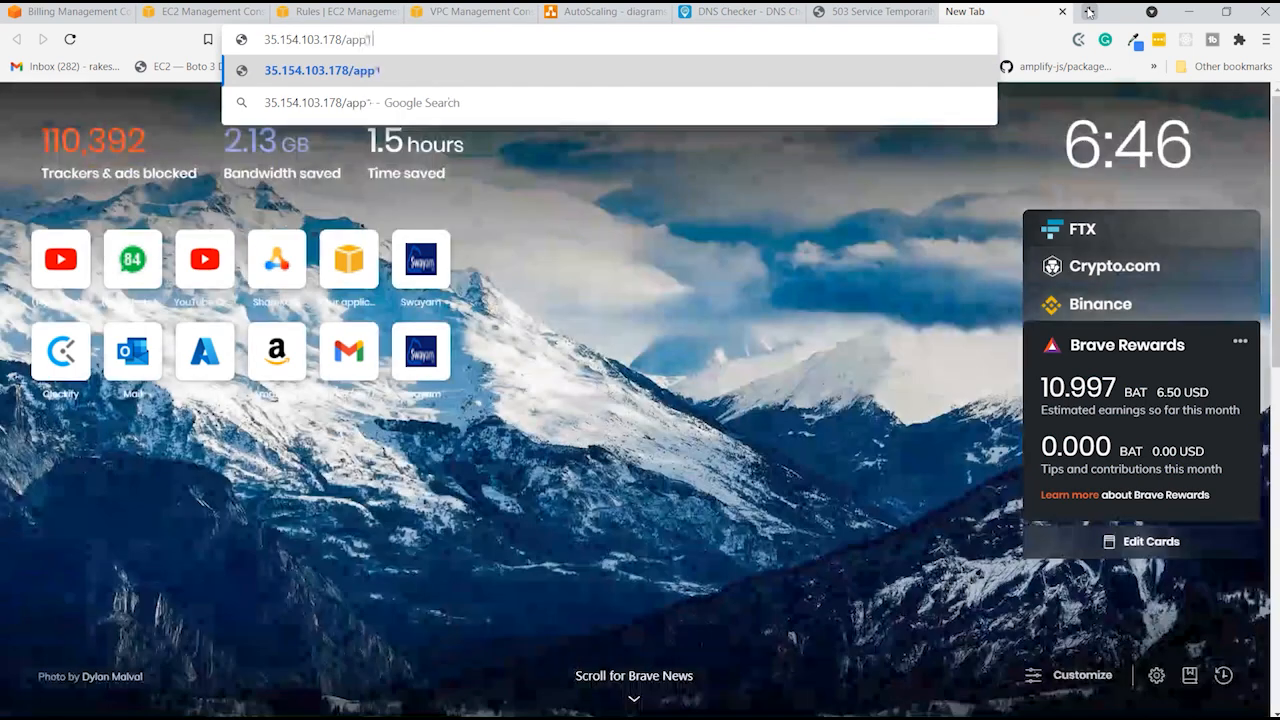
key(Return)
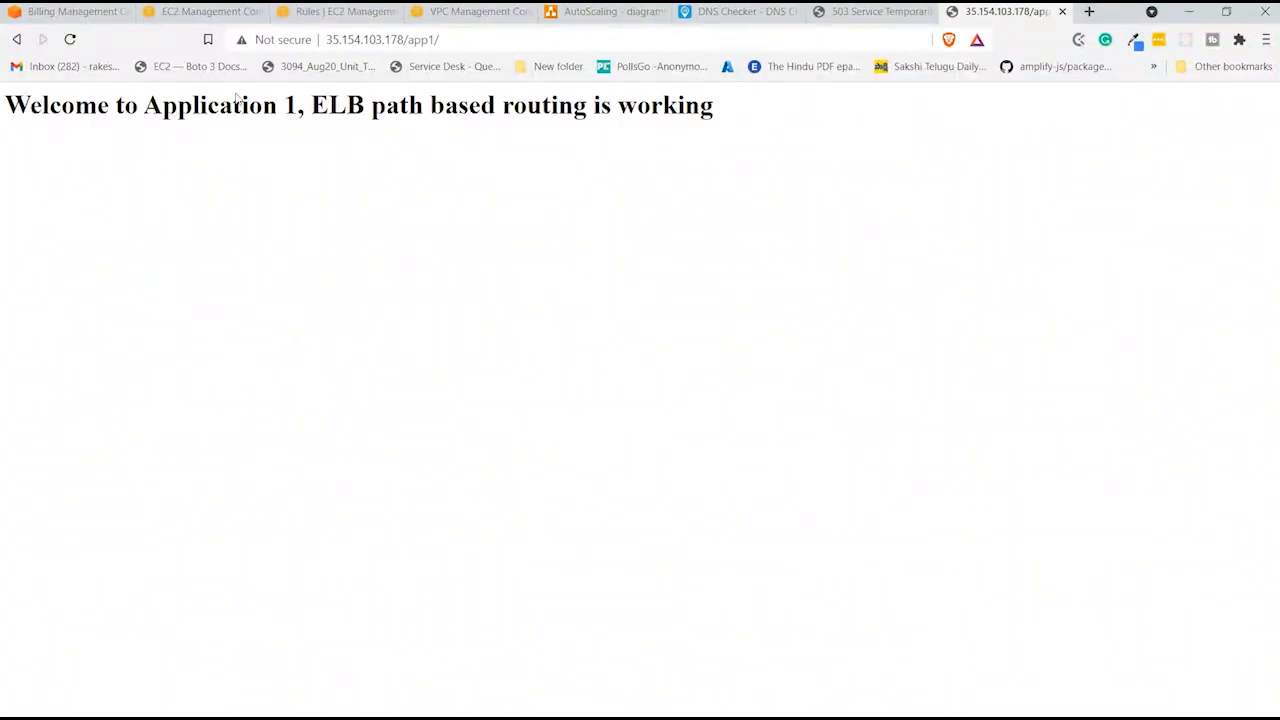
drag(5, 105, 716, 105)
- Open the test page's URL for editing
click(585, 39)
click(585, 39)
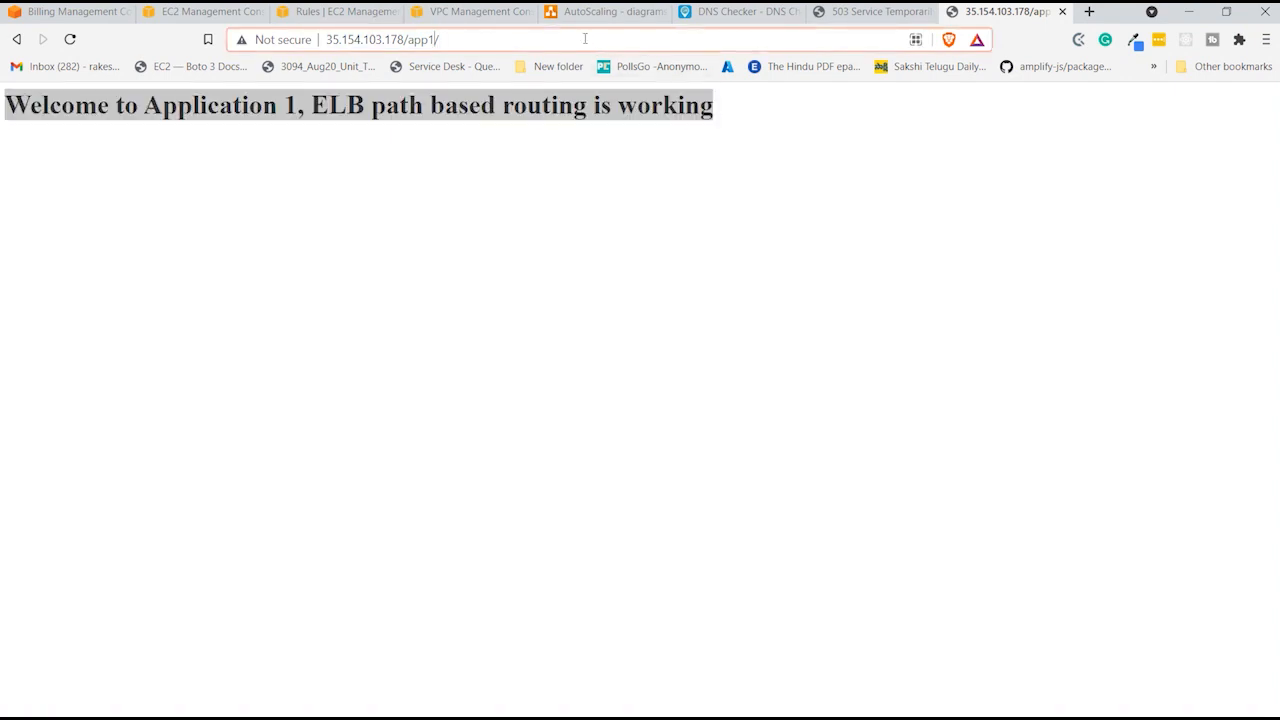
- Request the /app2/ path on the instance at 35.154.103.178 and read the server's response
key(BackSpace)
key(BackSpace)
text(2/)
key(Return)
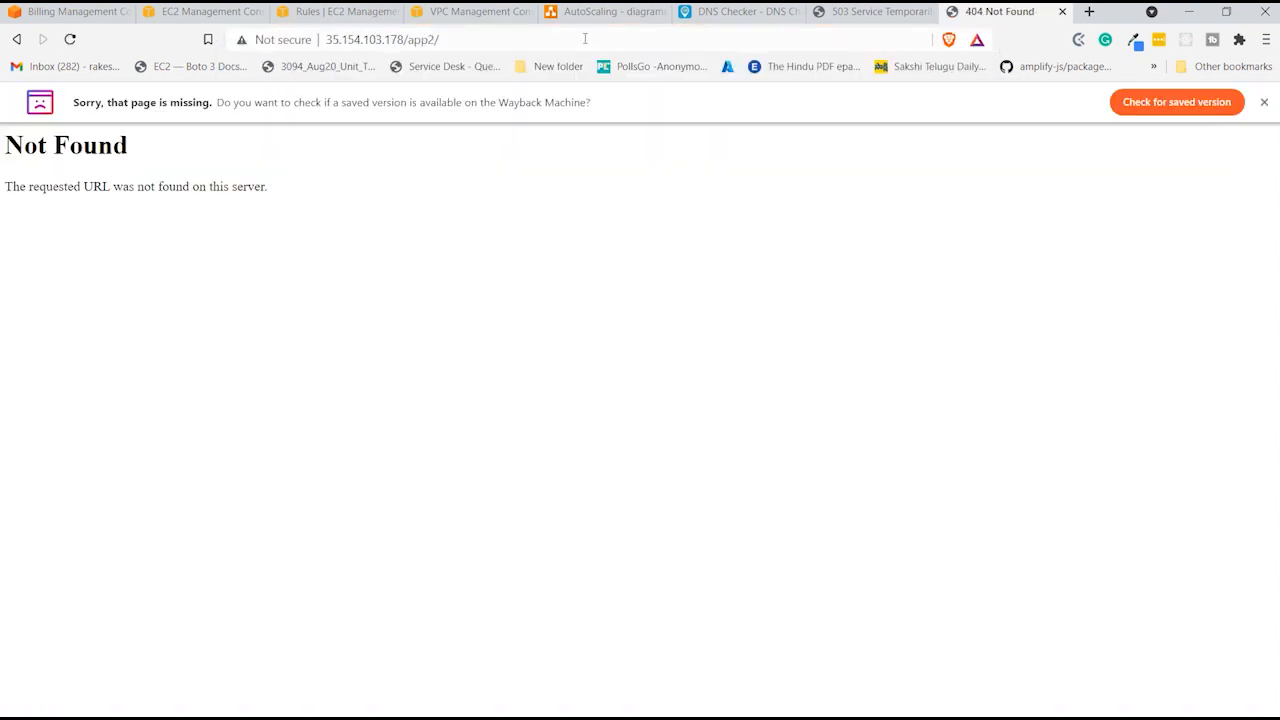
drag(4, 150, 283, 194)
click(280, 189)
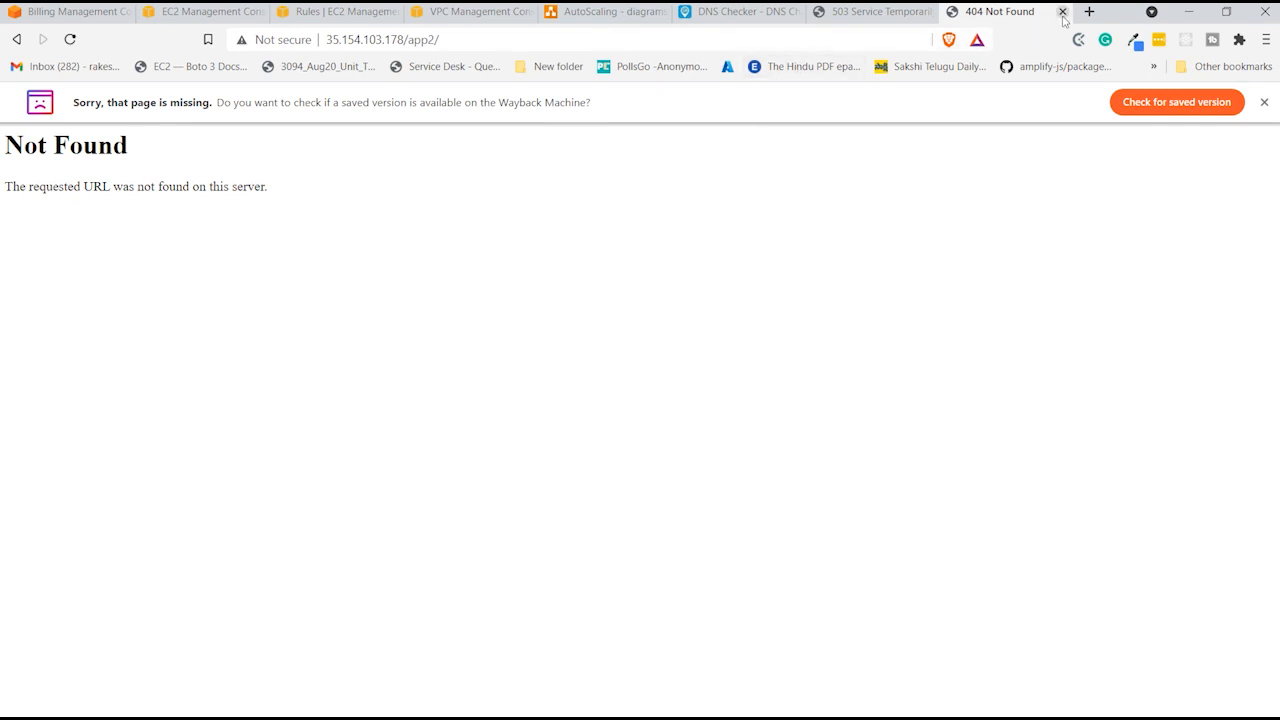
- Return to the EC2 console and view the details of the first Application1 instance, including its public IPv4 address
click(216, 10)
scroll(45, 305, up, 3)
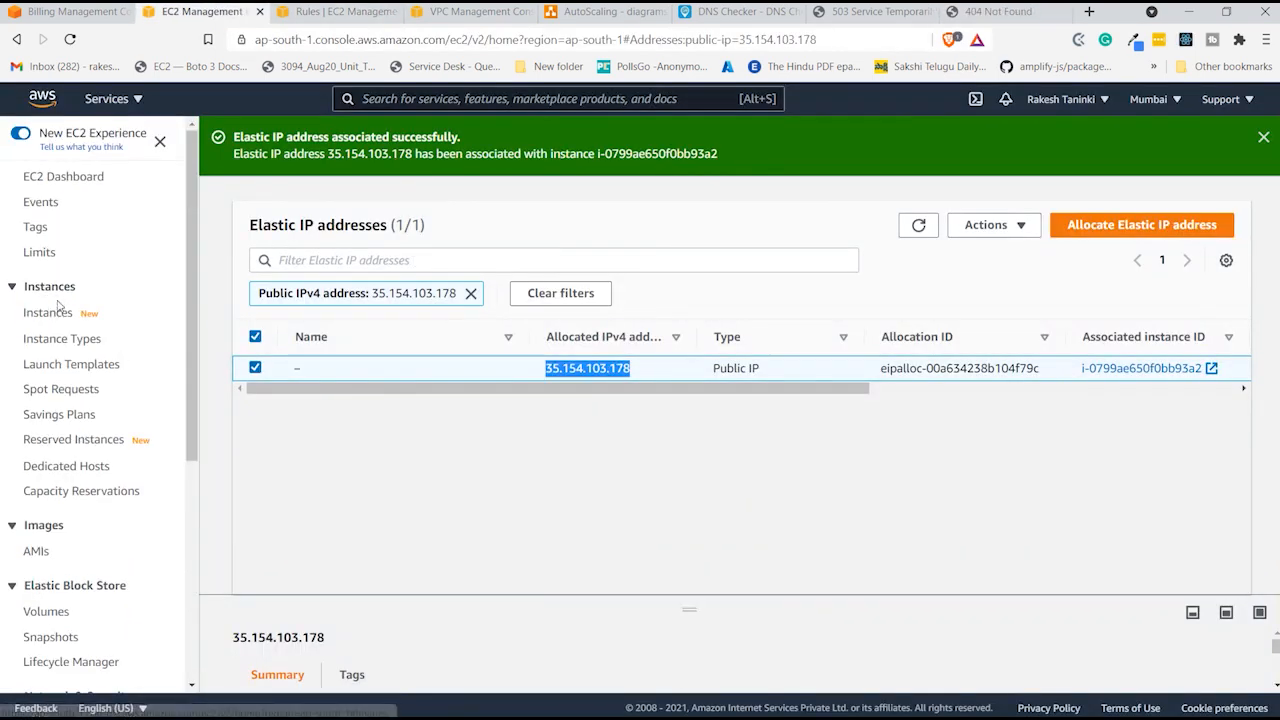
click(45, 314)
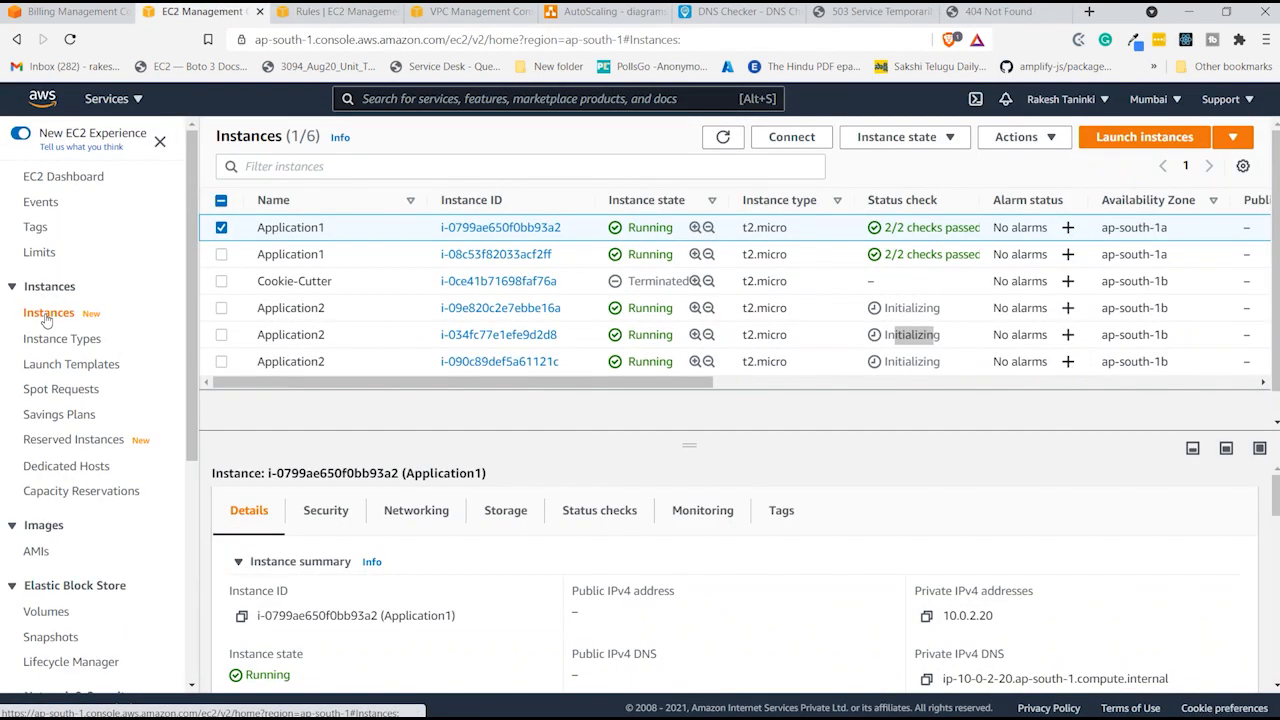
click(358, 252)
click(368, 229)
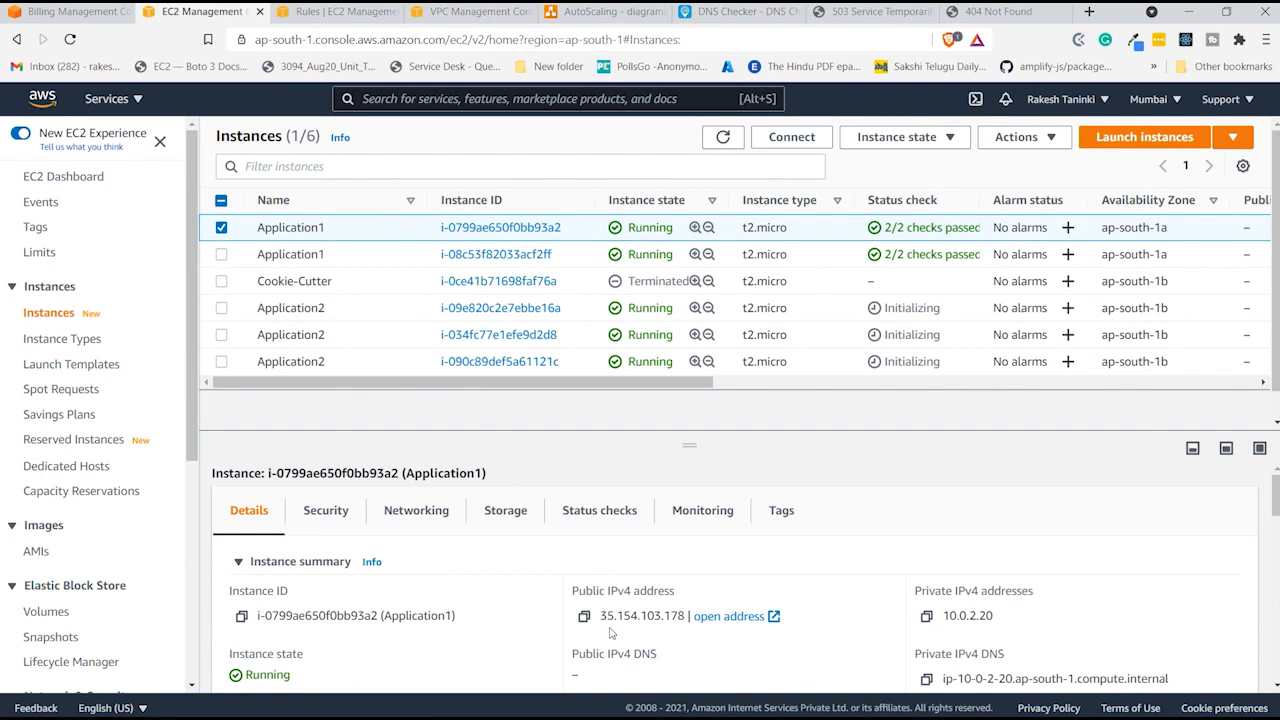
- Disassociate Elastic IP address 35.154.103.178 from its Application1 instance
scroll(70, 520, down, 5)
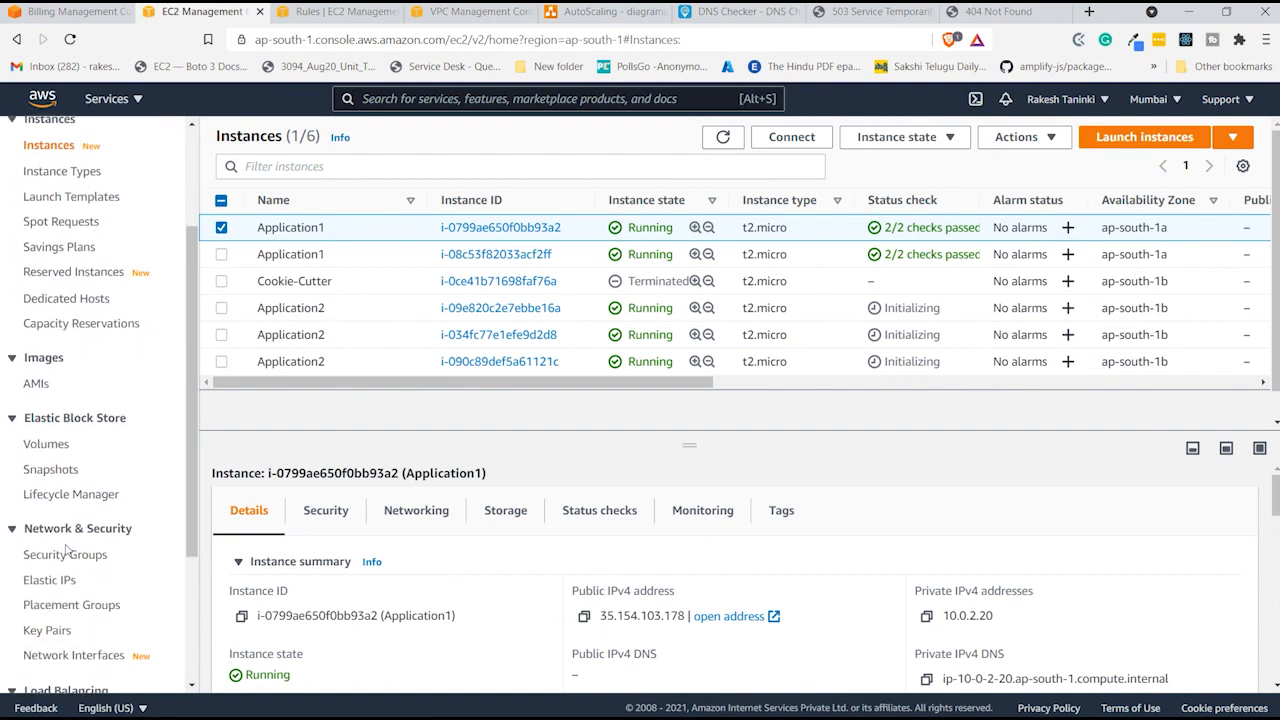
click(58, 495)
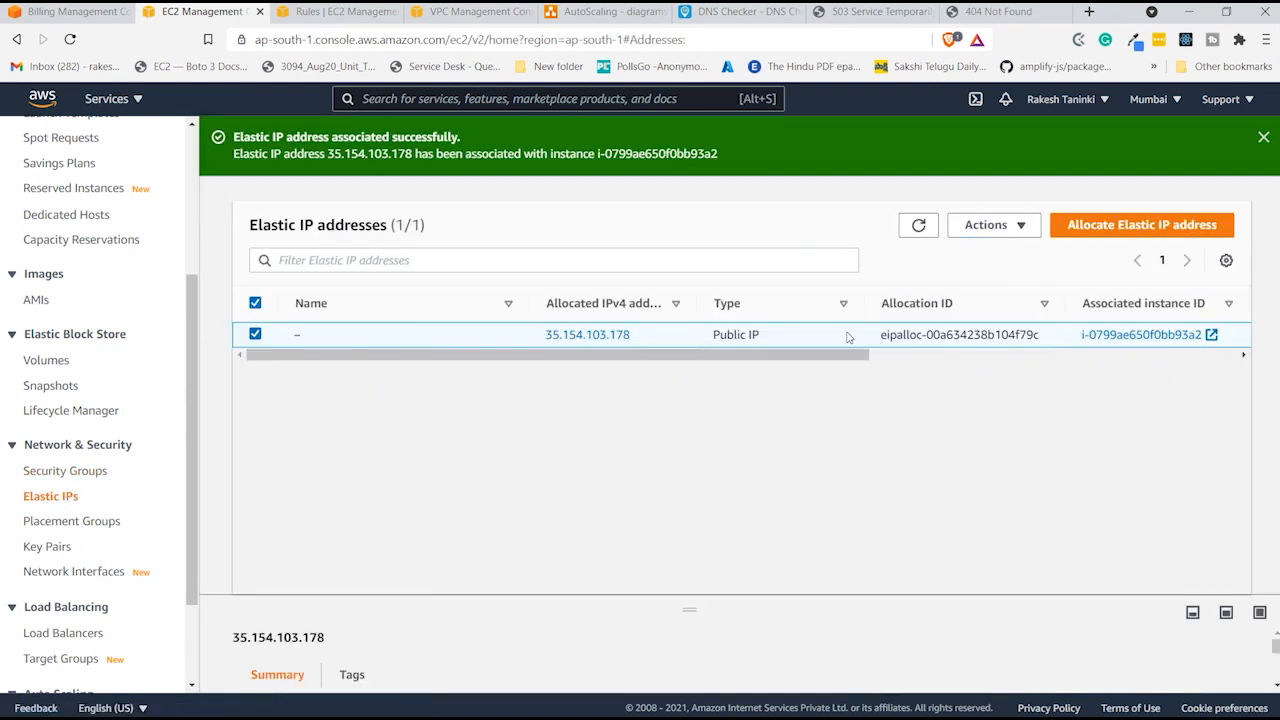
click(1018, 226)
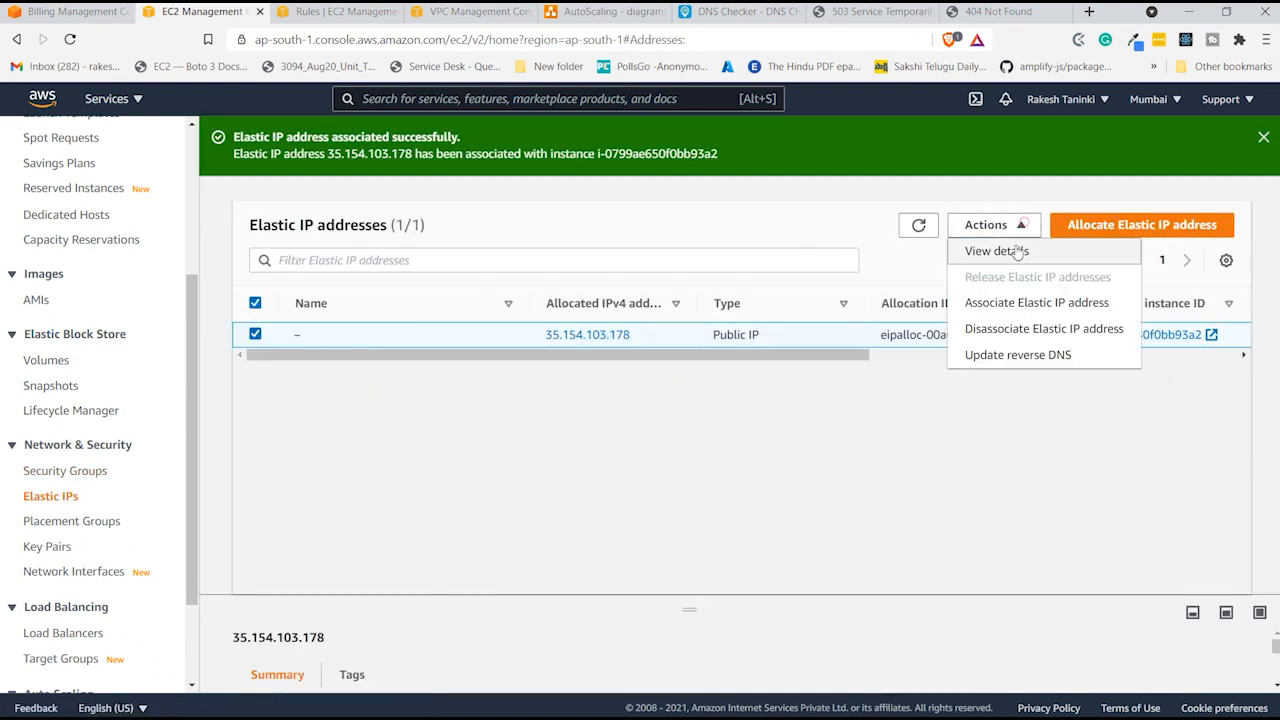
click(1021, 340)
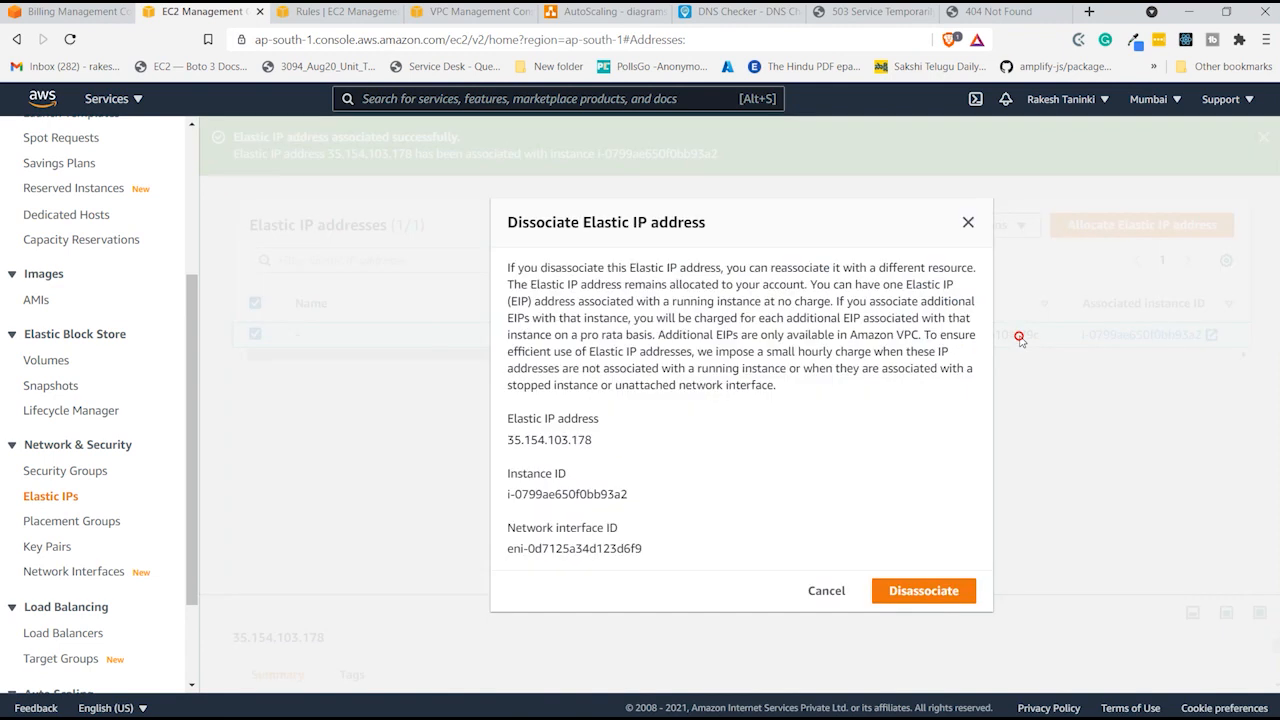
click(919, 593)
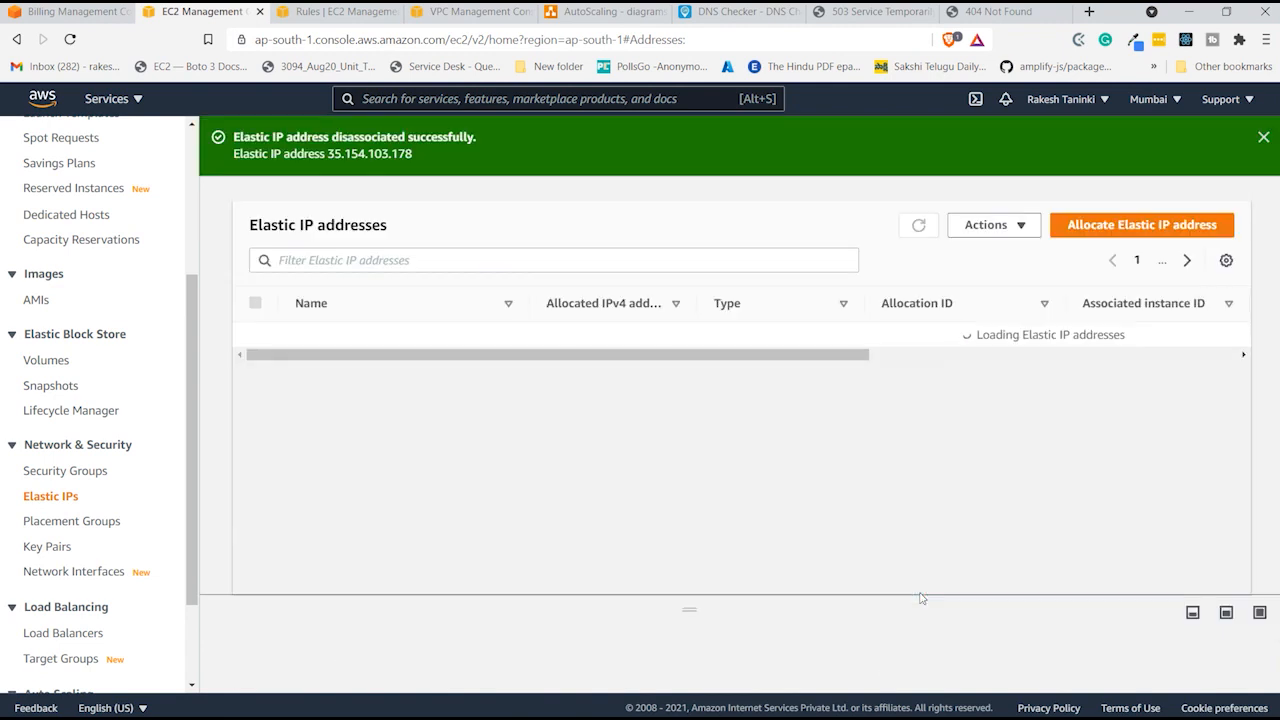
- Release Elastic IP address 35.154.103.178 from the account and refresh the Elastic IP list
click(983, 222)
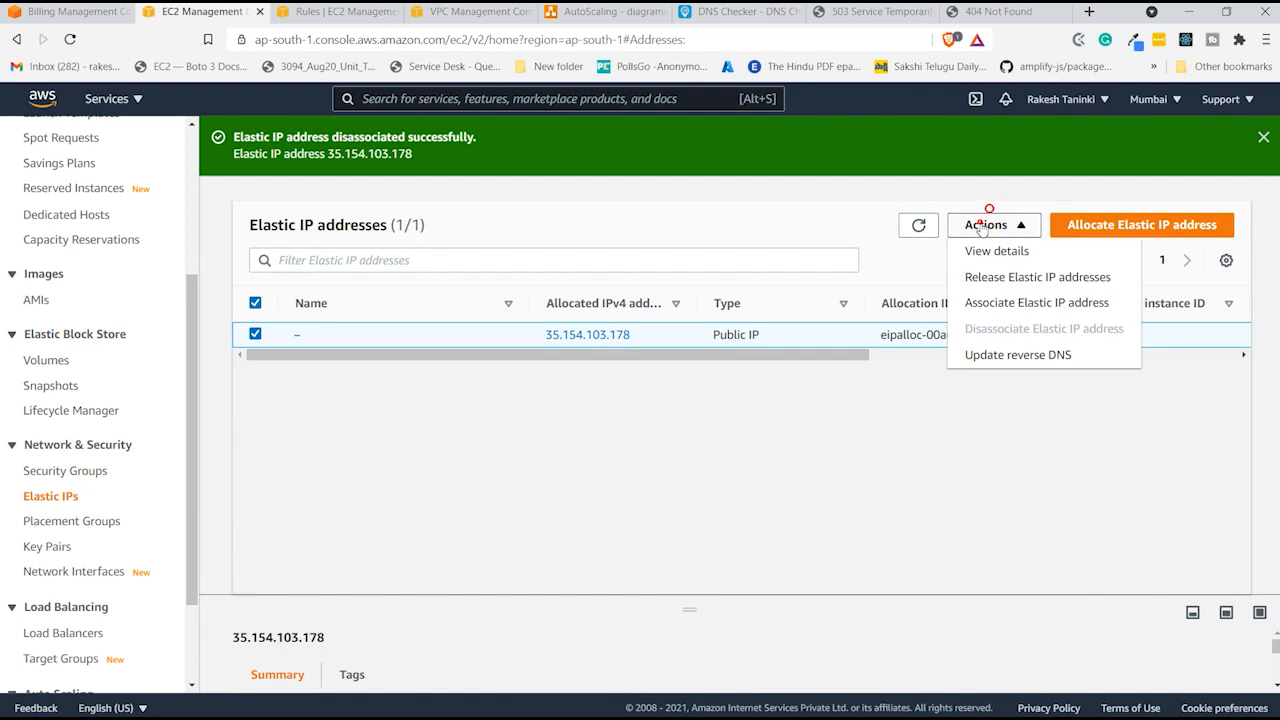
click(1025, 279)
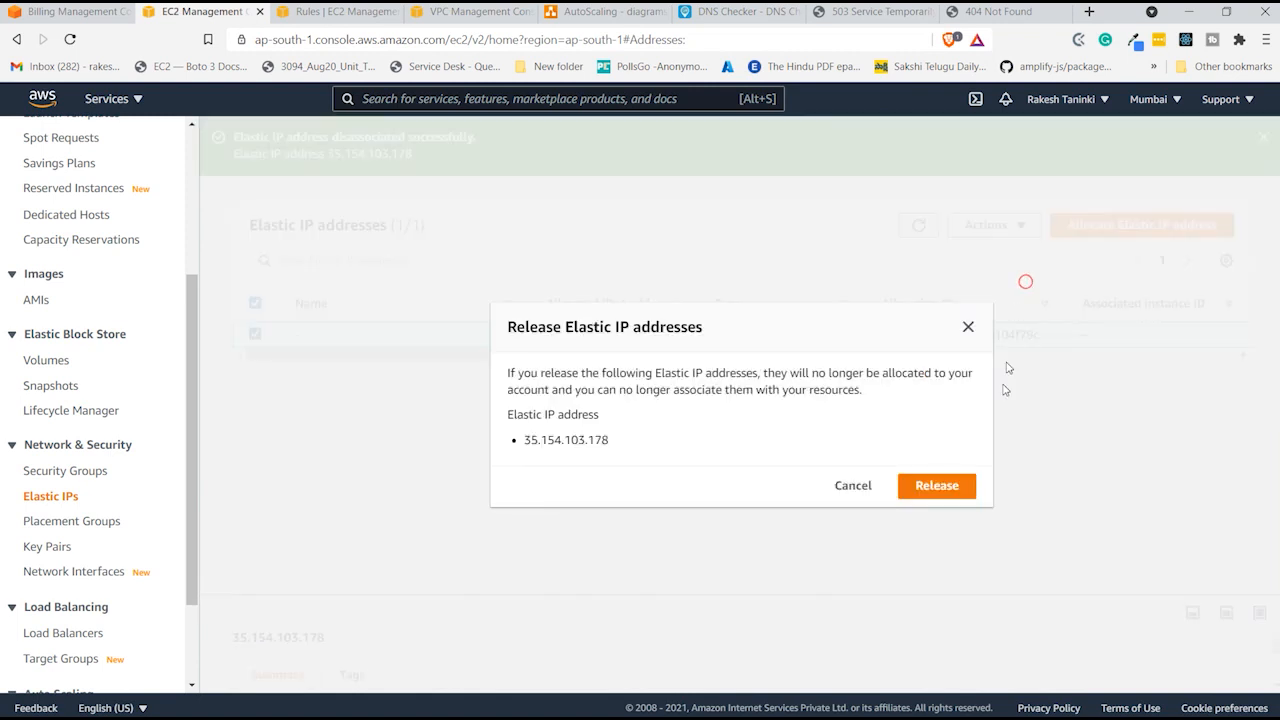
click(953, 489)
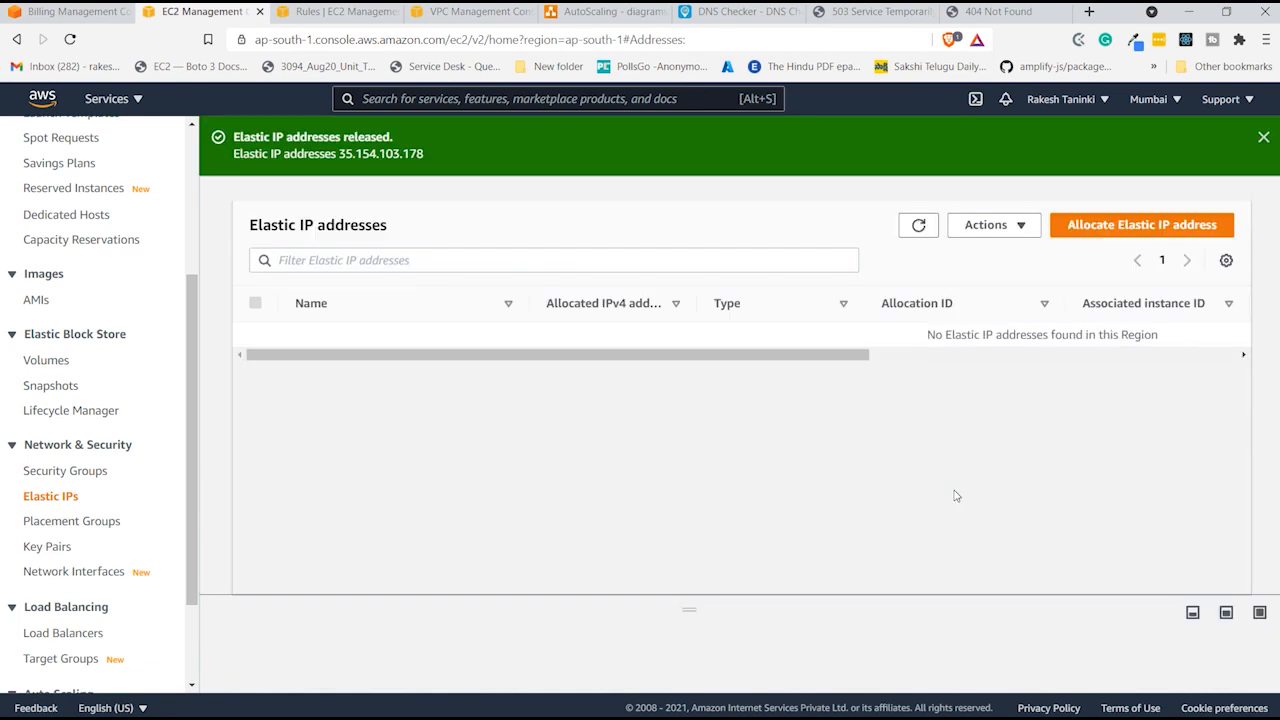
click(918, 226)
click(918, 226)
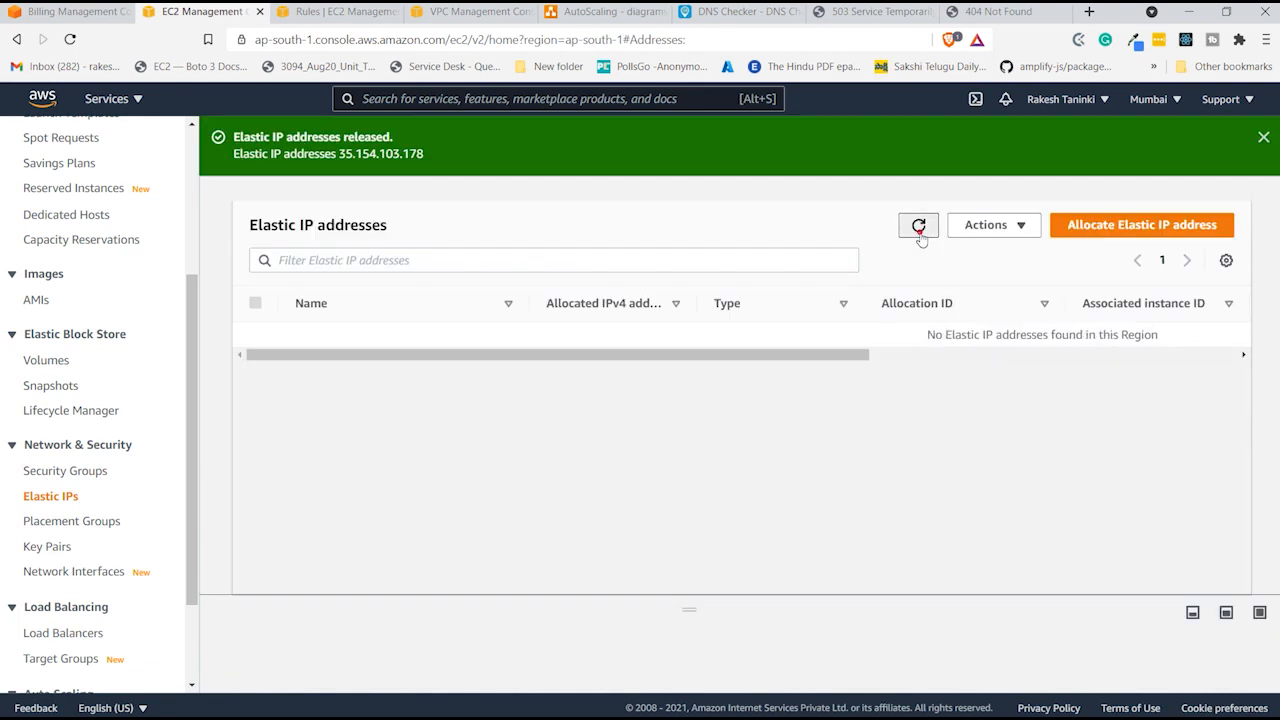
- Load the alb-demo load balancer's /app2/ path, adding the trailing slash to its address
scroll(60, 290, up, 3)
click(868, 12)
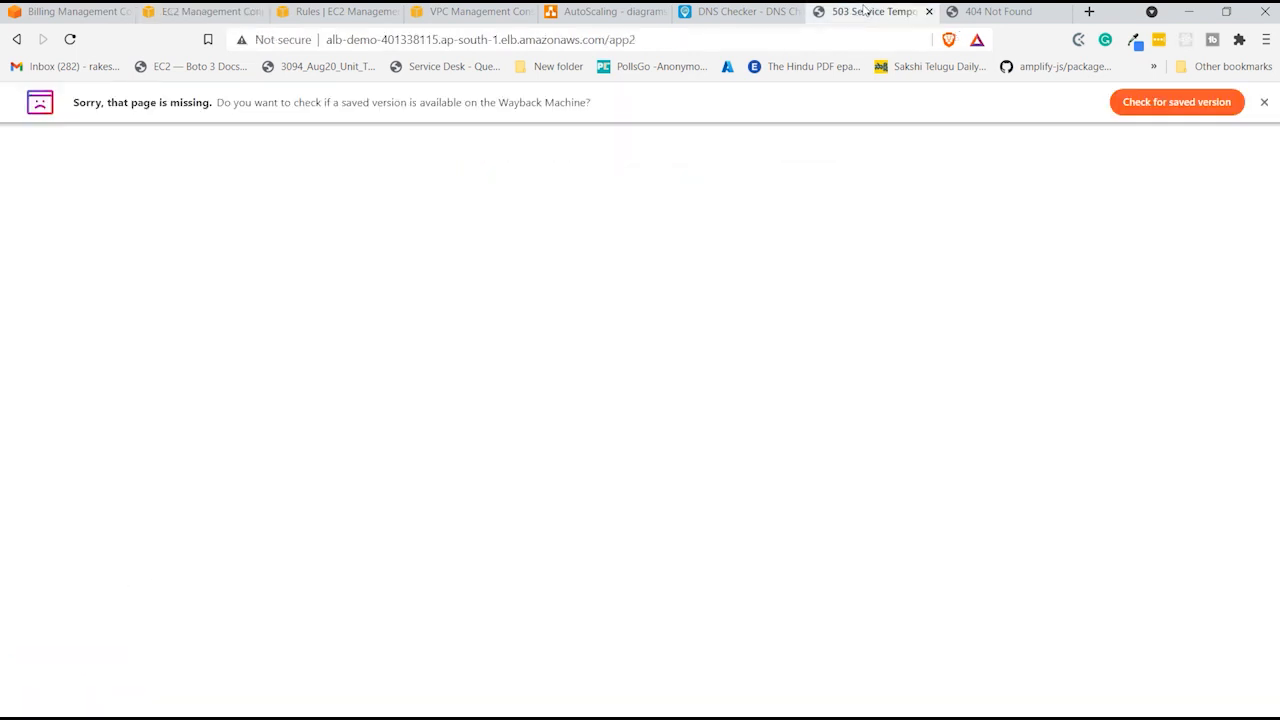
click(855, 35)
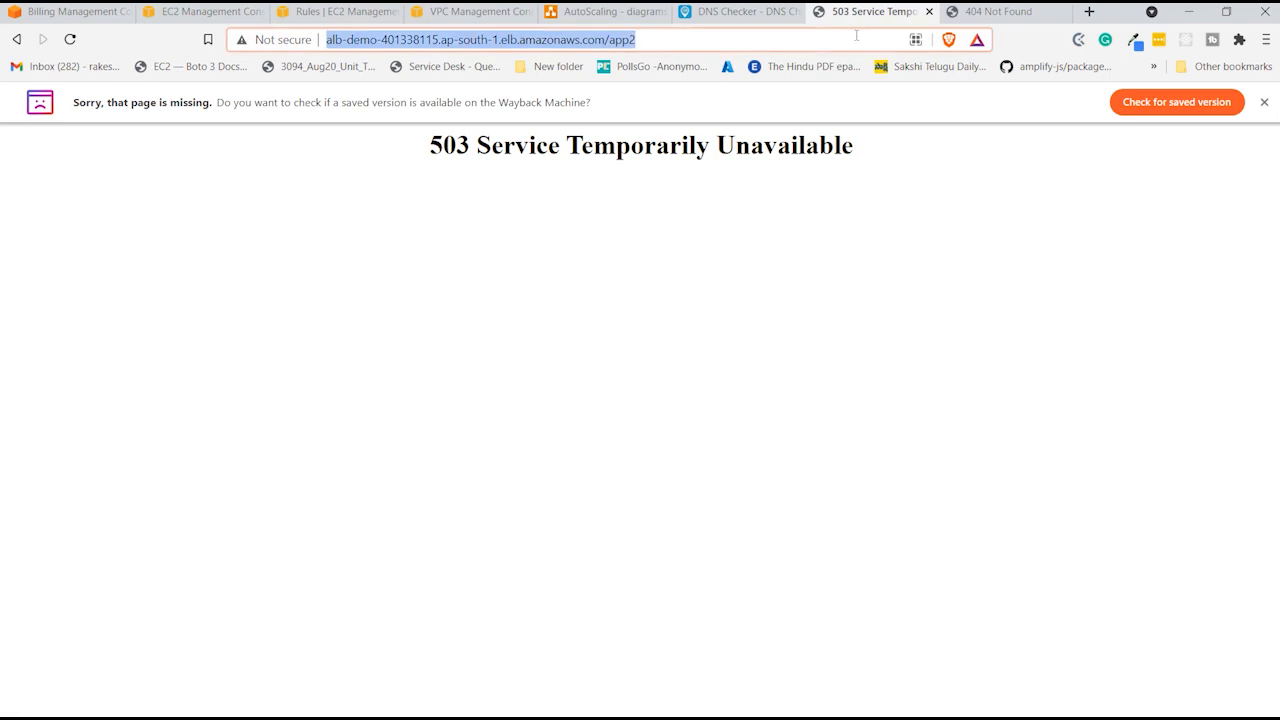
click(855, 35)
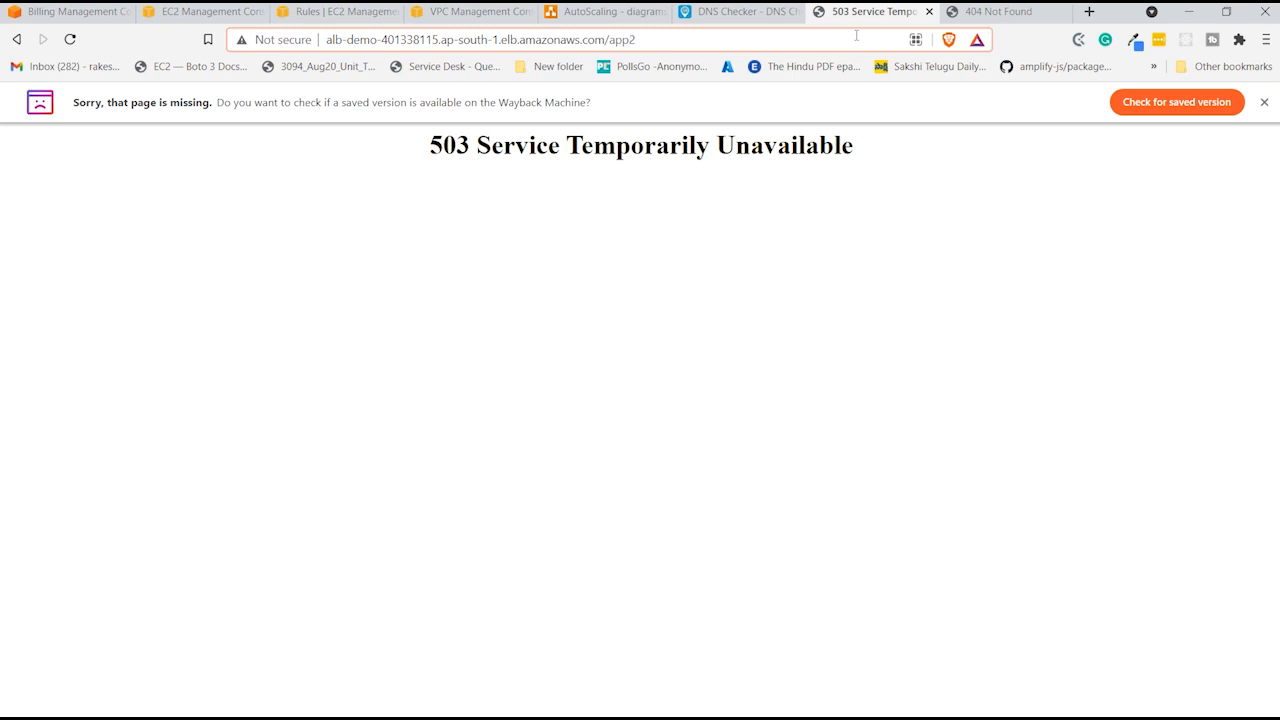
text(/)
key(Return)
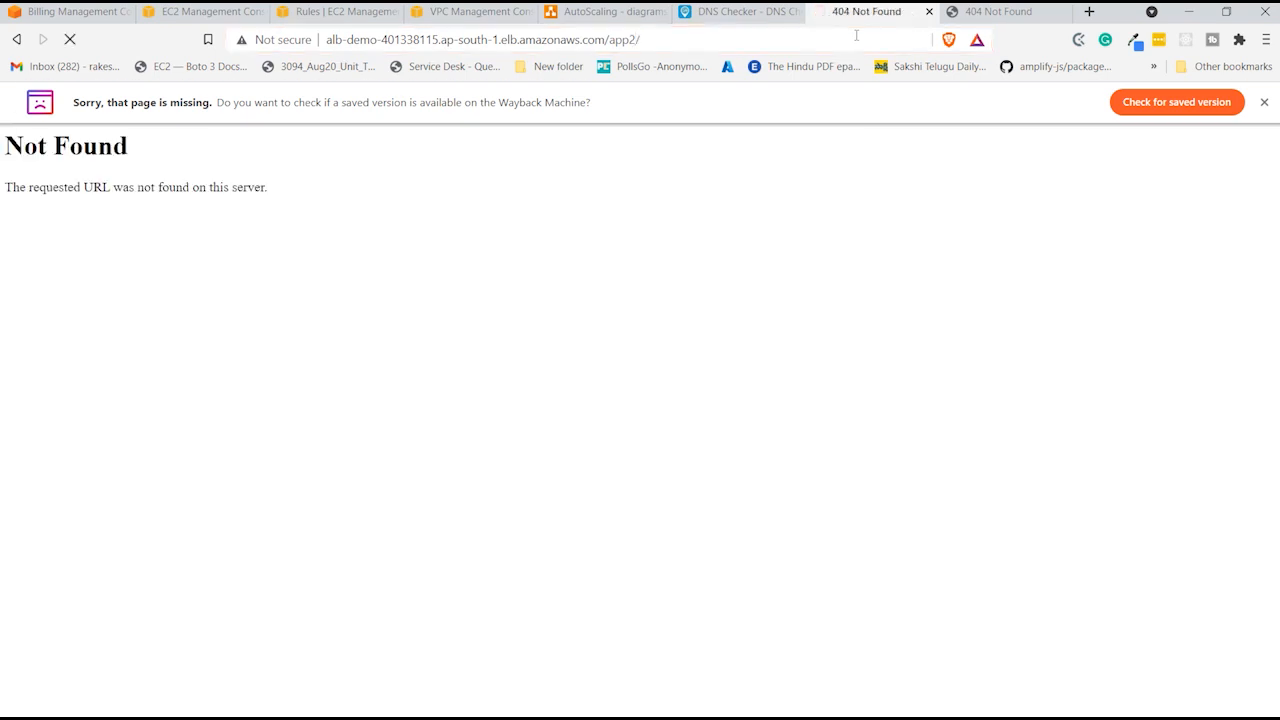
- Retest the load balancer's app2 address without the trailing slash and reload the resulting /app2/ page
click(856, 35)
click(856, 35)
key(BackSpace)
key(Return)
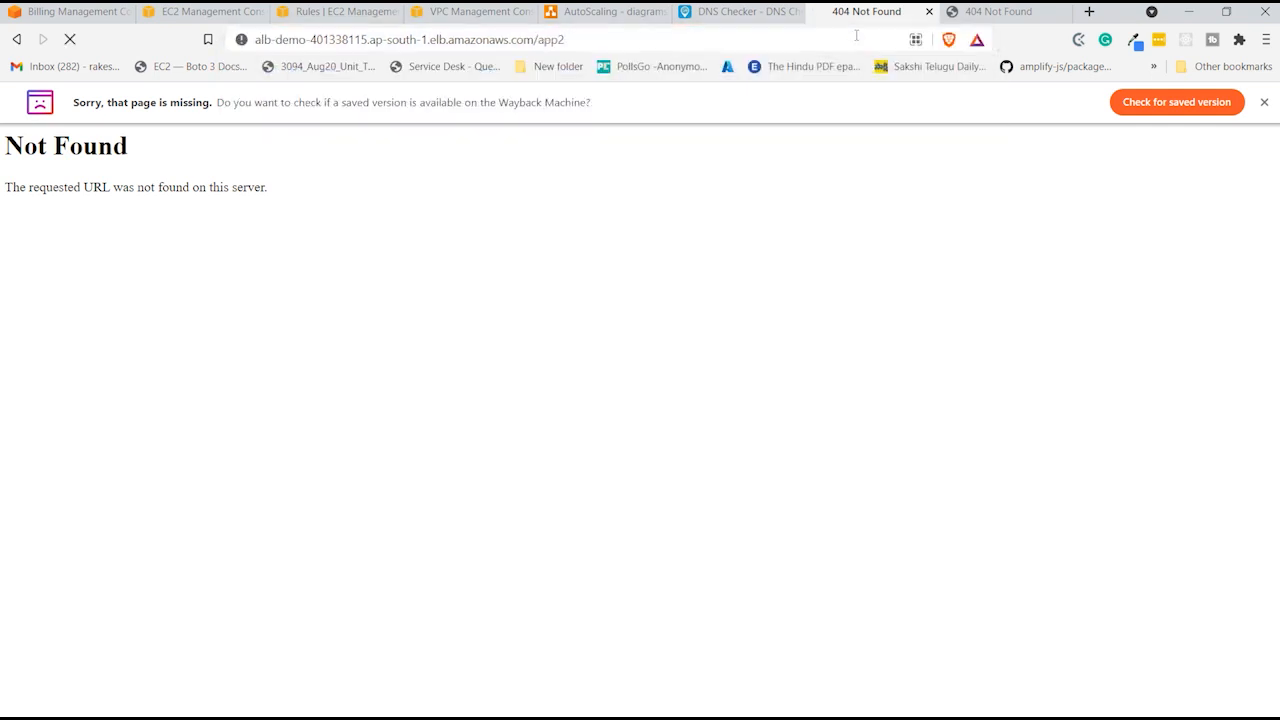
click(856, 35)
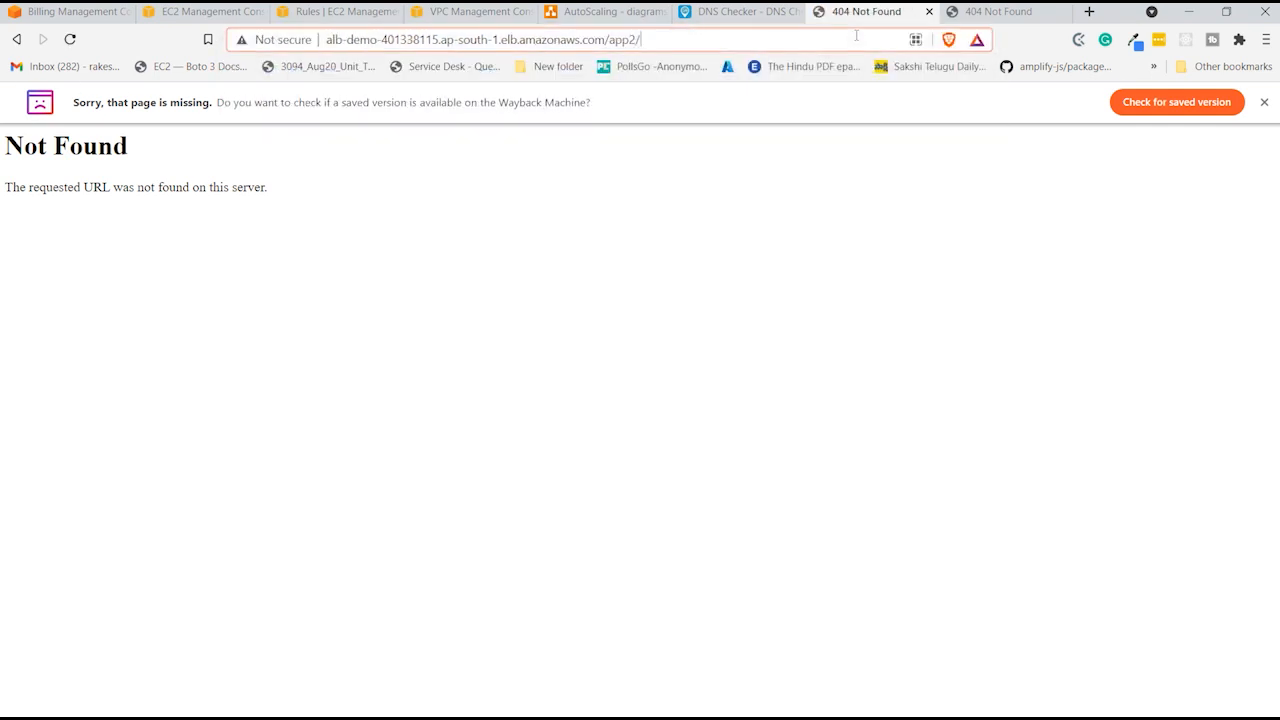
key(Return)
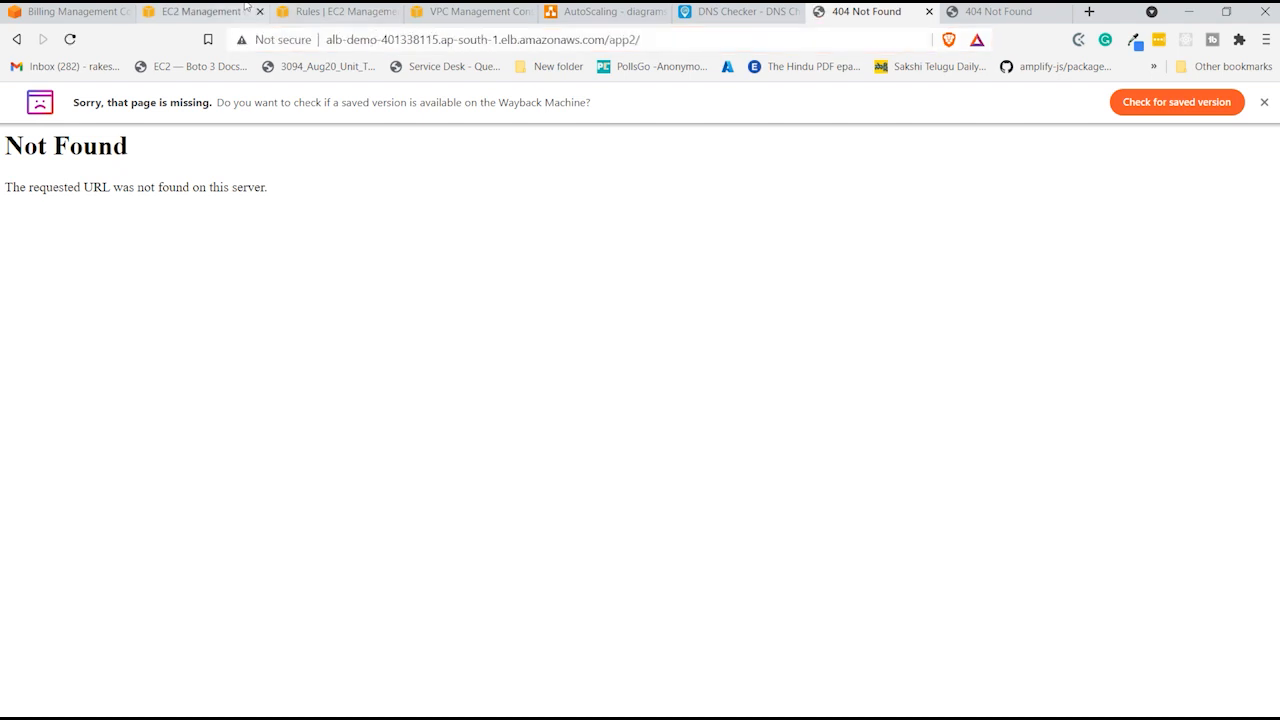
- Refresh the EC2 instances list and examine the status checks of the Application2 instances
click(200, 11)
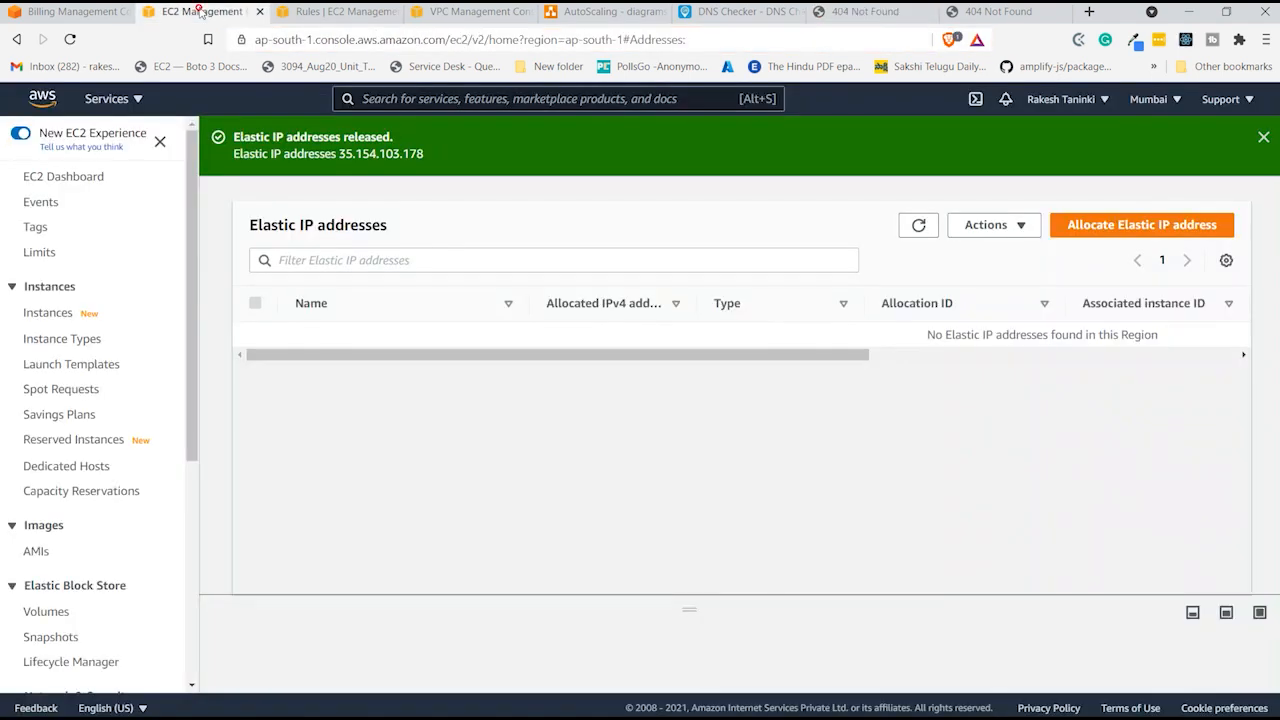
click(46, 314)
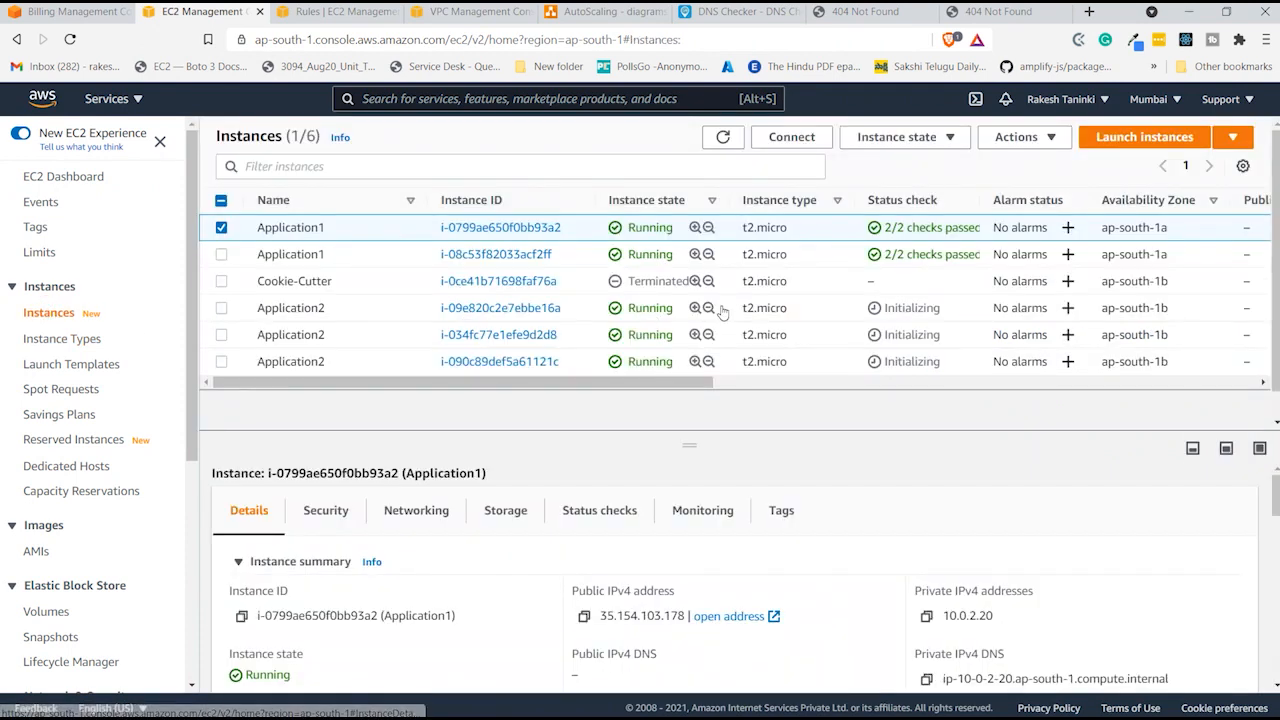
click(728, 137)
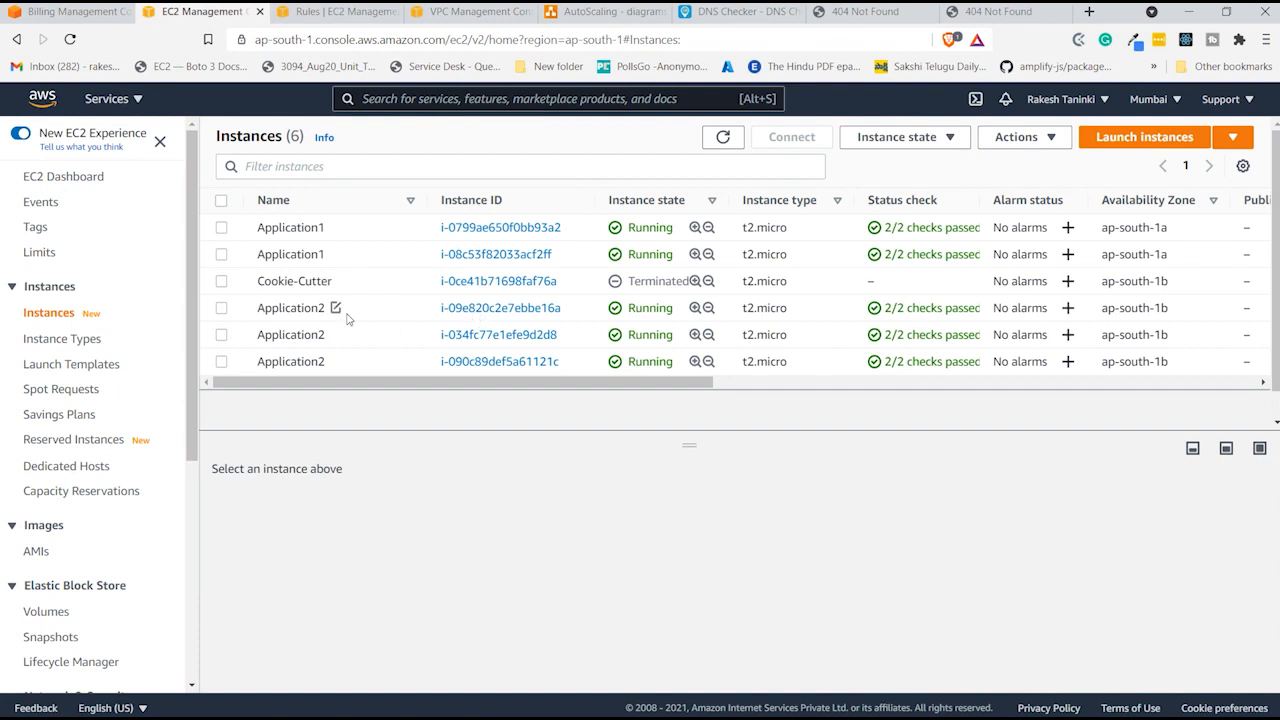
- Examine the registered targets of the app1-tg target group and their health status, enlarging the details pane
scroll(95, 475, down, 4)
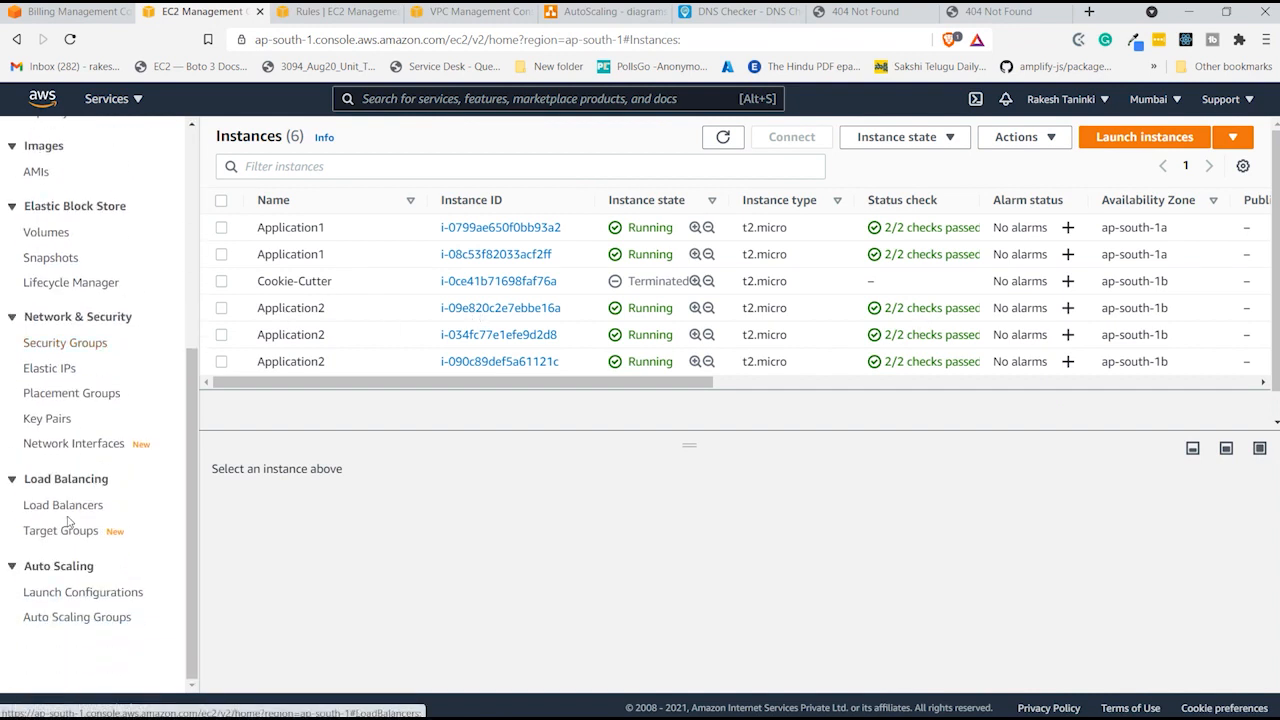
click(65, 532)
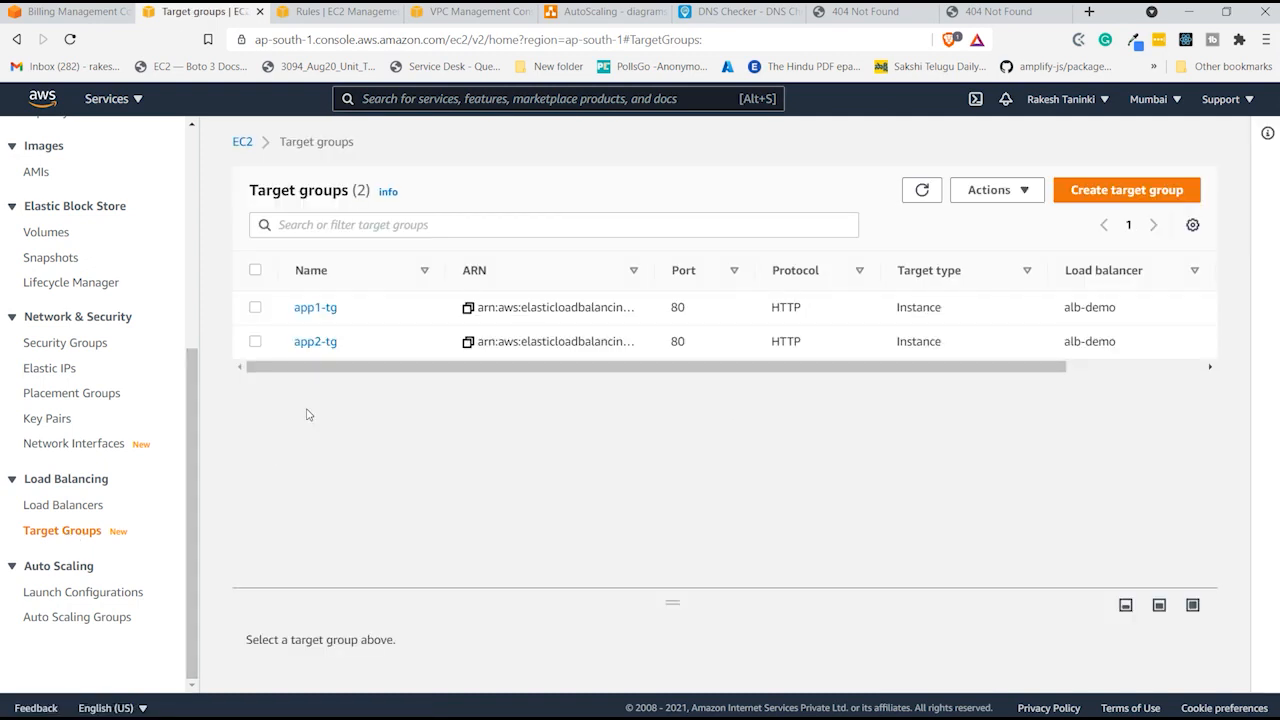
click(407, 313)
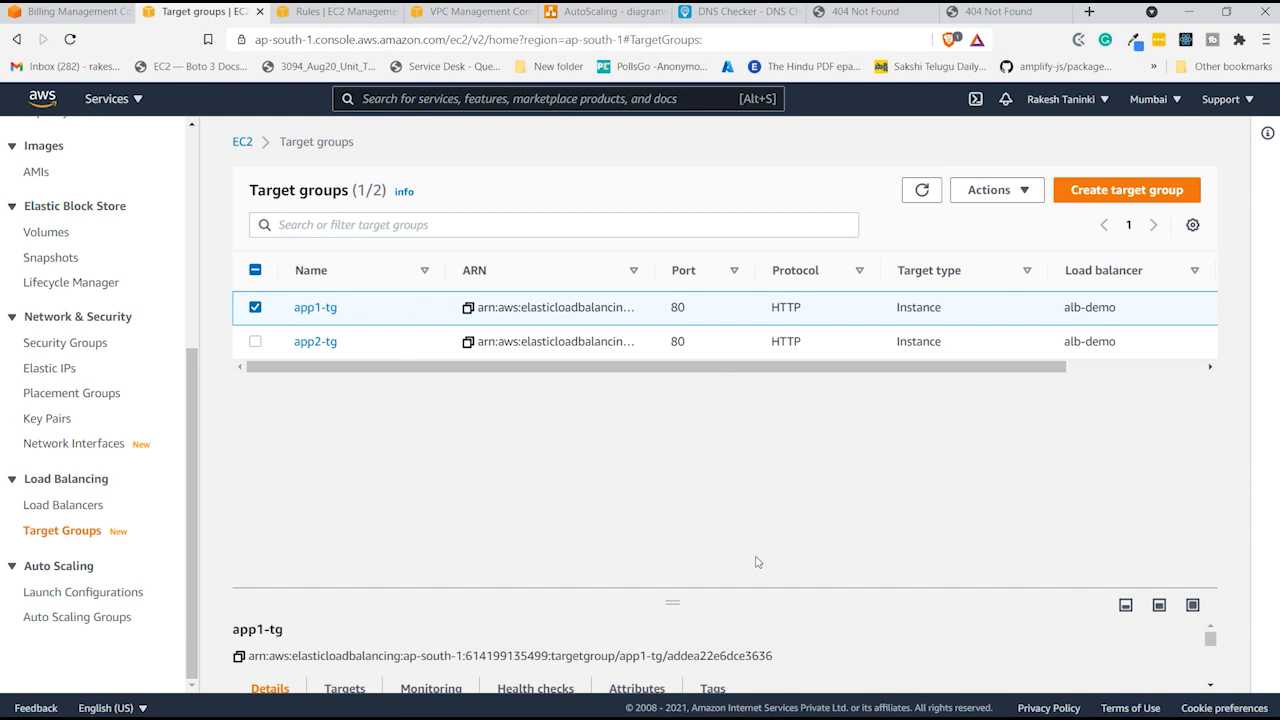
drag(678, 594, 680, 389)
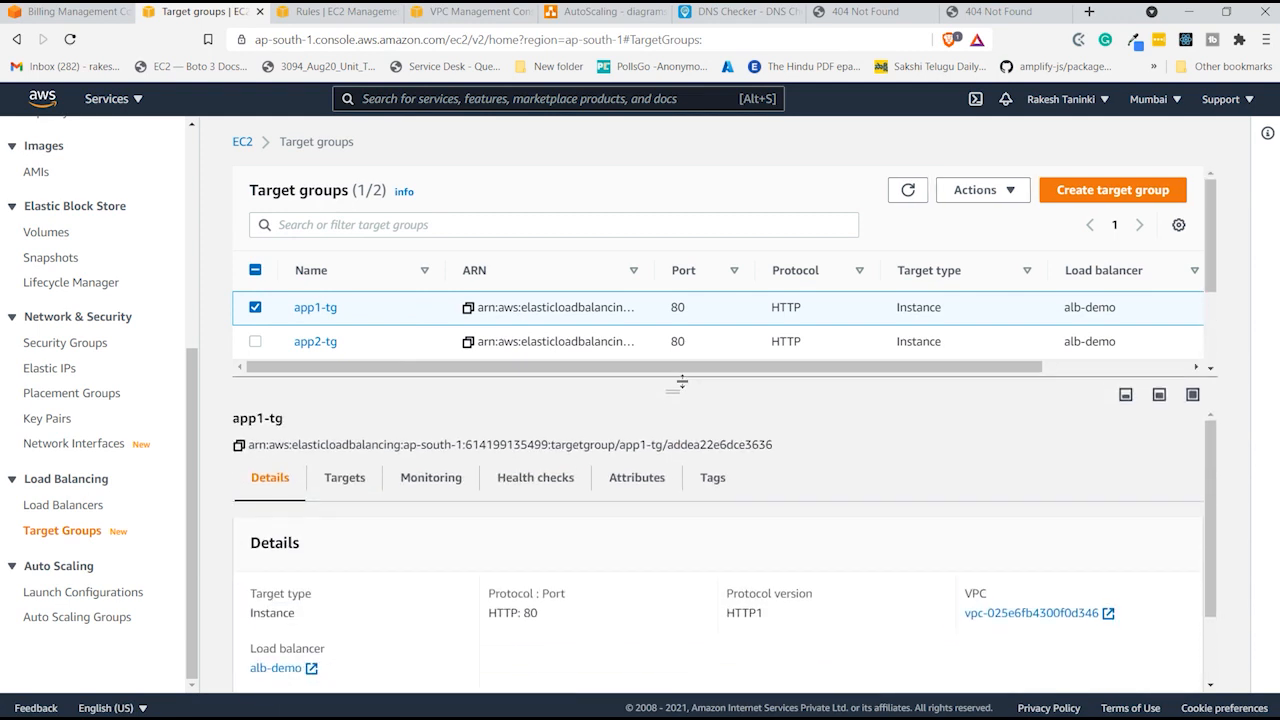
click(344, 478)
scroll(636, 610, down, 2)
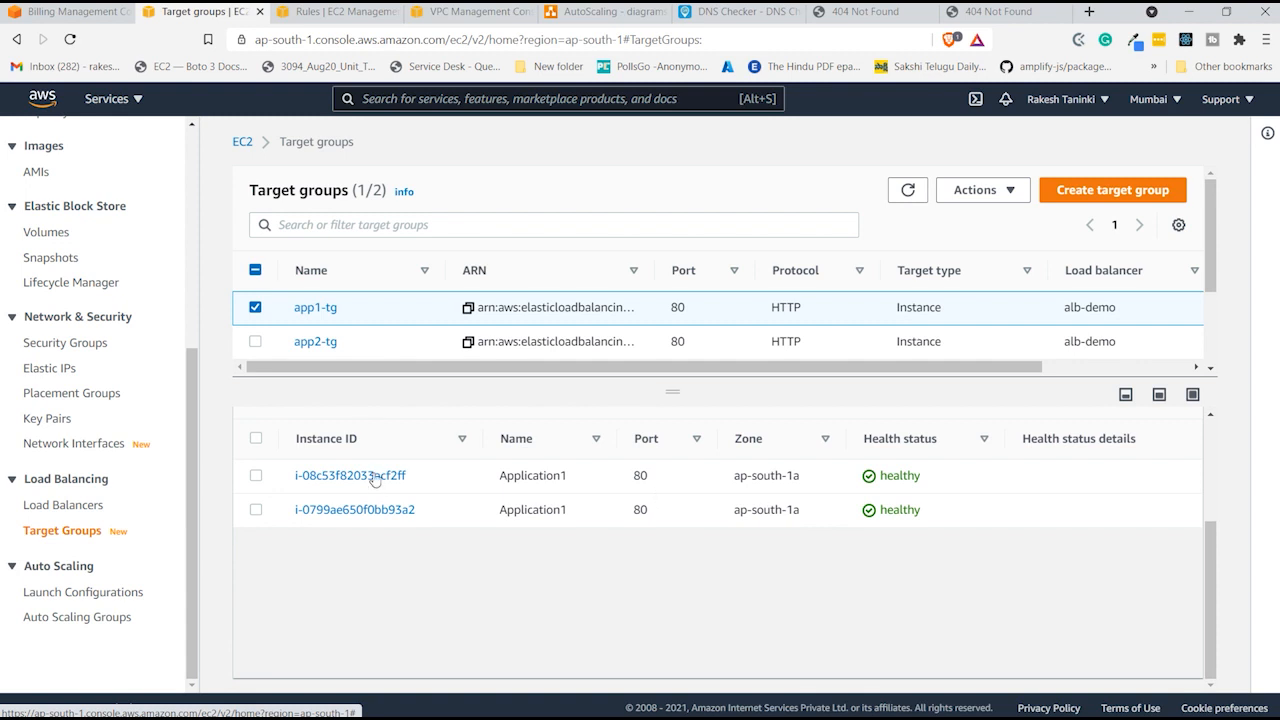
- Examine the registered targets and the details summary of the app2-tg target group
click(388, 342)
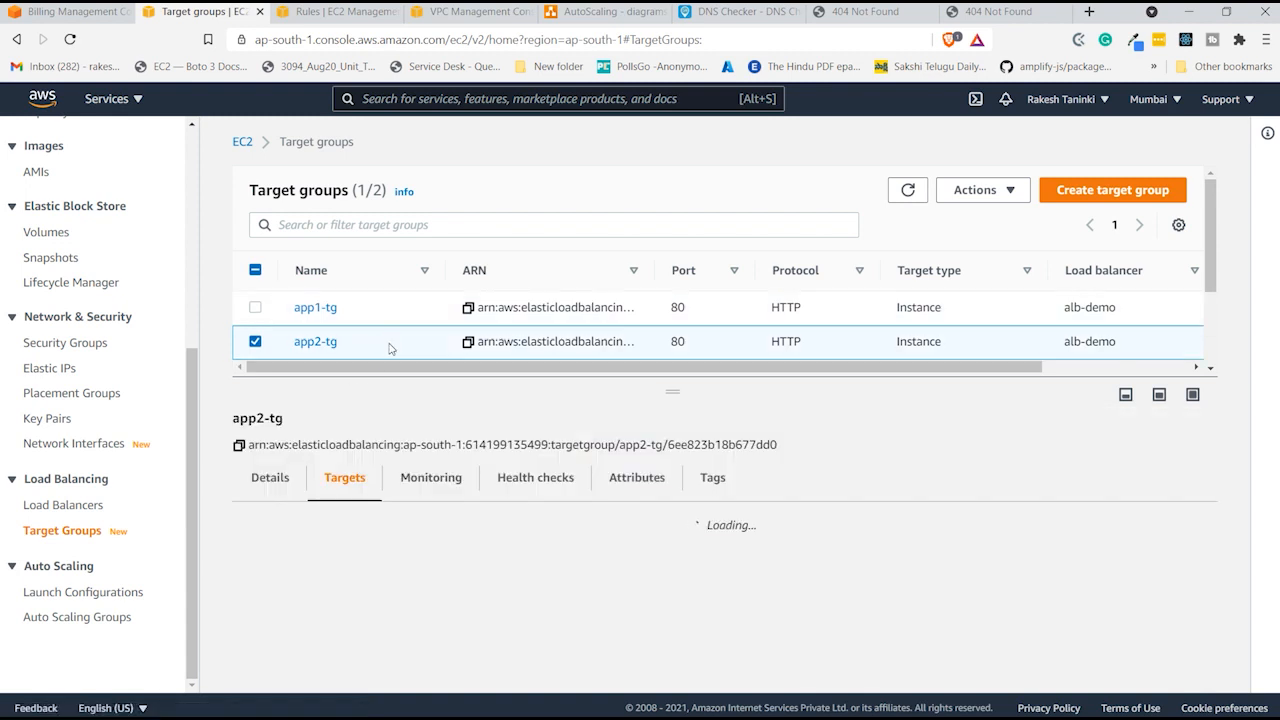
scroll(540, 550, down, 3)
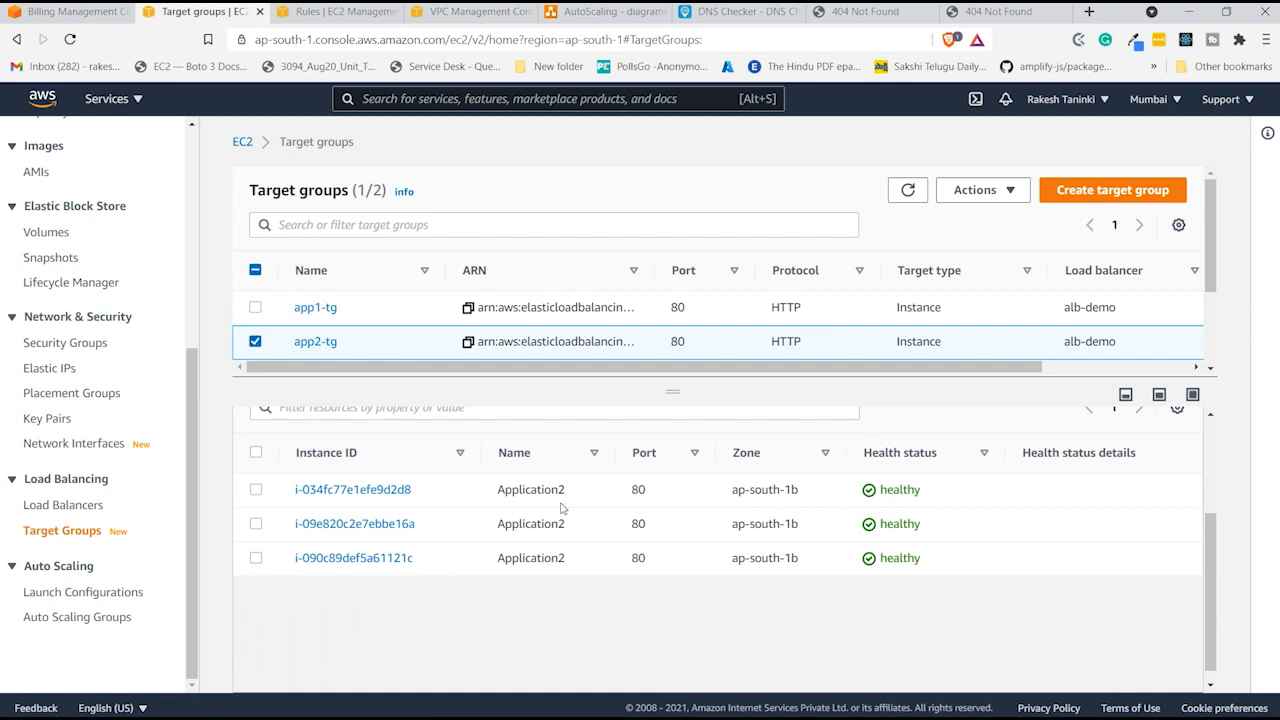
scroll(534, 547, up, 2)
scroll(528, 546, up, 3)
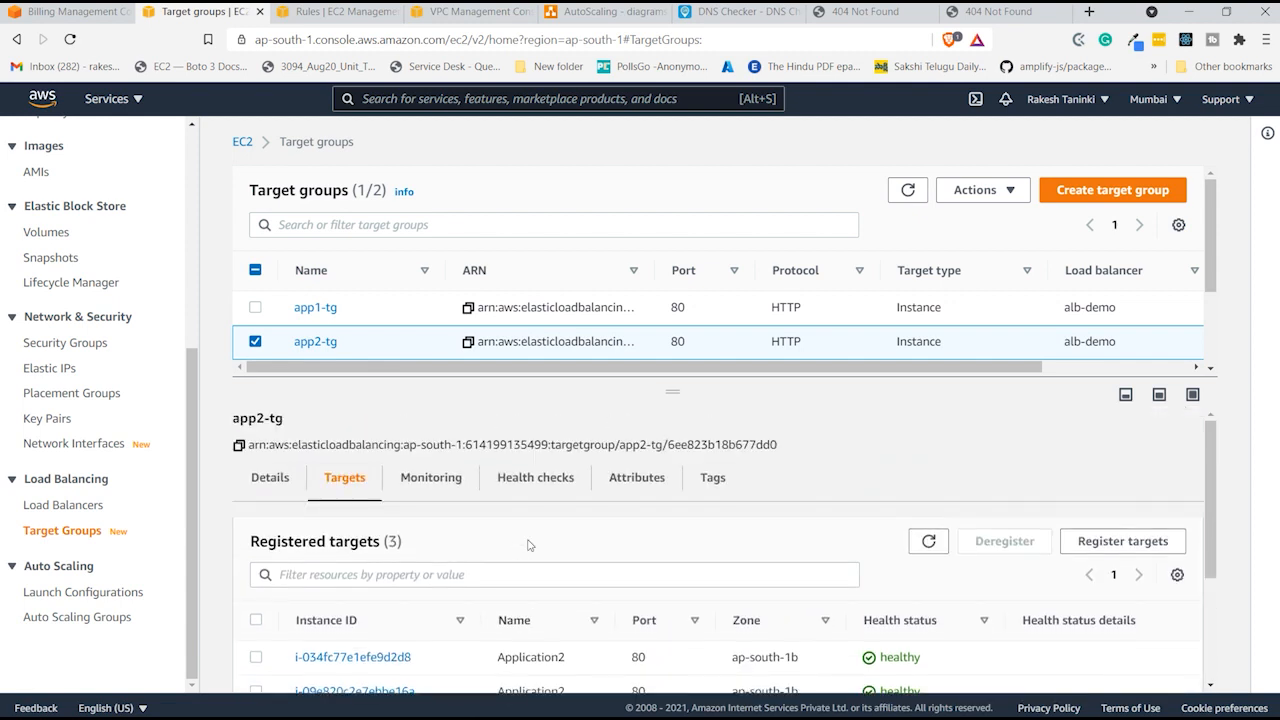
click(268, 479)
scroll(331, 562, down, 1)
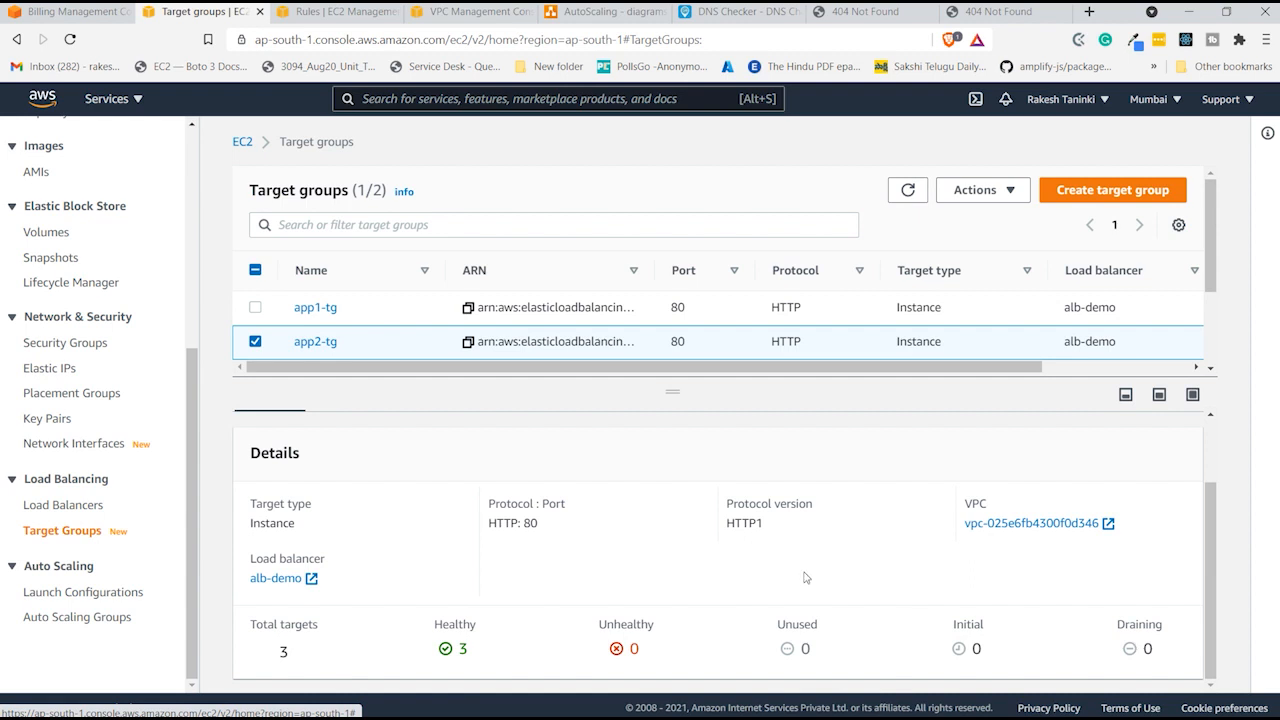
scroll(806, 577, up, 1)
- Load the alb-demo load balancer's root address without any application path
click(866, 12)
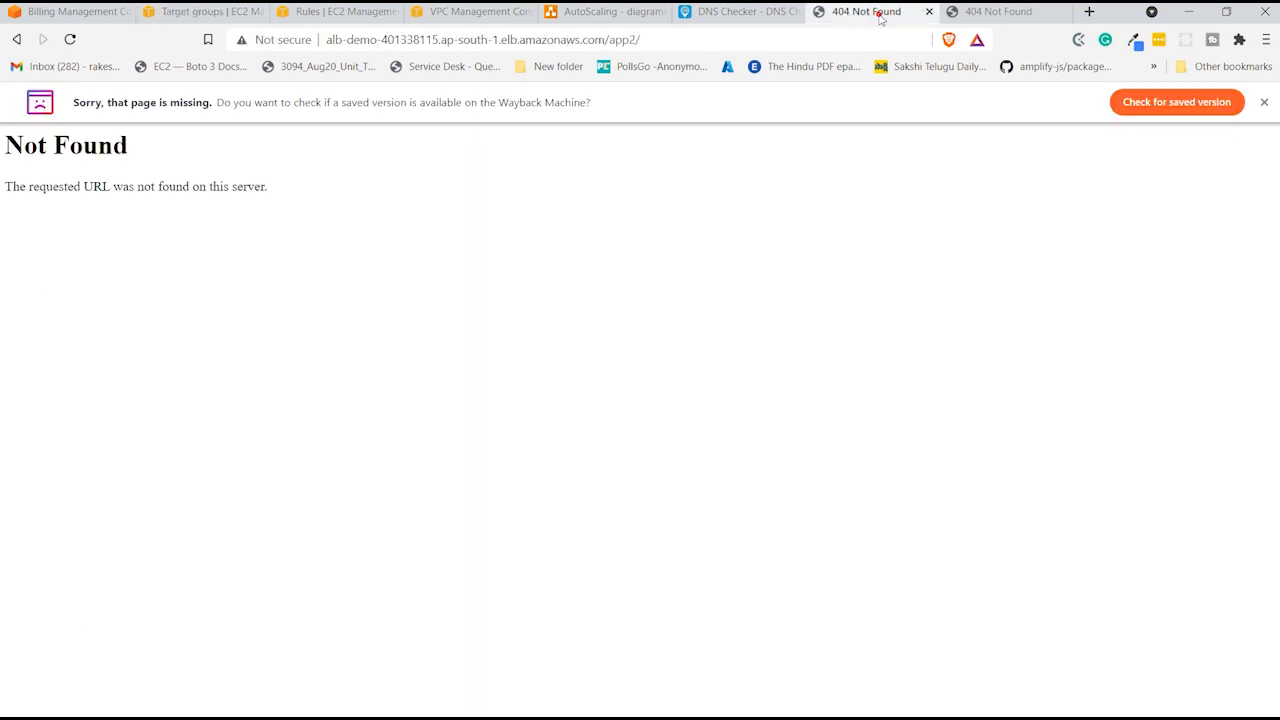
click(862, 33)
key(Home)
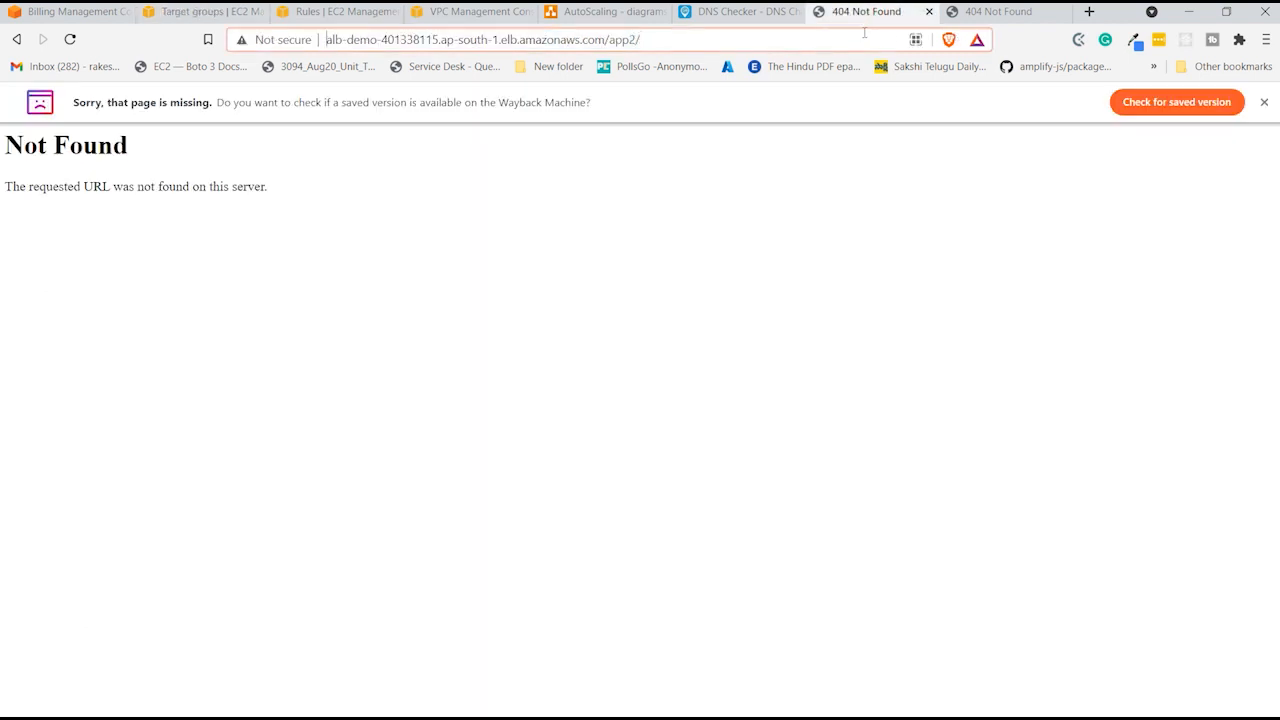
key(BackSpace)
key(BackSpace)
key(BackSpace)
key(BackSpace)
key(BackSpace)
key(BackSpace)
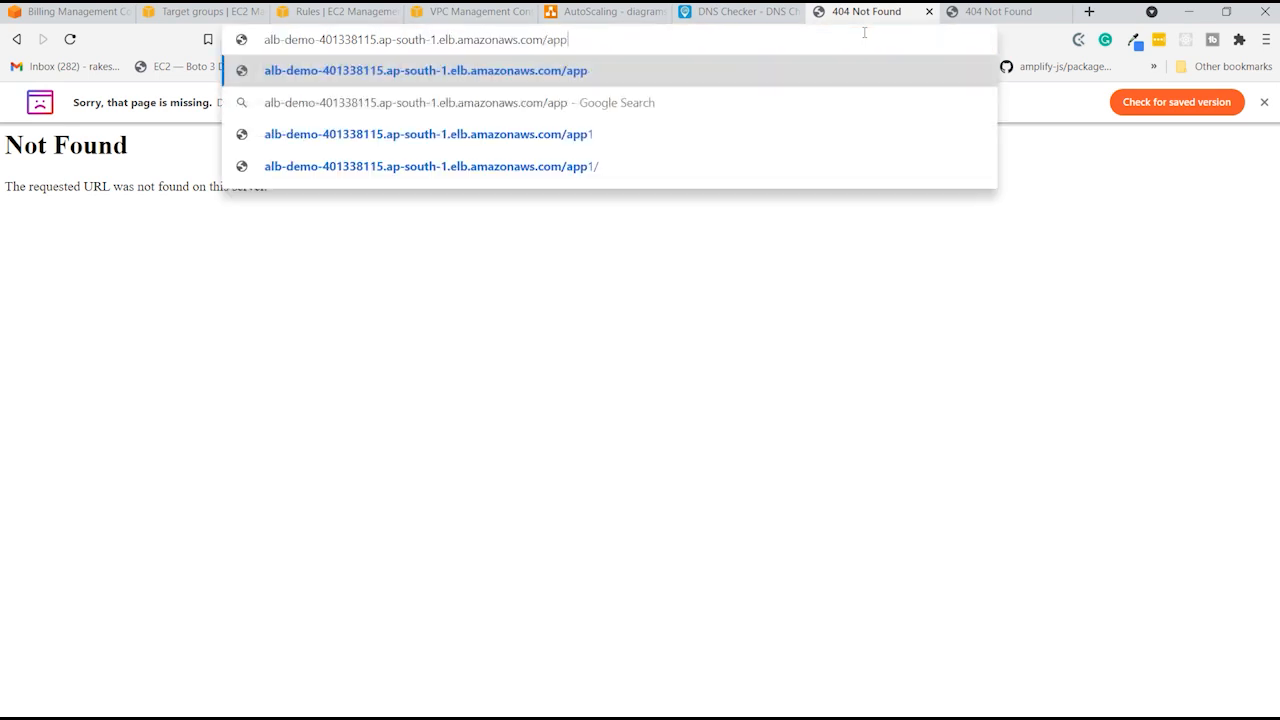
key(Return)
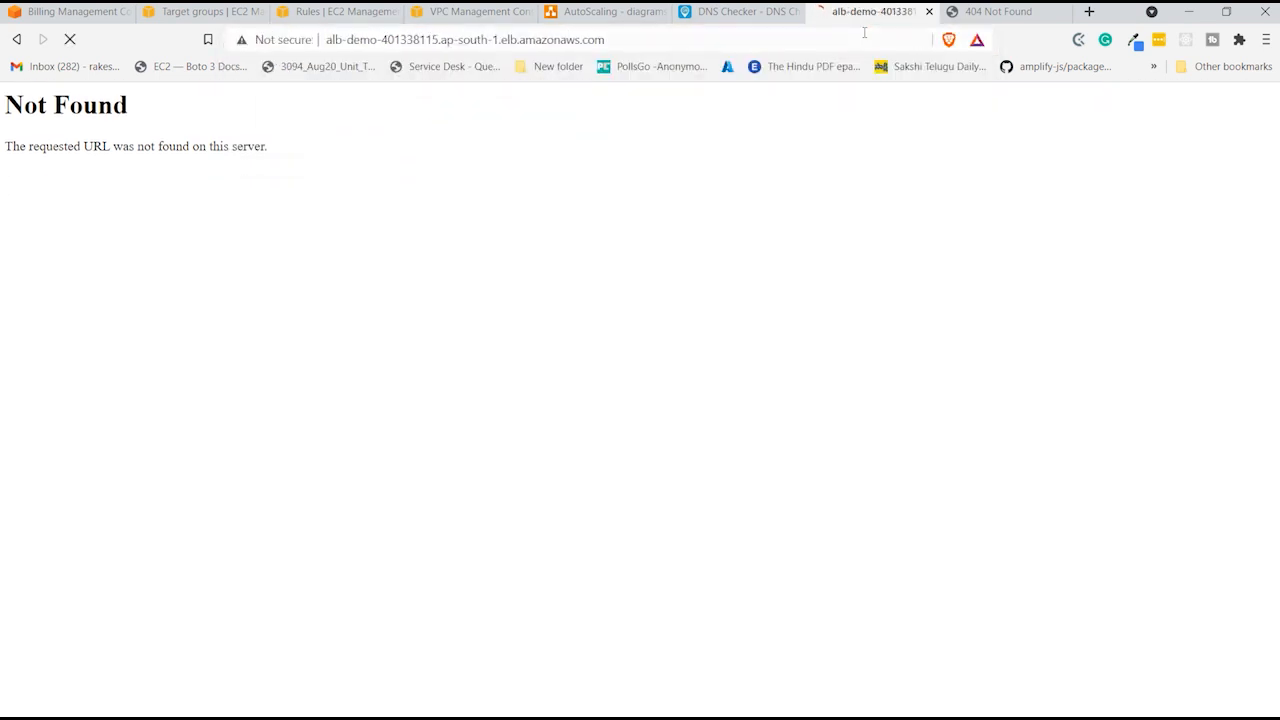
- Test the load balancer's address with the /app1 path
click(821, 42)
click(823, 42)
text(/ap)
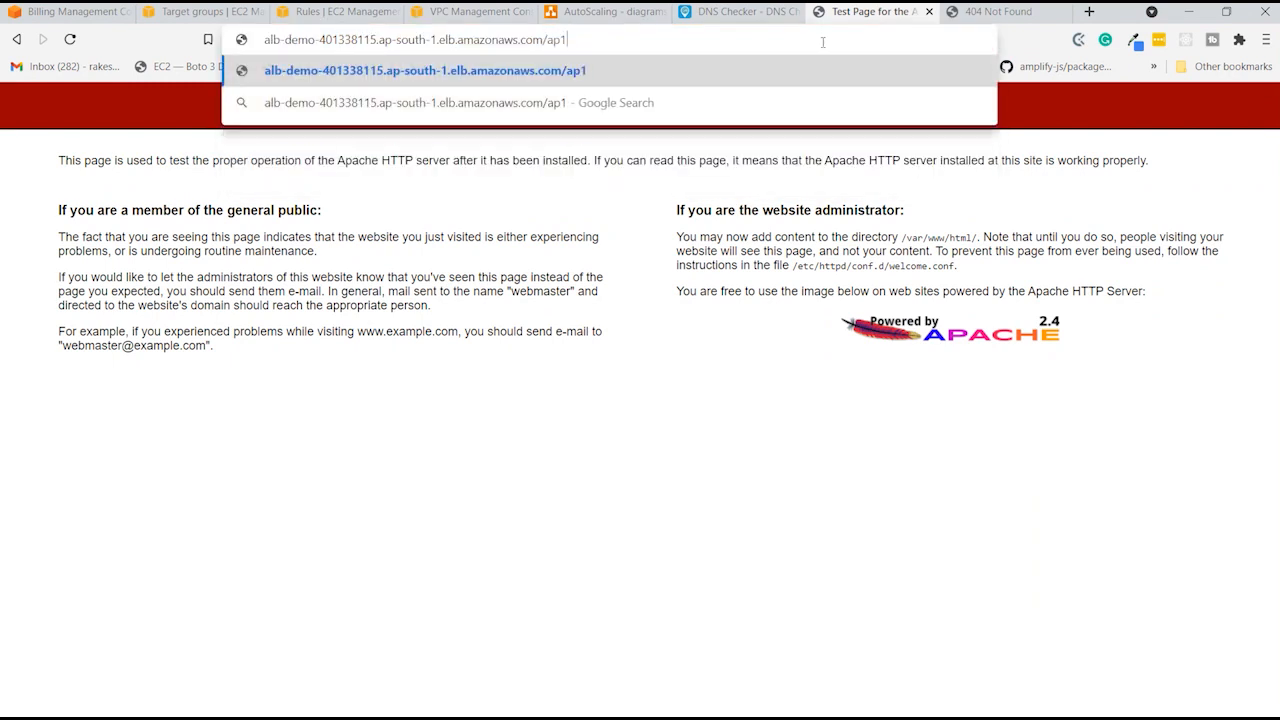
text(p1)
key(Return)
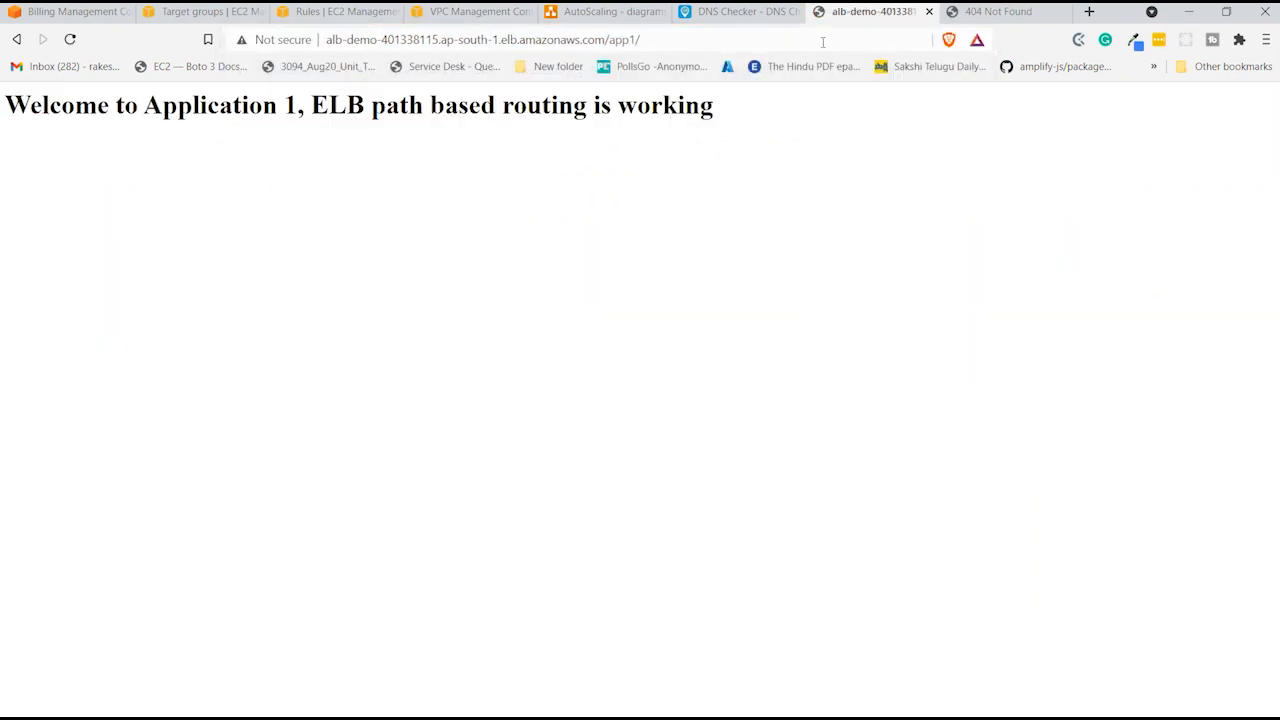
- Change the load balancer address path to /app2/ and load that page twice
click(823, 42)
click(823, 42)
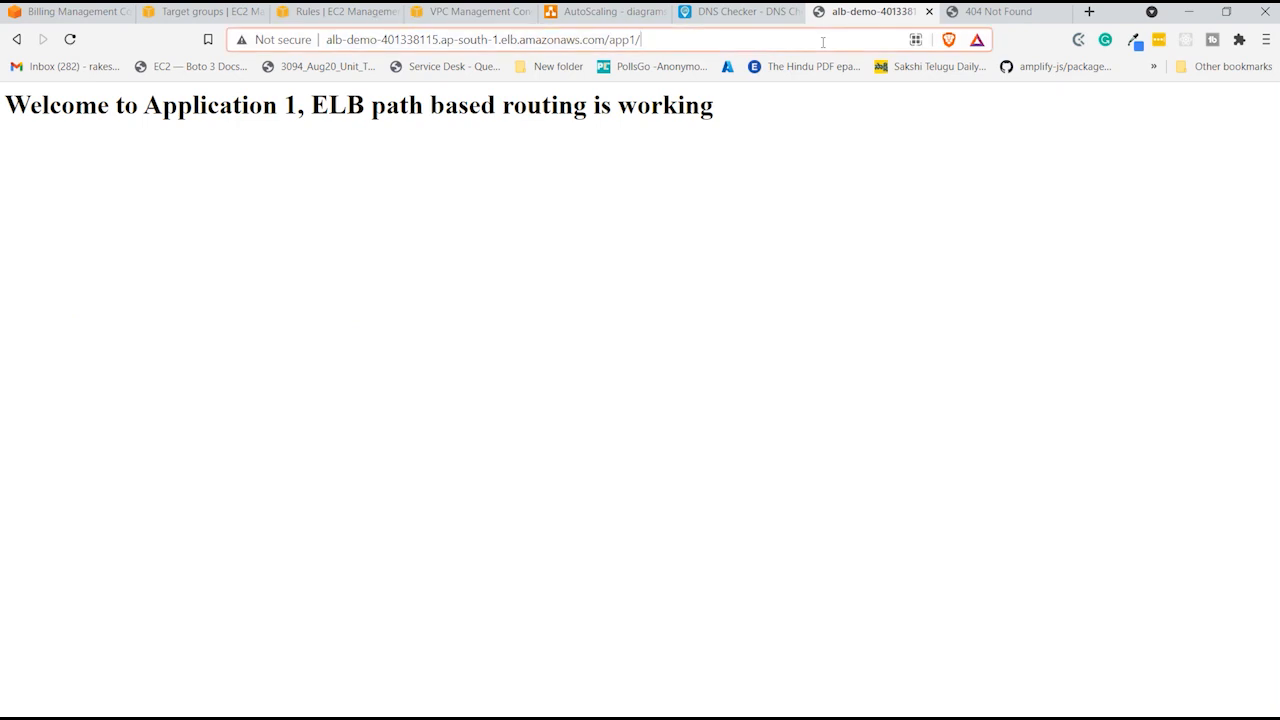
key(BackSpace)
key(BackSpace)
text(2/)
key(Return)
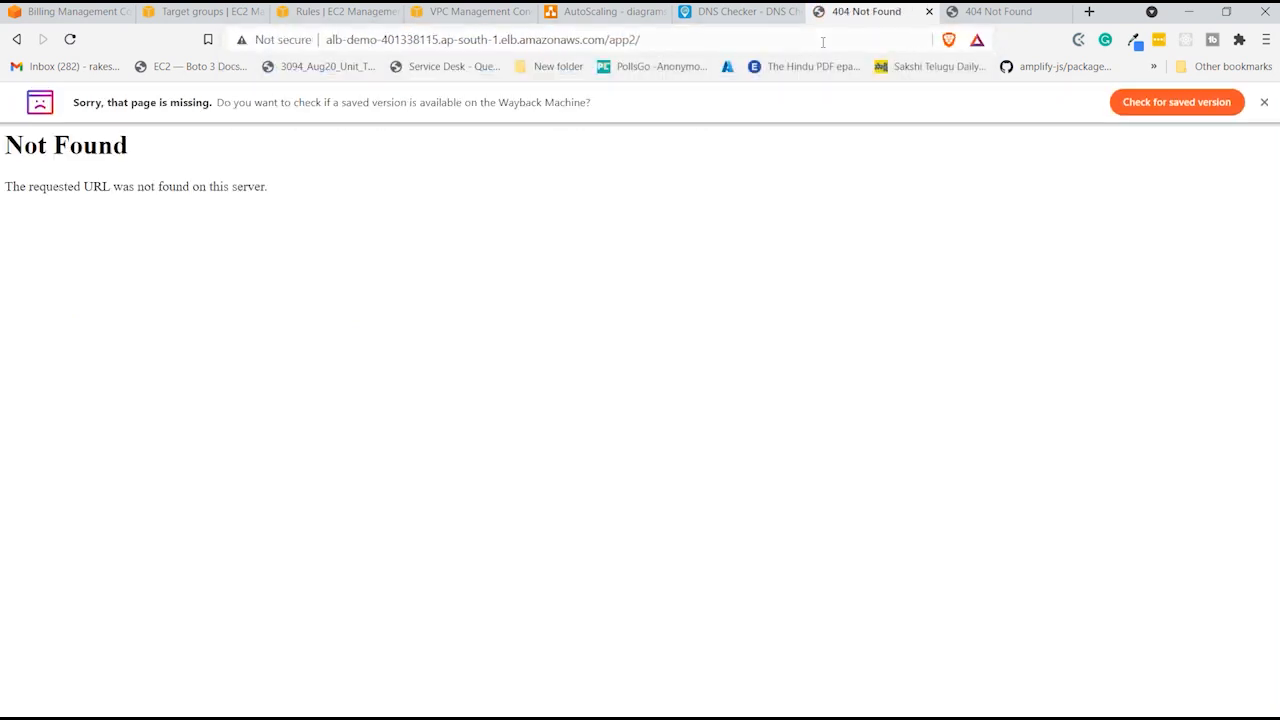
click(823, 42)
click(823, 42)
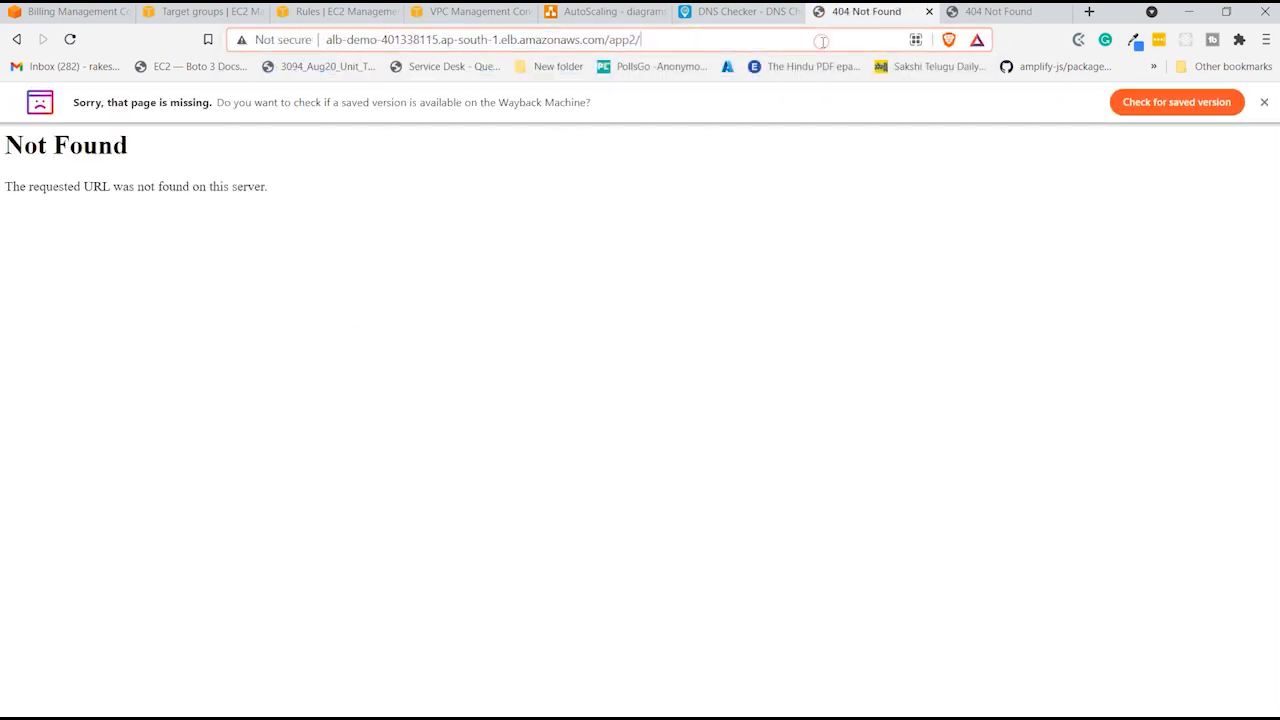
key(Return)
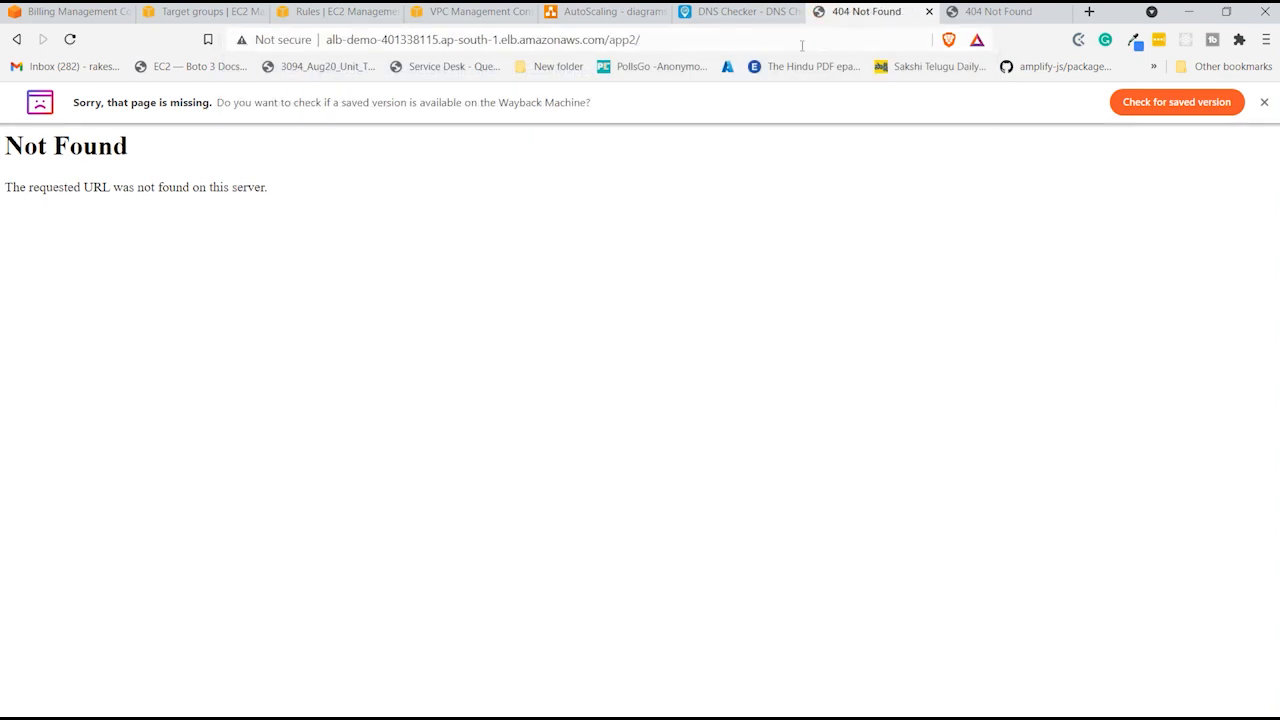
- Examine the path conditions and forward targets of alb-demo's HTTP:80 listener rules
click(322, 11)
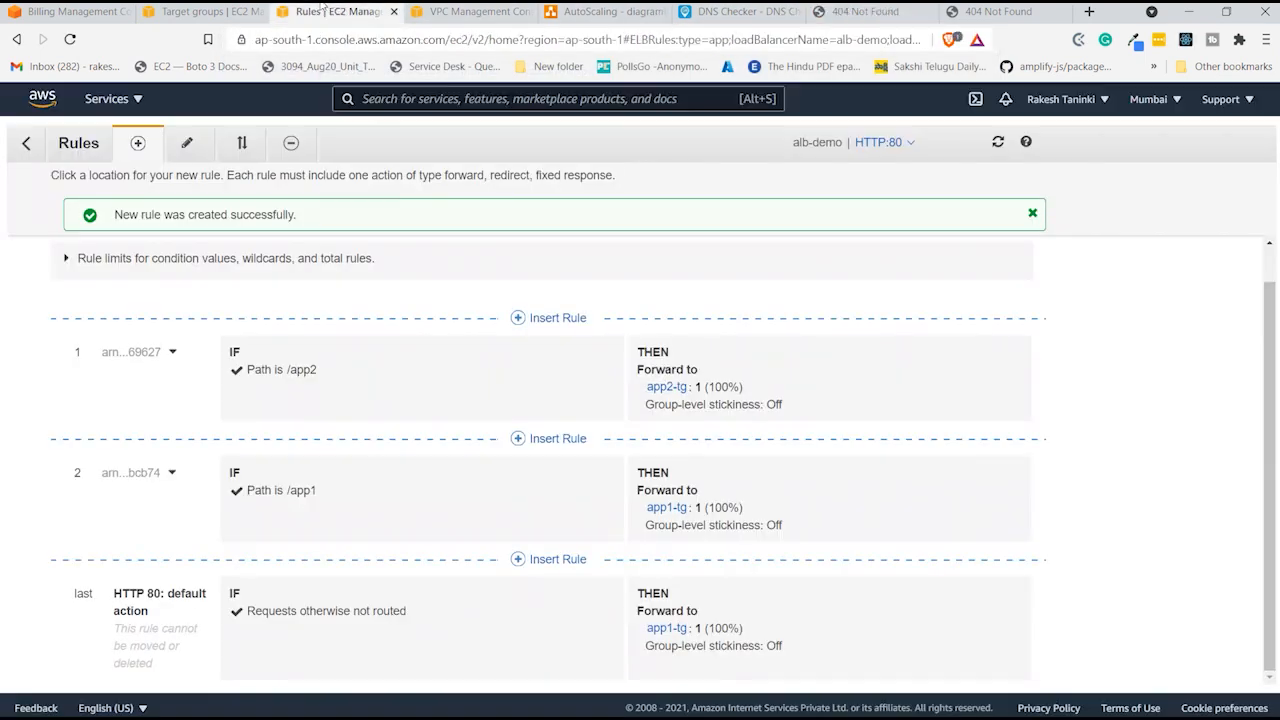
scroll(383, 241, up, 1)
scroll(383, 241, down, 1)
- Close the page showing app2 by direct IP address and reload the load balancer's /app2/ page
click(912, 16)
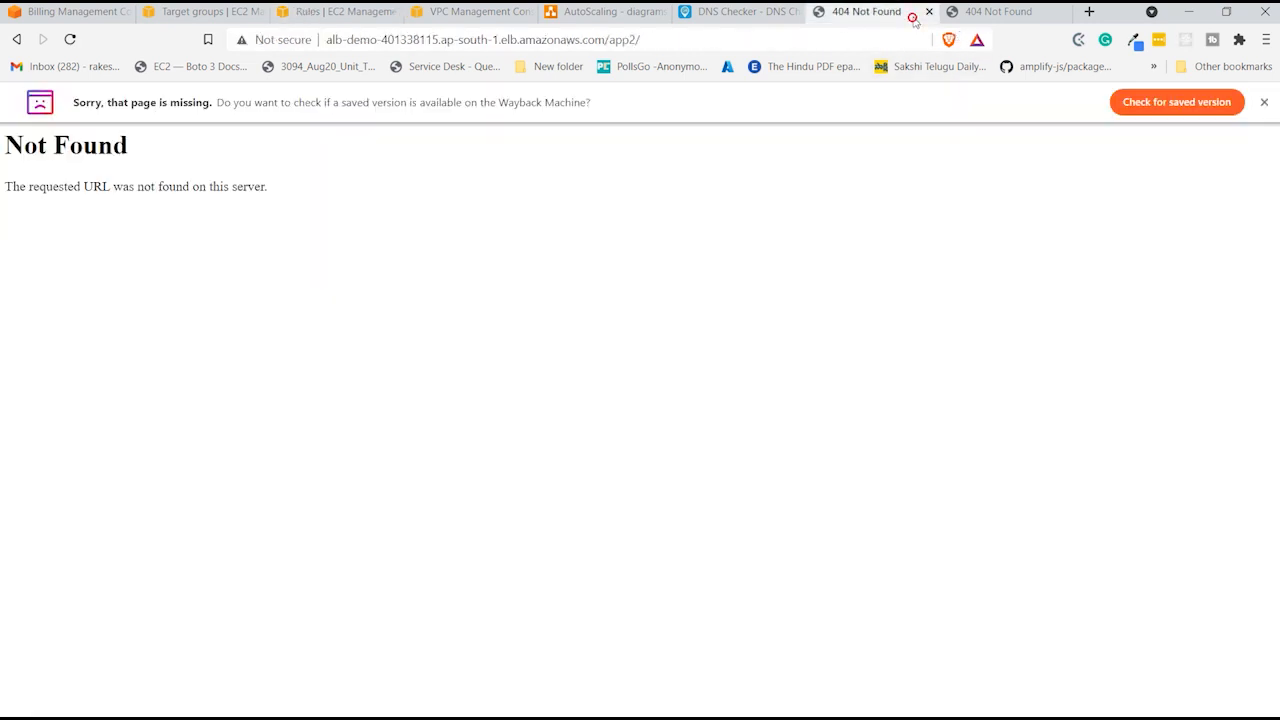
click(983, 16)
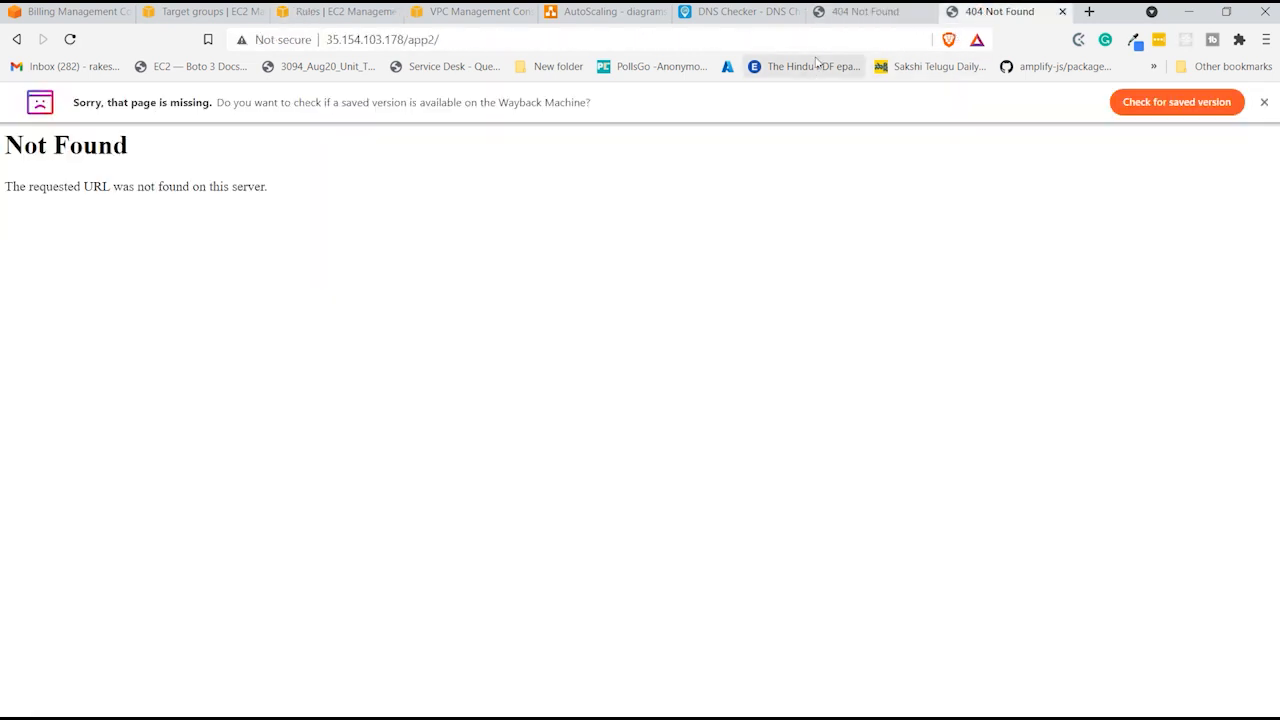
click(1062, 11)
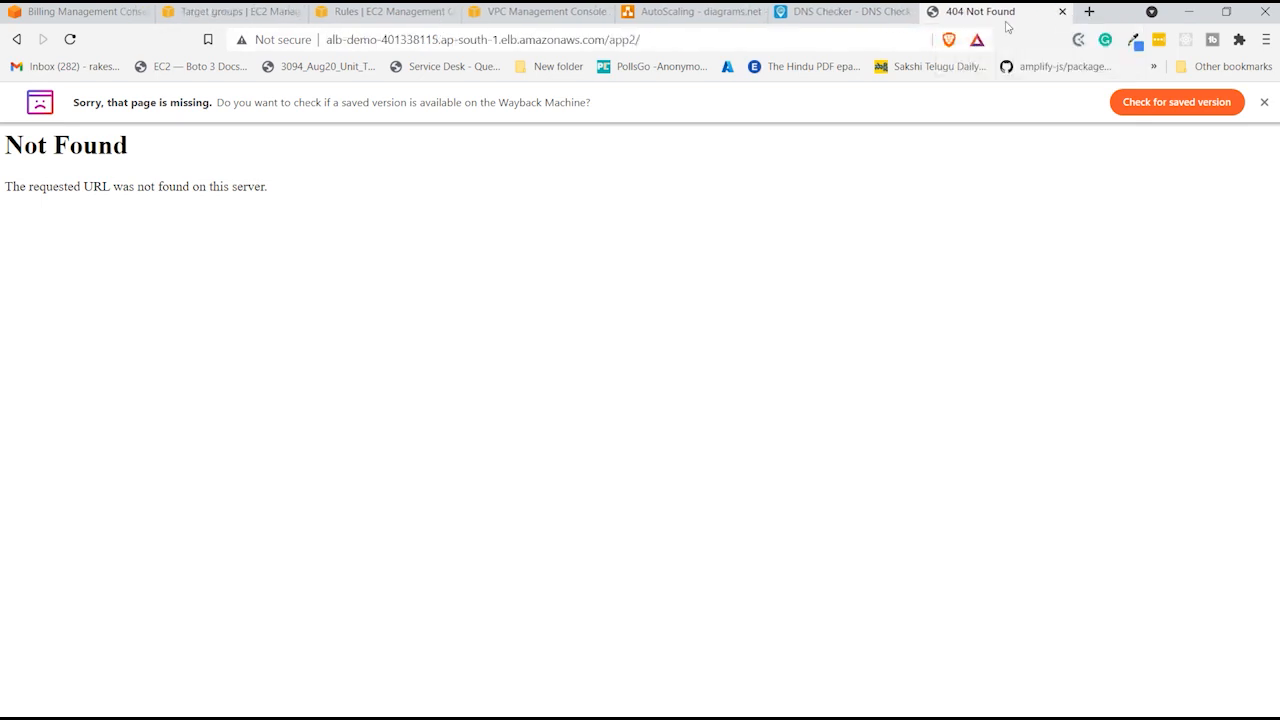
click(738, 39)
key(Return)
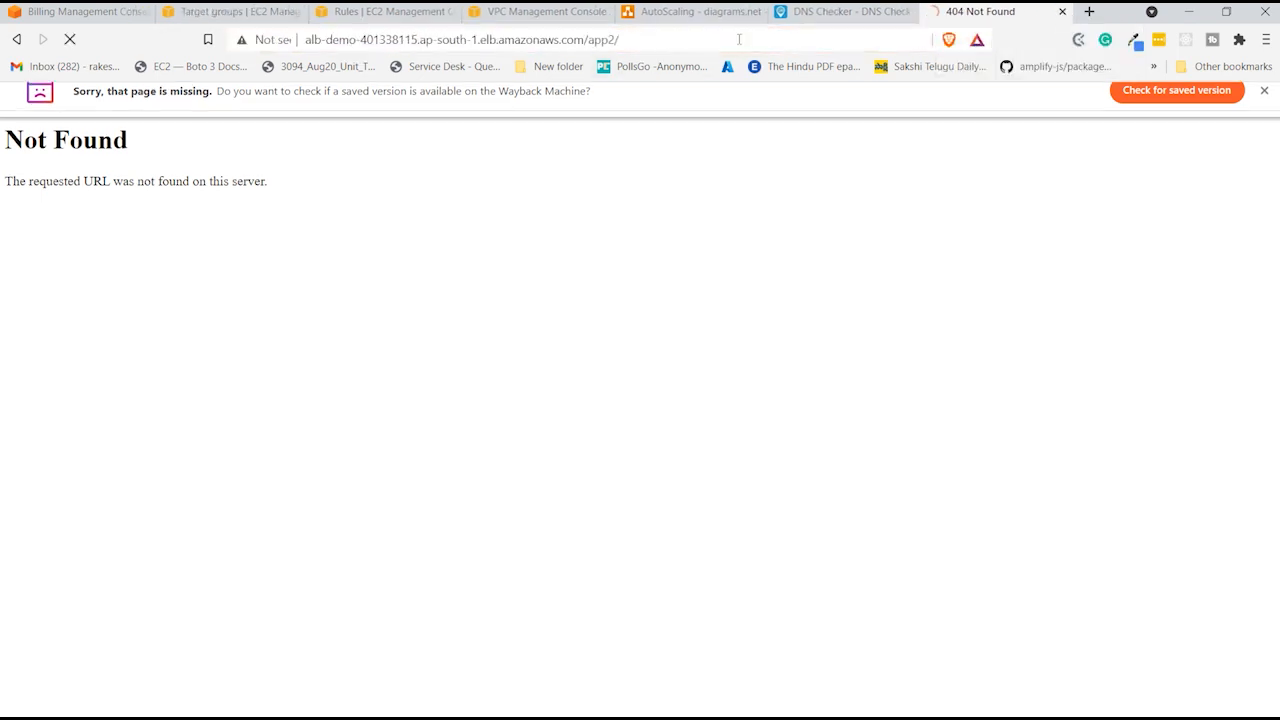
click(738, 39)
click(739, 39)
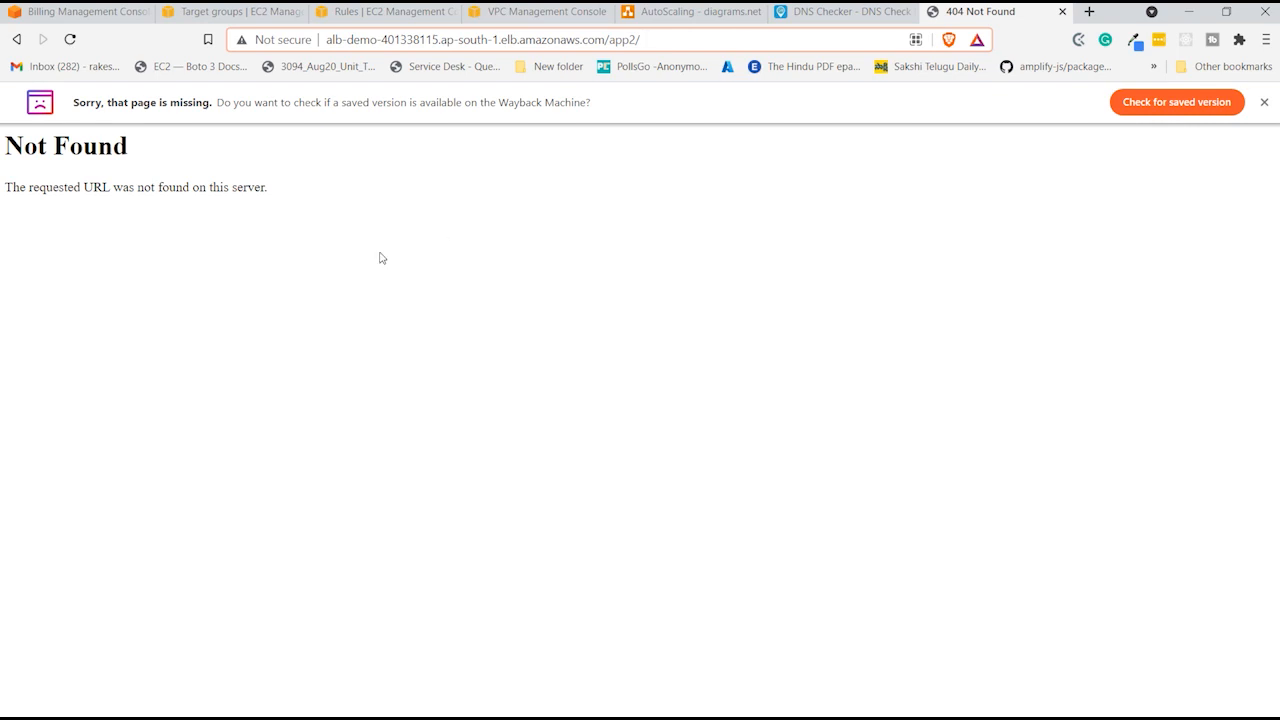
- Add /app2/* as an alternative path value to the alb-demo rule forwarding to app2-tg and update the rule
click(386, 12)
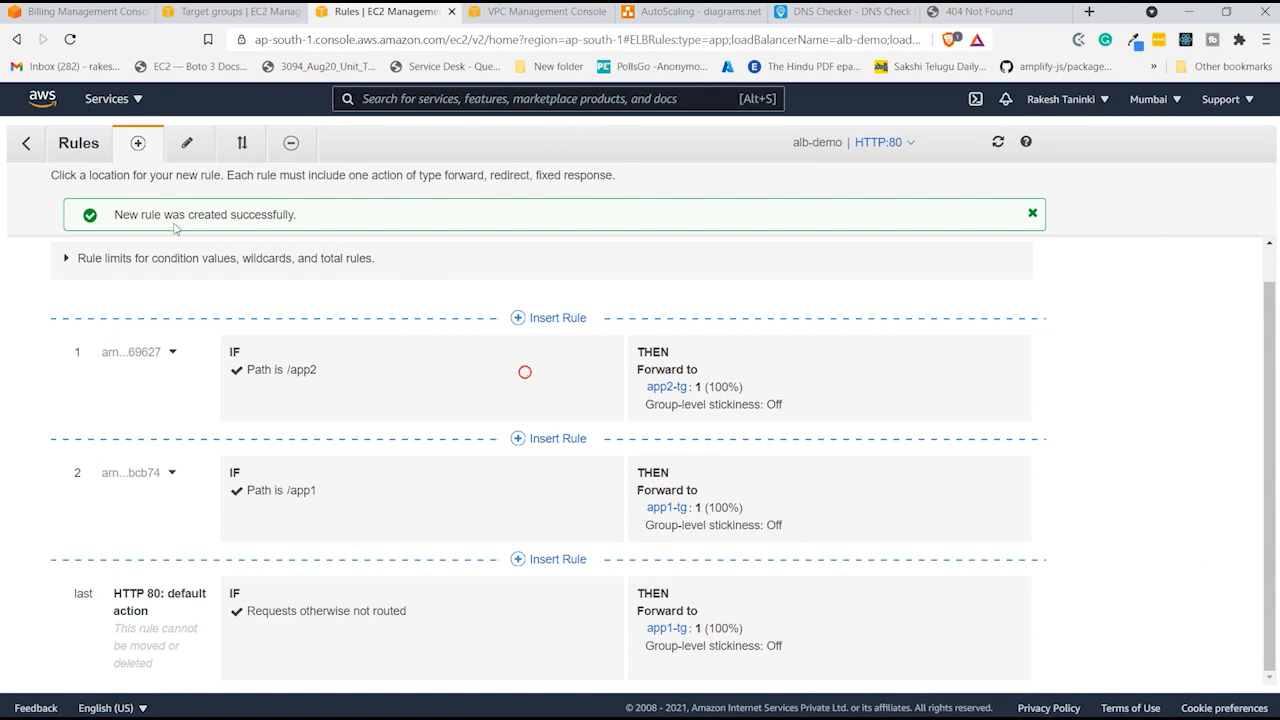
click(180, 145)
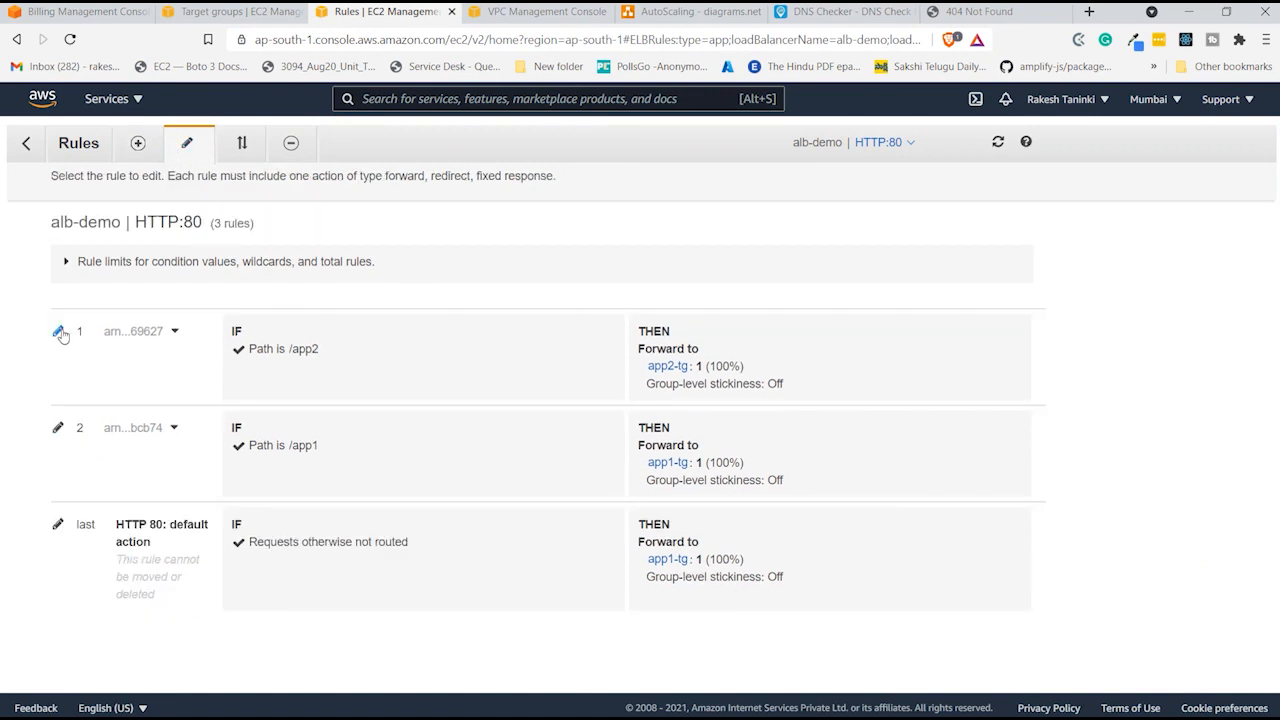
click(59, 331)
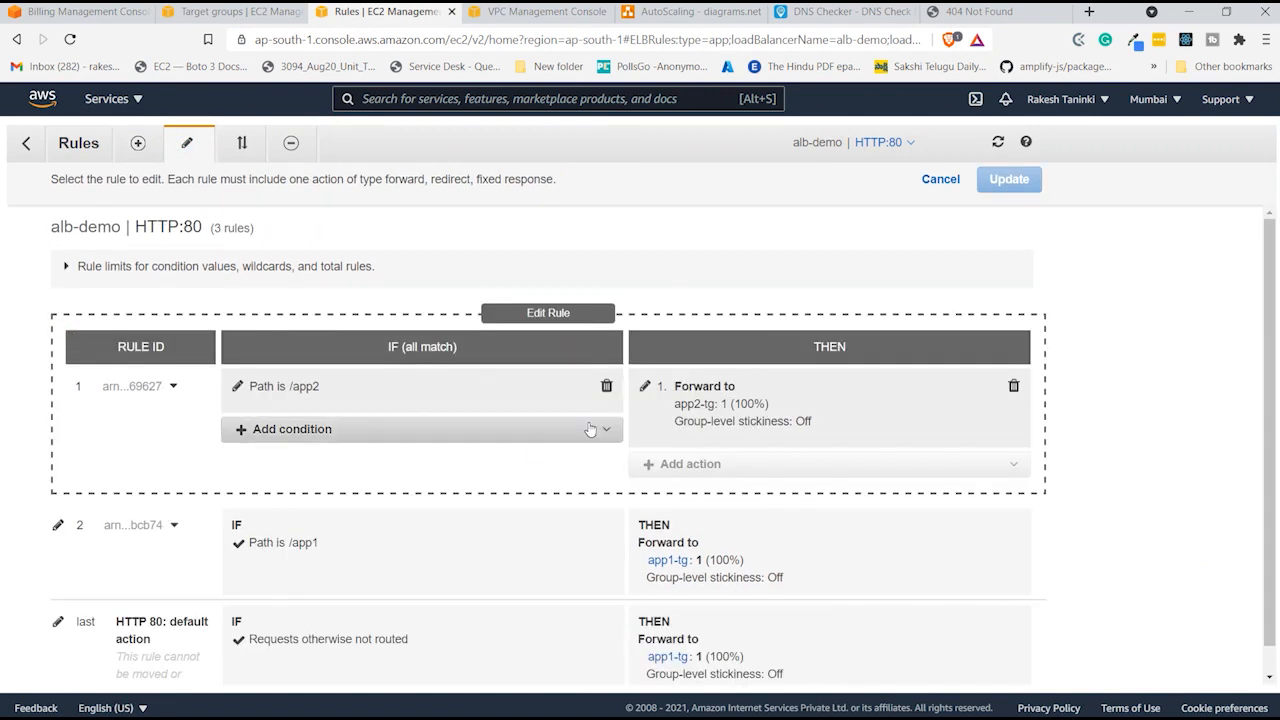
click(533, 437)
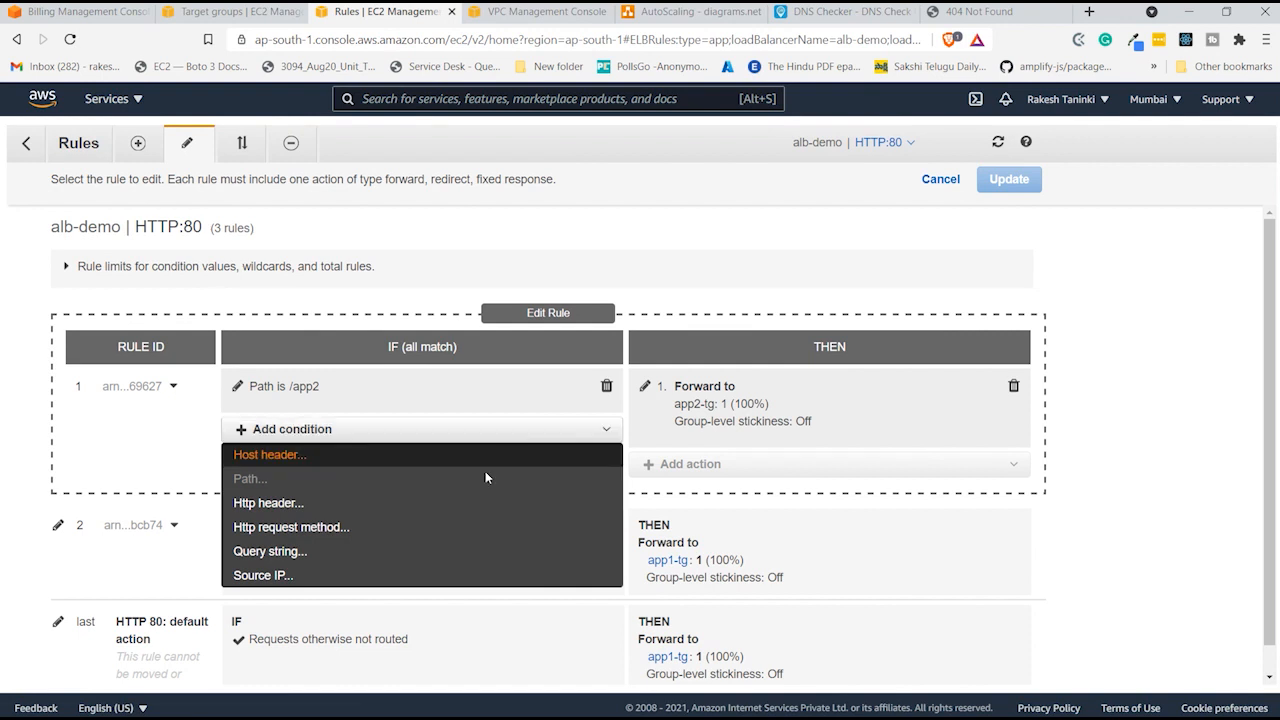
click(396, 385)
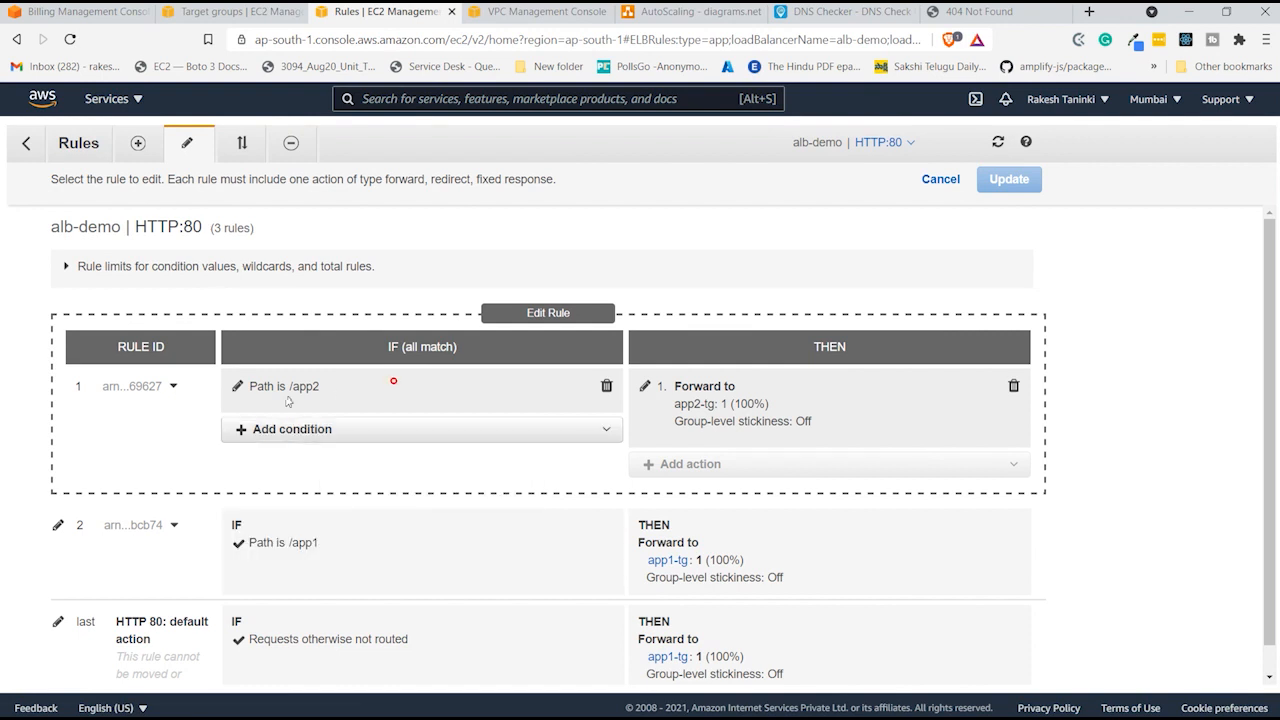
click(239, 388)
click(295, 453)
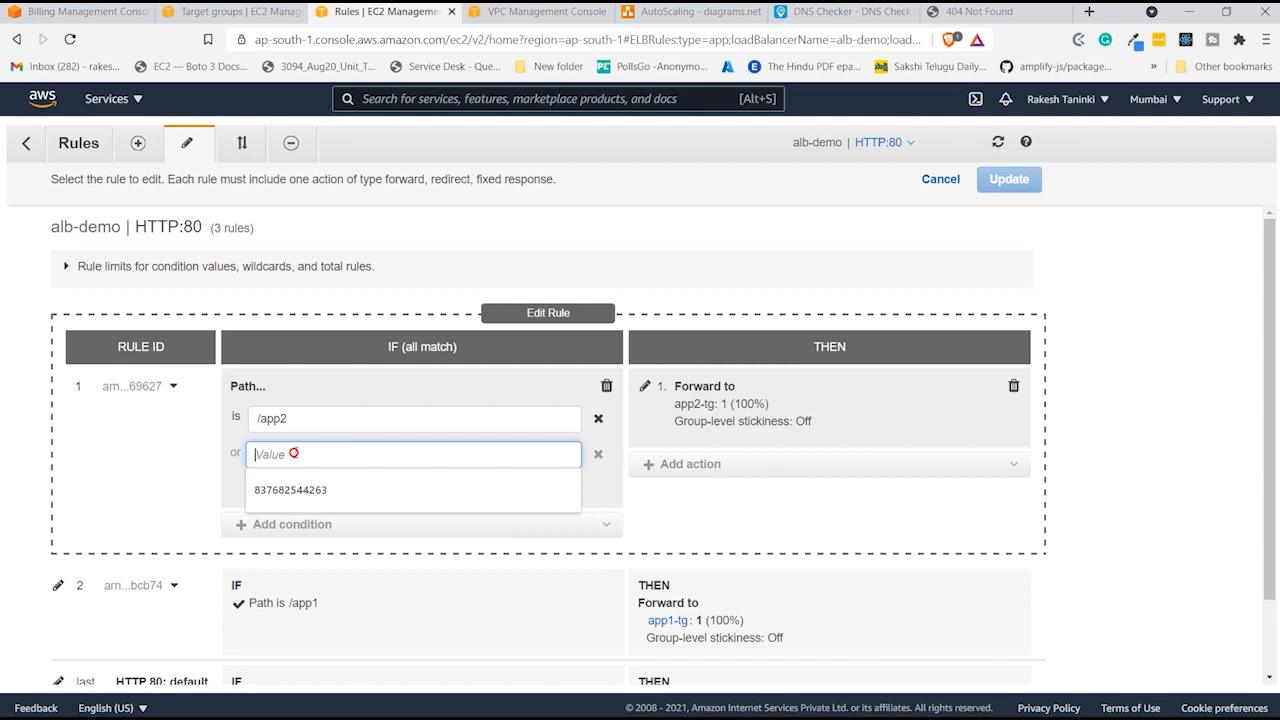
text(/app2)
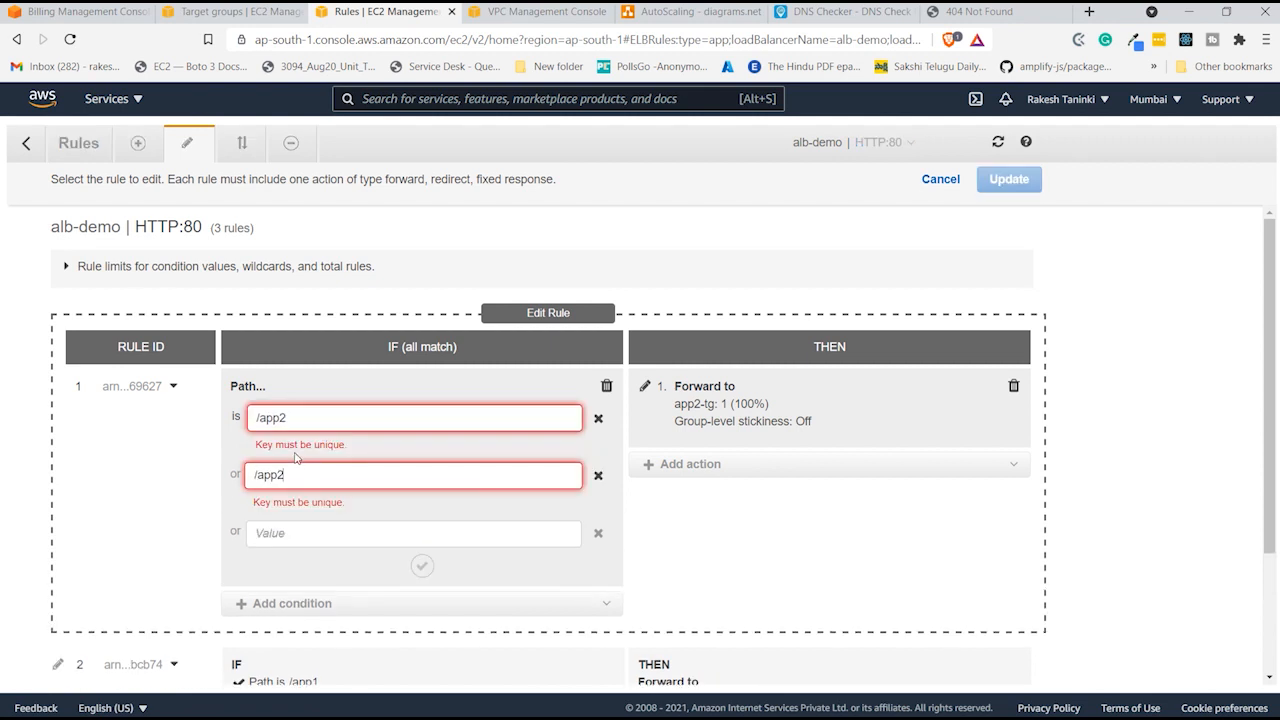
text(/)
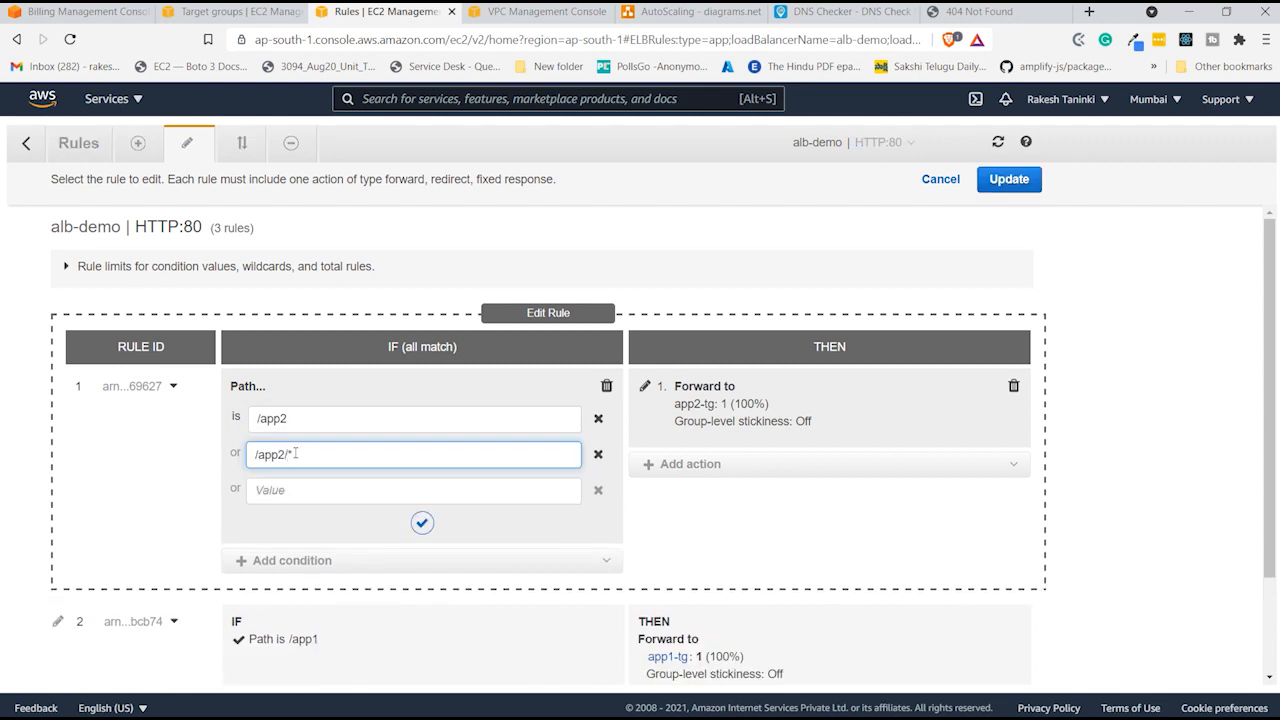
text(*)
scroll(293, 453, down, 3)
click(422, 397)
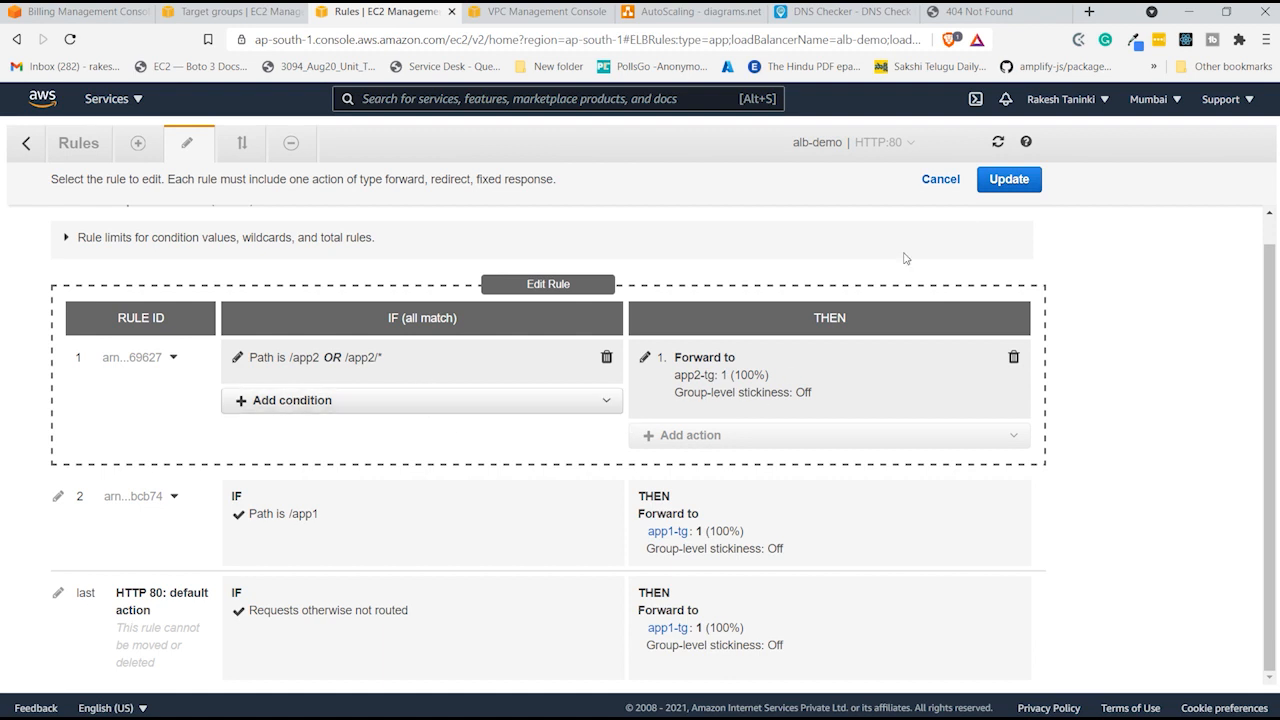
click(1006, 179)
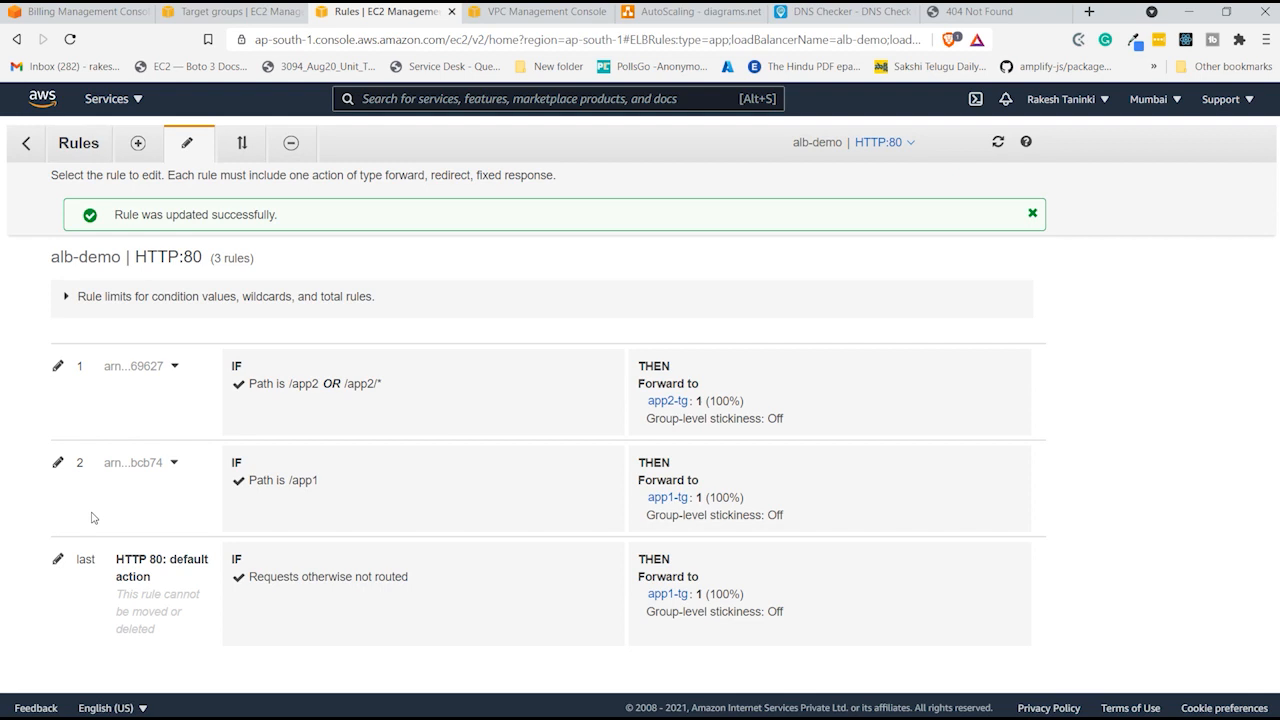
- Add /app1/* as an alternative path value to the rule forwarding /app1 to app1-tg and update the rule
click(57, 463)
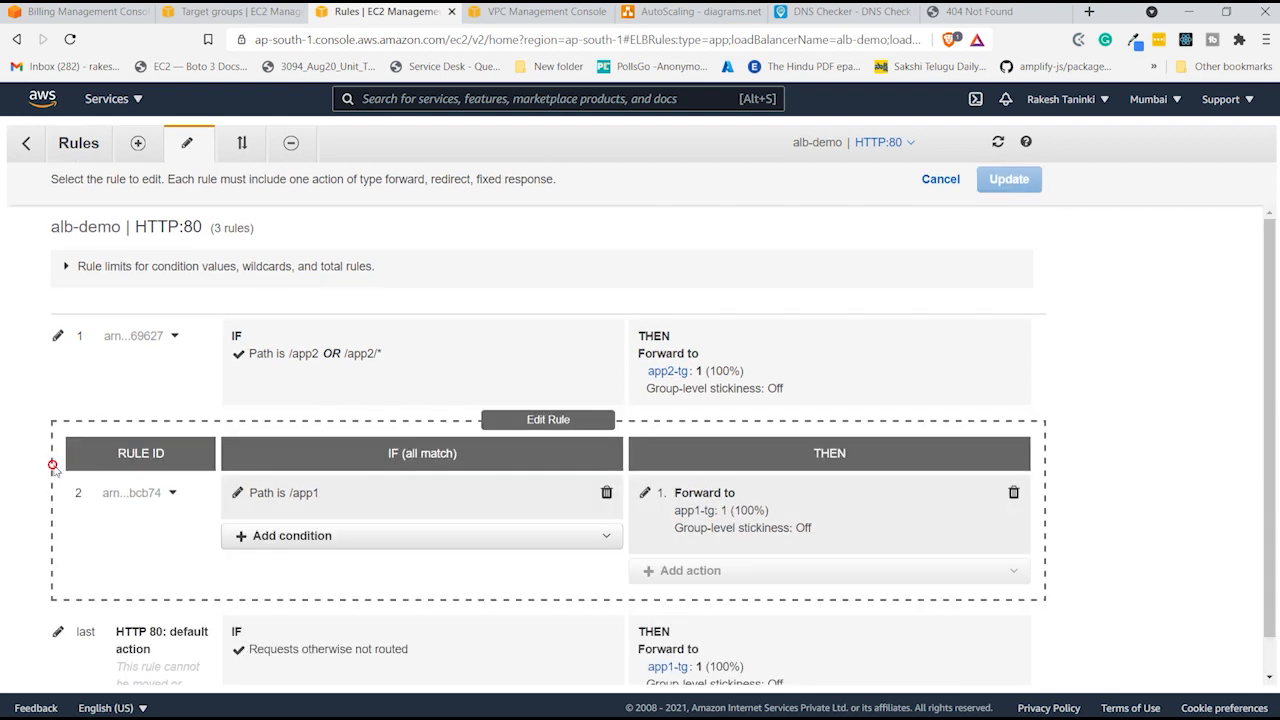
click(426, 548)
click(446, 480)
click(243, 497)
scroll(243, 497, down, 1)
click(324, 461)
text(/app1/*)
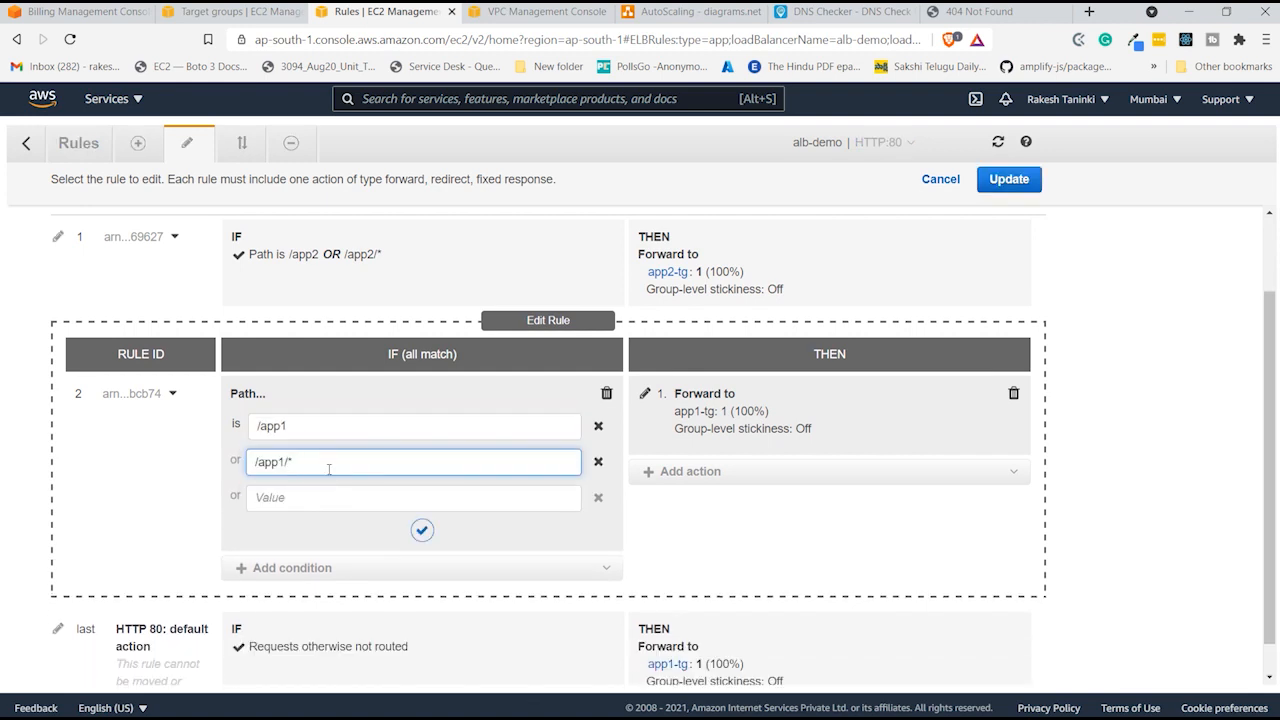
click(422, 530)
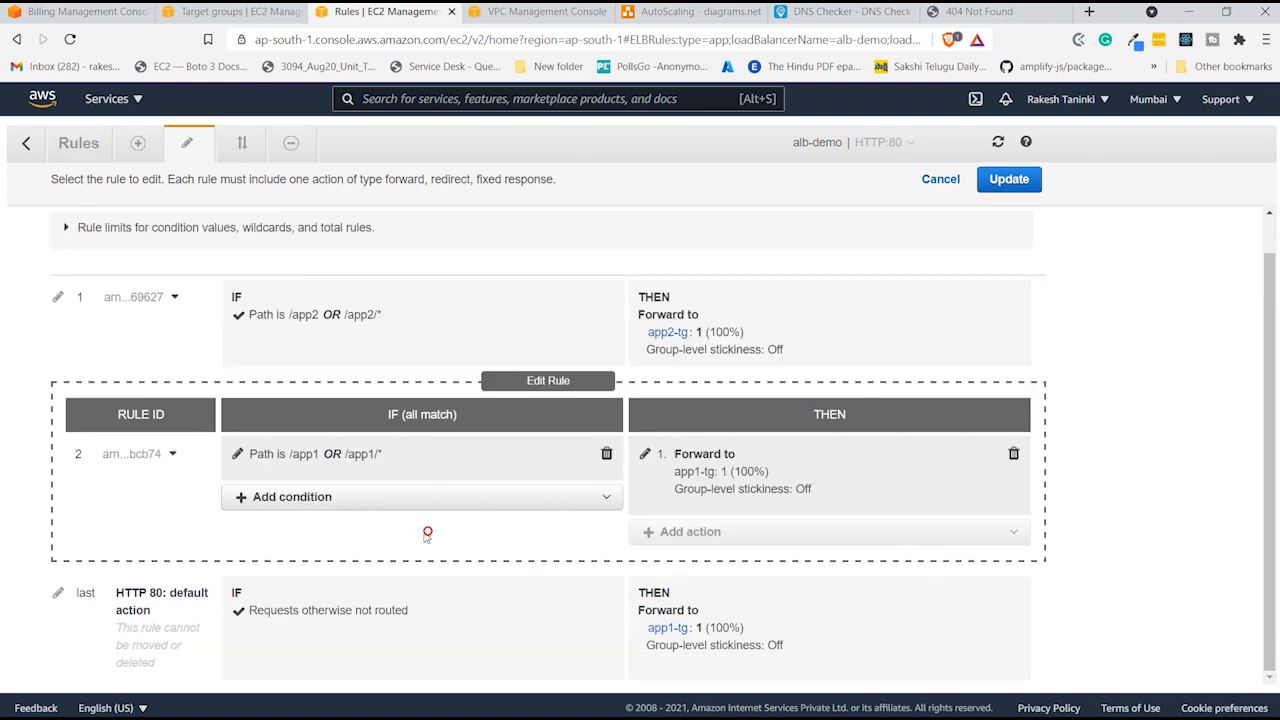
scroll(936, 257, up, 1)
click(992, 180)
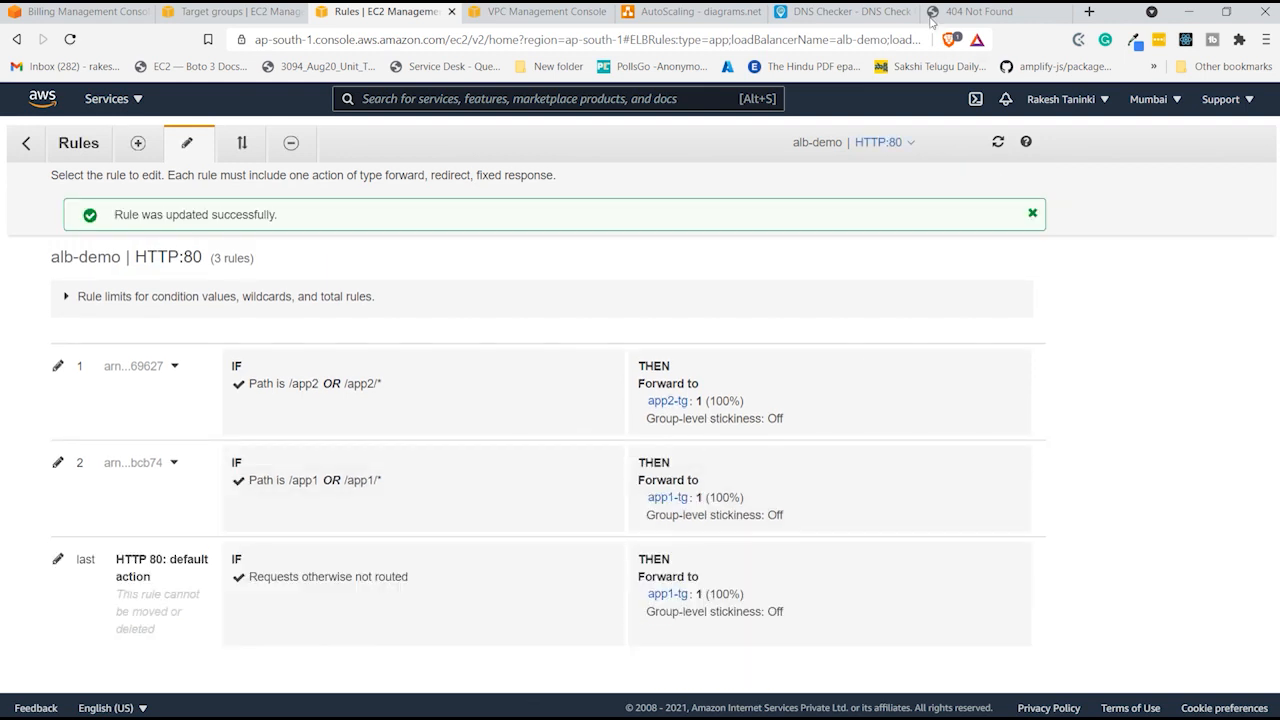
- Reload the load balancer's /app2/ page and compare its response with the /app2/* path in the listener rules
click(974, 11)
key(F5)
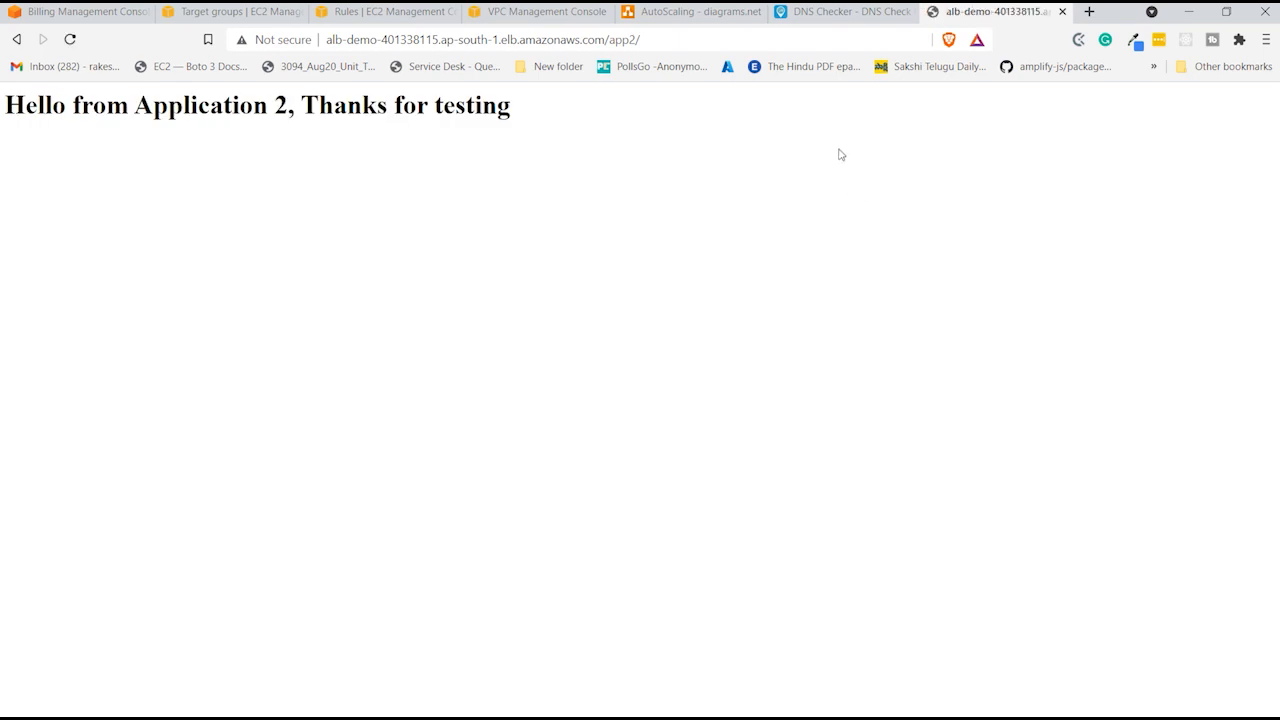
click(366, 12)
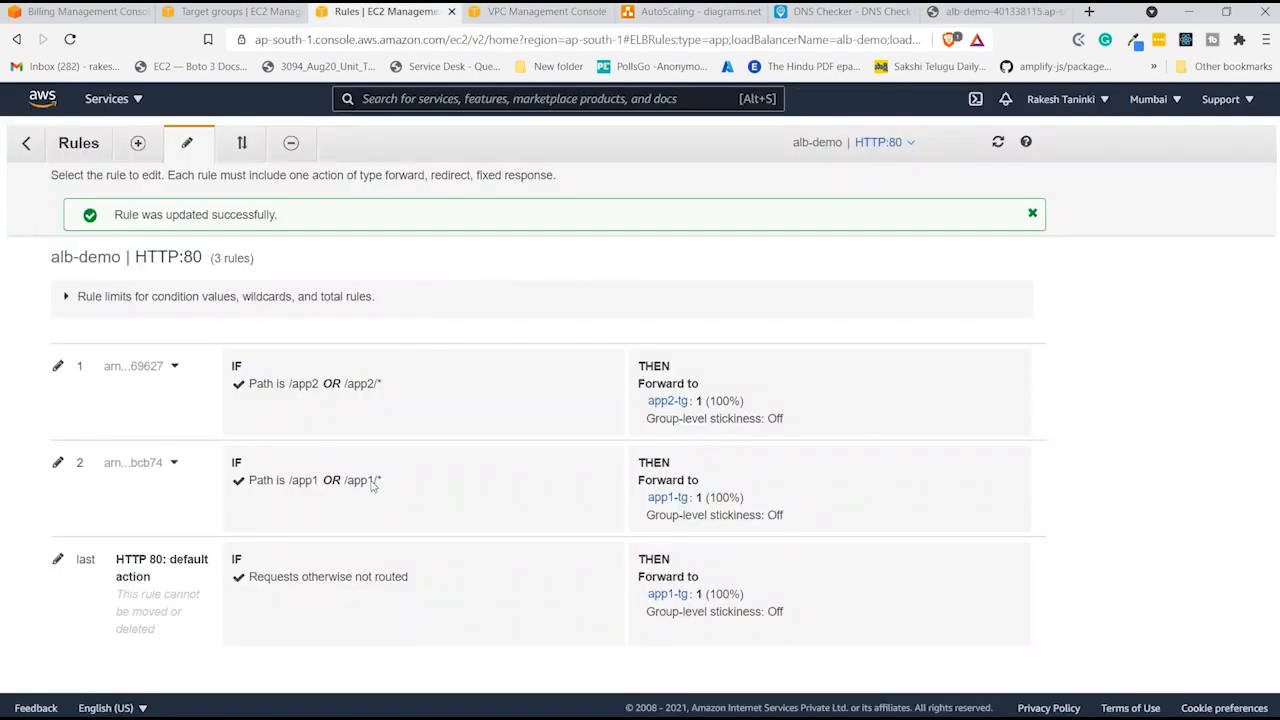
drag(346, 384, 387, 391)
click(387, 391)
click(1018, 10)
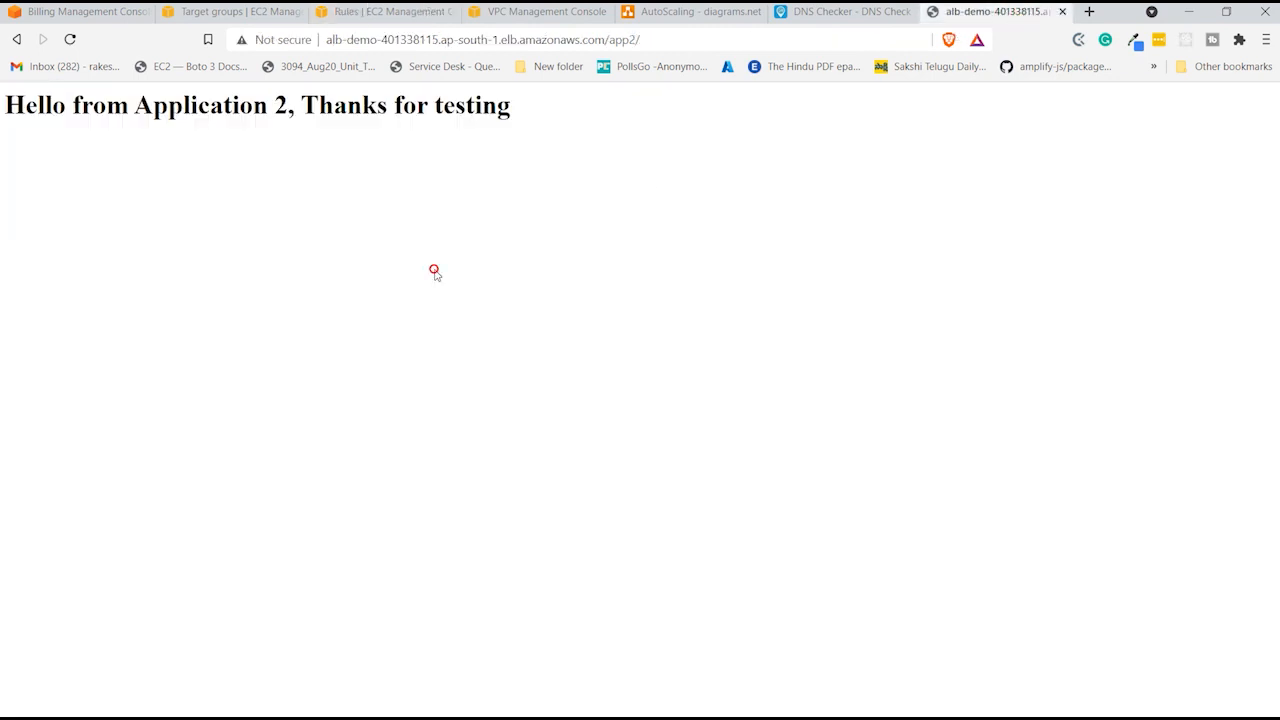
drag(18, 107, 510, 118)
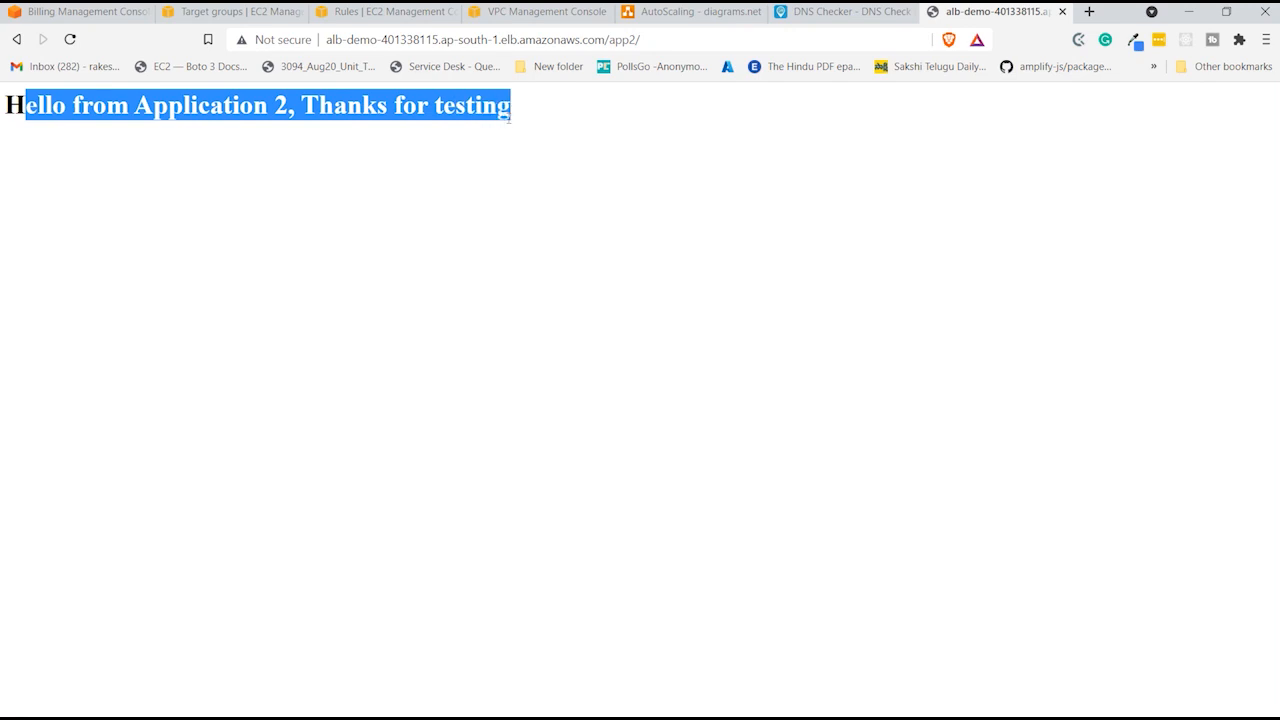
- Load the alb-demo load balancer's /app1/ path and check the page it returns
click(663, 37)
click(663, 37)
key(BackSpace)
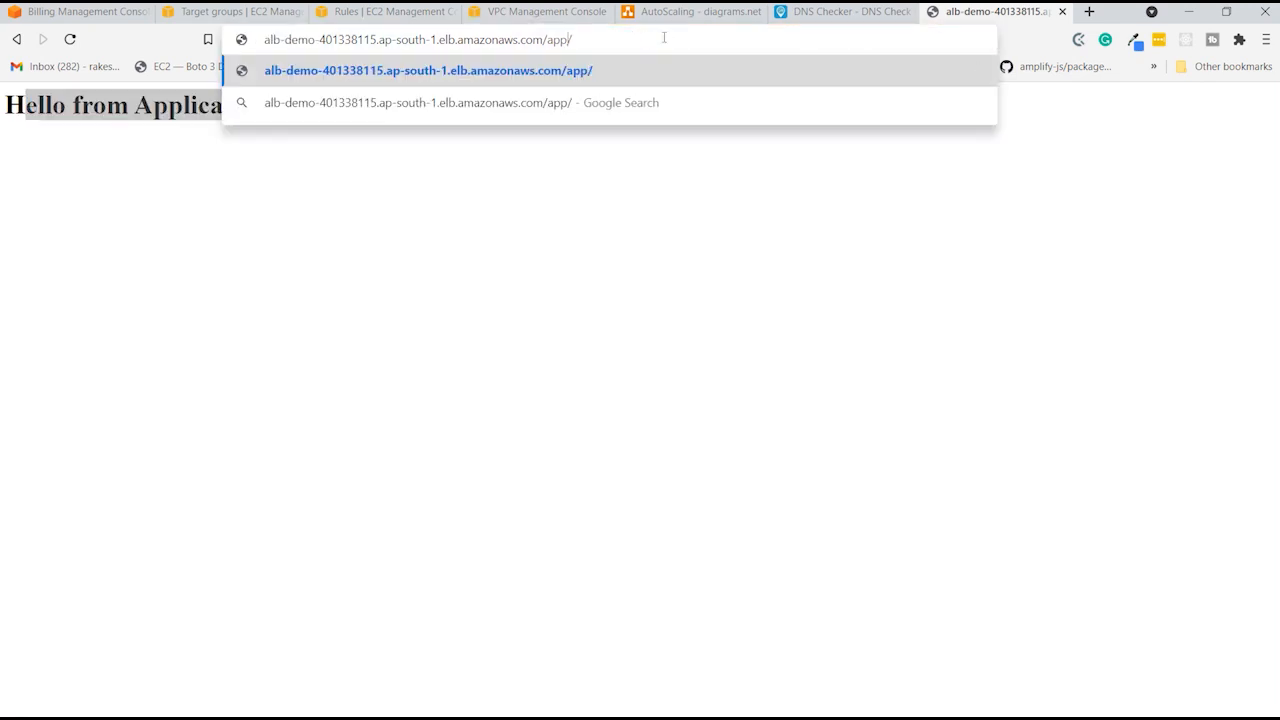
text(1)
key(Return)
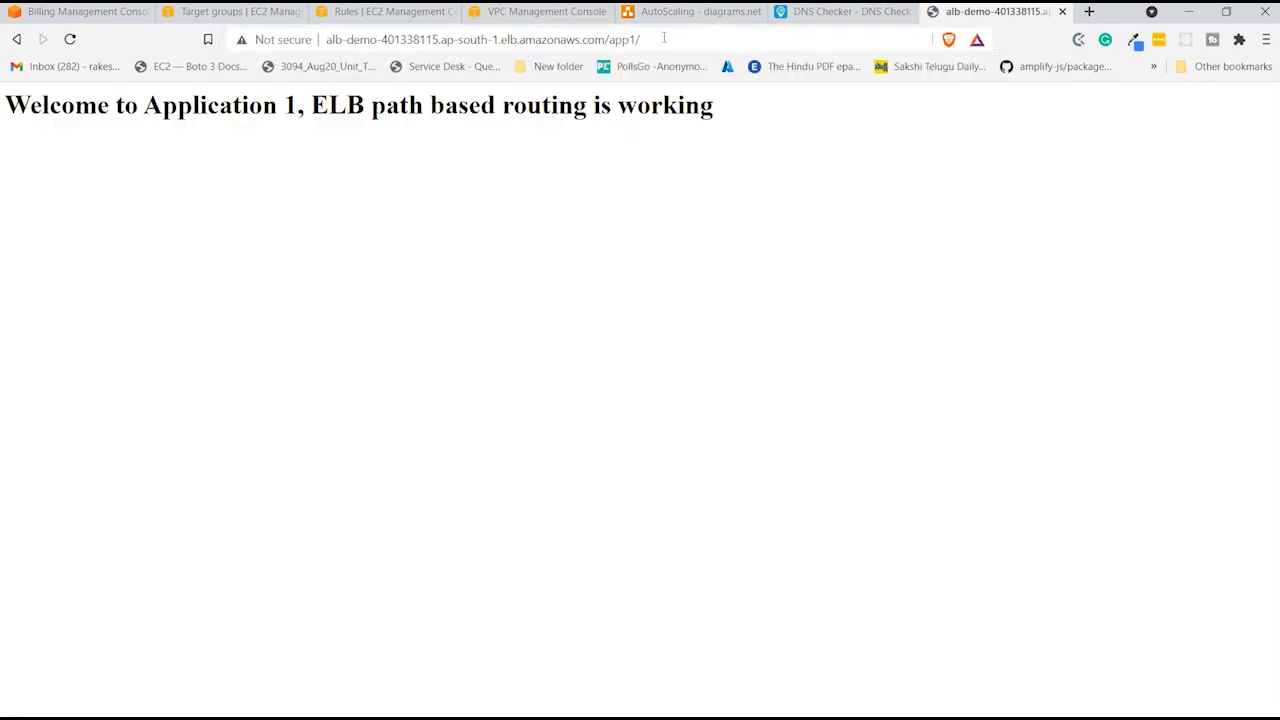
drag(140, 136, 297, 126)
click(295, 124)
- Review the /app1 and /app2 routes in the AutoScaling diagram and compare them with the load balancer's /app1/ page
click(700, 12)
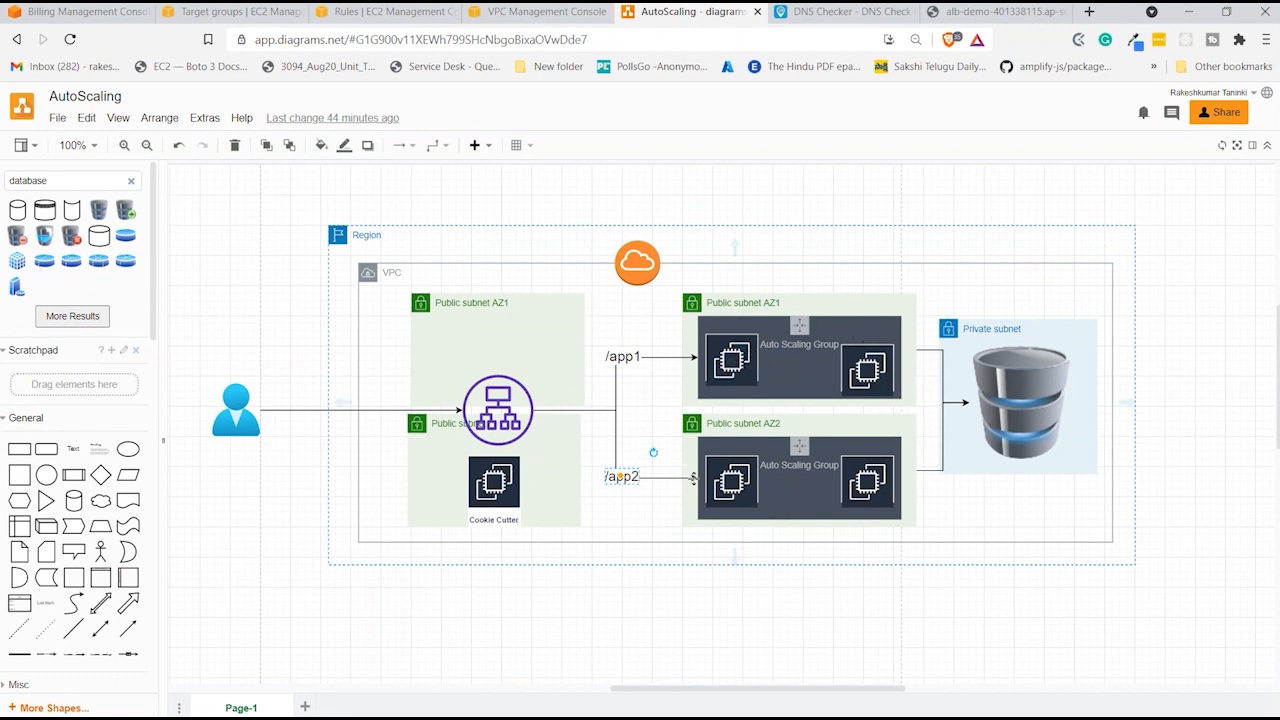
click(977, 12)
drag(740, 114, 3, 110)
click(25, 183)
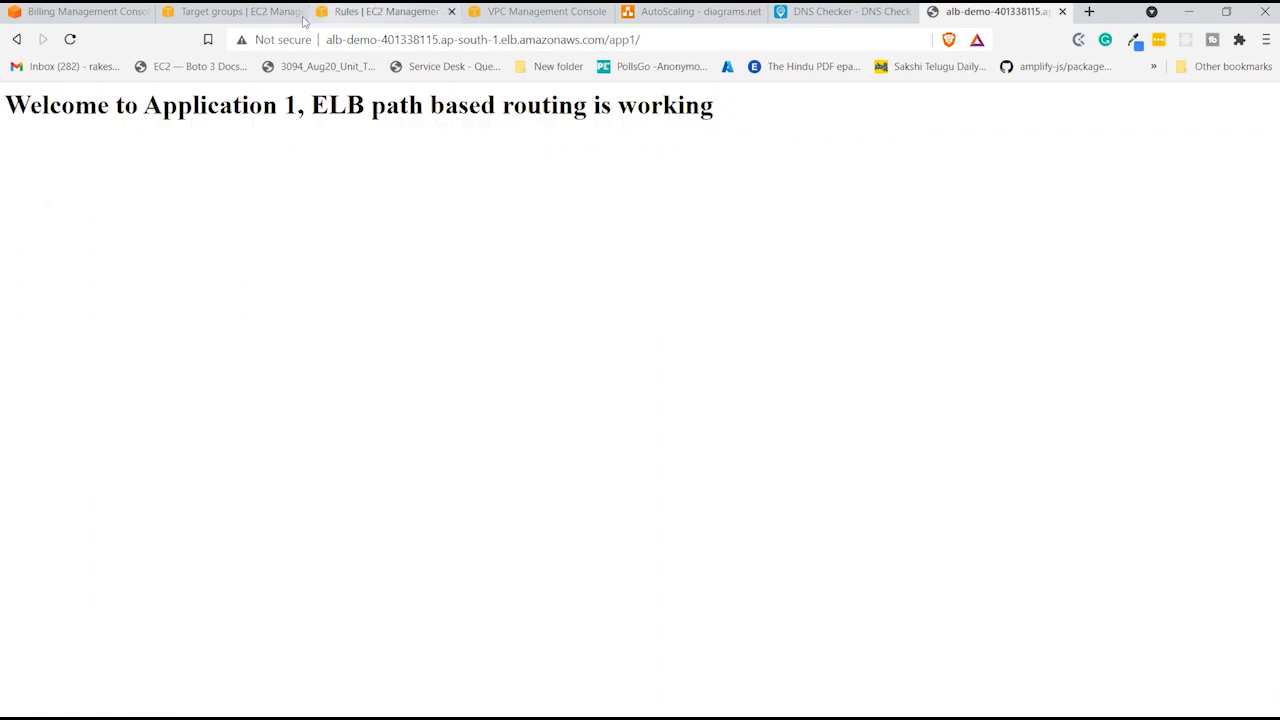
- Open the EC2 Auto Scaling groups list and review the group details of application1-asg
click(222, 12)
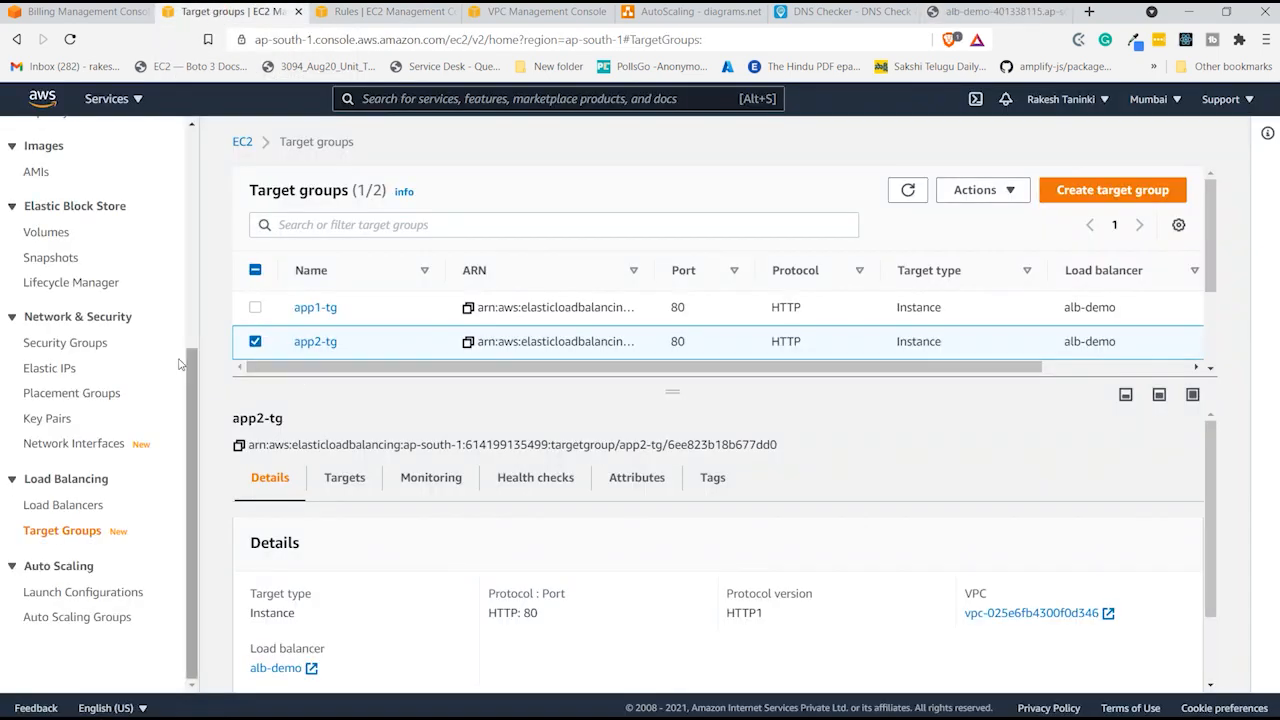
scroll(119, 405, up, 1)
scroll(116, 438, down, 1)
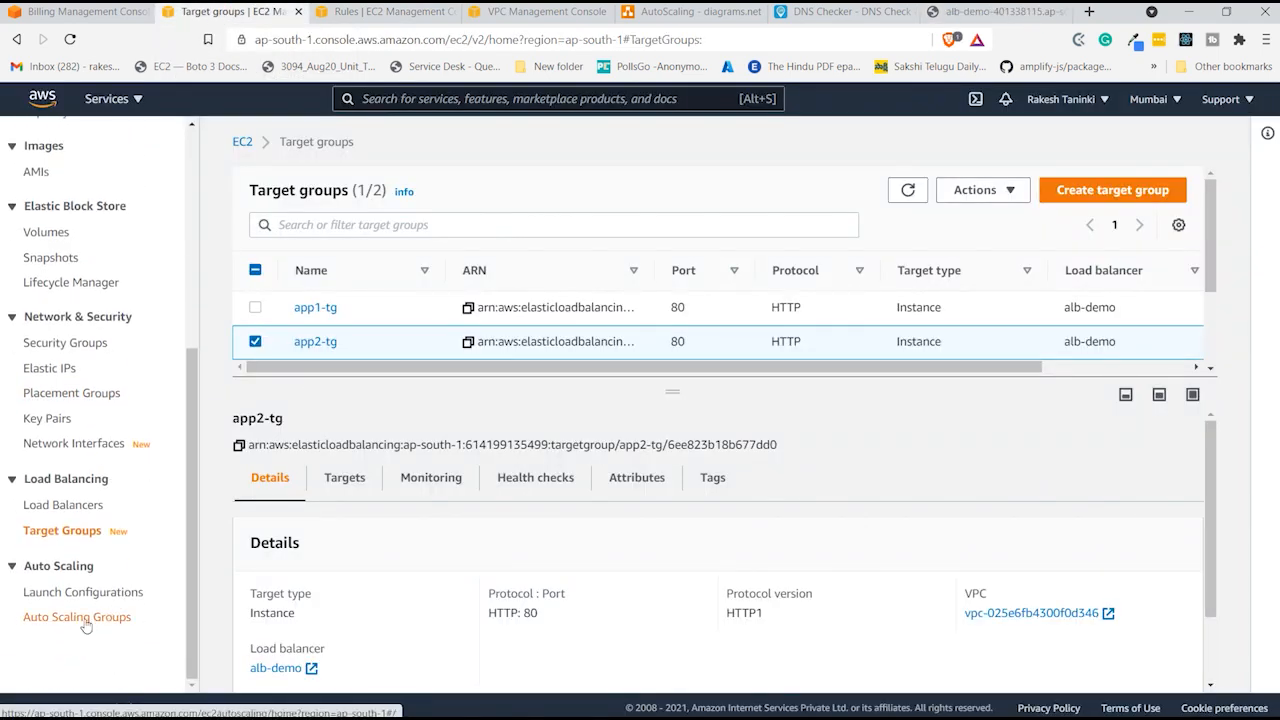
click(85, 619)
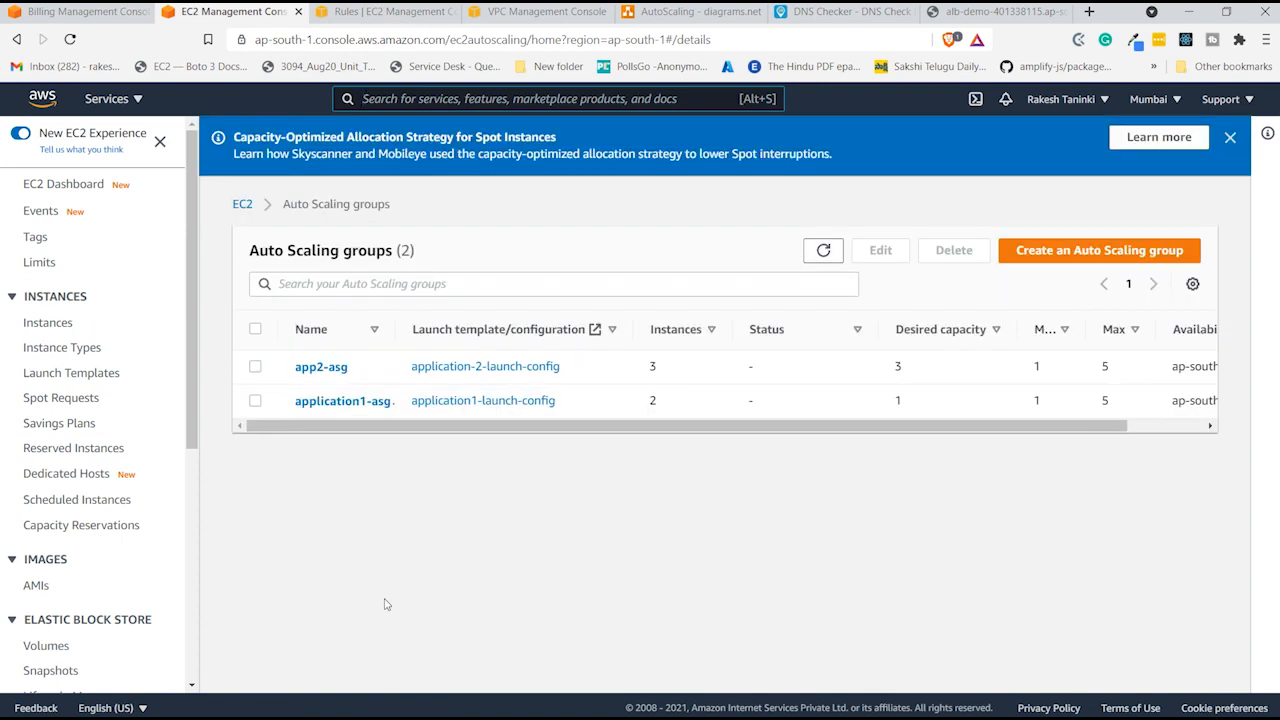
click(255, 402)
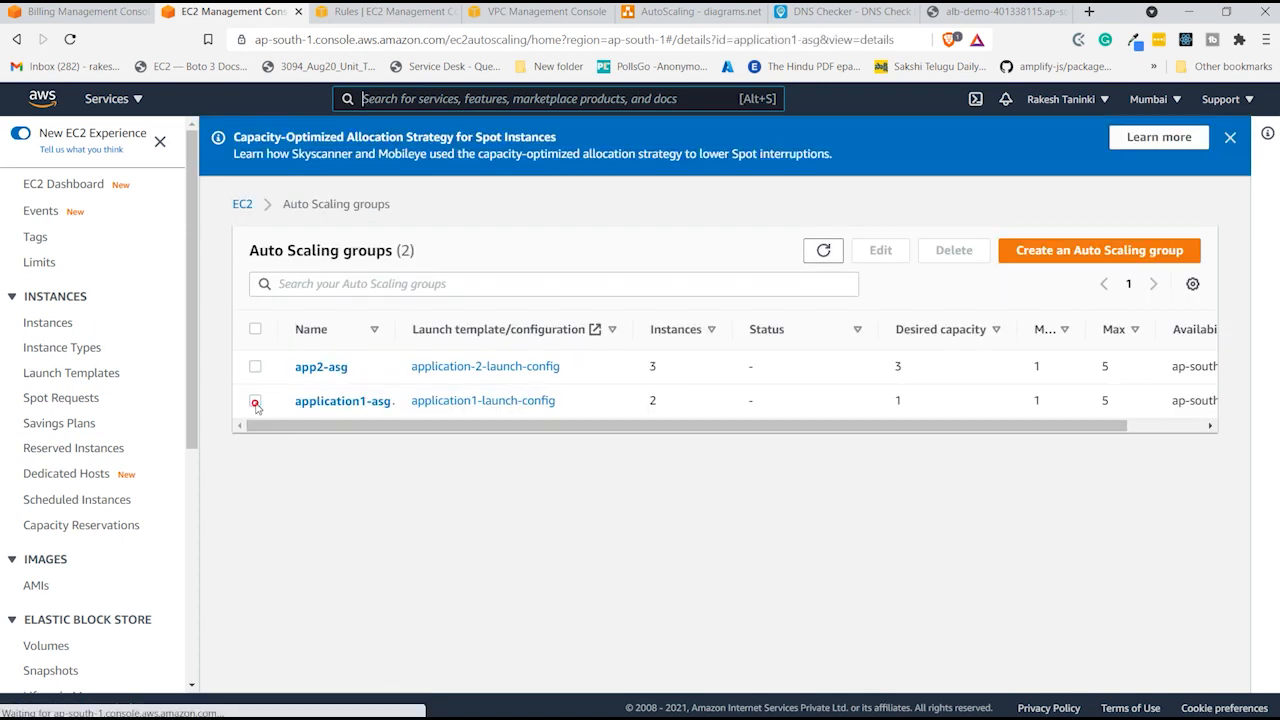
scroll(392, 500, down, 5)
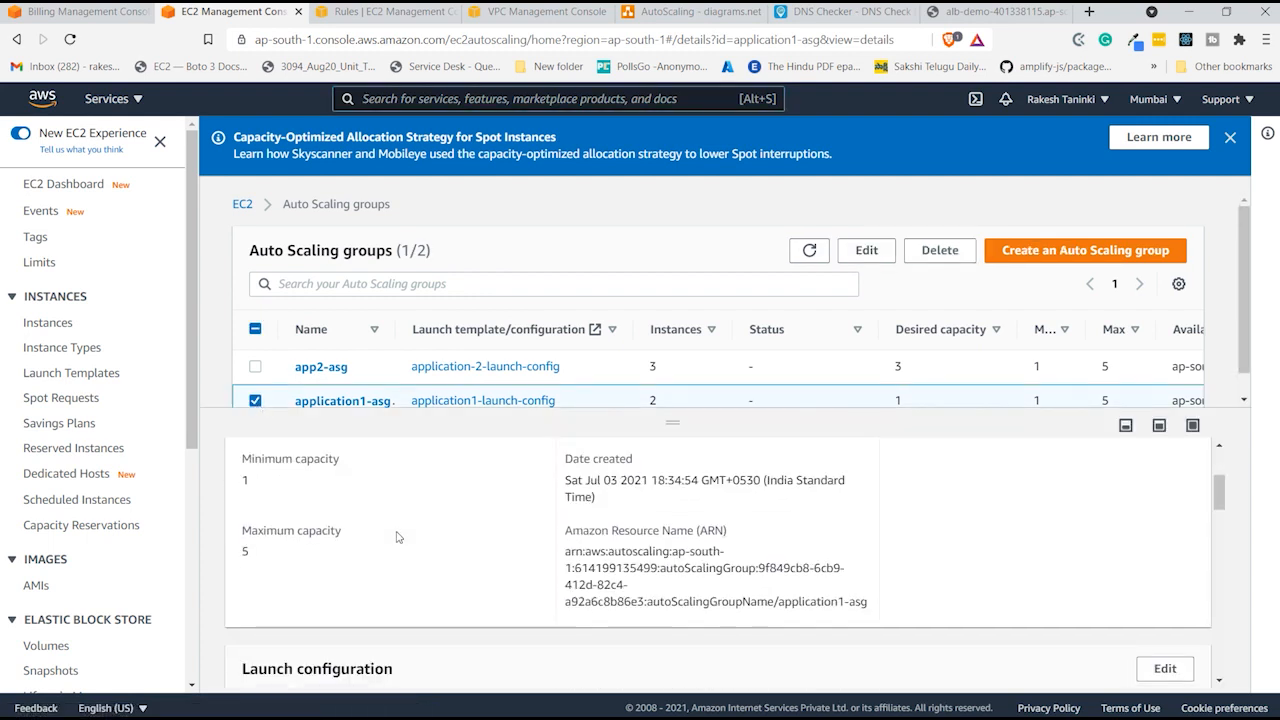
scroll(390, 537, up, 5)
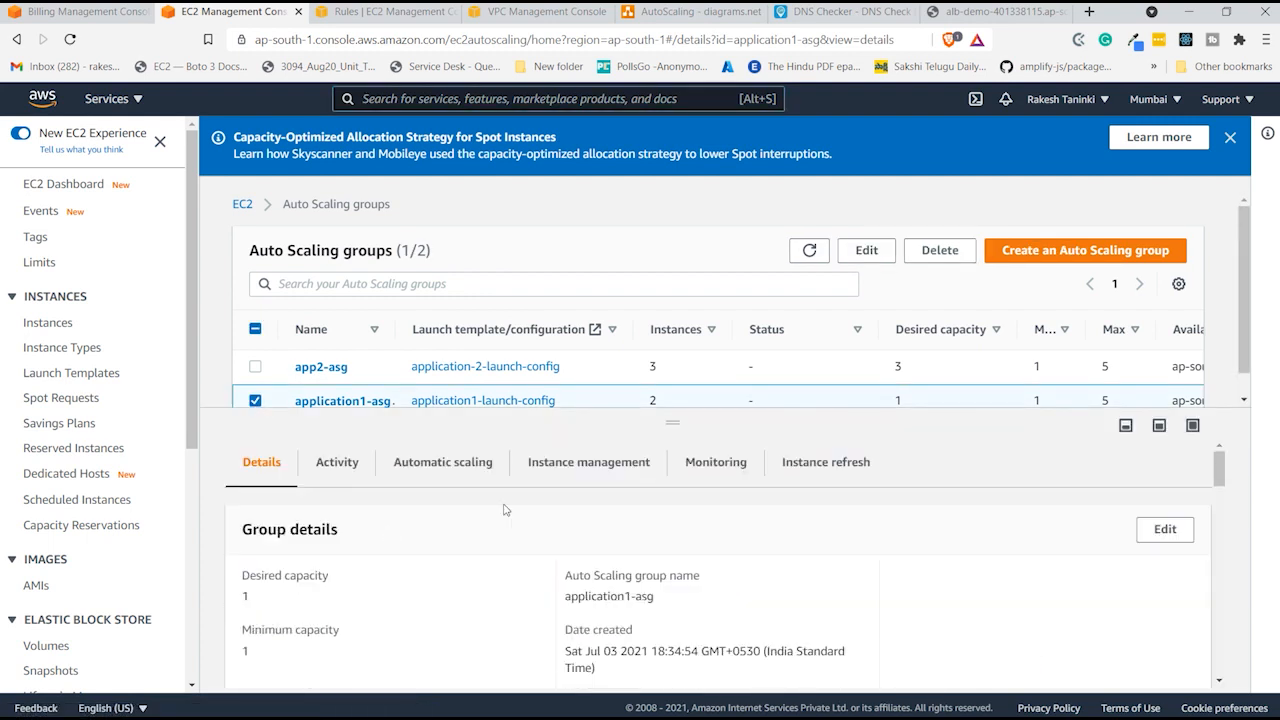
- Examine the CloudWatch monitoring details of application1-asg for both Auto Scaling and EC2 metrics
click(716, 466)
scroll(525, 596, down, 1)
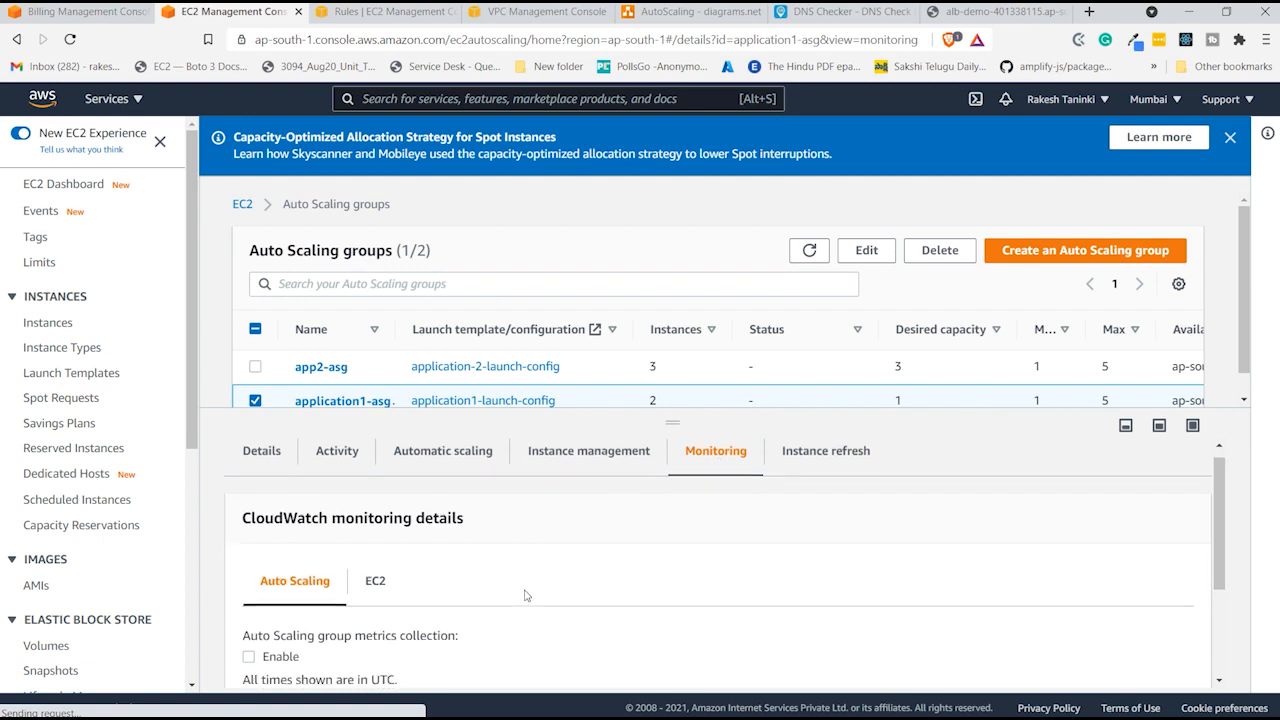
scroll(525, 596, down, 3)
scroll(525, 596, up, 3)
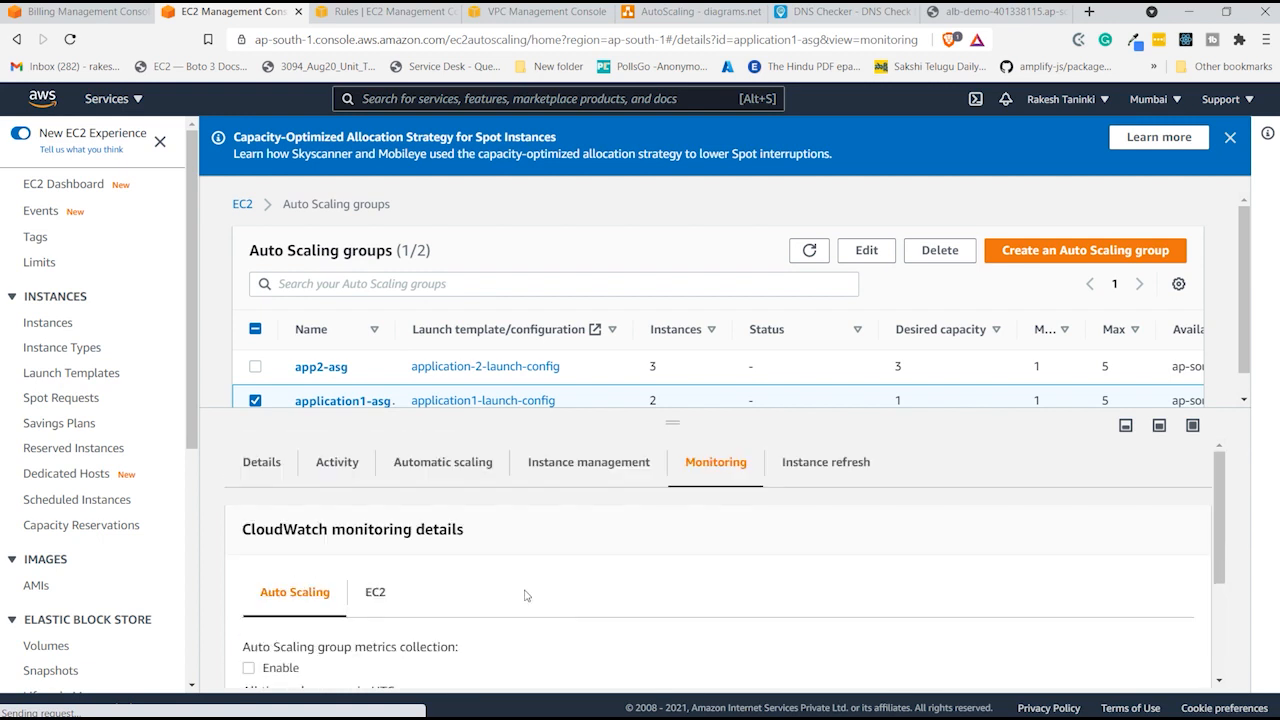
scroll(510, 590, down, 1)
click(390, 512)
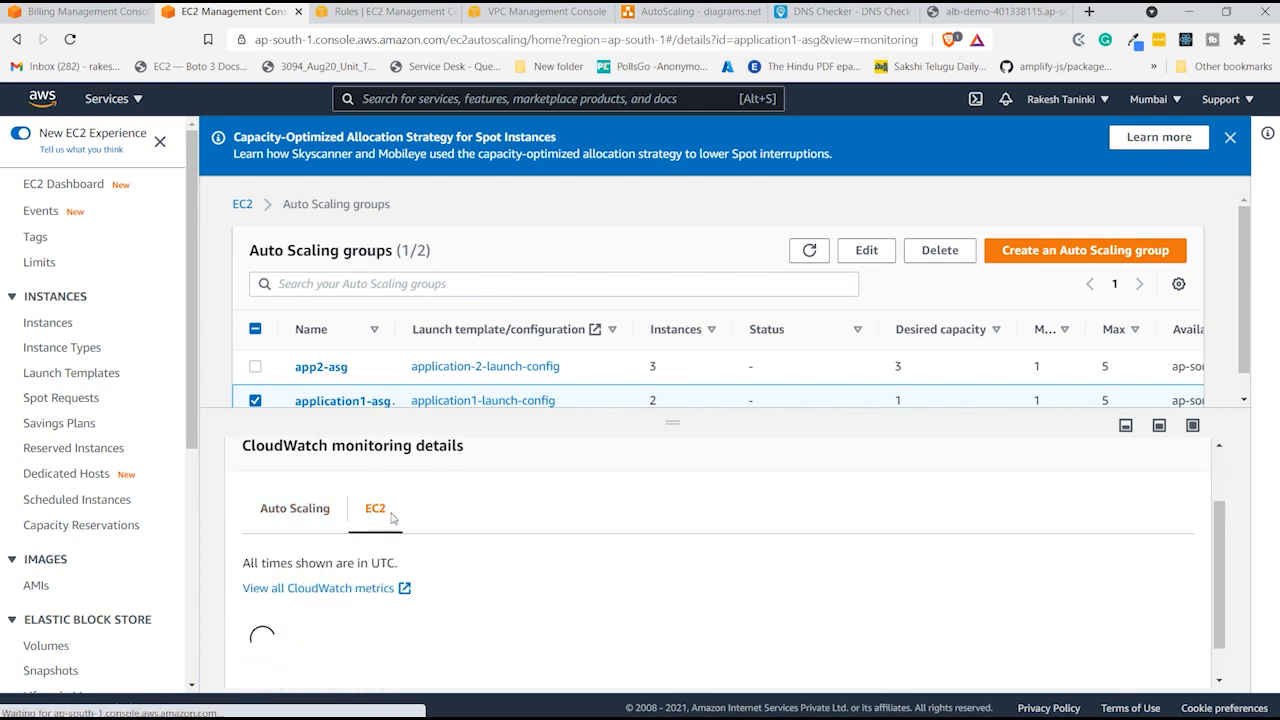
scroll(393, 516, down, 1)
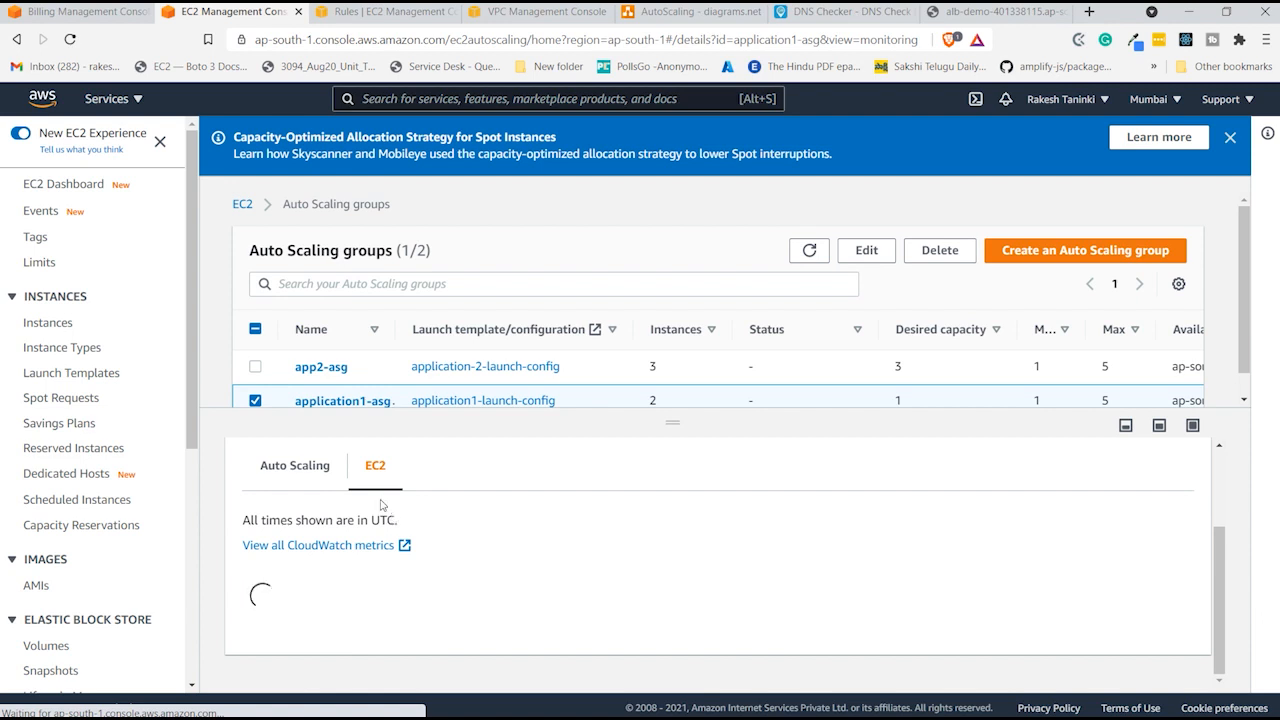
click(316, 467)
scroll(410, 618, down, 1)
scroll(412, 613, up, 2)
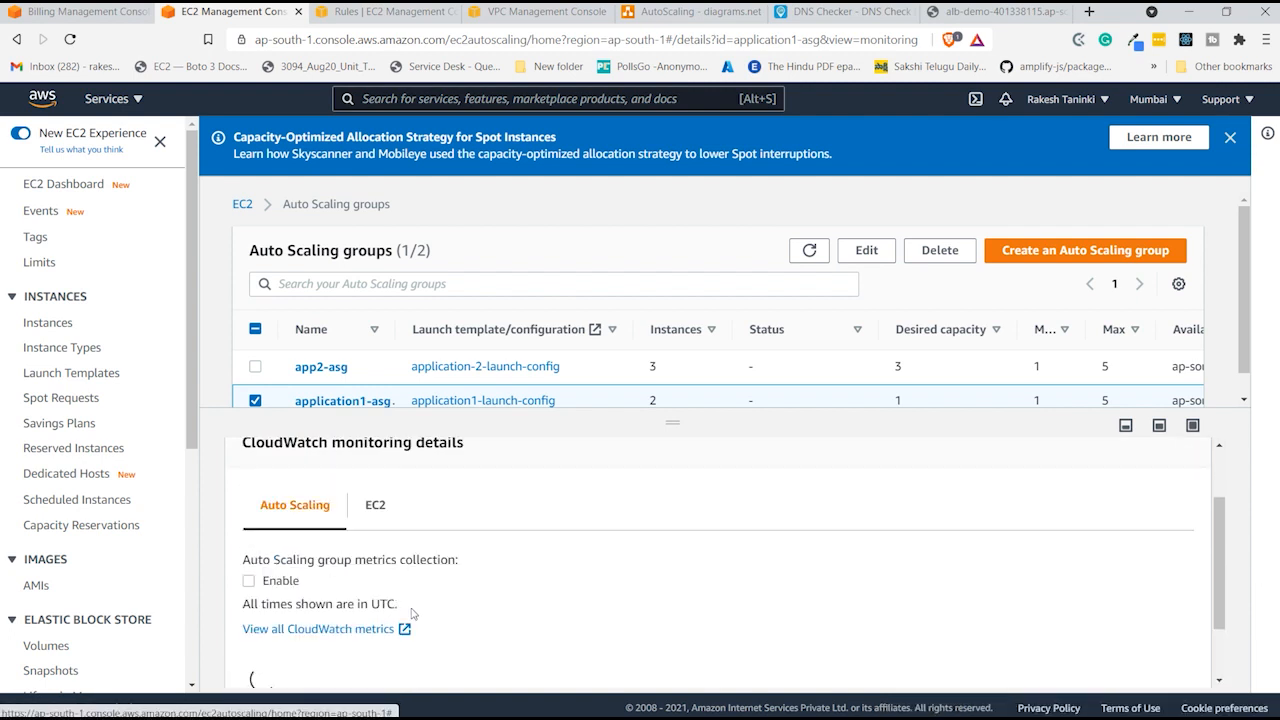
scroll(410, 610, down, 1)
scroll(412, 607, up, 2)
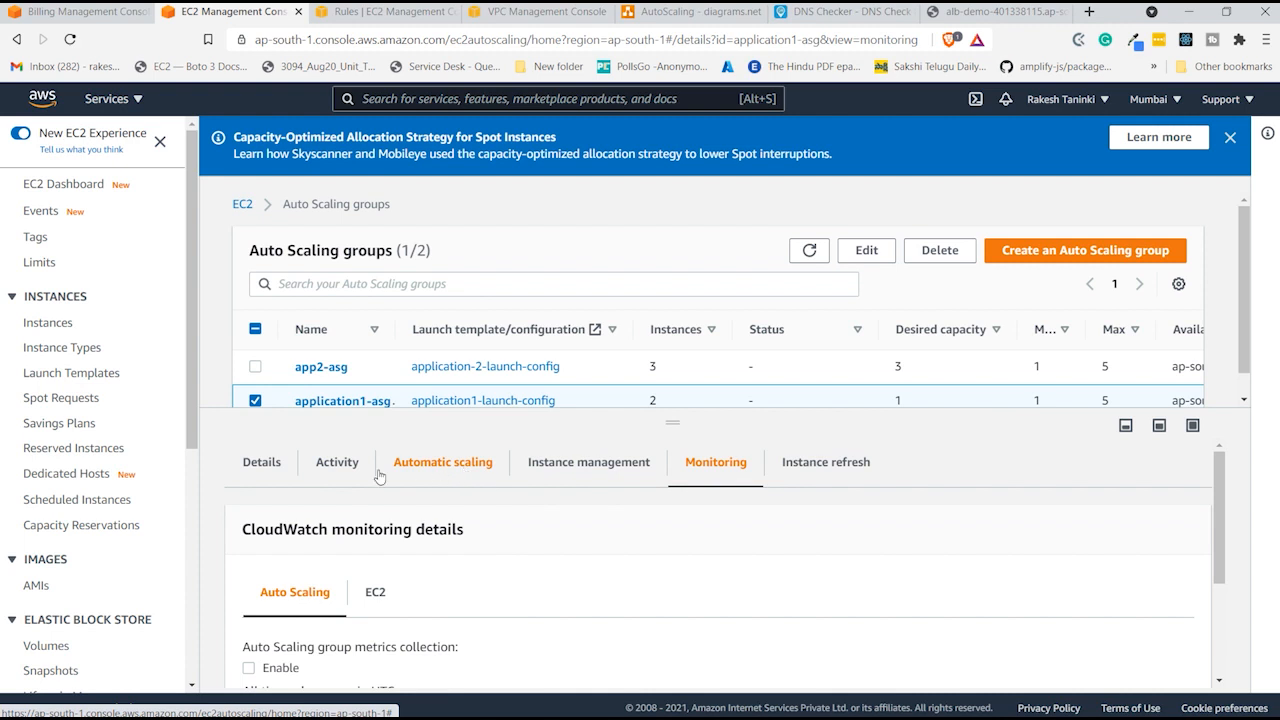
- Examine the activity history of application1-asg, including the status and cause of each instance launch and termination
click(337, 468)
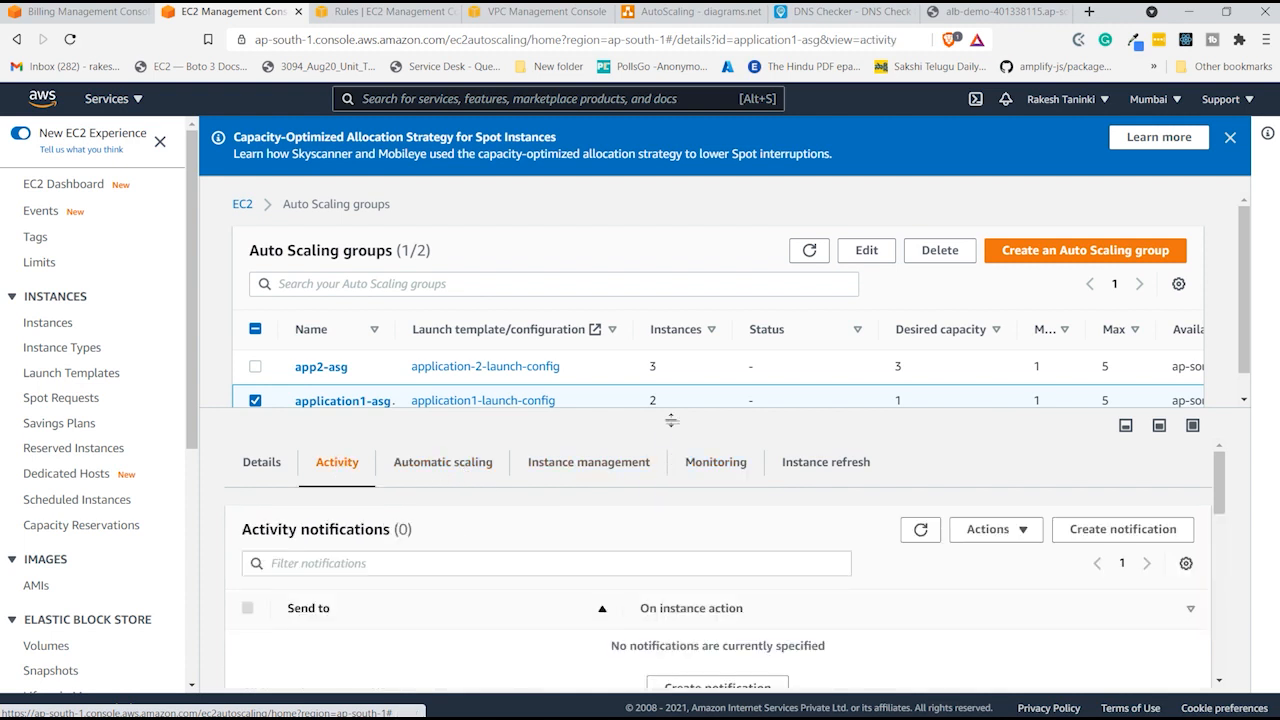
drag(672, 420, 676, 386)
scroll(635, 669, down, 6)
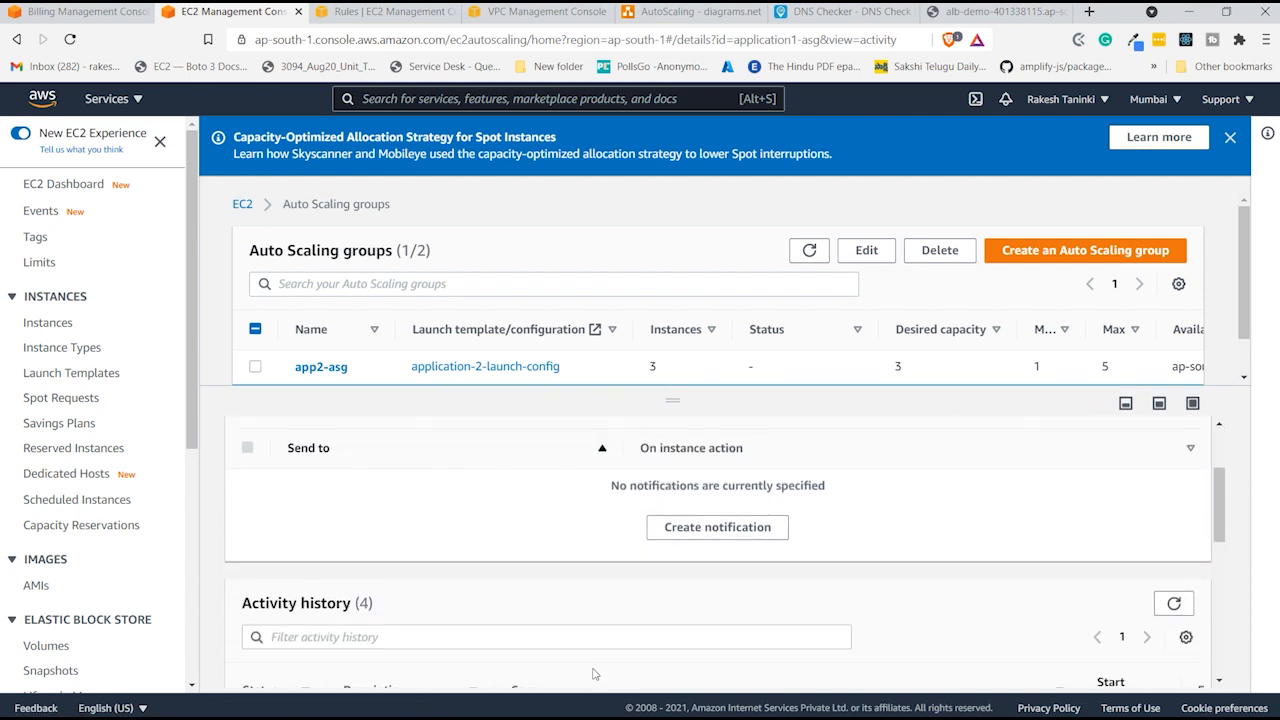
scroll(607, 611, down, 4)
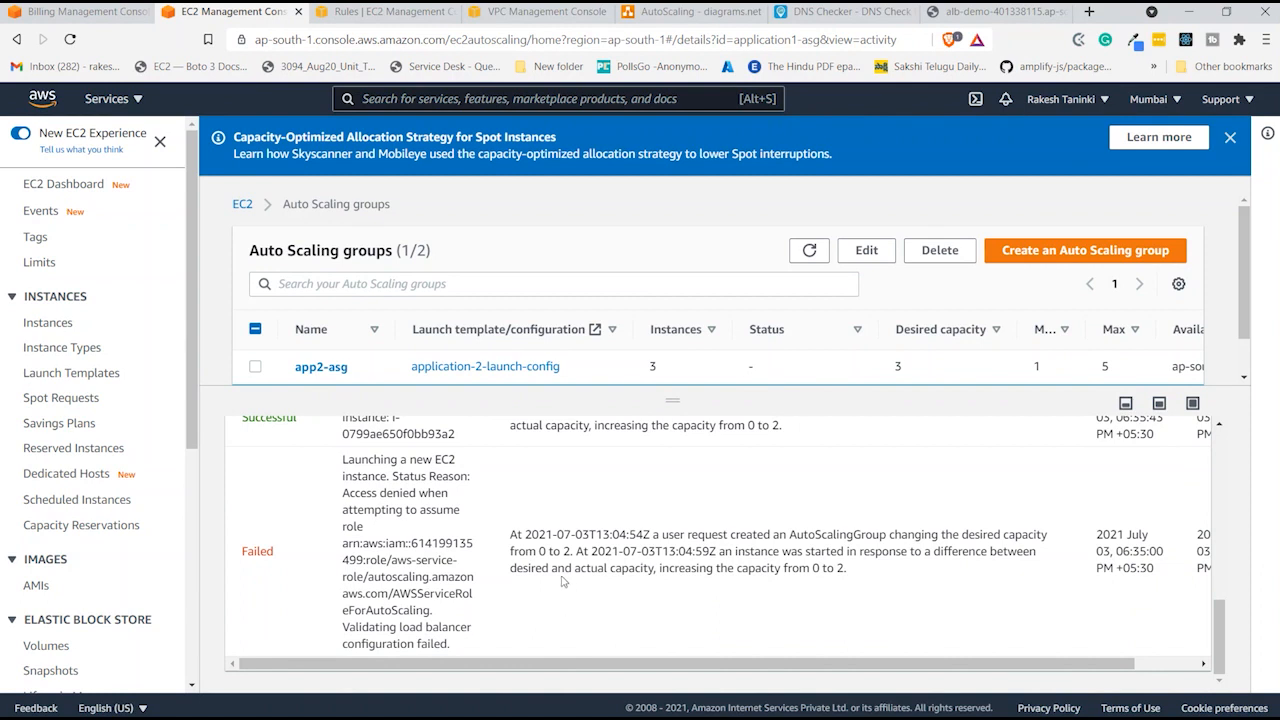
drag(511, 533, 813, 576)
scroll(355, 638, up, 1)
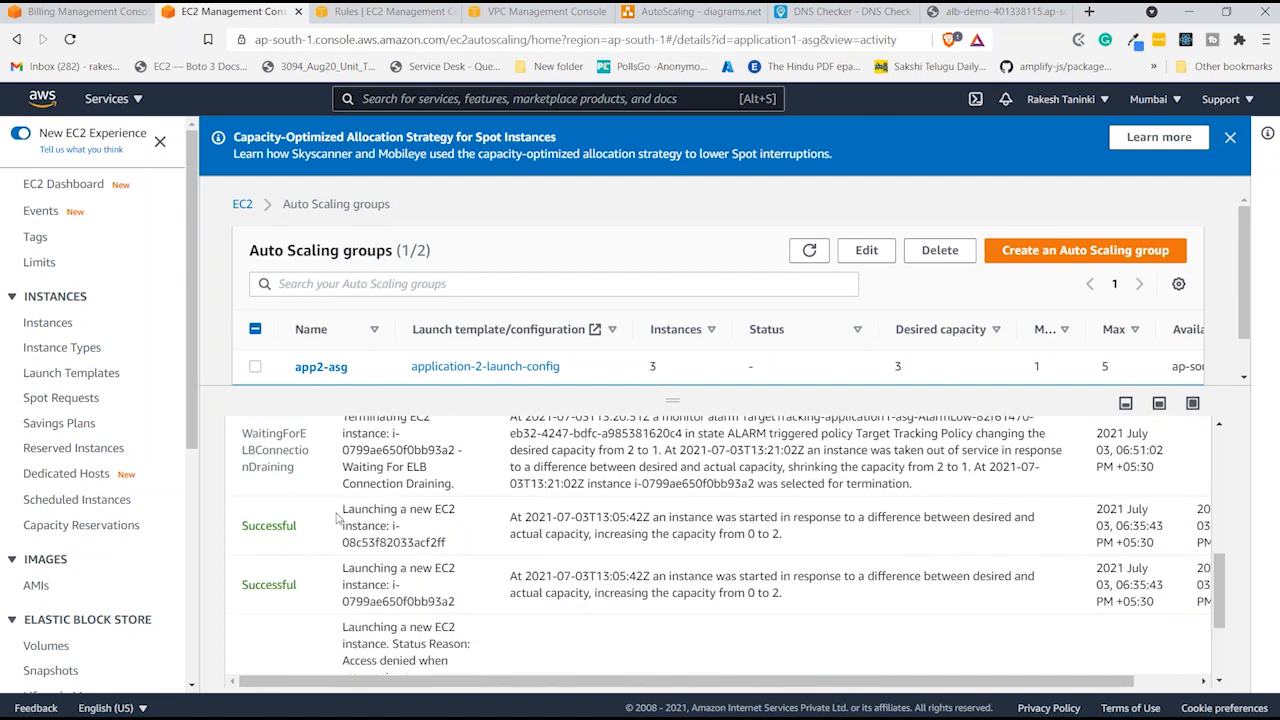
drag(337, 511, 450, 554)
drag(326, 575, 464, 601)
click(464, 601)
scroll(464, 601, up, 1)
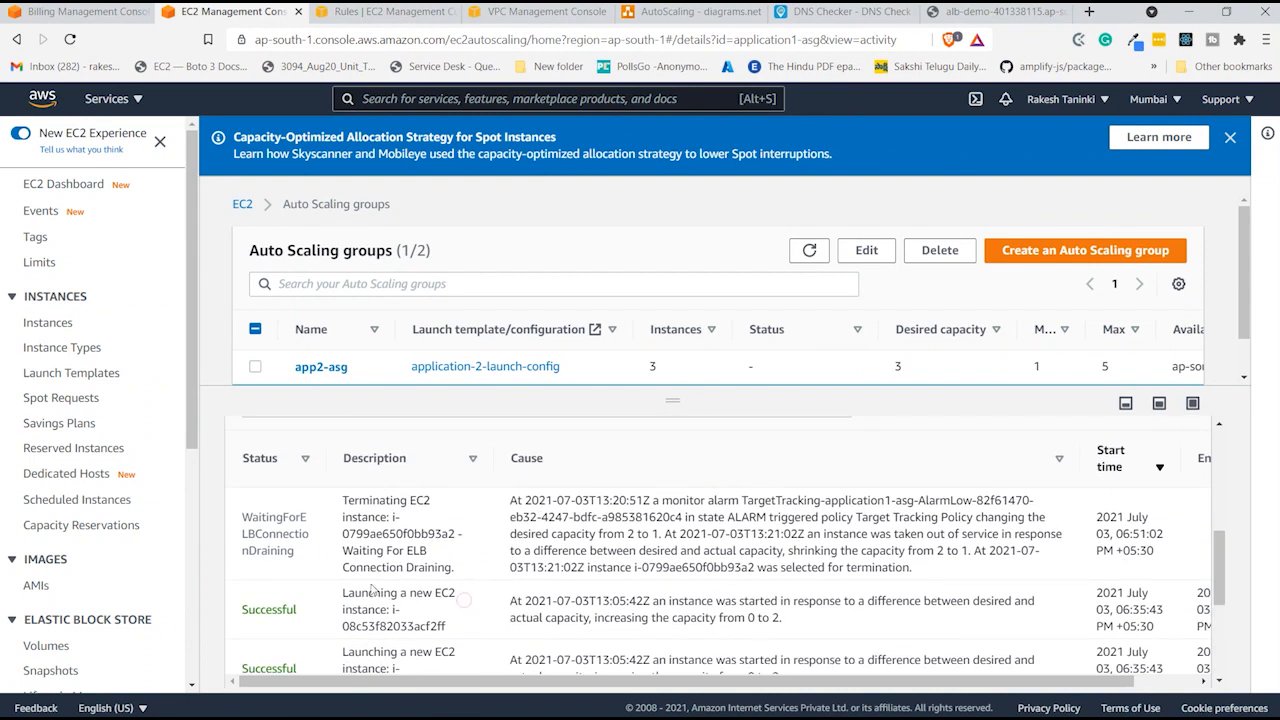
drag(242, 505, 306, 555)
click(308, 557)
scroll(309, 560, down, 2)
scroll(309, 560, down, 1)
scroll(309, 560, up, 4)
scroll(309, 560, up, 4)
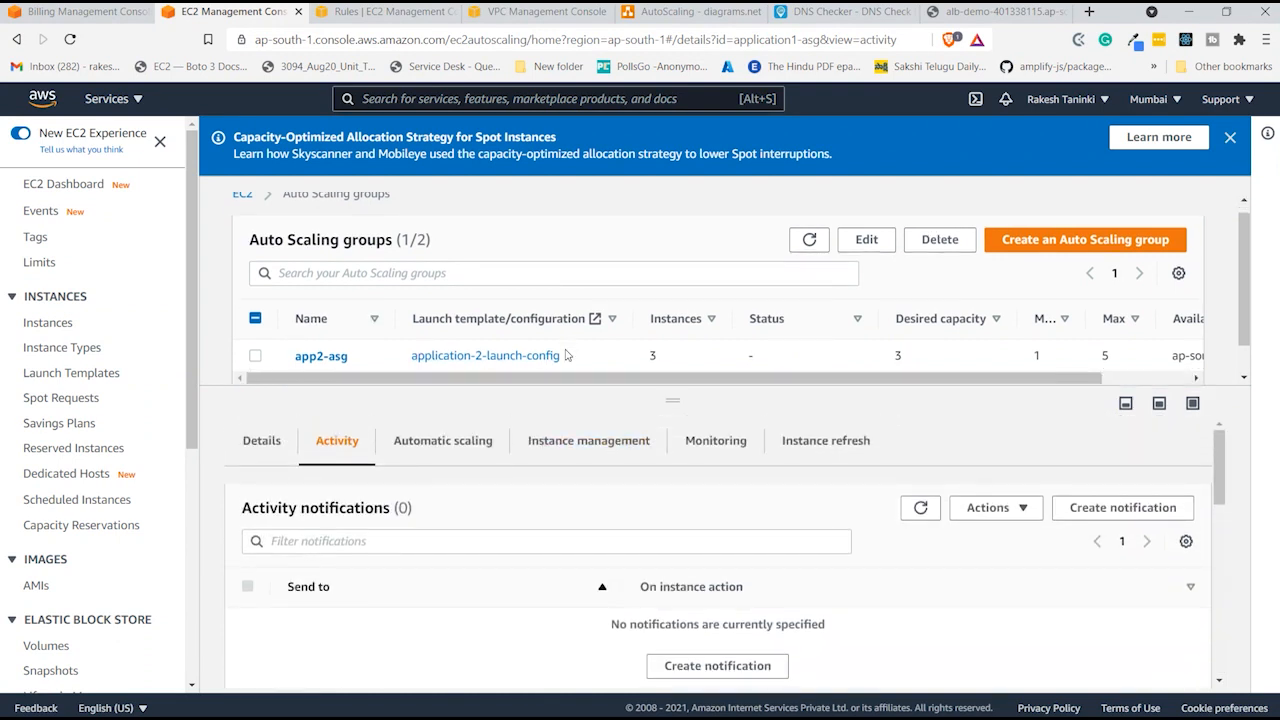
- Select only app2-asg and review the instance launches in its activity history
scroll(415, 363, down, 1)
click(254, 322)
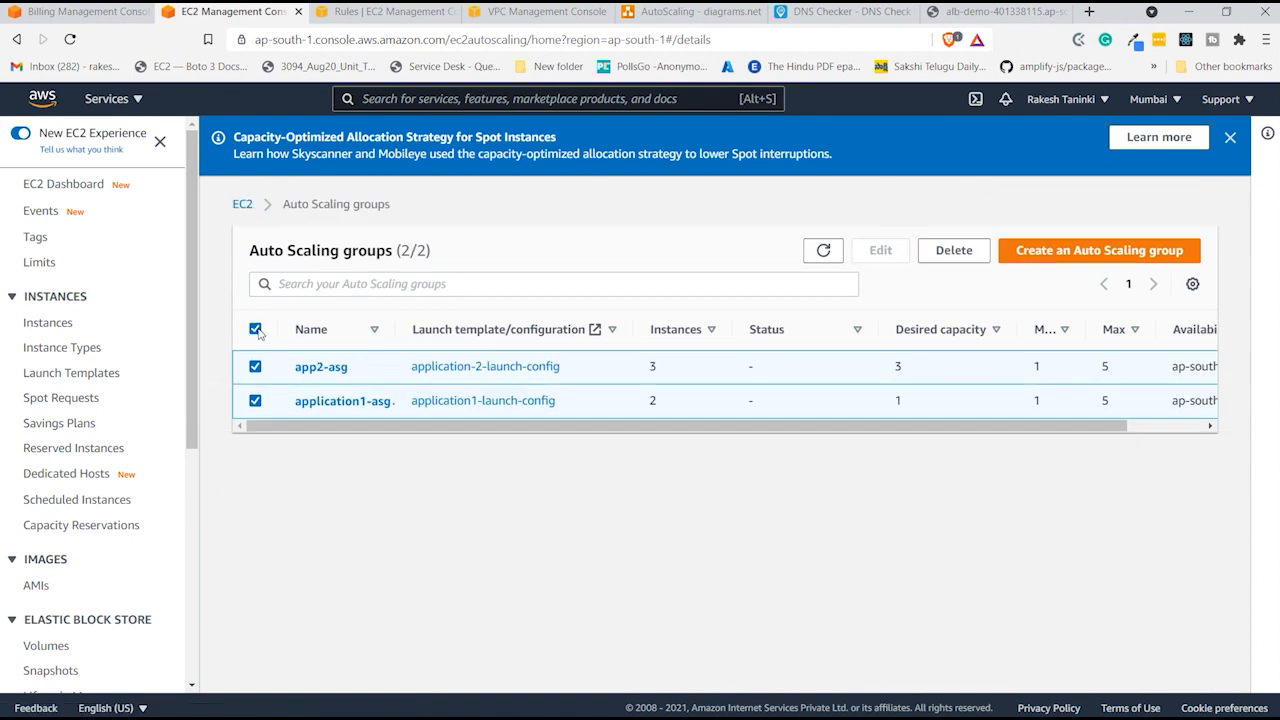
click(255, 401)
scroll(386, 563, down, 5)
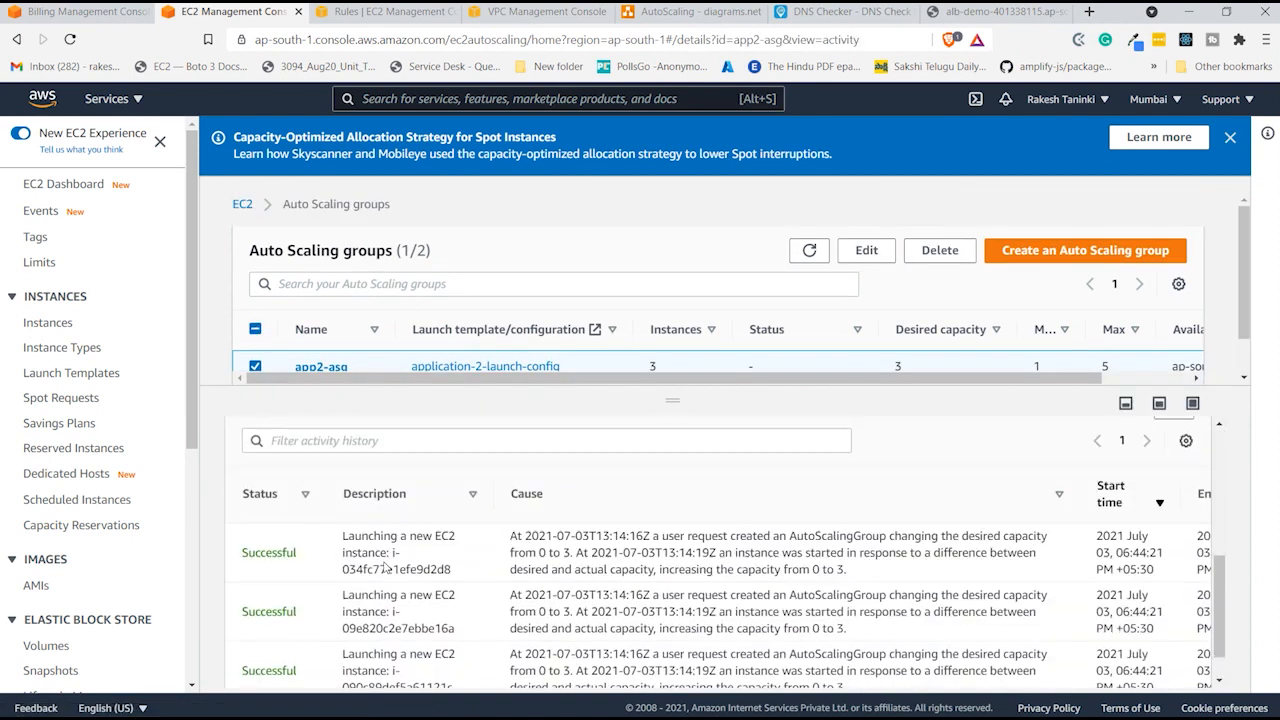
scroll(386, 563, down, 1)
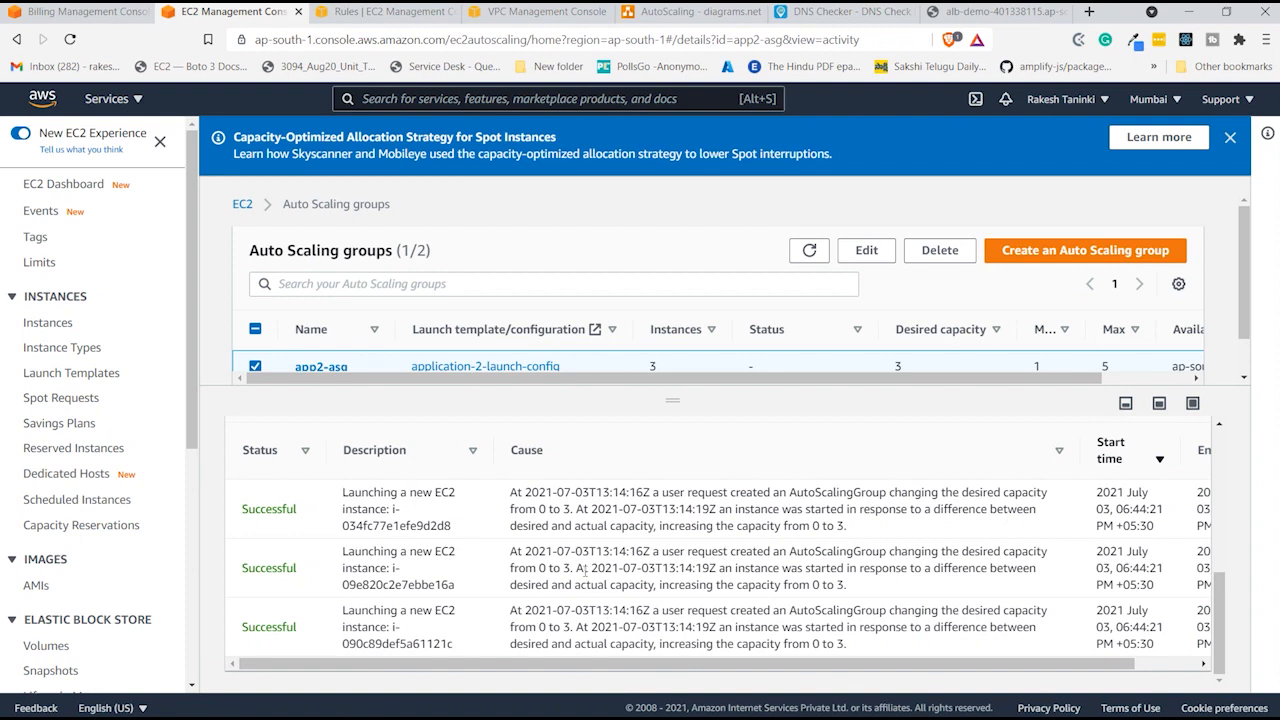
drag(604, 665, 551, 648)
drag(677, 395, 655, 477)
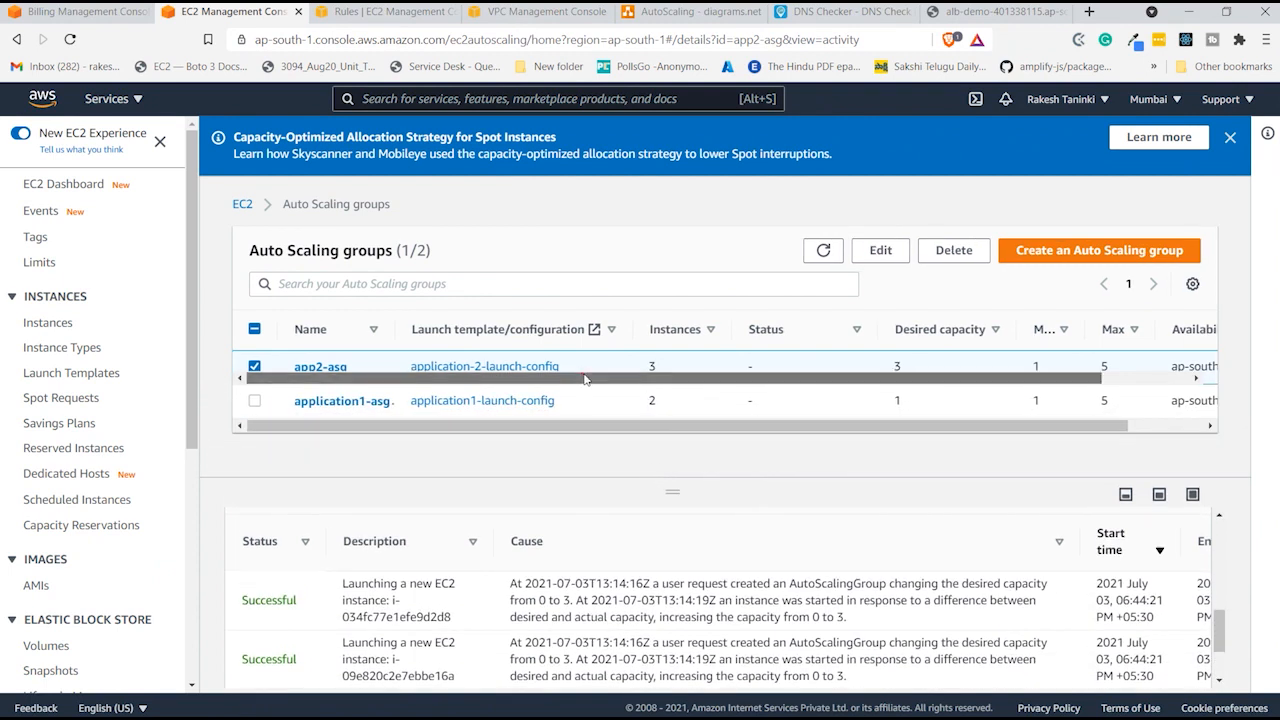
mouse_move(670, 490)
mouse_down()
mouse_move(671, 525)
mouse_move(672, 505)
mouse_up()
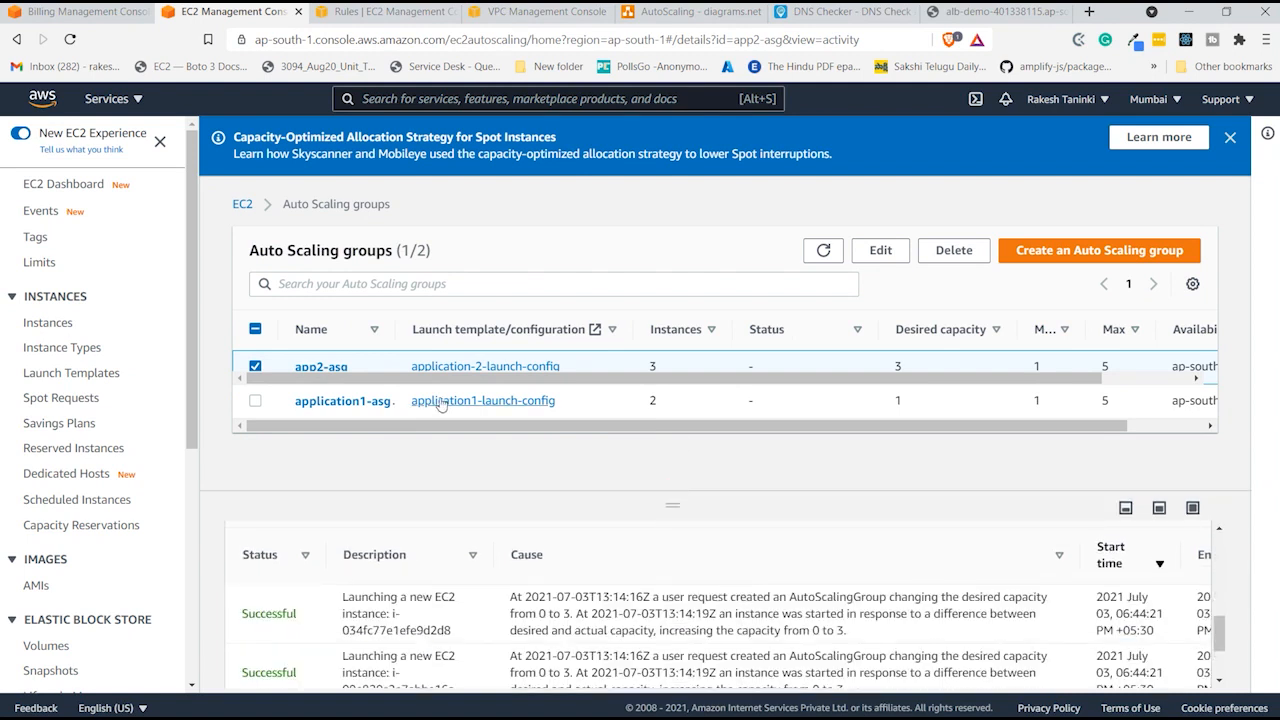
- Select only application1-asg again and review its activity history in an enlarged details pane
click(256, 401)
click(255, 367)
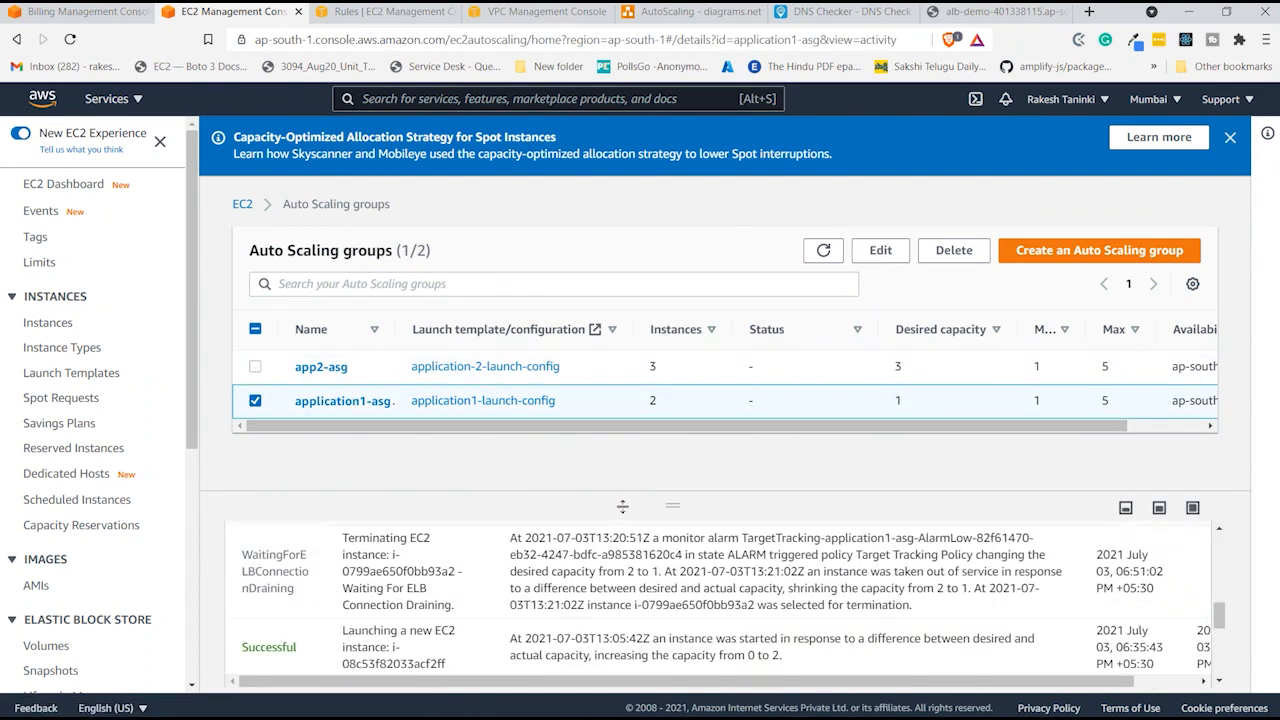
drag(687, 520, 760, 300)
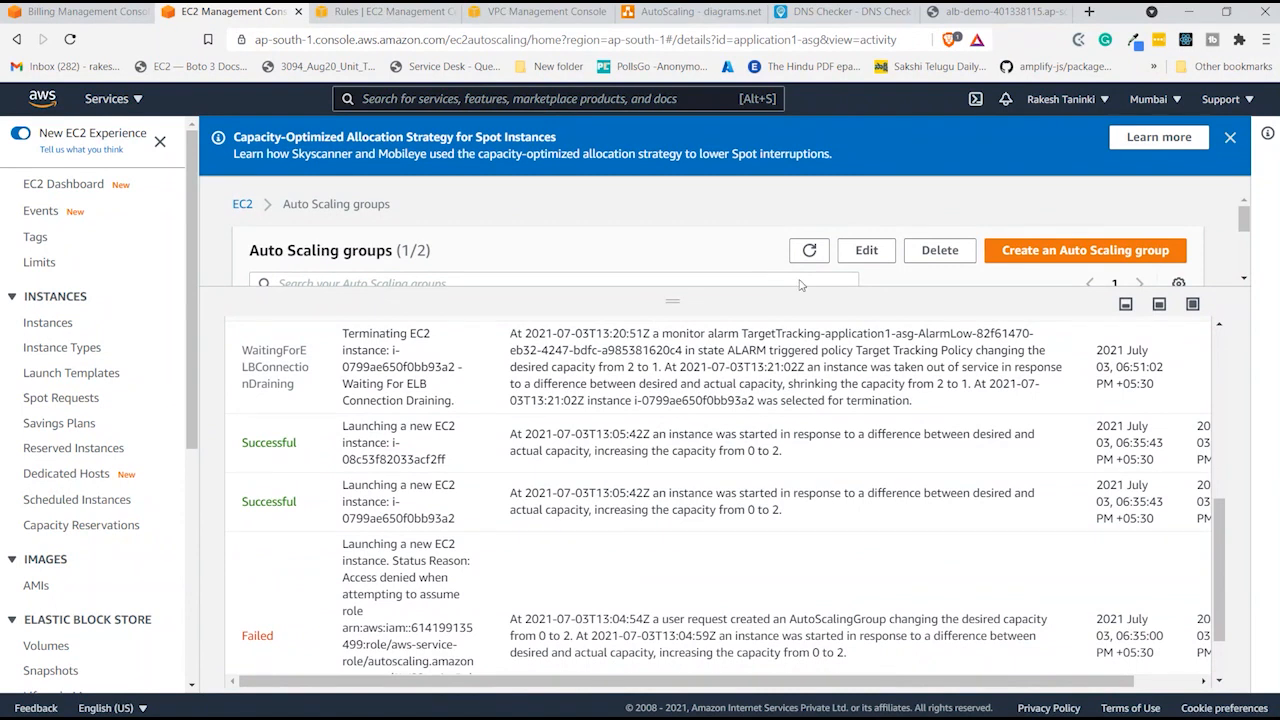
click(1159, 304)
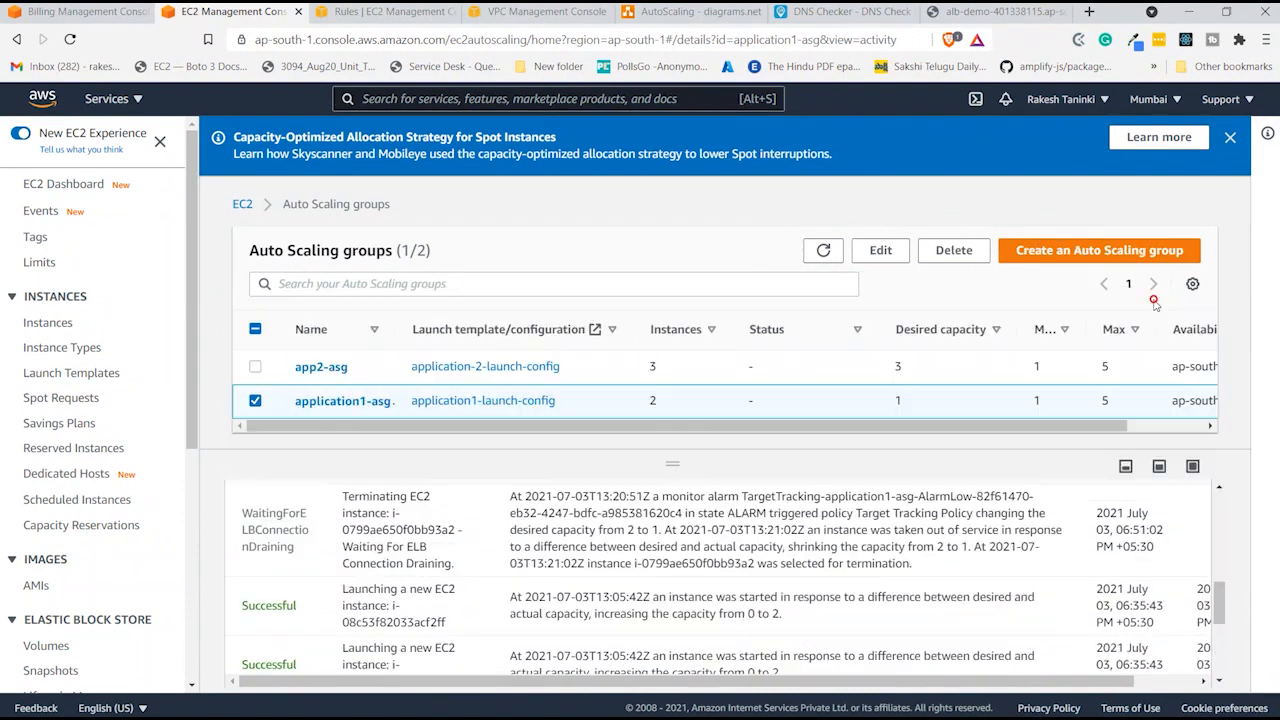
click(1131, 467)
click(1191, 677)
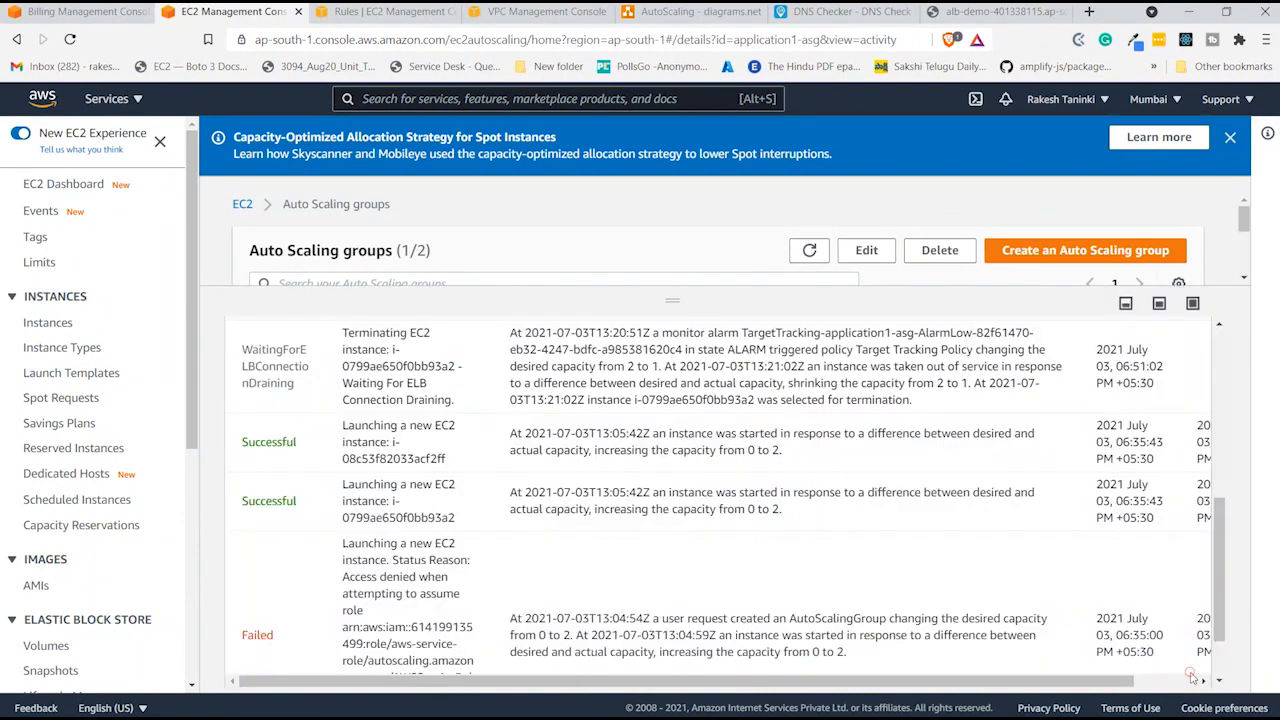
scroll(878, 419, up, 5)
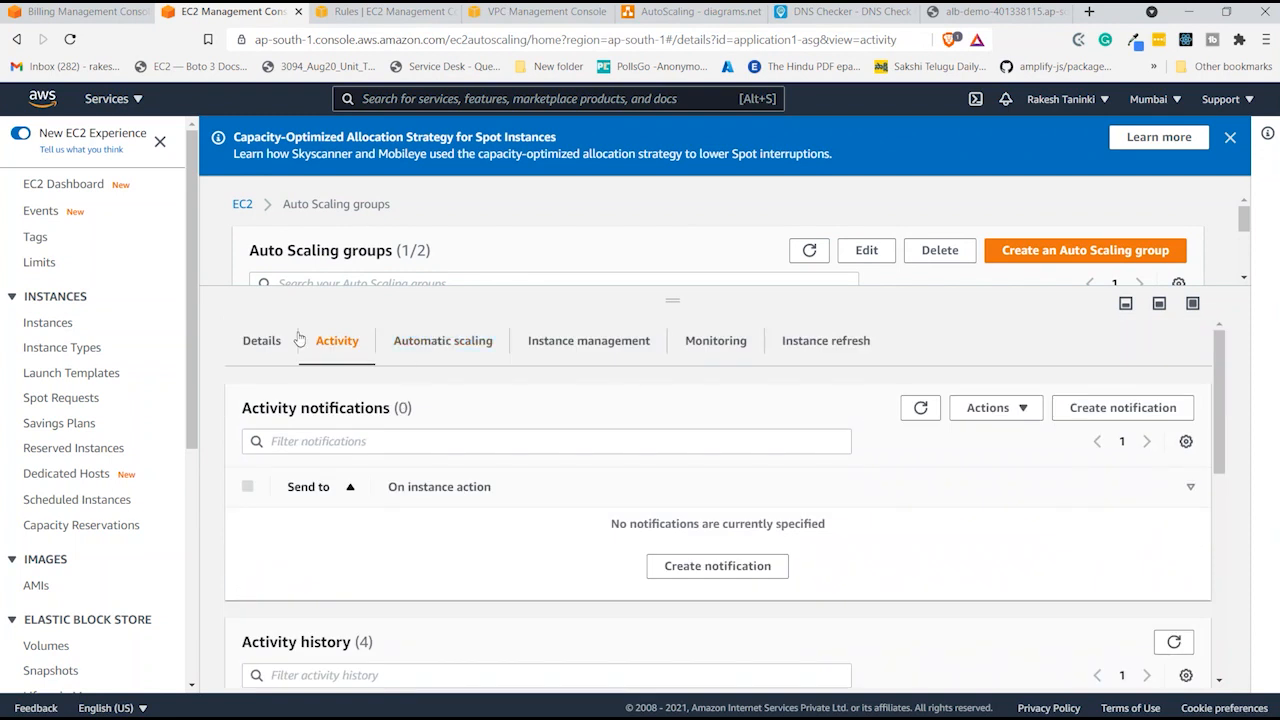
- Check the lifecycle state of each instance in application1-asg's instance management
click(564, 356)
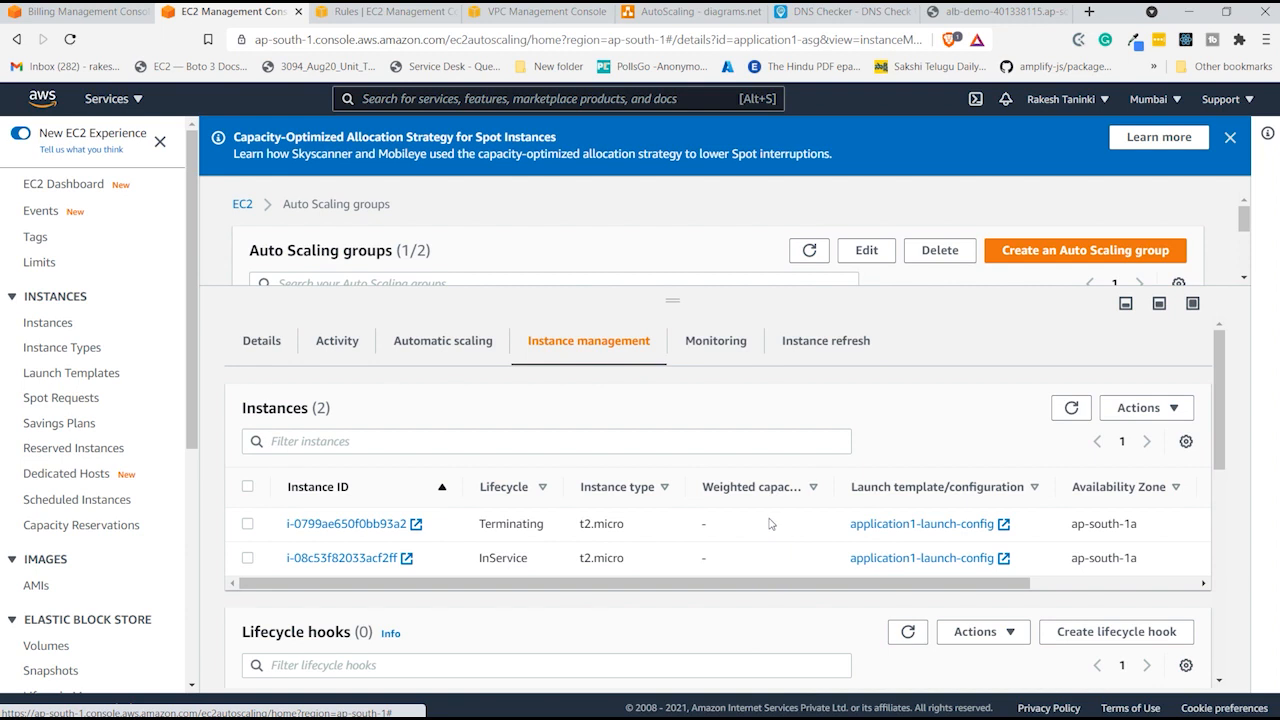
drag(551, 527, 455, 522)
click(480, 530)
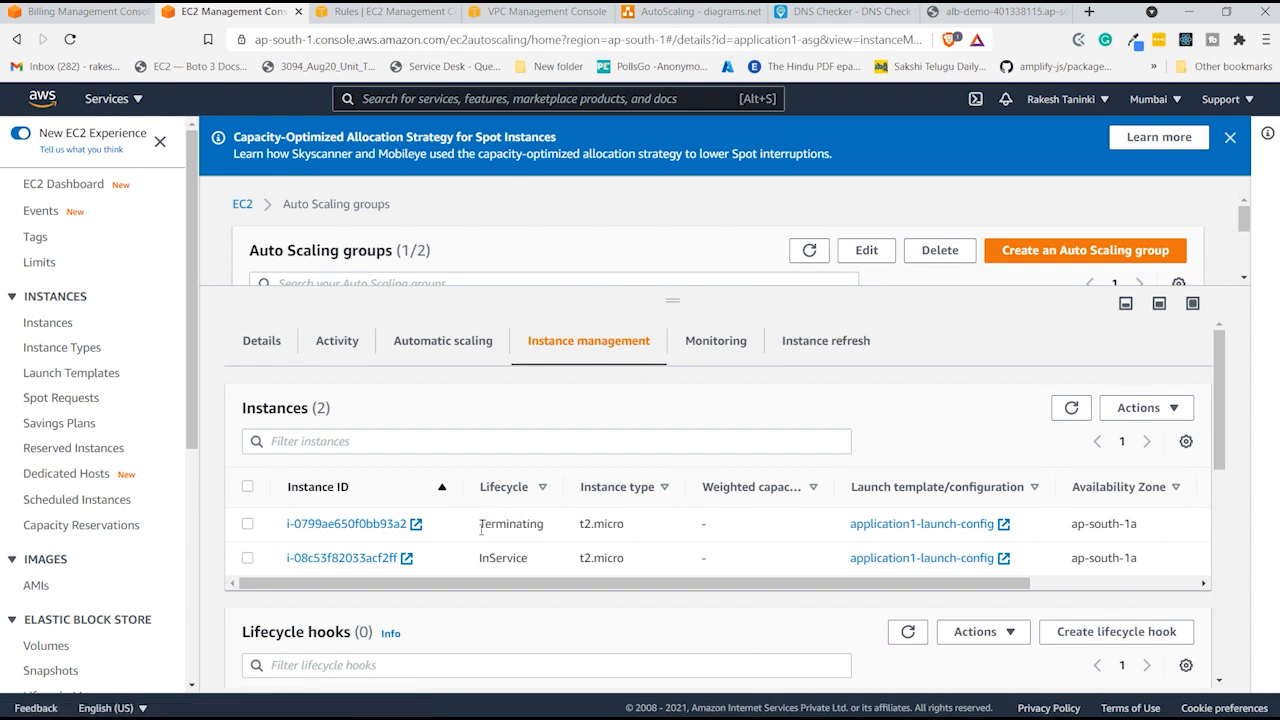
mouse_move(533, 557)
mouse_down()
mouse_move(481, 557)
mouse_move(479, 520)
mouse_move(546, 524)
mouse_up()
click(541, 526)
- Open application1-asg for editing and open the EC2 dashboard in a separate browser tab
drag(673, 301, 673, 549)
click(882, 250)
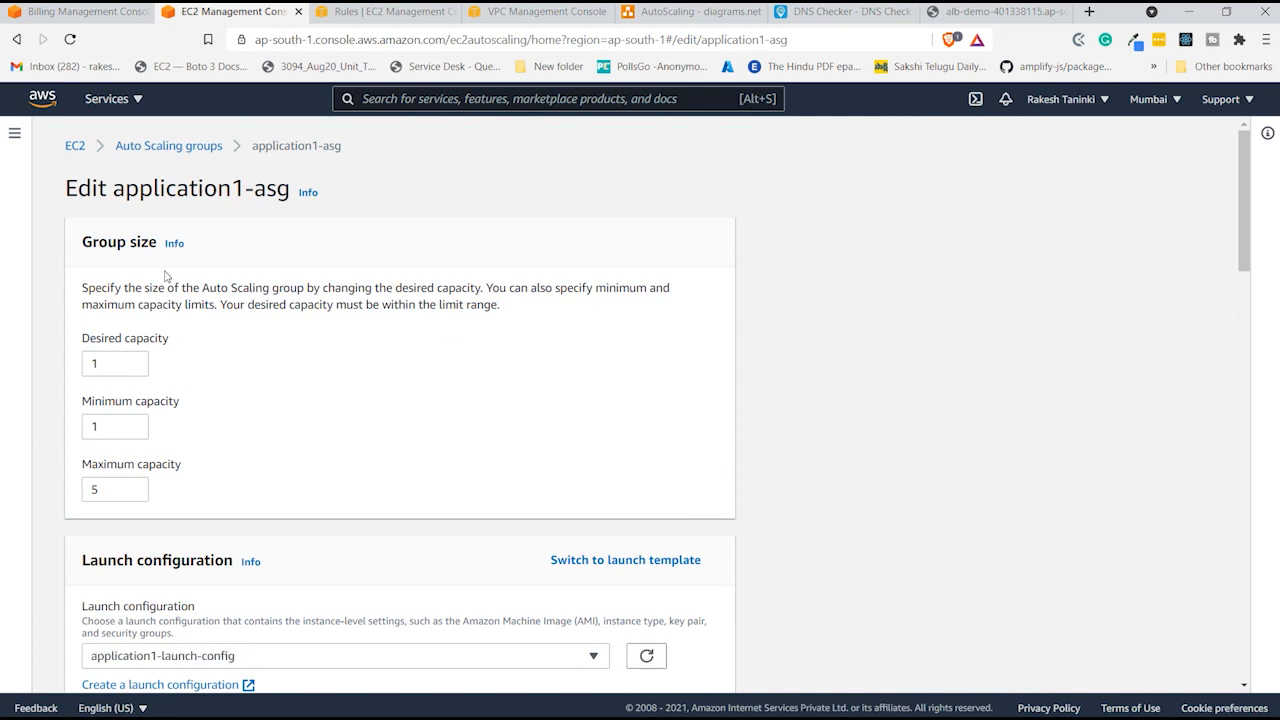
scroll(183, 310, down, 2)
scroll(105, 210, up, 2)
ctrl+click(75, 146)
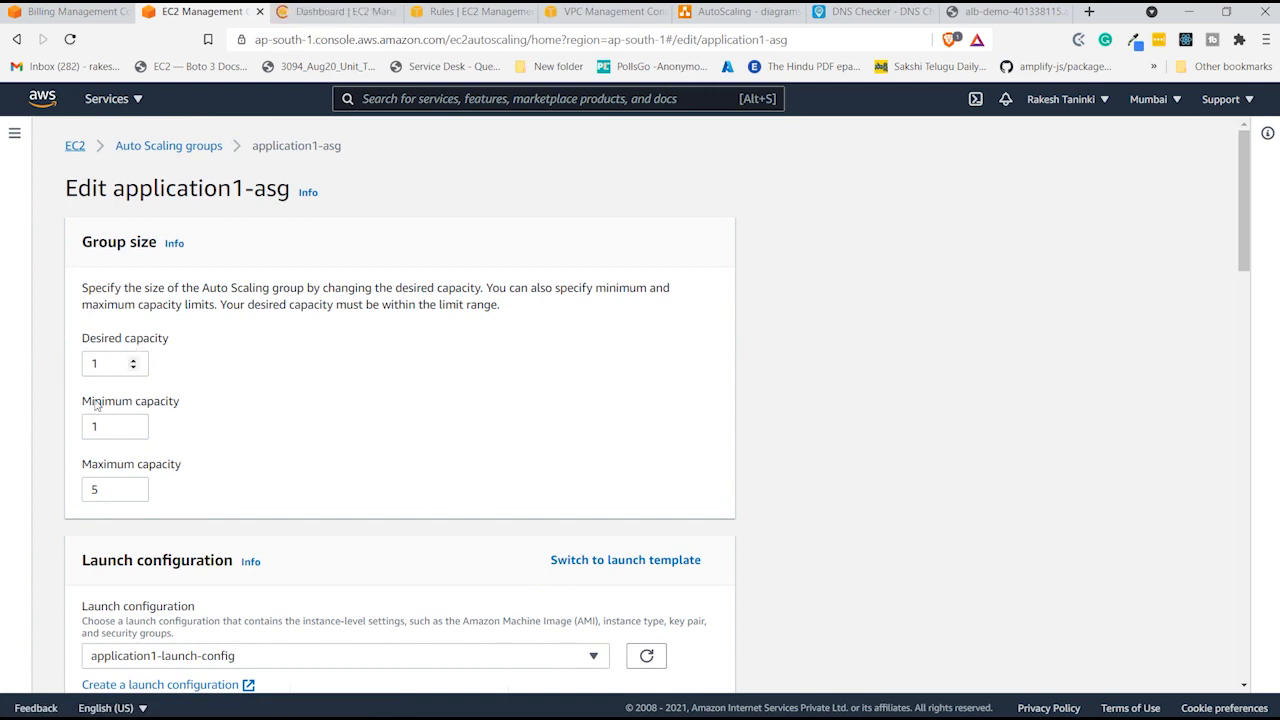
- Review application1-asg's editable settings, from group size and launch configuration through network, load balancing, health checks and tags
click(109, 365)
scroll(395, 469, down, 8)
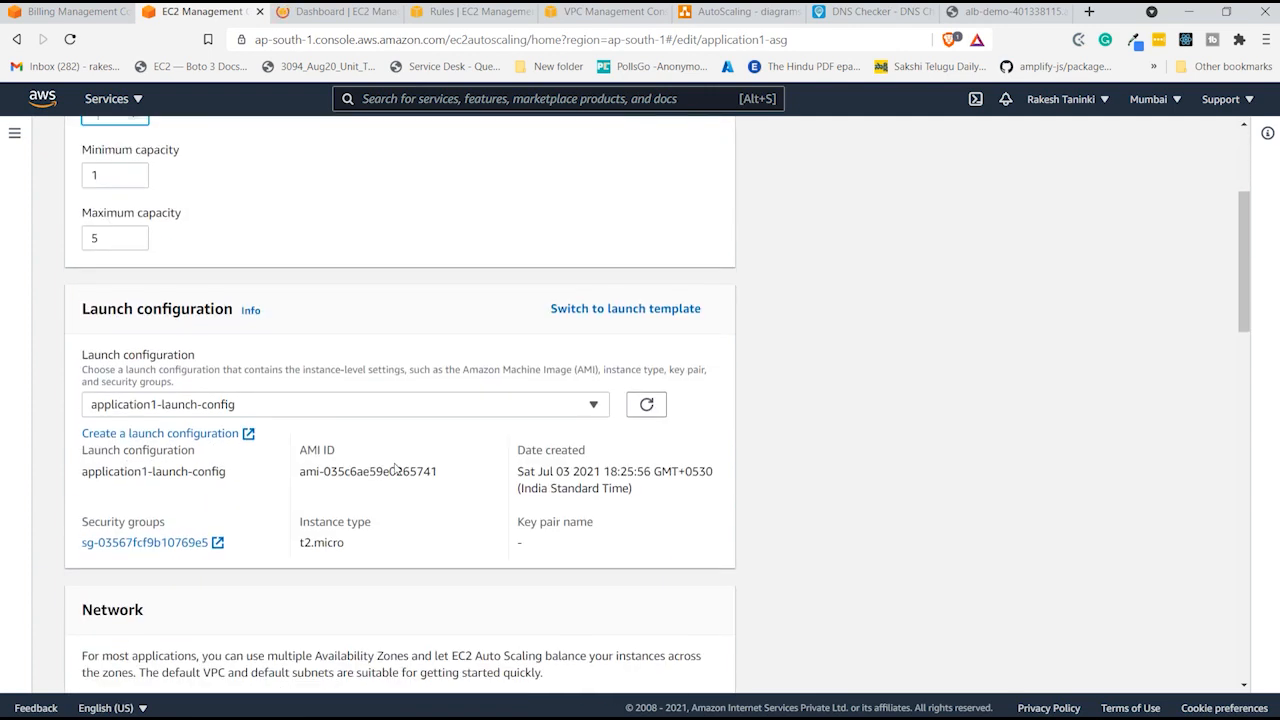
scroll(395, 469, down, 8)
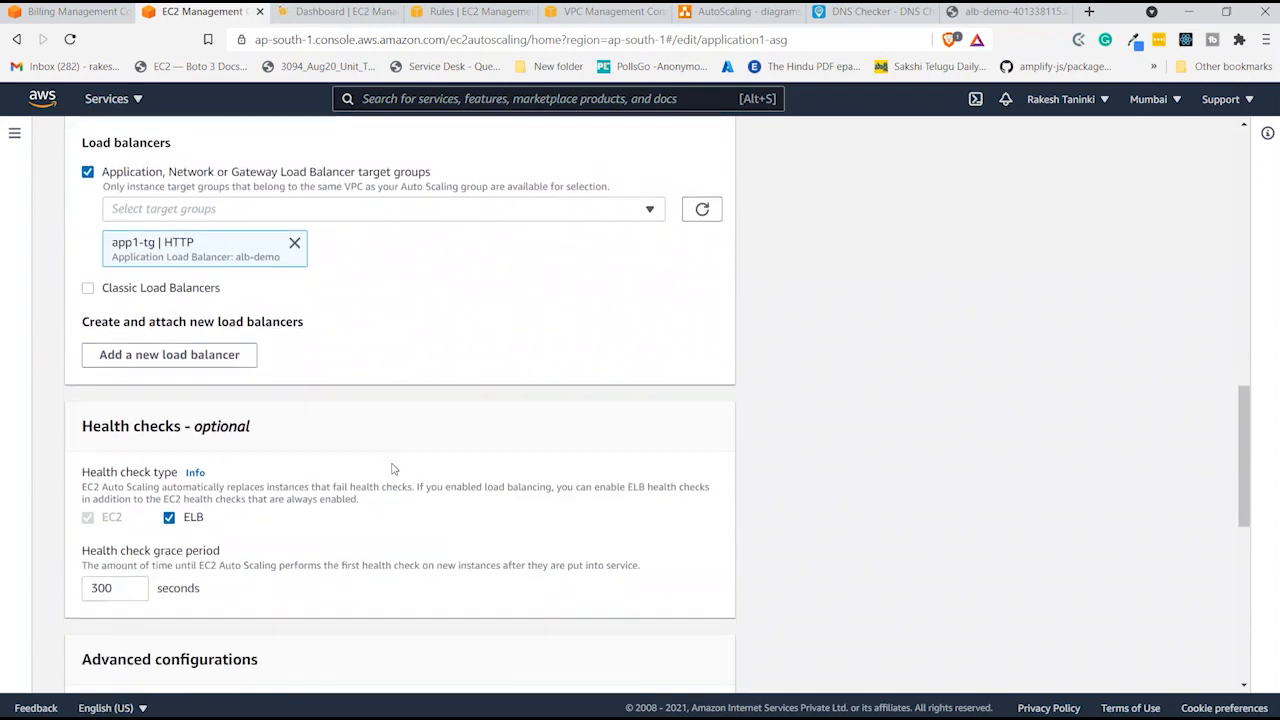
scroll(392, 468, down, 2)
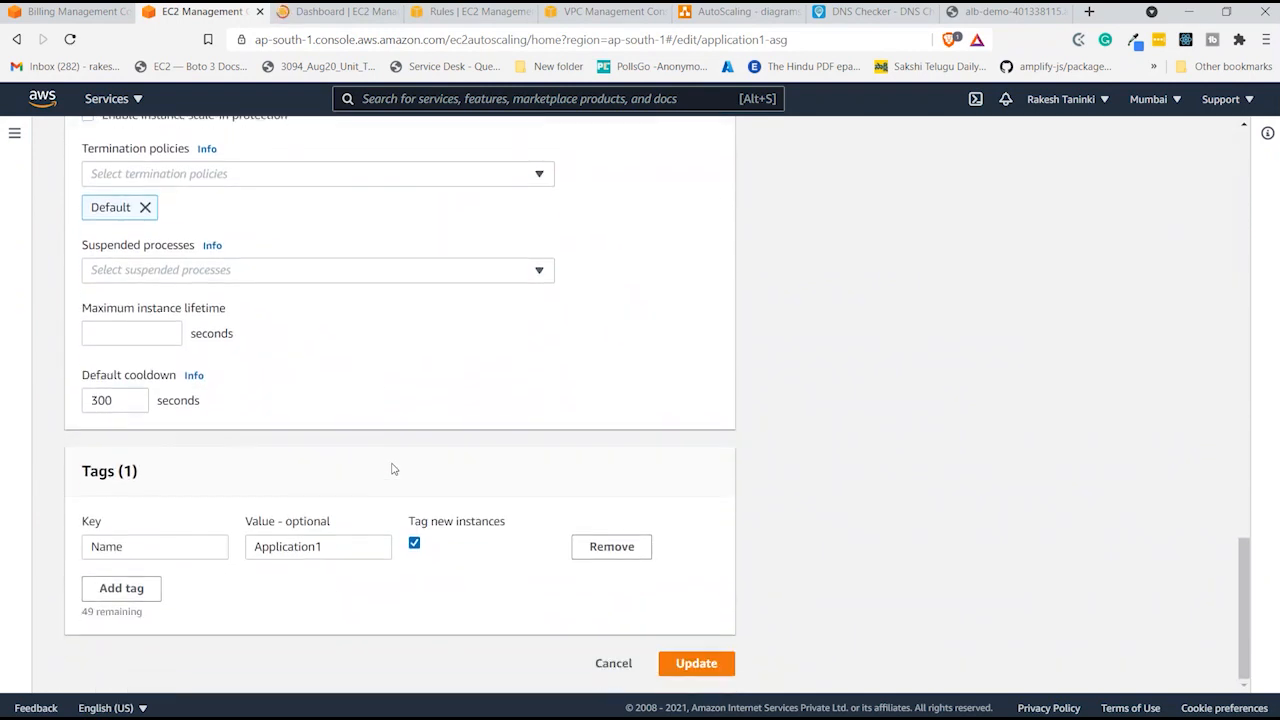
scroll(393, 469, up, 3)
scroll(393, 469, up, 7)
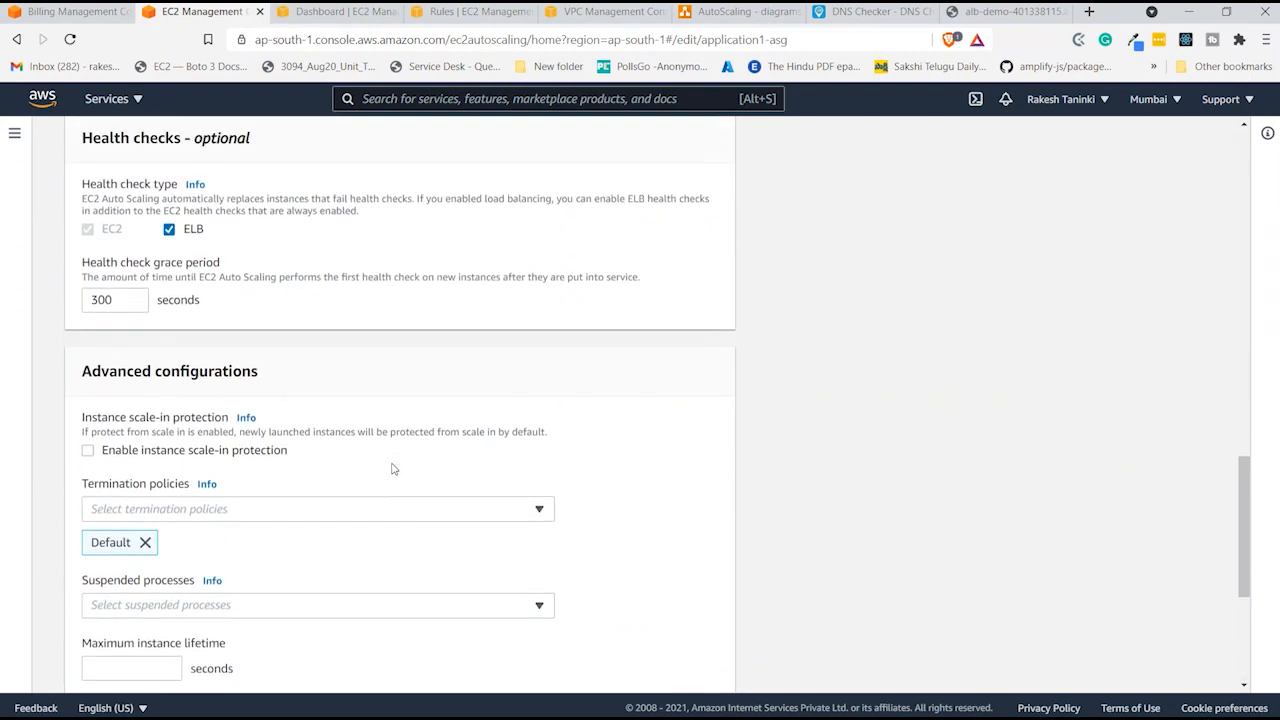
scroll(393, 469, up, 2)
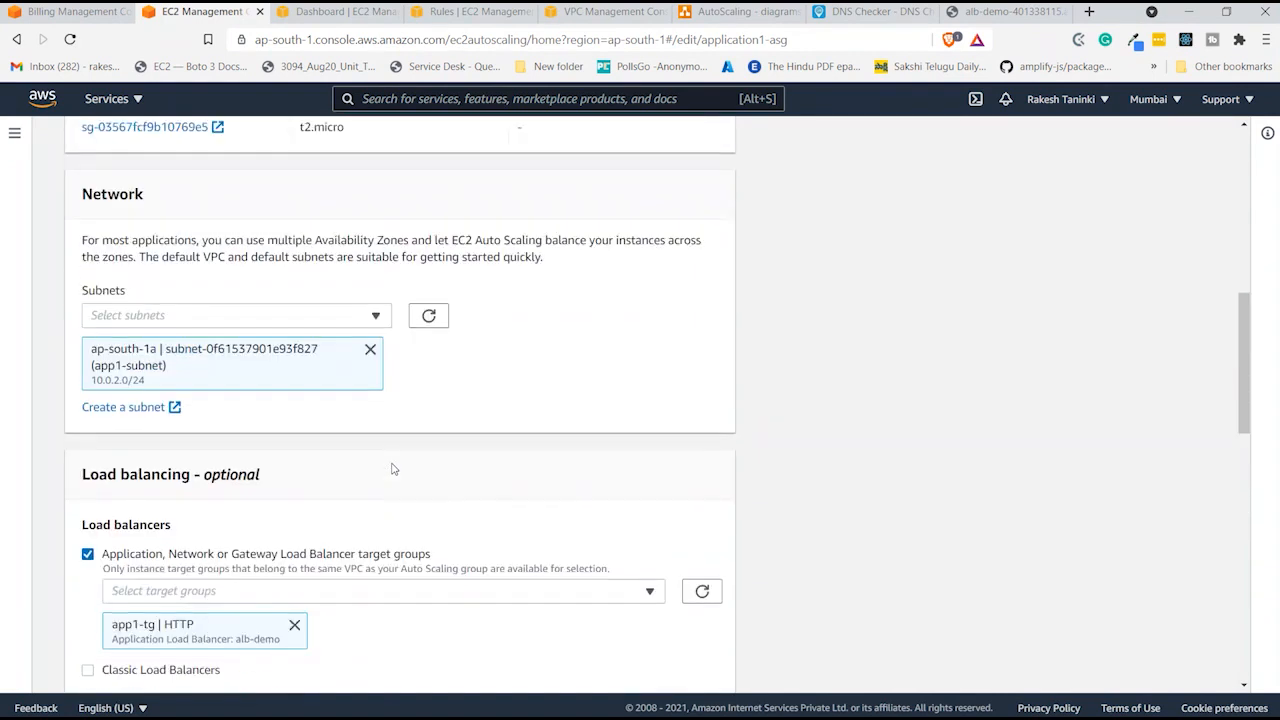
scroll(395, 464, up, 7)
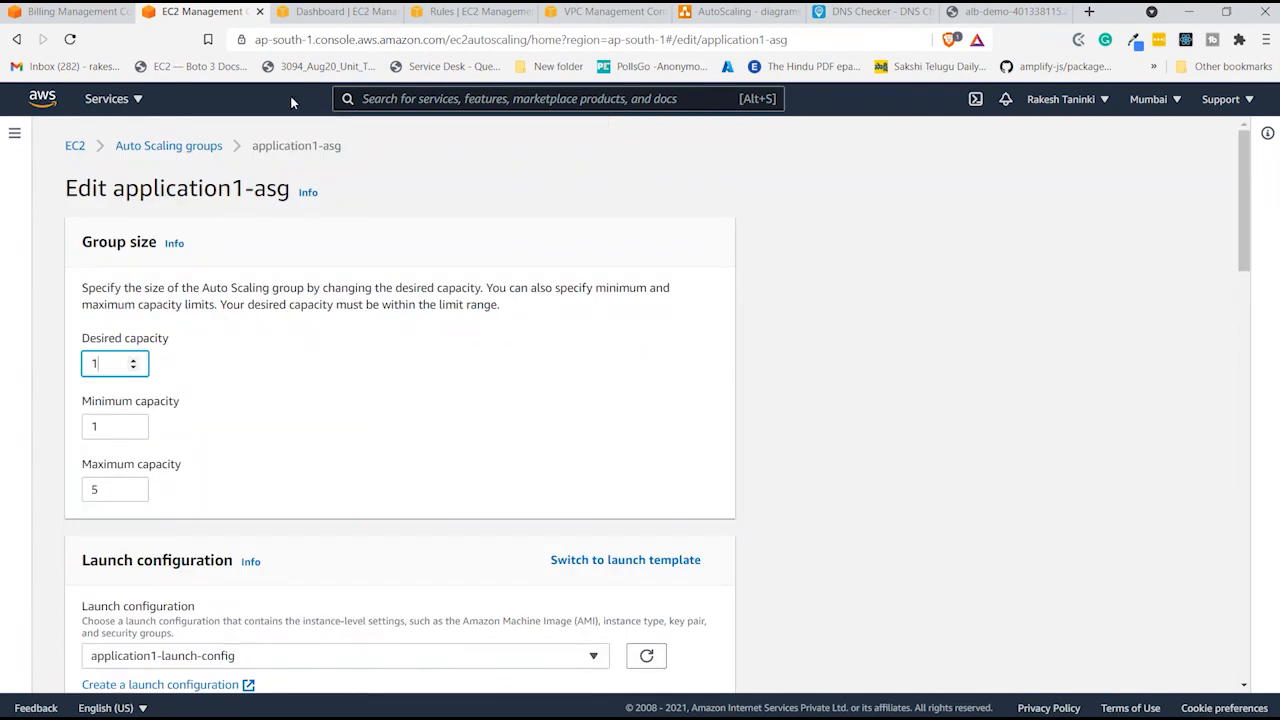
- List the running EC2 instances from the separately opened dashboard, and return to the application1-asg edit form
click(338, 11)
click(319, 247)
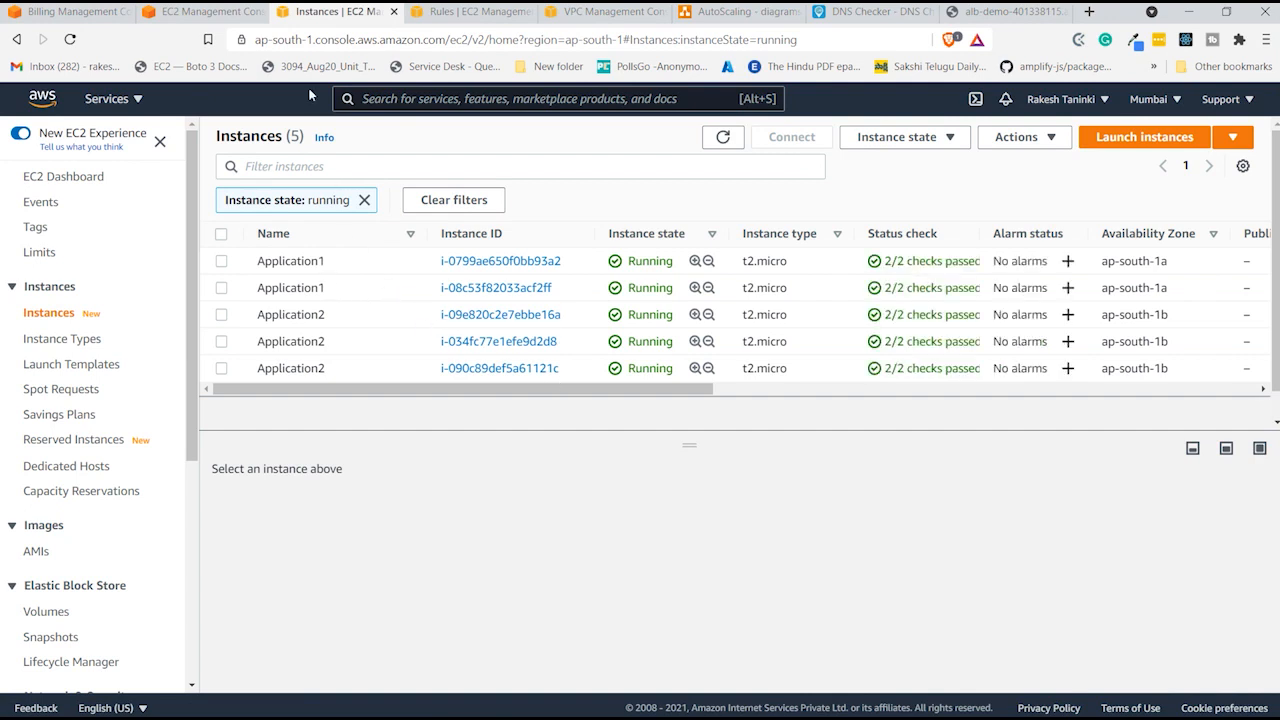
click(232, 14)
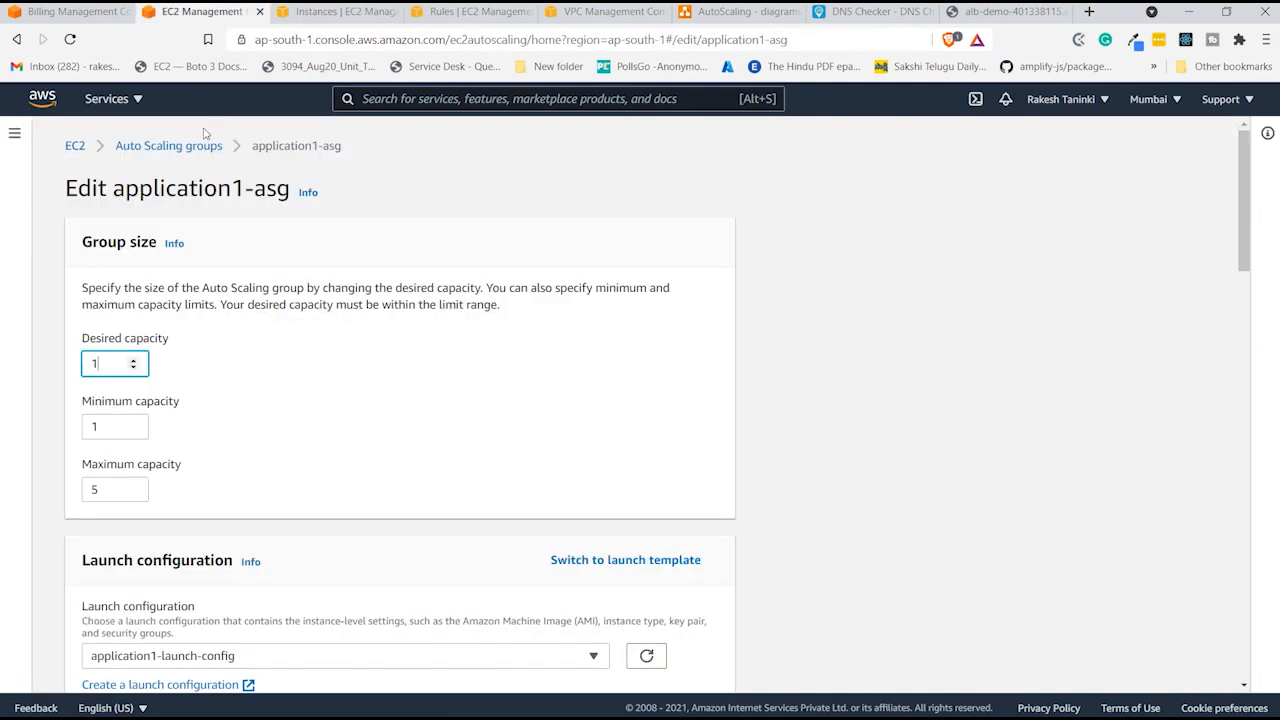
- Examine the load balancing, health check and advanced configuration settings in the edit form, and return to the Auto Scaling groups without saving
scroll(316, 370, down, 7)
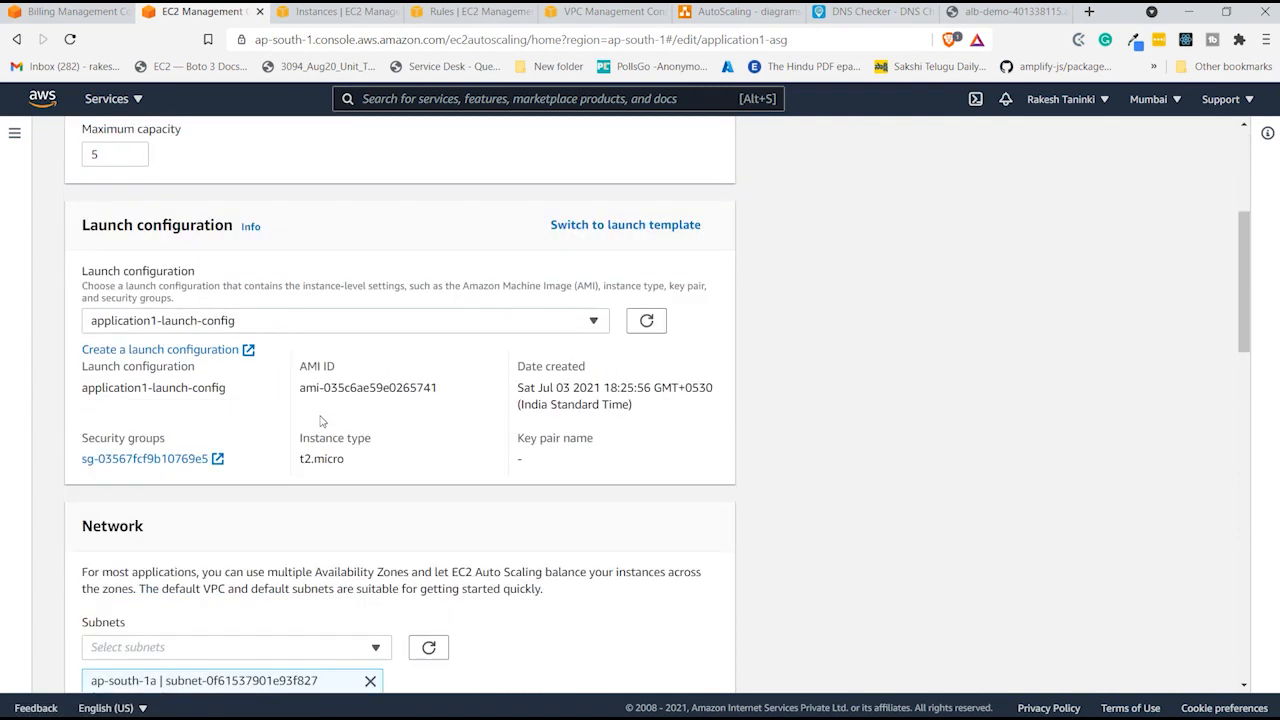
scroll(321, 424, down, 3)
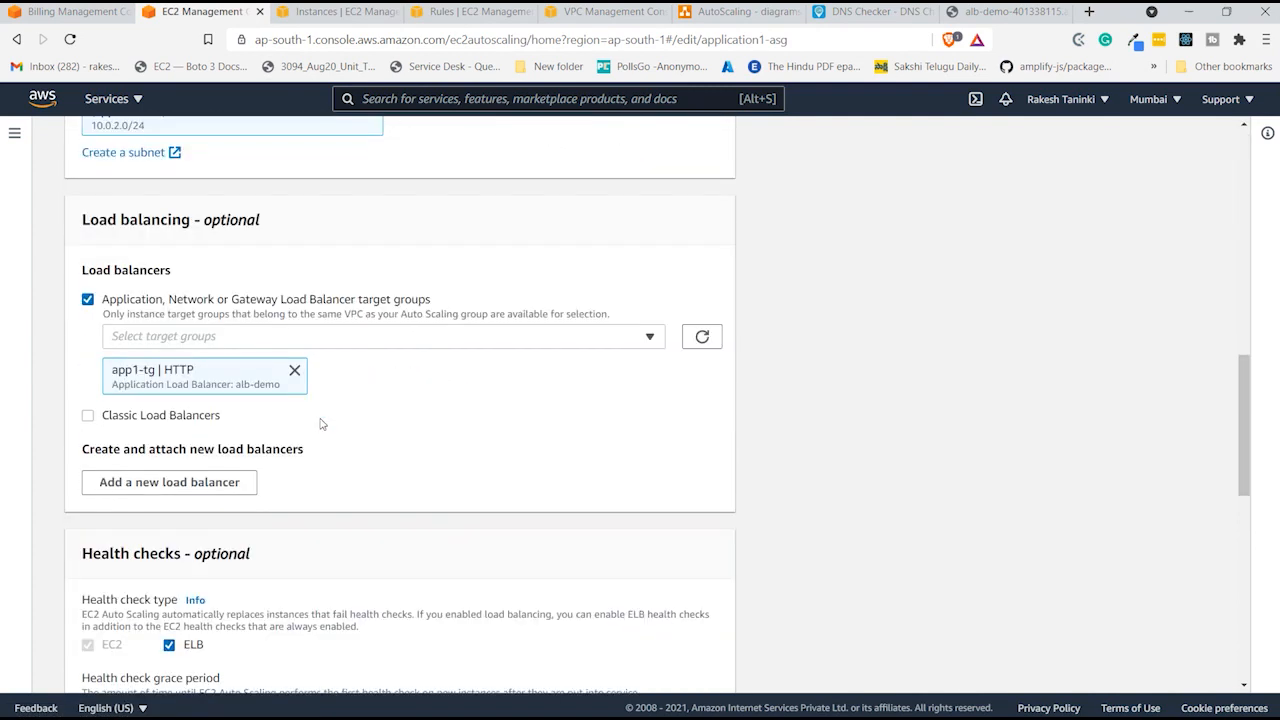
scroll(321, 424, down, 3)
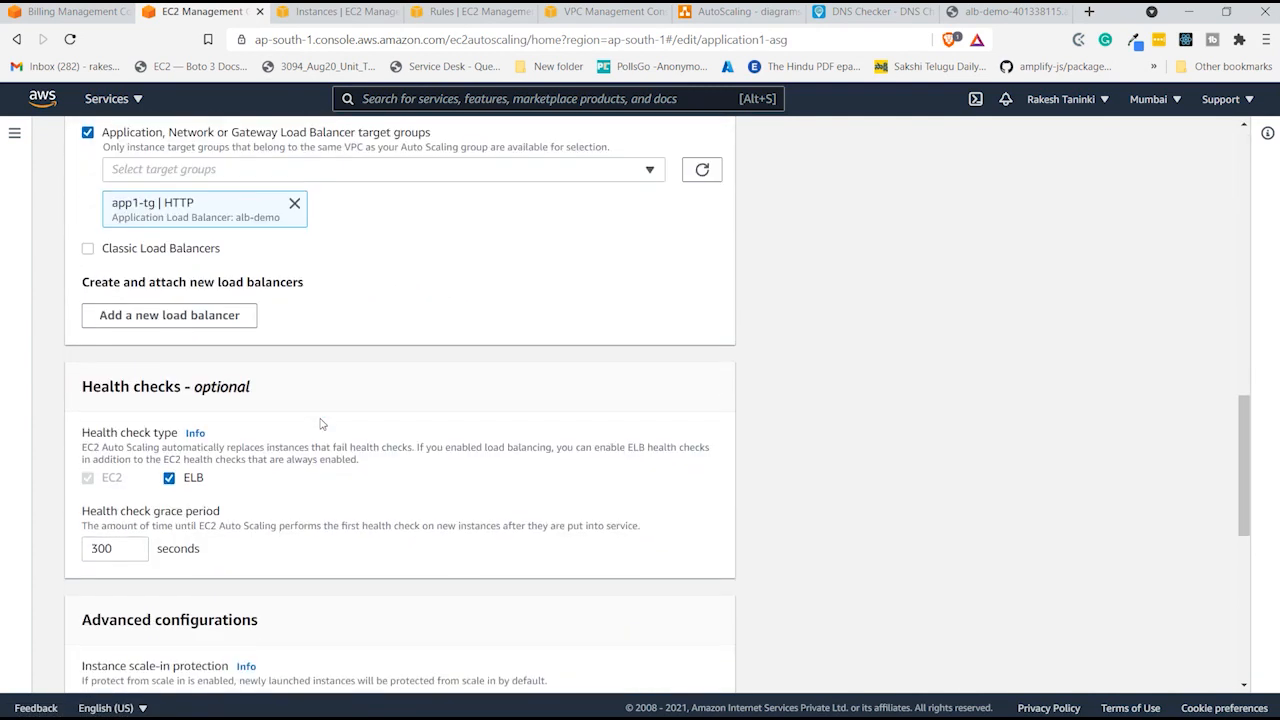
scroll(321, 424, down, 3)
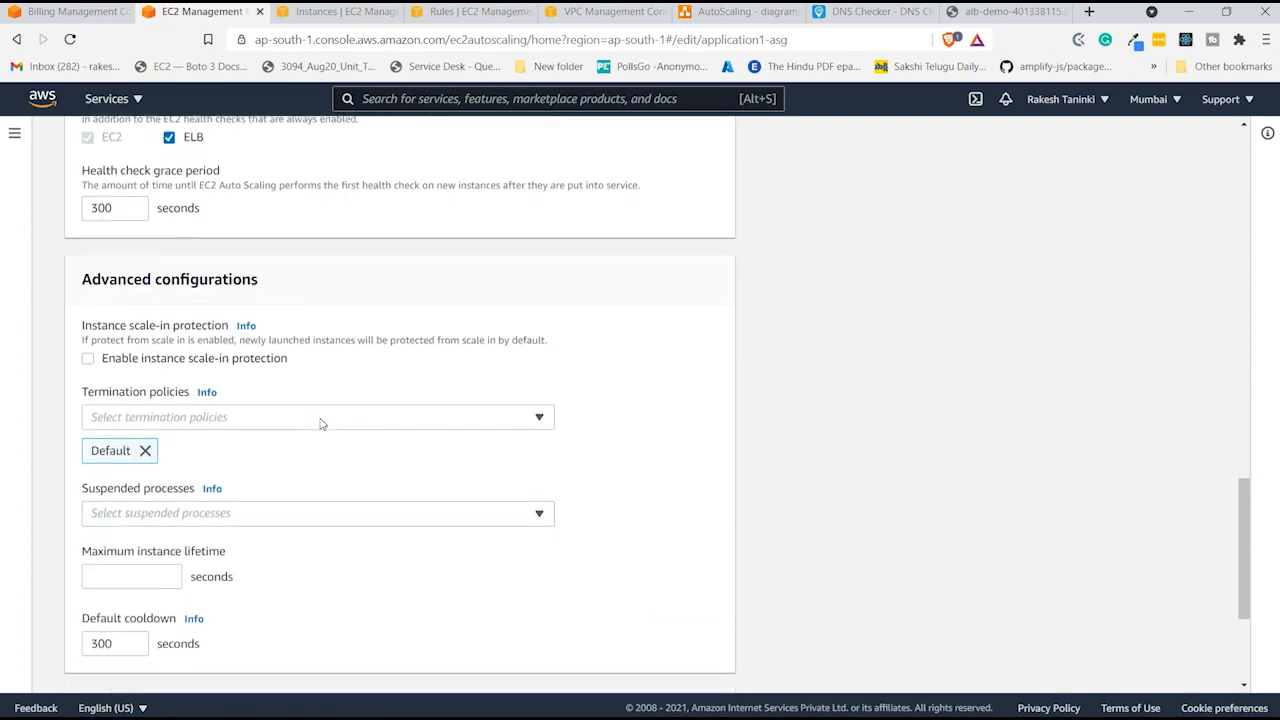
scroll(321, 424, down, 1)
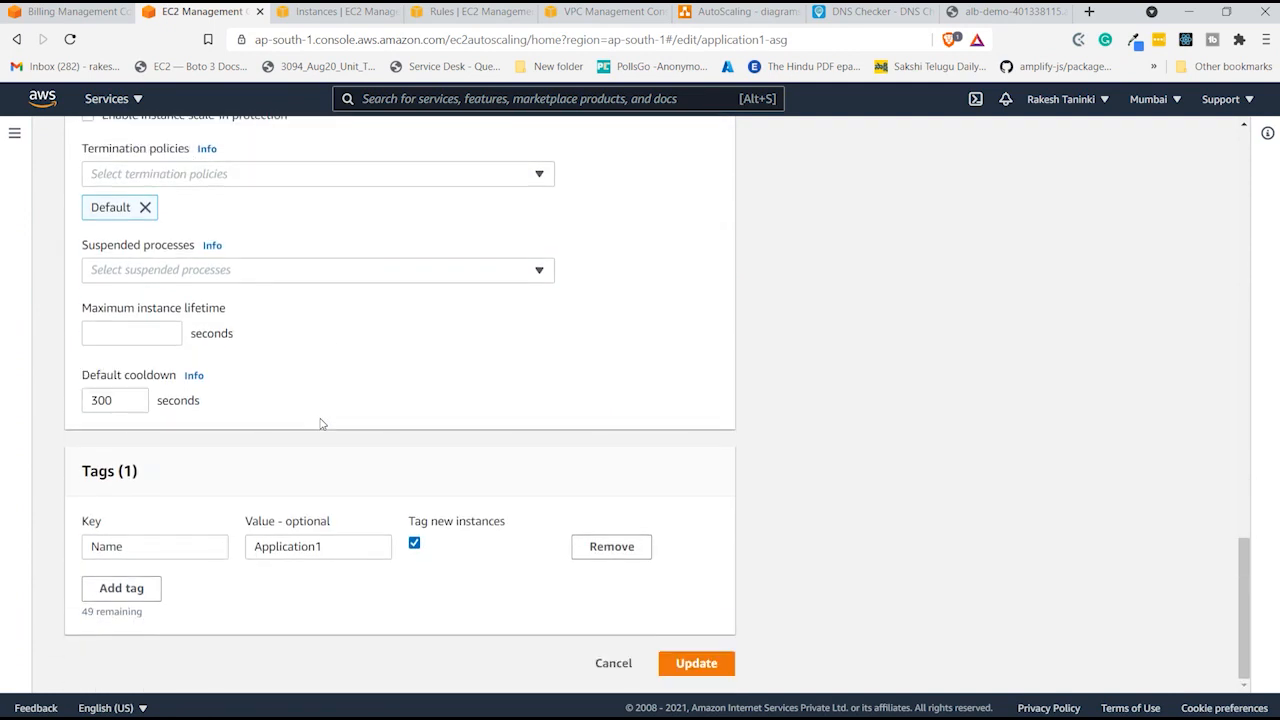
scroll(421, 514, up, 1)
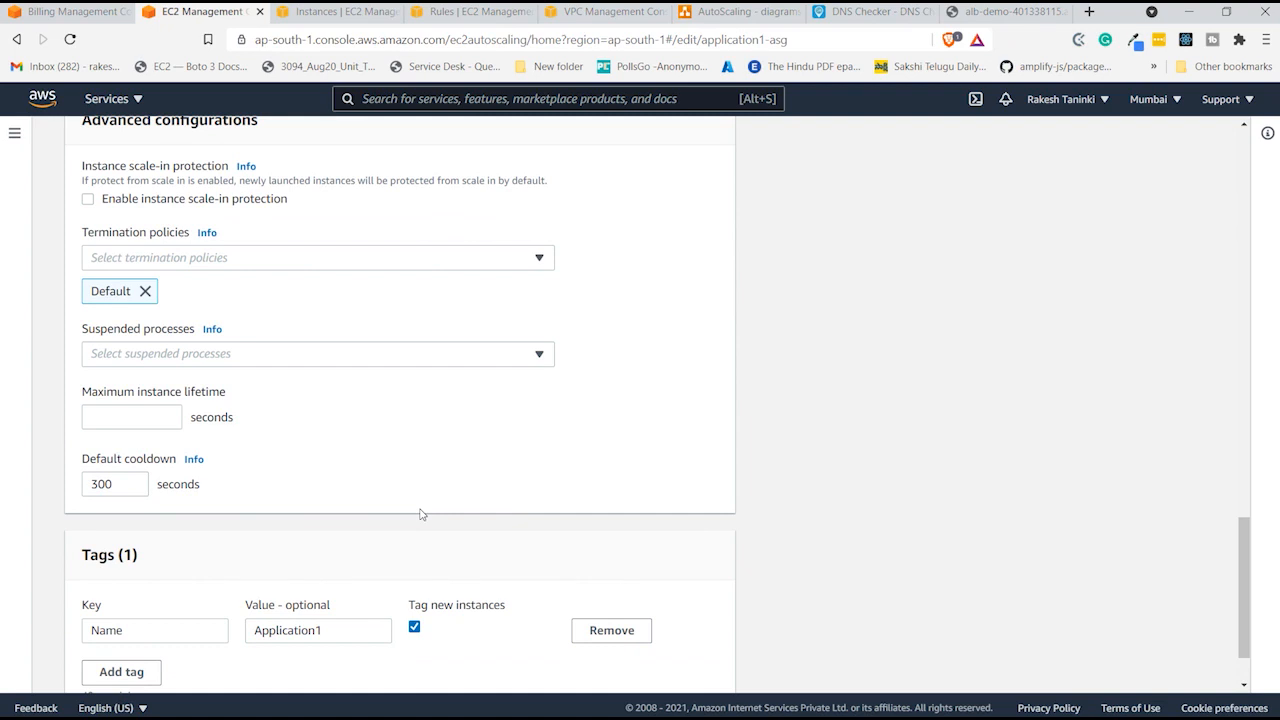
scroll(309, 457, up, 4)
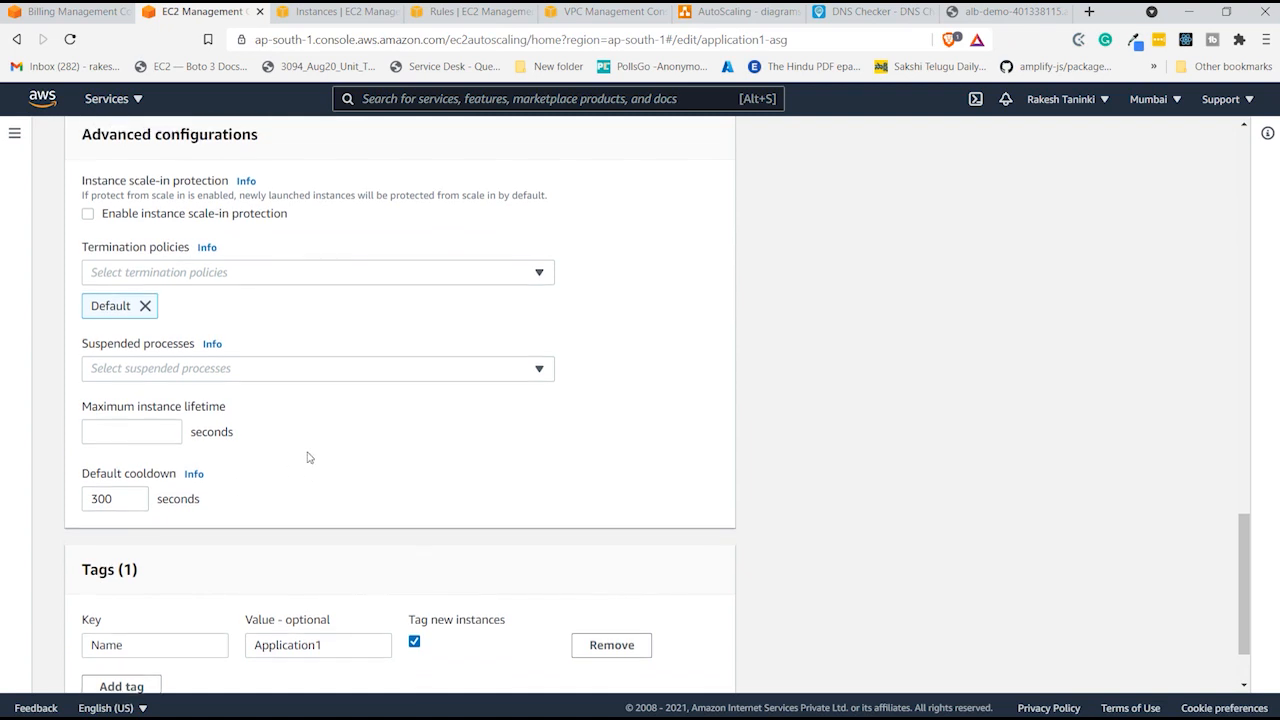
scroll(285, 432, up, 10)
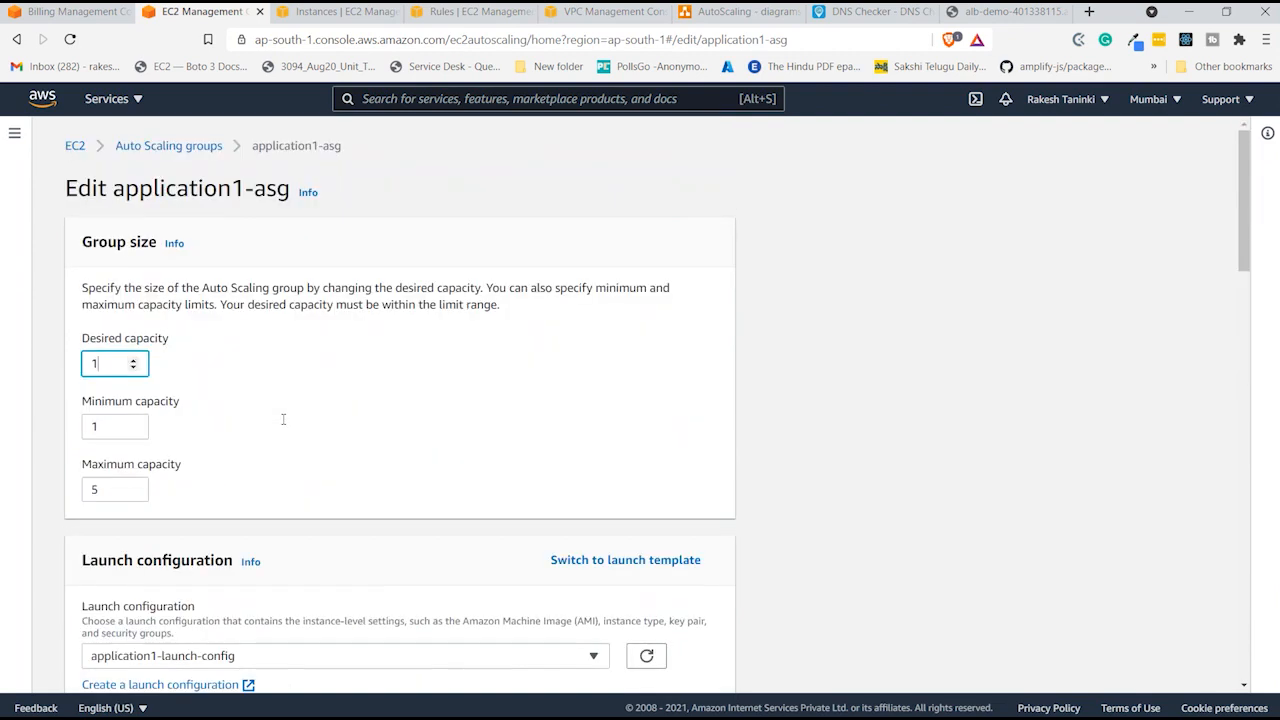
click(205, 150)
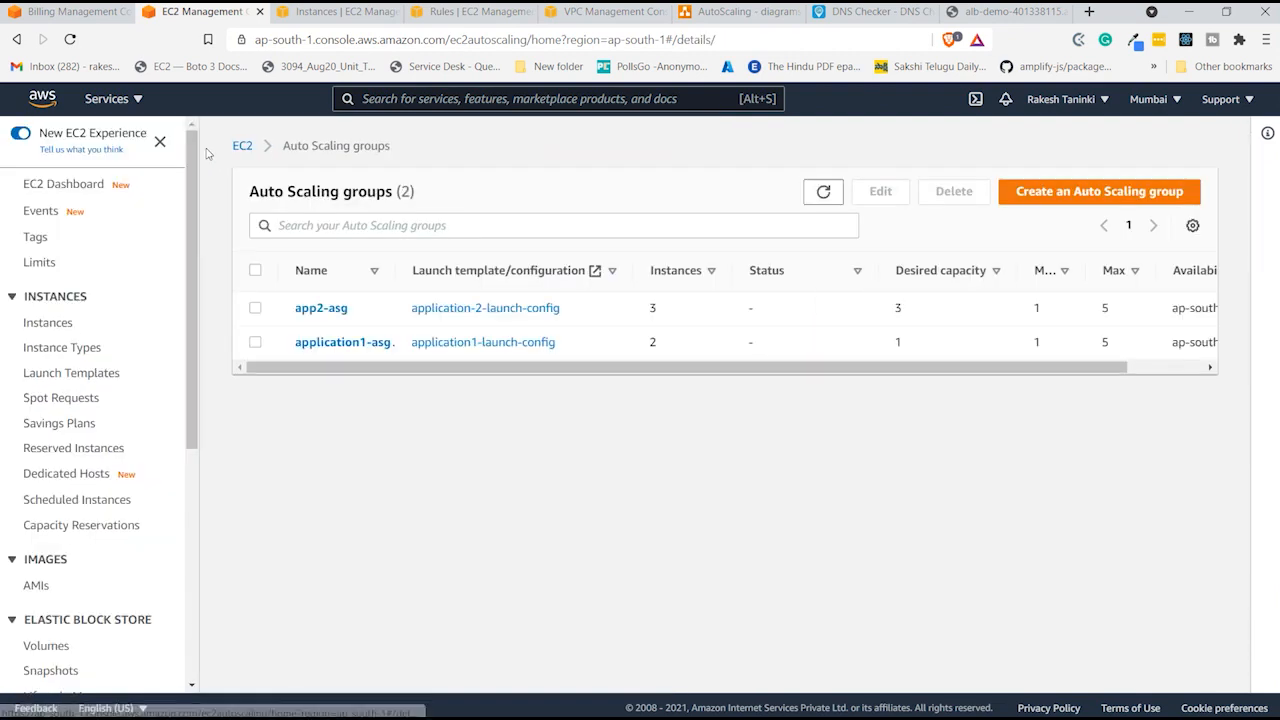
- Select application1-asg and review its group details, launch configuration, network, load balancing, health checks, advanced configurations and tags in an enlarged details pane
click(257, 400)
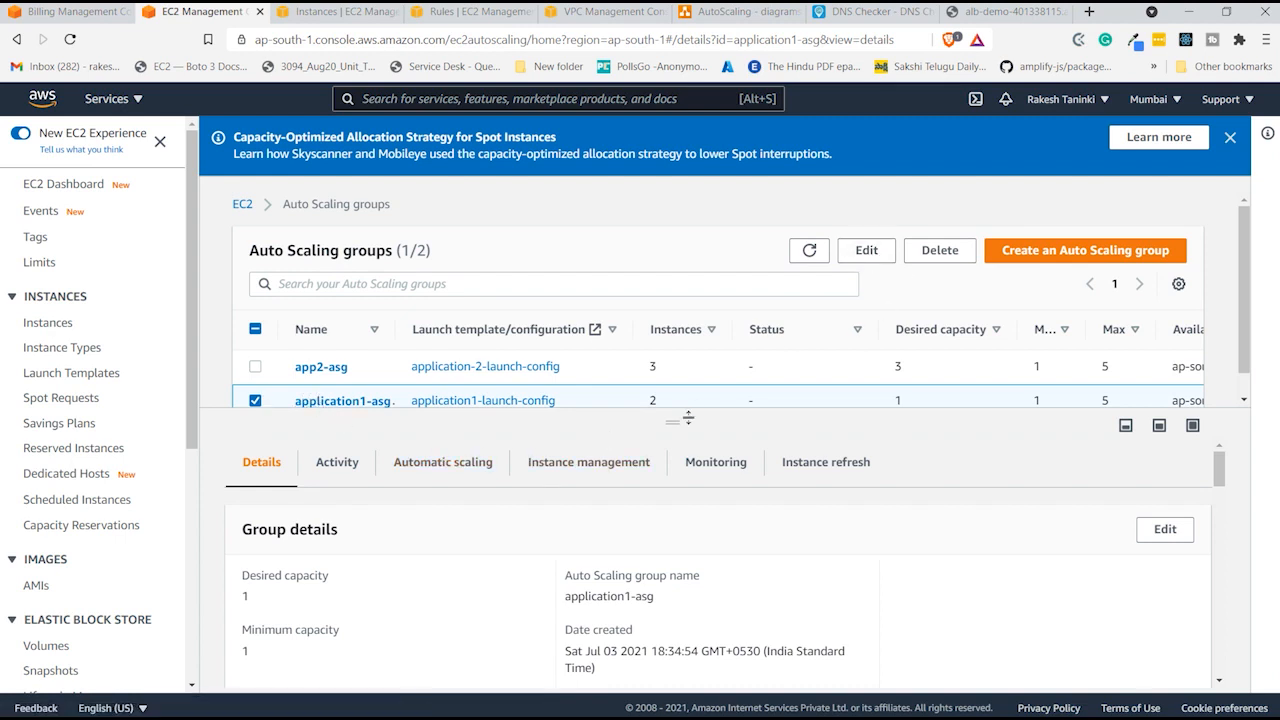
drag(677, 421, 683, 279)
scroll(633, 491, down, 5)
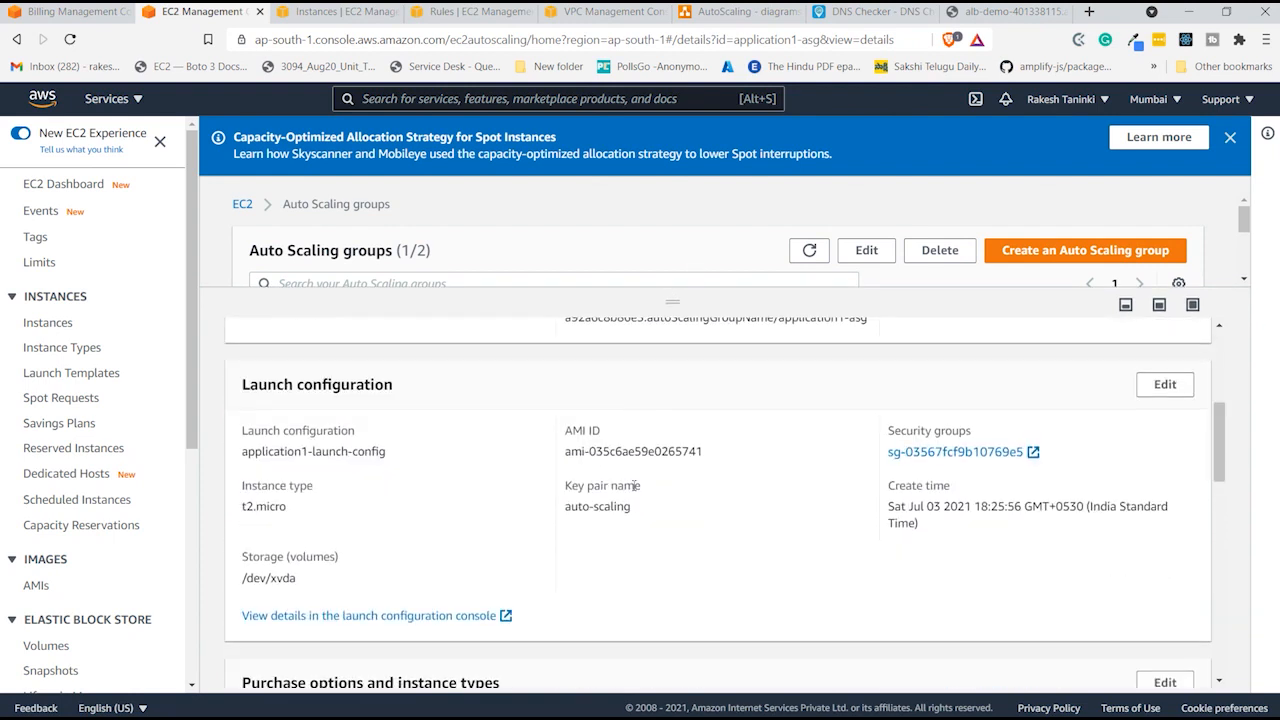
scroll(633, 491, down, 3)
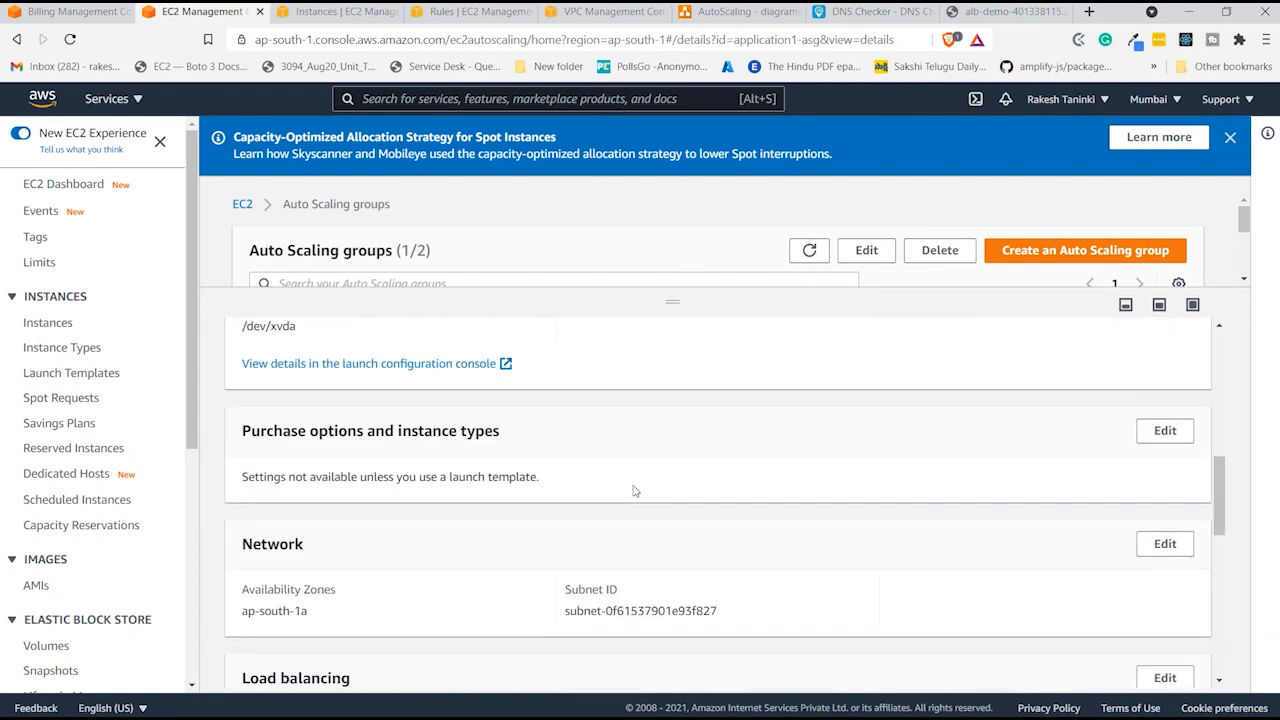
scroll(633, 491, down, 5)
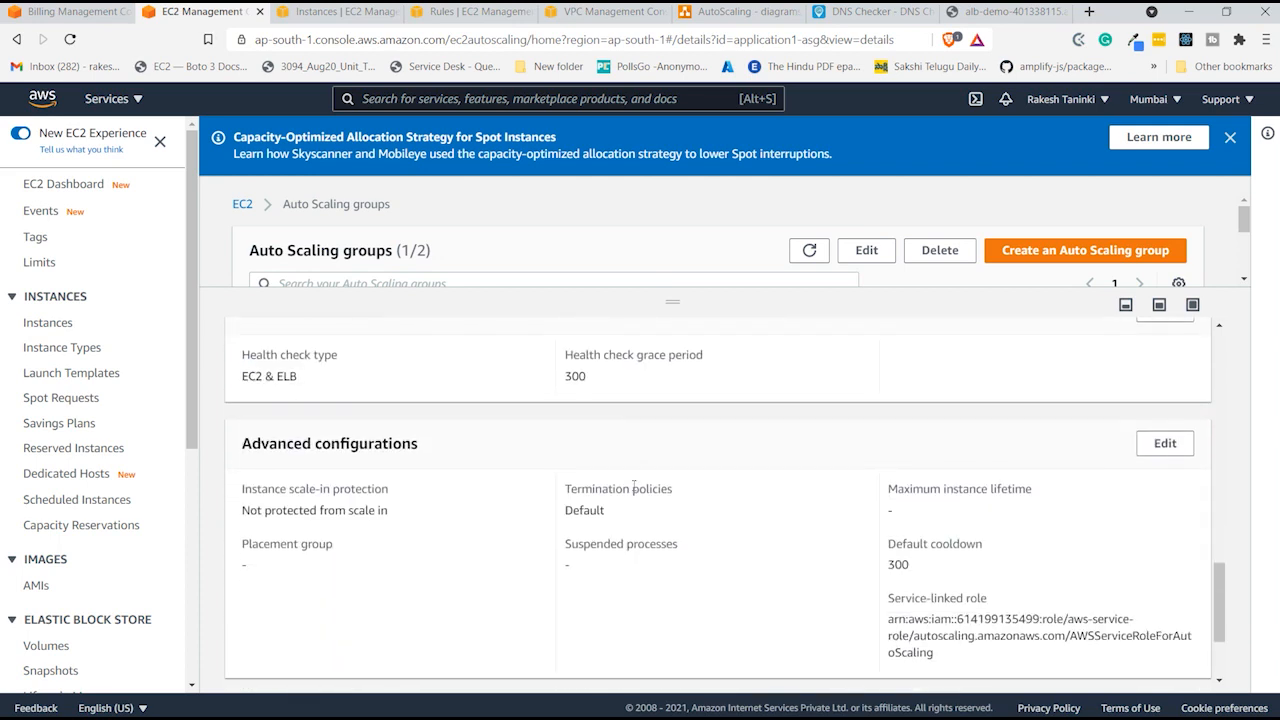
scroll(633, 488, down, 3)
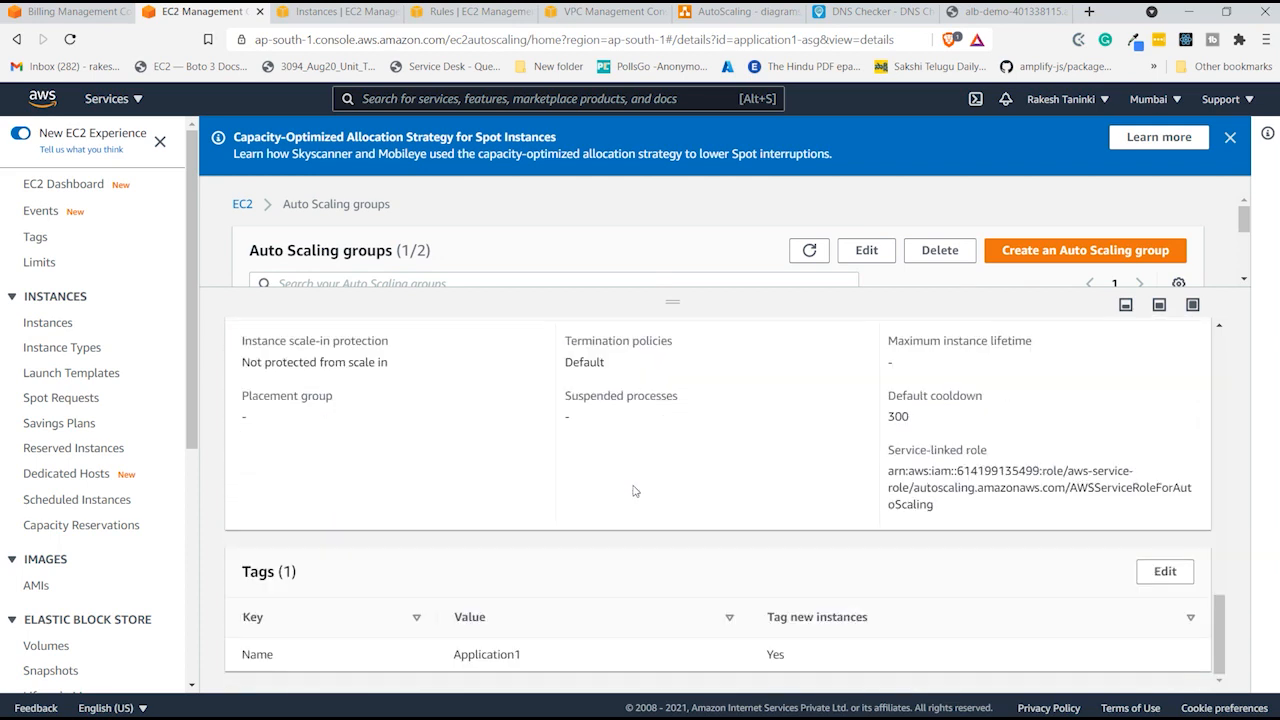
scroll(633, 488, up, 1)
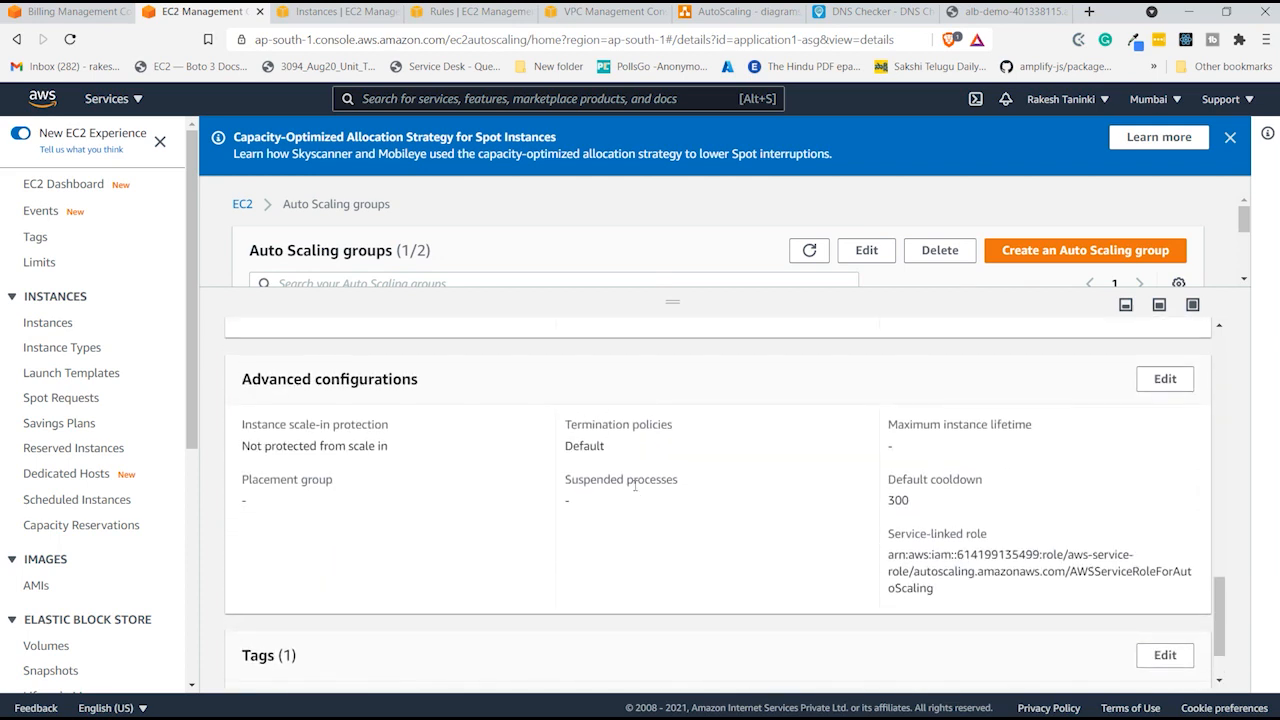
scroll(634, 486, up, 4)
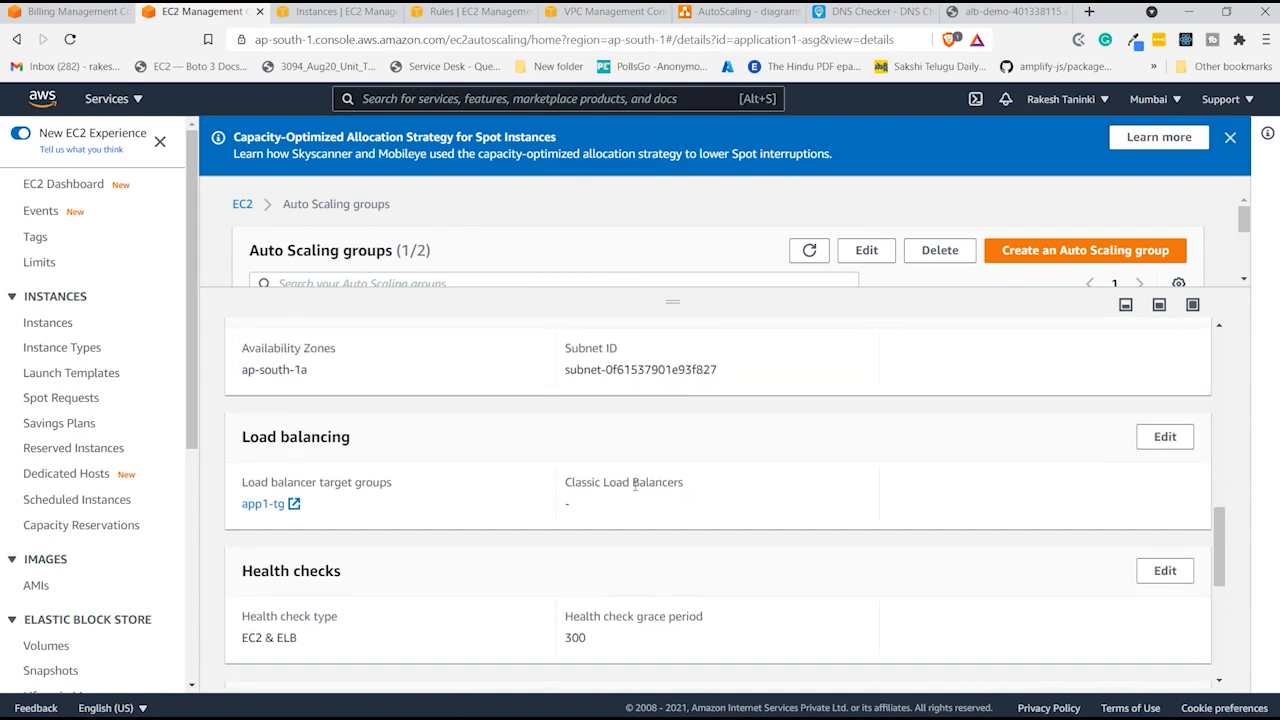
scroll(634, 489, up, 3)
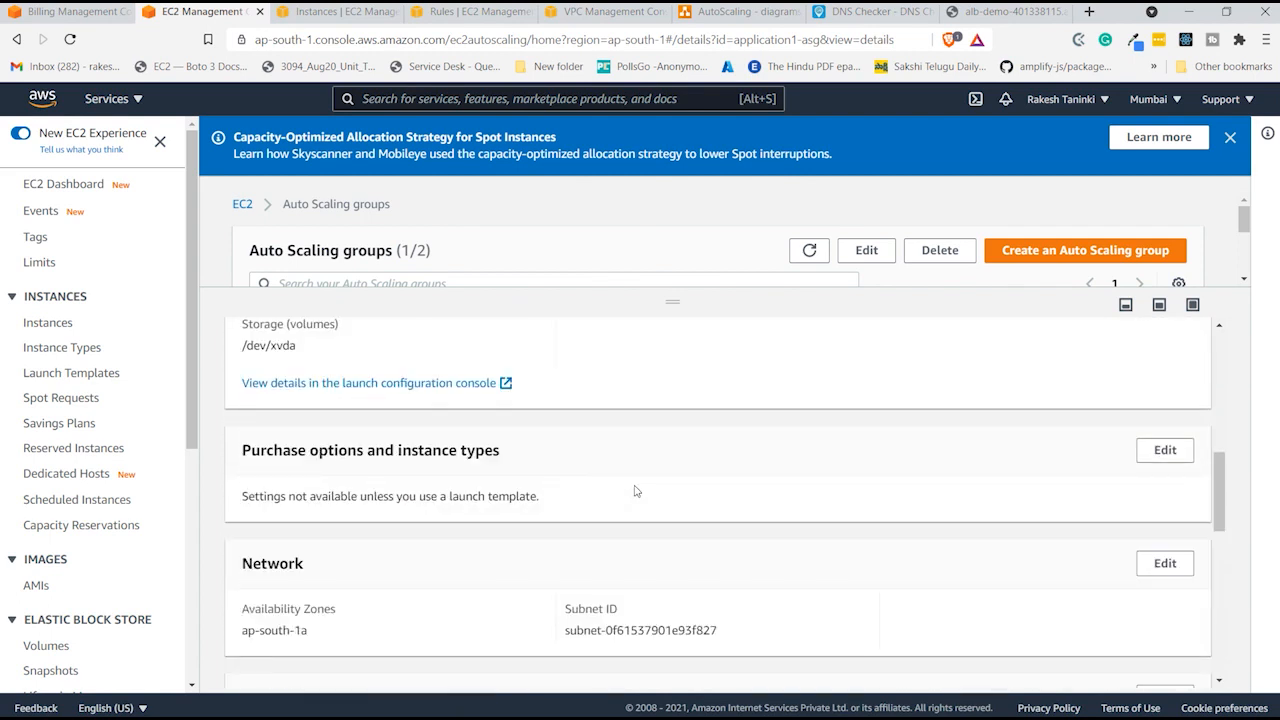
scroll(634, 491, up, 1)
scroll(634, 491, up, 1)
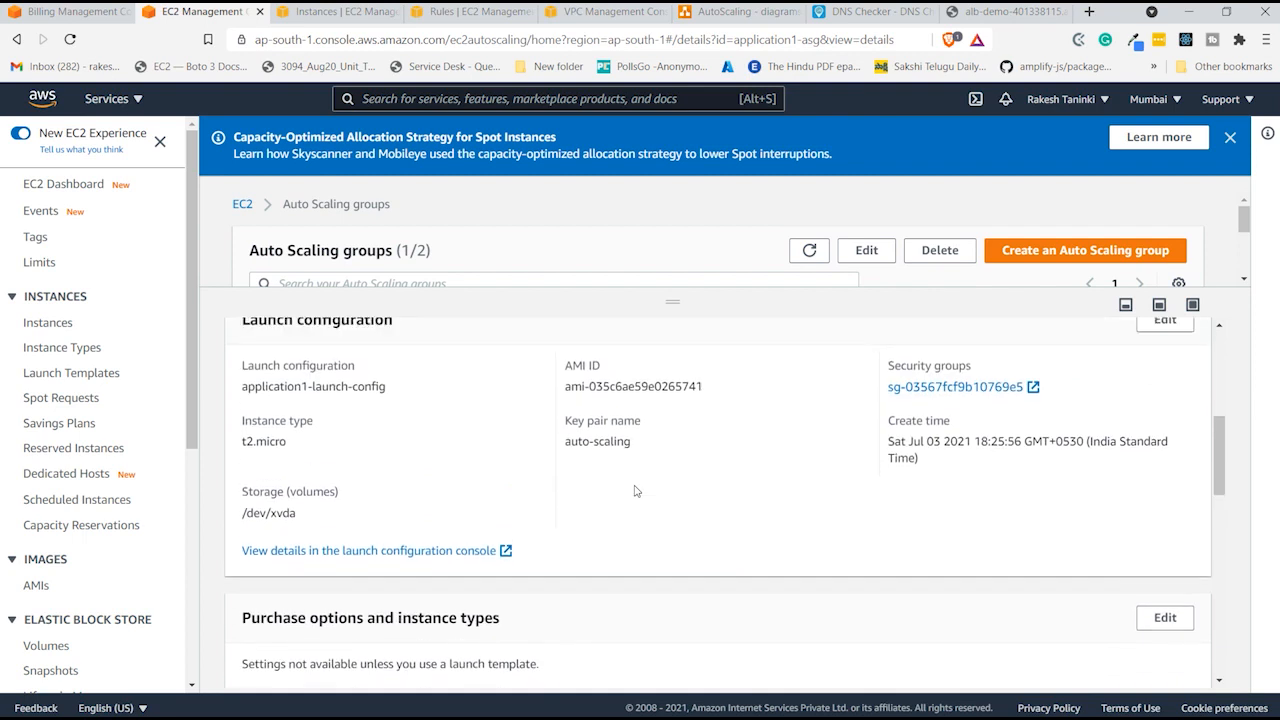
scroll(634, 491, up, 6)
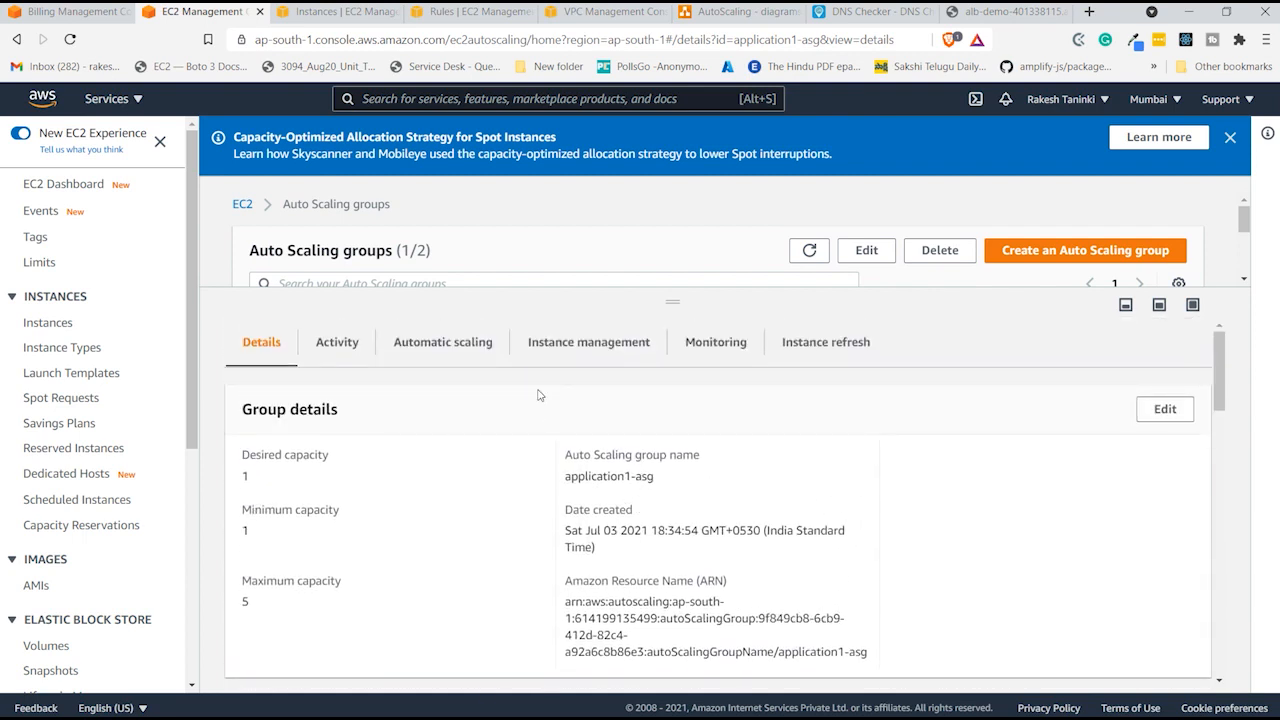
- Examine application1-asg's dynamic scaling policies and select the Target Tracking Policy
click(442, 344)
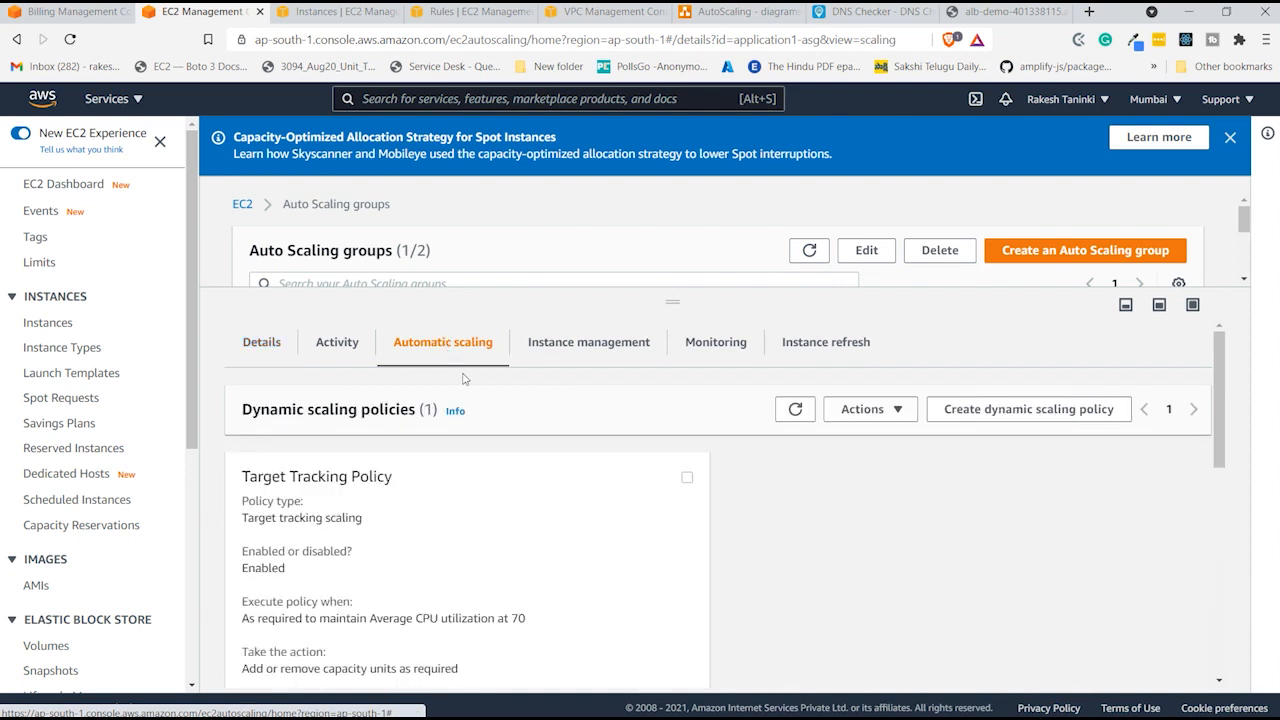
scroll(520, 507, down, 2)
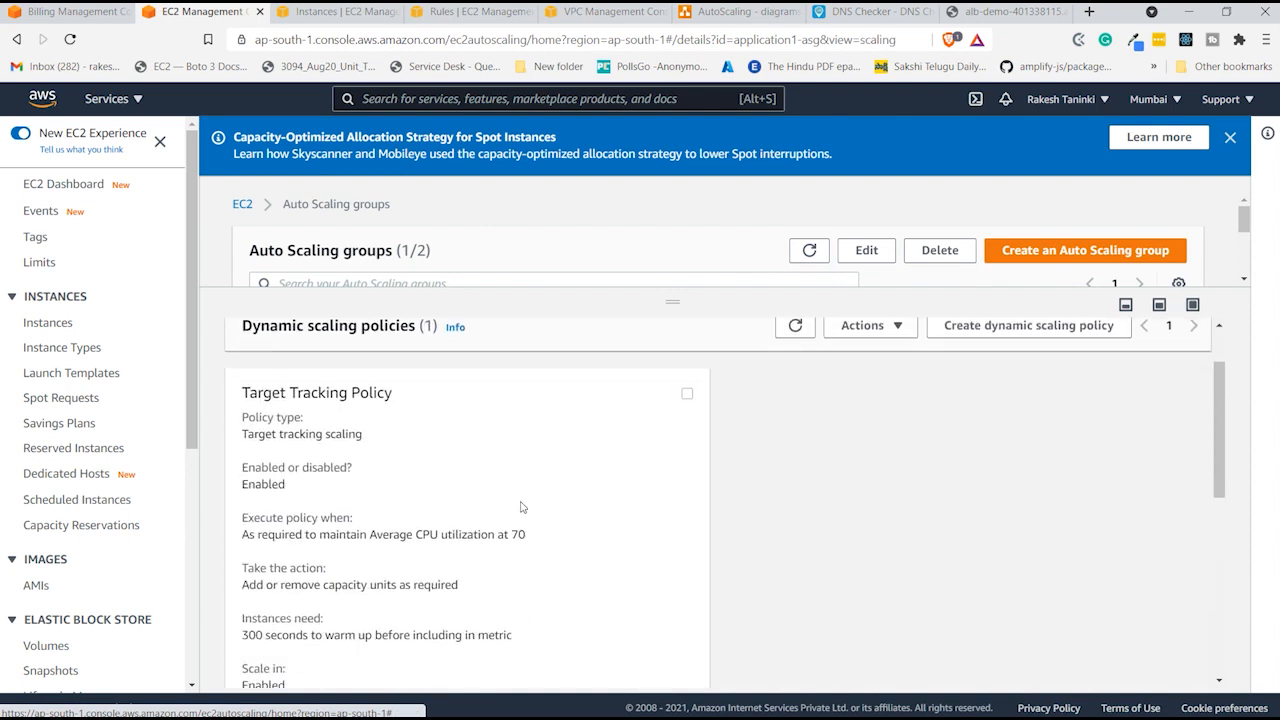
scroll(520, 507, up, 2)
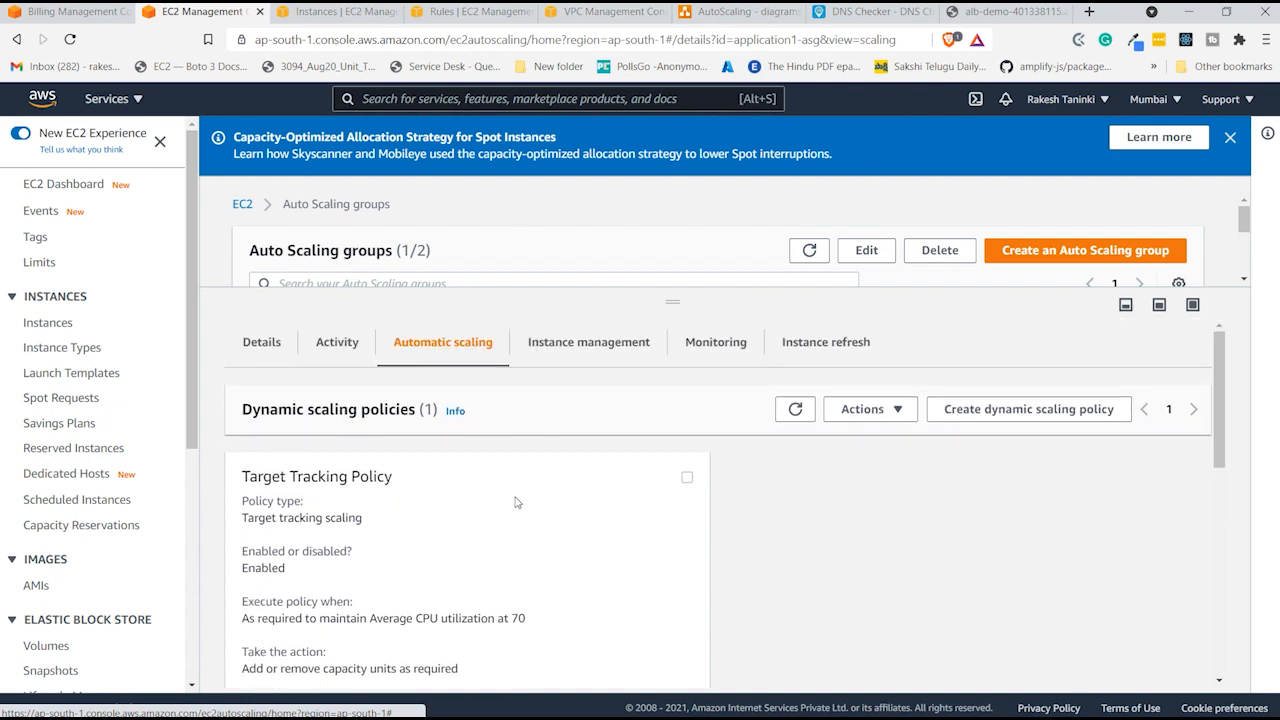
click(864, 420)
click(592, 566)
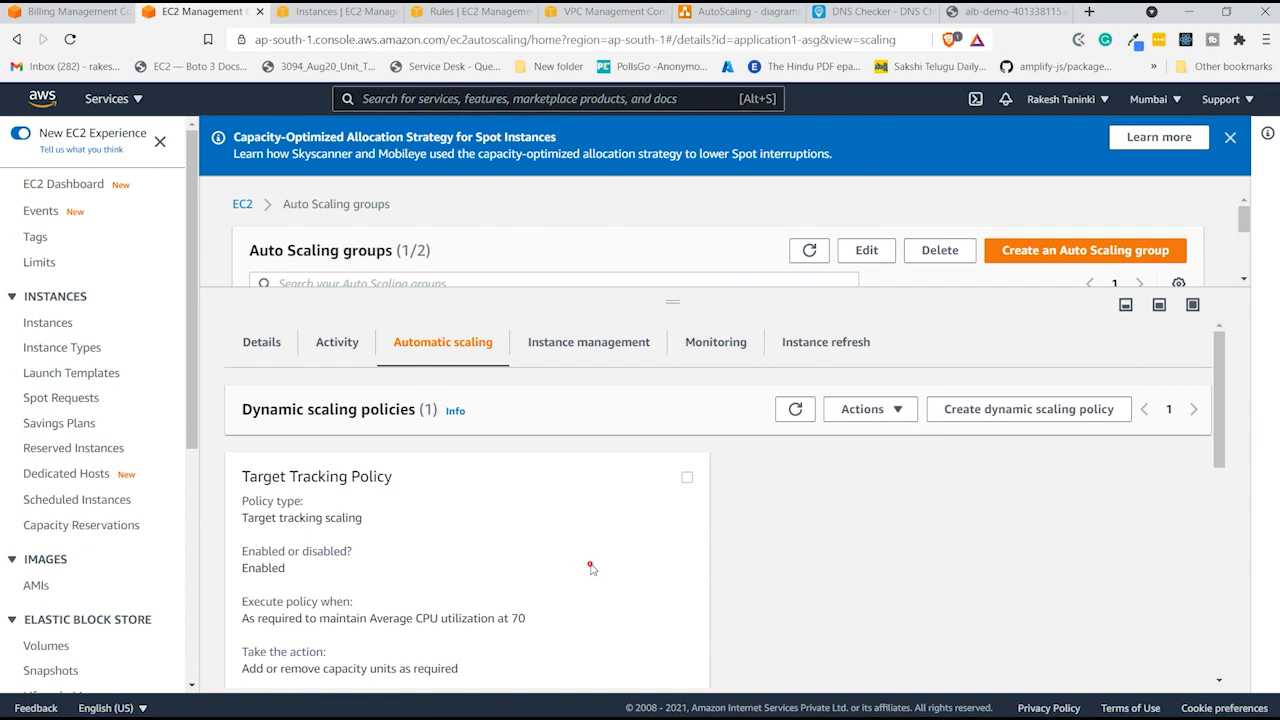
click(684, 478)
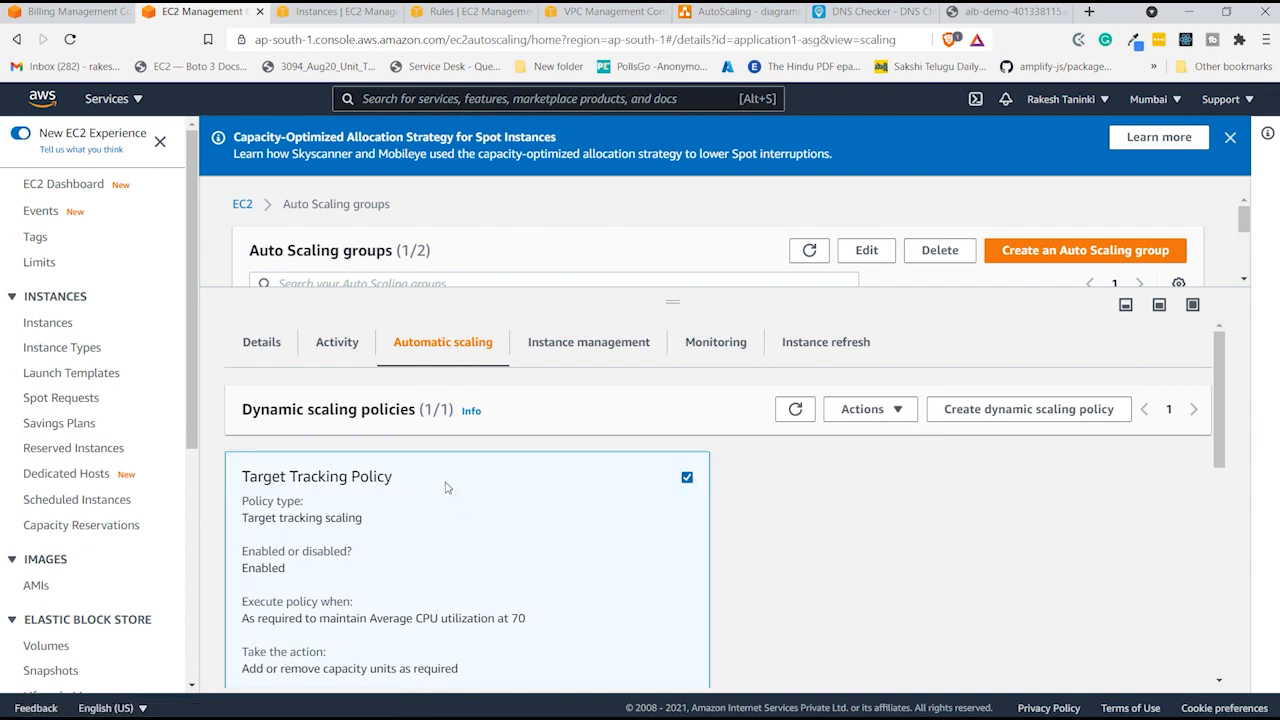
scroll(694, 563, down, 6)
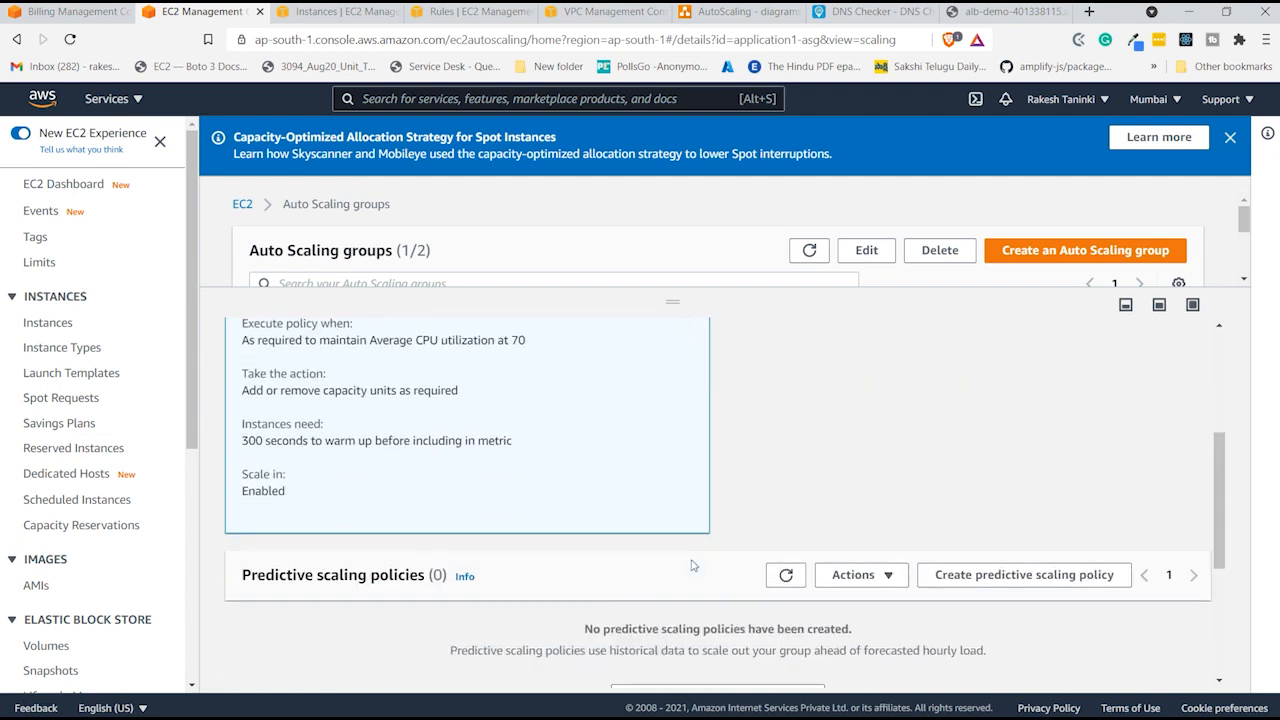
- Open application1-asg's Target Tracking Policy for editing and go to its target value
scroll(692, 566, up, 6)
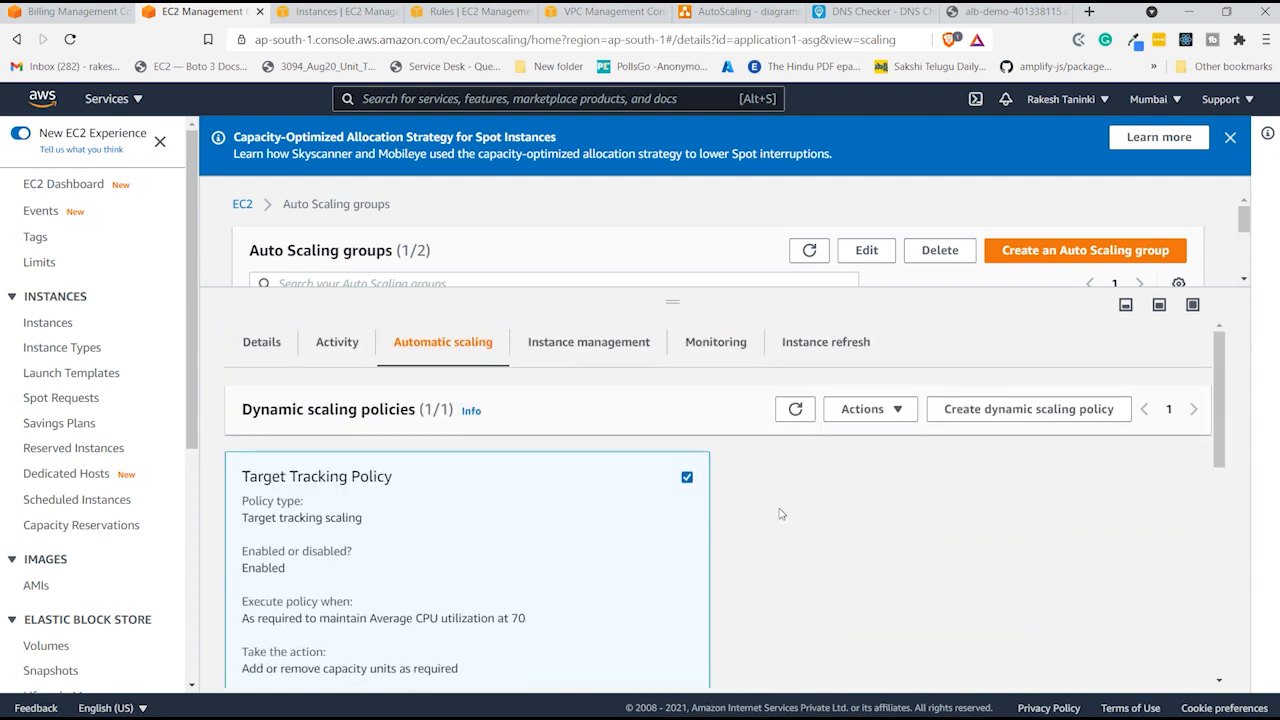
click(893, 412)
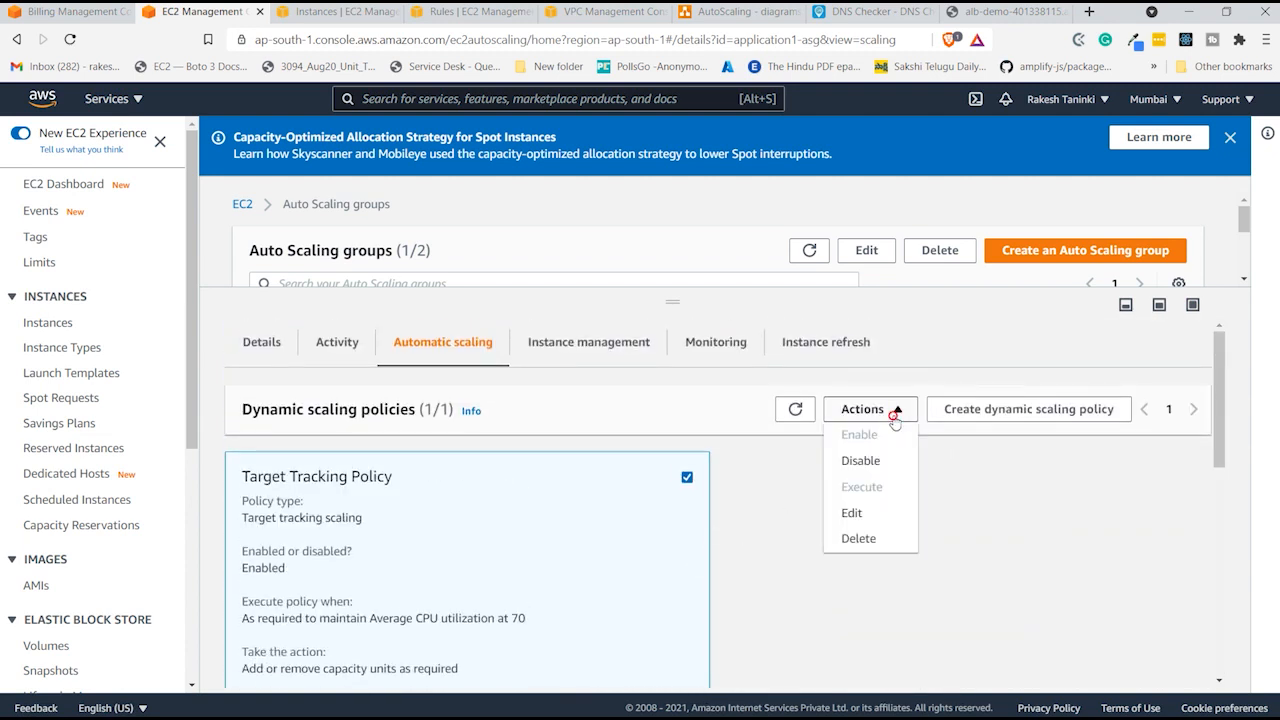
click(851, 512)
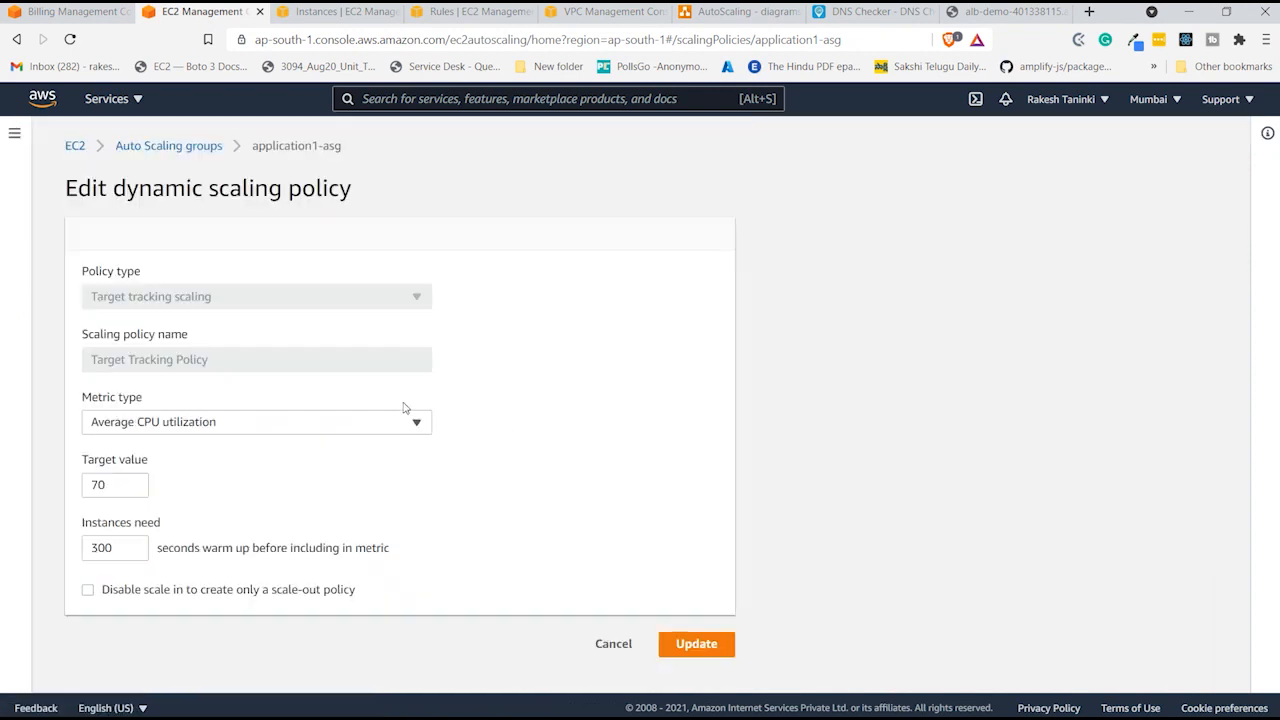
click(127, 484)
- Examine the CPU utilization graph of the first running Application1 instance in an enlarged monitoring pane
click(333, 12)
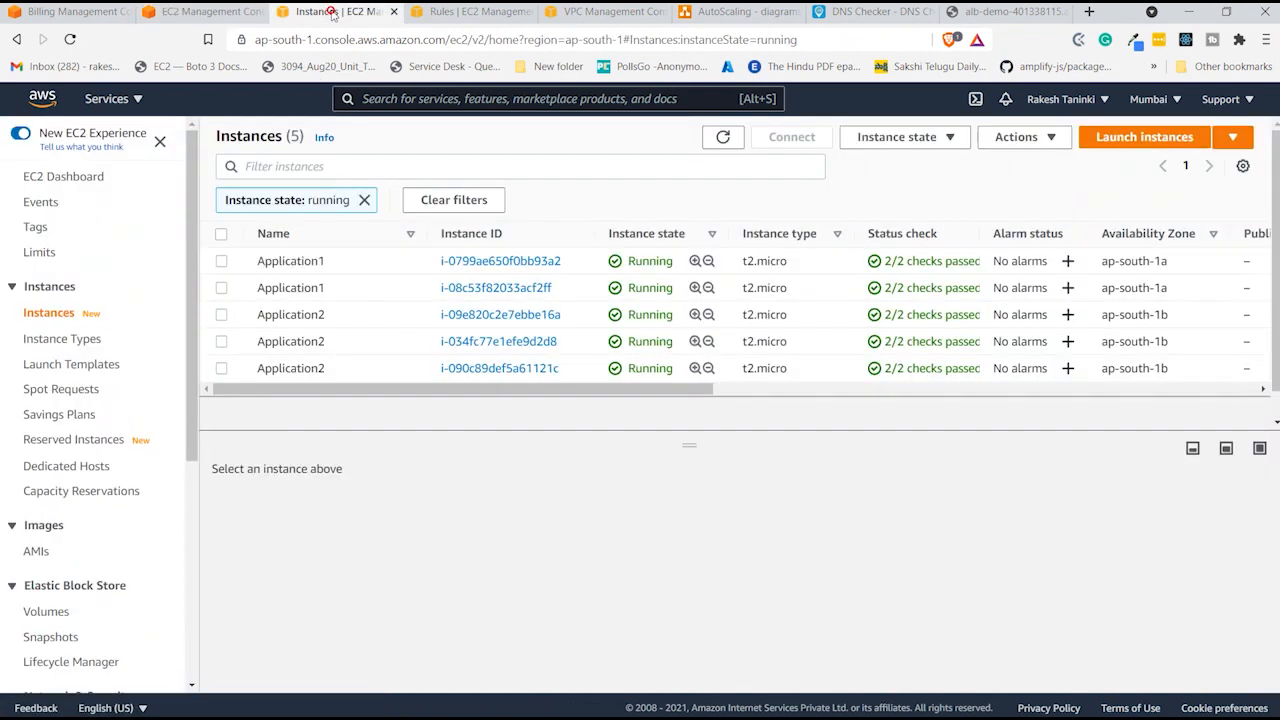
click(219, 261)
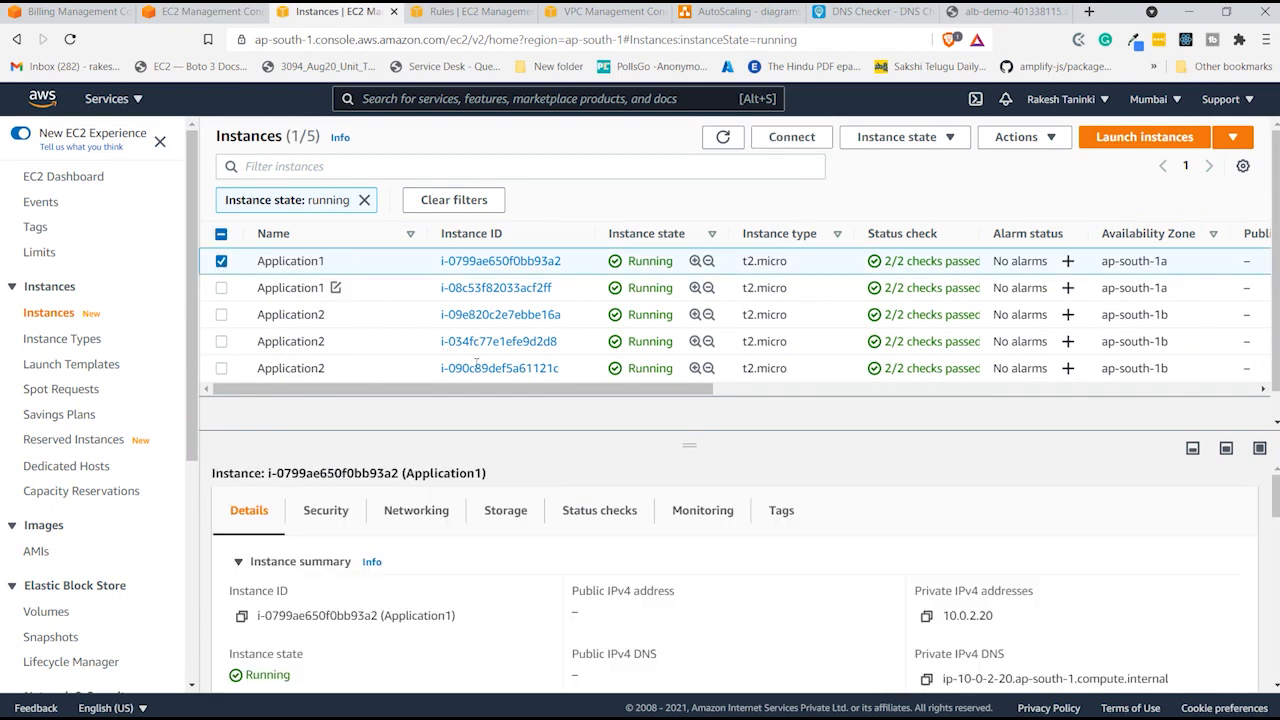
click(702, 512)
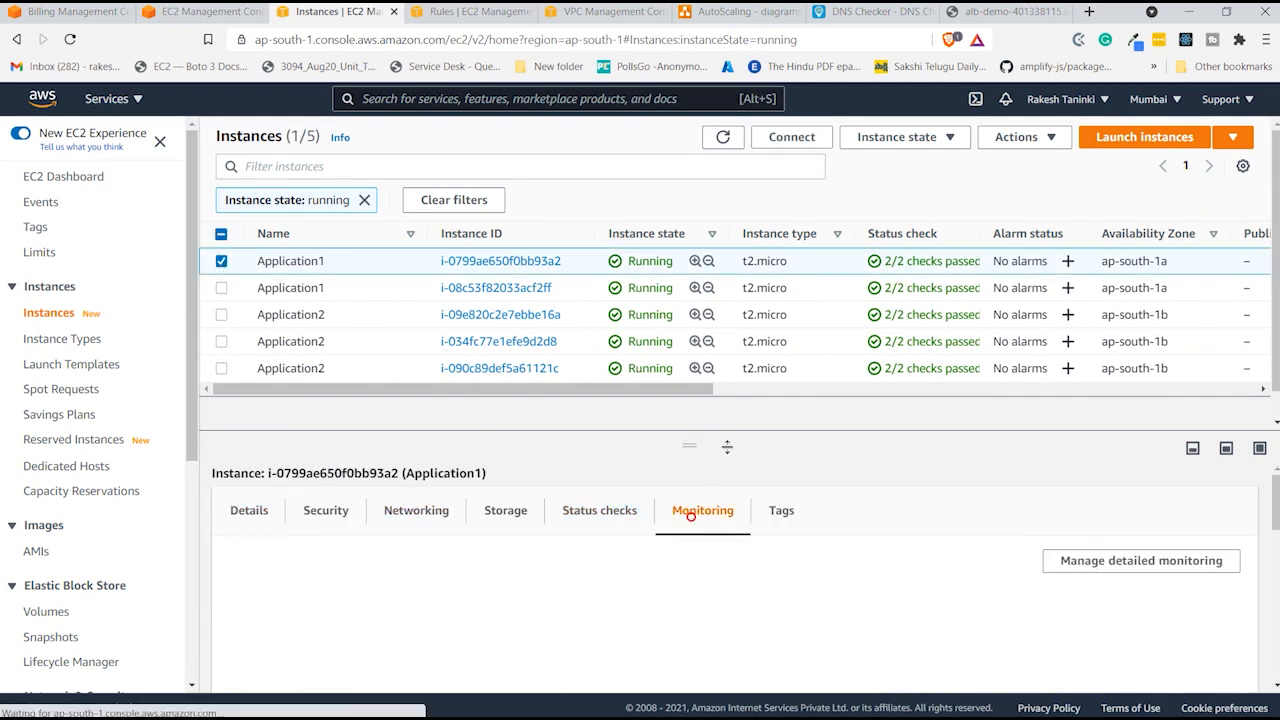
drag(689, 445, 697, 310)
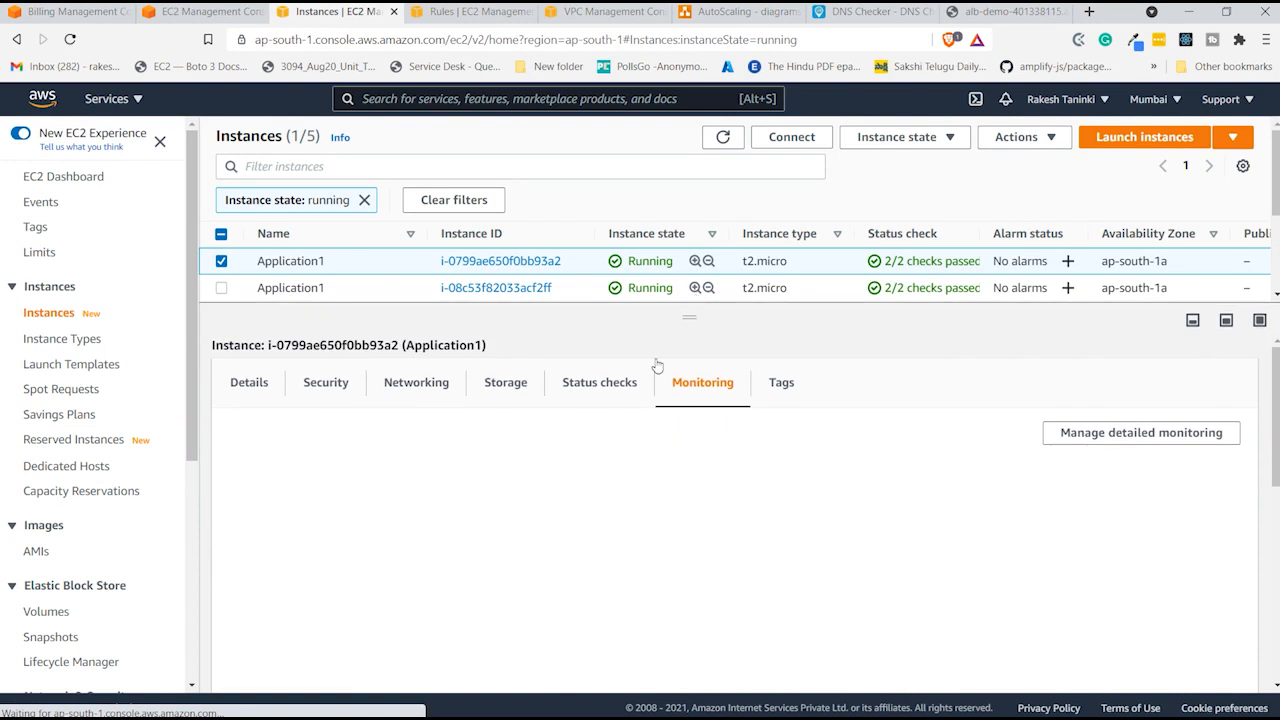
scroll(626, 463, down, 5)
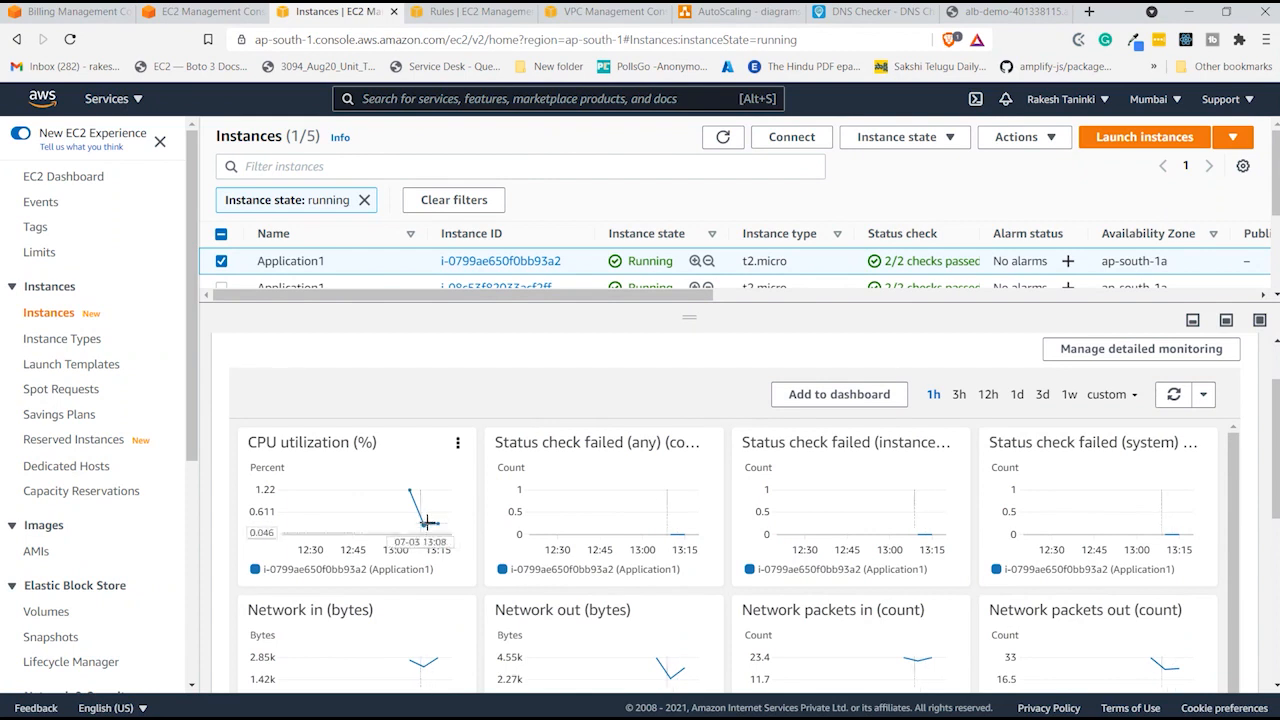
mouse_move(437, 526)
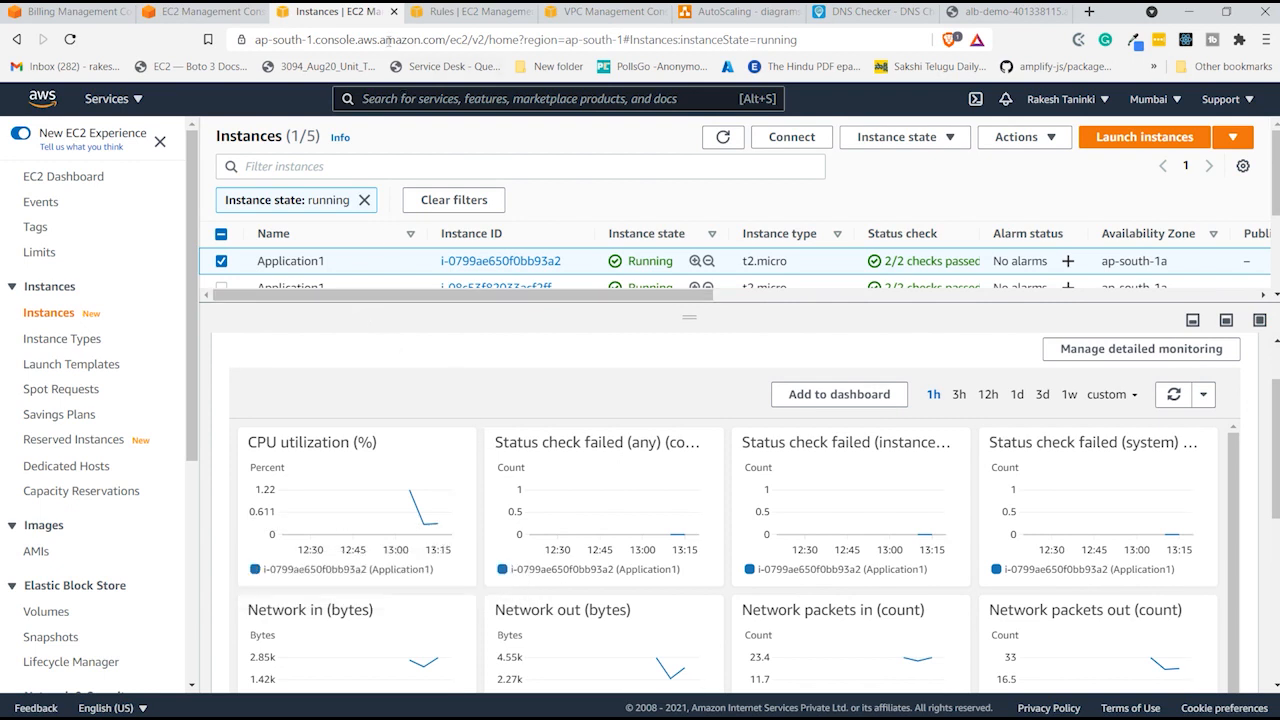
- Set the Target Tracking Policy's target value to 0.01, update the policy and dismiss the notification
click(245, 10)
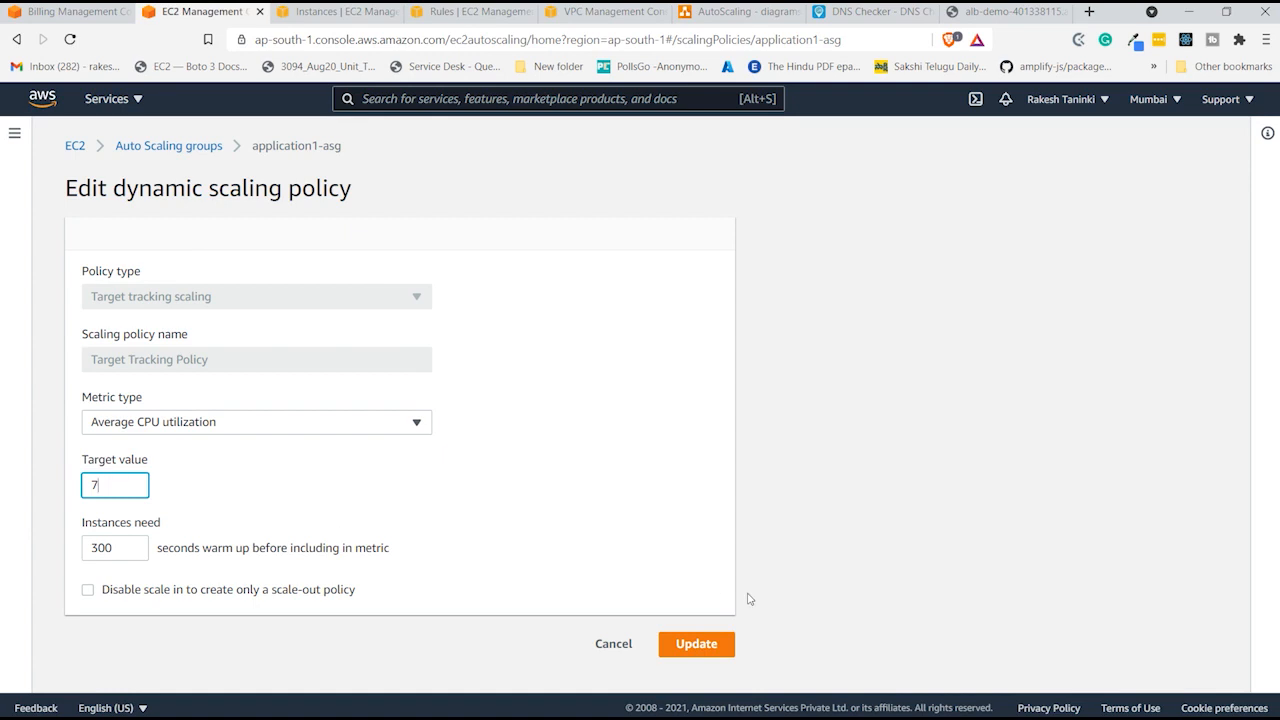
key(BackSpace)
text(0.01)
click(710, 647)
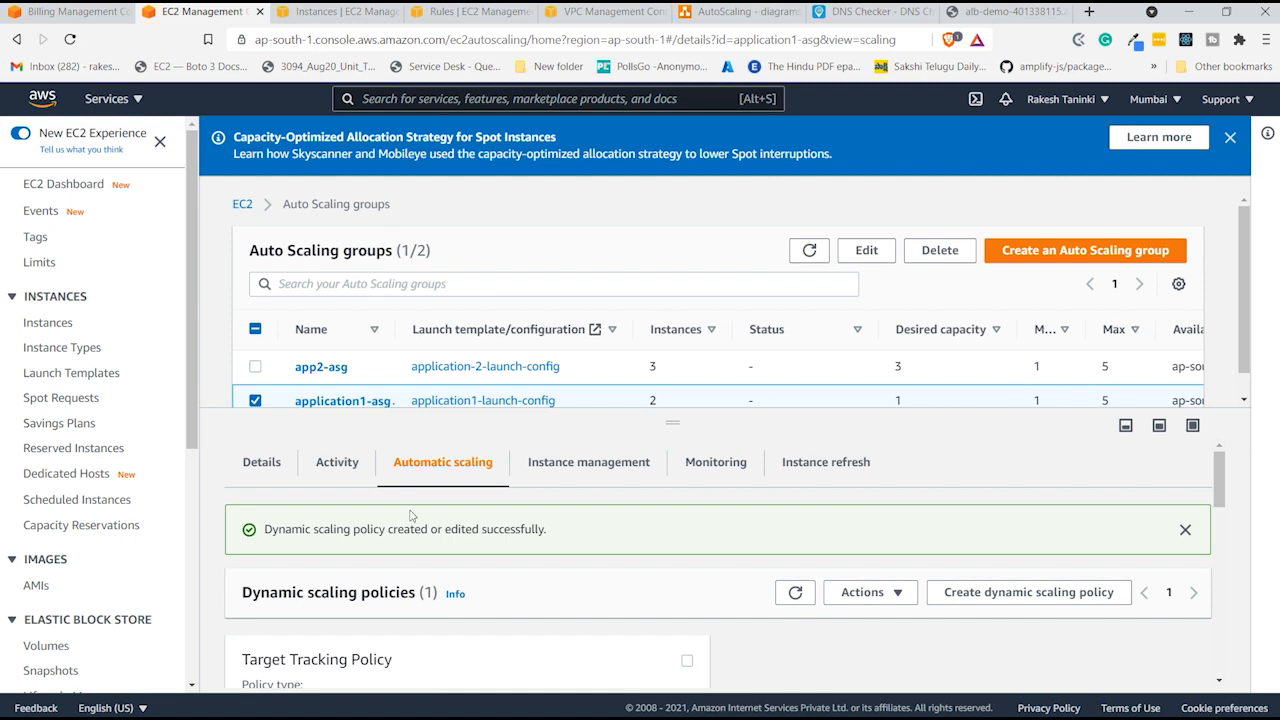
click(1185, 529)
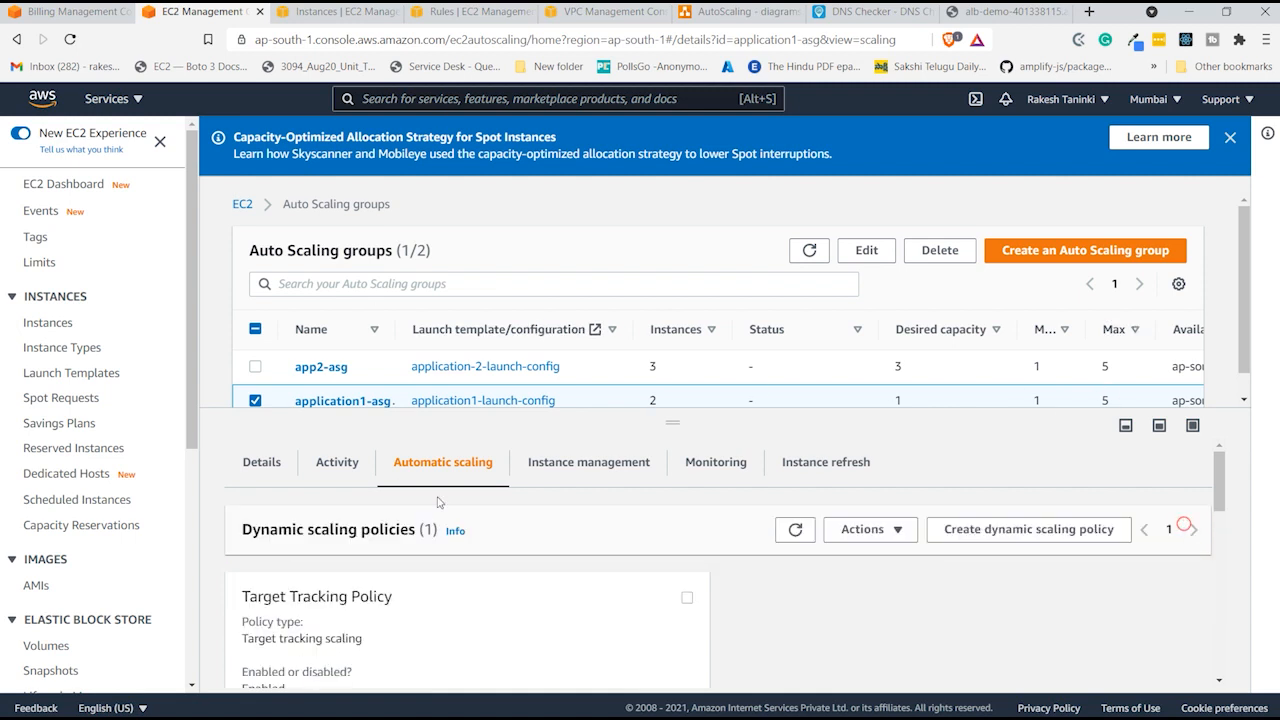
- Enlarge the EC2 instances list, remove its running-state filter and refresh it to check the instance states
click(331, 10)
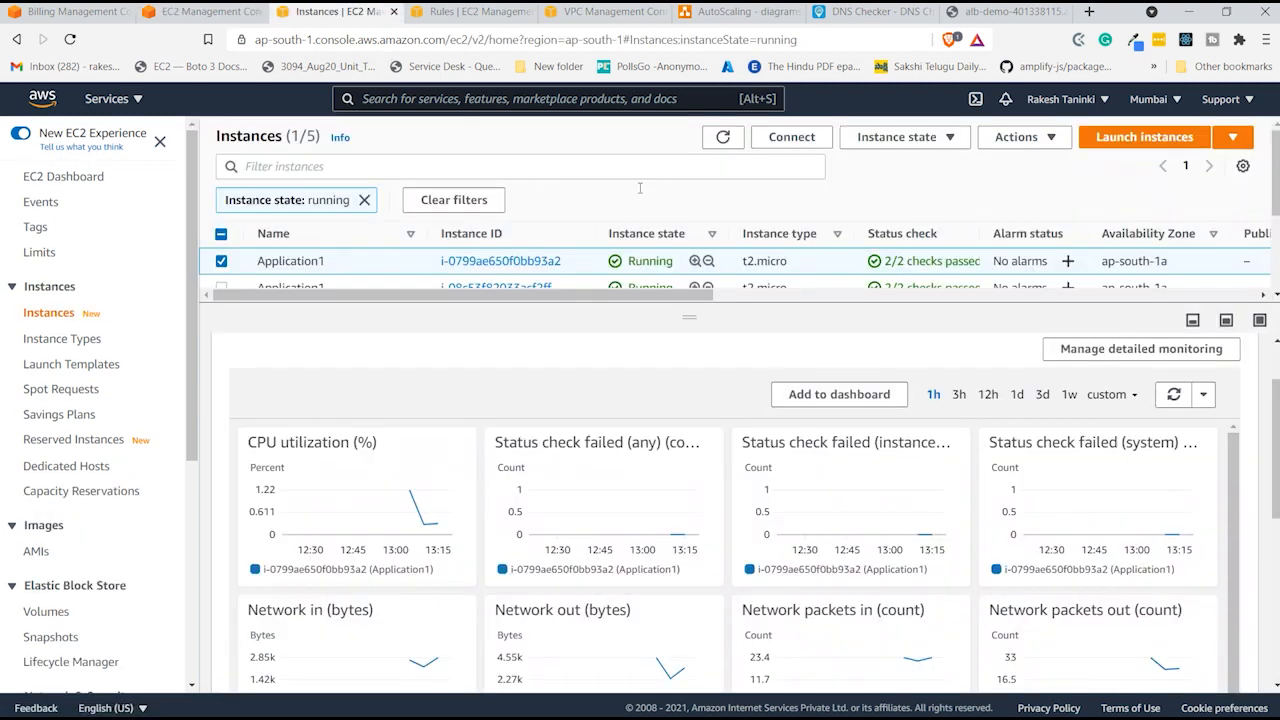
drag(689, 316, 704, 480)
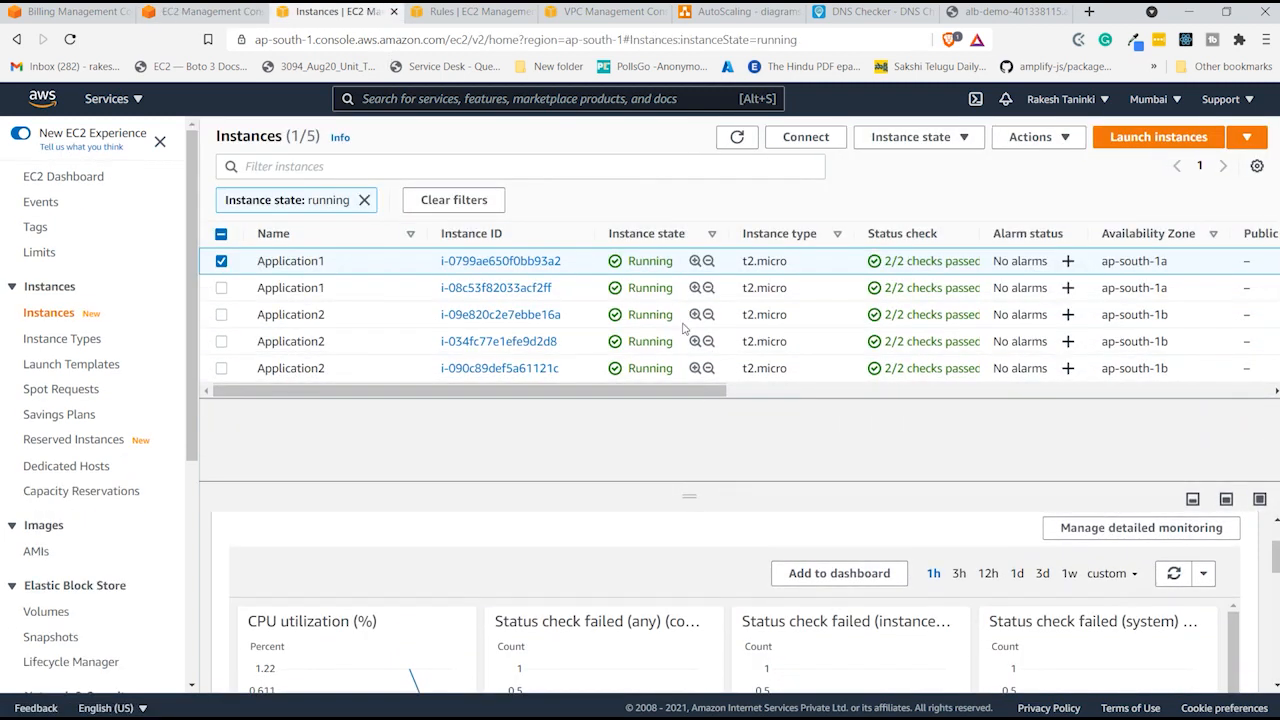
click(730, 139)
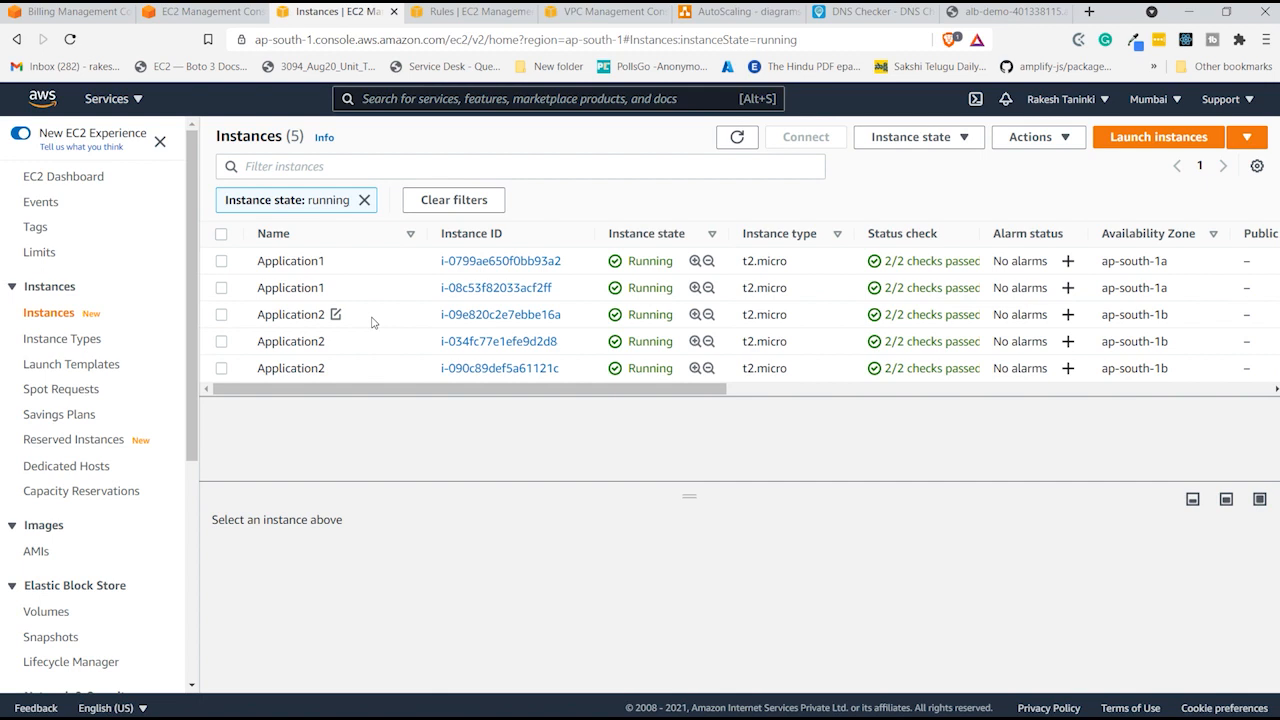
click(364, 200)
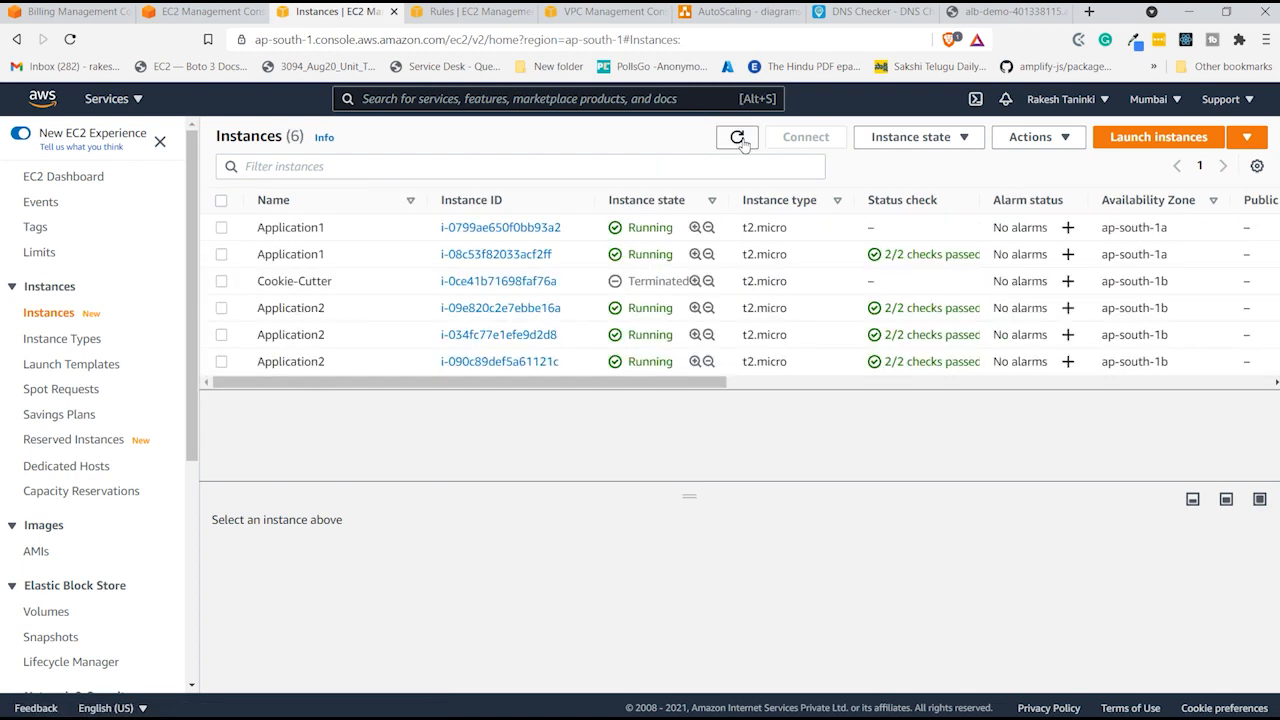
click(738, 138)
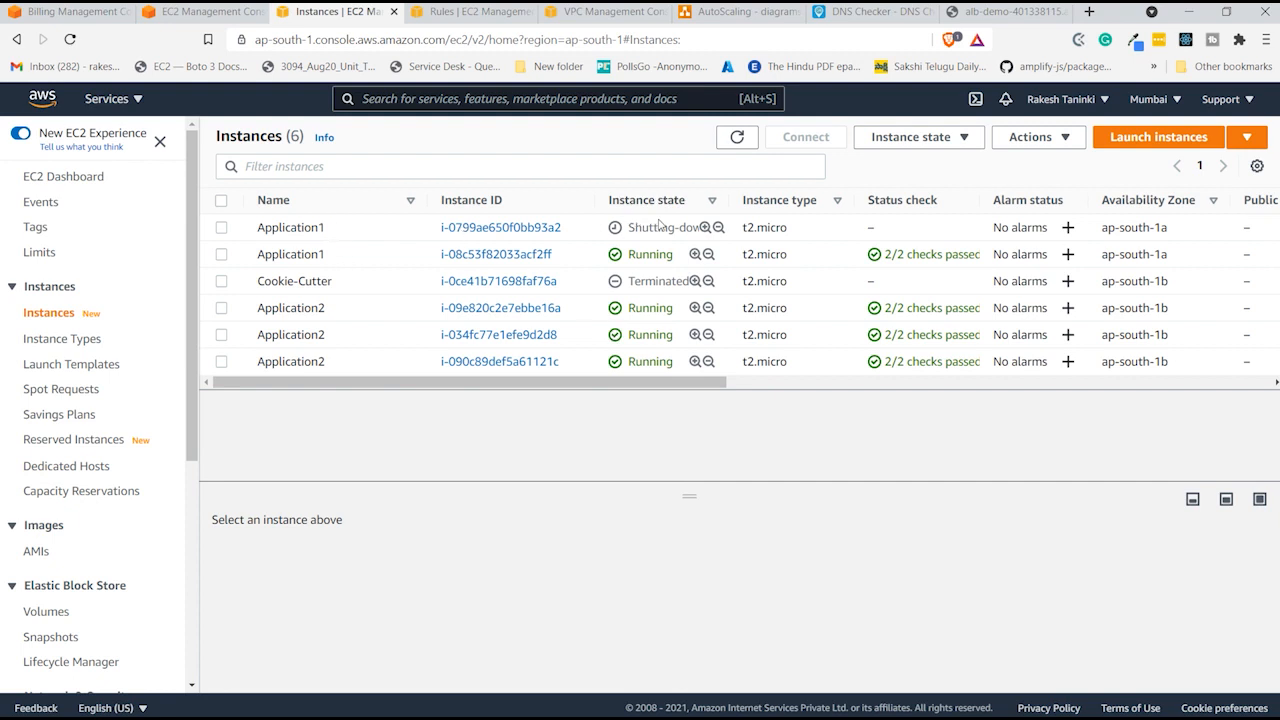
click(737, 140)
scroll(92, 430, down, 3)
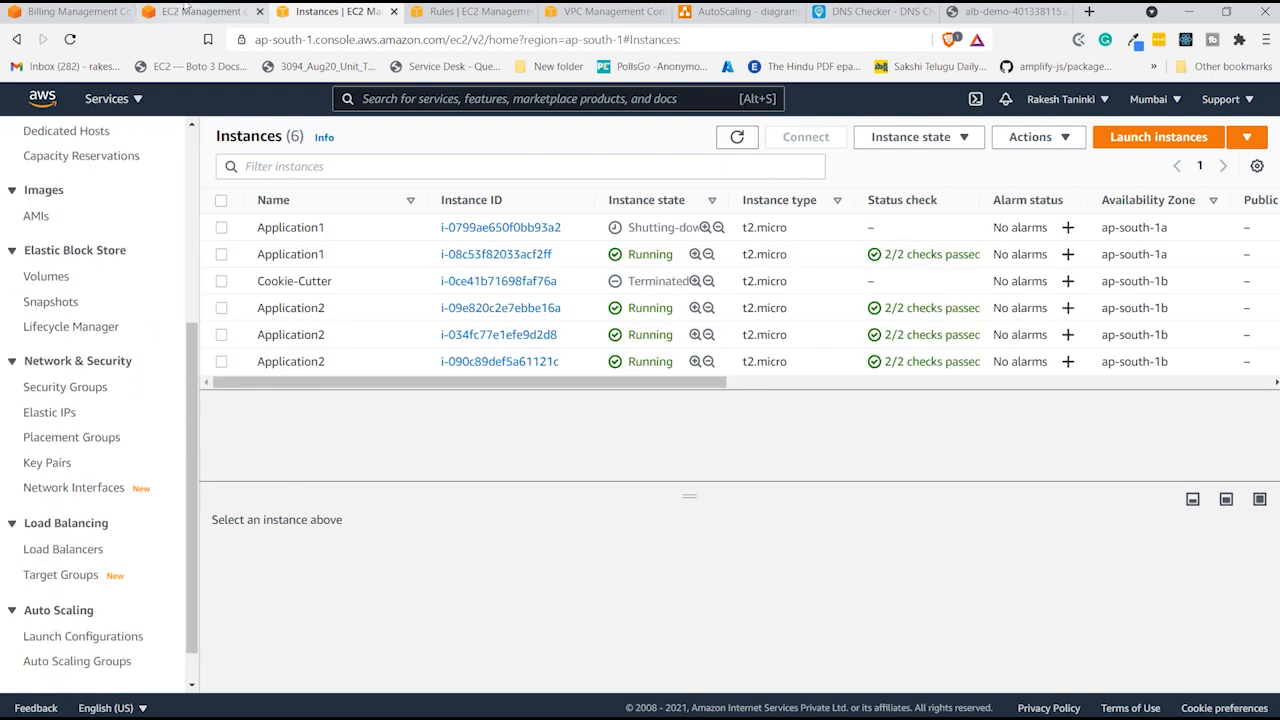
- Set the instance warm-up of application1-asg's Target Tracking Policy to 10 seconds and update the policy
click(190, 11)
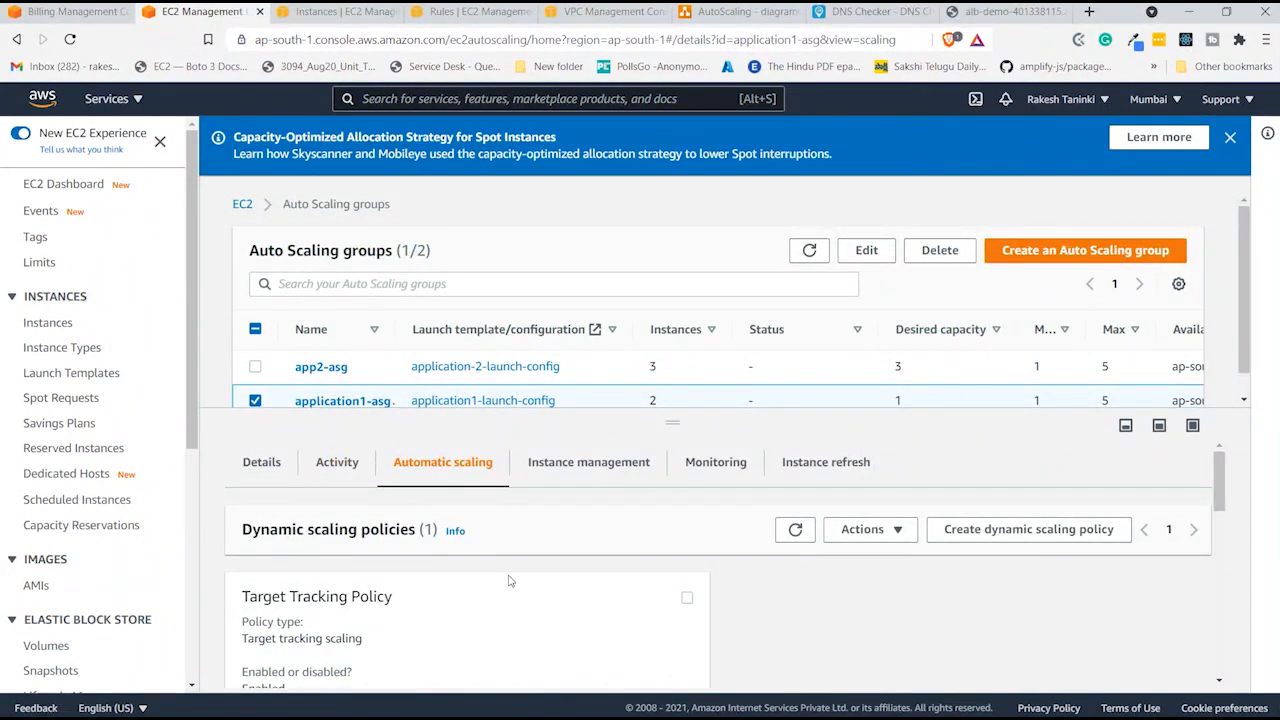
scroll(586, 602, down, 3)
scroll(586, 601, up, 3)
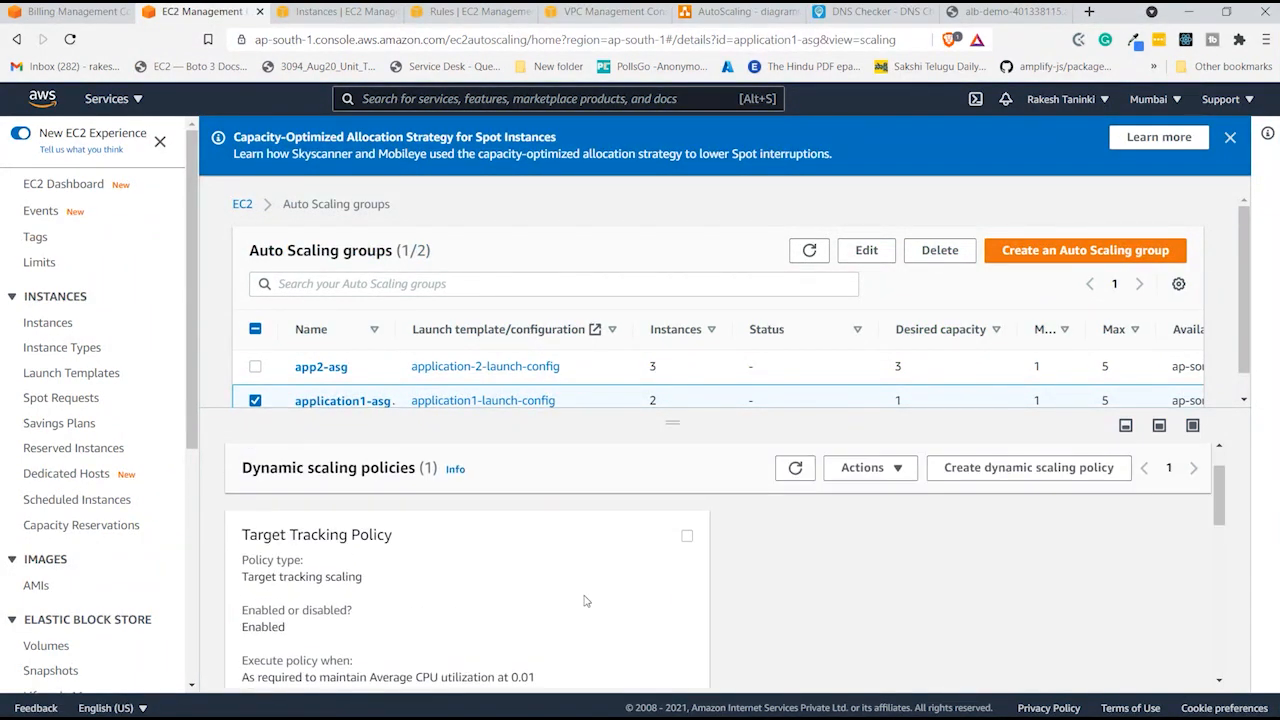
click(864, 531)
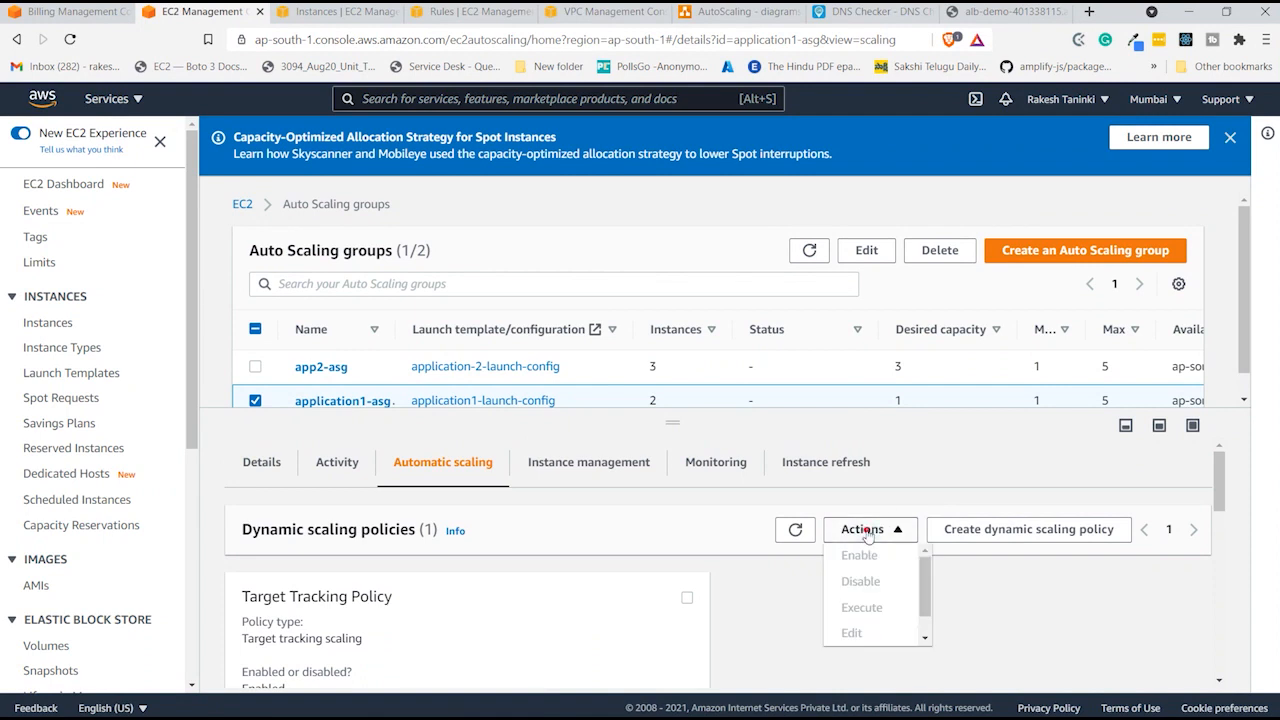
click(628, 601)
click(684, 597)
click(849, 530)
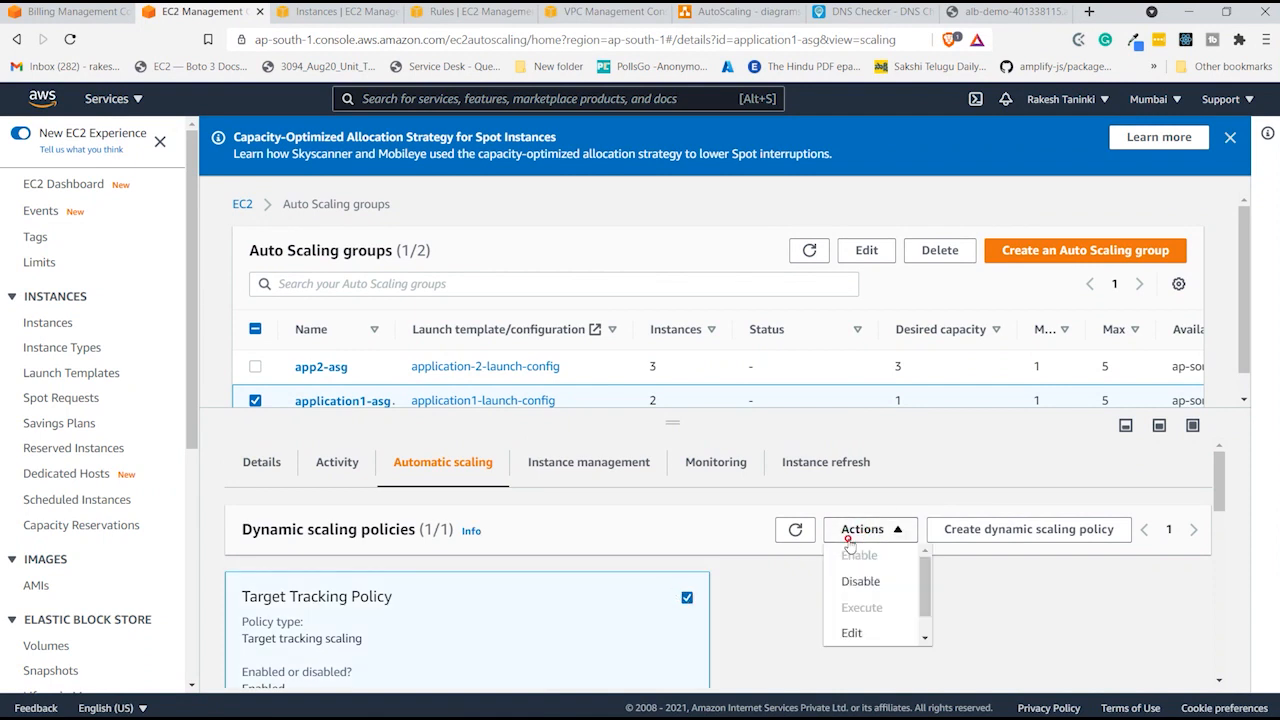
click(871, 627)
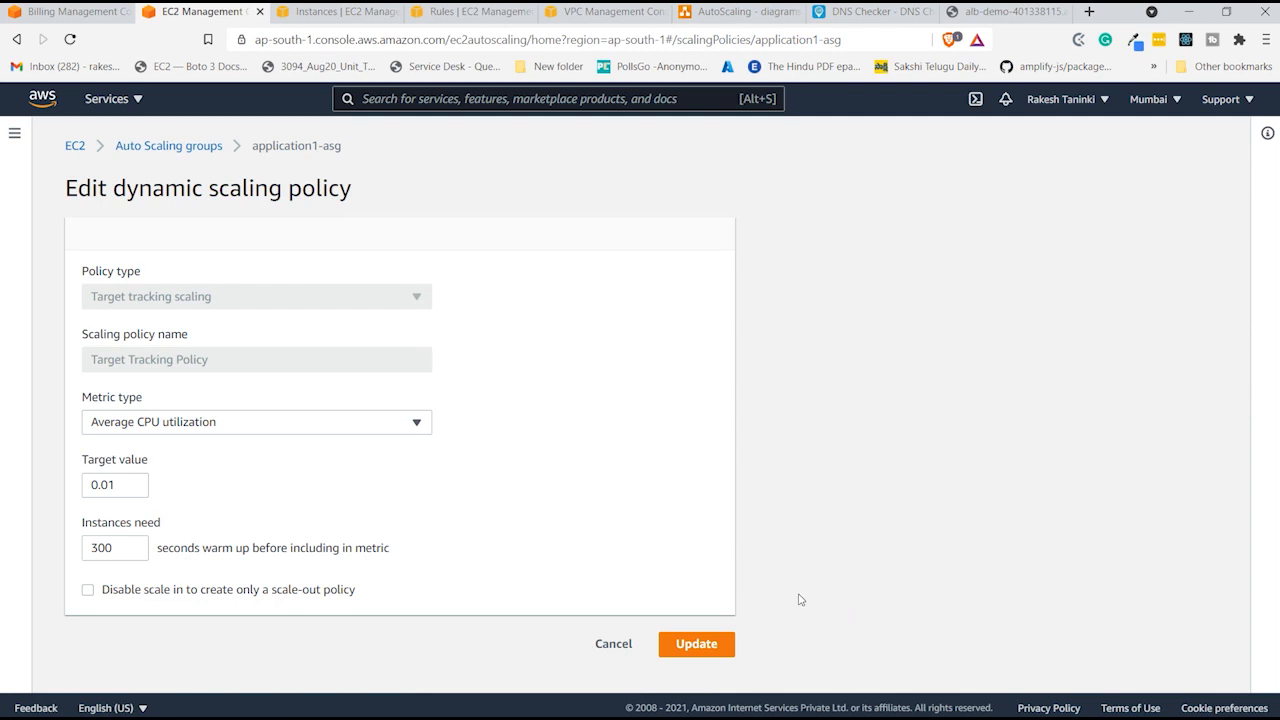
click(128, 541)
key(BackSpace)
text(10)
click(288, 572)
click(707, 650)
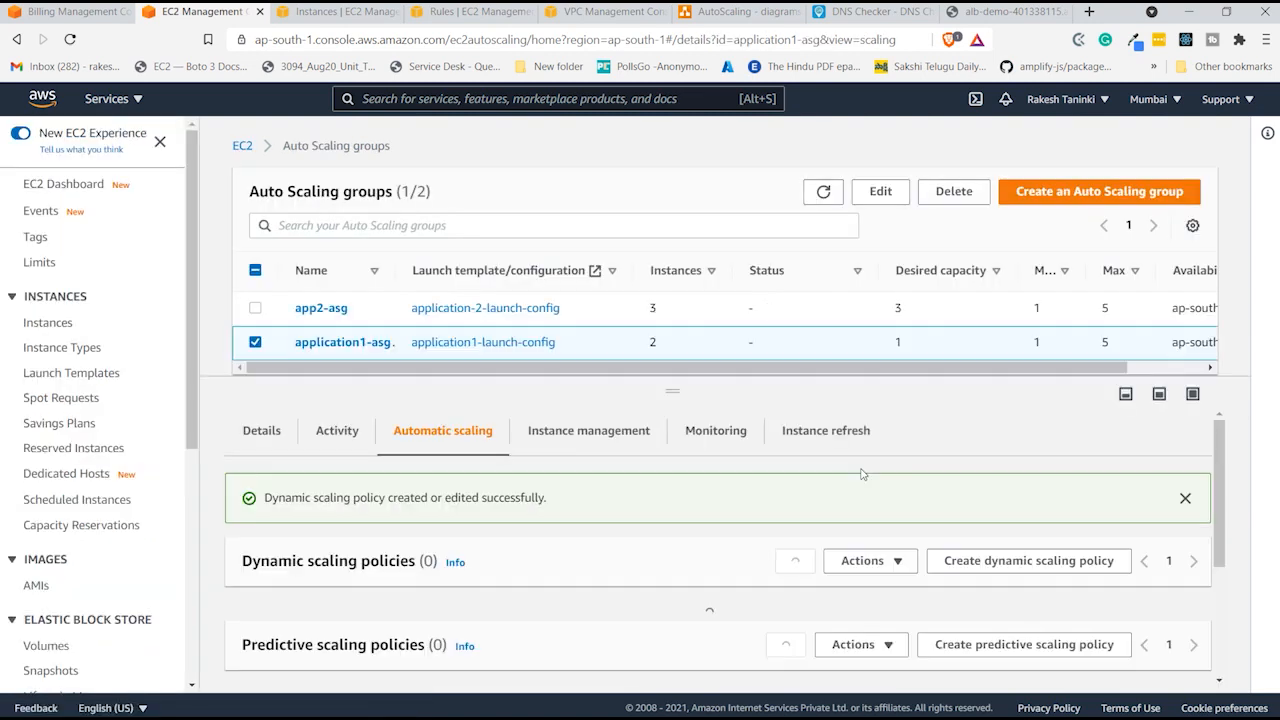
click(1185, 497)
- Refresh the EC2 instances list repeatedly to check for newly launched Application1 instances, and enlarge the list area
click(325, 11)
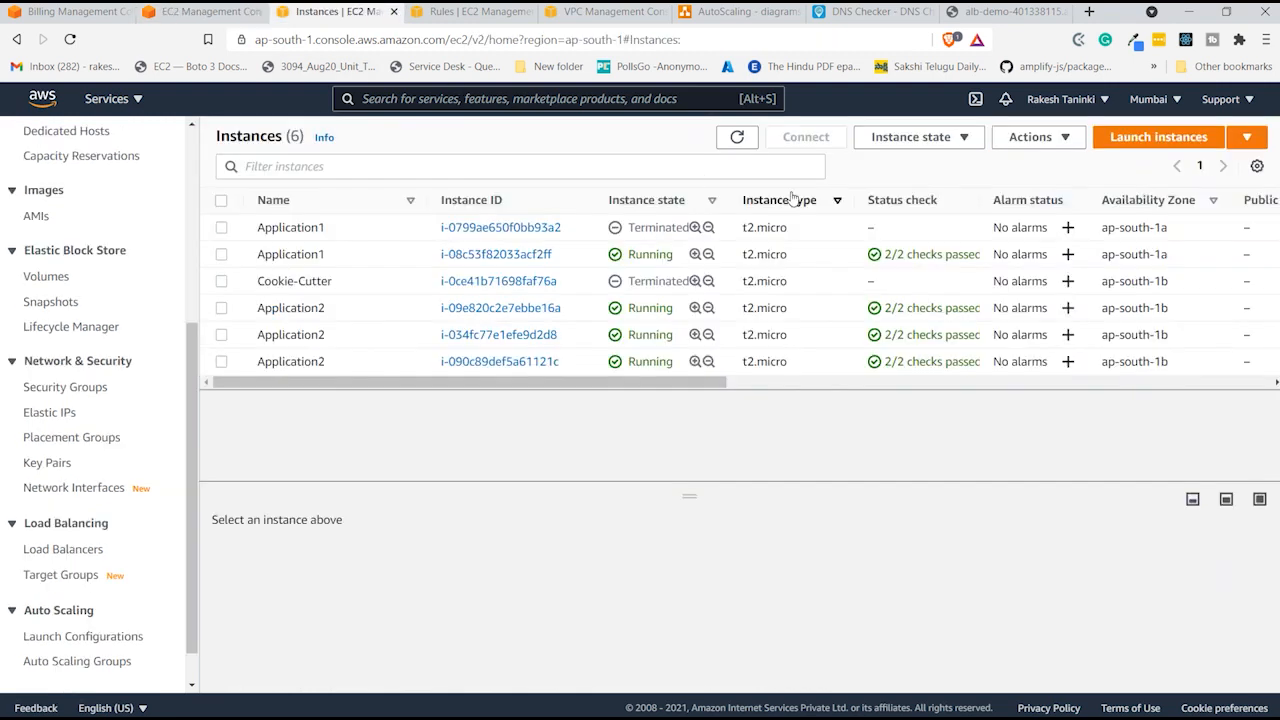
click(736, 138)
click(733, 141)
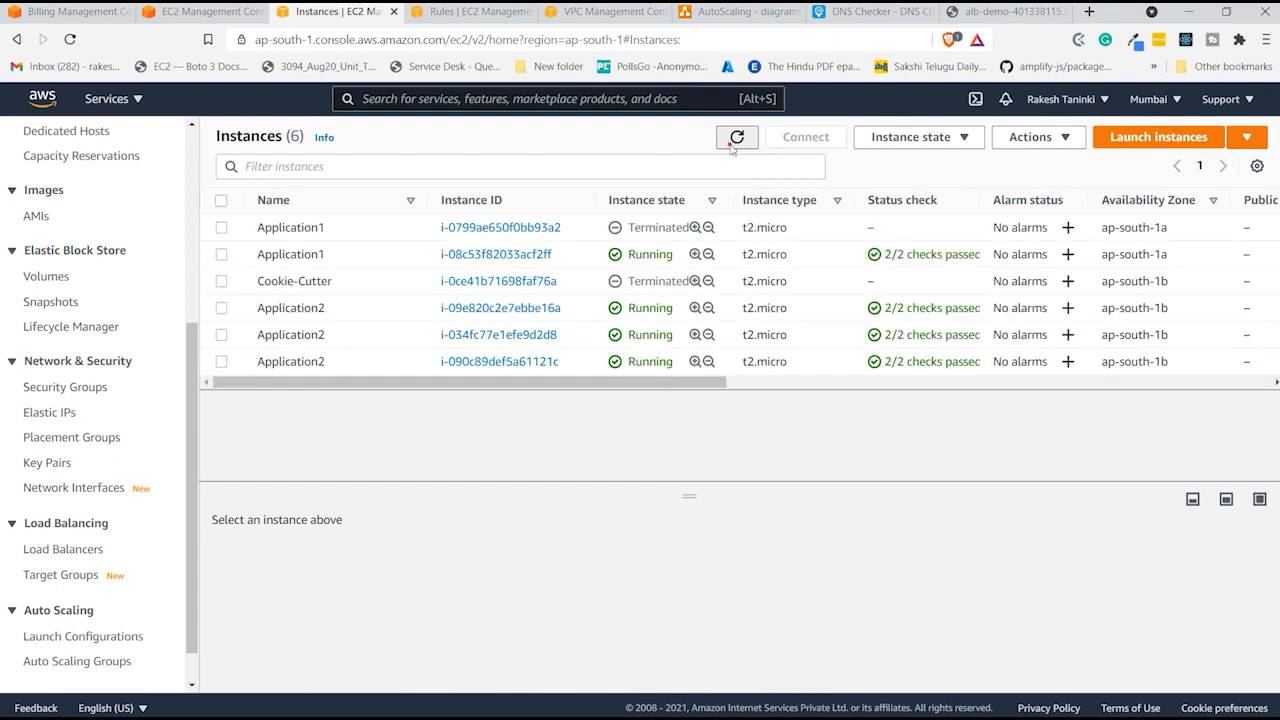
click(731, 146)
click(733, 141)
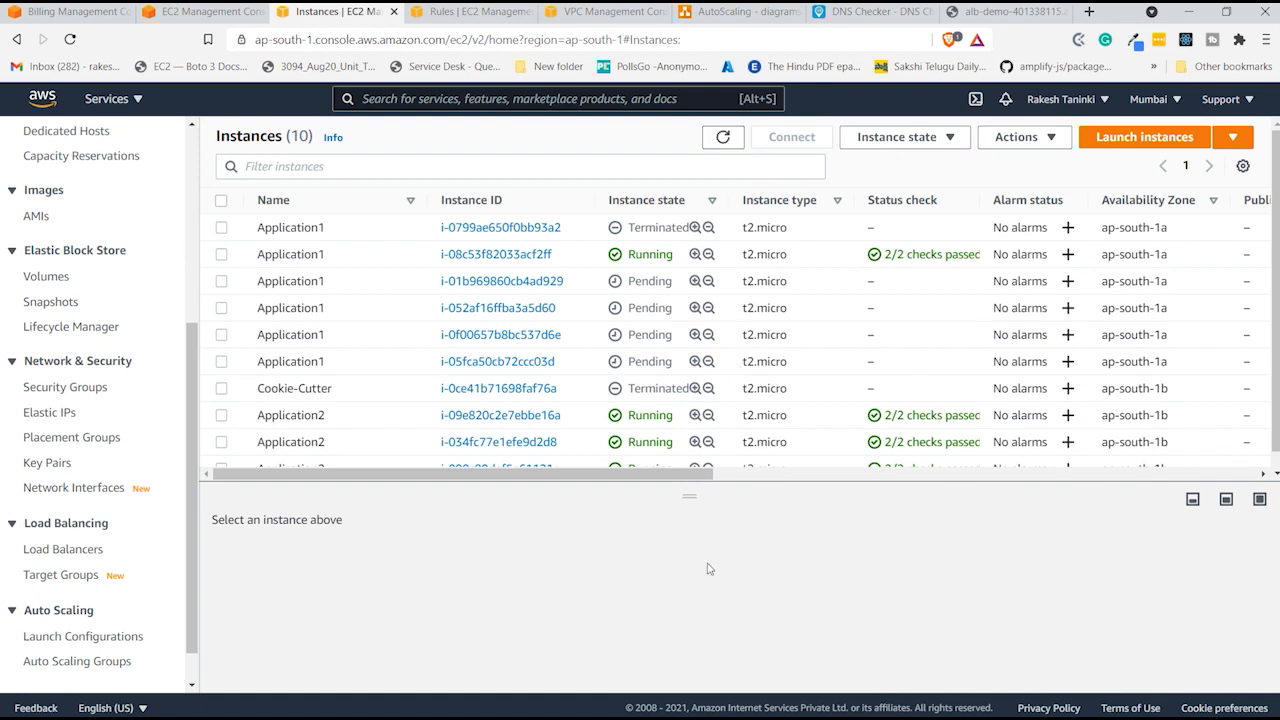
drag(690, 497, 686, 563)
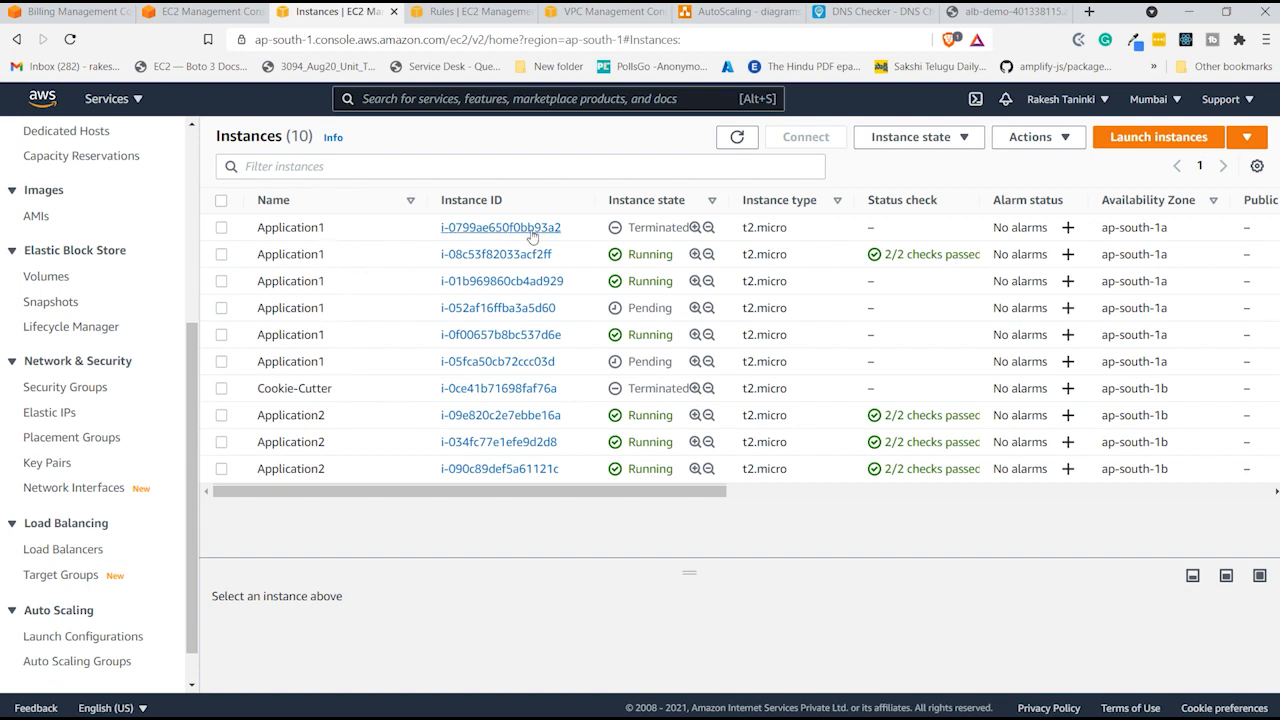
- Sort the instances by instance state in descending order and filter the list to running instances
click(633, 207)
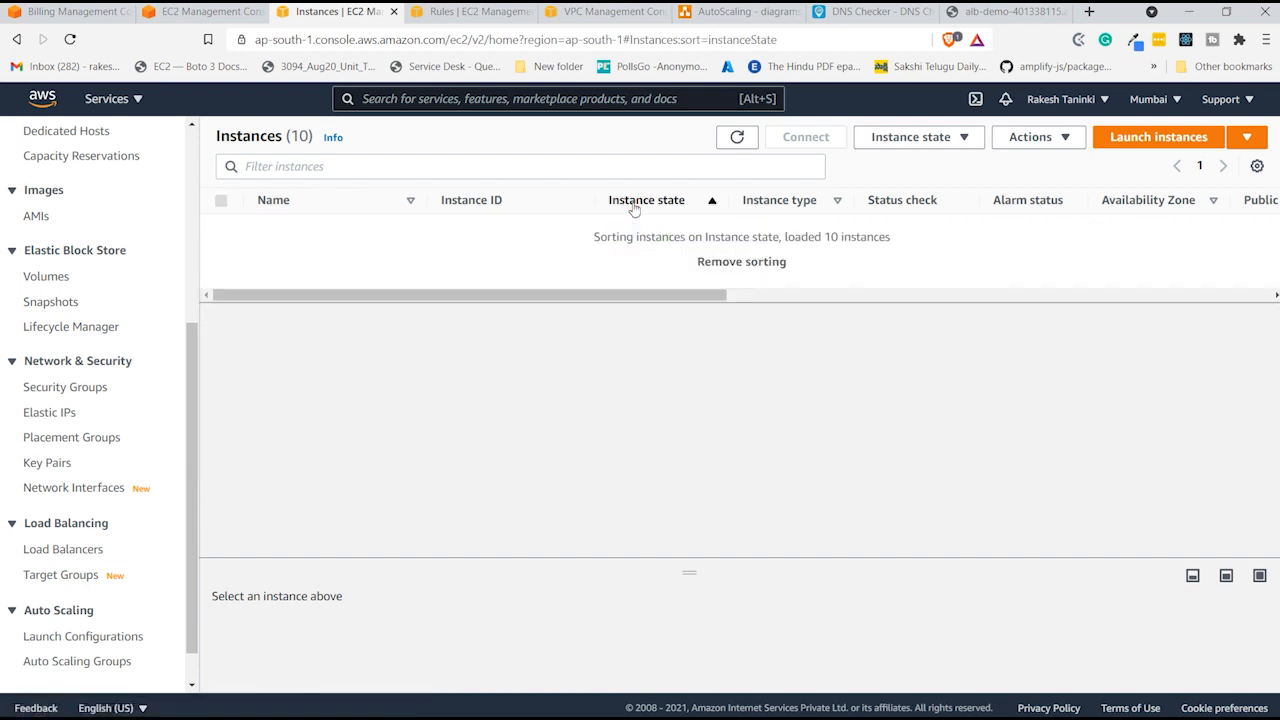
click(633, 205)
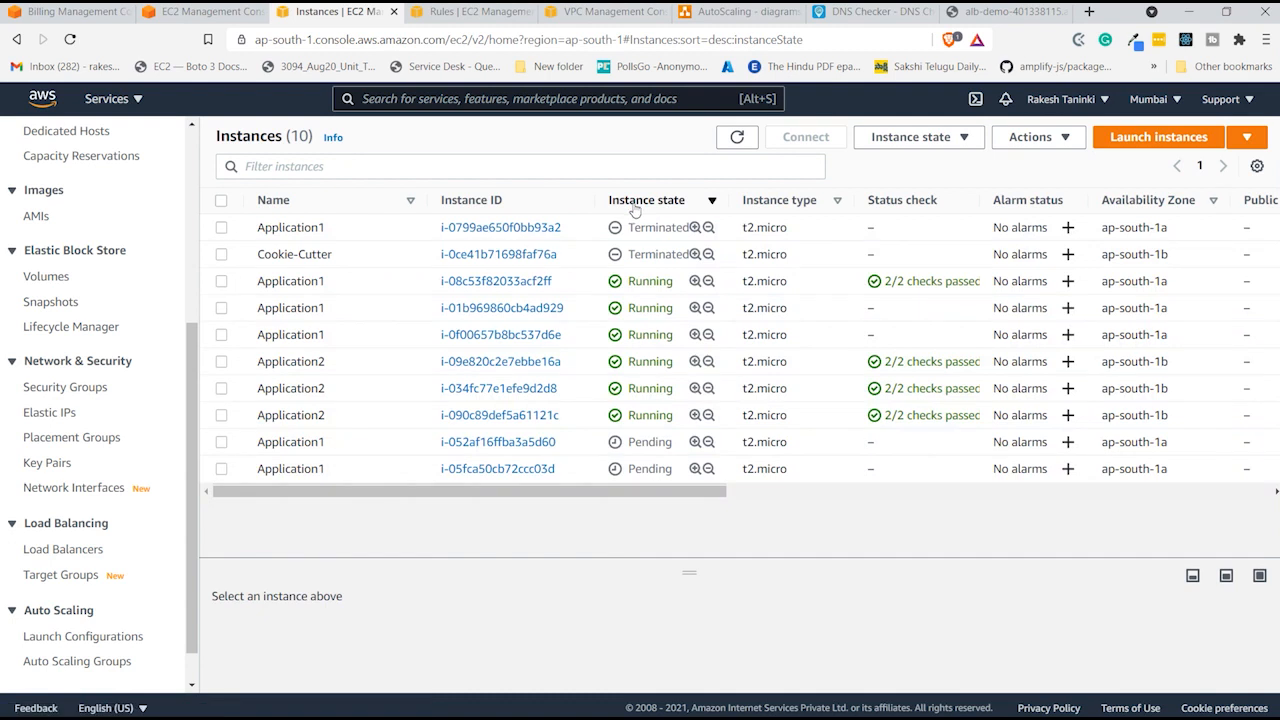
click(694, 281)
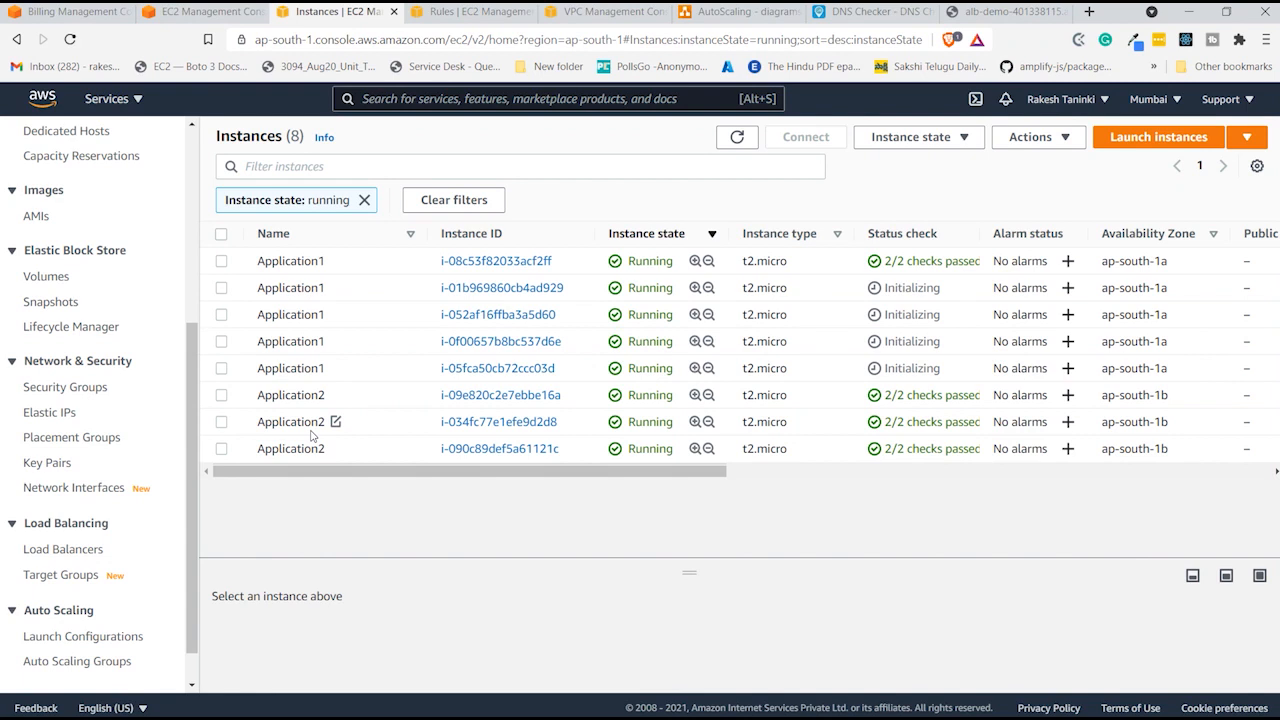
- Look at the AutoScaling architecture diagram and reload the load balancer's /app1/ page
click(730, 12)
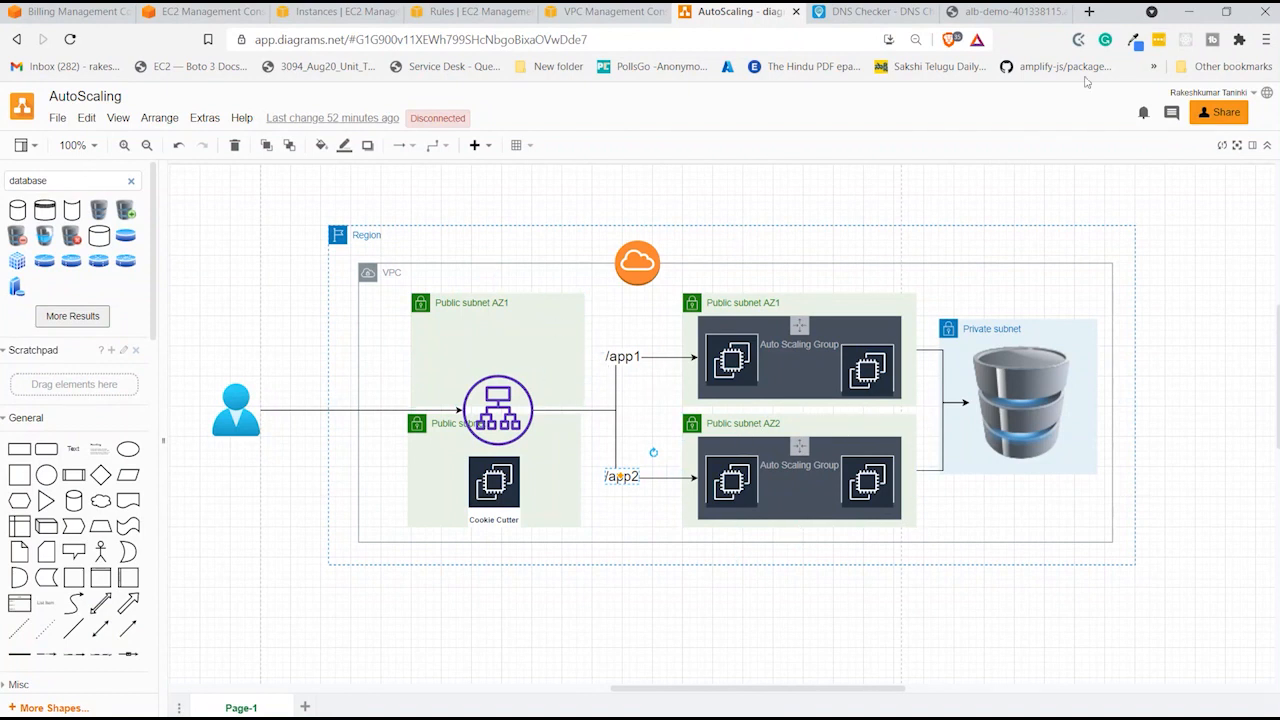
click(996, 11)
click(853, 40)
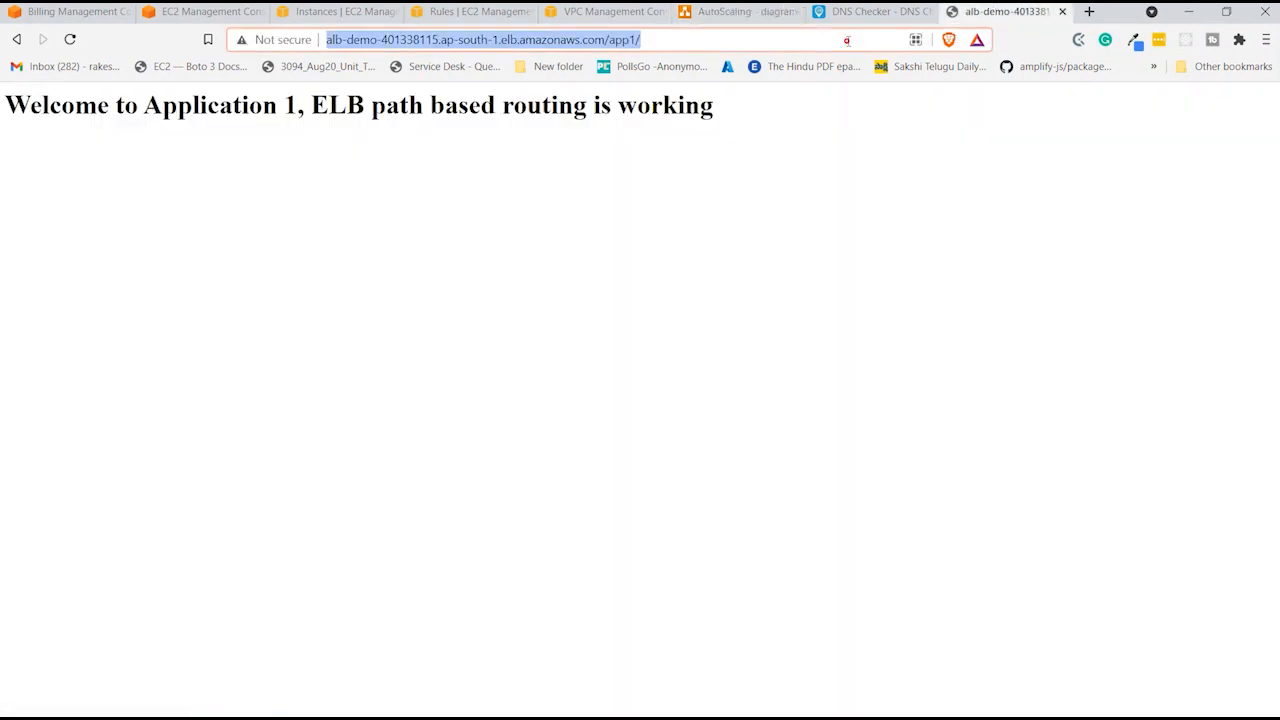
key(Return)
- Change the load balancer address path to /app2/ and load the page to test the second application's routing
click(848, 41)
click(848, 41)
key(Left)
key(BackSpace)
text(2)
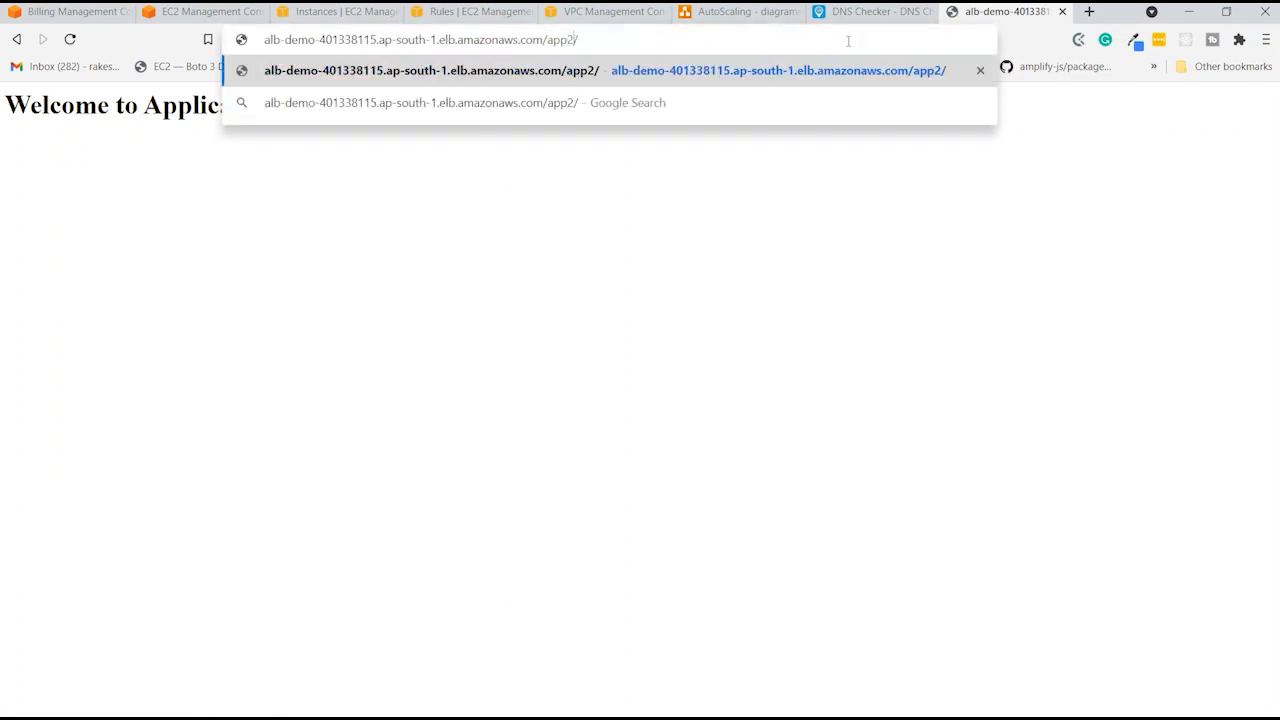
key(Return)
drag(4, 100, 603, 174)
click(601, 172)
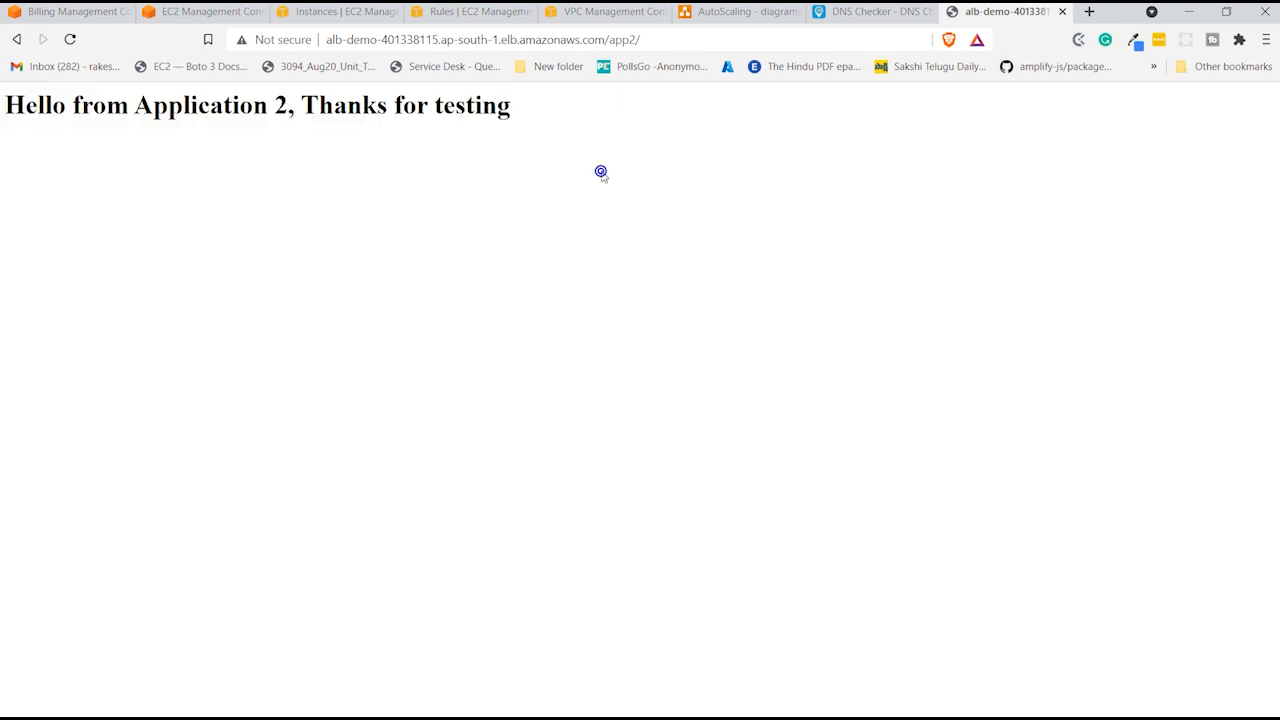
- Review the load balancer, the app1 Auto Scaling group's instances and the Cookie Cutter instance in the AutoScaling diagram
click(771, 13)
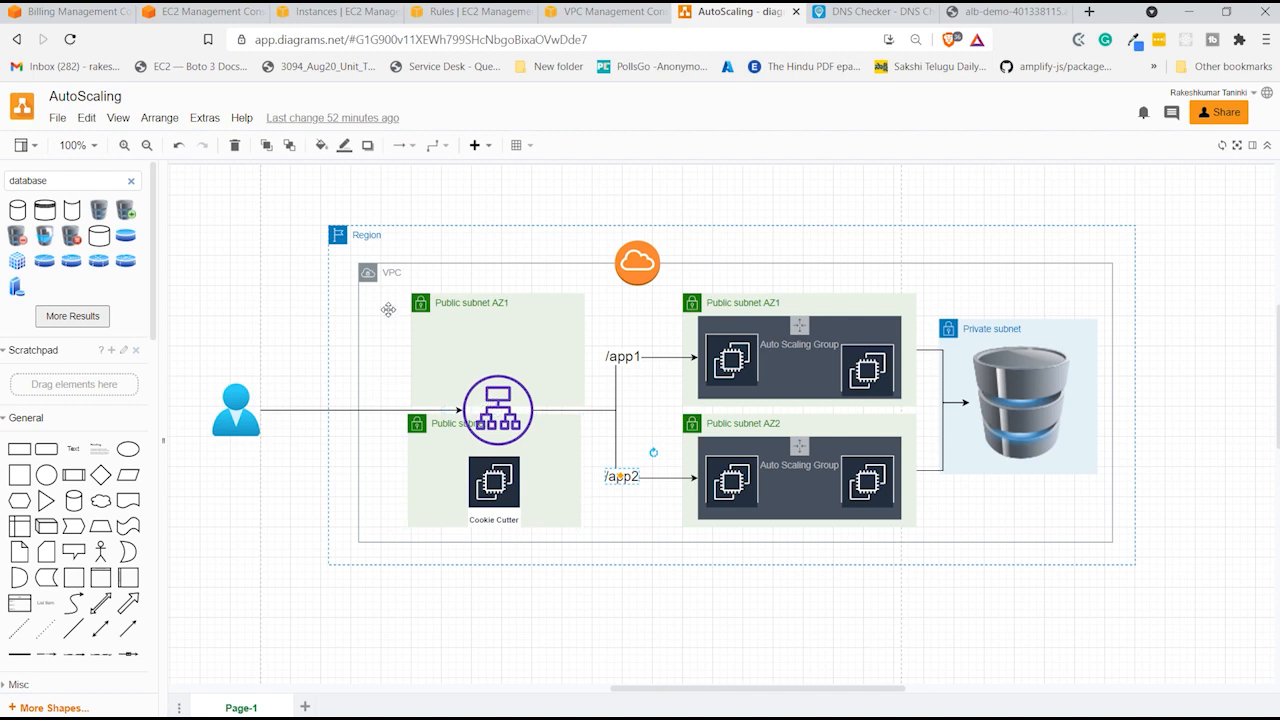
click(494, 406)
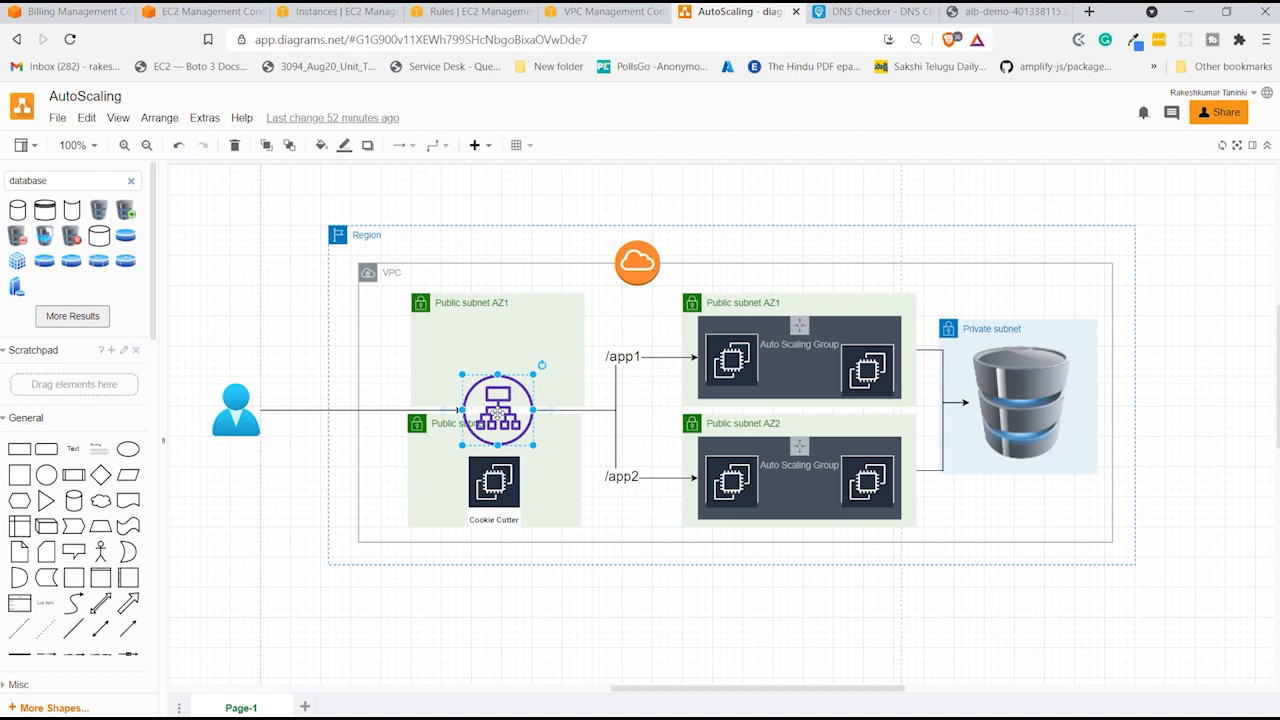
click(736, 362)
click(864, 360)
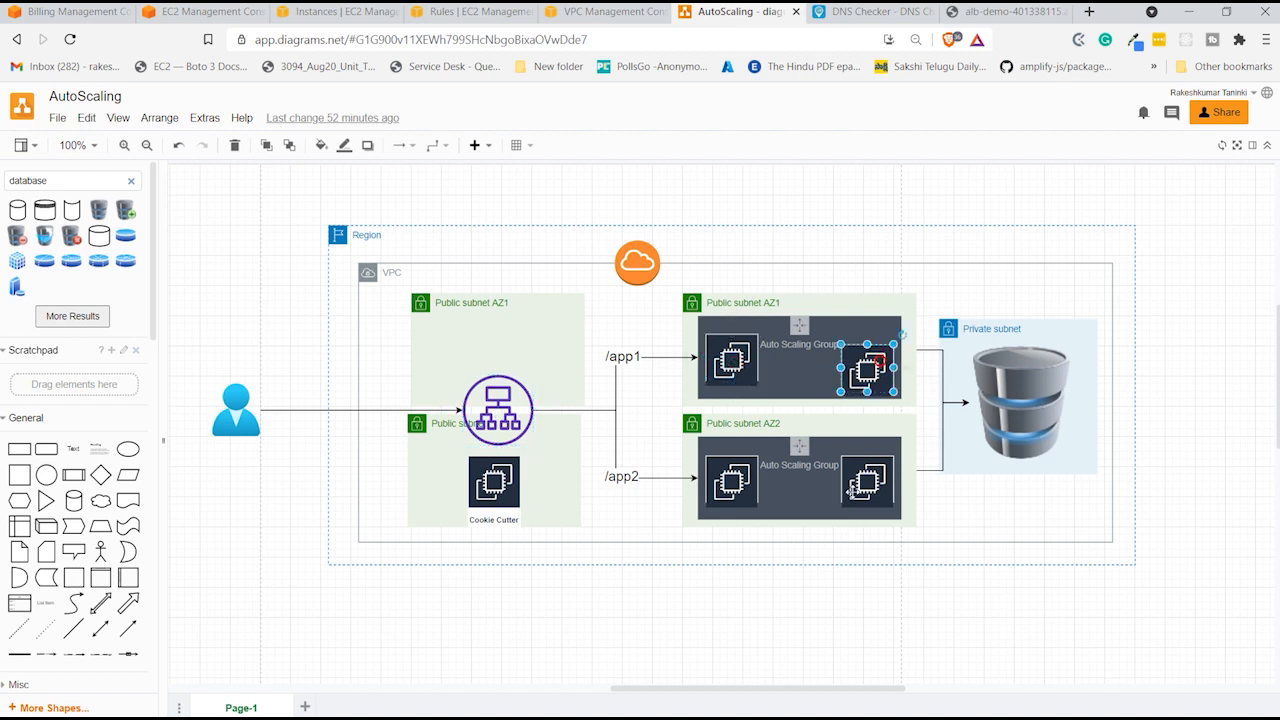
click(499, 480)
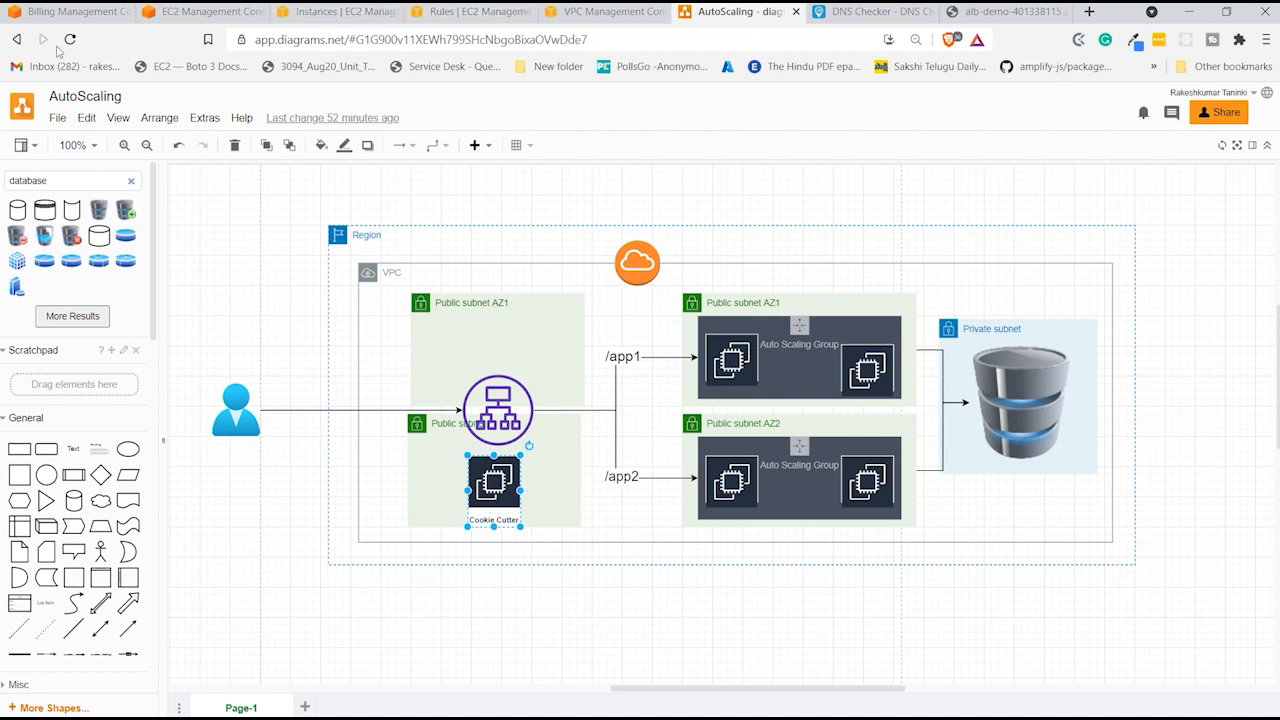
- Terminate all running Application1 and Application2 instances in the EC2 instances list
click(330, 9)
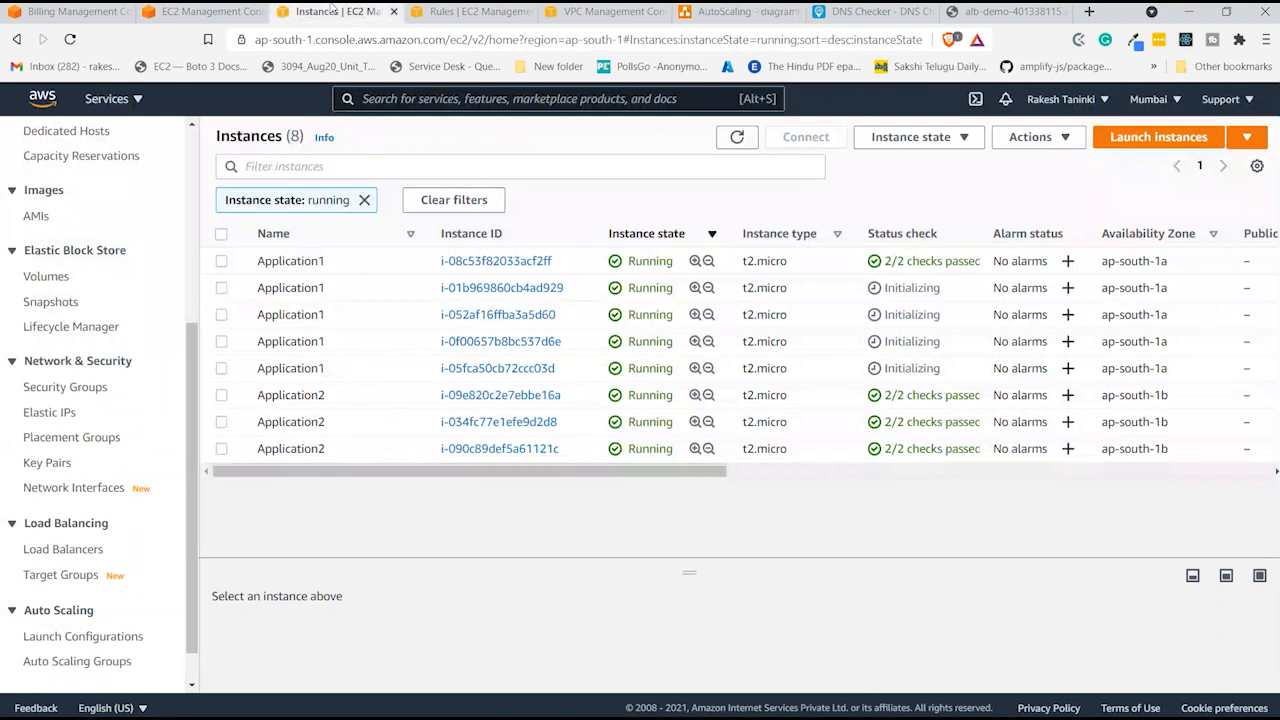
click(221, 233)
click(905, 137)
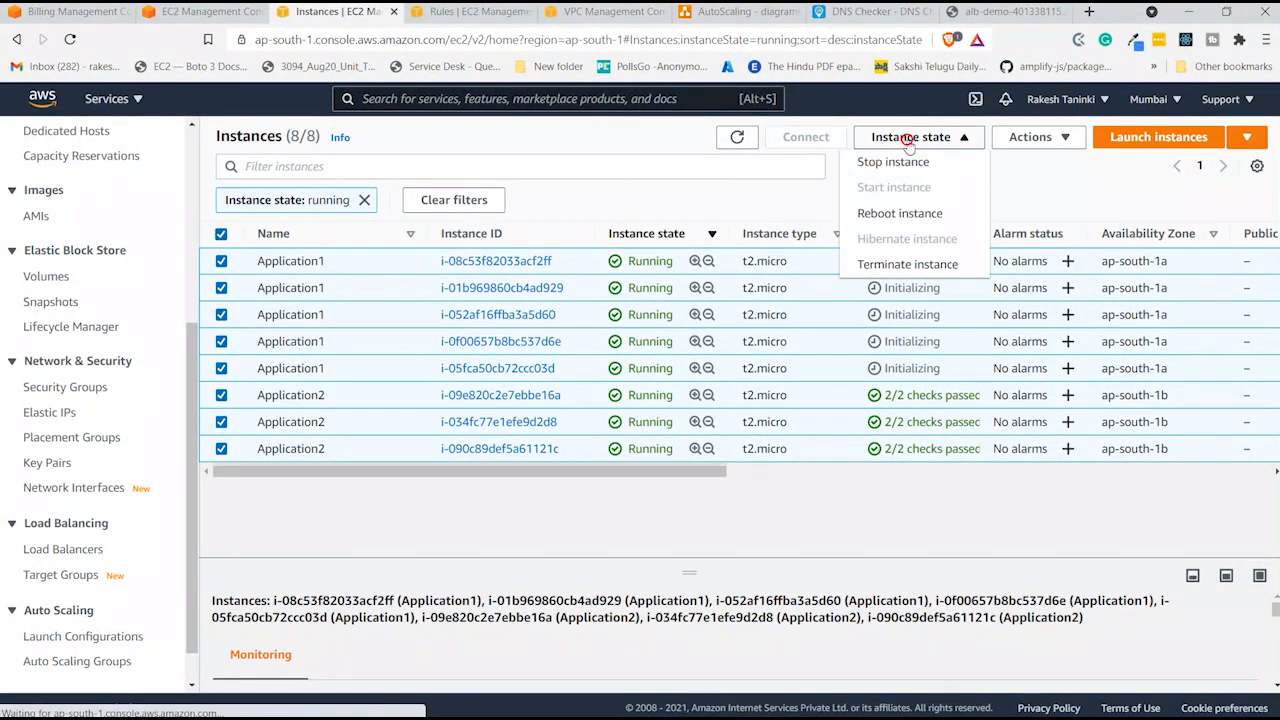
click(908, 265)
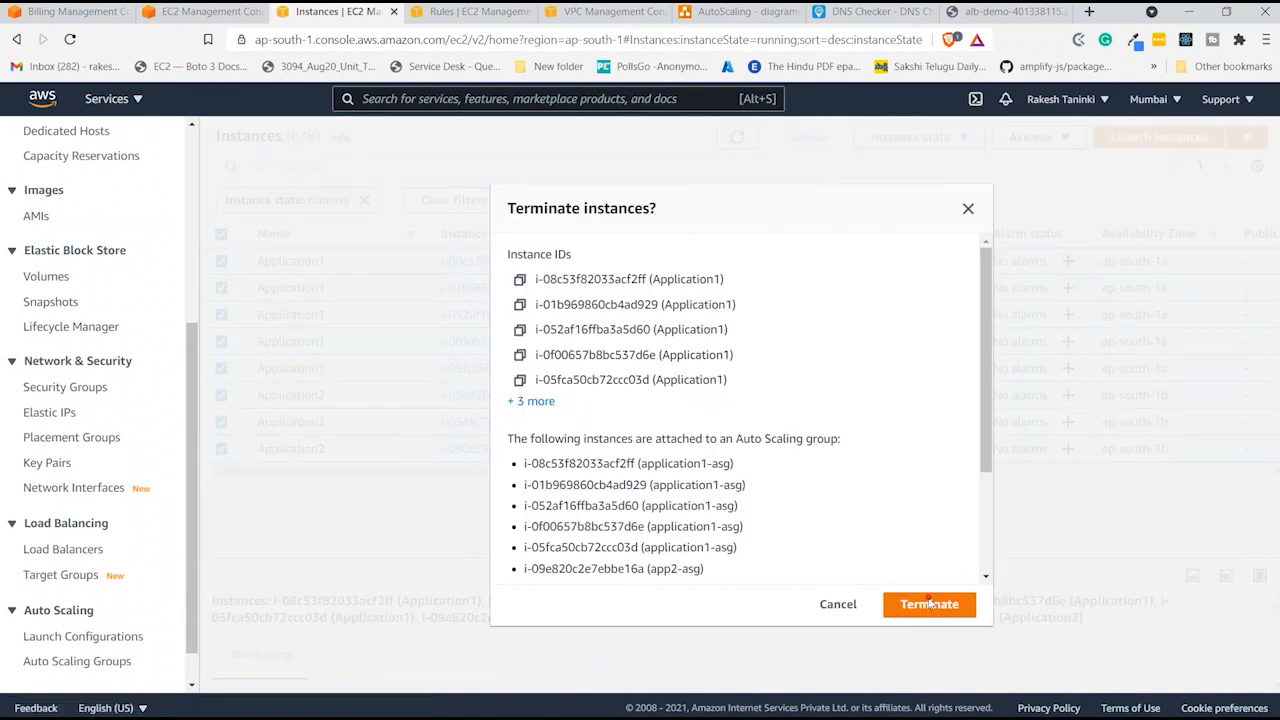
click(929, 603)
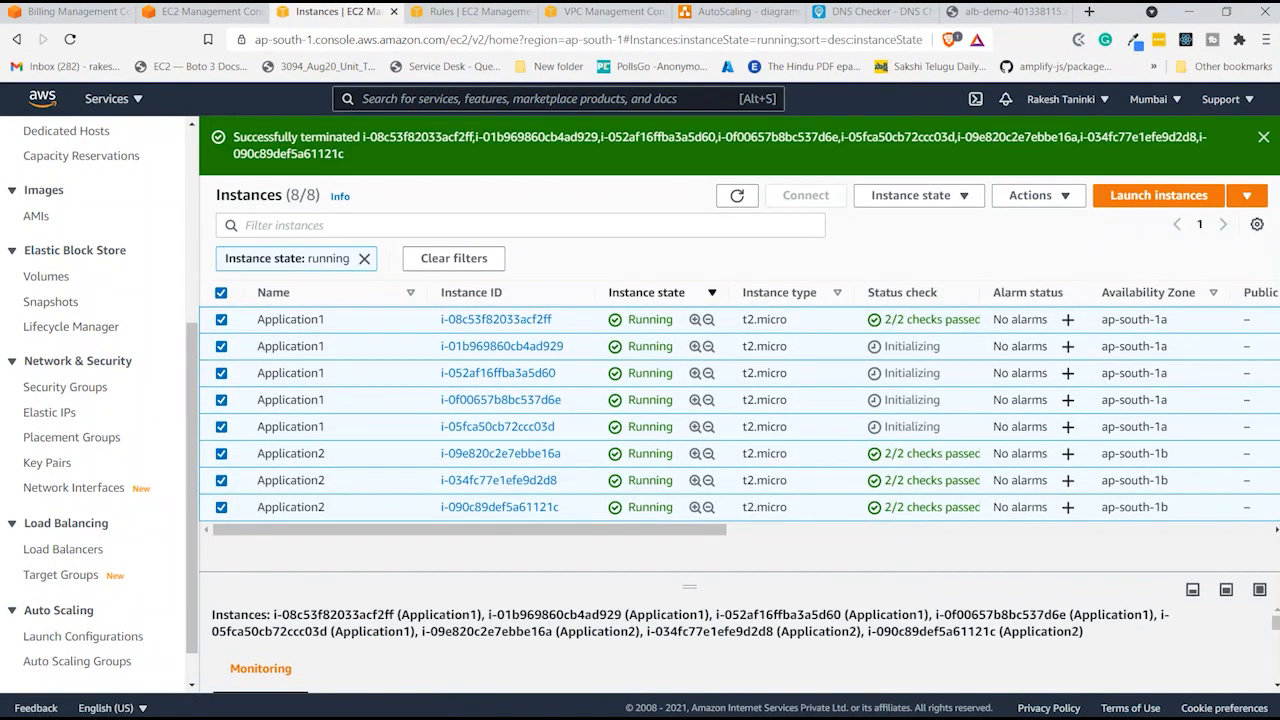
- Dismiss the termination notice, remove the running-state filter and refresh the instances list to check the instance states
click(1262, 137)
click(741, 109)
click(740, 140)
click(364, 200)
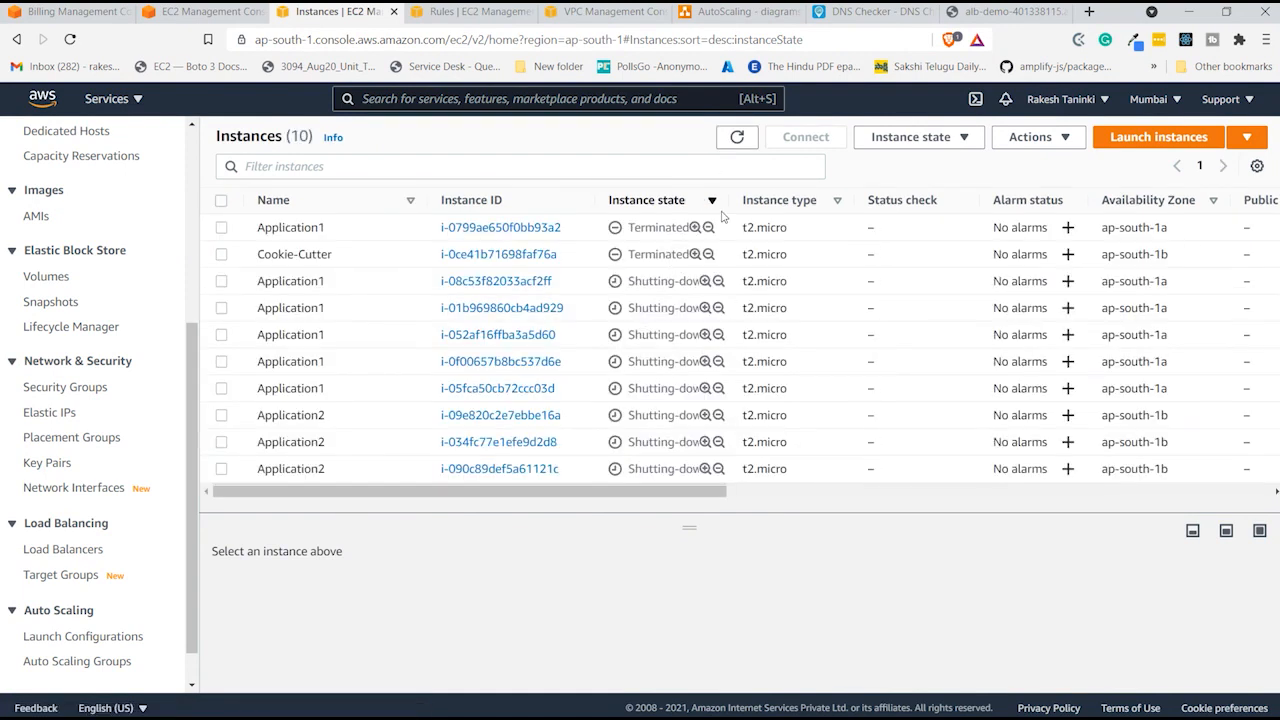
click(737, 137)
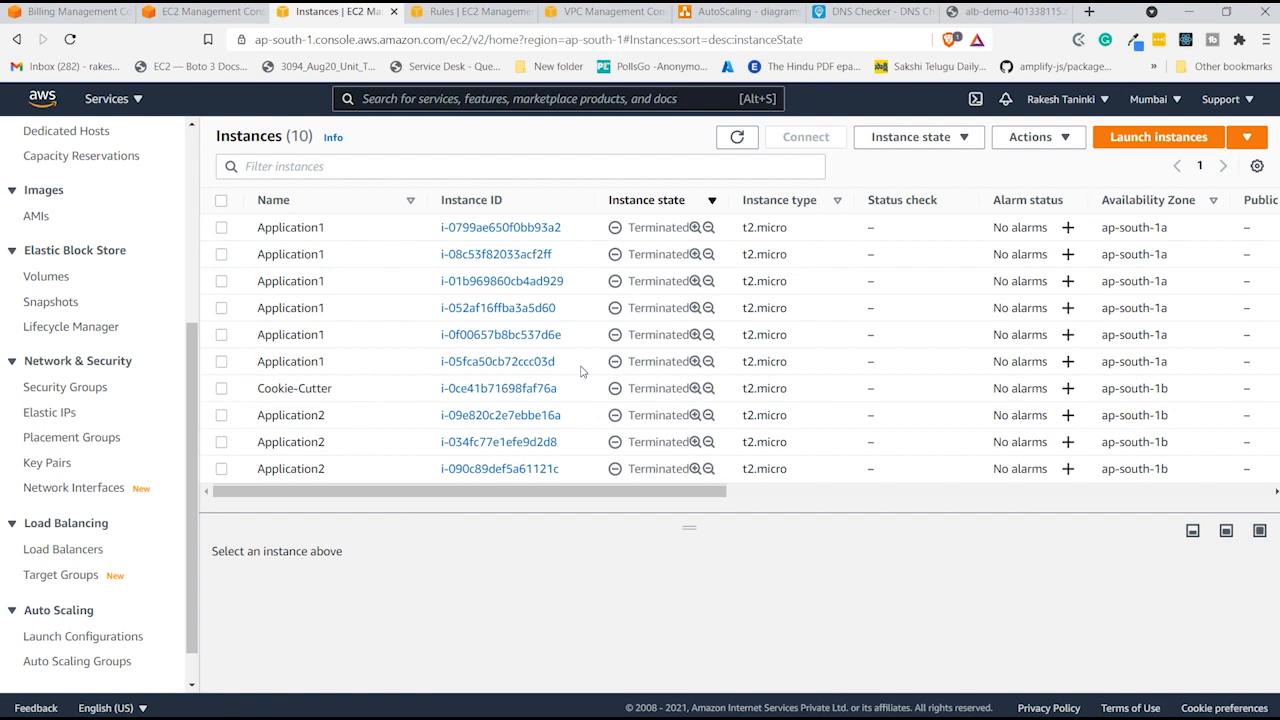
click(733, 147)
click(736, 140)
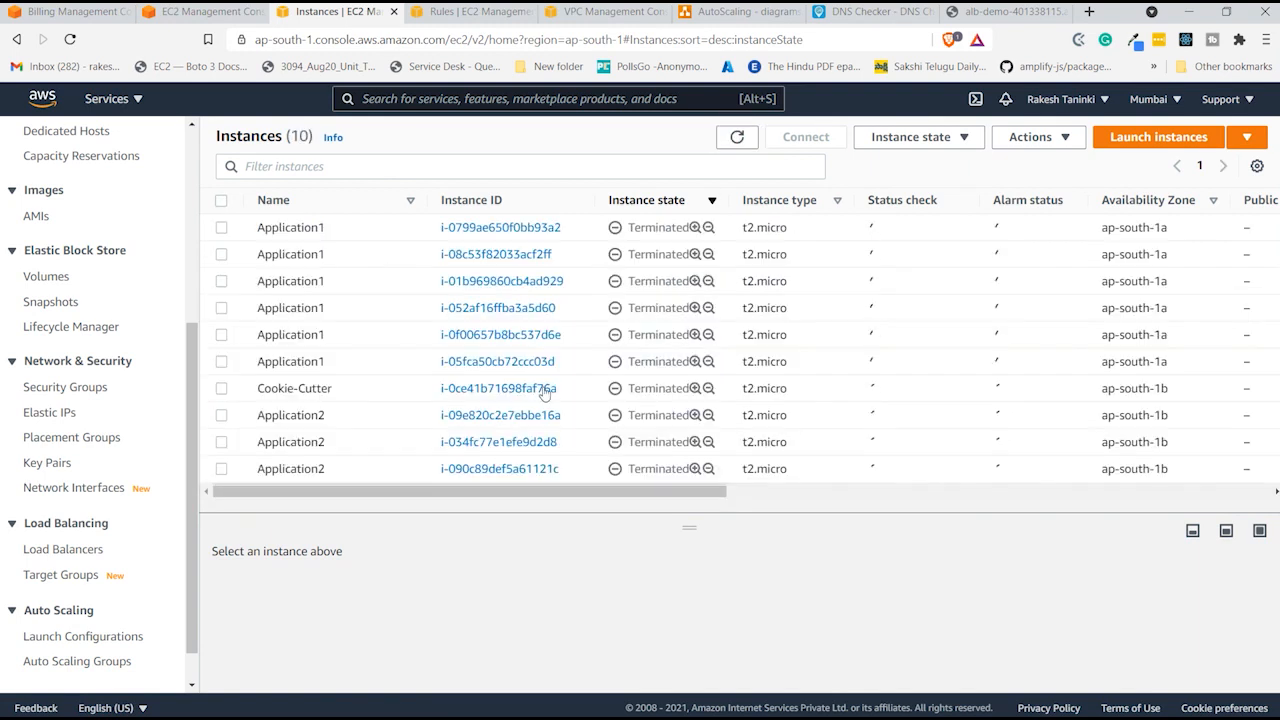
- Try to delete the app1-tg and app2-tg target groups, dismiss the notice and deselect both groups
click(470, 11)
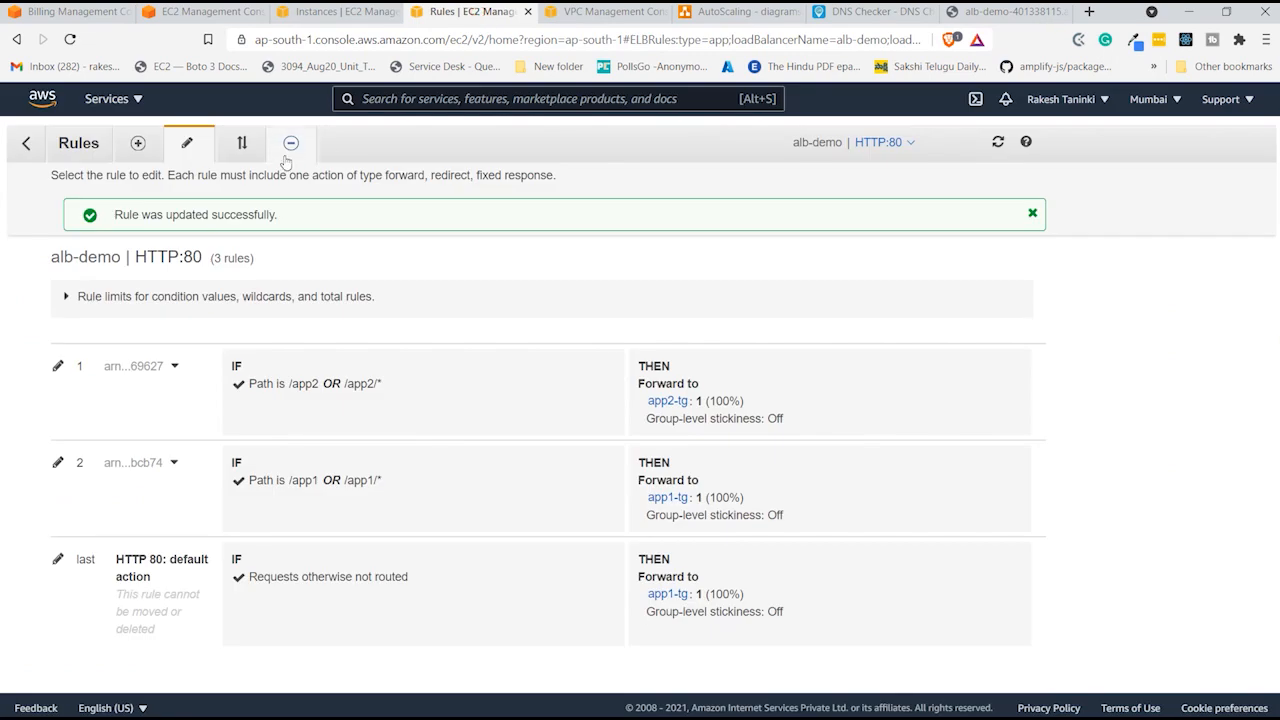
click(28, 144)
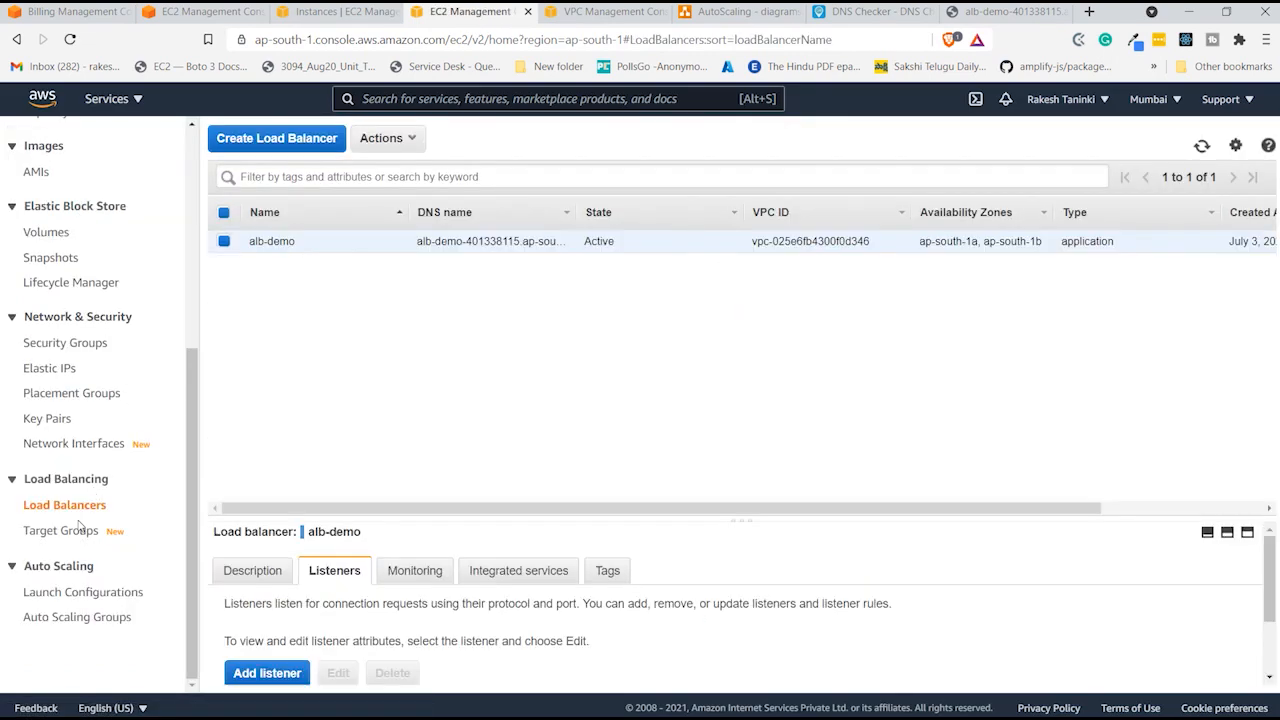
click(82, 530)
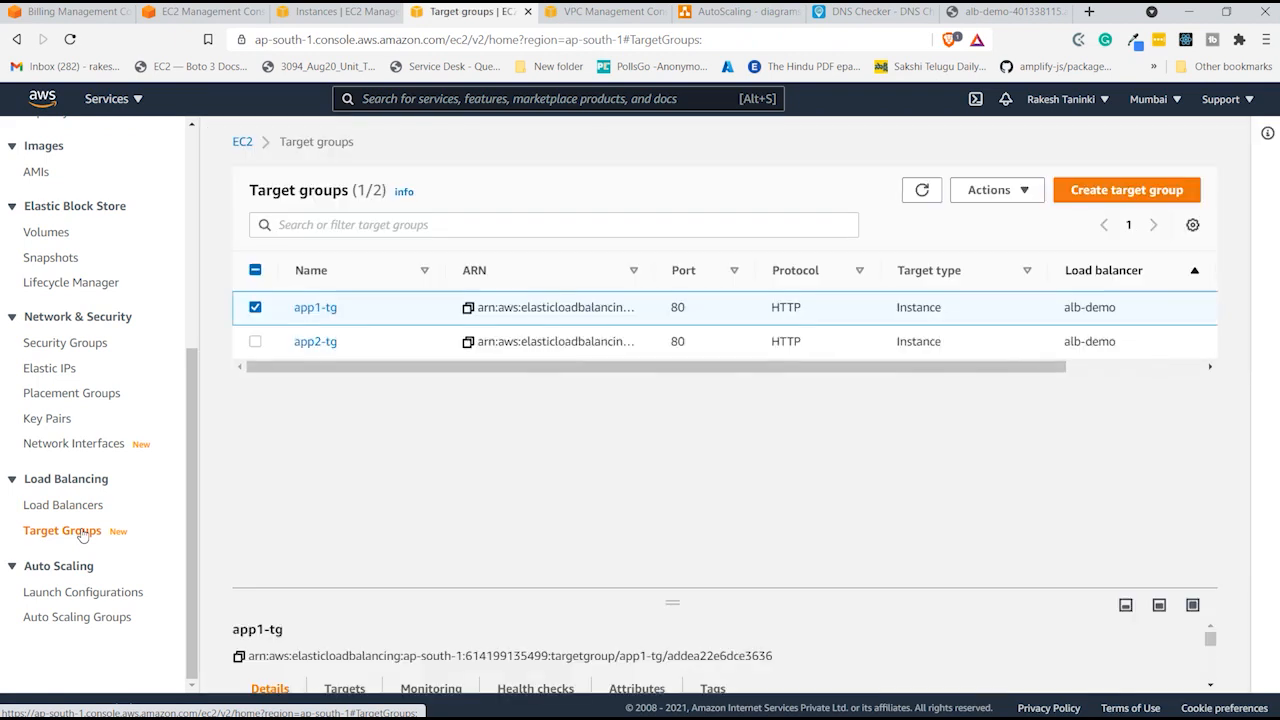
click(255, 341)
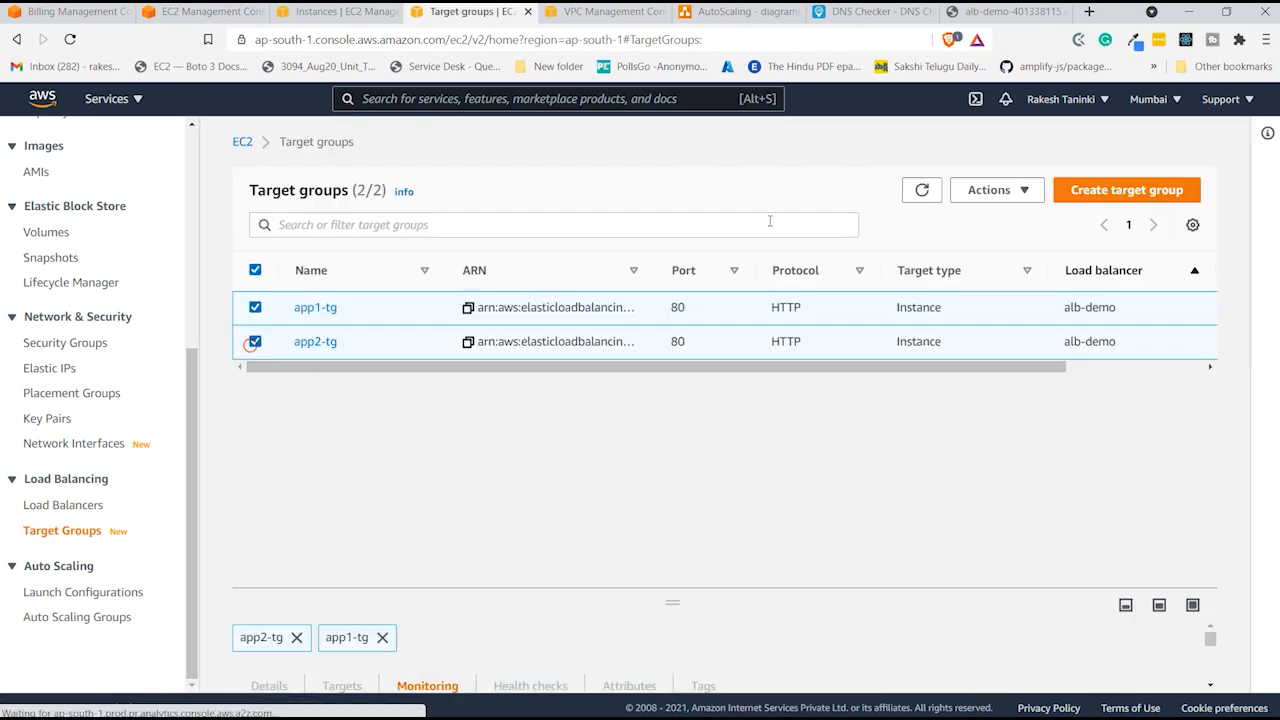
click(984, 191)
click(990, 220)
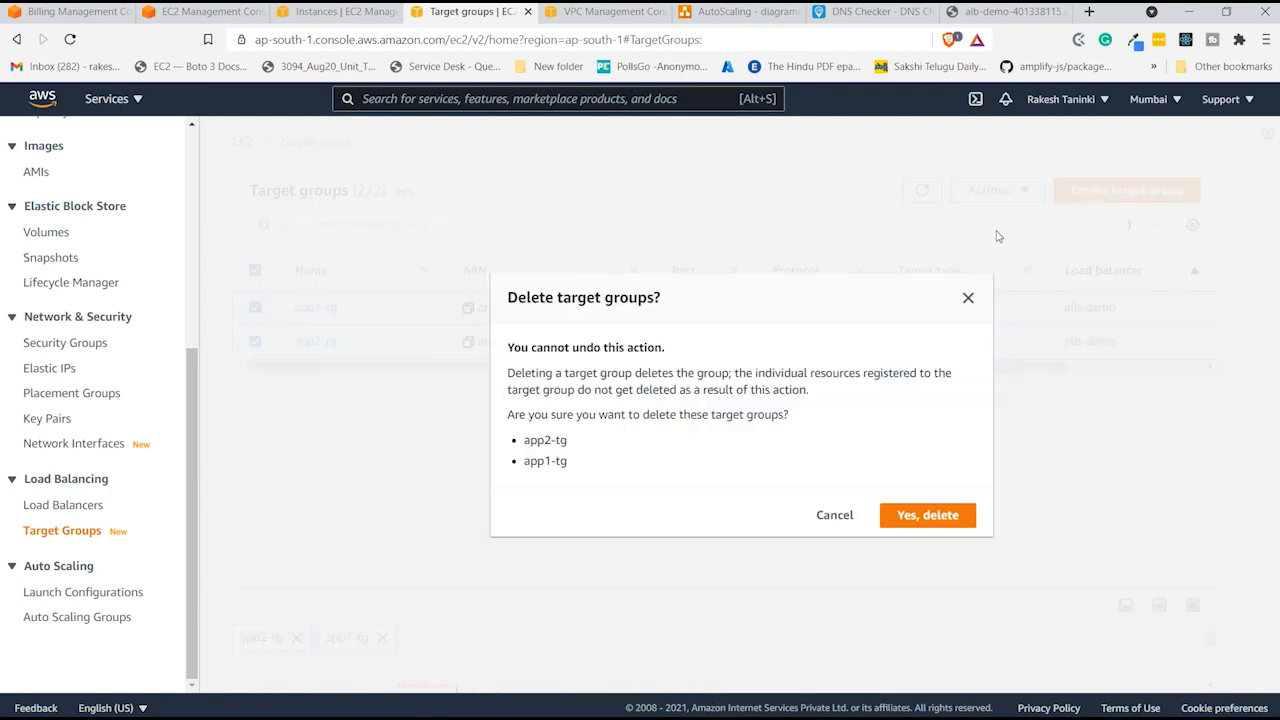
click(951, 518)
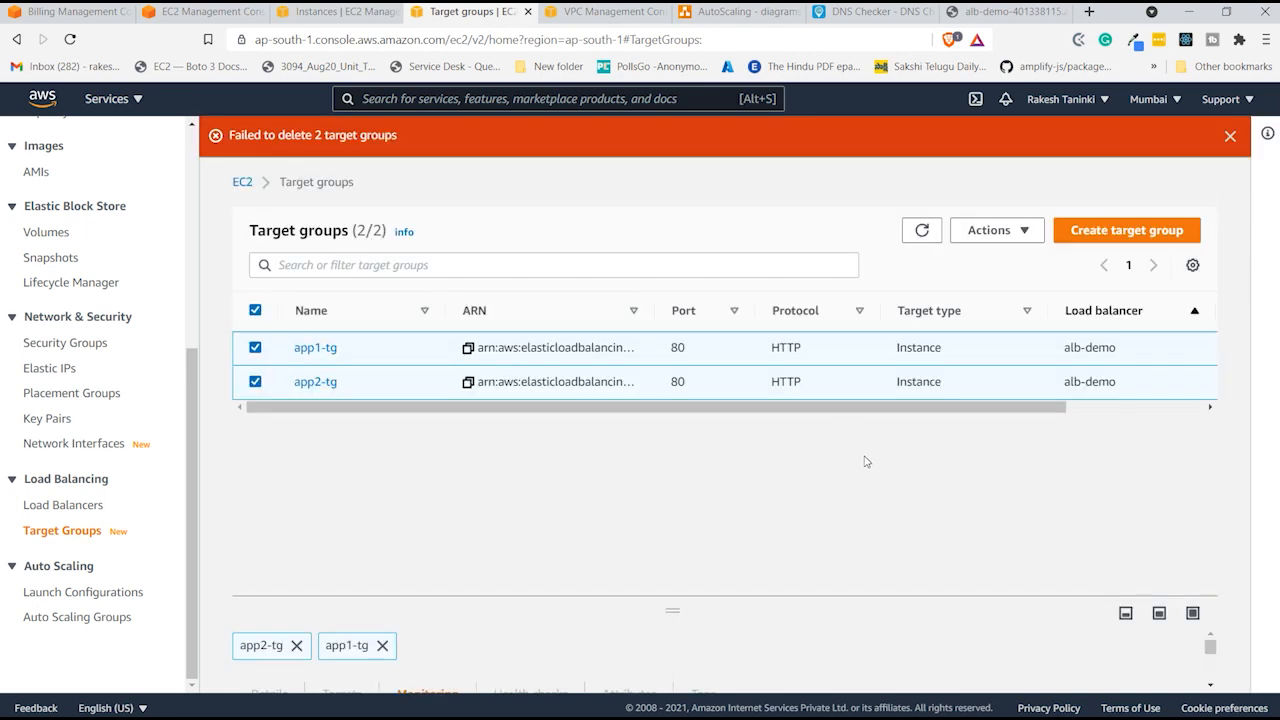
drag(871, 408, 743, 437)
drag(680, 606, 672, 467)
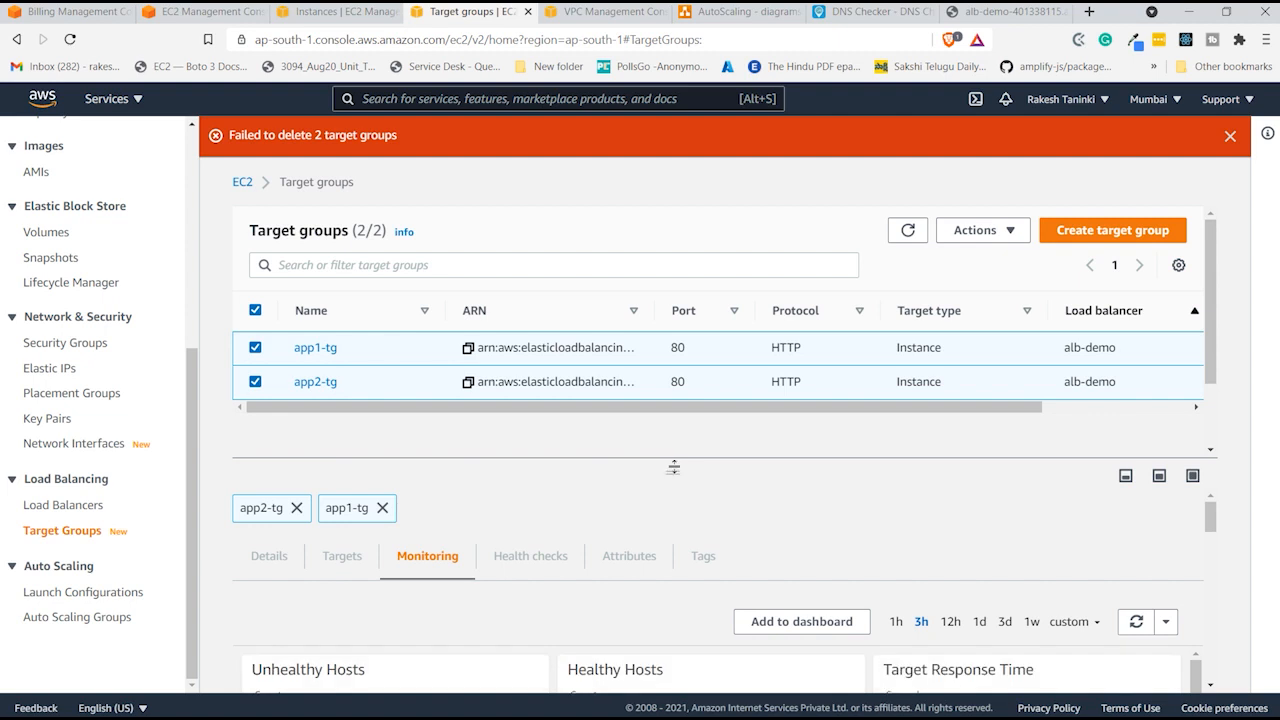
click(1230, 136)
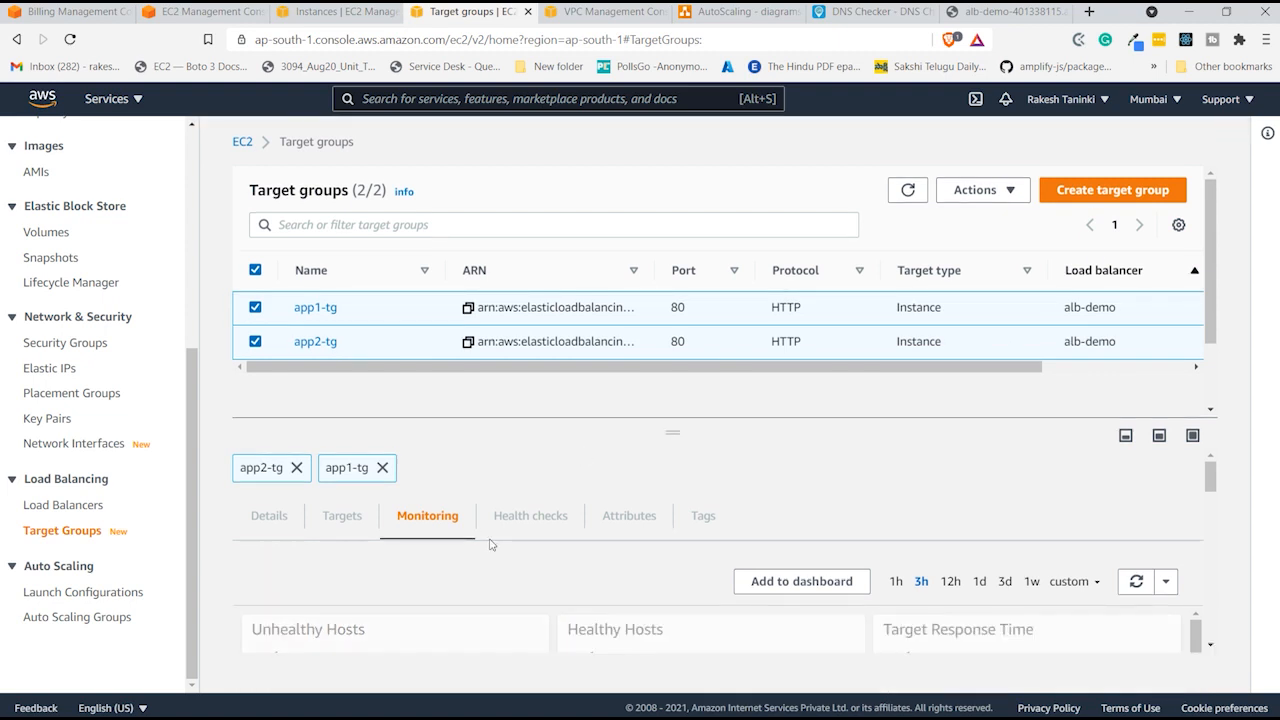
click(256, 341)
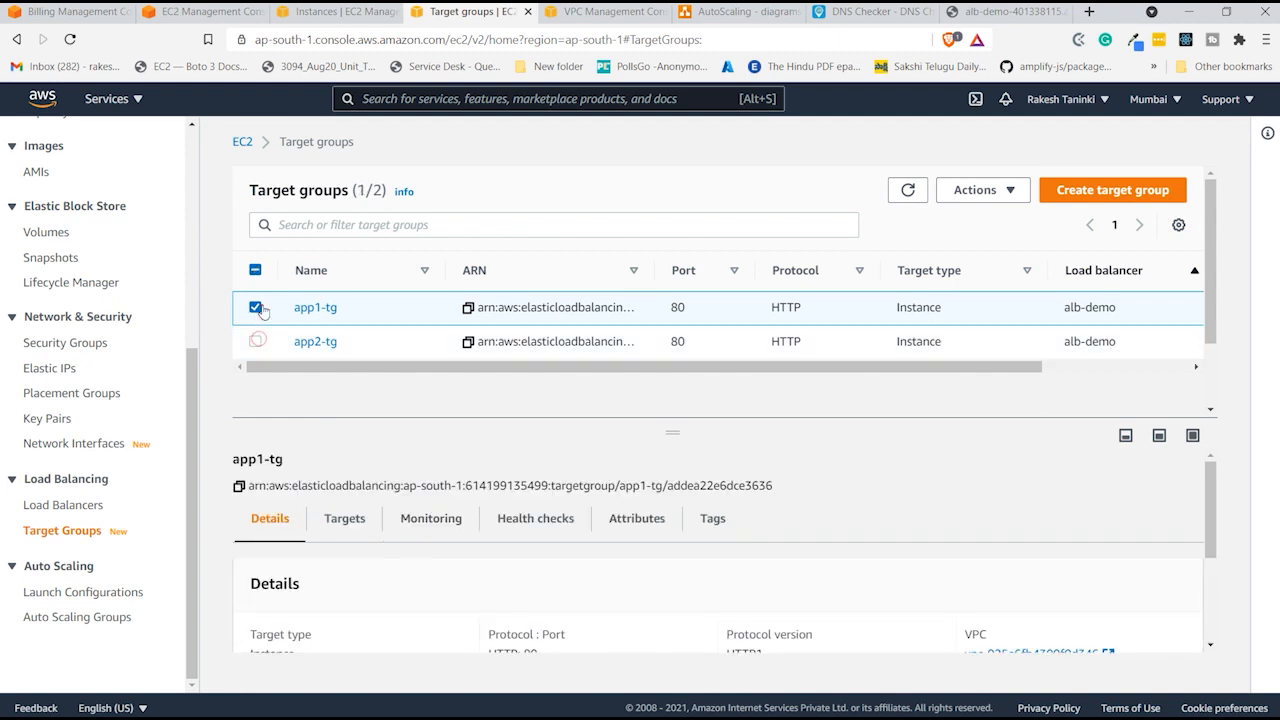
click(257, 308)
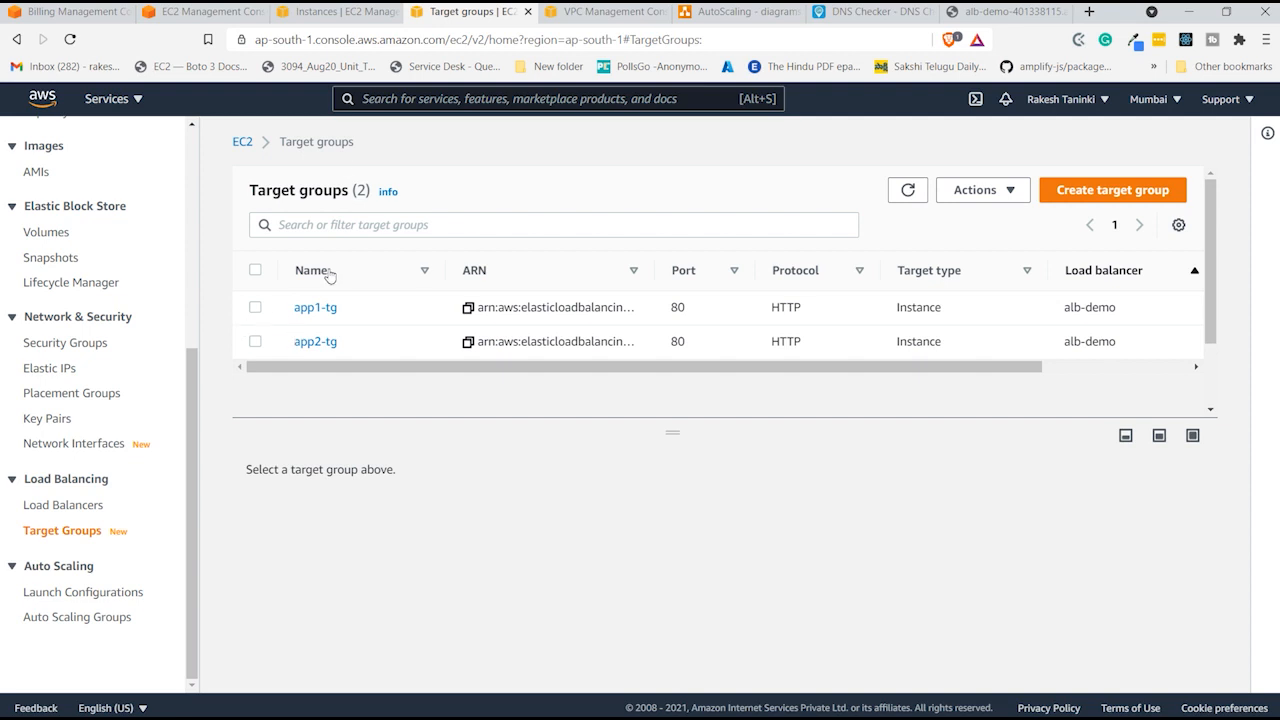
- Return to the EC2 instances list and refresh it to check for replacement instances
click(340, 12)
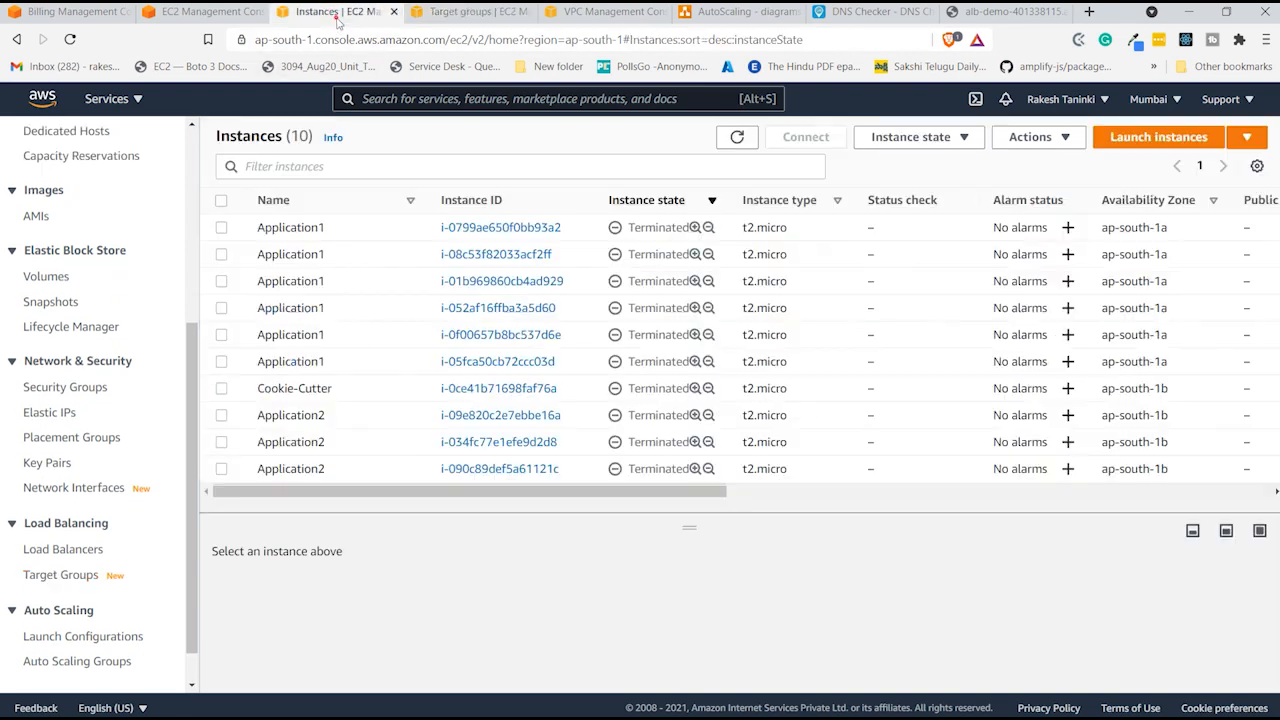
click(737, 138)
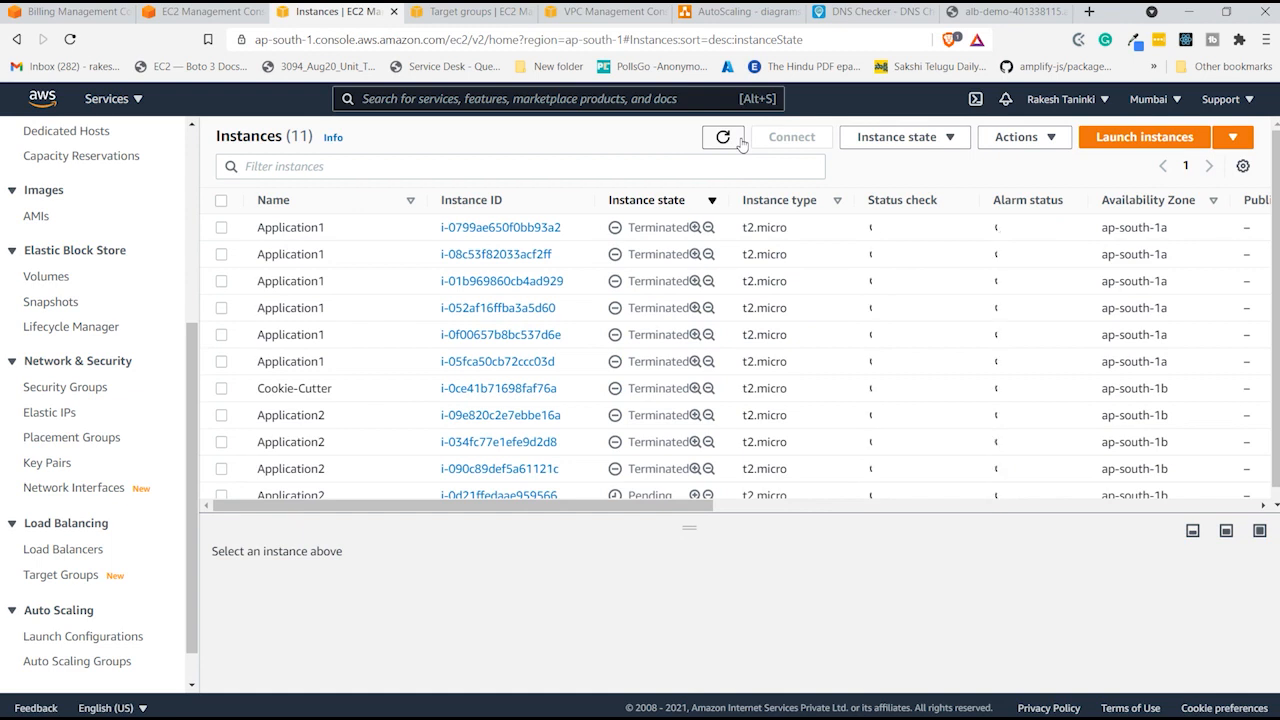
scroll(563, 340, down, 1)
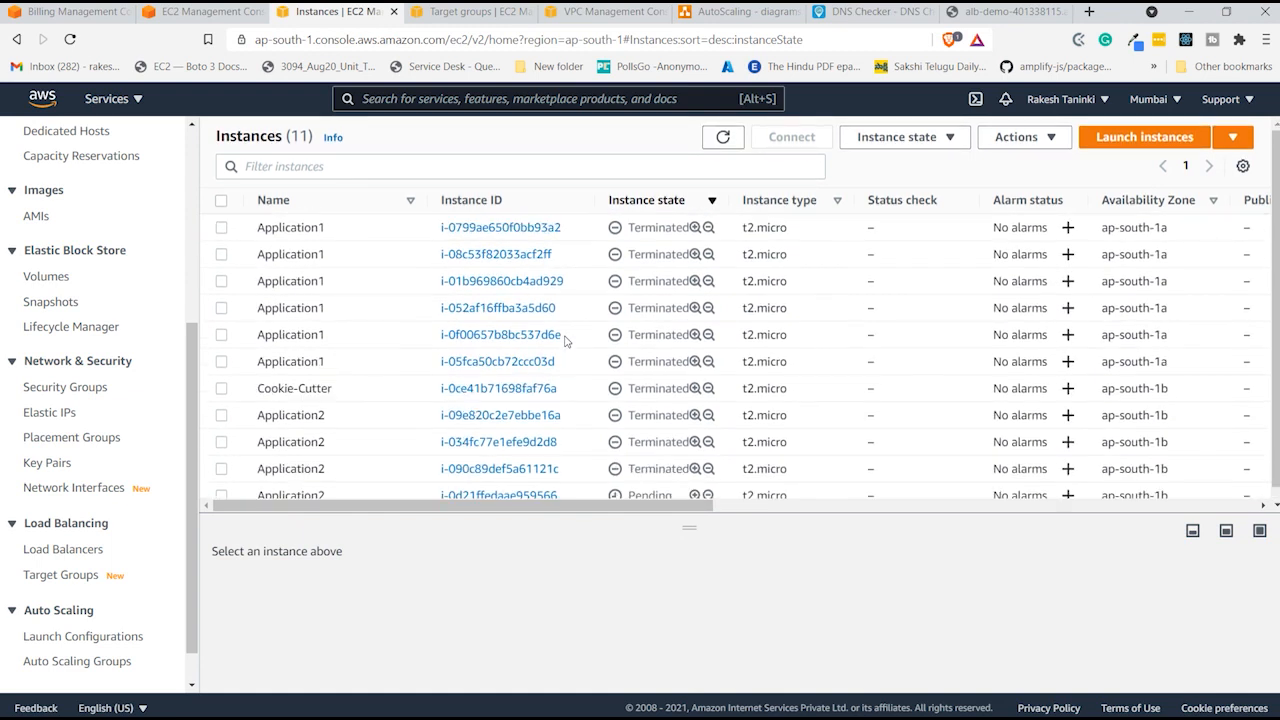
click(712, 136)
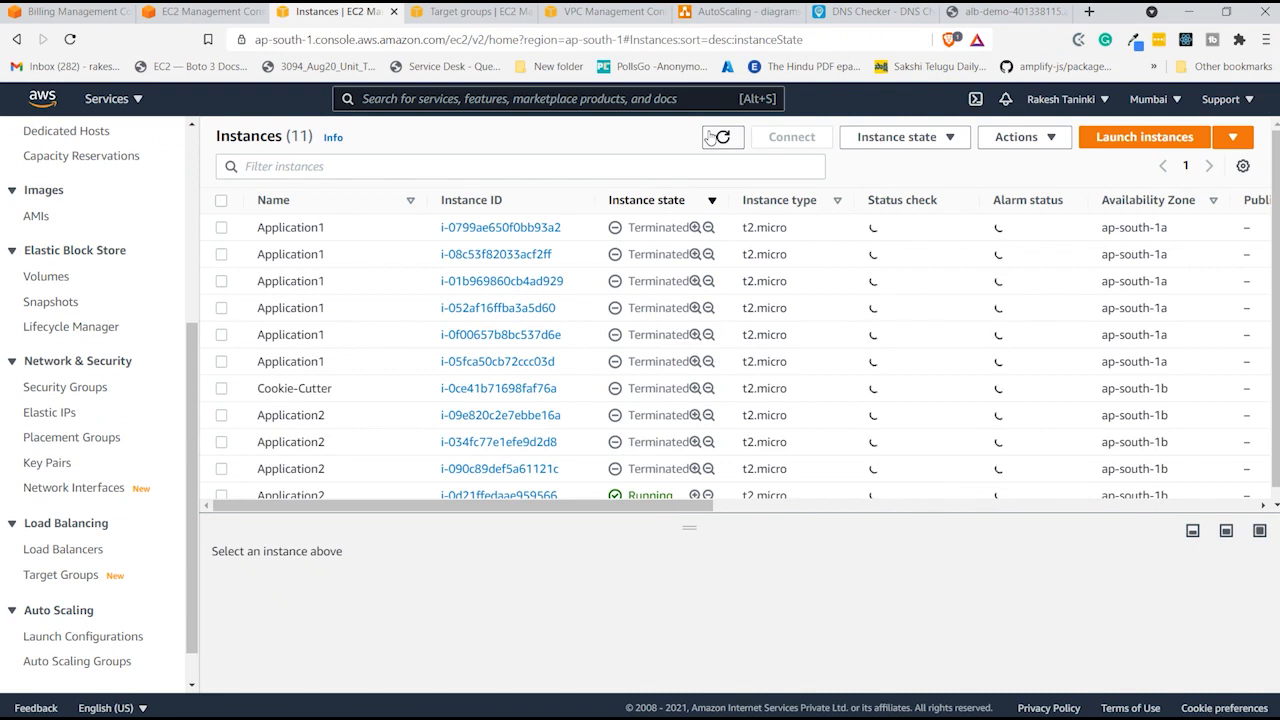
- Deregister the Application1 and Application2 AMIs
drag(194, 362, 195, 154)
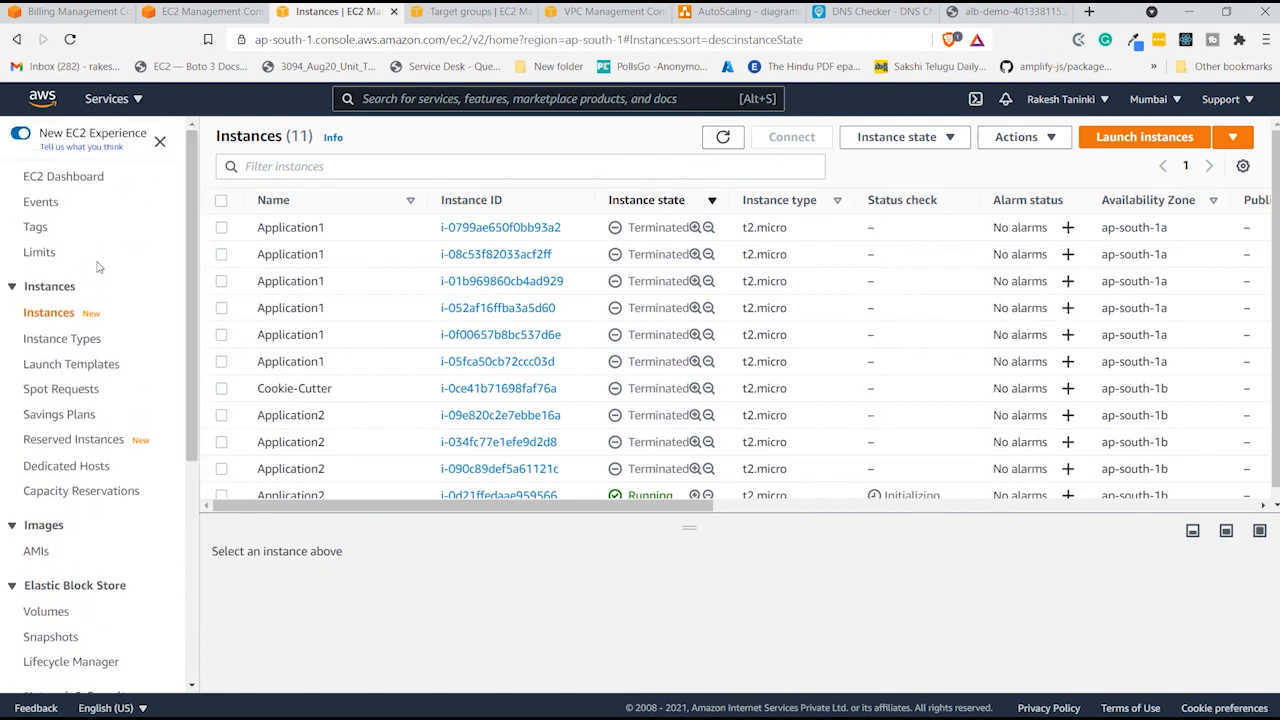
scroll(44, 475, down, 1)
click(44, 474)
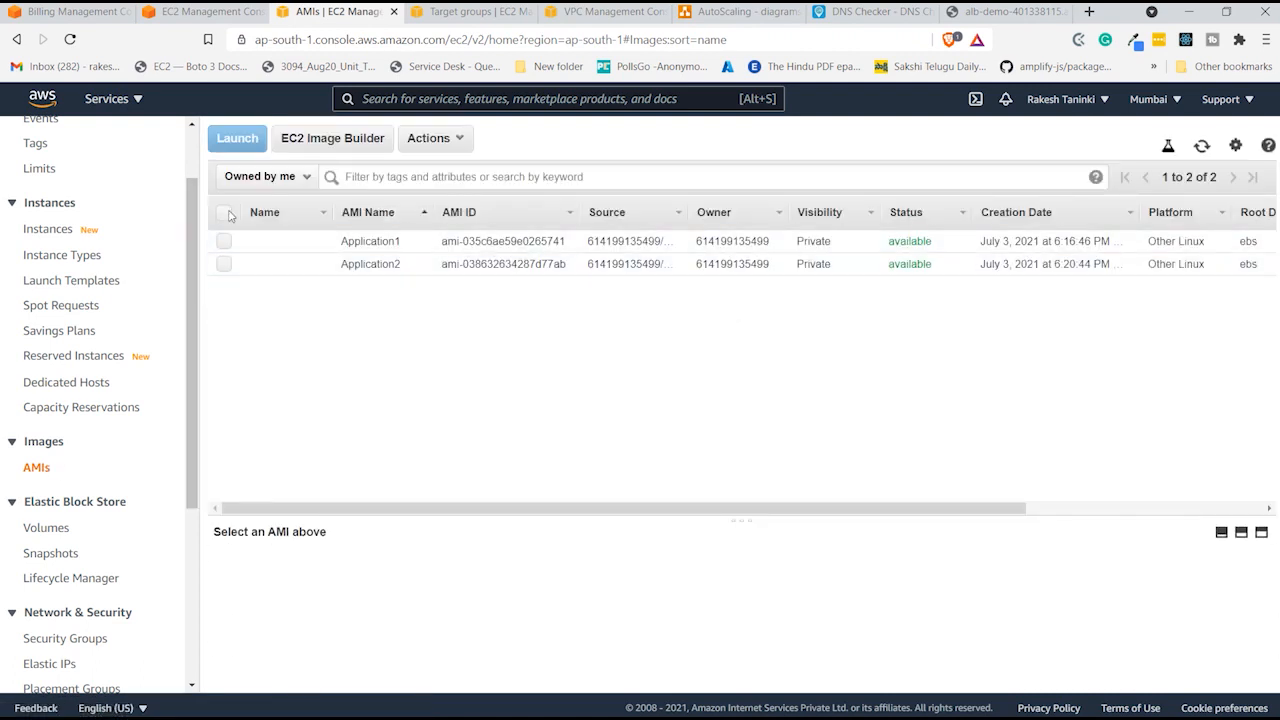
click(226, 212)
click(430, 138)
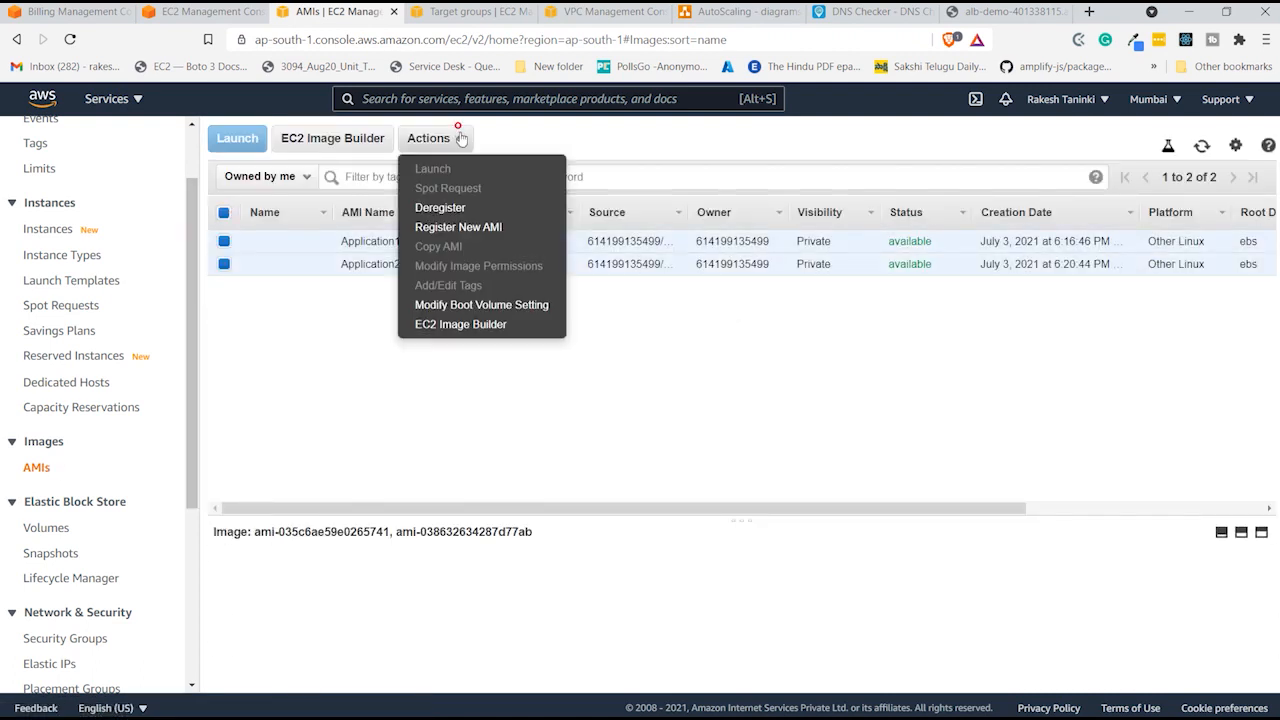
click(451, 208)
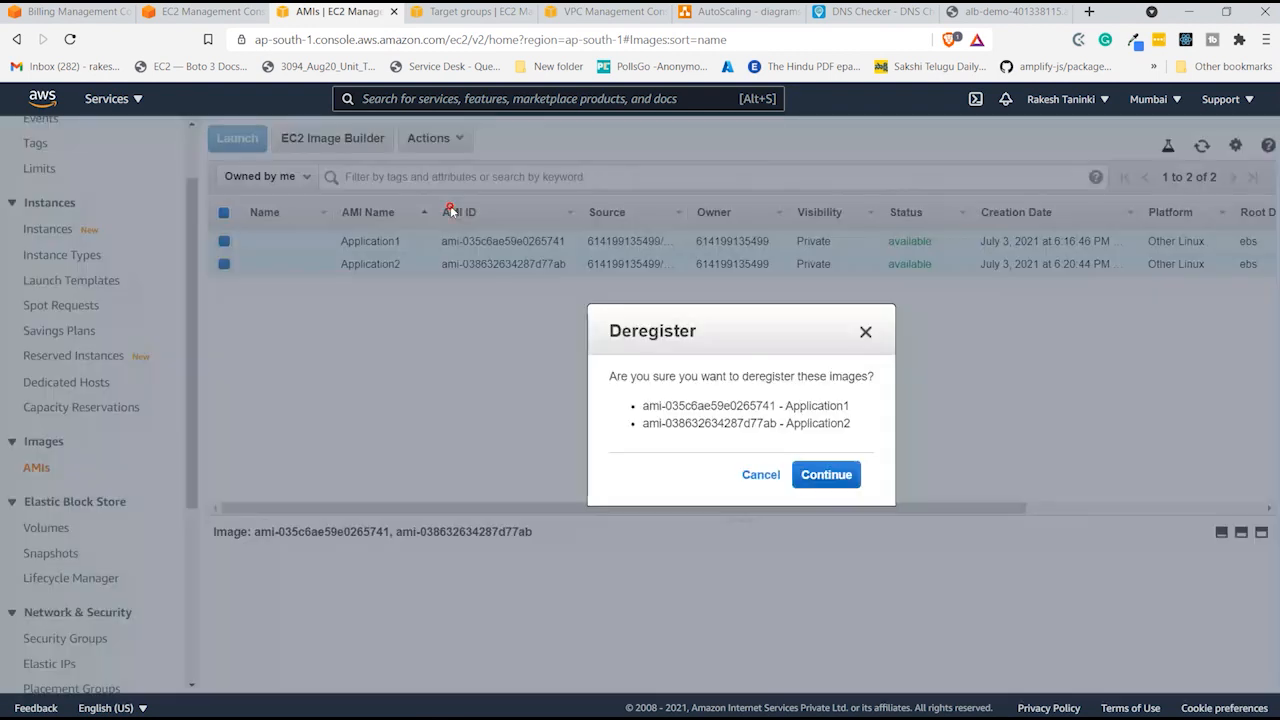
click(818, 488)
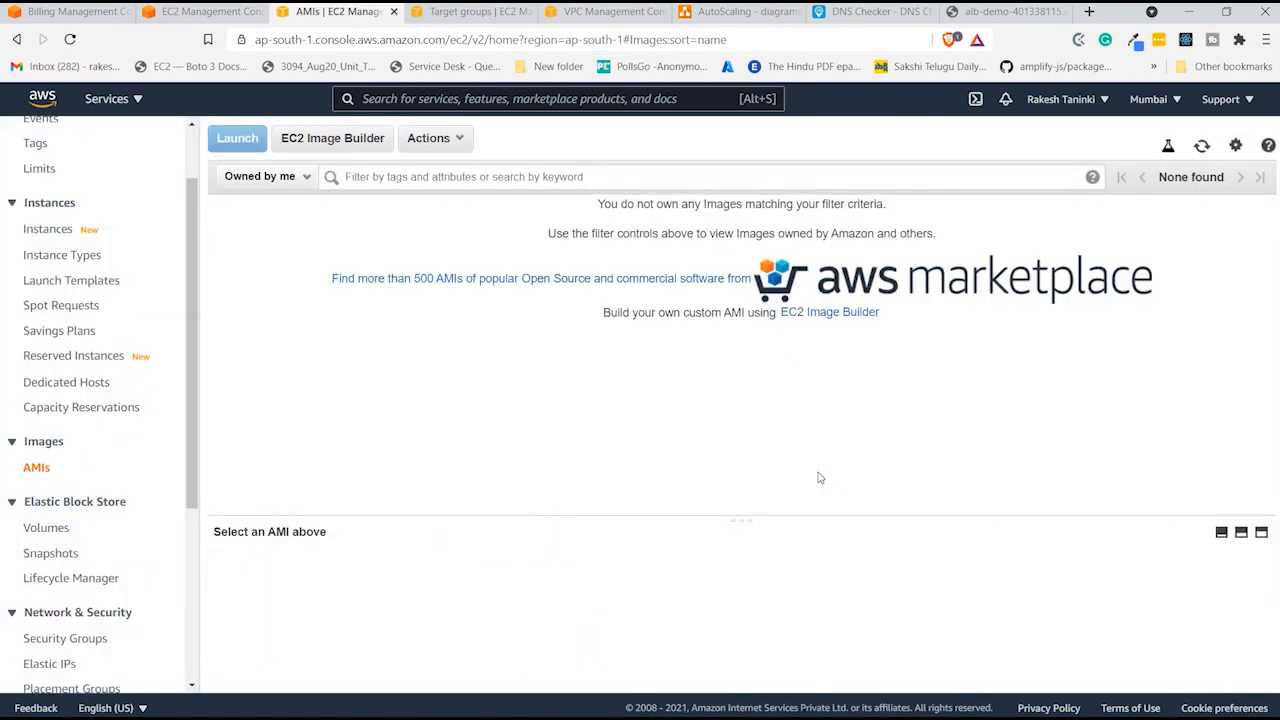
- Reload the AMI list, check which image actions are available and return to the instances list
click(1203, 147)
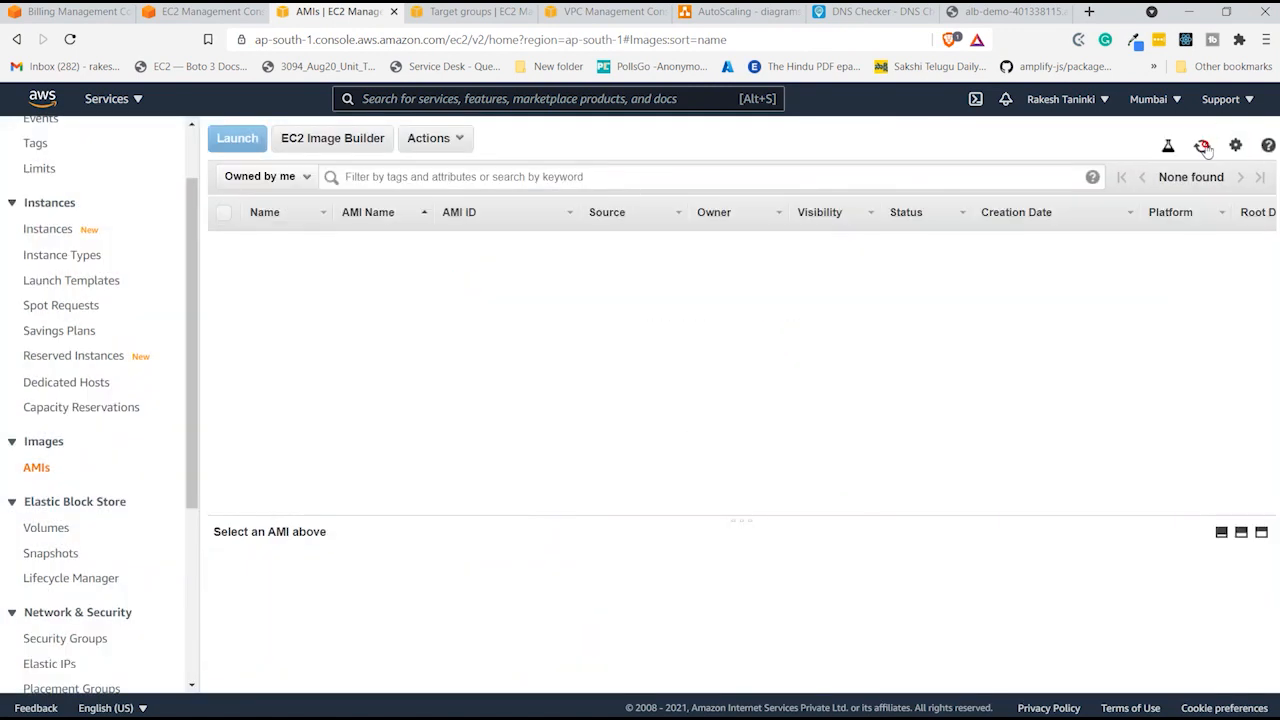
click(30, 470)
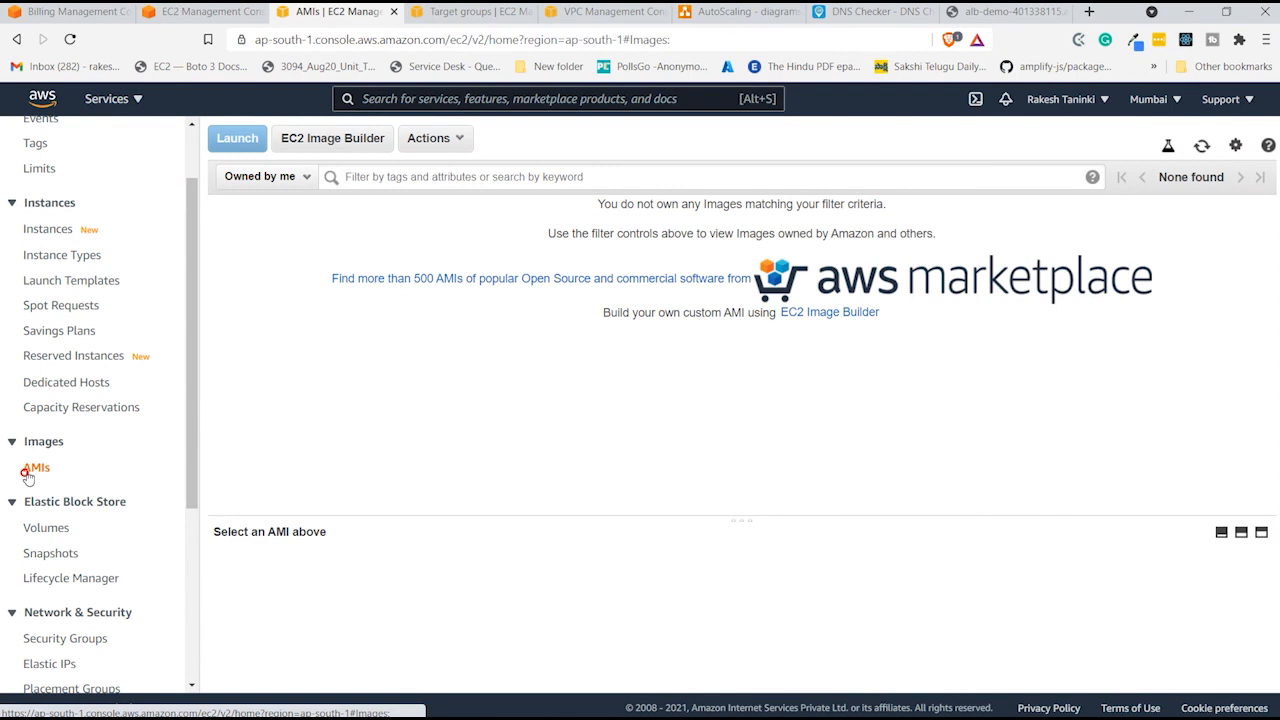
click(461, 138)
click(461, 138)
click(461, 138)
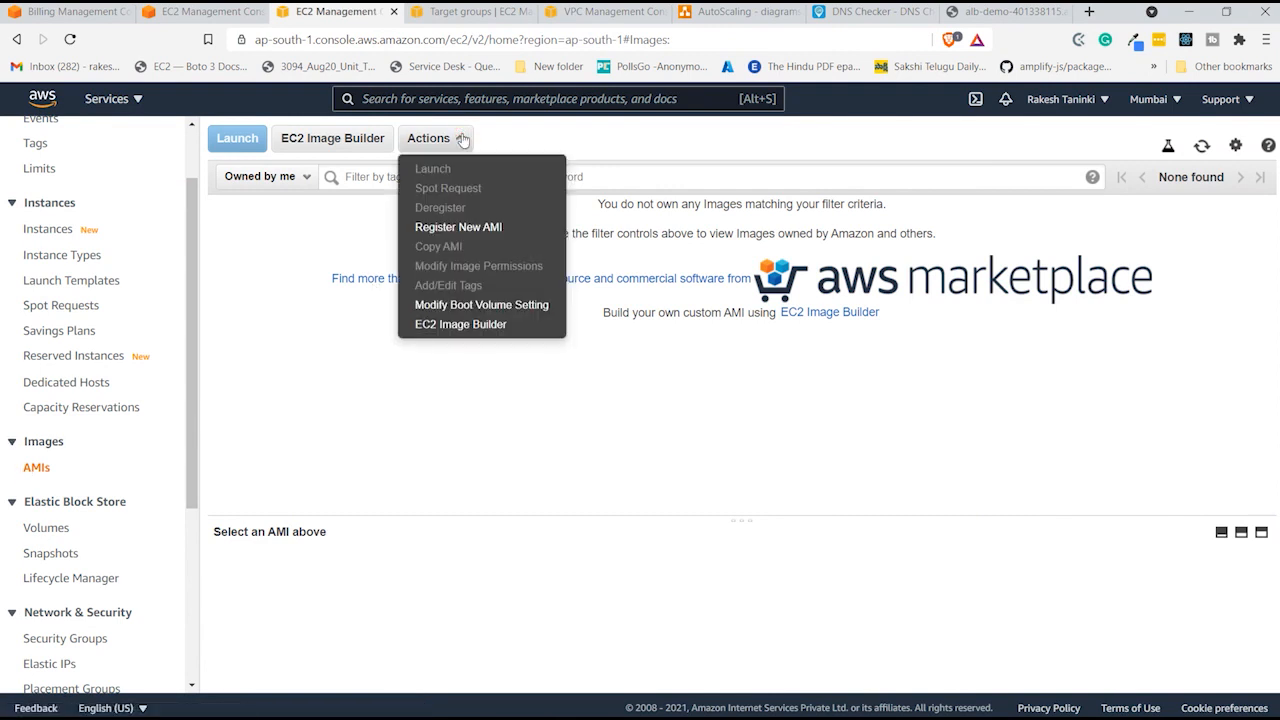
click(461, 138)
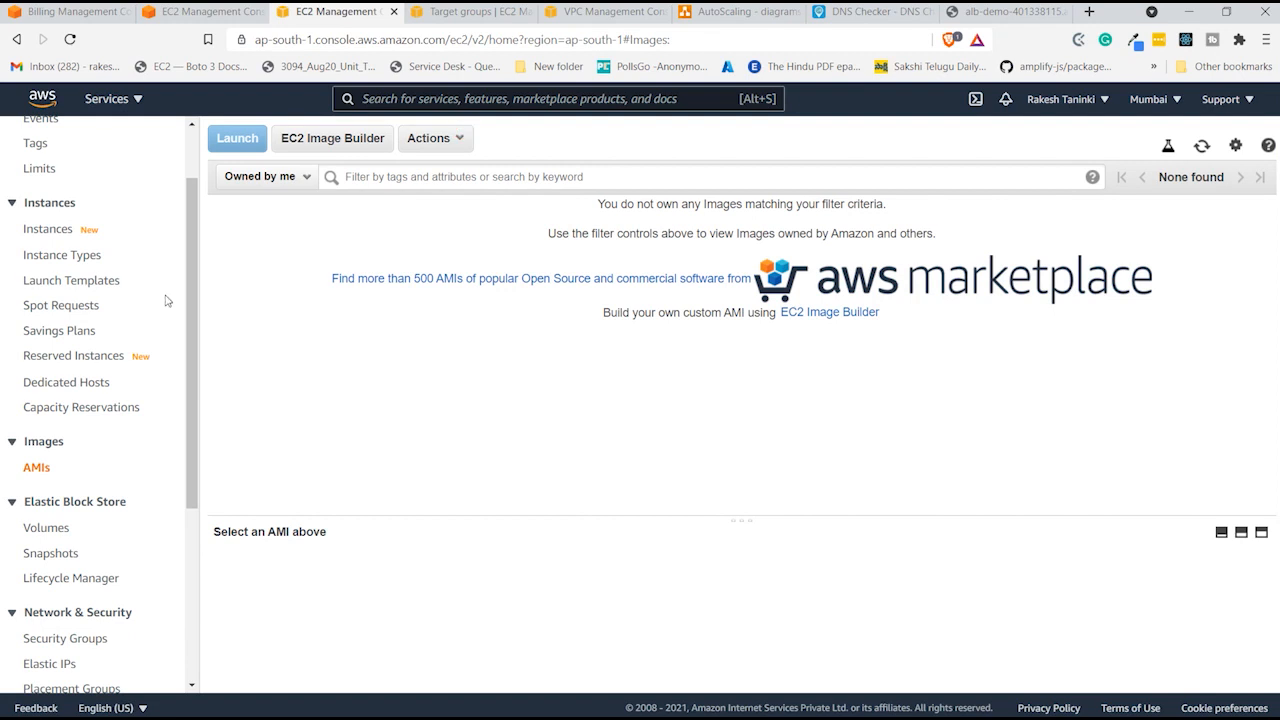
click(63, 232)
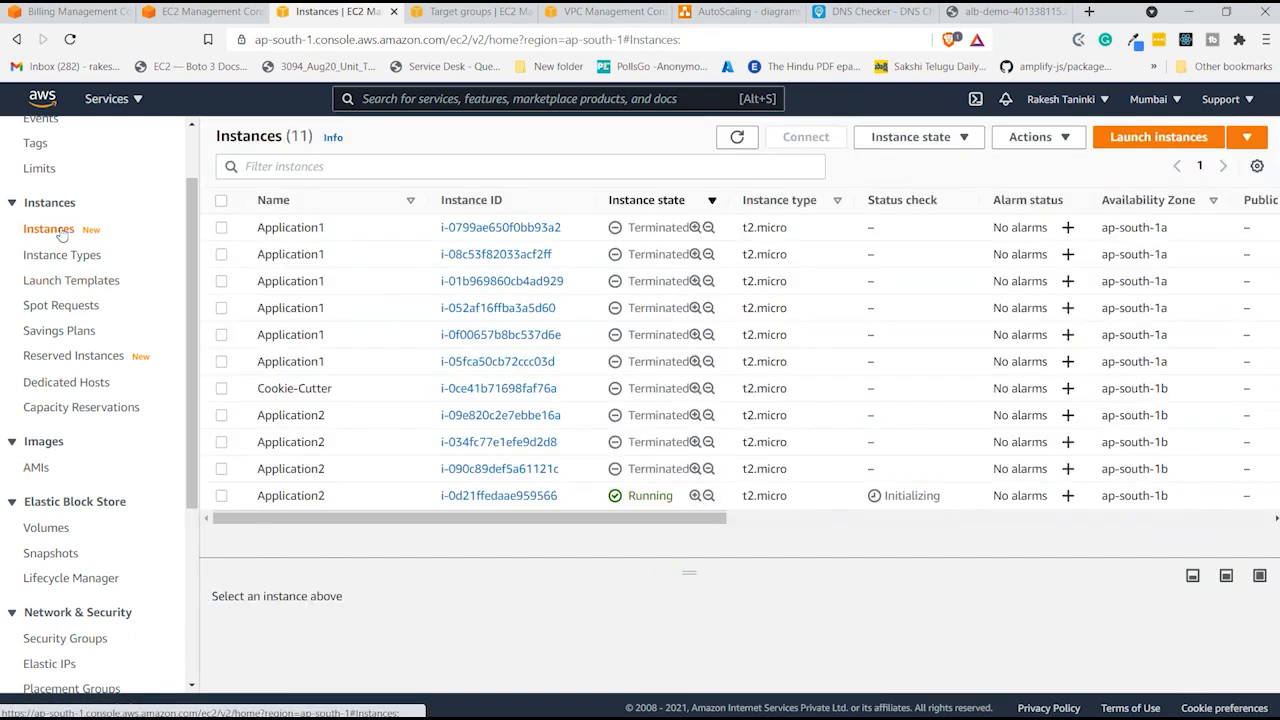
- Refresh the EC2 instances list repeatedly to check the state and status checks of the remaining Application2 instance
click(738, 137)
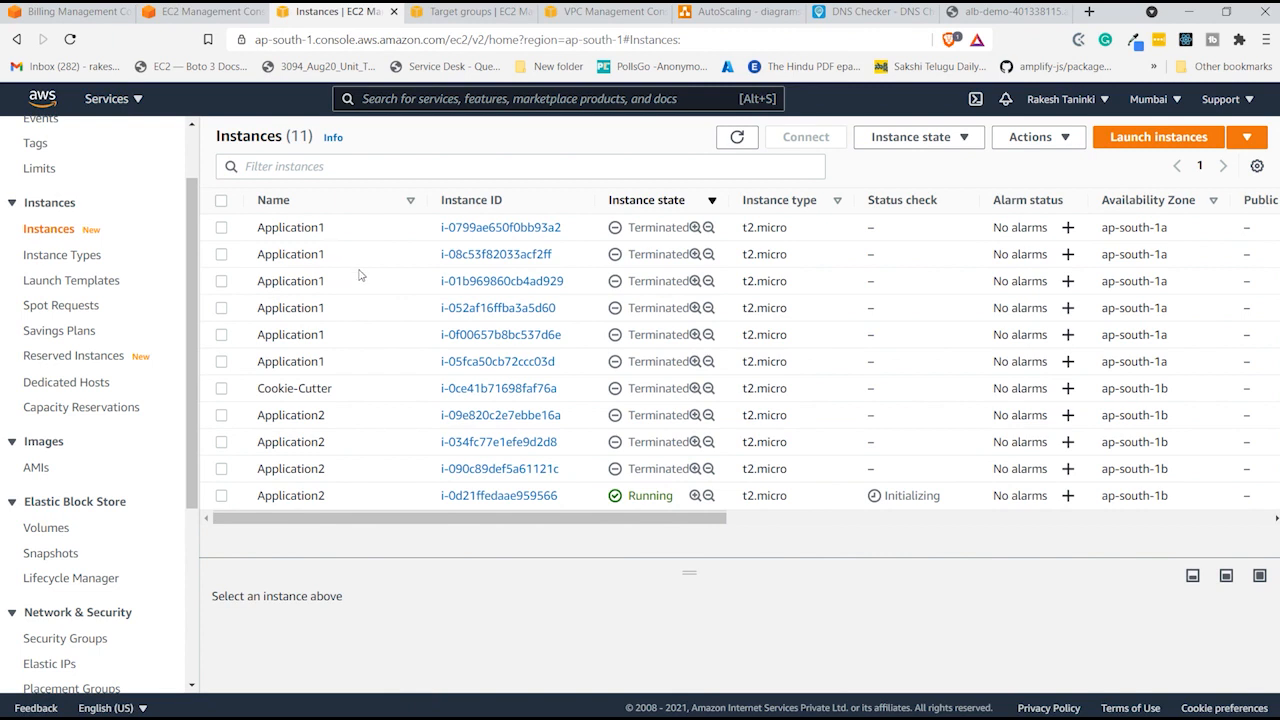
click(737, 138)
click(735, 142)
click(200, 11)
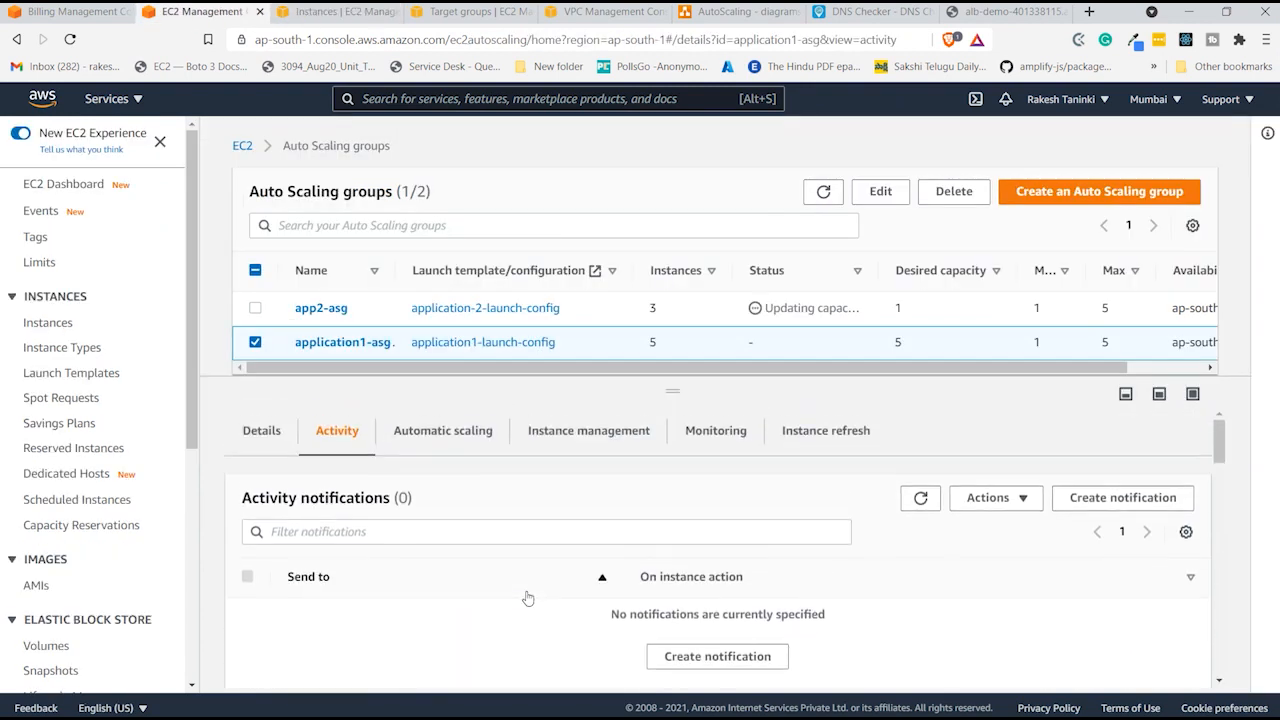
click(333, 10)
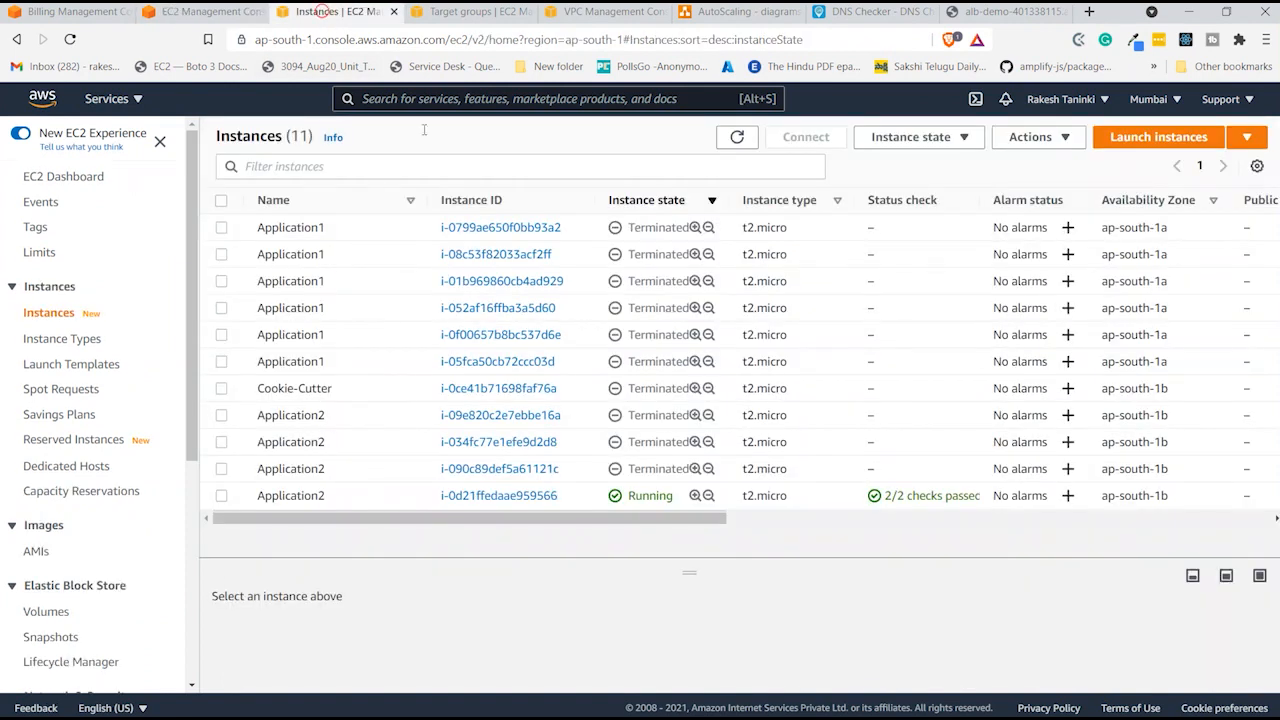
click(737, 137)
- Review the activity history of application1-asg and read why its recent instance launches ended as they did
click(190, 12)
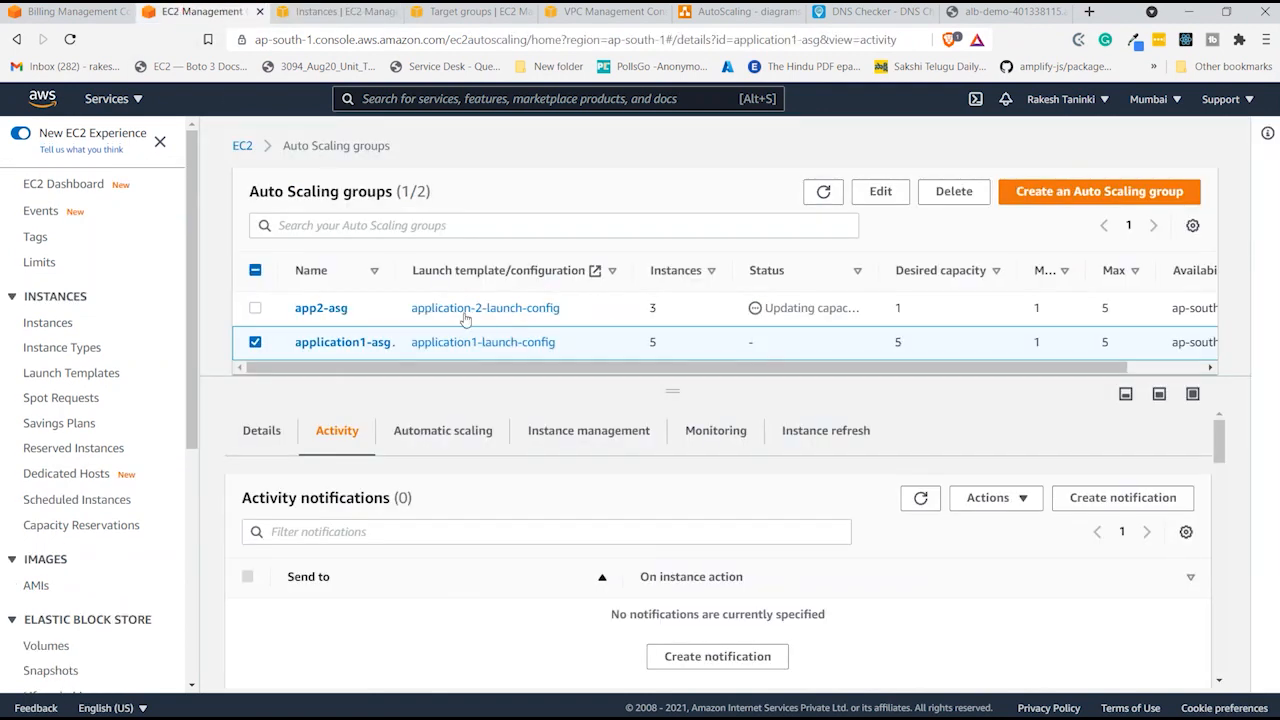
scroll(437, 500, down, 4)
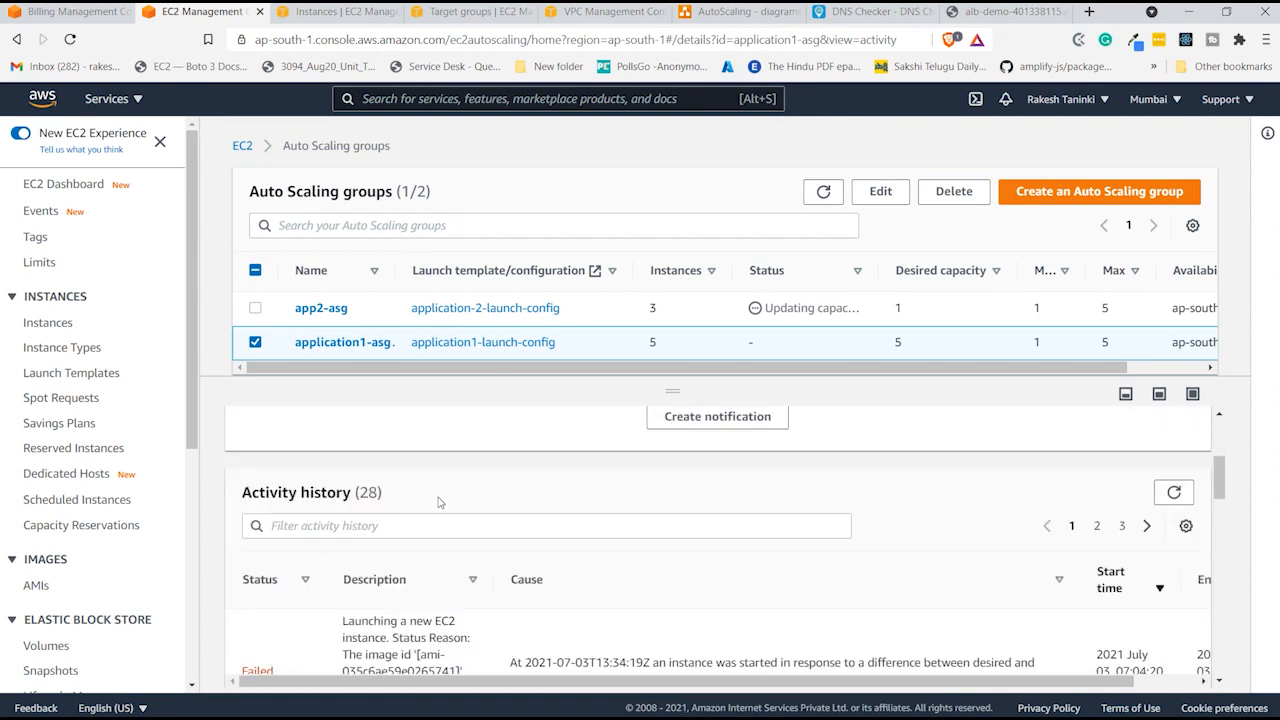
scroll(414, 530, up, 2)
scroll(414, 530, down, 3)
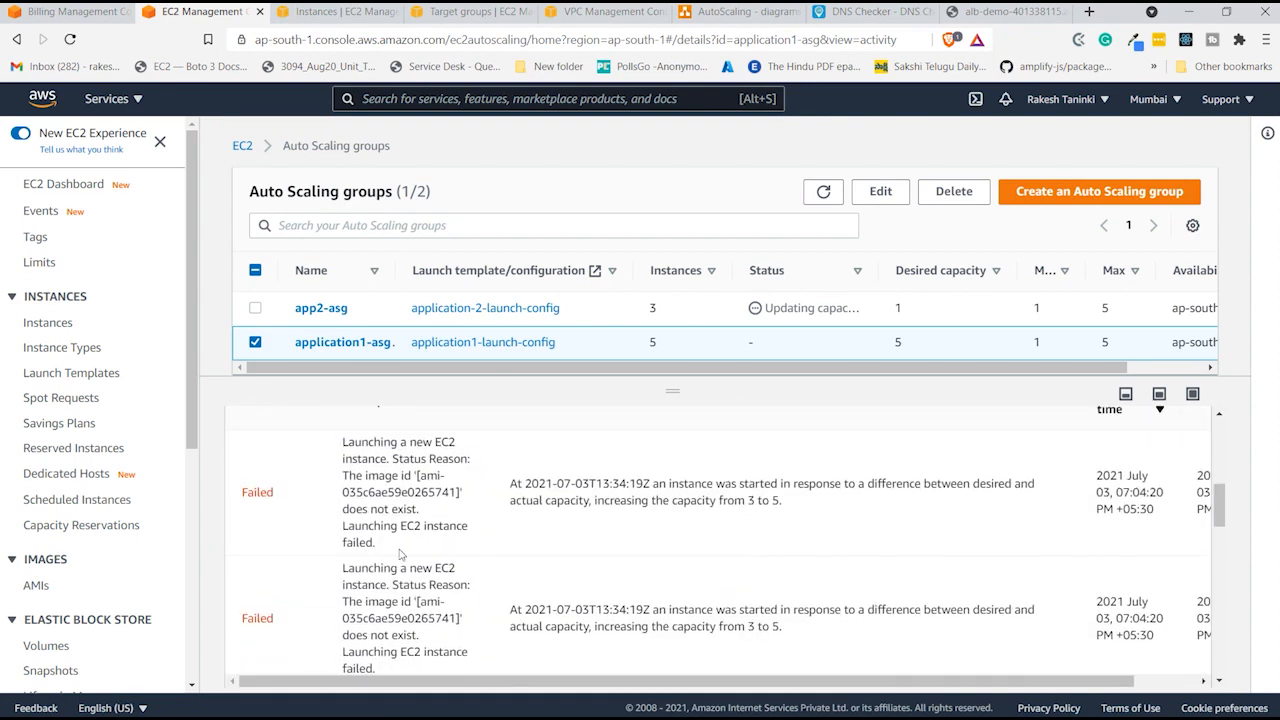
drag(281, 495, 252, 480)
drag(340, 443, 390, 543)
click(405, 492)
click(390, 543)
- Delete both Auto Scaling groups, app2-asg and application1-asg, entering delete as the confirmation text
click(254, 271)
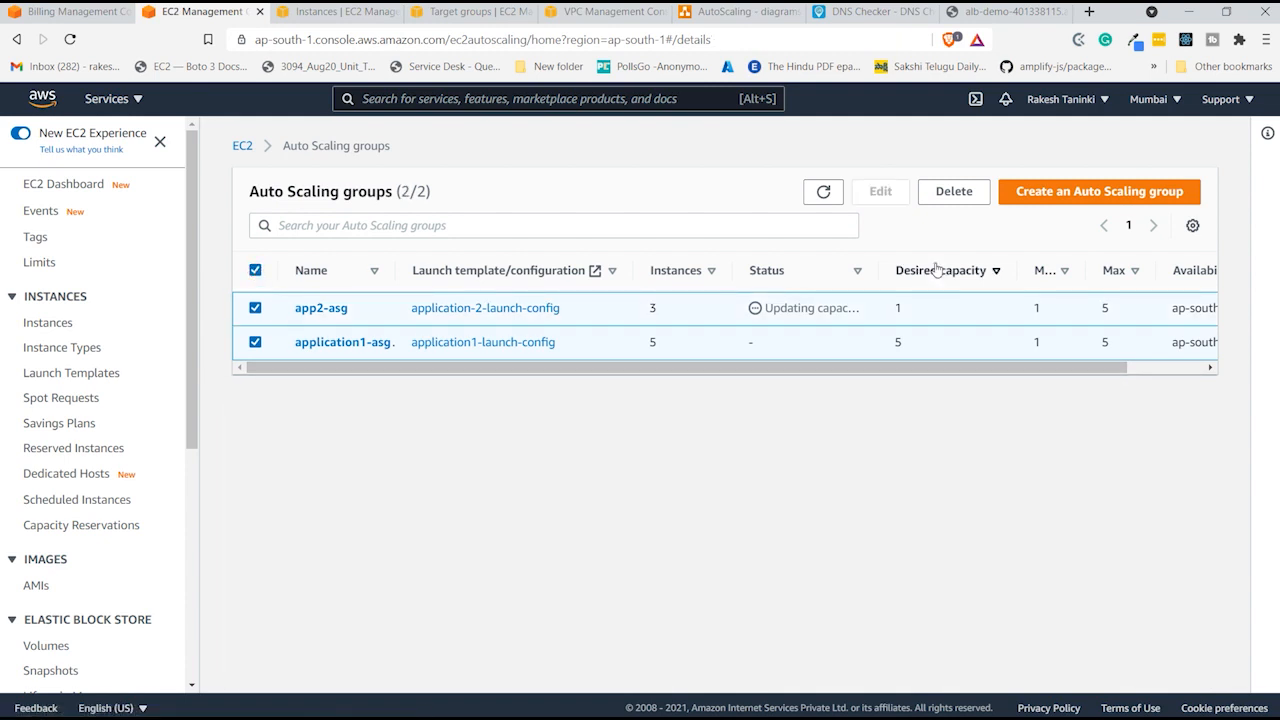
click(962, 190)
click(714, 461)
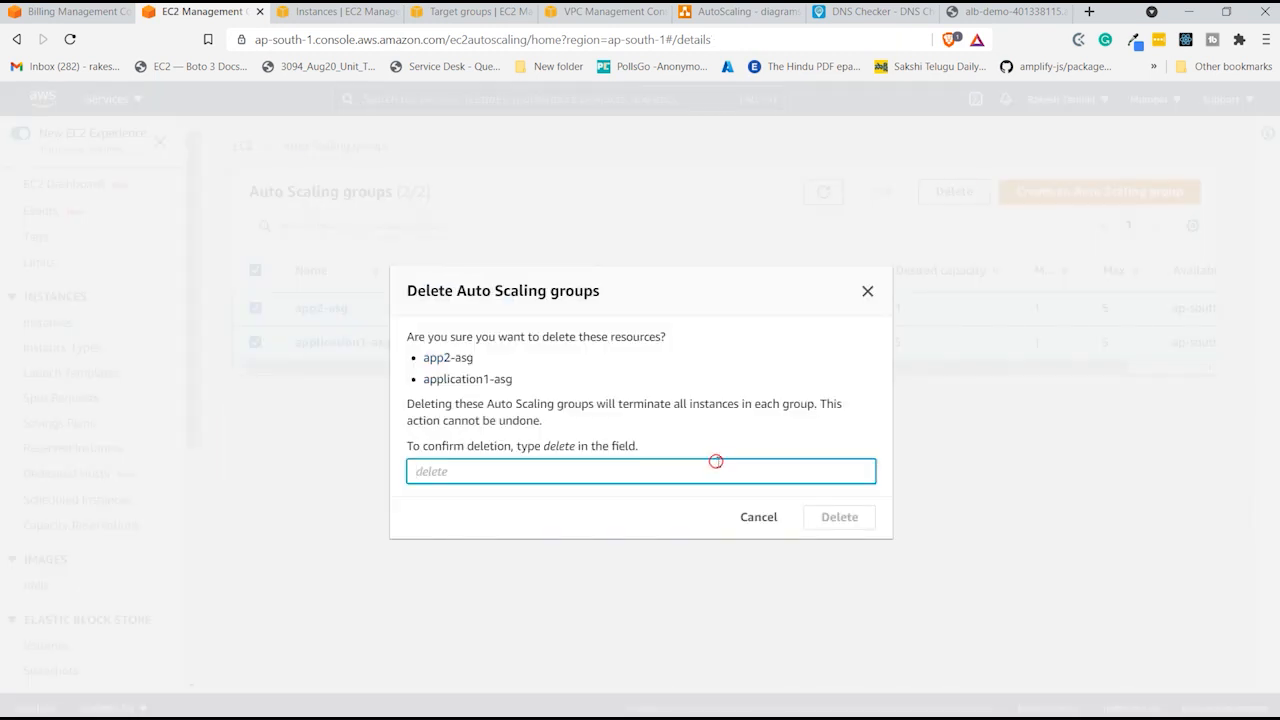
text(deel)
text(te)
click(834, 516)
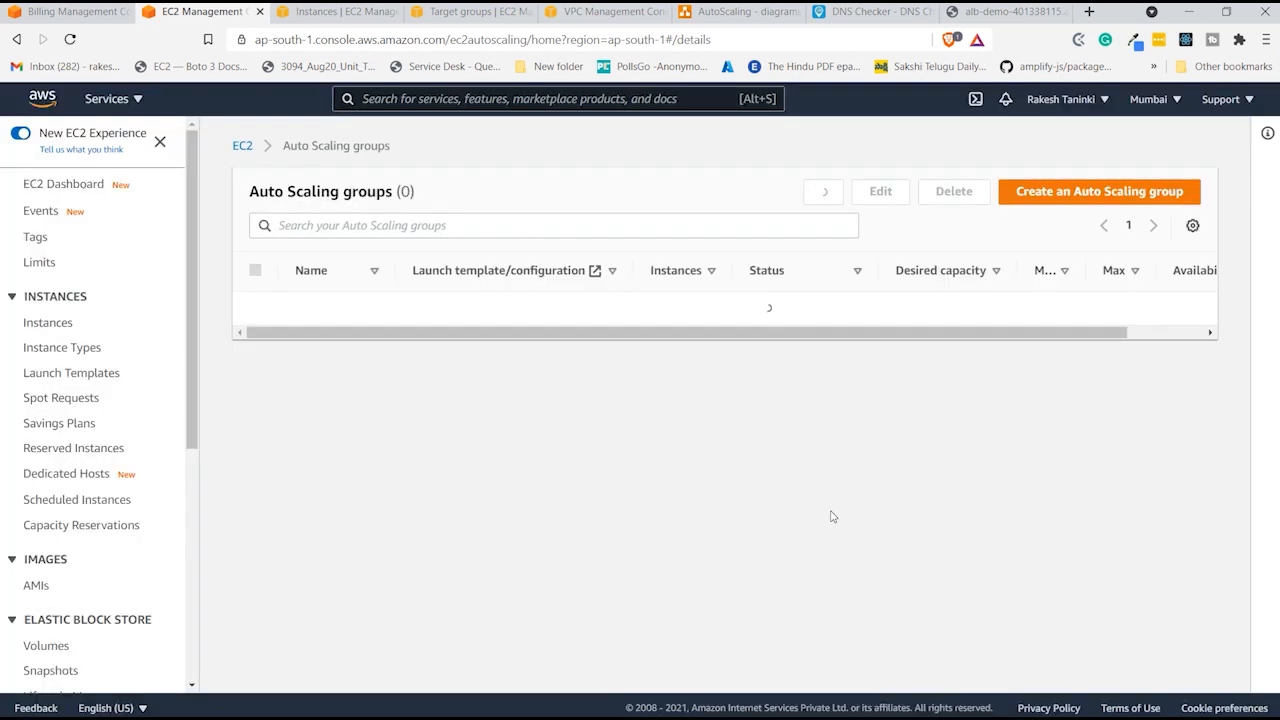
- Refresh the Auto Scaling groups list, and open and refresh the EC2 instances list to check the deletion's progress
click(821, 190)
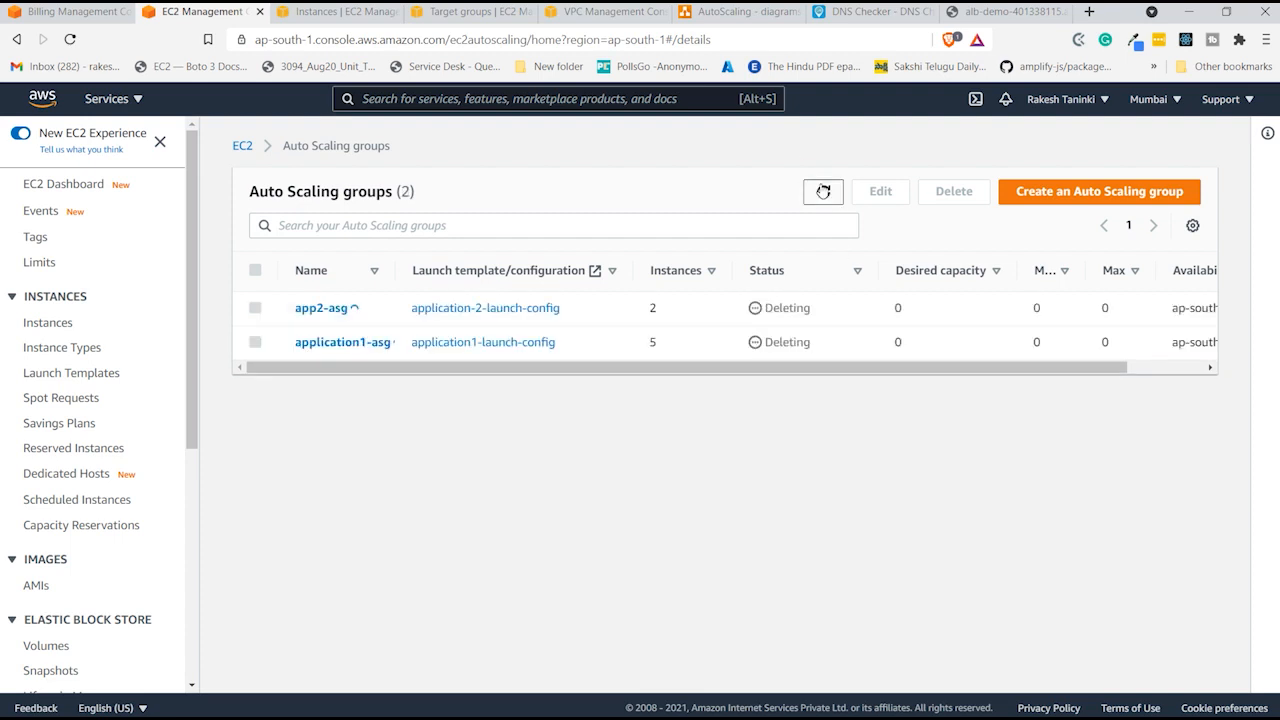
click(50, 322)
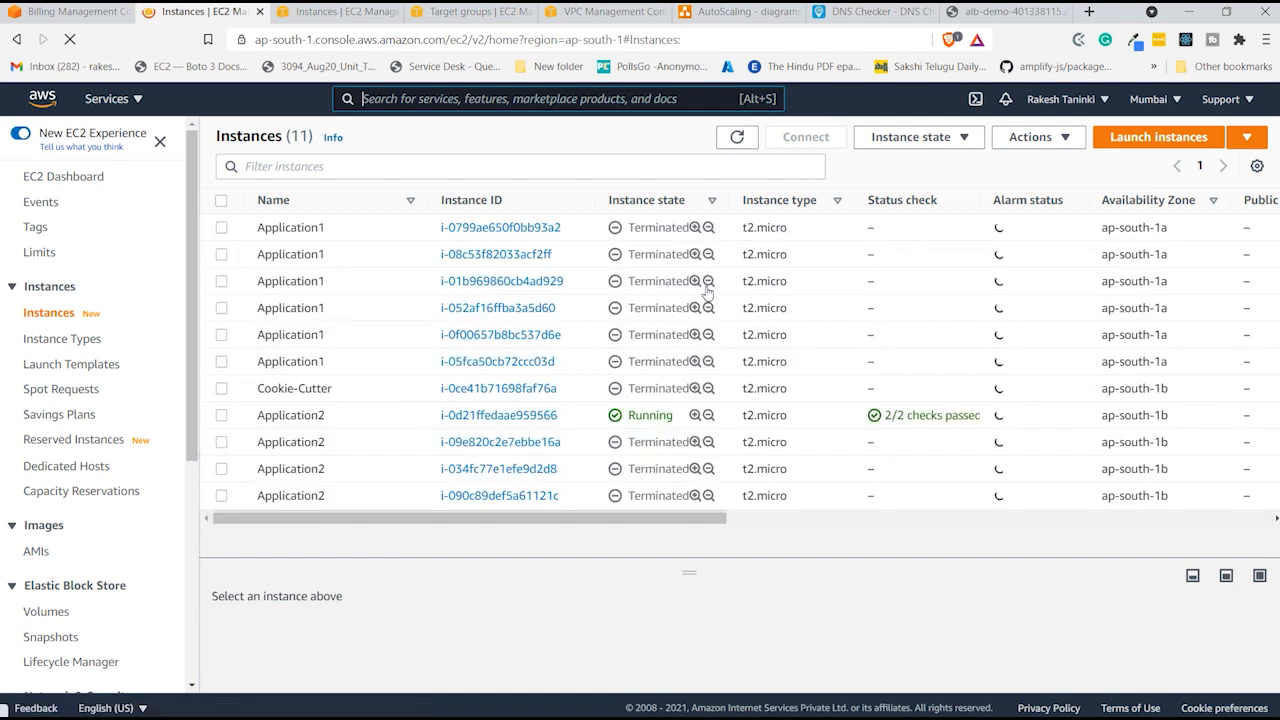
click(739, 139)
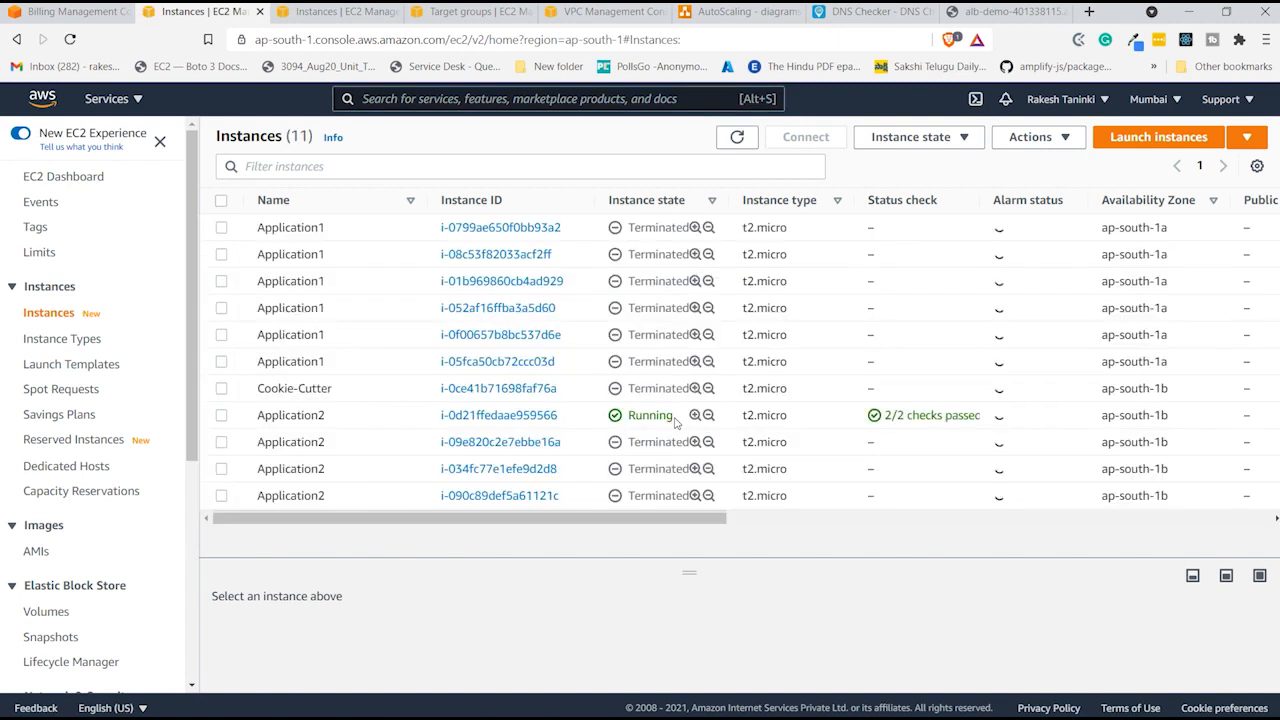
- Rerun the DNS Checker A-record lookup for the alb-demo load balancer, compare its resolved IPs and view the app2 page
click(863, 12)
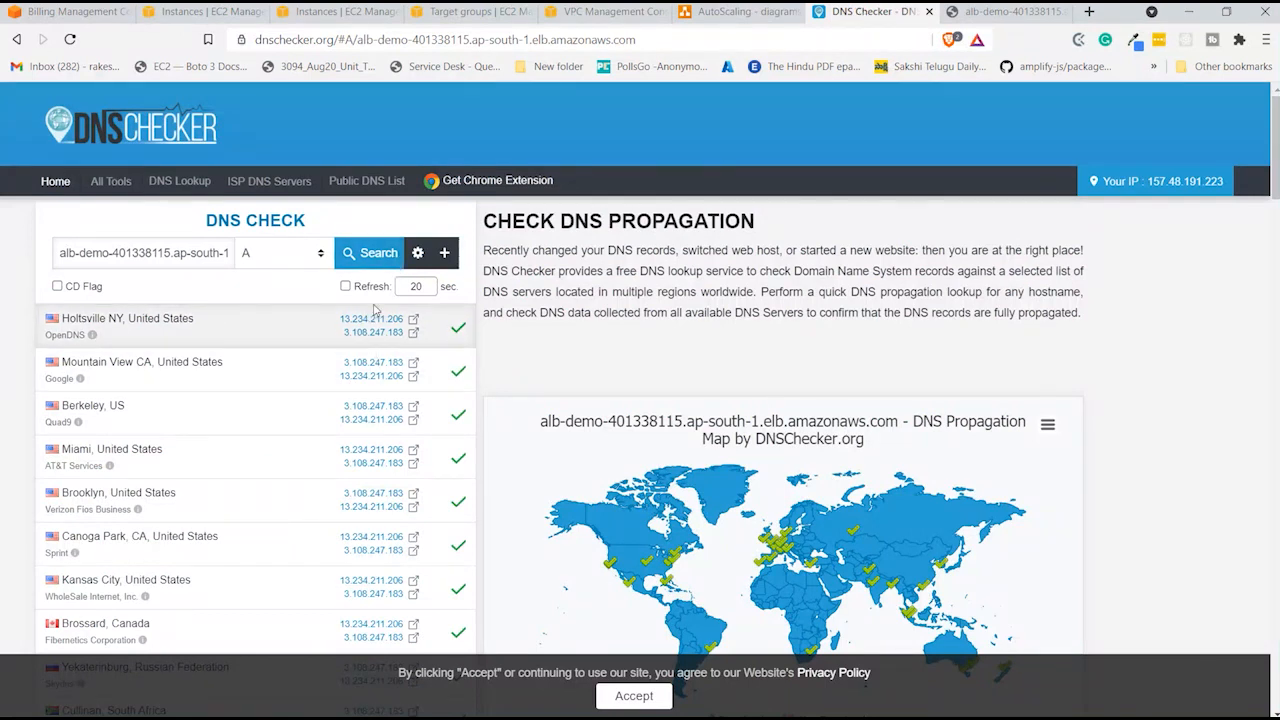
click(365, 258)
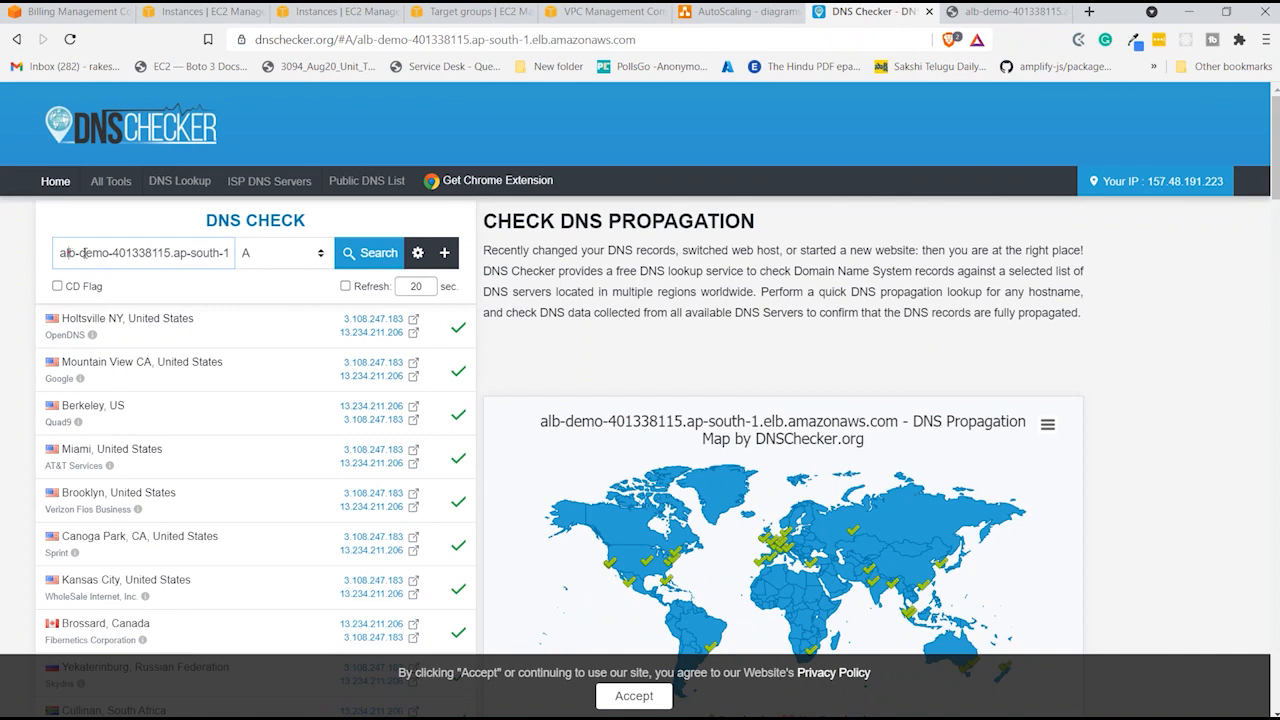
drag(68, 253, 152, 253)
drag(342, 318, 401, 318)
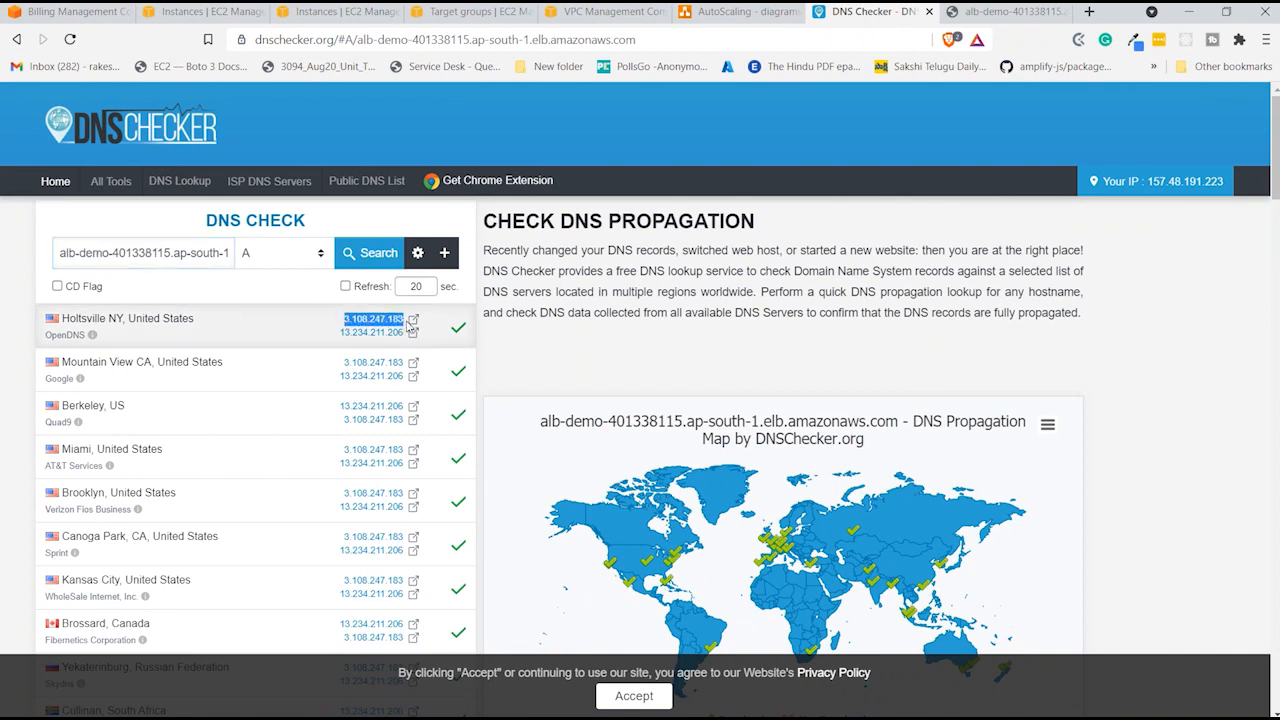
click(1000, 11)
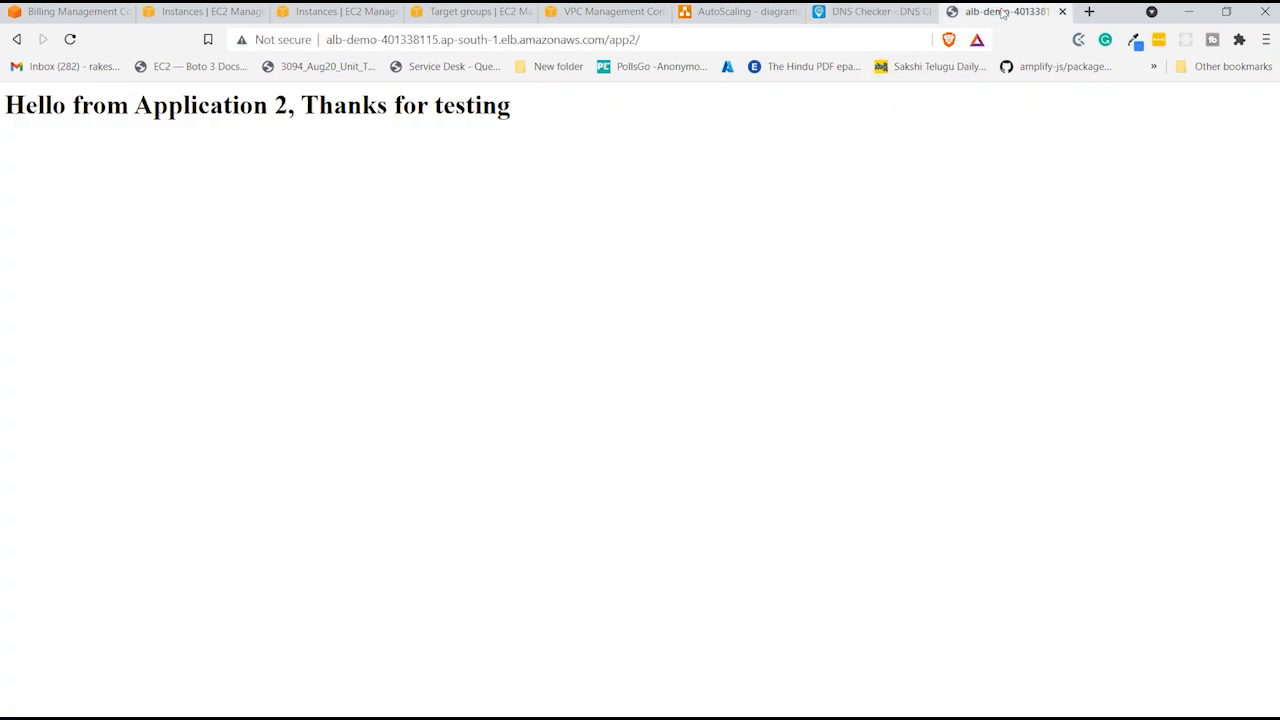
click(919, 8)
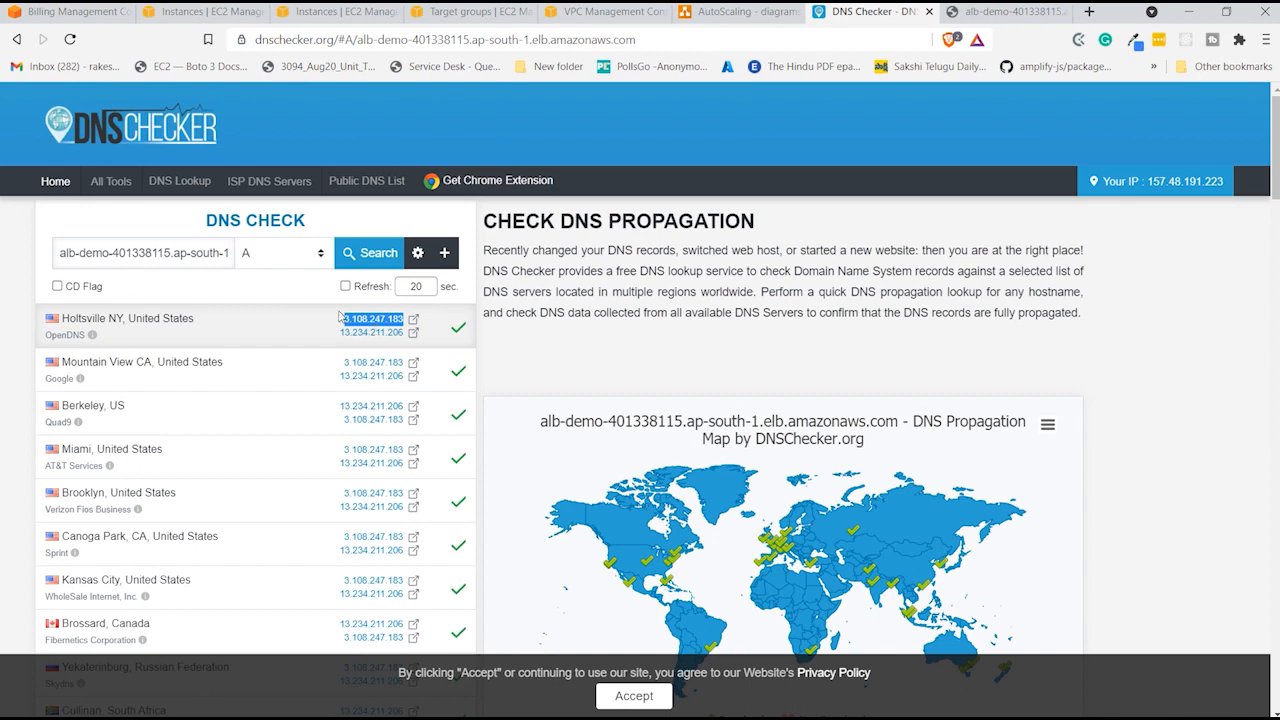
click(163, 252)
drag(163, 252, 76, 238)
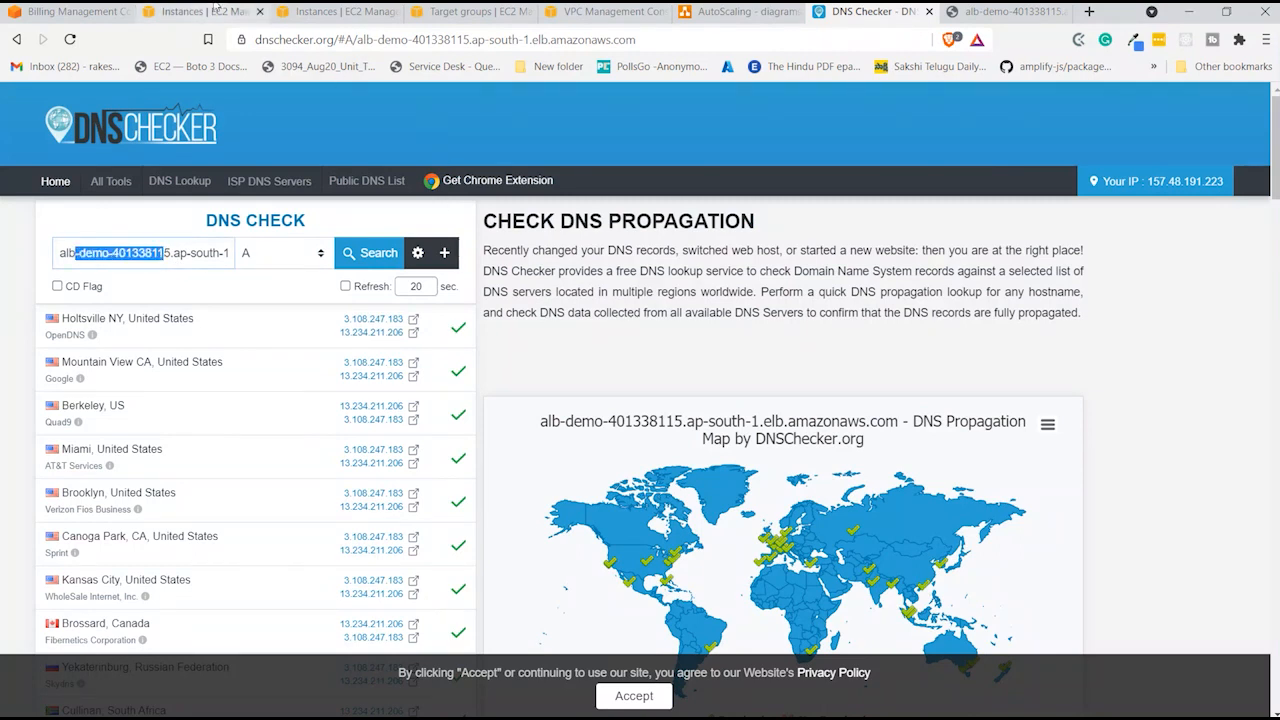
- Refresh the EC2 instances list in the AWS console and recheck the deletion status of both Auto Scaling groups
click(218, 12)
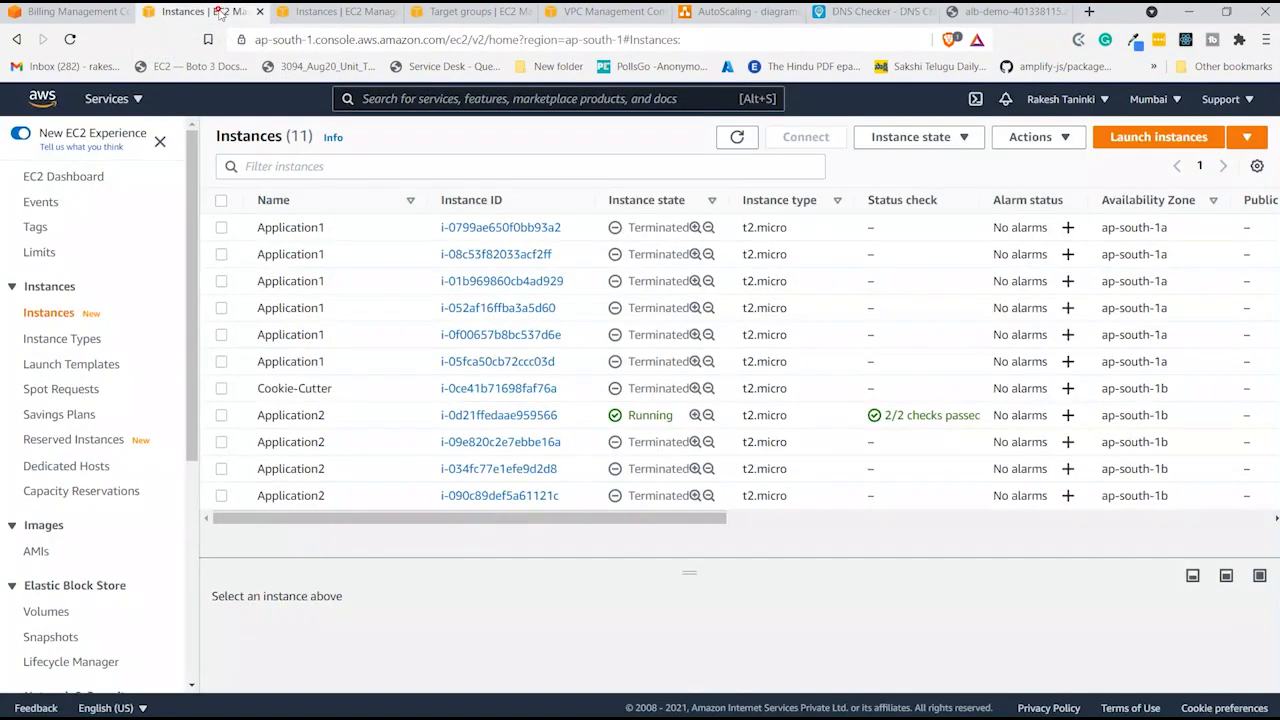
click(722, 140)
click(737, 137)
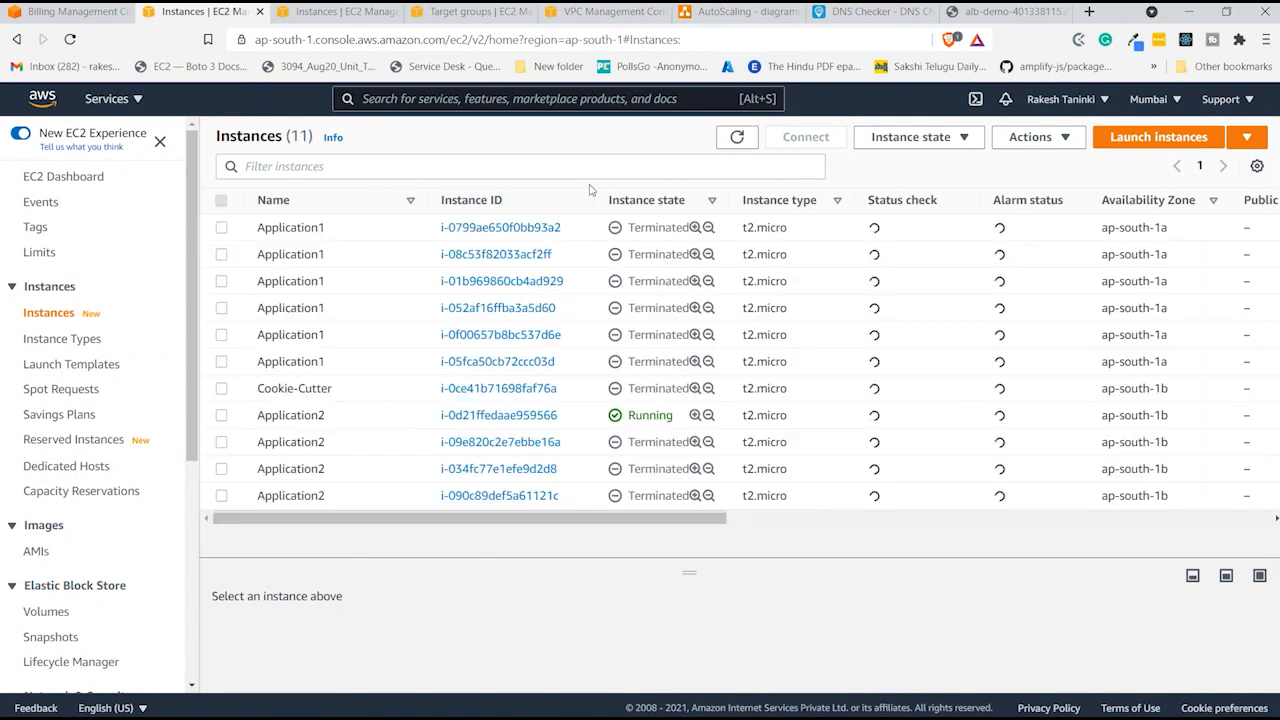
scroll(120, 505, down, 3)
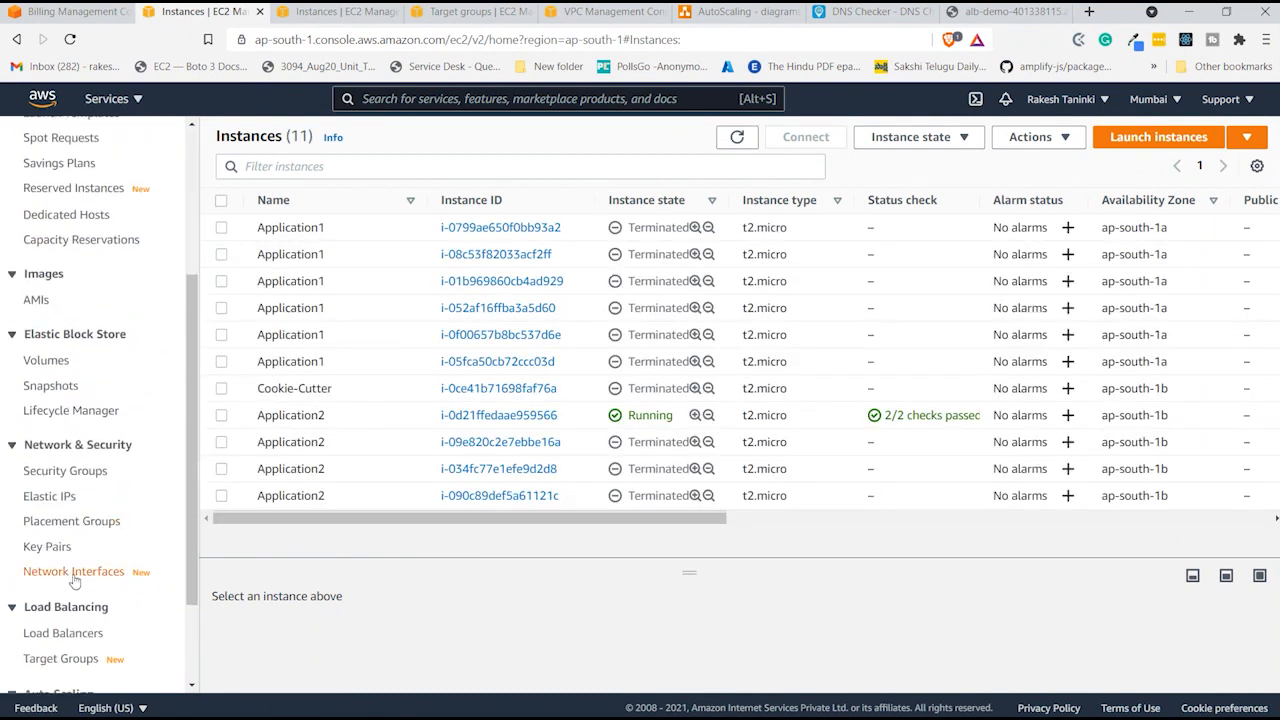
scroll(74, 582, down, 2)
click(65, 617)
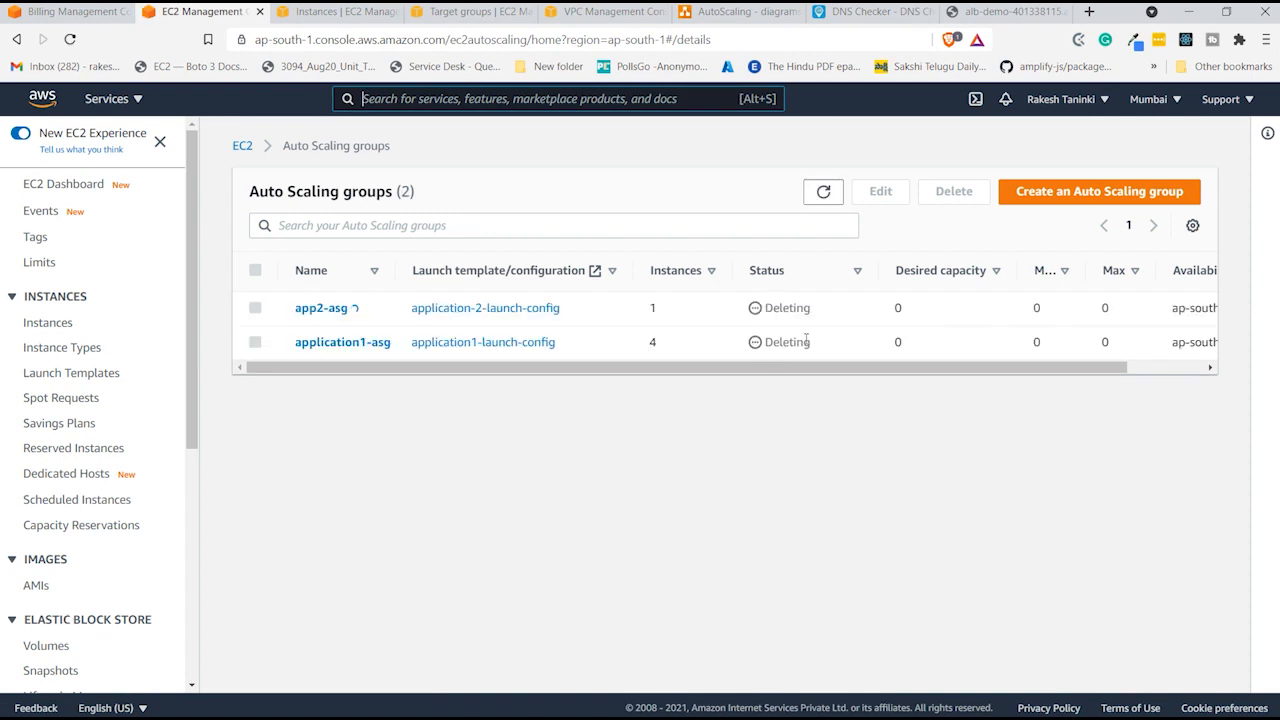
click(823, 191)
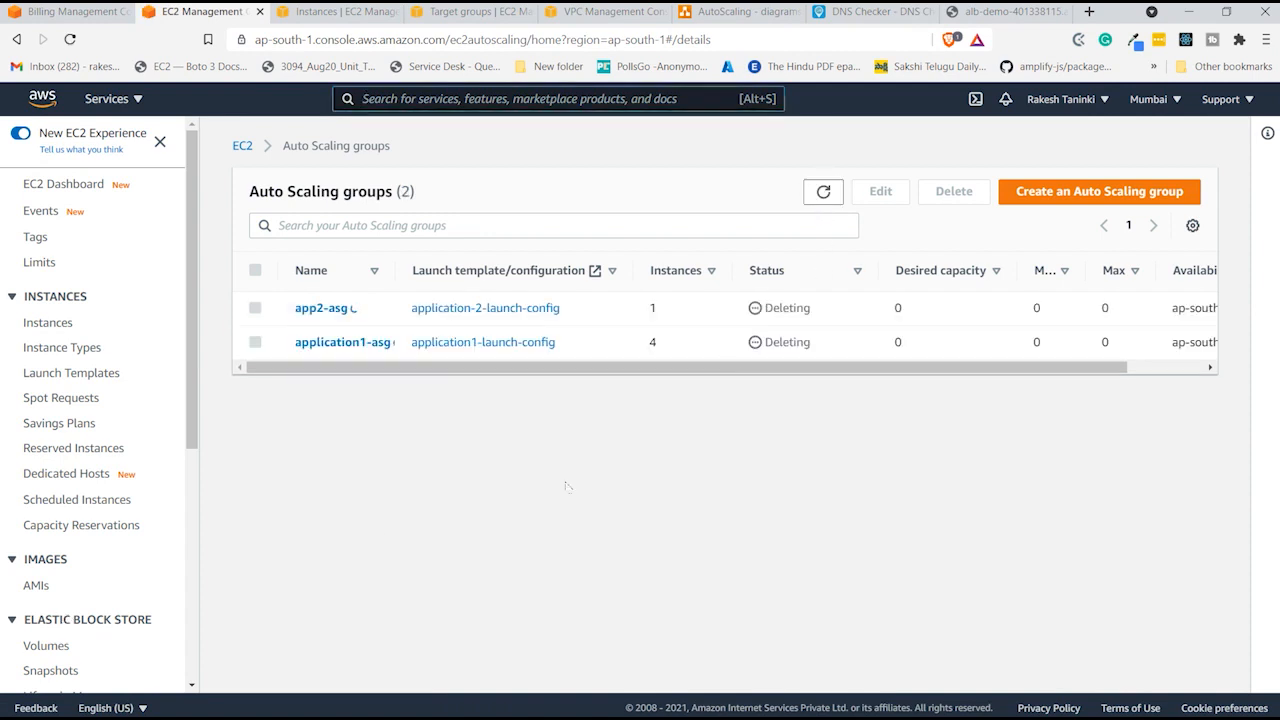
- Delete the application-2-launch-config and application1-launch-config launch configurations
scroll(106, 569, down, 4)
click(66, 593)
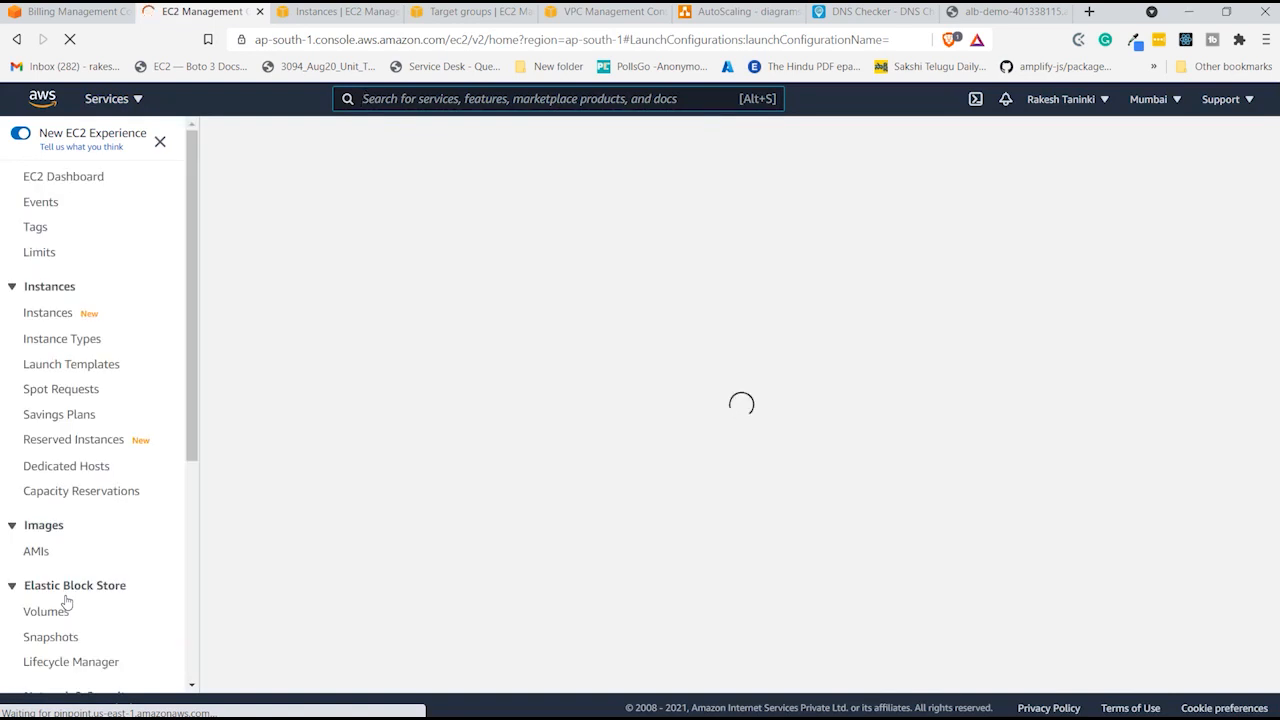
click(255, 275)
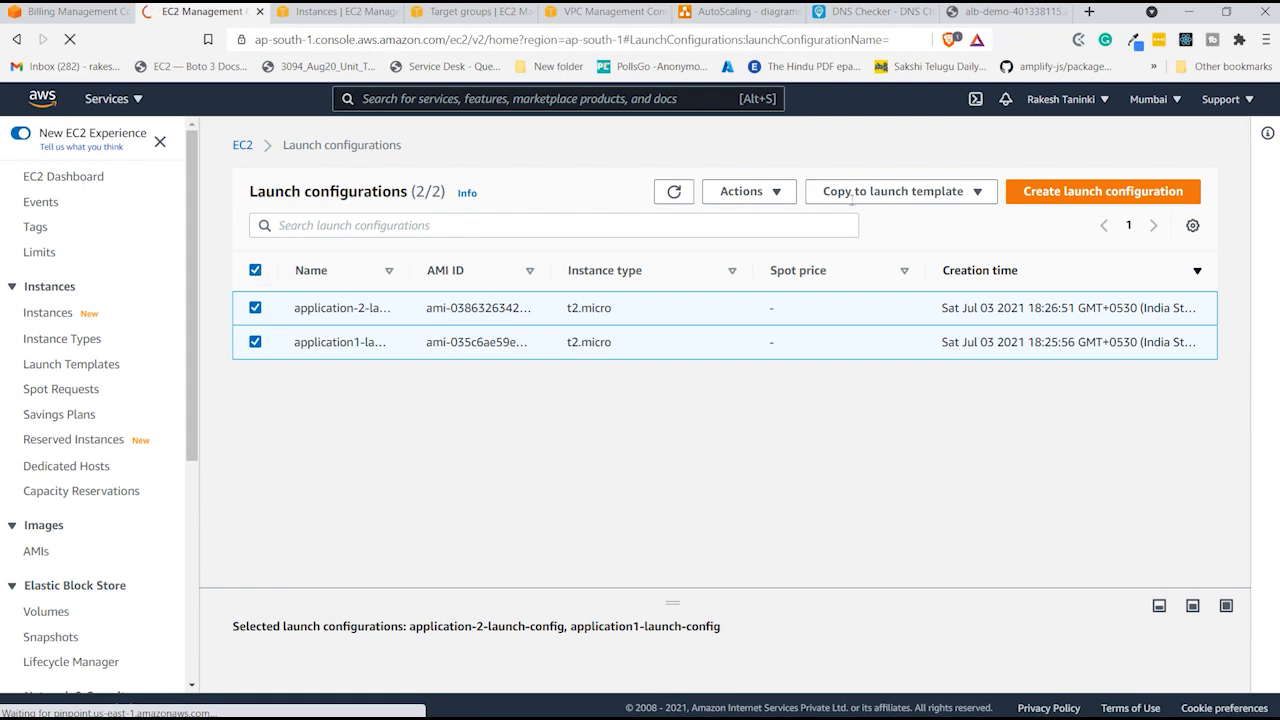
click(748, 191)
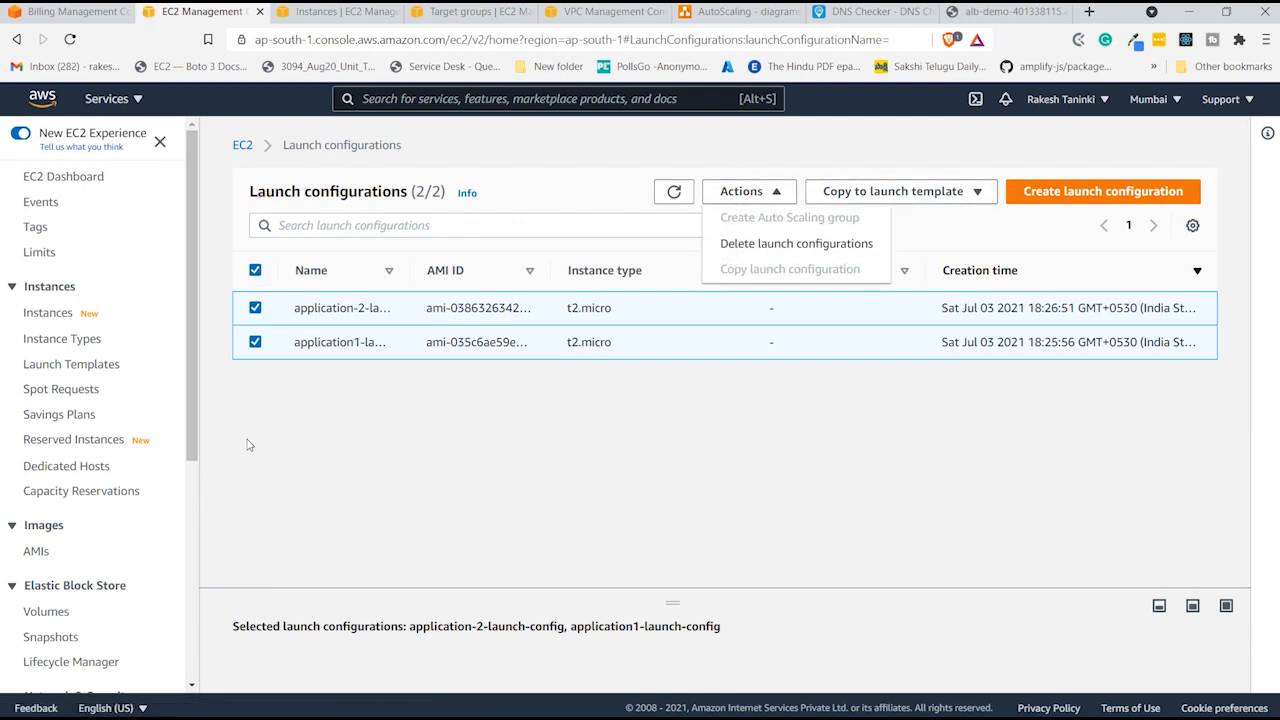
scroll(85, 600, down, 4)
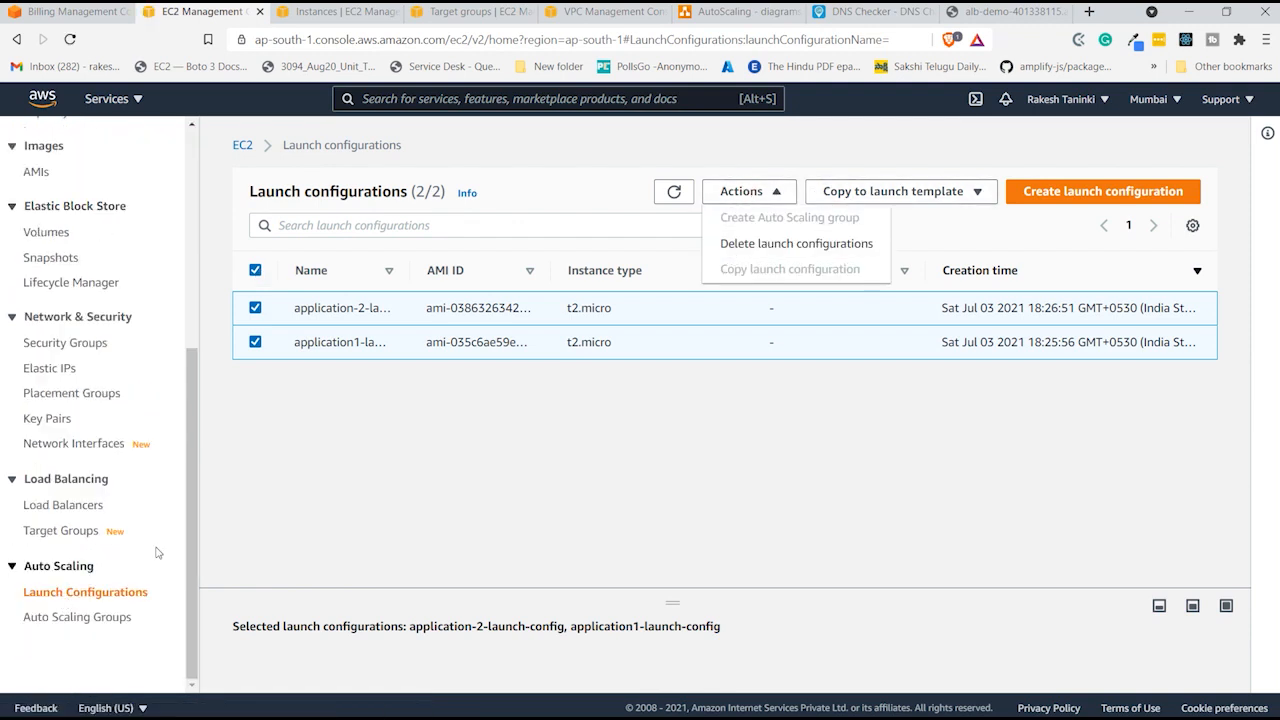
click(766, 246)
click(930, 474)
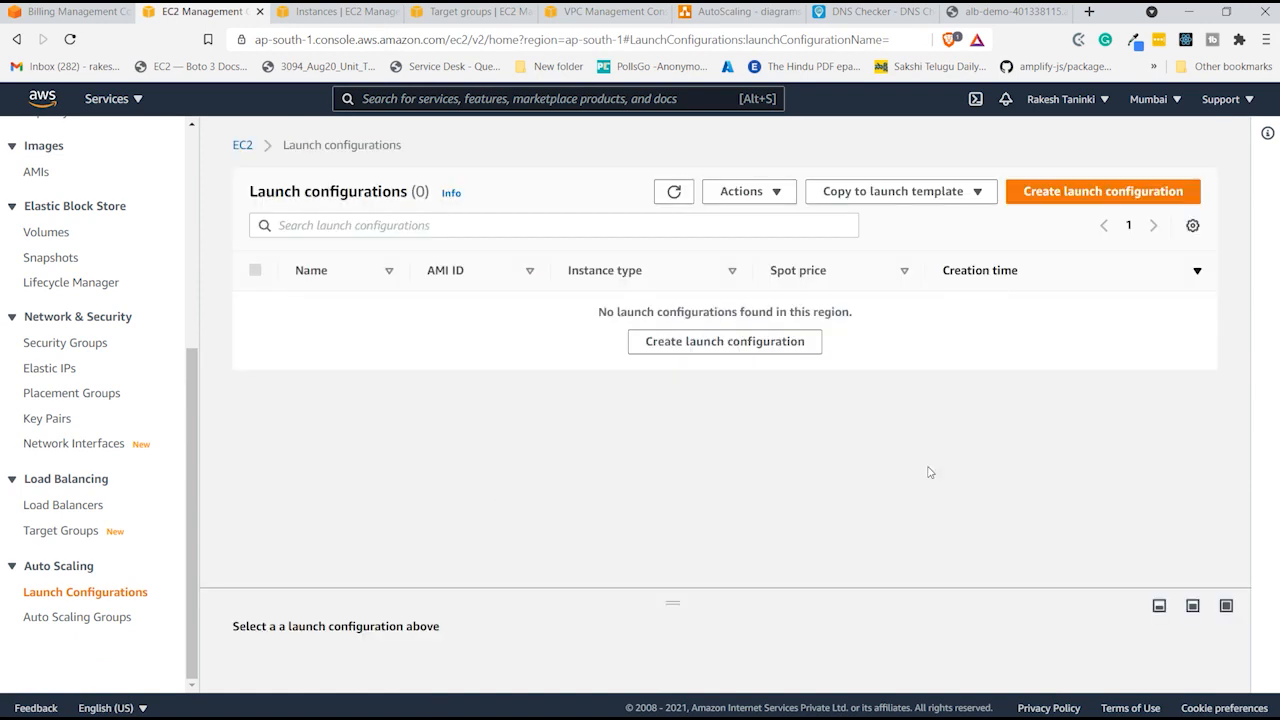
- Reopen and refresh the Auto Scaling groups list, and refresh the EC2 instances list to see what still remains
click(100, 620)
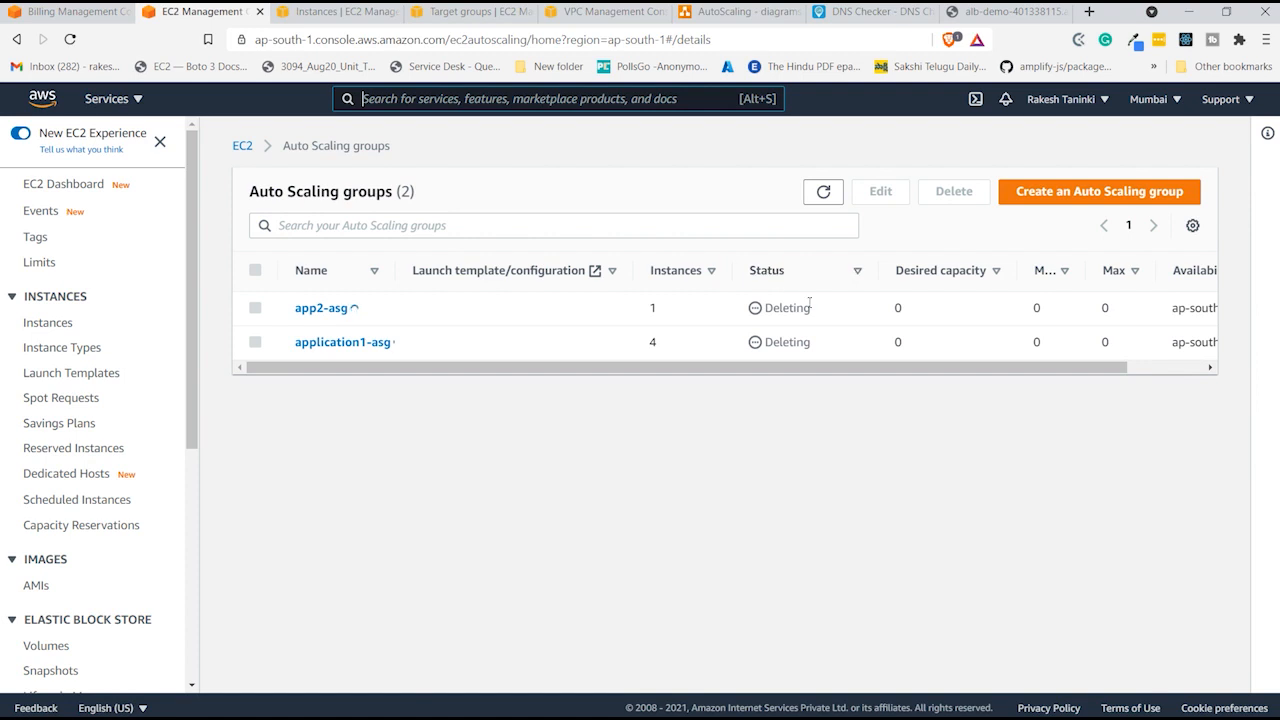
click(822, 191)
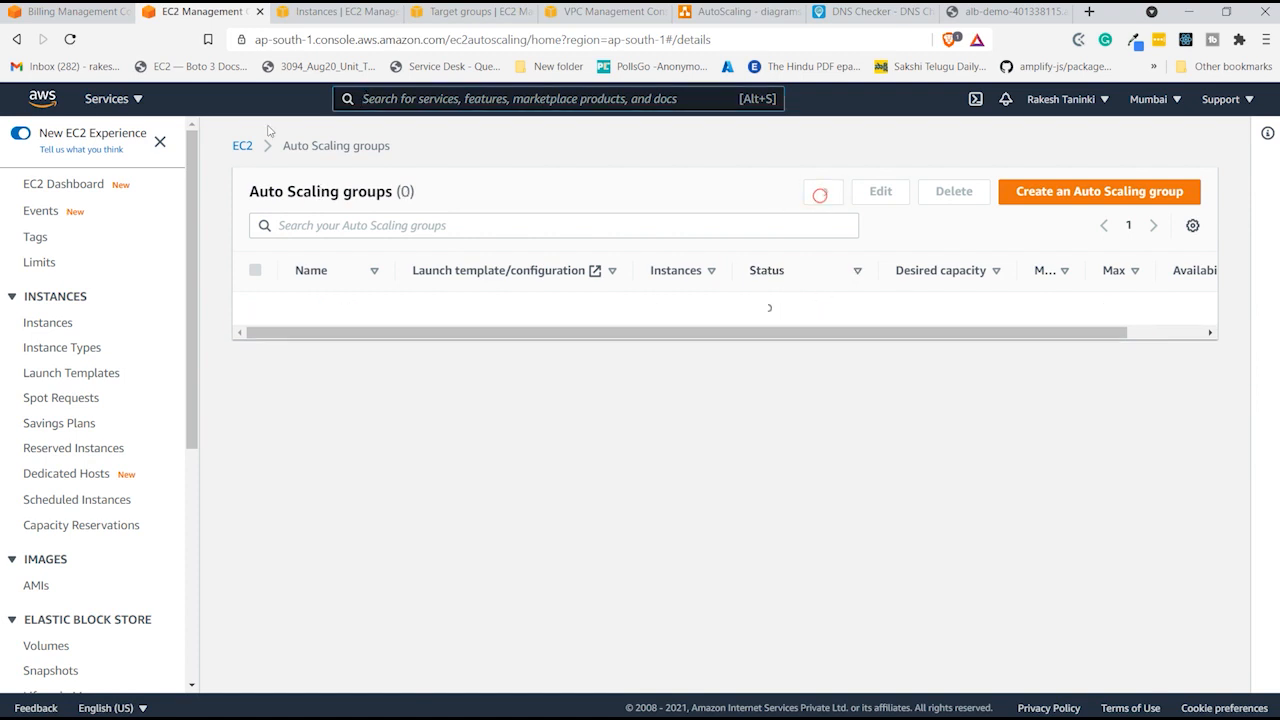
click(310, 14)
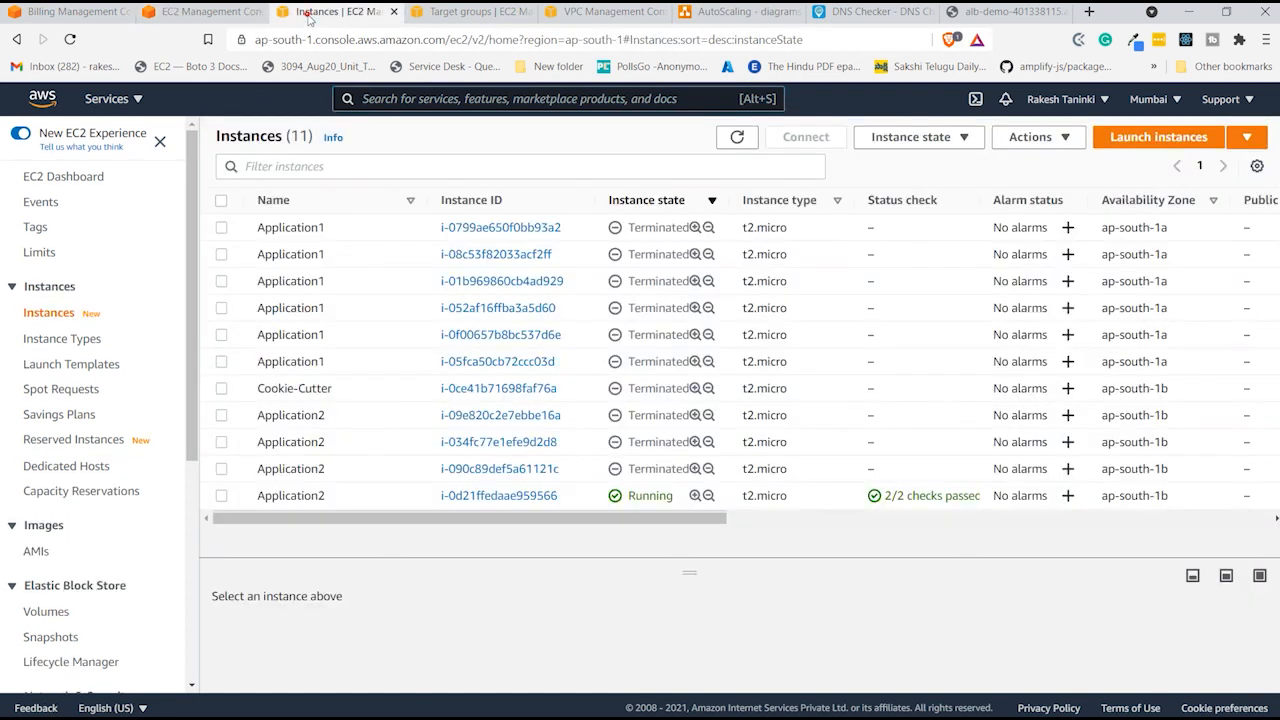
click(737, 137)
click(737, 137)
- Reload the load balancer's /app2/ page to test whether Application 2 still responds, and read the response
click(1005, 12)
click(880, 41)
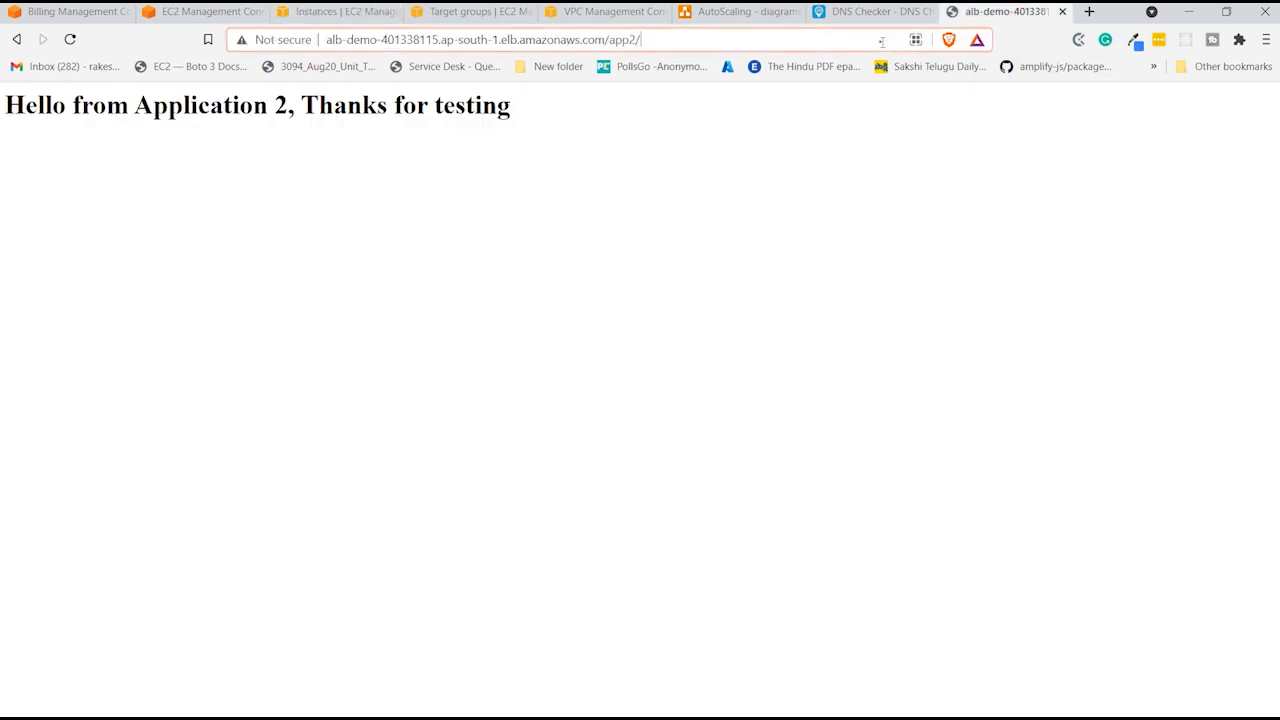
click(882, 42)
key(Return)
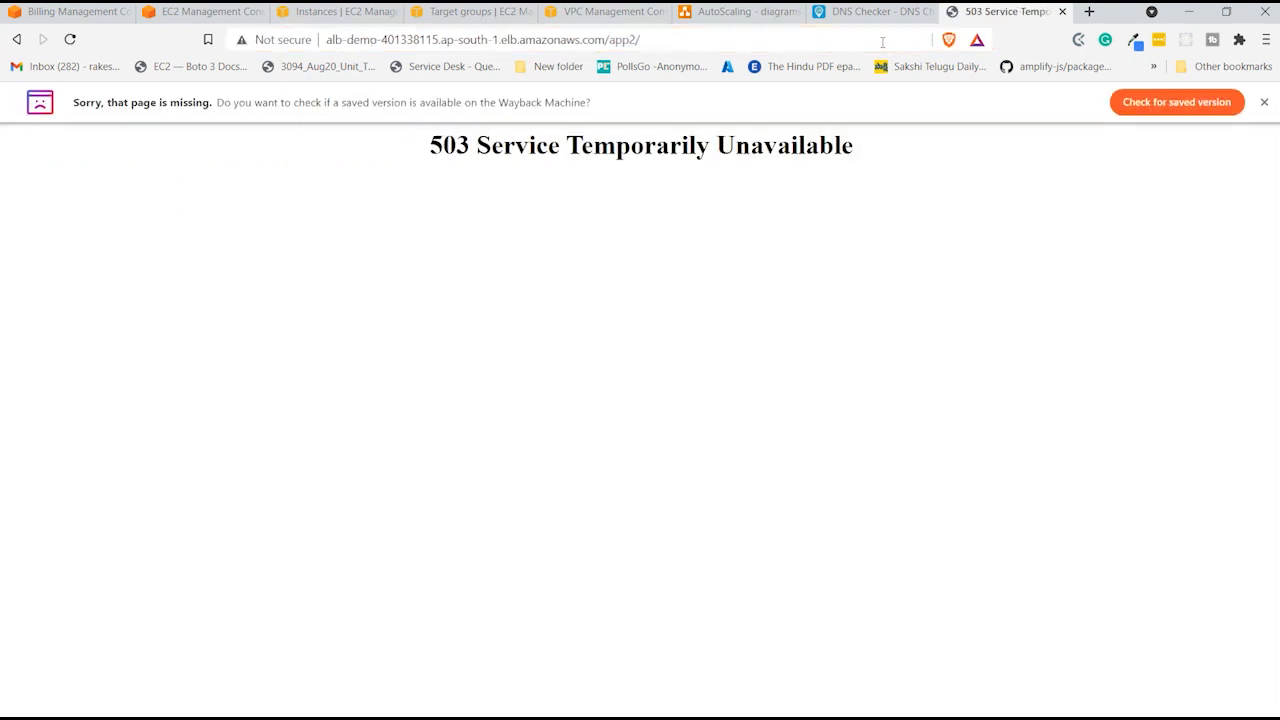
drag(410, 141, 855, 143)
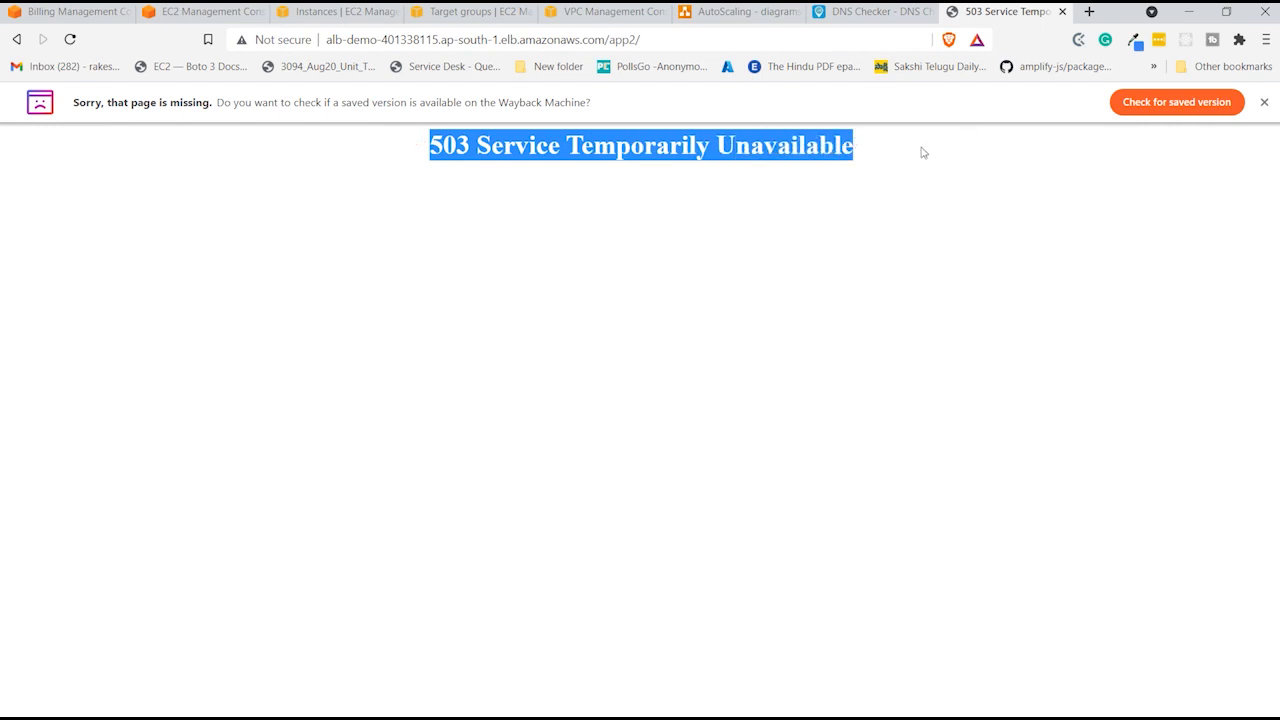
click(890, 156)
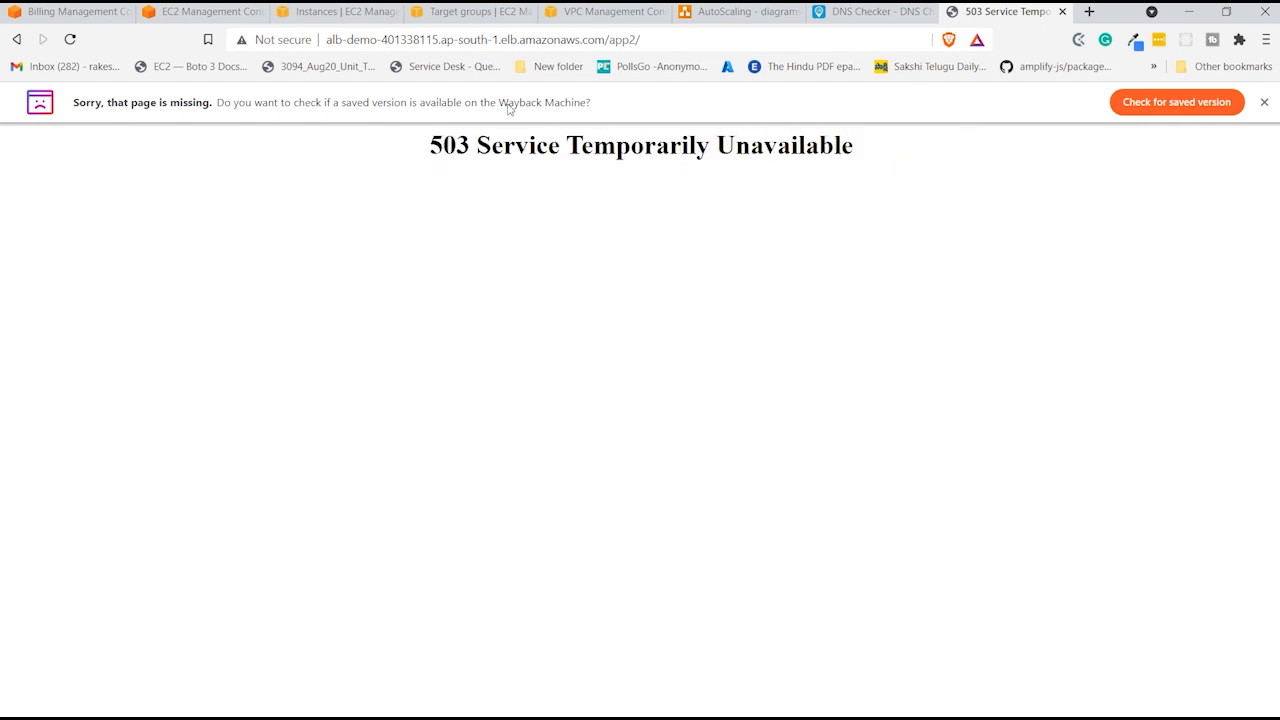
- Return to the EC2 instances list in the AWS console and refresh it to check the state of the Application2 instances
click(340, 11)
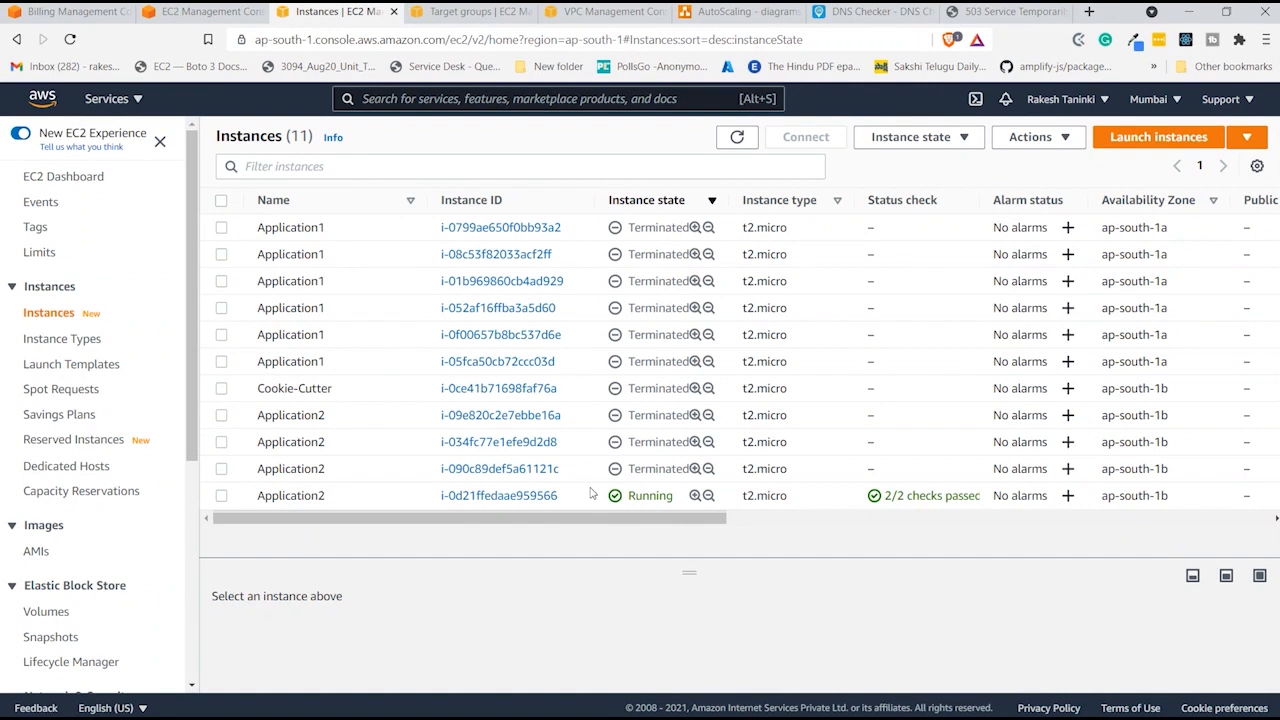
click(737, 137)
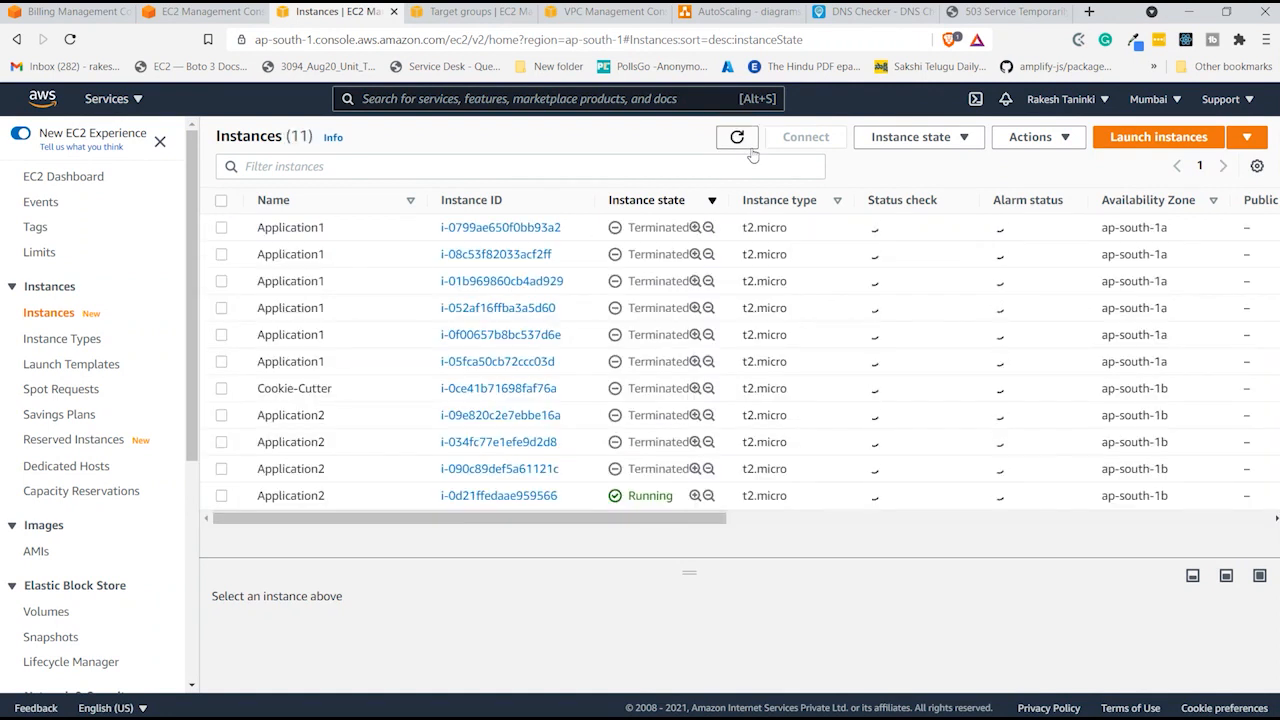
click(740, 140)
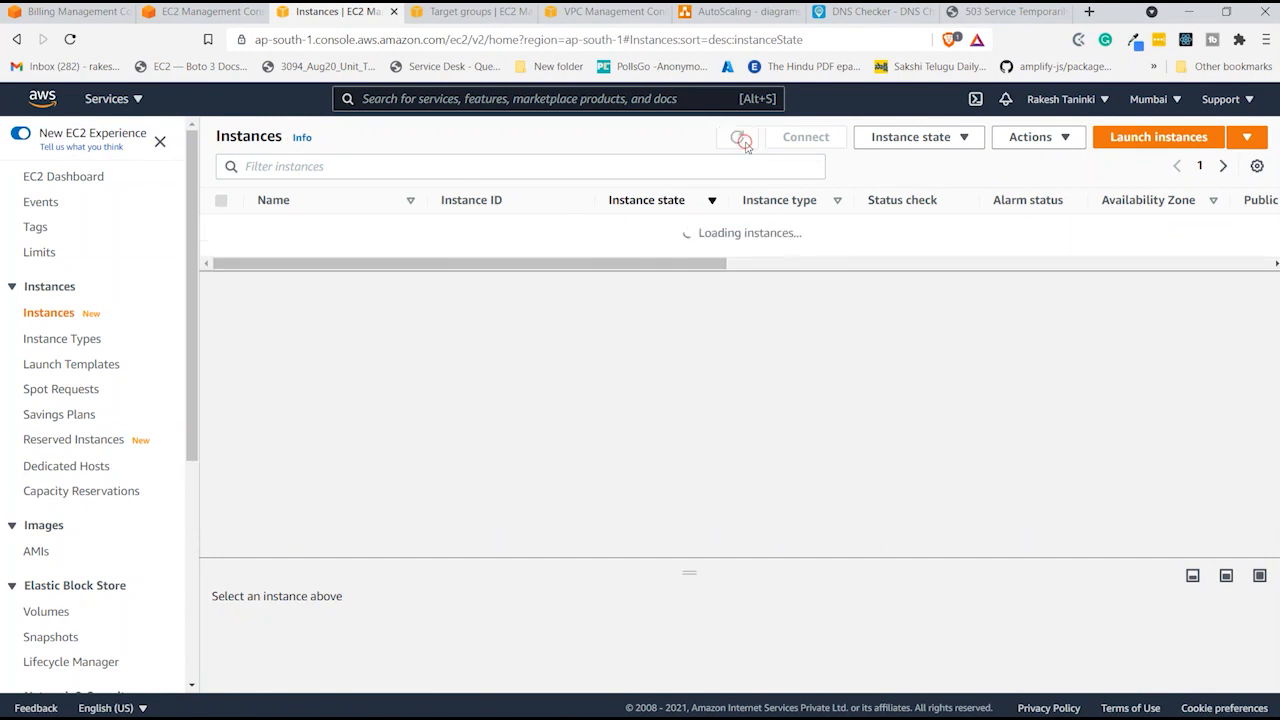
click(737, 137)
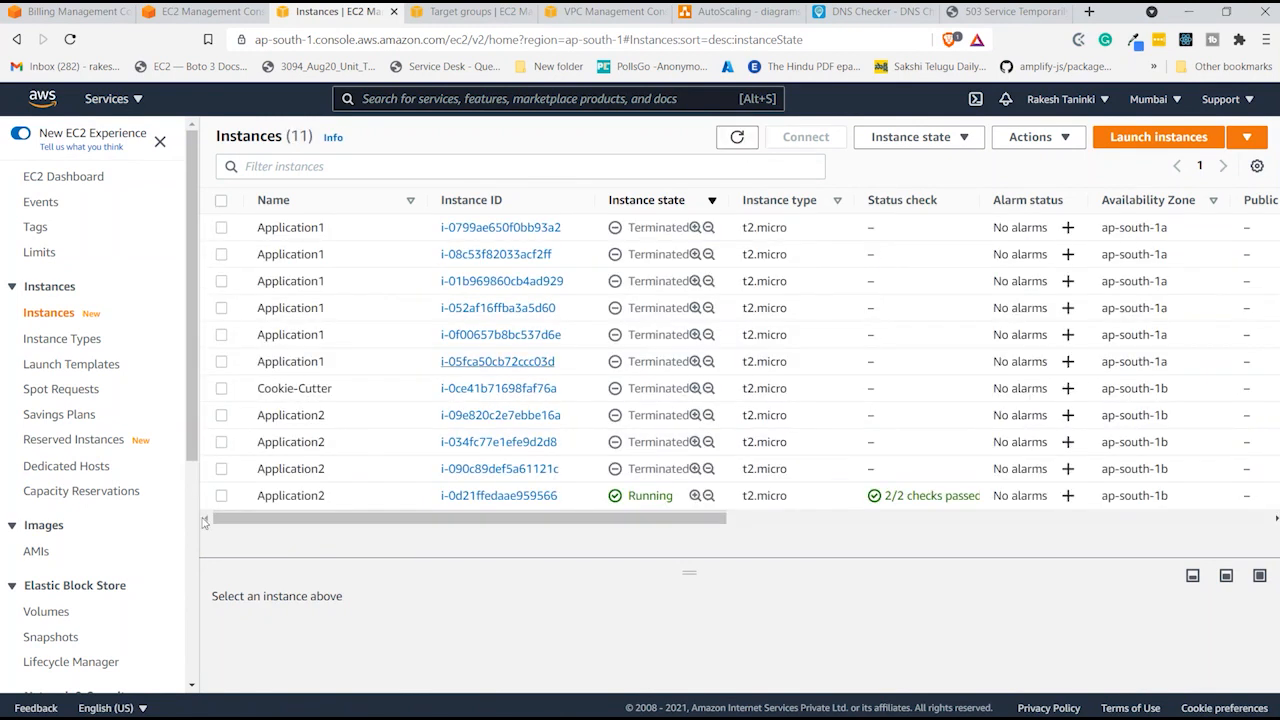
- Refresh the Auto Scaling groups list and the EC2 instances list to verify whether any groups or running instances remain
scroll(95, 640, down, 4)
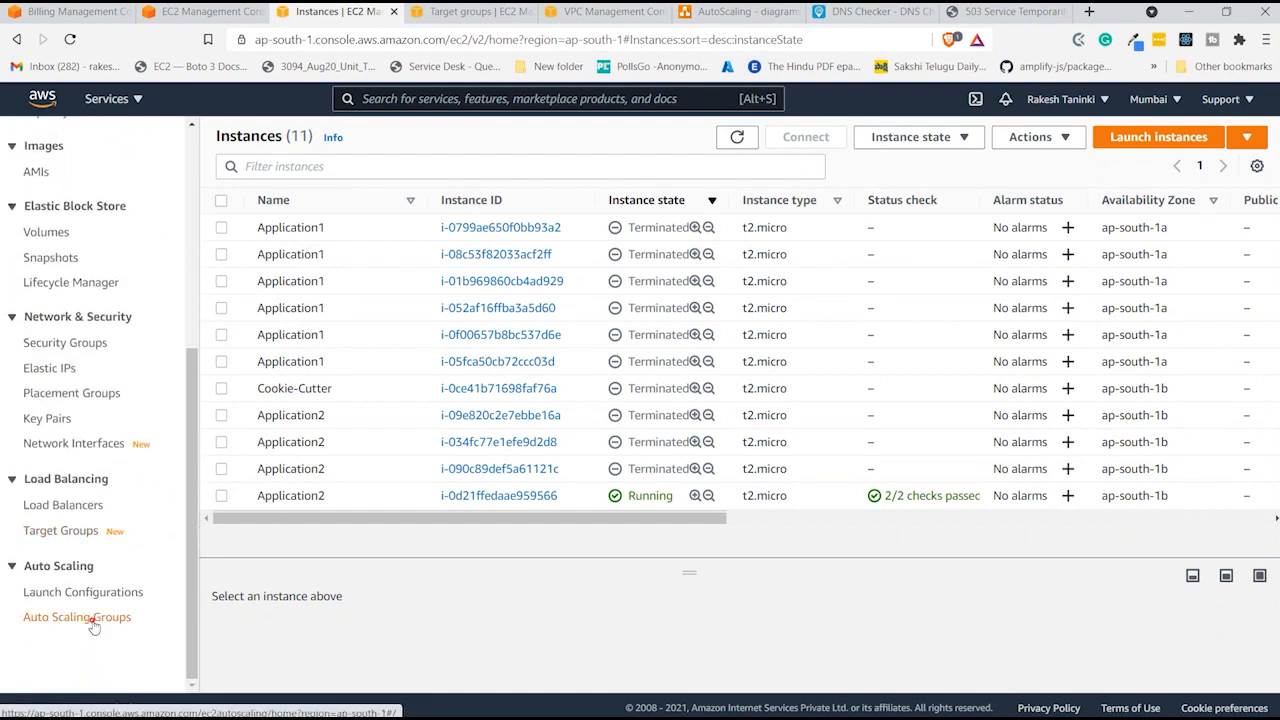
click(80, 617)
click(822, 193)
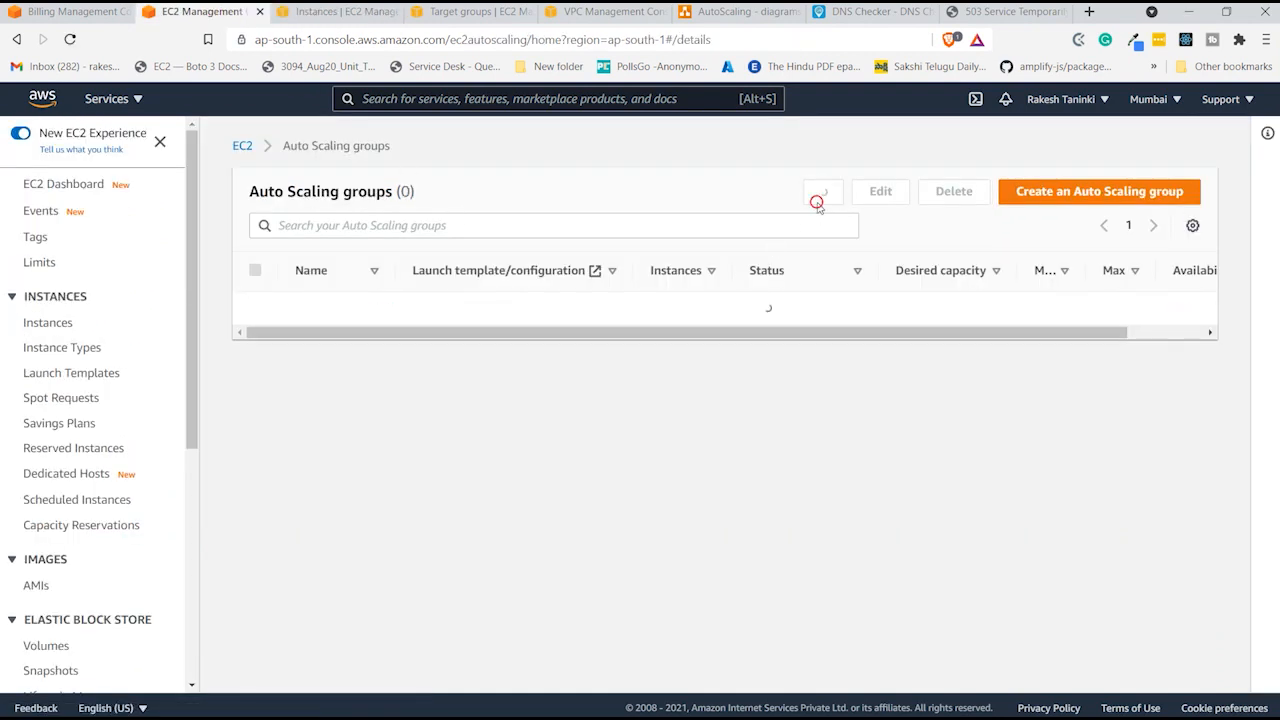
click(285, 11)
click(735, 136)
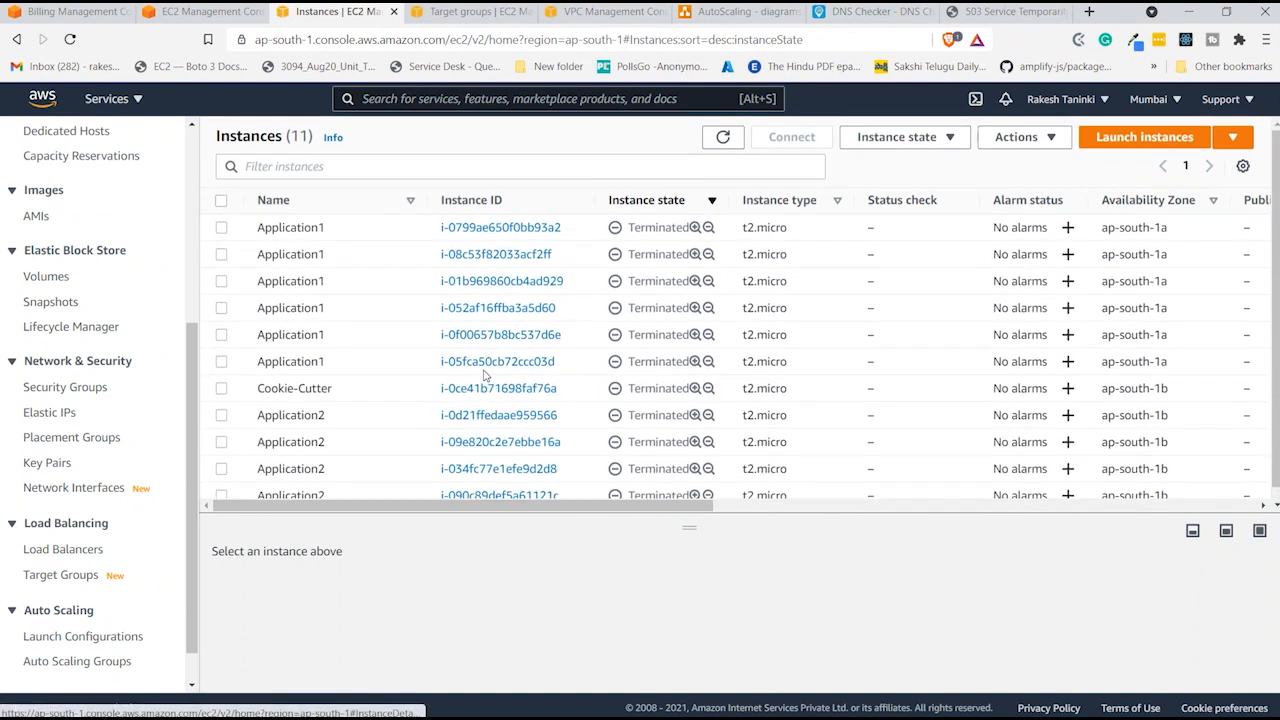
click(205, 12)
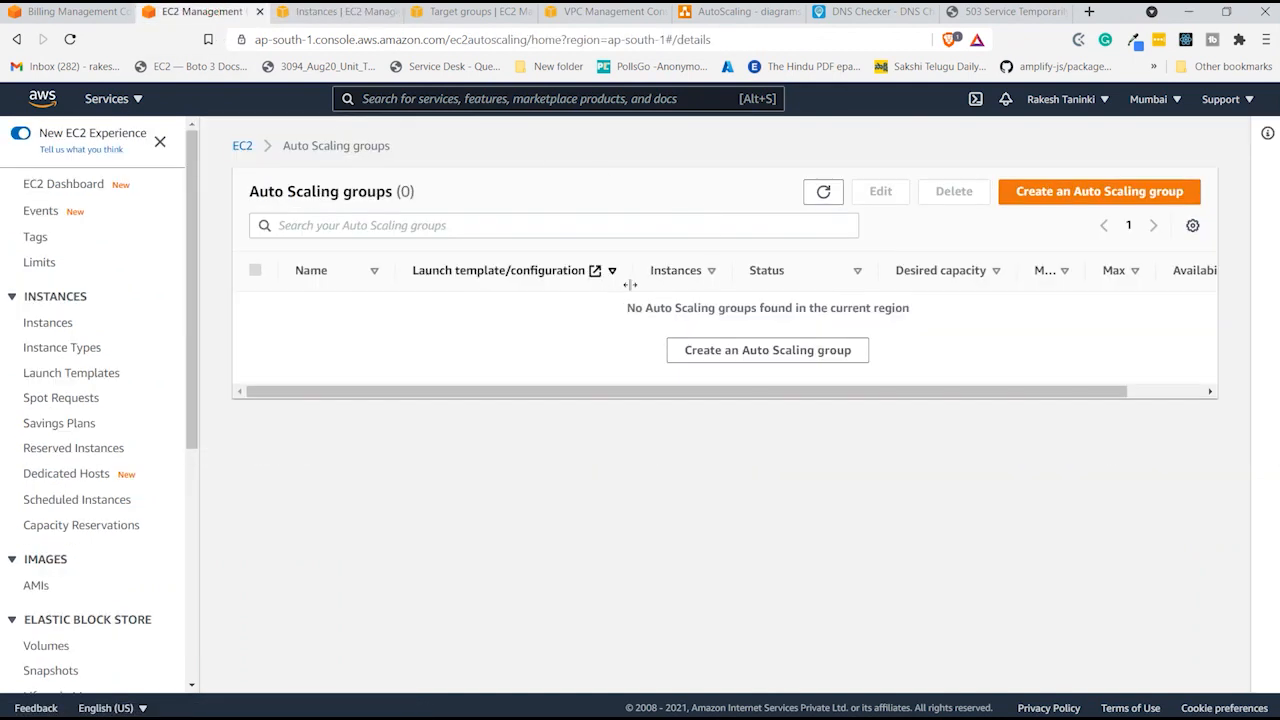
click(813, 204)
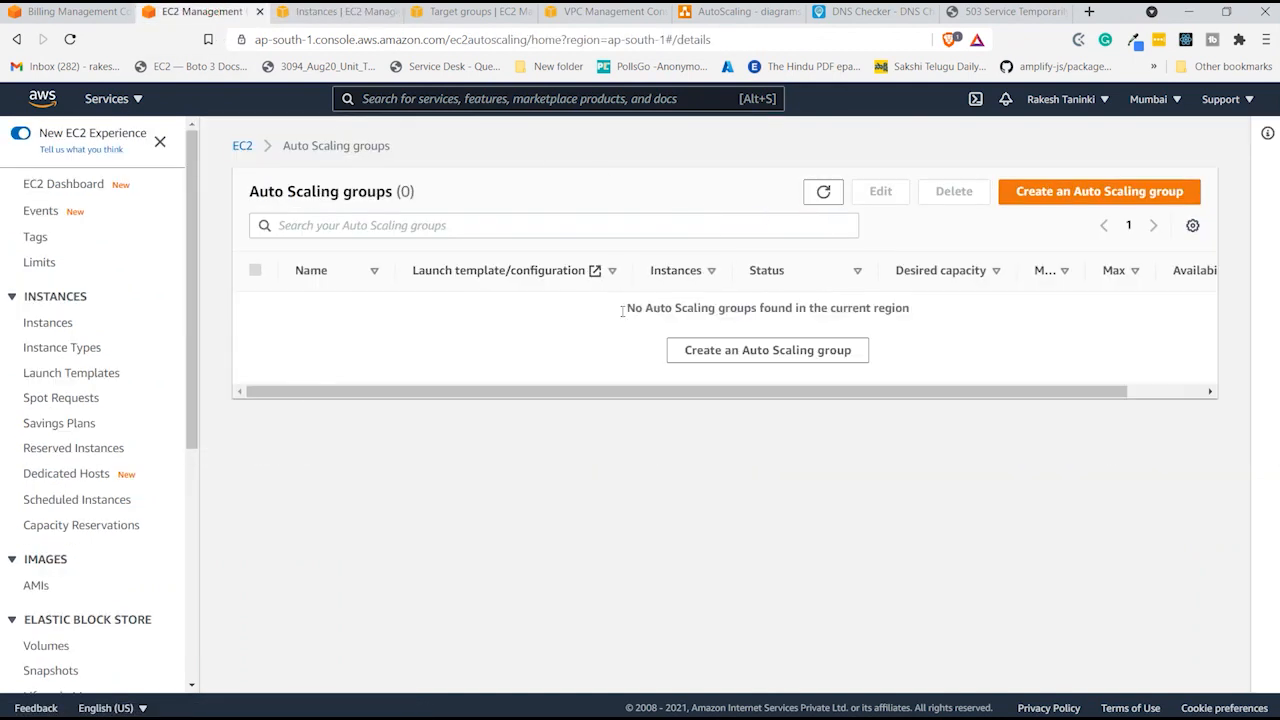
- Try to delete the app1-tg and app2-tg target groups, and dismiss the resulting notice
click(475, 11)
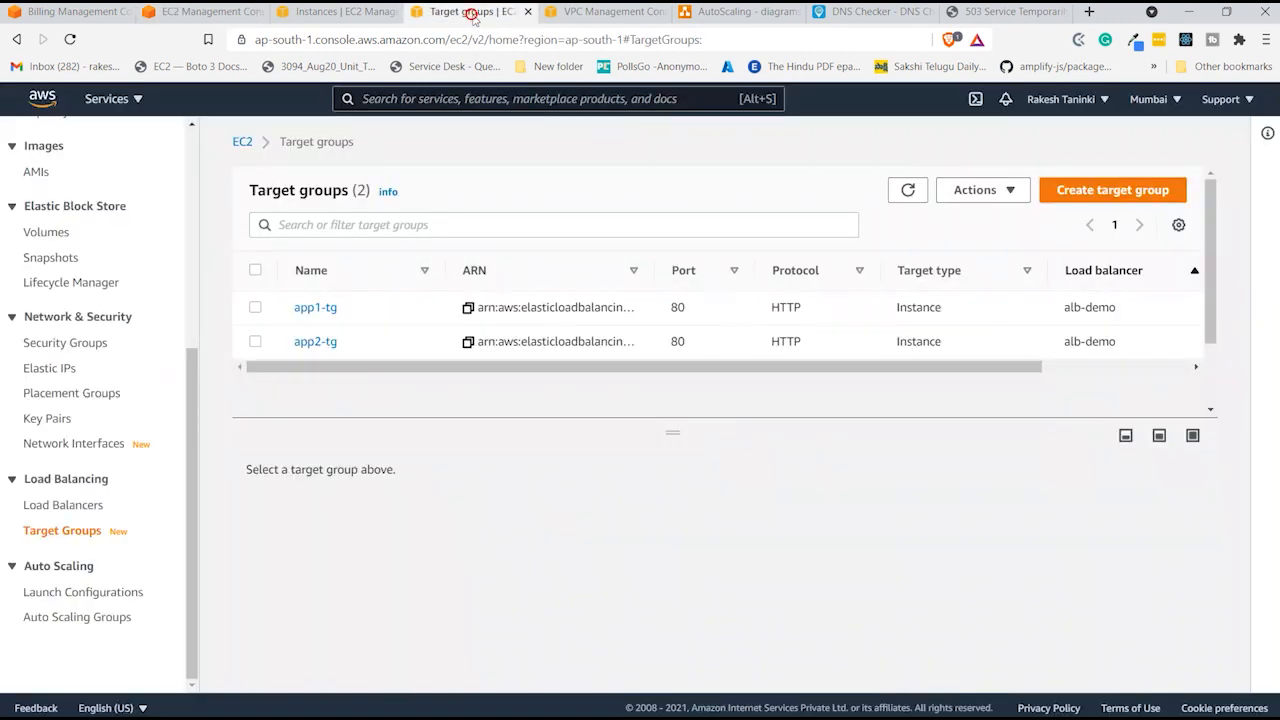
click(252, 270)
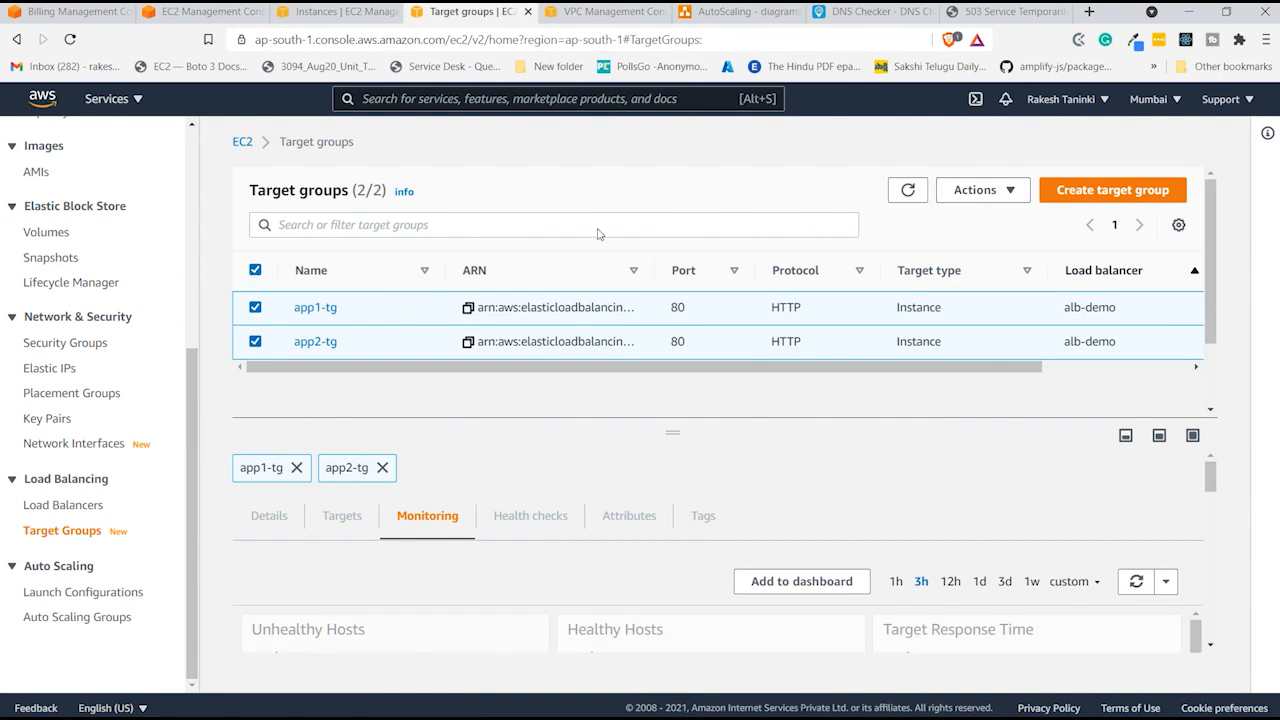
click(966, 190)
click(977, 216)
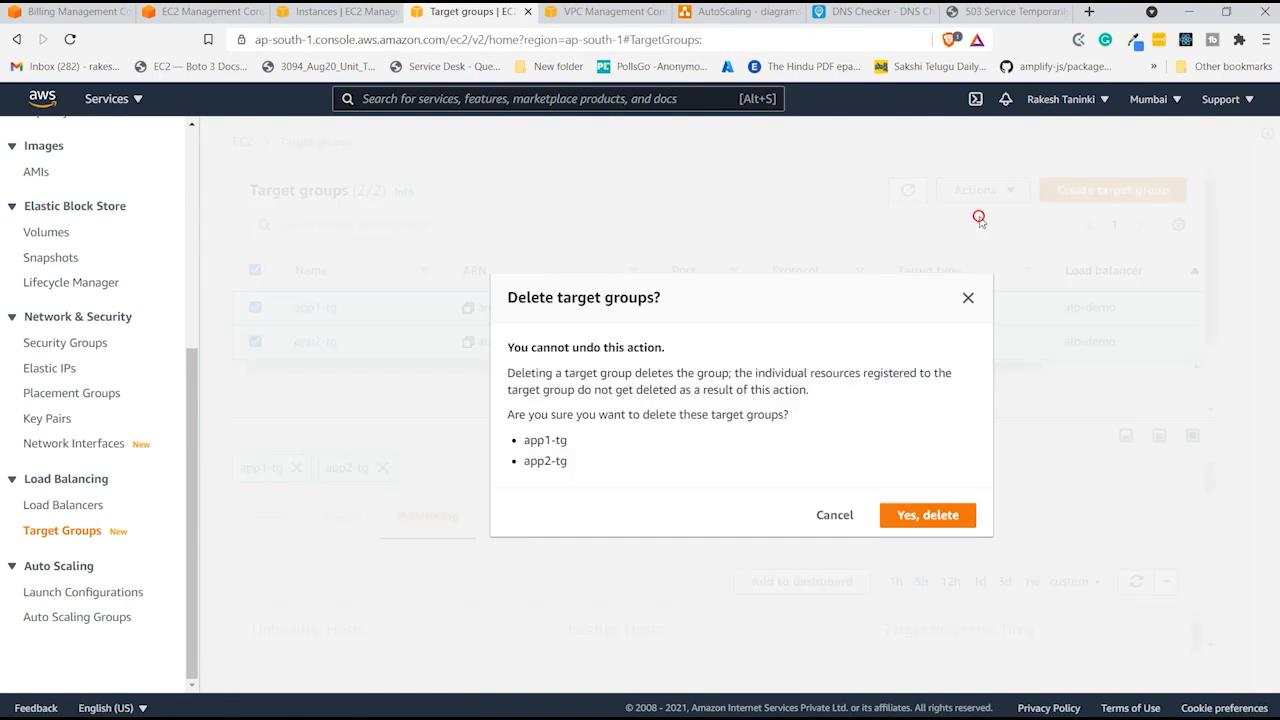
click(928, 516)
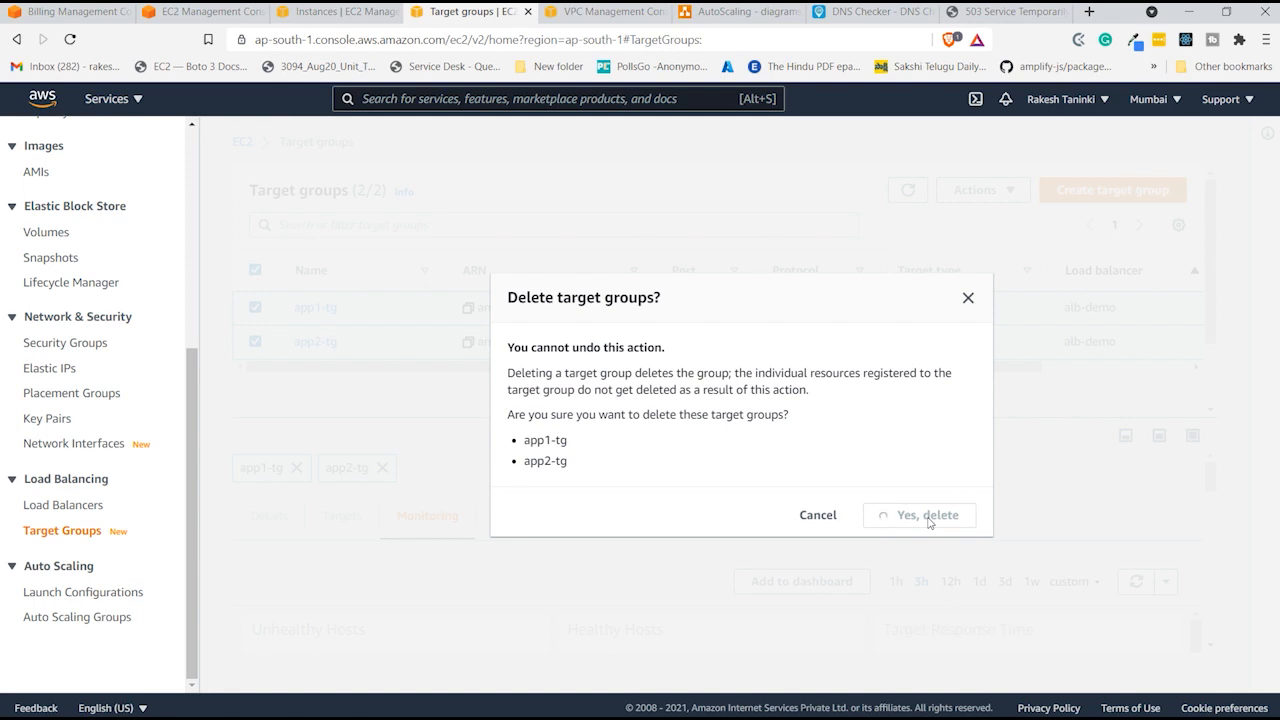
click(908, 231)
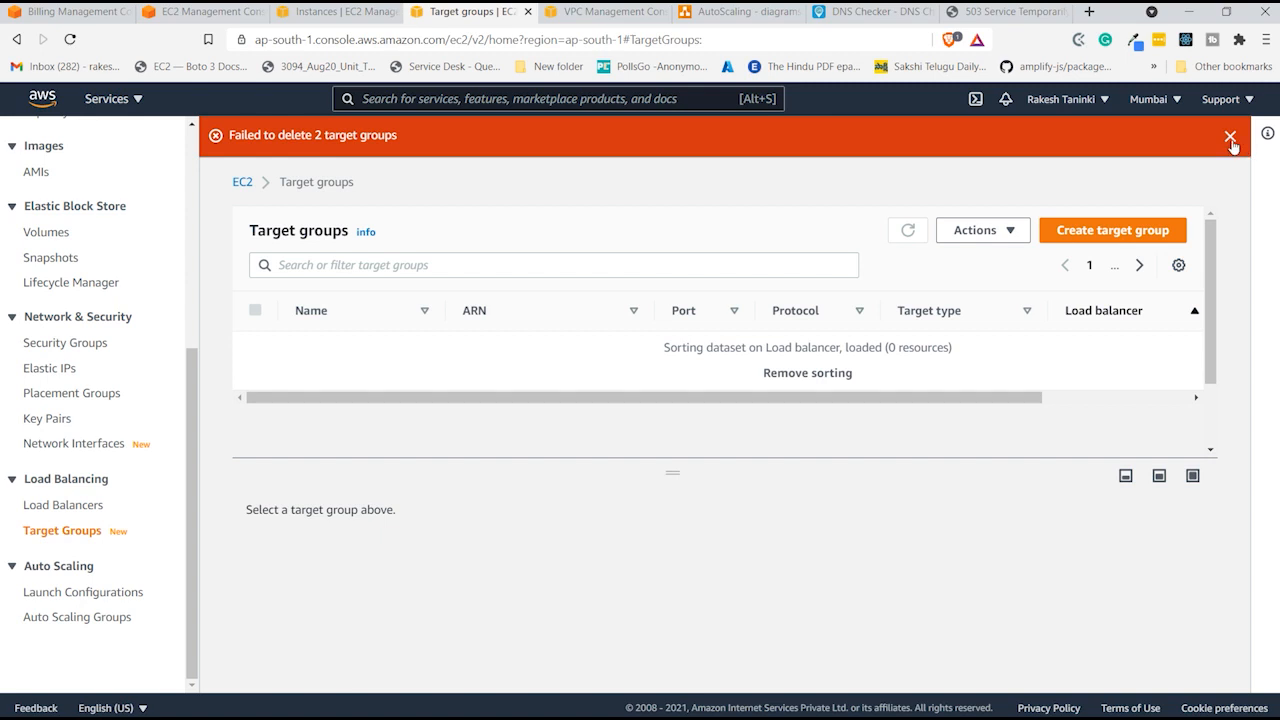
click(1230, 137)
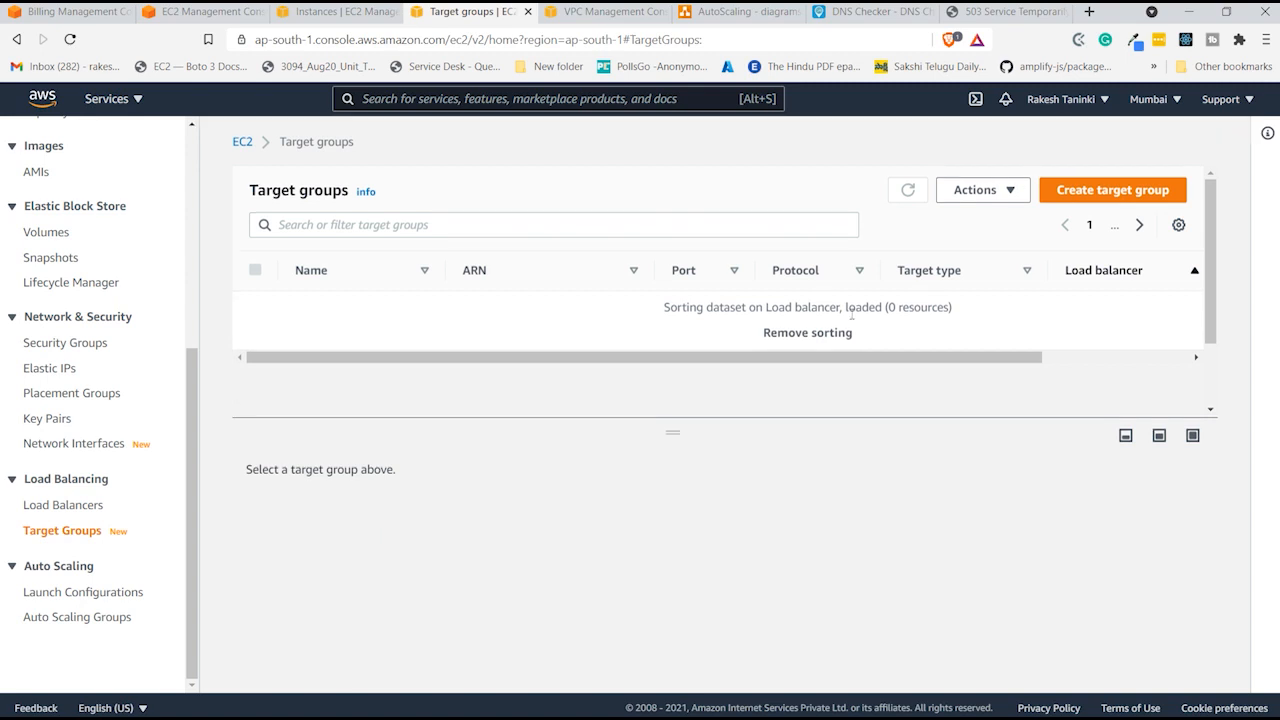
- Select both target groups again, retry deleting them, and close the notice
click(256, 271)
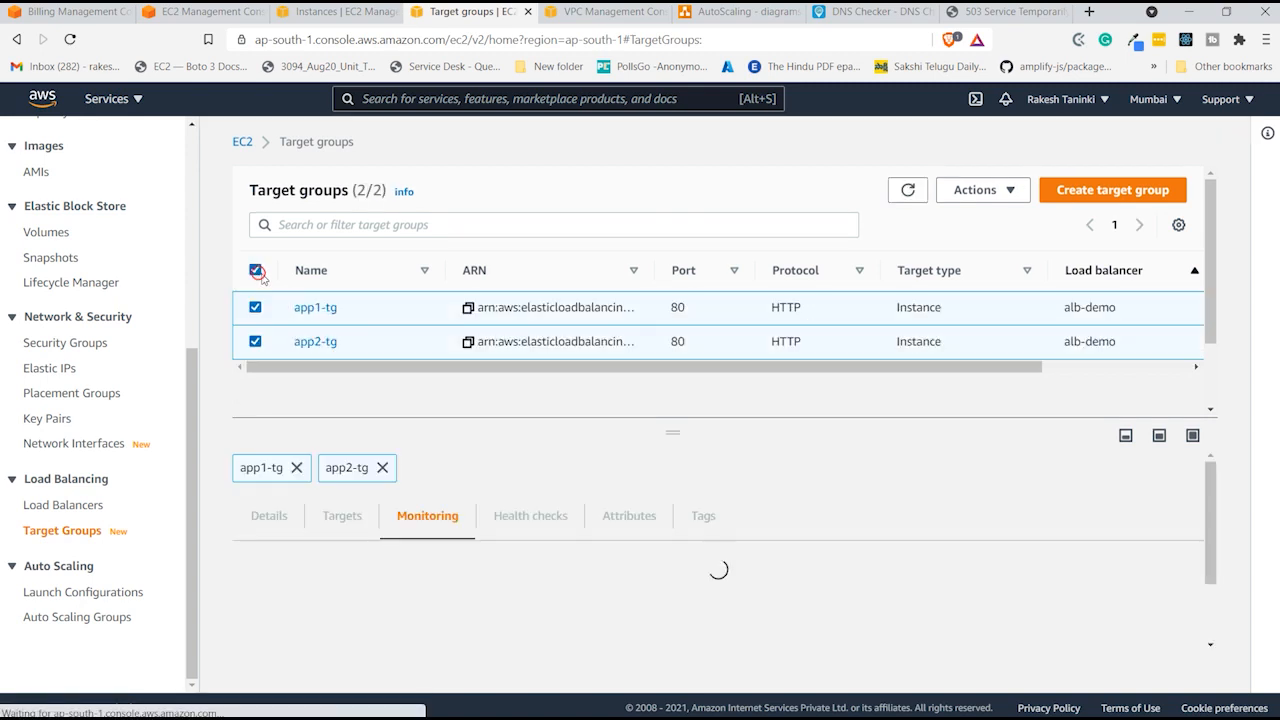
click(1000, 190)
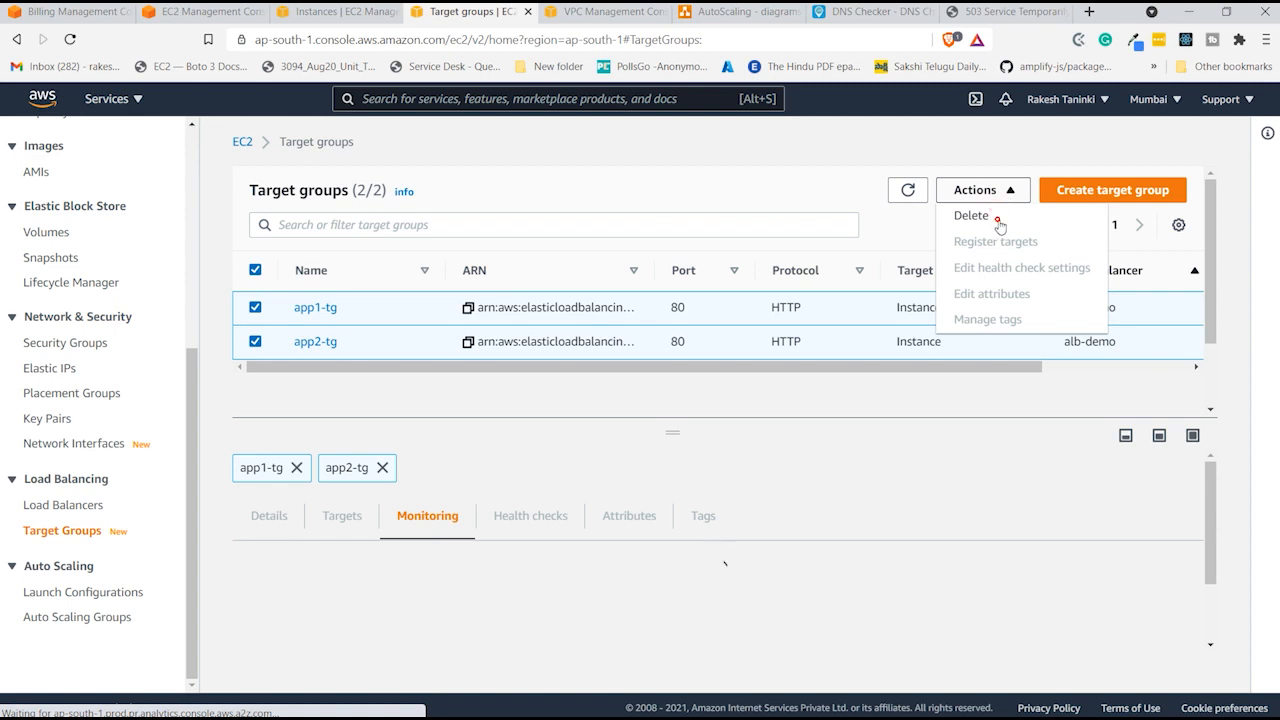
click(996, 215)
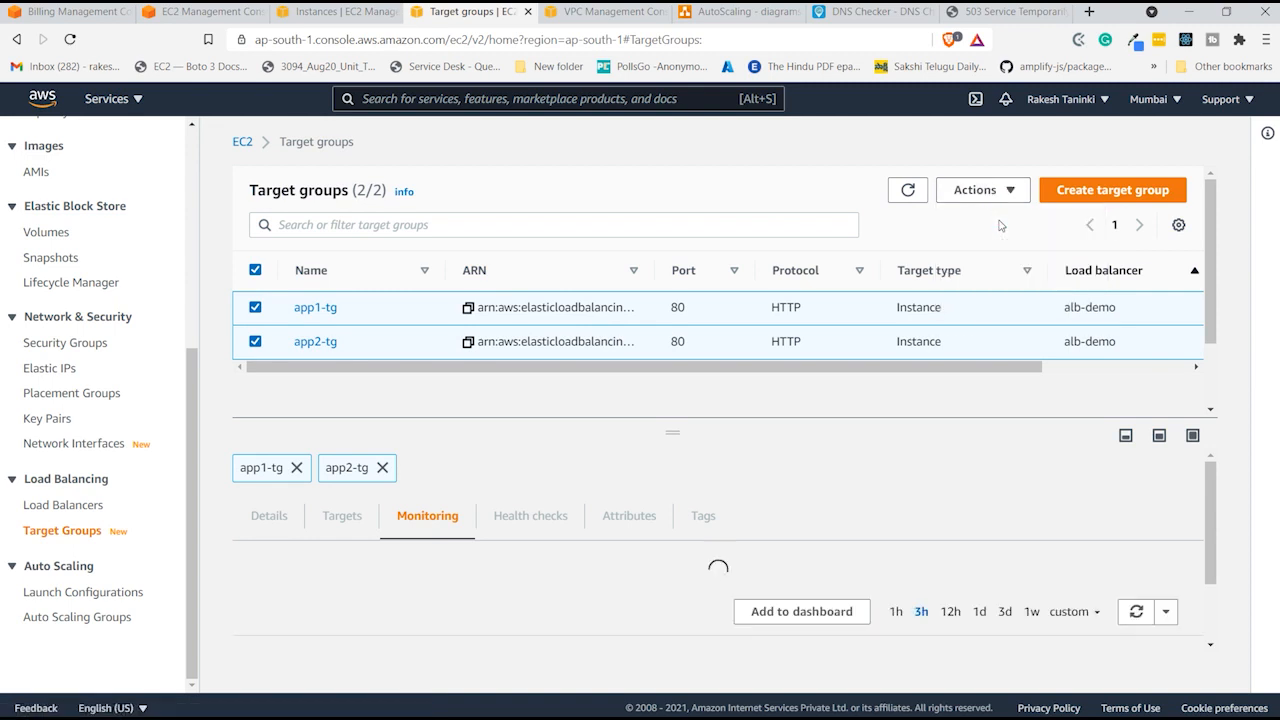
click(1001, 188)
click(998, 218)
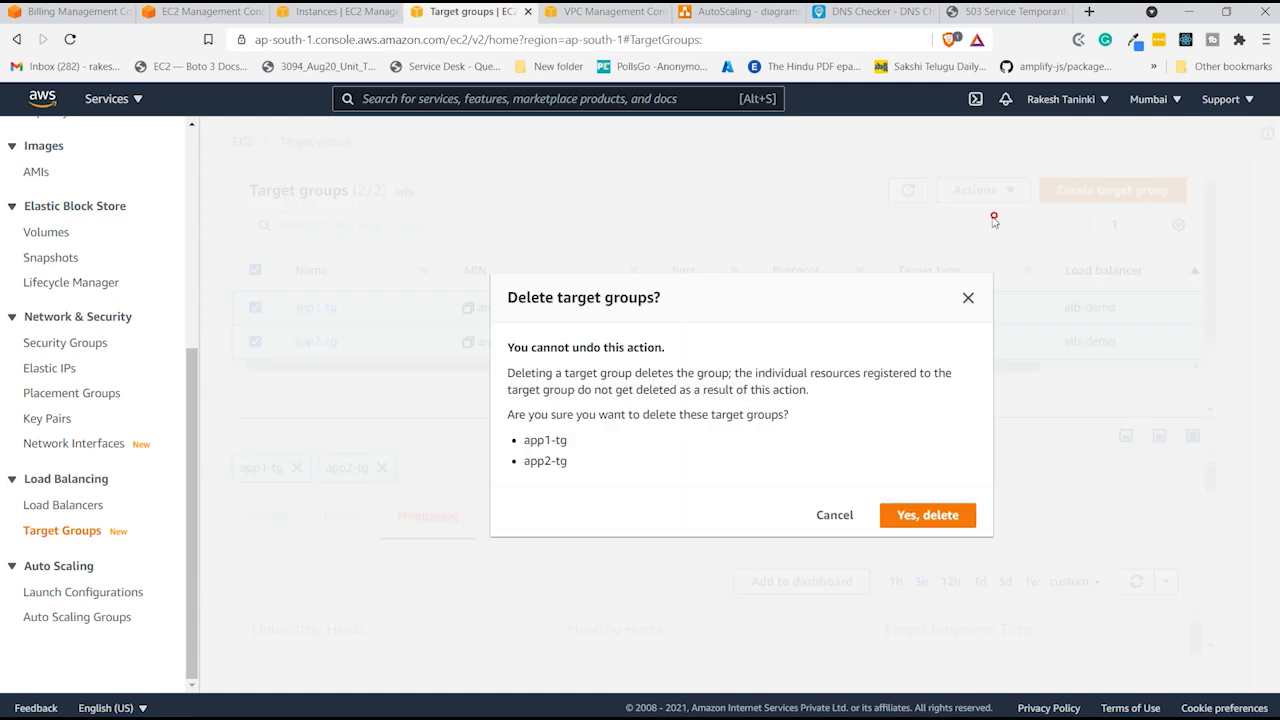
click(947, 515)
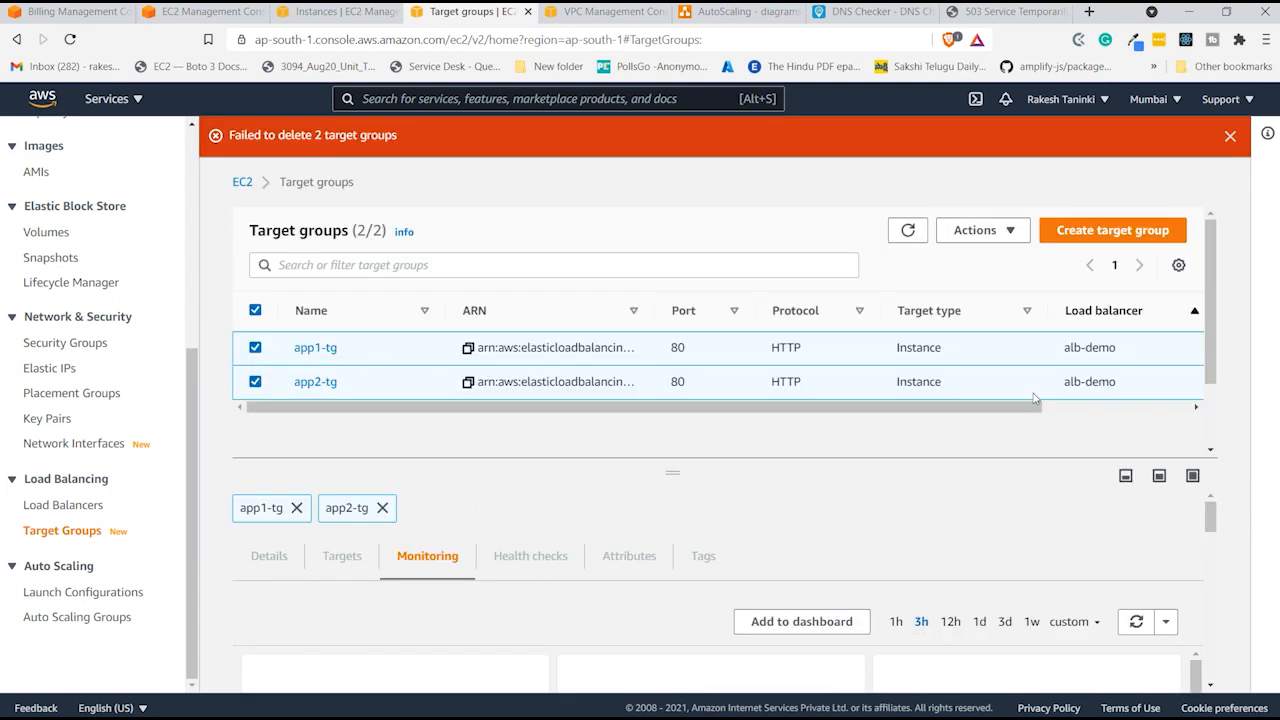
click(1230, 135)
scroll(543, 517, down, 2)
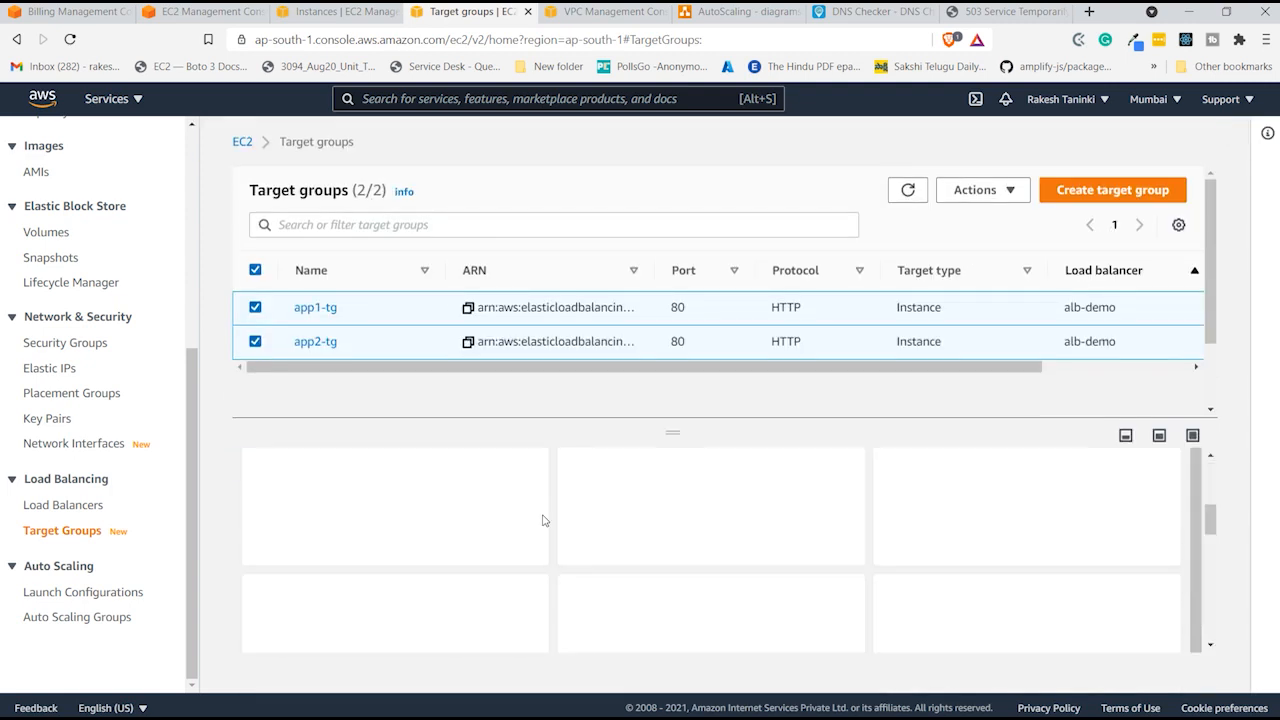
- Delete the alb-demo load balancer
click(64, 506)
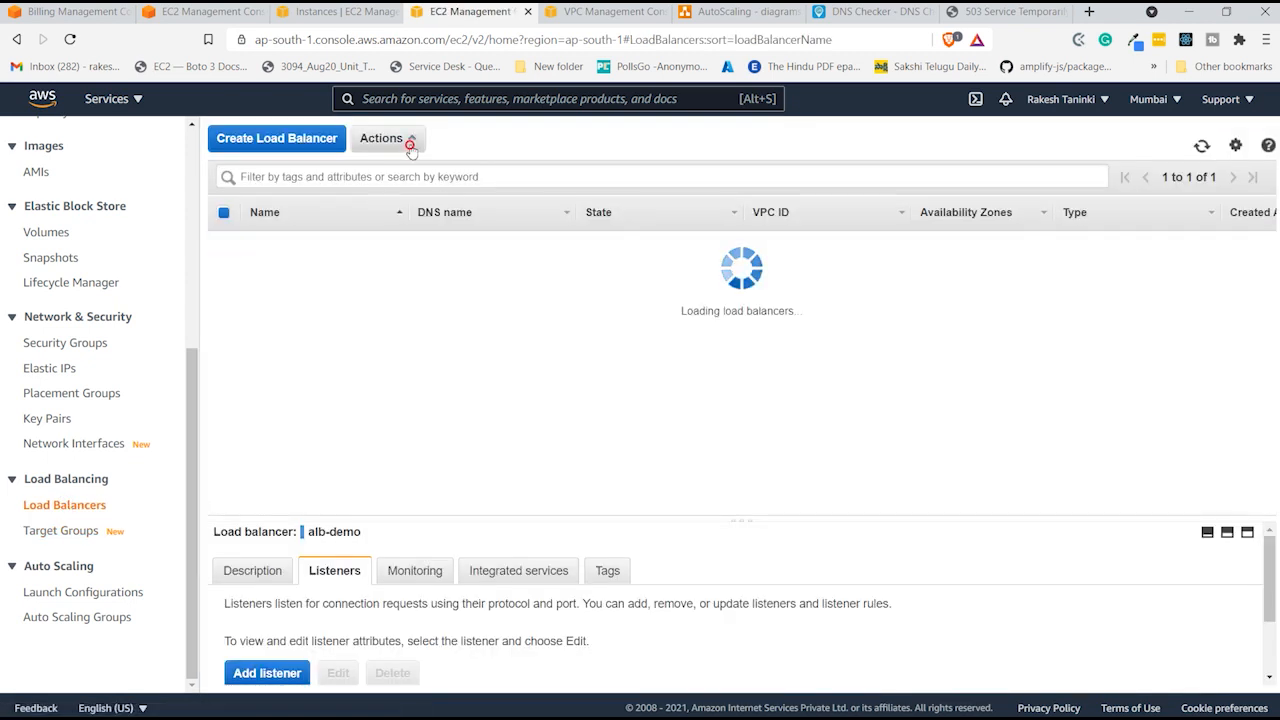
click(406, 139)
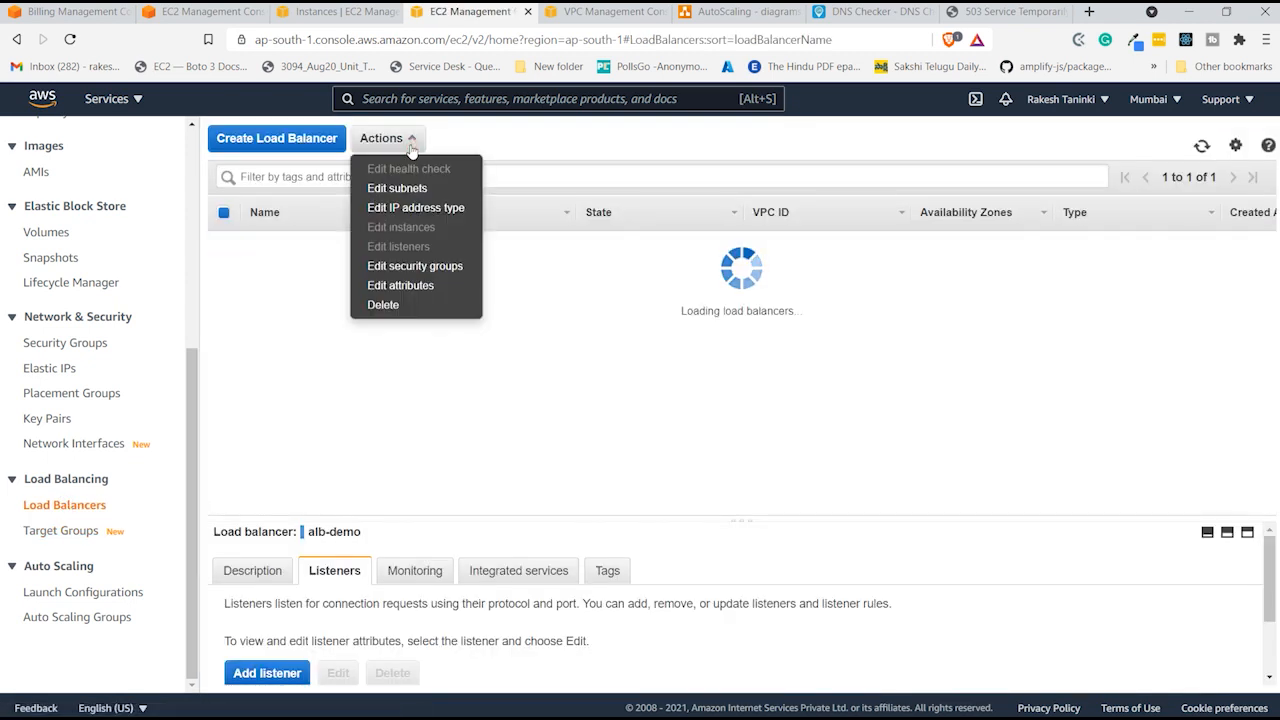
click(426, 304)
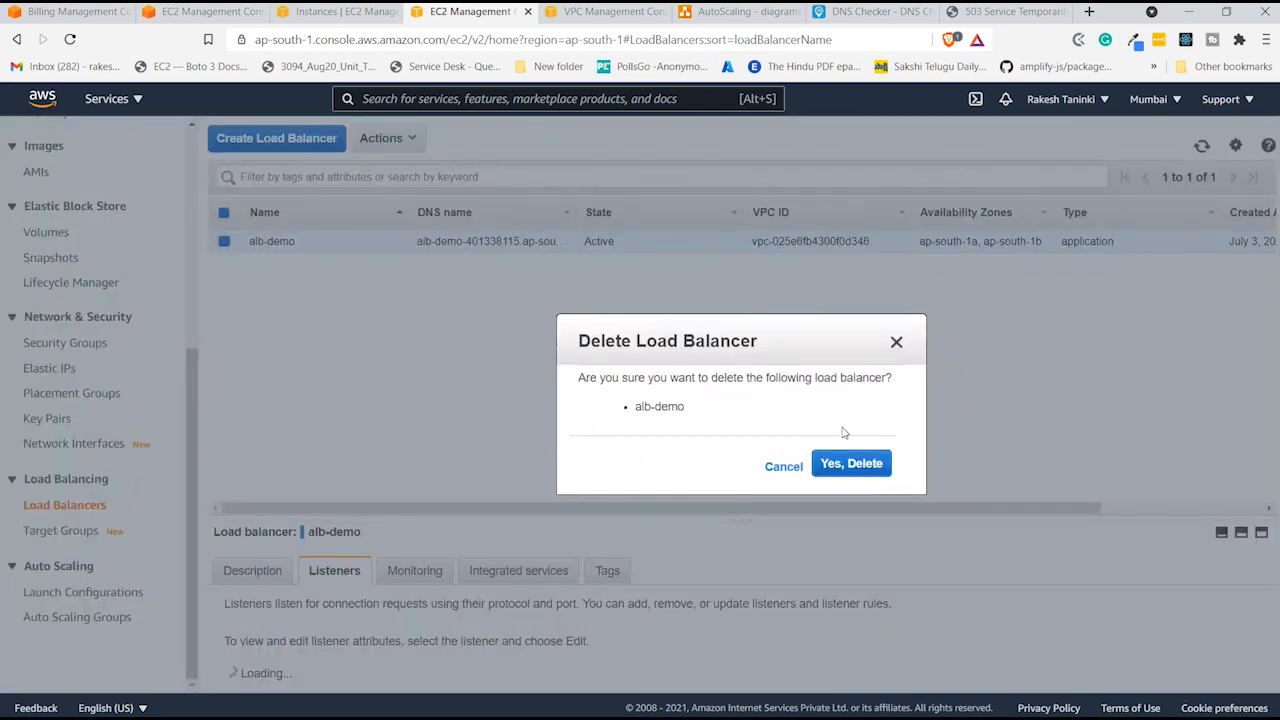
click(827, 463)
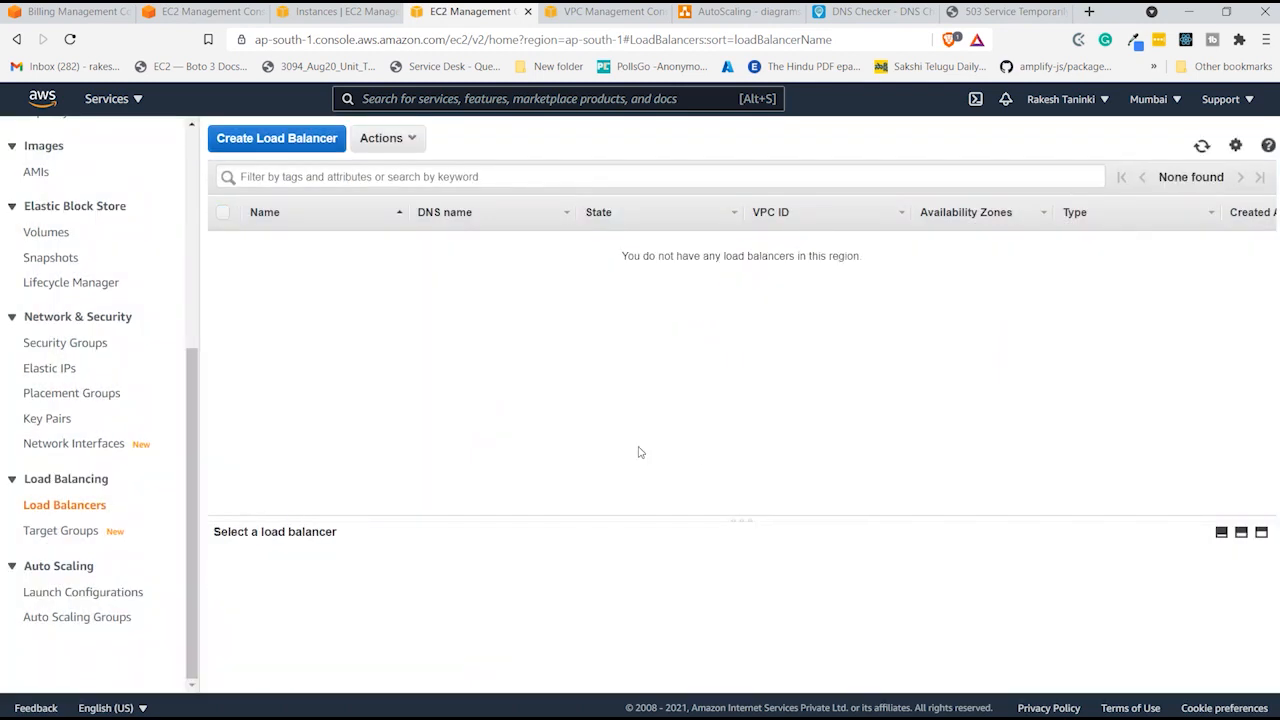
- Delete the app1-tg and app2-tg target groups and dismiss the notice
click(64, 531)
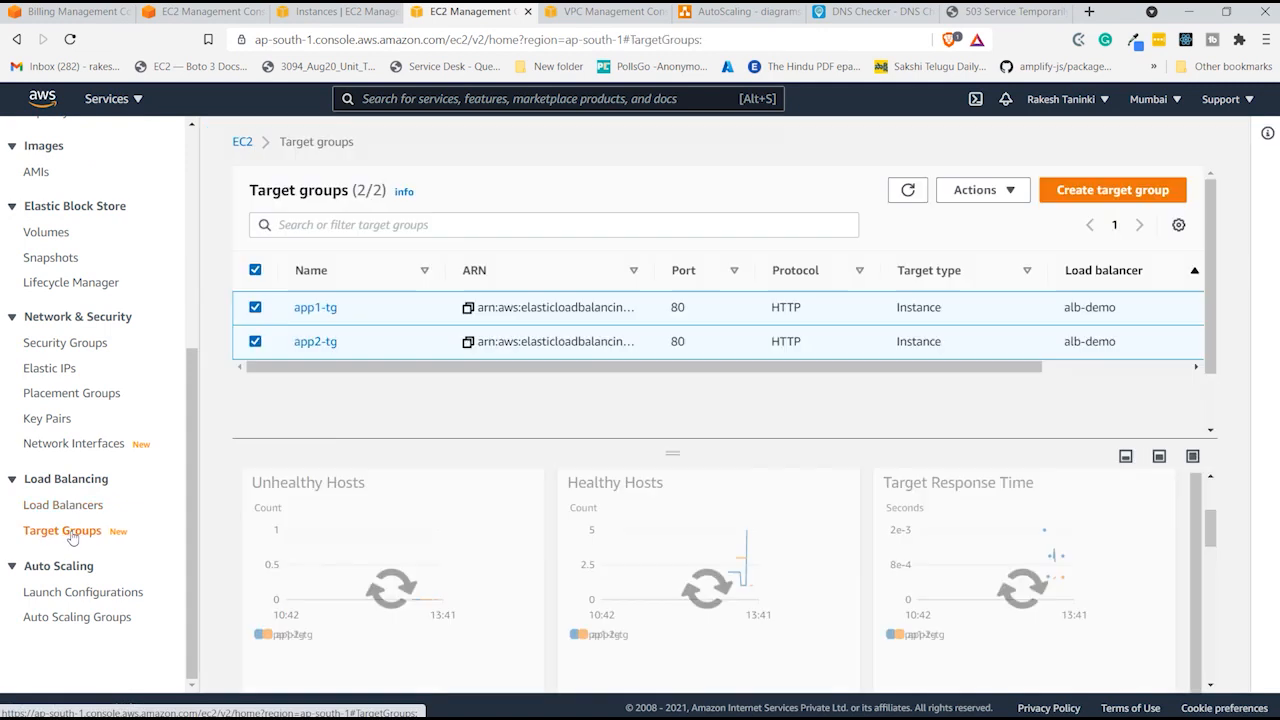
click(978, 190)
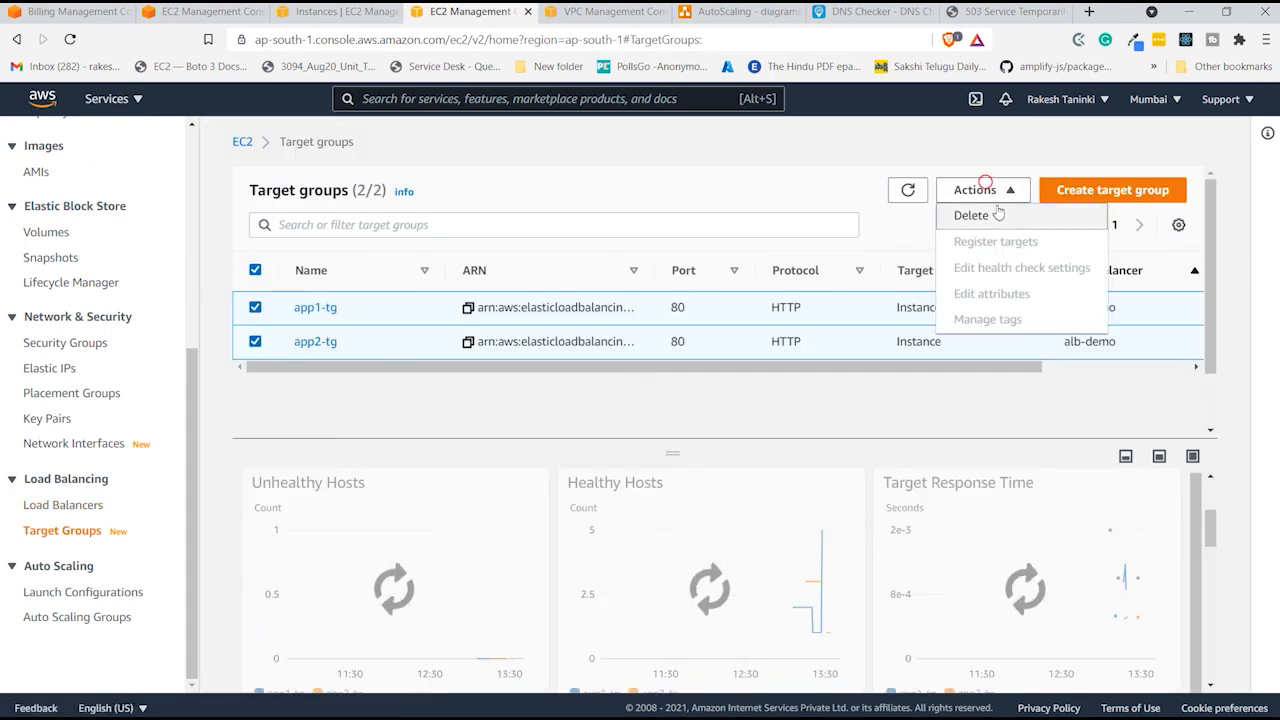
click(971, 215)
click(941, 522)
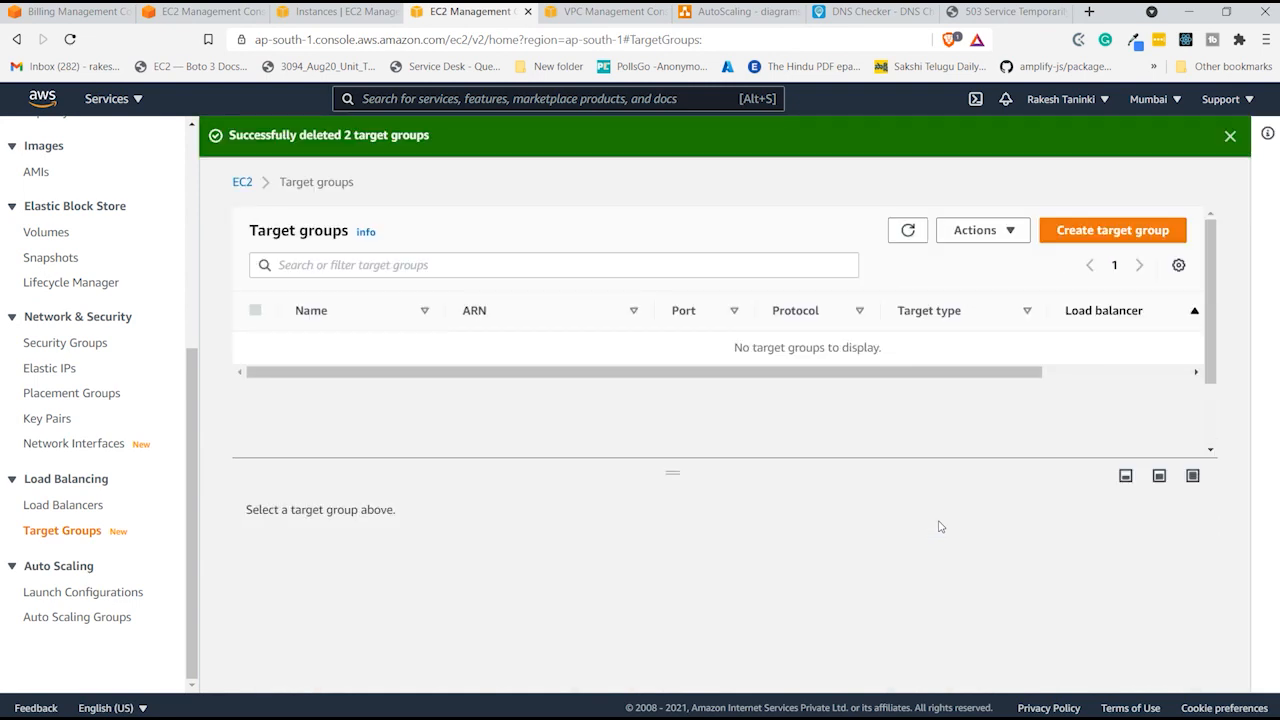
click(1231, 136)
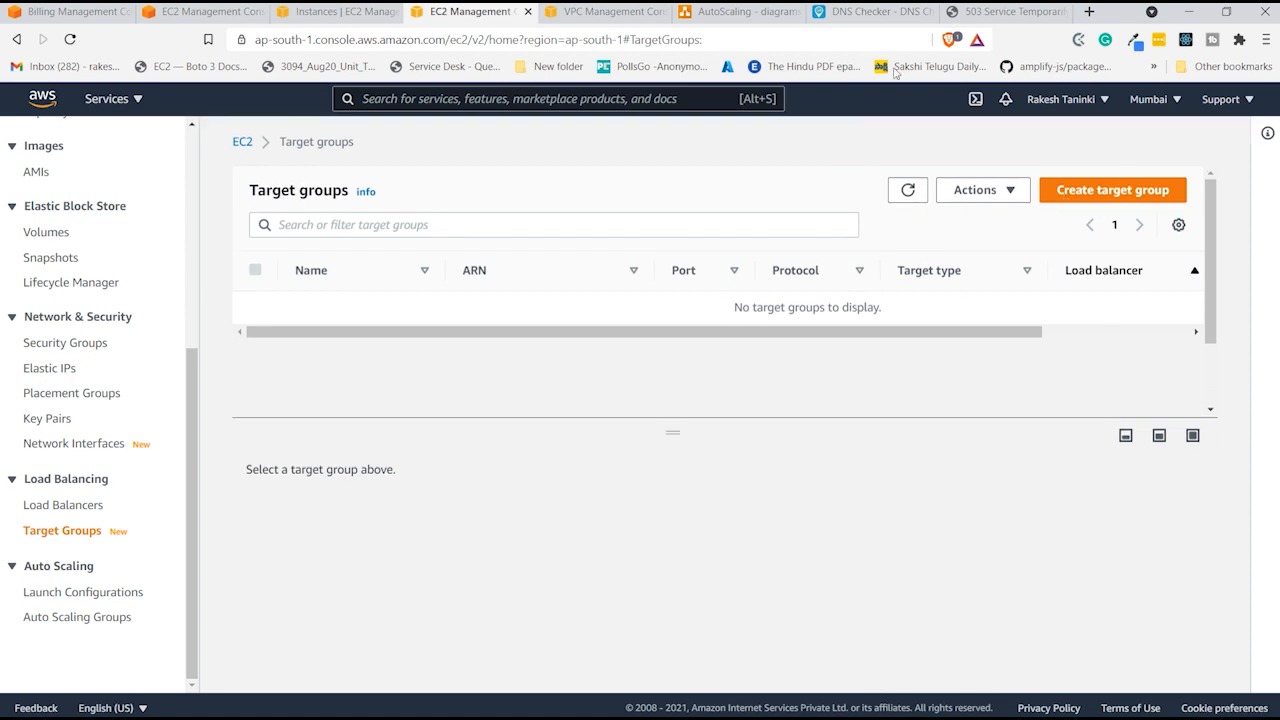
- Switch to DNS Checker, rerun the A record lookup for the alb-demo hostname, review its worldwide propagation, and return to the target groups
click(872, 12)
click(387, 252)
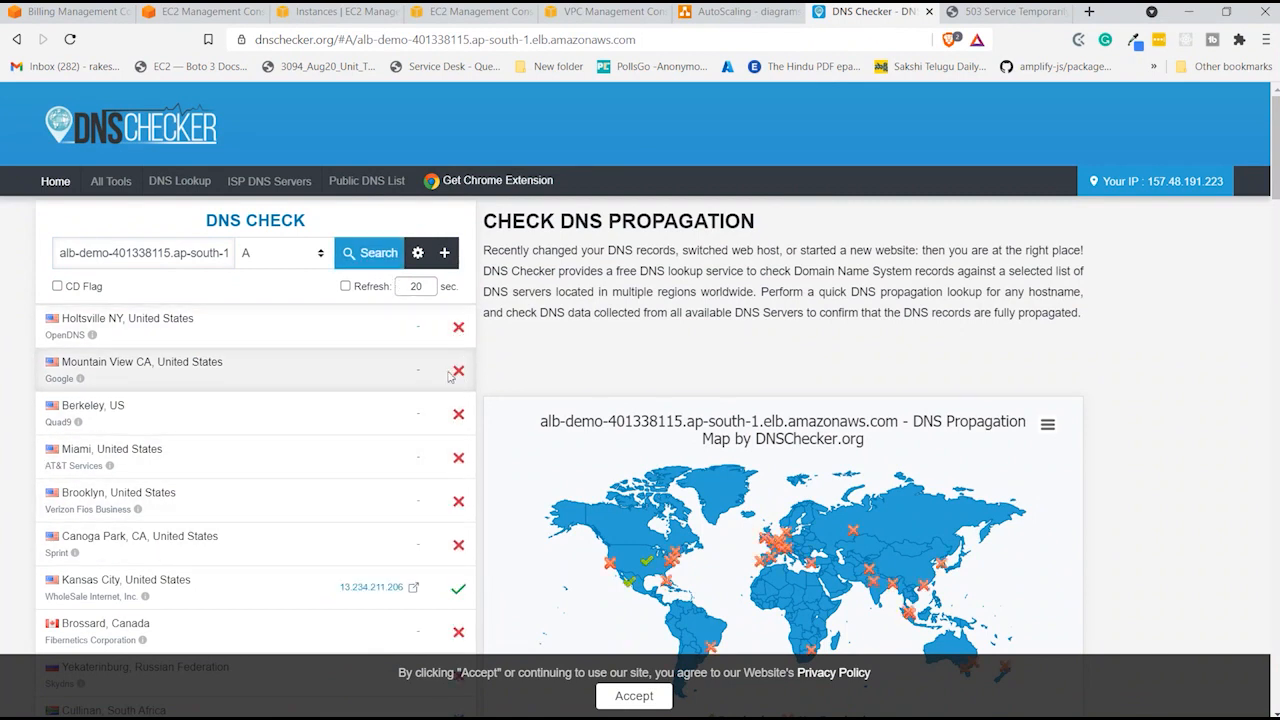
scroll(448, 480, down, 6)
scroll(440, 486, down, 2)
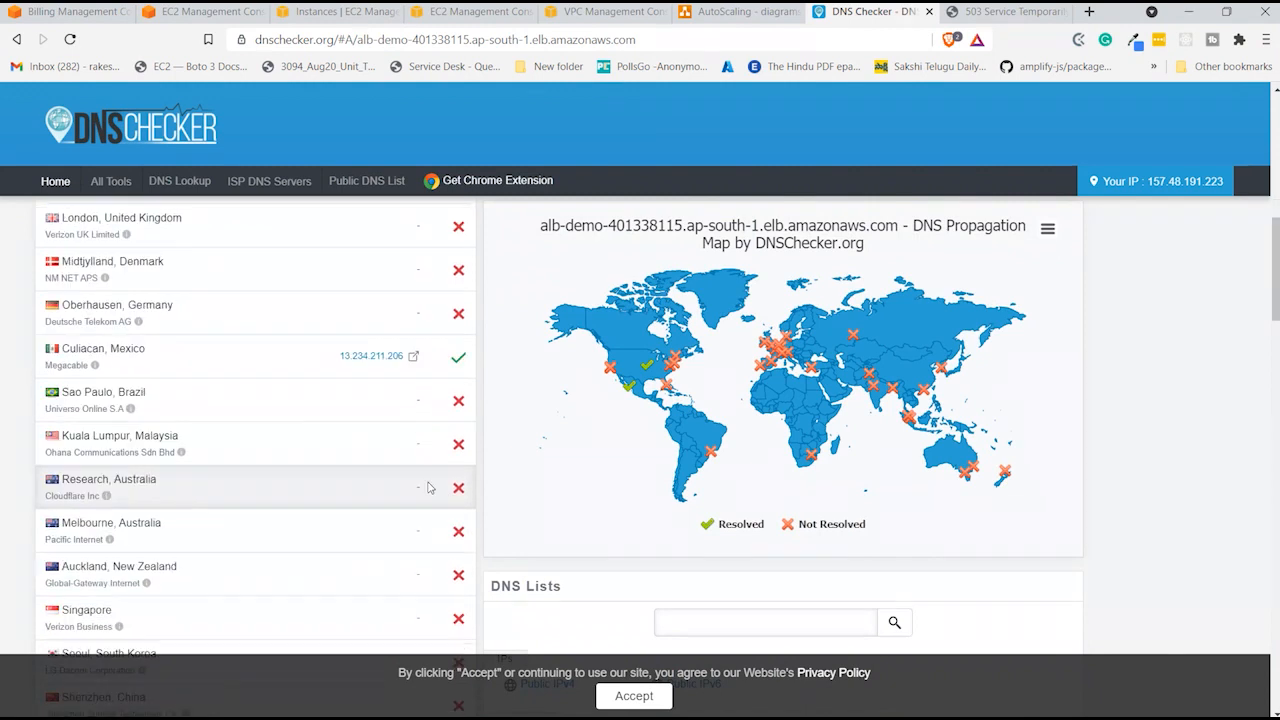
scroll(424, 480, up, 8)
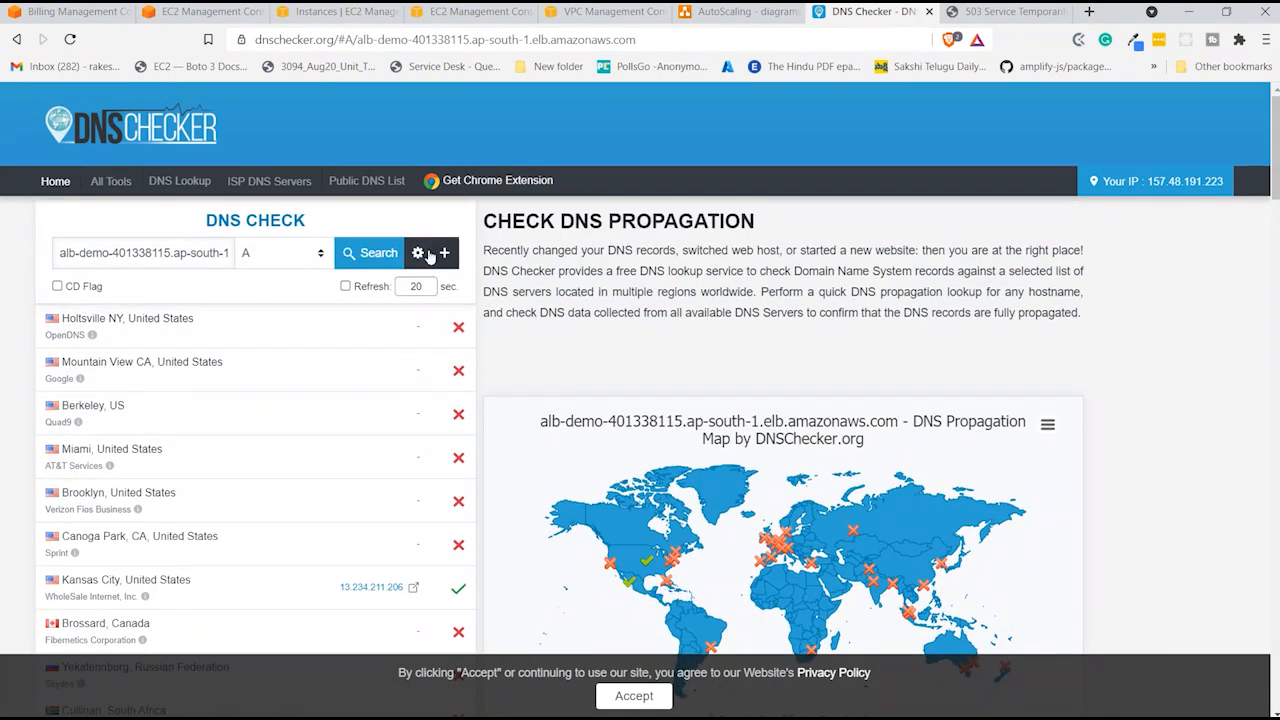
click(373, 252)
scroll(370, 392, down, 2)
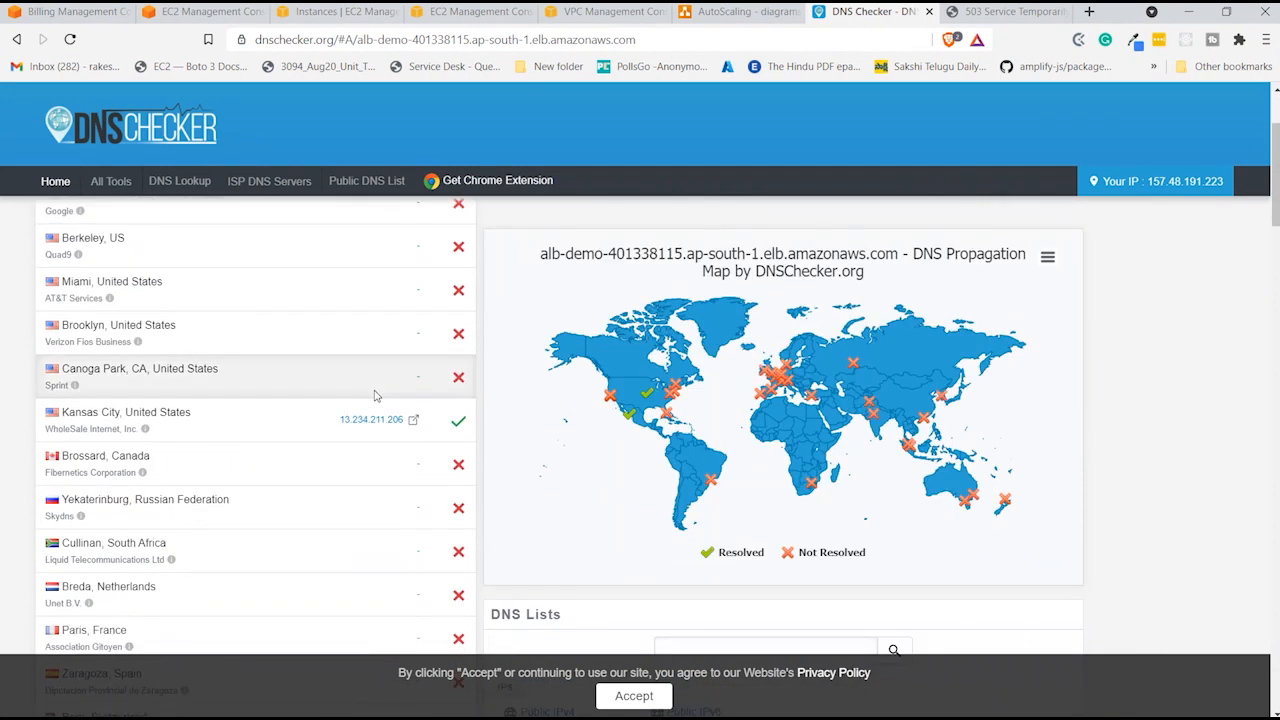
scroll(366, 436, up, 2)
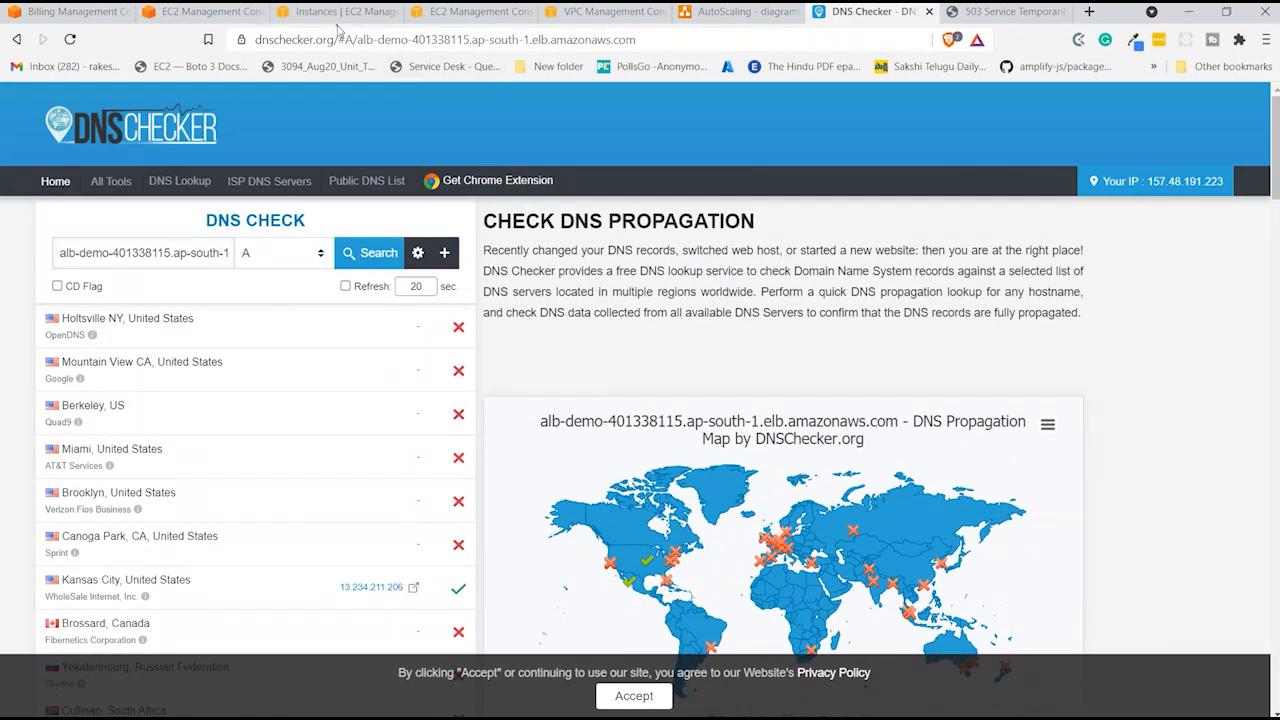
click(441, 10)
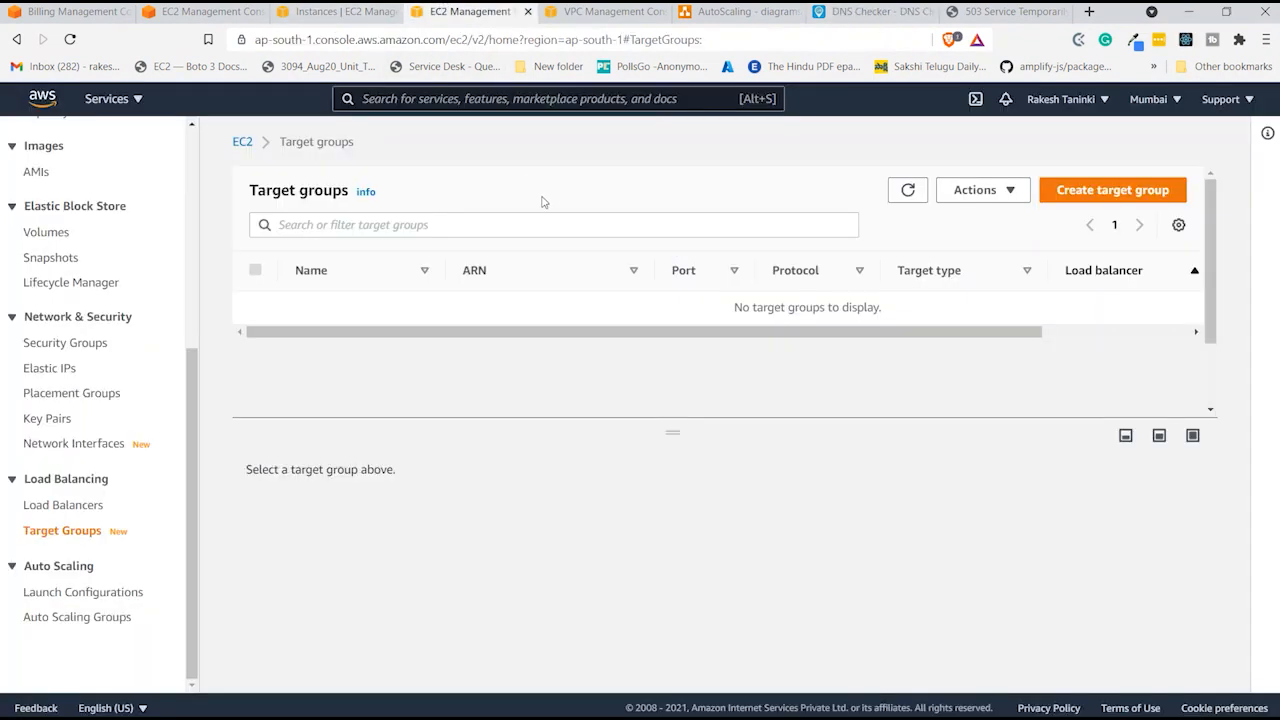
- Look through the EC2 resource categories and open the Auto Scaling groups page
scroll(131, 503, up, 2)
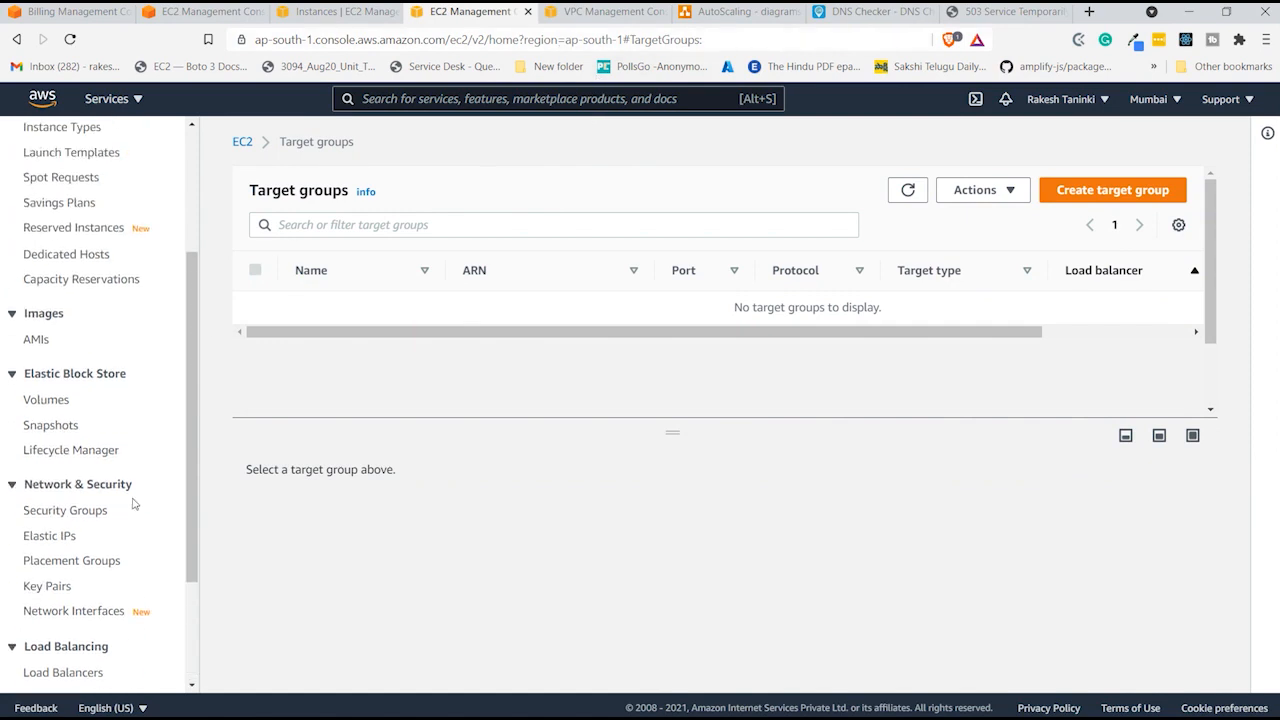
scroll(40, 460, down, 1)
scroll(30, 455, down, 1)
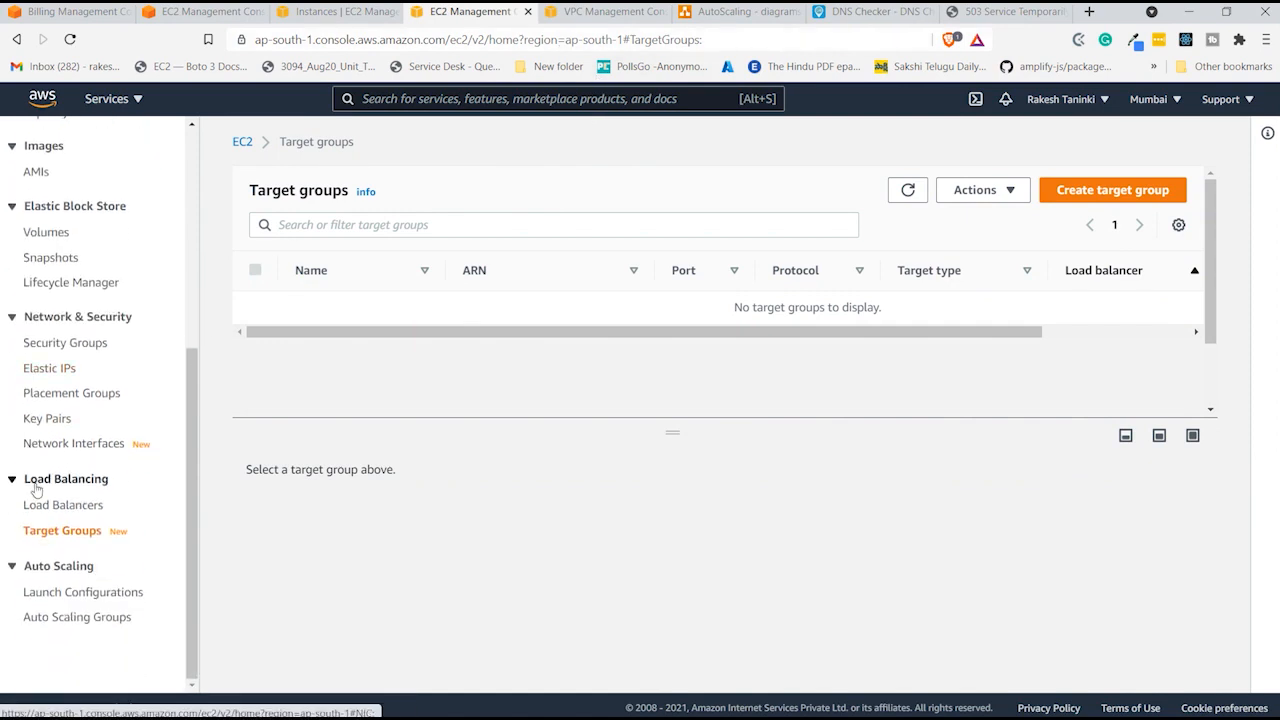
scroll(44, 512, up, 2)
scroll(68, 618, down, 2)
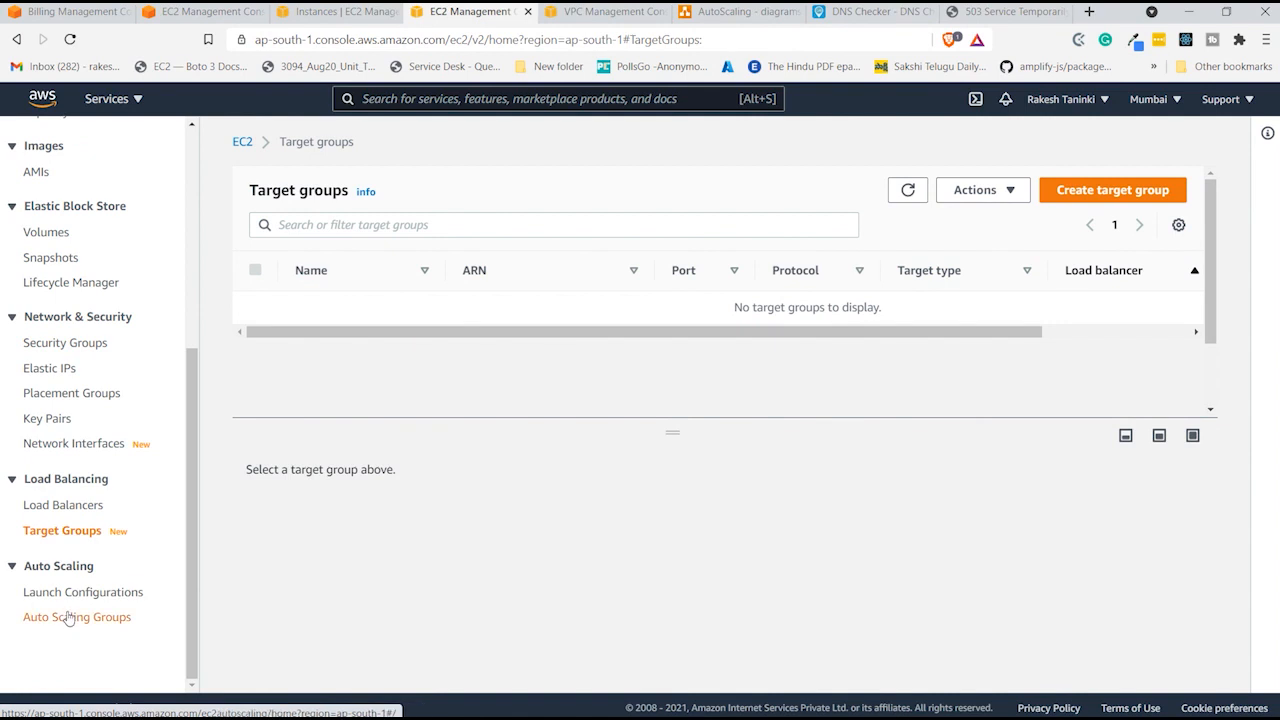
click(70, 620)
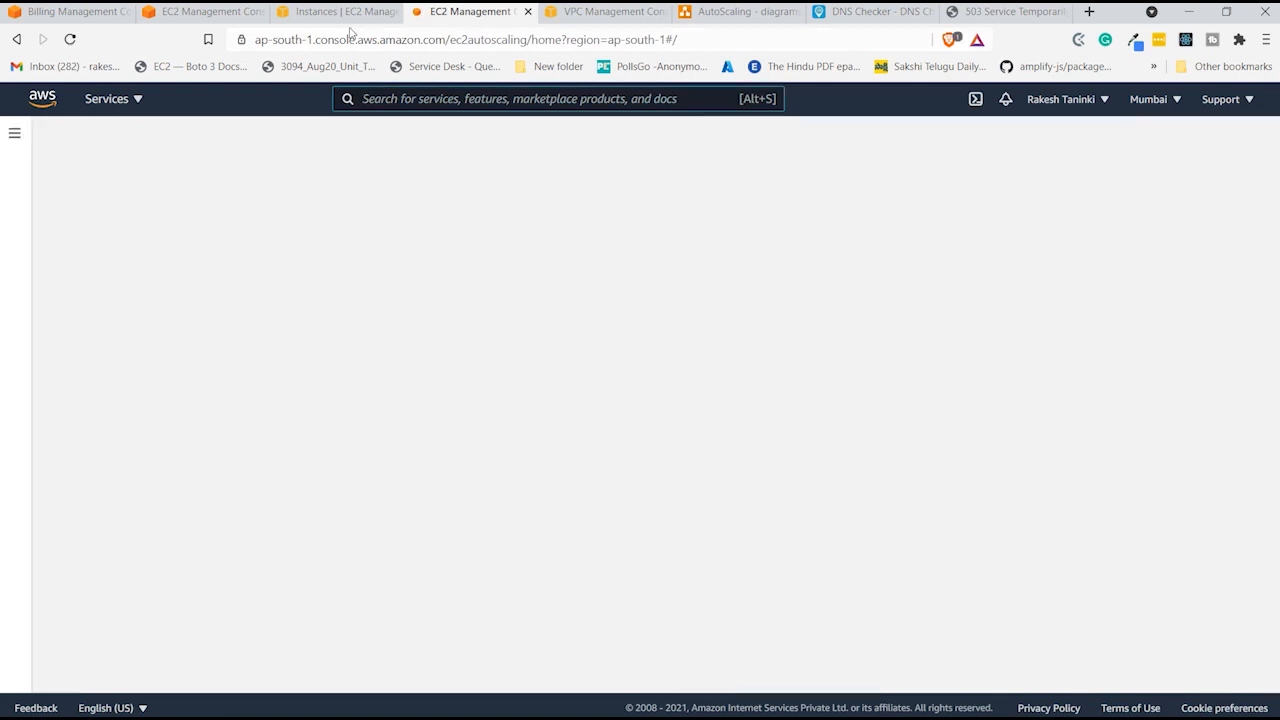
- Refresh the EC2 instances list to check the instance states, and open the EC2 dashboard to review the remaining resources
click(340, 12)
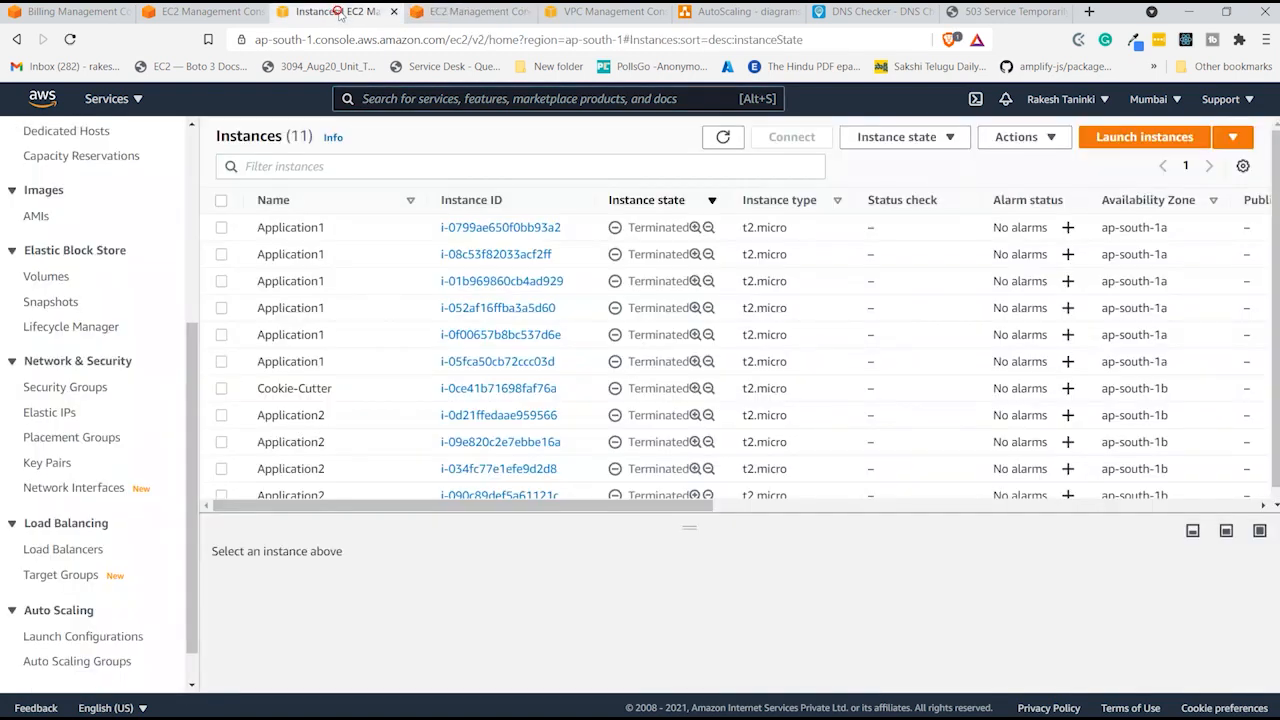
click(723, 137)
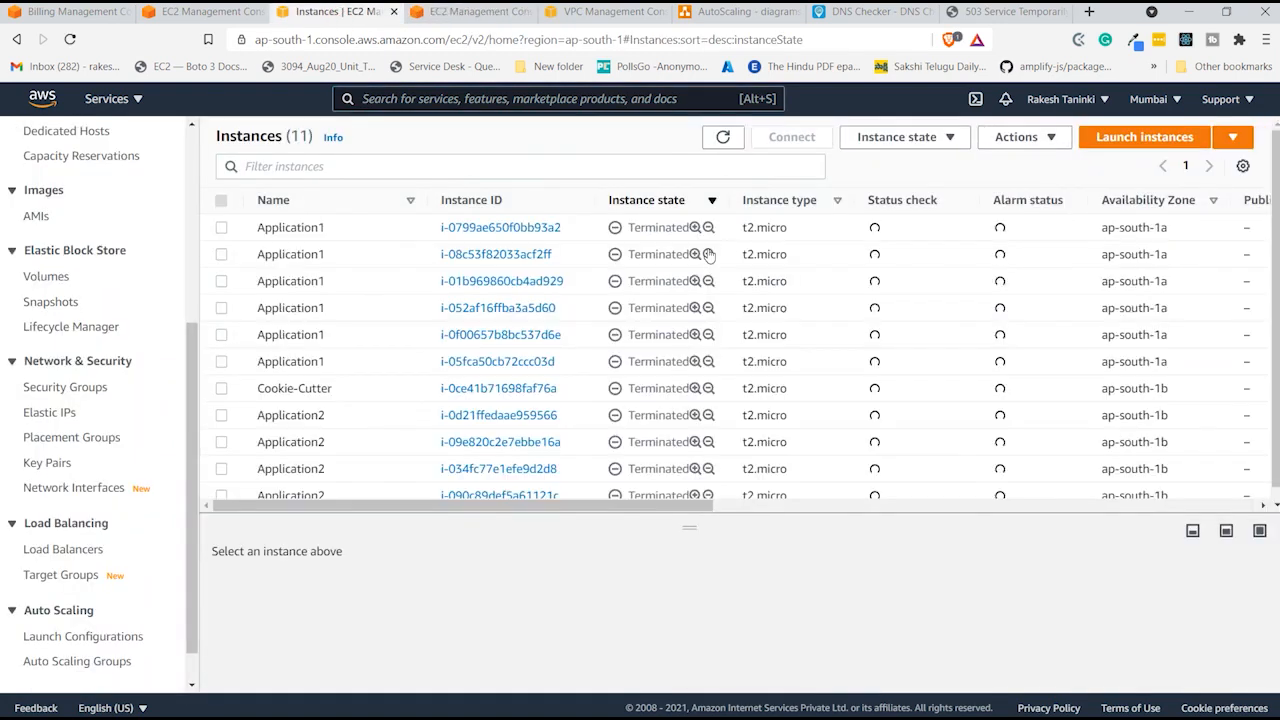
scroll(70, 262, up, 5)
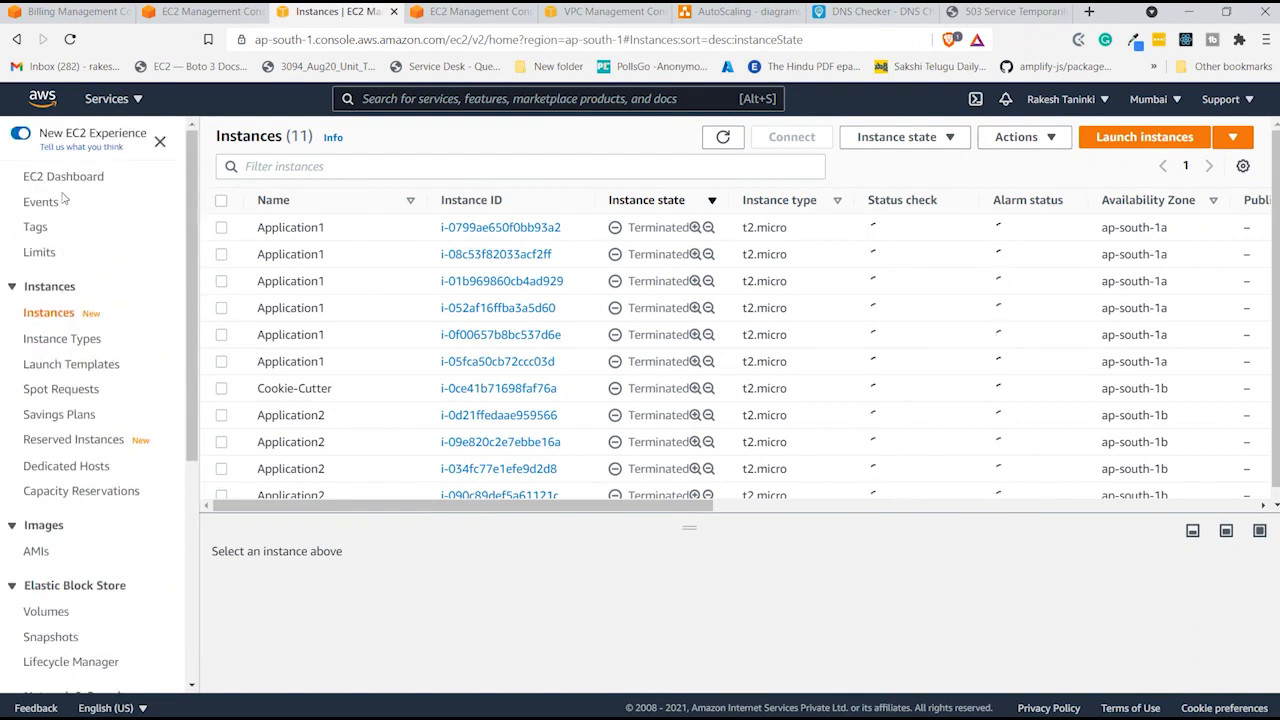
click(67, 178)
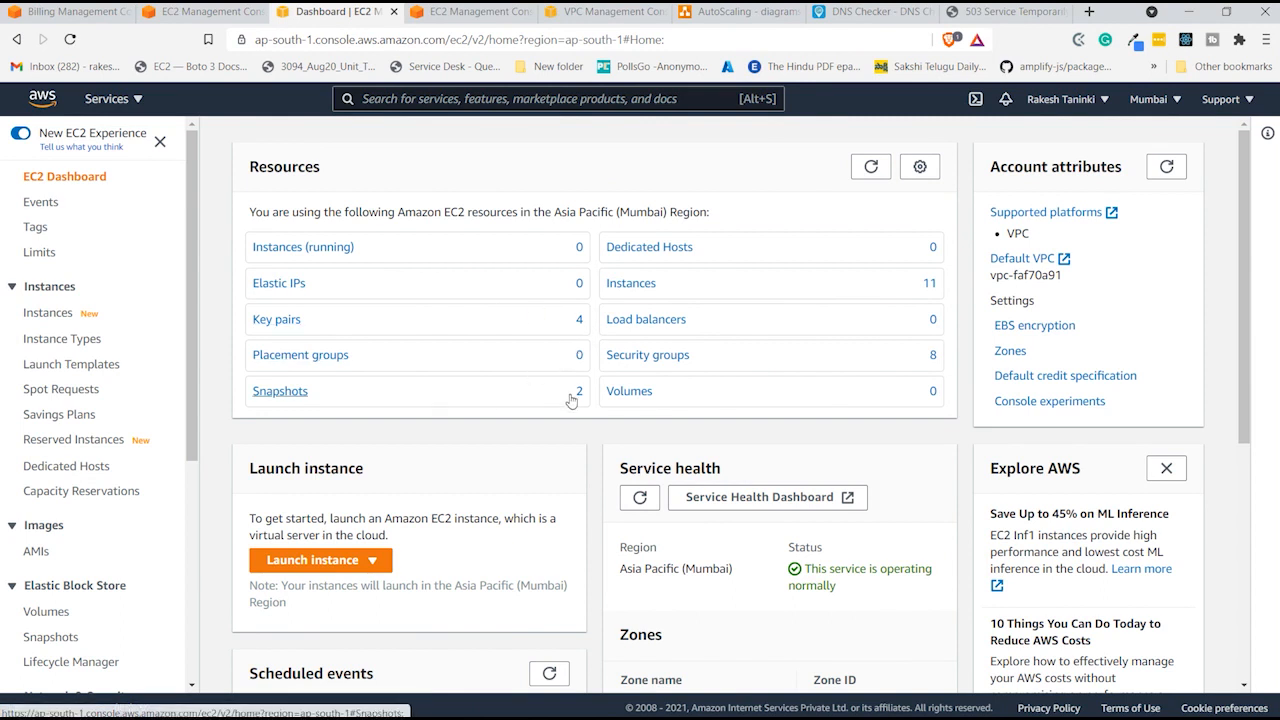
- Open the snapshots from the EC2 dashboard and delete both 8 GiB snapshots
click(285, 393)
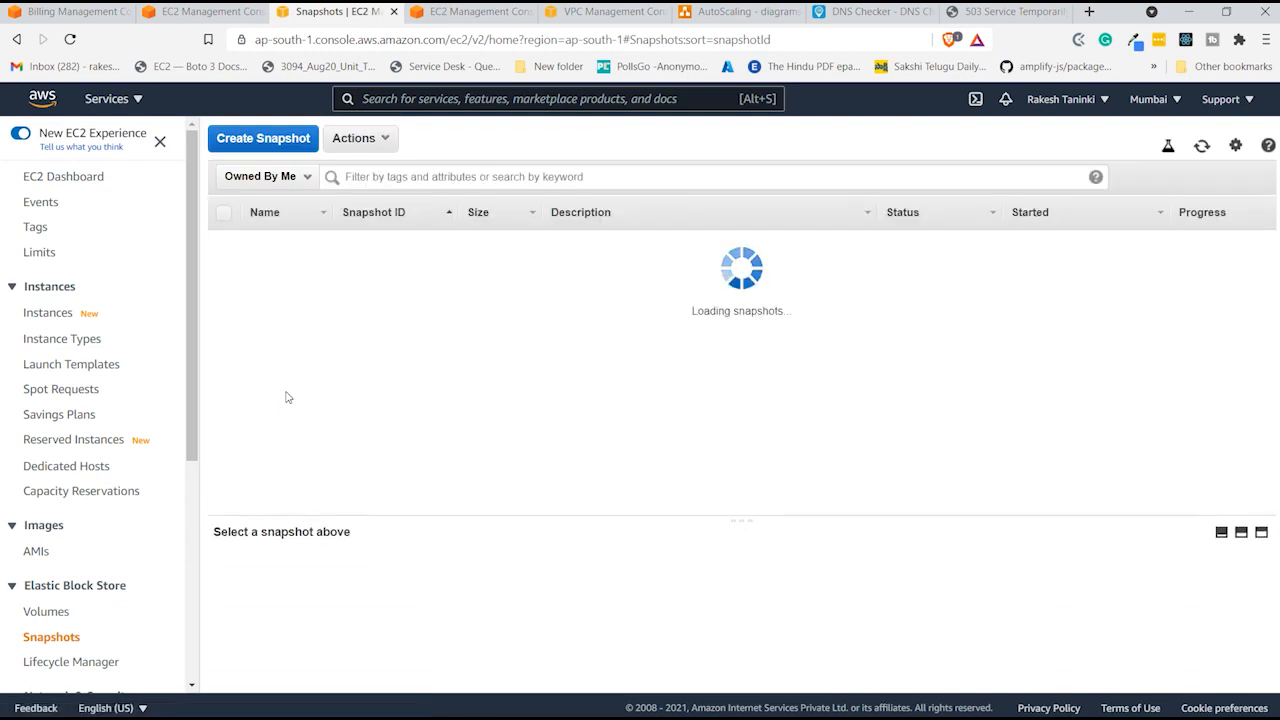
click(225, 241)
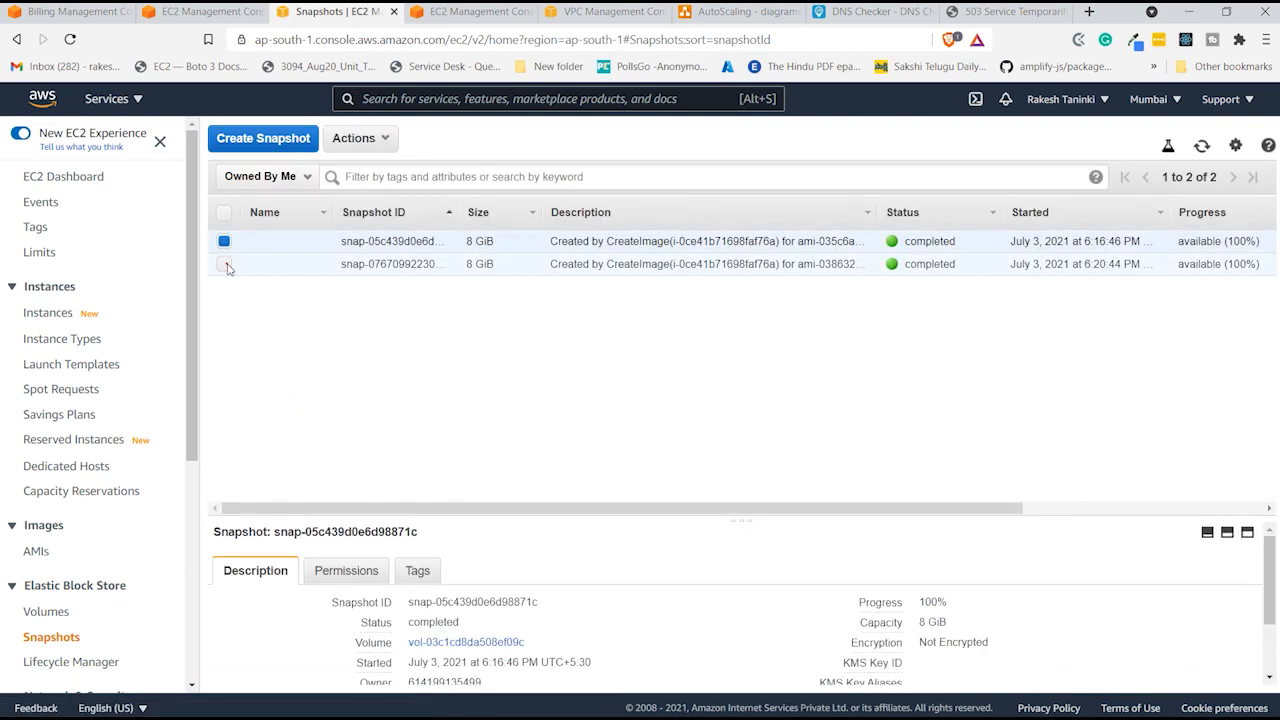
click(224, 264)
click(358, 138)
click(357, 168)
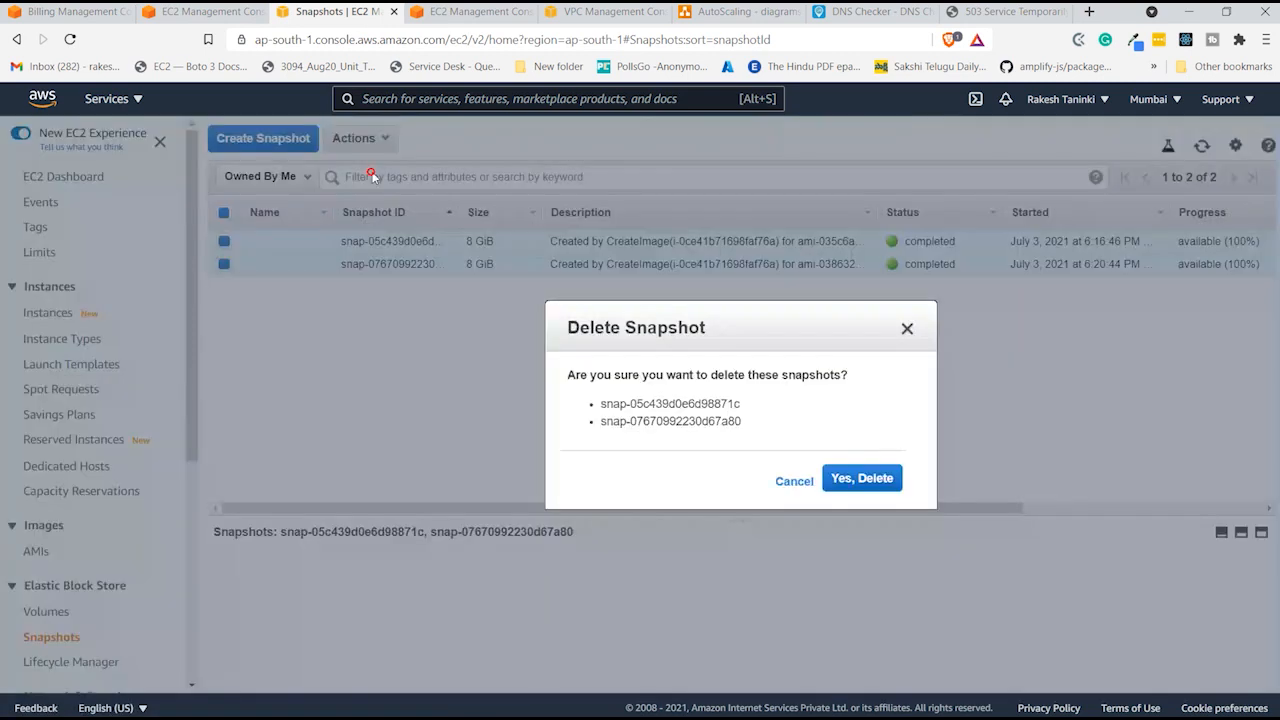
click(838, 478)
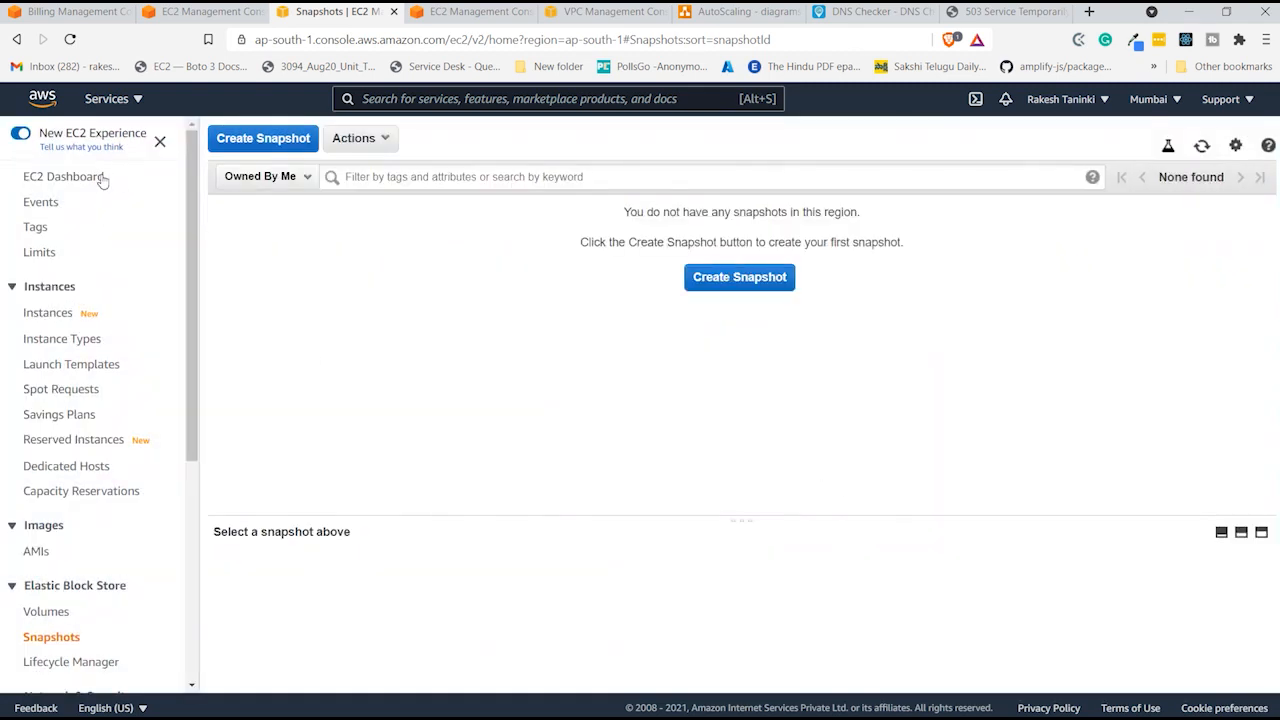
- Return to the EC2 dashboard, refresh its resource summary, and open the full list of instances to check their states
click(86, 177)
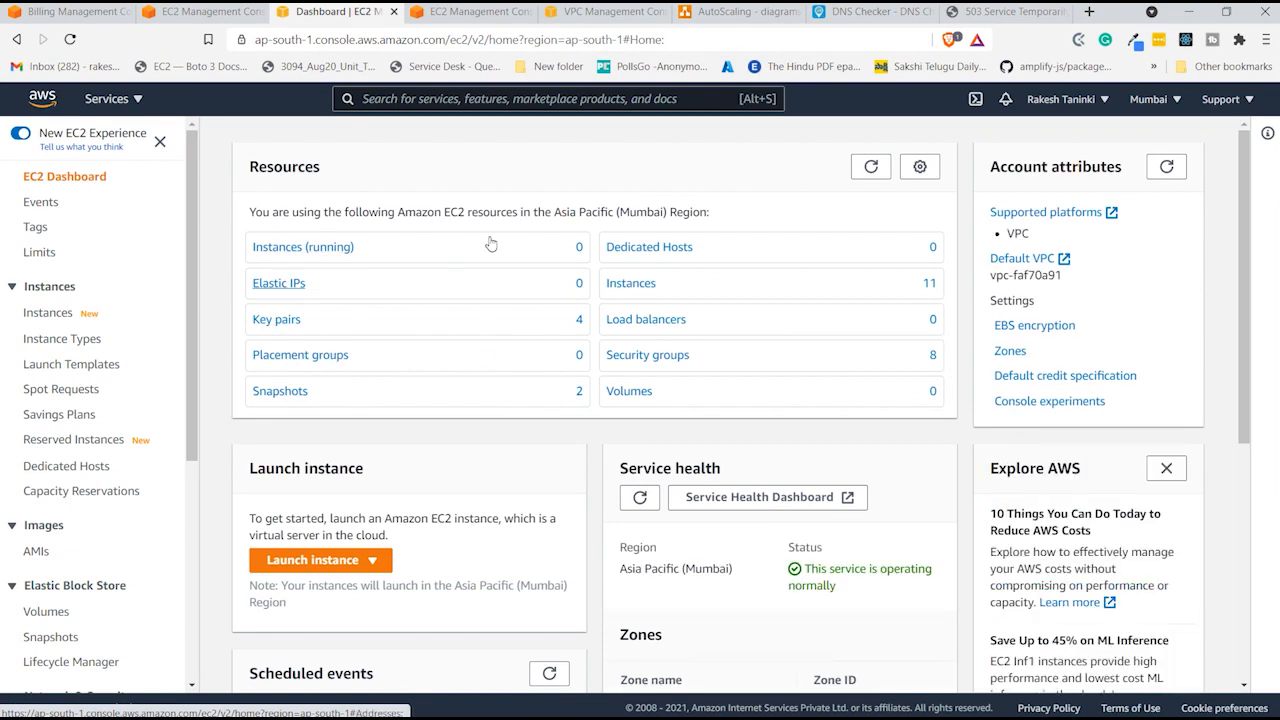
click(874, 168)
click(648, 285)
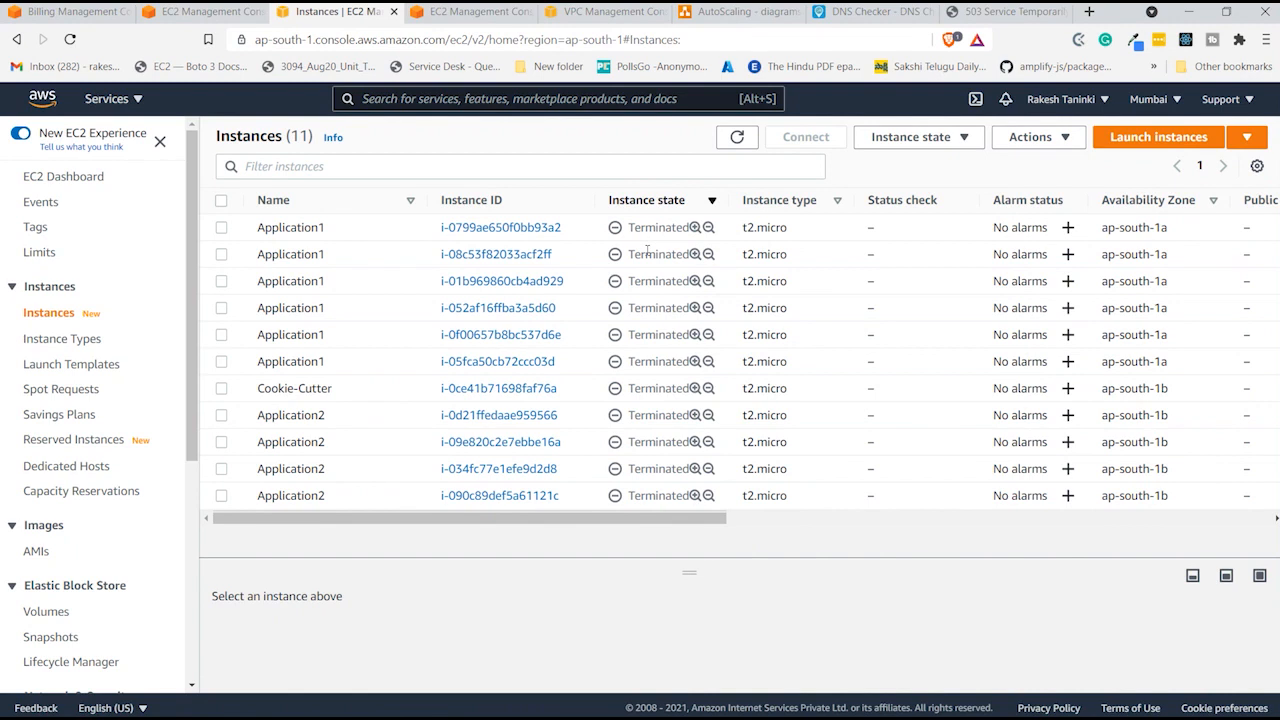
- Delete the autoscaling-vpc VPC with its dependent resources, confirming with "delete", and dismiss the notice
click(600, 12)
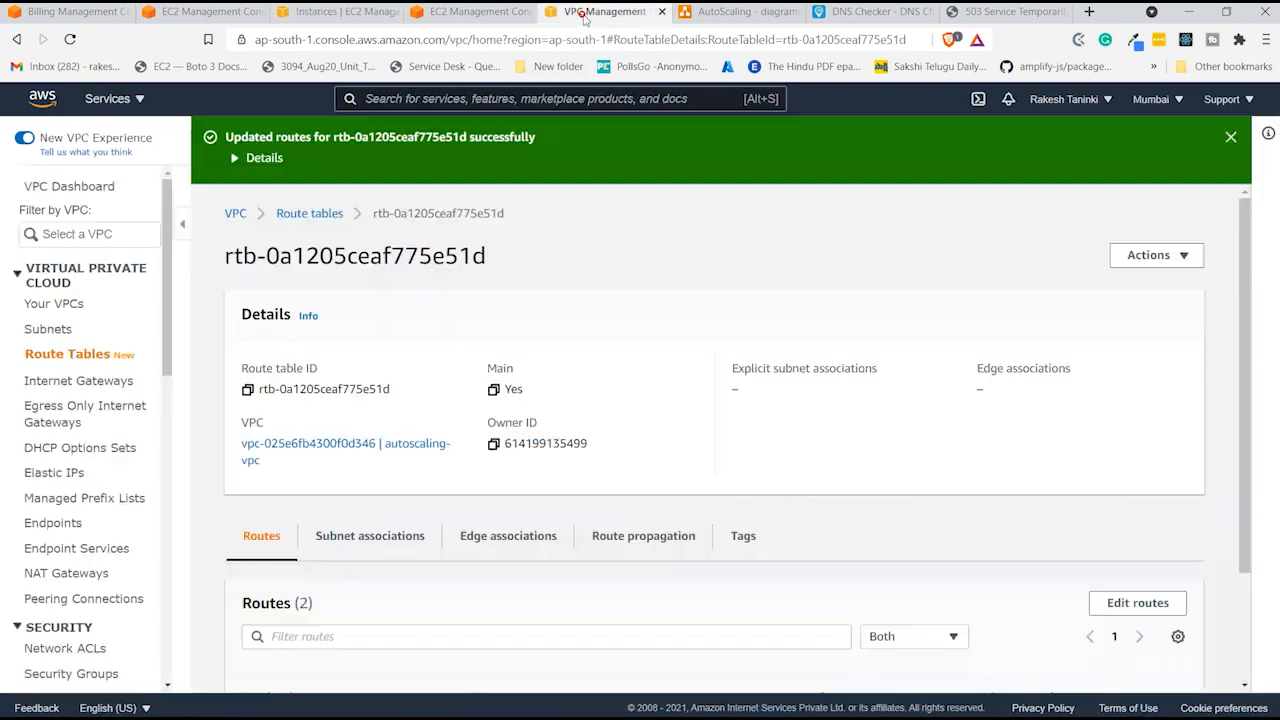
click(62, 305)
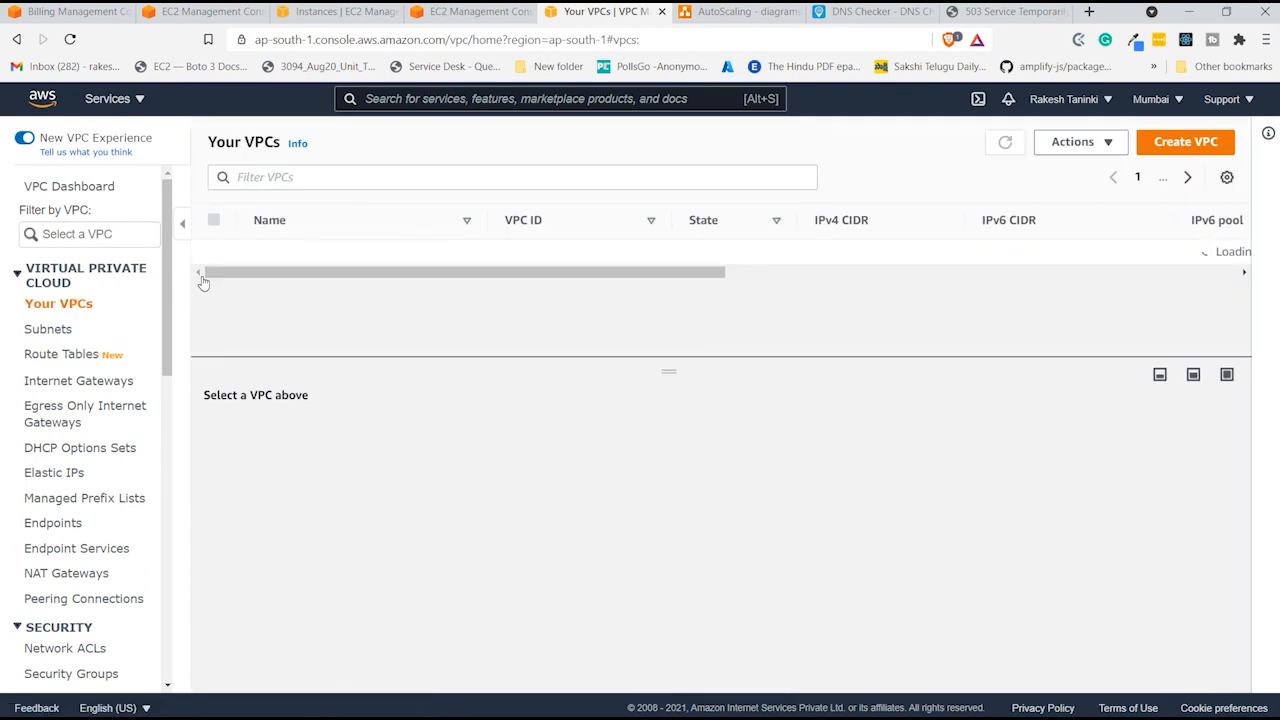
click(1077, 148)
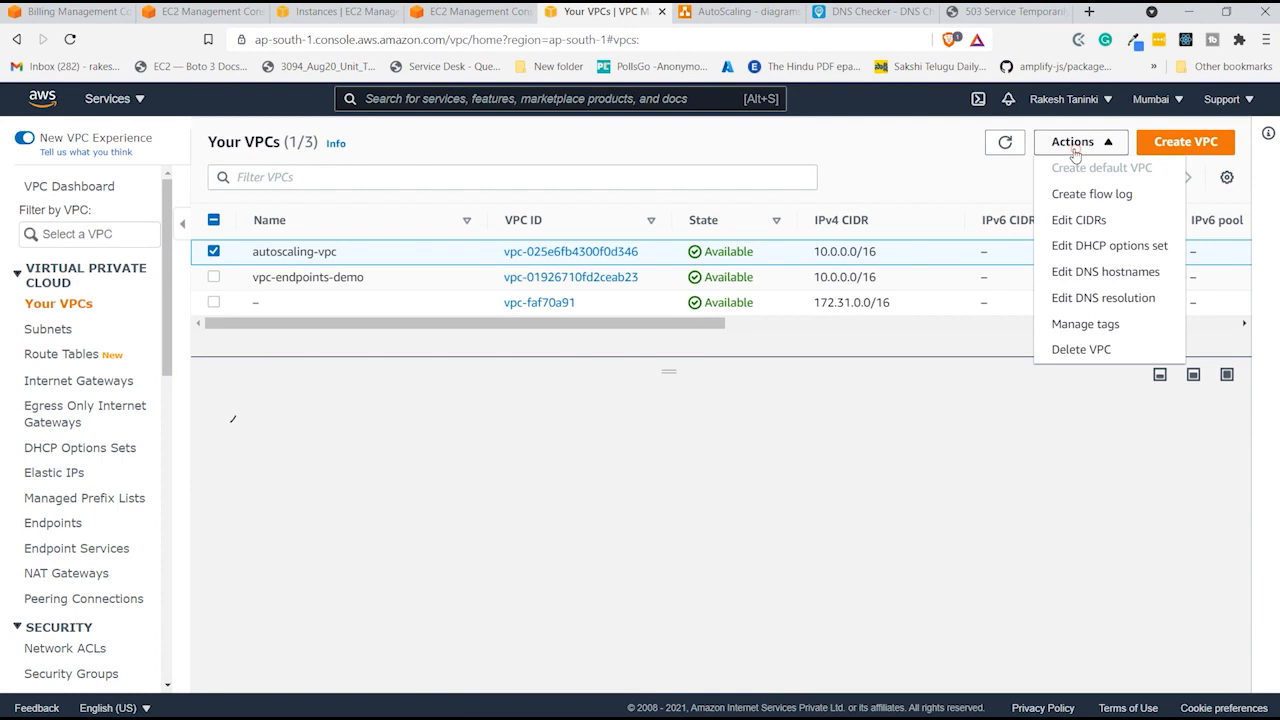
click(1081, 350)
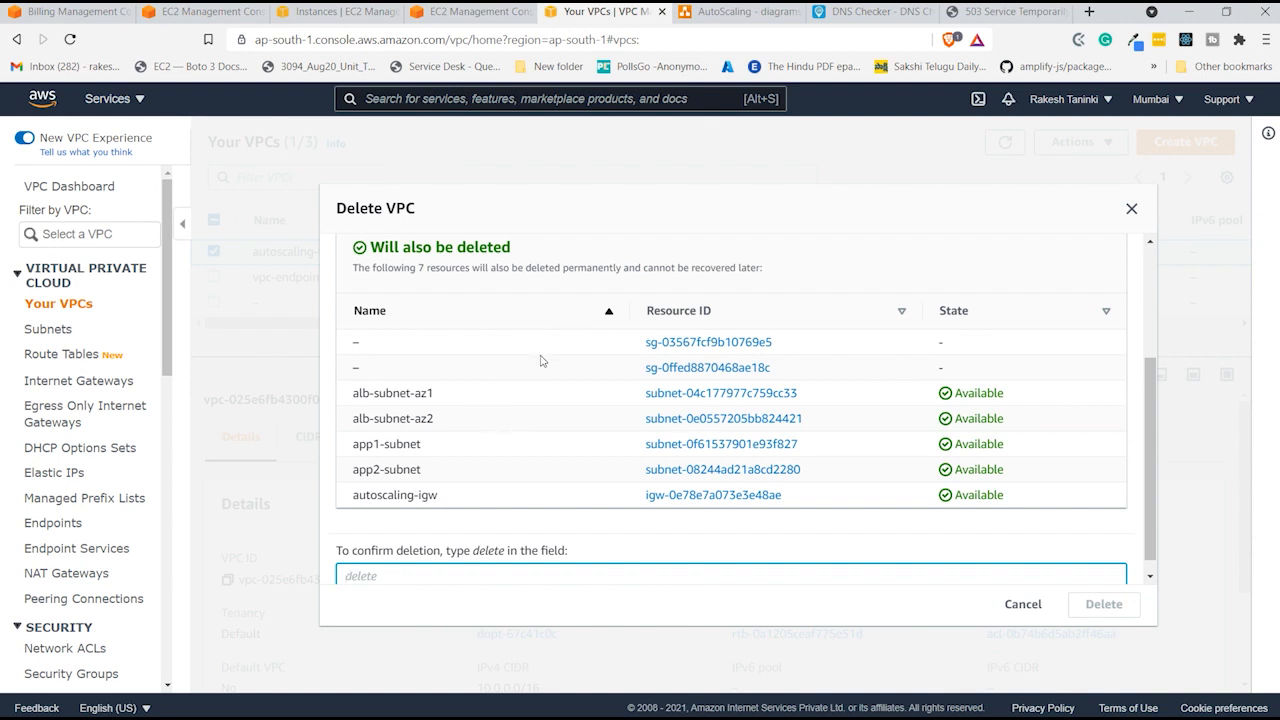
scroll(540, 455, down, 1)
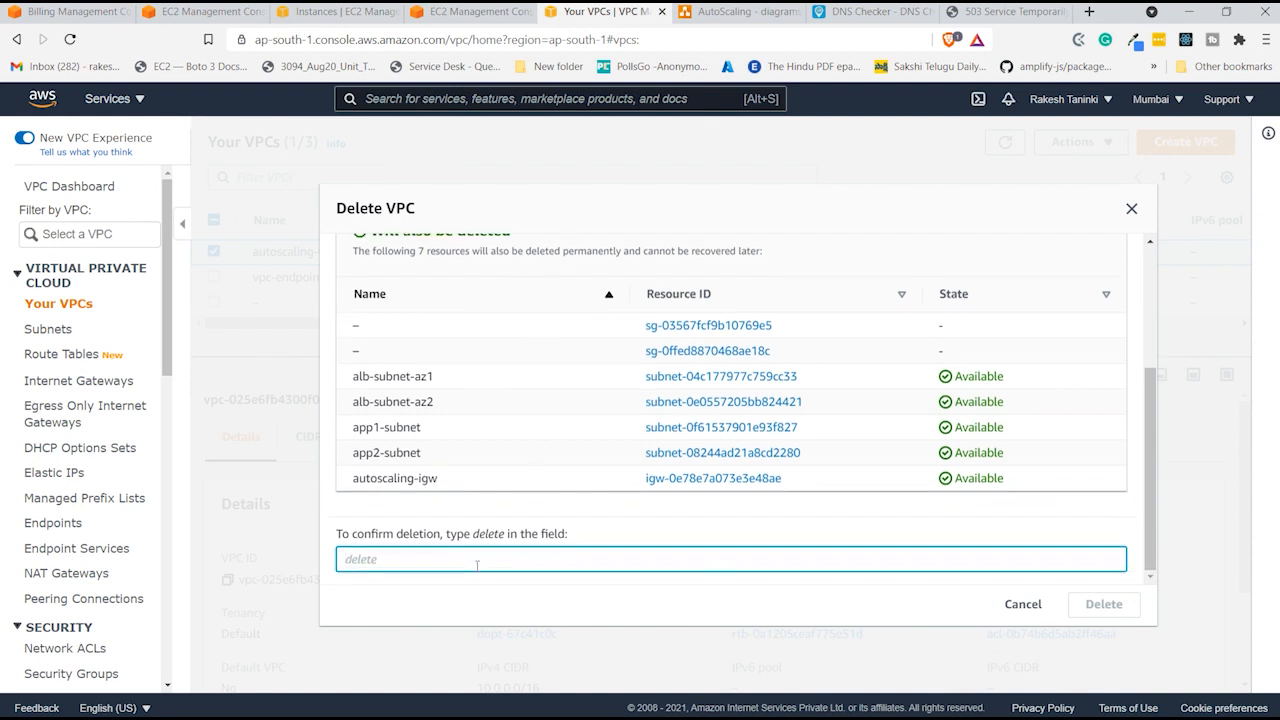
text(delete)
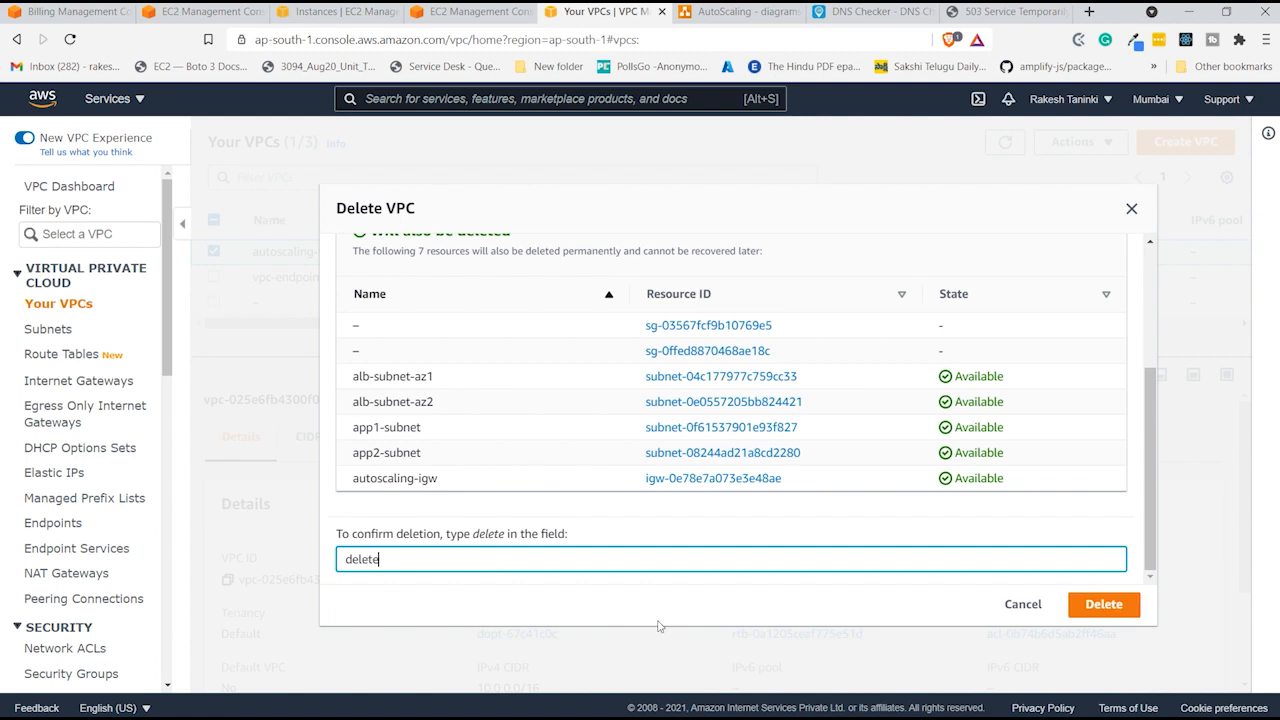
click(1096, 608)
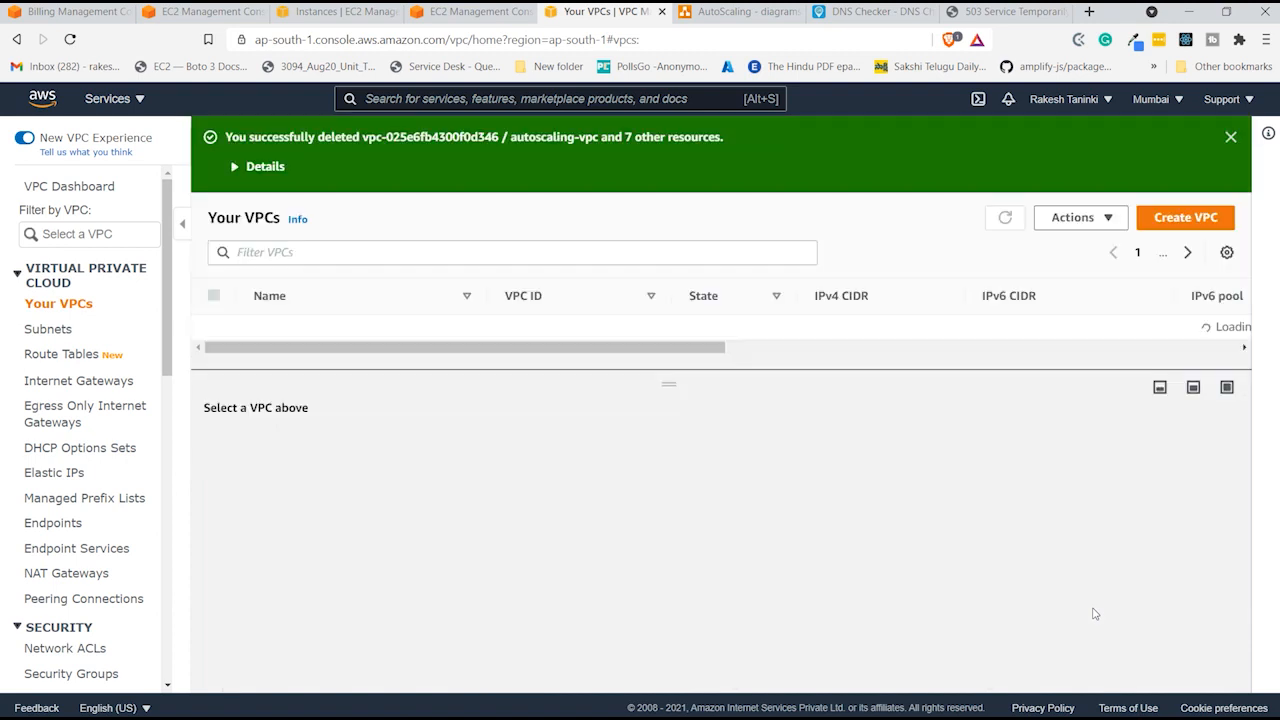
click(1231, 137)
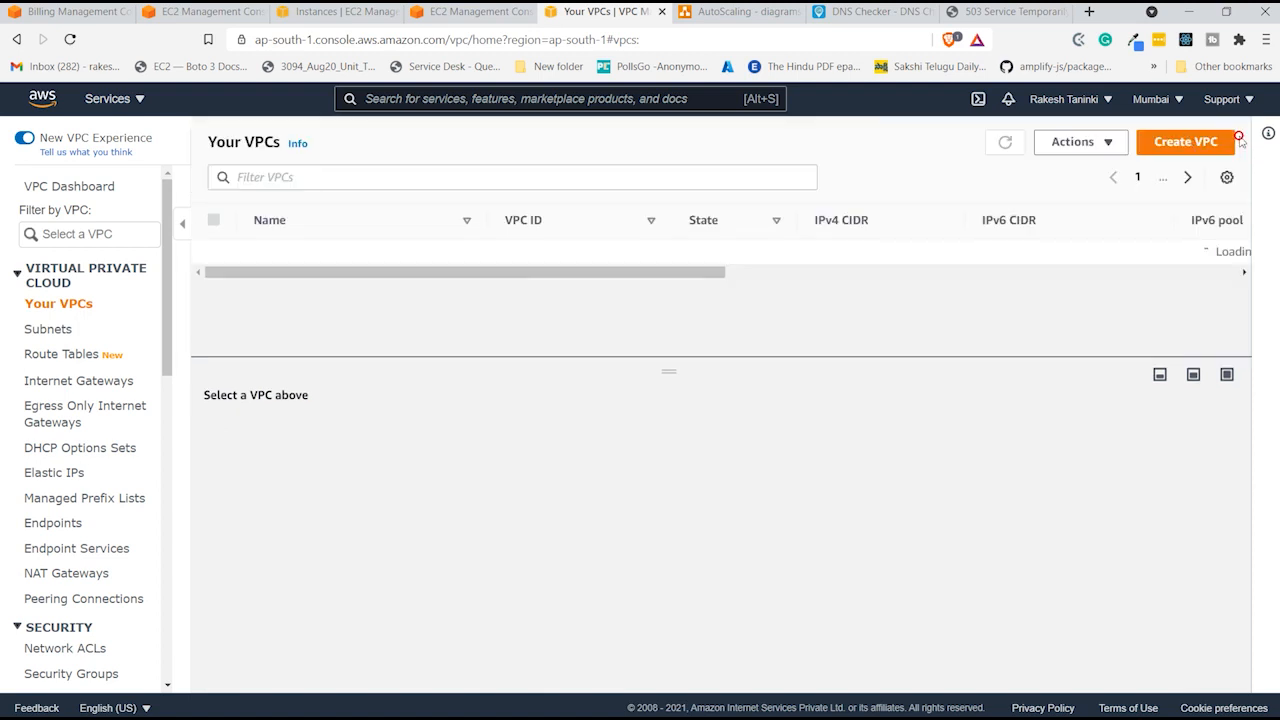
- Open the VPC dashboard and review the remaining VPC resources in the Mumbai region
click(72, 190)
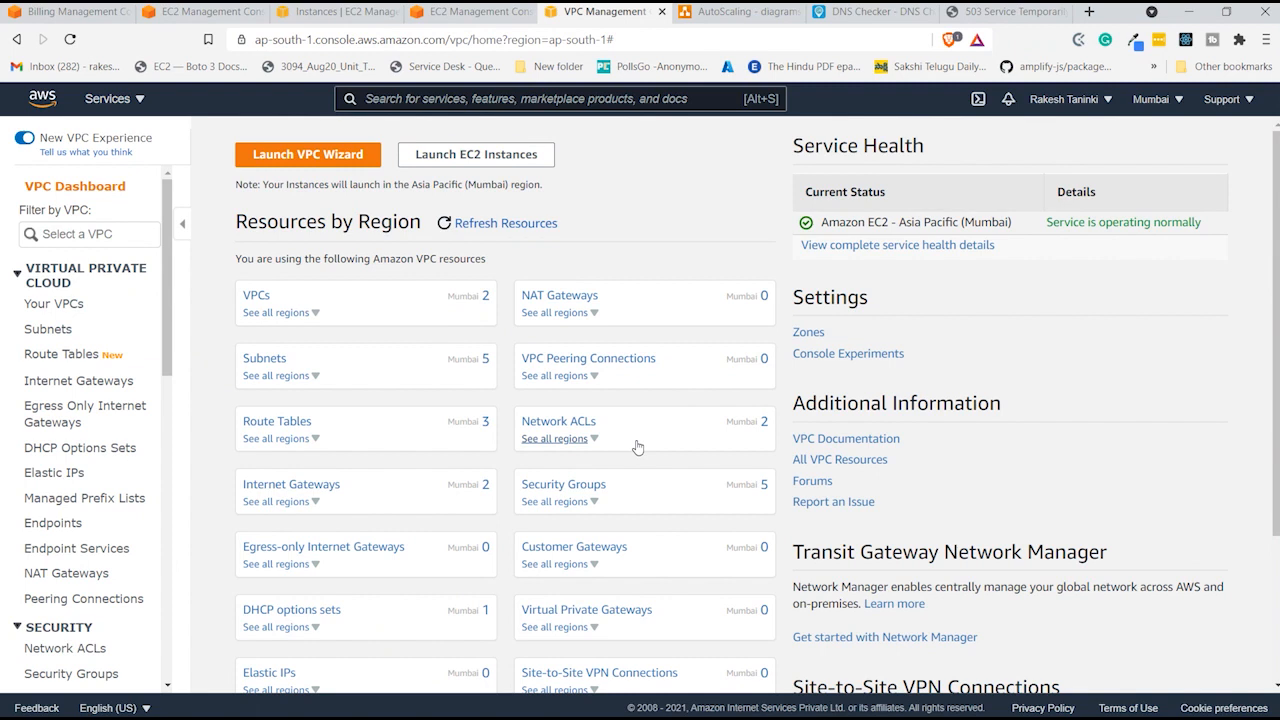
scroll(633, 450, down, 1)
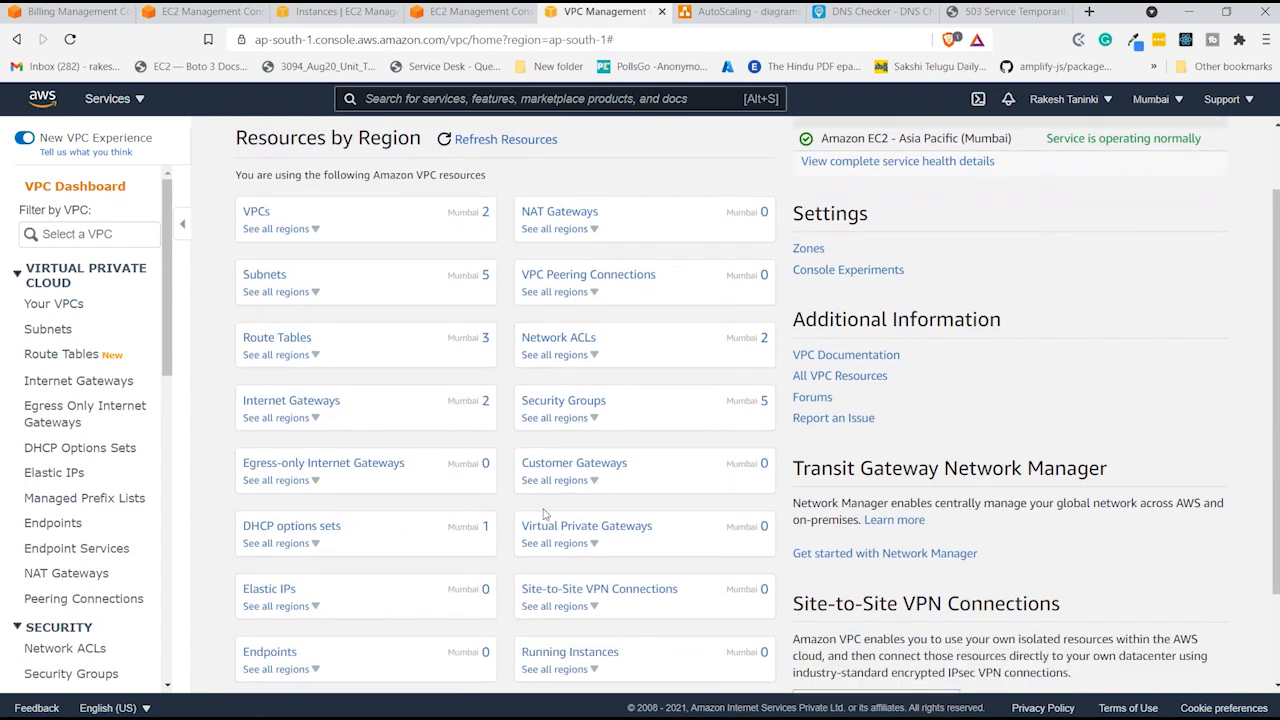
scroll(551, 507, down, 1)
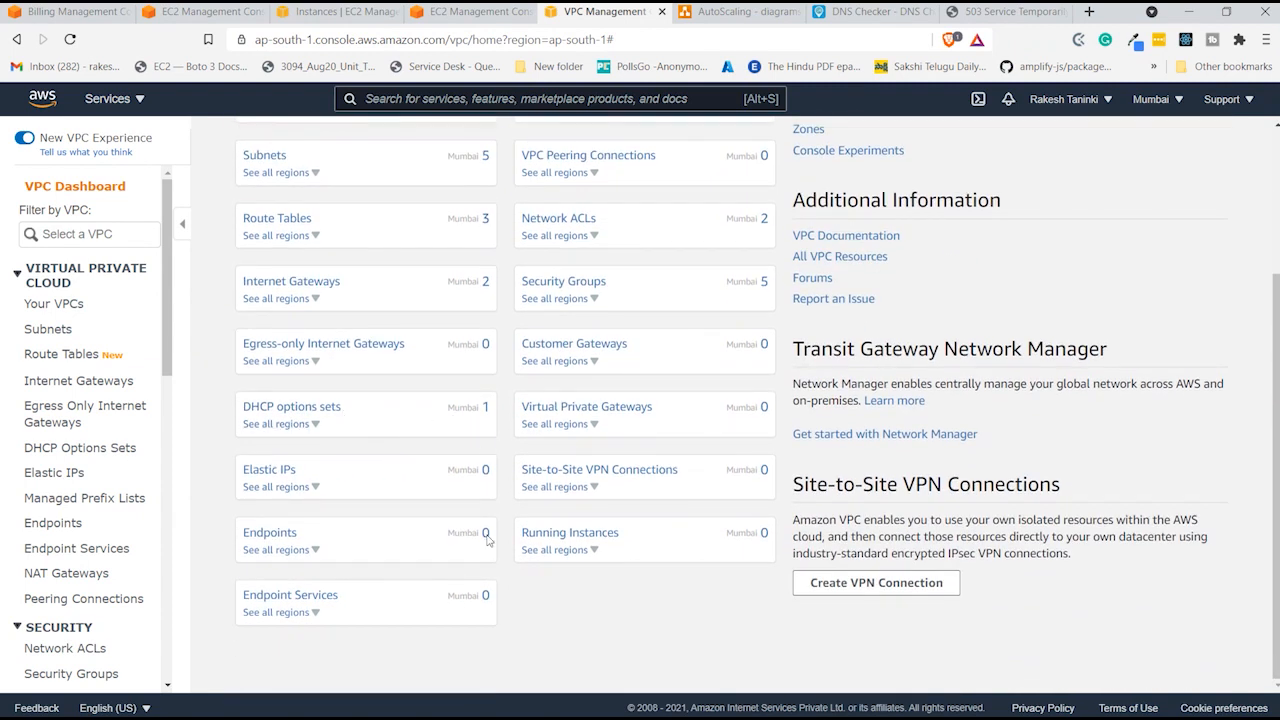
scroll(515, 490, up, 2)
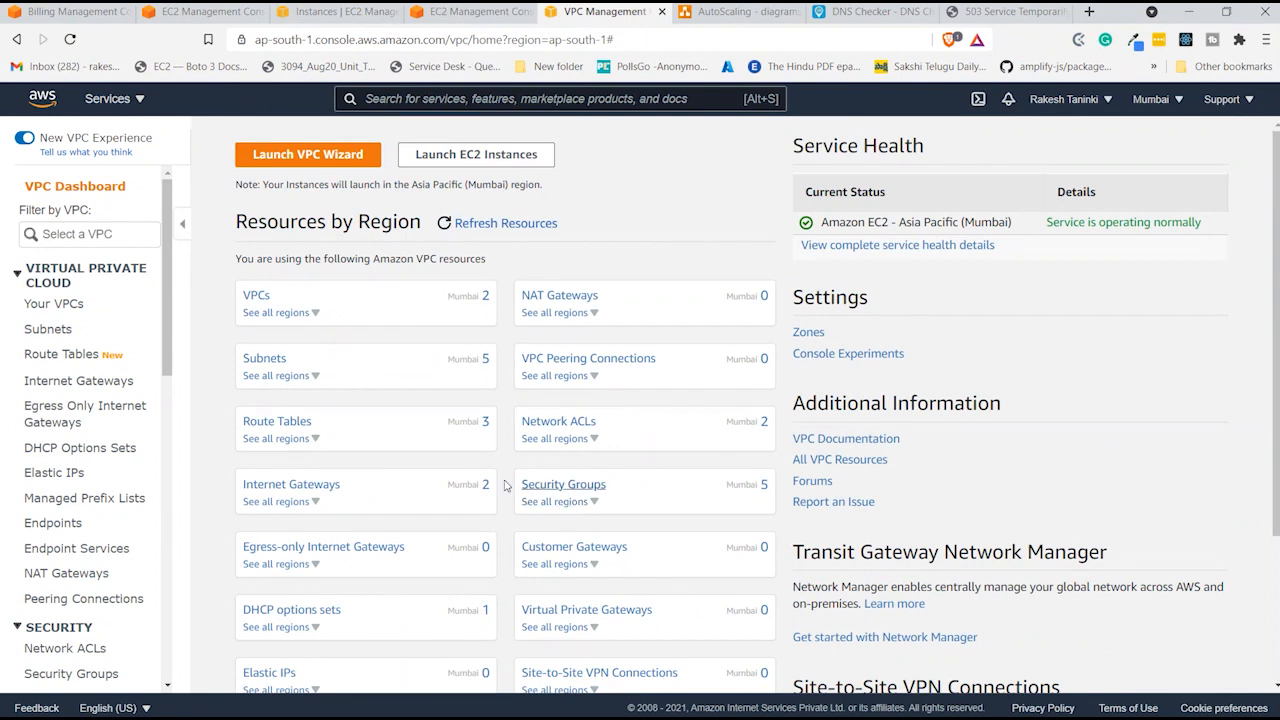
- Switch to the AutoScaling diagram in diagrams.net and select the load balancer icon and the VPC container to review the architecture
click(737, 11)
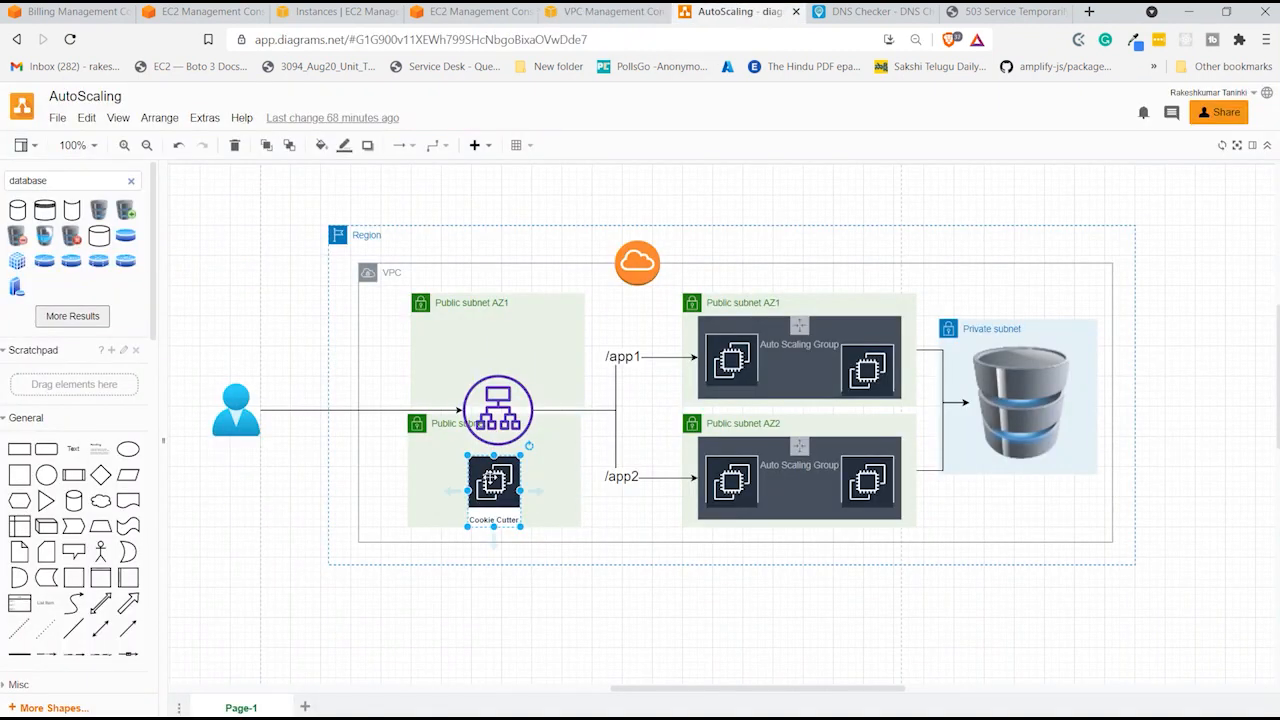
click(494, 403)
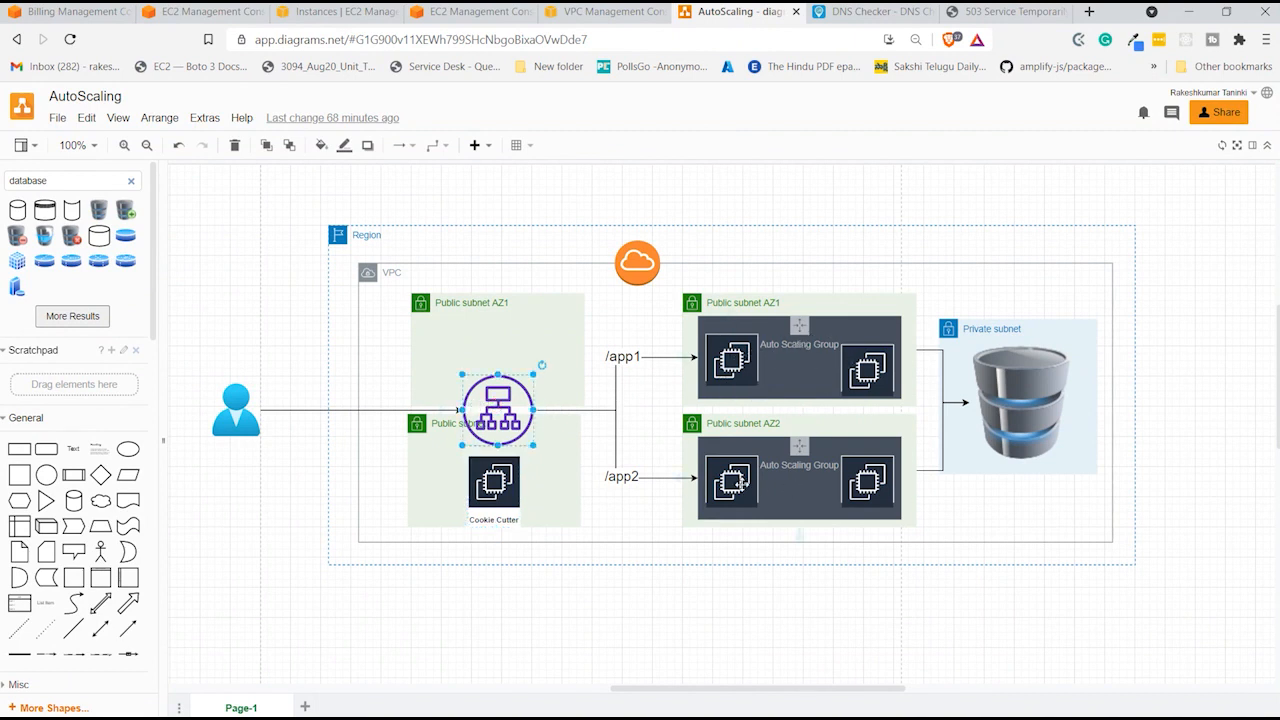
click(367, 271)
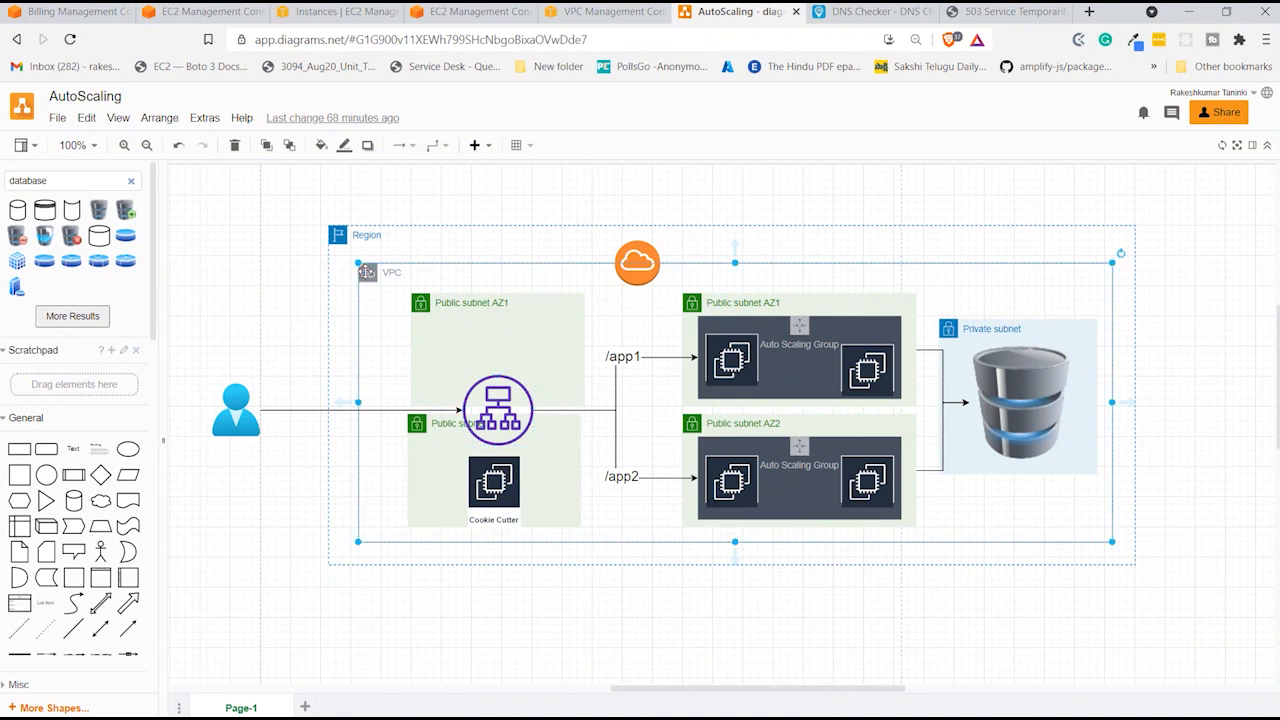